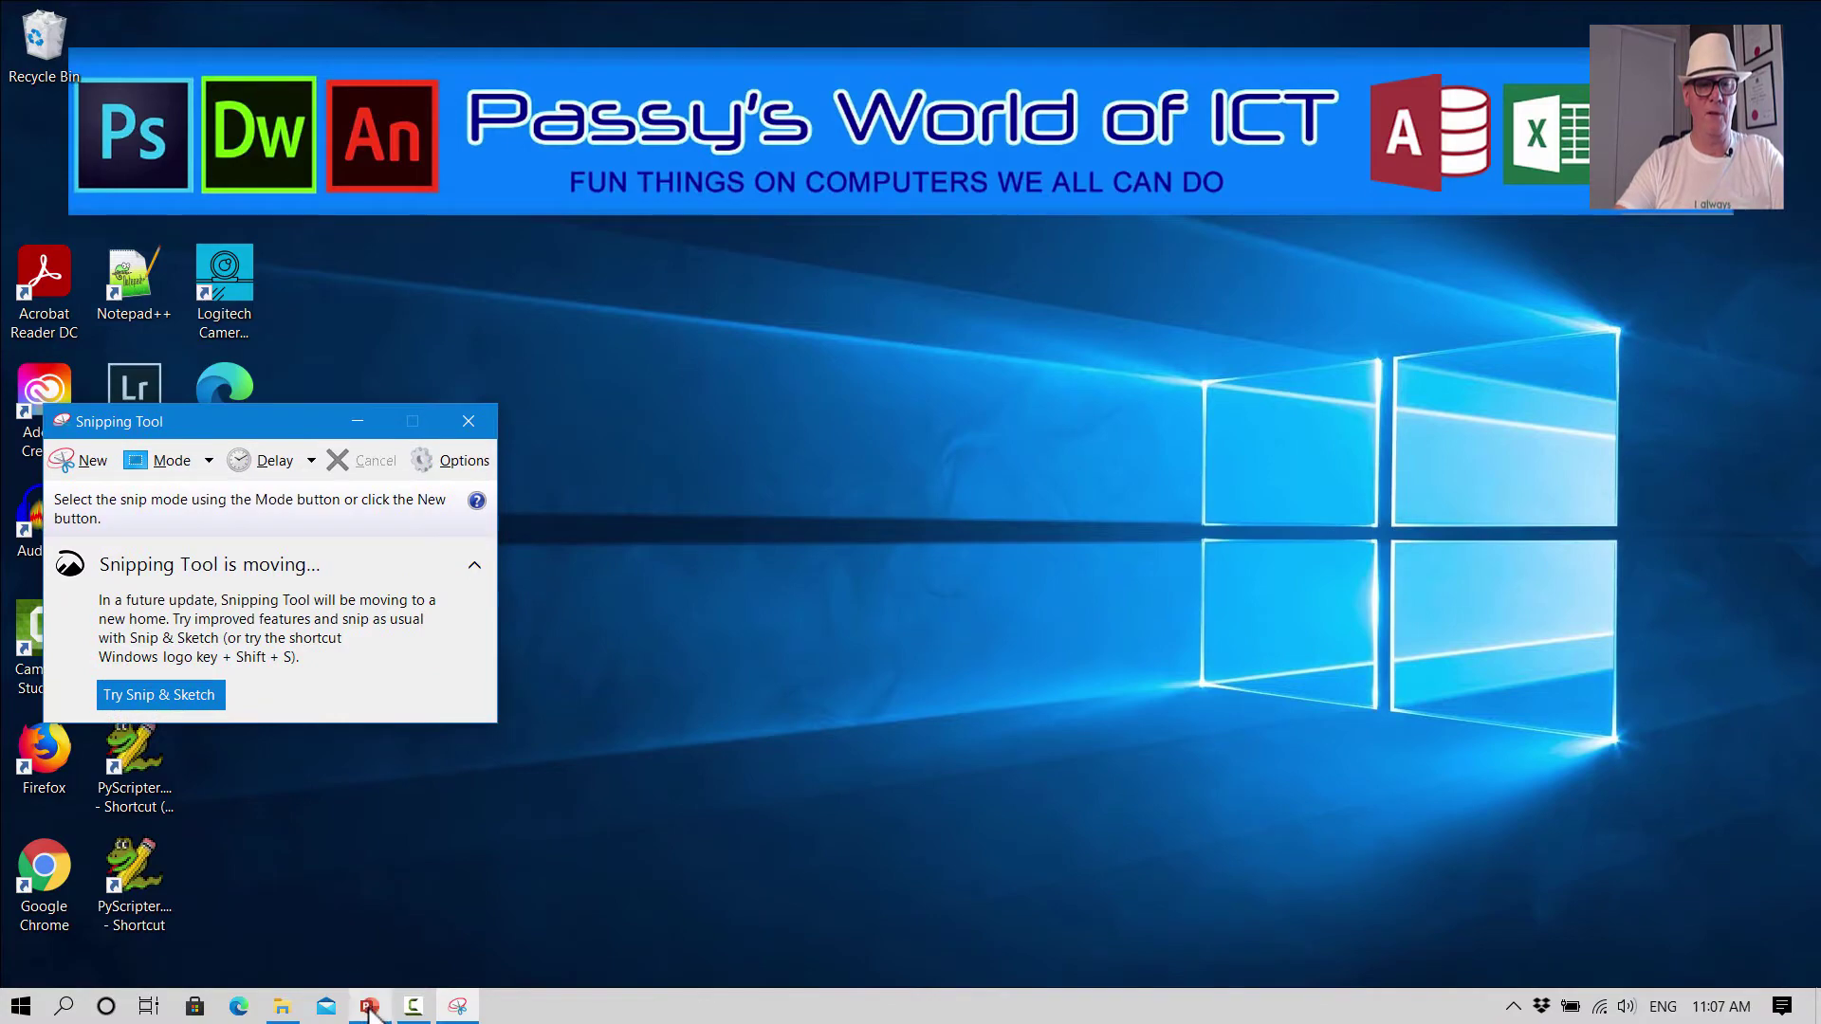
- Capture the full Excel Calculations table from the PowerPoint slide with a rectangular Snipping Tool snip, and put the snip window away
click(369, 1006)
click(458, 1006)
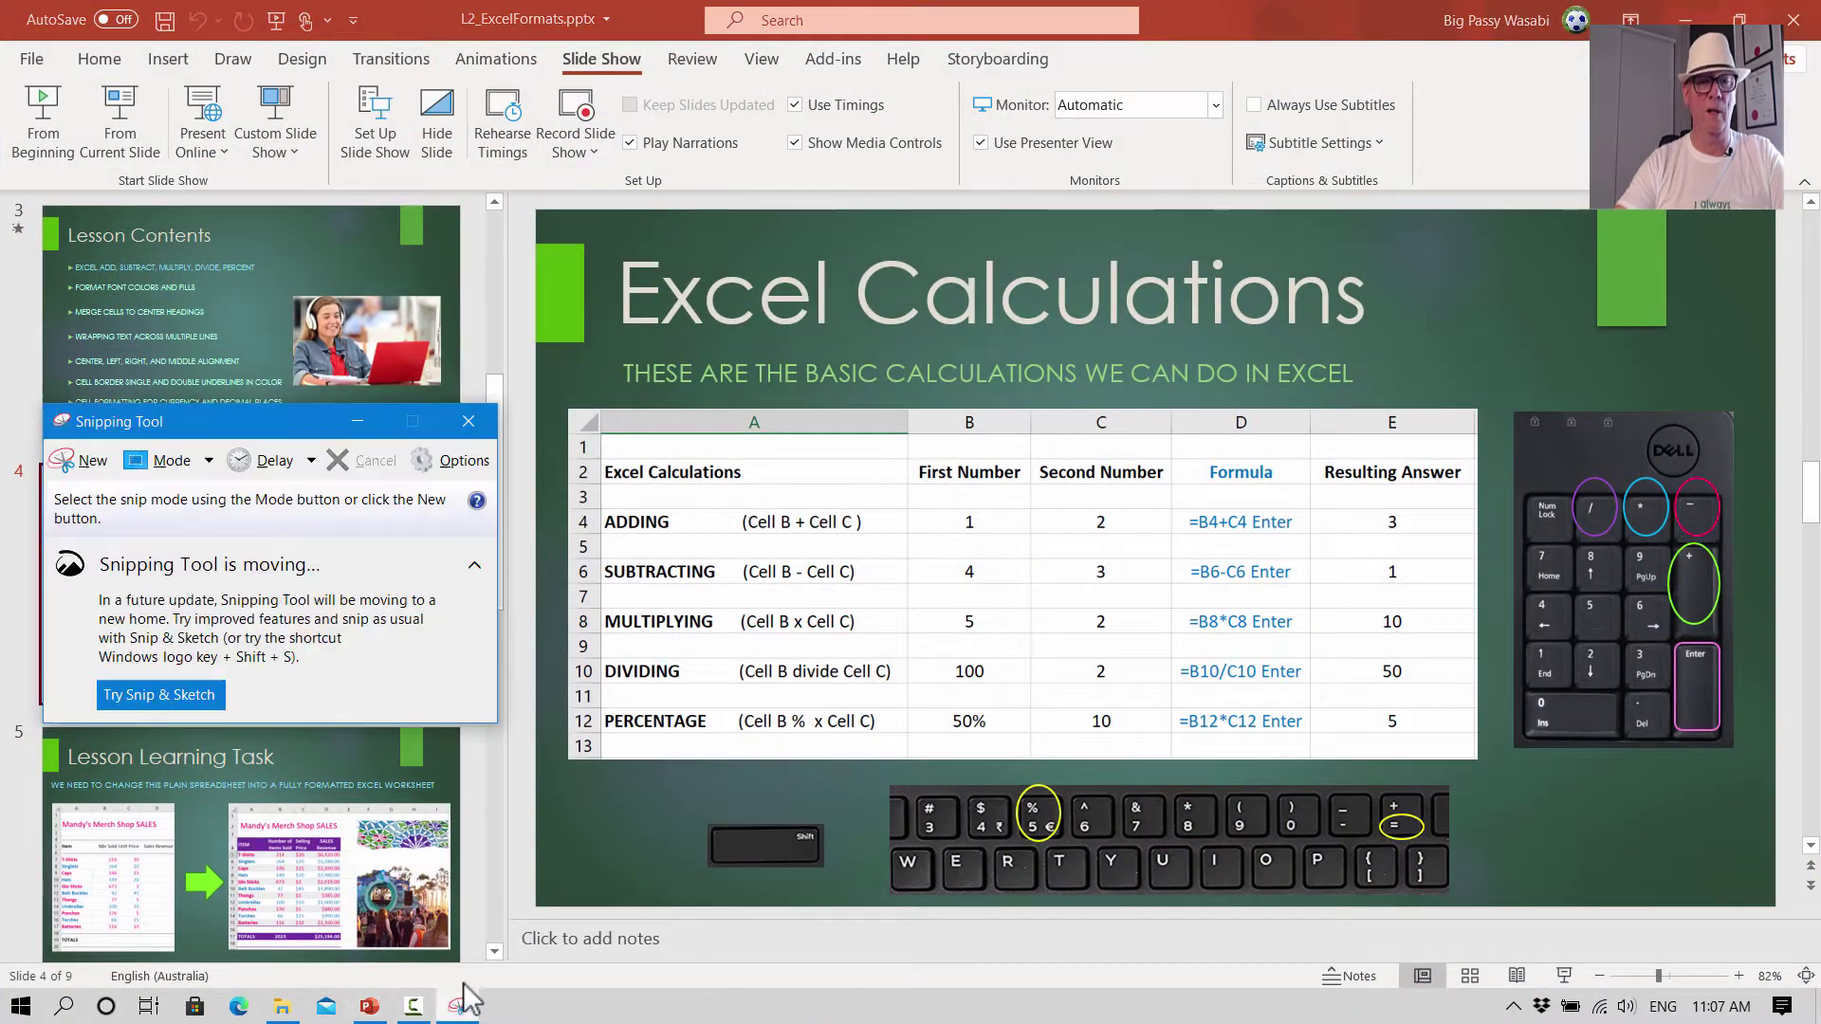
drag(270, 424, 298, 432)
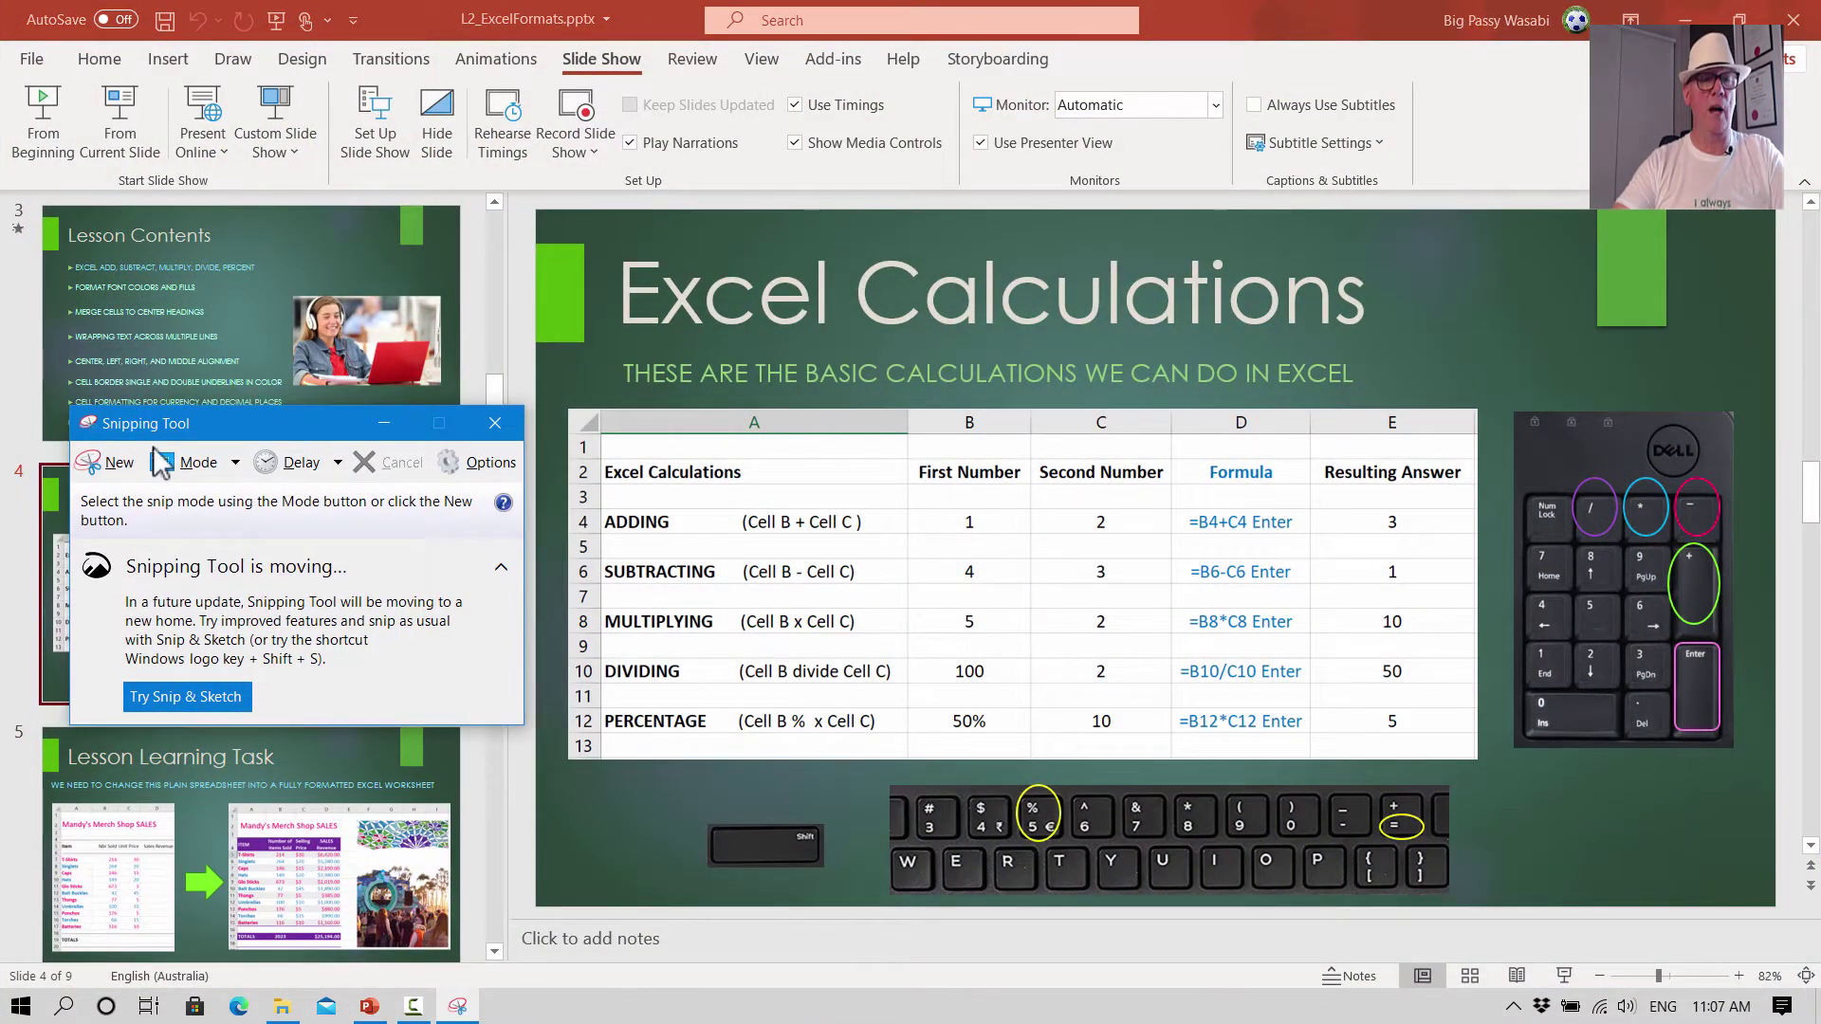
click(112, 463)
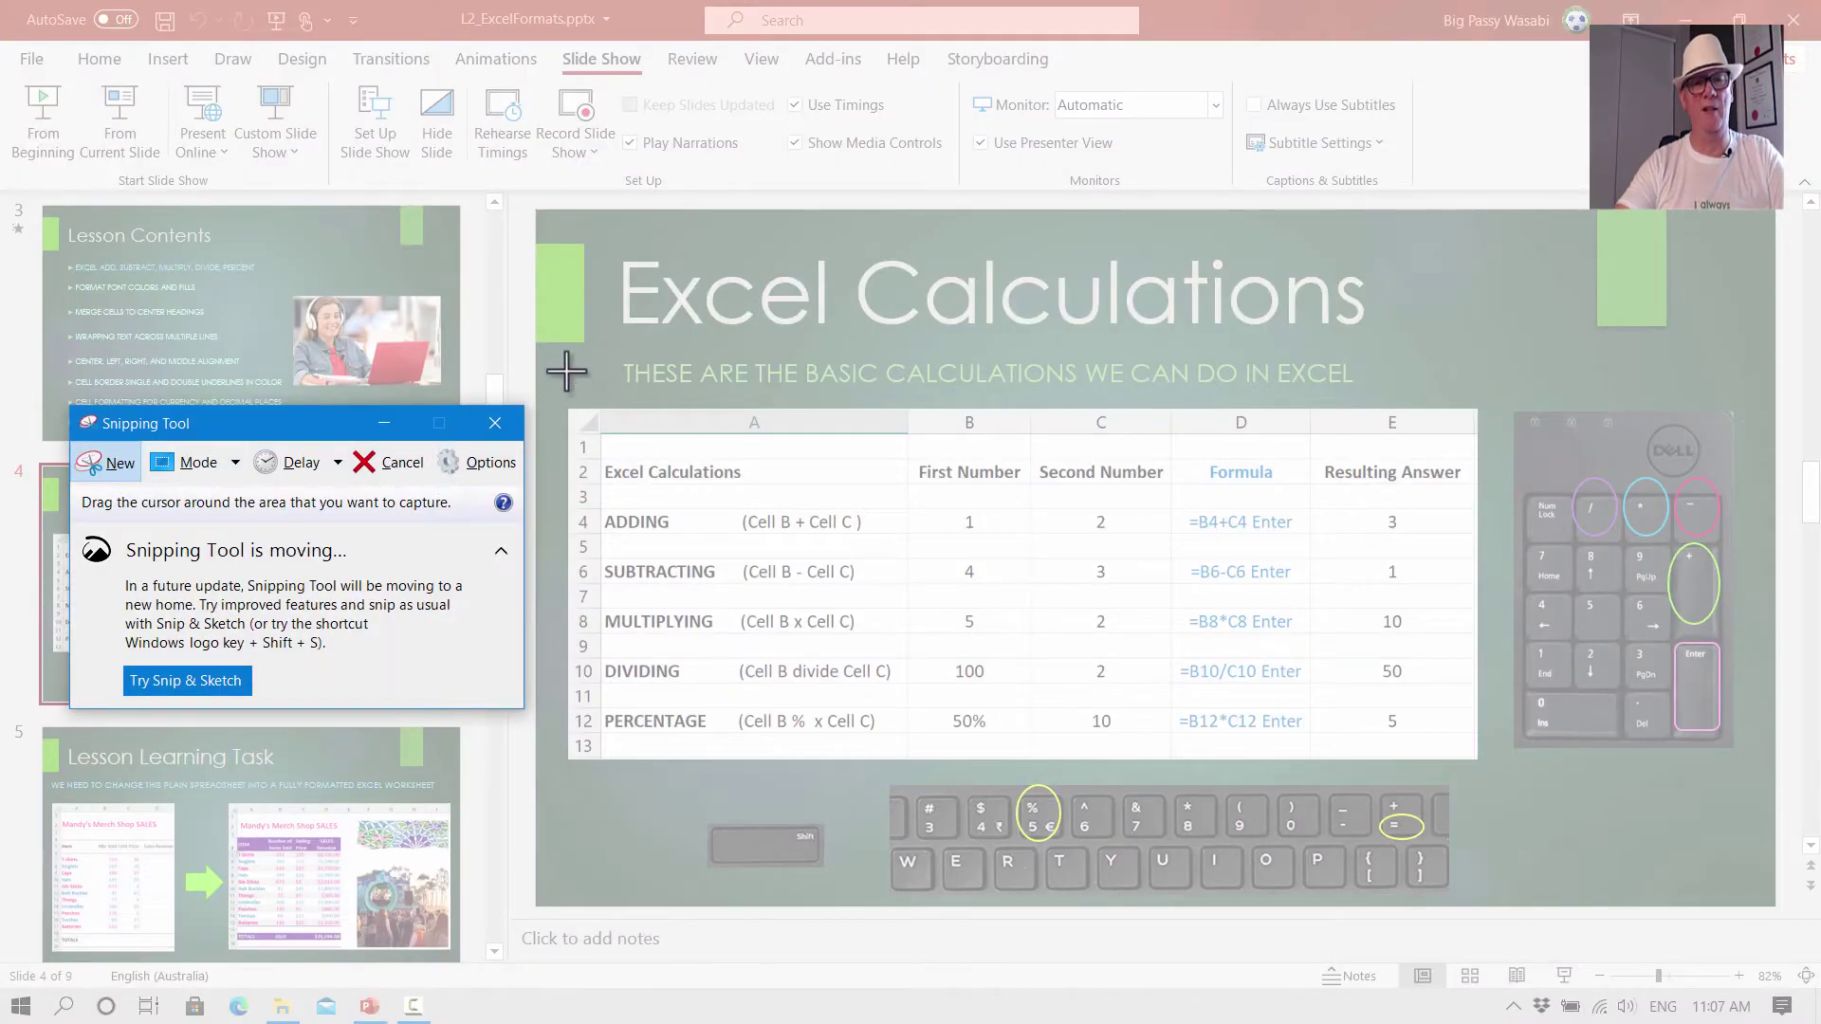
drag(558, 390, 885, 605)
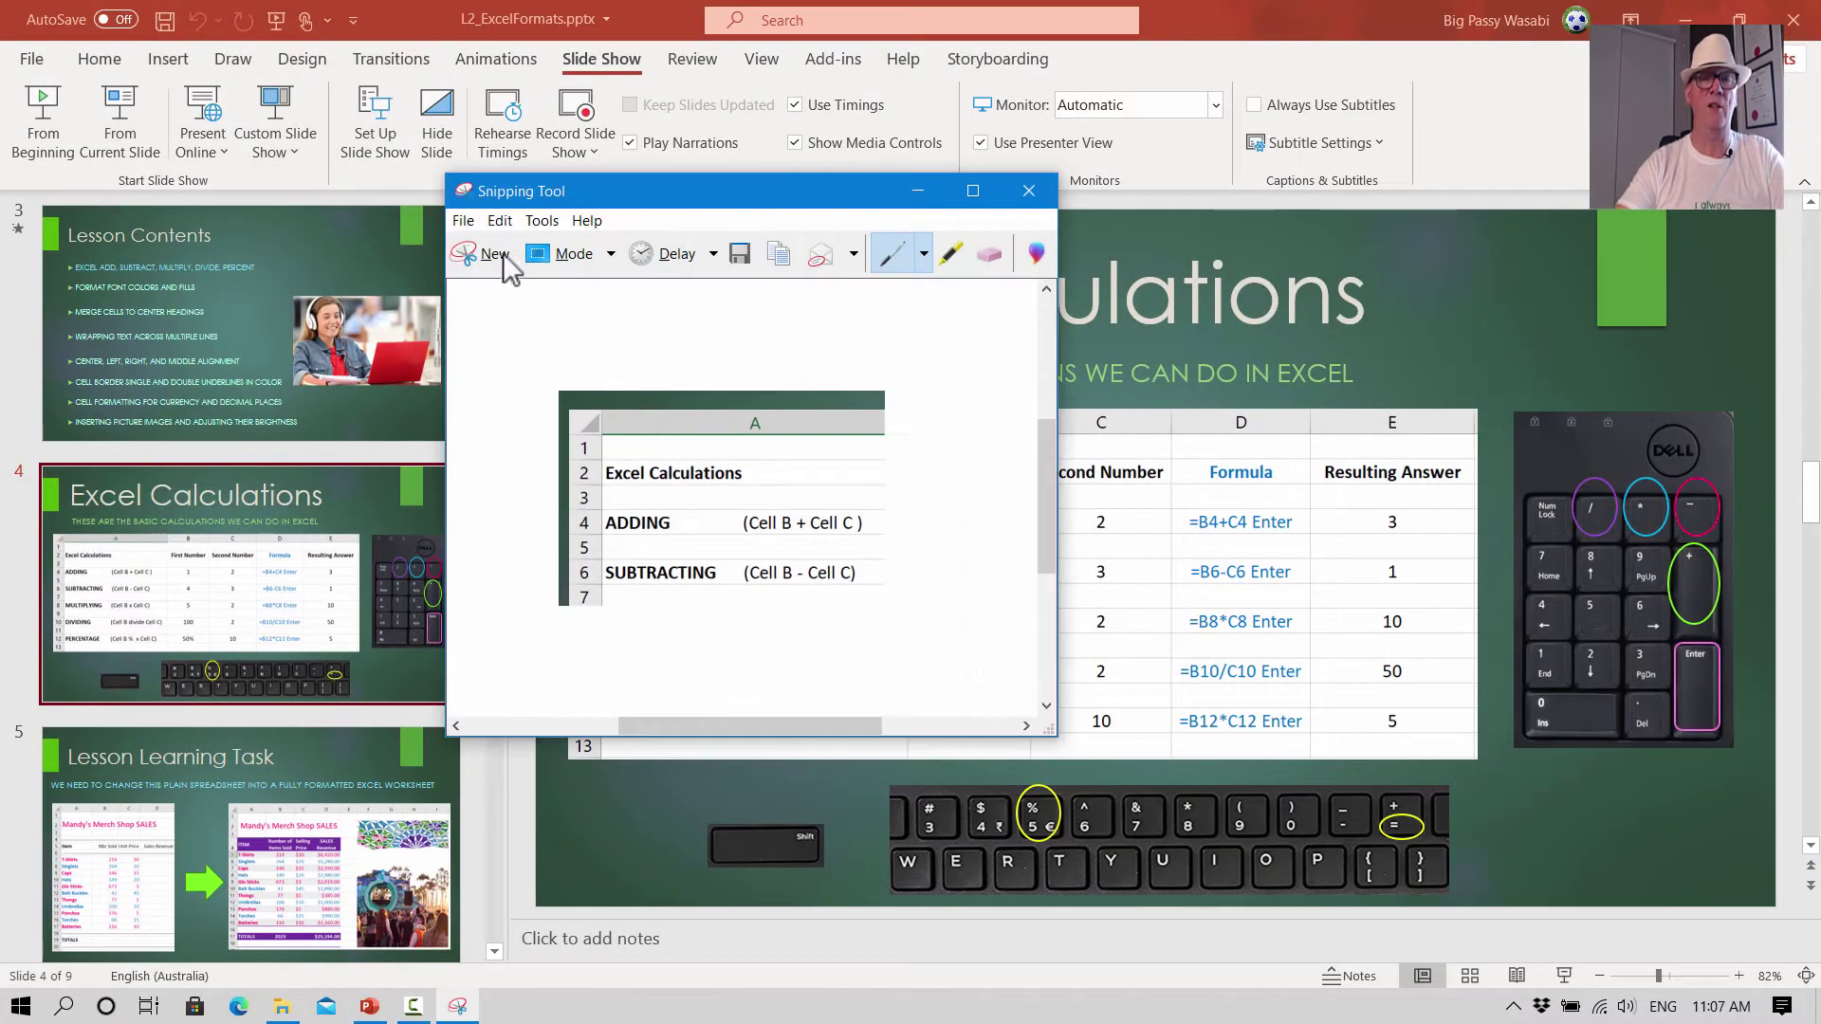
click(494, 256)
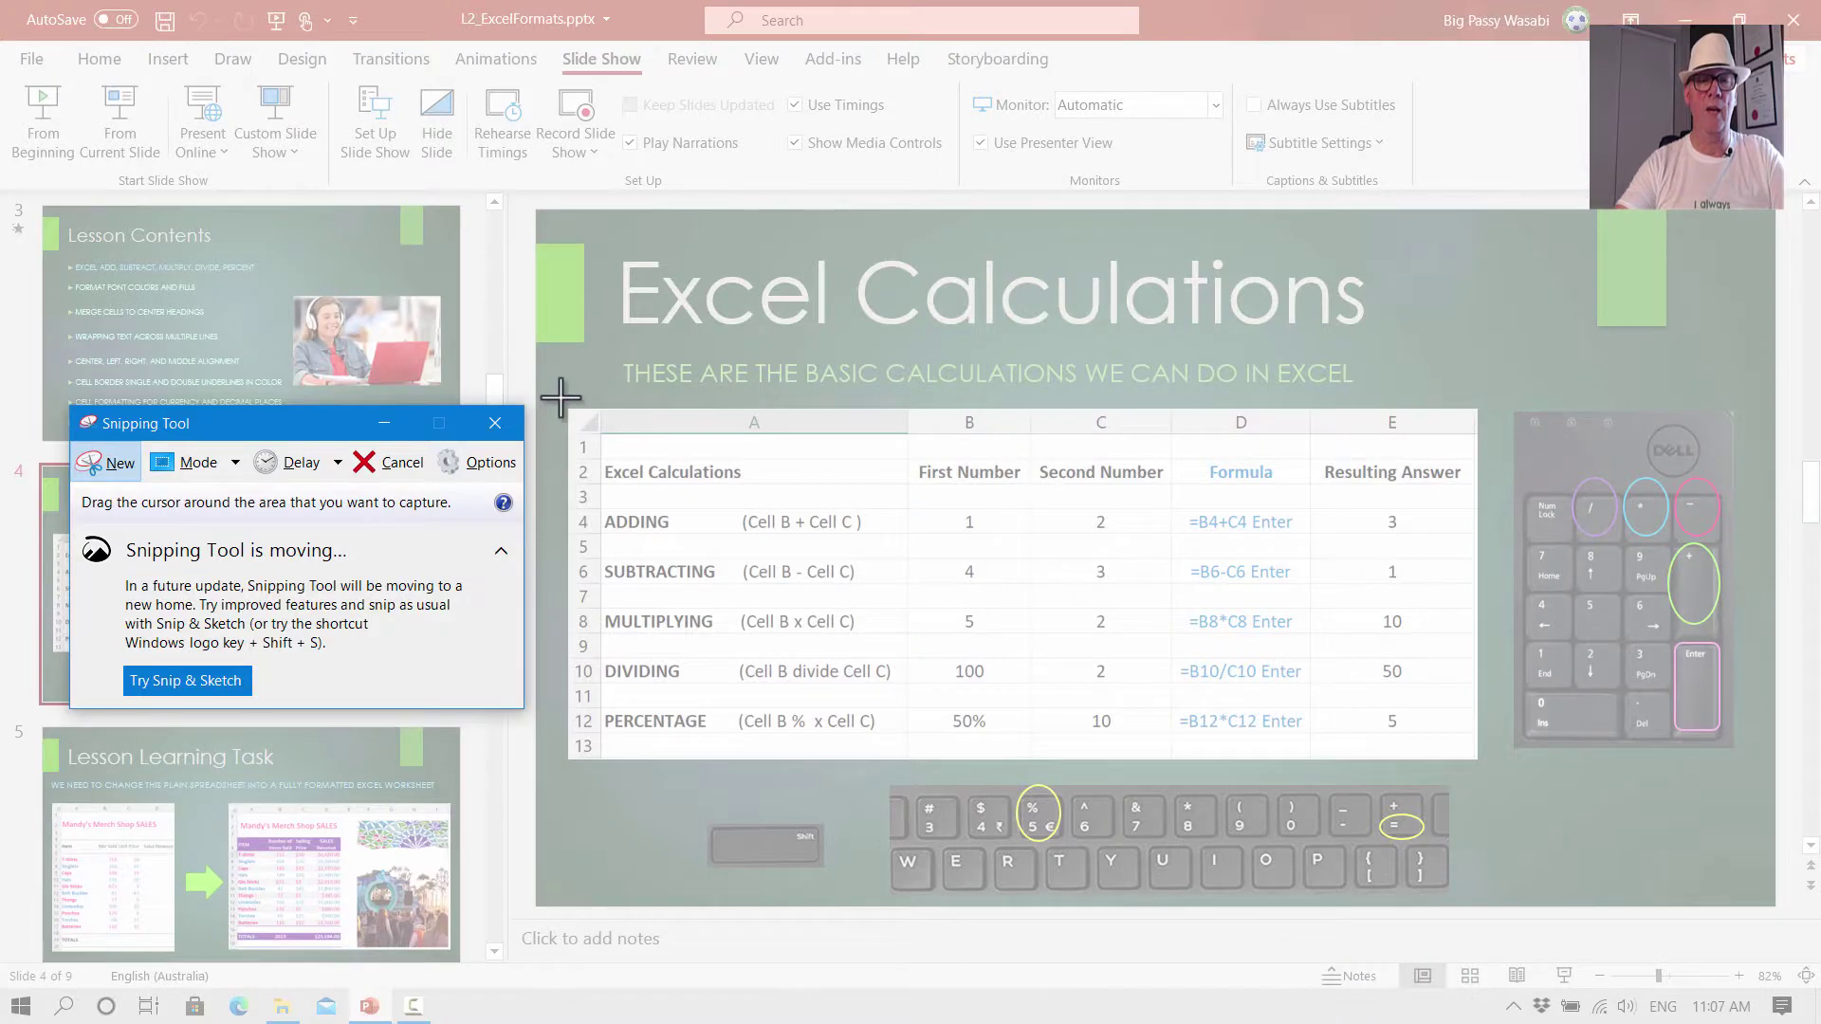
drag(560, 398, 1490, 773)
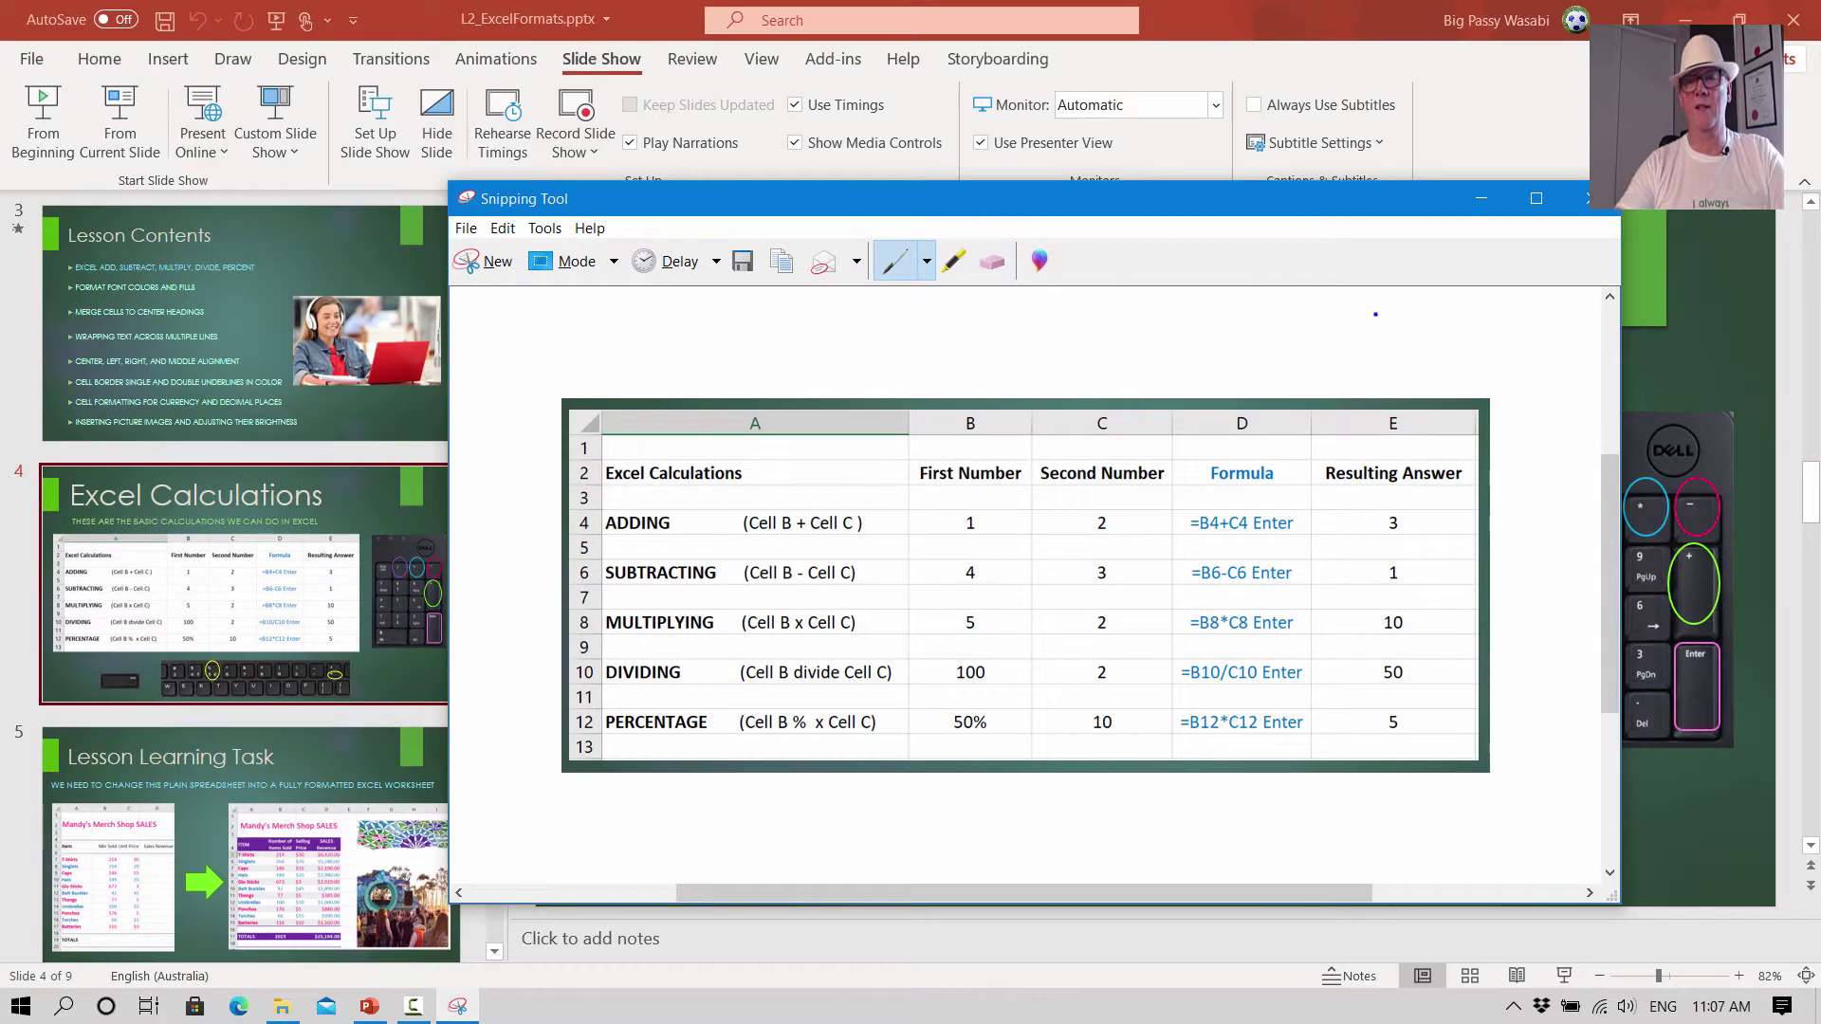
click(1481, 197)
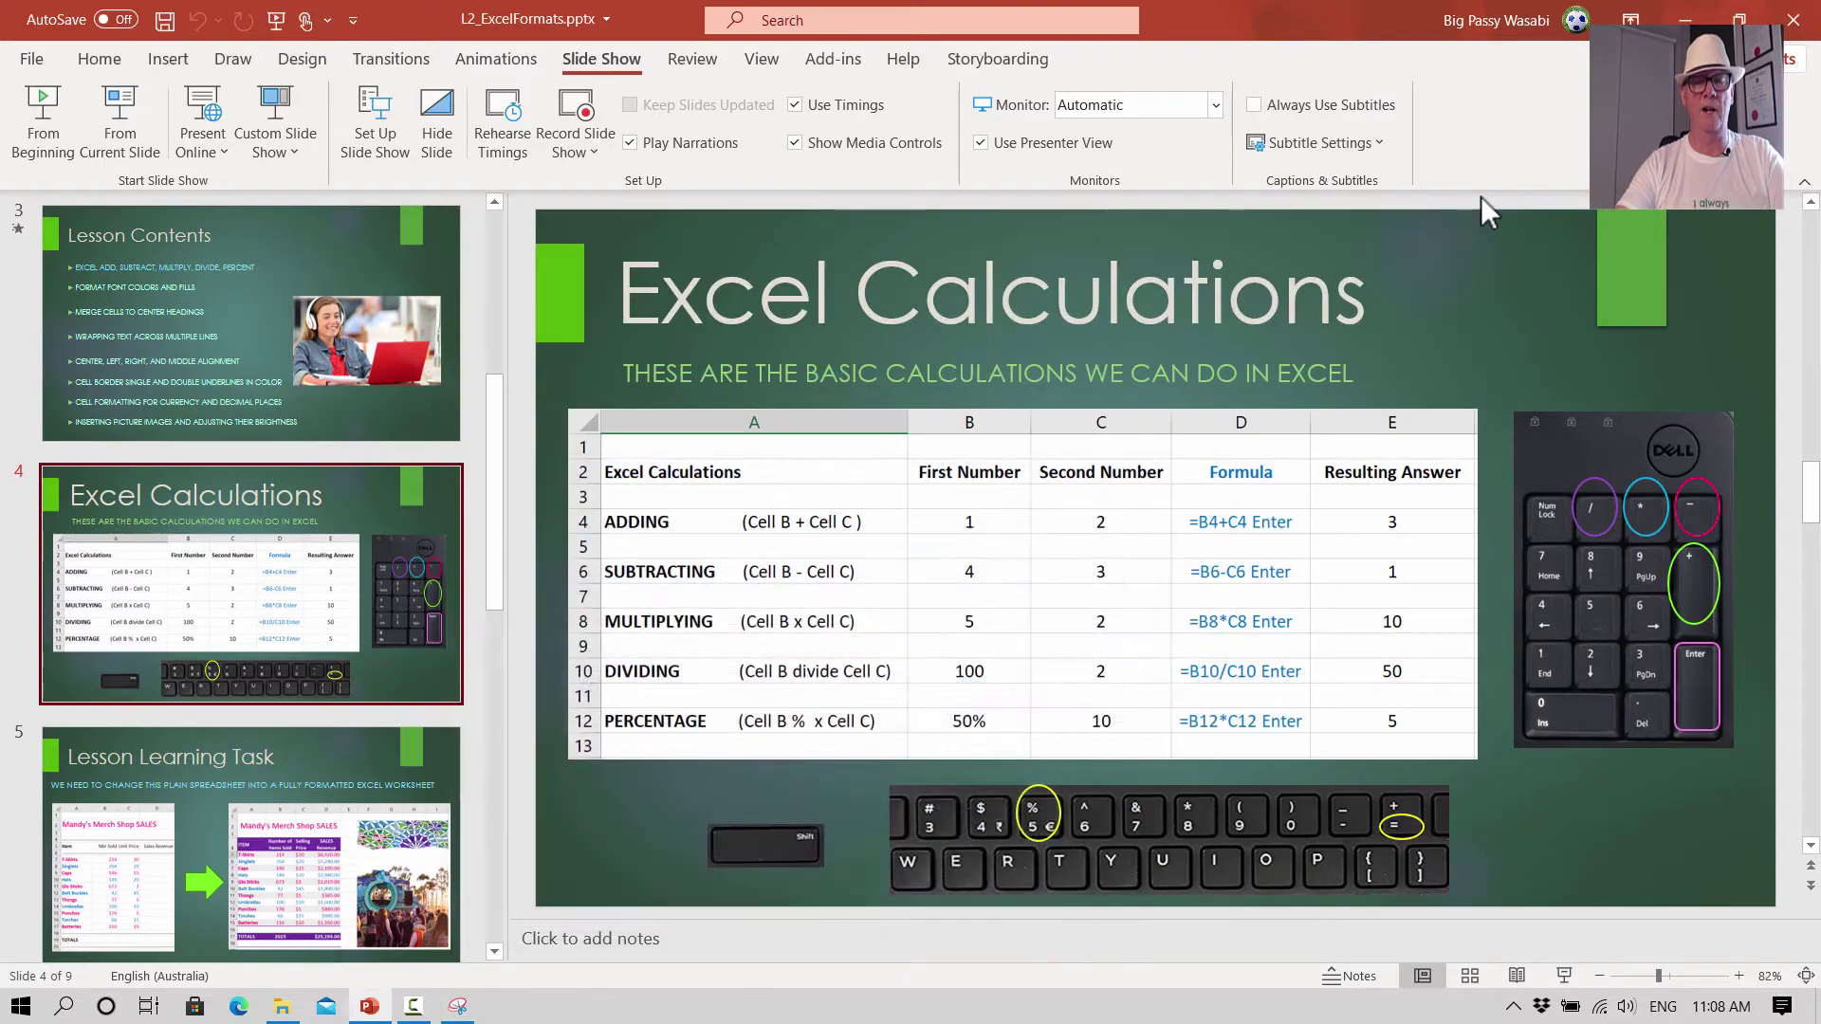
- Start Excel and create a new blank workbook
click(21, 1006)
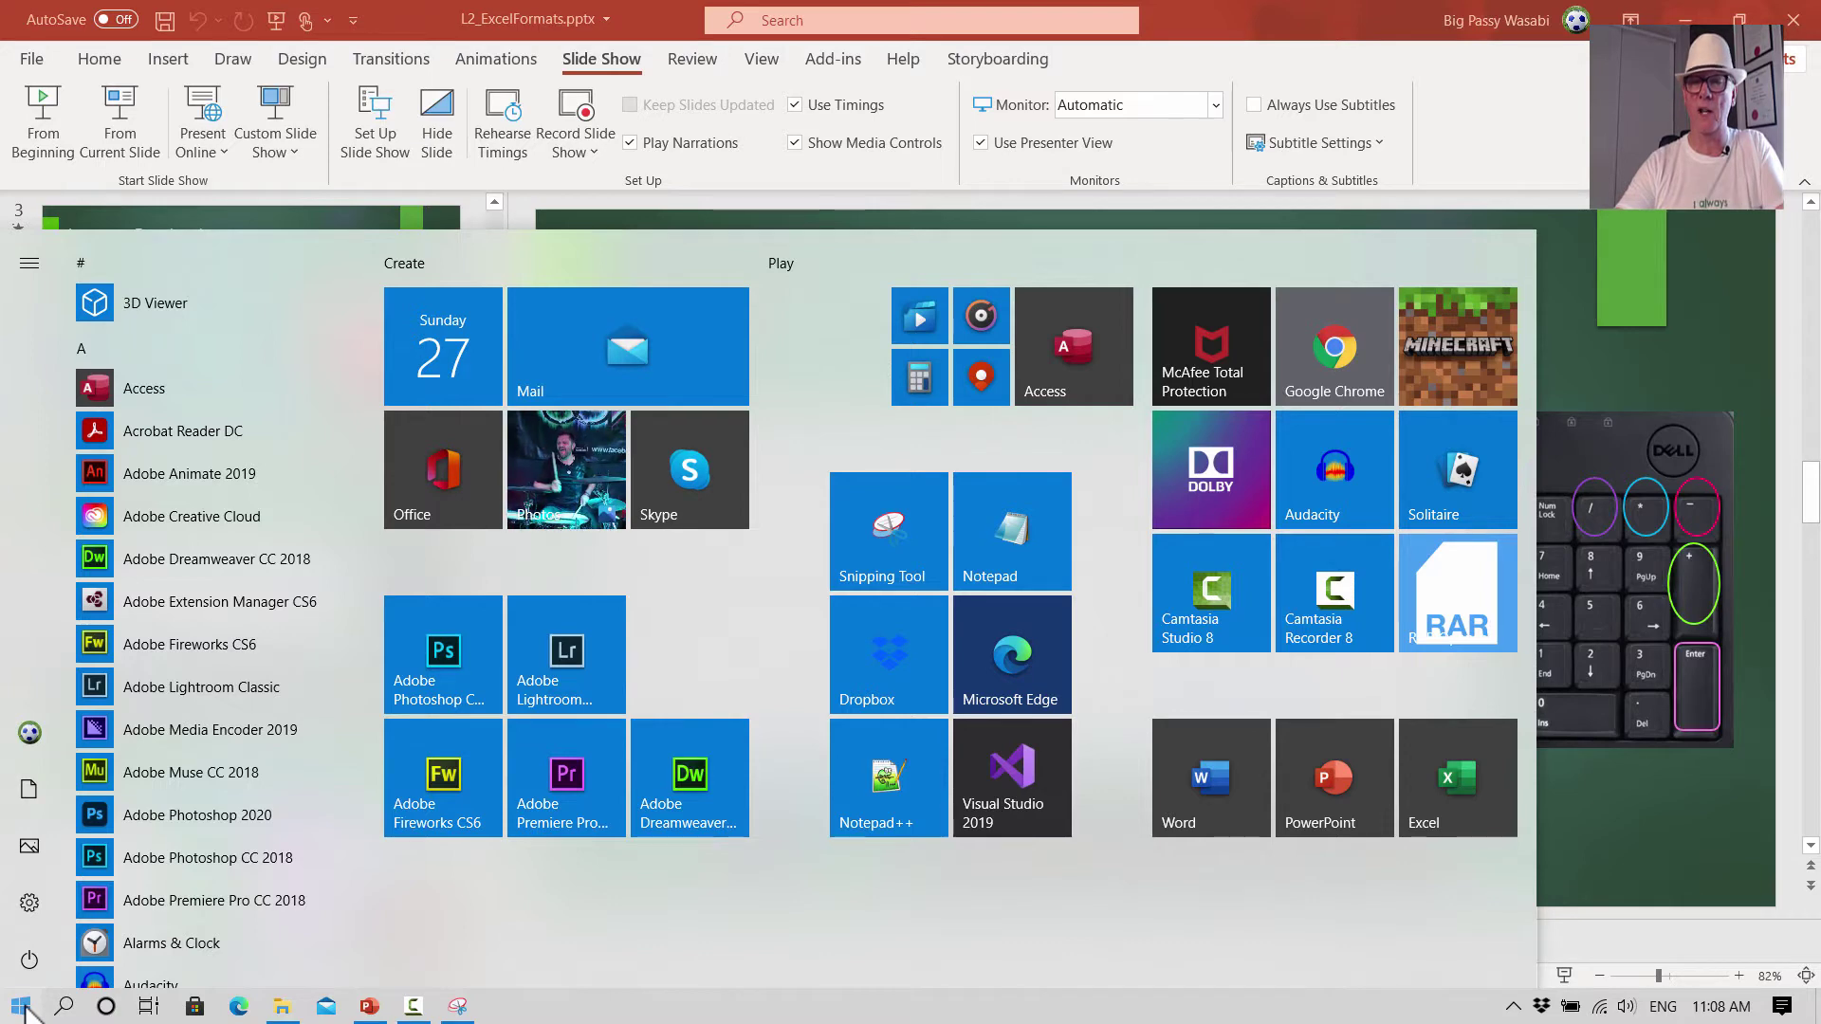
click(1472, 783)
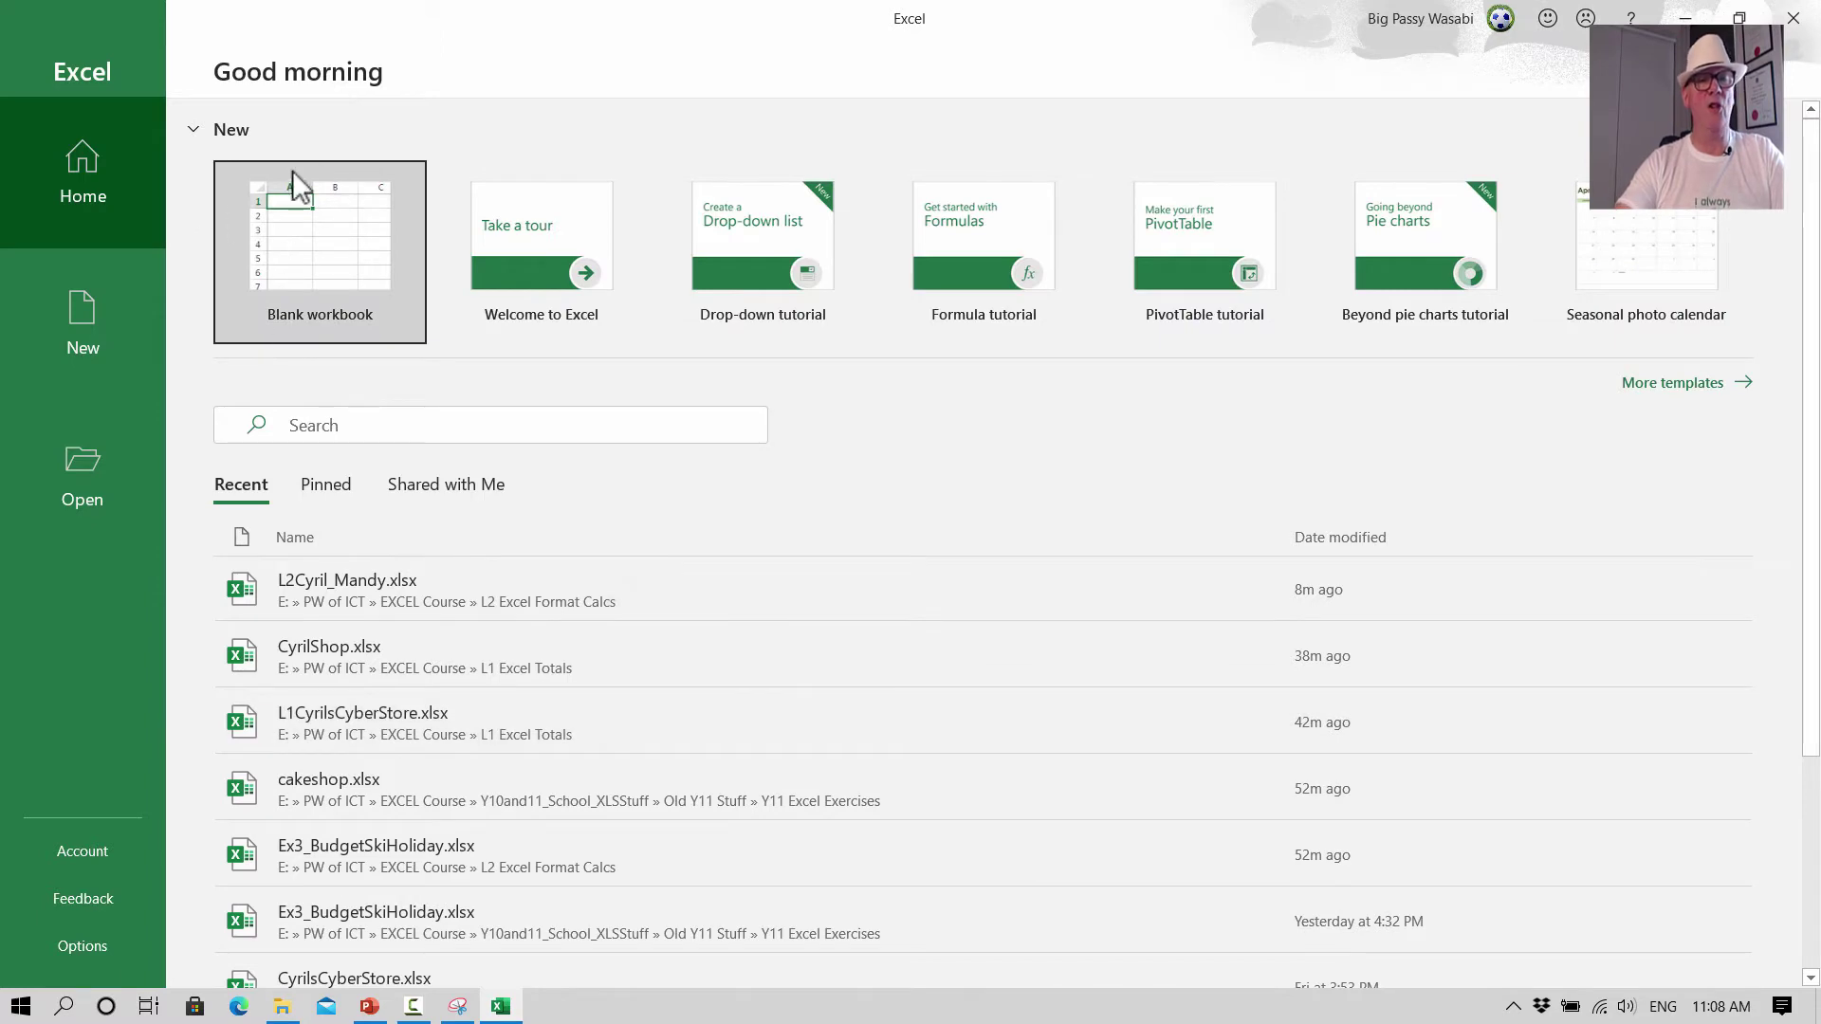
click(341, 256)
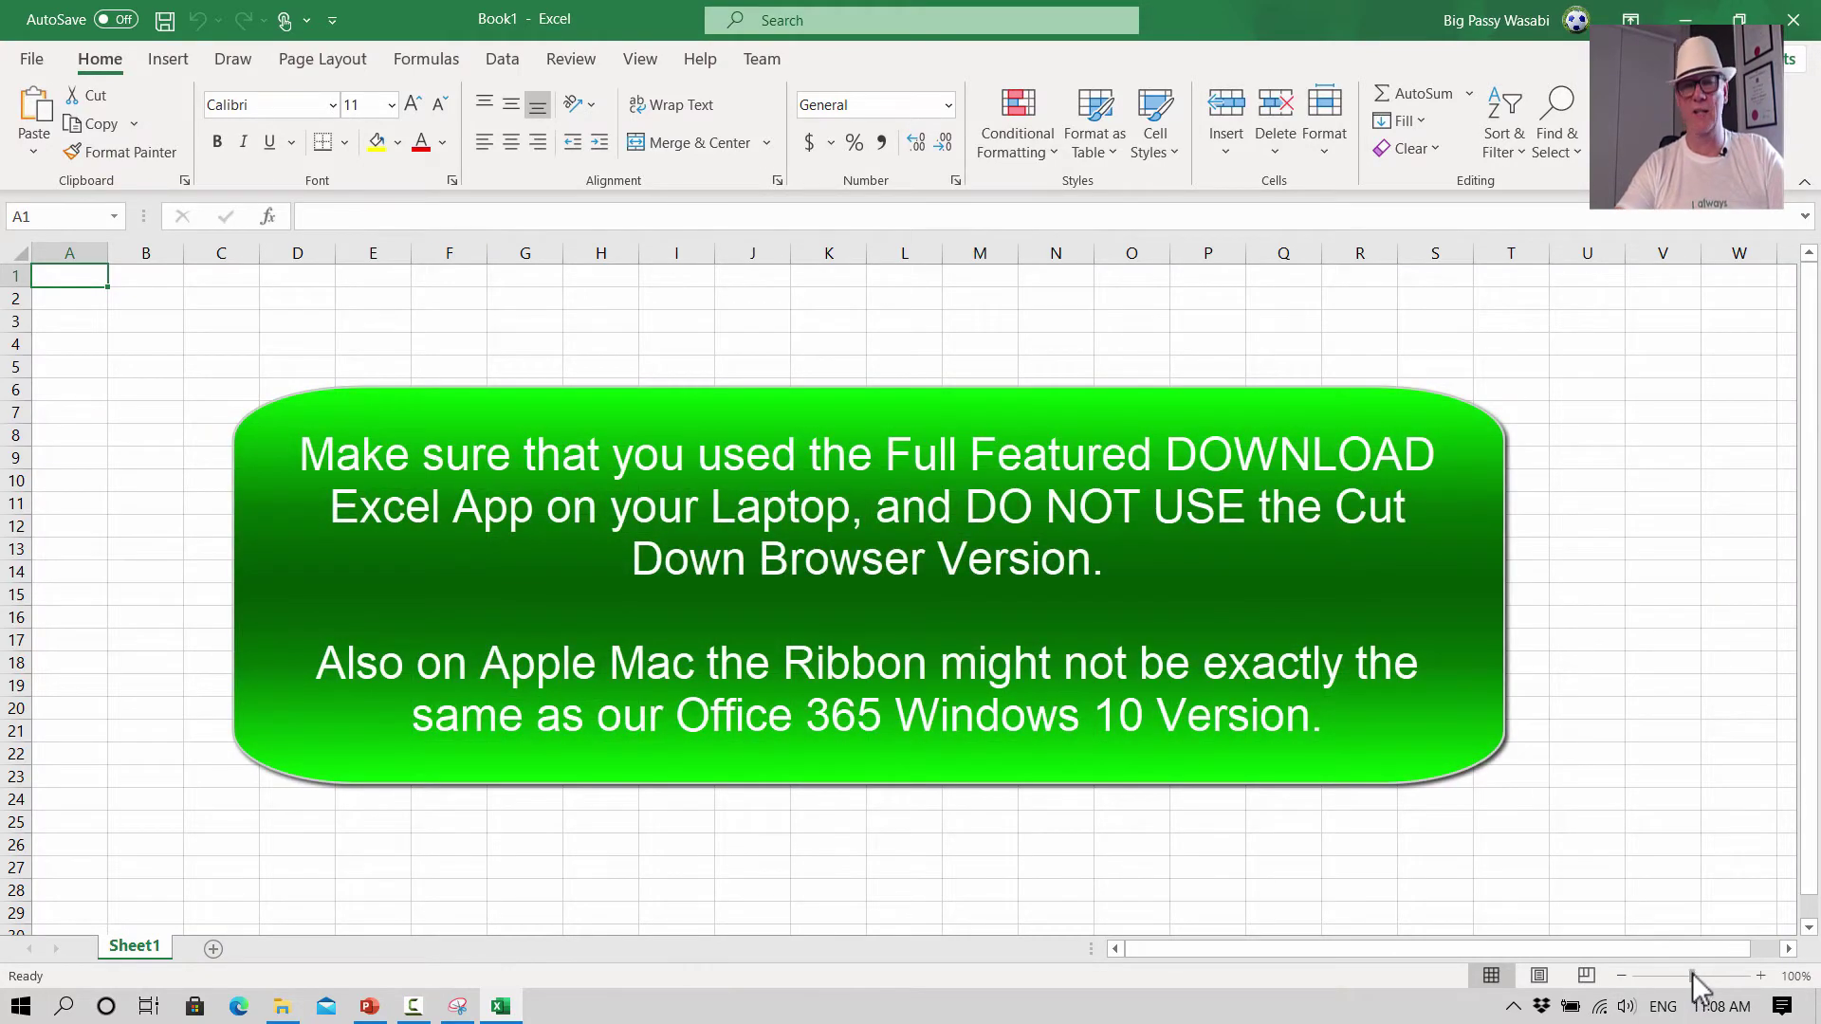
drag(1694, 976, 1703, 975)
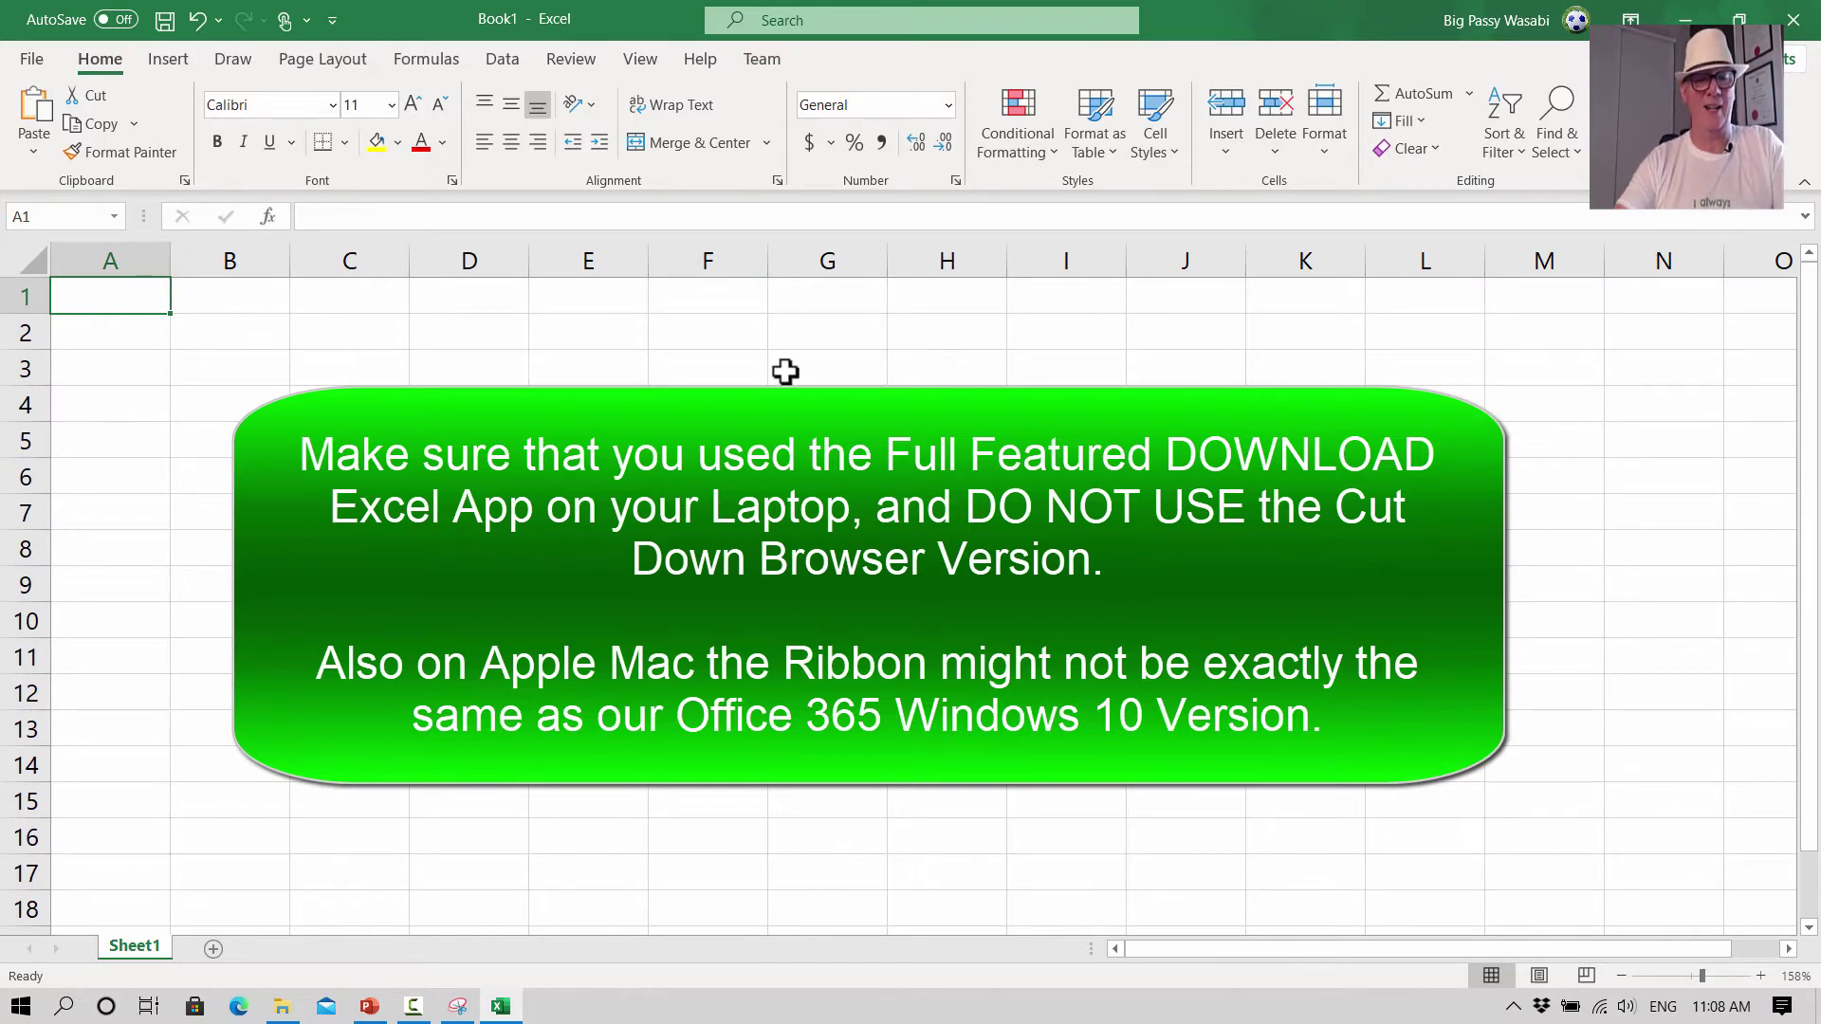
- Copy the captured table image from Snipping Tool and paste it into the Excel worksheet at cell I6
click(456, 1009)
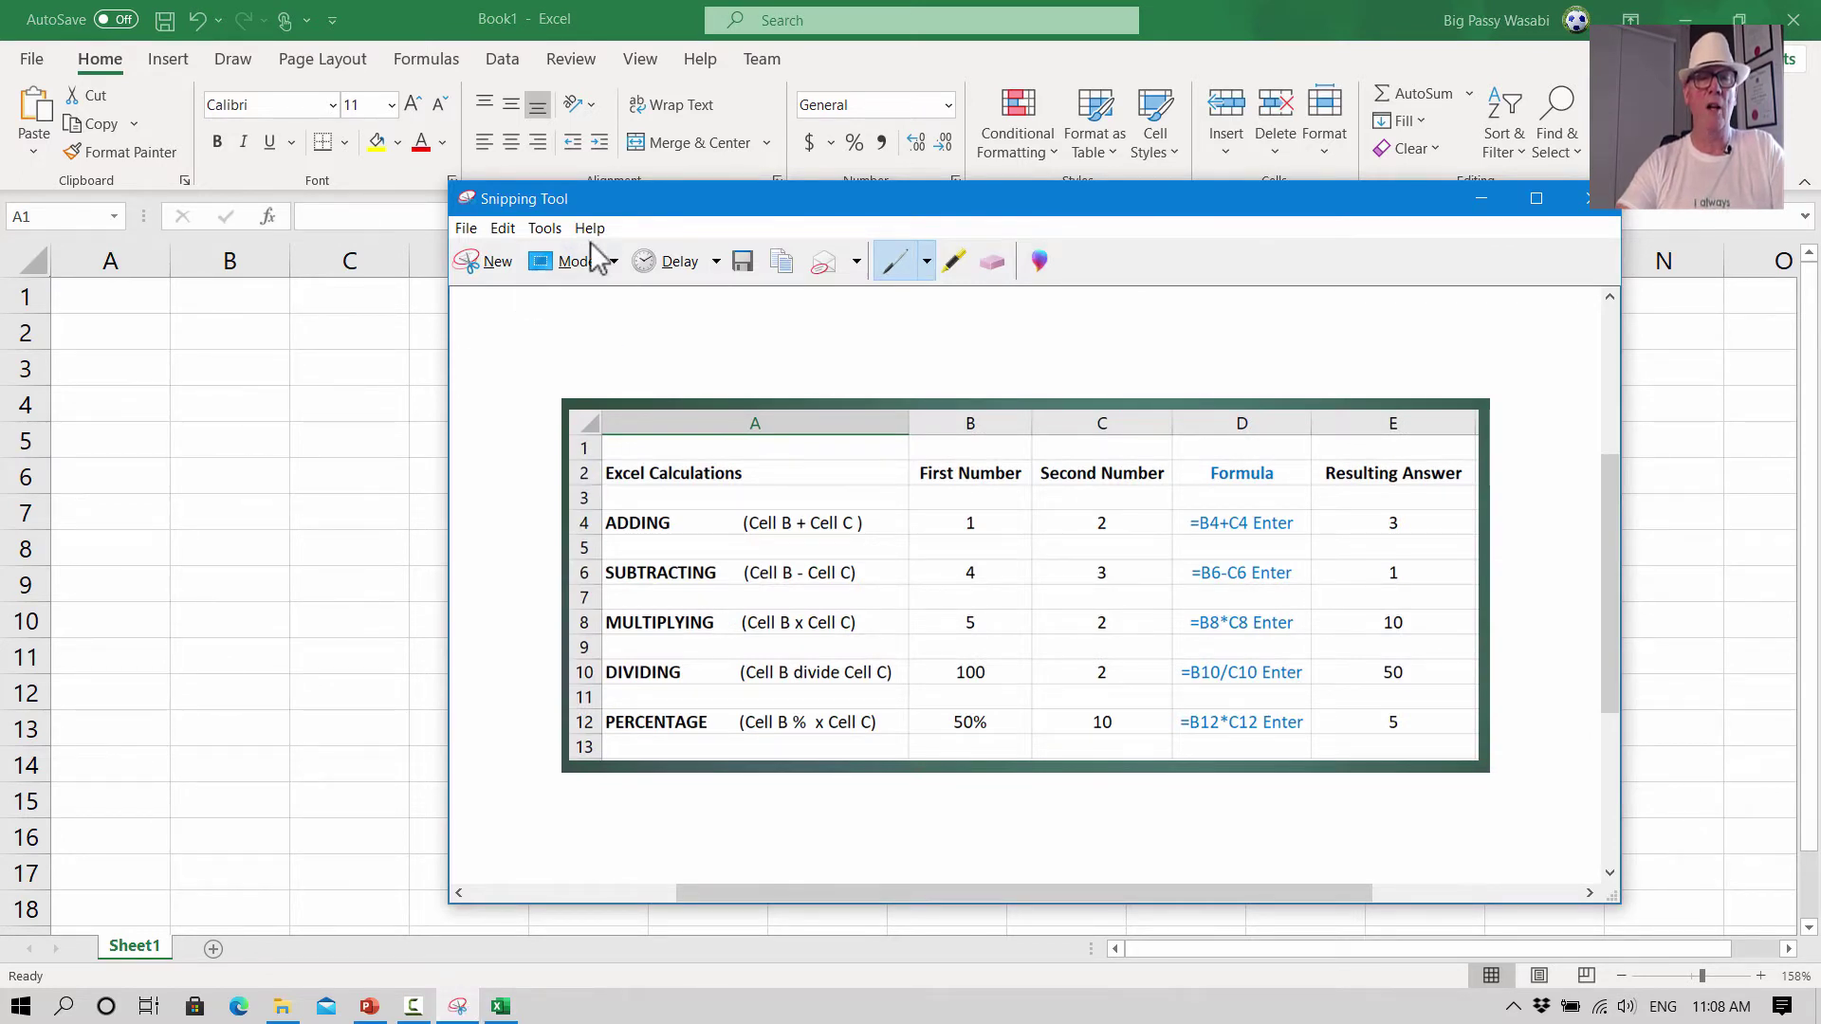
click(502, 229)
click(526, 255)
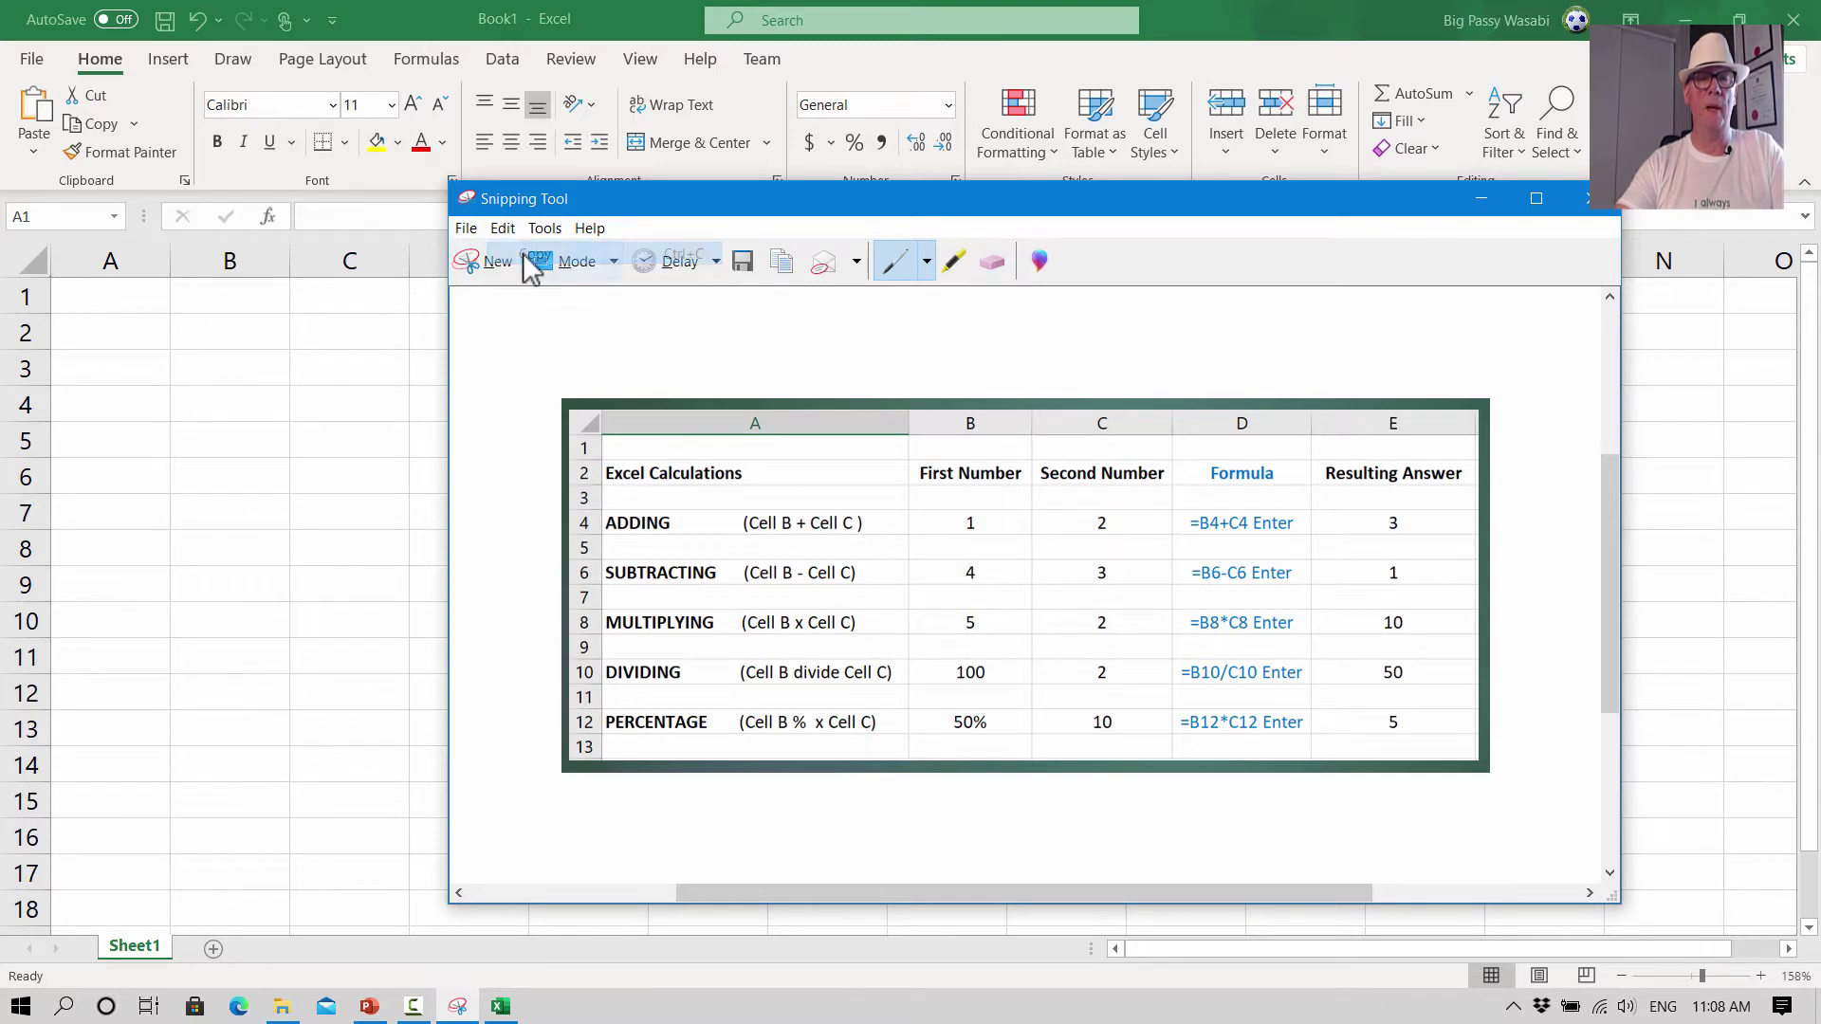
click(319, 475)
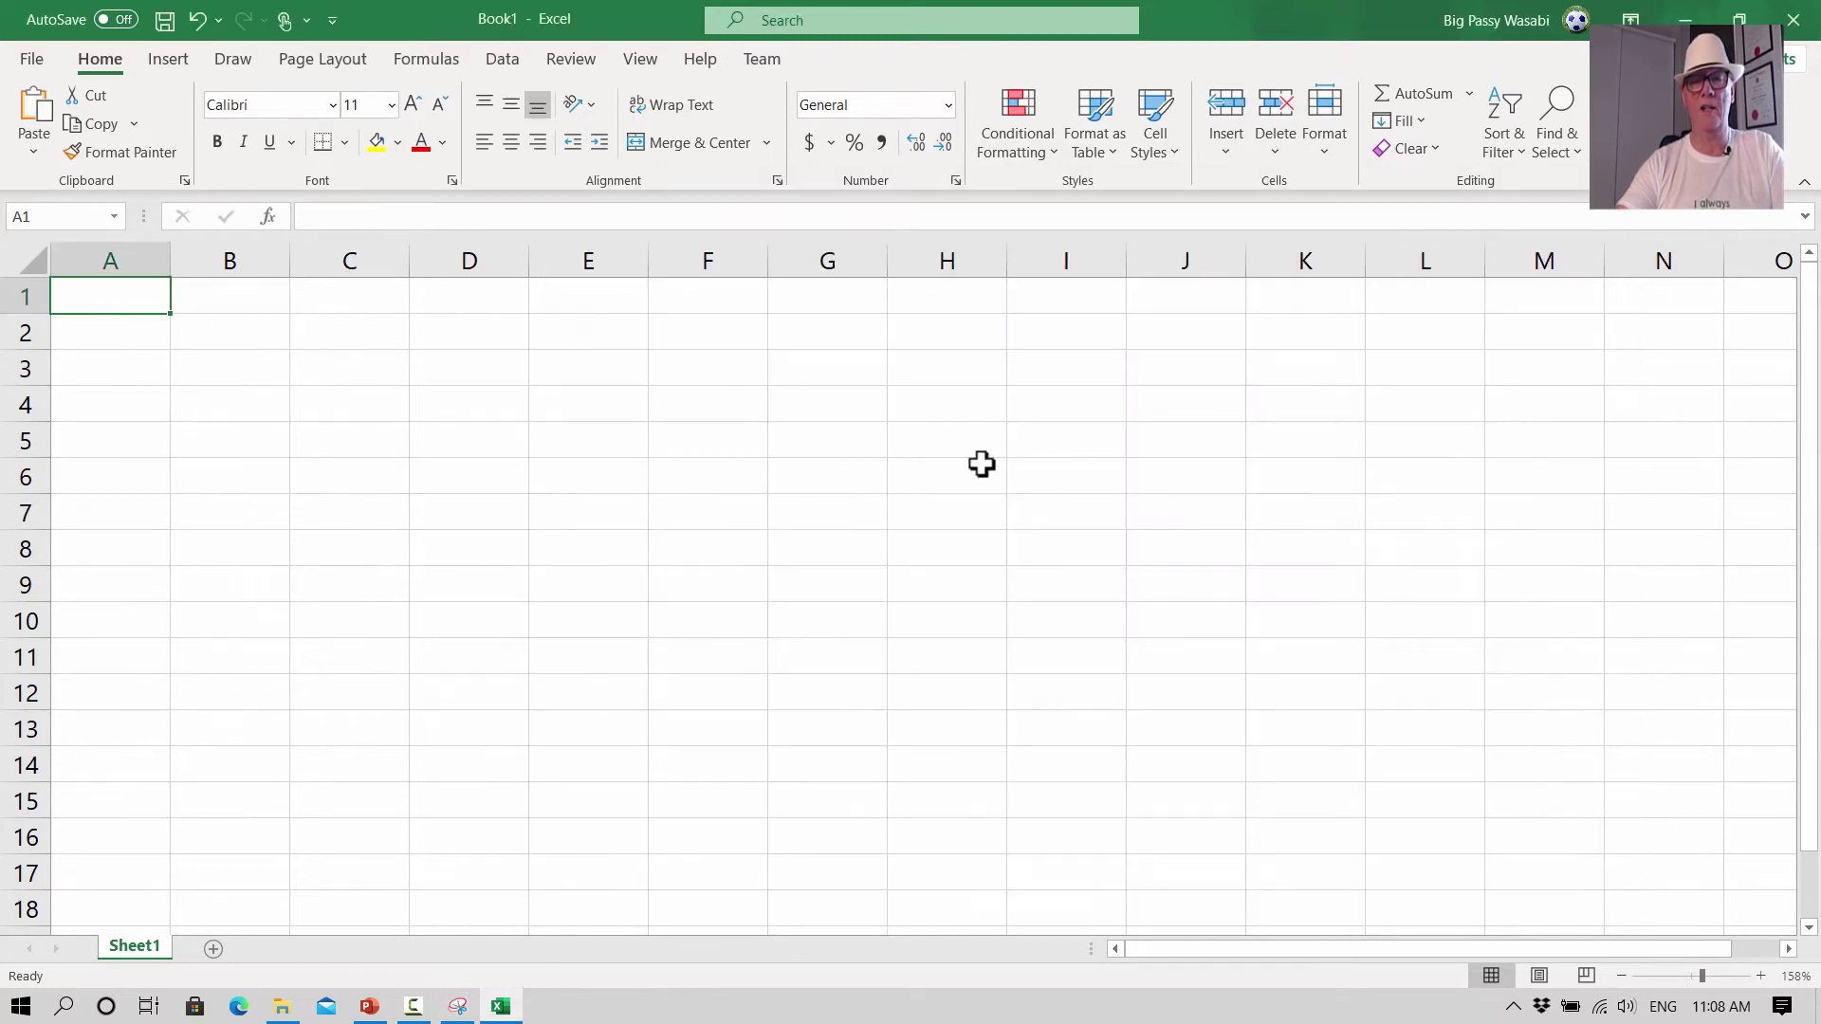
click(1013, 476)
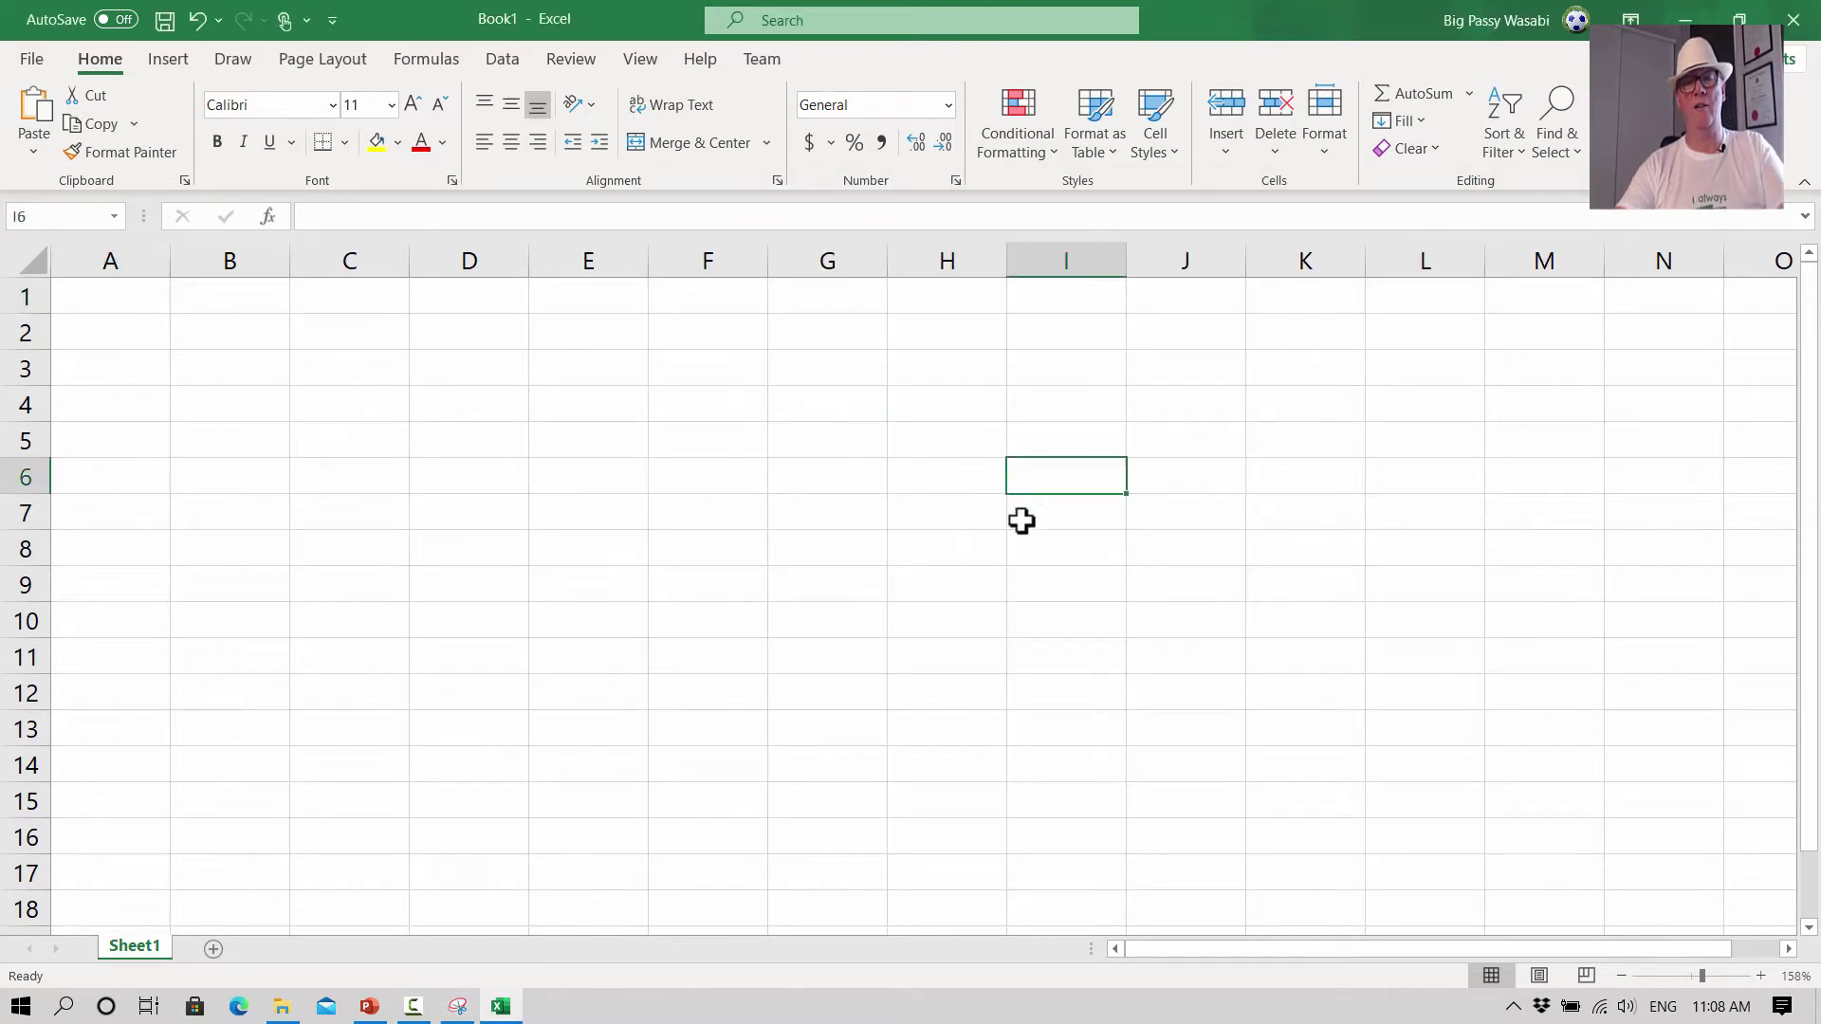
right_click(1029, 473)
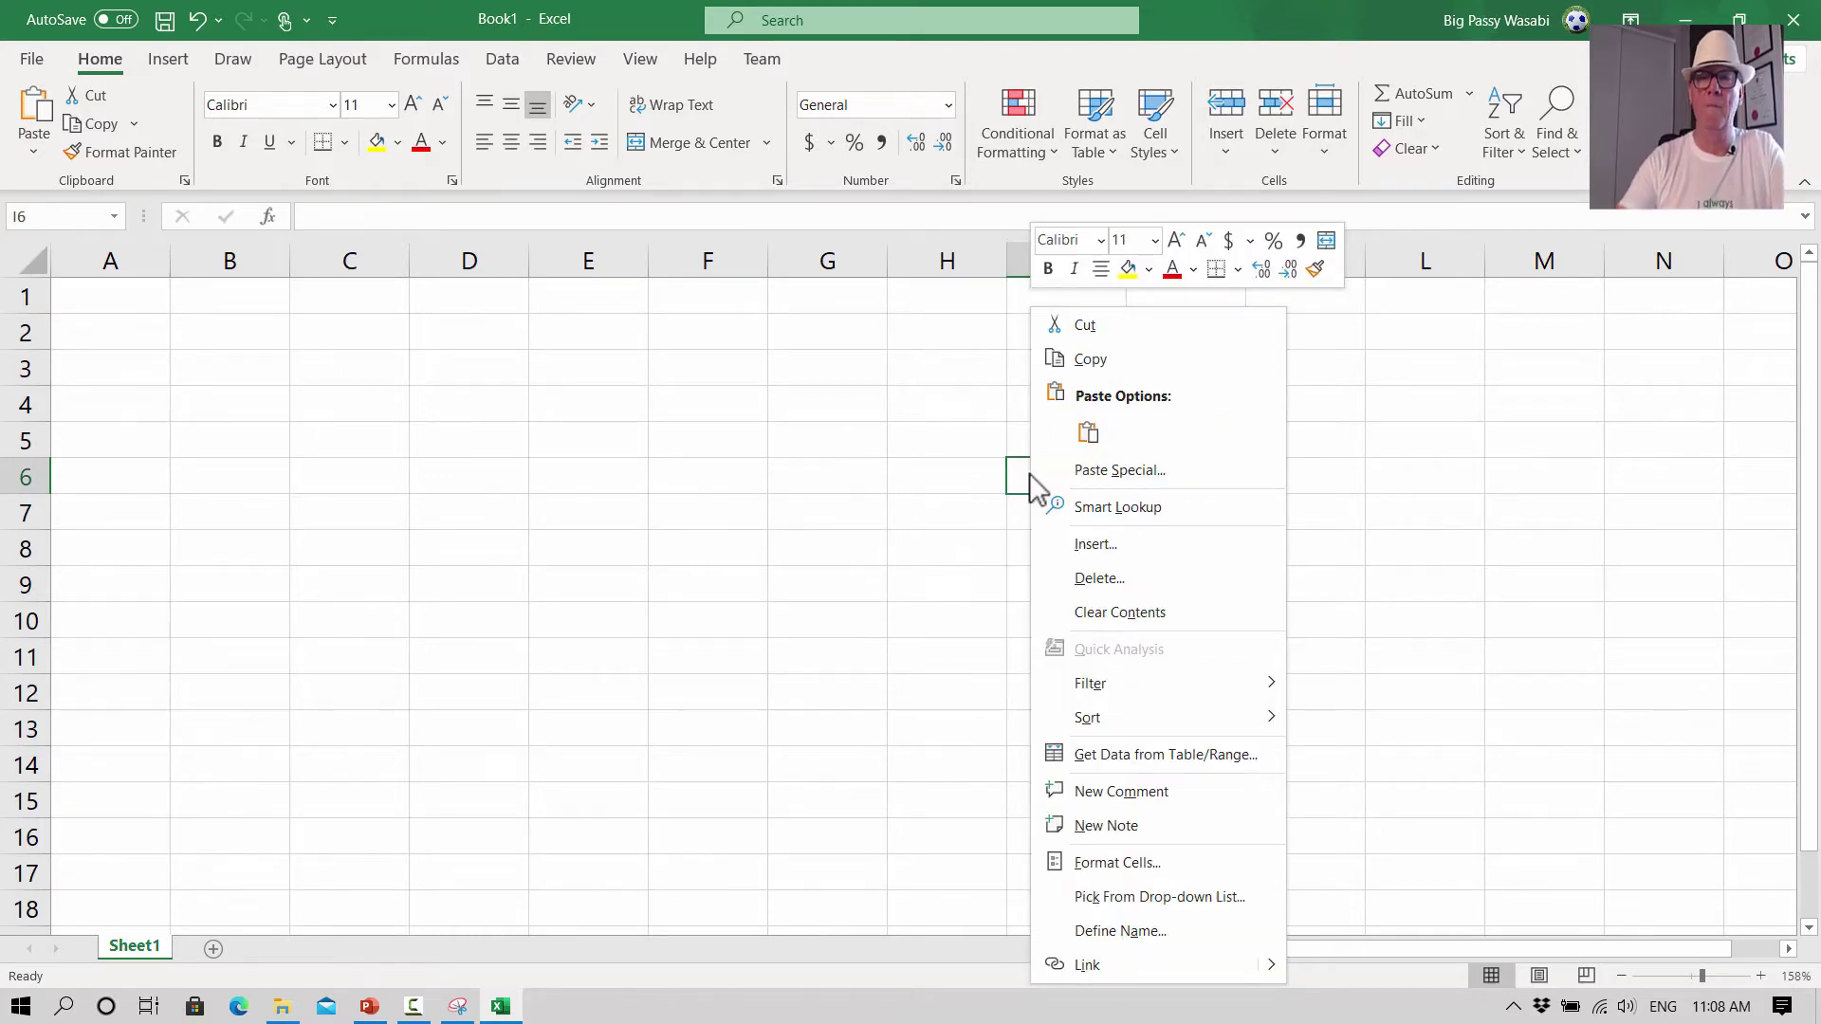
click(1088, 432)
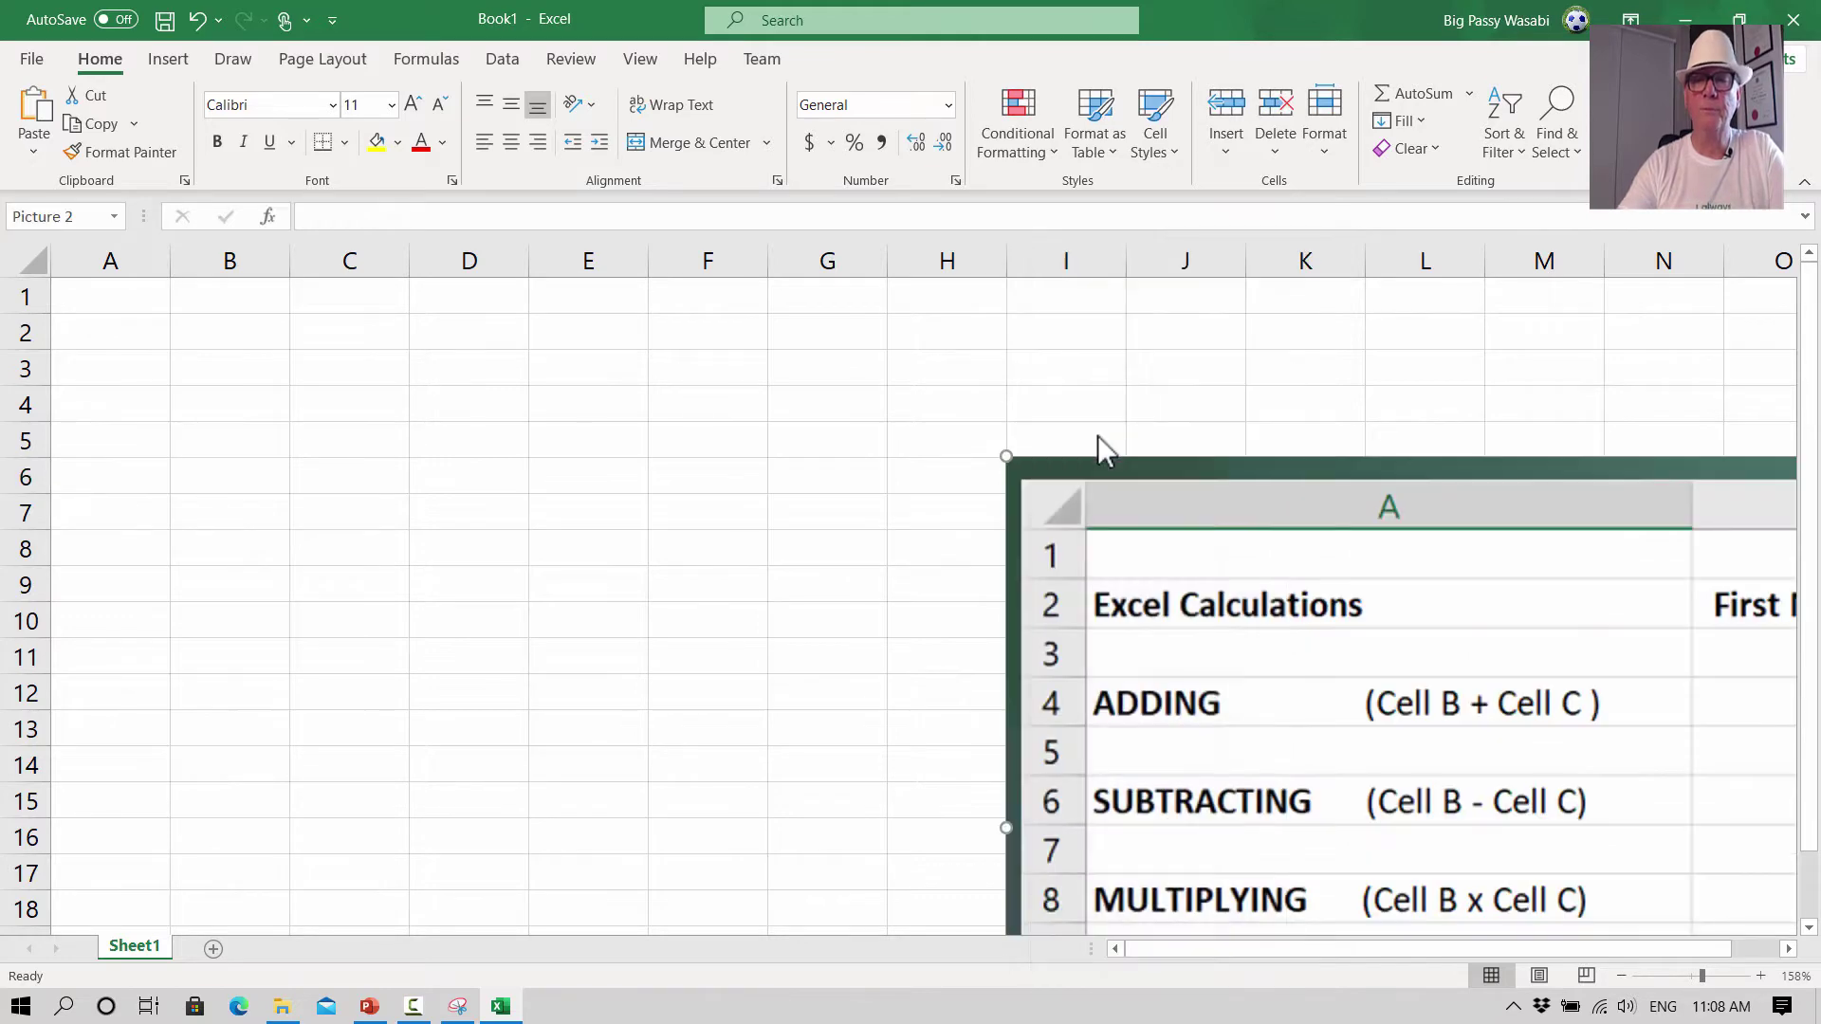
- Shrink the pasted table picture and position it over about columns H to N, rows 4 to 12
drag(1006, 456, 1264, 754)
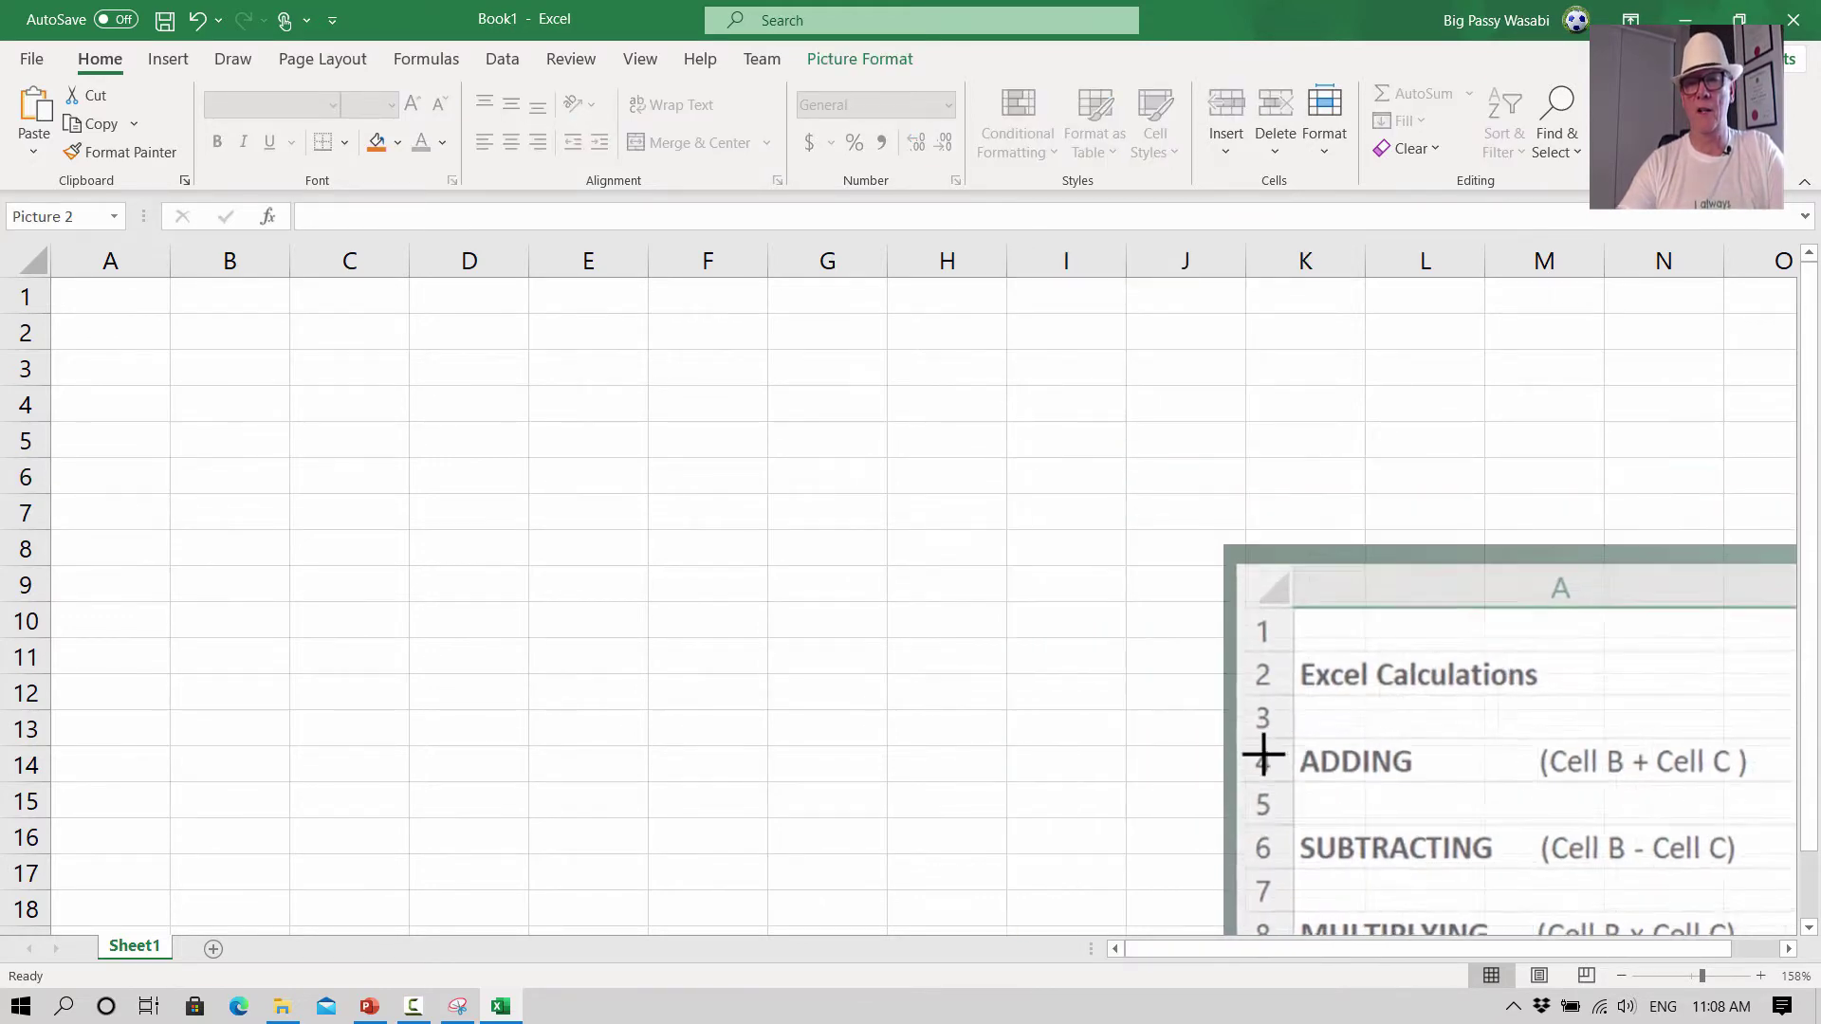
drag(1495, 752, 699, 512)
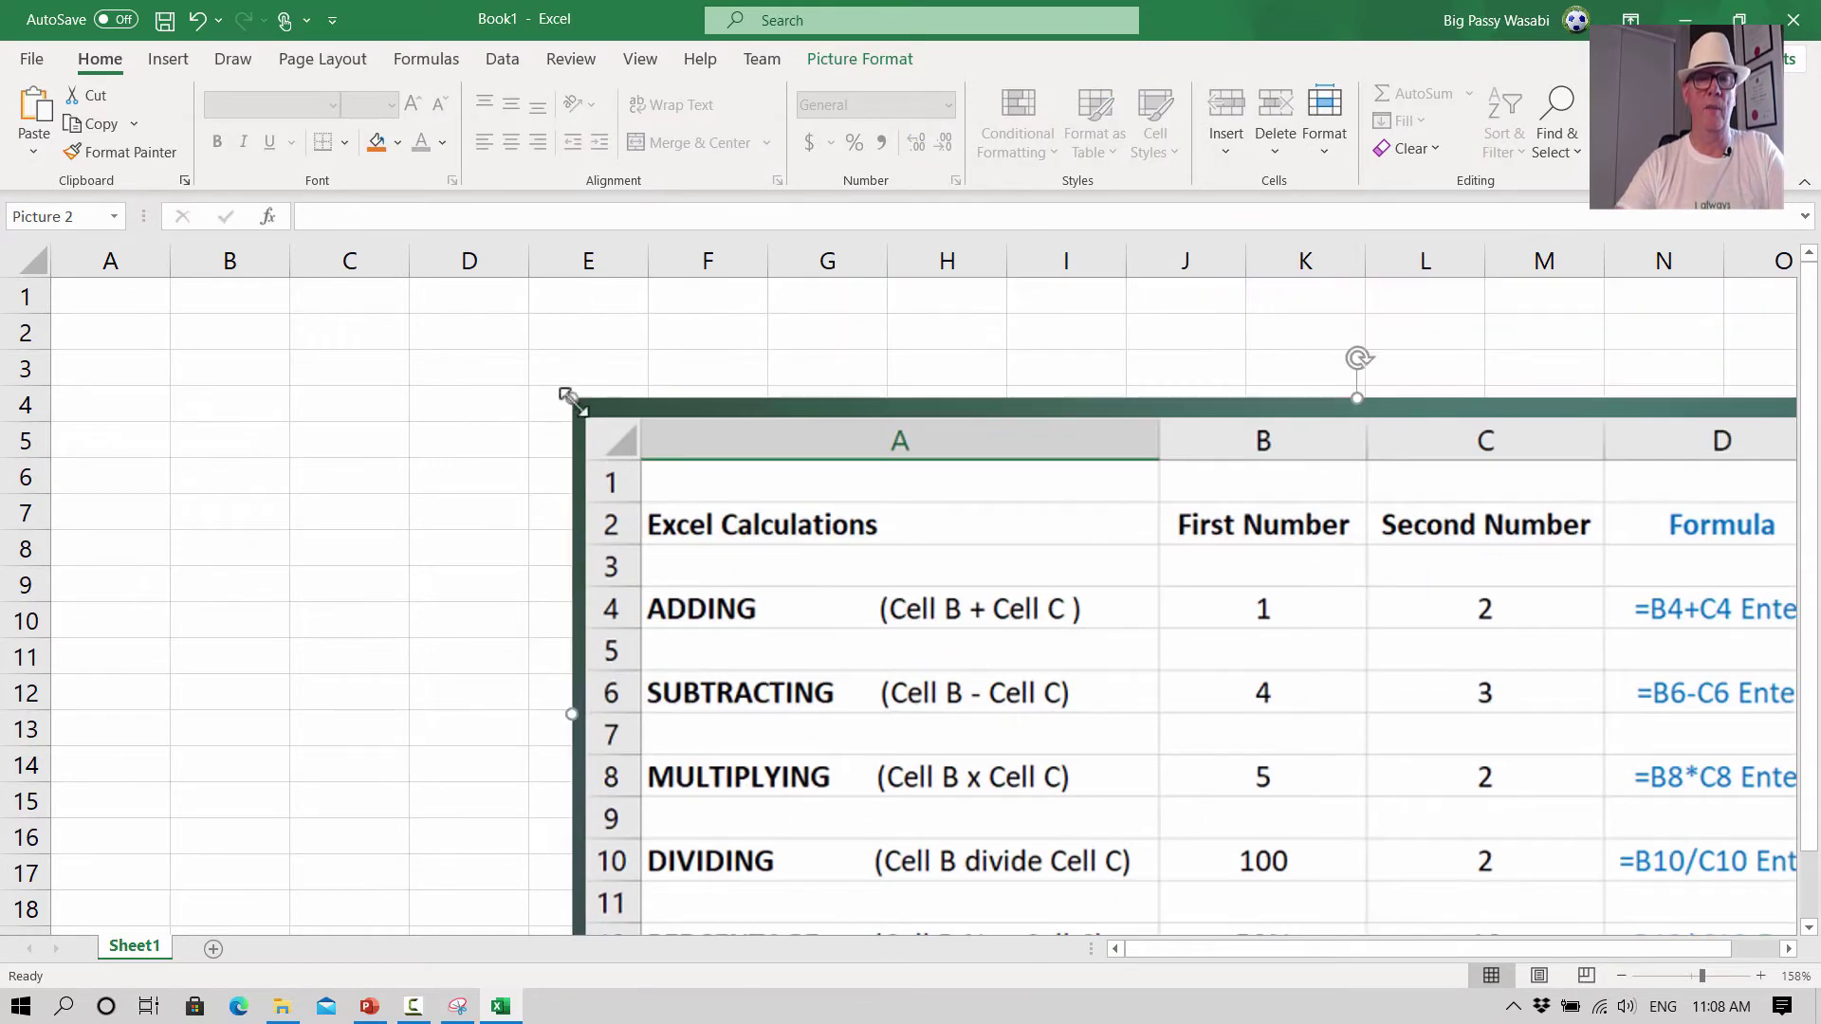
drag(566, 396, 1085, 765)
drag(1382, 743, 849, 476)
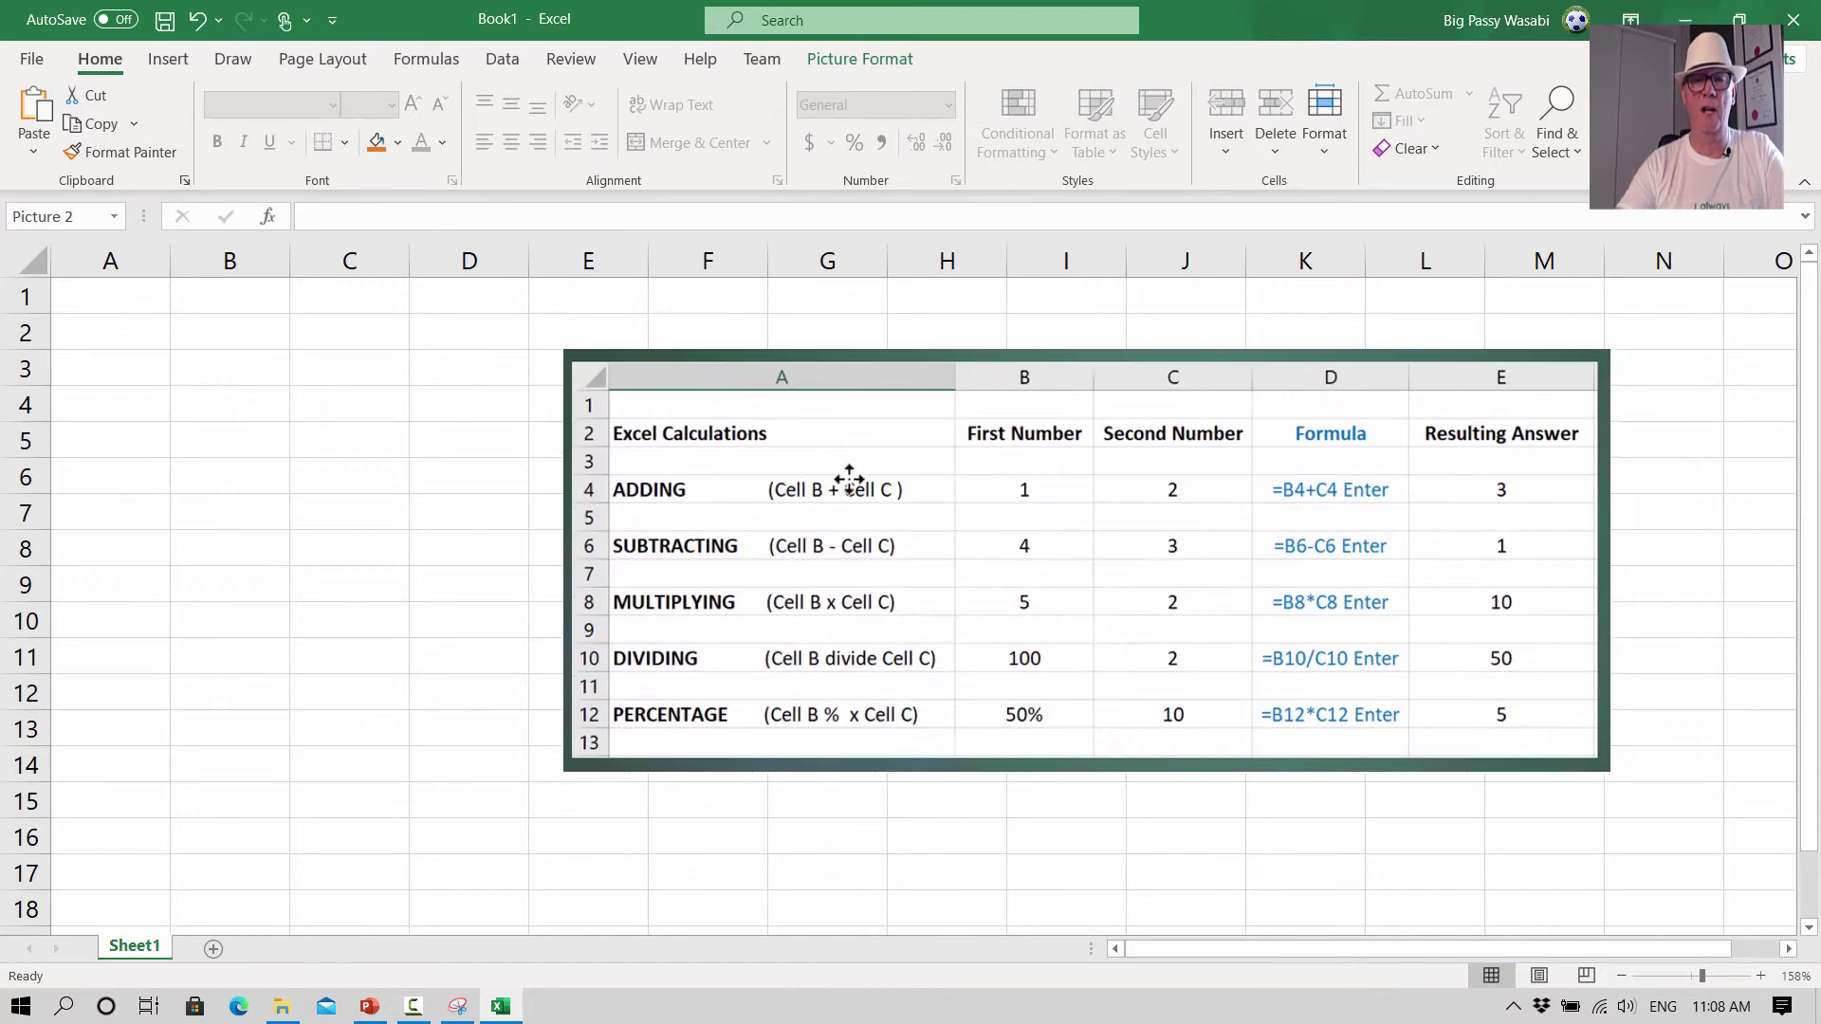
drag(569, 350, 877, 550)
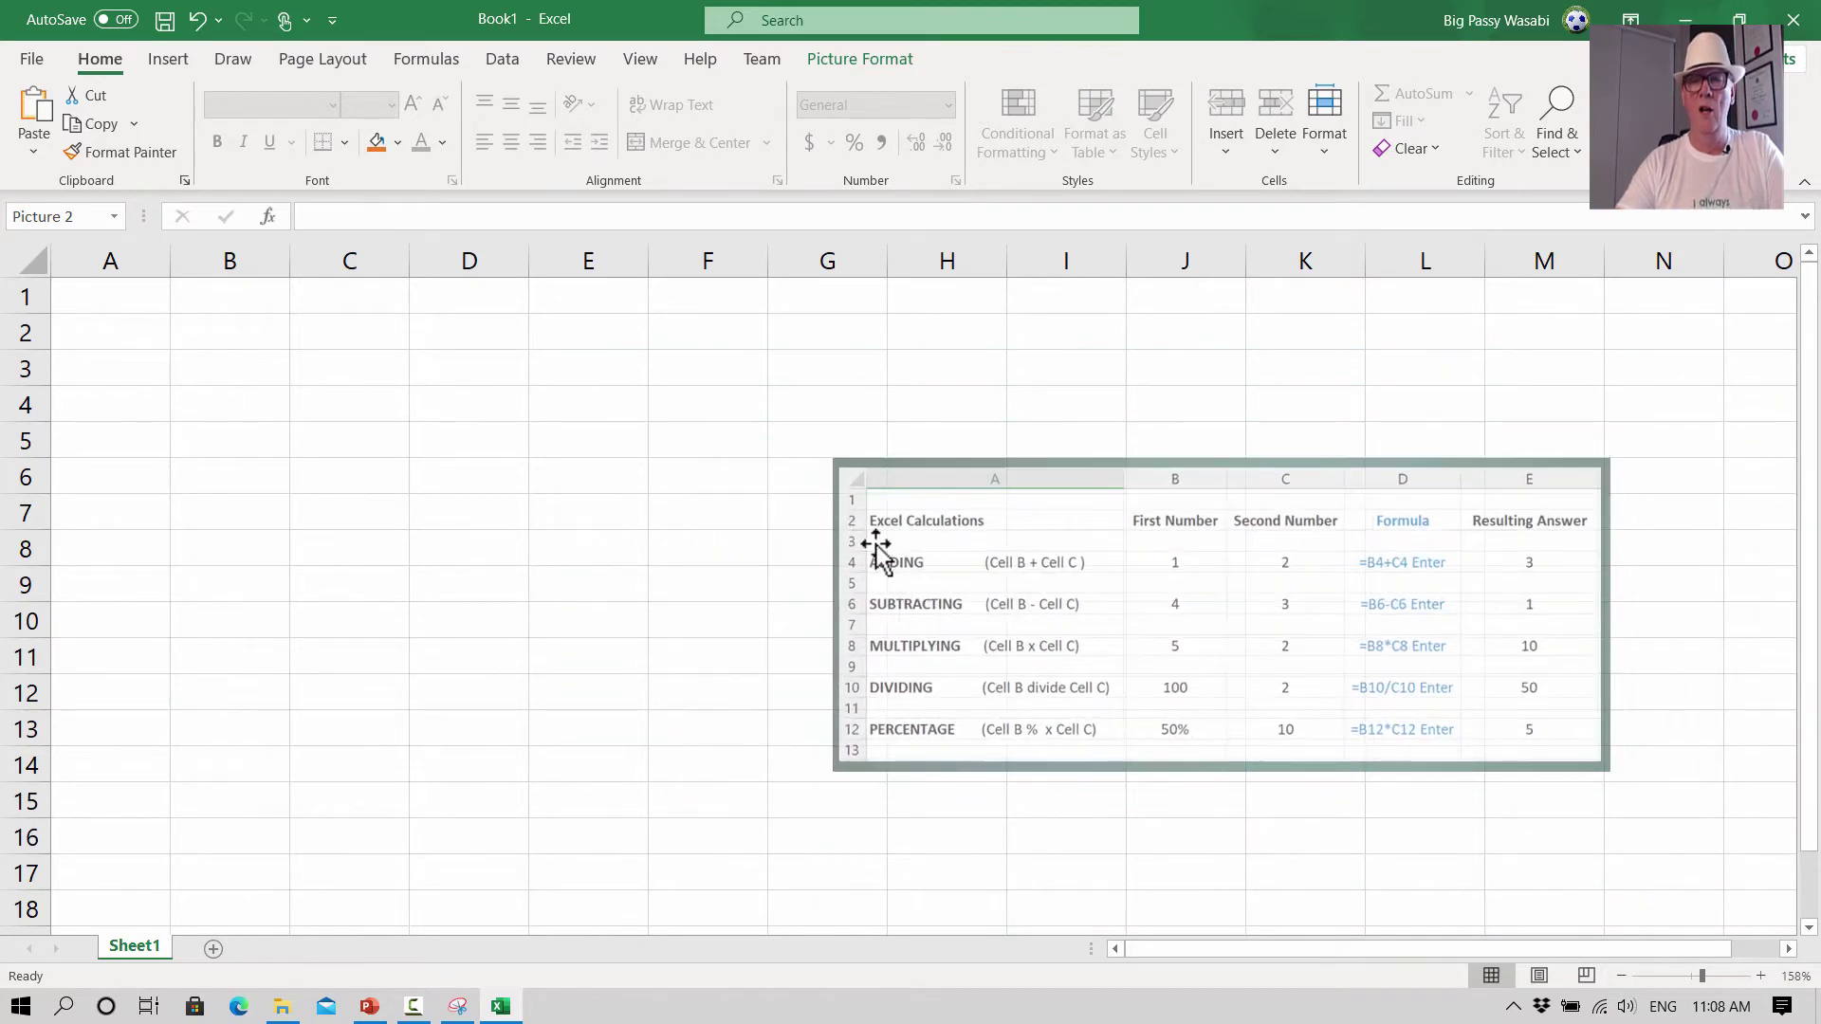
drag(1225, 586, 1266, 517)
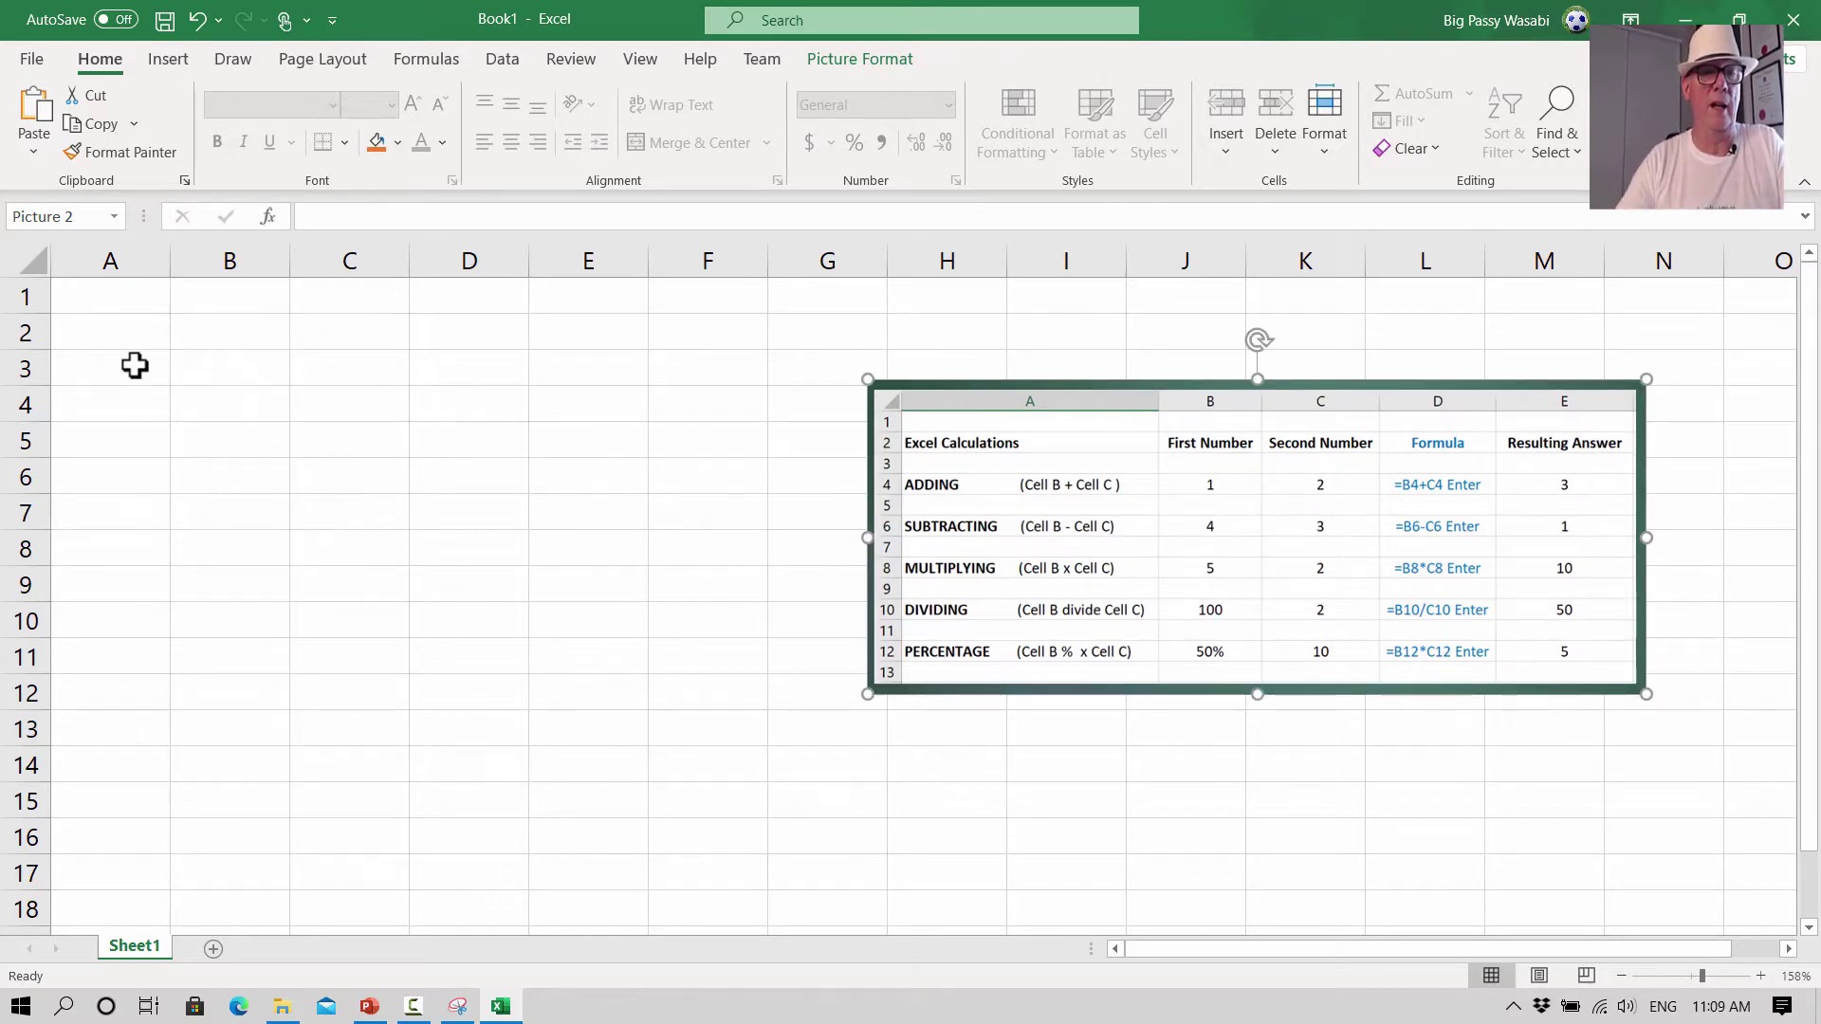
- Enter the heading "First Number" in cell B3 and autofit column B to the text
click(183, 360)
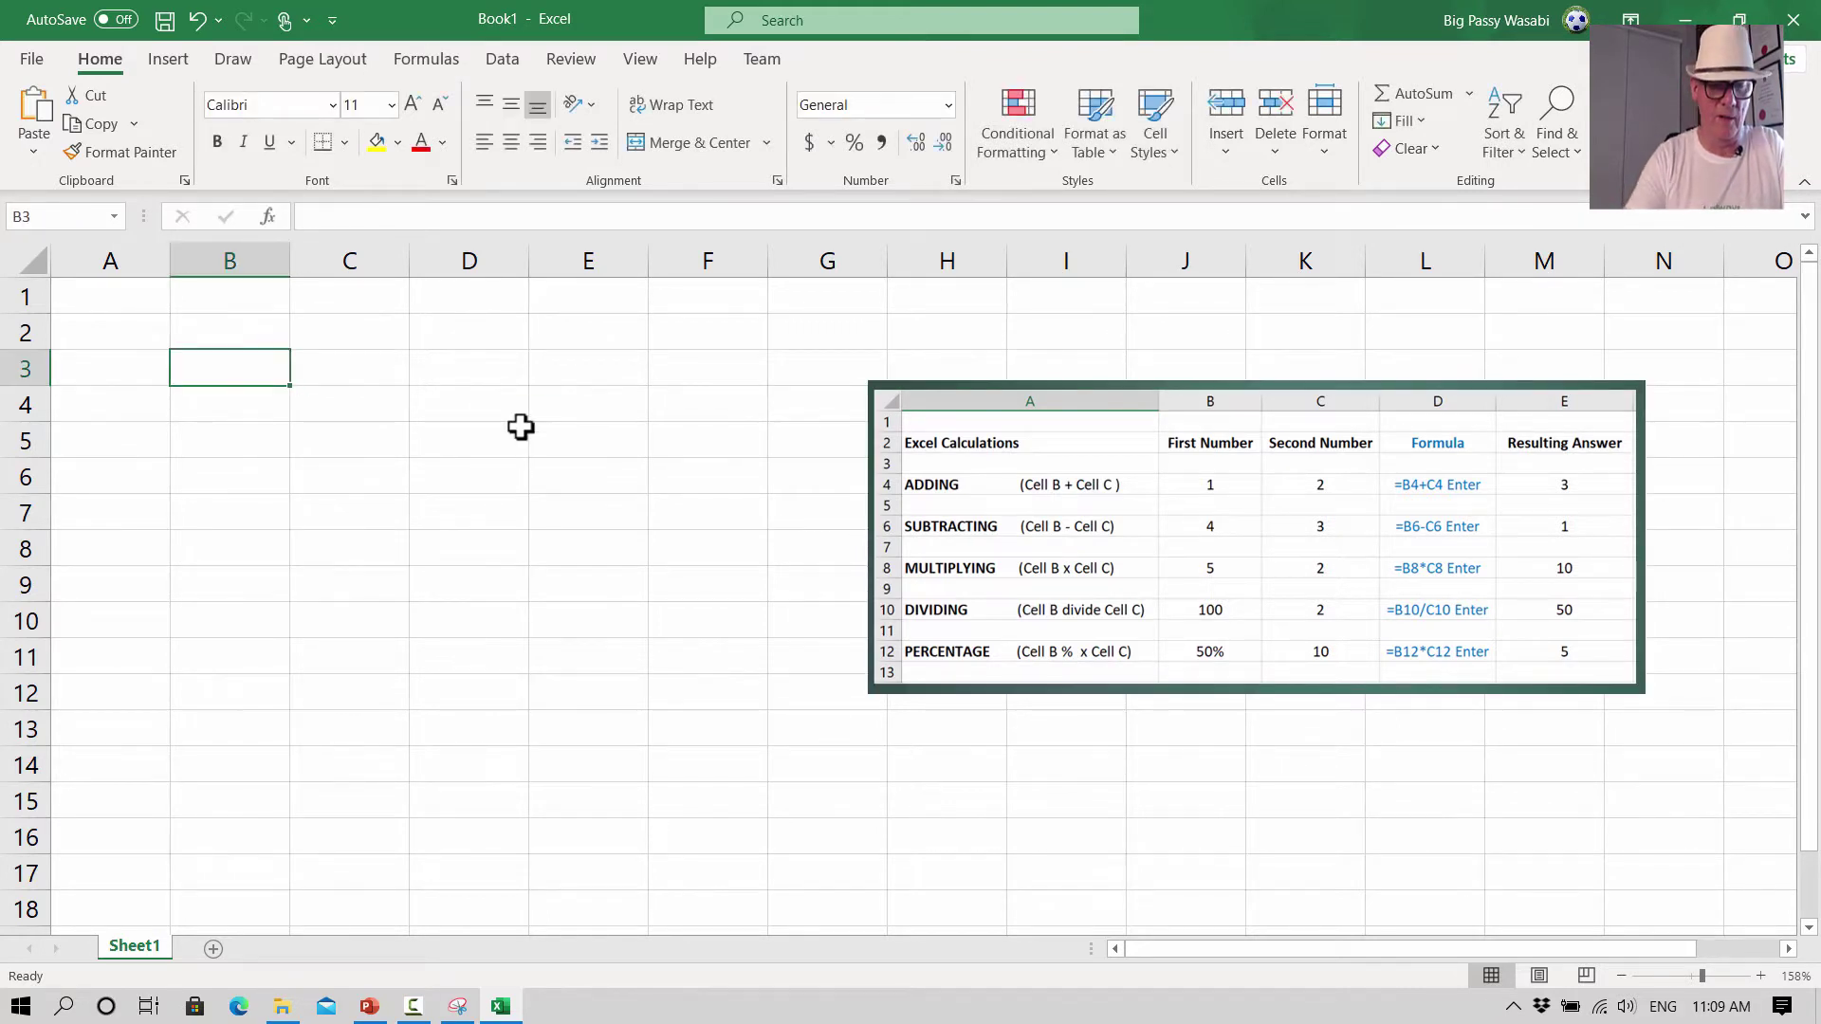
text(First)
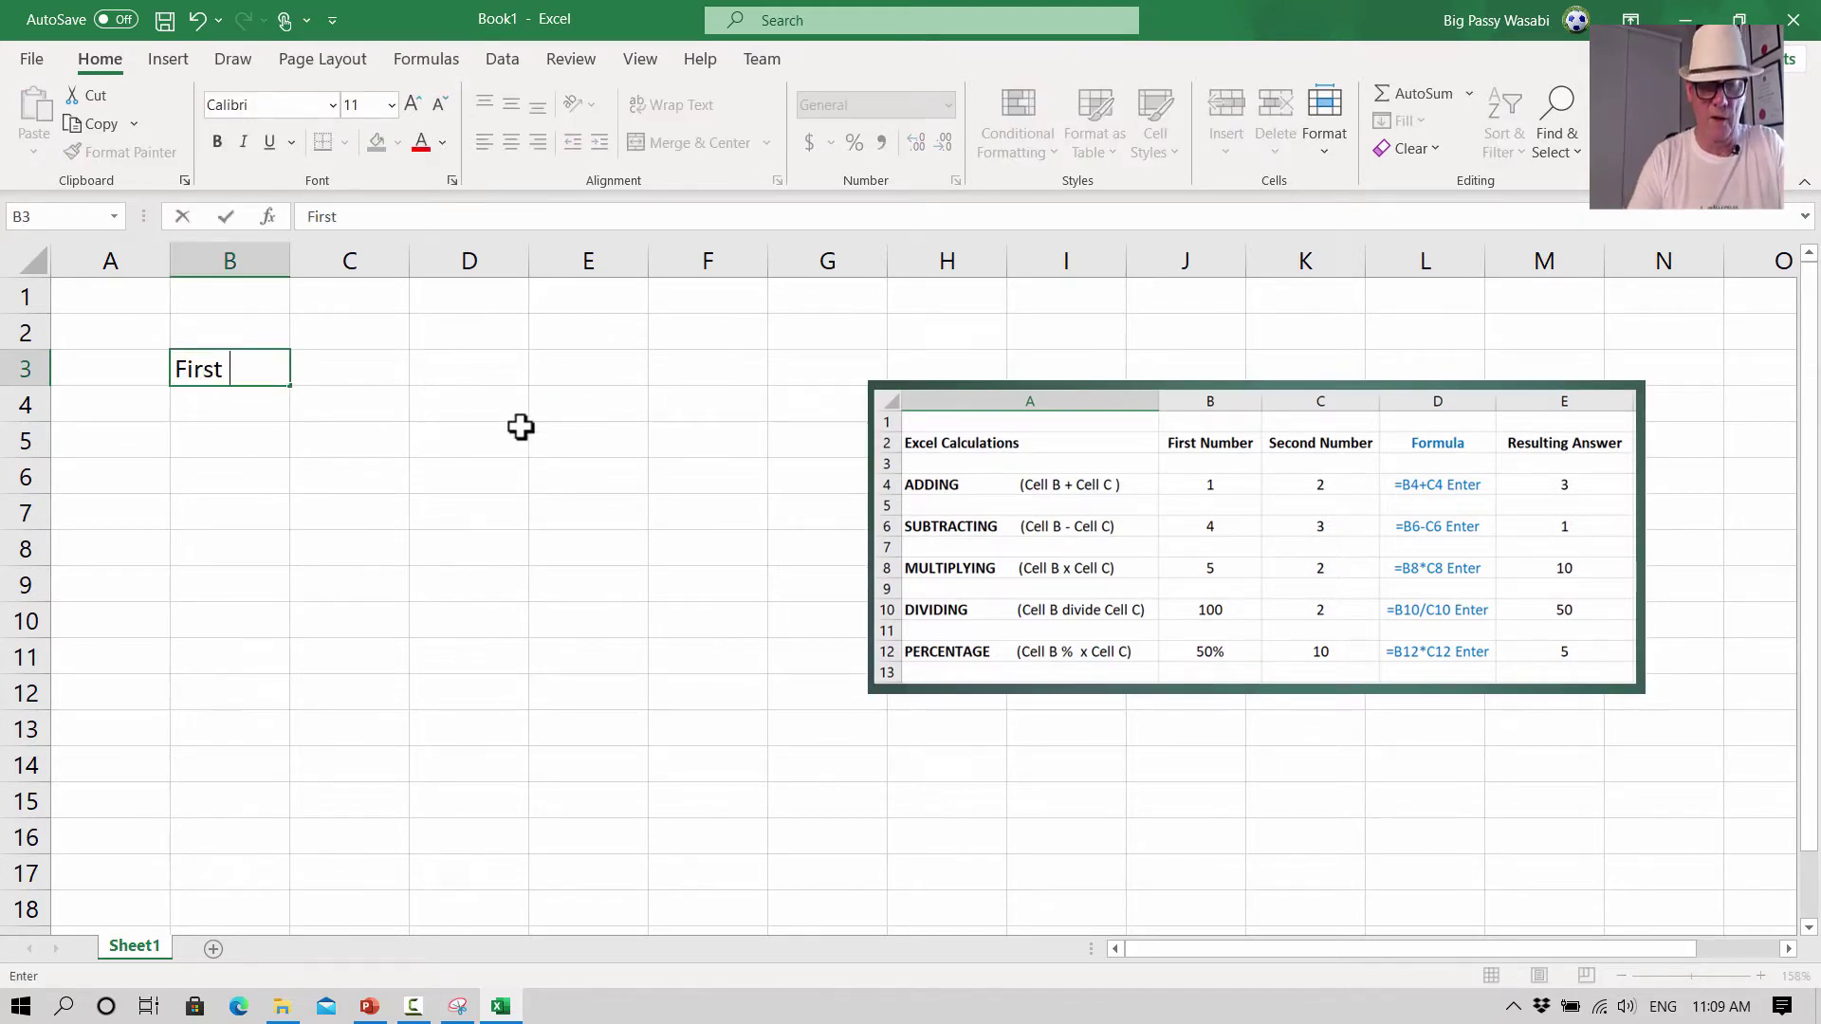
text( Number)
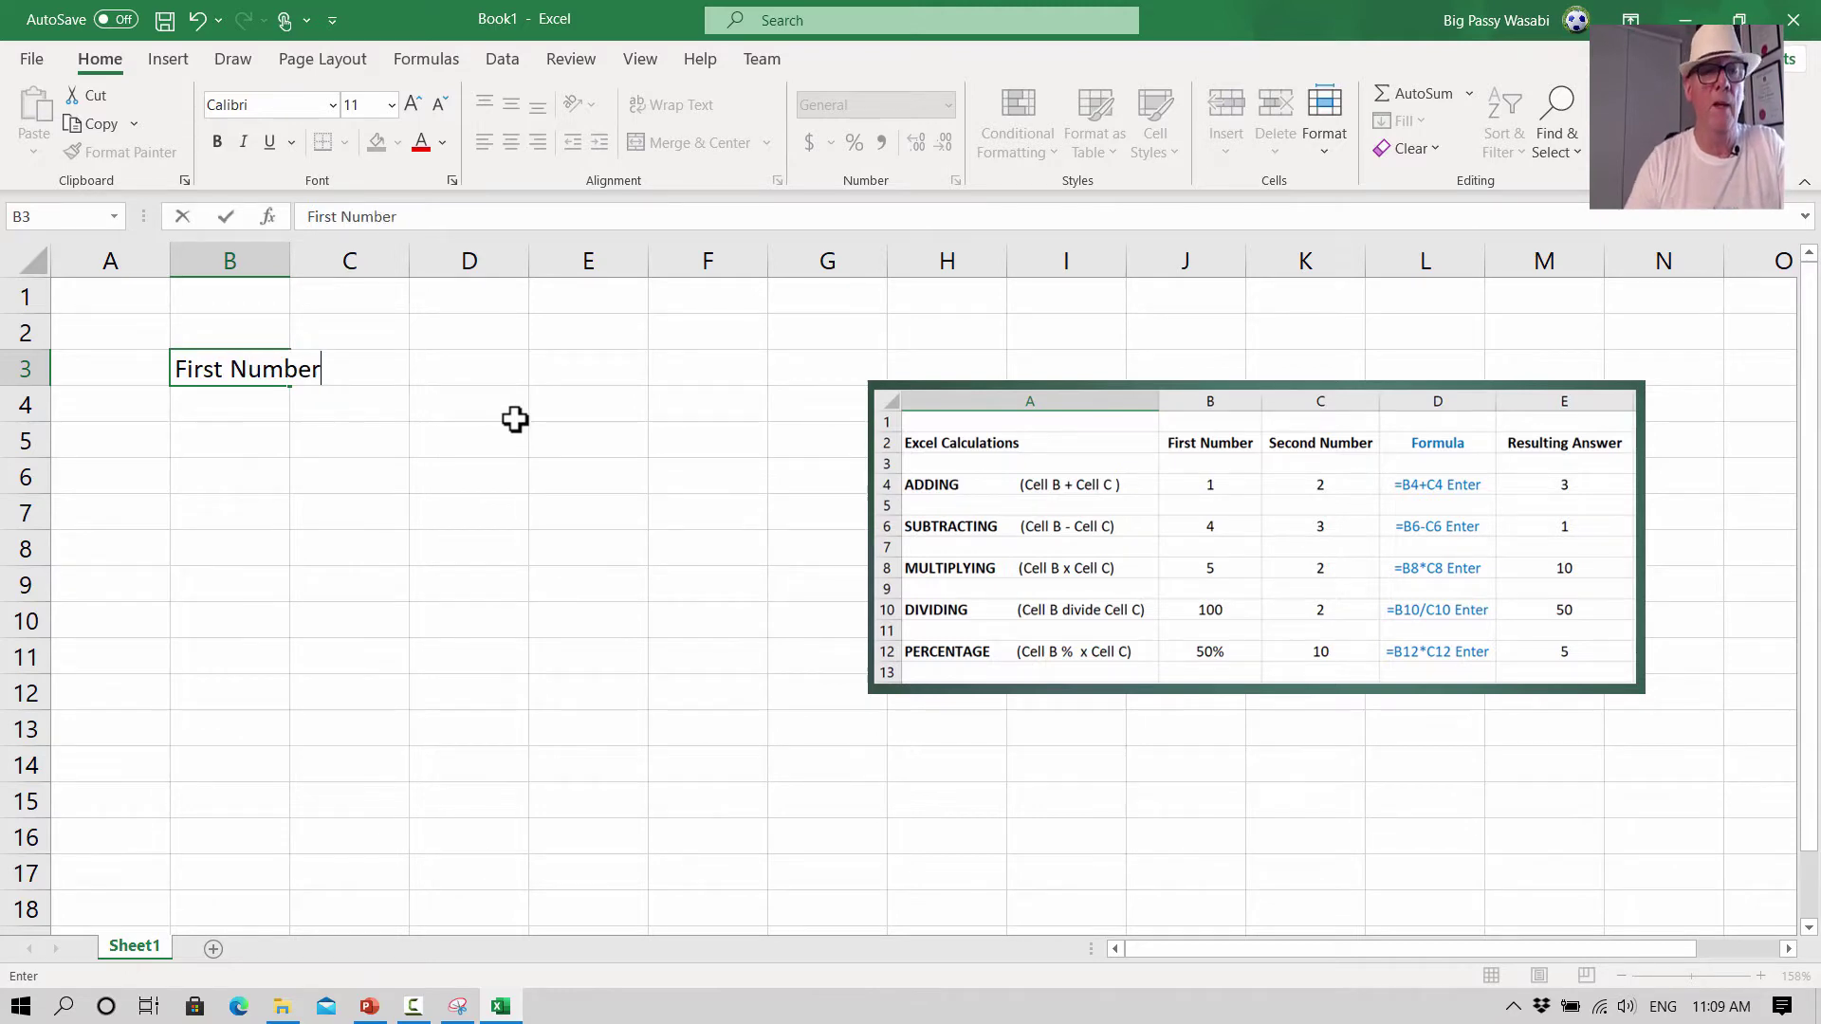
click(424, 398)
click(243, 369)
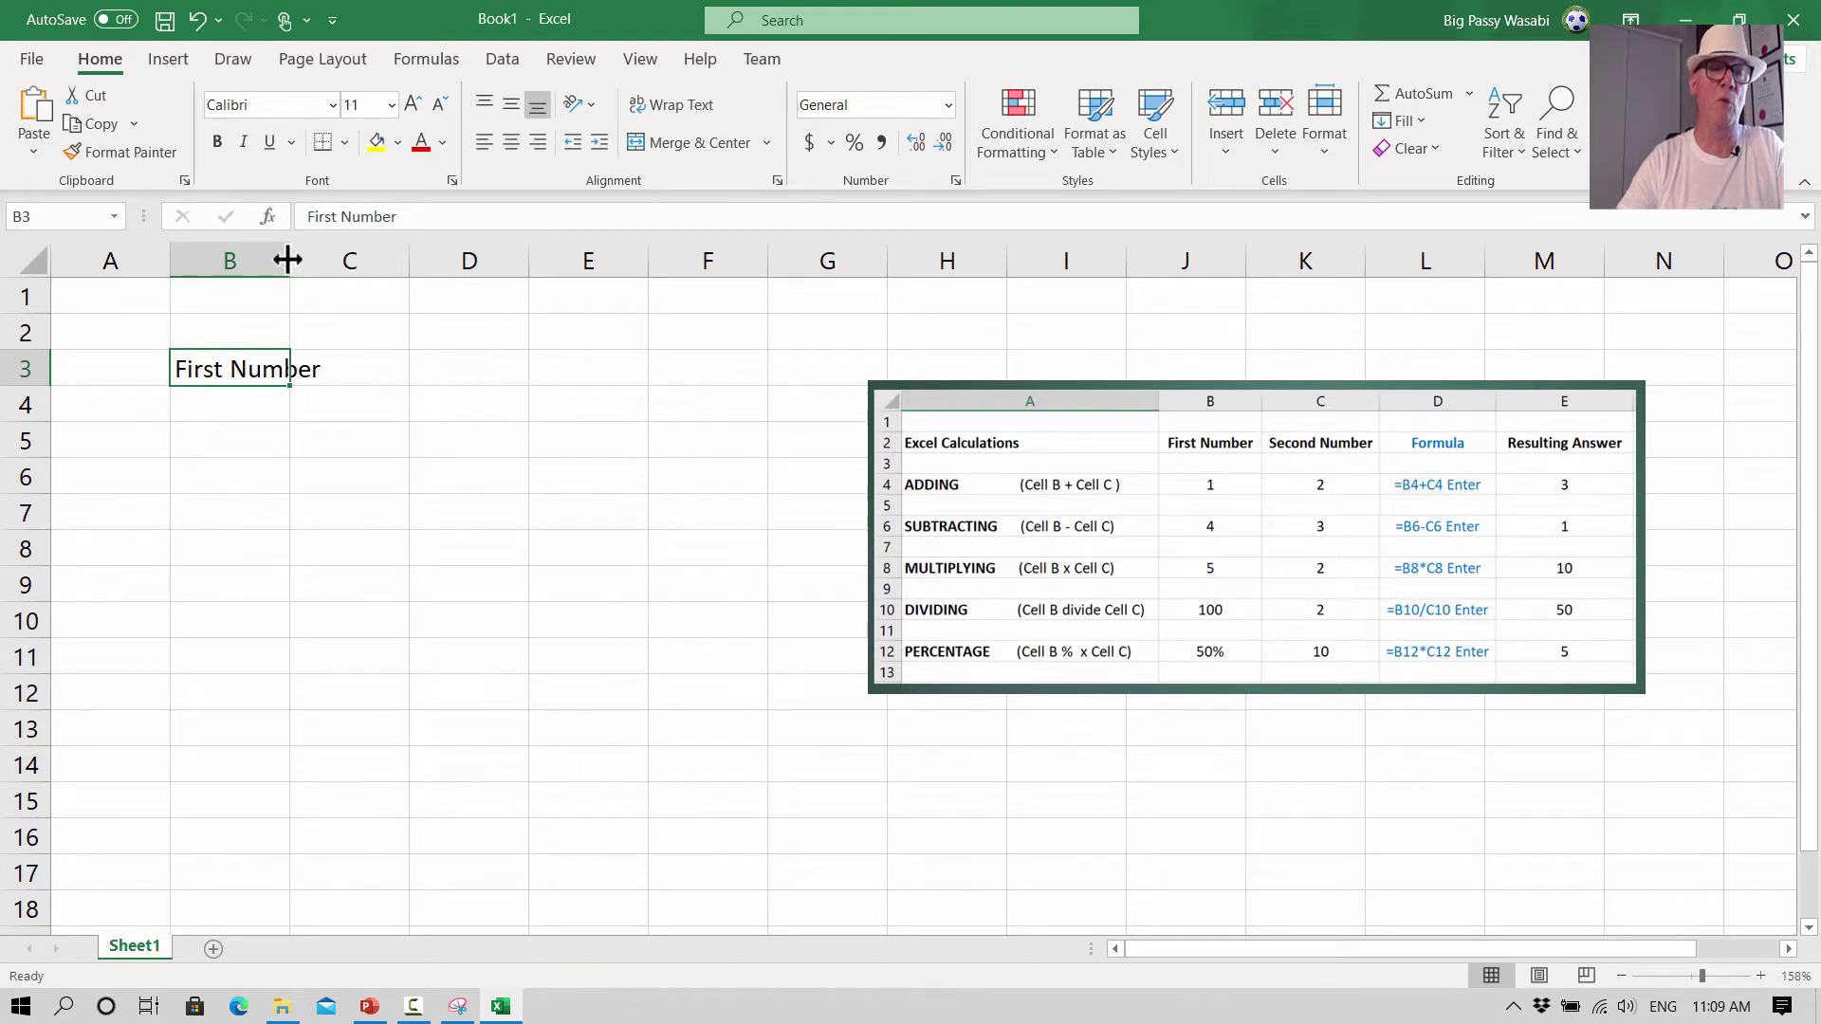
double_click(287, 259)
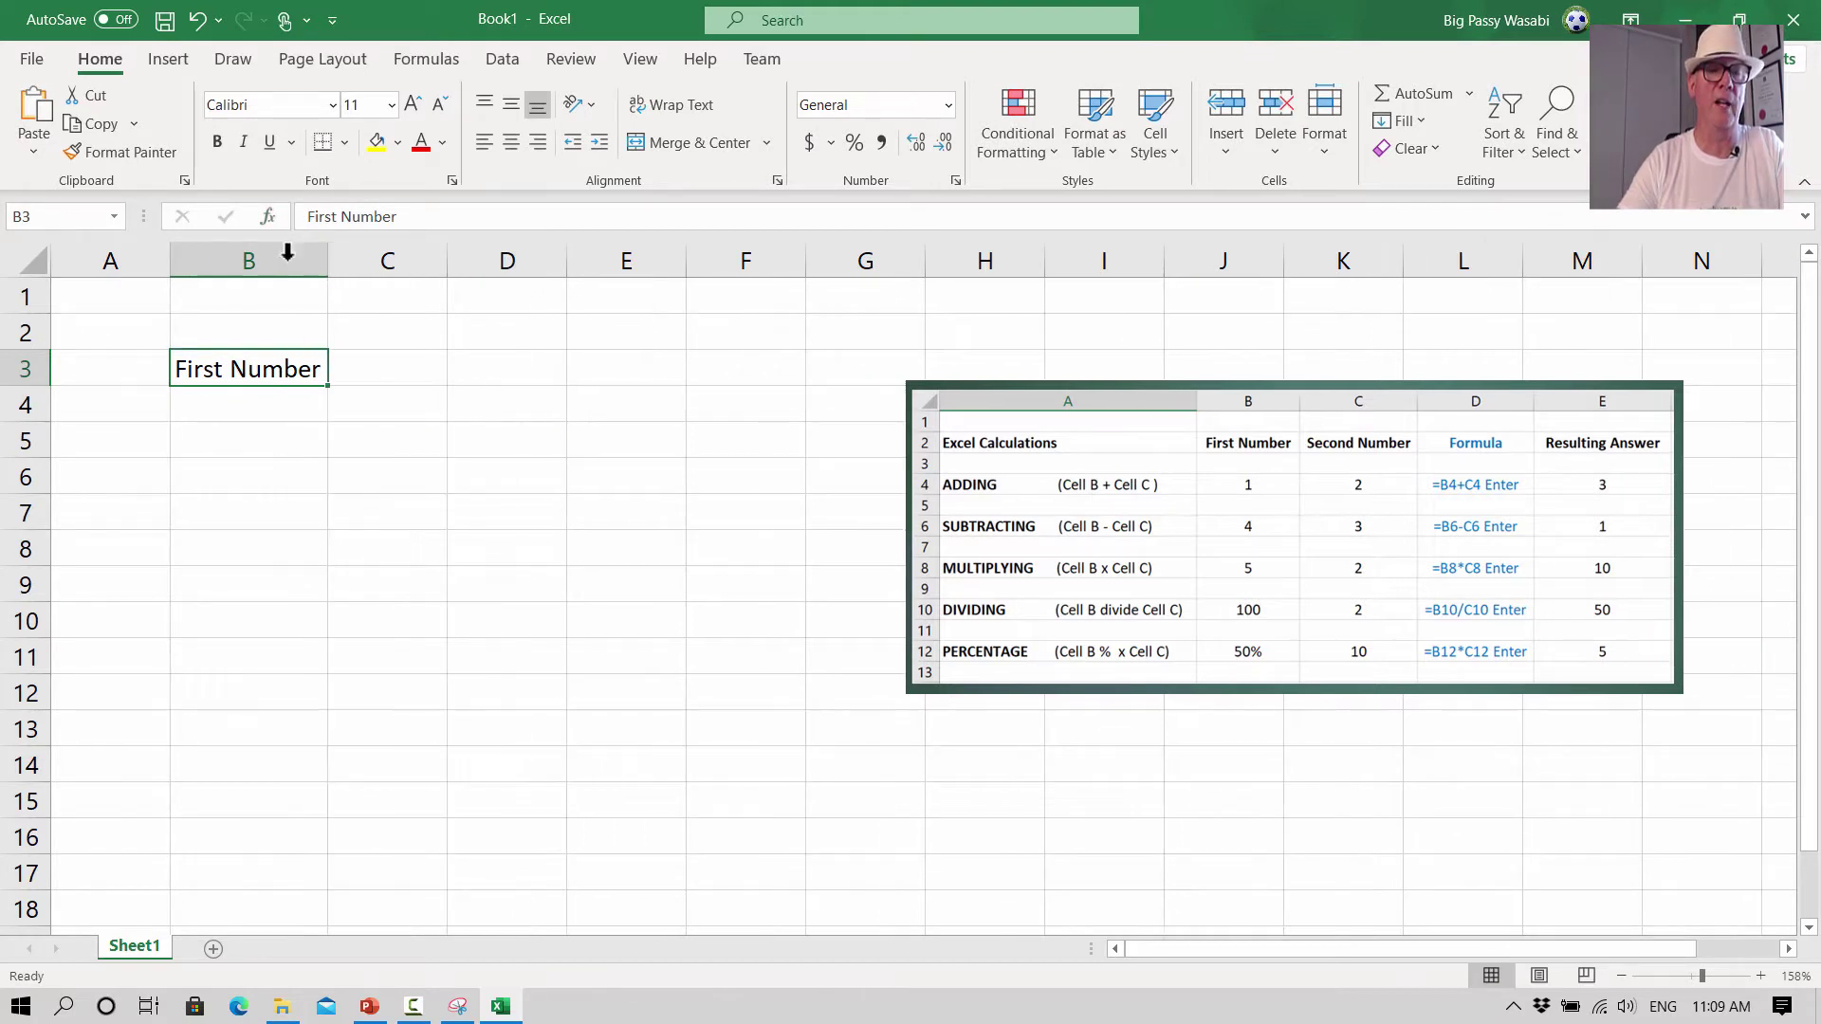
- Enter the heading "Second Number" in cell C3 and widen column C so the text fits
click(366, 362)
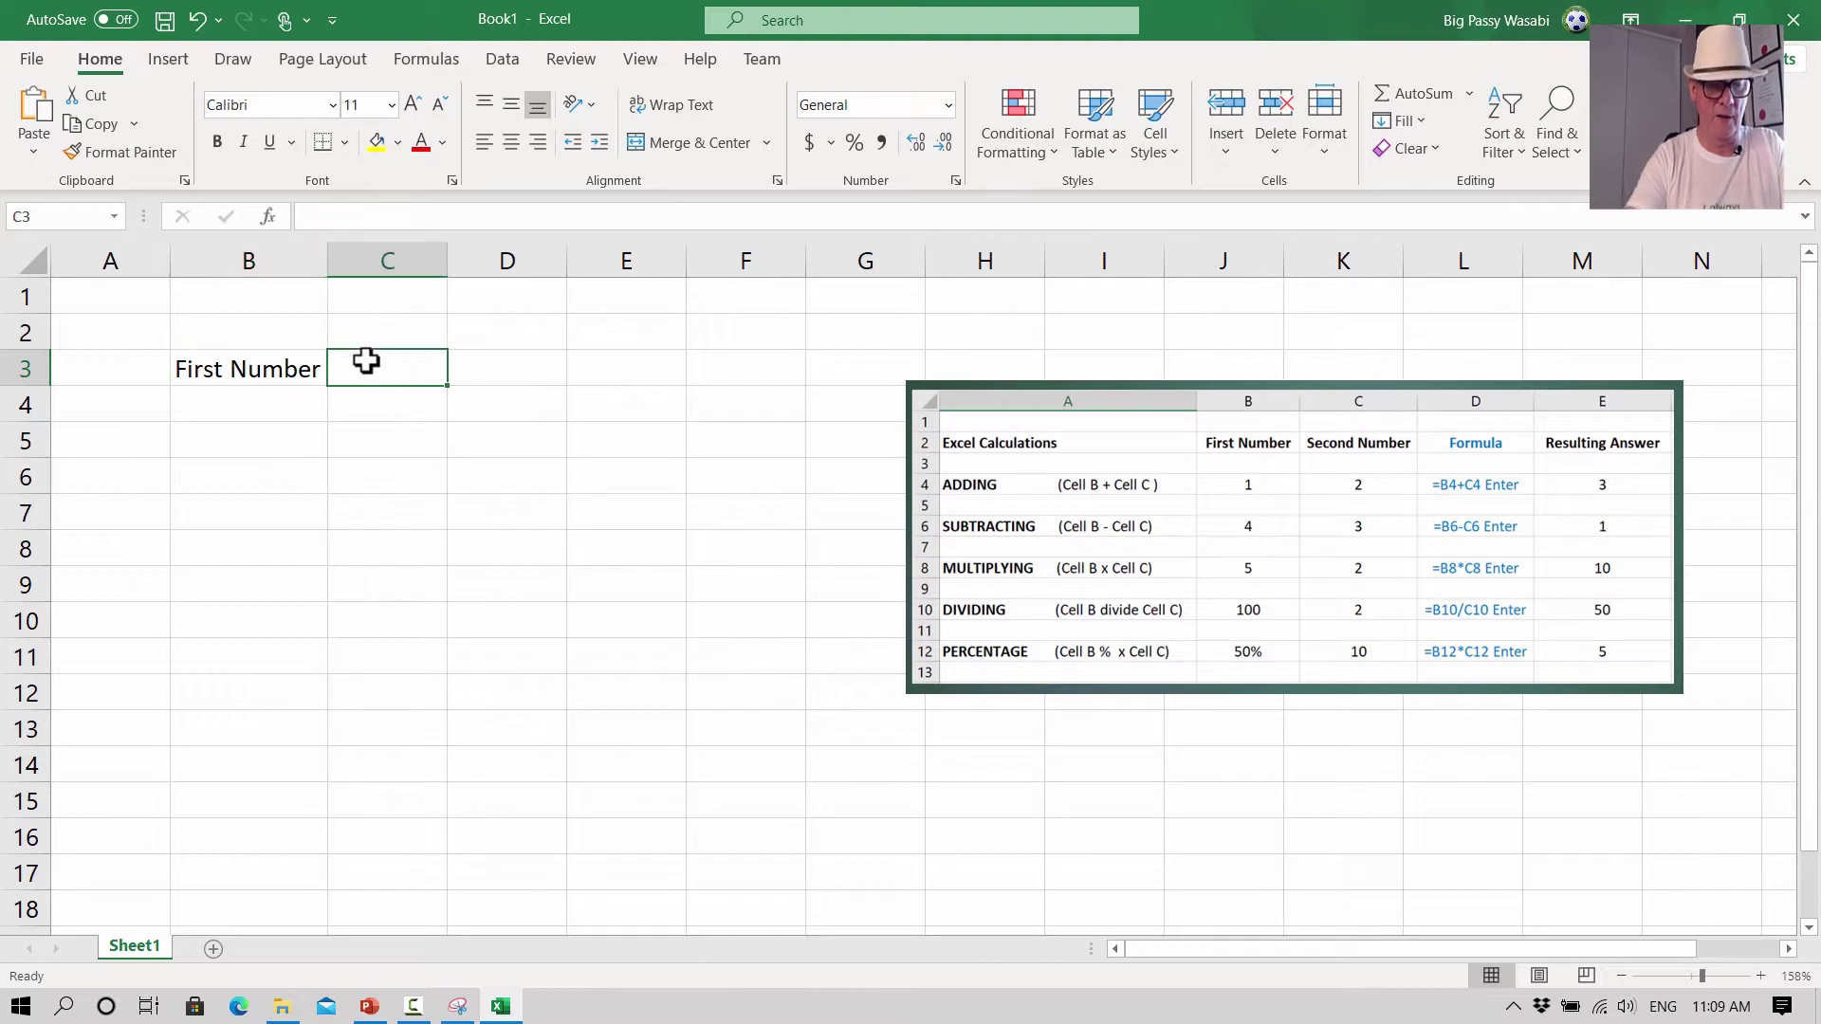
text(Second Number)
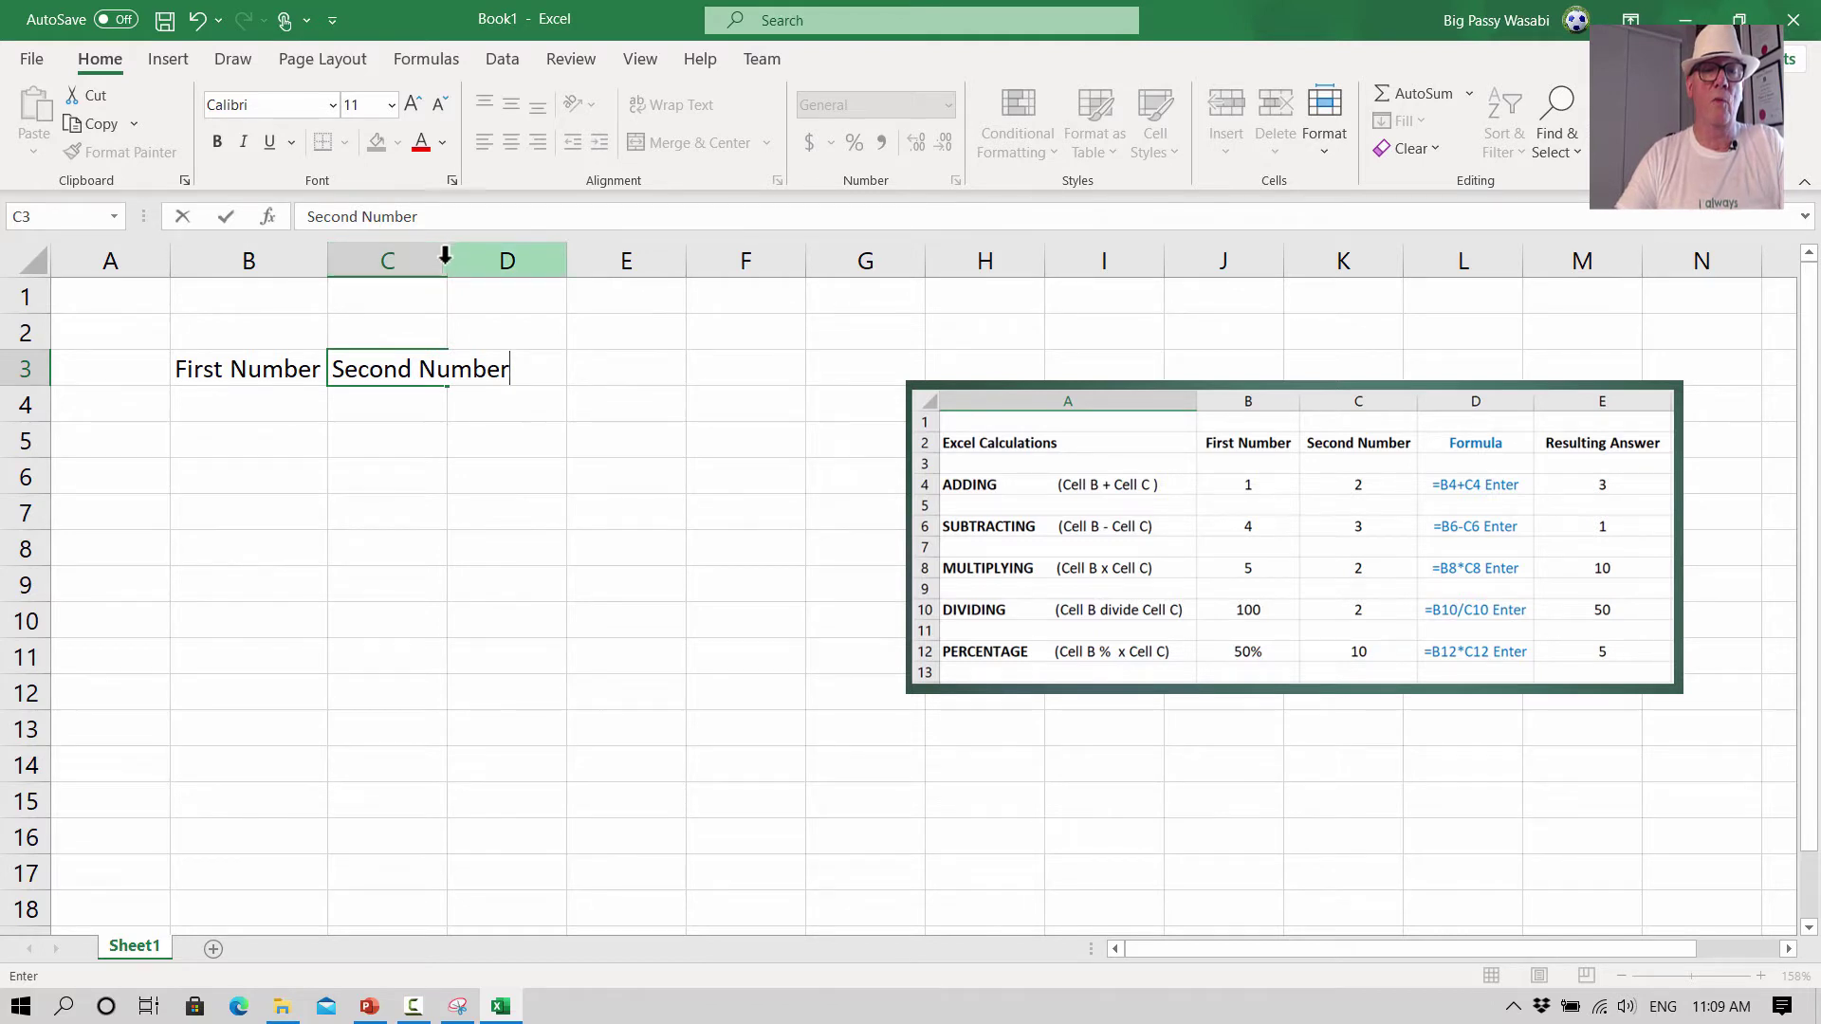
click(532, 385)
click(483, 440)
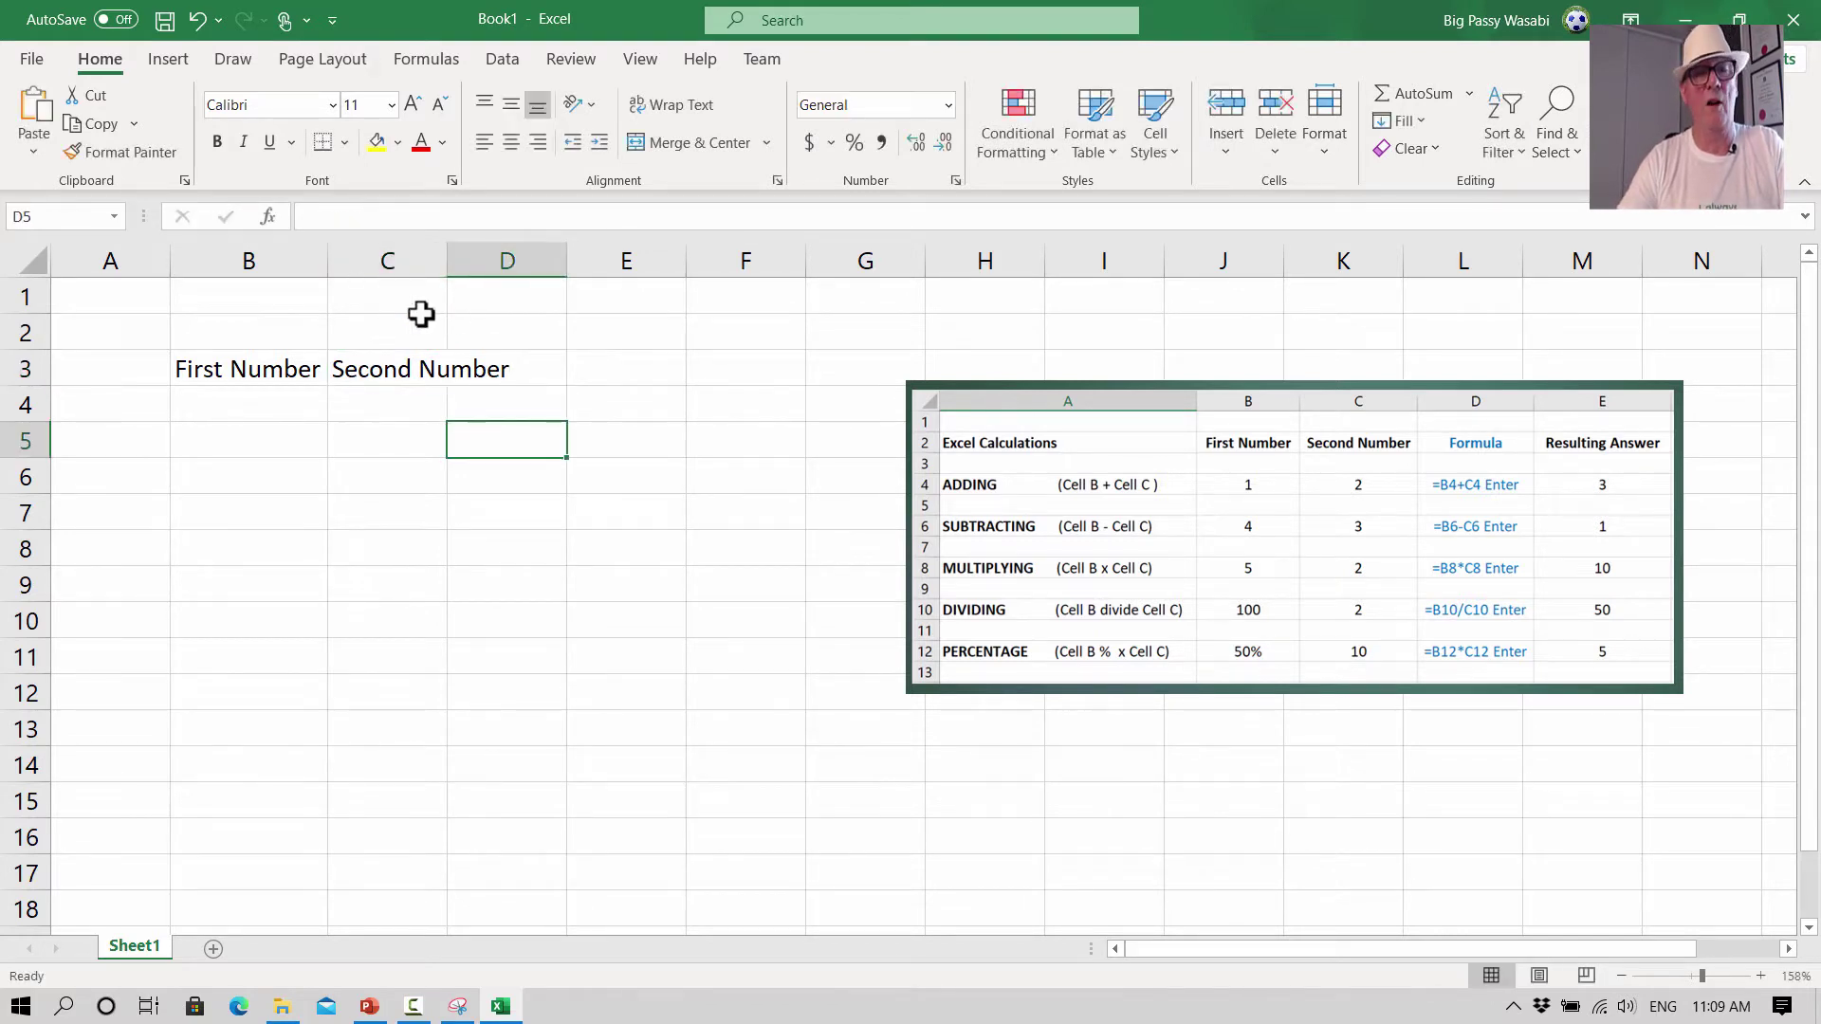
click(419, 258)
drag(447, 266, 526, 262)
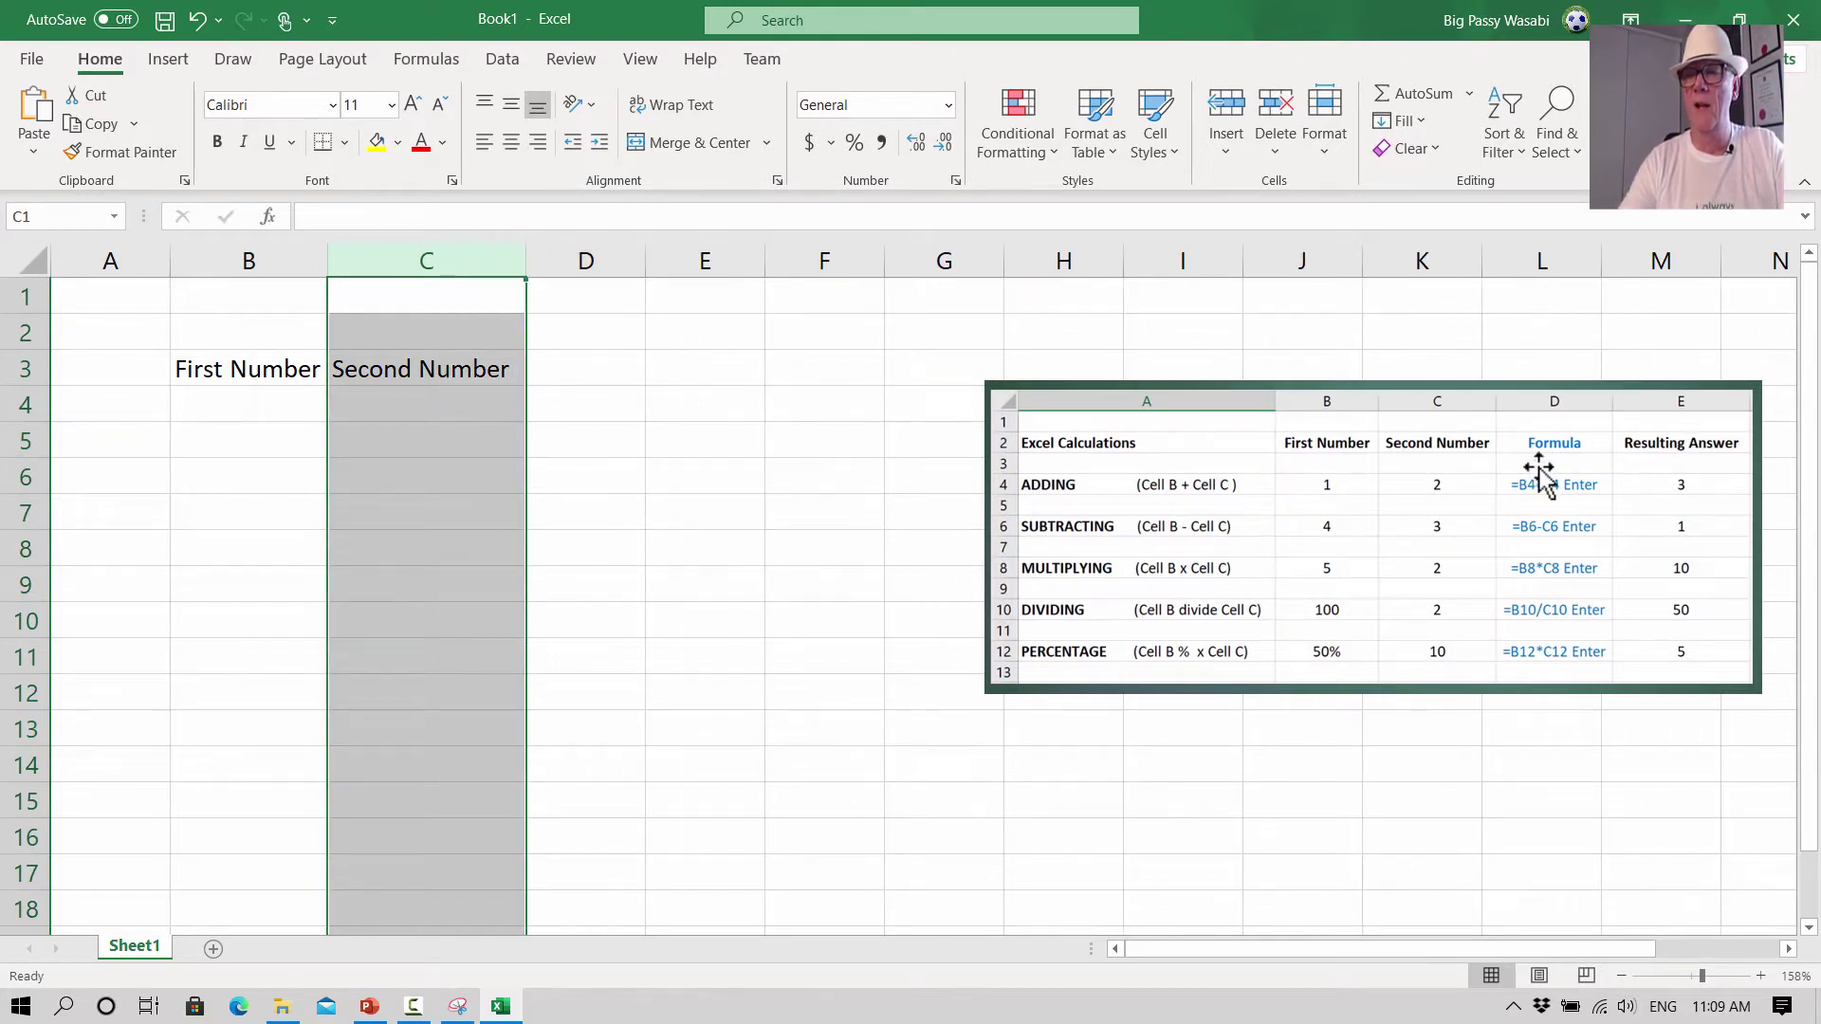
- Widen column D and enter the heading "ANSWER" in cell D3
click(616, 369)
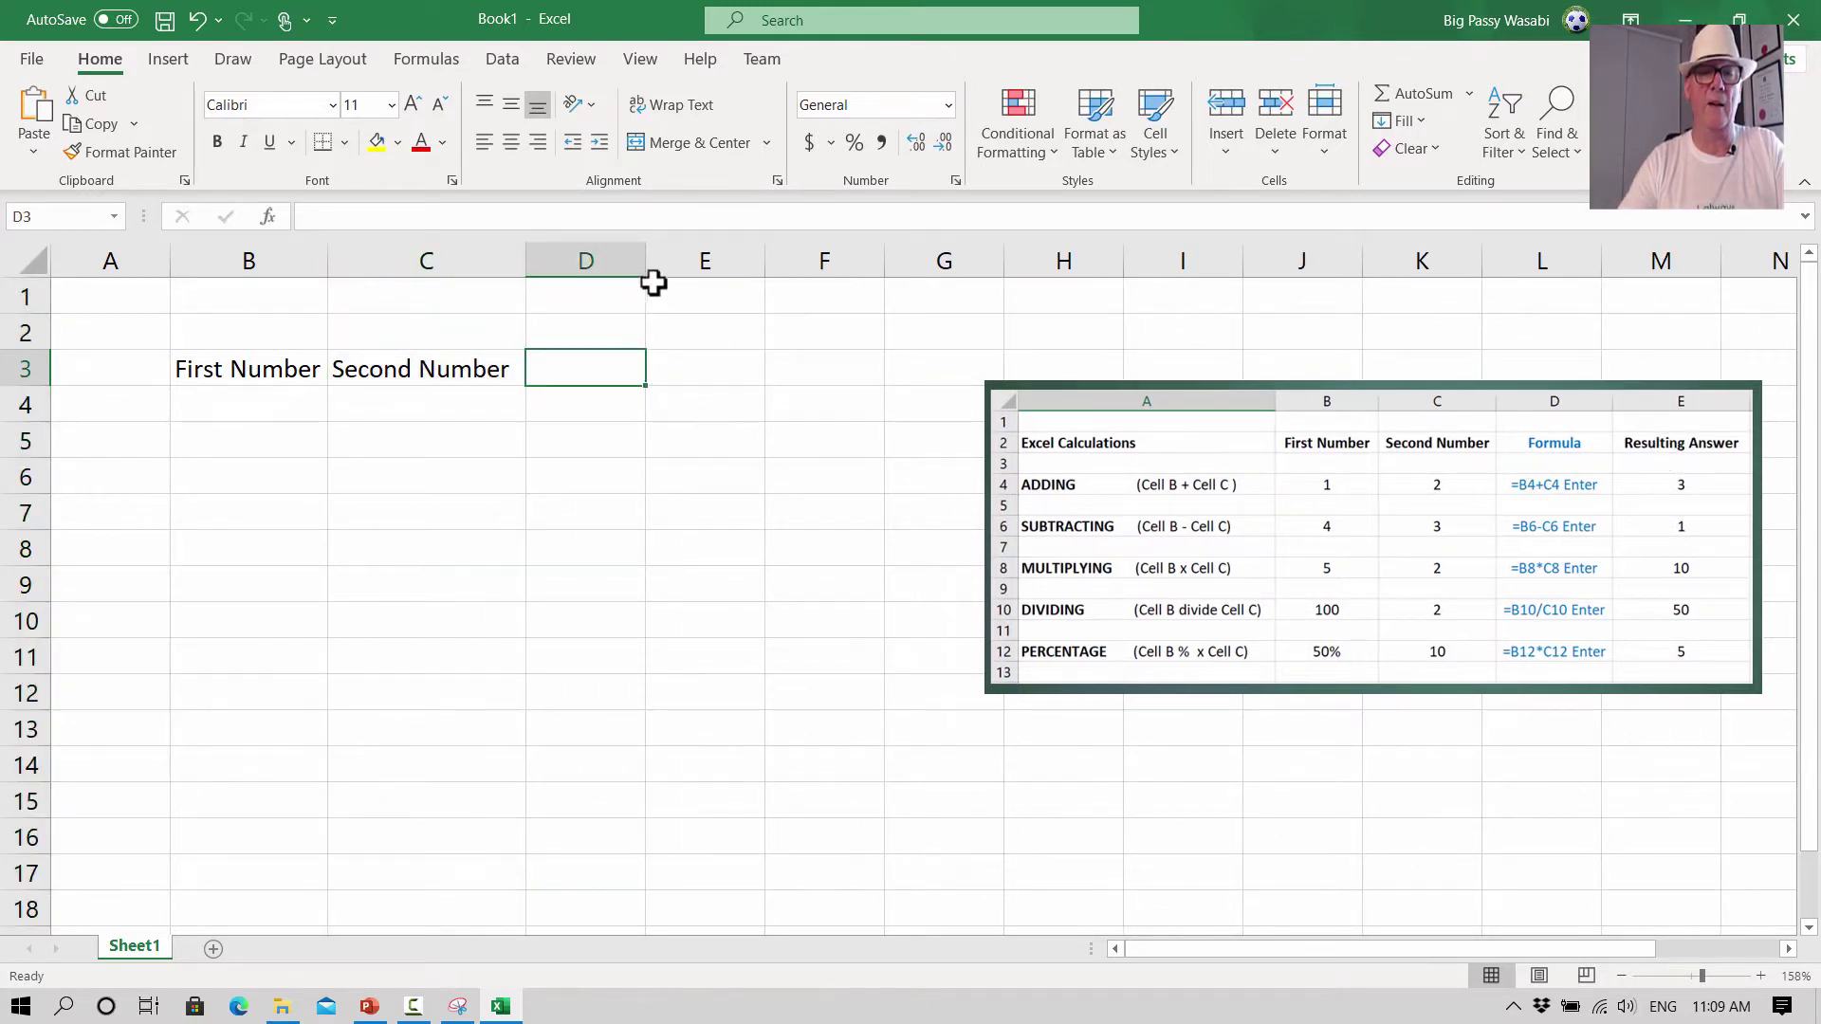
drag(646, 258, 710, 262)
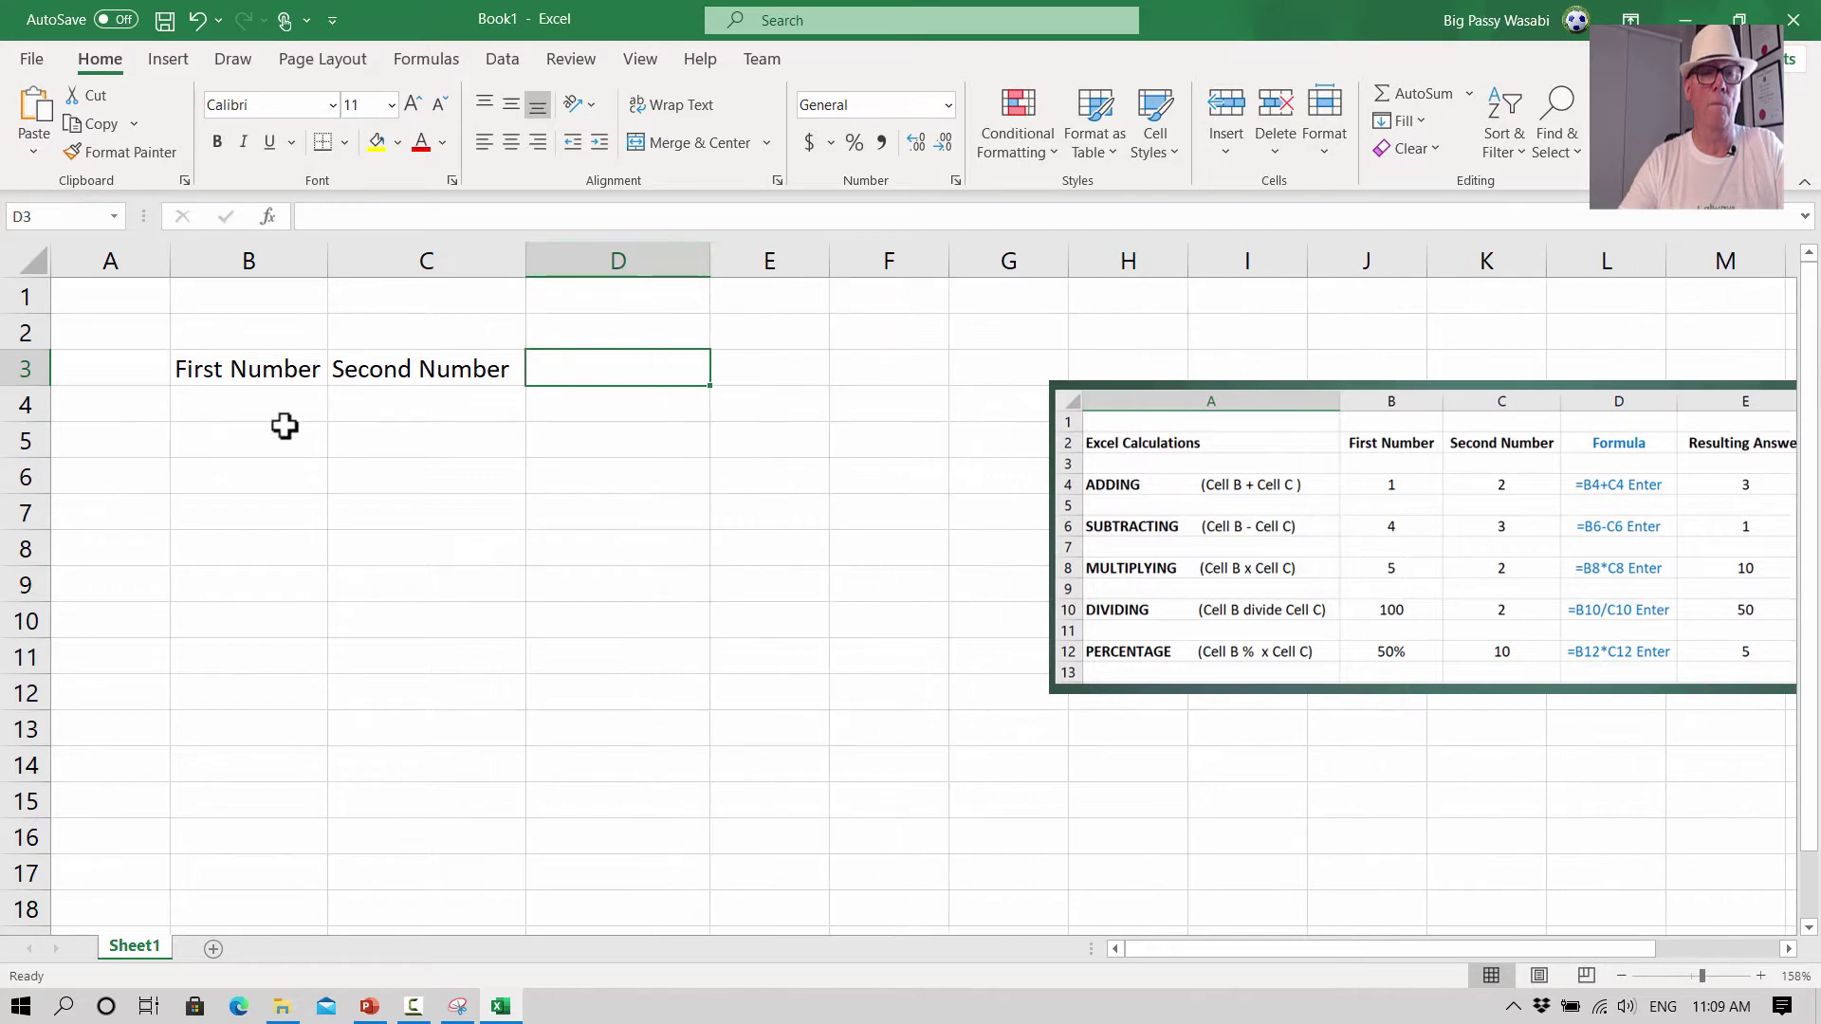
text(ANSWER)
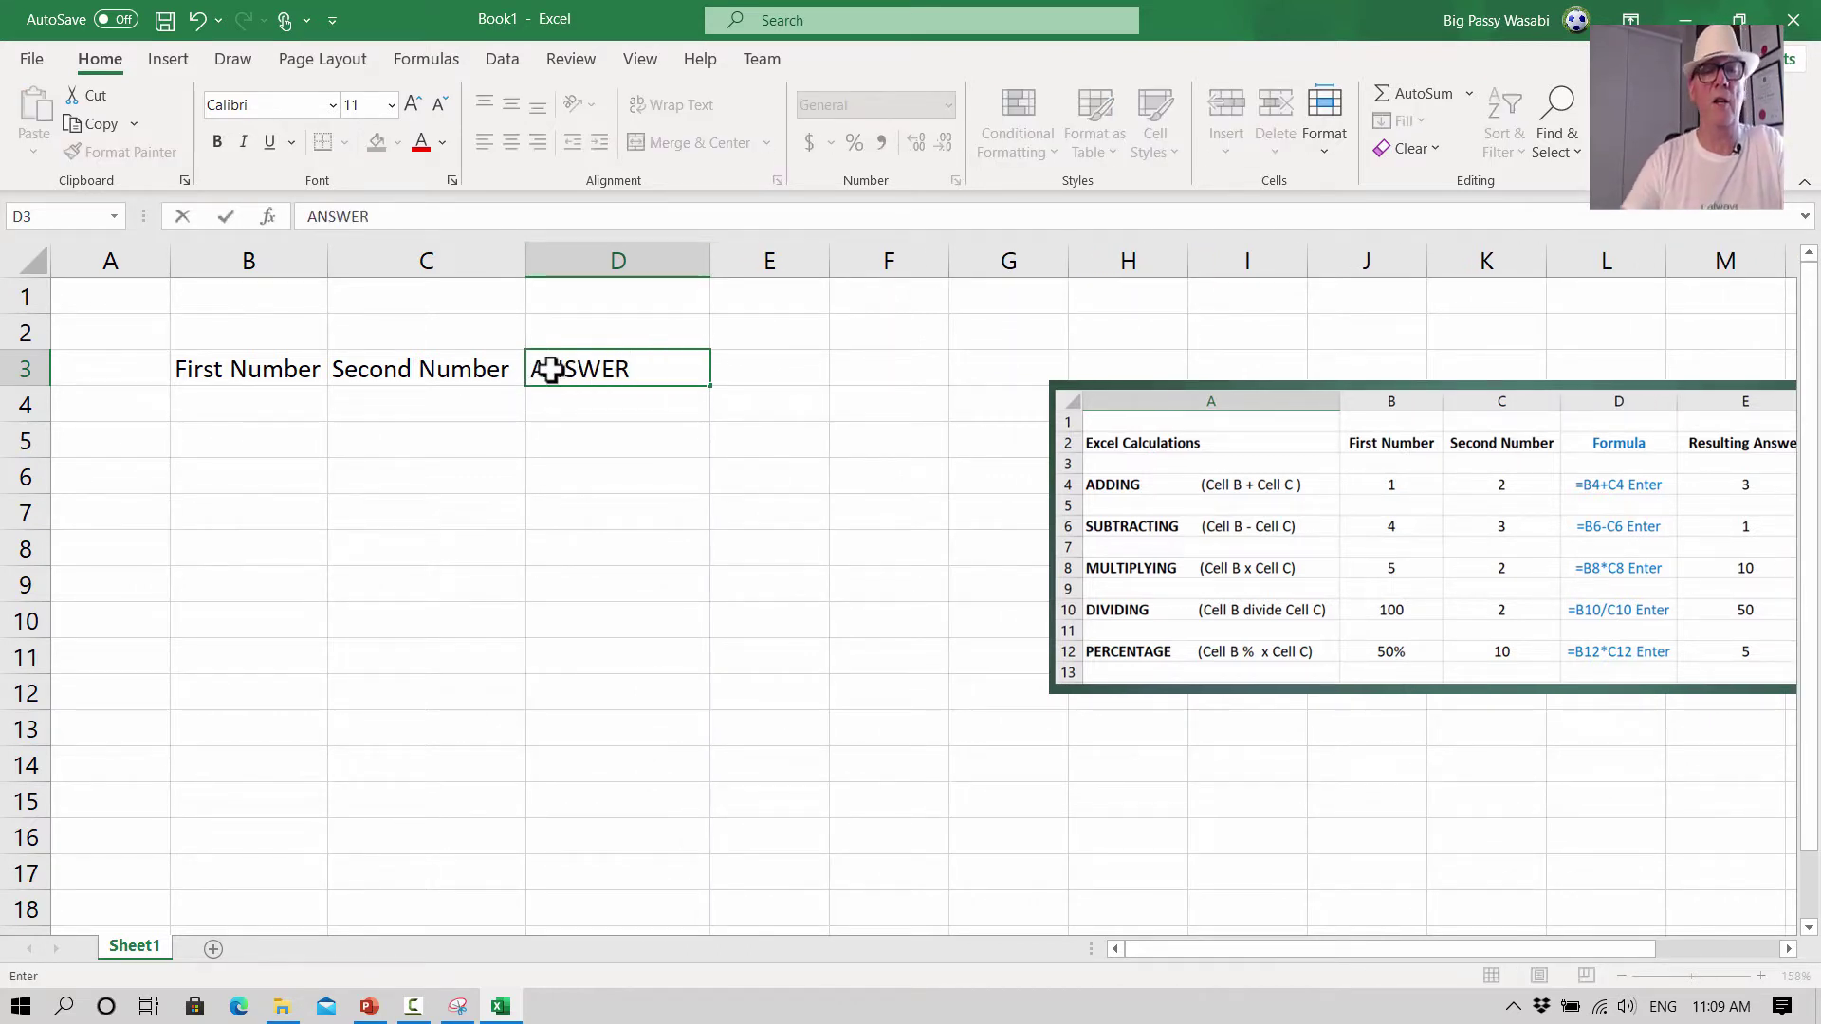
key(Return)
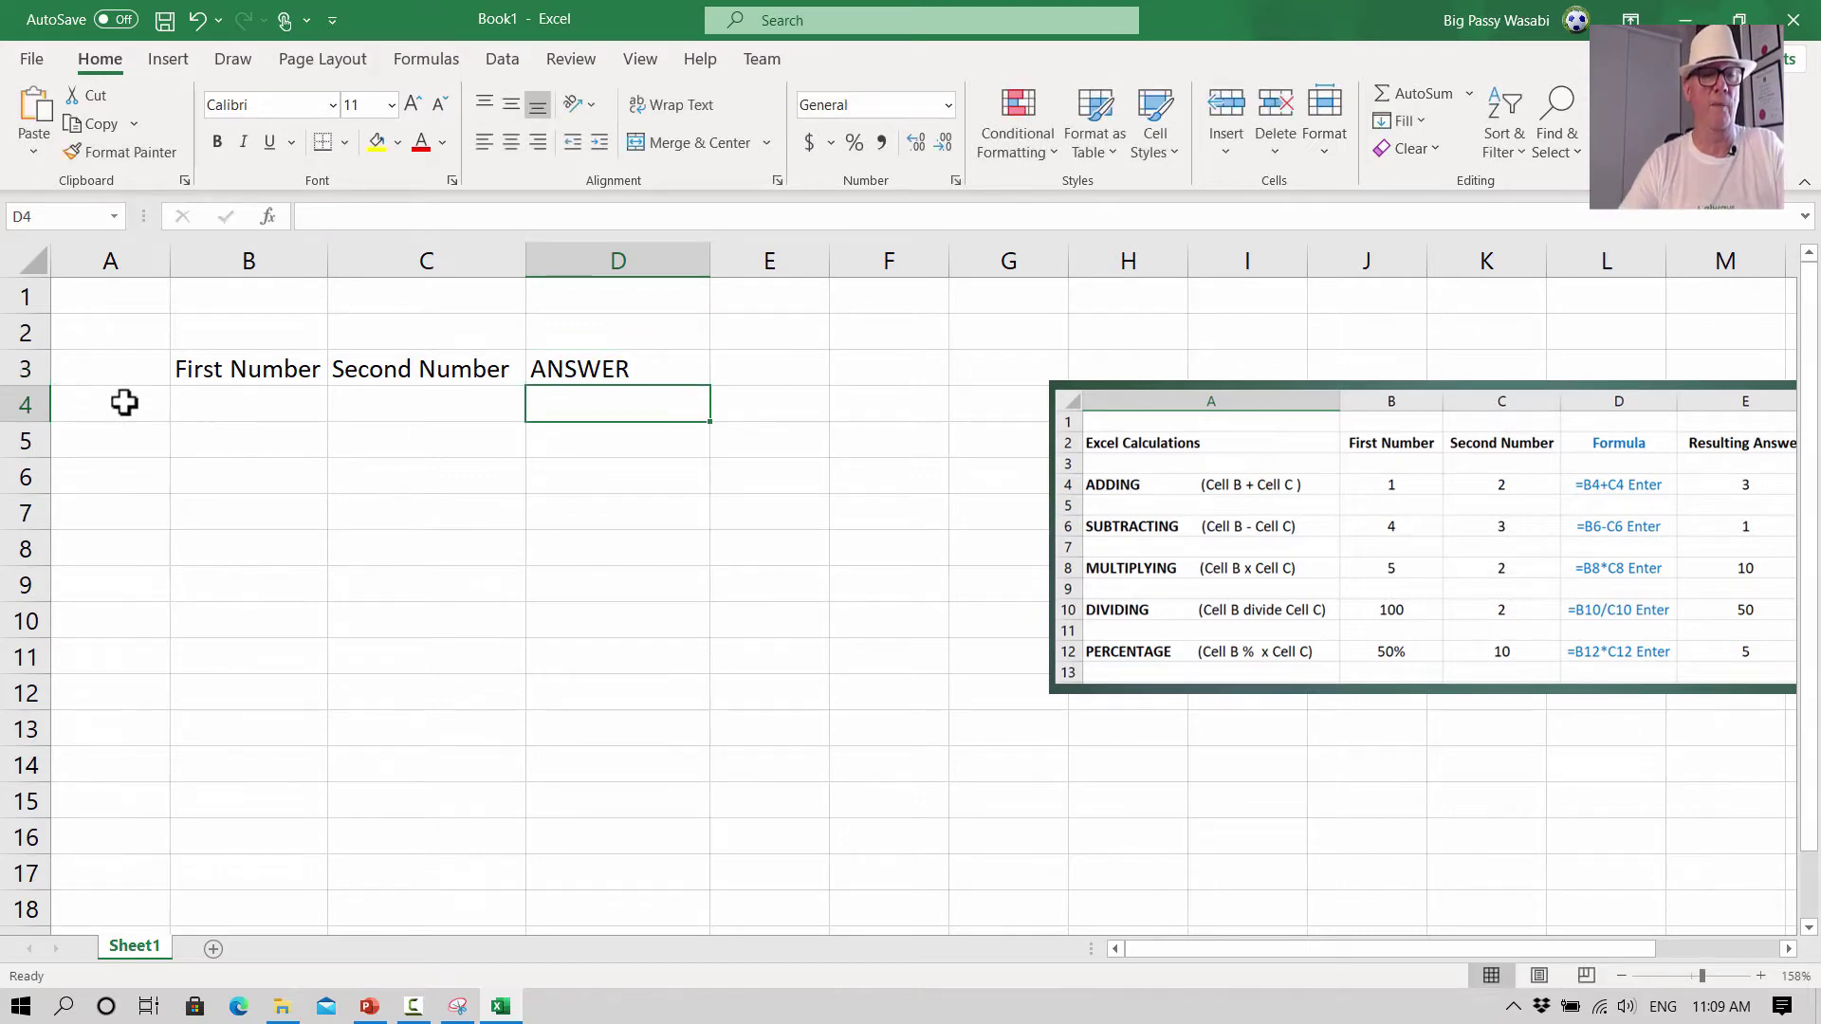
- Enter the row label "ADDING" in cell A4
click(124, 403)
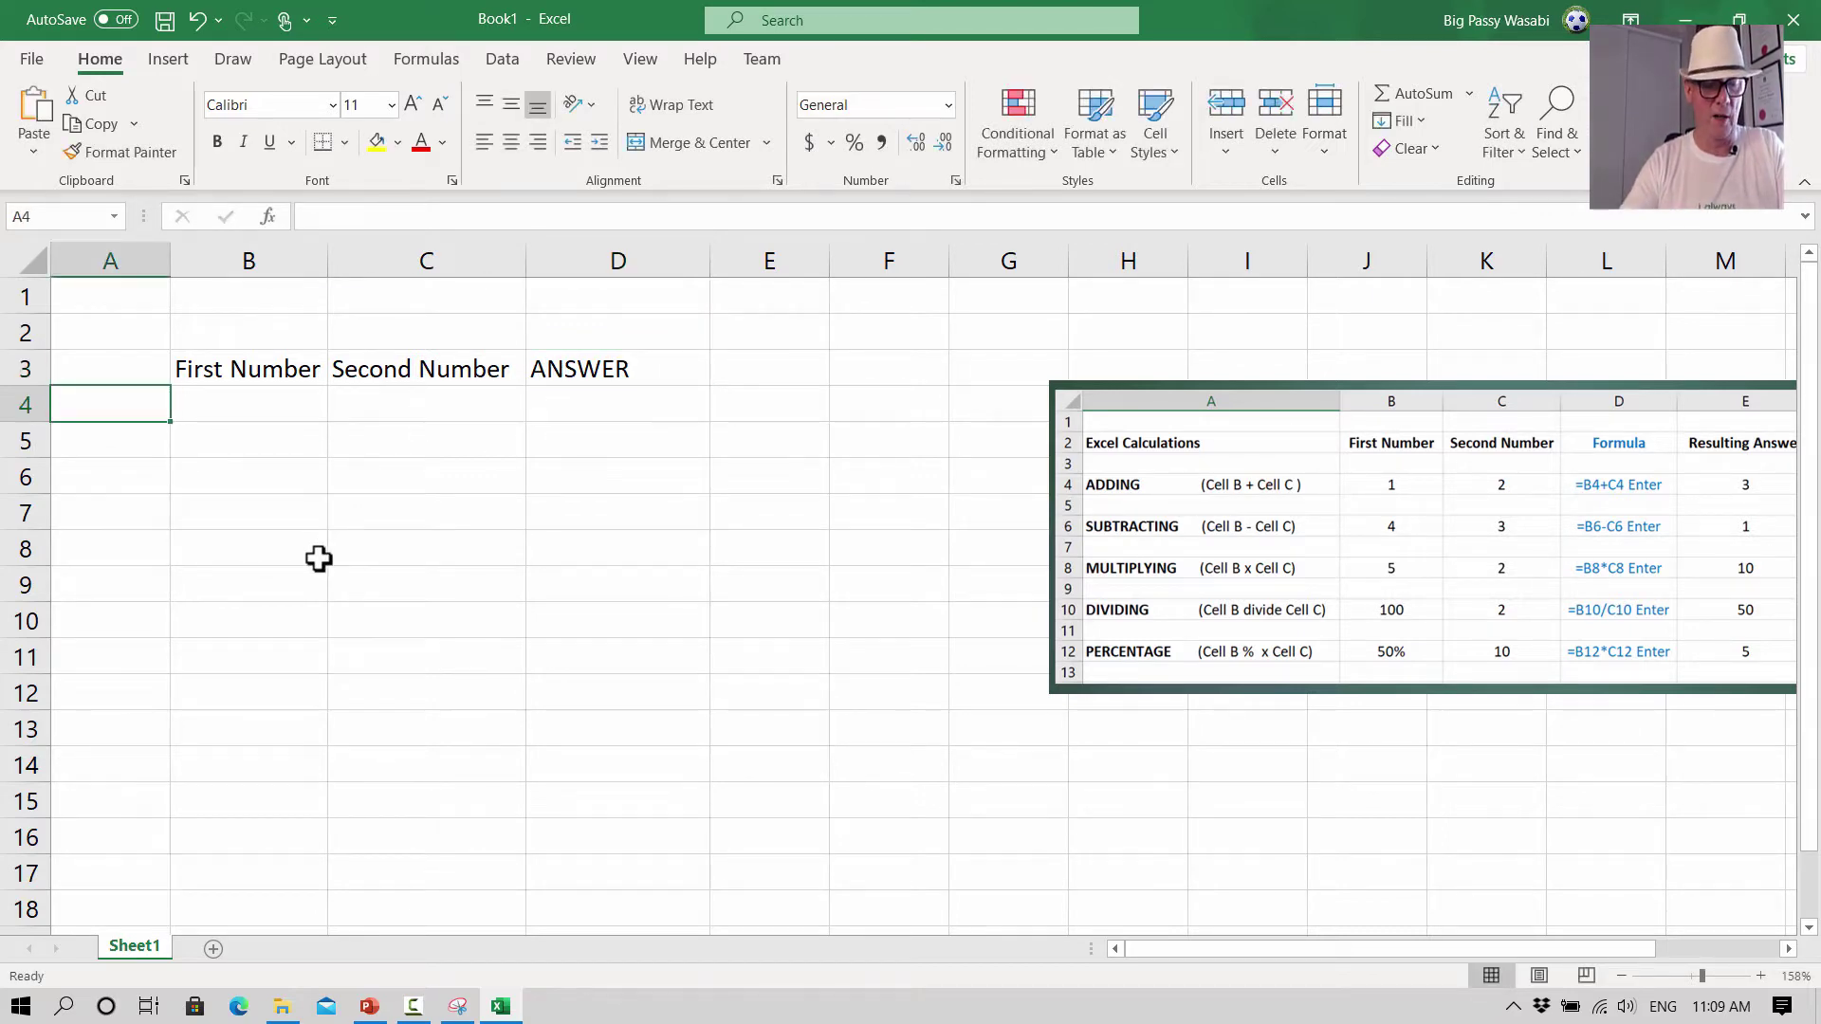
text(ADDI)
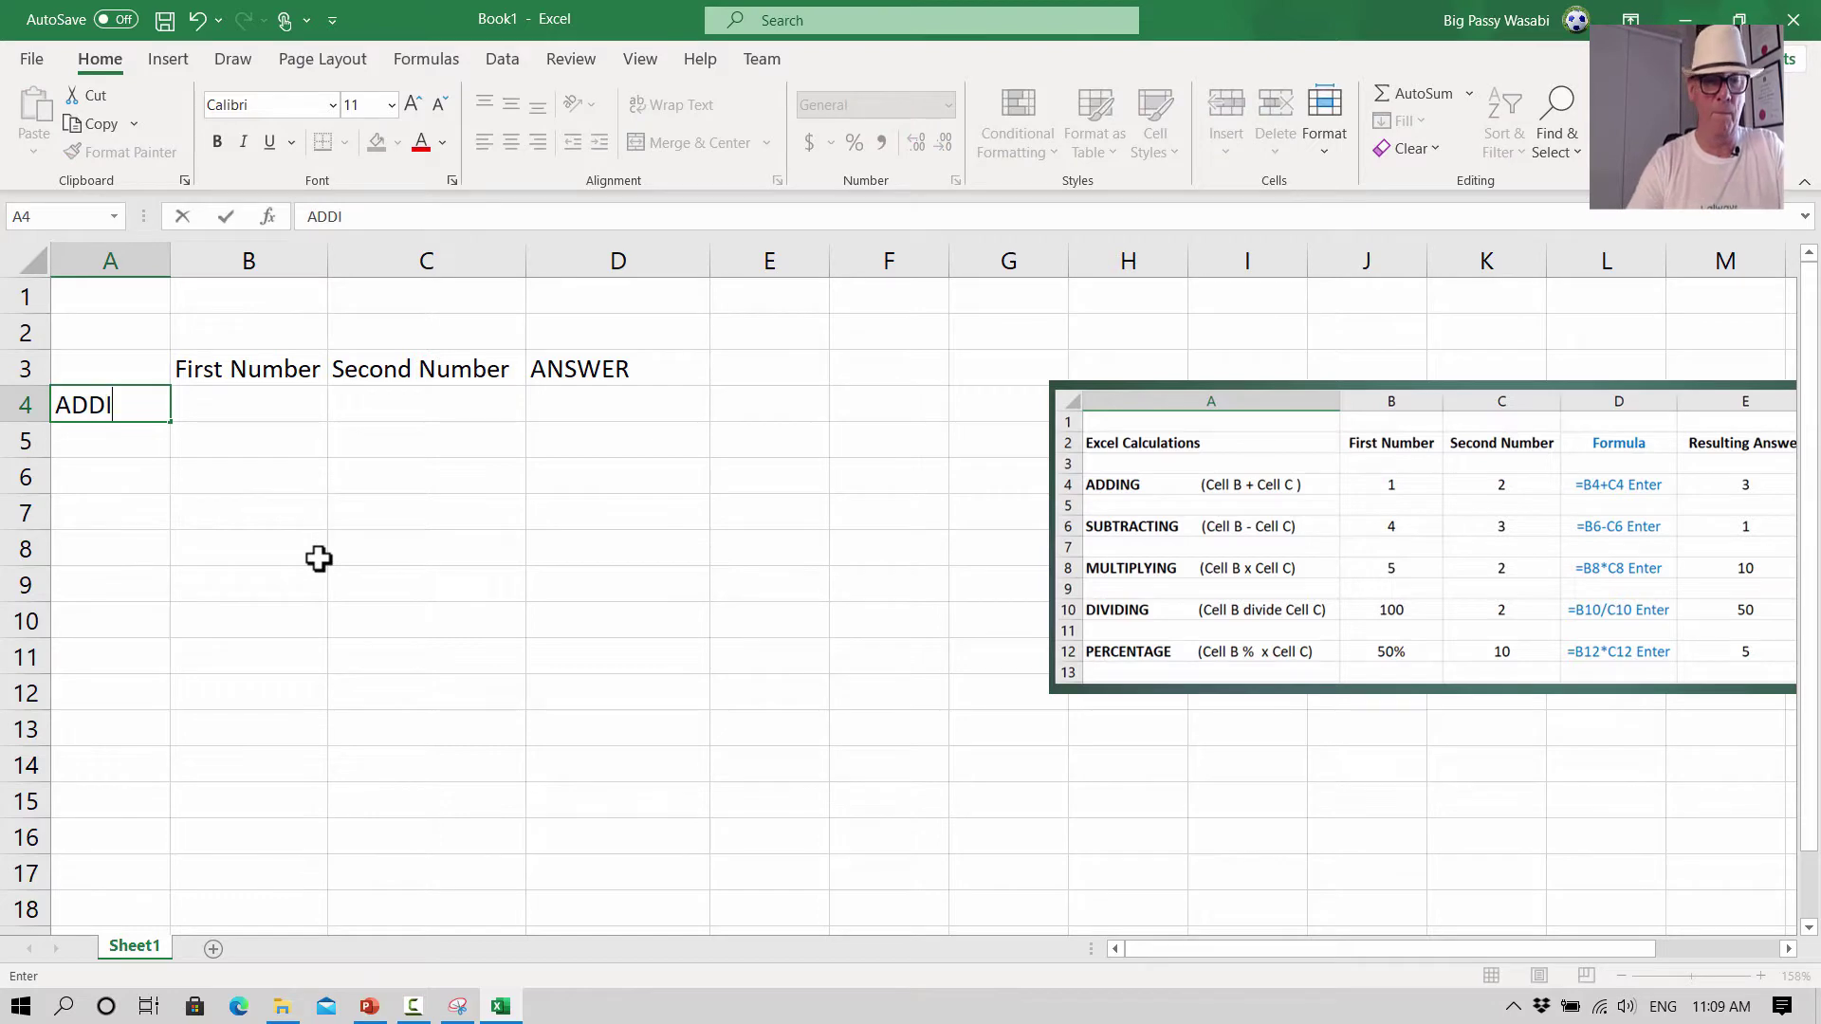
text(NF)
key(BackSpace)
text(G)
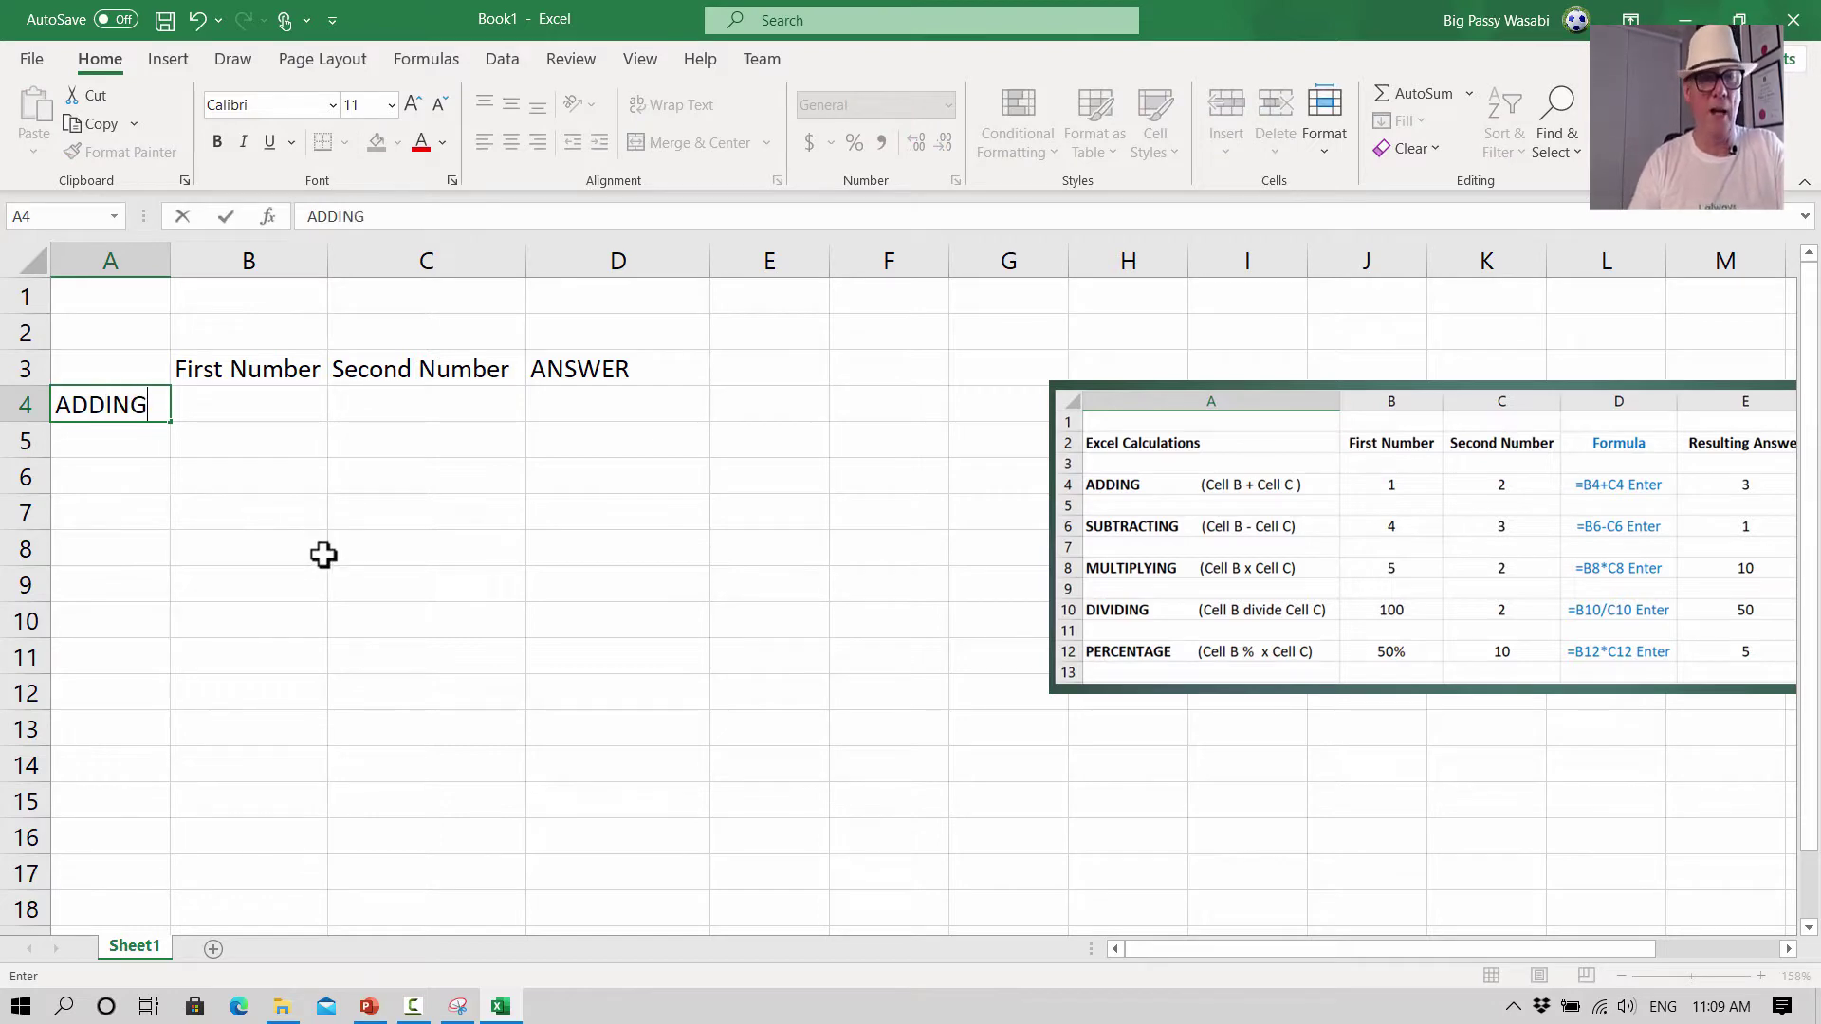
key(Return)
key(Return)
- Enter the row label "SUBGTRACTING" in cell A6, leaving row 5 blank
text(S)
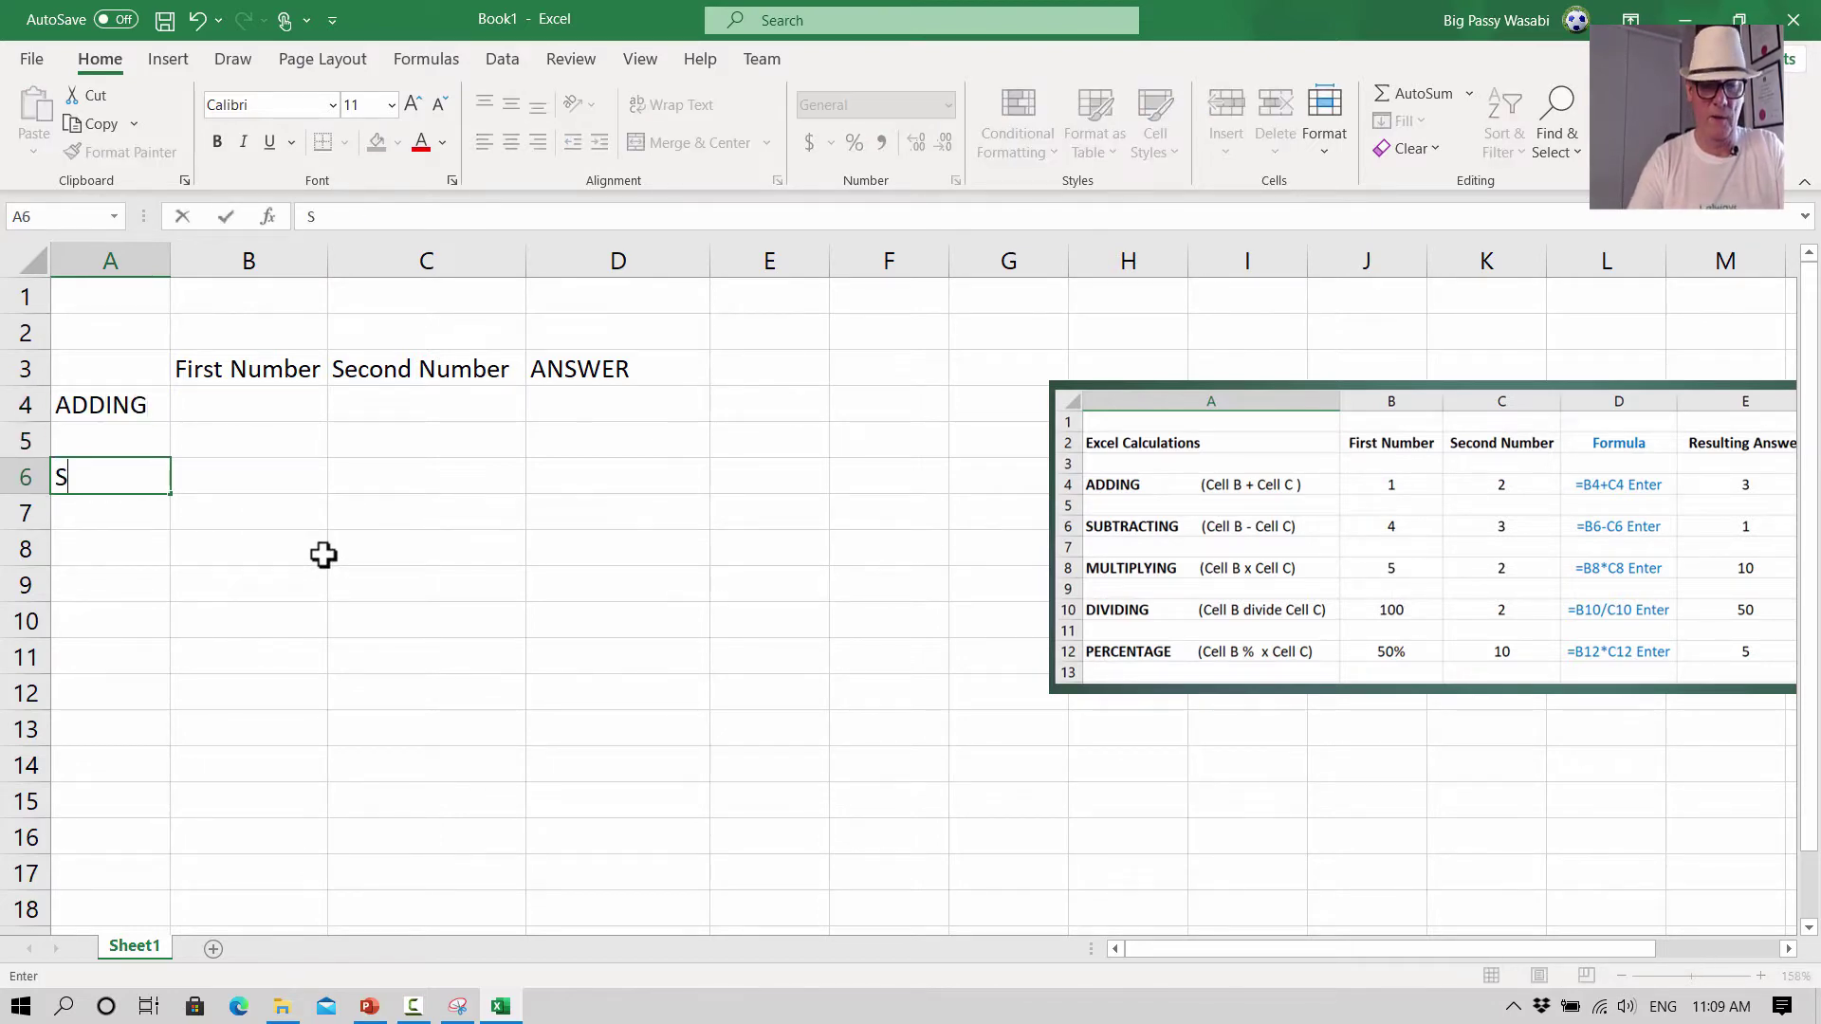
text(UBGTRACTI)
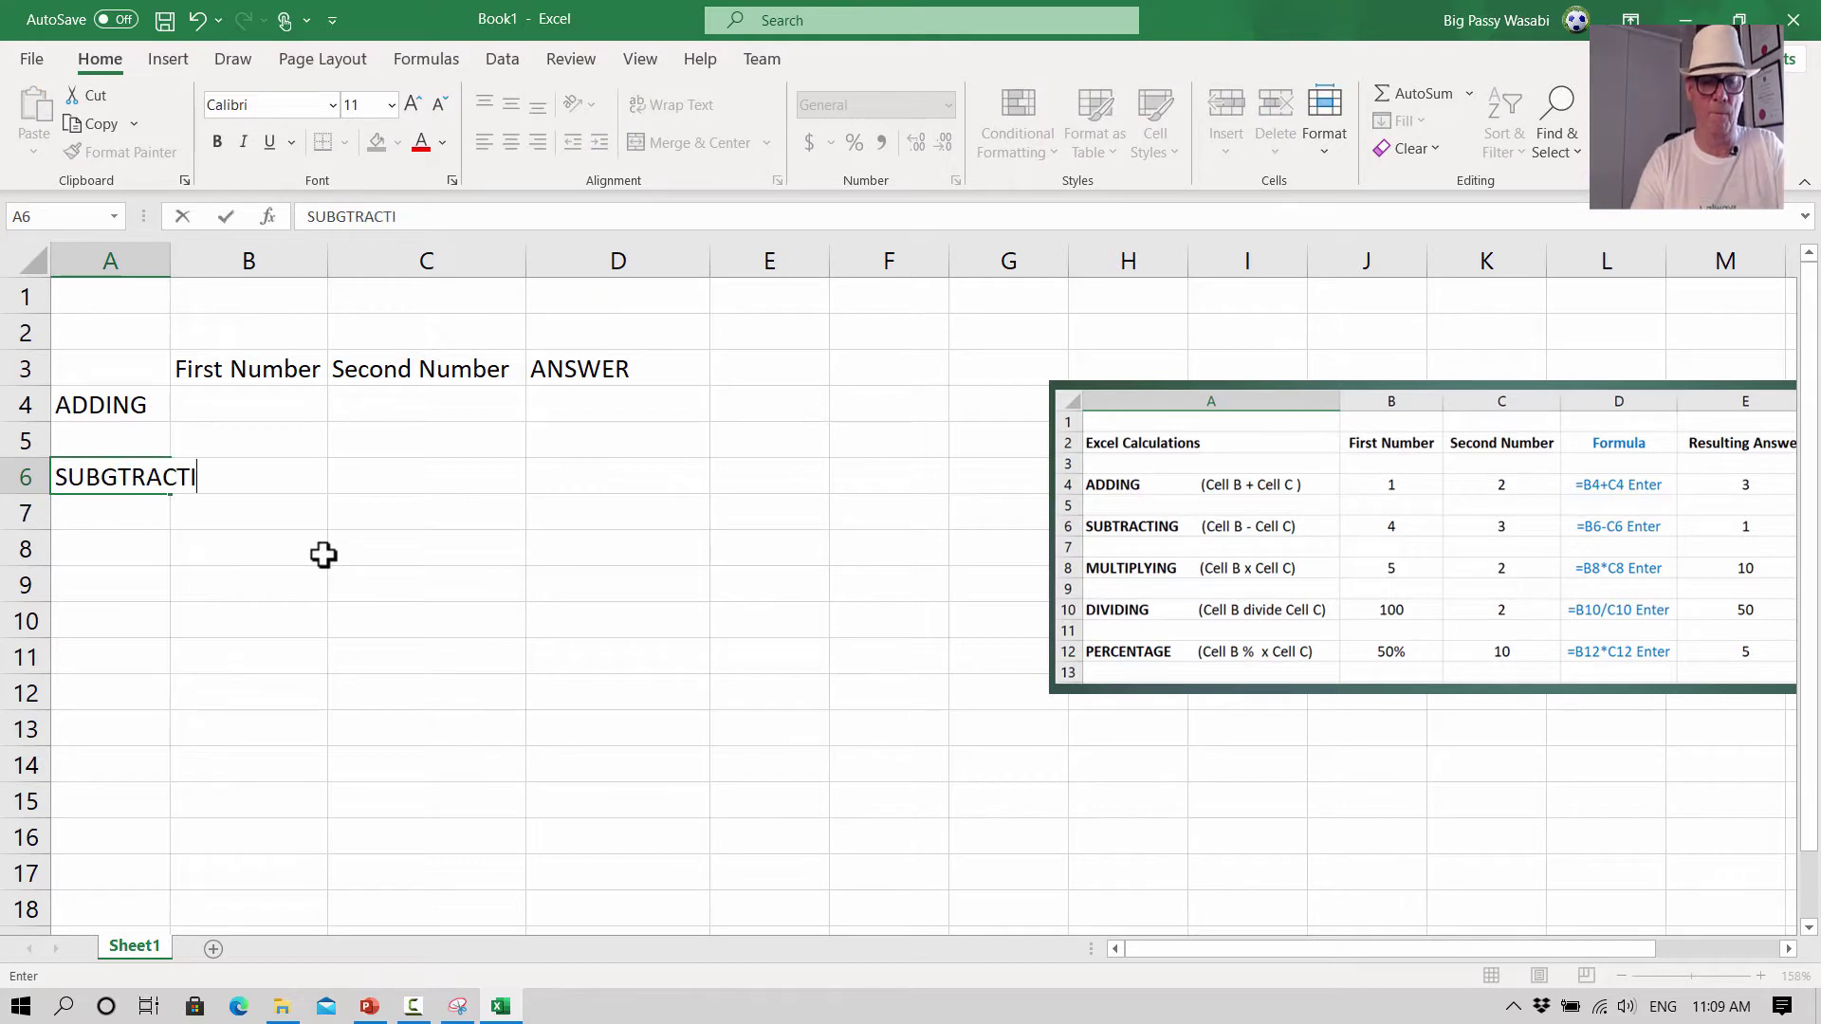
text(NG)
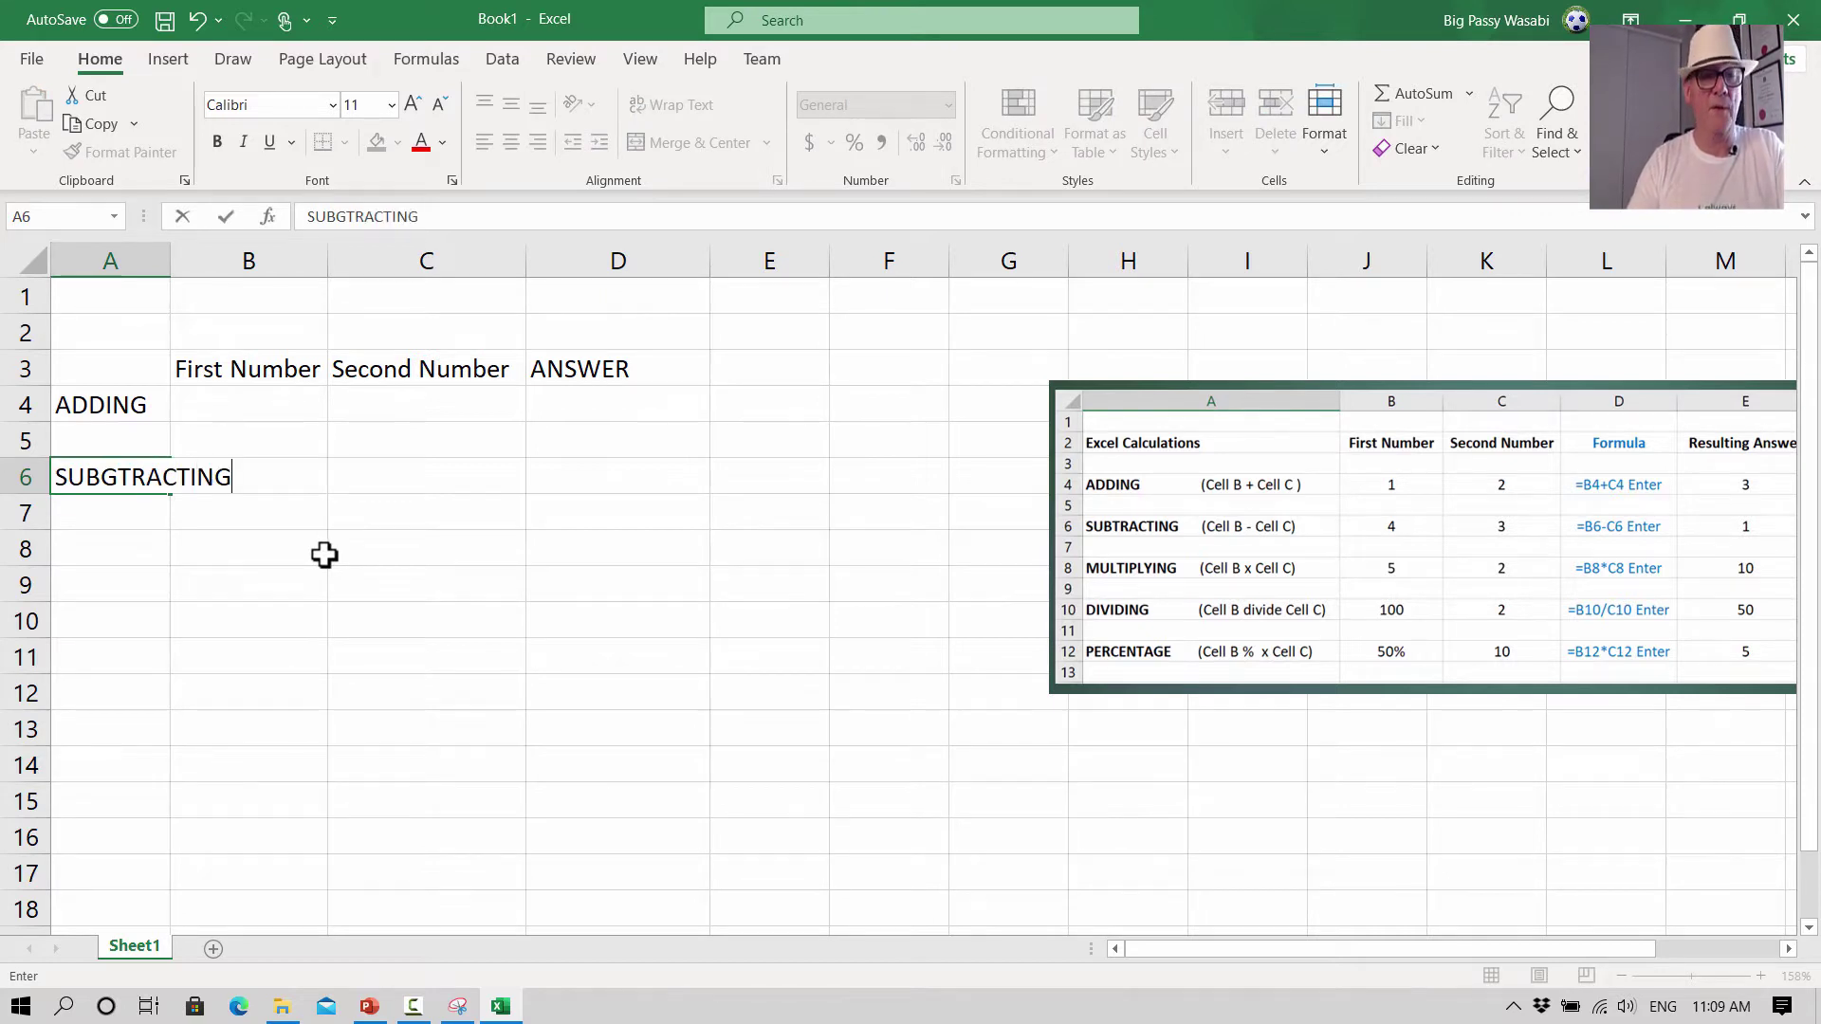
key(Return)
key(Return)
- Enter the row labels "MULTIPLYING" in cell A8 and "DIVIDING" in cell A10
text(MULTIP)
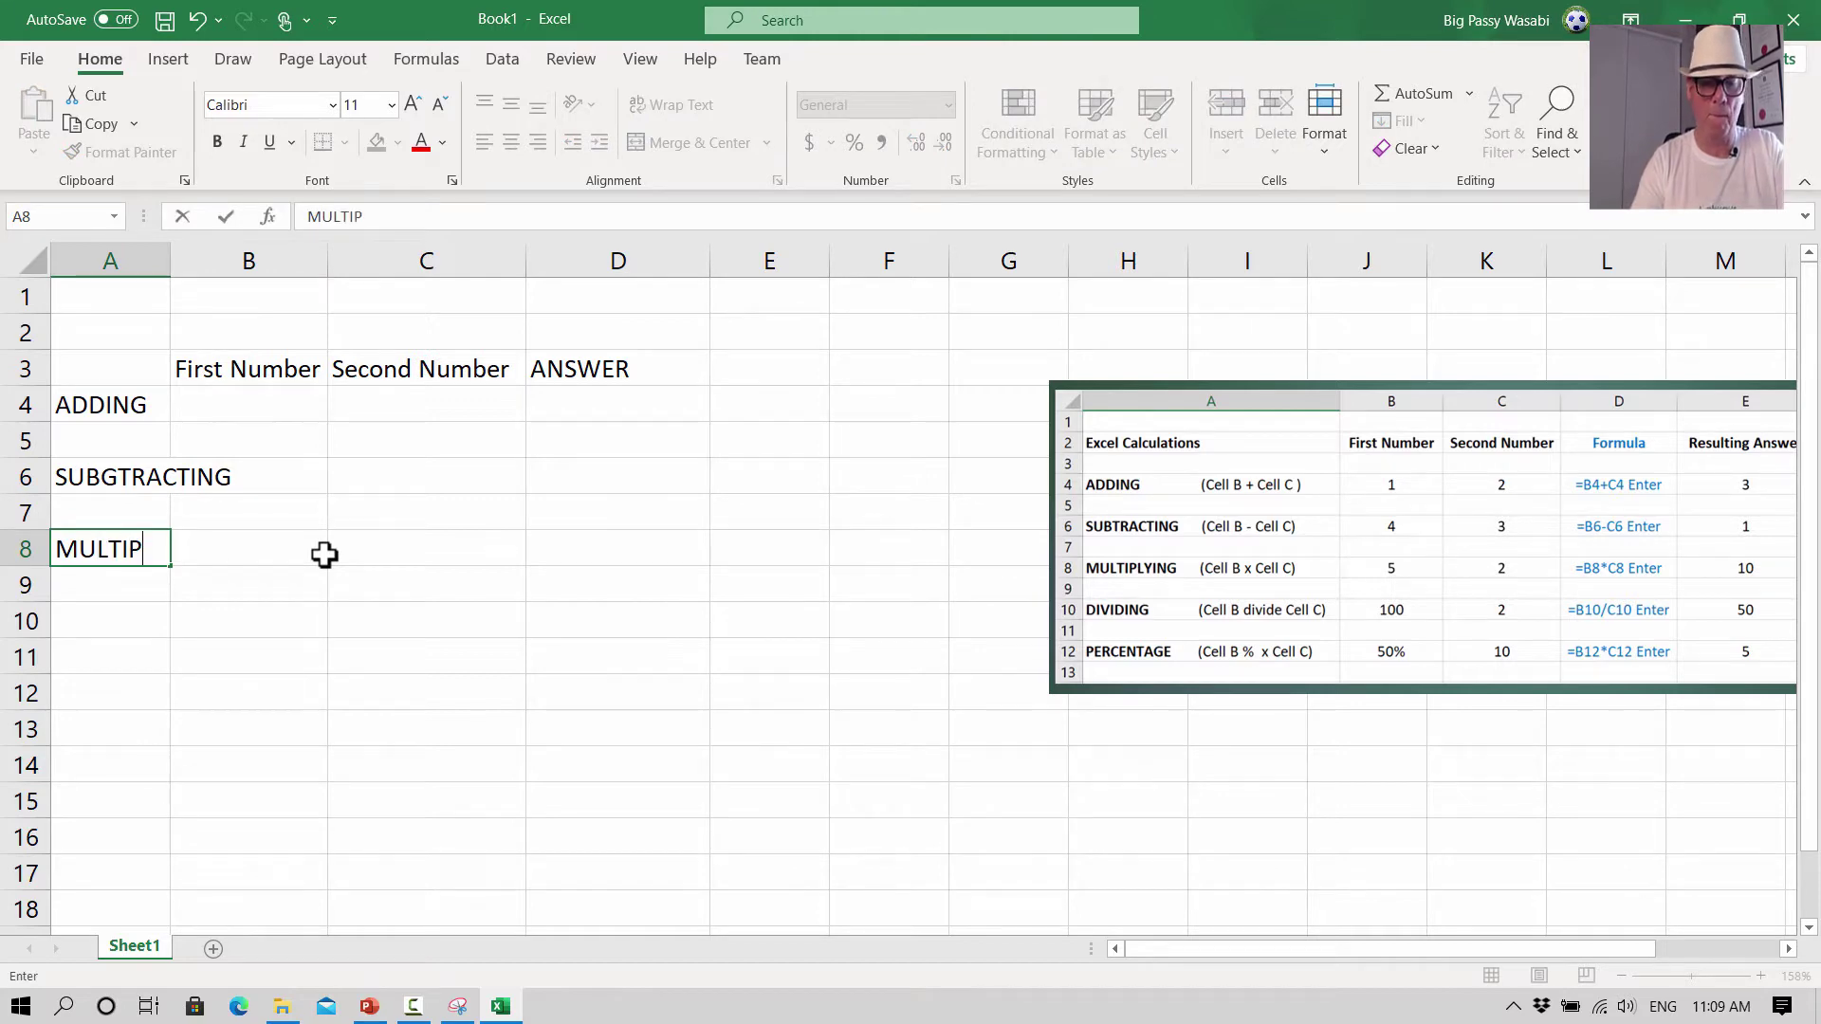
text(LYING)
key(Return)
key(Return)
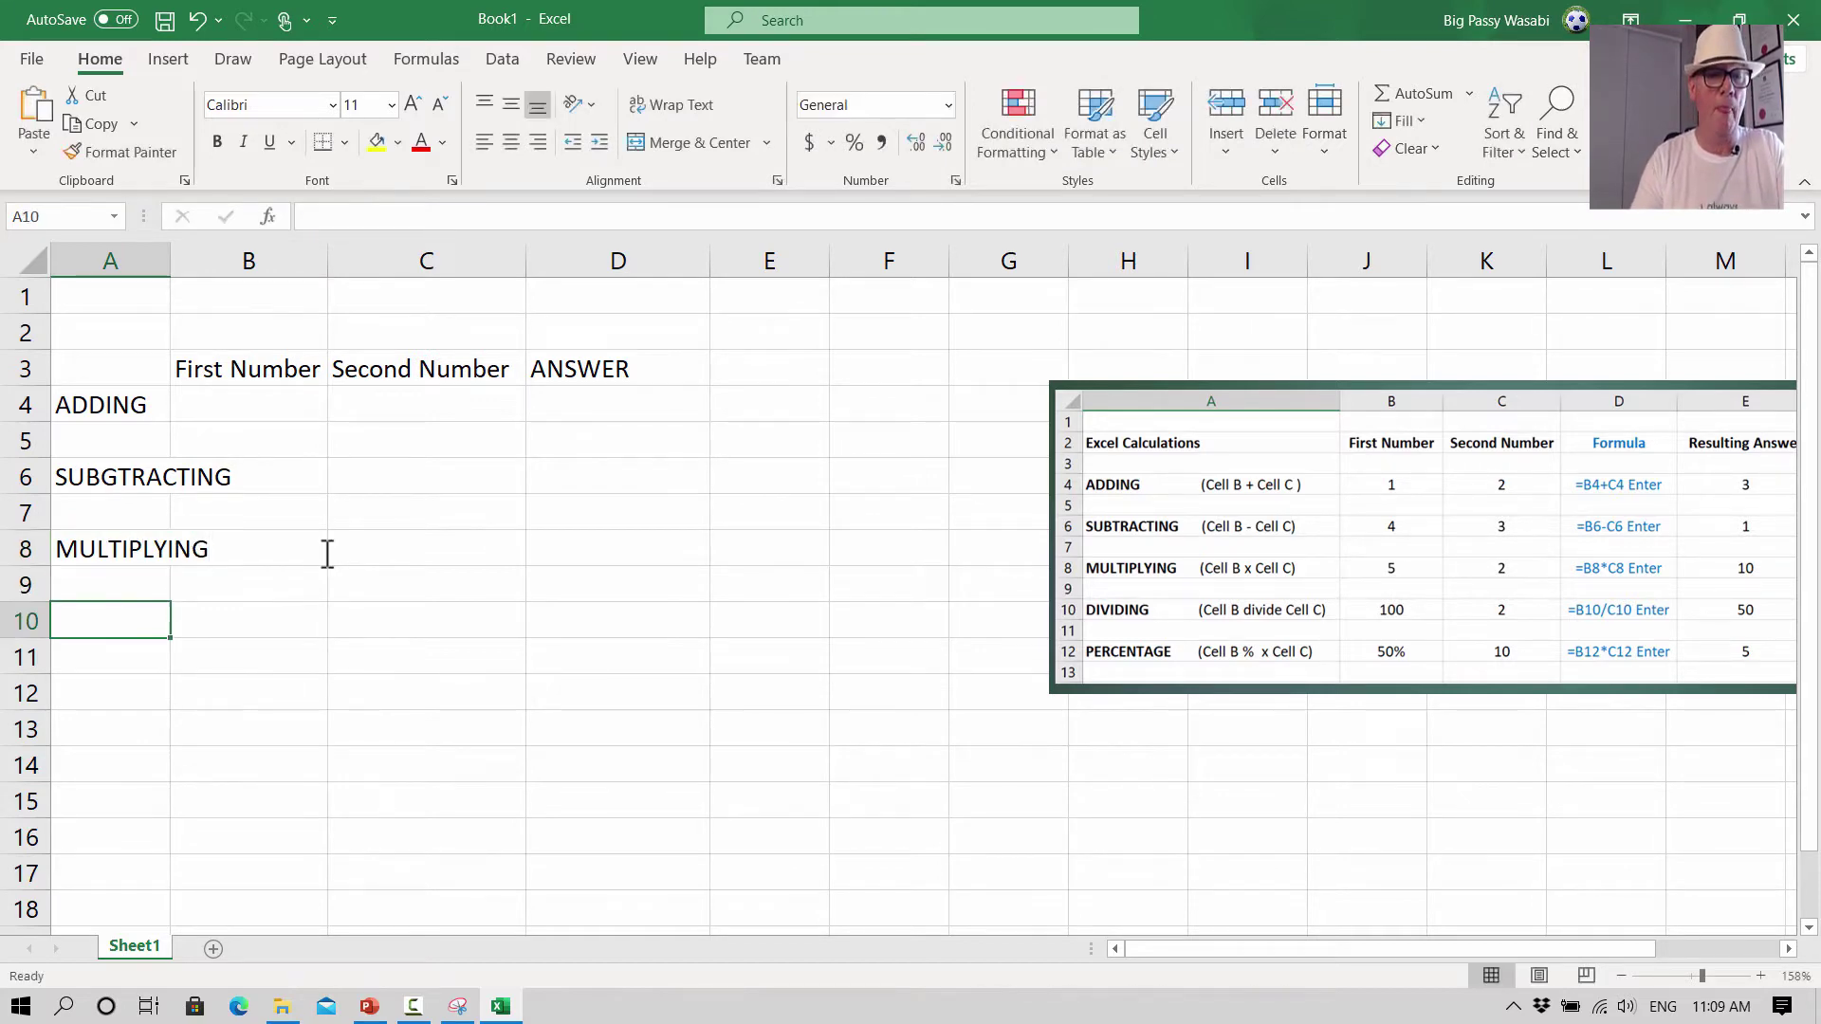
text(DIVID)
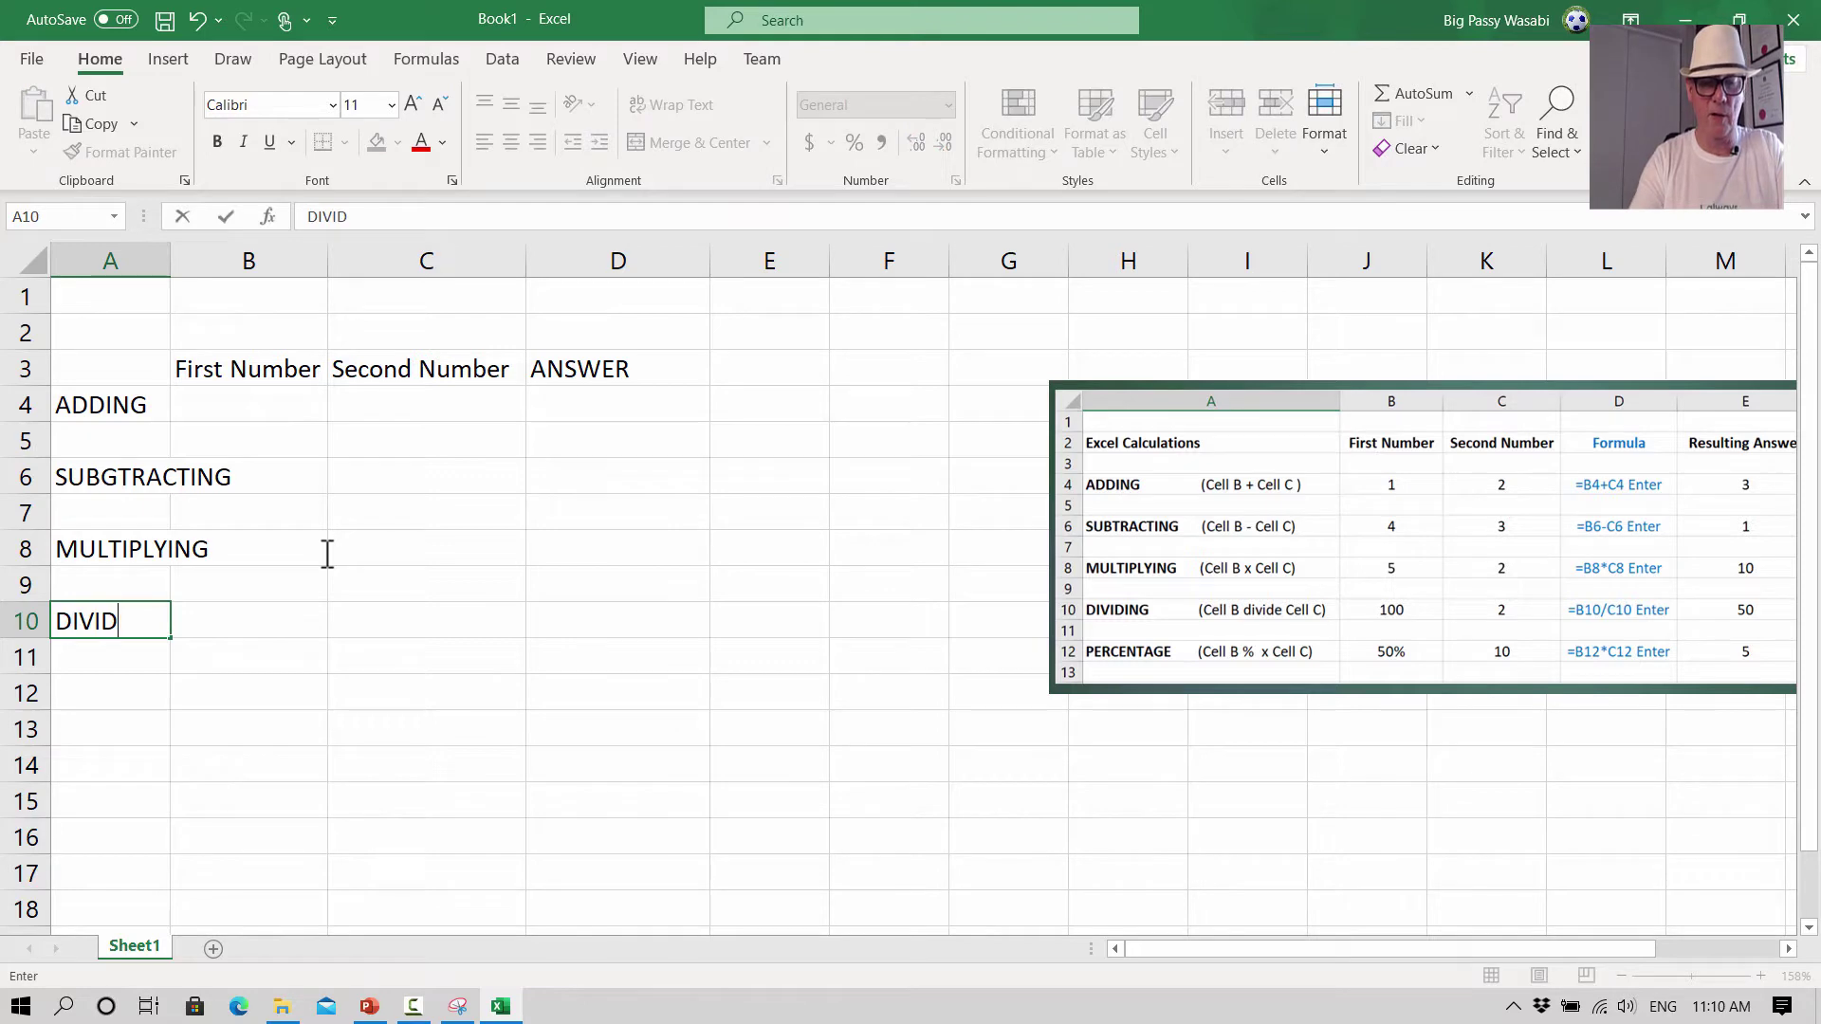
text(IN)
key(Return)
key(Return)
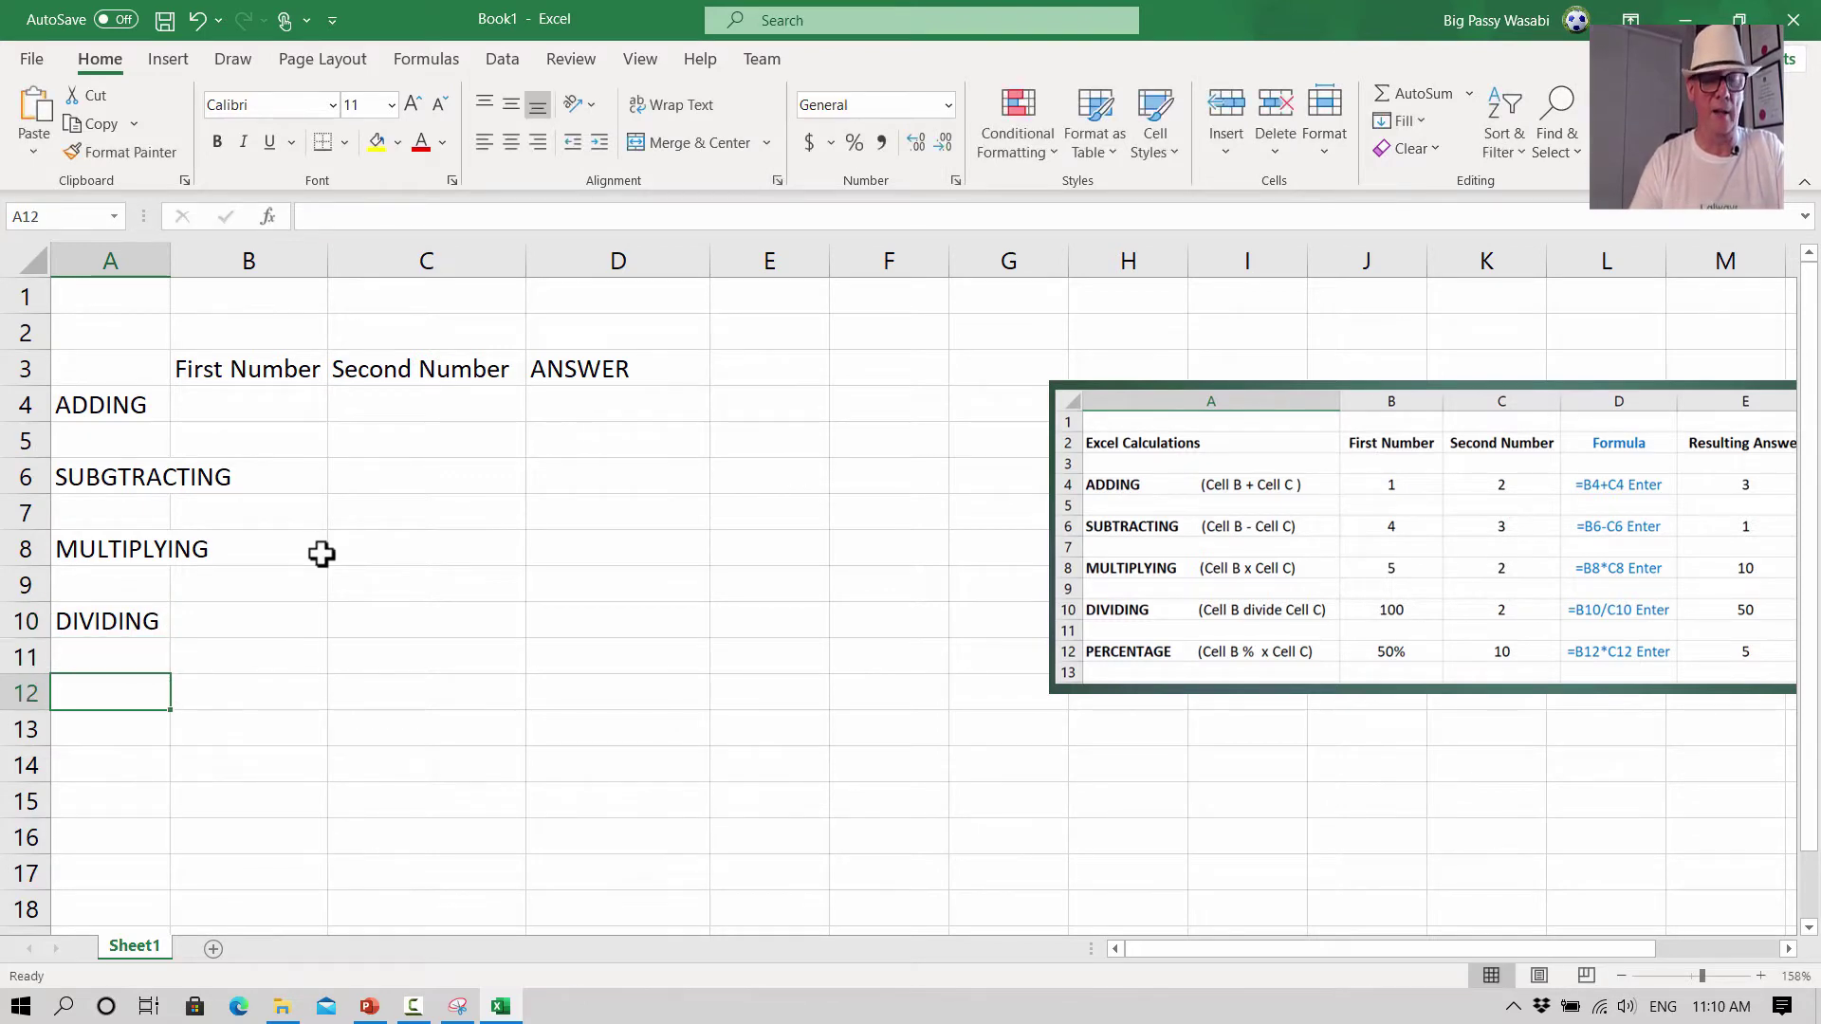
- Enter the row label "PERCENTAGE" in cell A12 and widen column A so all the labels fit
text(PERCENTAGE)
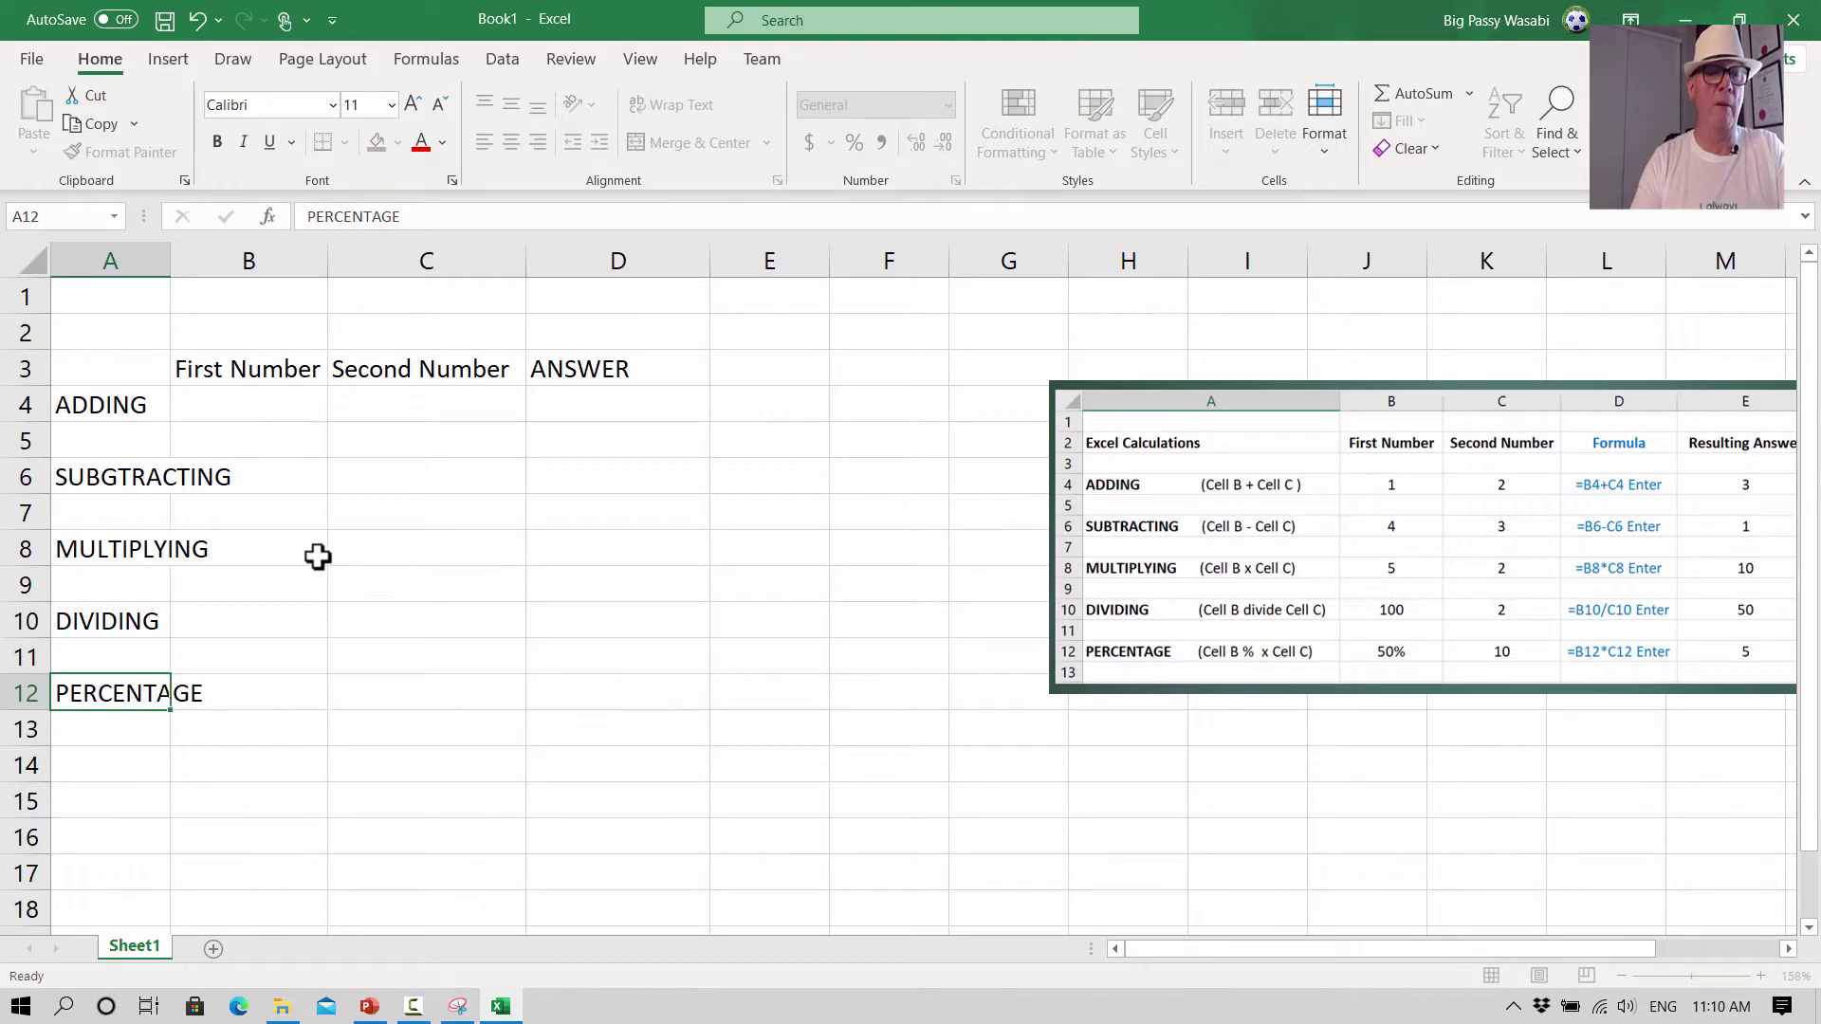
key(Return)
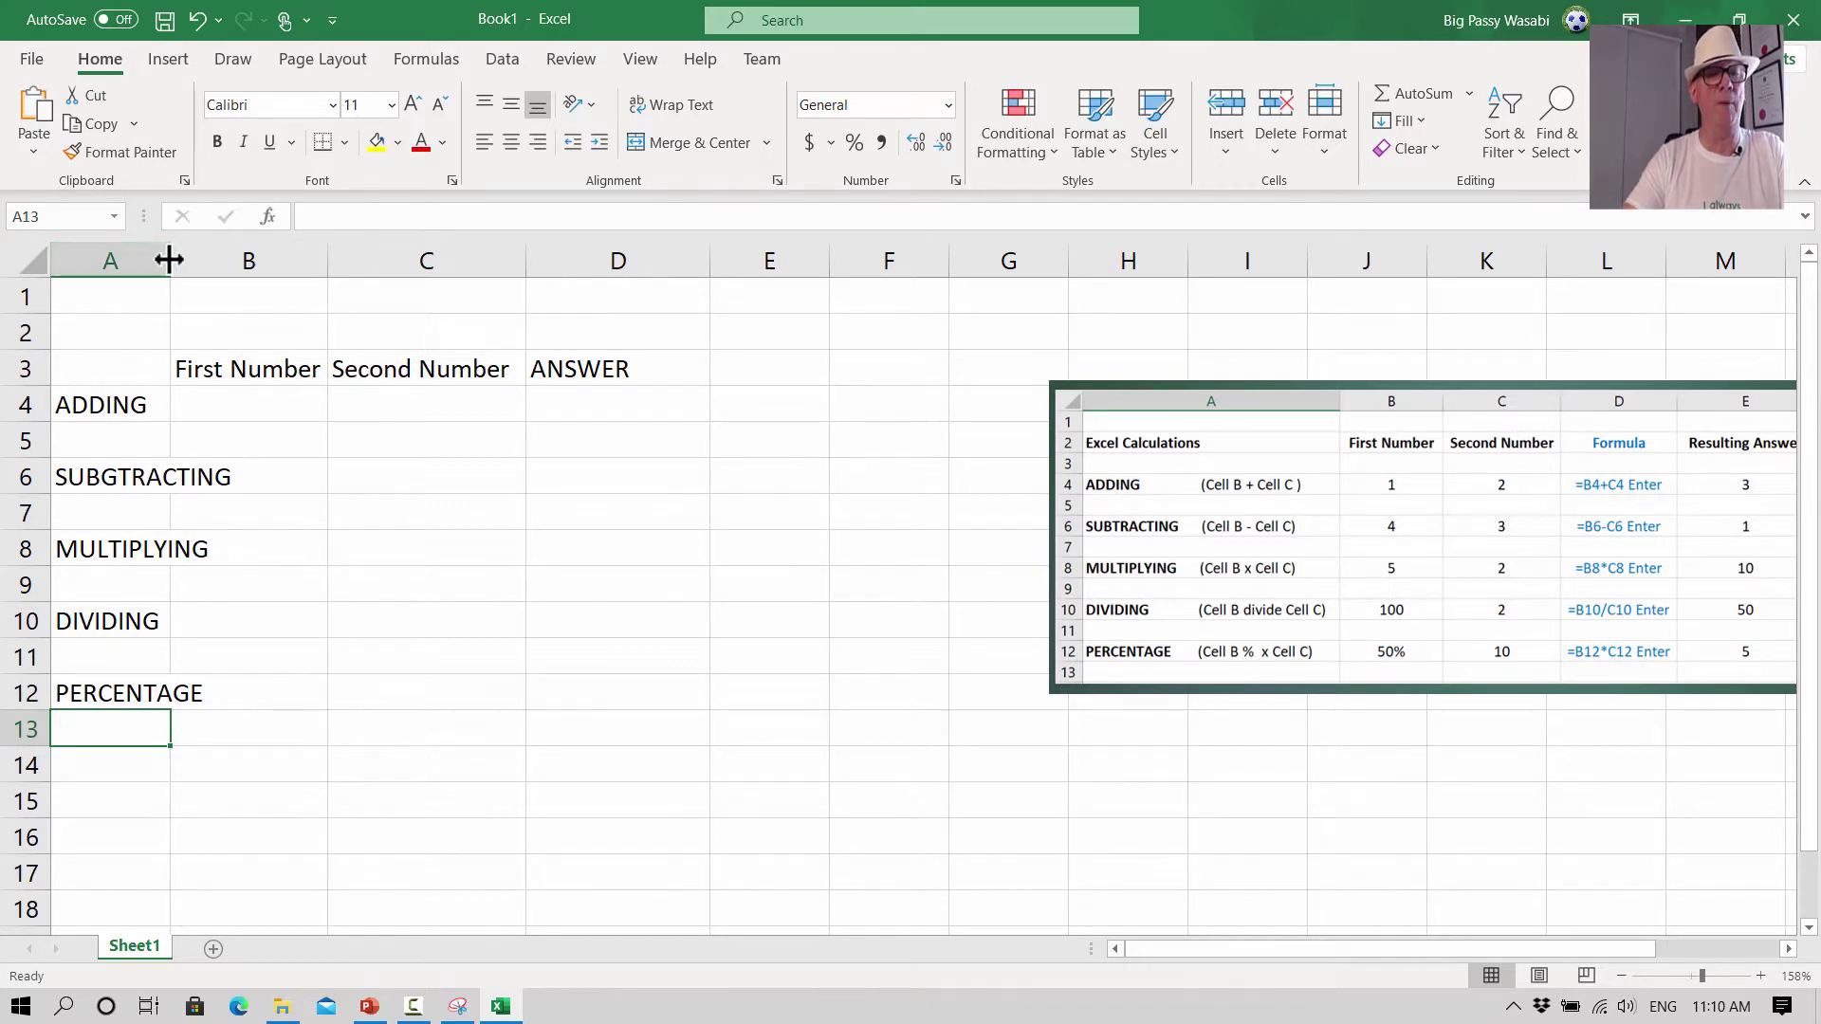
drag(169, 258, 270, 260)
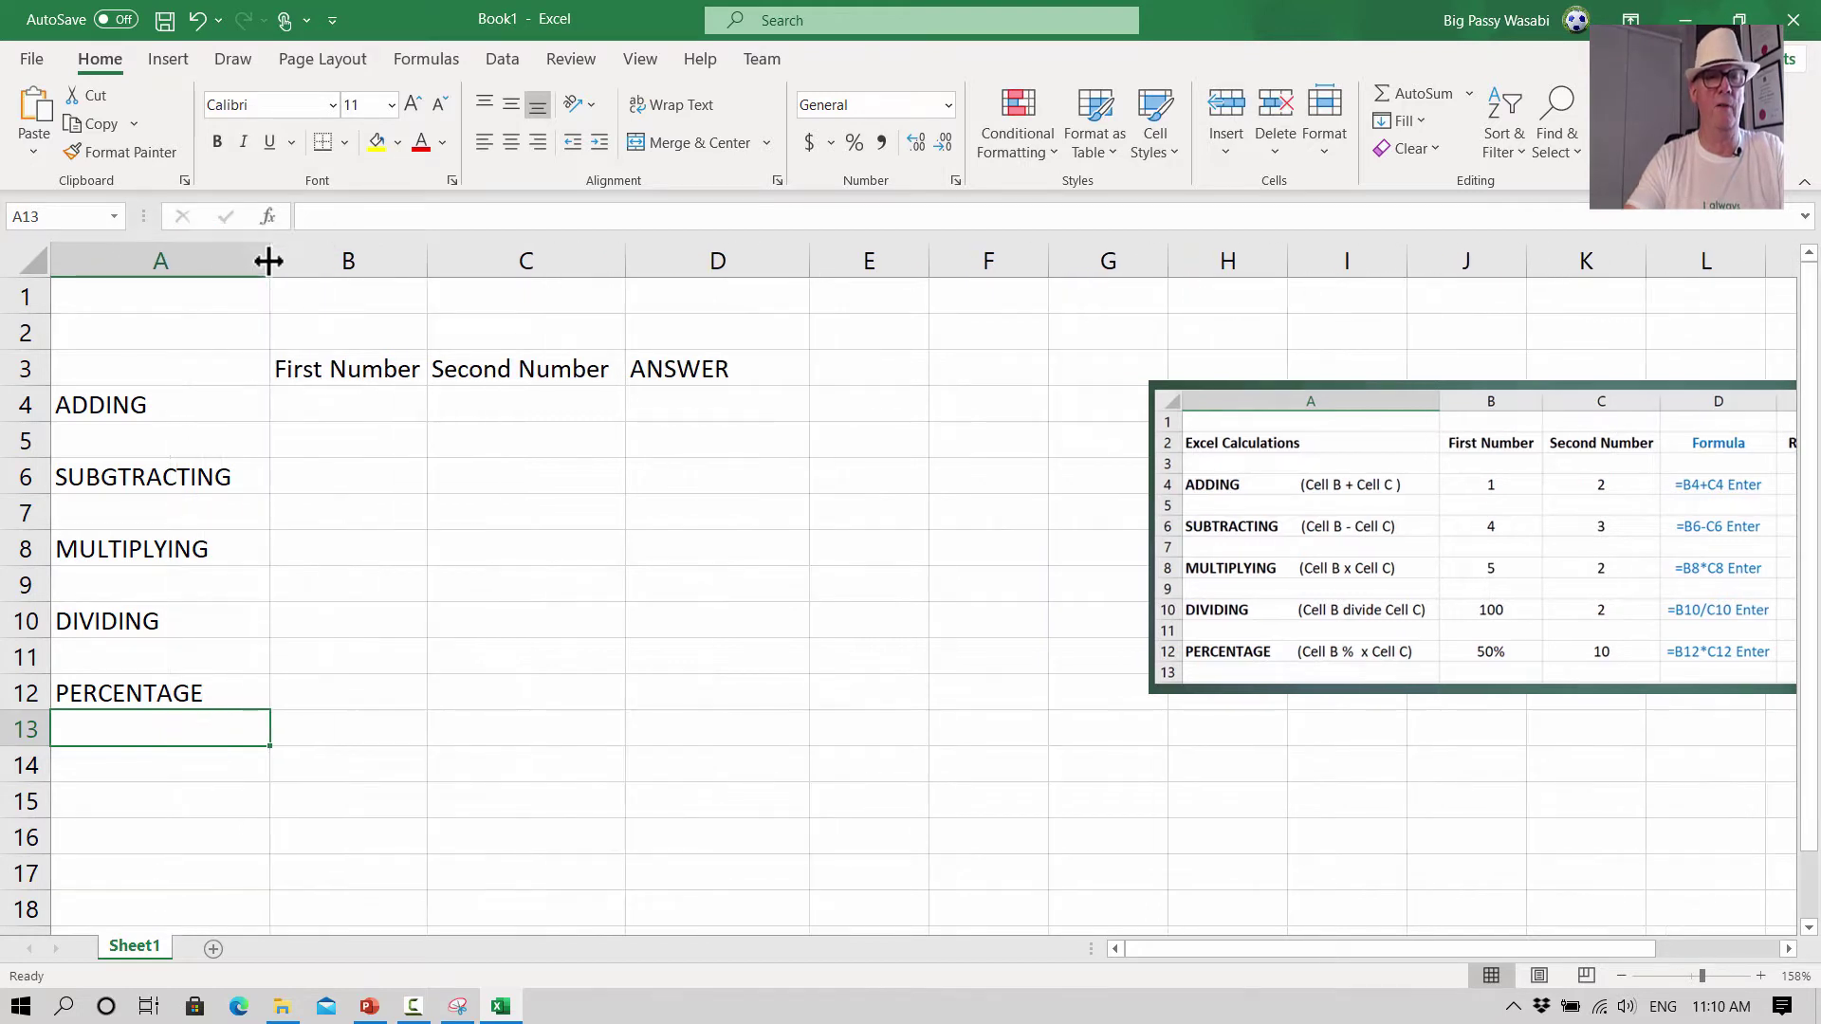
- Fill columns B and C with 1, 2 in row 4; 4, 3 in row 6; 5, 2 in row 8; 100, 2 in row 11
click(328, 408)
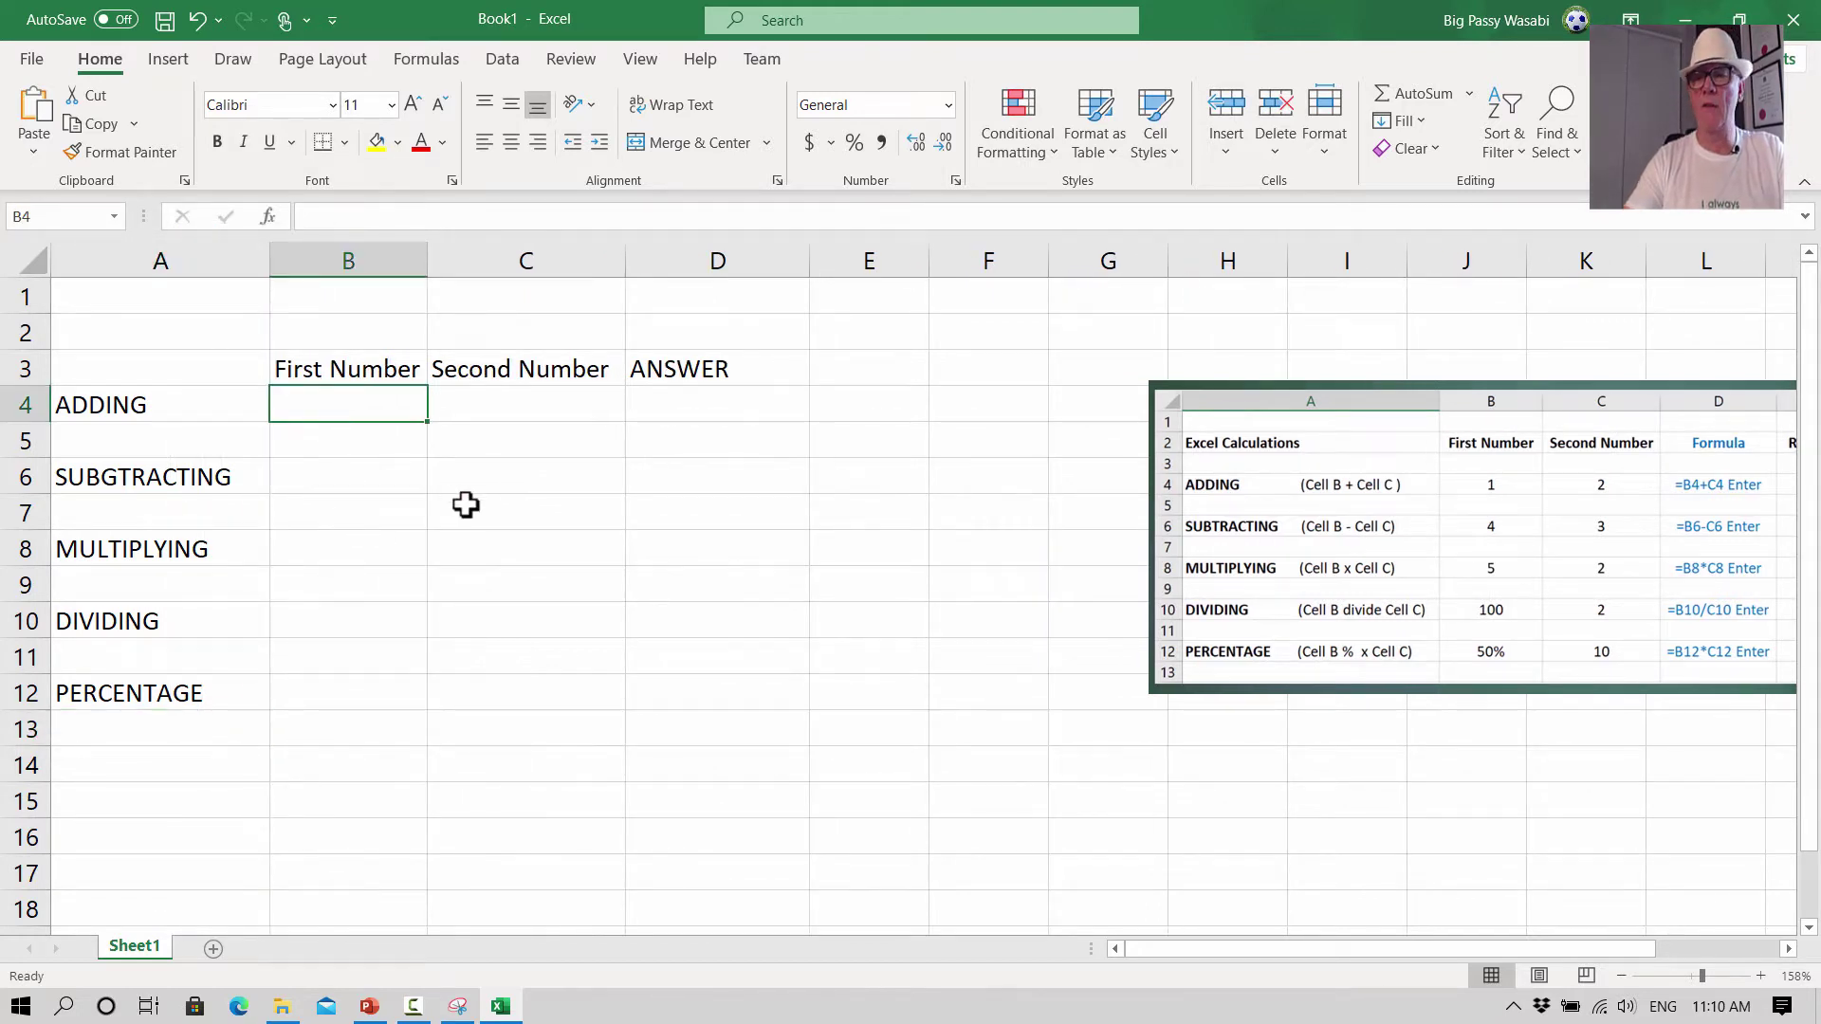
text(1)
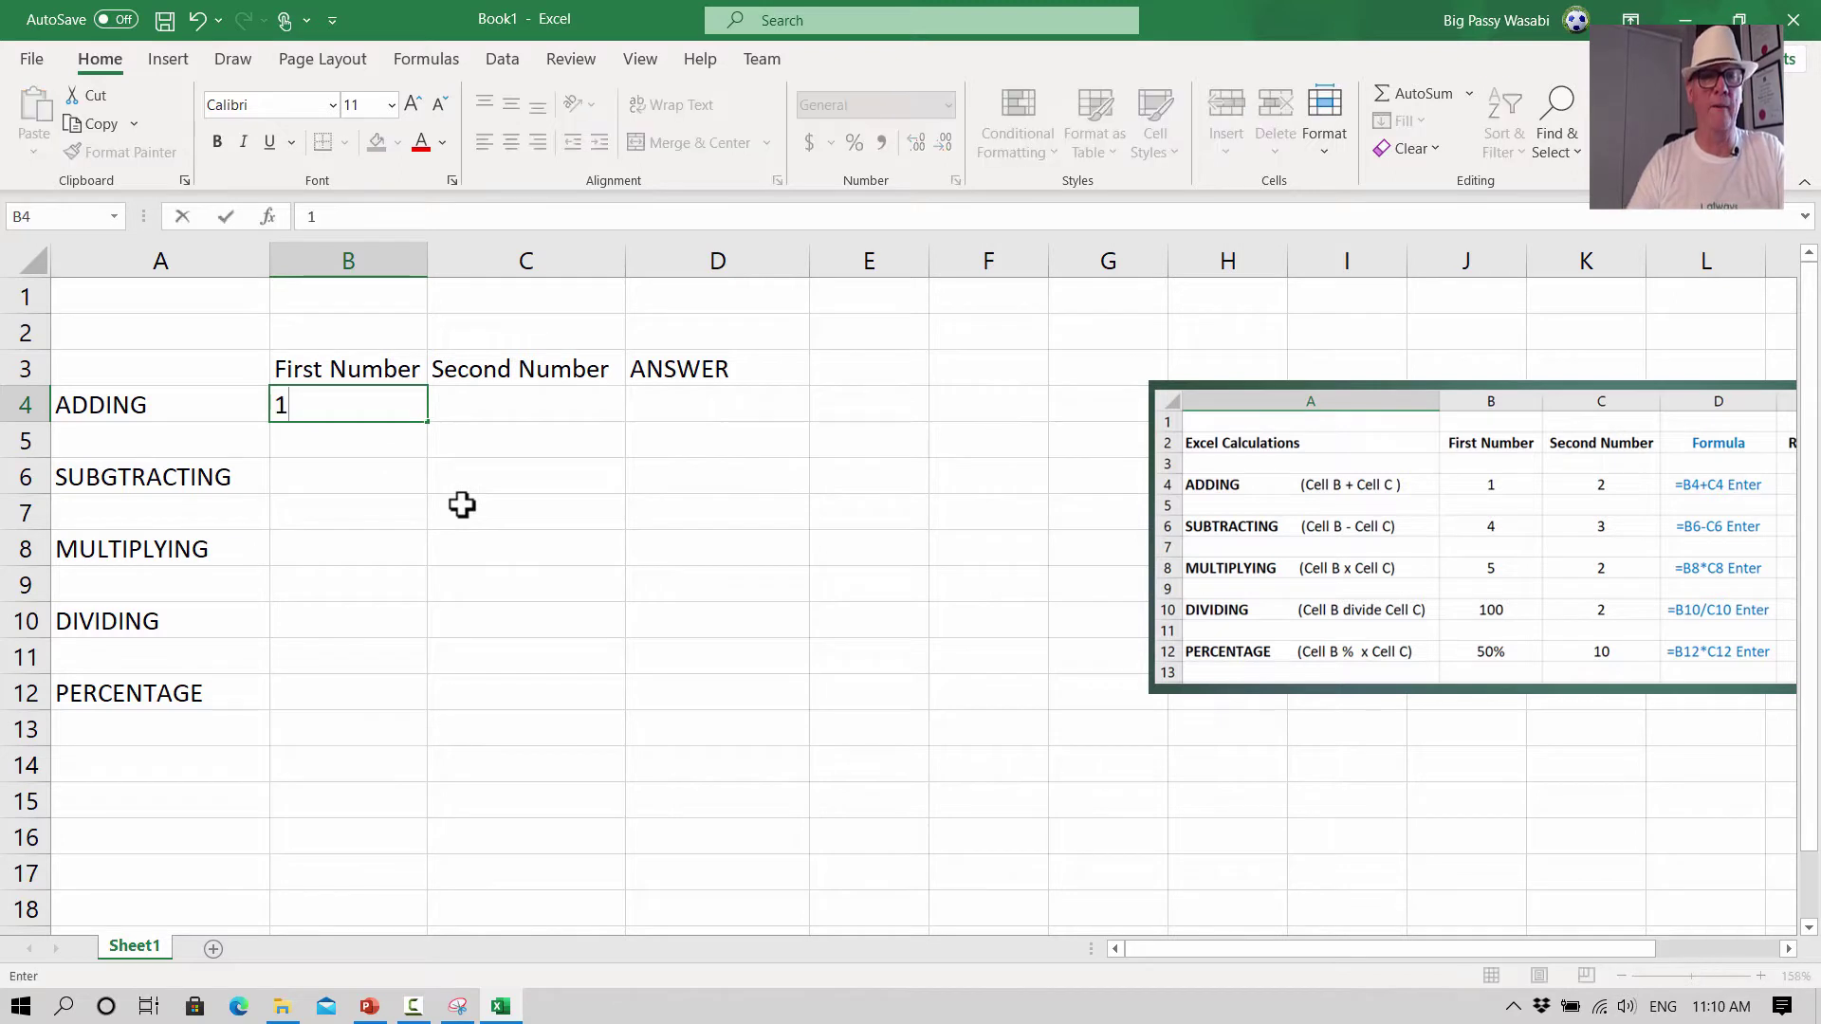
key(Tab)
text(2)
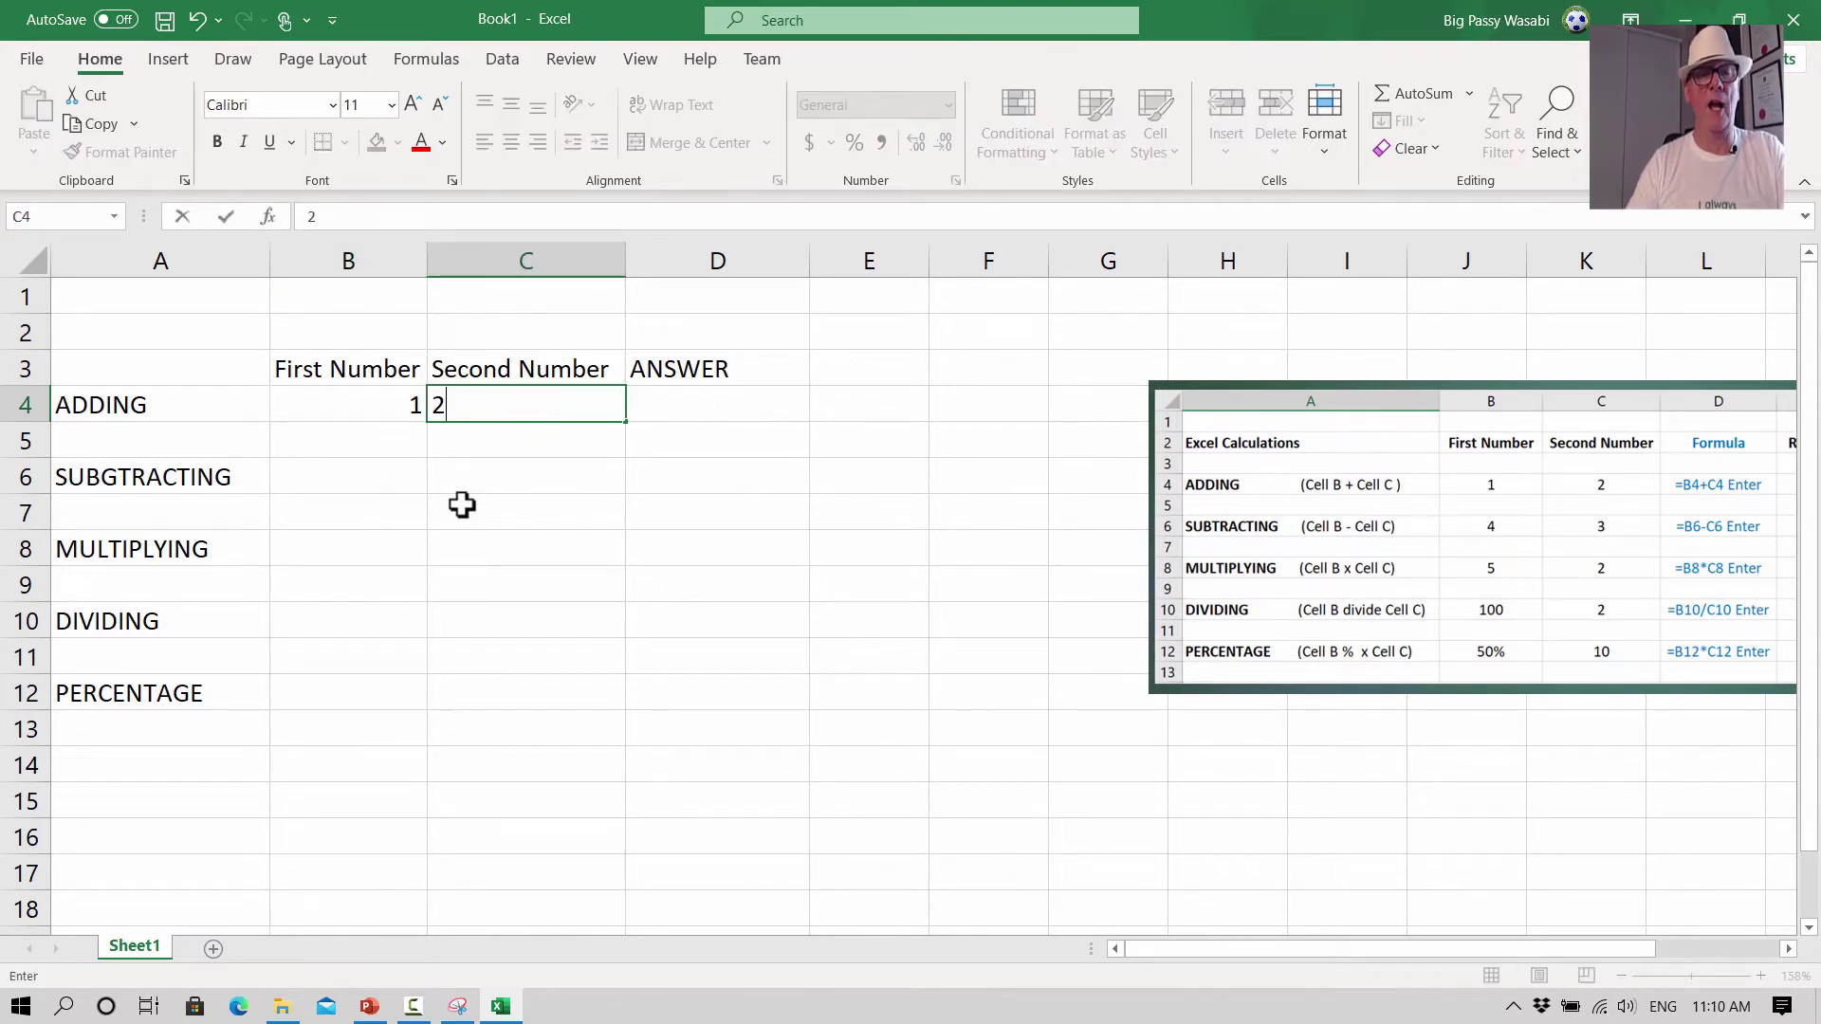
key(Return)
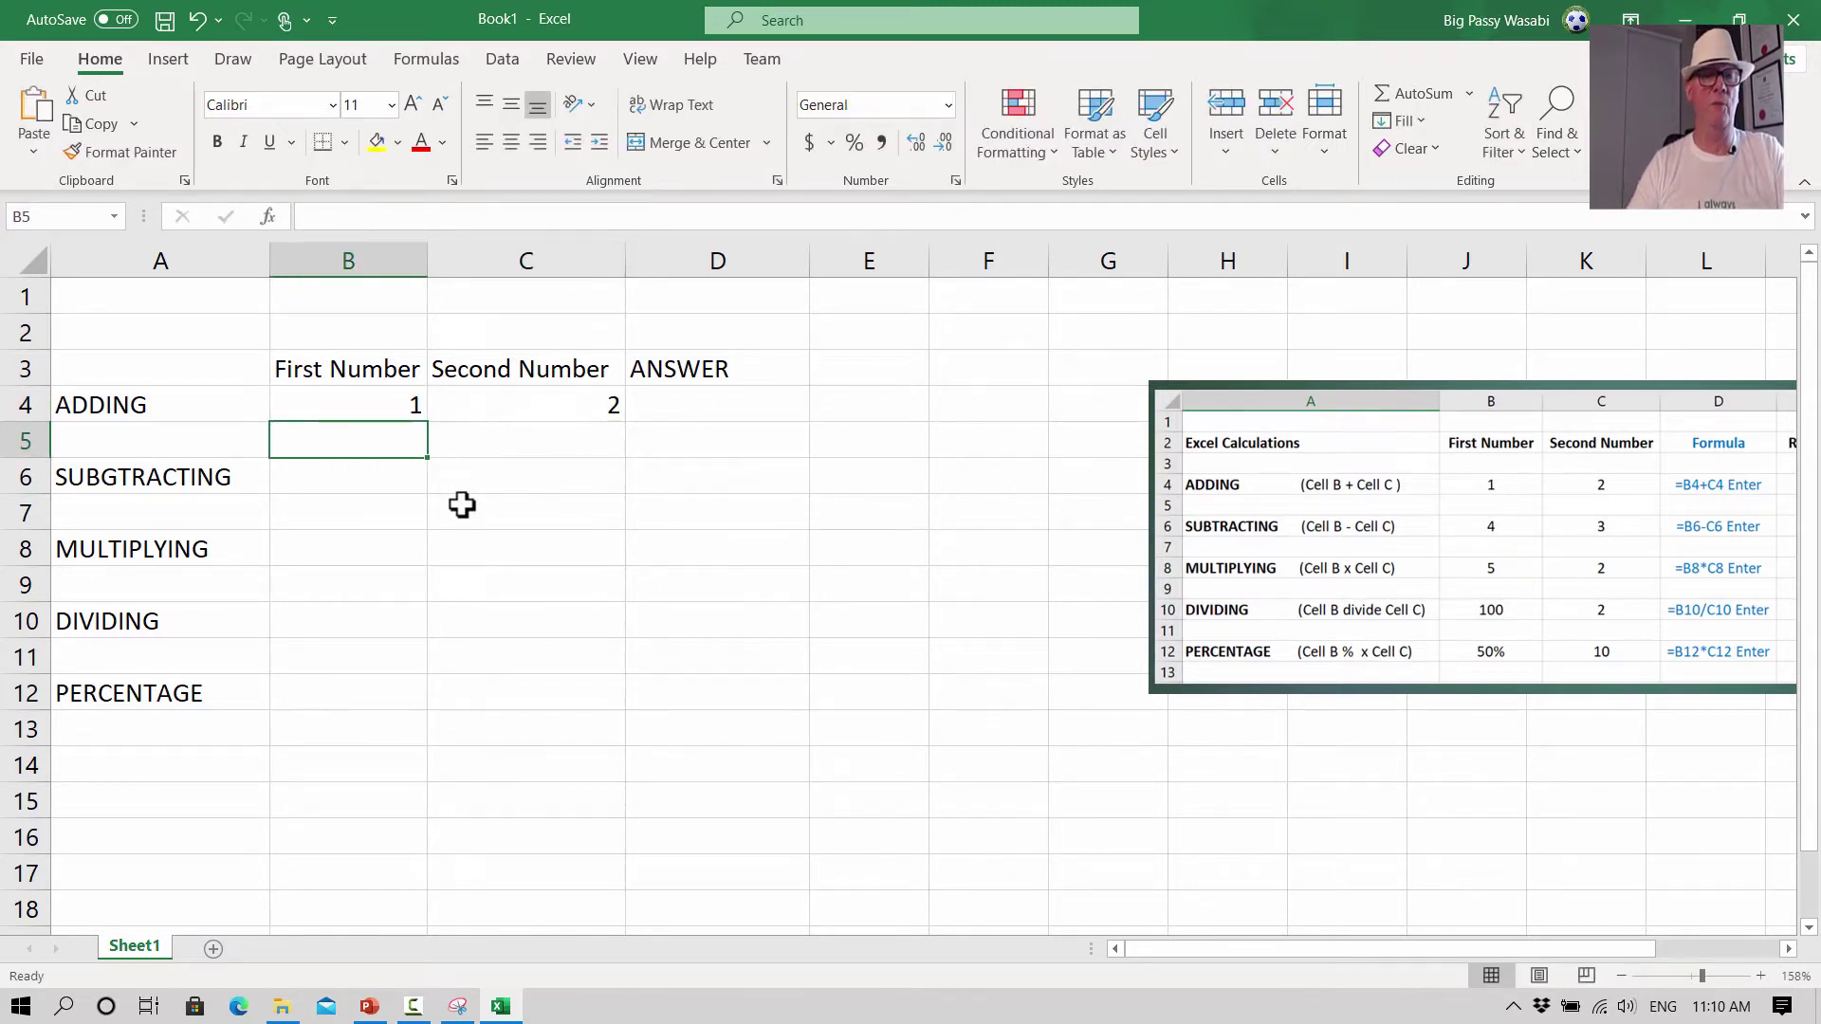
key(Return)
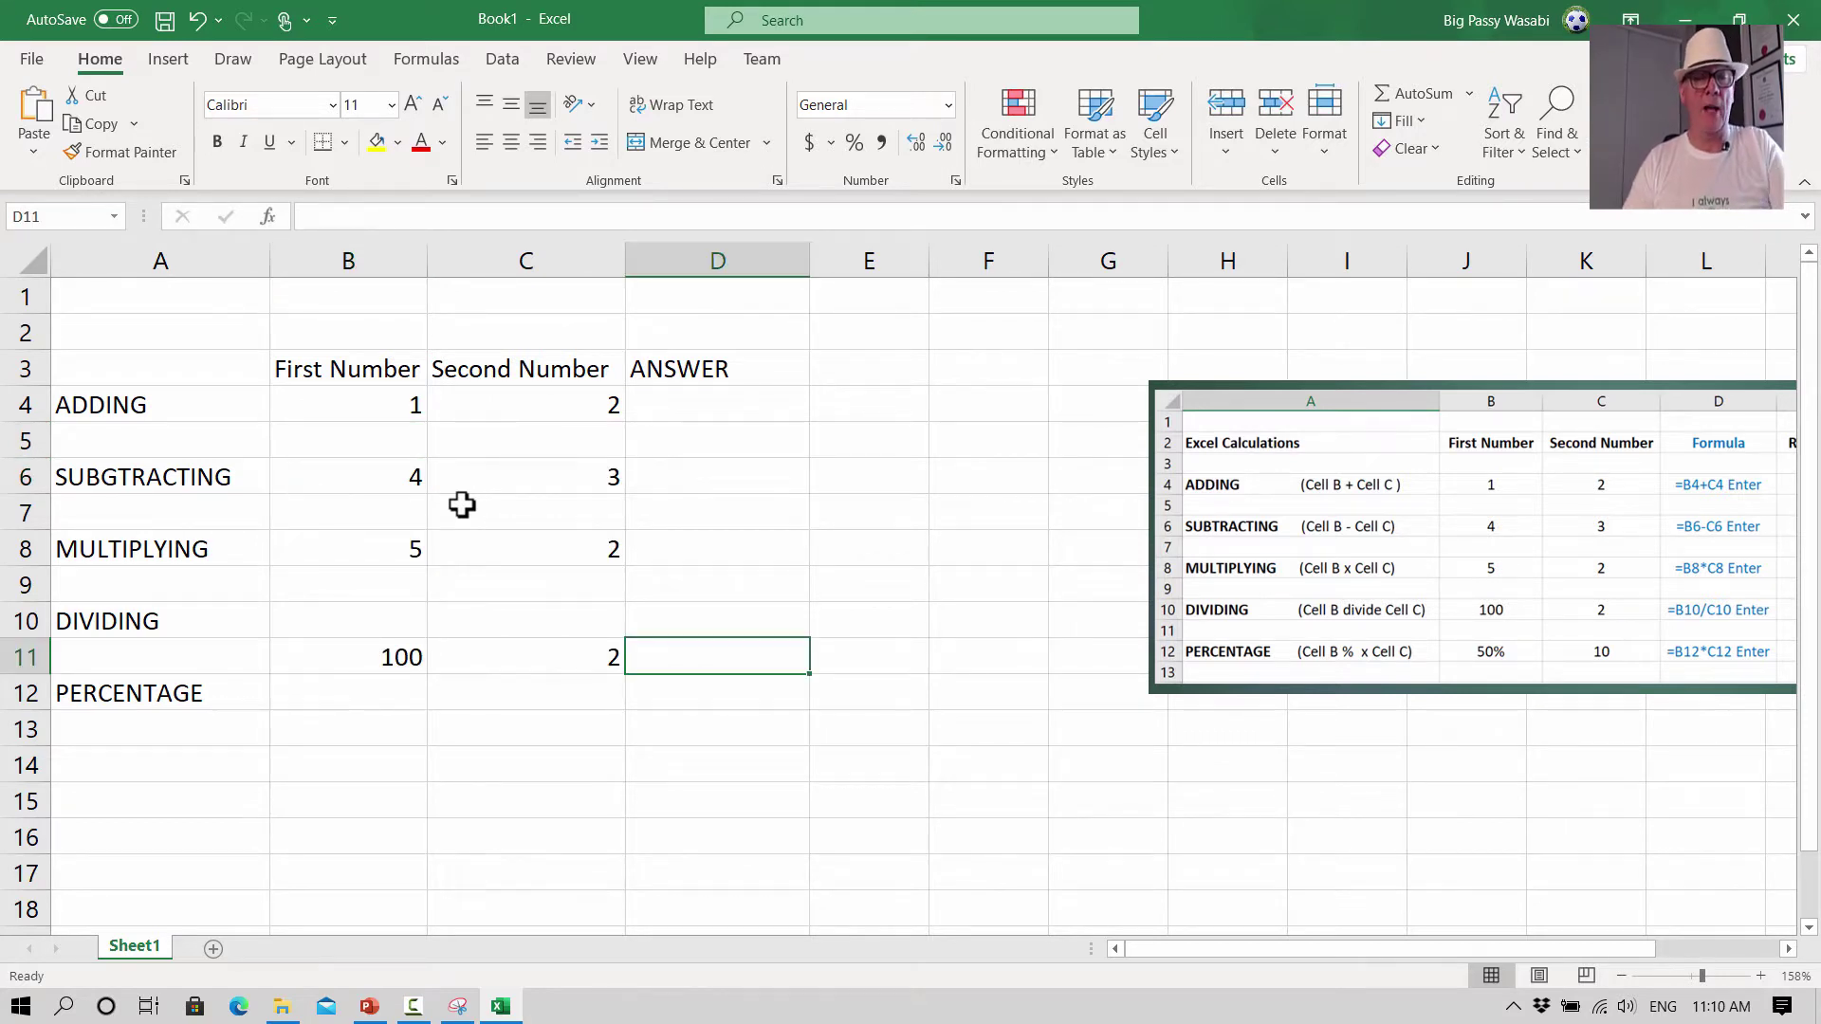
key(Left)
key(Left)
key(Up)
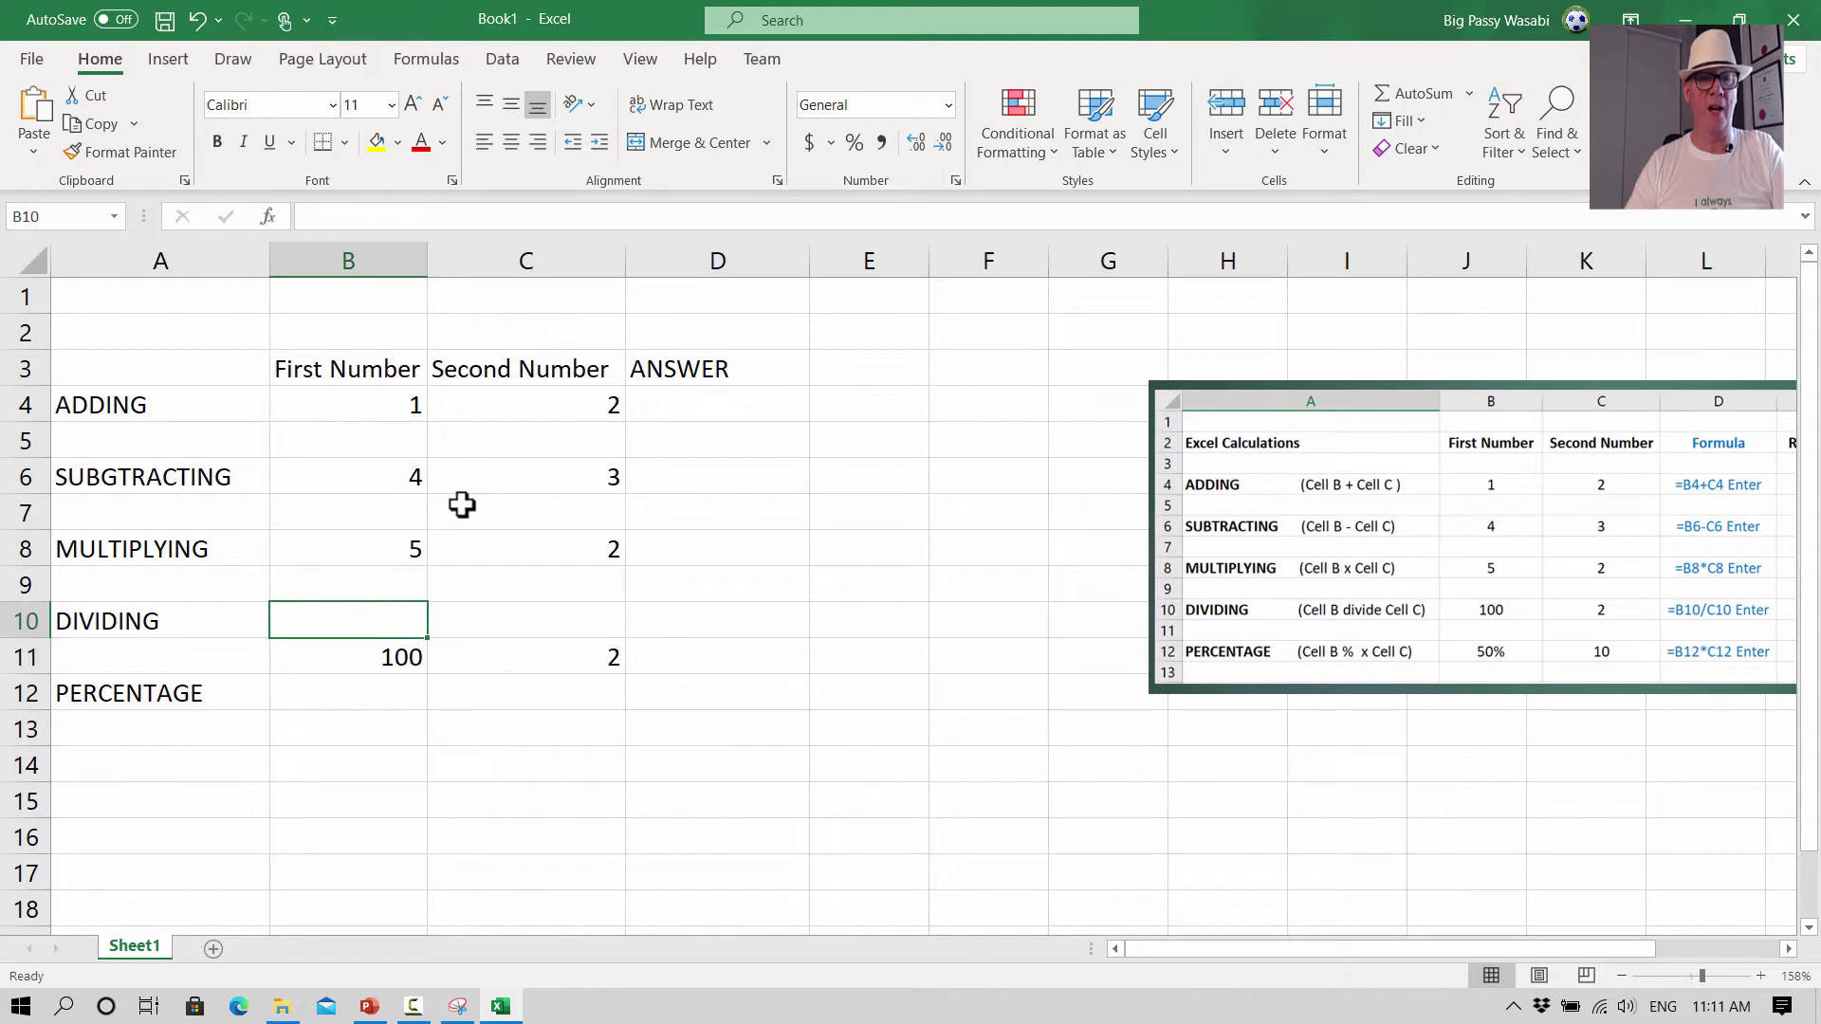
key(Right)
key(Down)
key(Left)
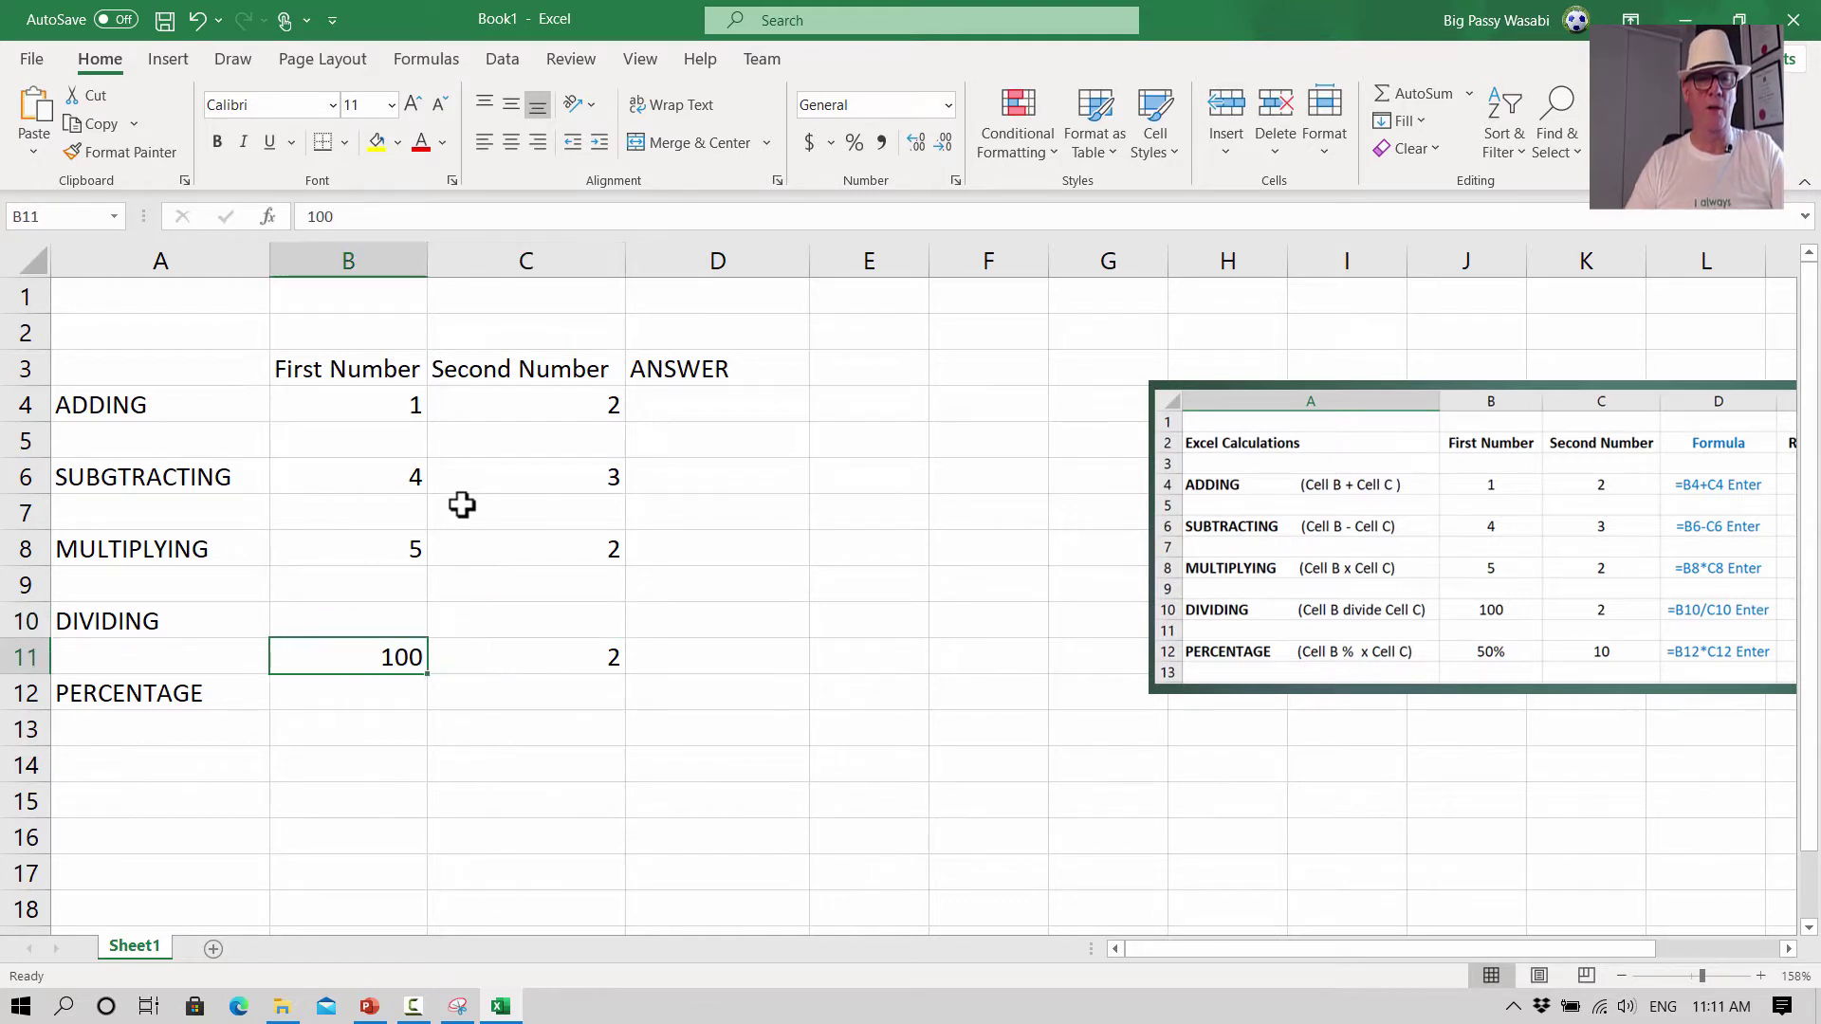
key(Down)
key(Right)
key(Up)
- Move the misplaced value 100 from cell B11 up to cell B10 in the DIVIDING row
key(Left)
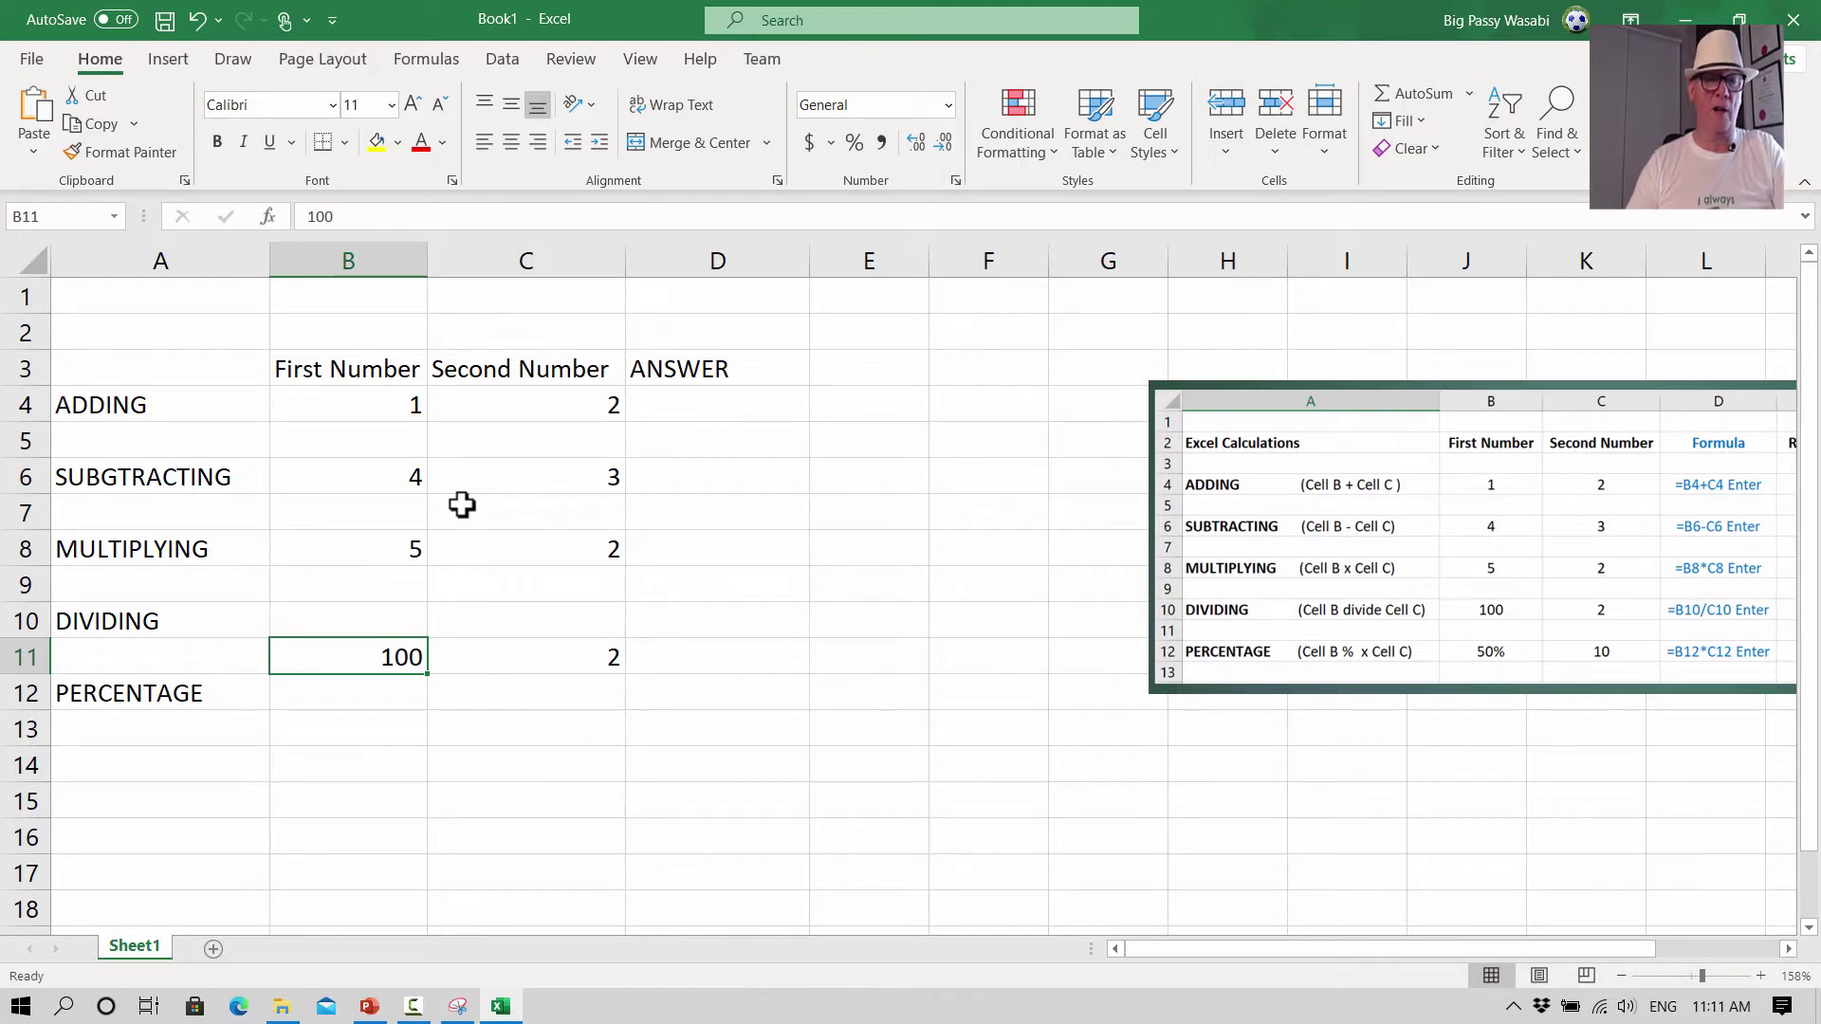
key(ctrl+c)
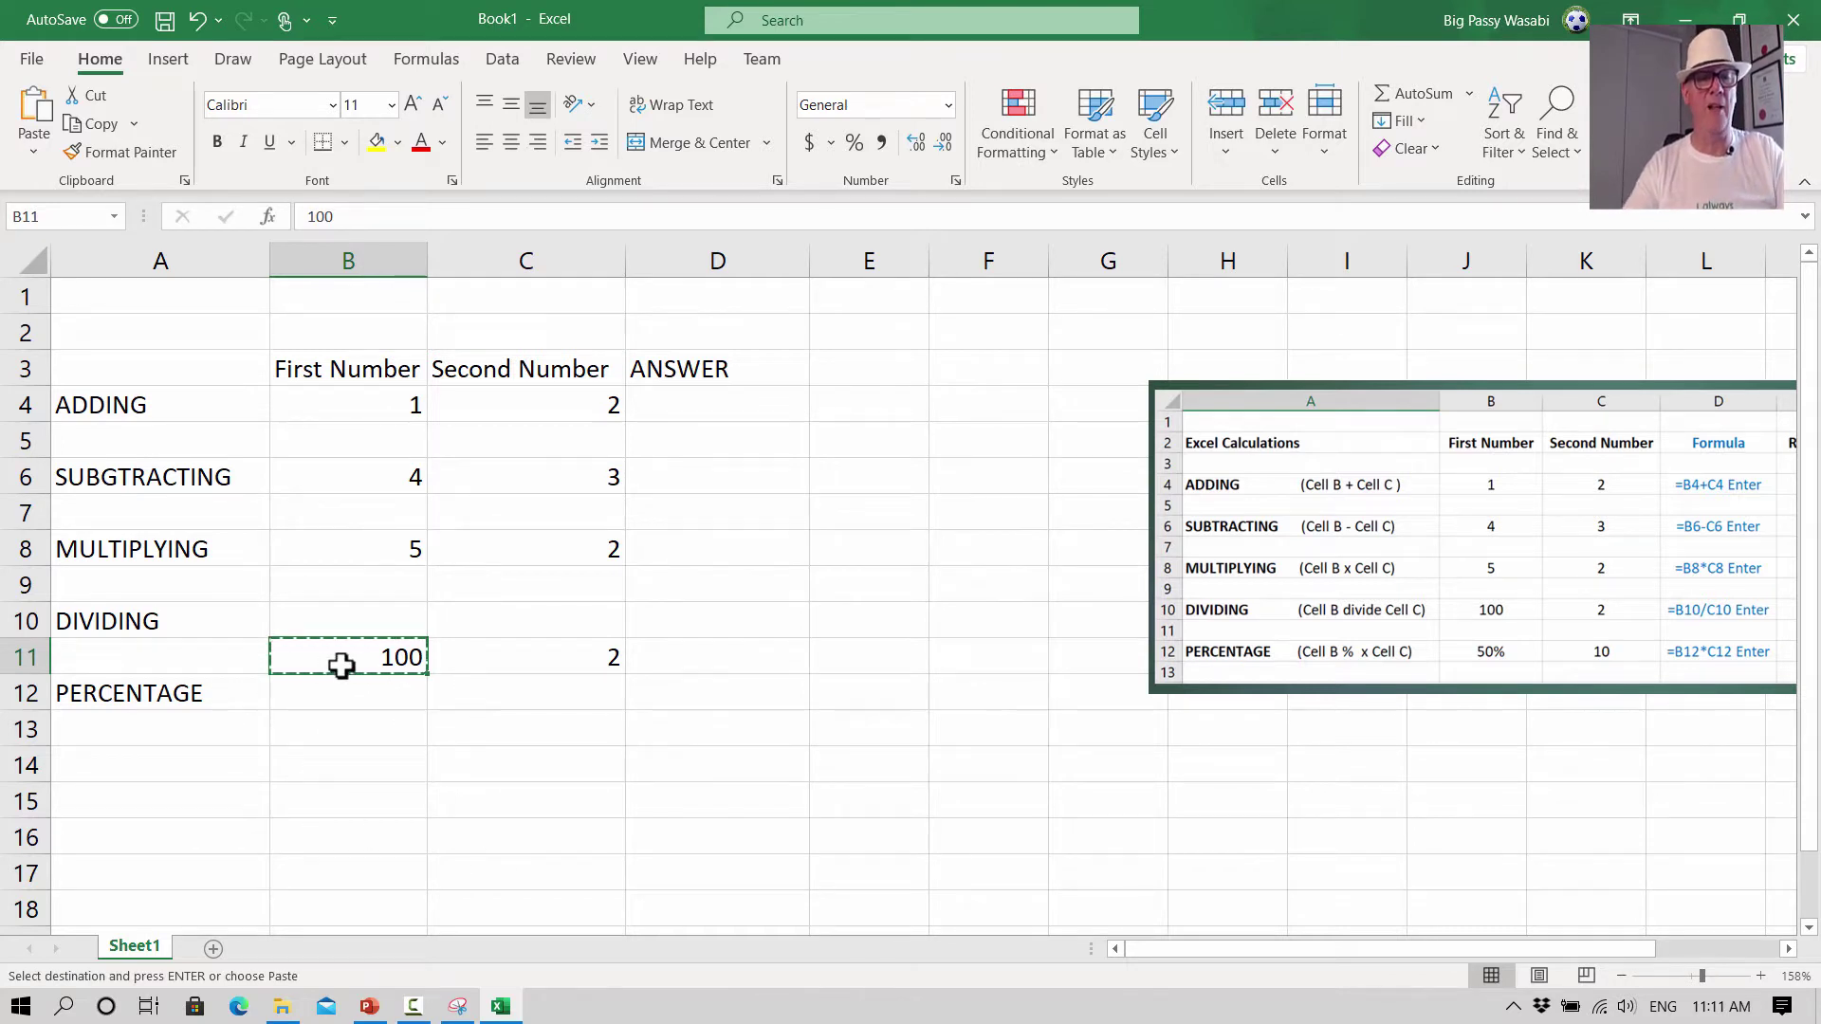
click(364, 618)
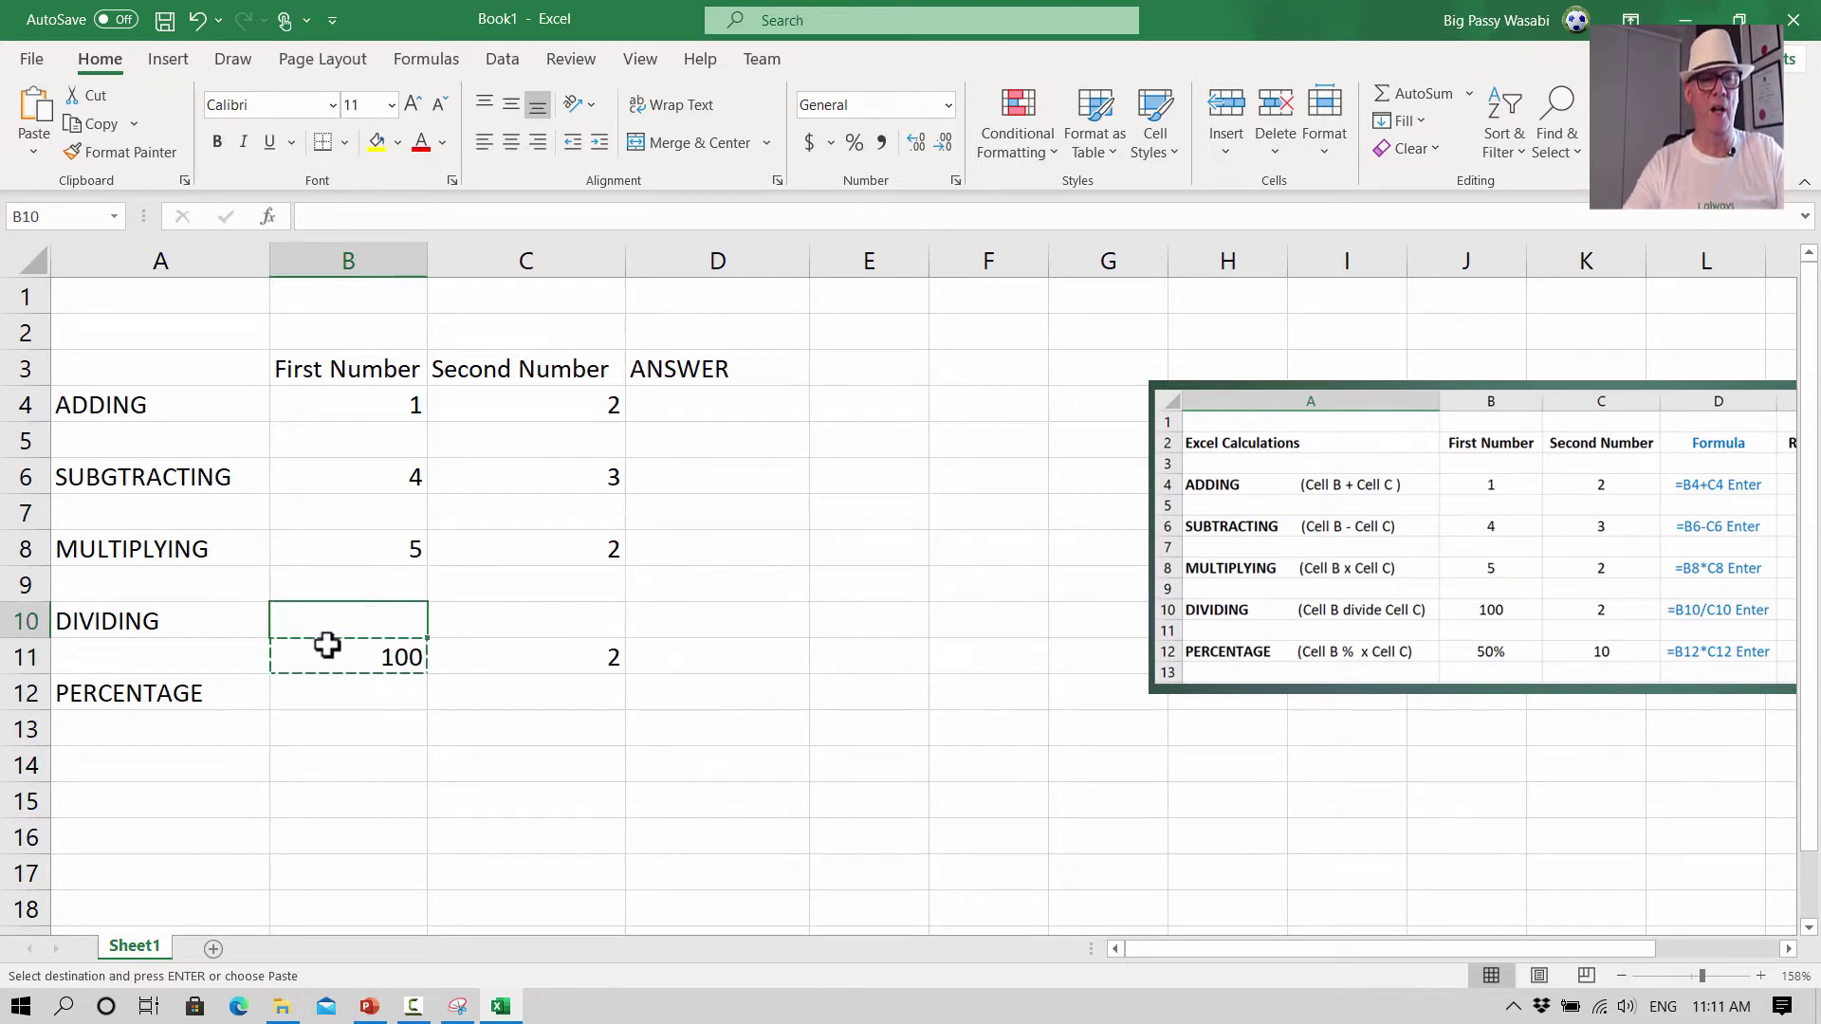
key(ctrl+v)
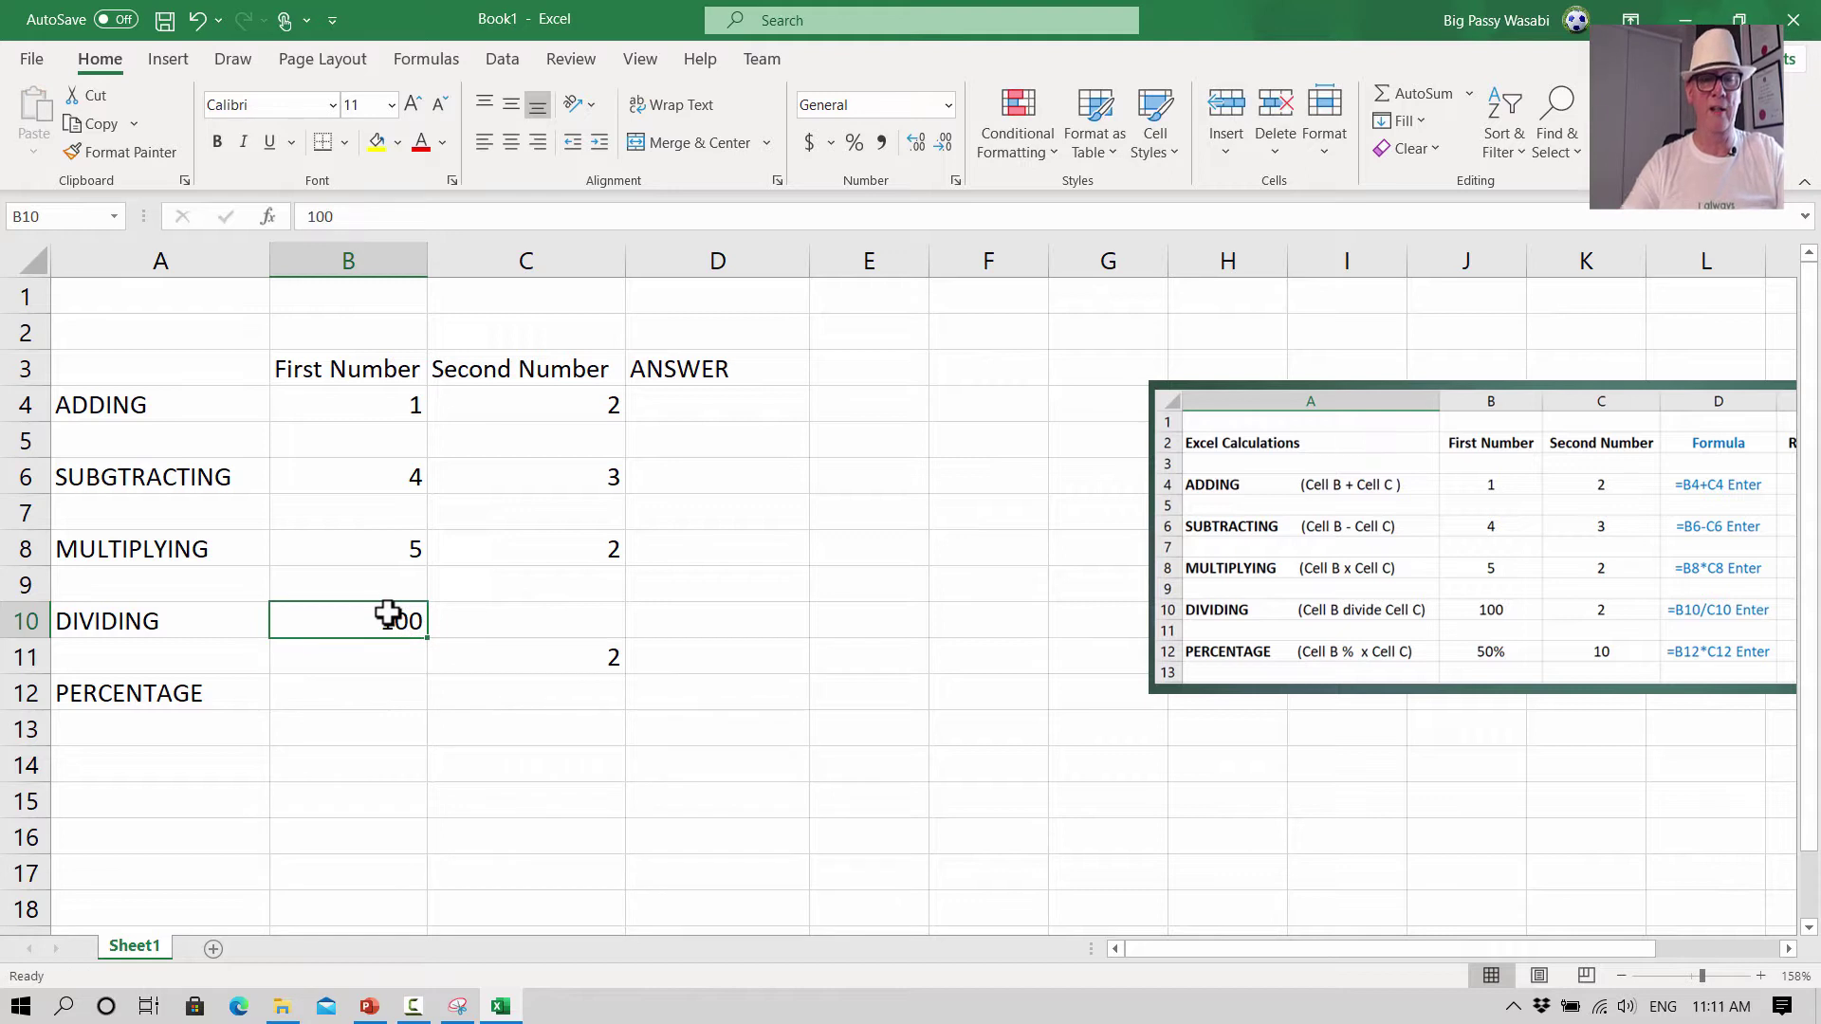
- Cut the misplaced value 2 from cell C11 and paste it into cell C10
click(587, 658)
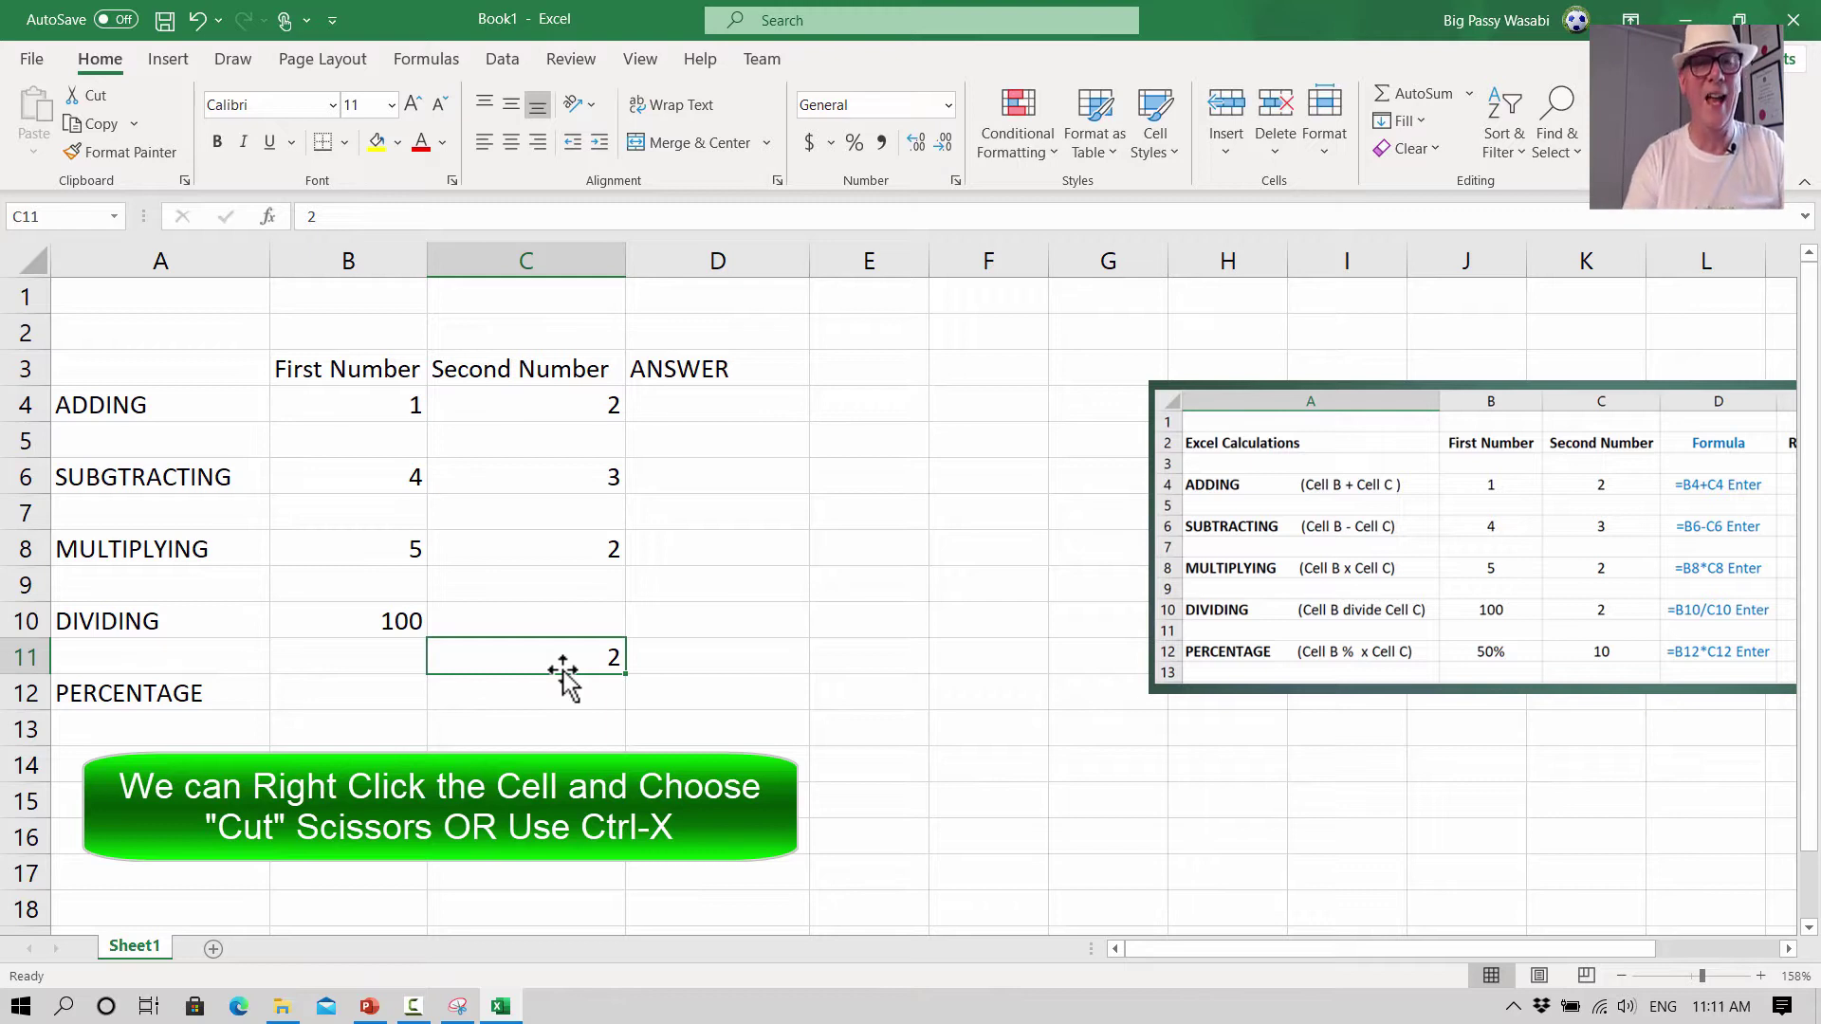
key(ctrl+x)
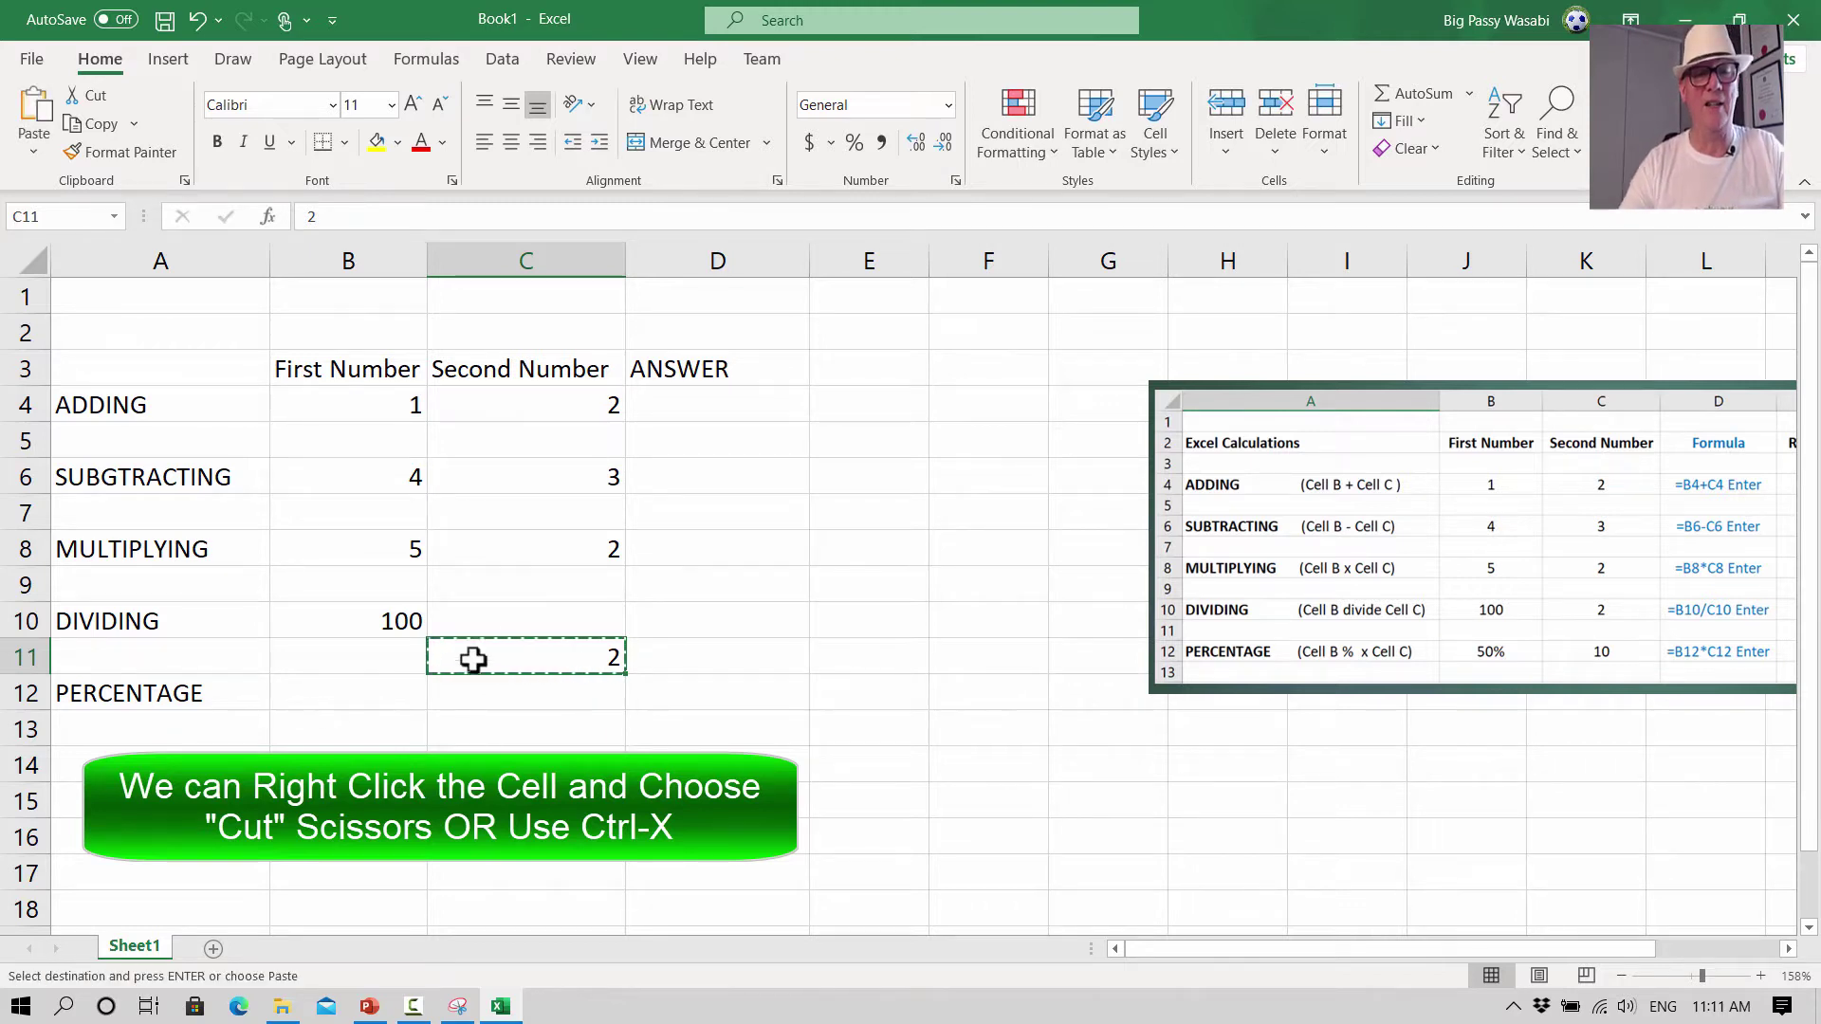
click(560, 617)
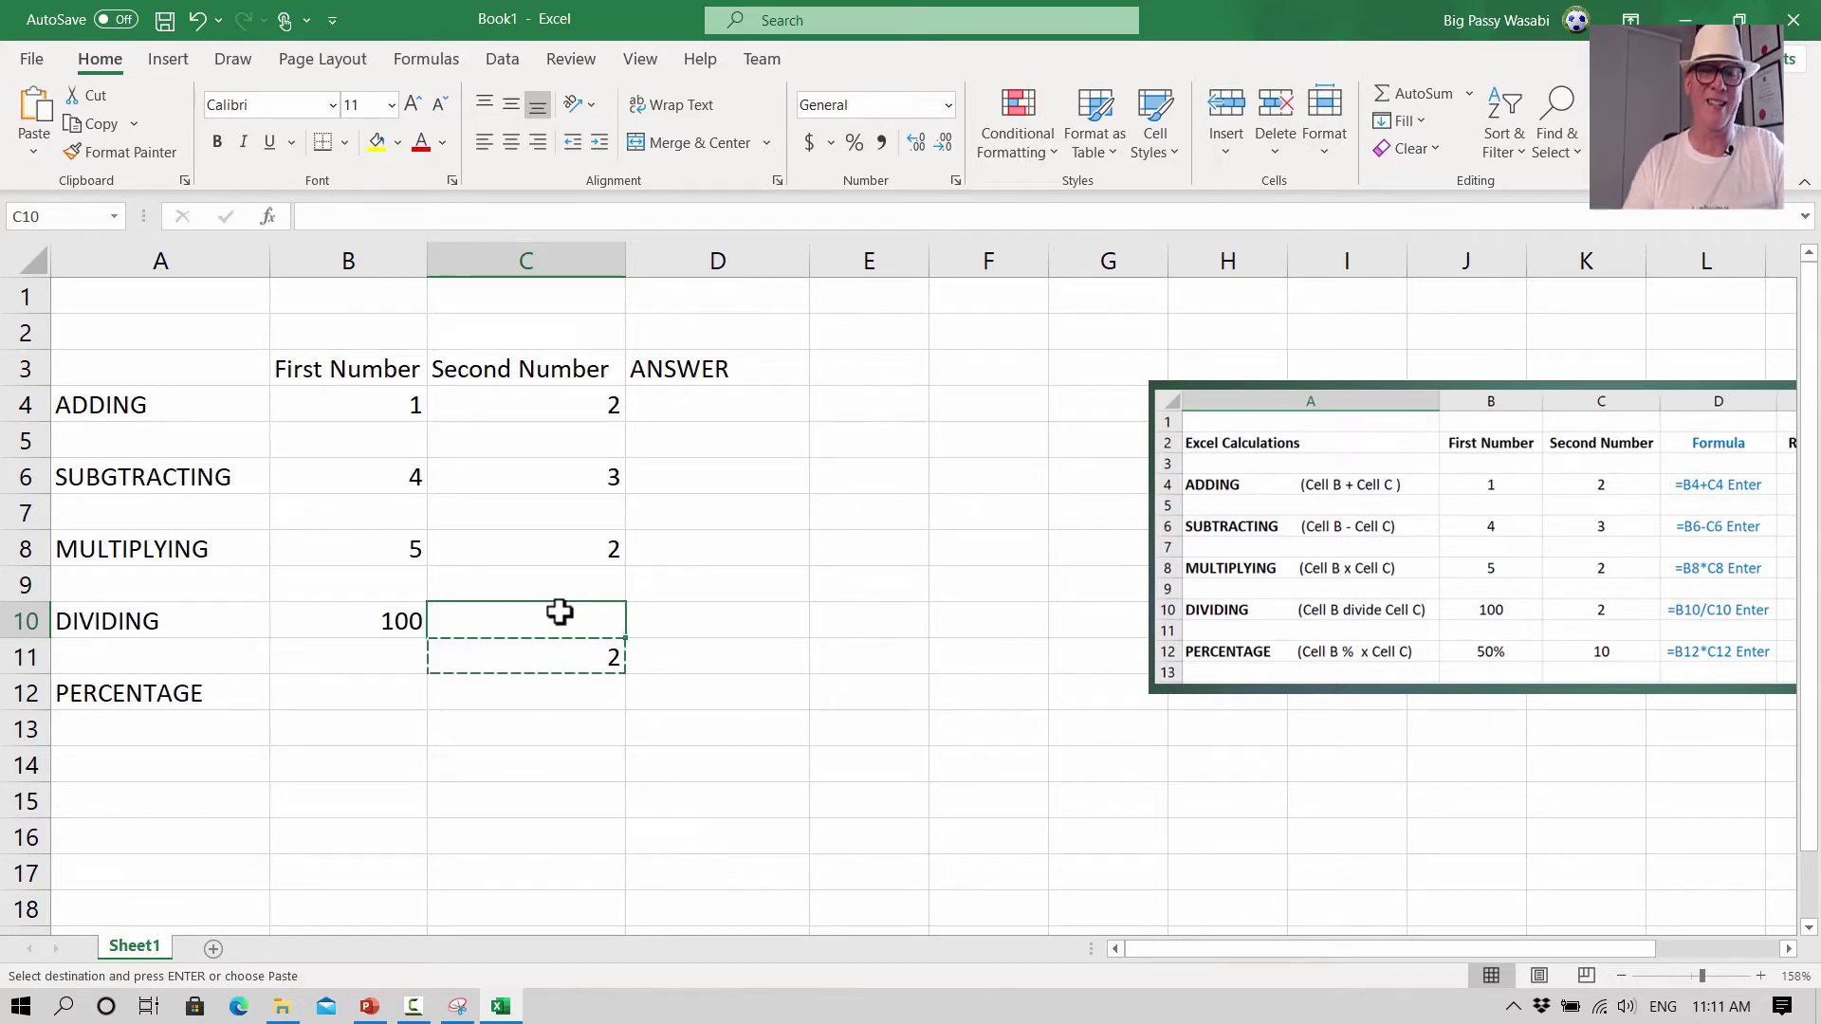
key(Return)
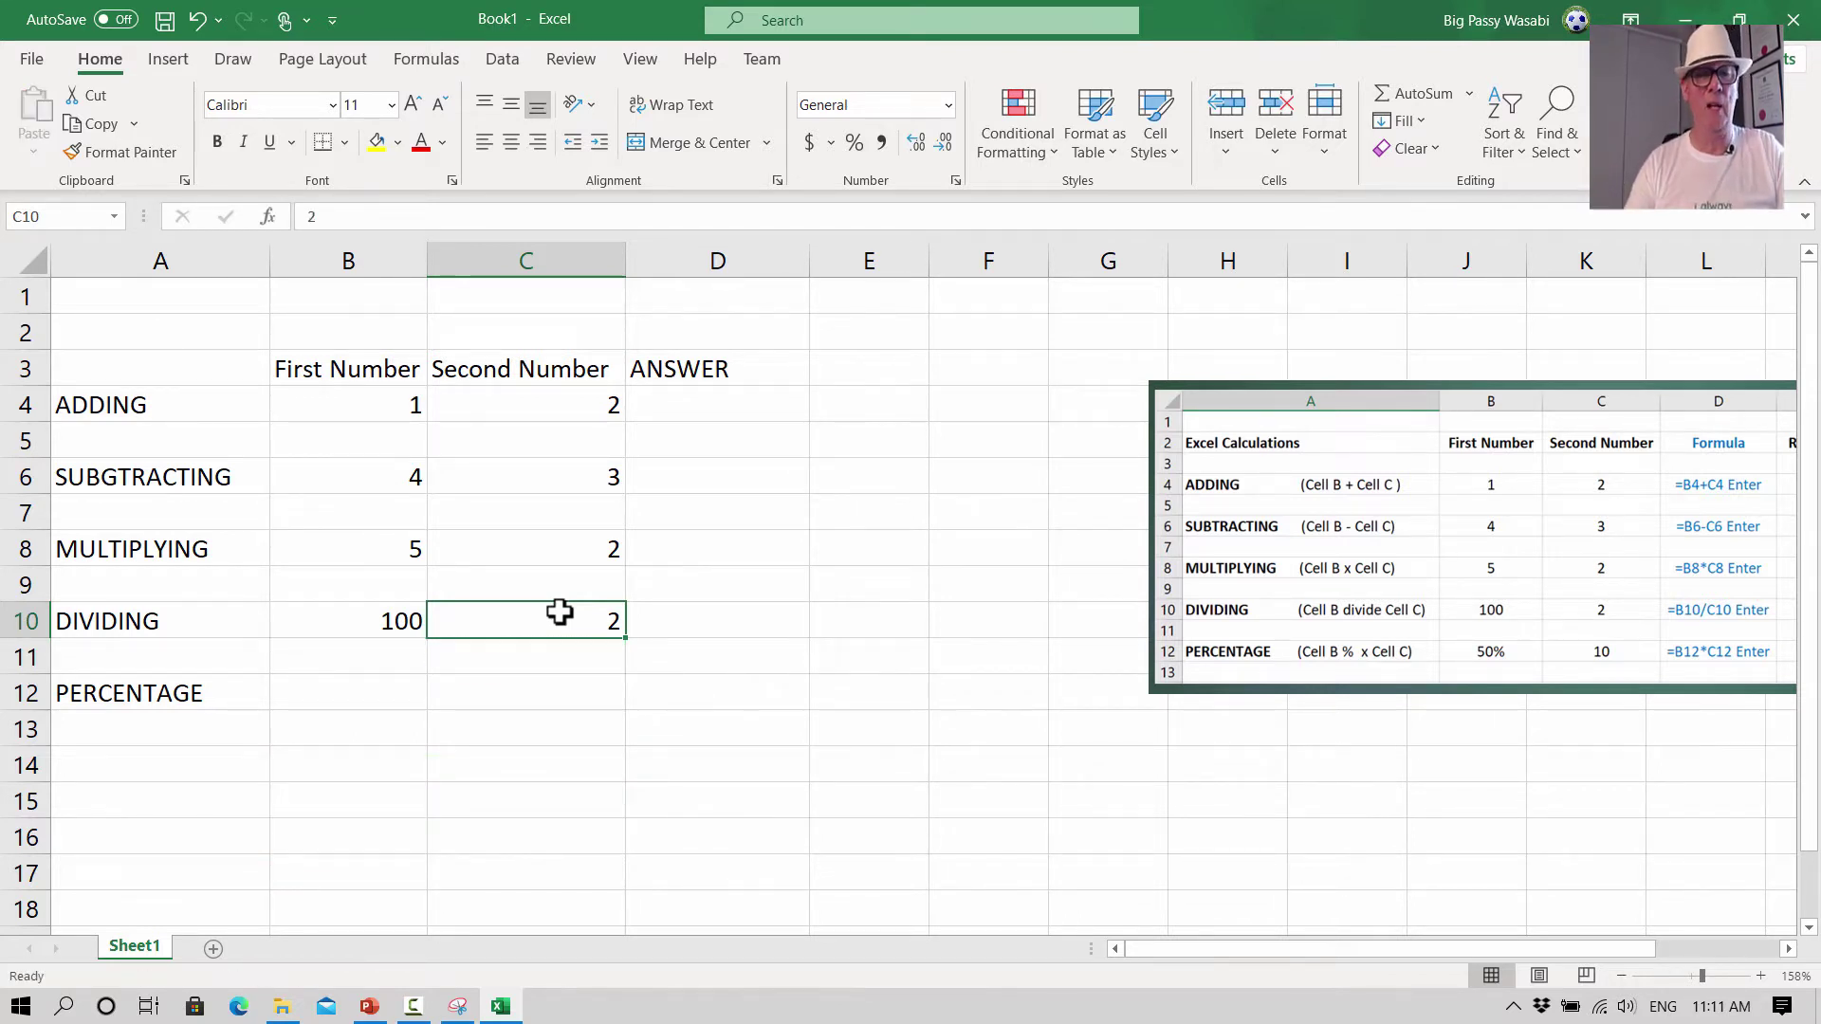
- Enter 50% in cell B12 and 10 in cell C12 for the PERCENTAGE row
click(389, 693)
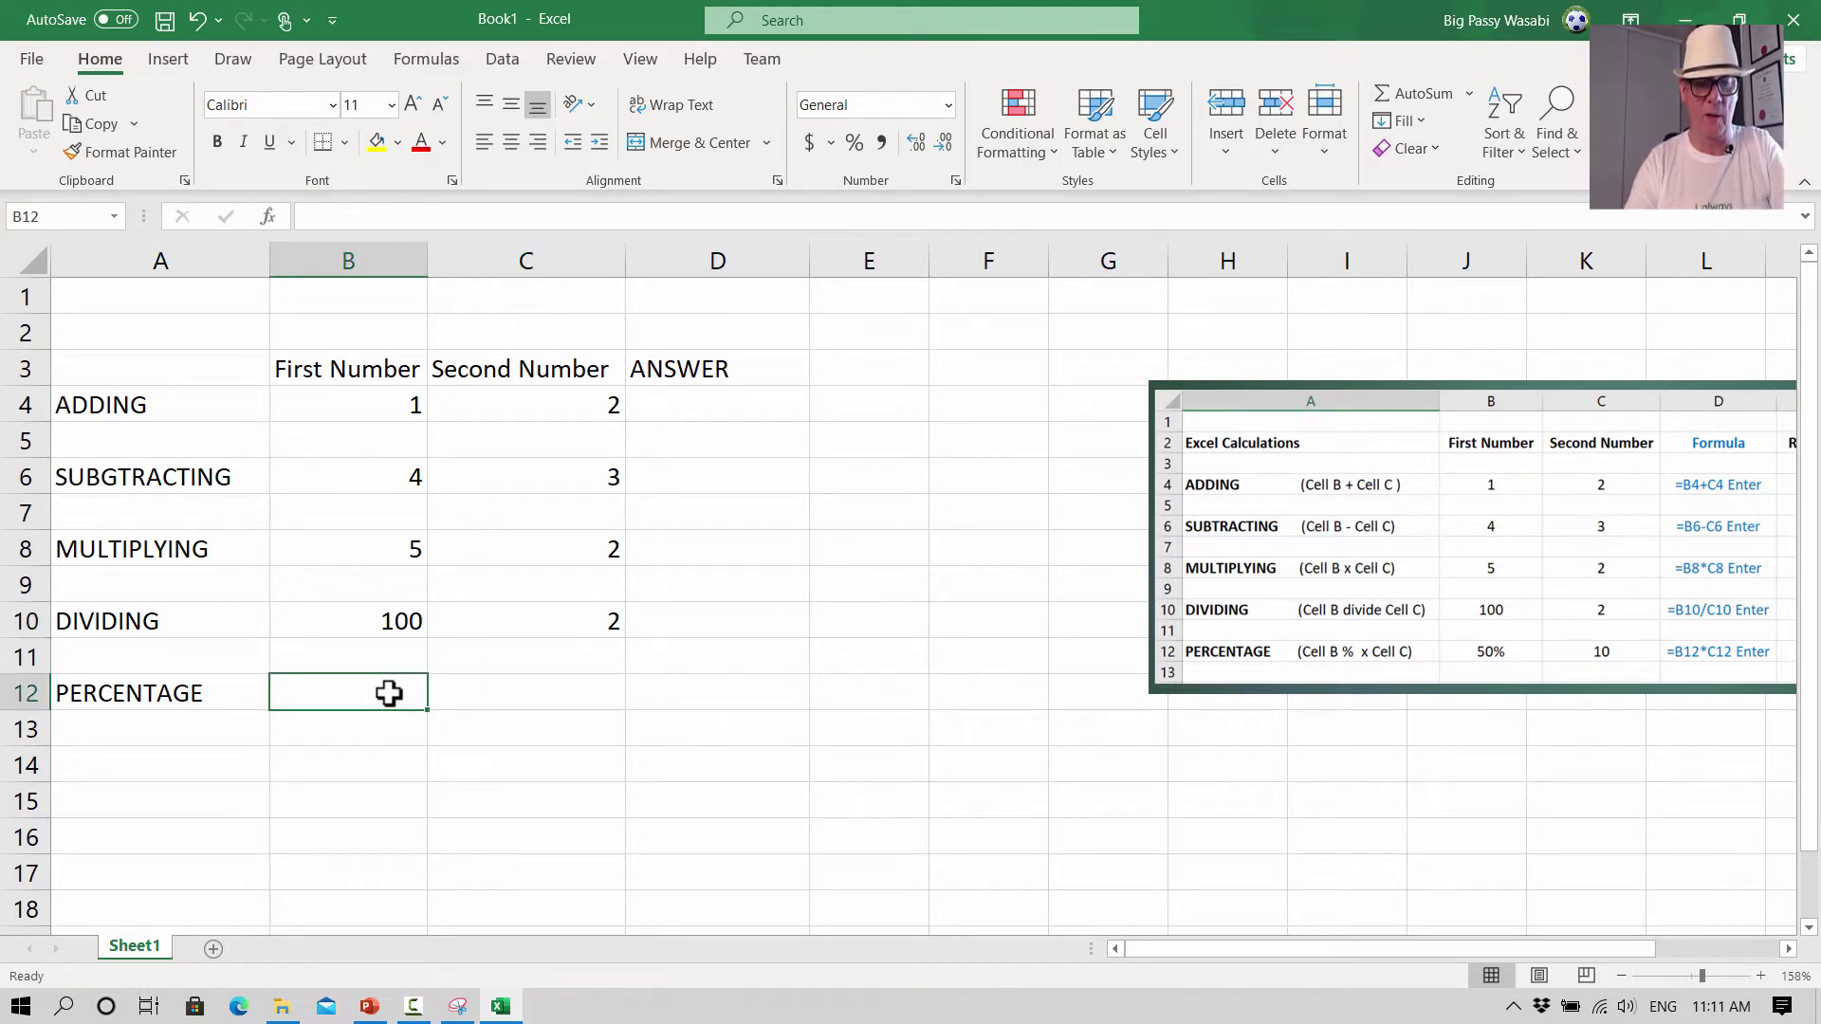
text(50)
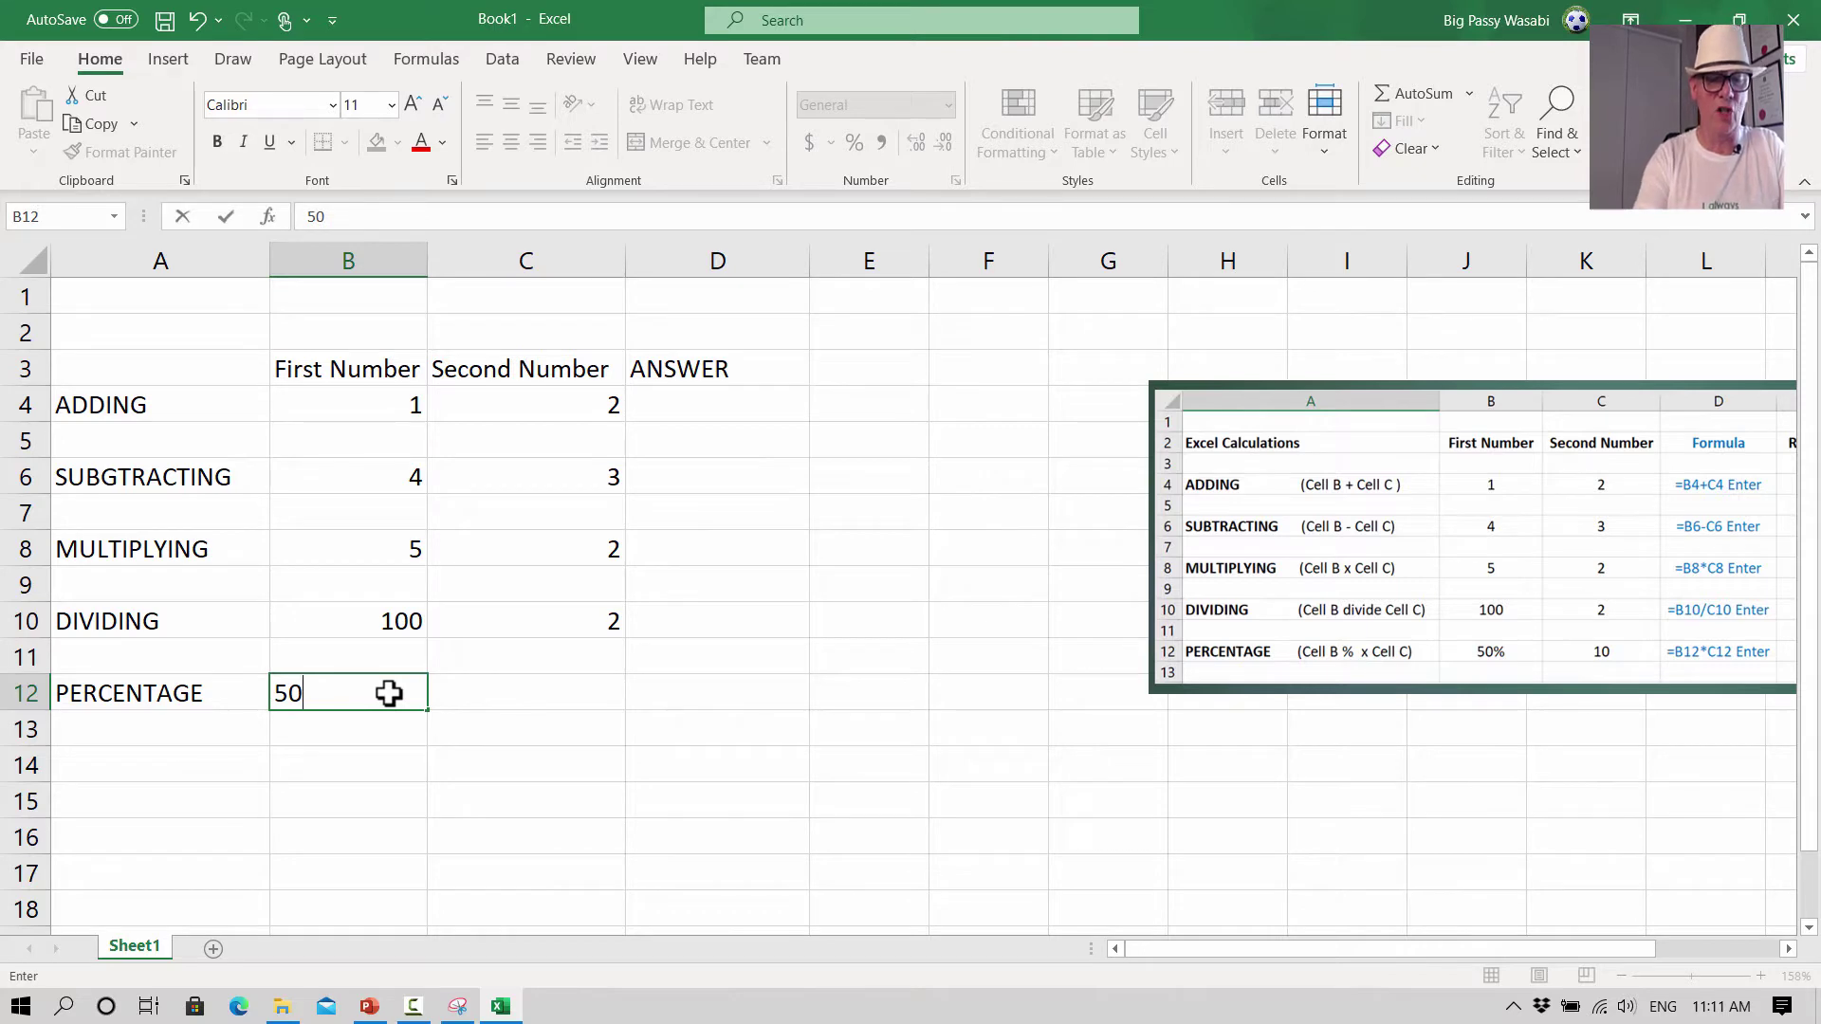
text(%)
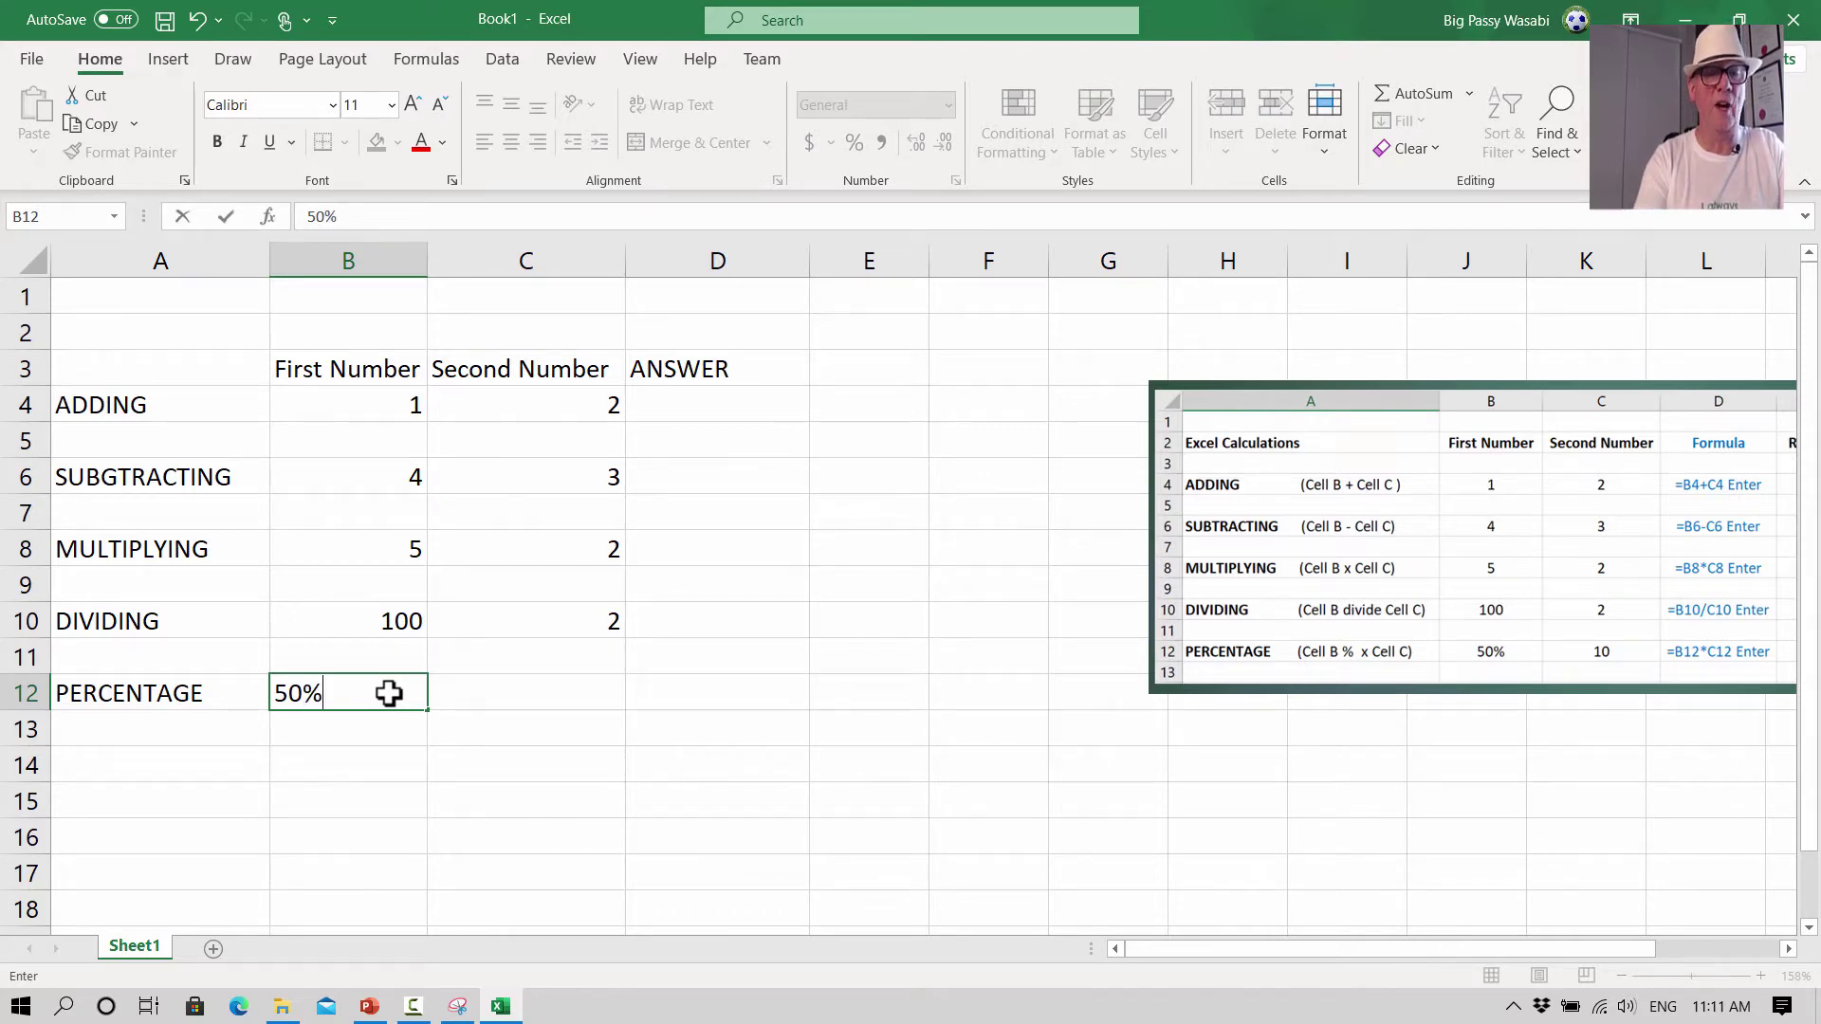
key(Return)
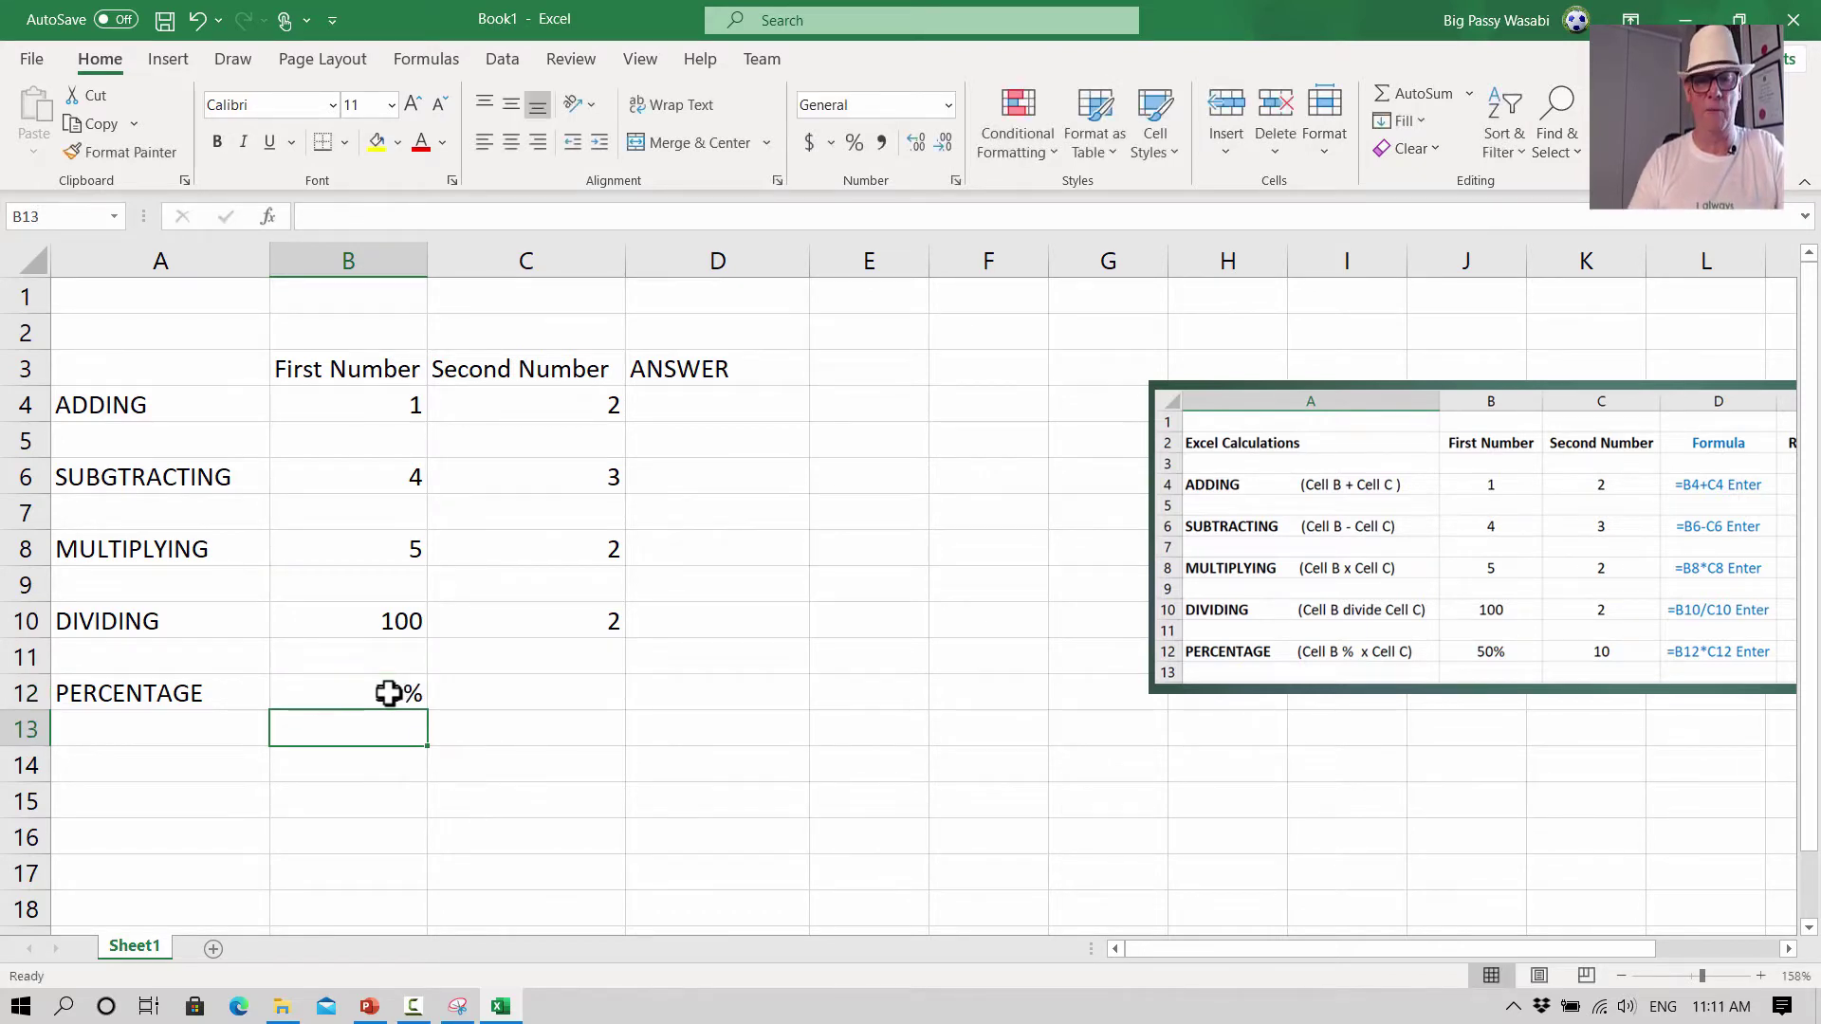
click(389, 693)
key(Right)
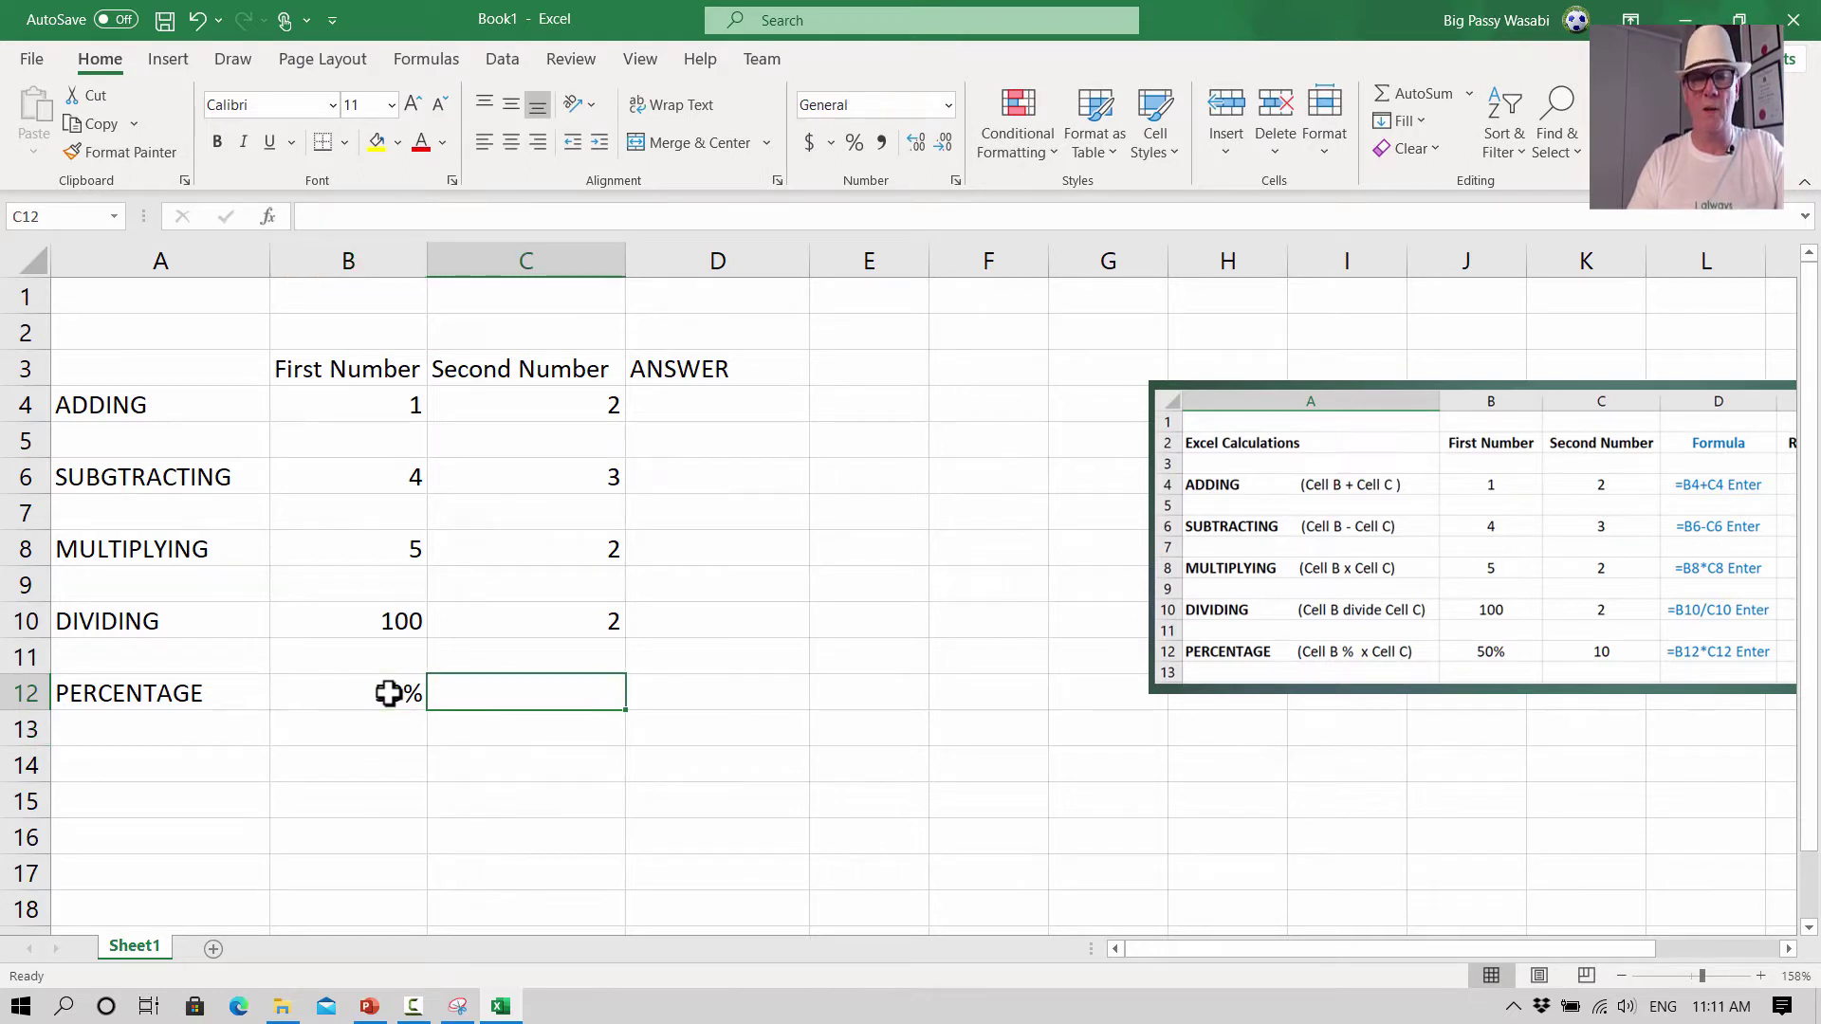
text(10)
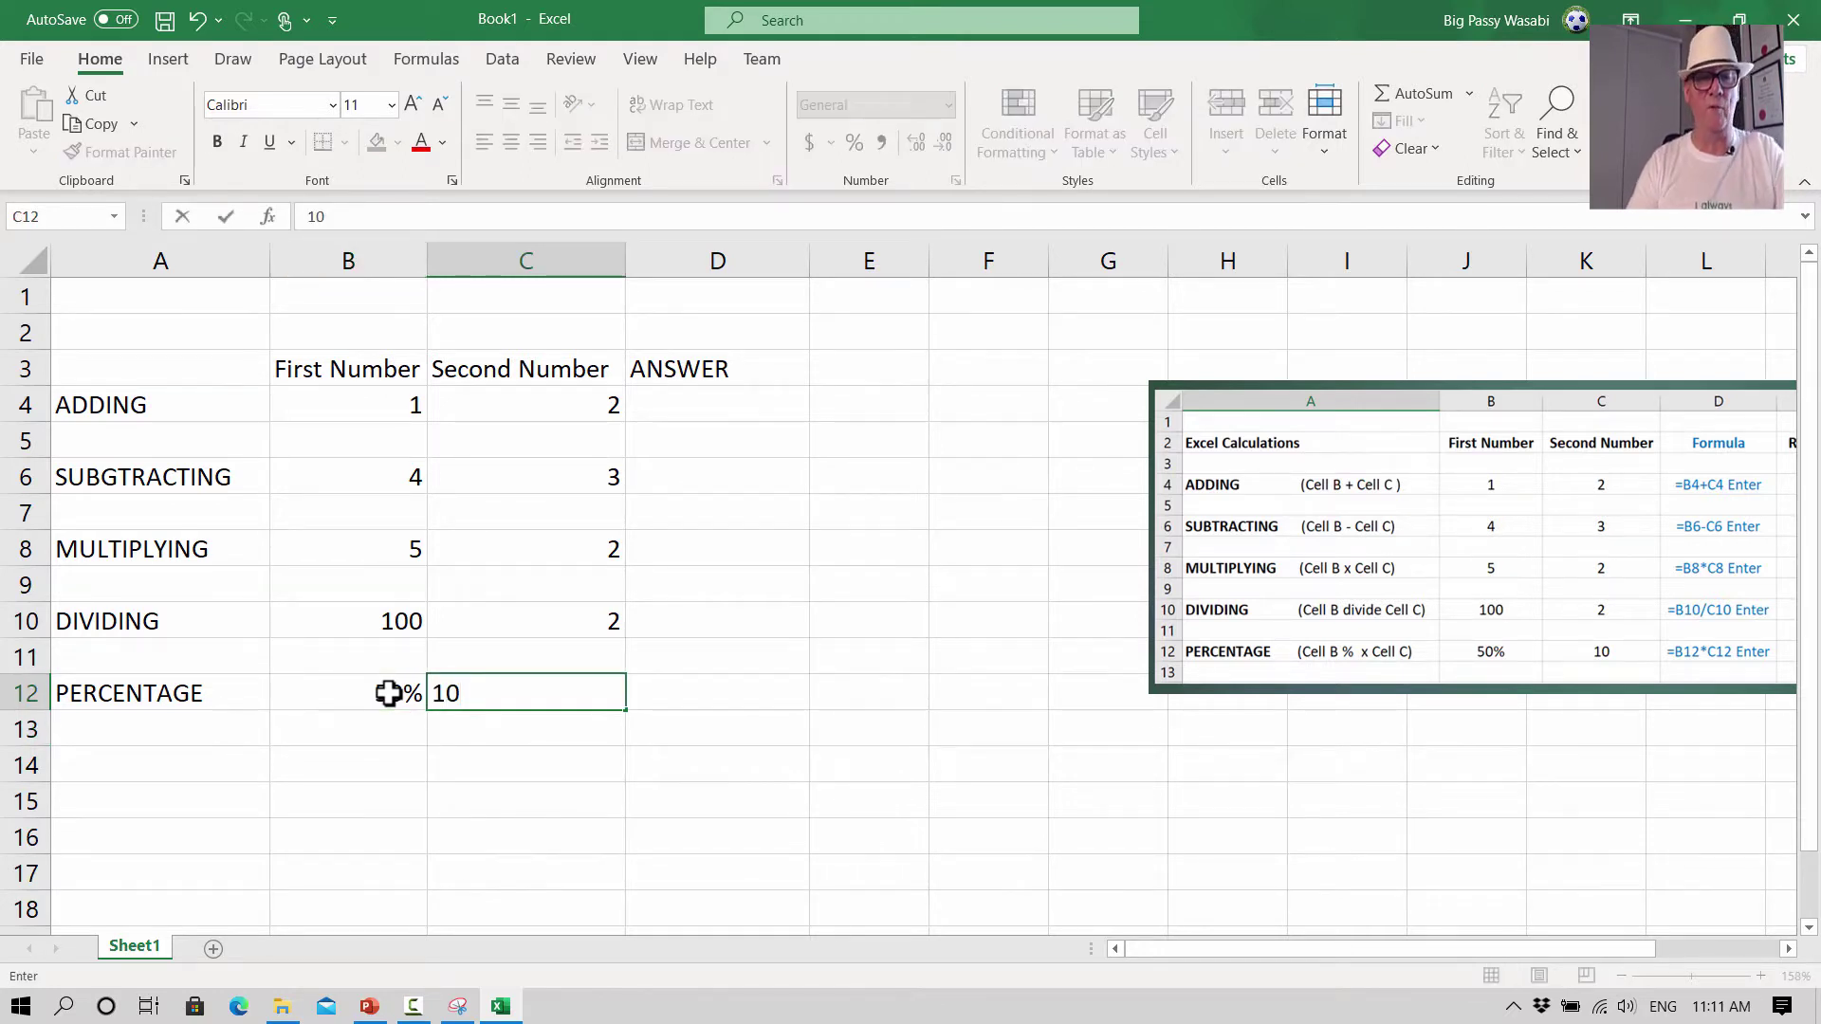
key(Tab)
key(Page_Down)
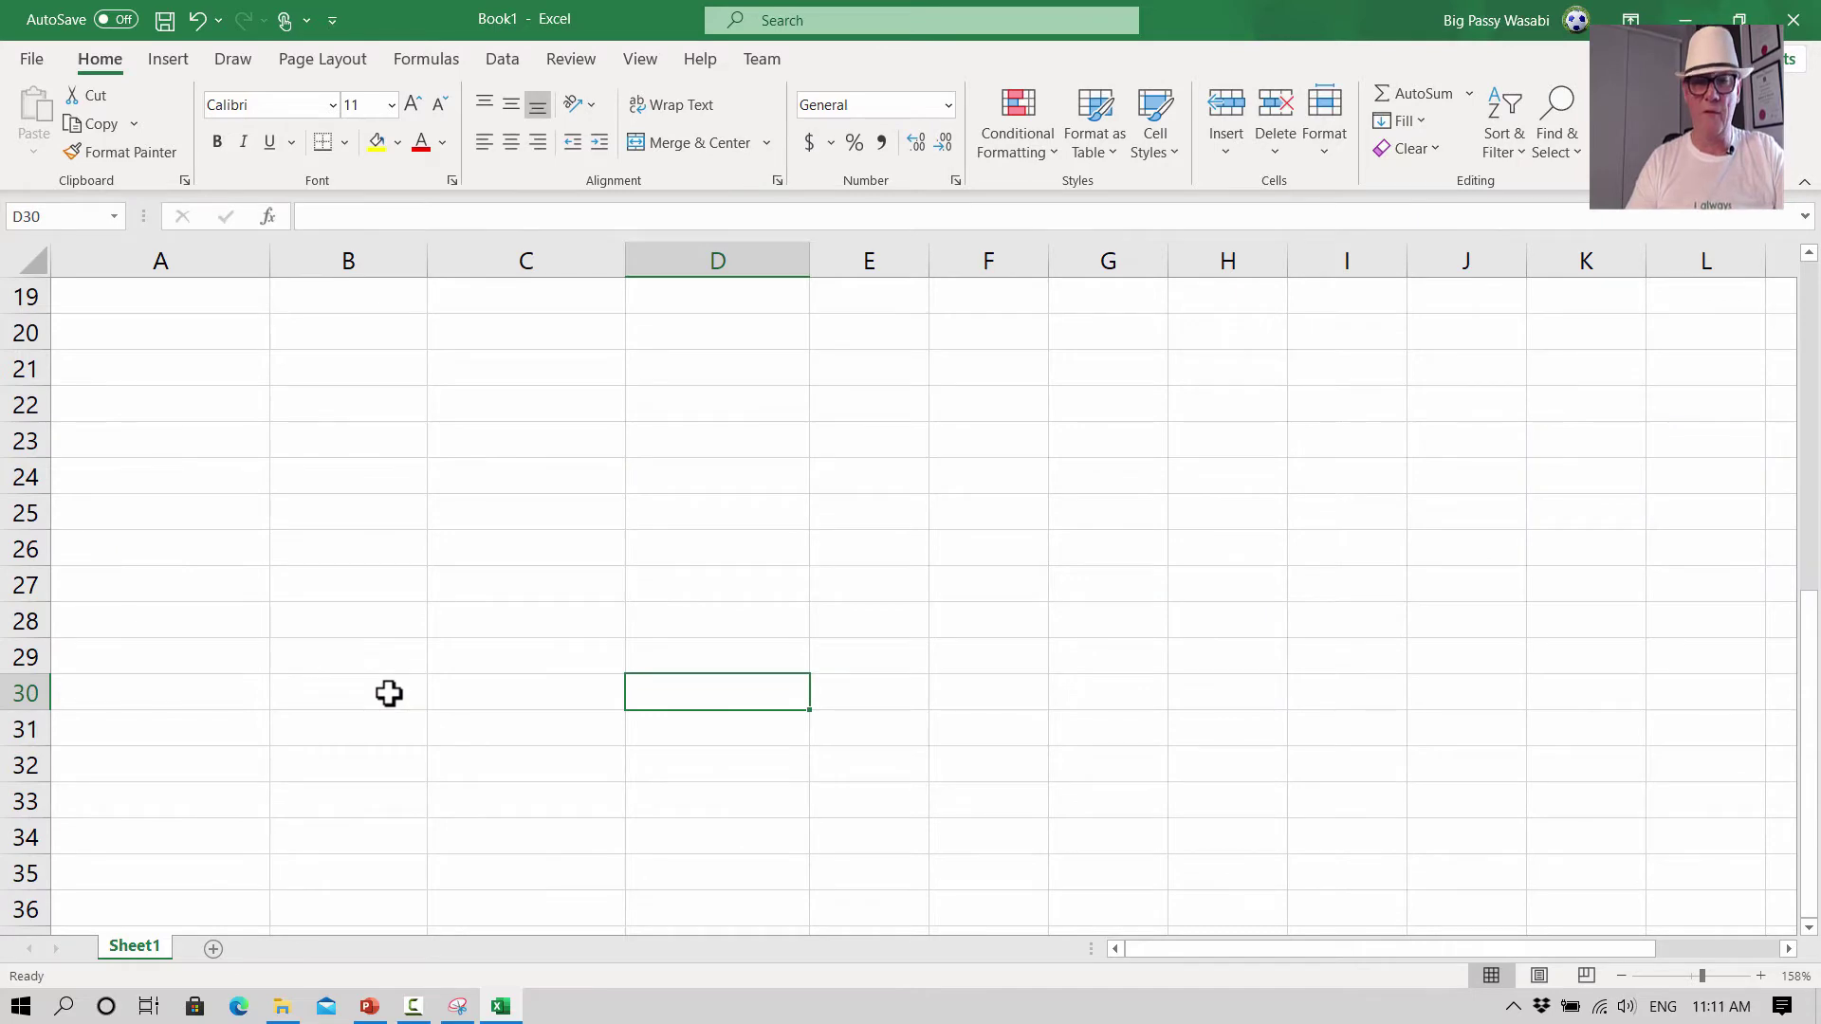
key(shift+Page_Up)
key(Up)
key(Up)
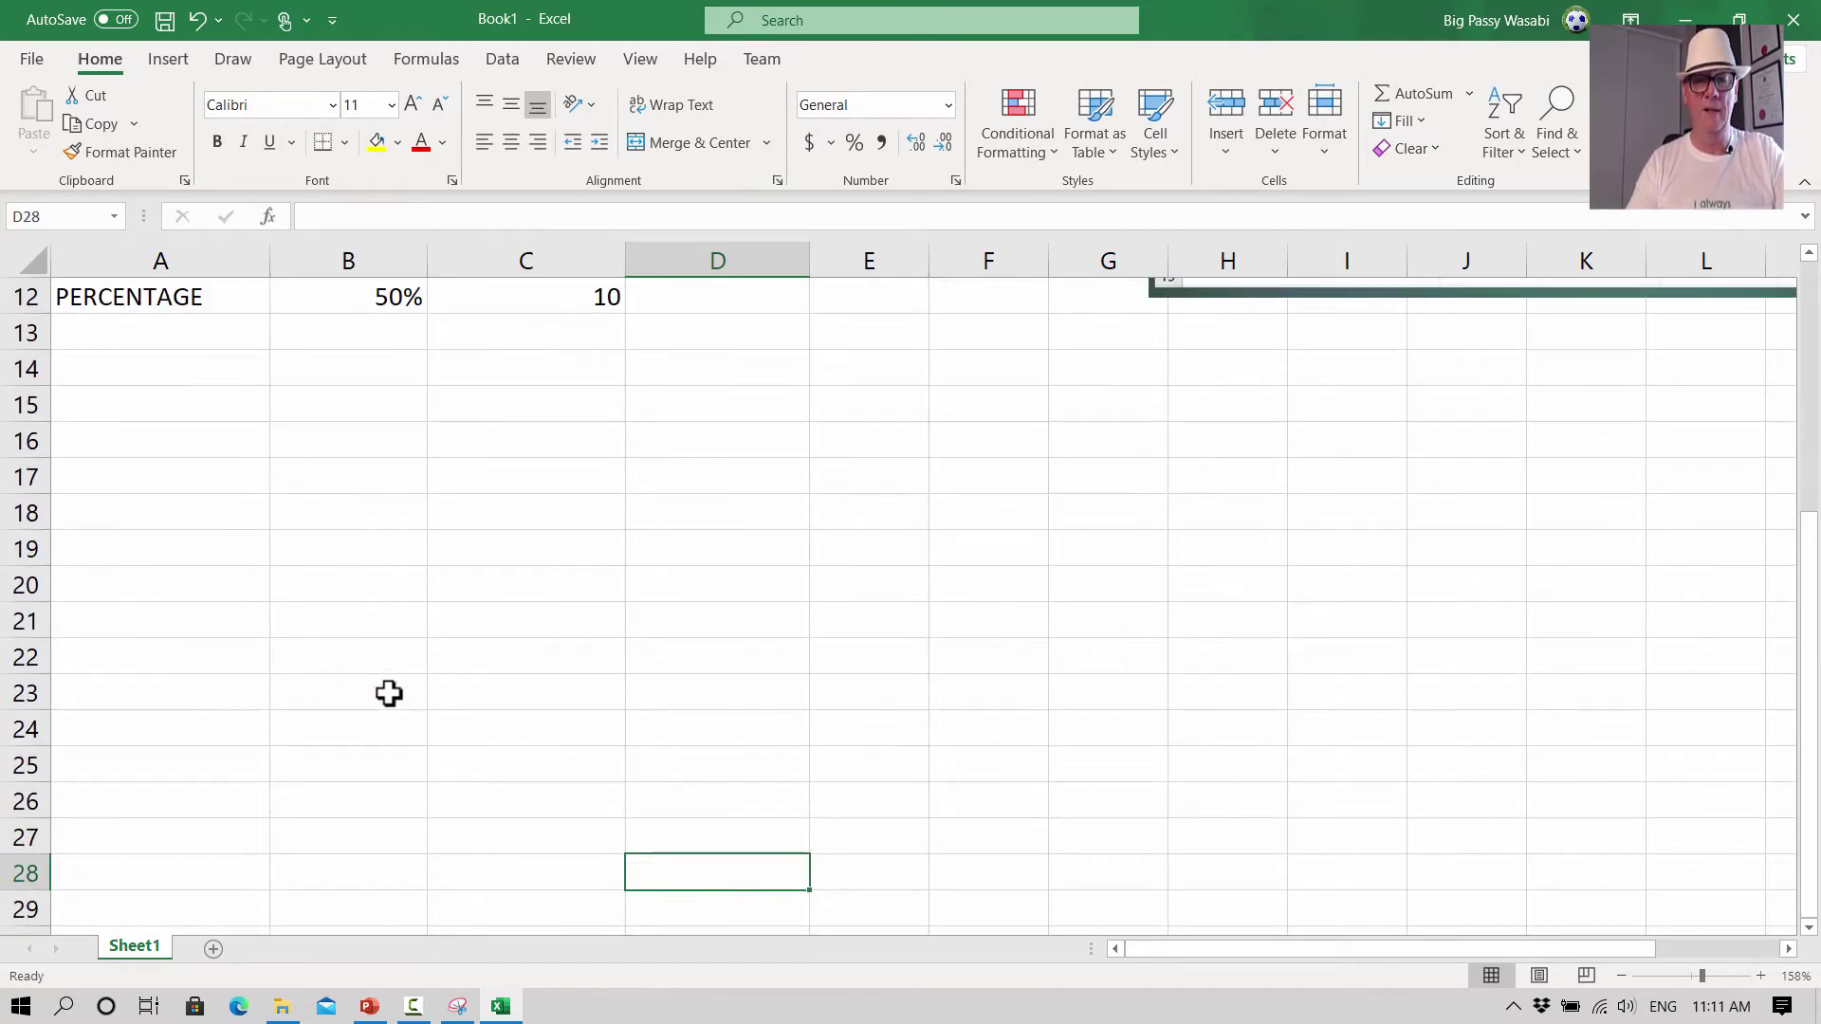
key(Page_Down)
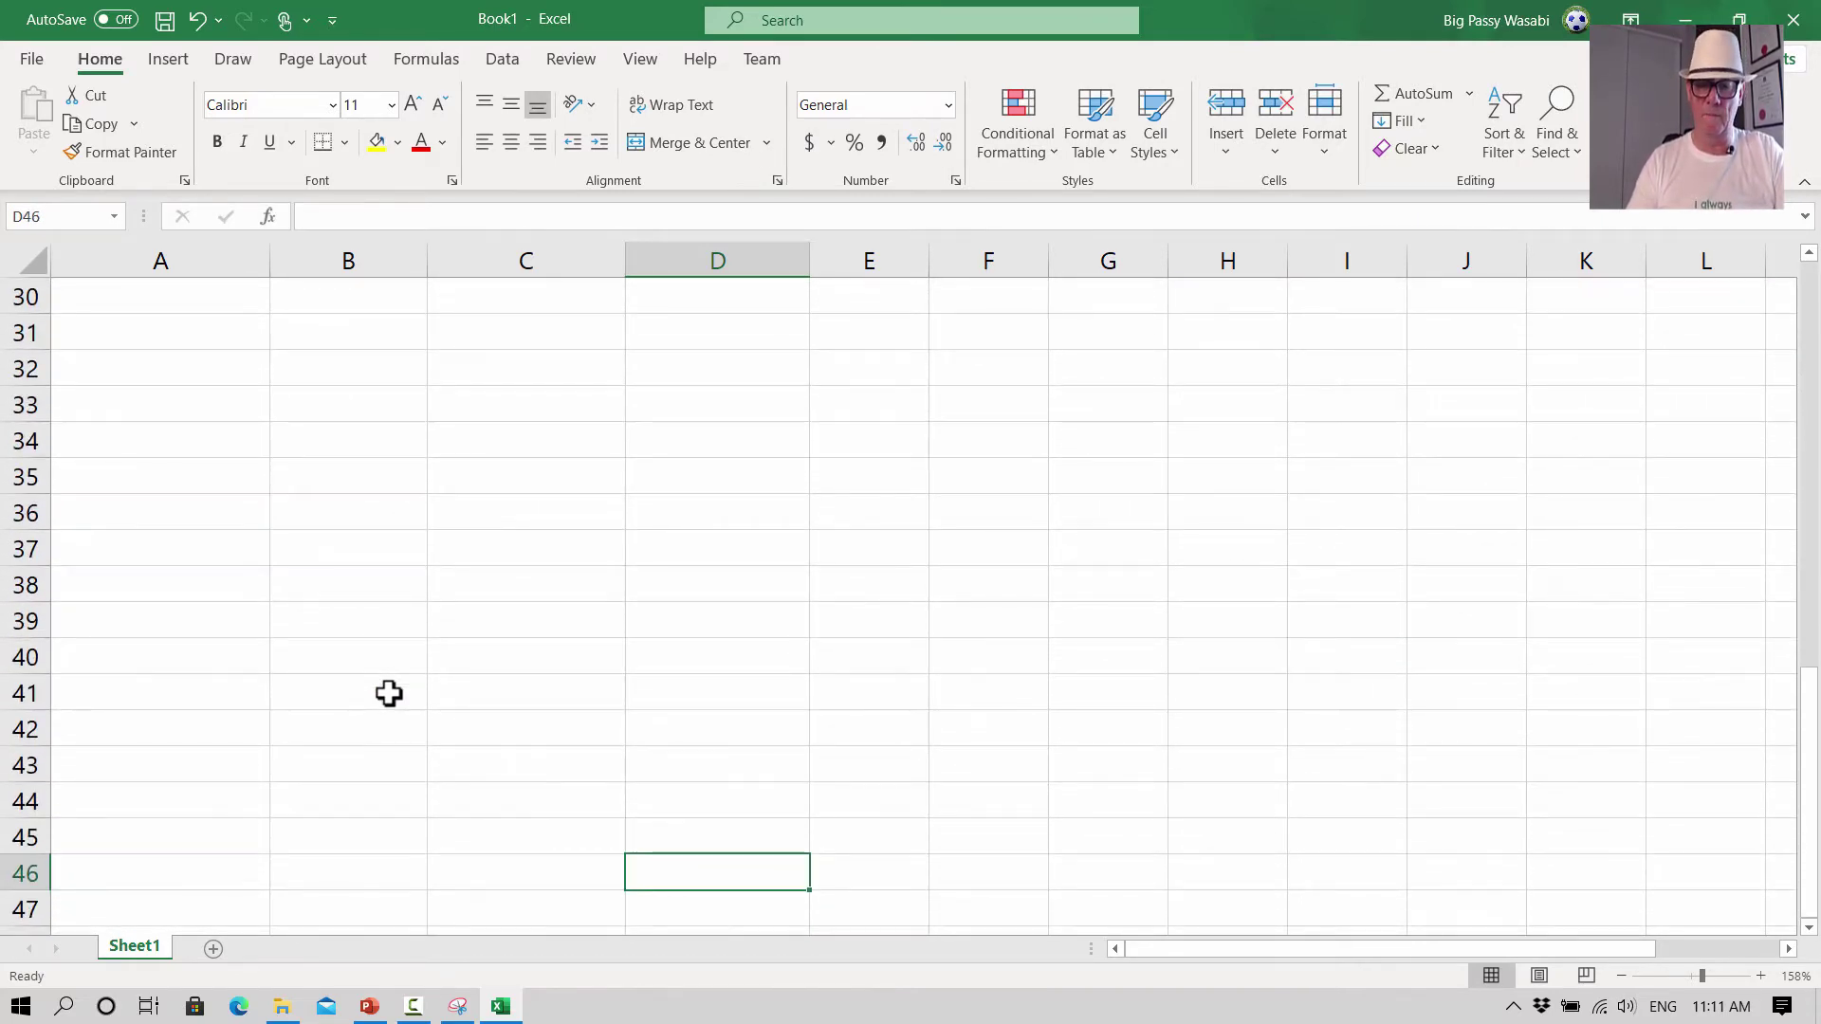
key(Page_Up)
key(Page_Up)
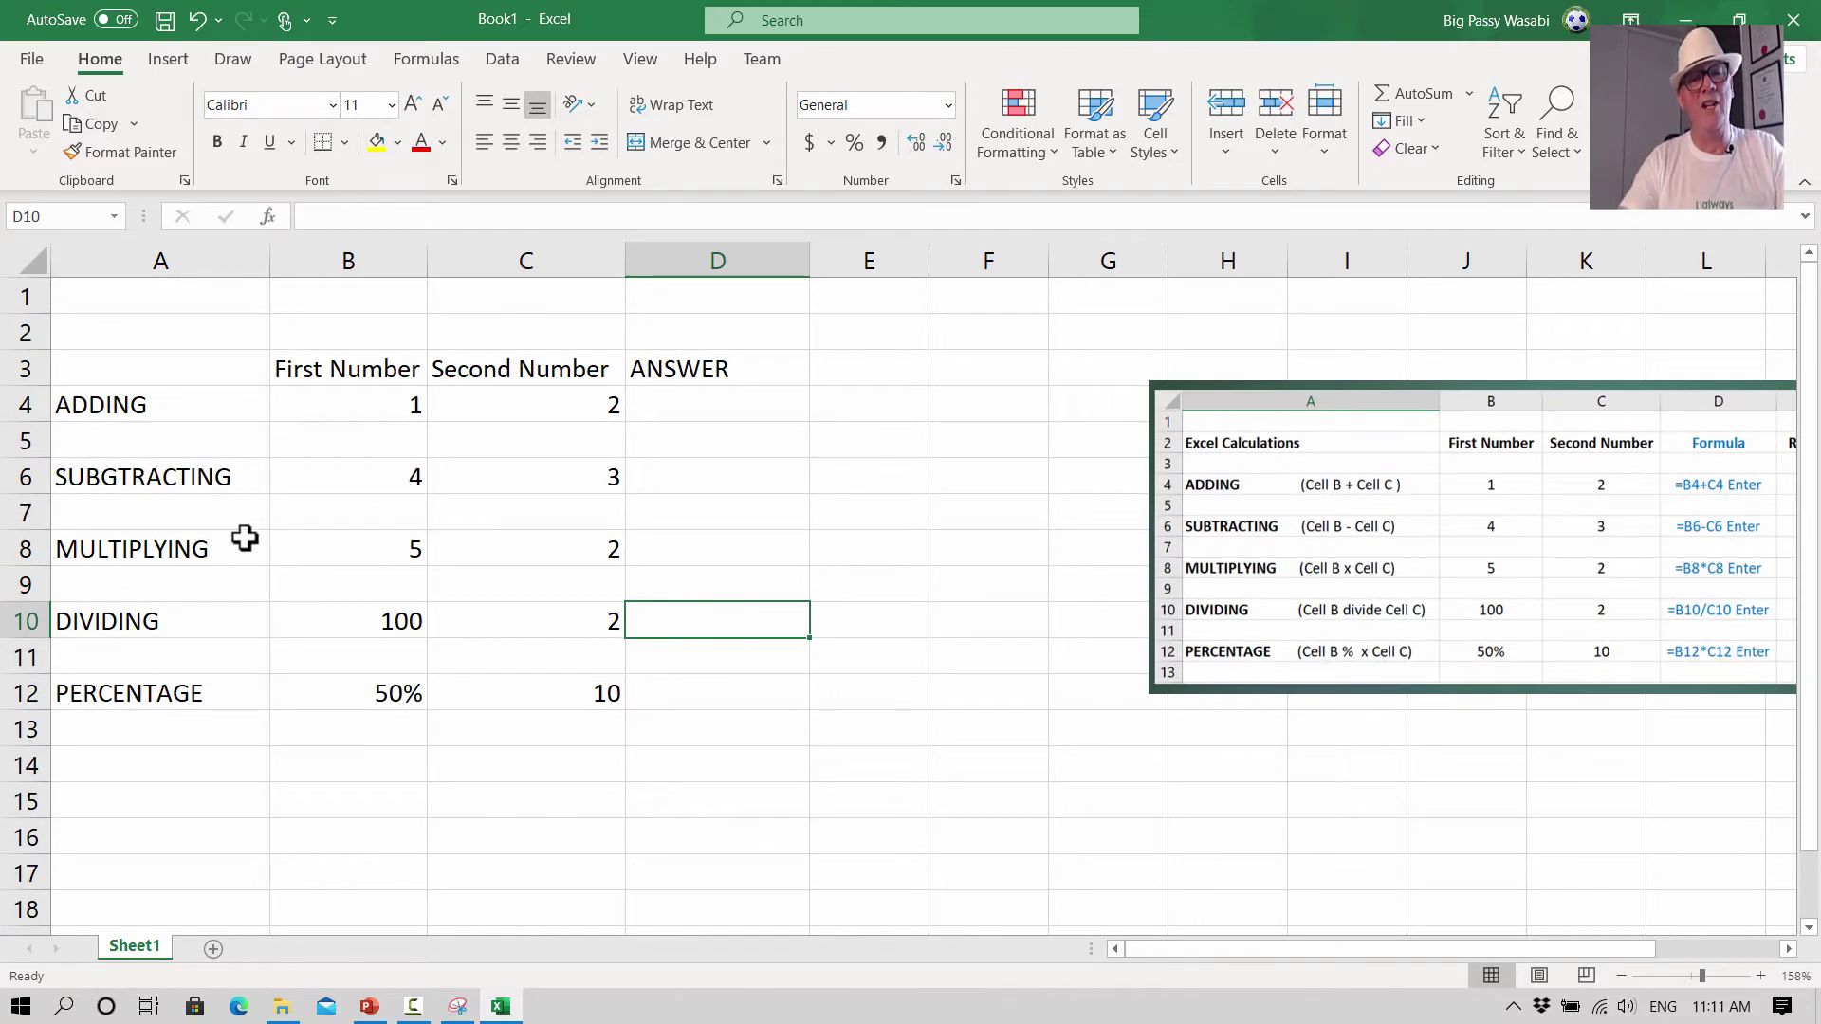
click(439, 431)
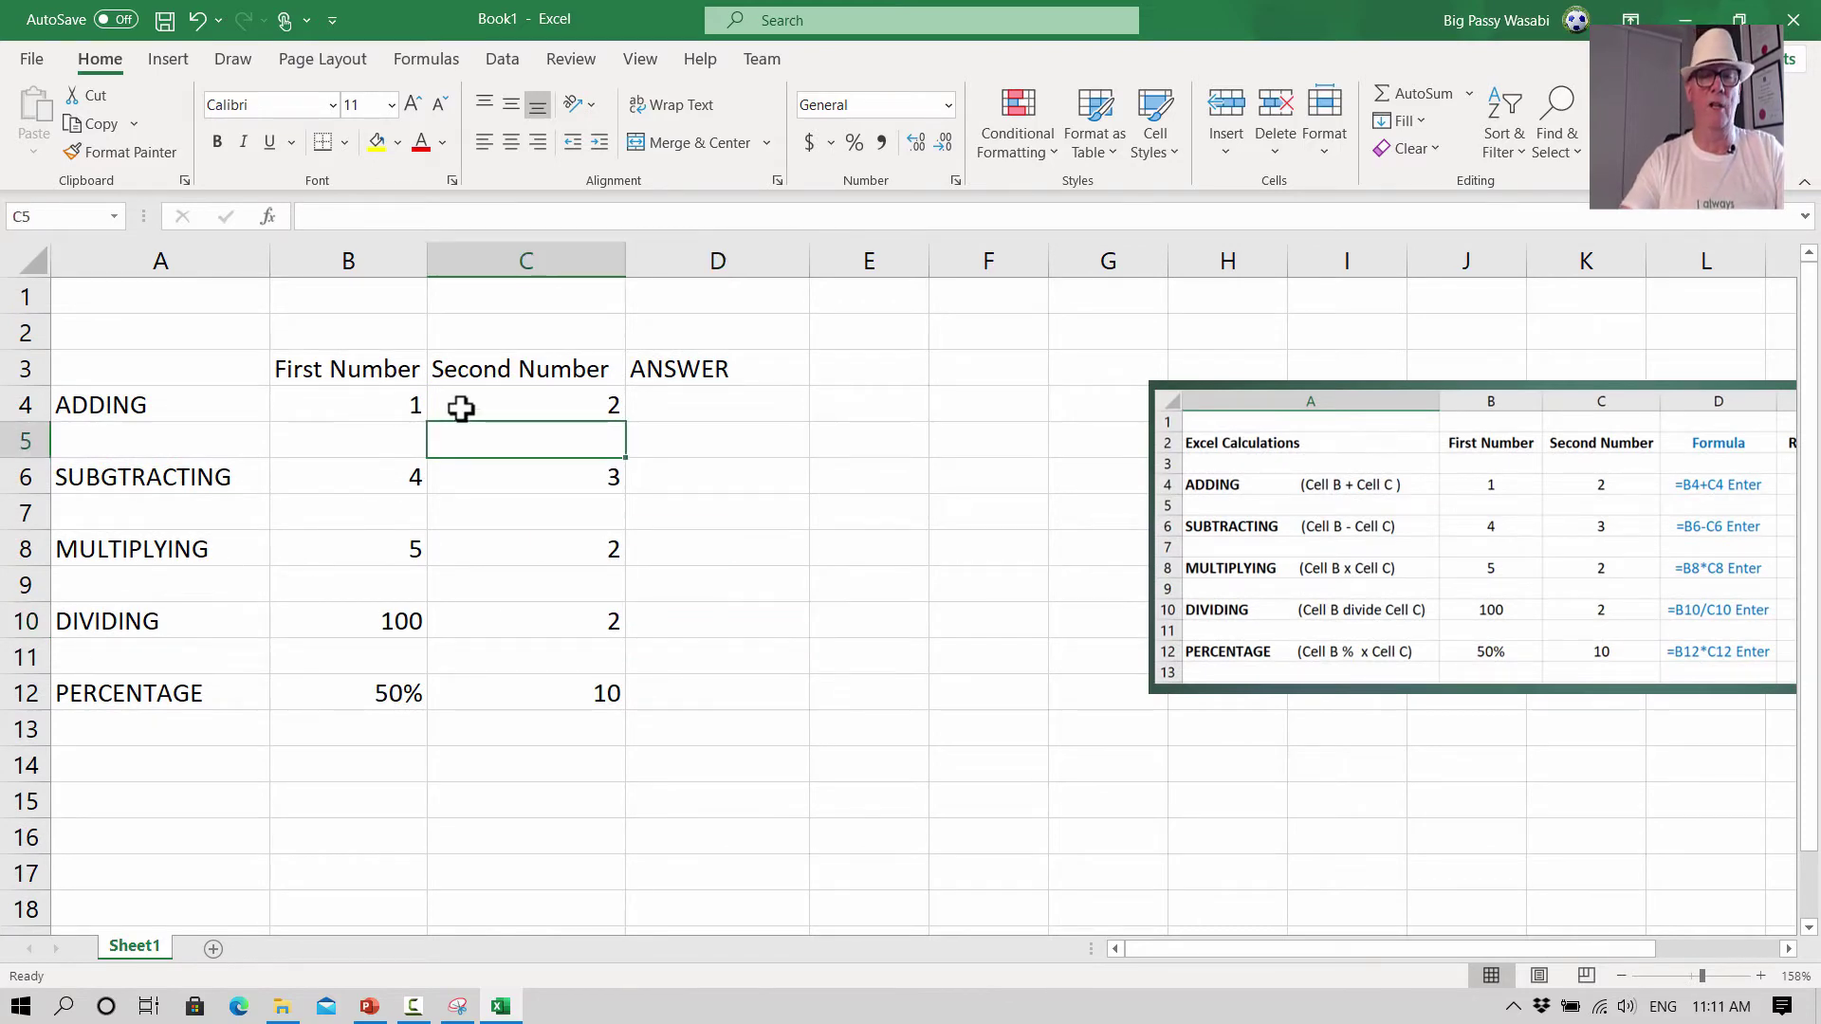
click(707, 400)
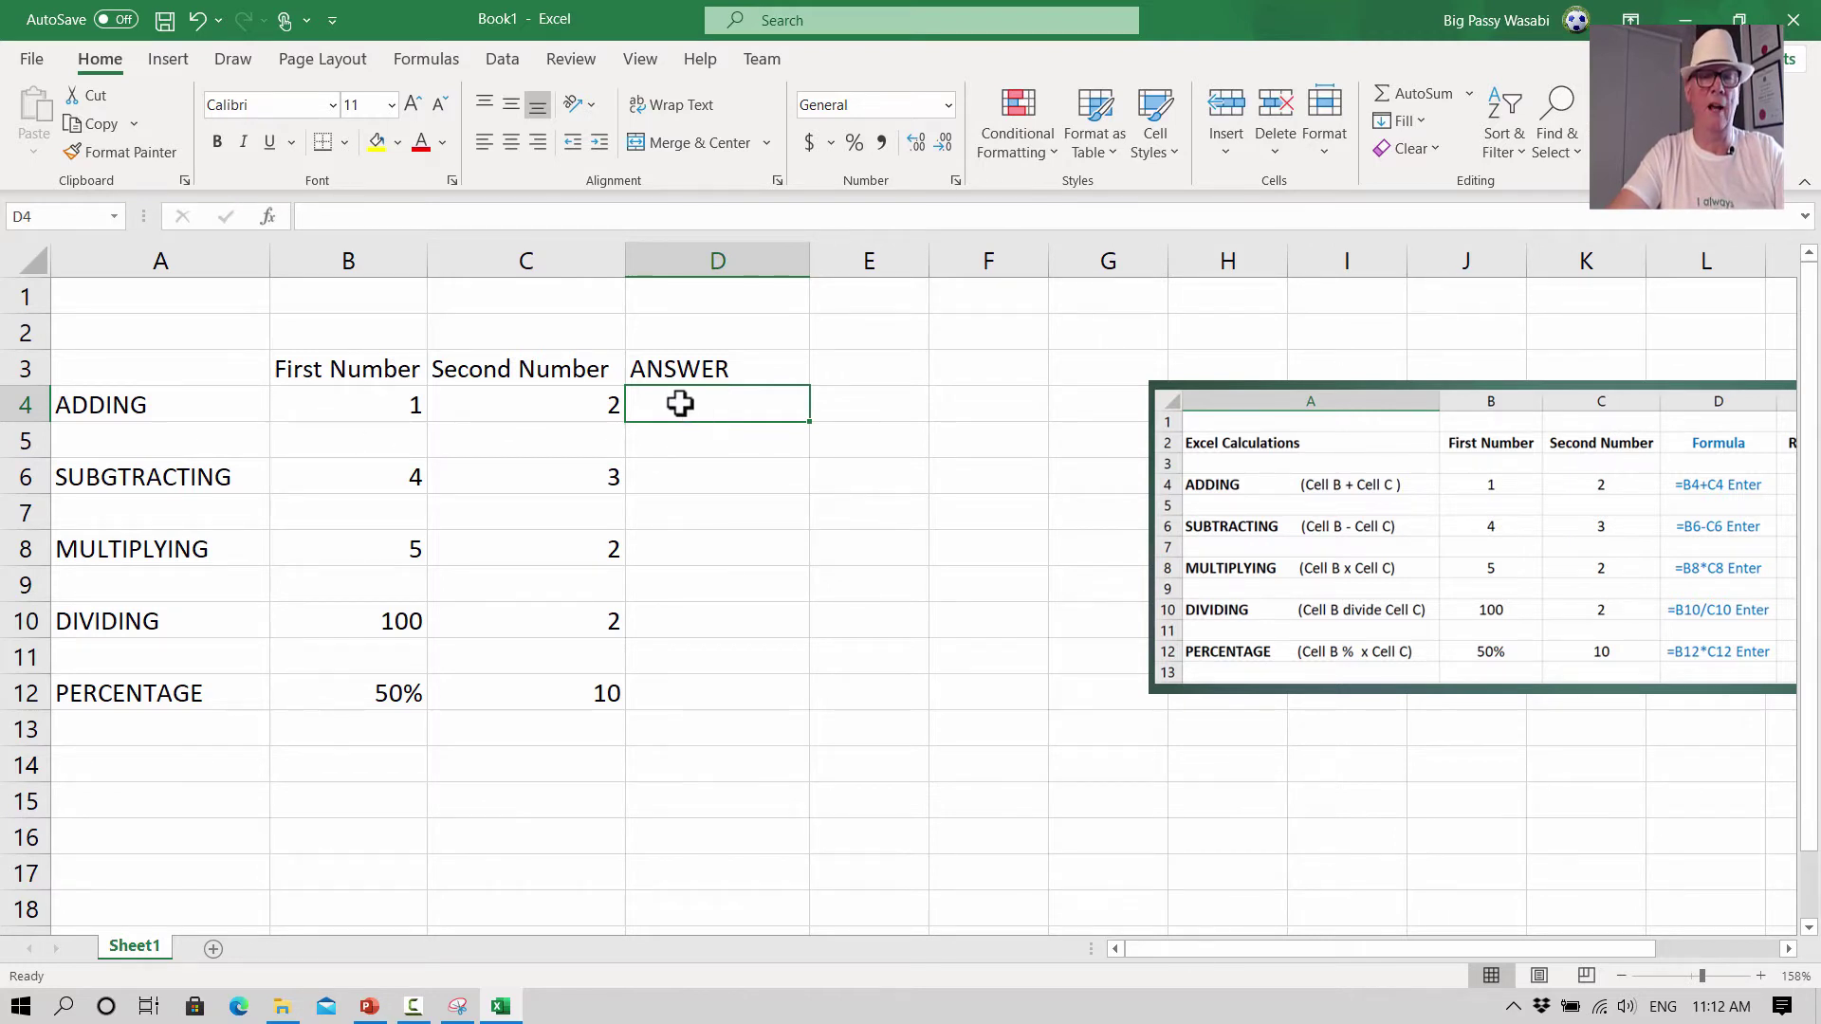
click(400, 400)
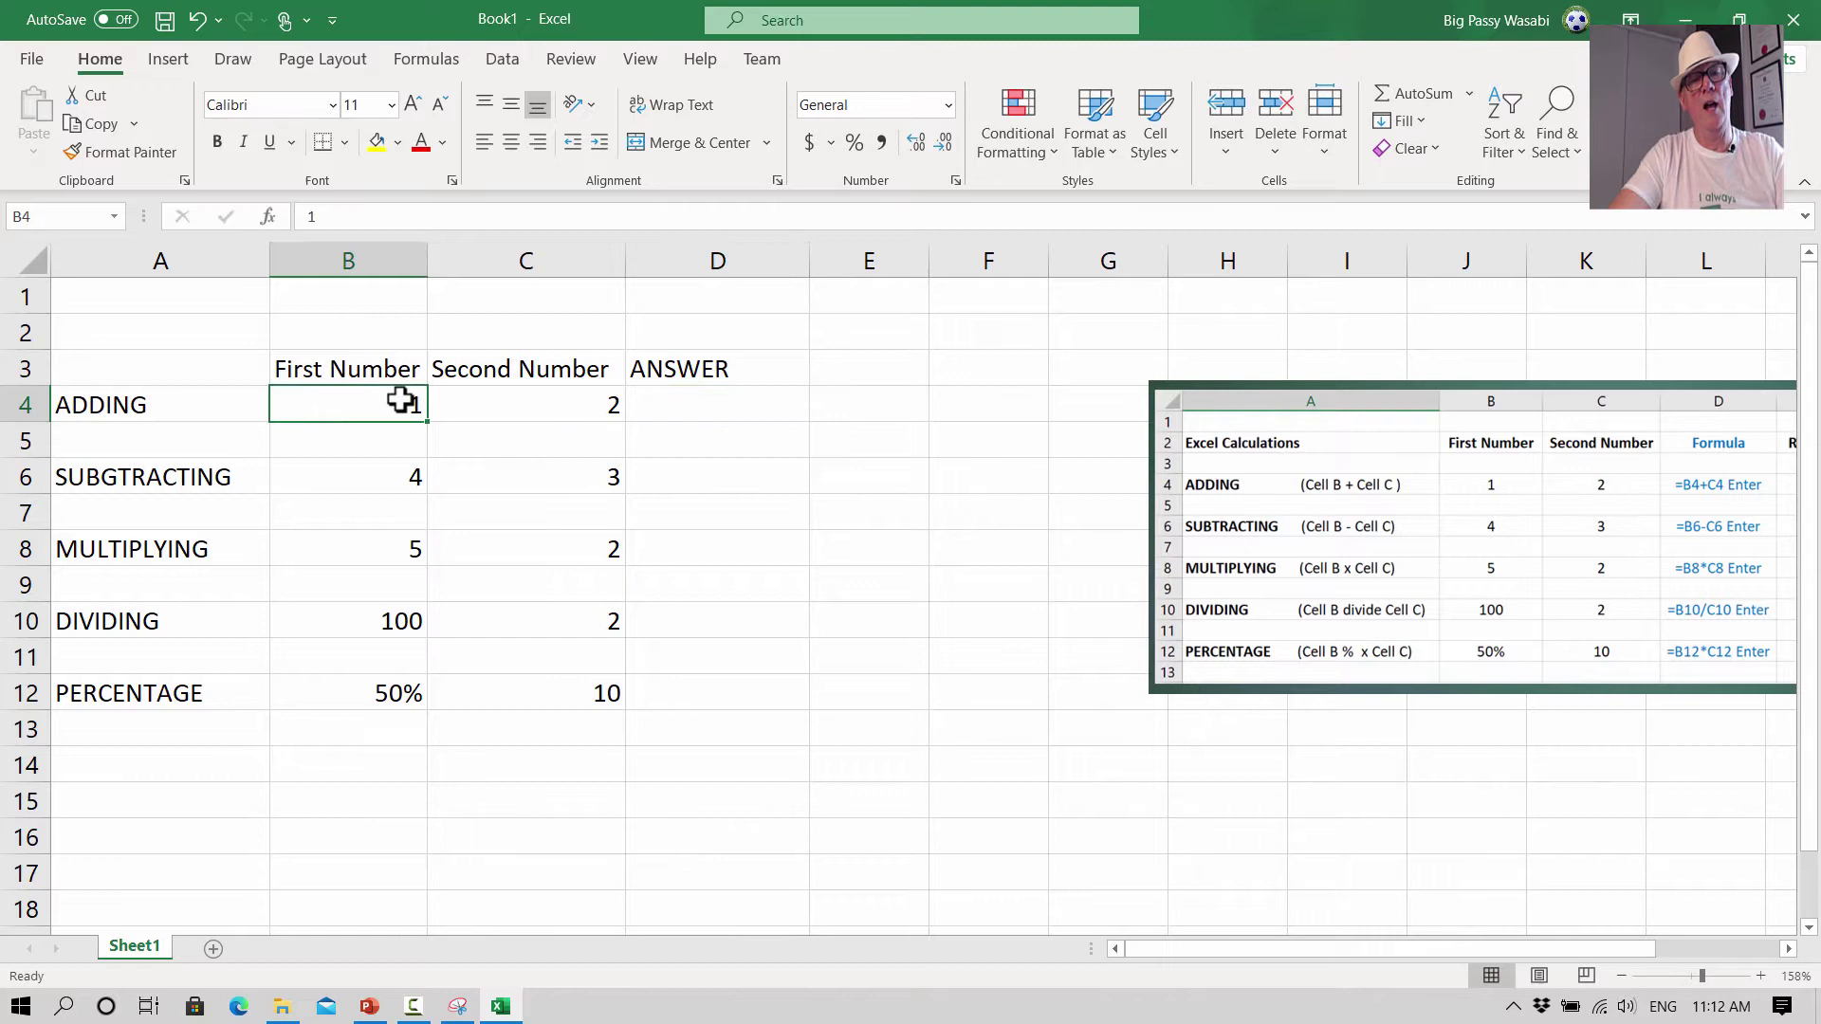
click(555, 391)
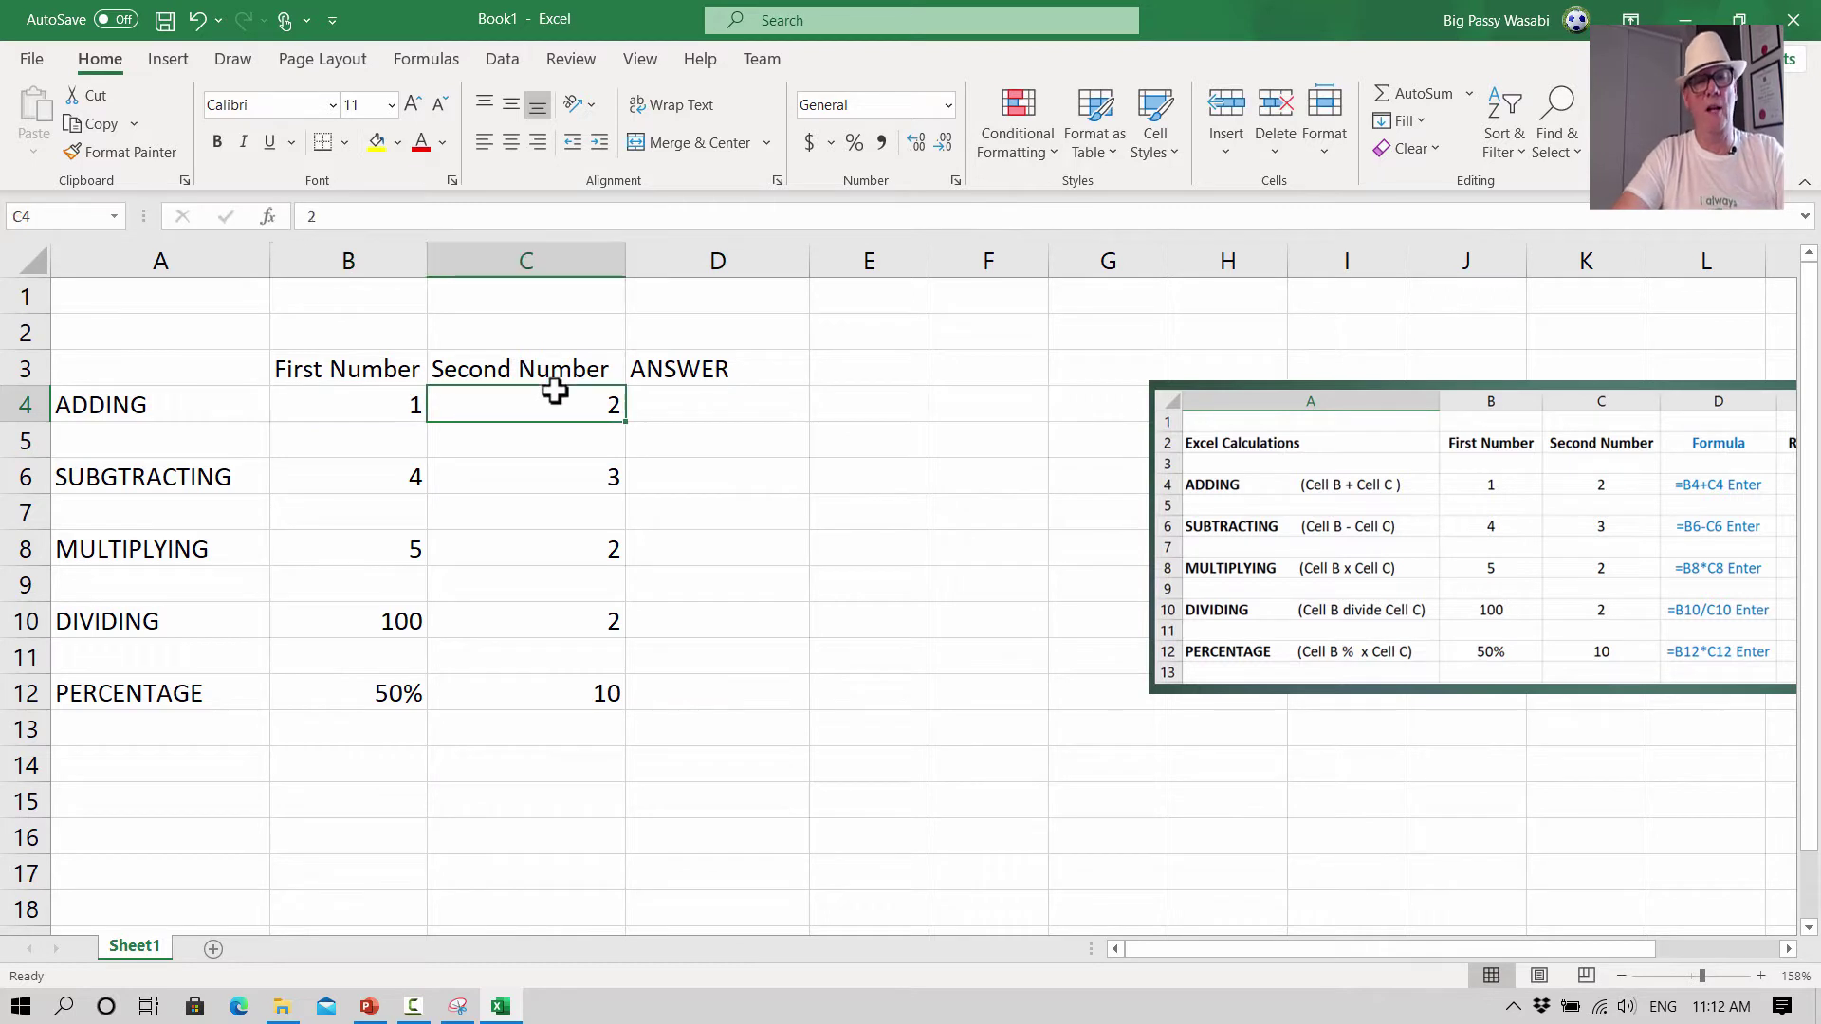
- Centre the First Number values horizontally in cells B4:B12
click(349, 407)
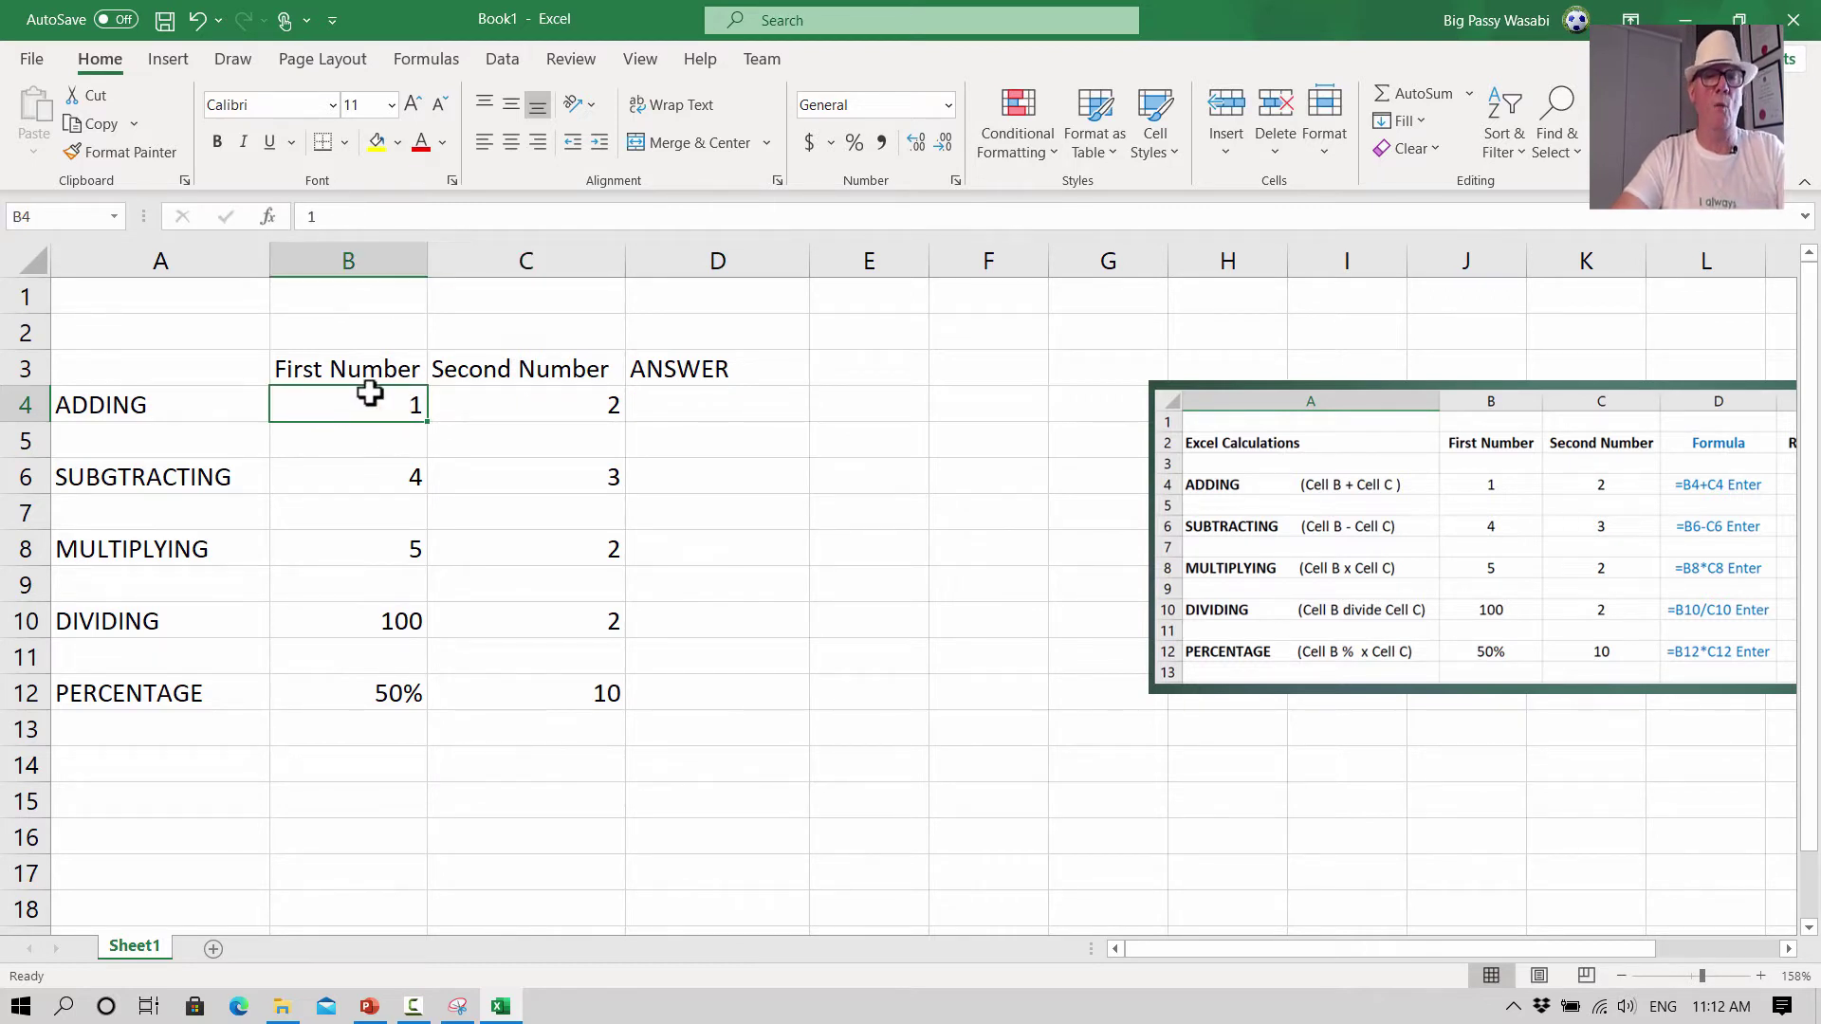
drag(370, 394, 366, 683)
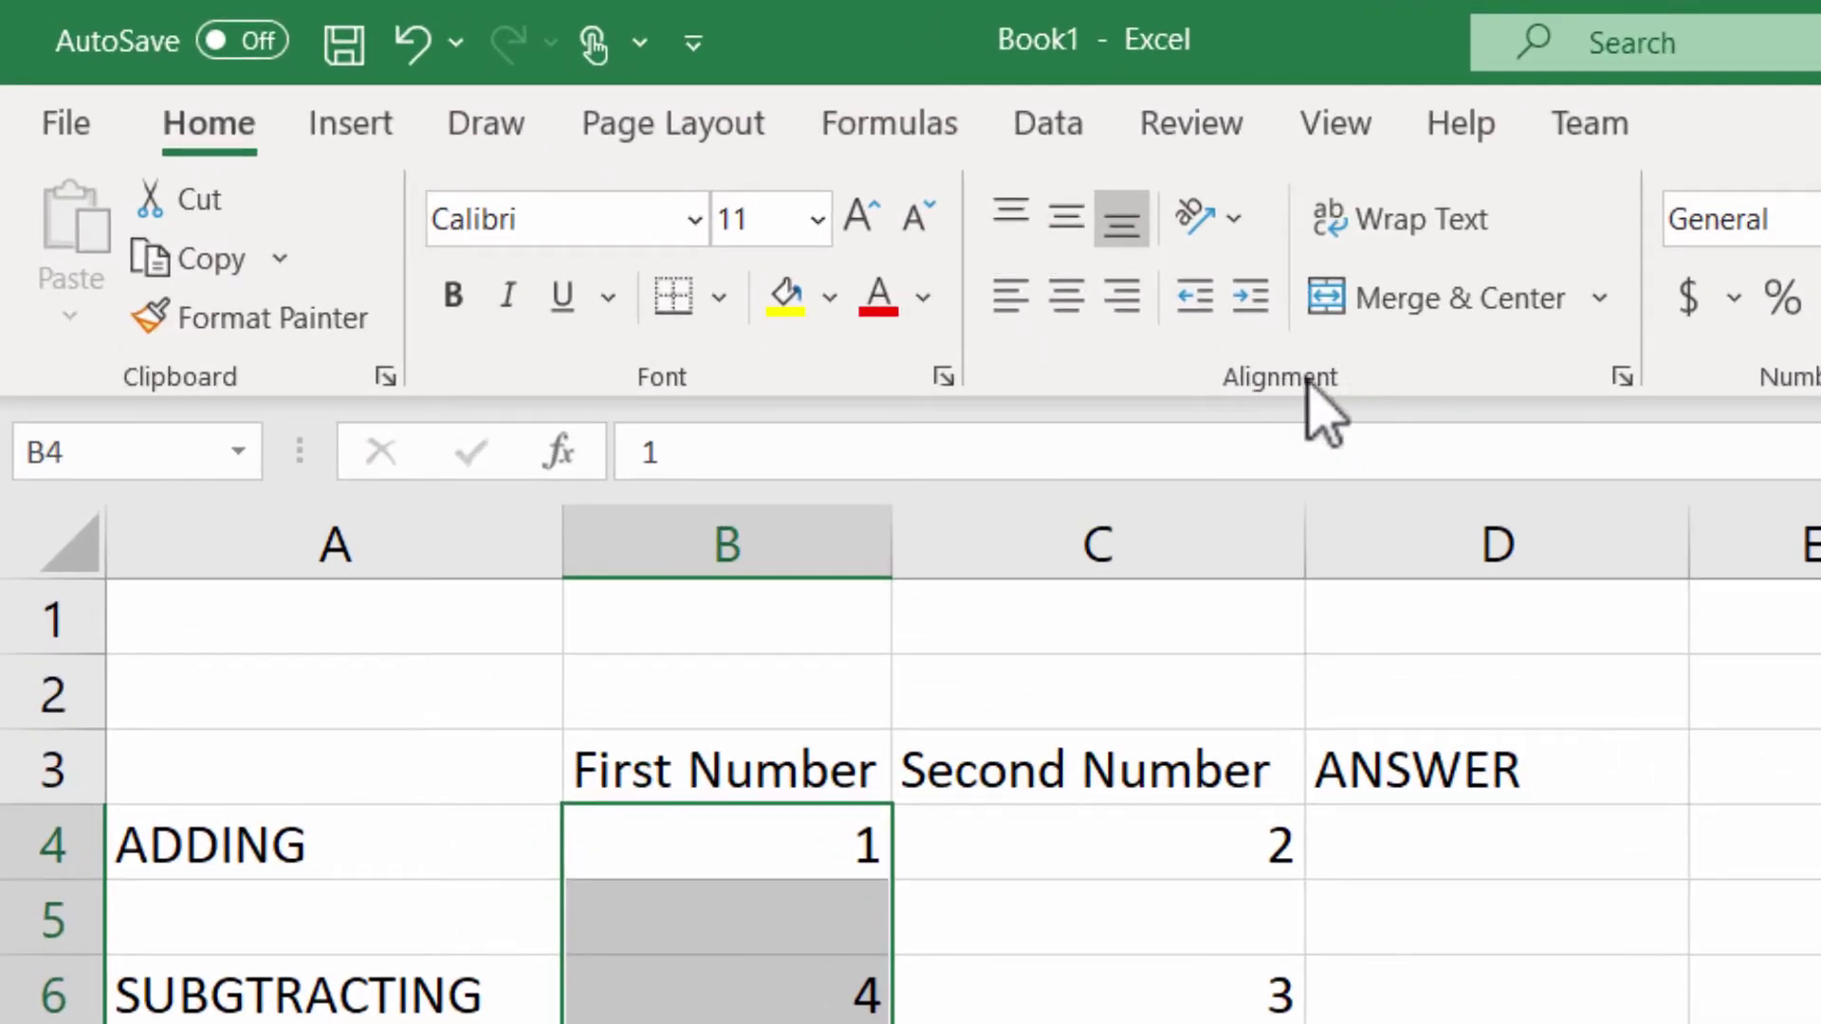
click(1062, 292)
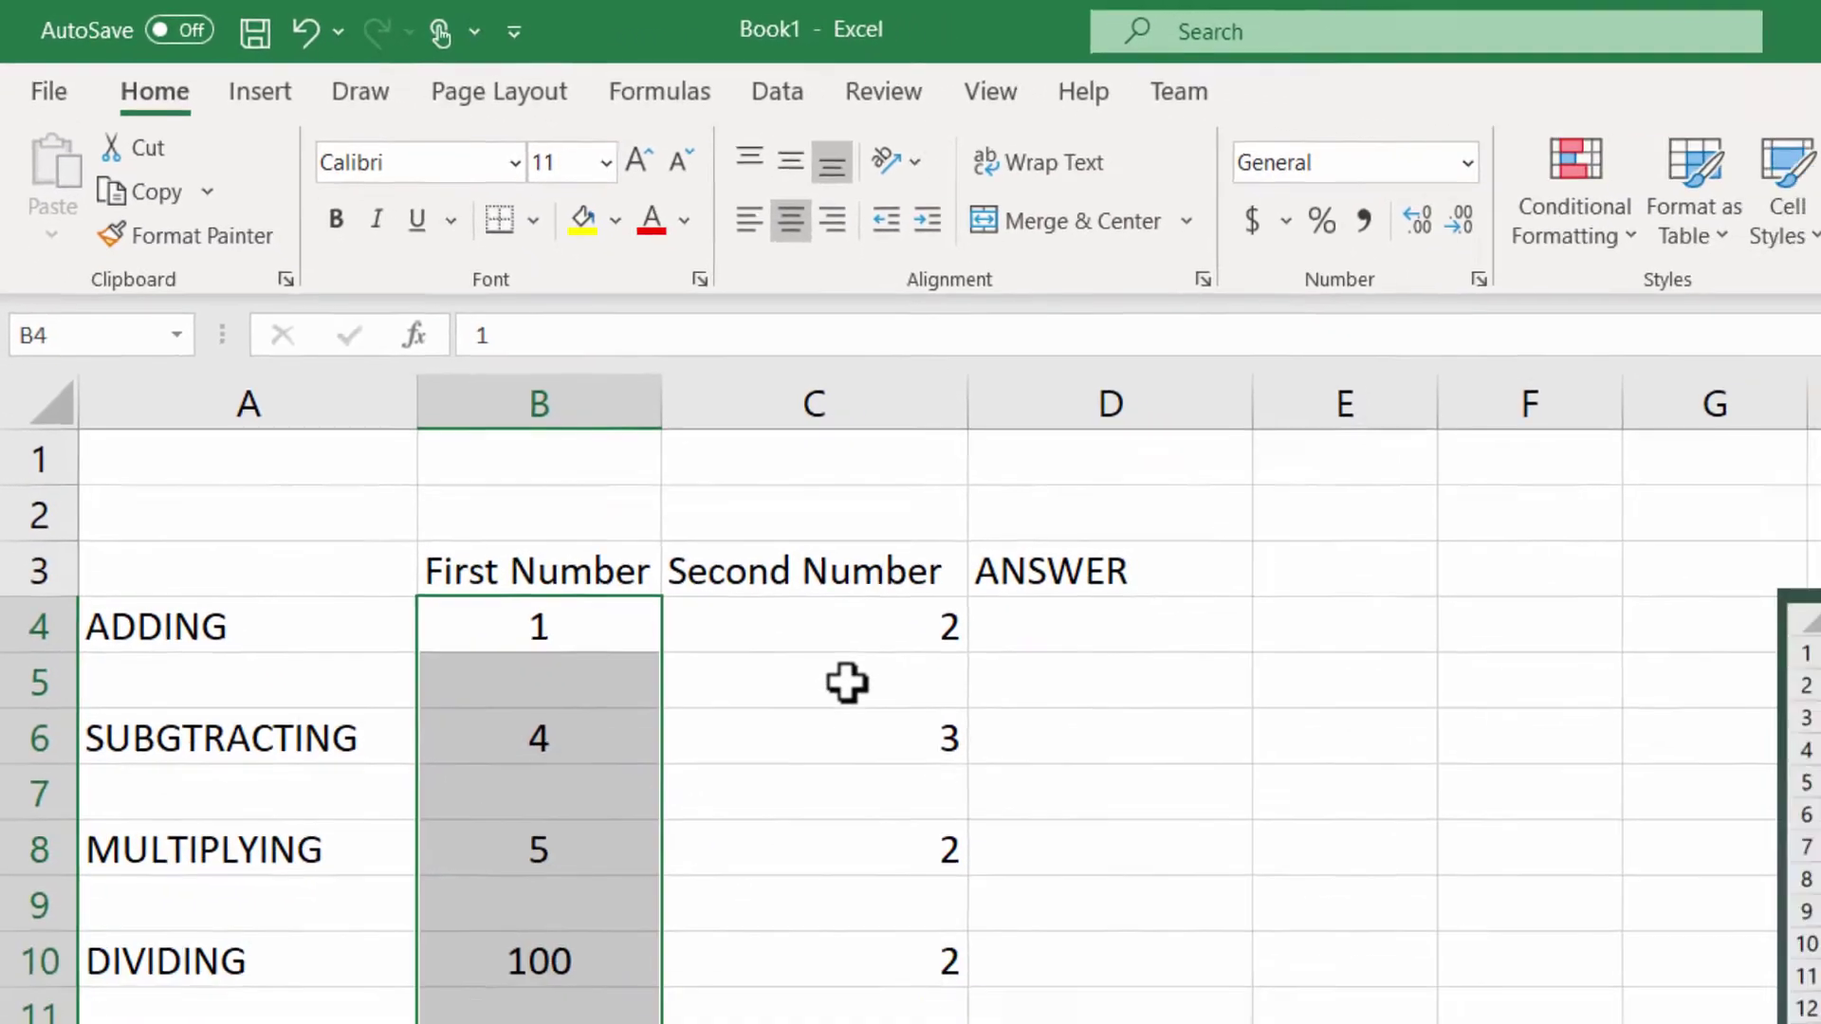
click(1147, 842)
- Centre the Second Number values horizontally in cells C4:C12
drag(744, 549, 787, 924)
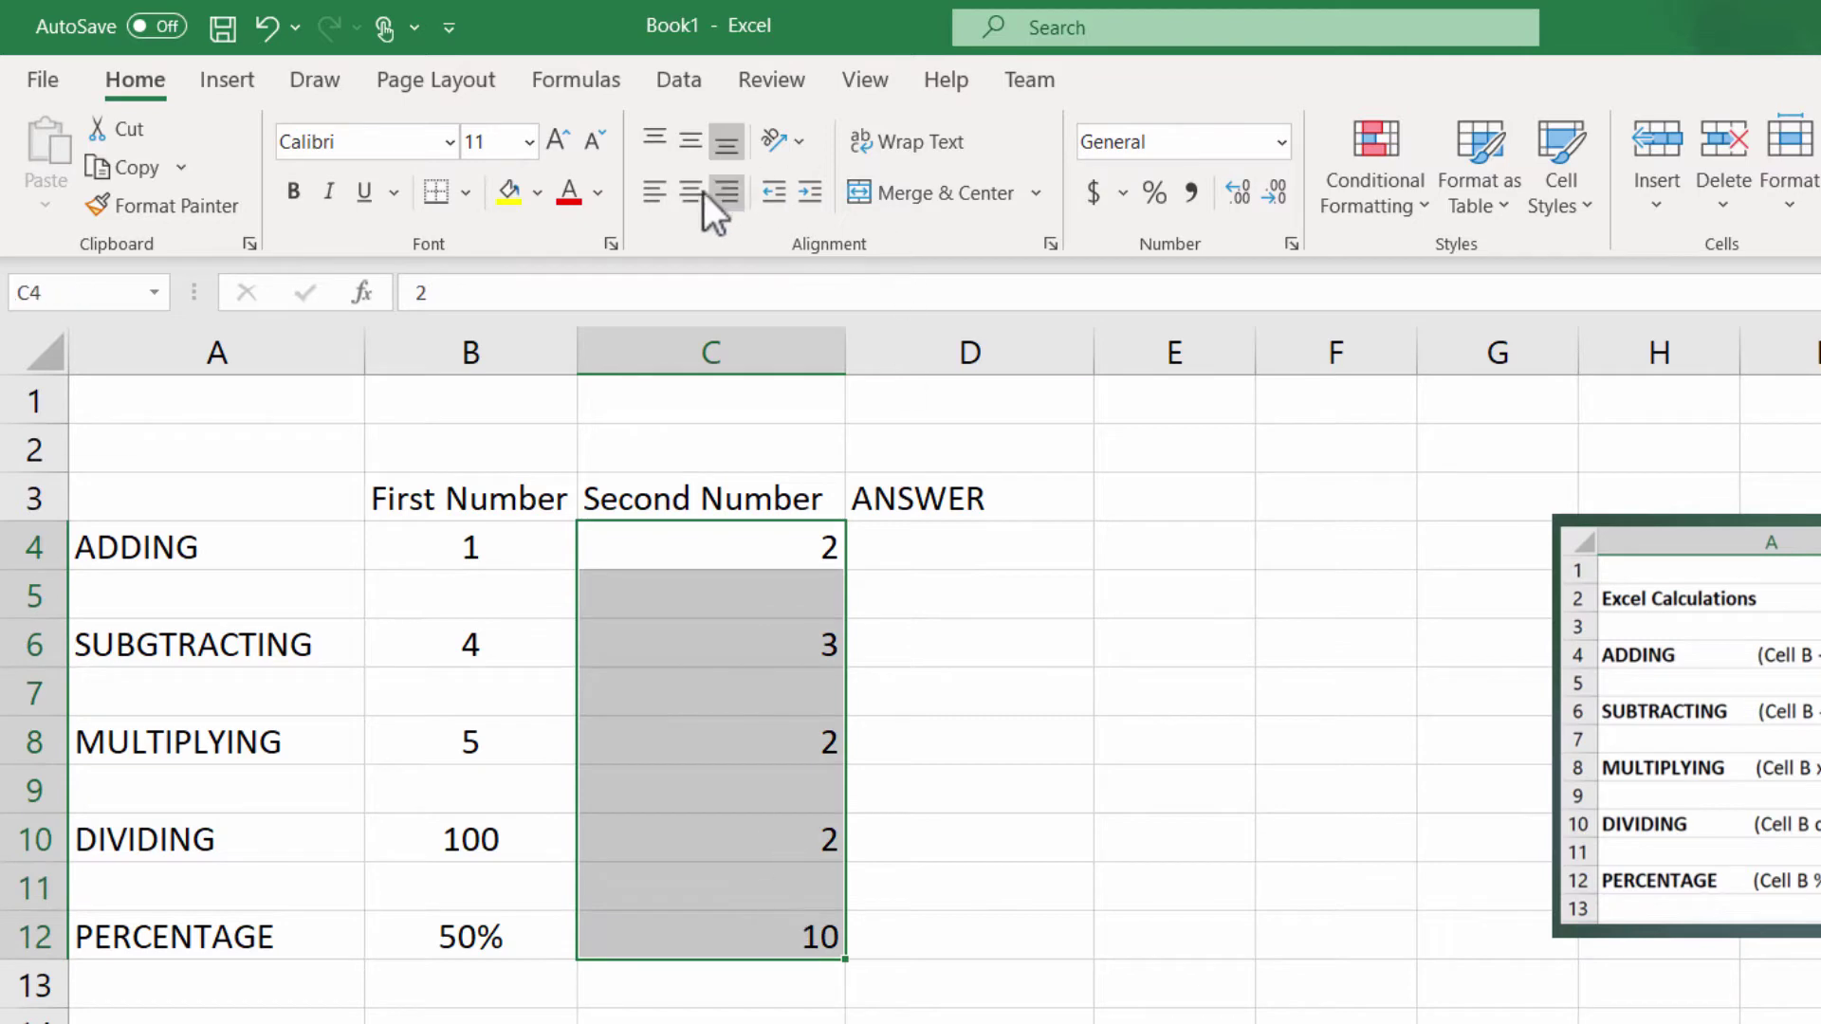
click(652, 203)
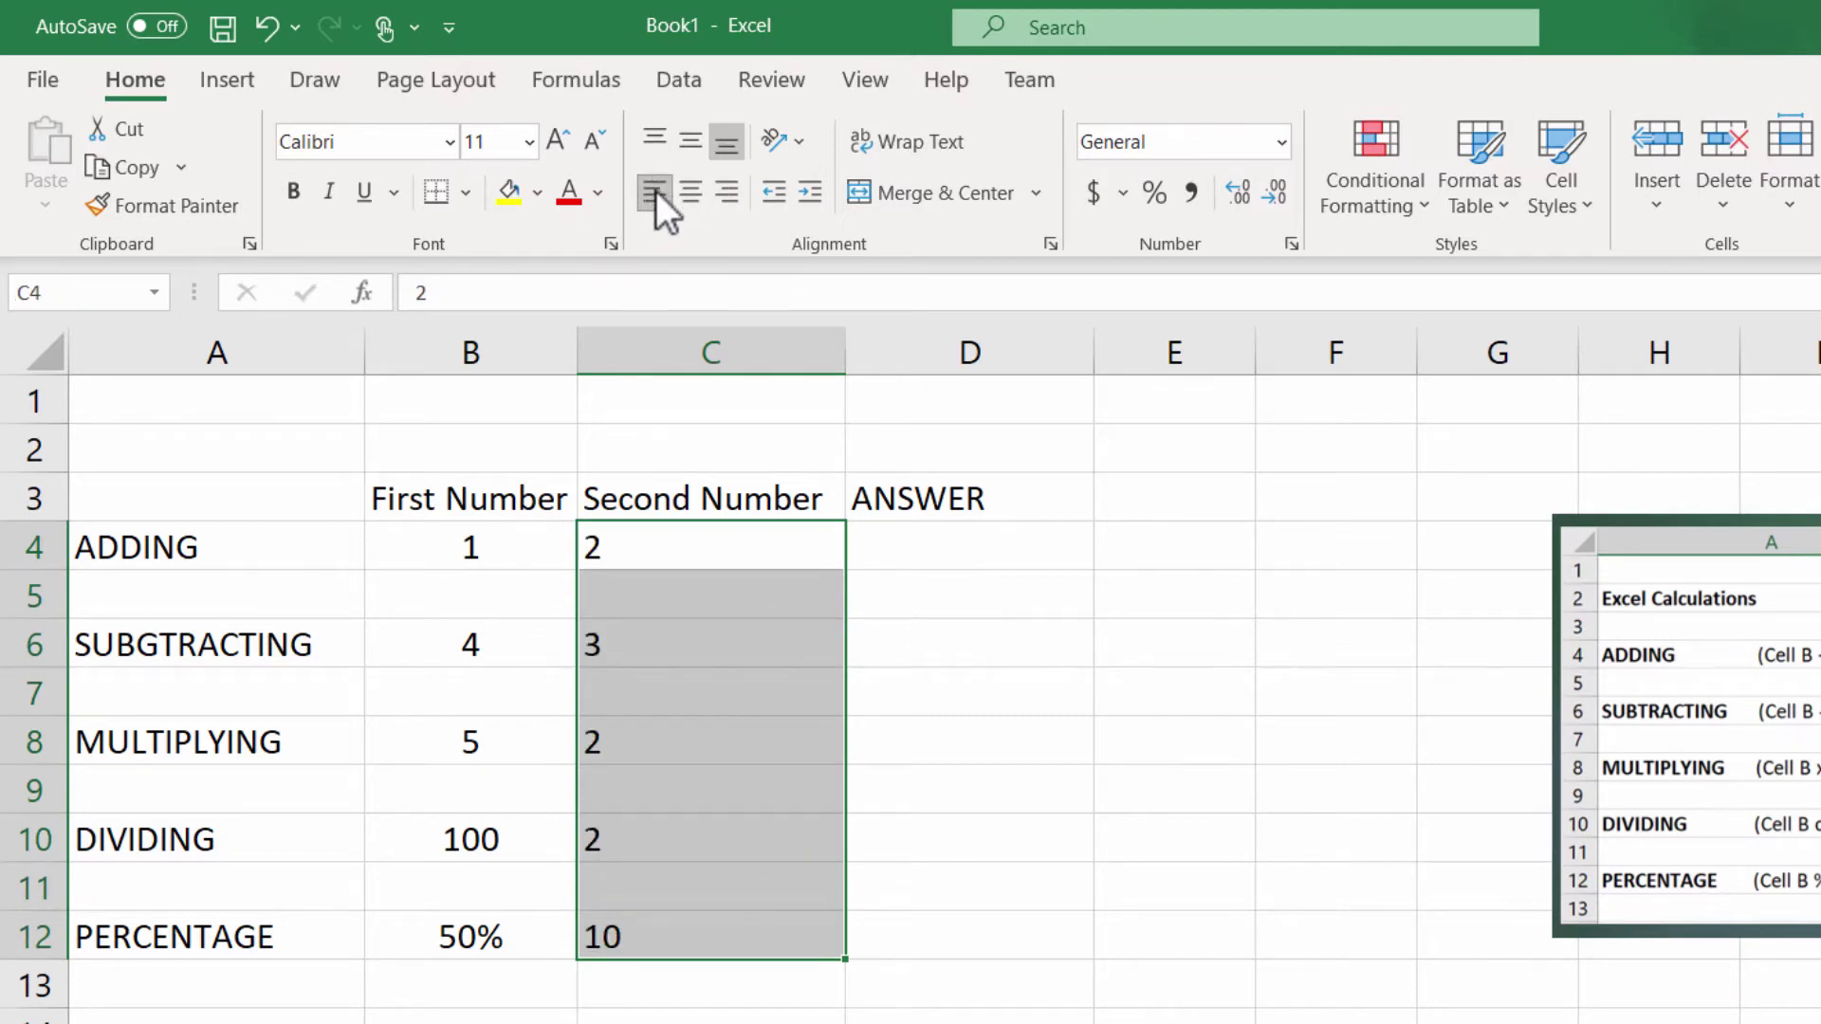
click(690, 197)
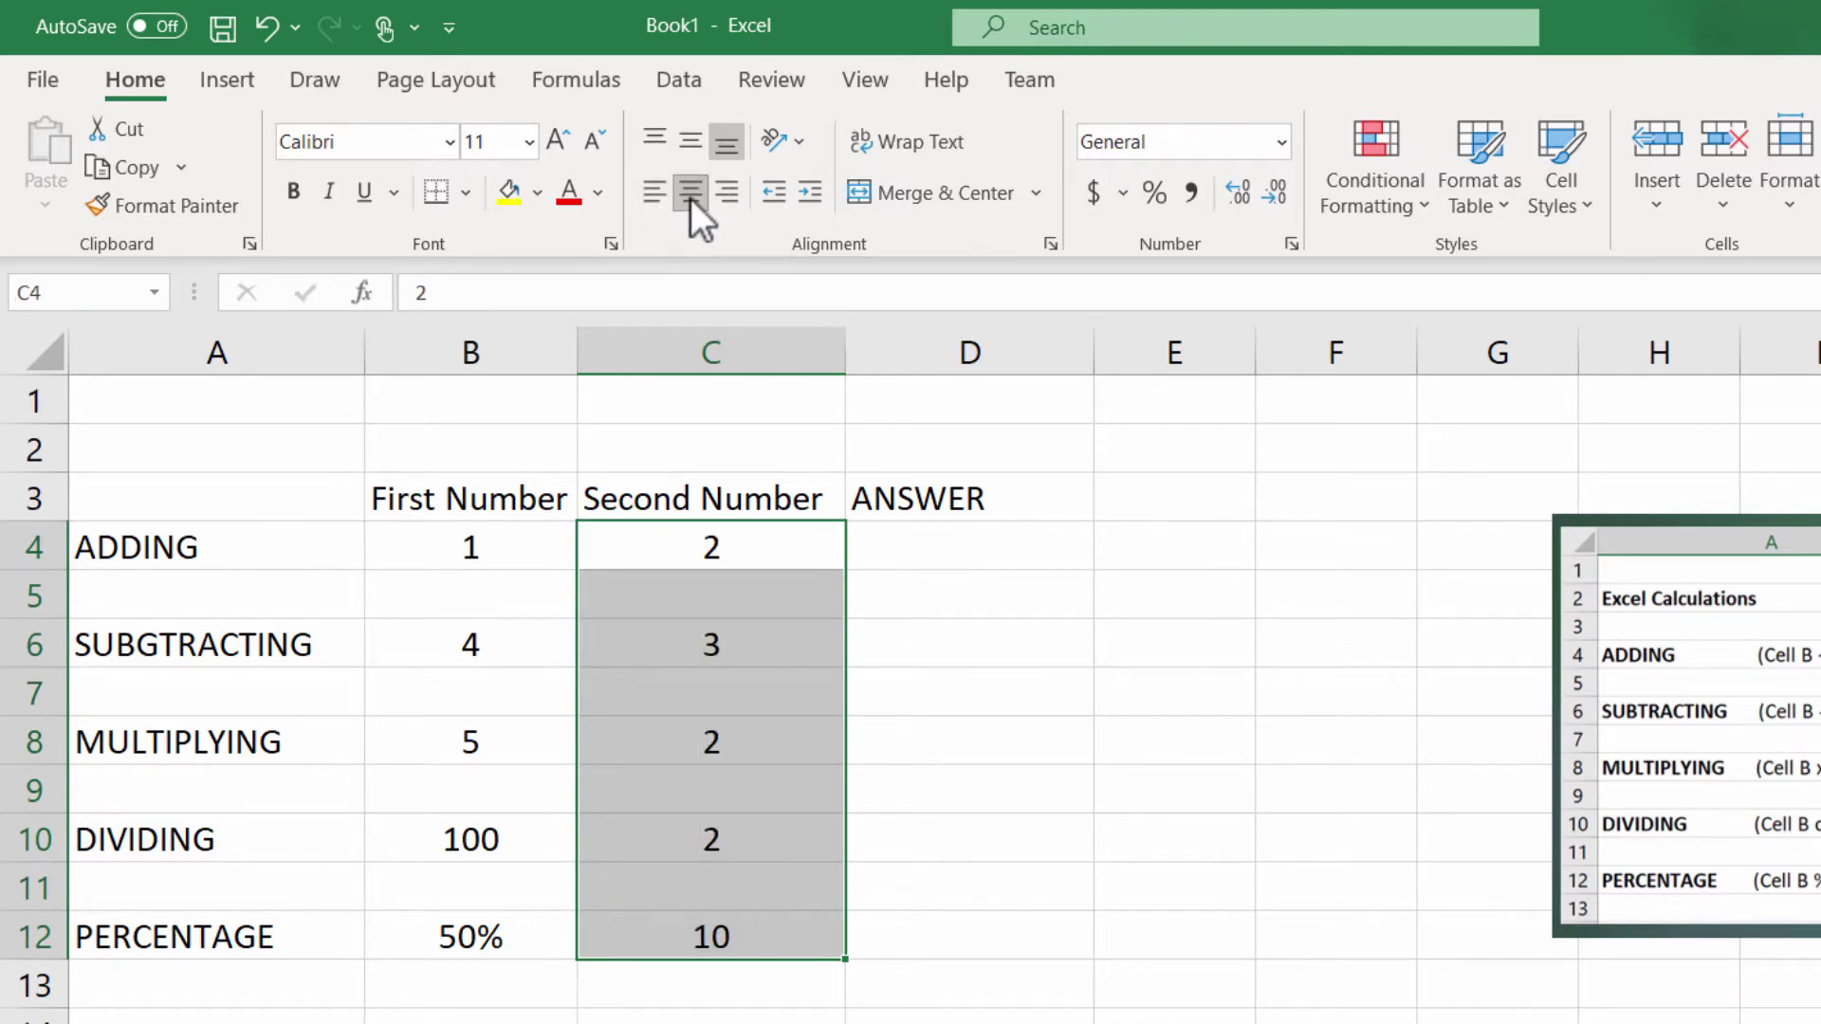
click(758, 603)
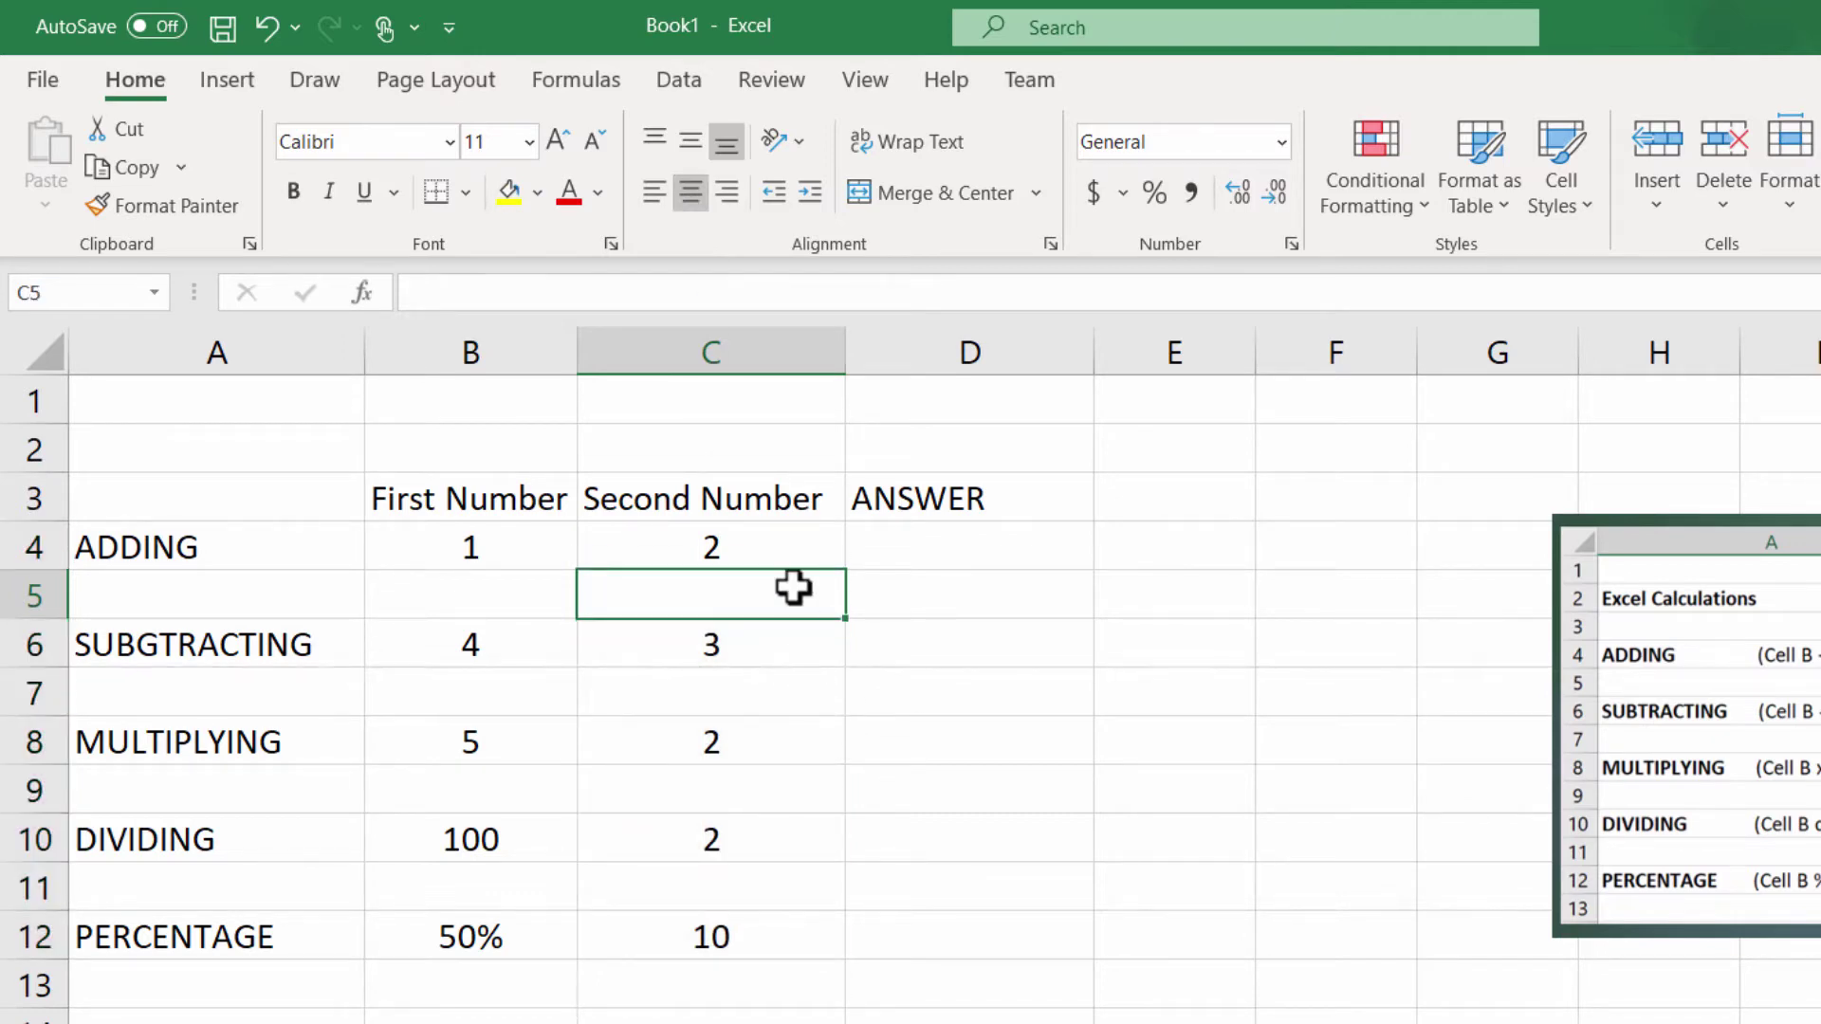
click(781, 675)
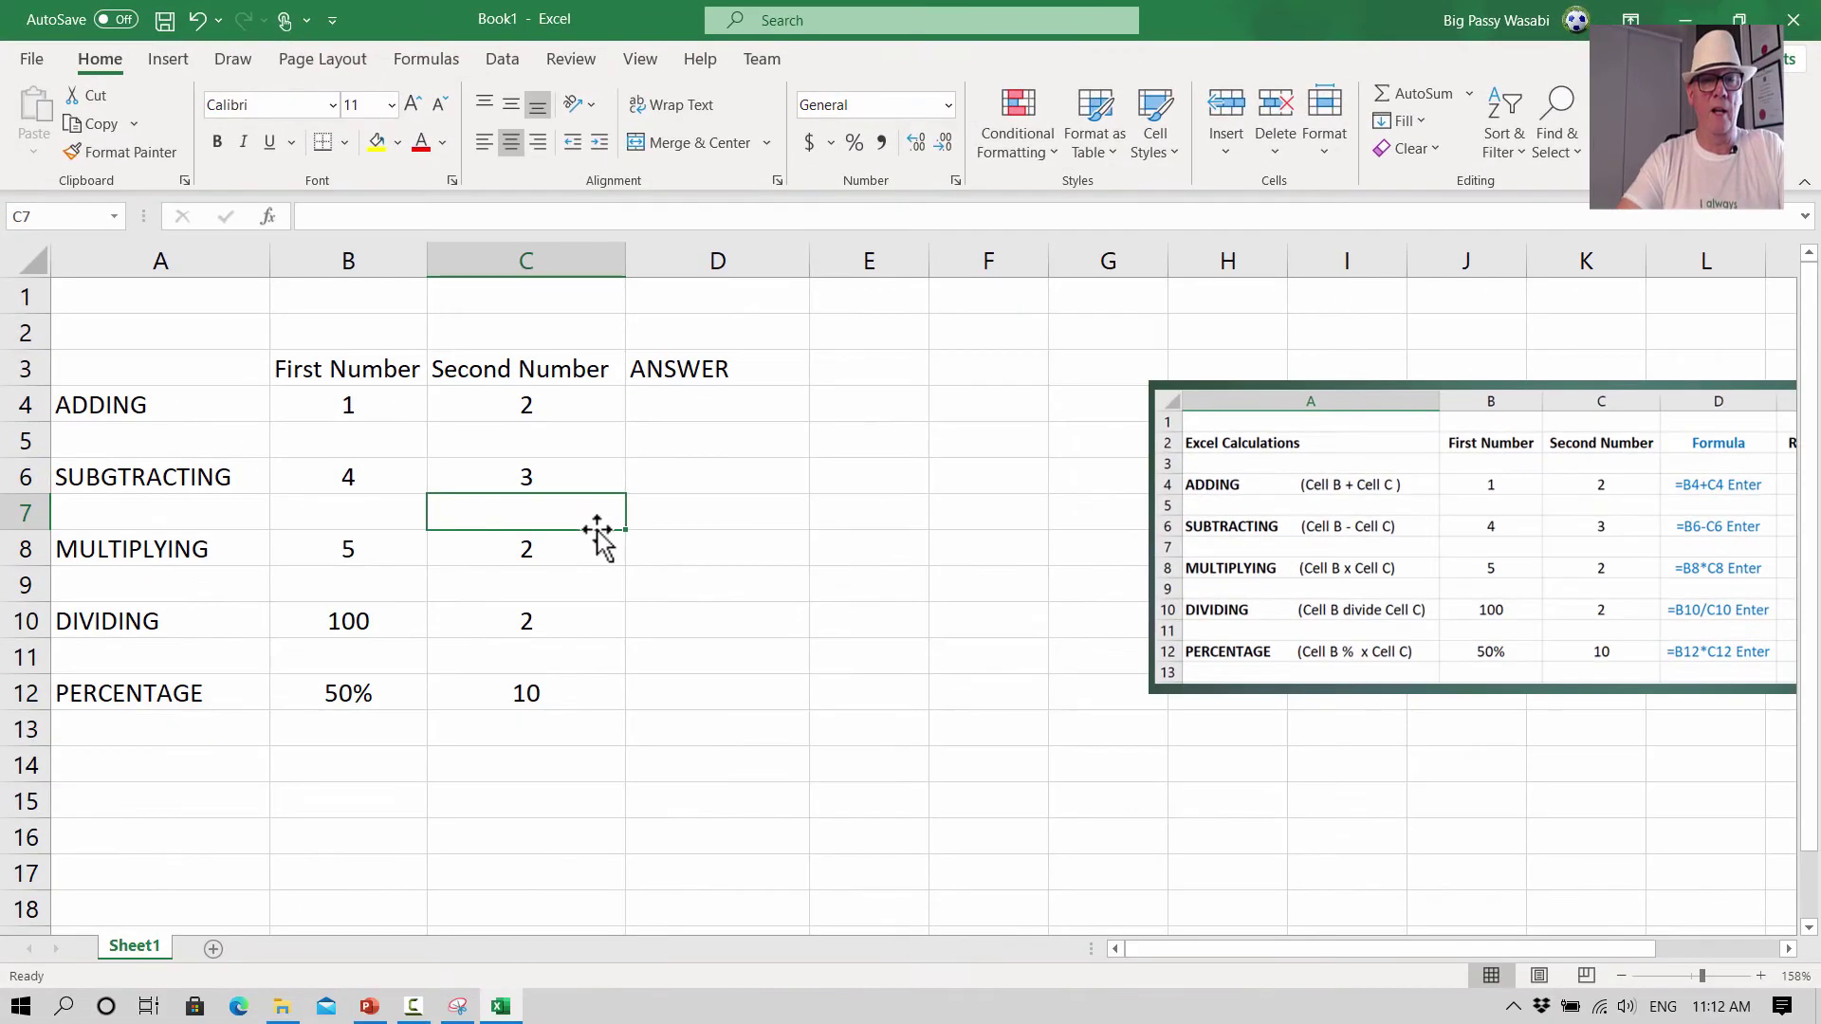
click(725, 660)
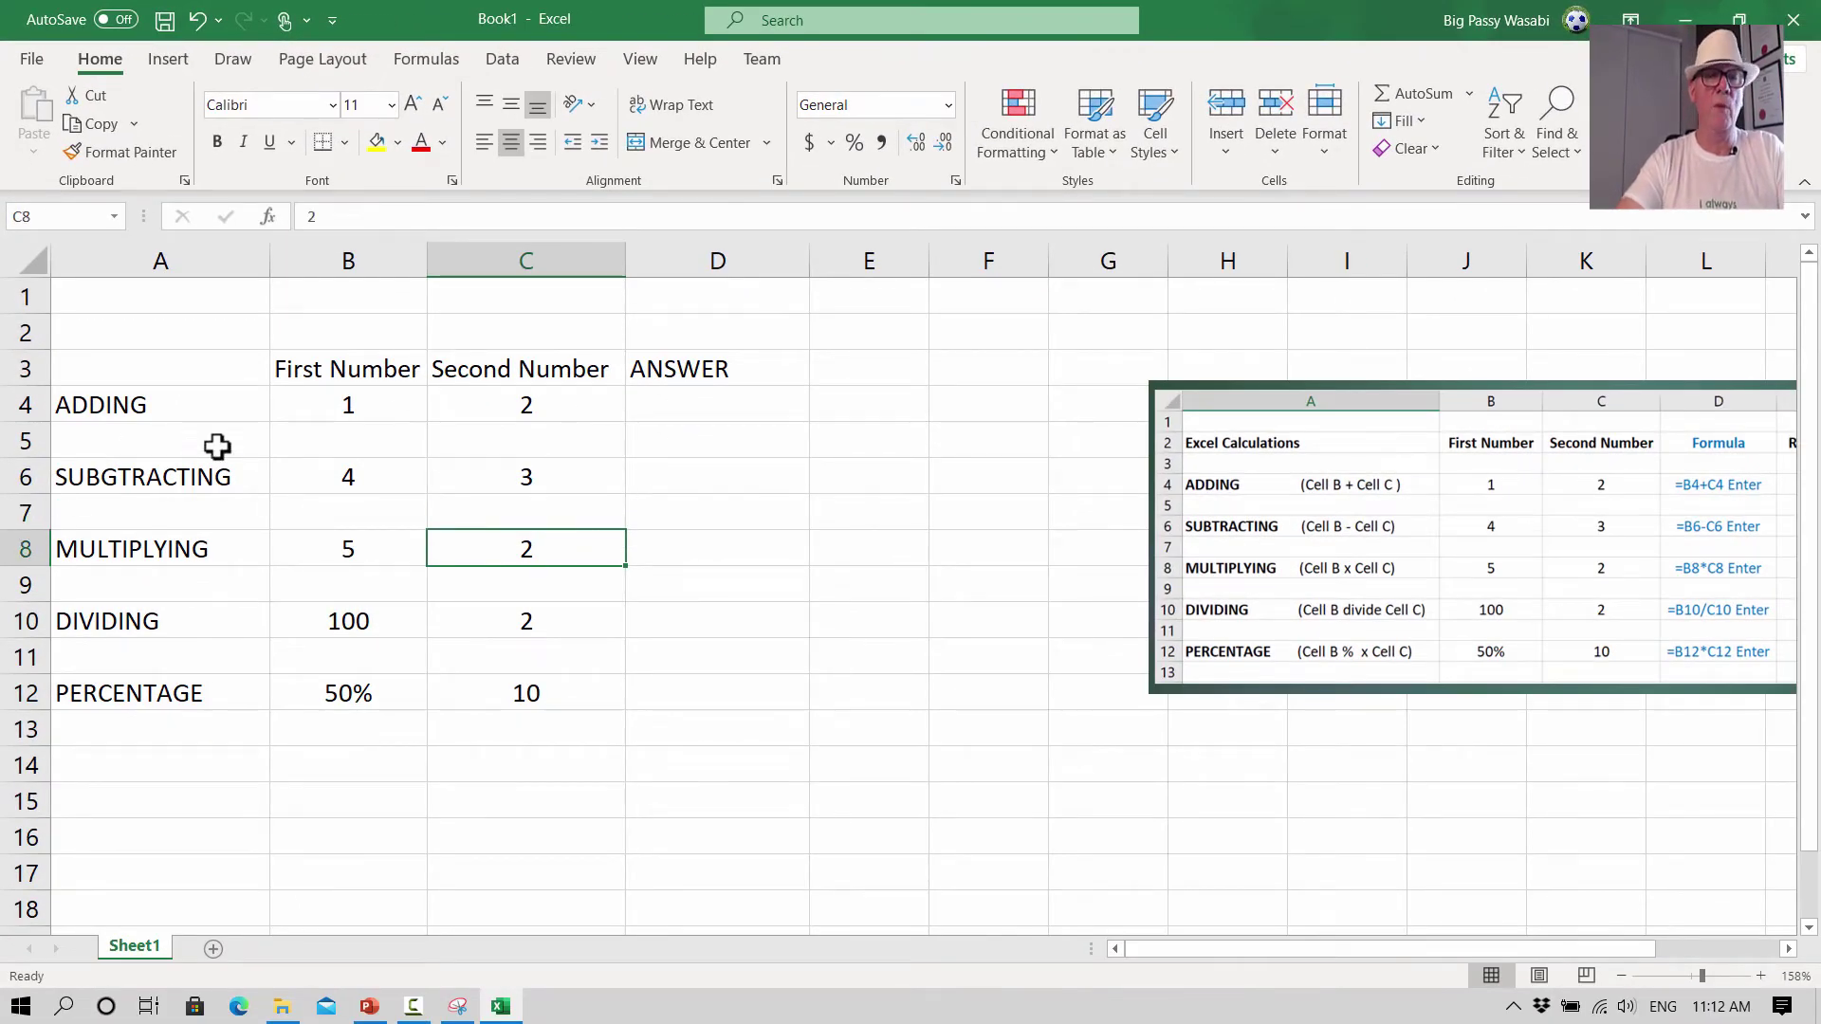
- Make the column headings in B3:D3 and the row labels in A4:A12 bold
drag(320, 376, 655, 352)
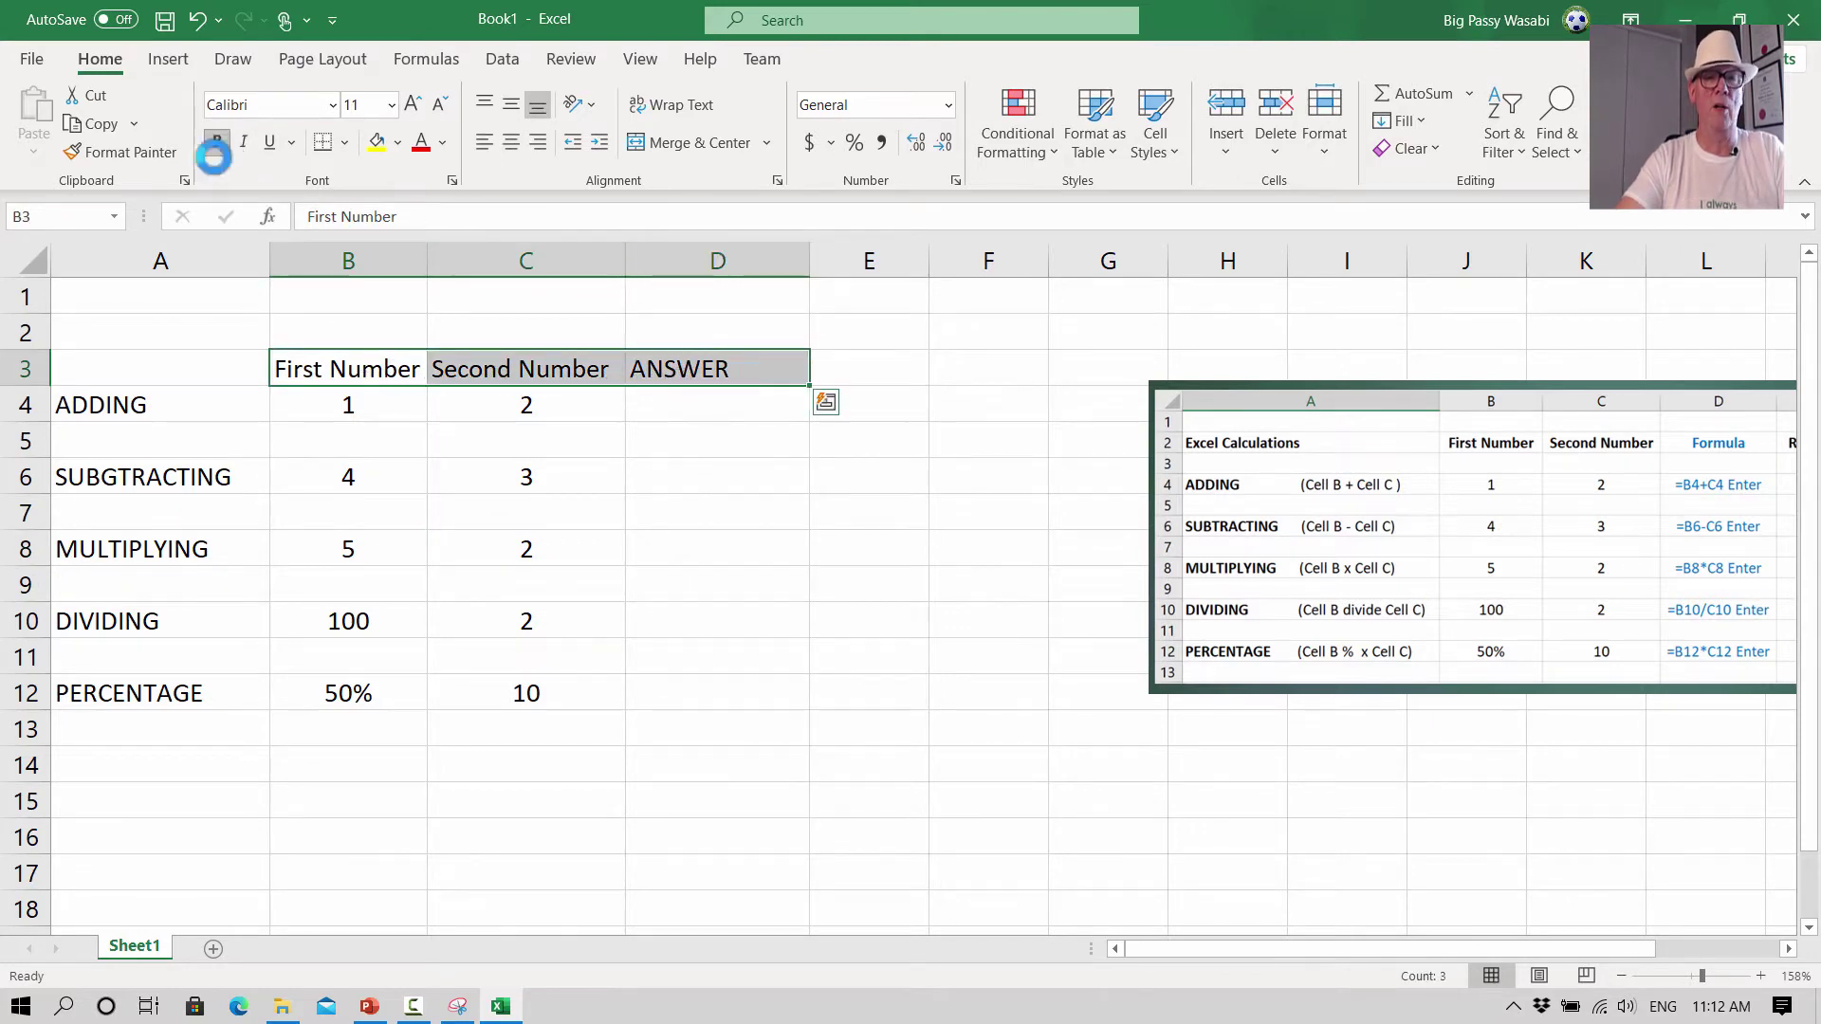
click(216, 142)
drag(146, 396, 163, 692)
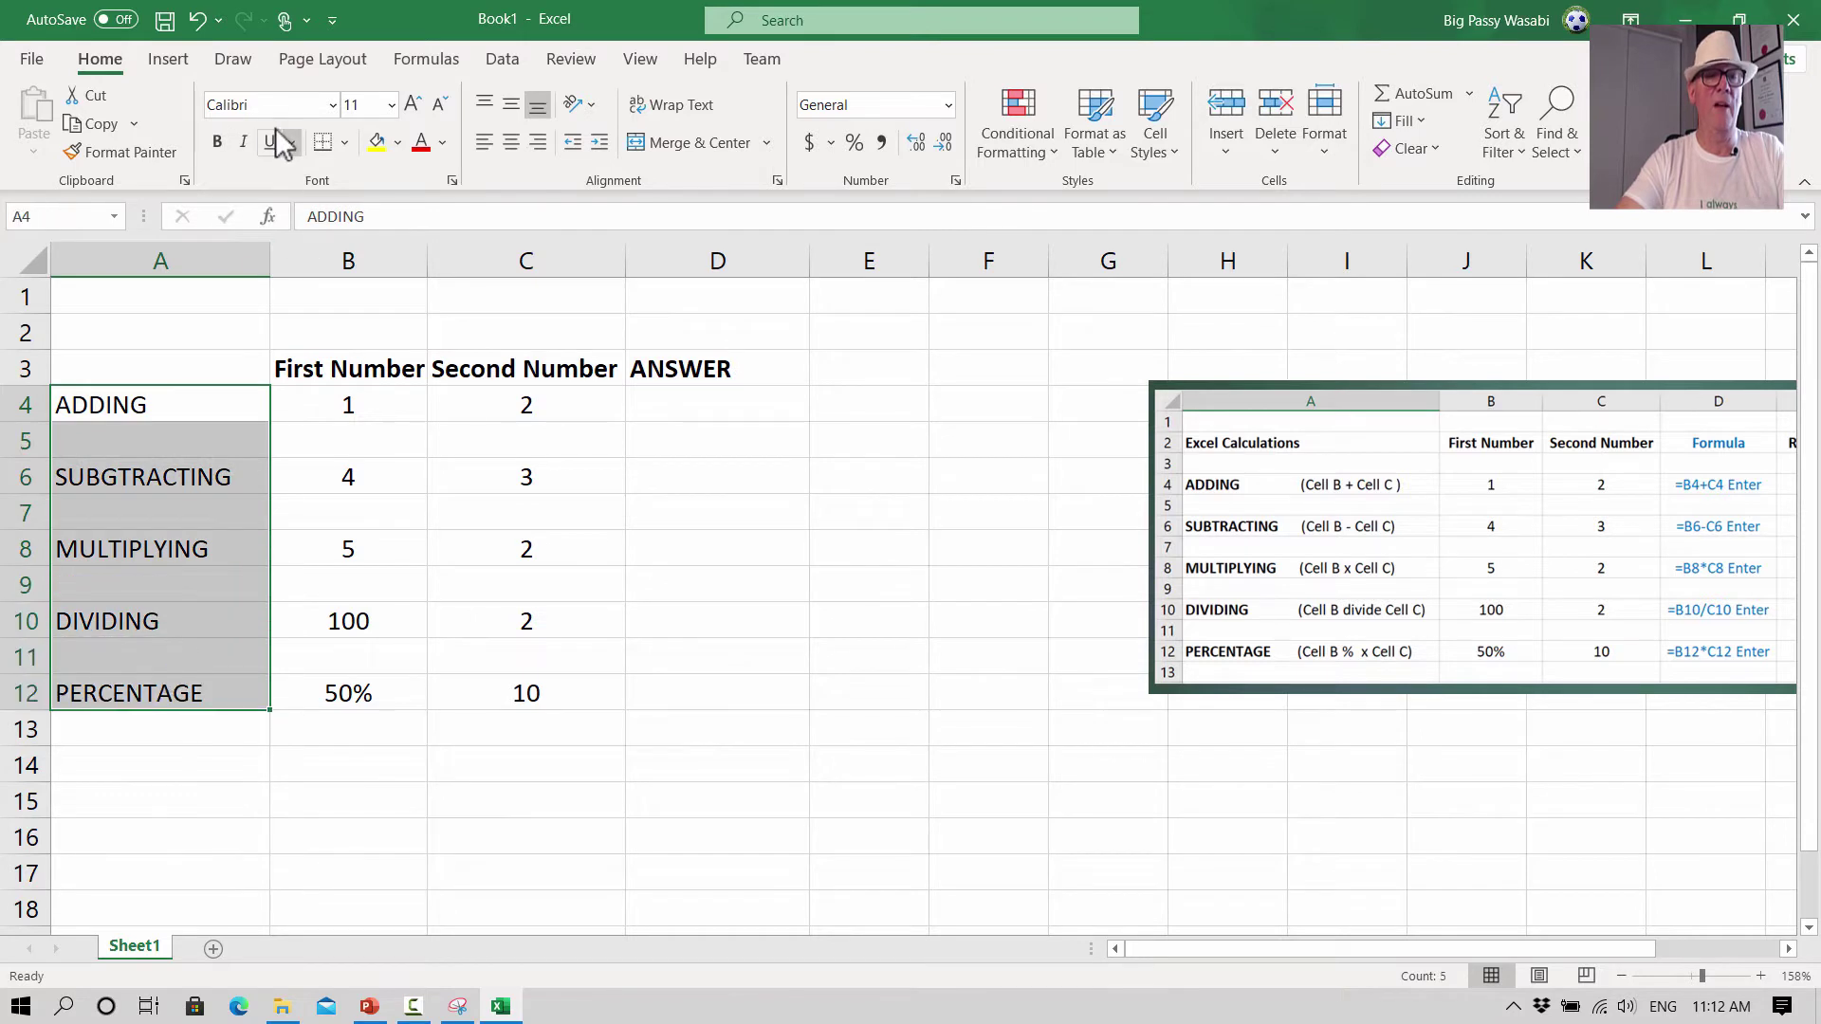
click(218, 141)
- Enter the addition formula =B4+C4 in cell D4 of the ADDING row
click(394, 408)
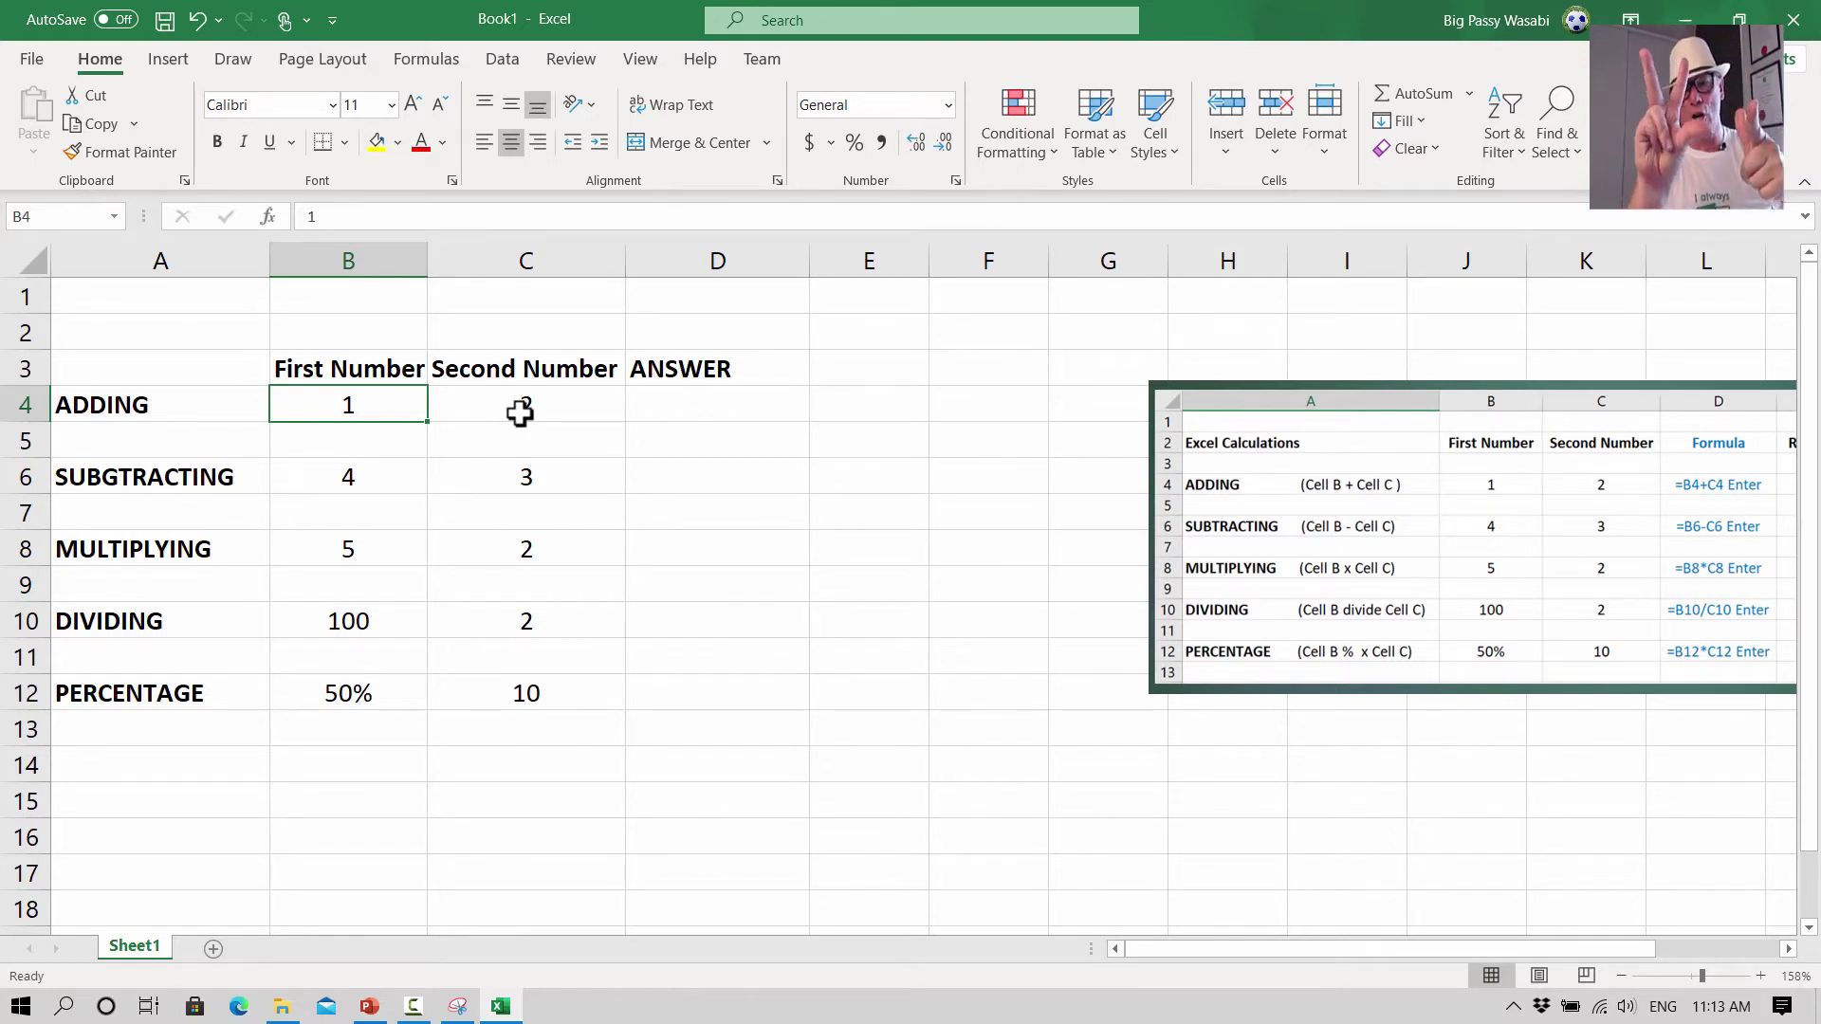
click(696, 392)
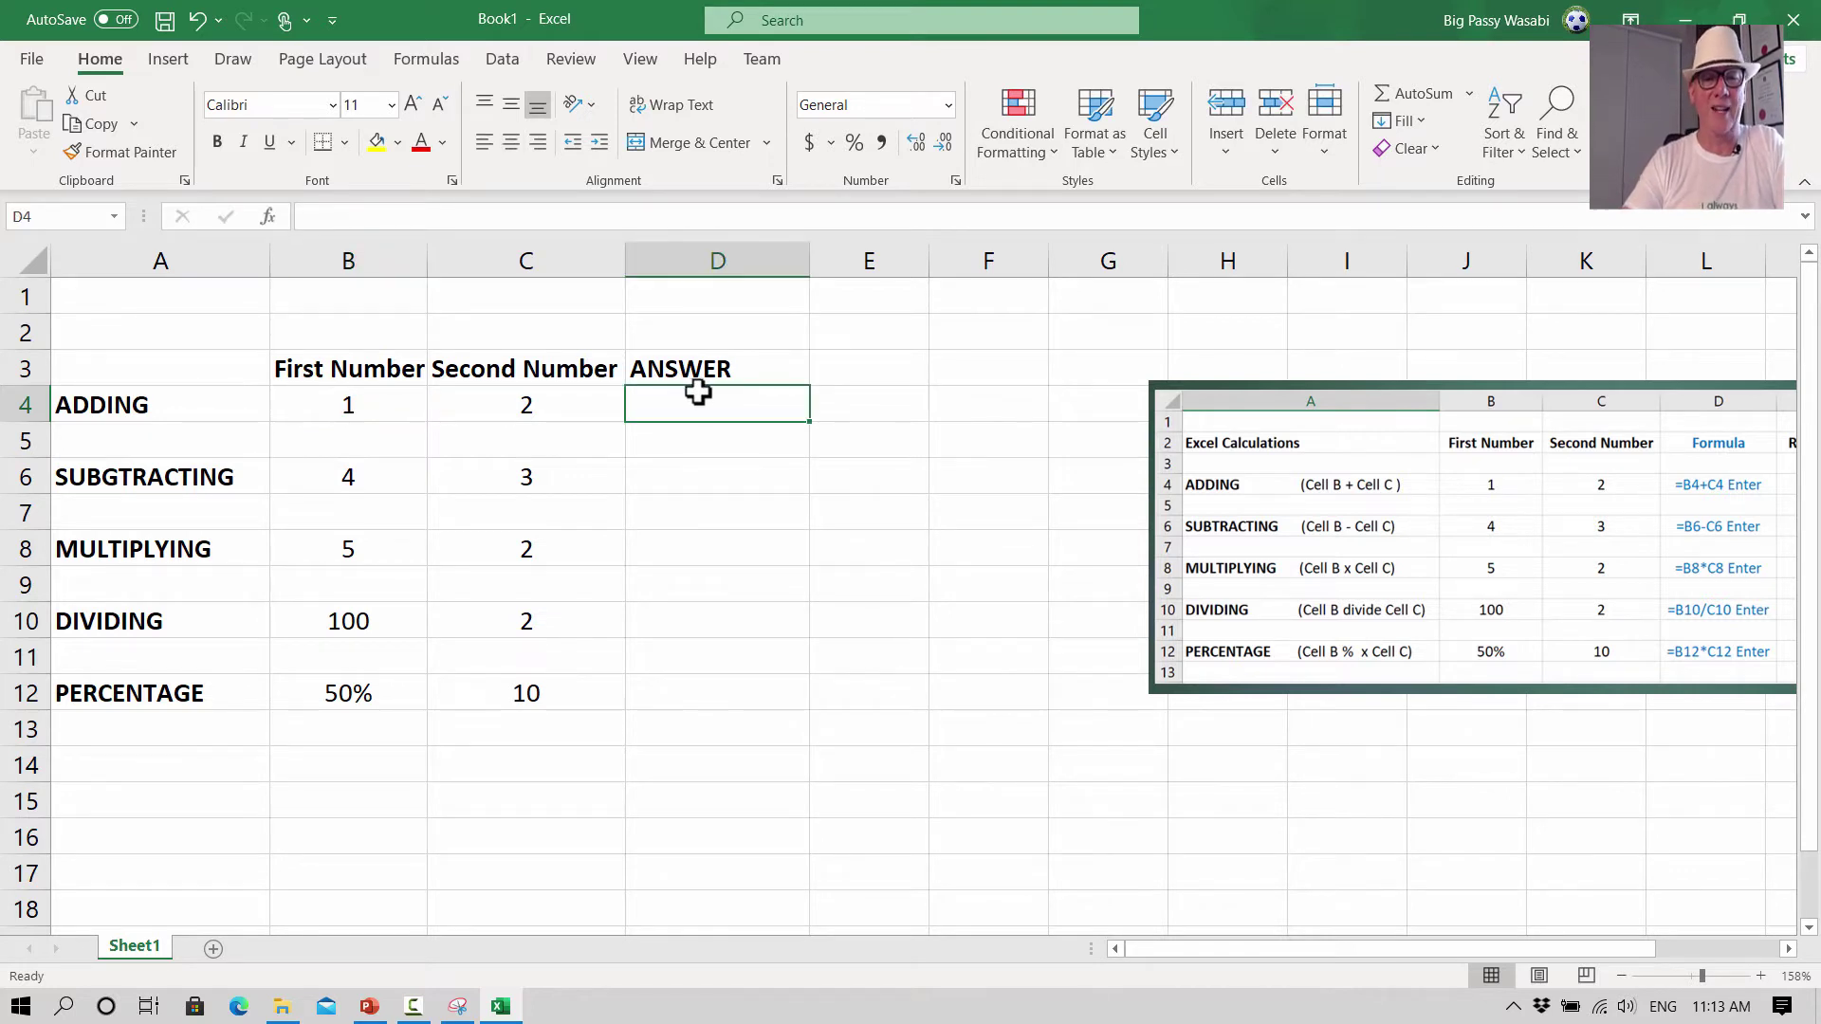
text(=)
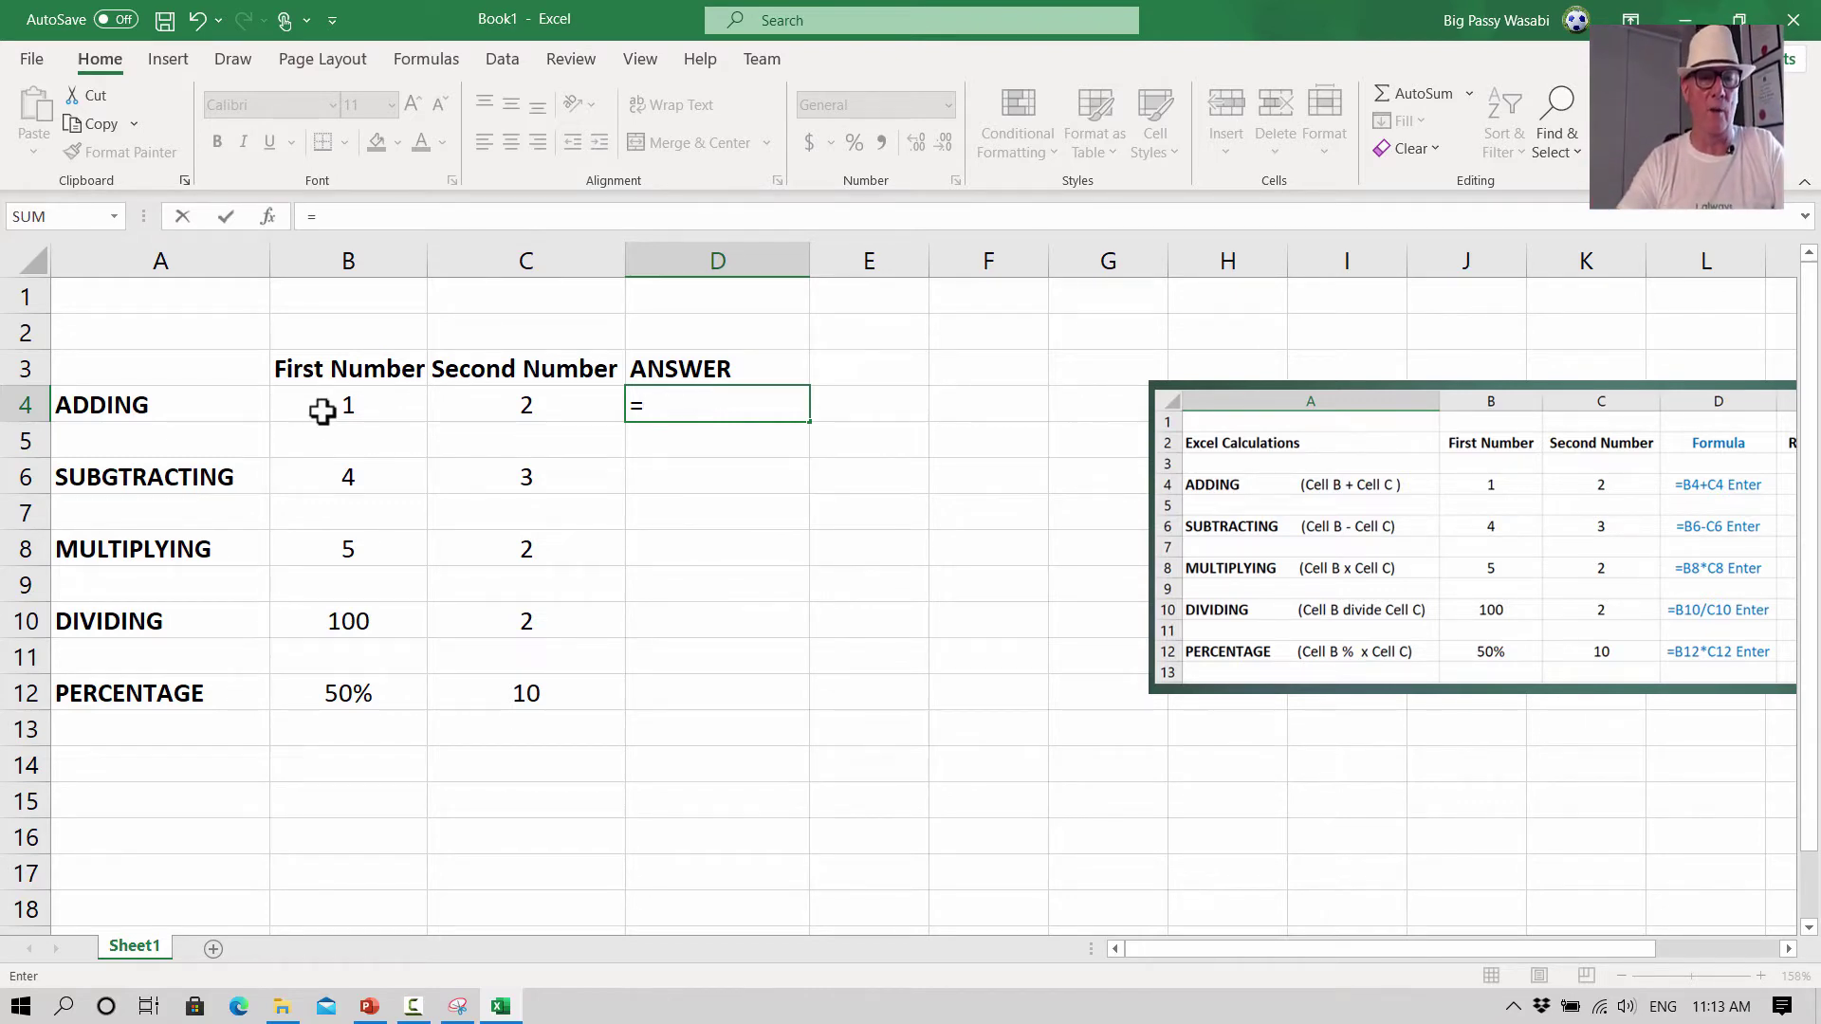
click(322, 410)
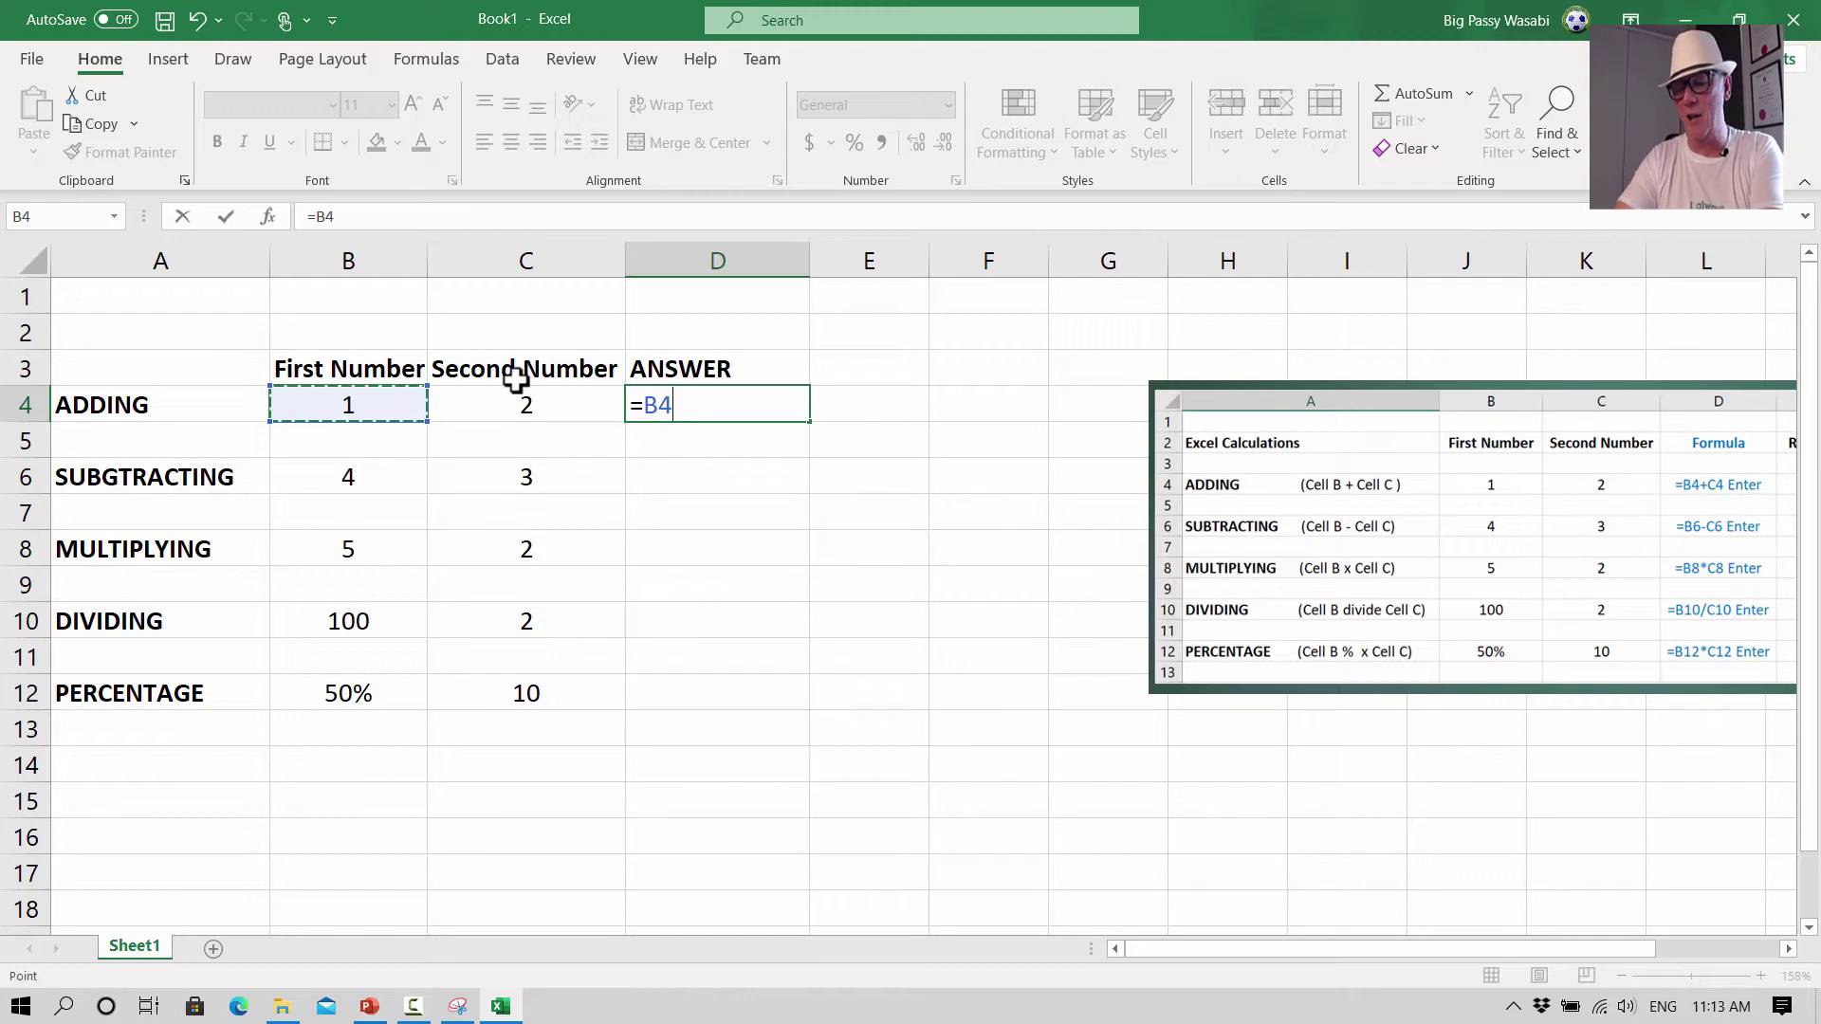
text(+)
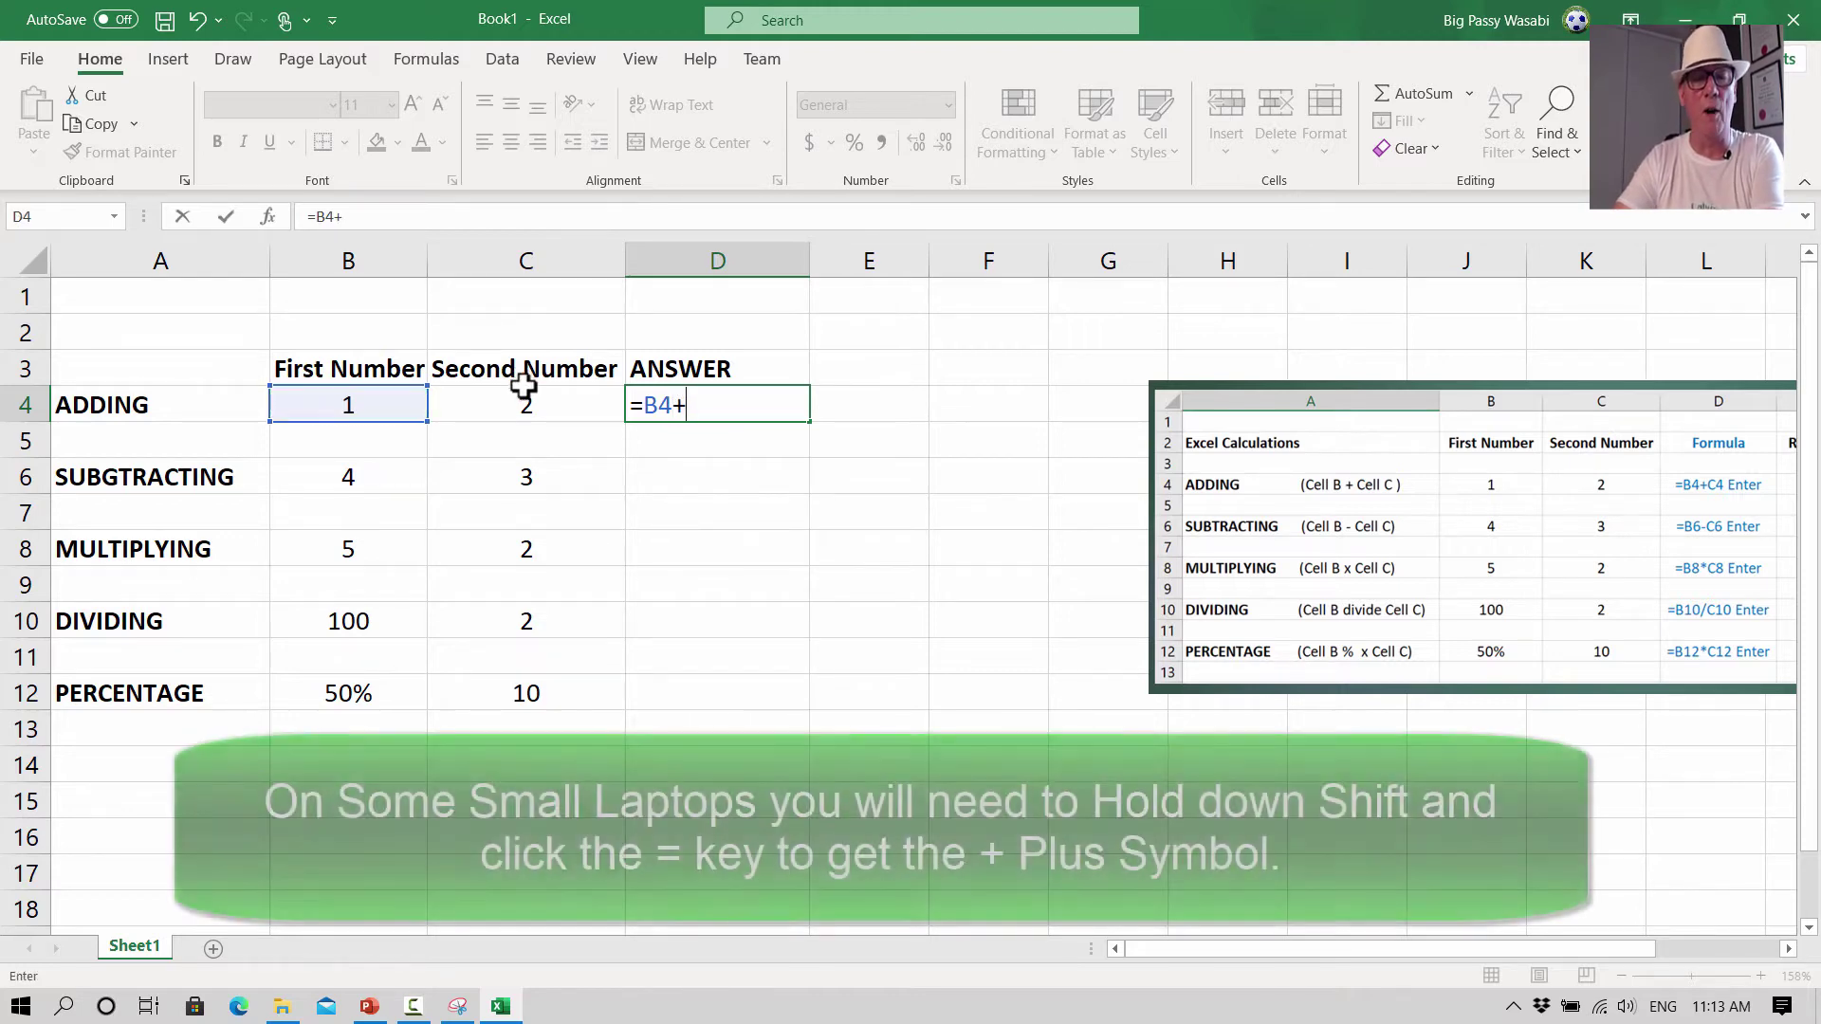
click(538, 405)
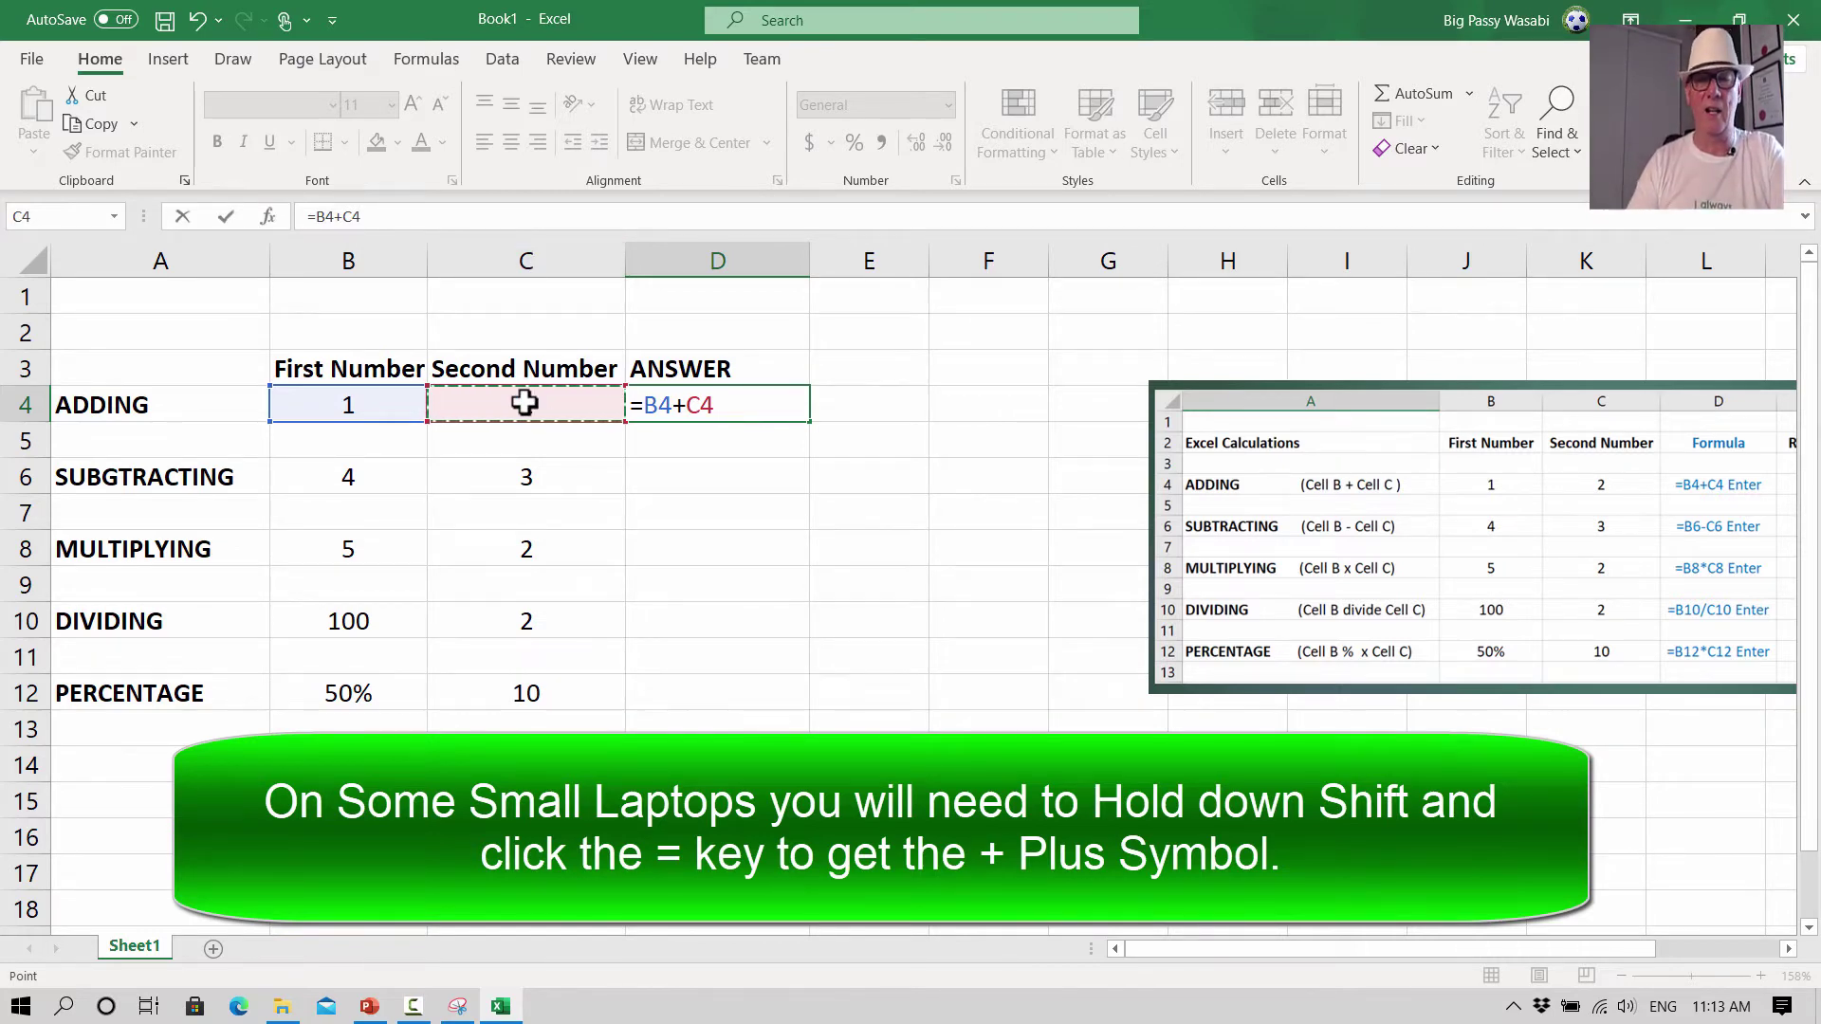
text(+)
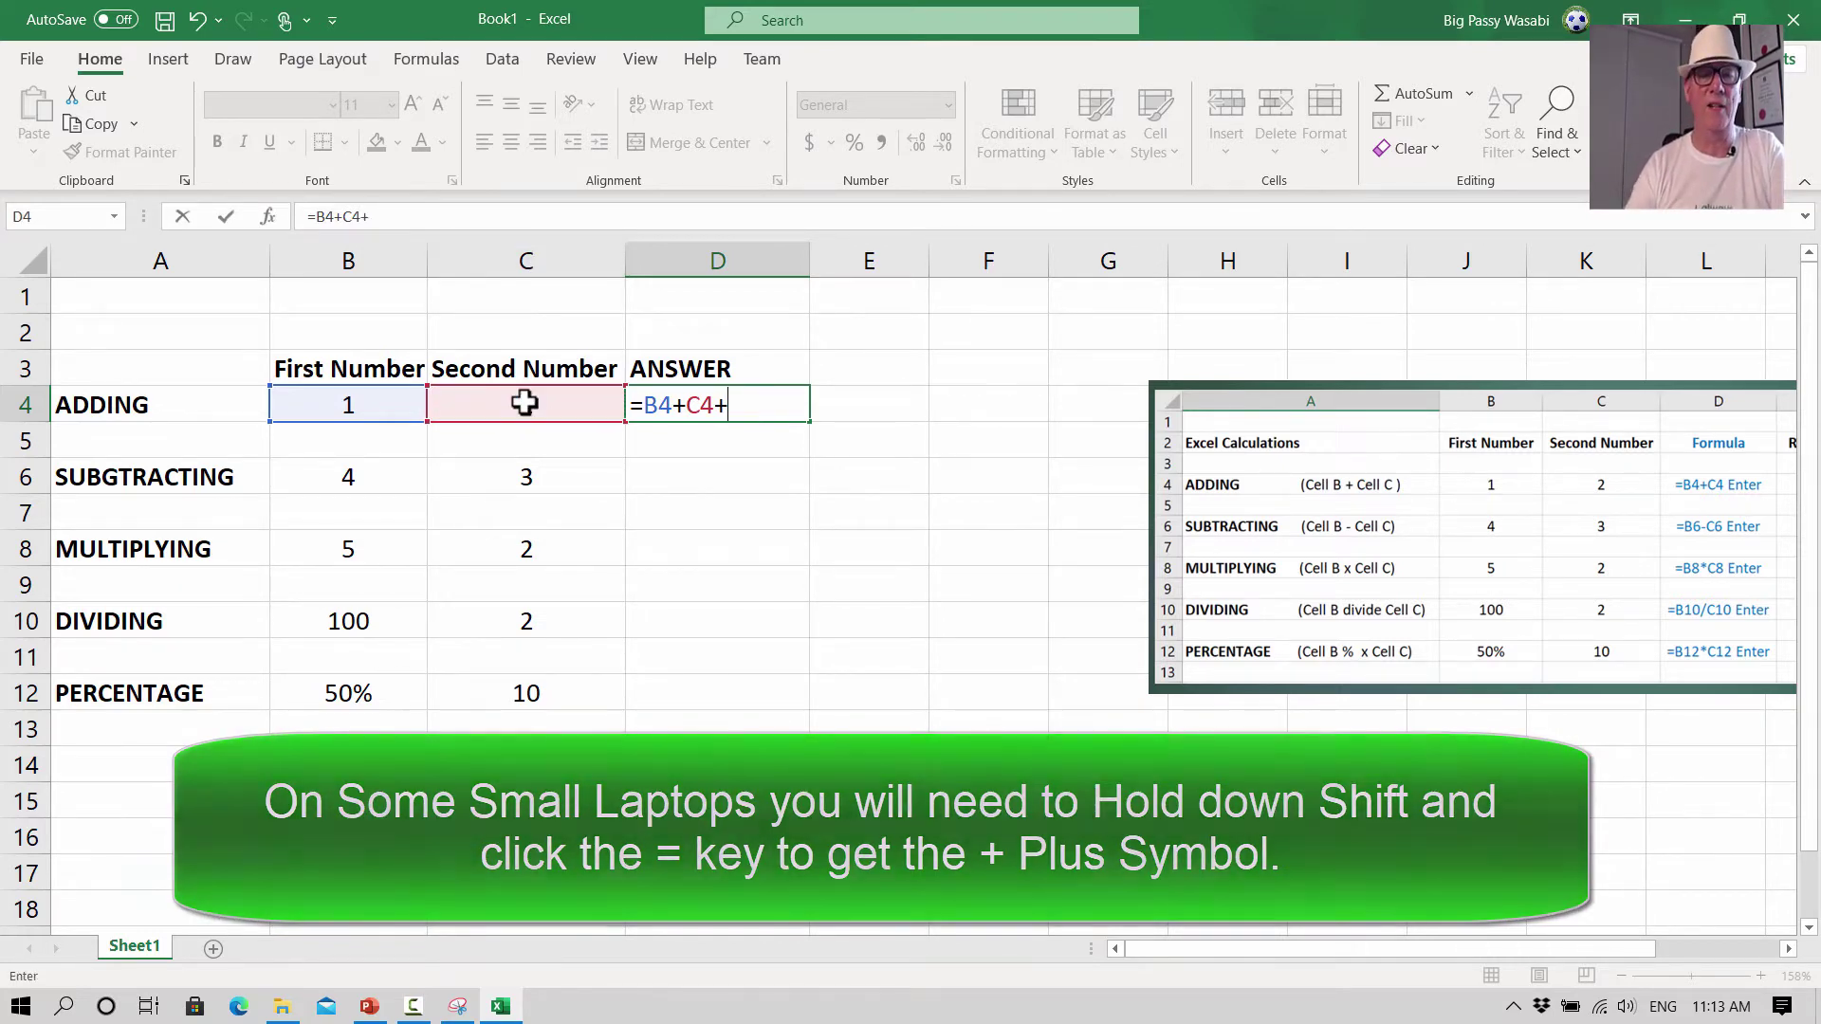
key(BackSpace)
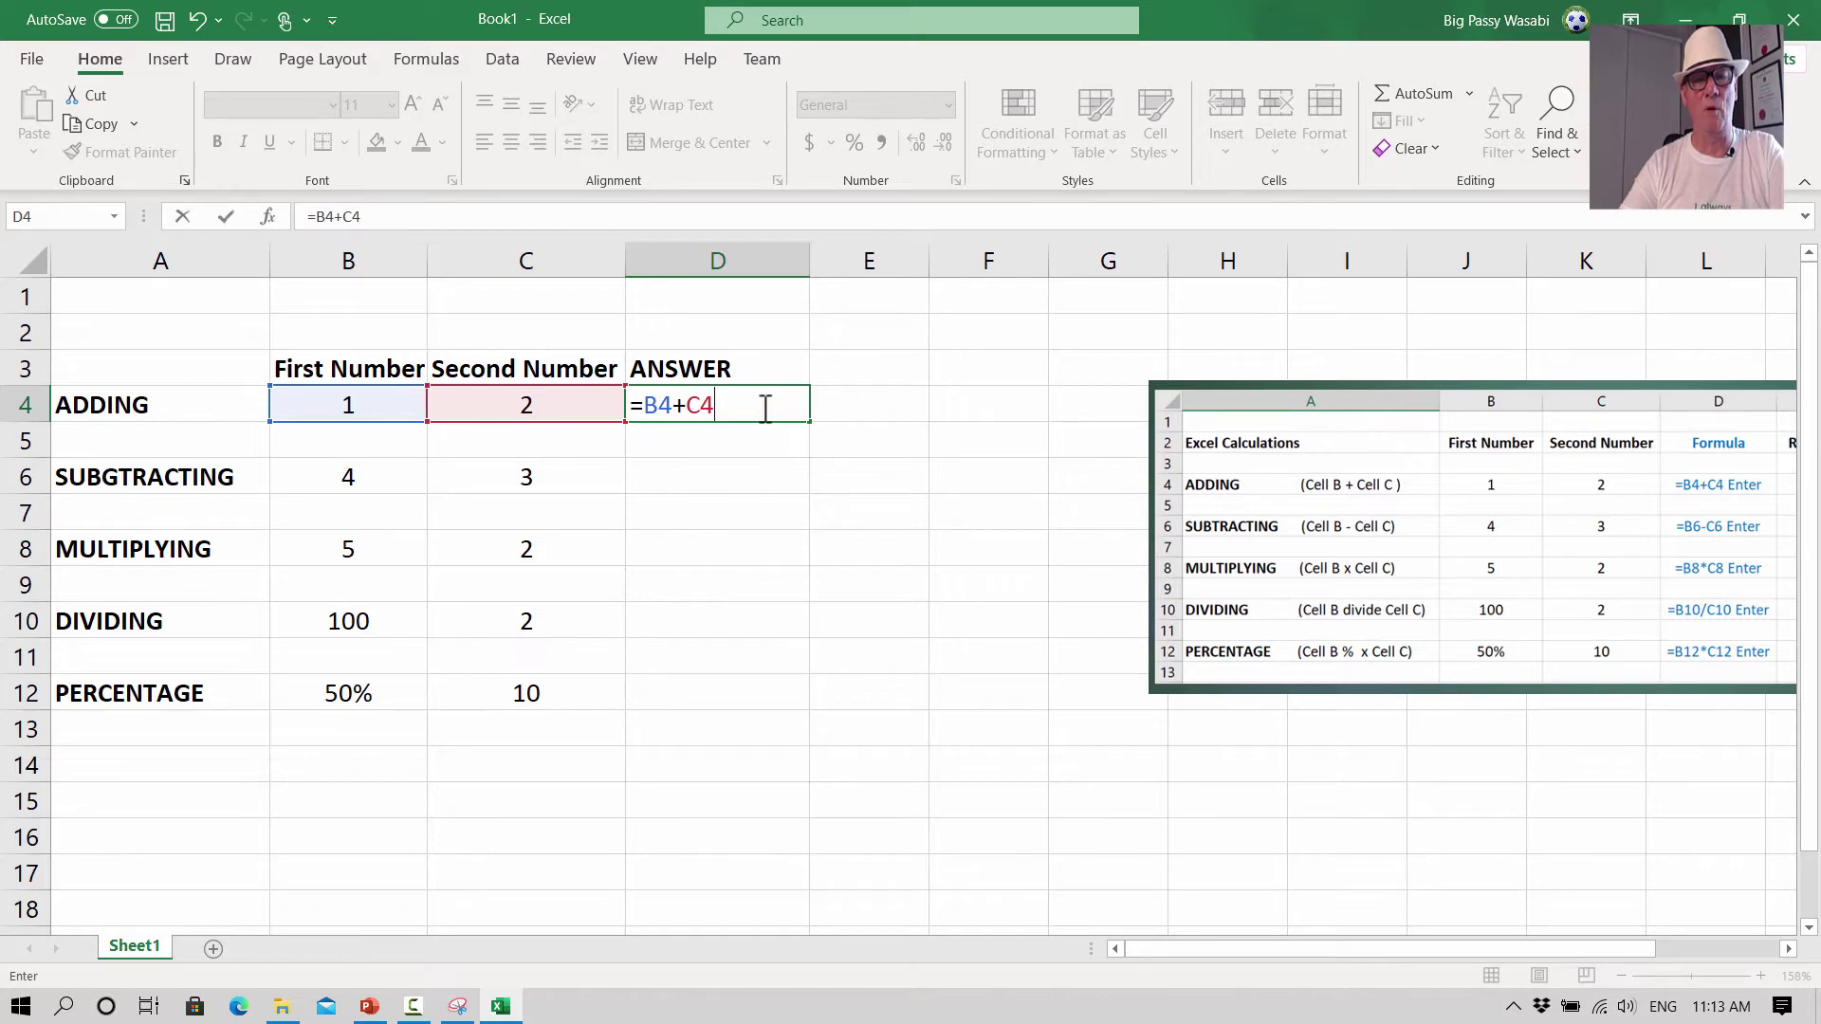
key(Return)
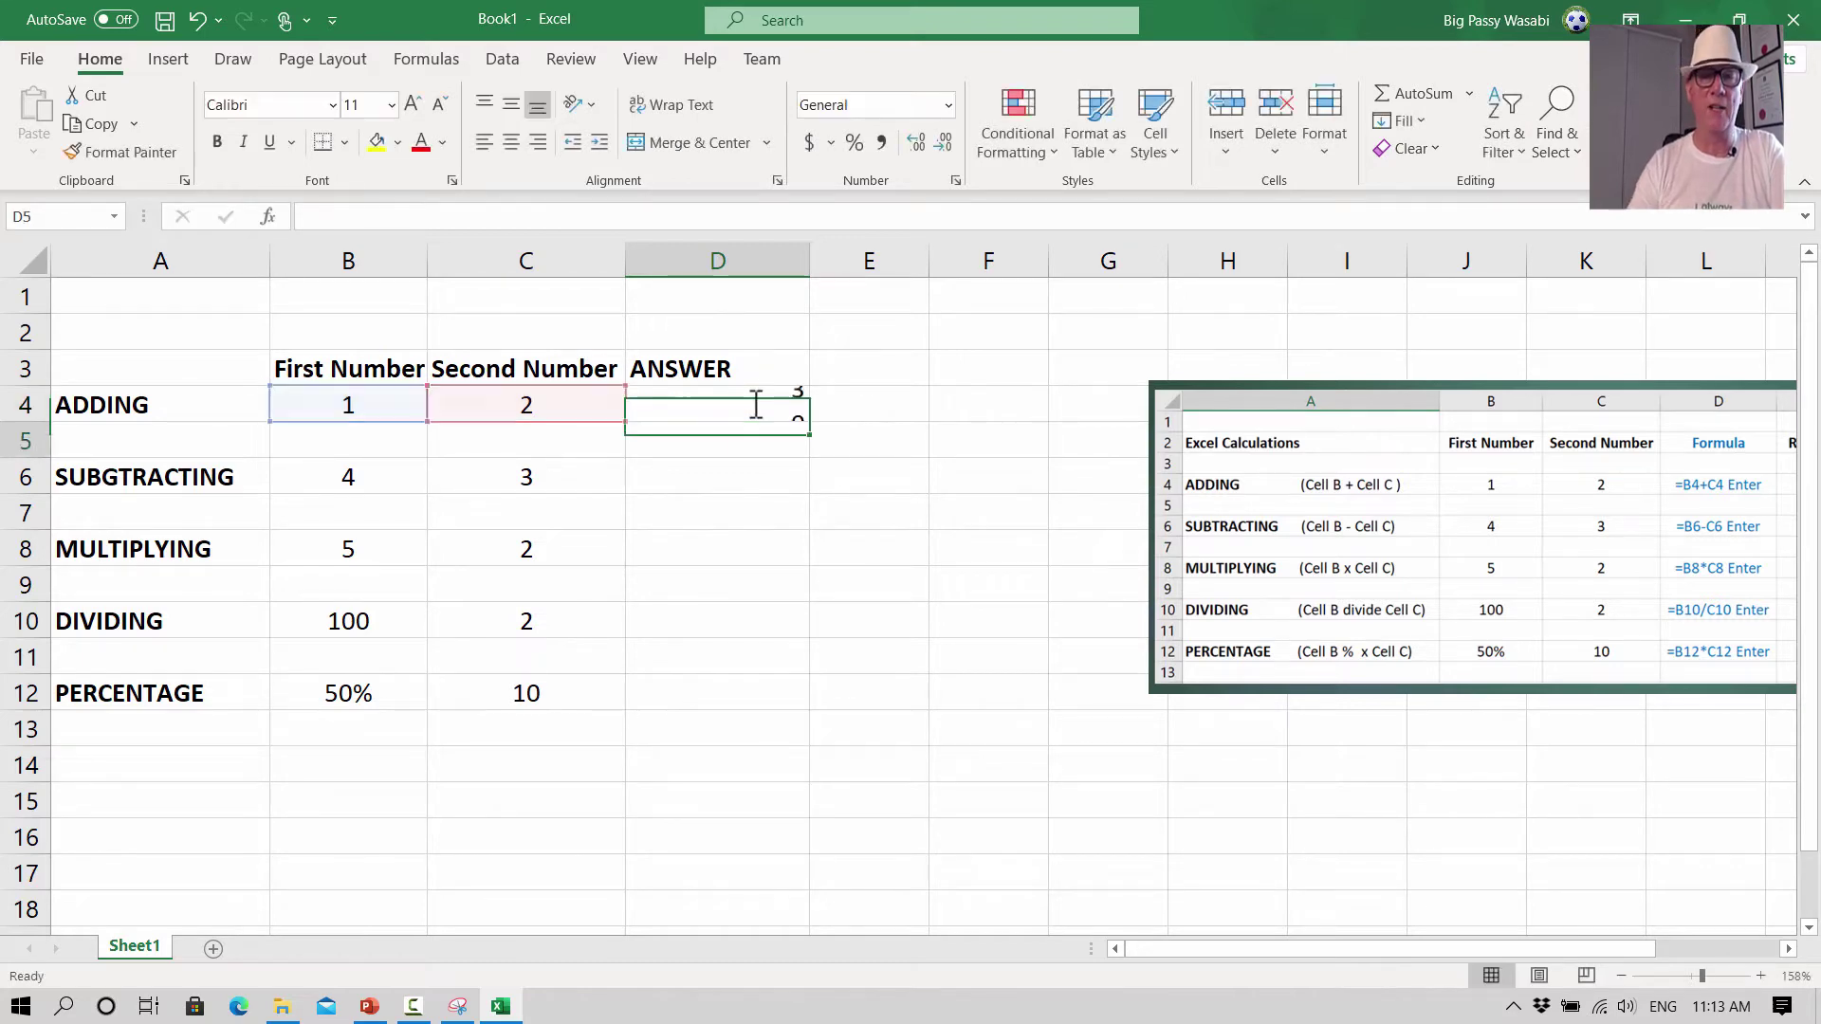
- Test the addition formula by changing cell C4 to 5 and checking the answer in D4
click(715, 410)
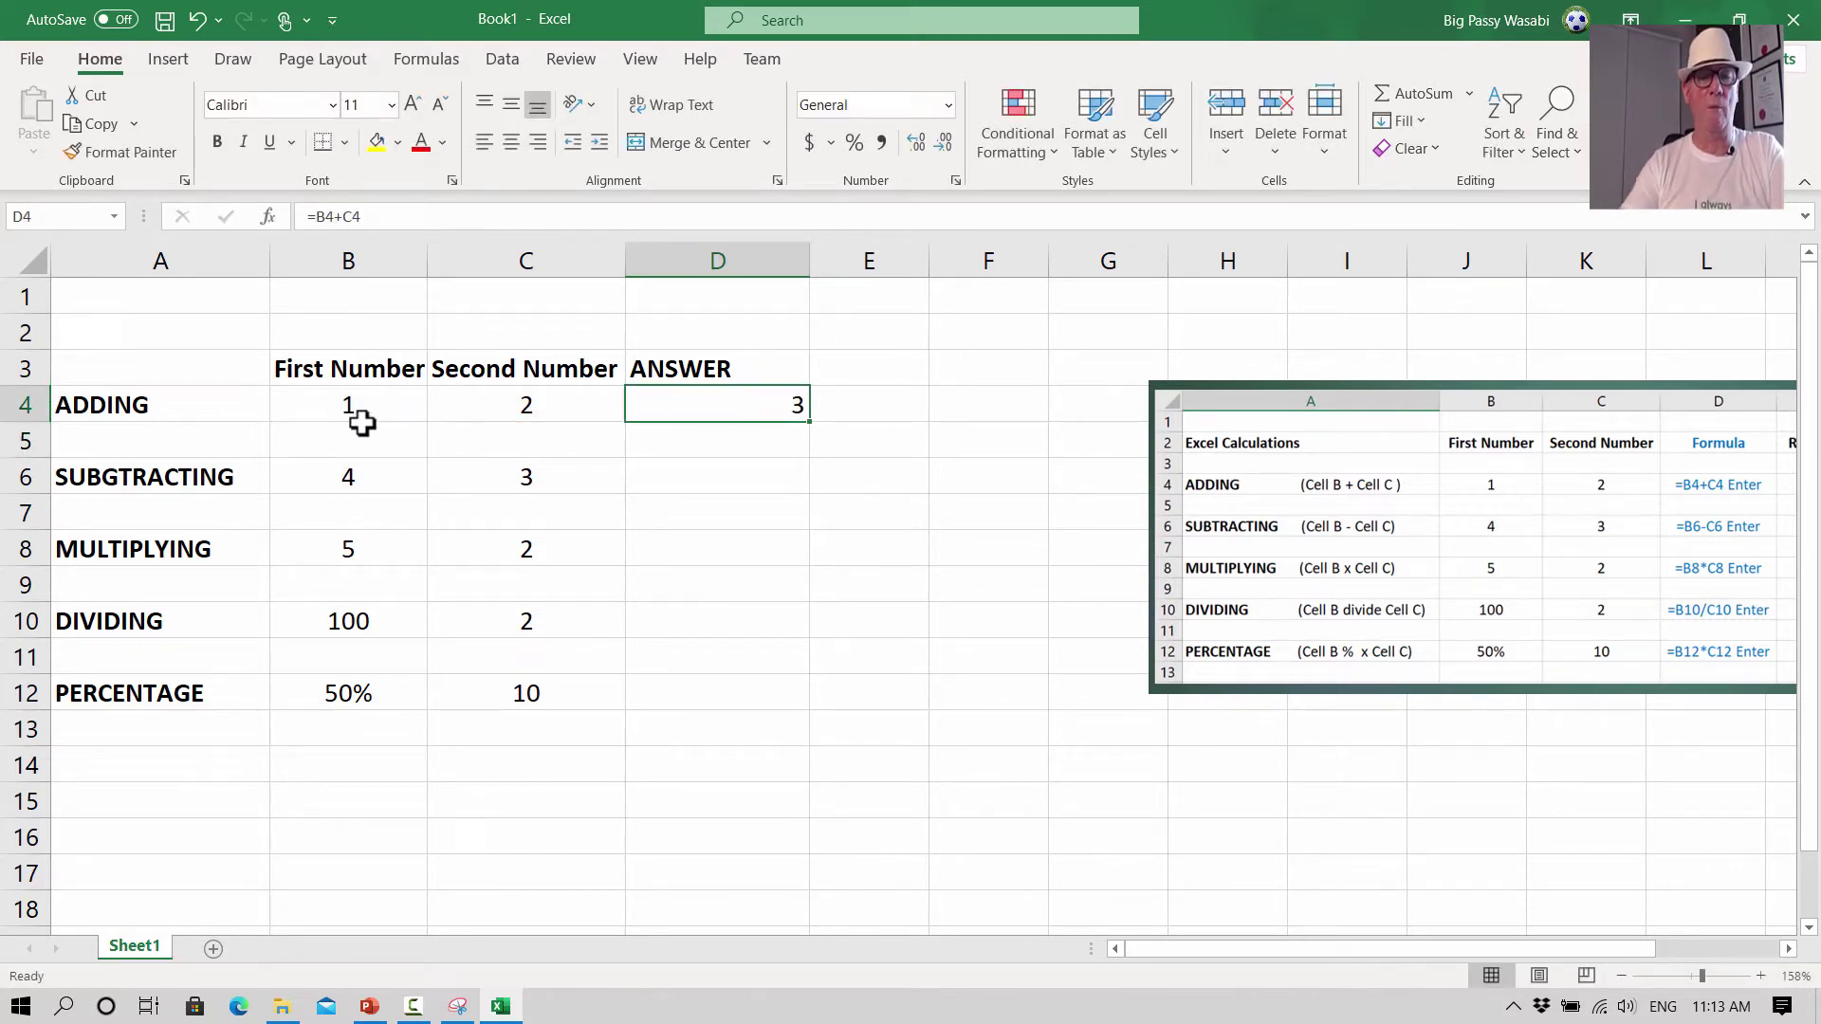
click(550, 415)
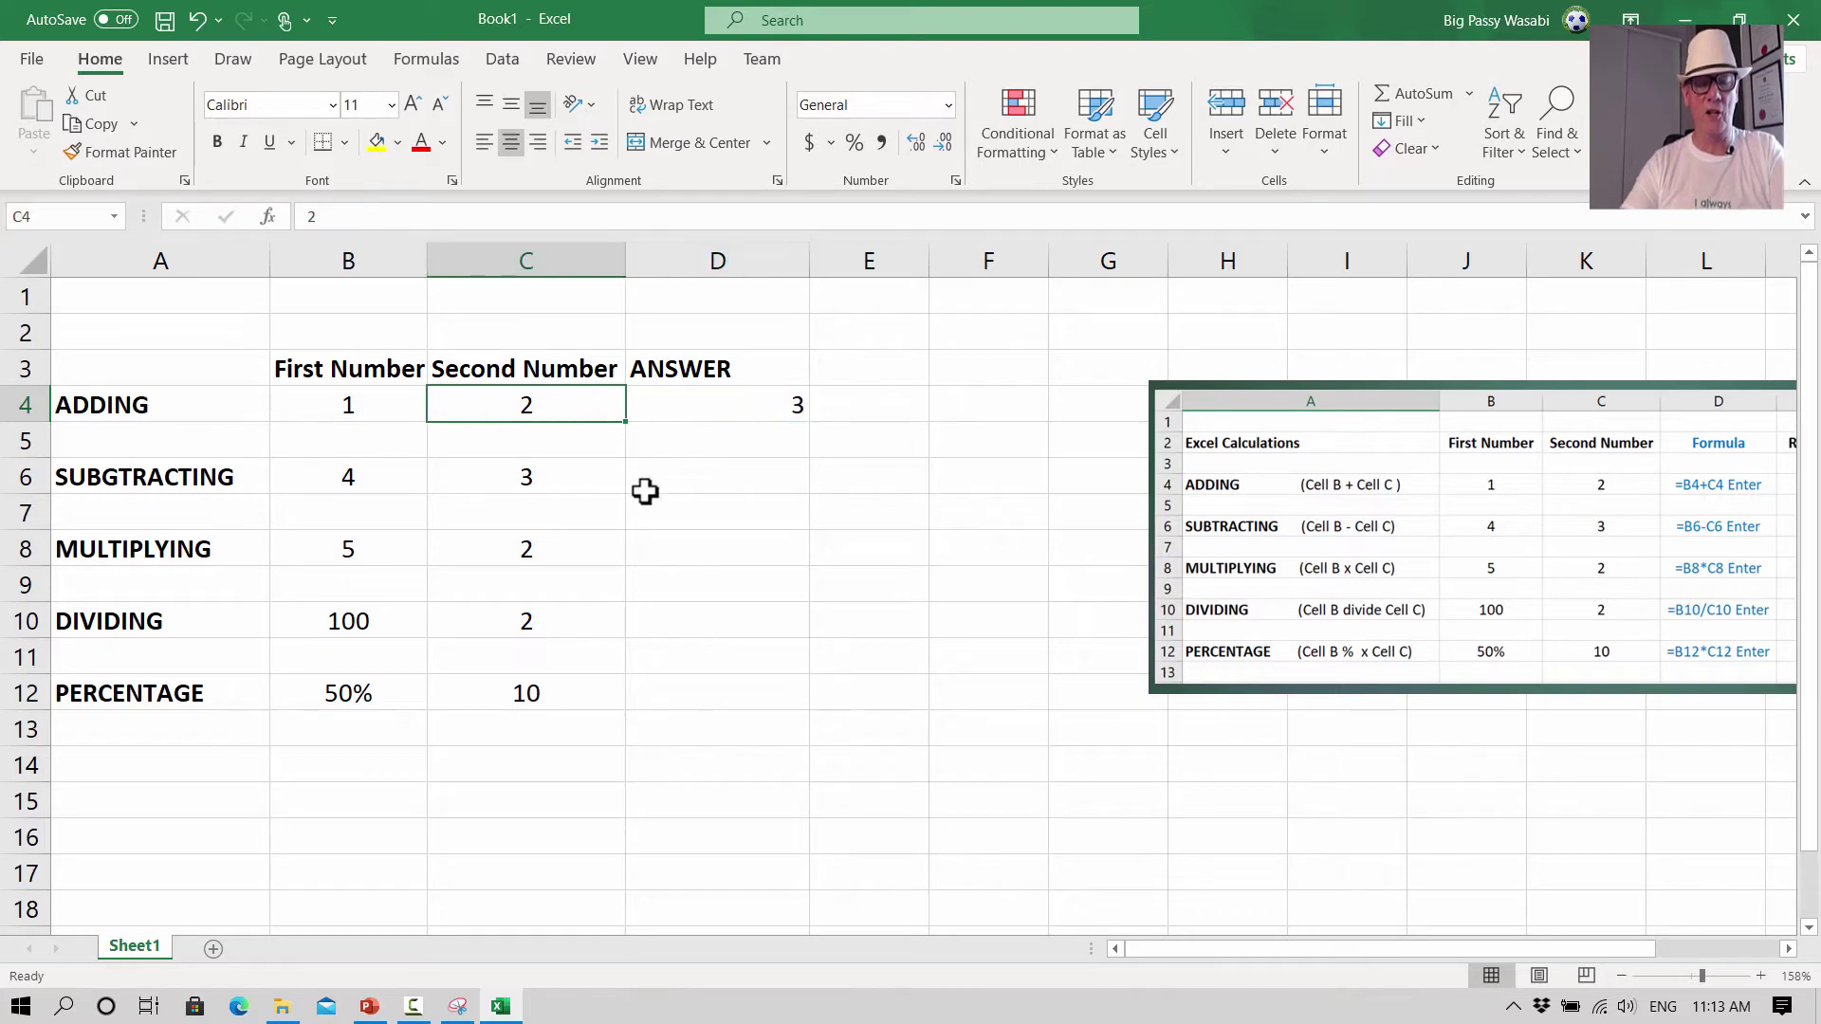
text(5)
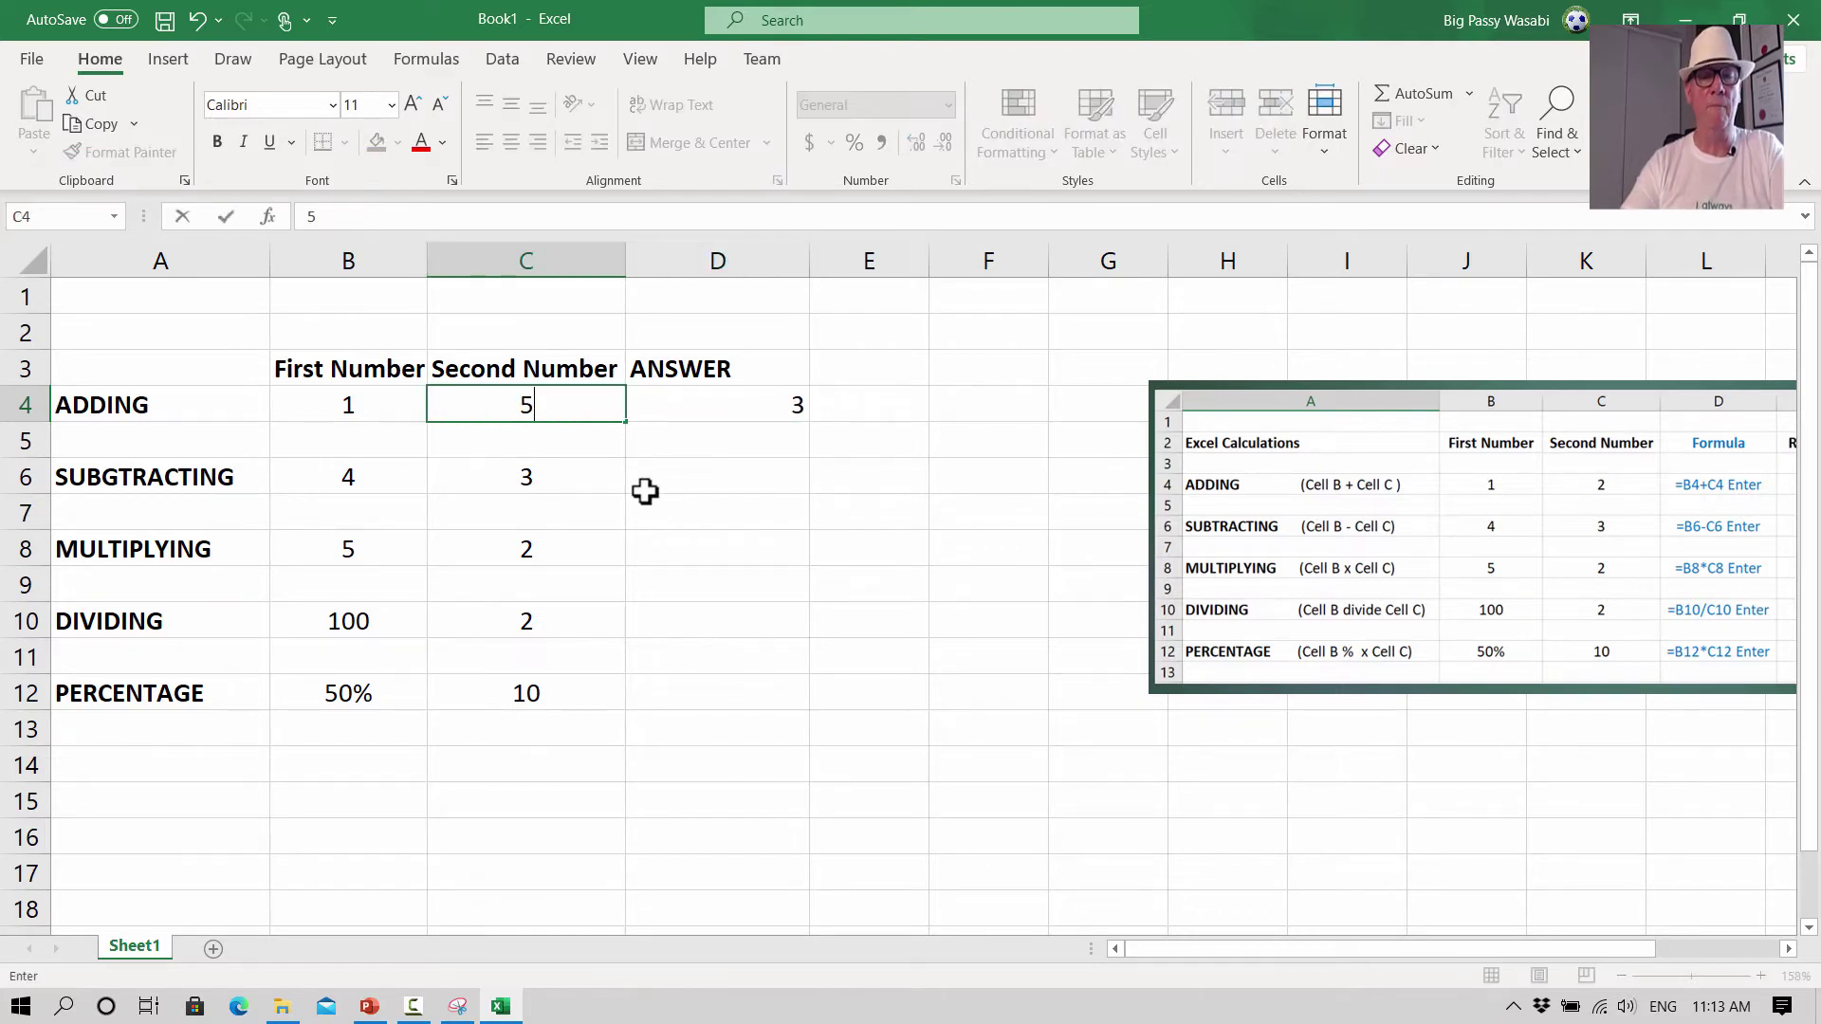
click(699, 403)
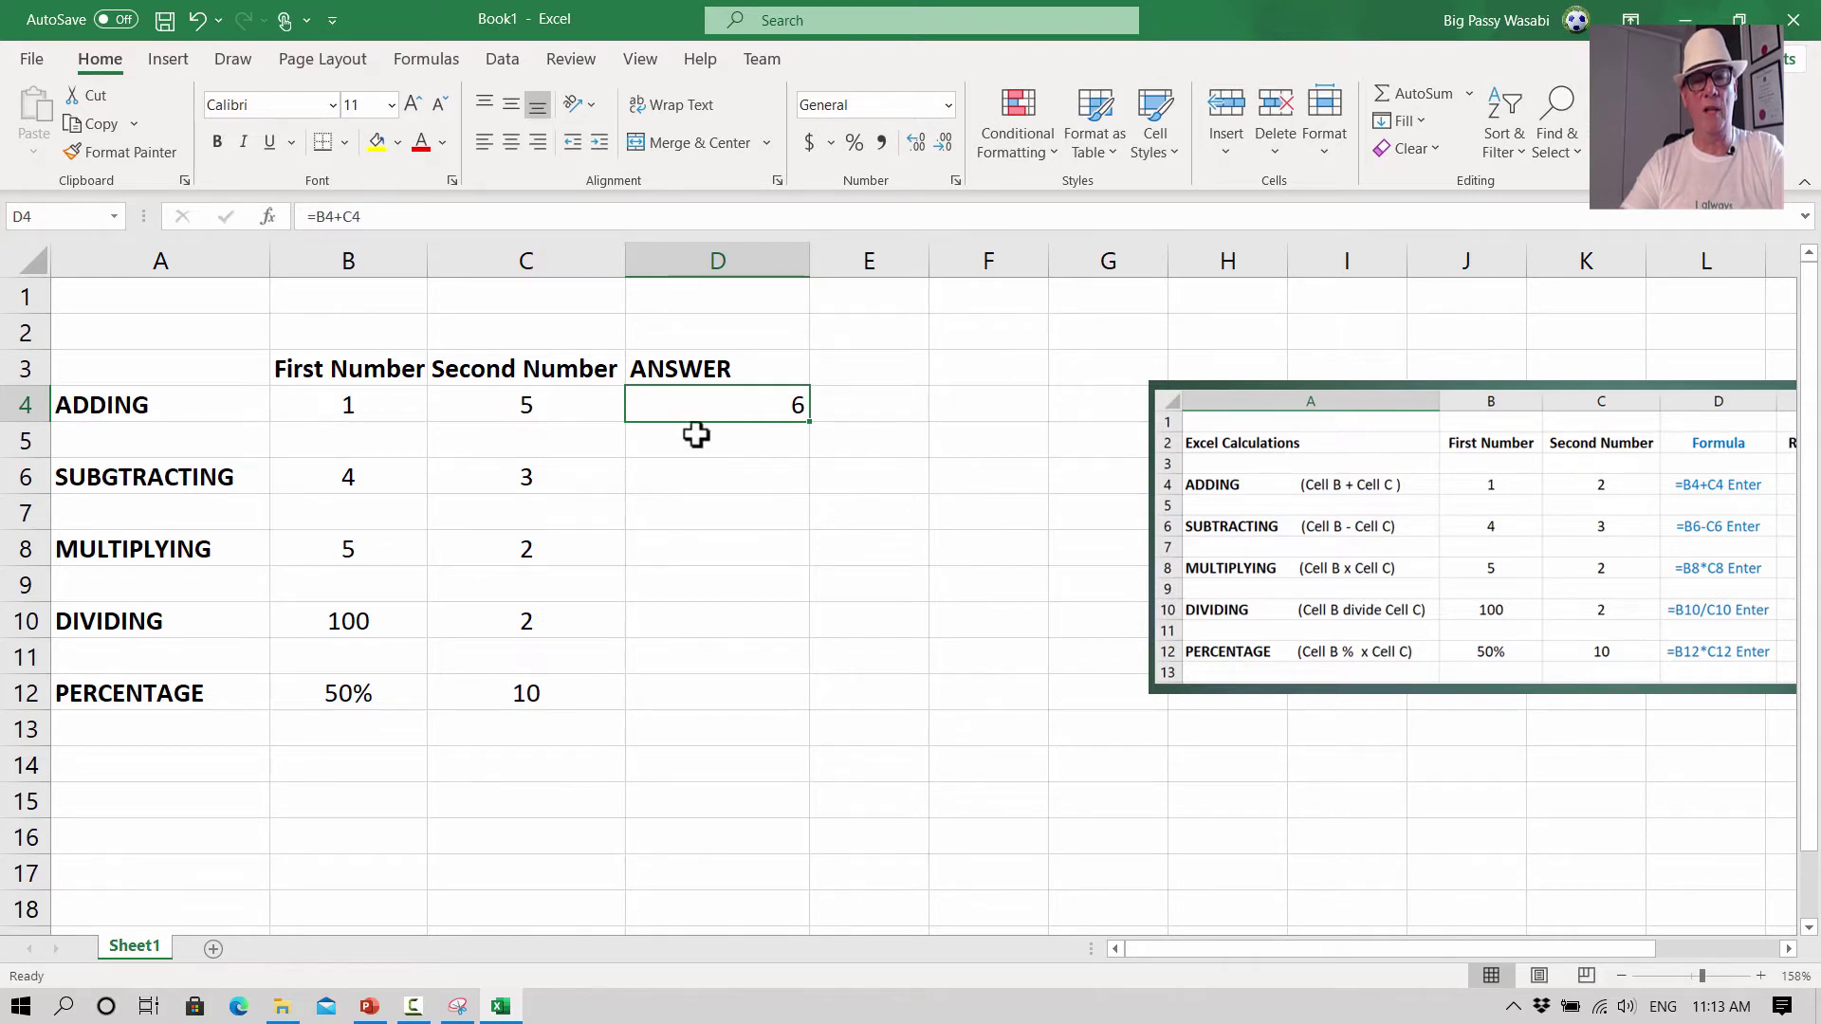
- Change cell C4 to 3 and check the recalculated answer in cell D4
click(535, 404)
text(3)
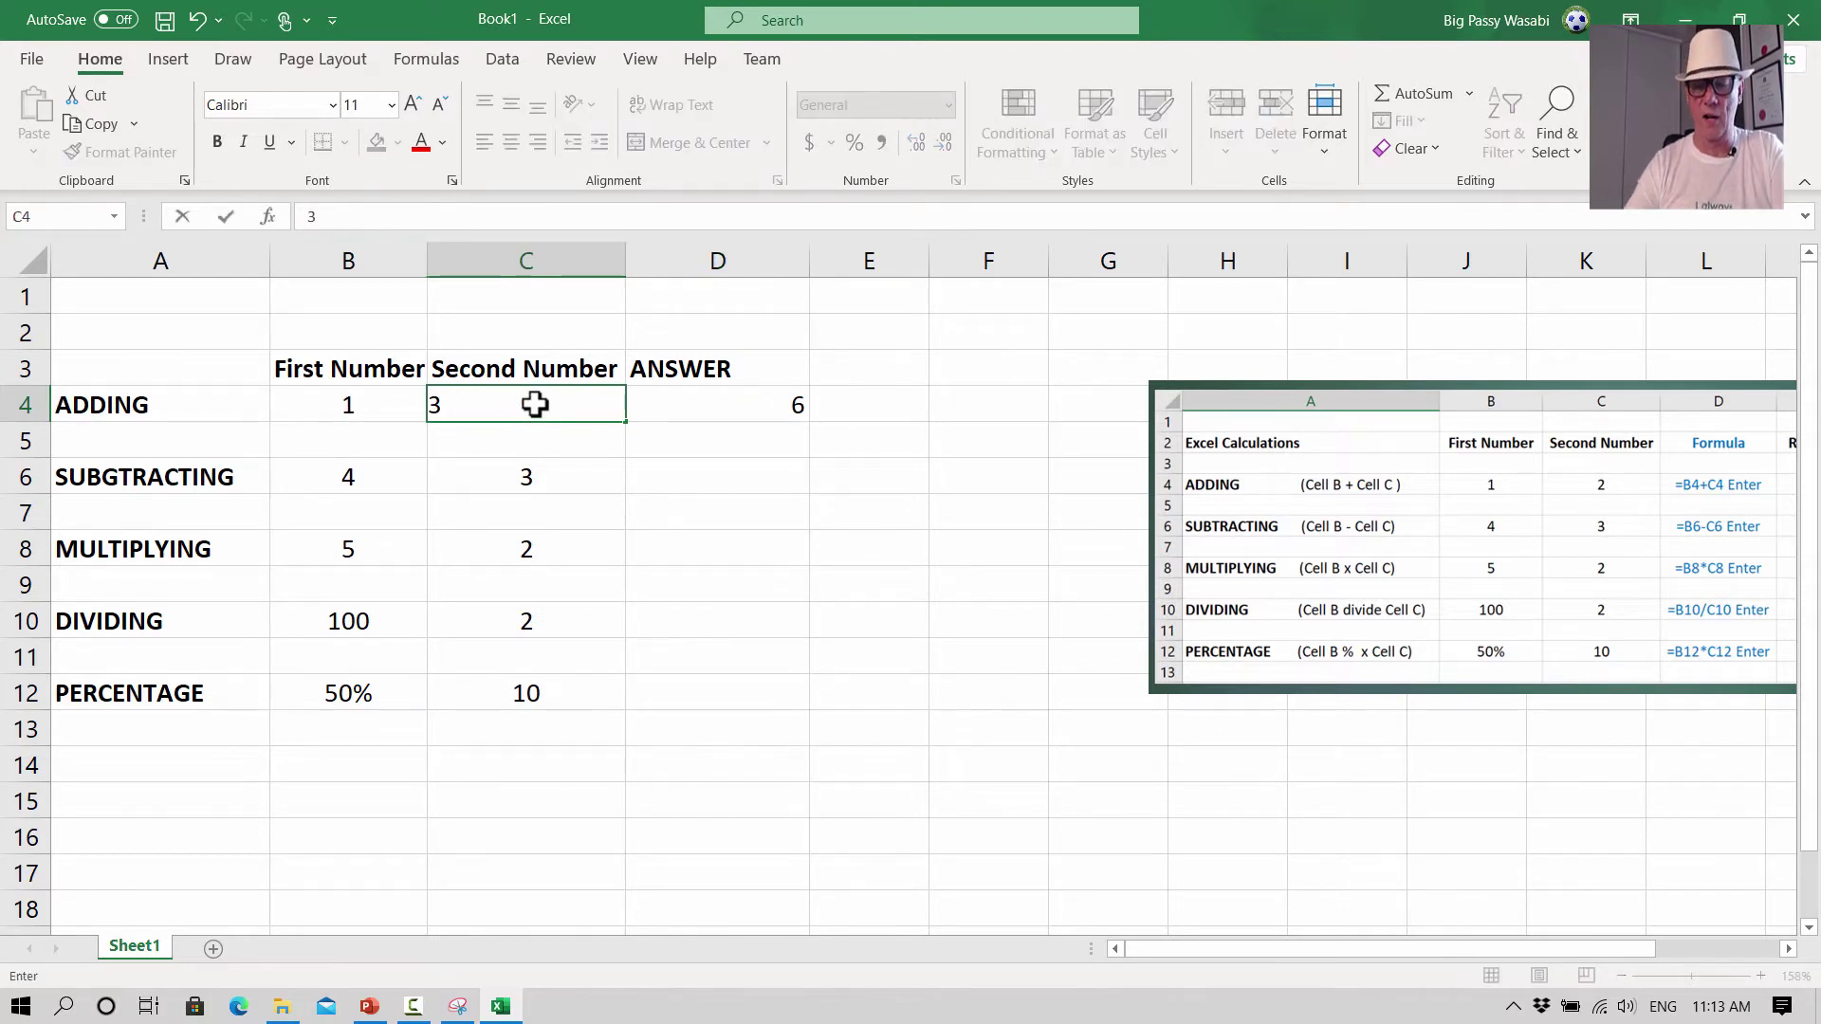
key(Return)
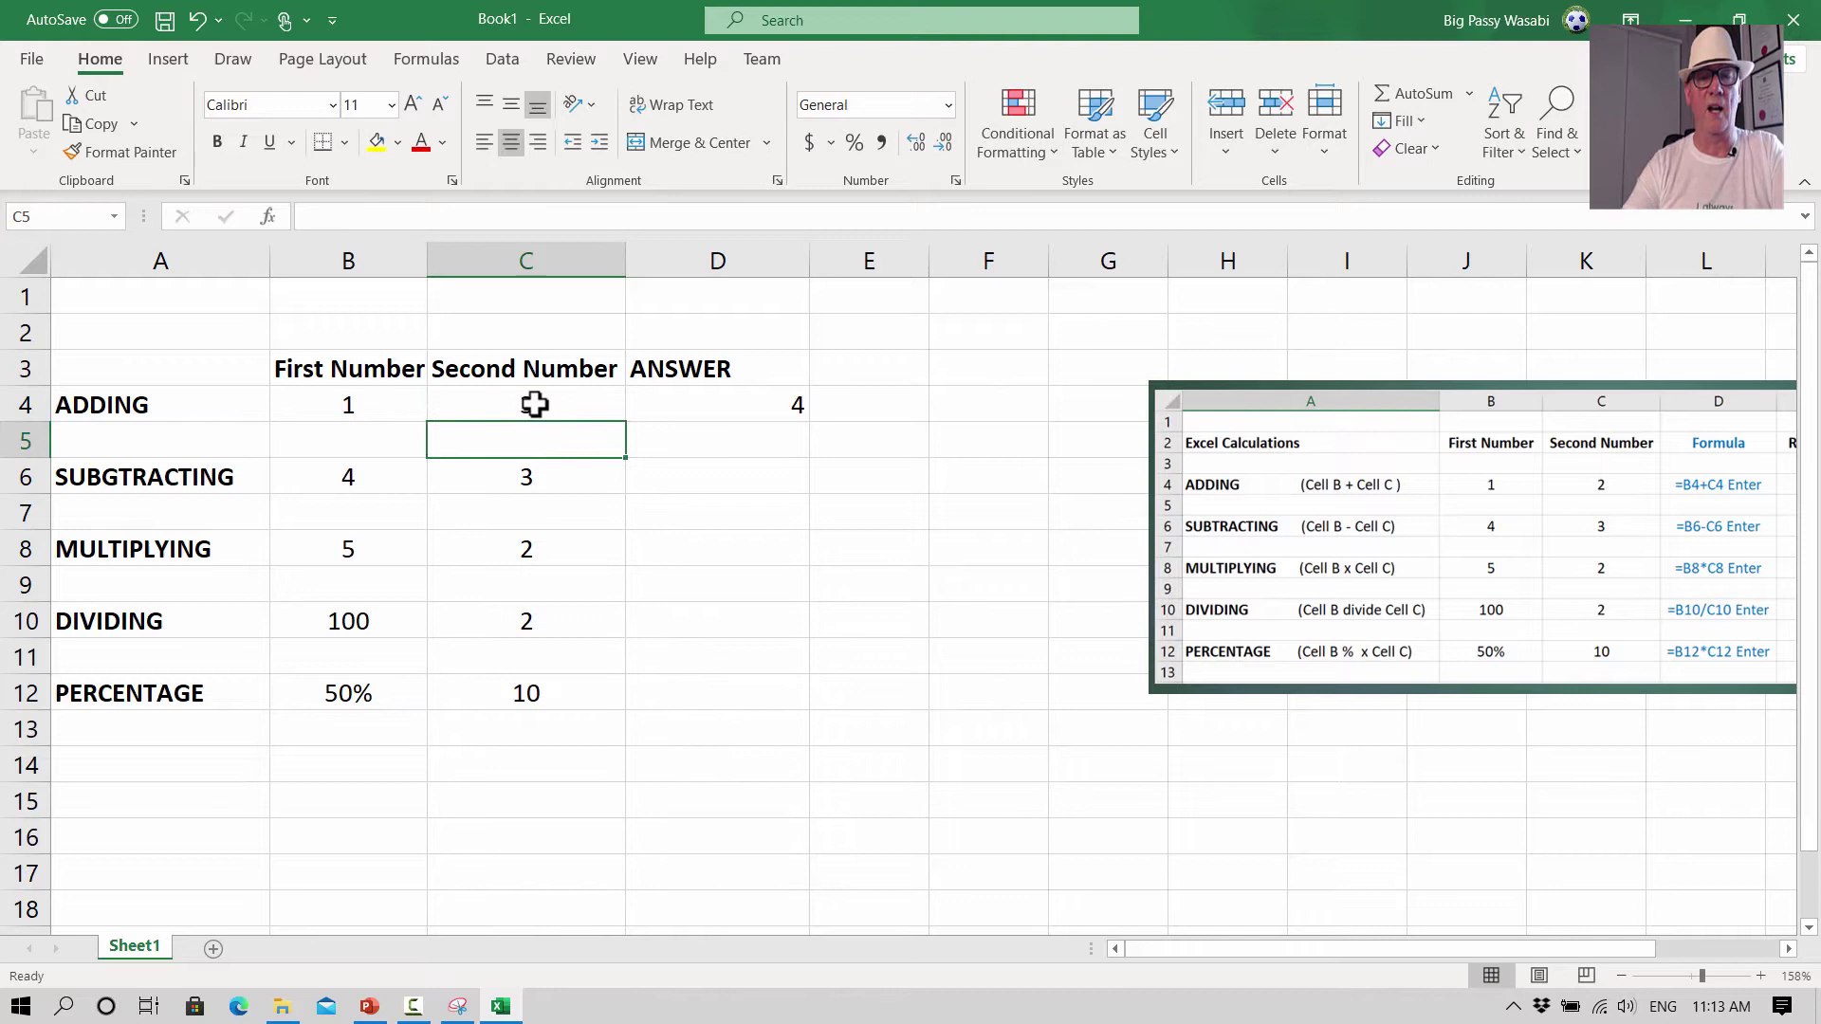
click(782, 408)
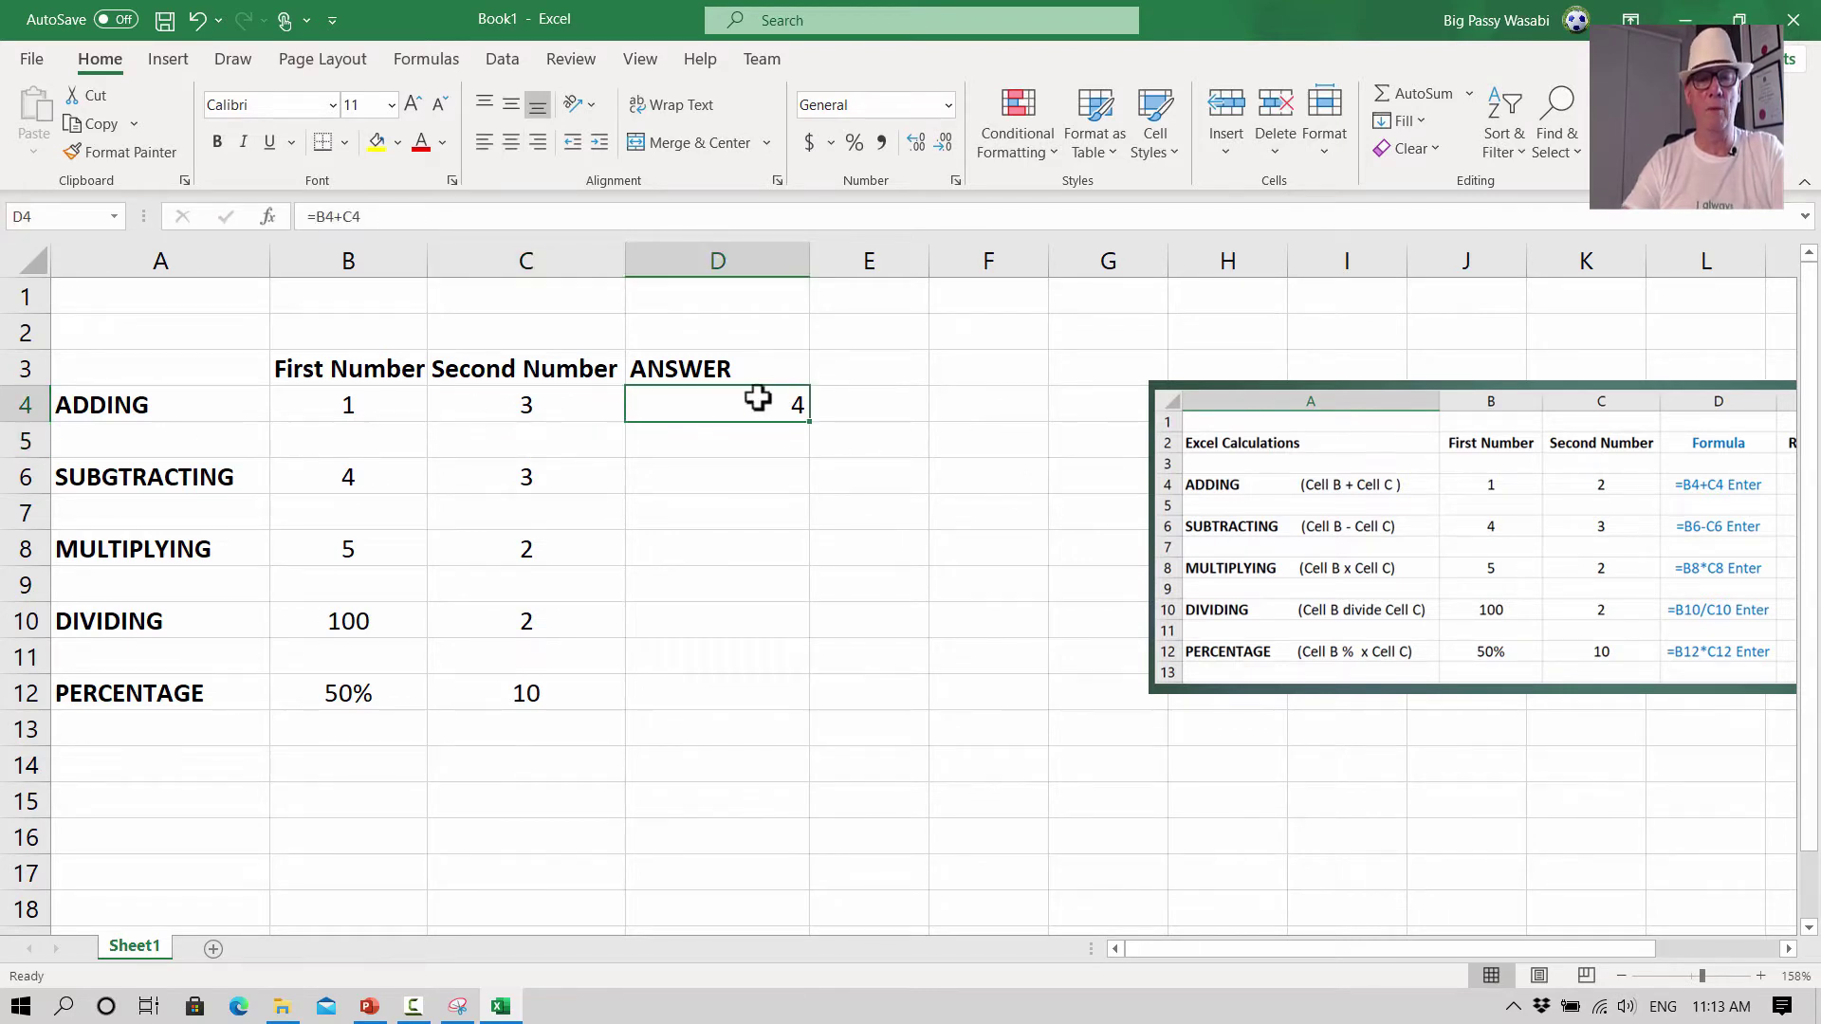
click(370, 472)
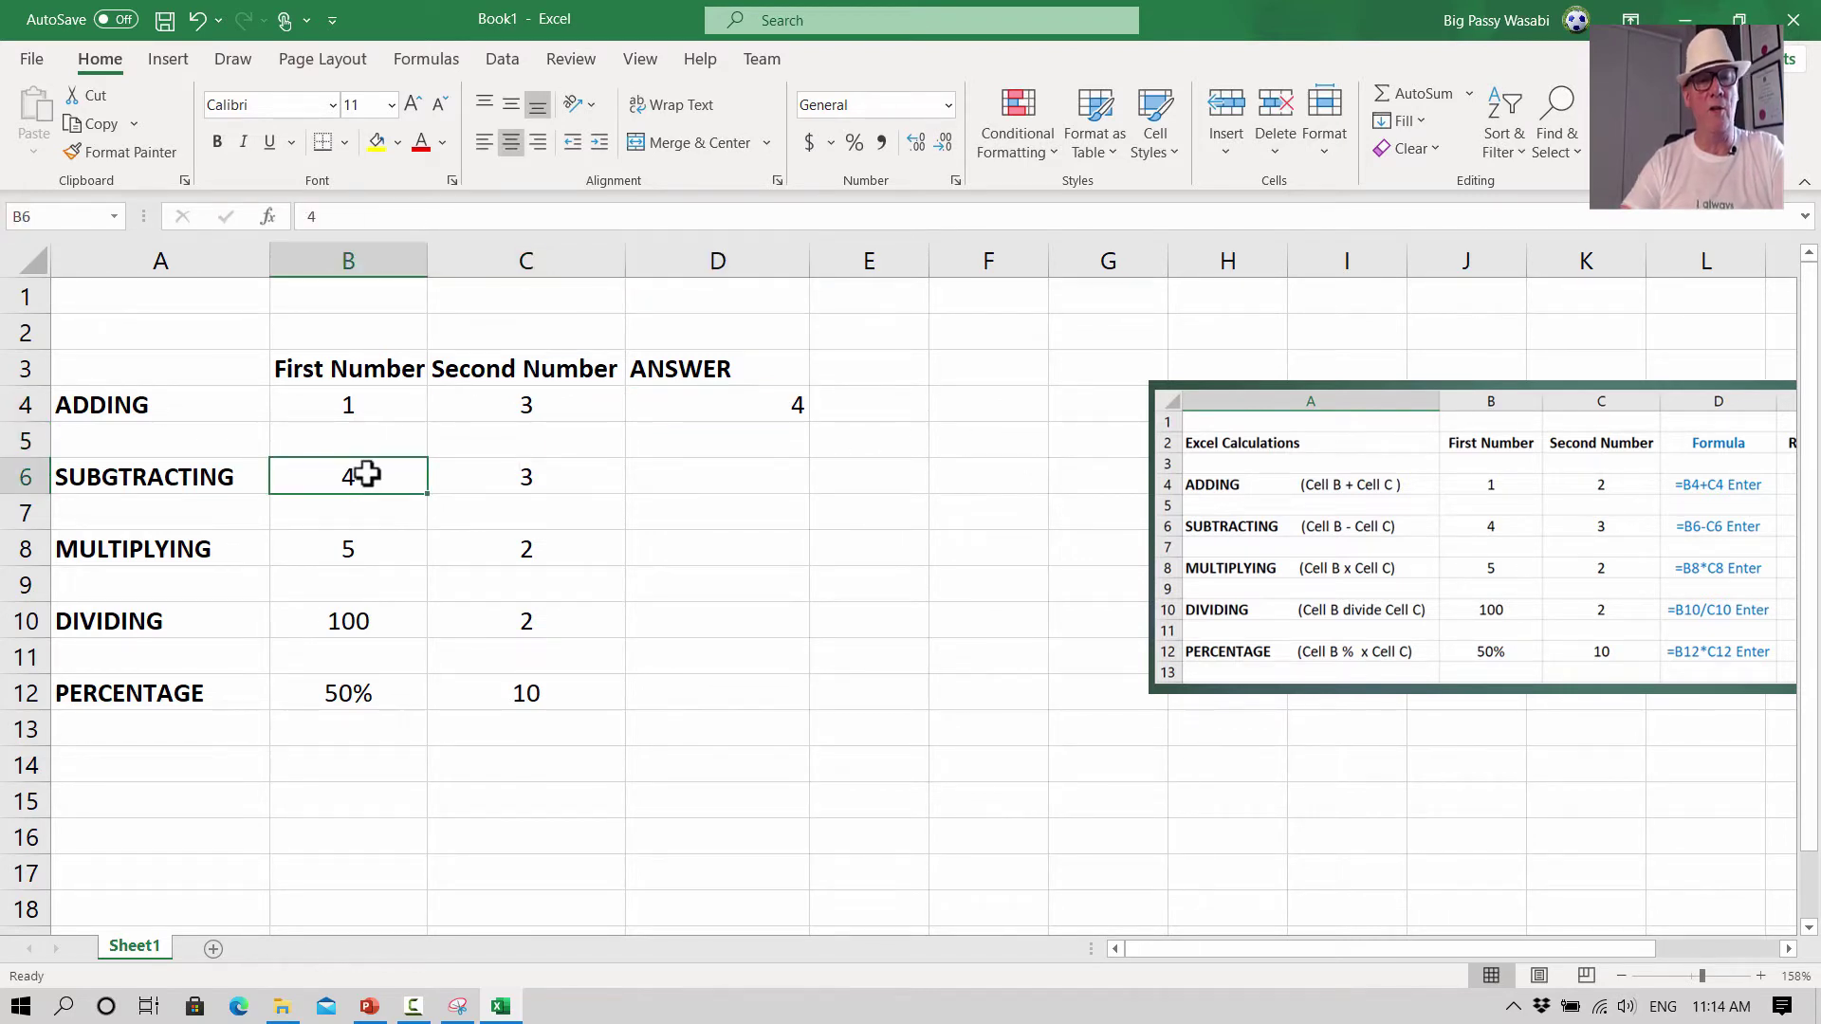
- Set the second number of the ADDING row, cell C4, to 2
click(521, 406)
text(2)
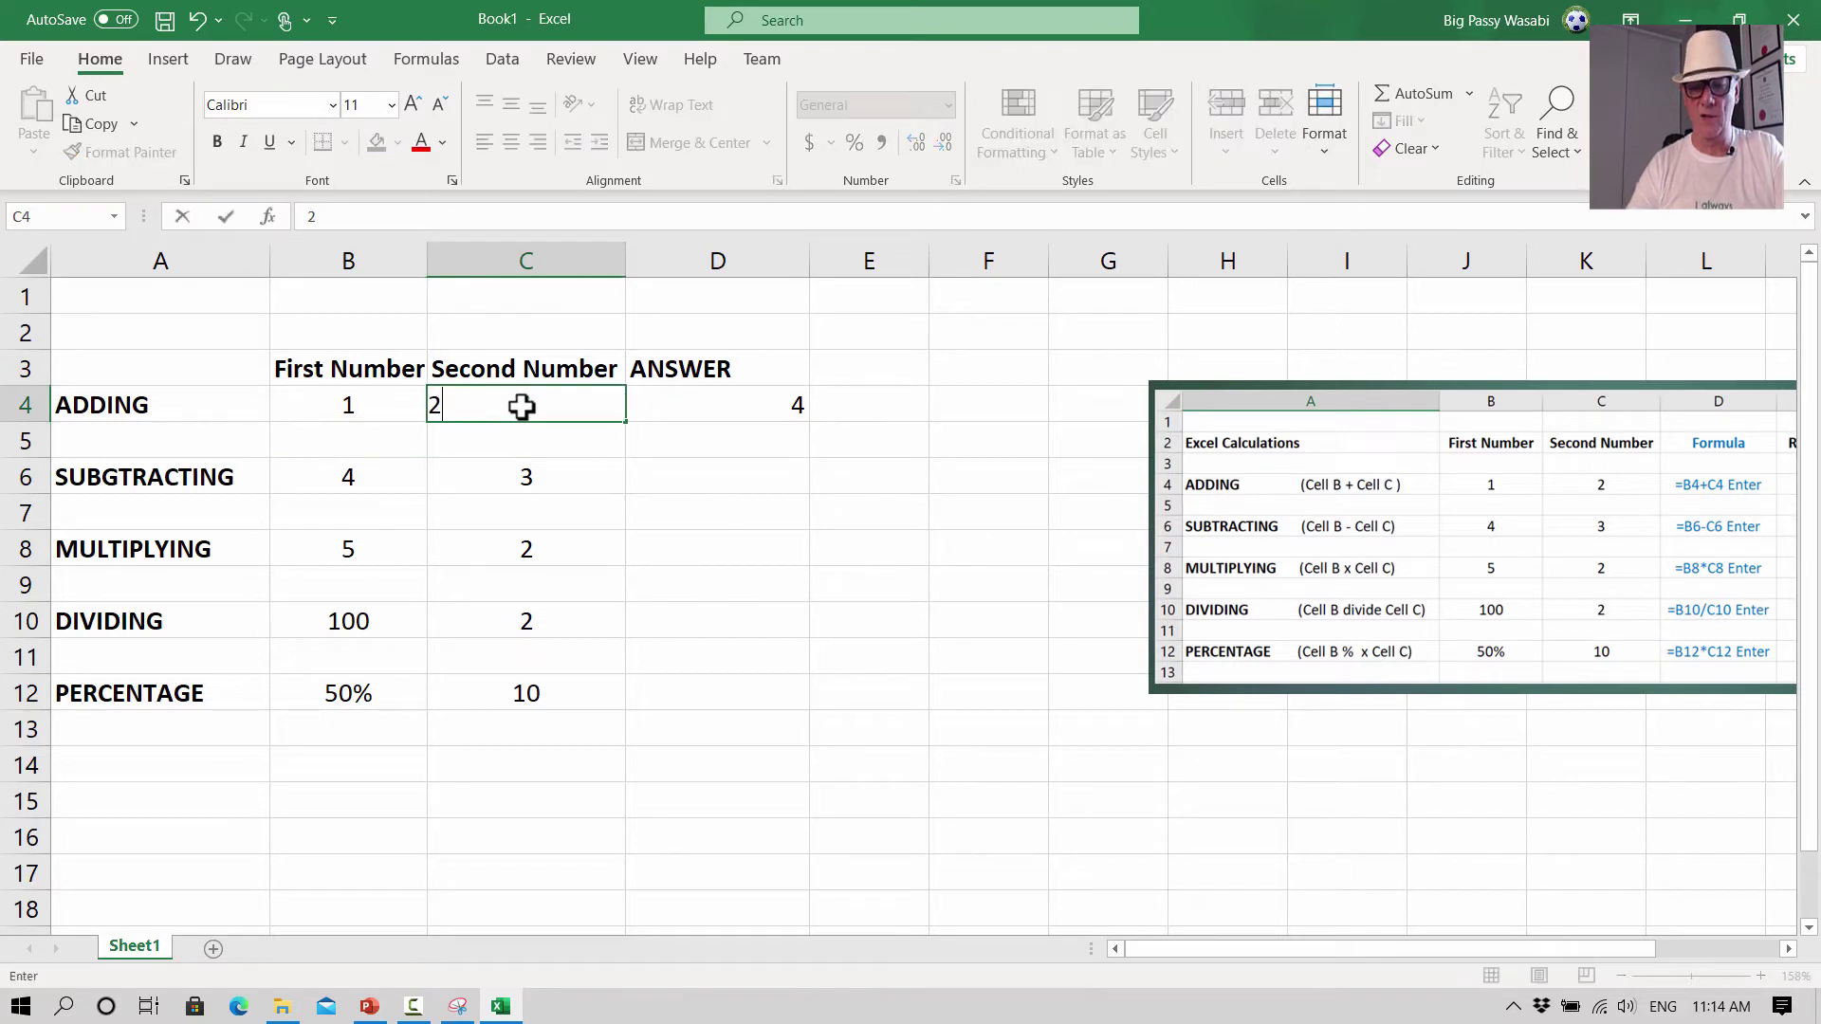
key(Return)
- Enter the subtraction formula =B6-C6 in cell D6 of the subtracting row
click(379, 479)
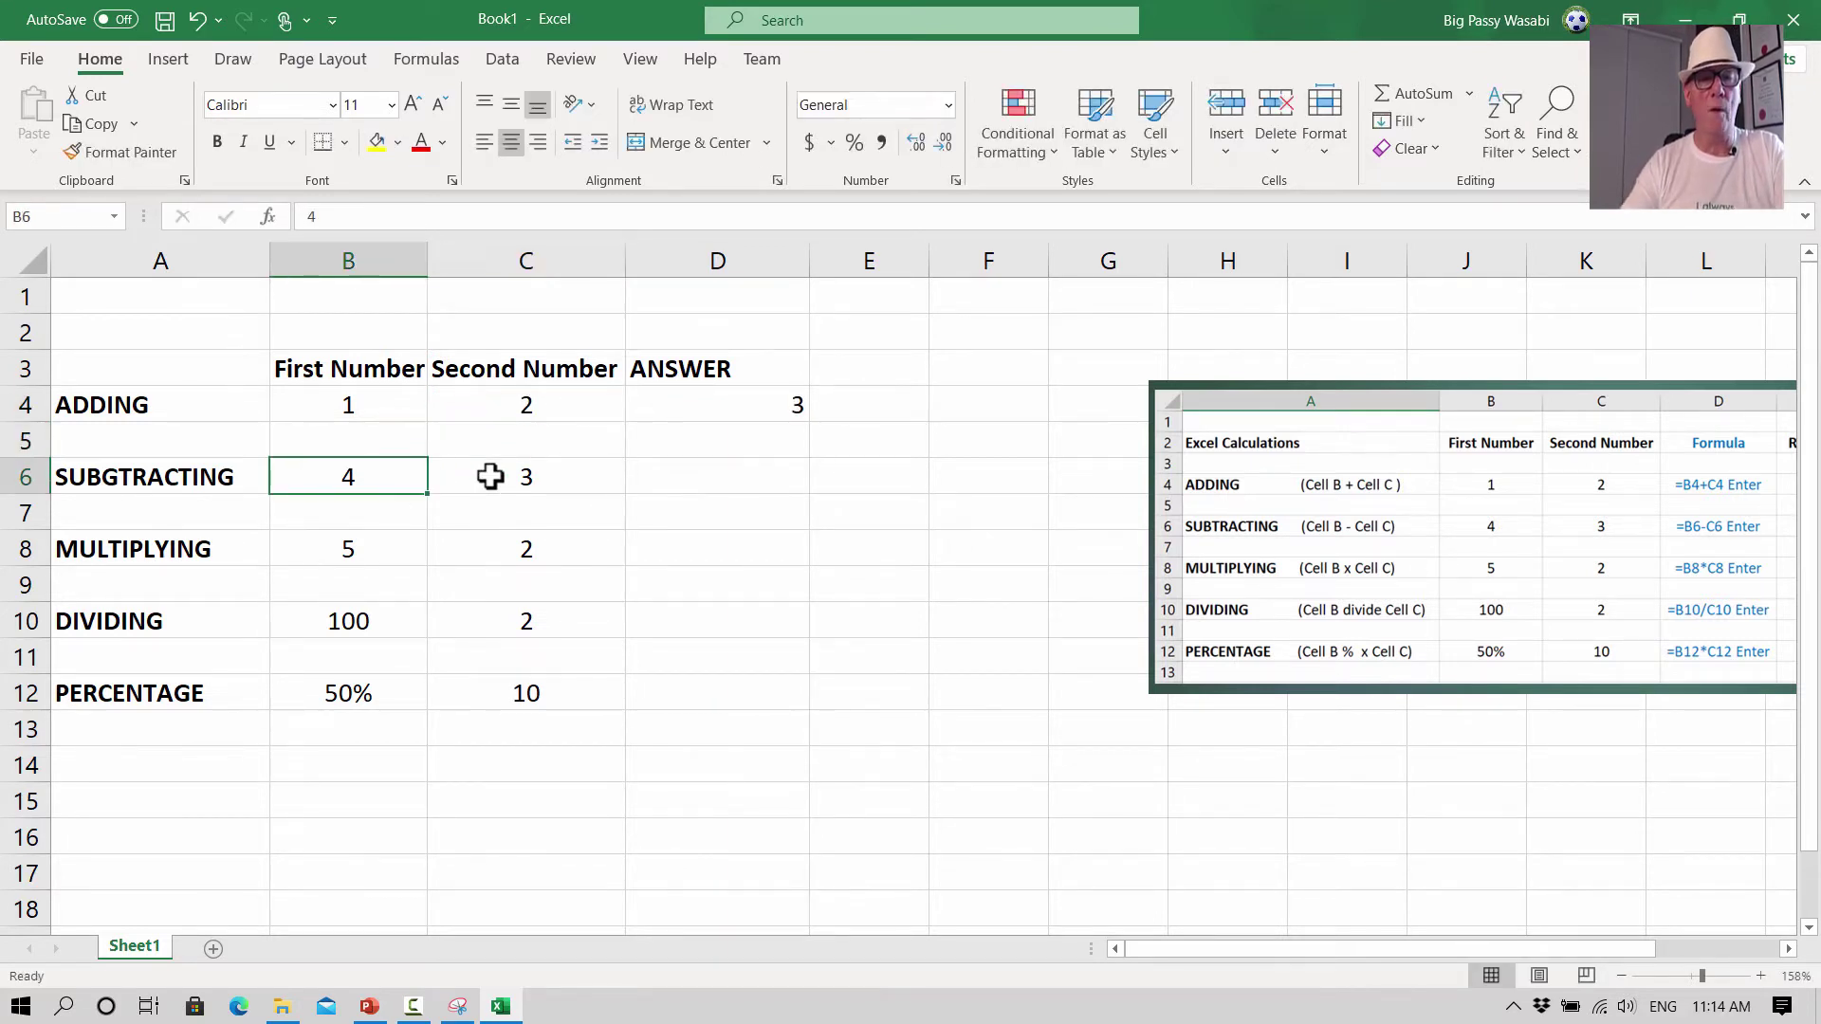
click(491, 475)
click(368, 477)
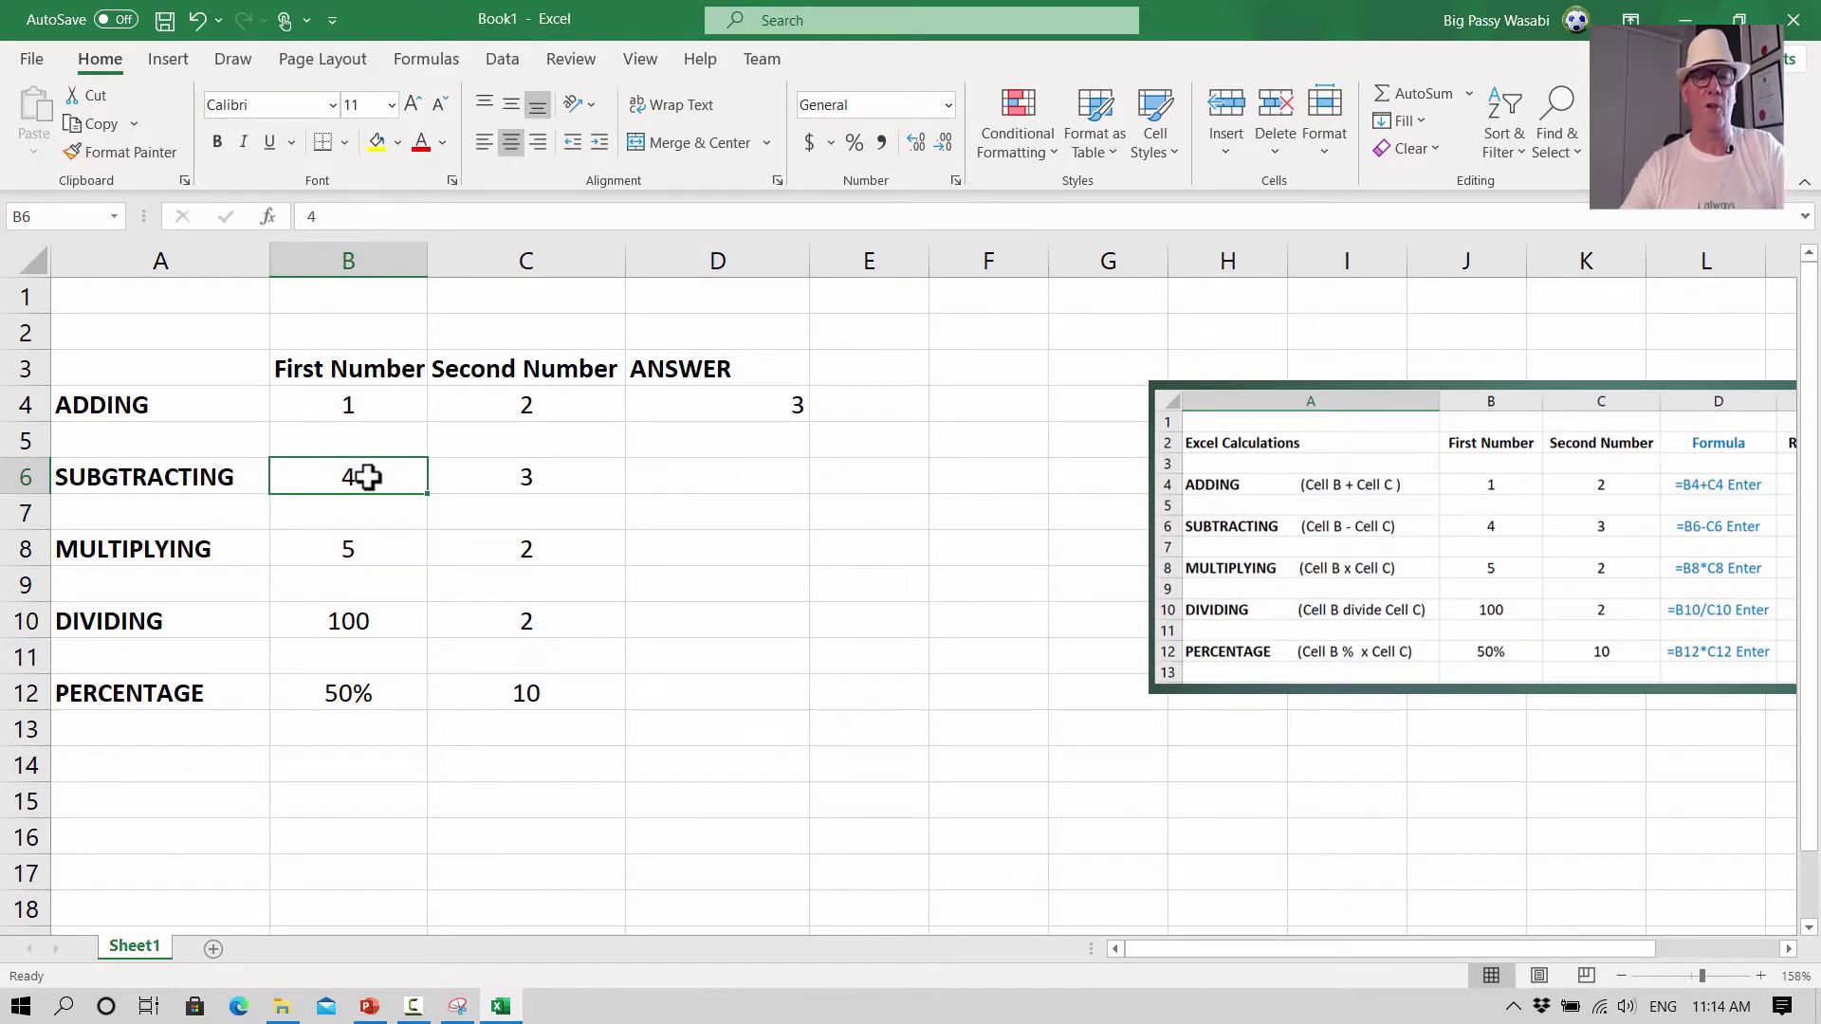
click(649, 478)
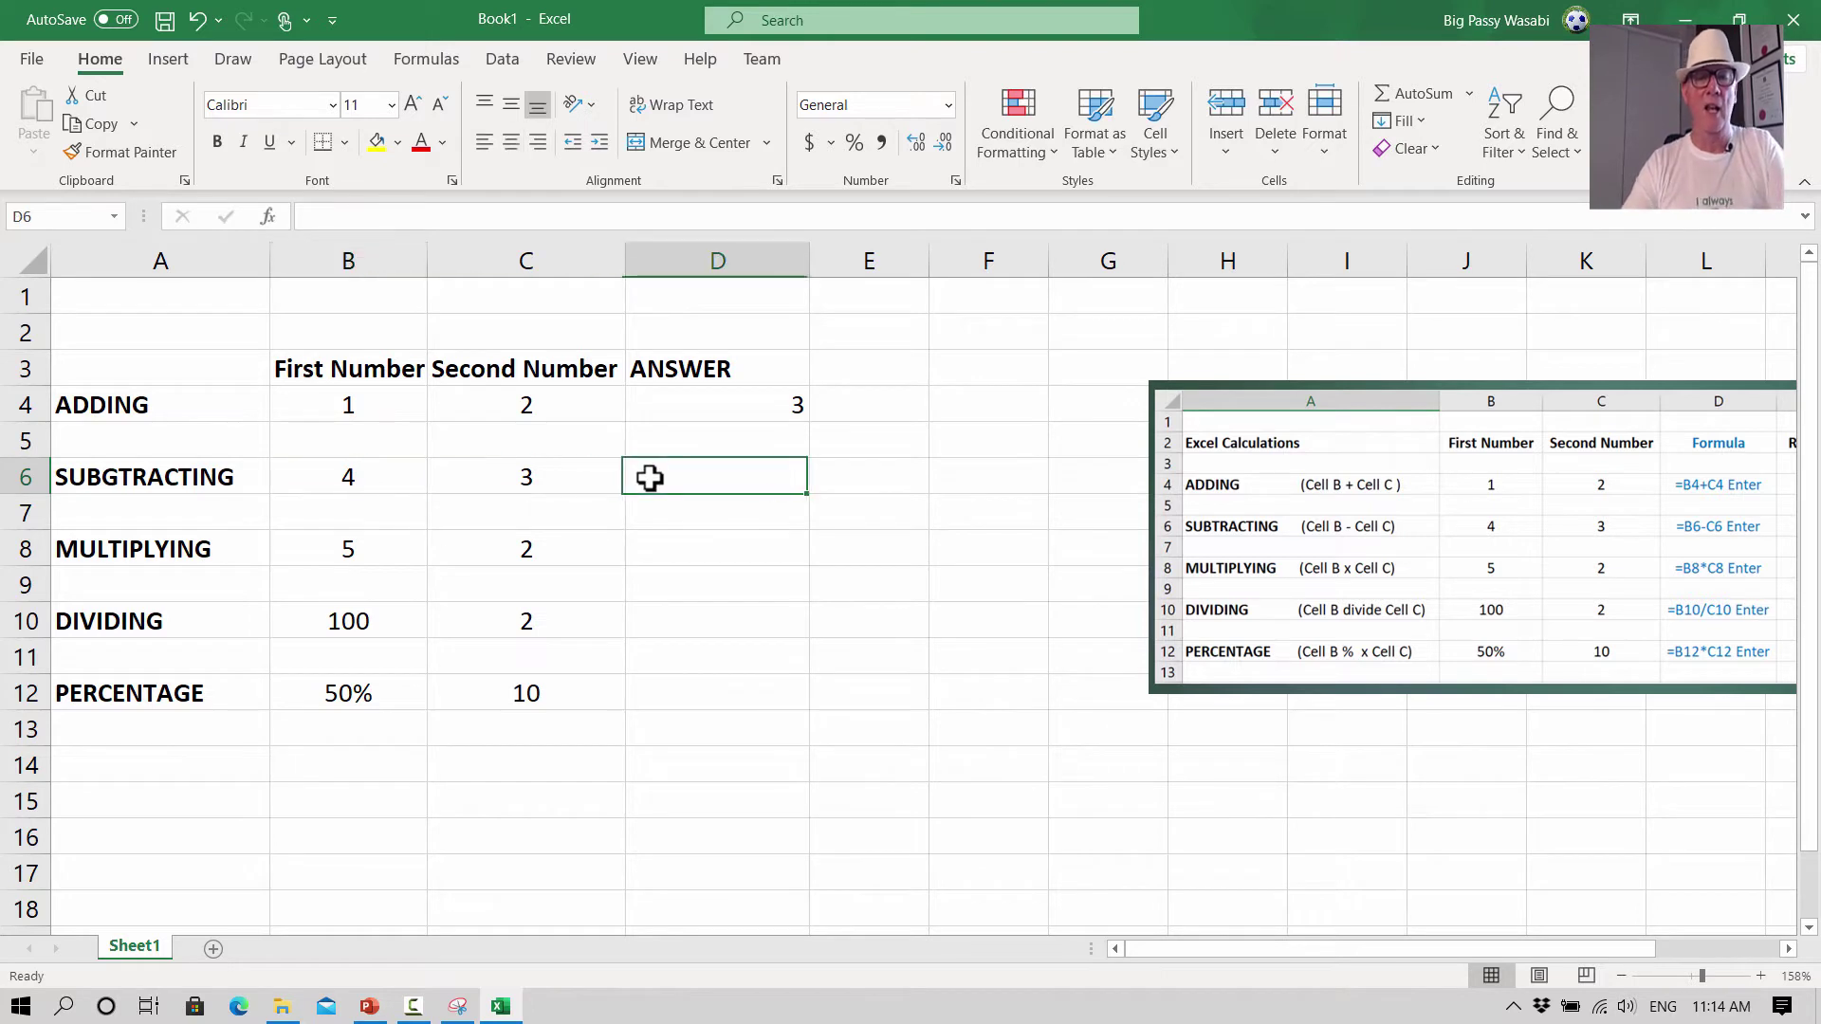
text(=)
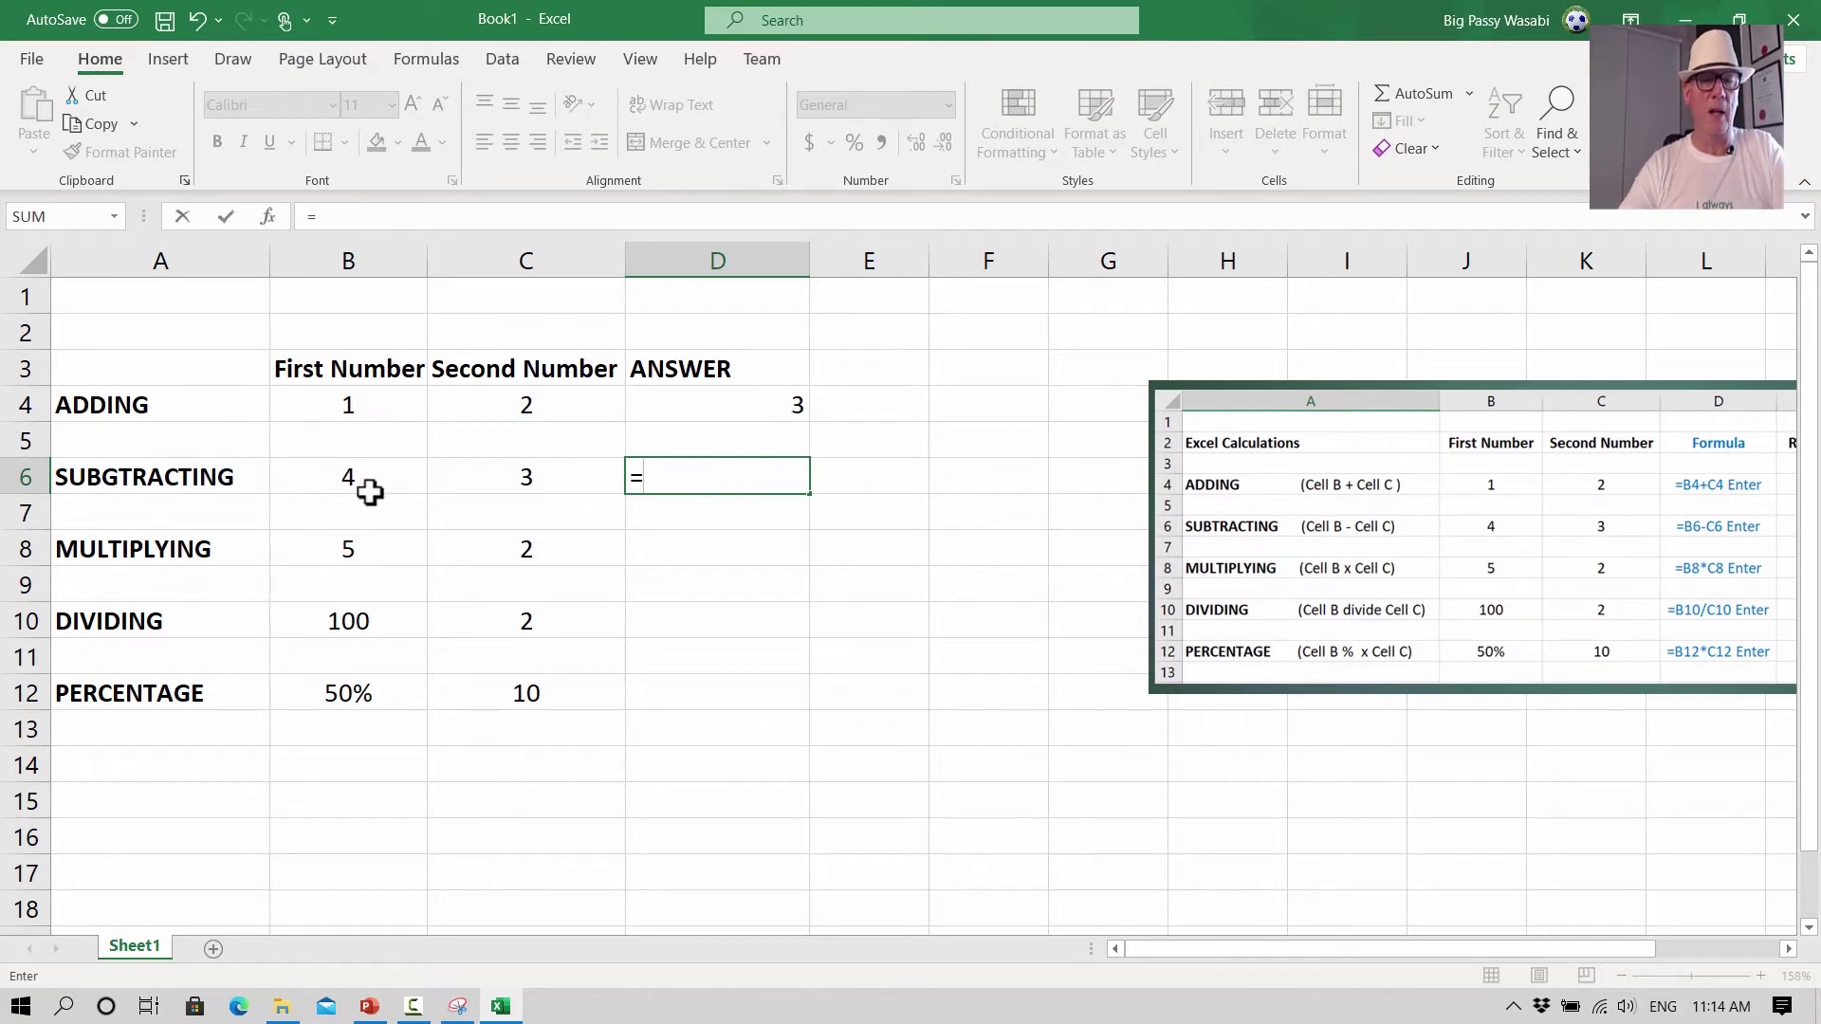
click(328, 486)
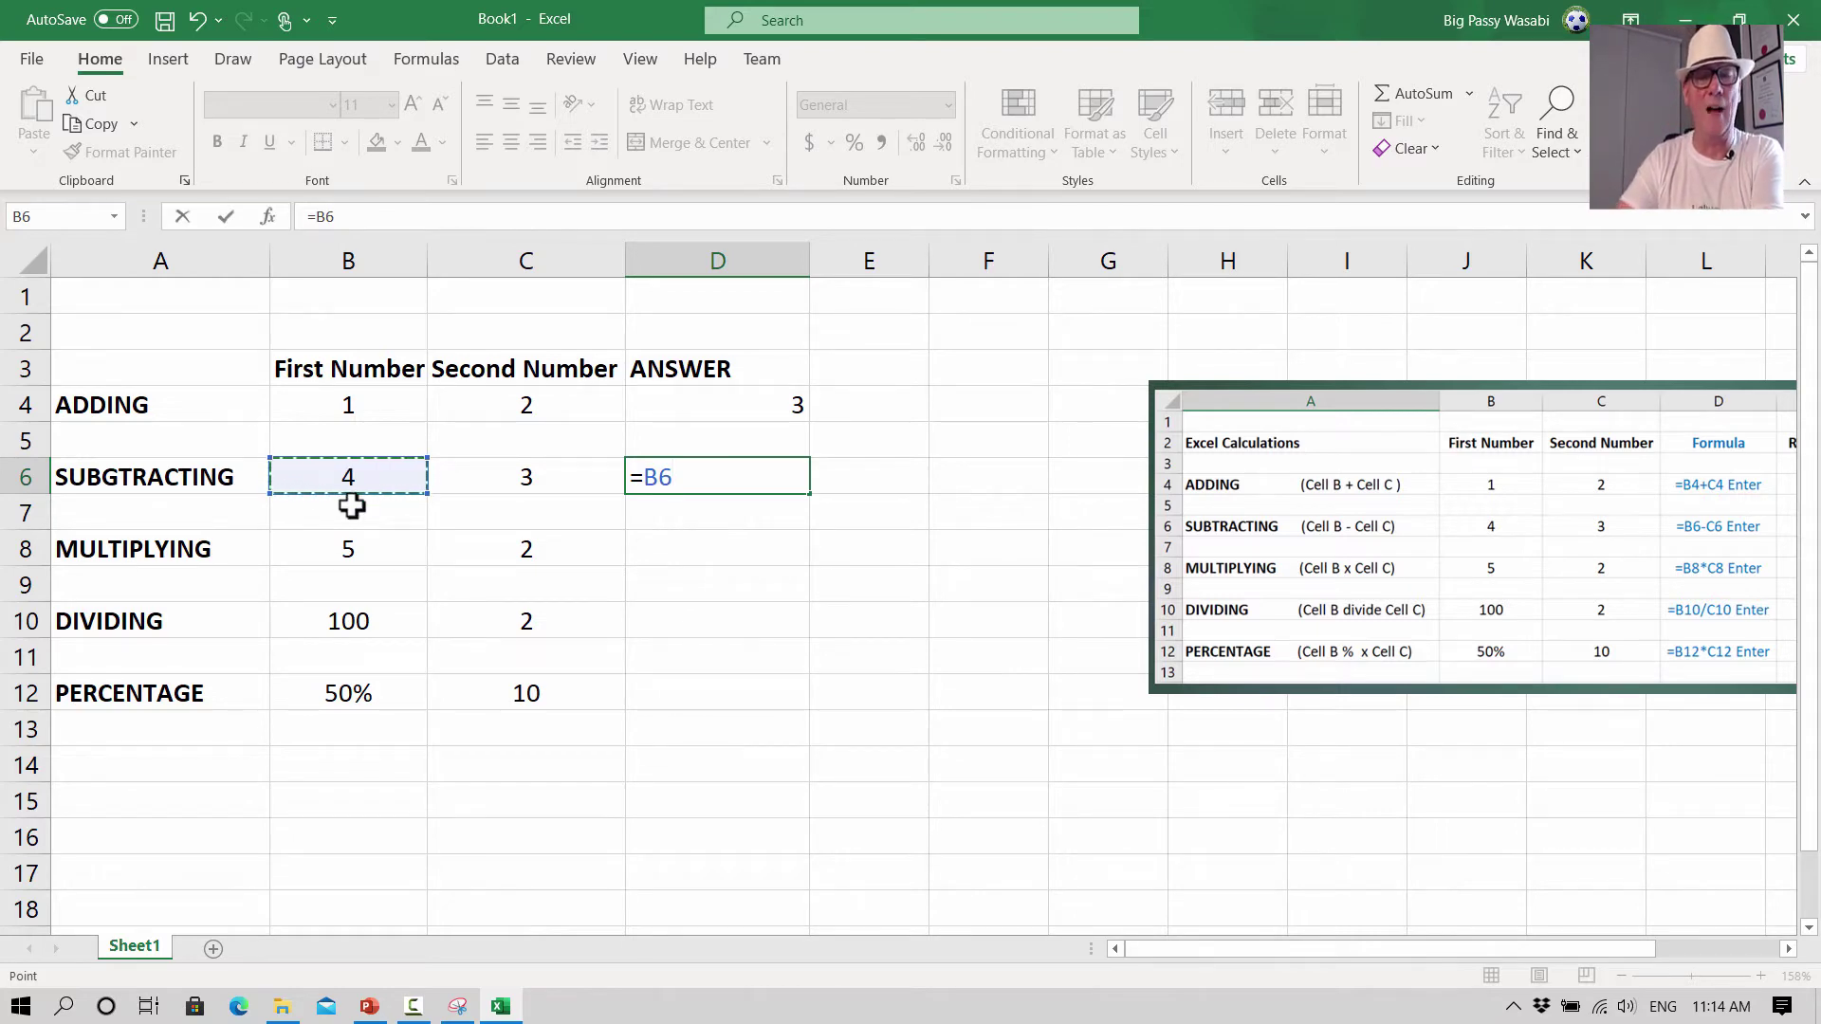
text(-)
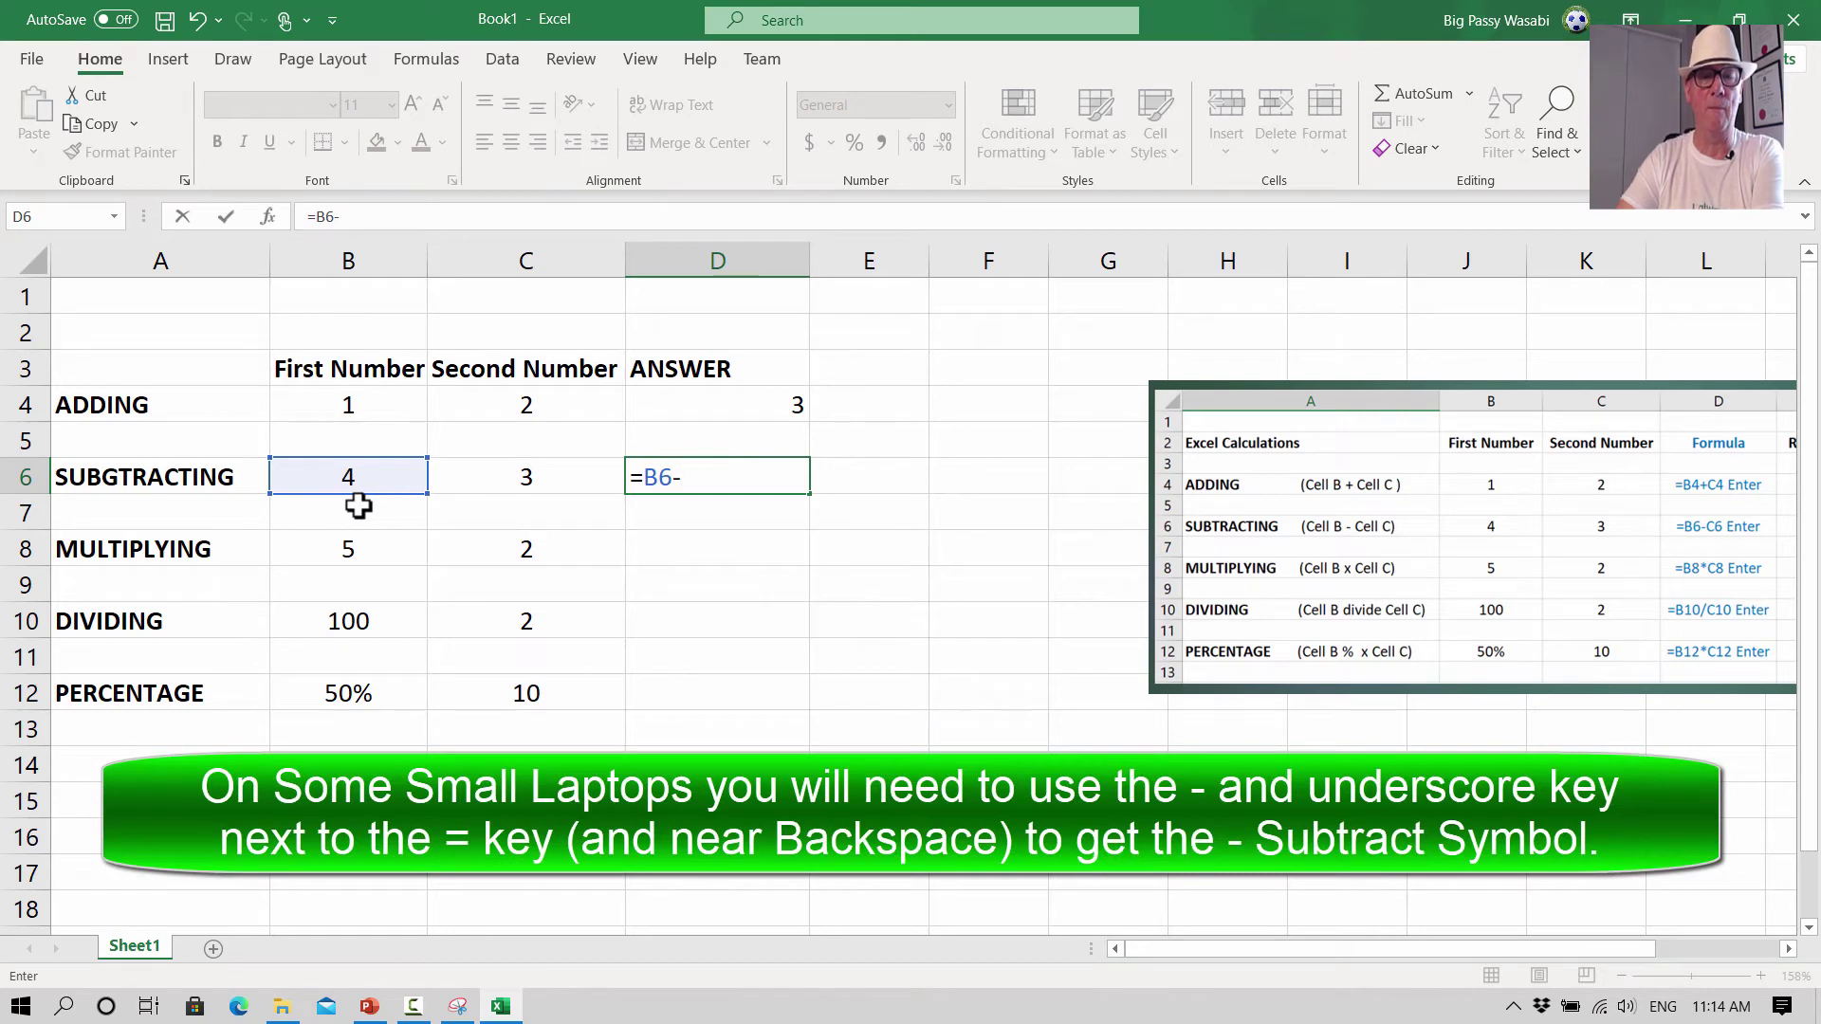
click(502, 484)
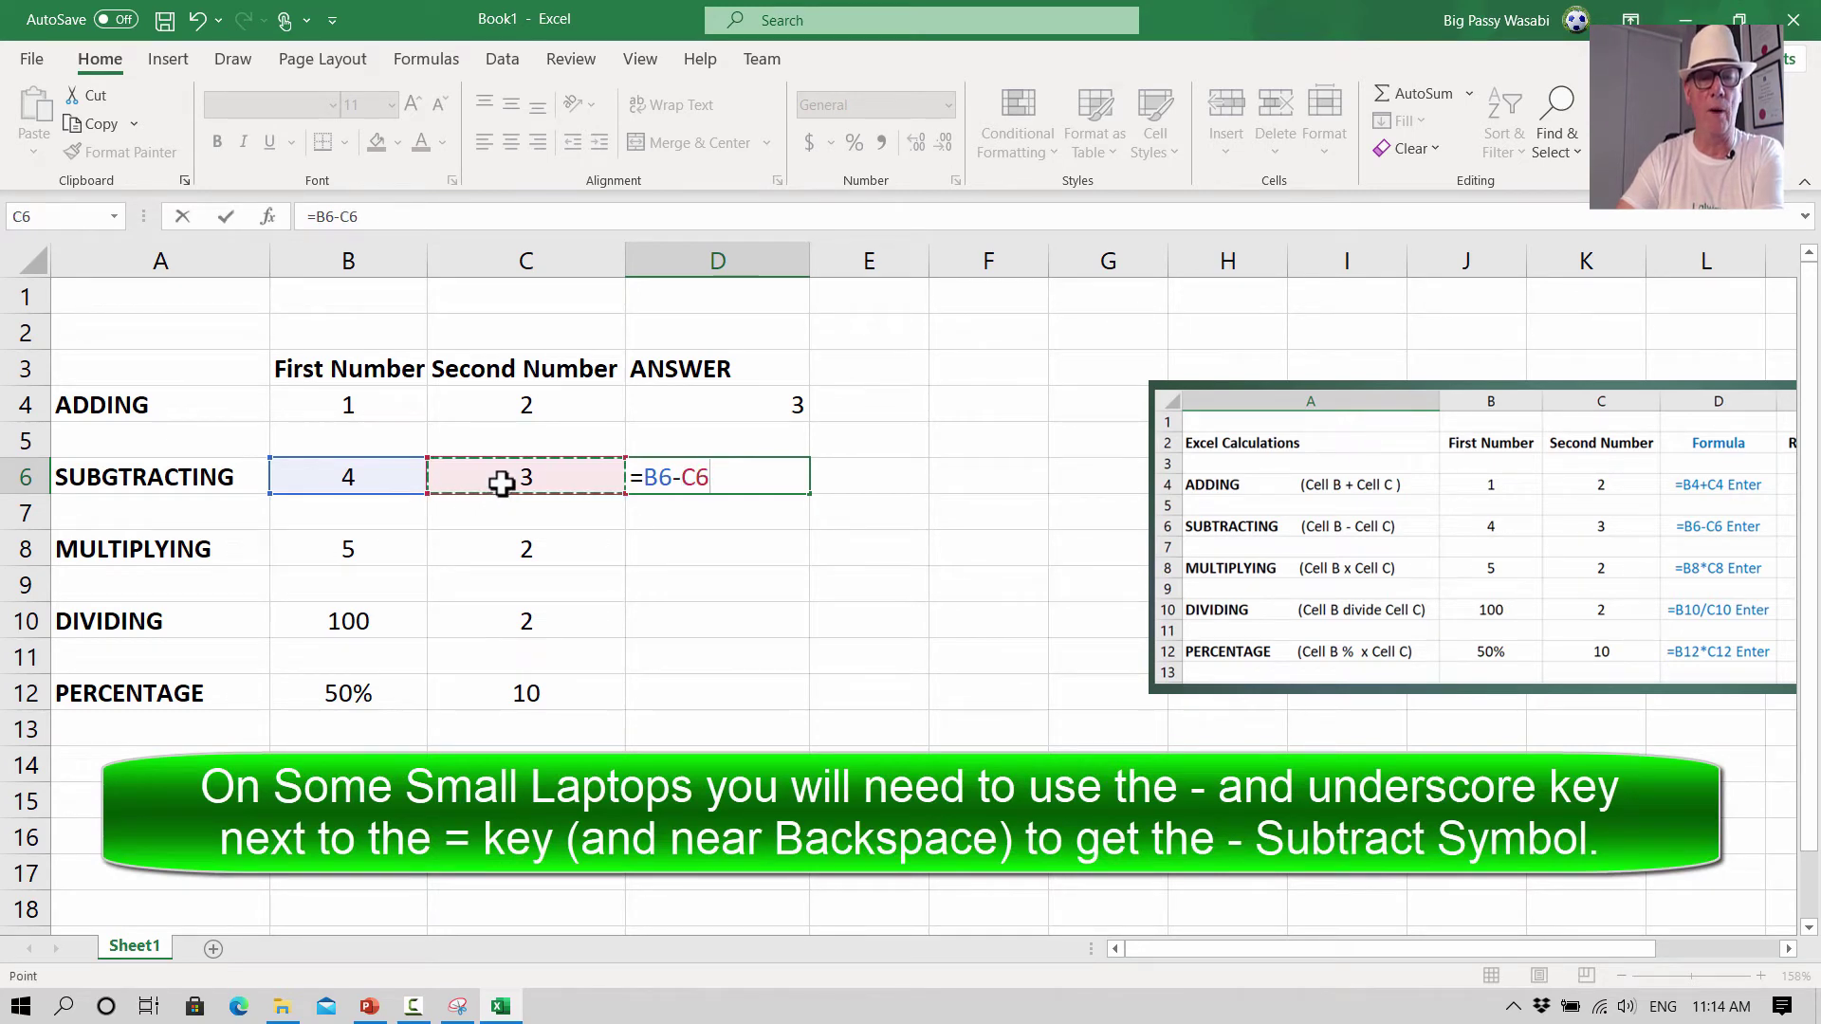
key(Return)
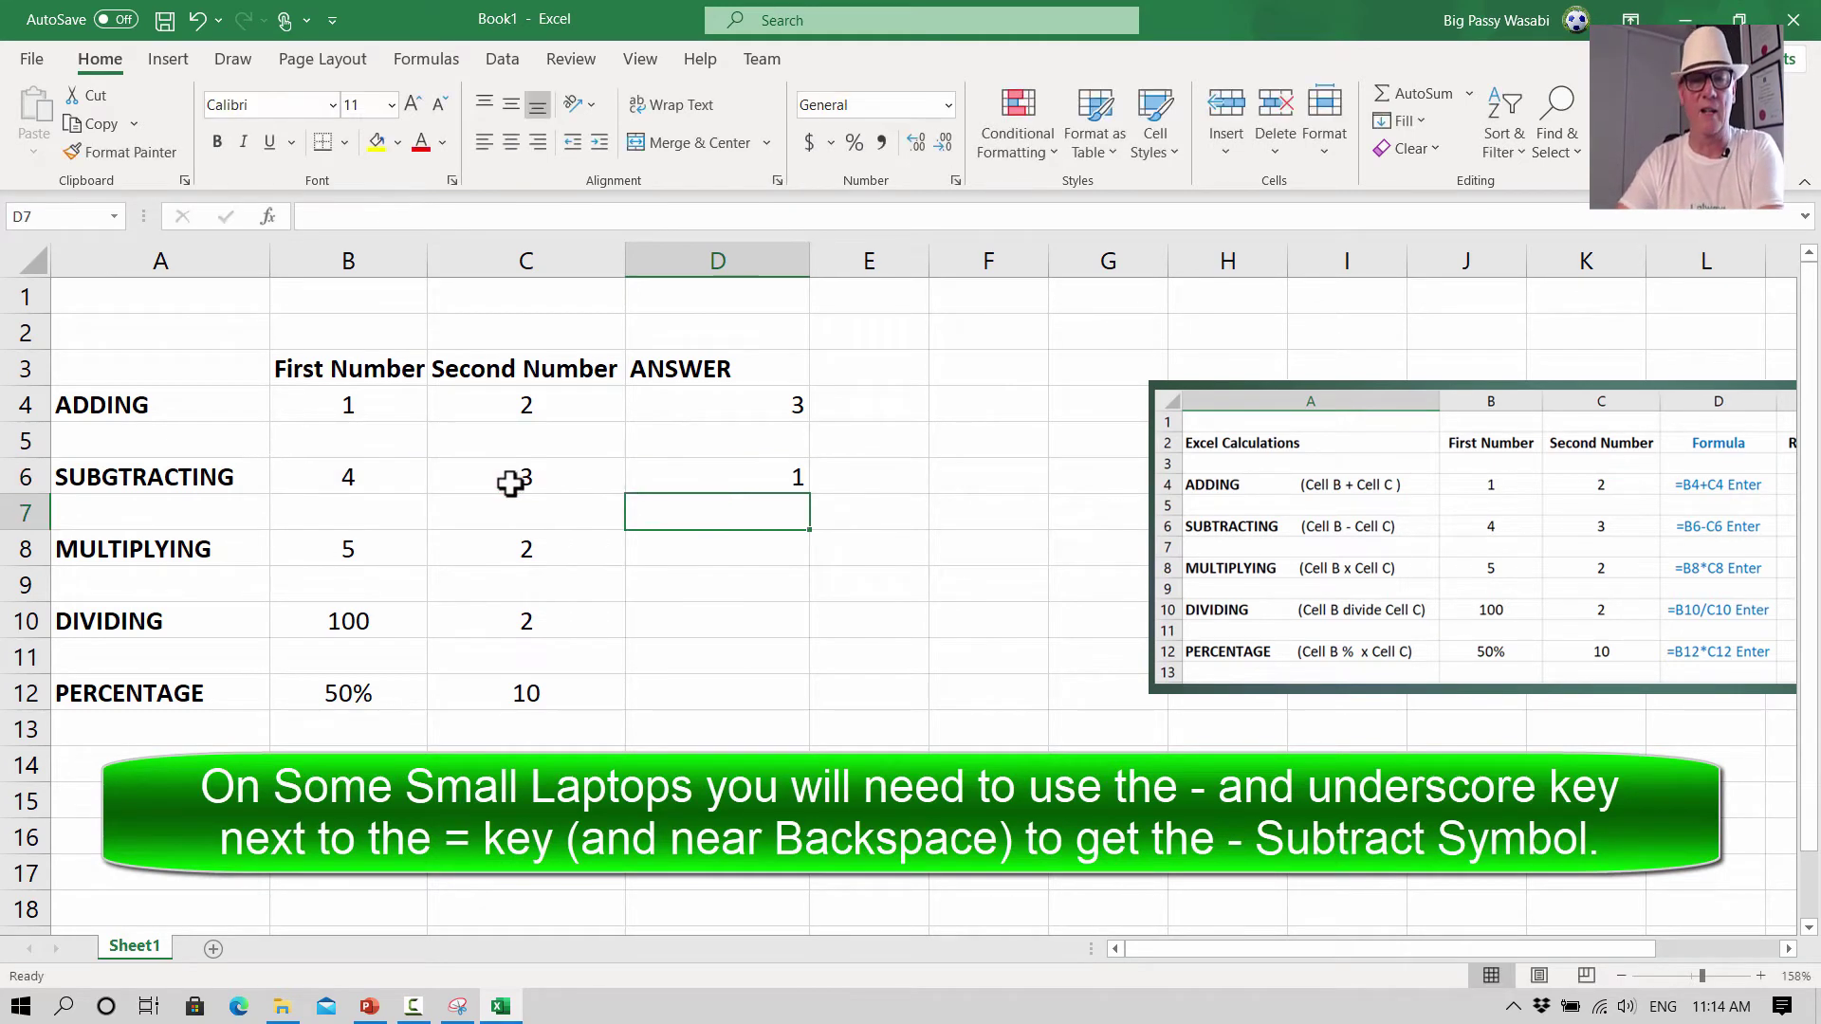
click(749, 482)
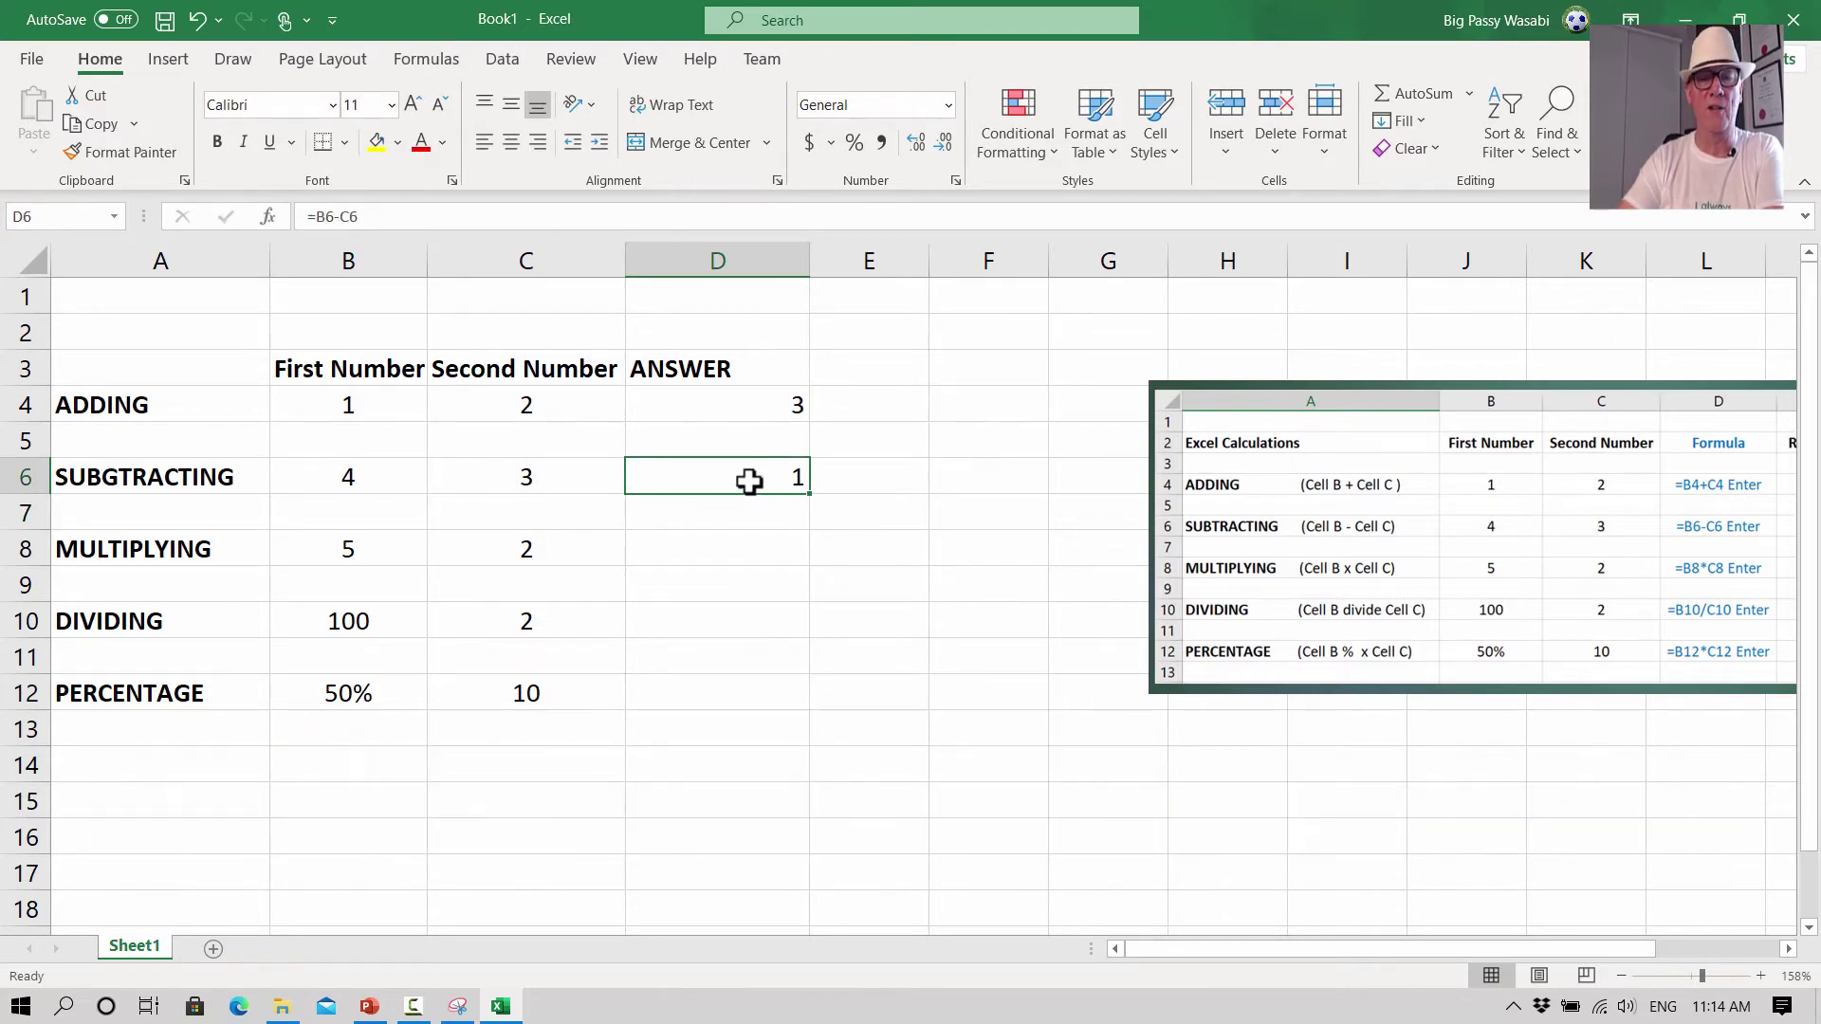
- Enter the multiplication formula =B8*C8 in cell D8 of the MULTIPLYING row
click(343, 547)
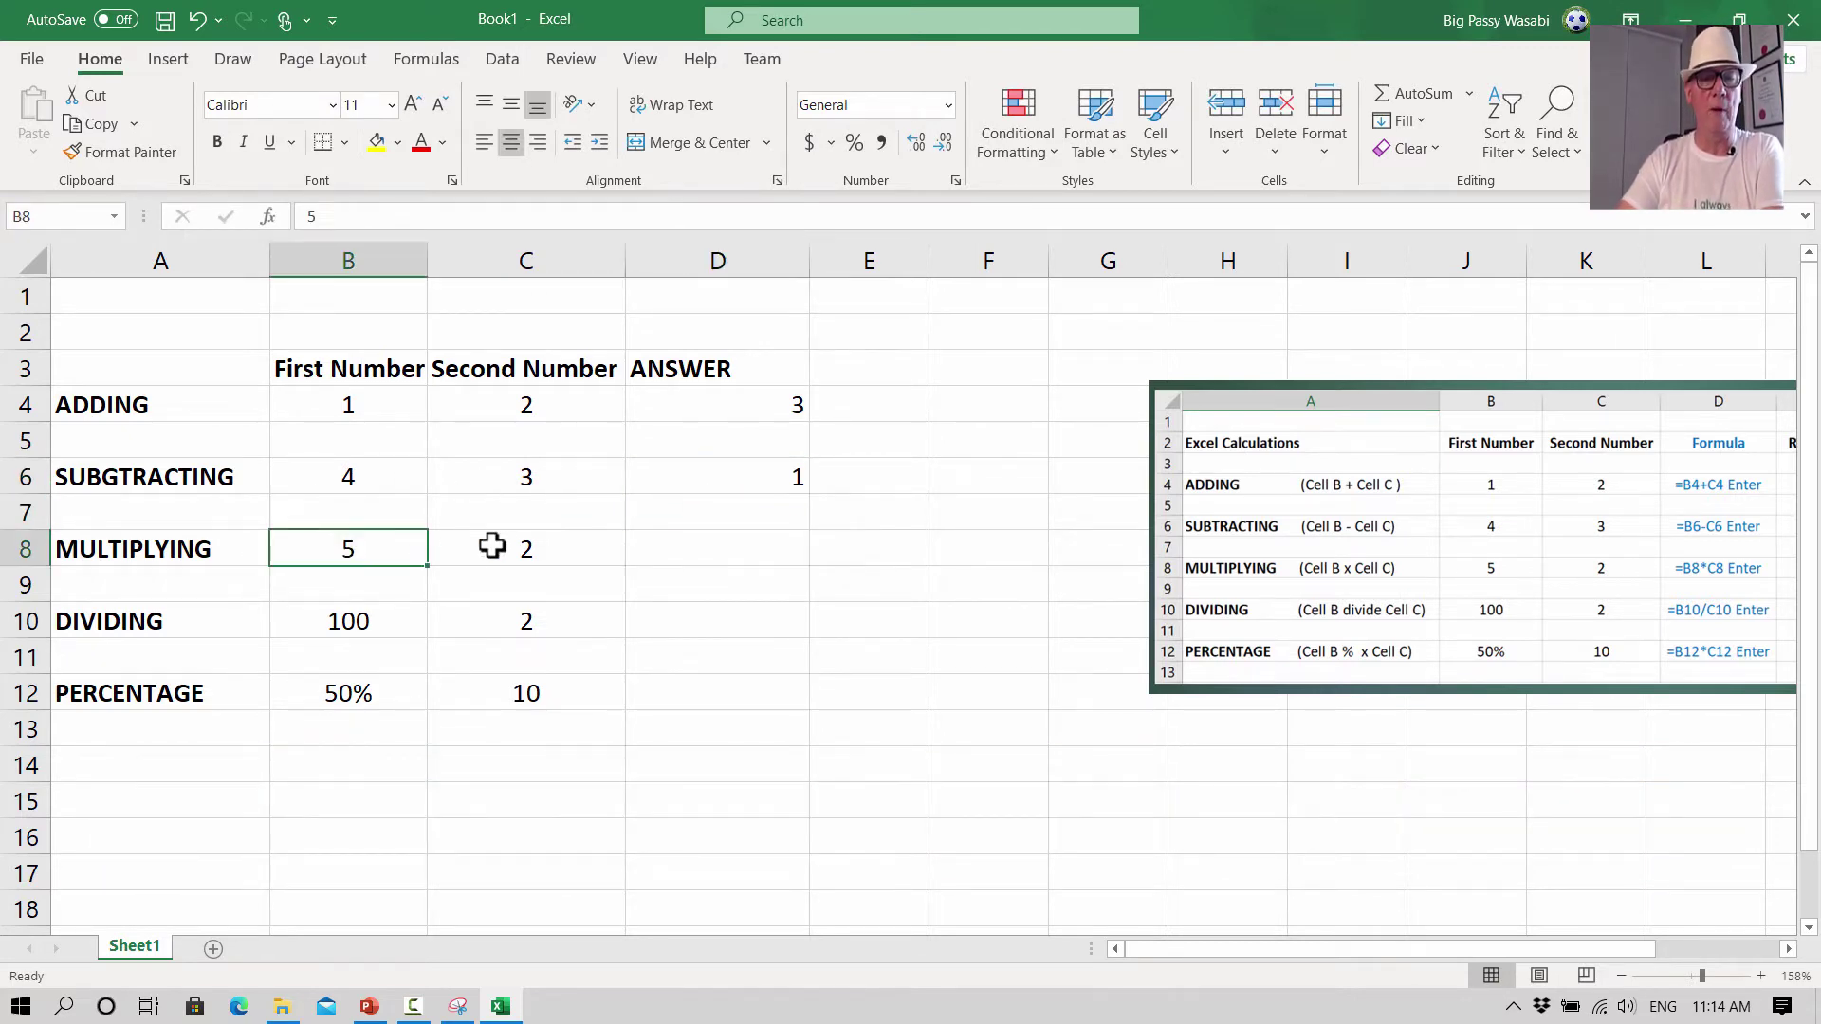
click(438, 547)
click(361, 547)
click(495, 548)
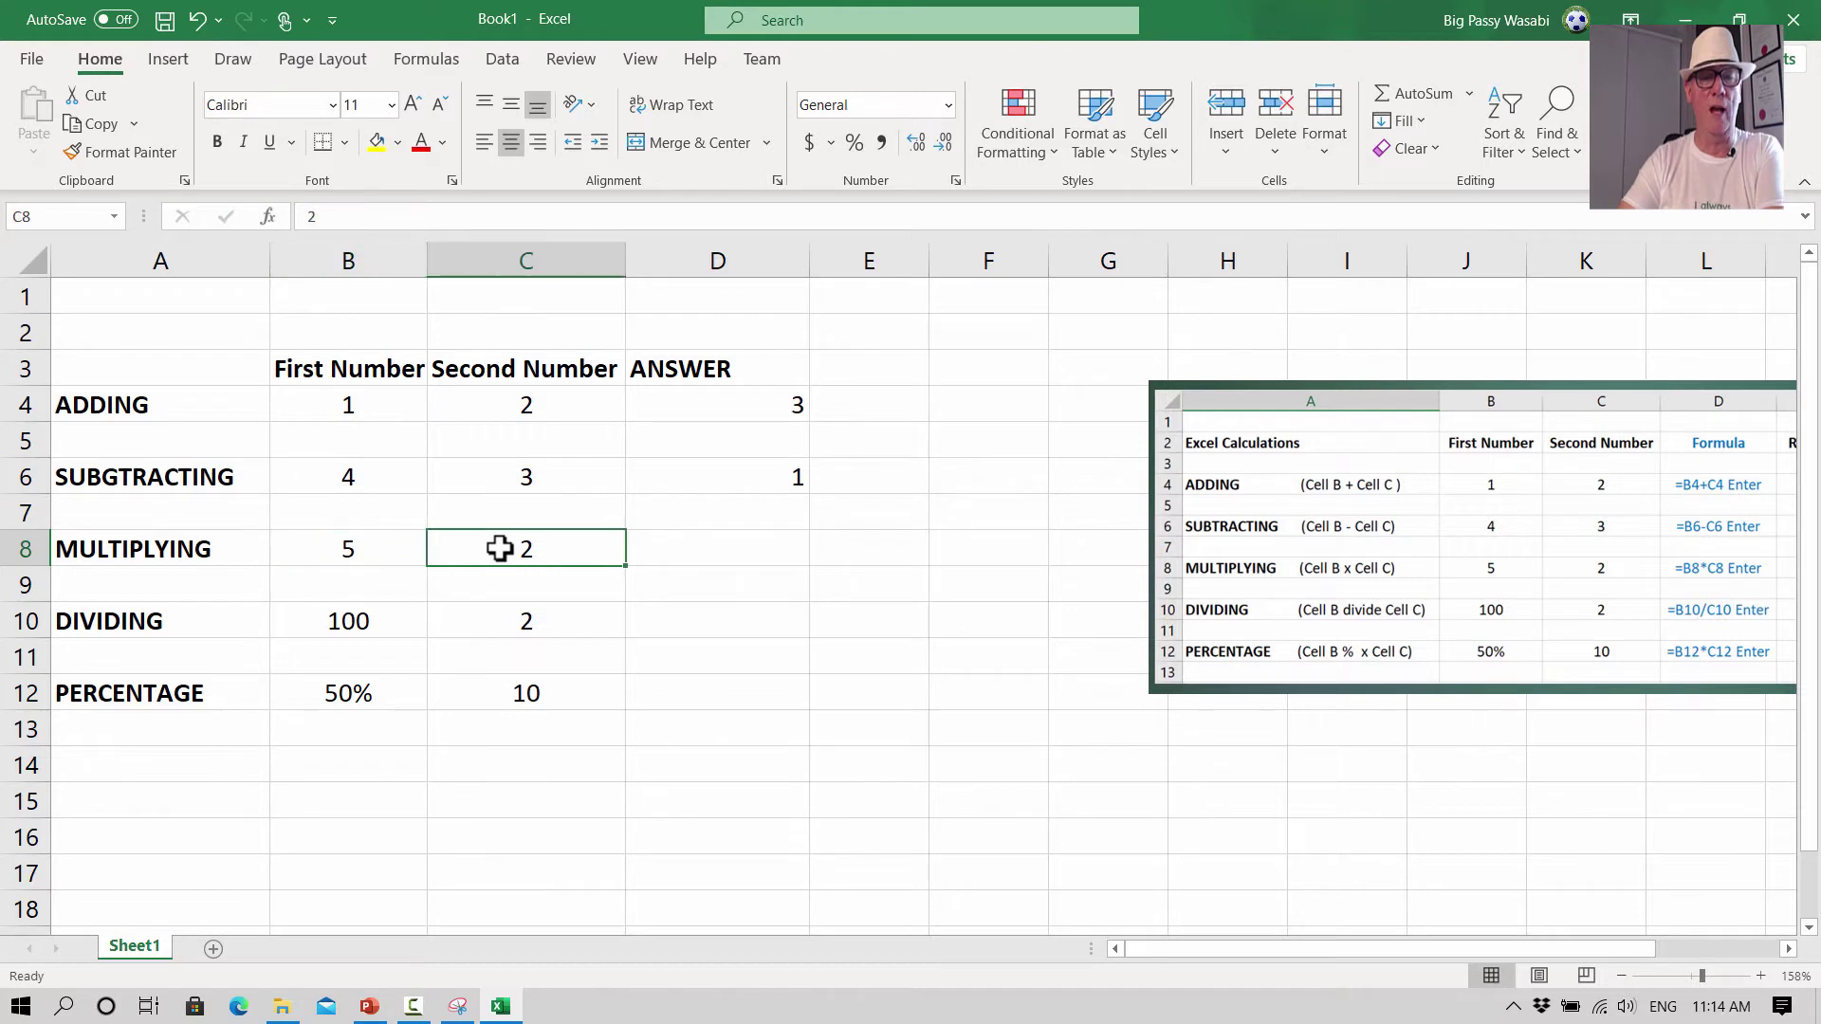
click(359, 547)
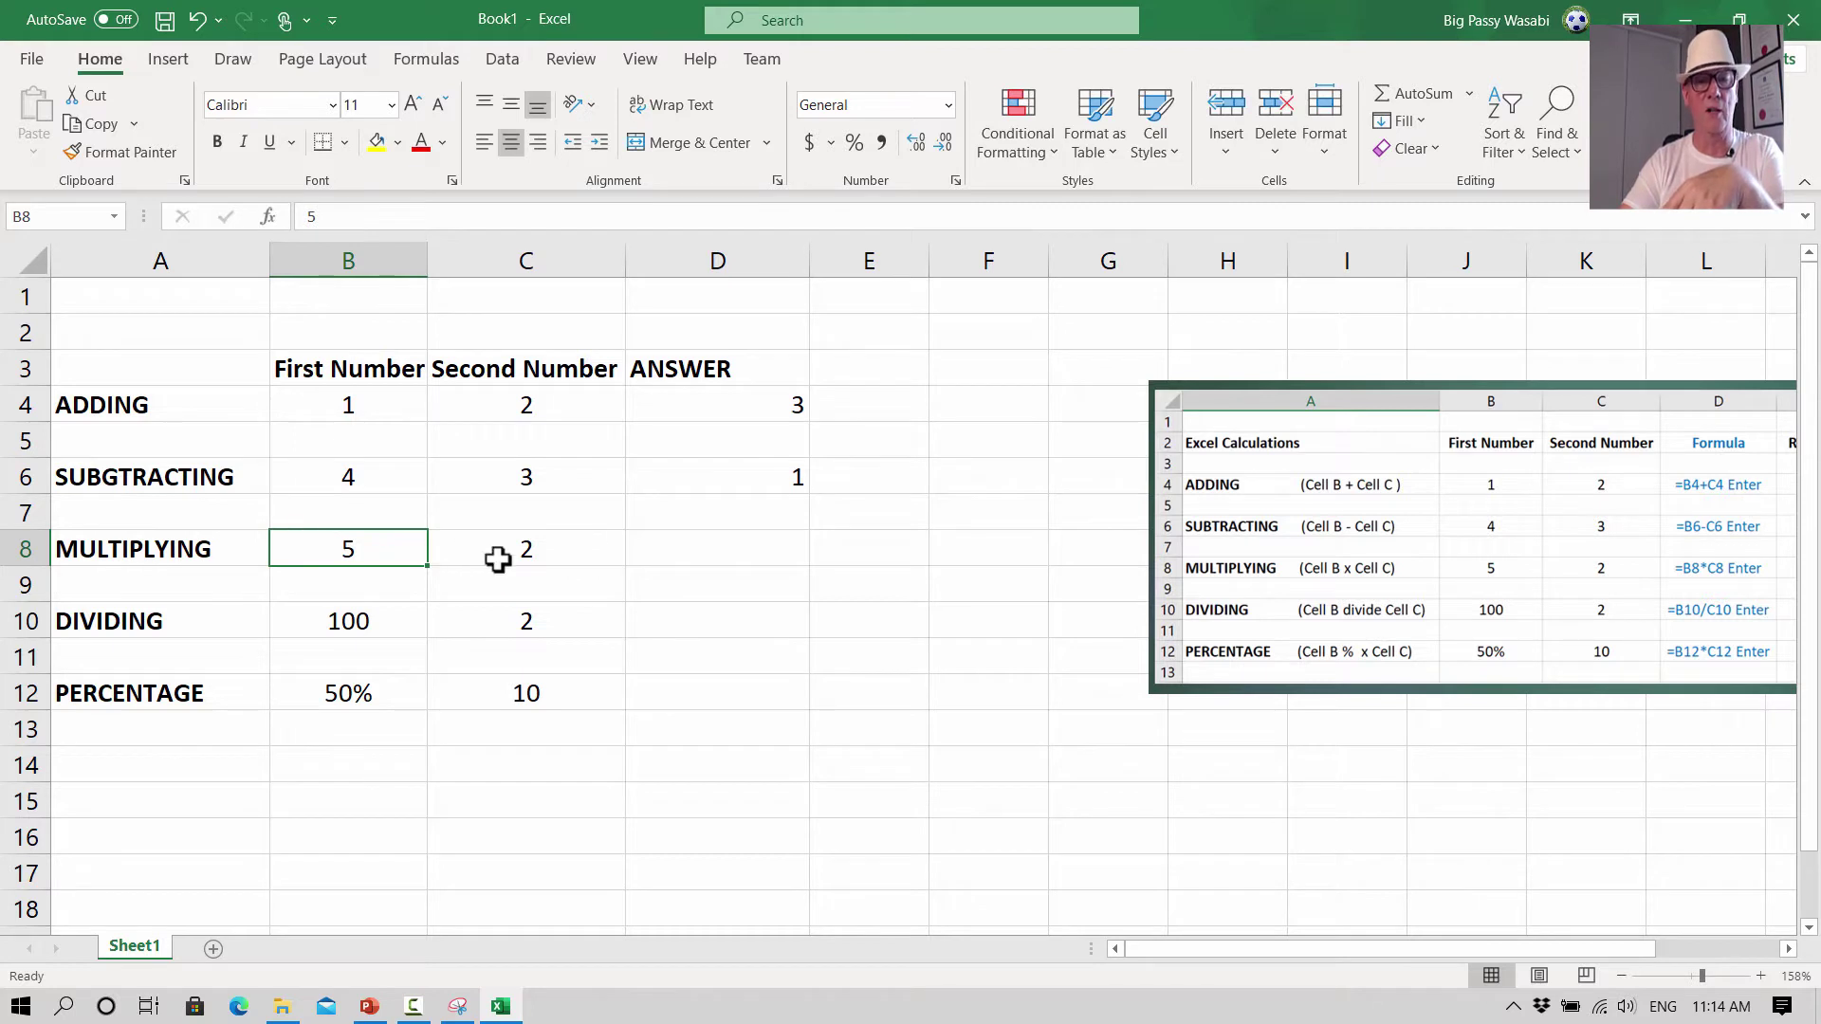
click(736, 553)
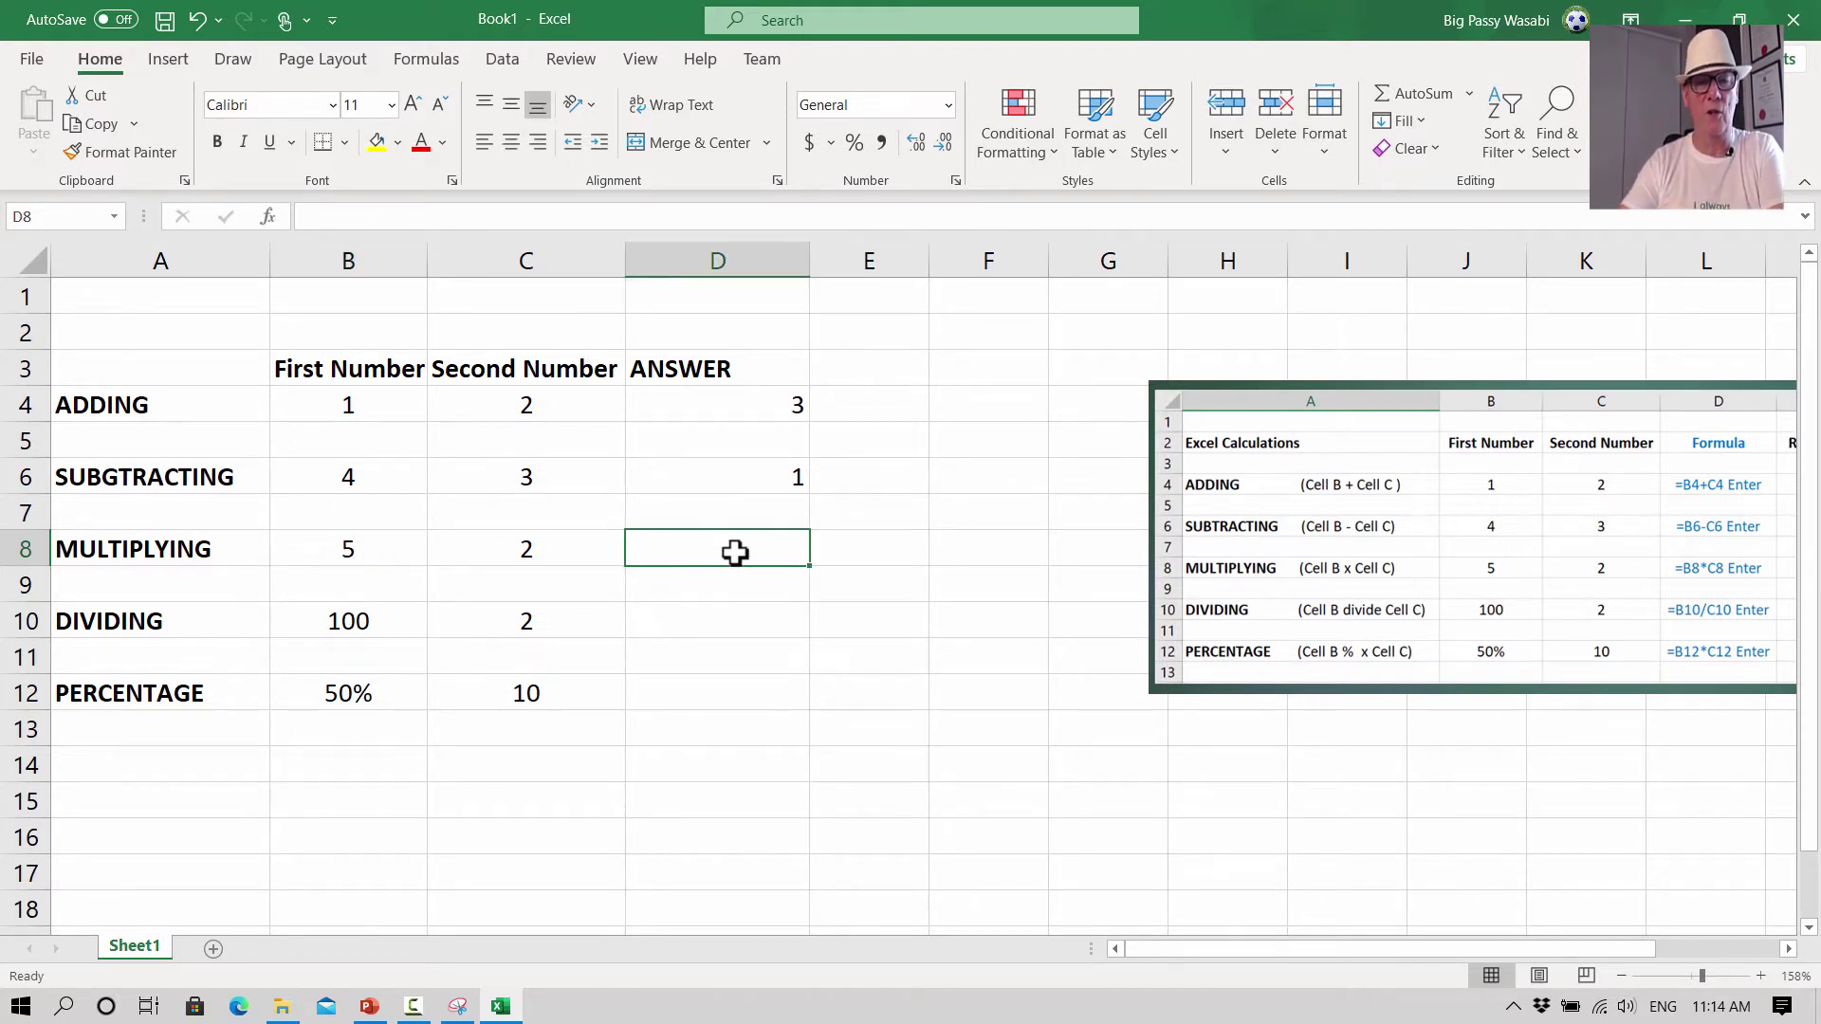
text(=)
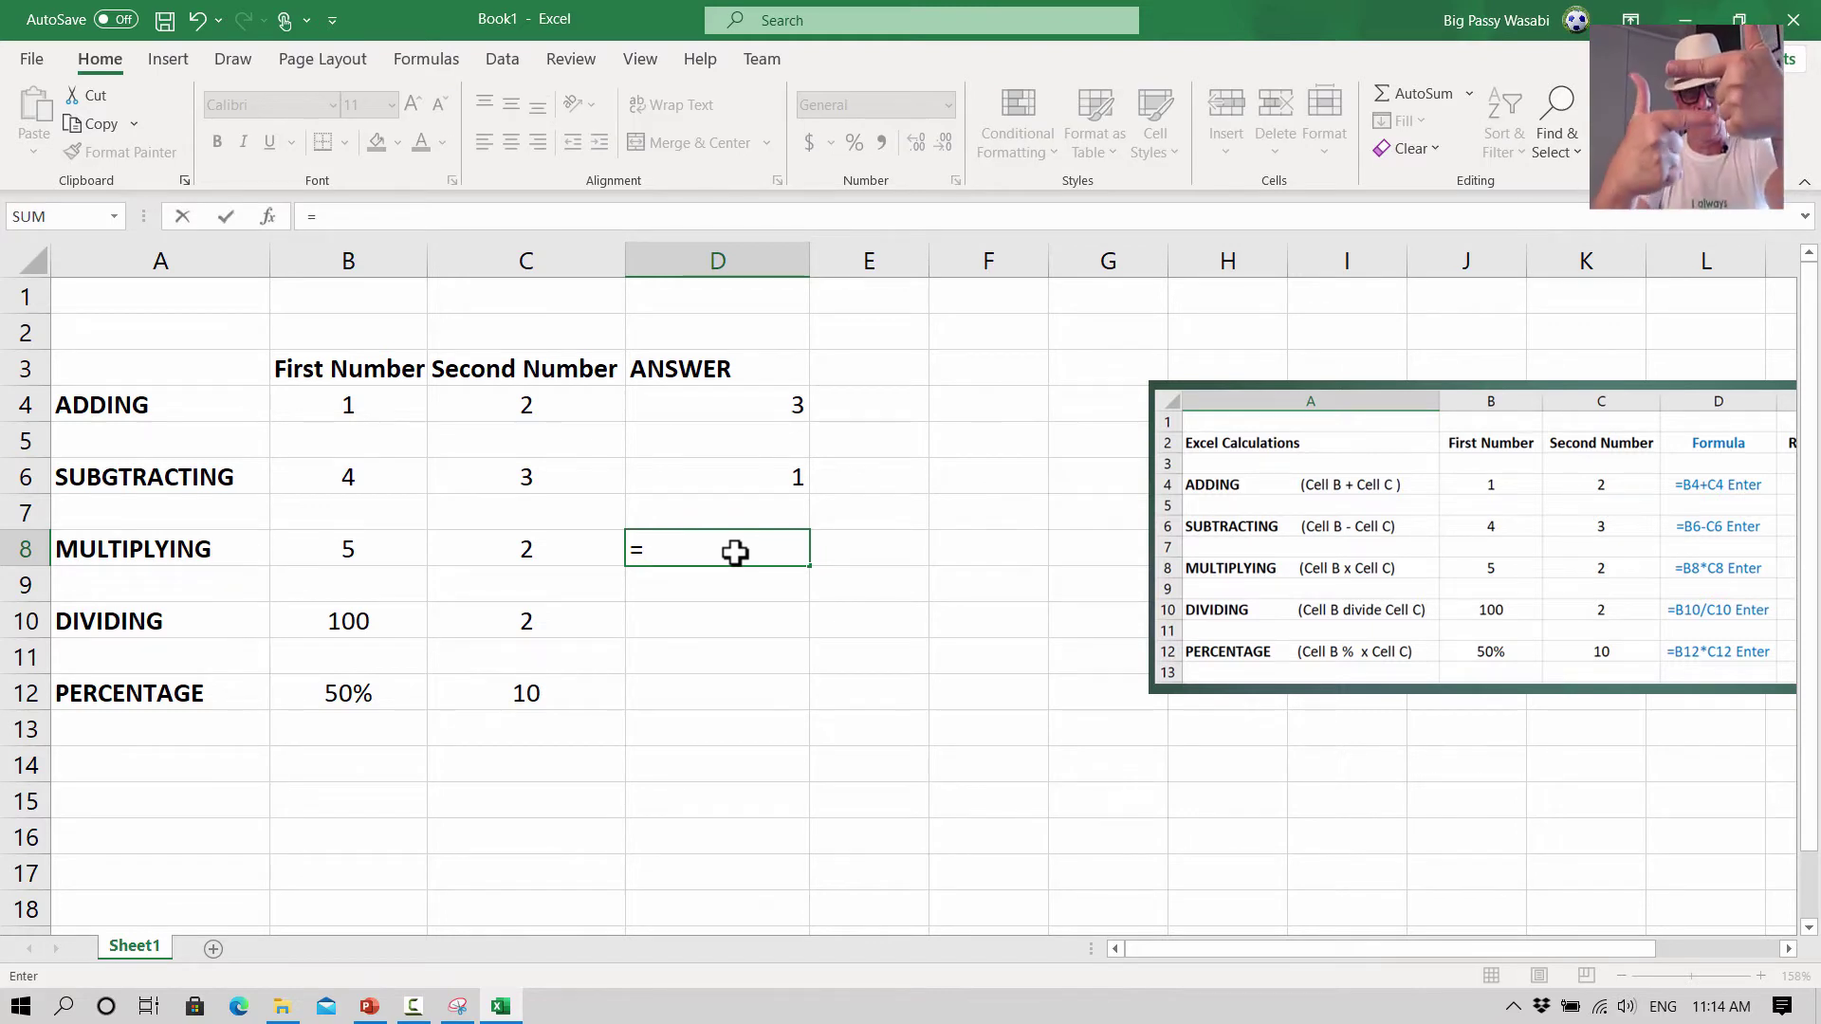
click(373, 558)
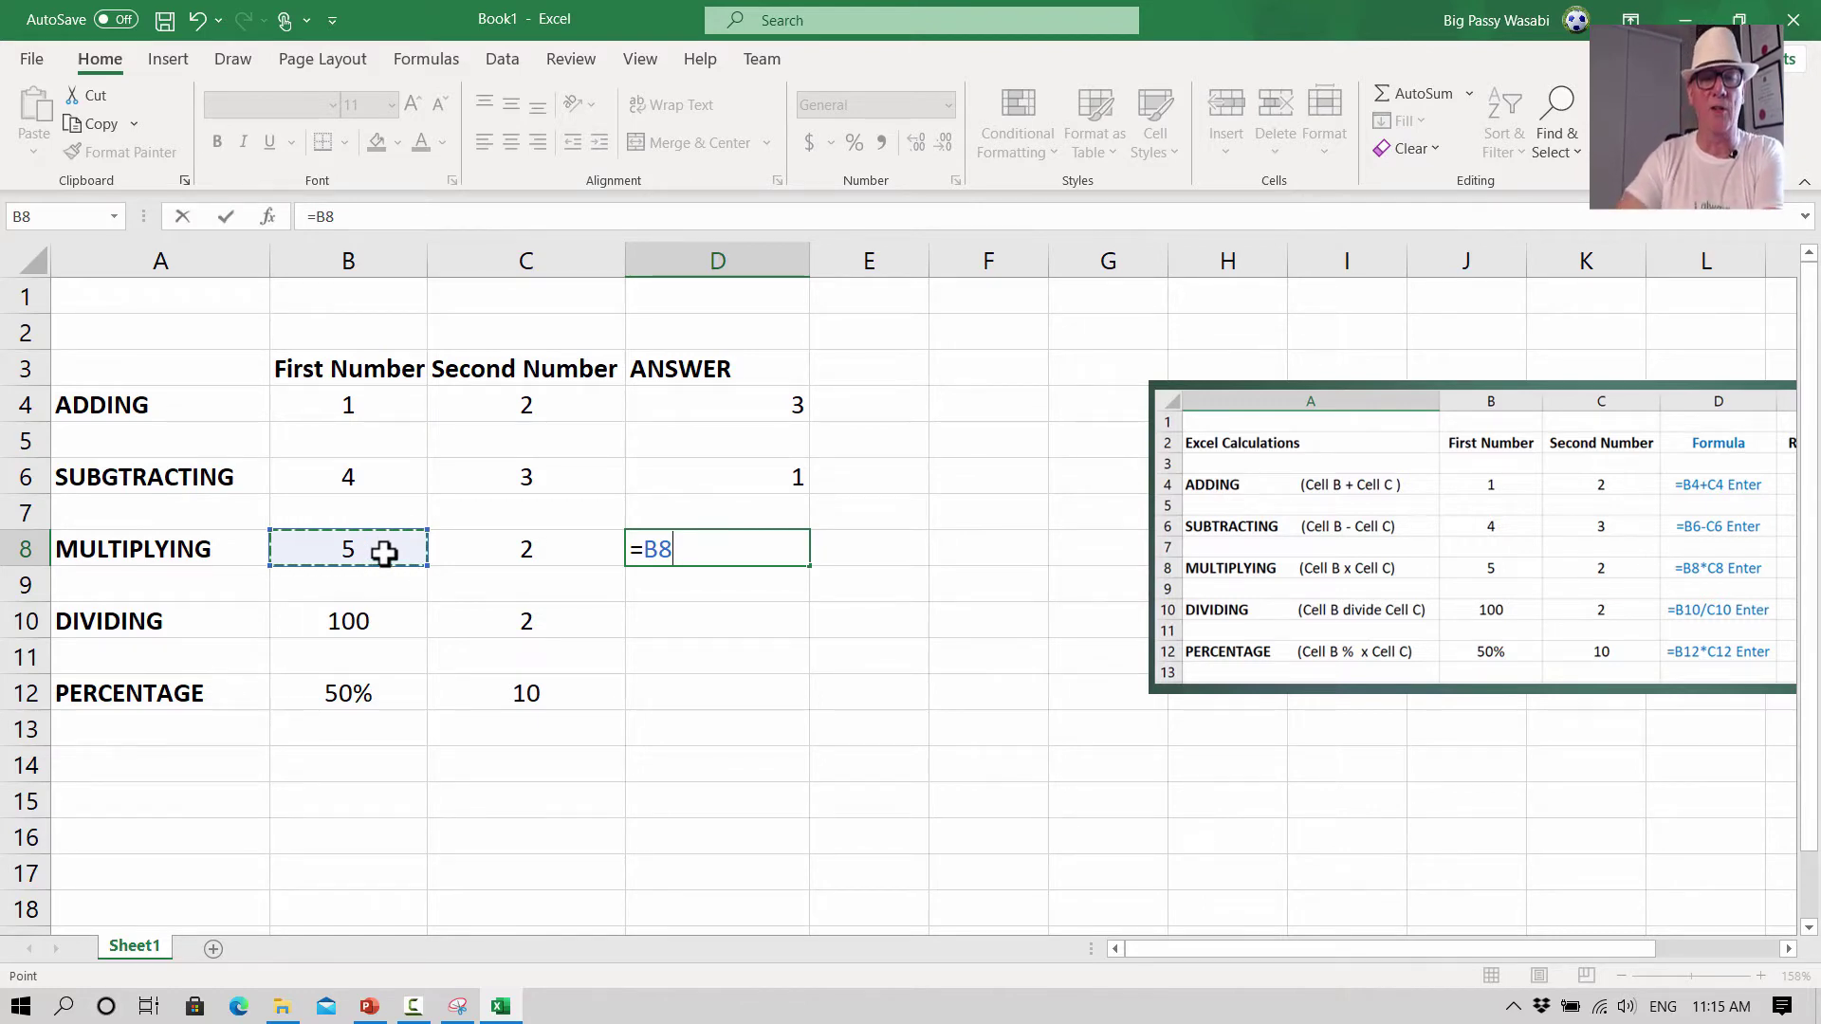
text(*)
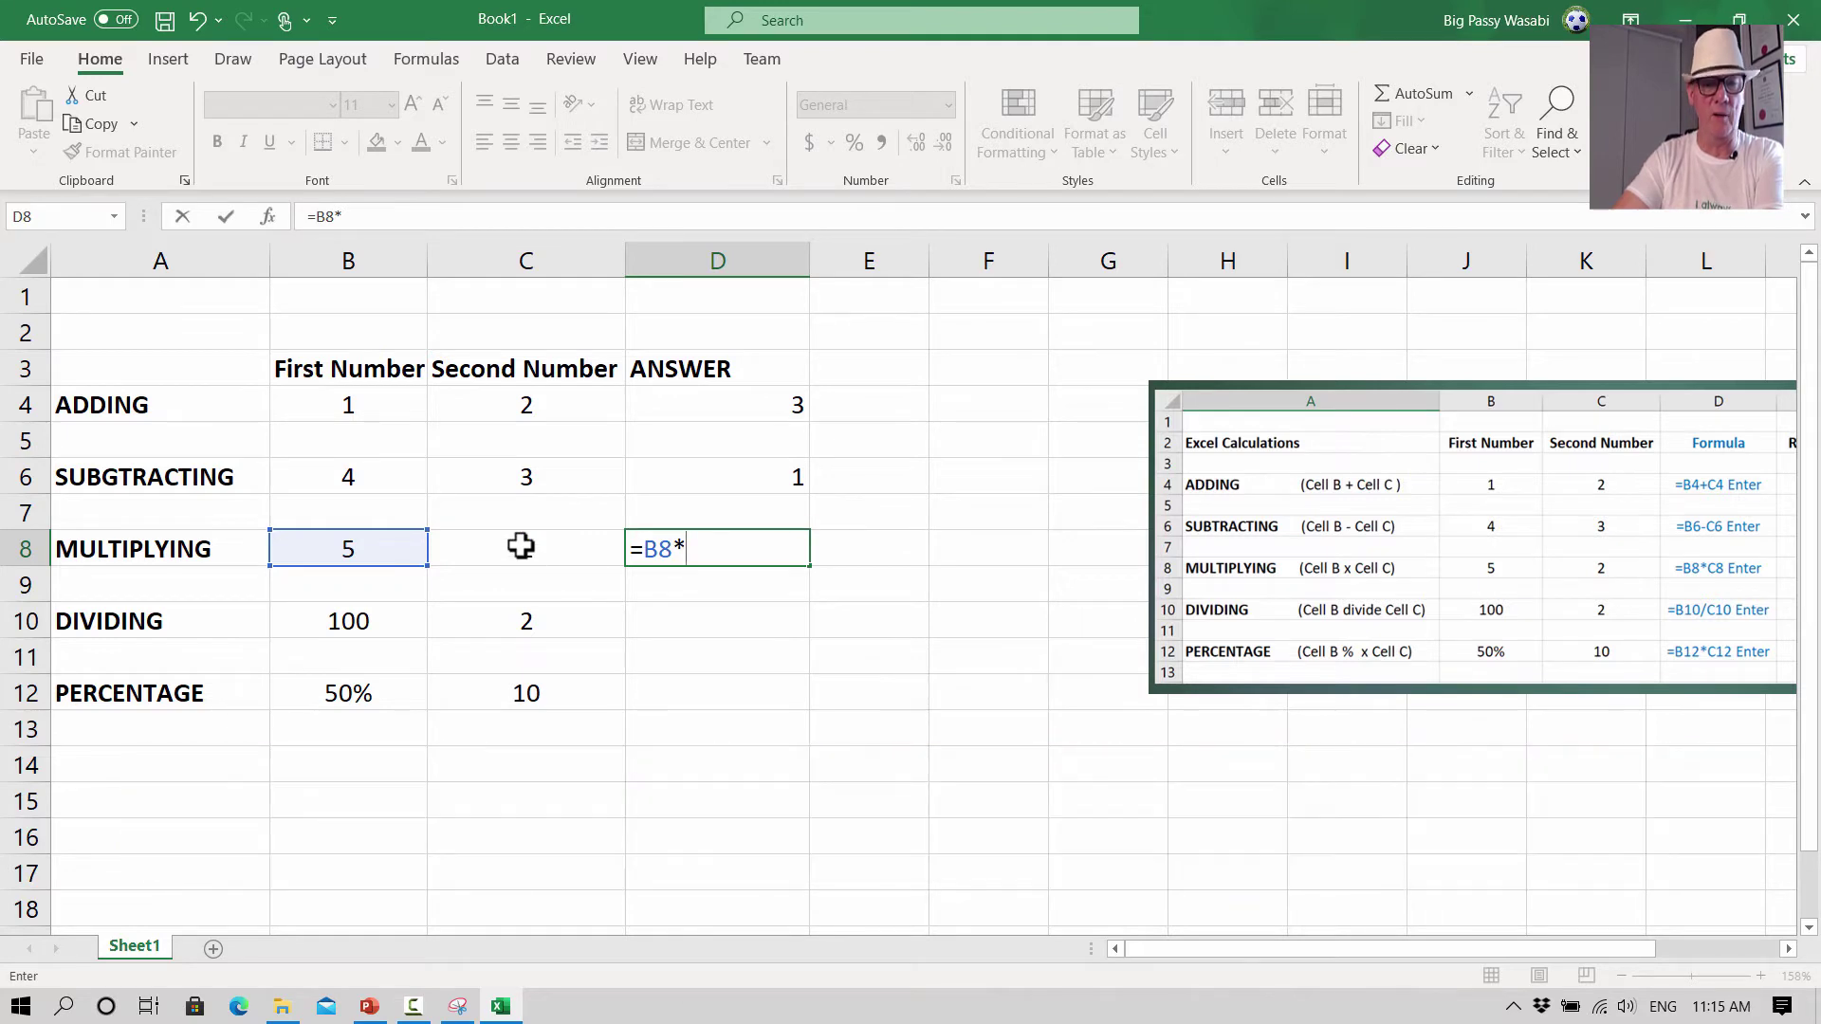
click(521, 545)
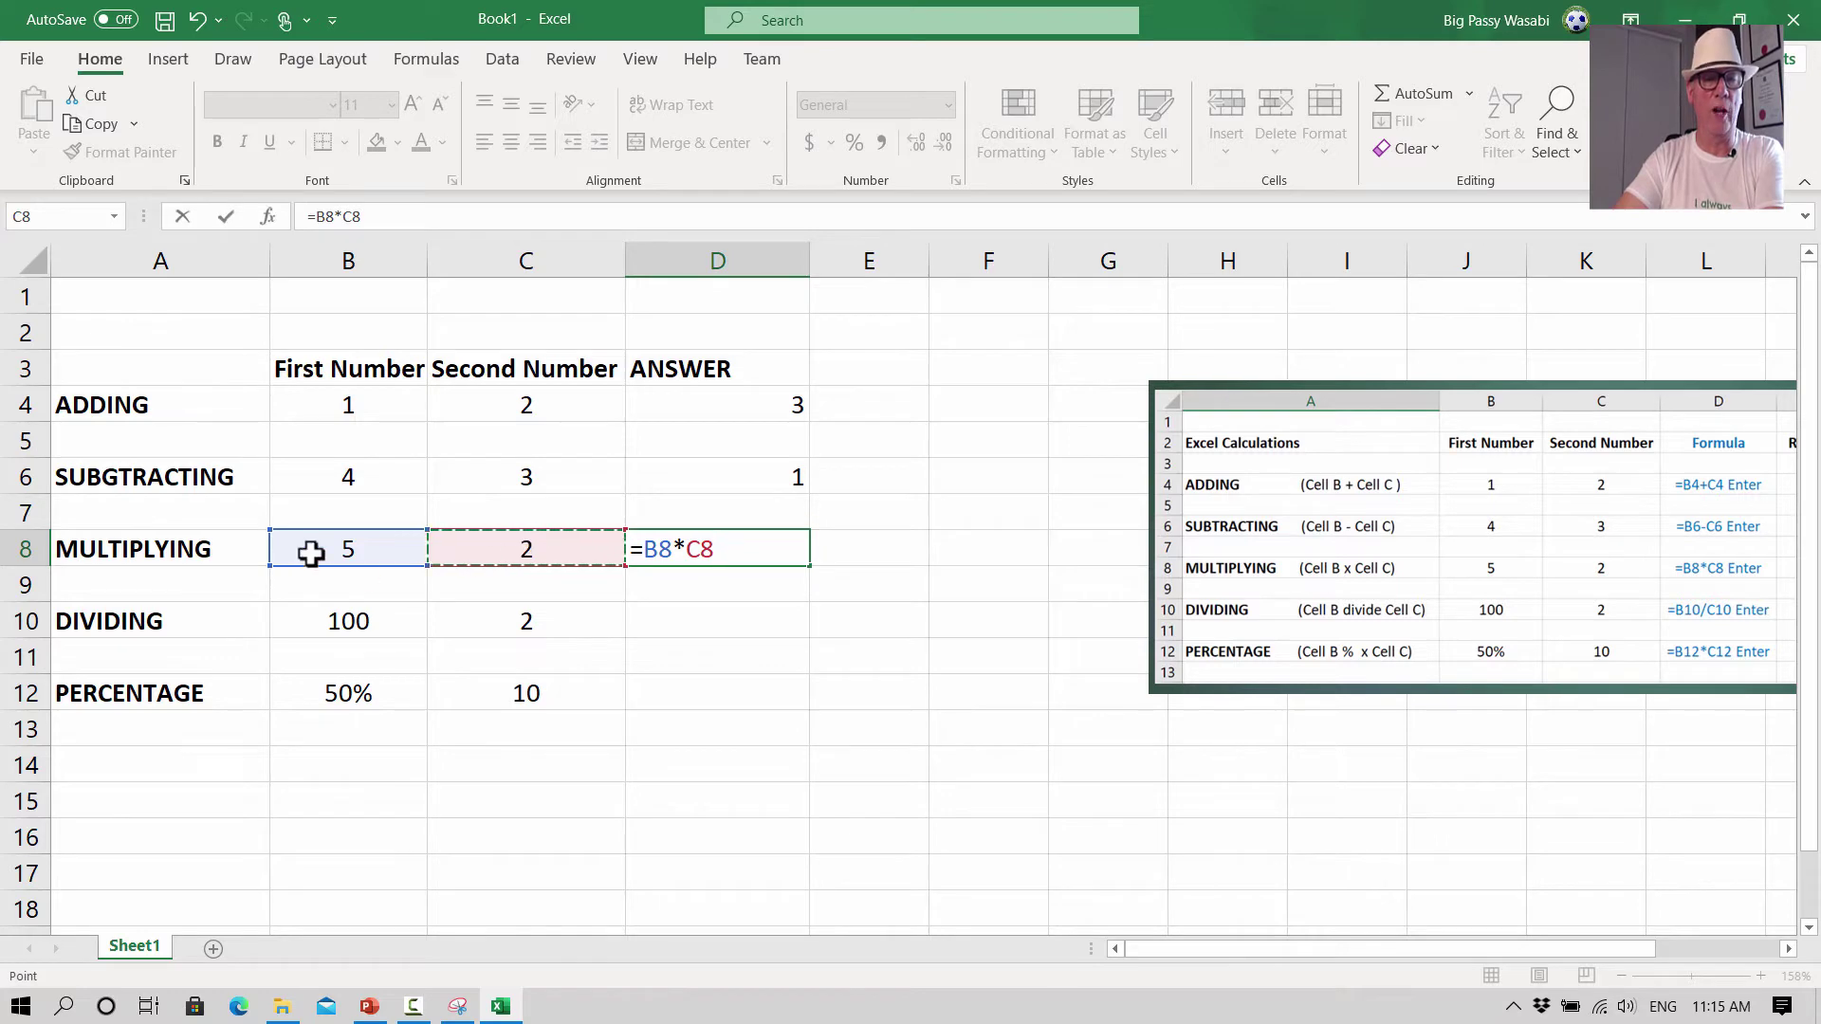
key(Return)
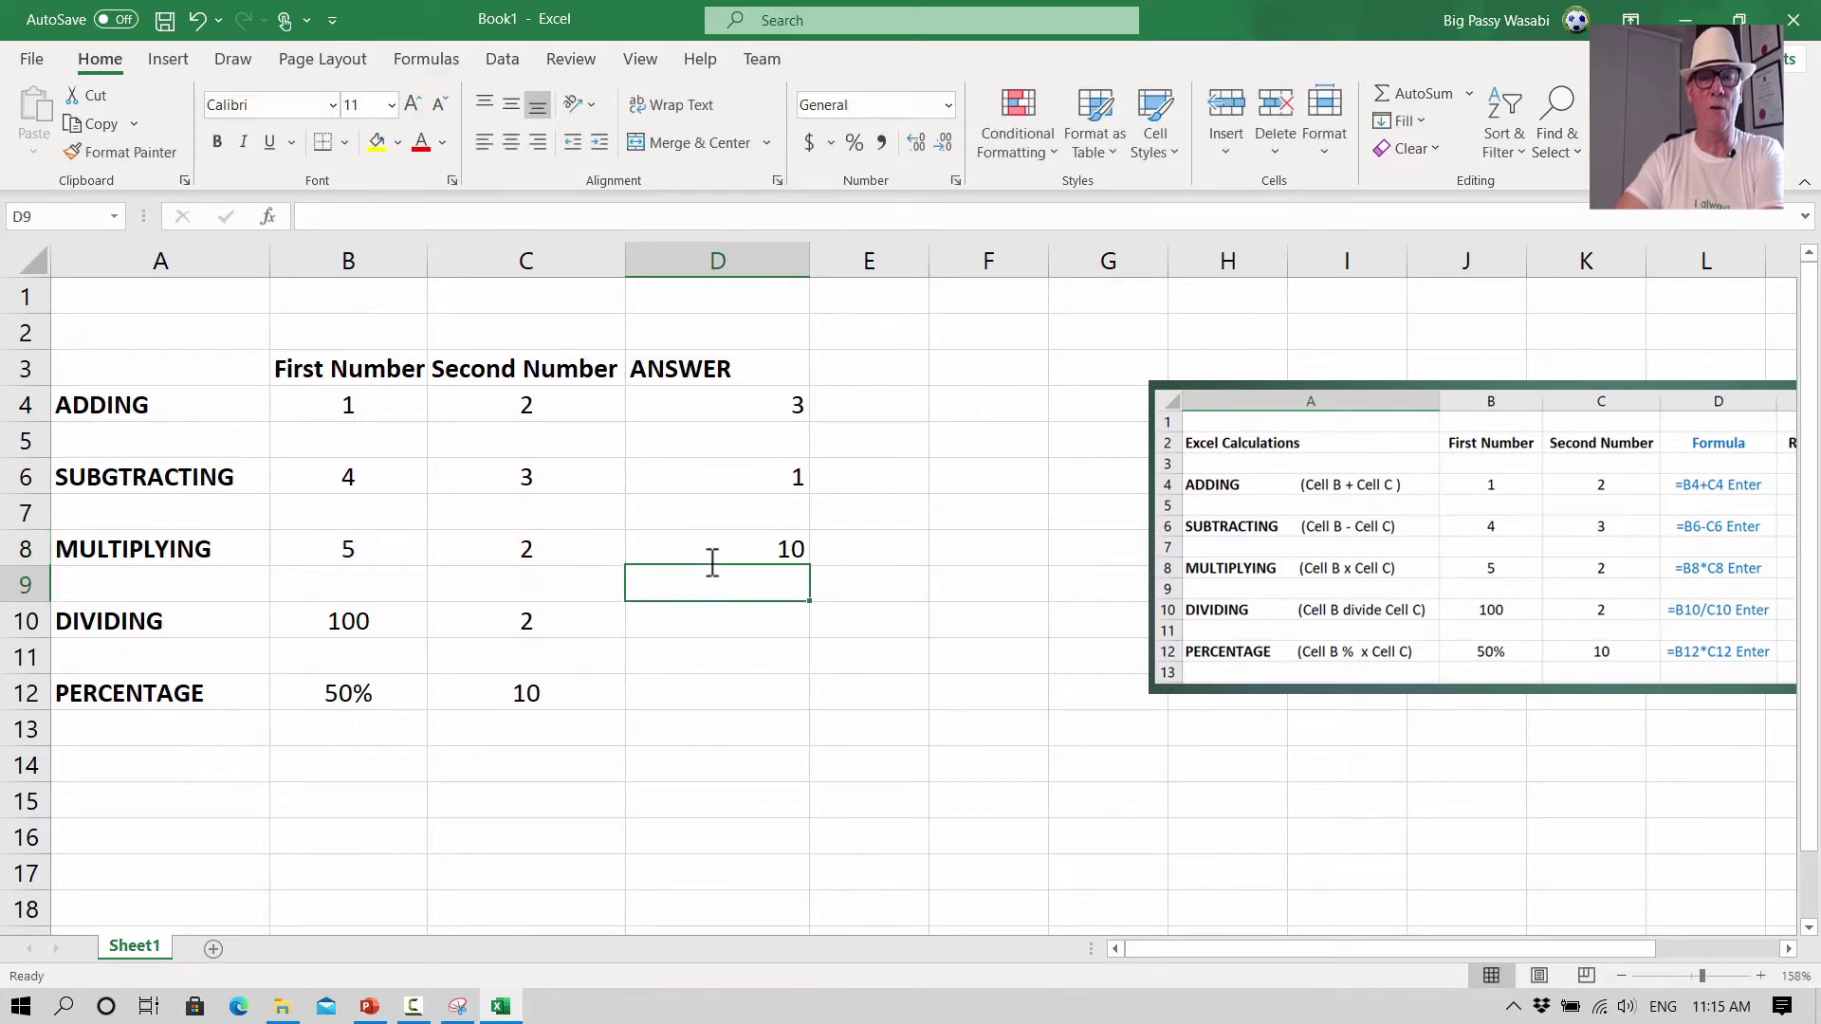
click(772, 557)
- Enter the division formula =B10/C10 in cell D10 of the DIVIDING row
click(703, 622)
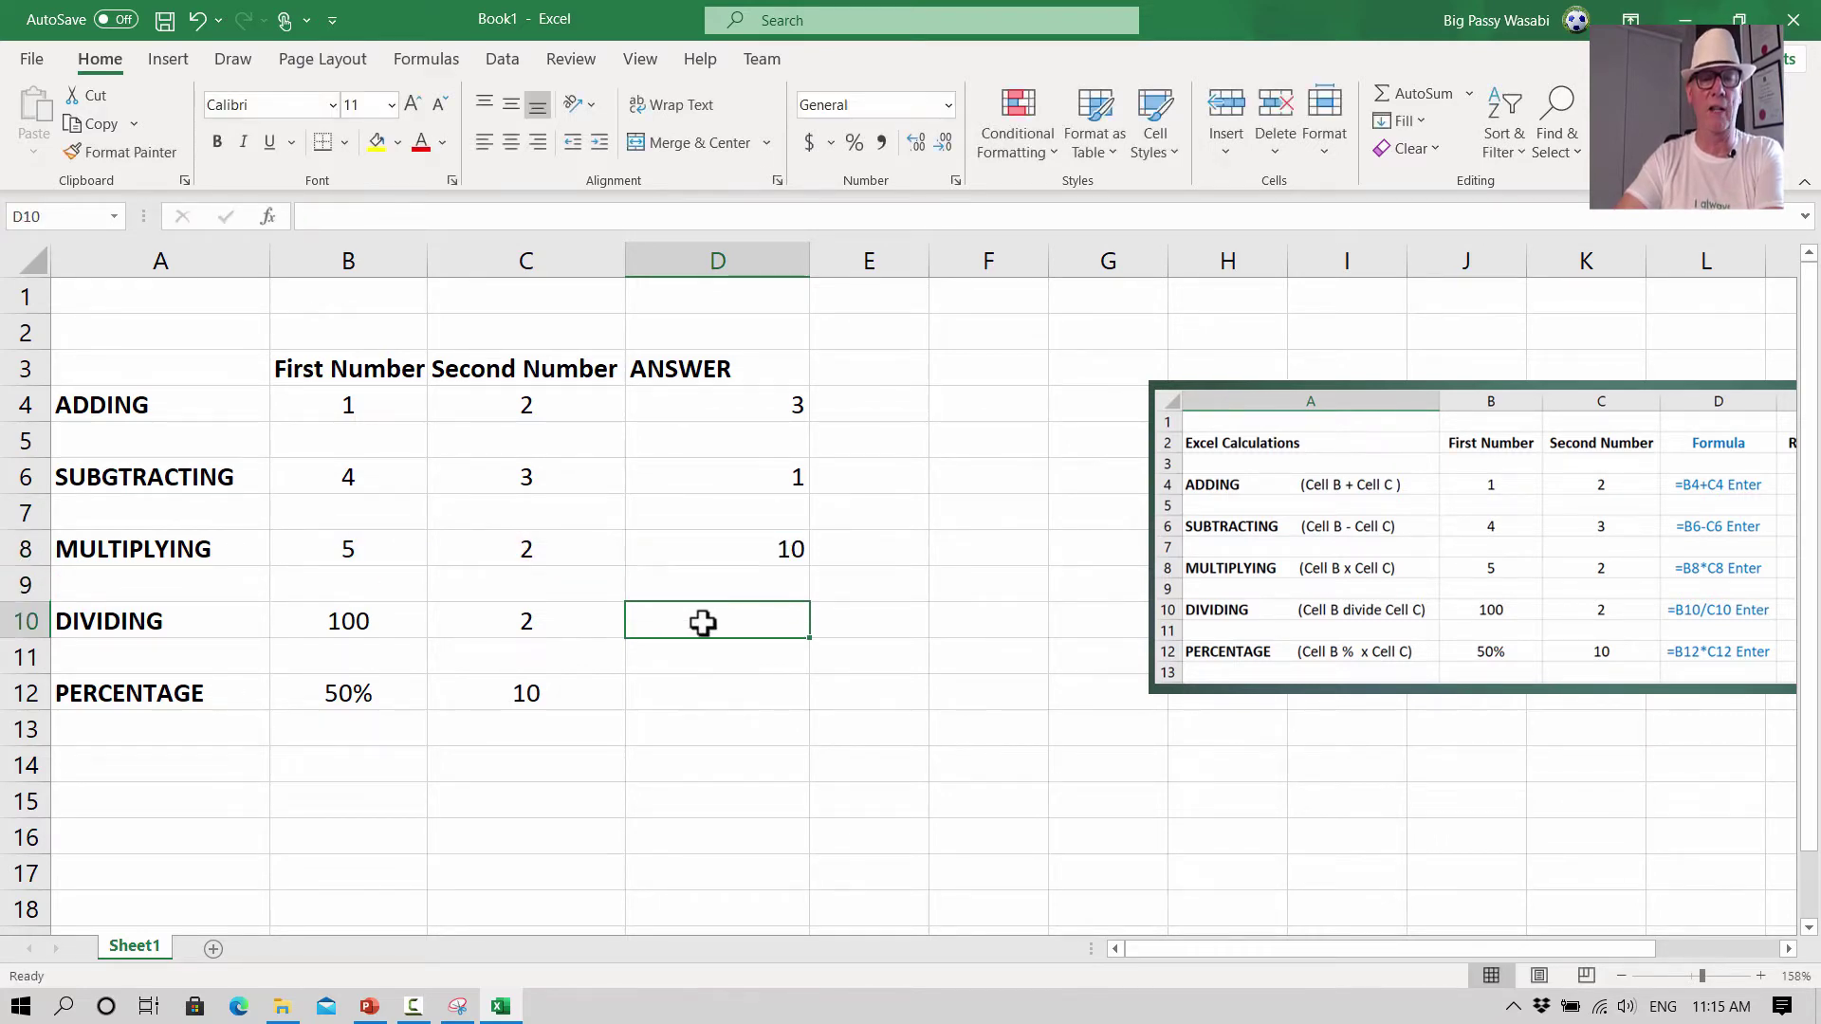
click(349, 618)
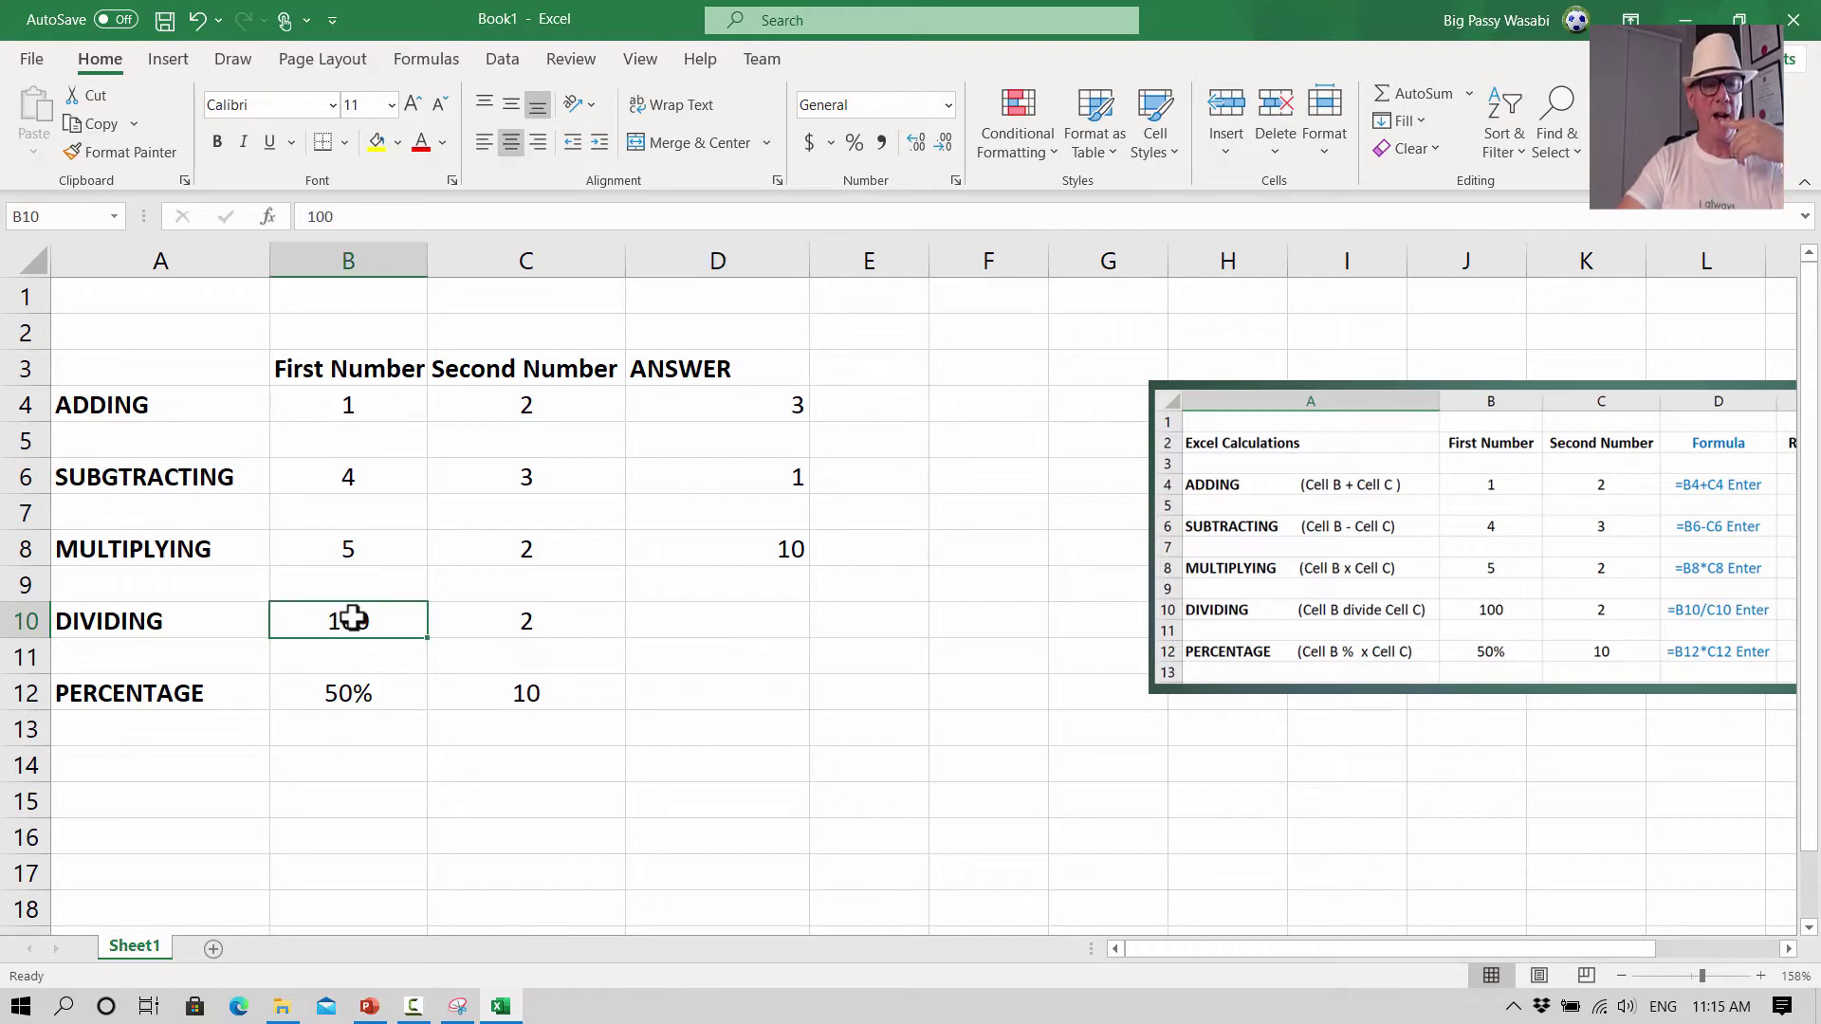
click(532, 625)
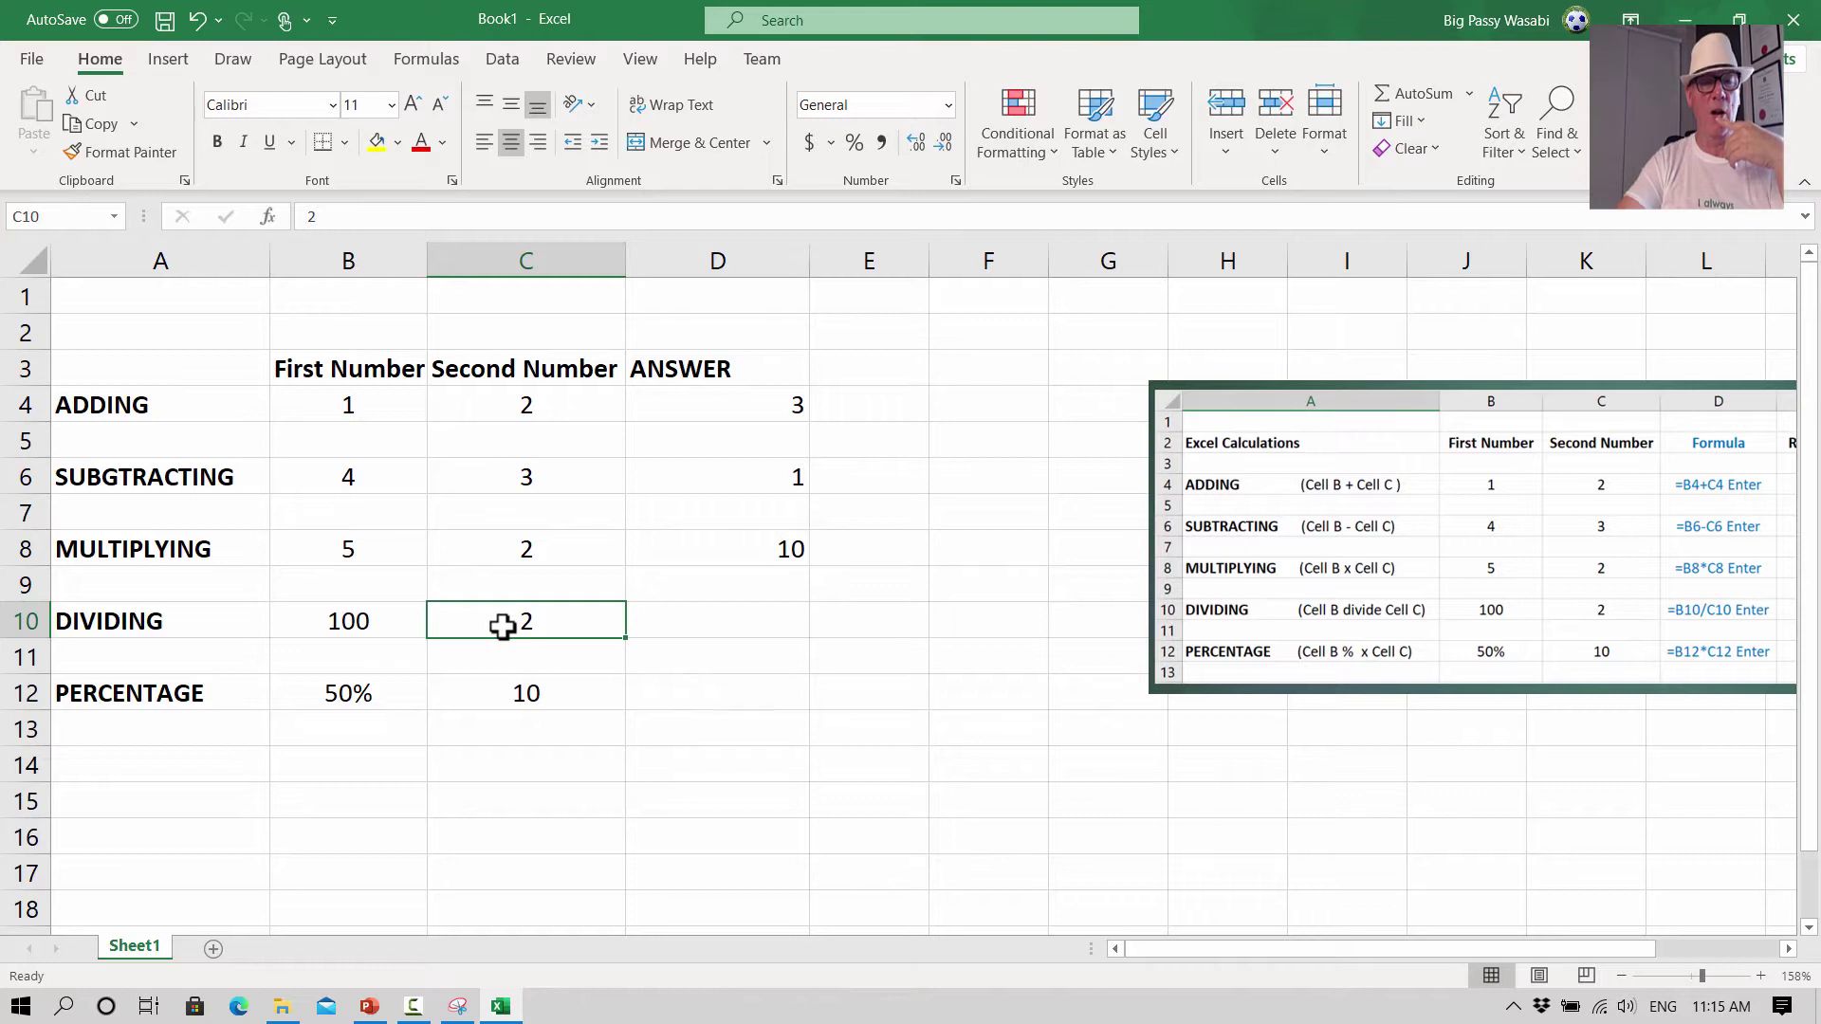
click(736, 606)
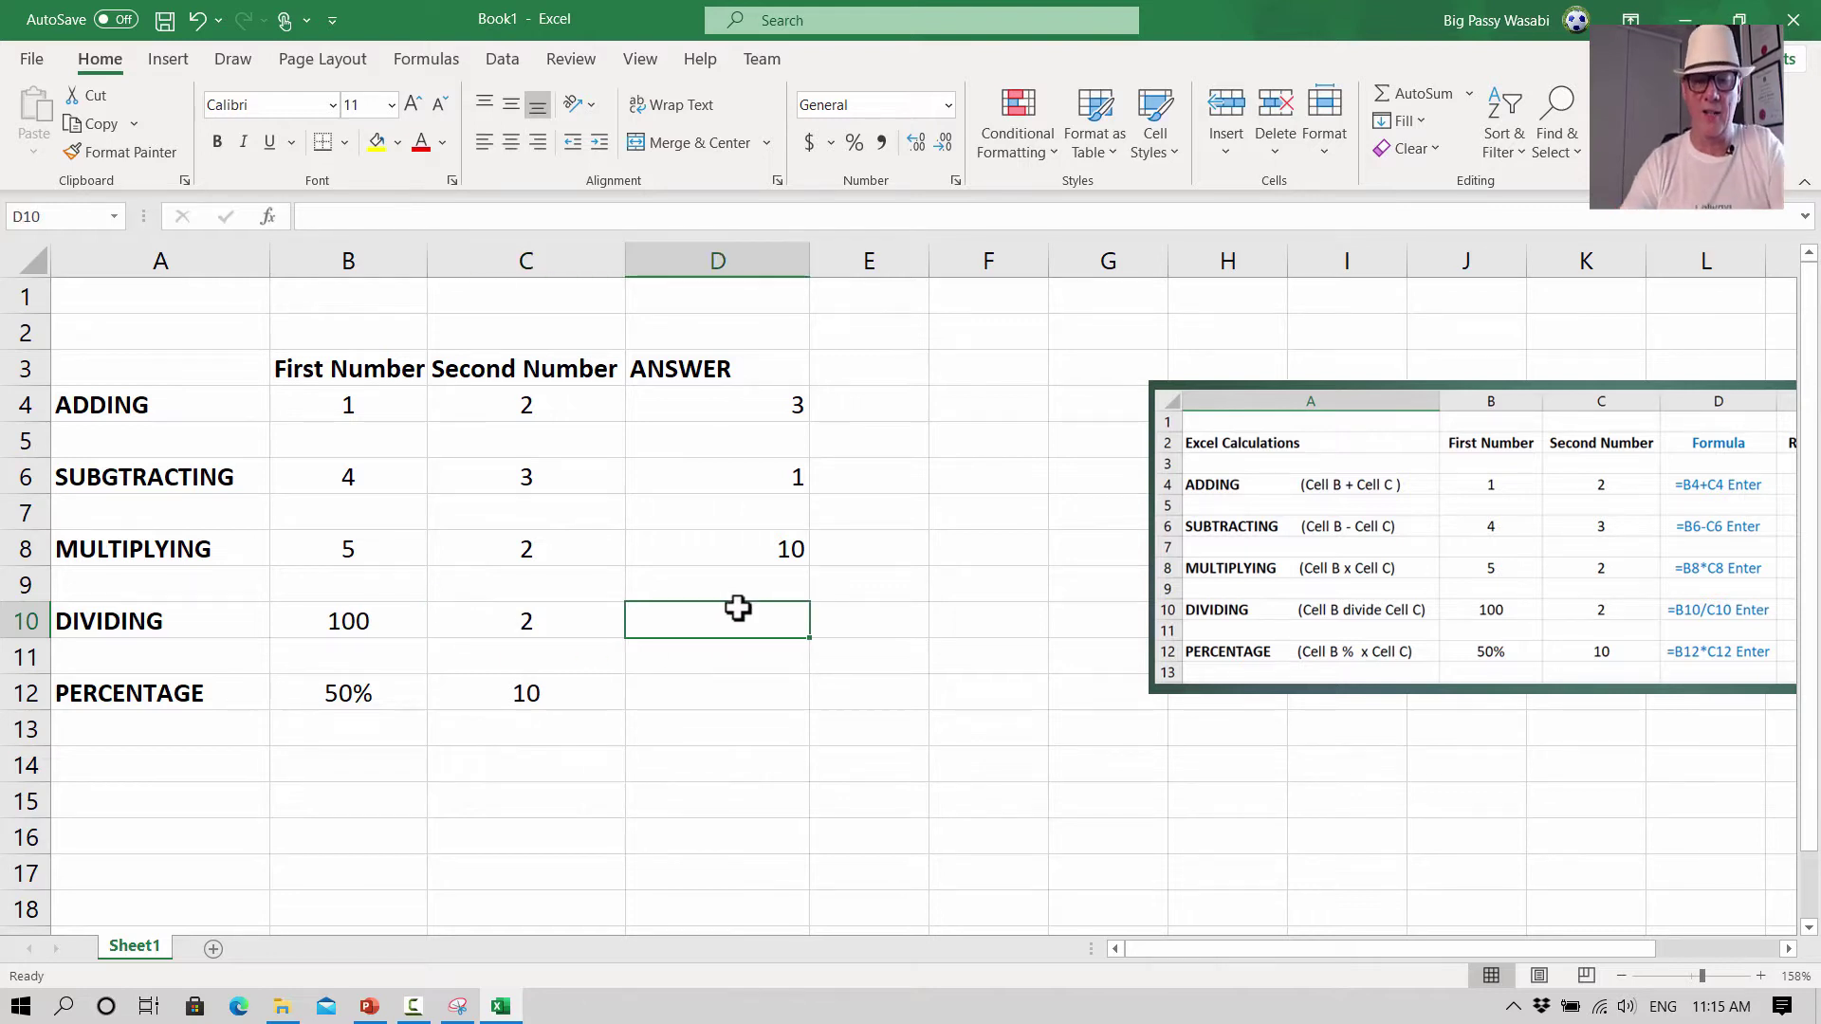
text(=)
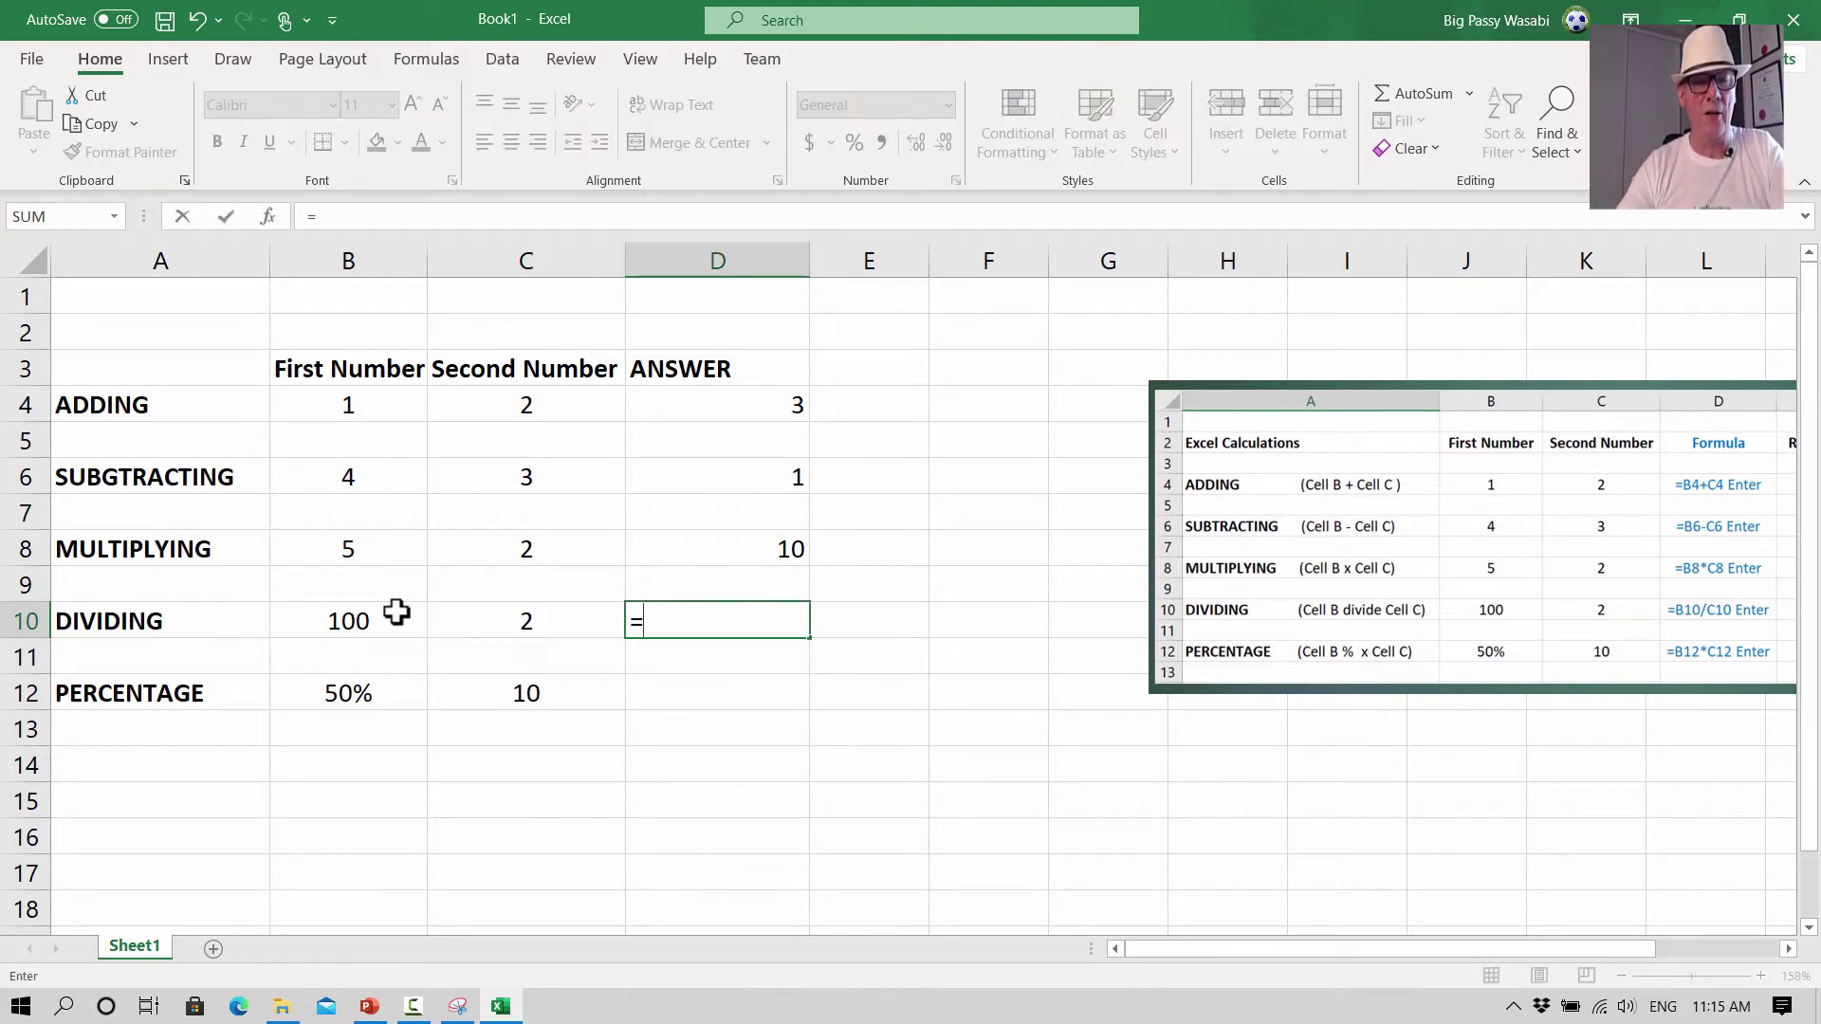
click(397, 613)
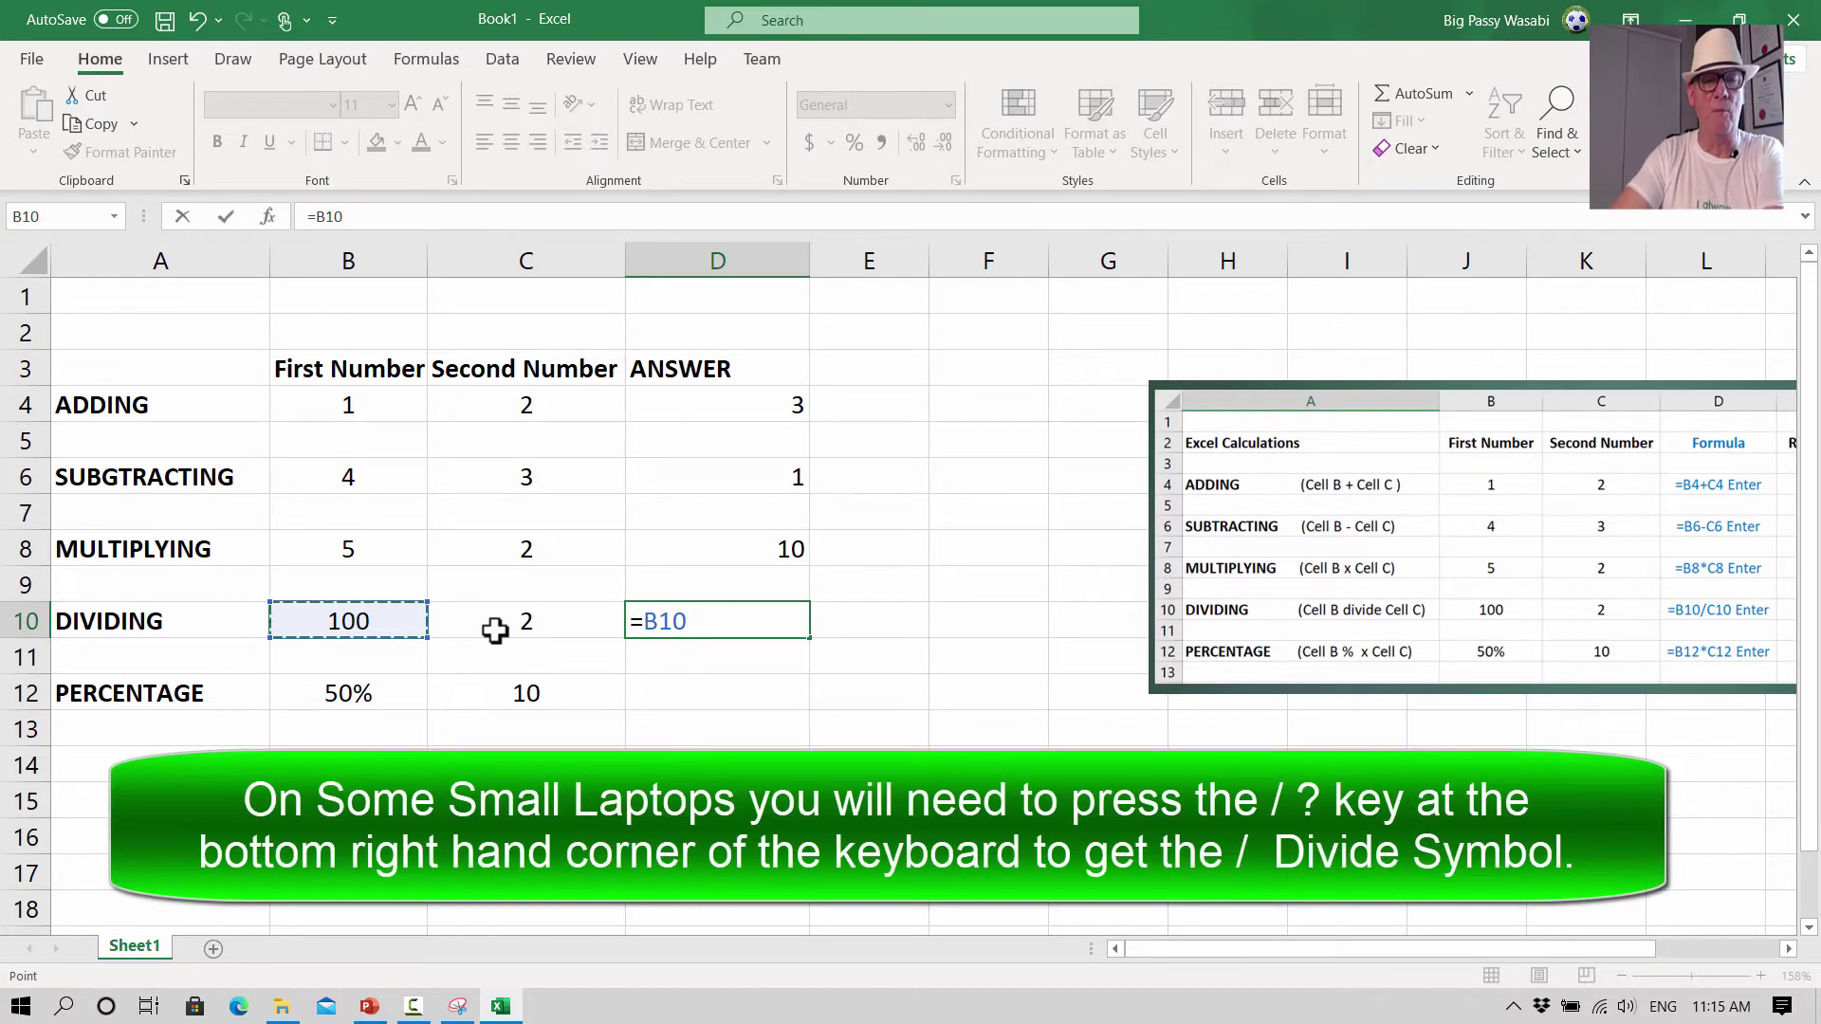
text(/)
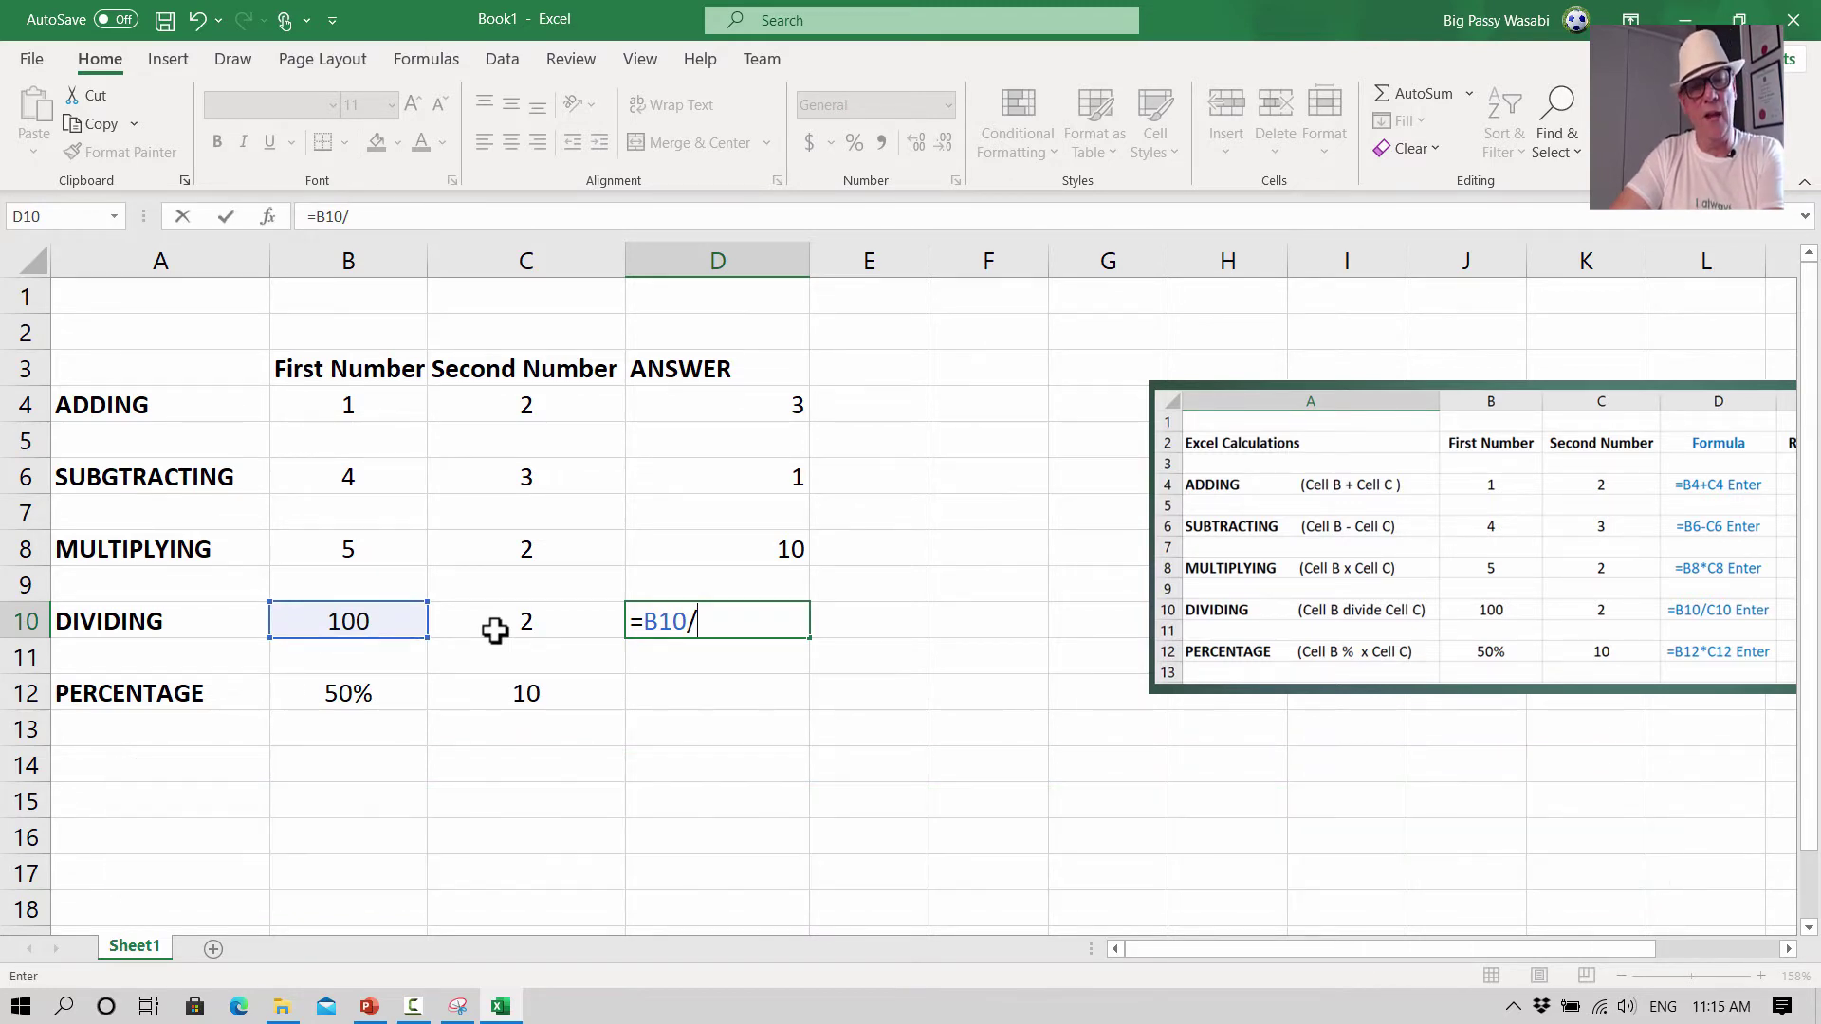
click(540, 620)
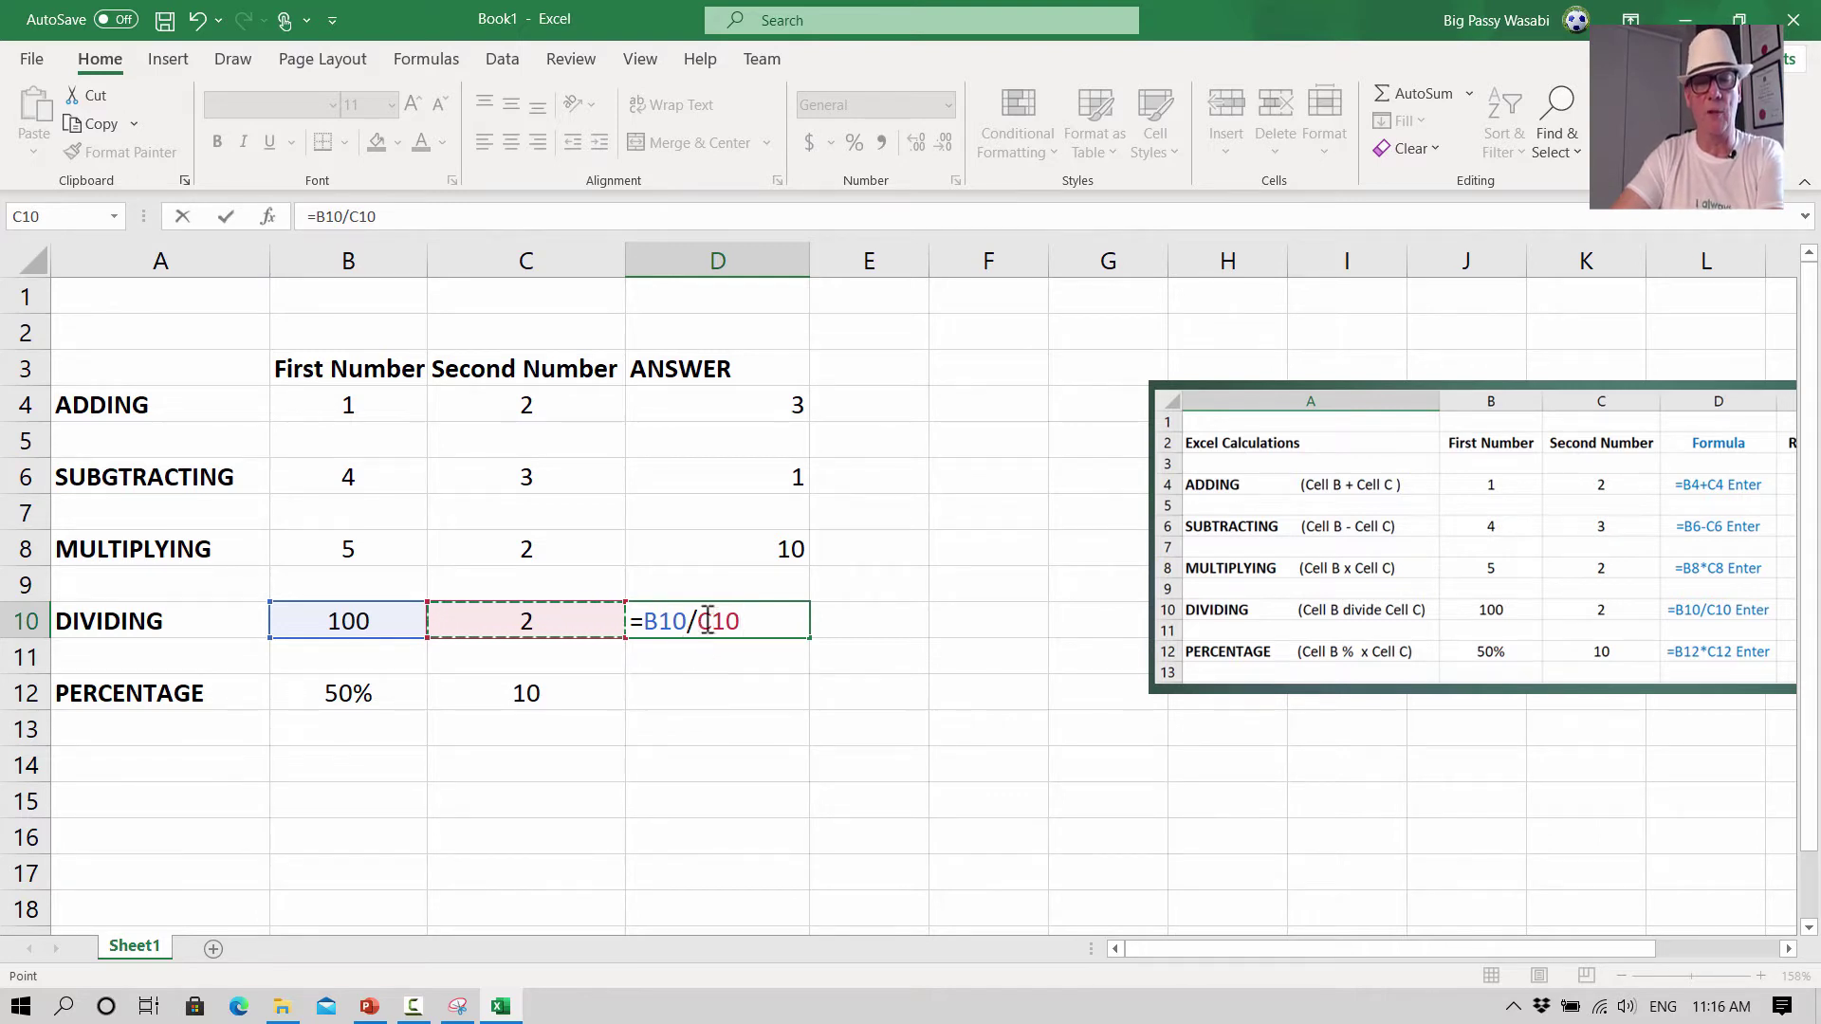
key(Return)
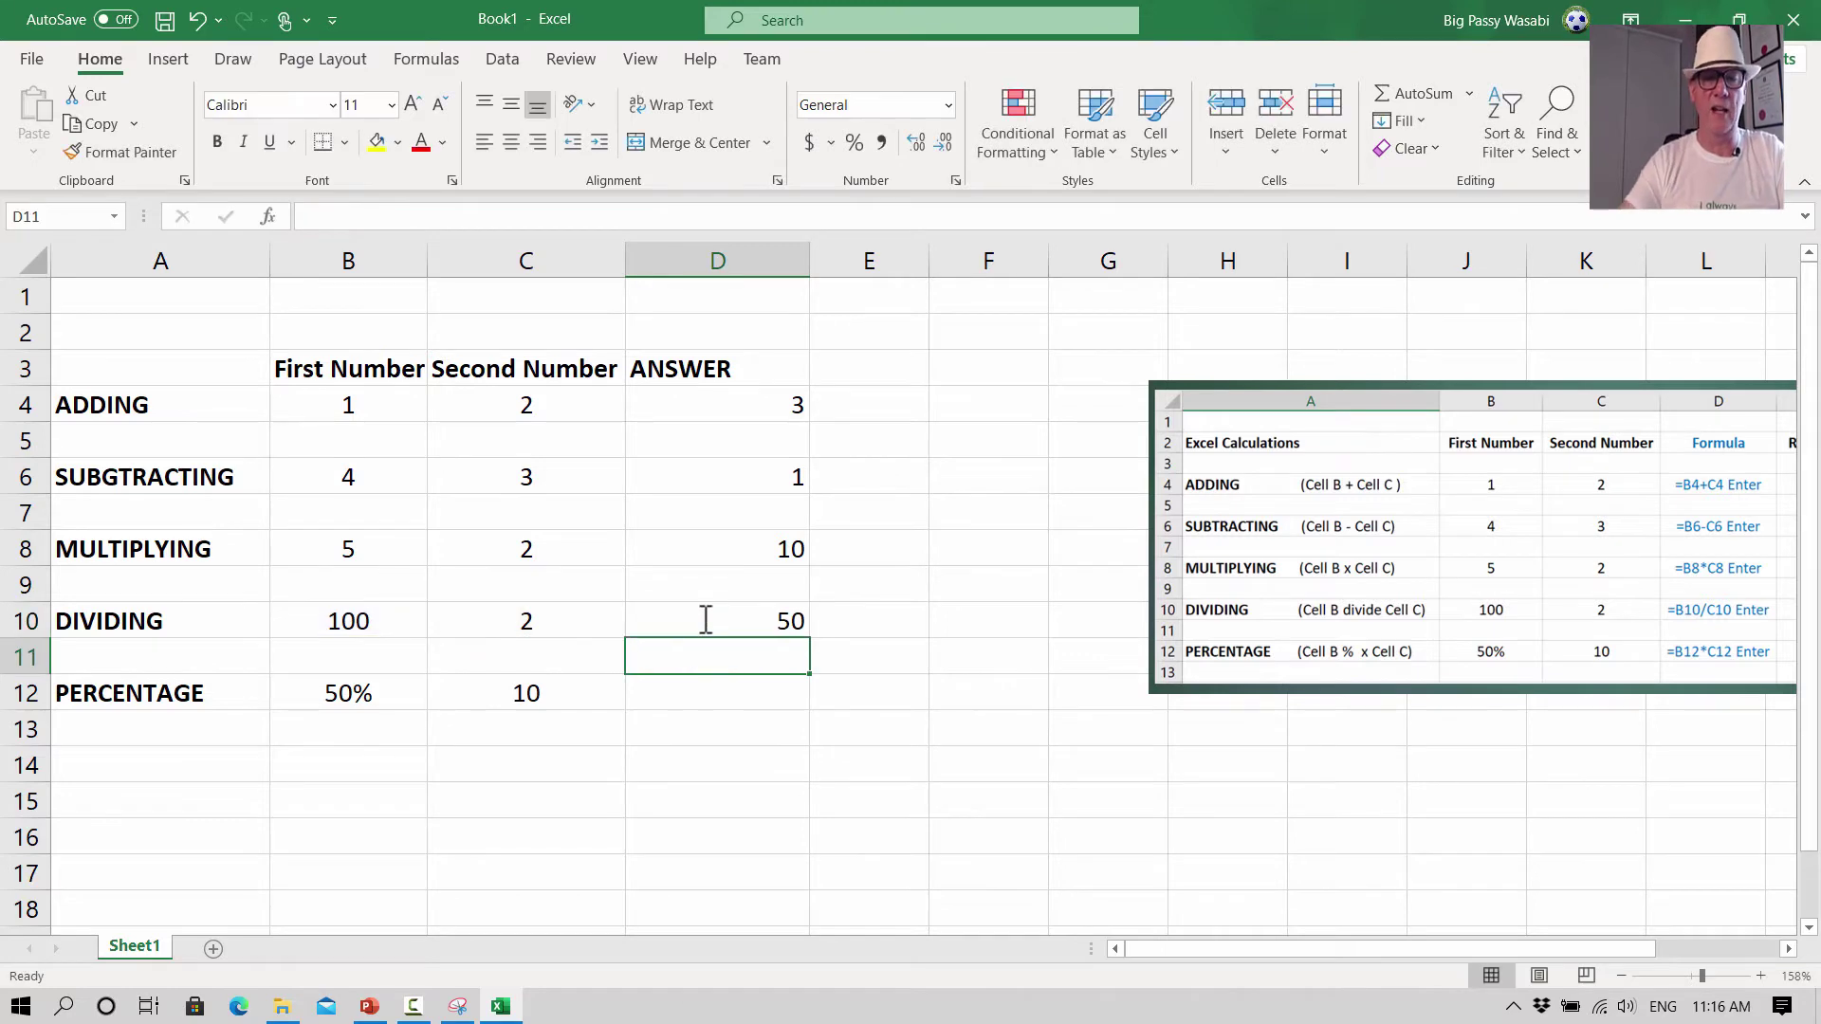
- Enter the percentage formula =B12*C12 in cell D12 of the PERCENTAGE row
click(733, 700)
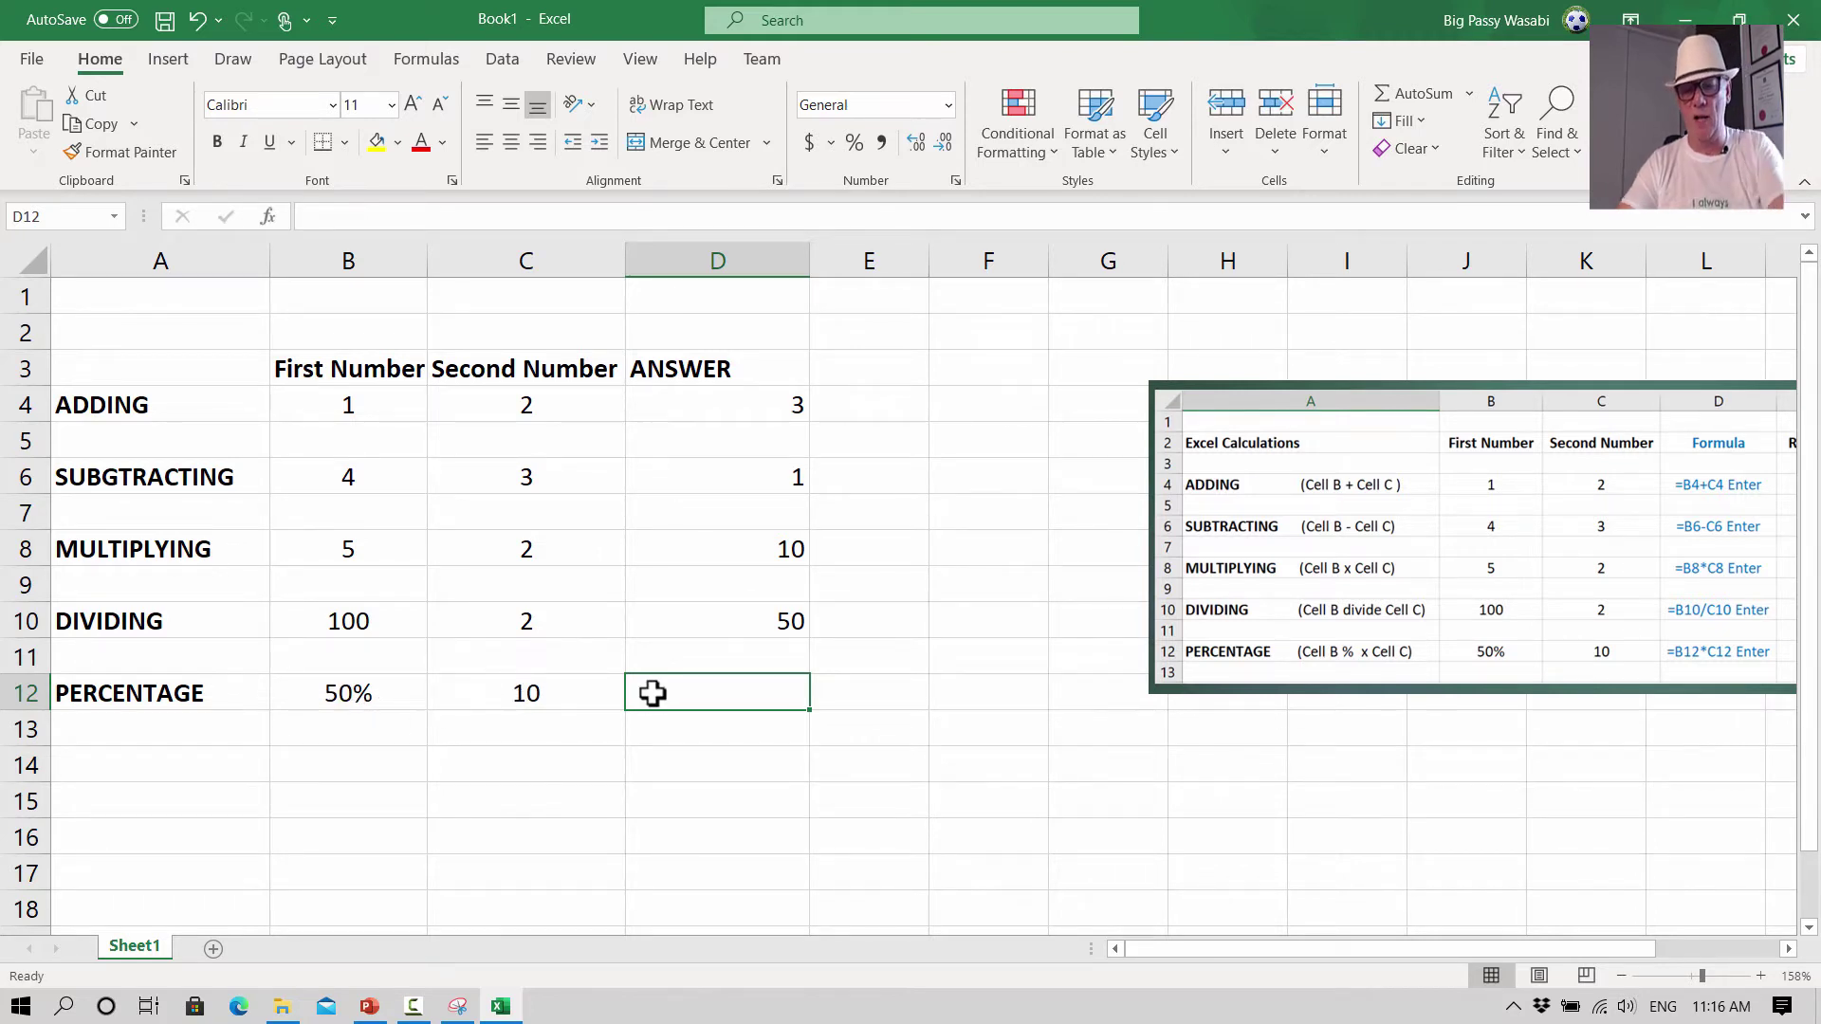
text(=)
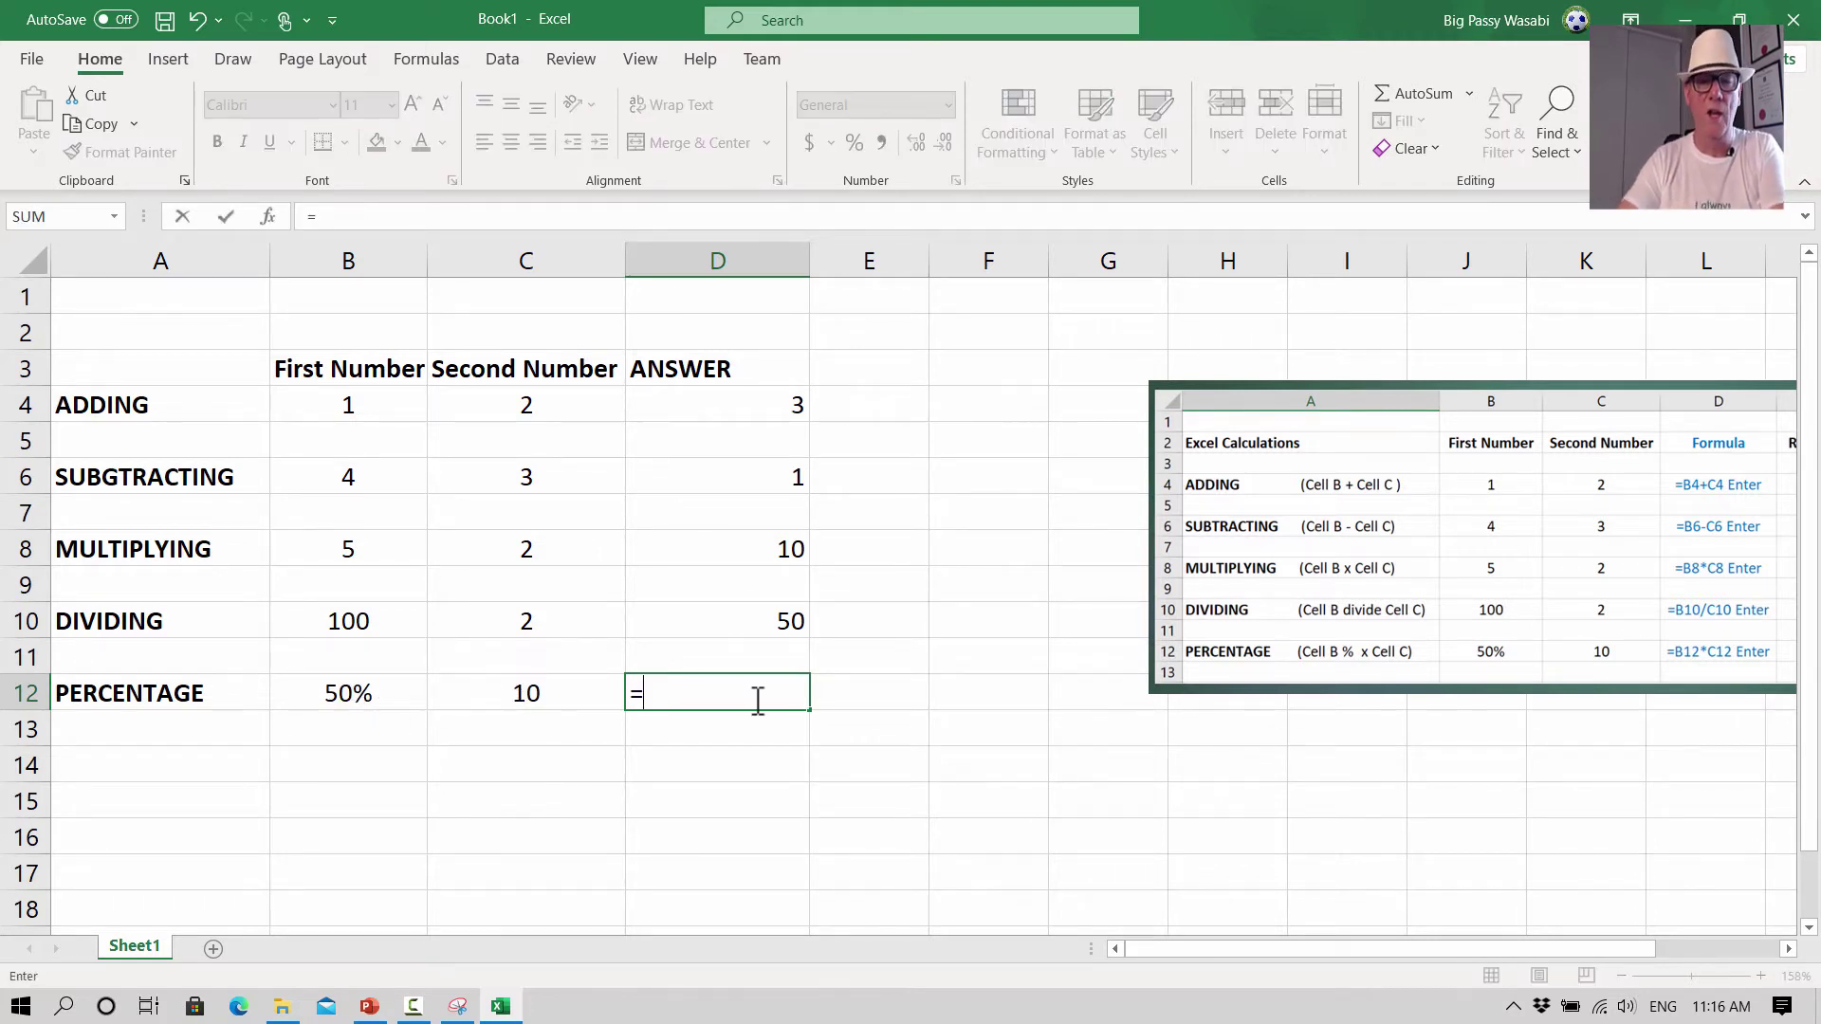
click(387, 694)
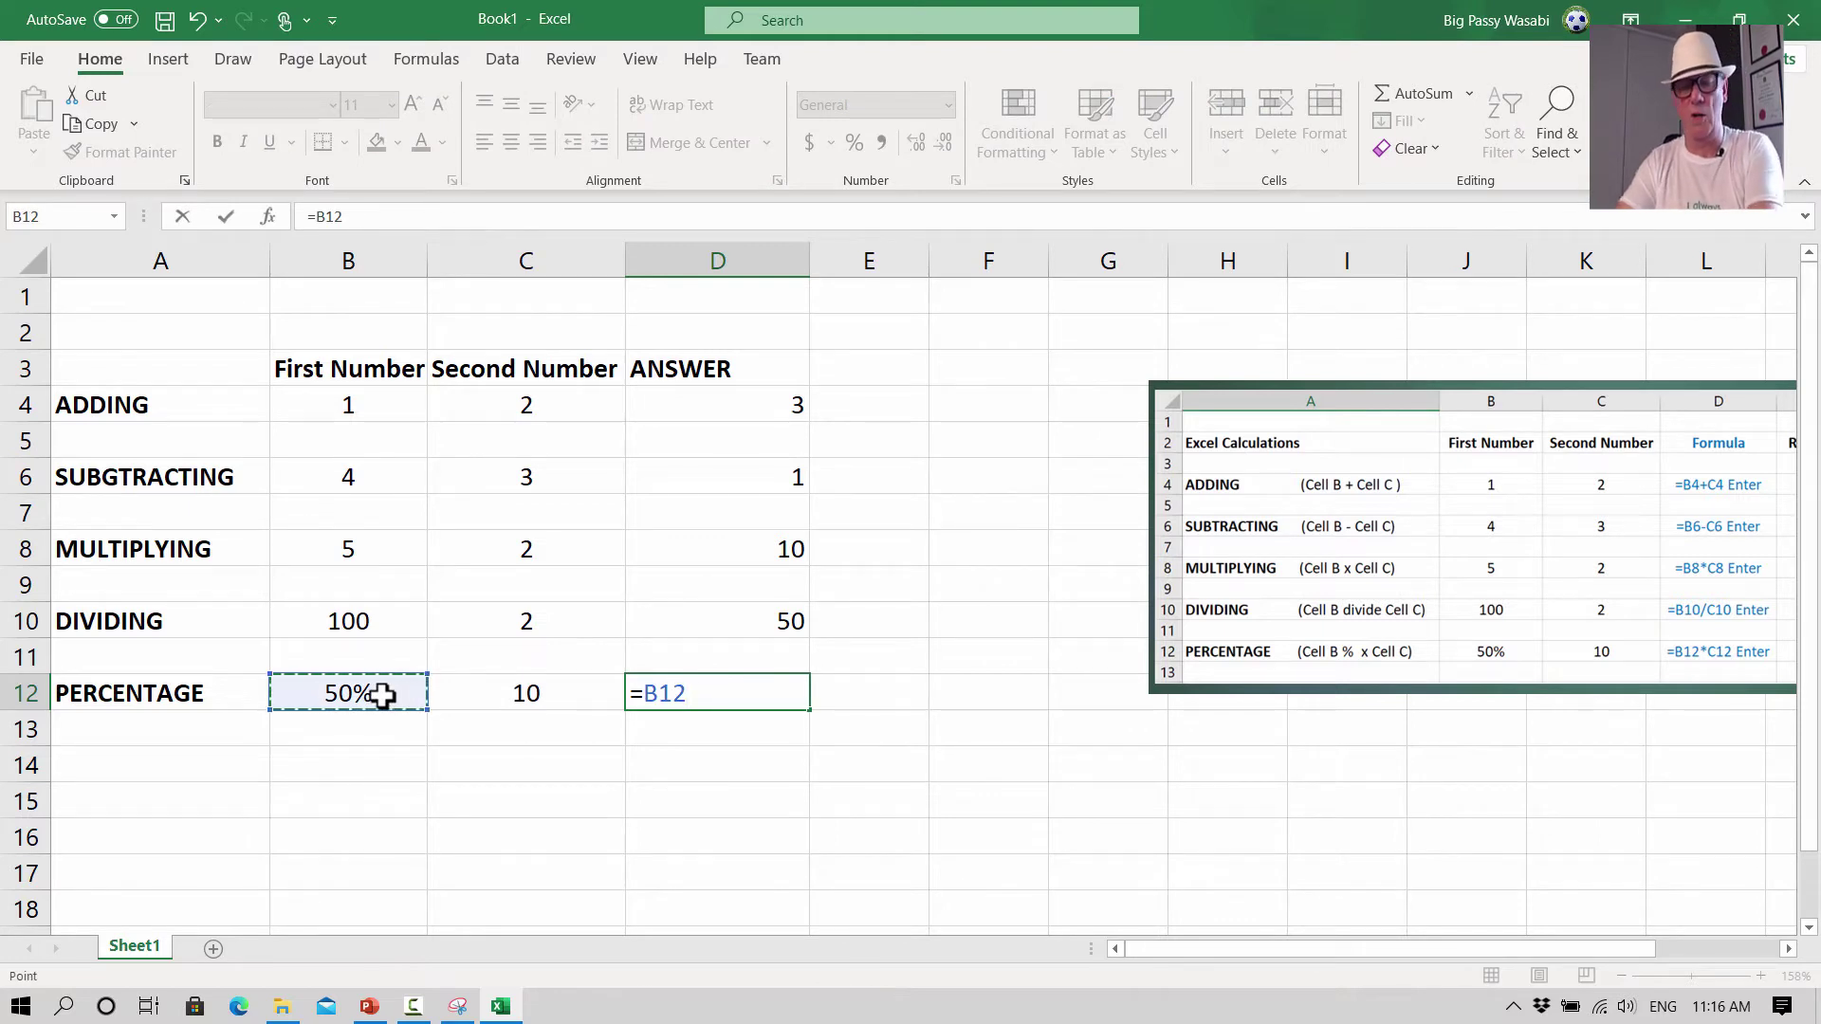
text(*)
click(532, 692)
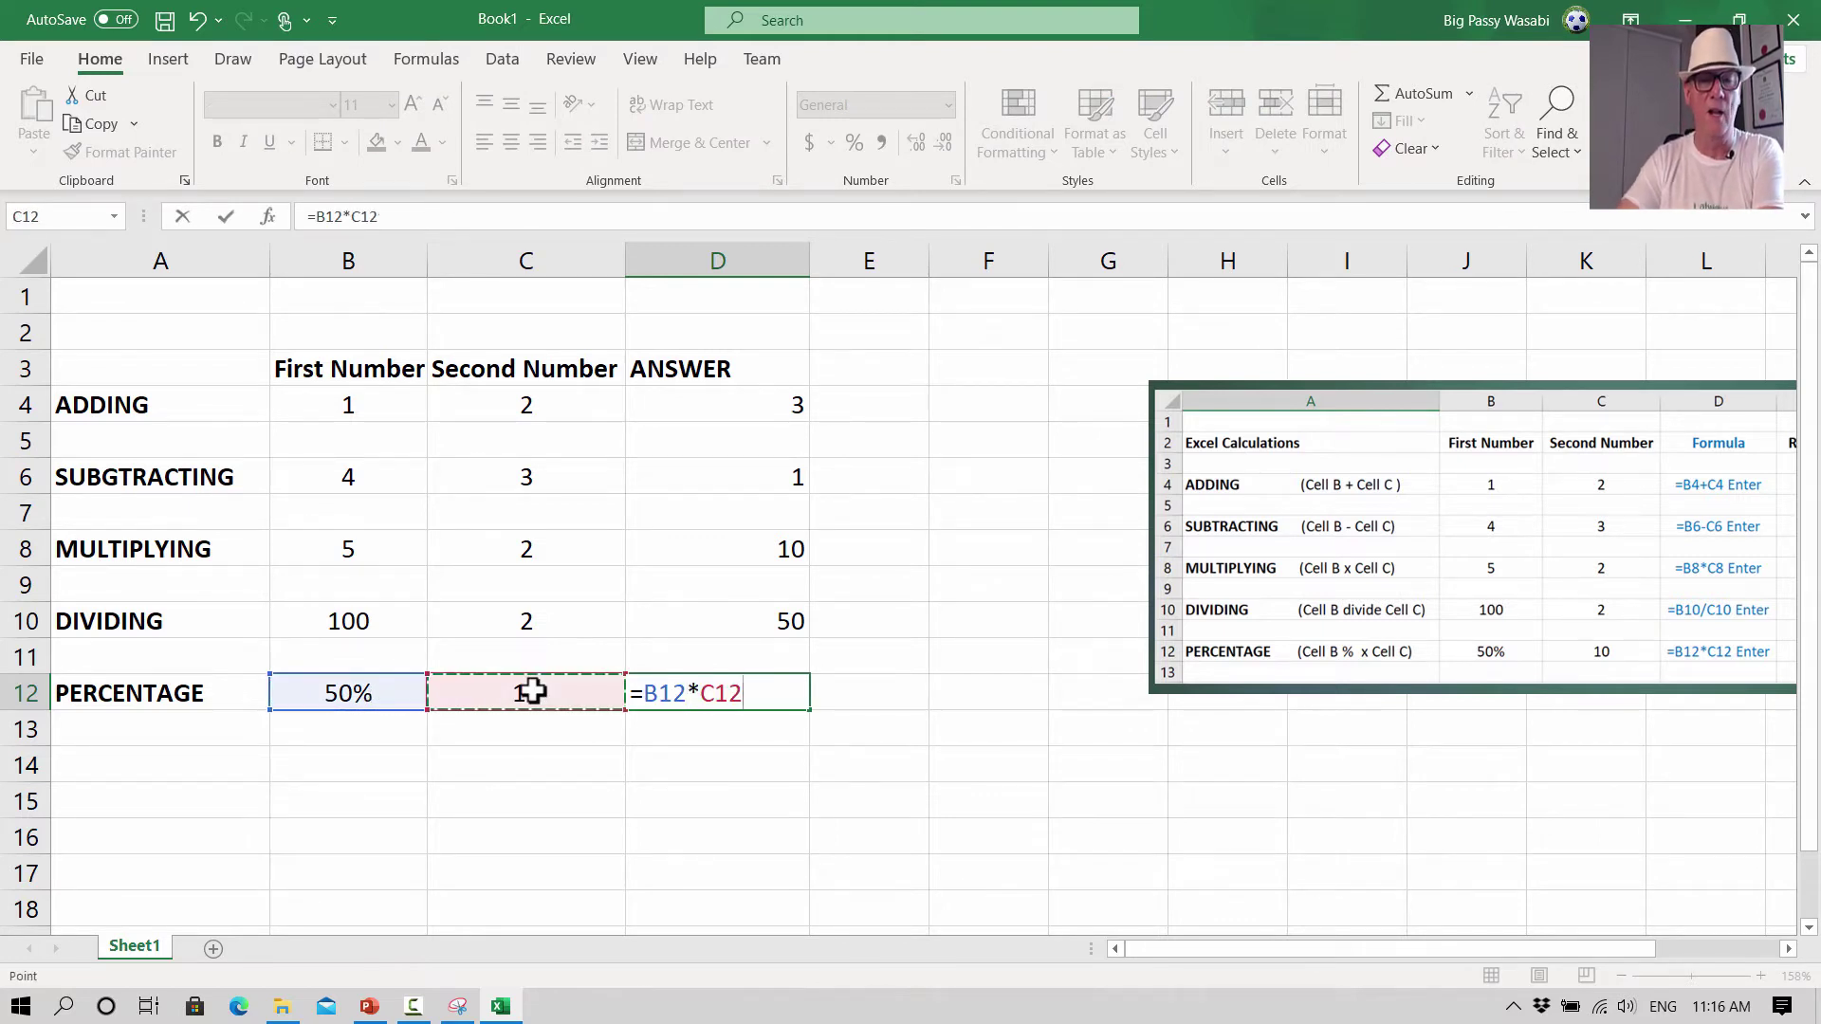
key(Return)
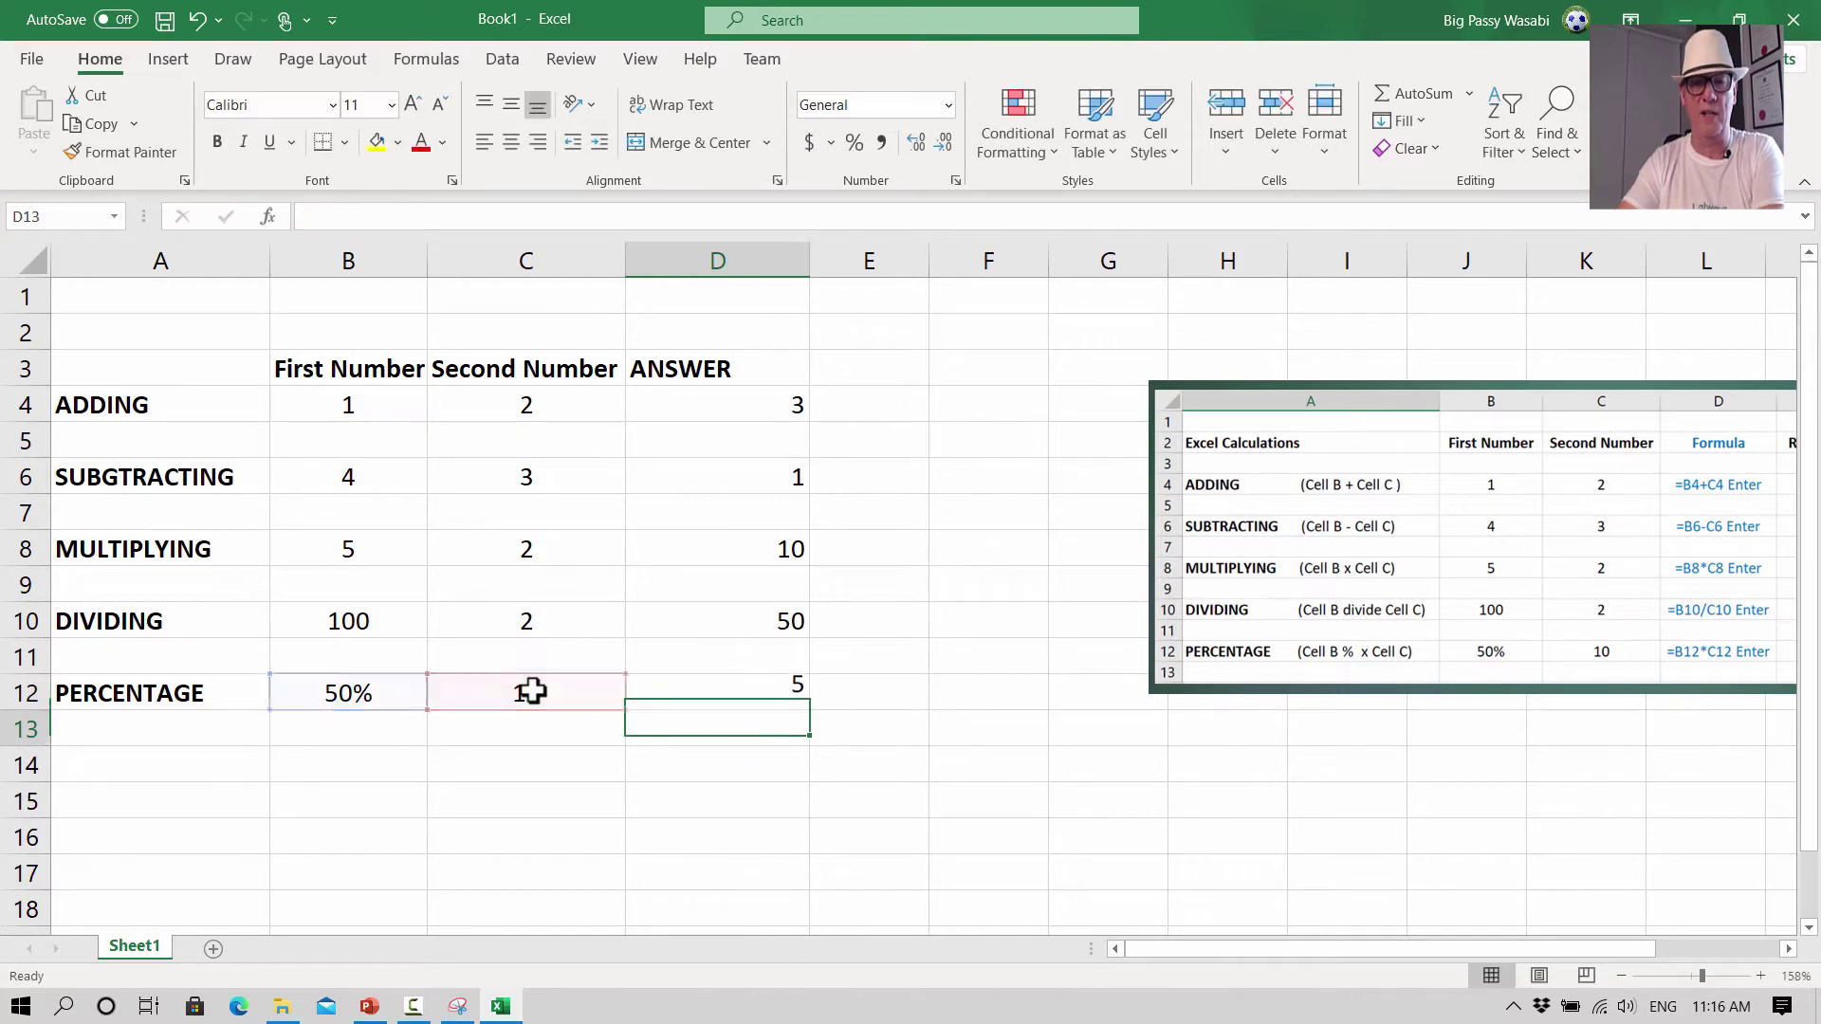
click(718, 700)
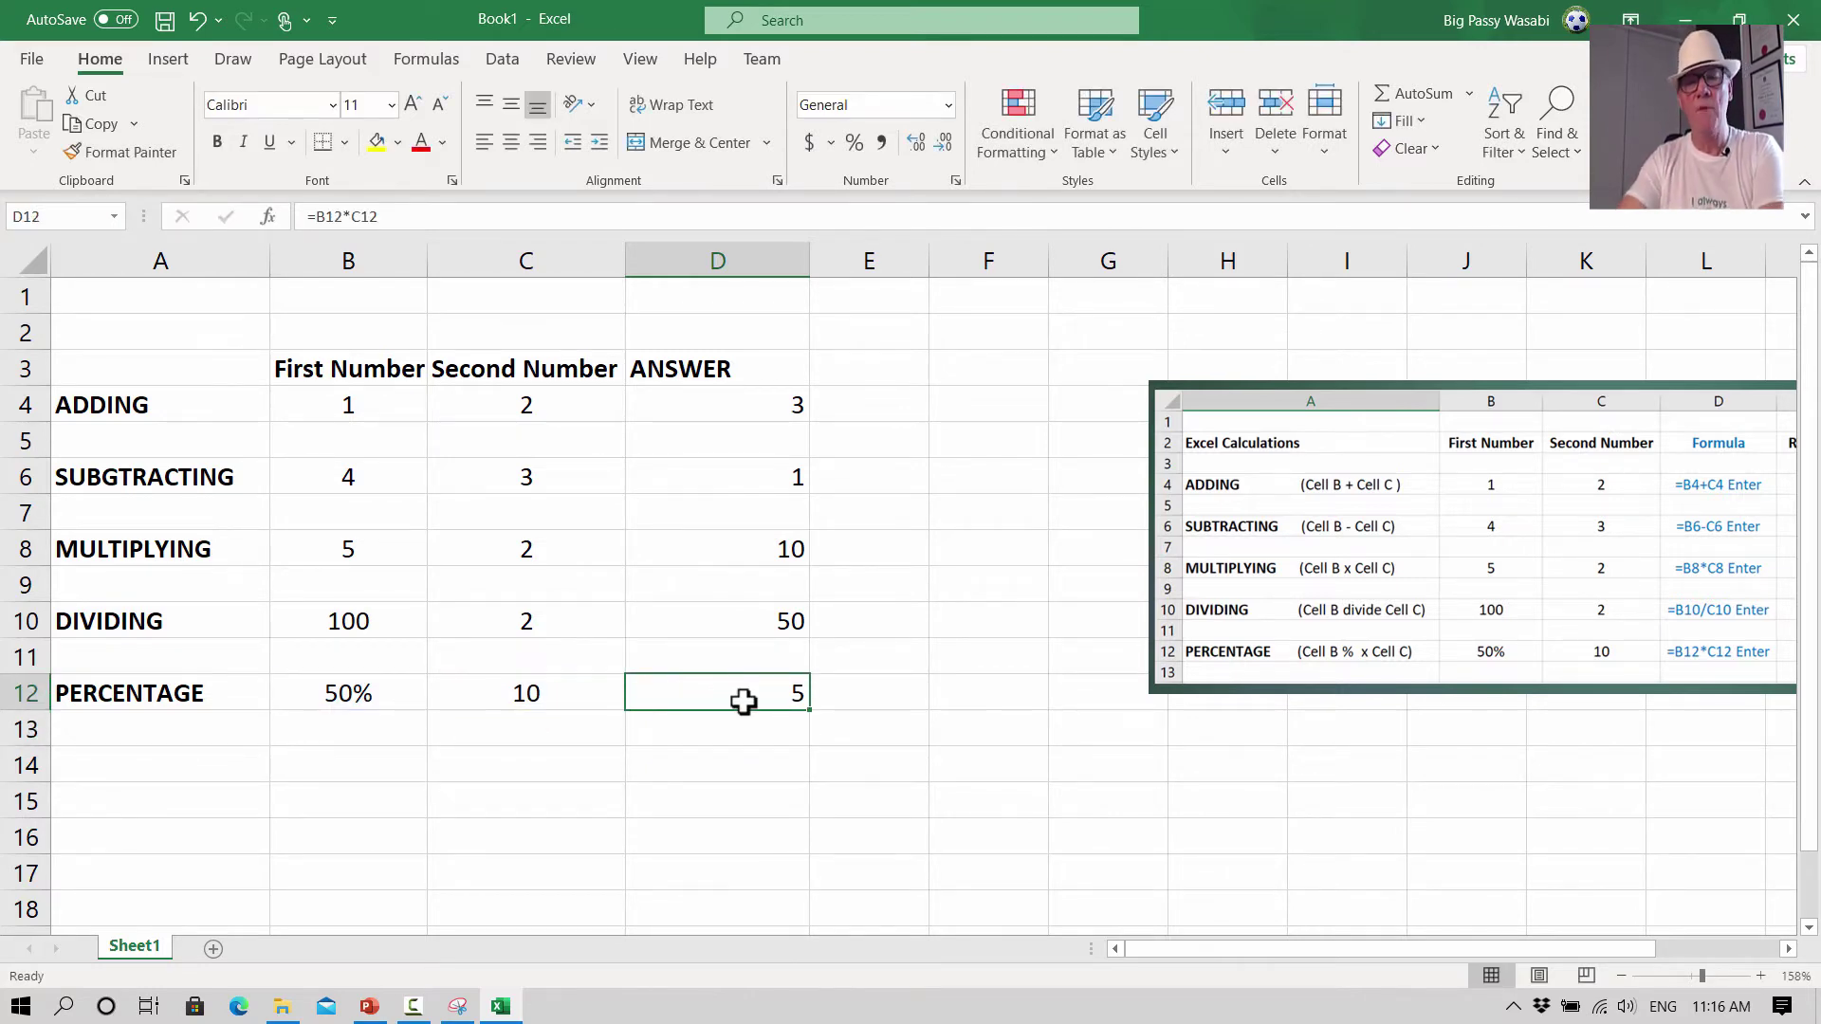
click(504, 770)
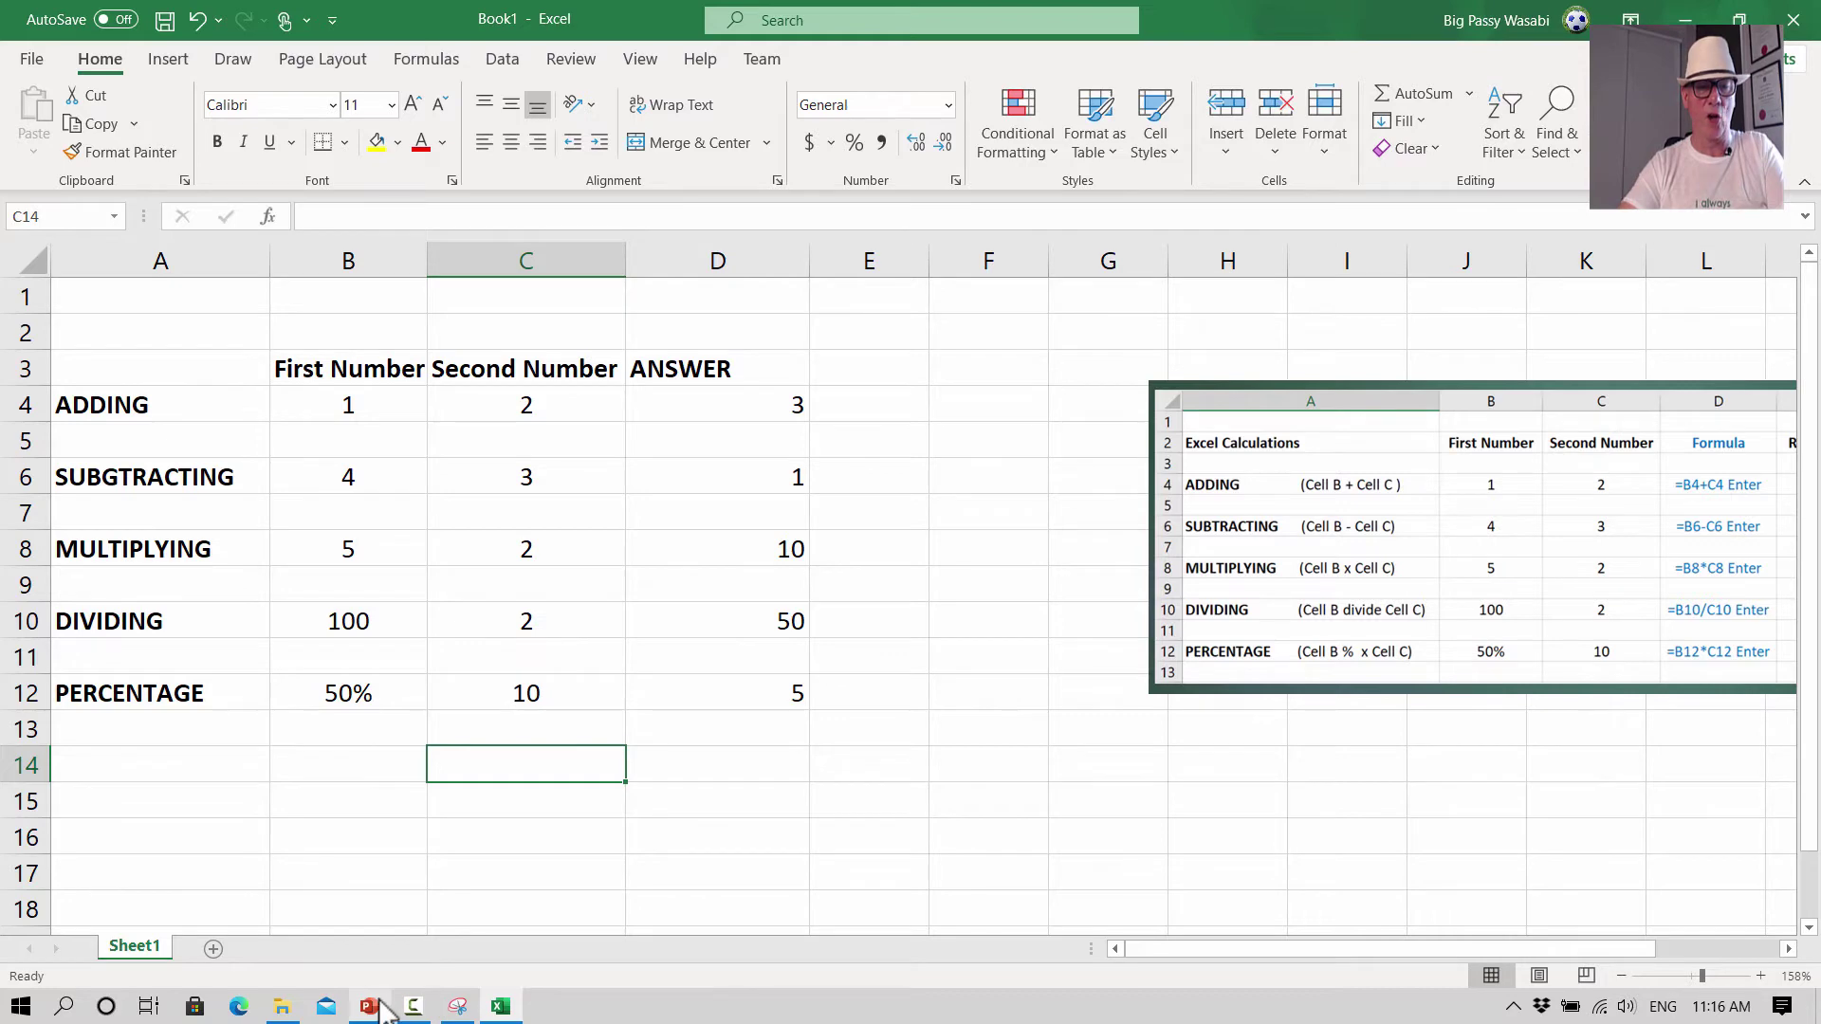
- Switch to the L2_ExcelFormats.pptx presentation, present from the Excel Calculations slide through the Lesson Learning Task slide, and exit the slide show
mouse_move(379, 1007)
click(470, 931)
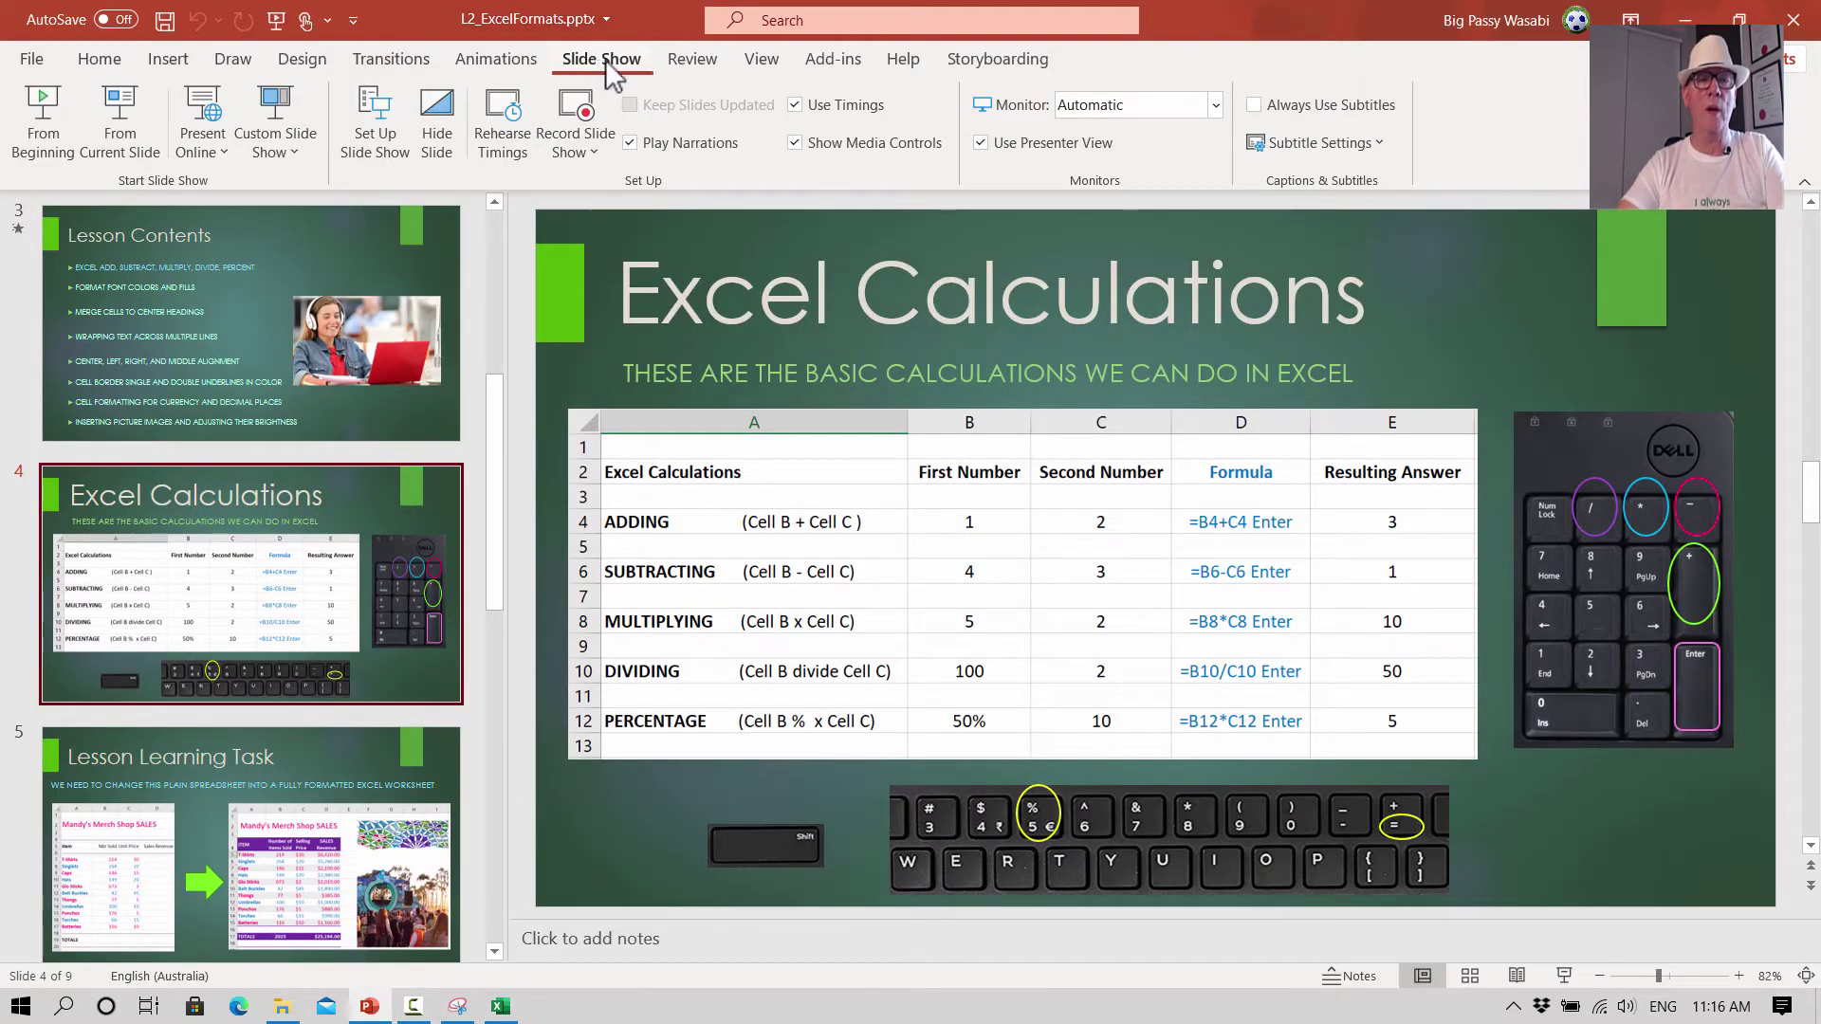
click(105, 122)
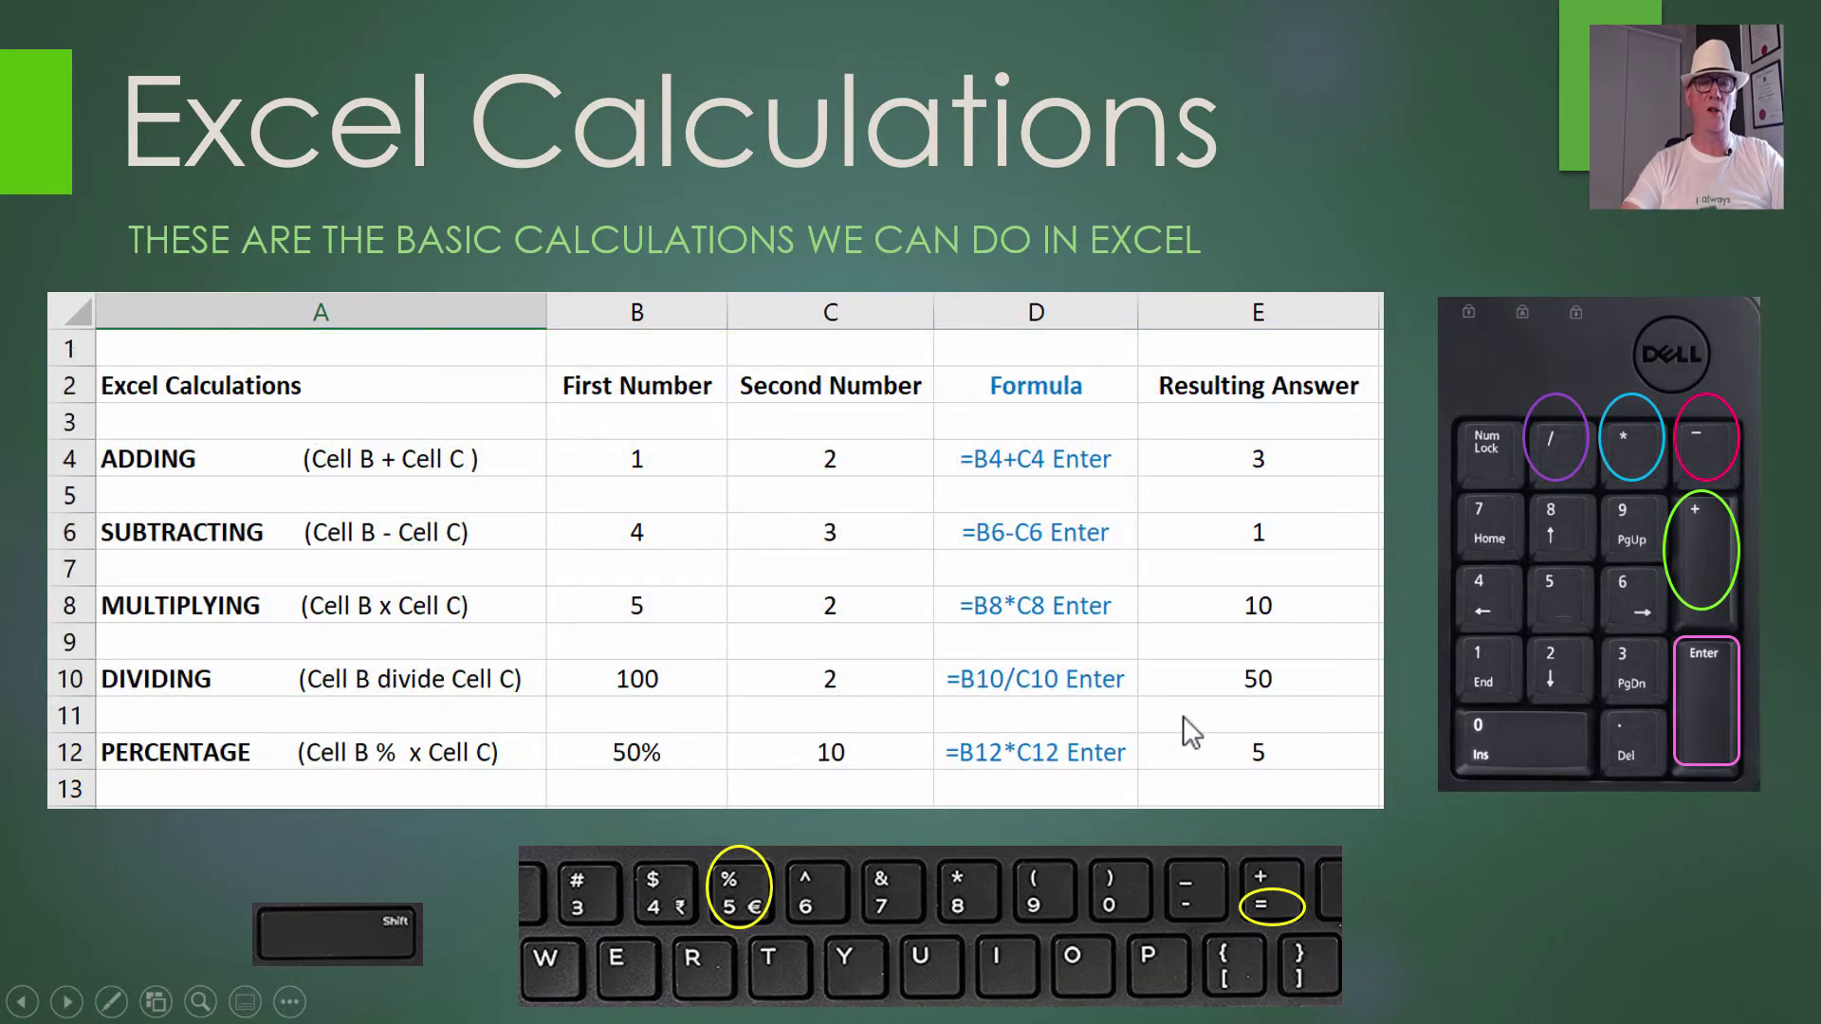
click(1493, 810)
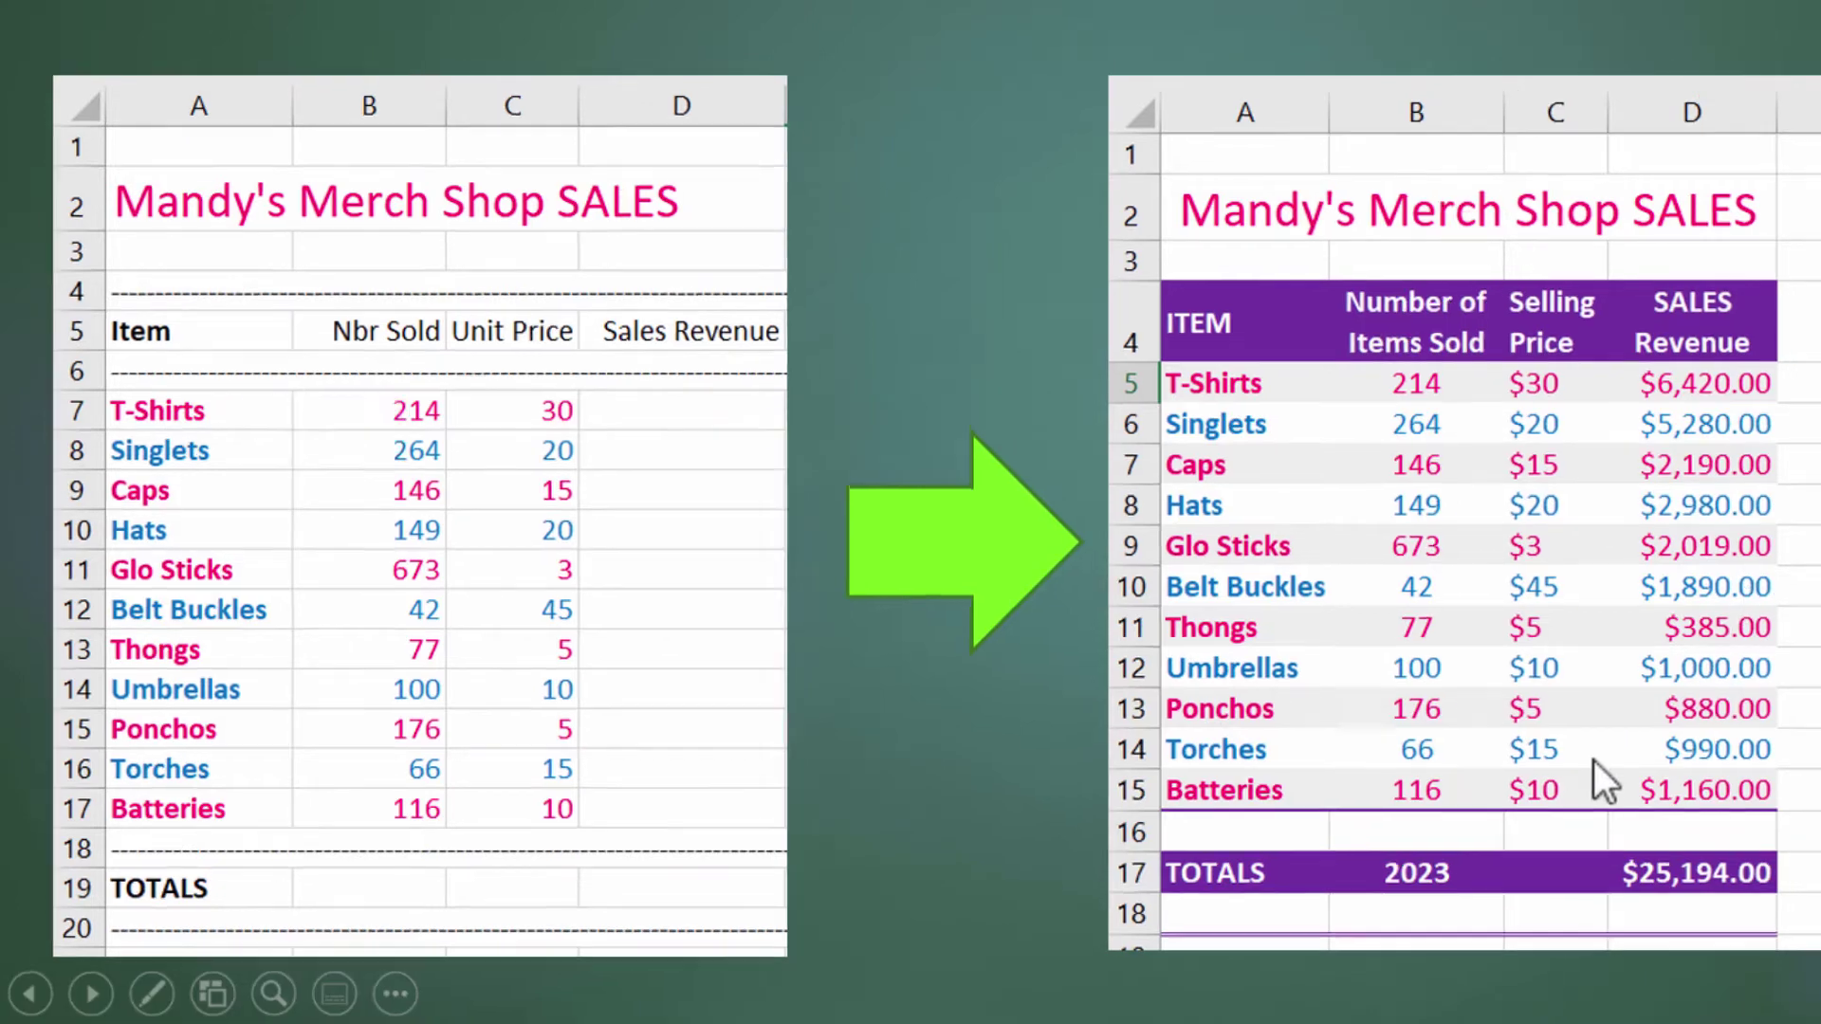
key(Escape)
key(Escape)
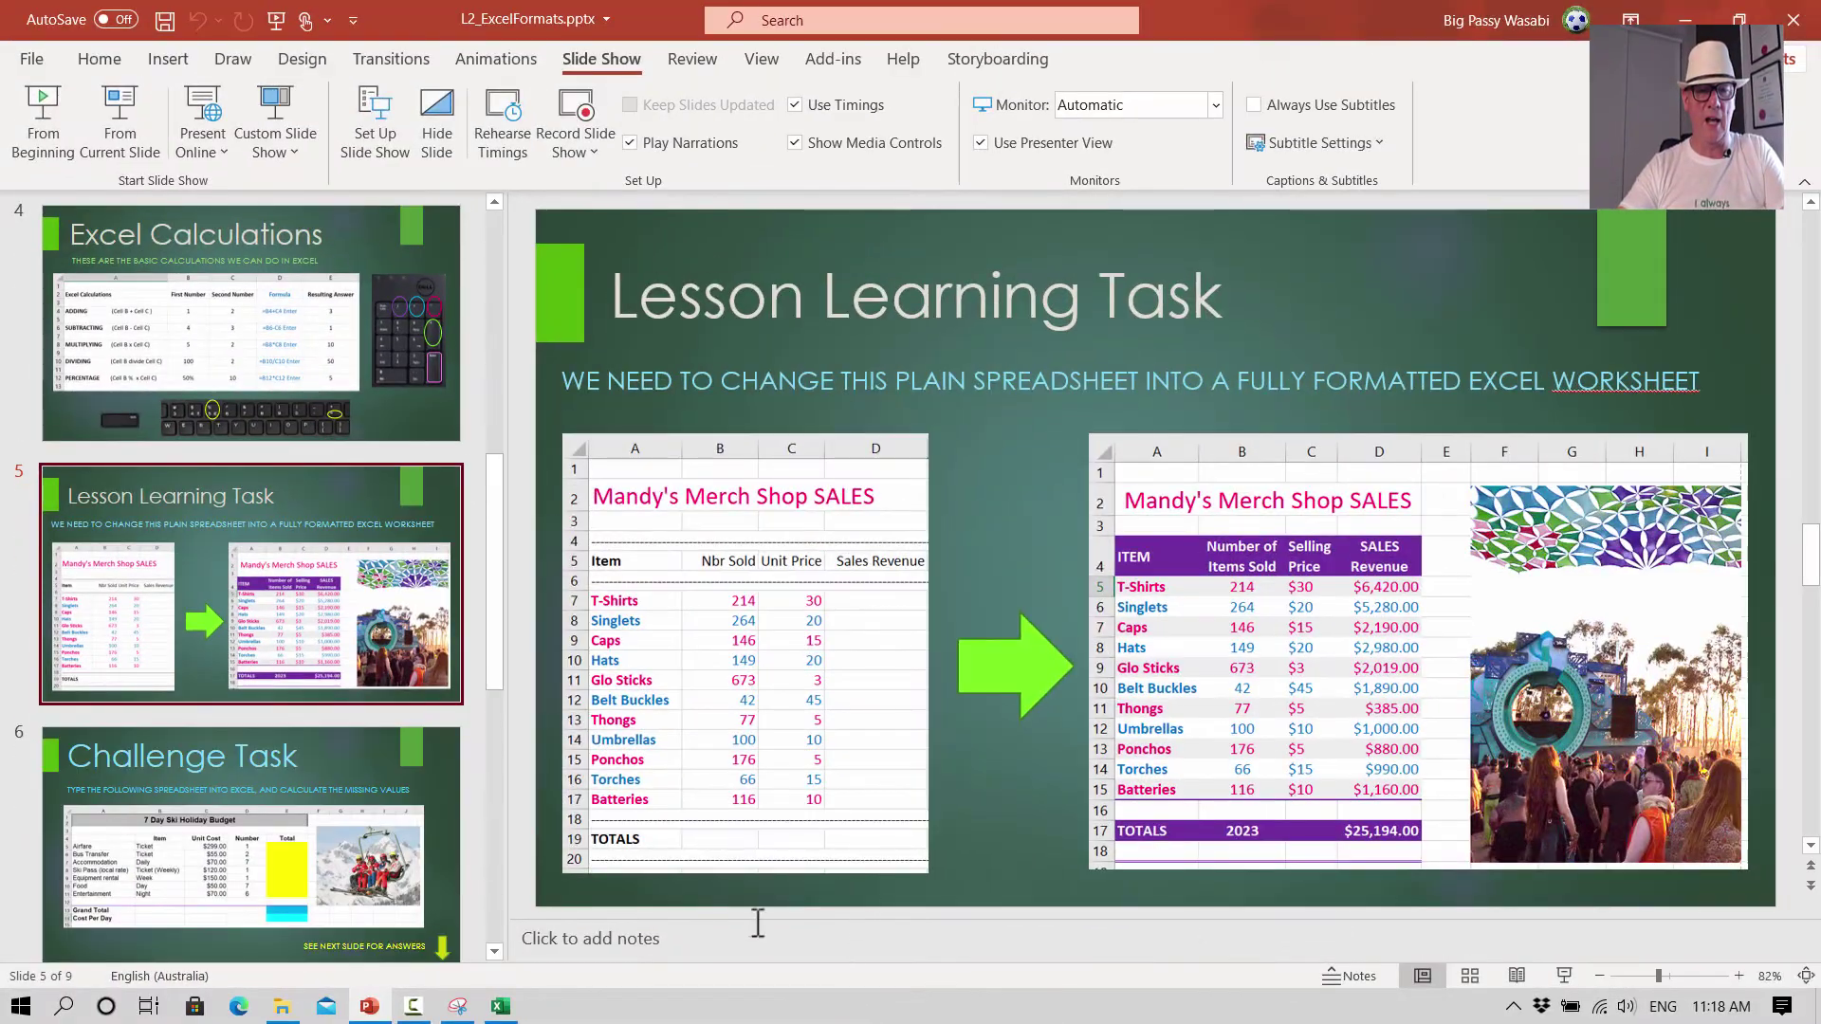
- Capture a new Snipping Tool snip of the fully formatted Mandy's Merch Shop SALES worksheet picture on the Lesson Learning Task slide
click(457, 1005)
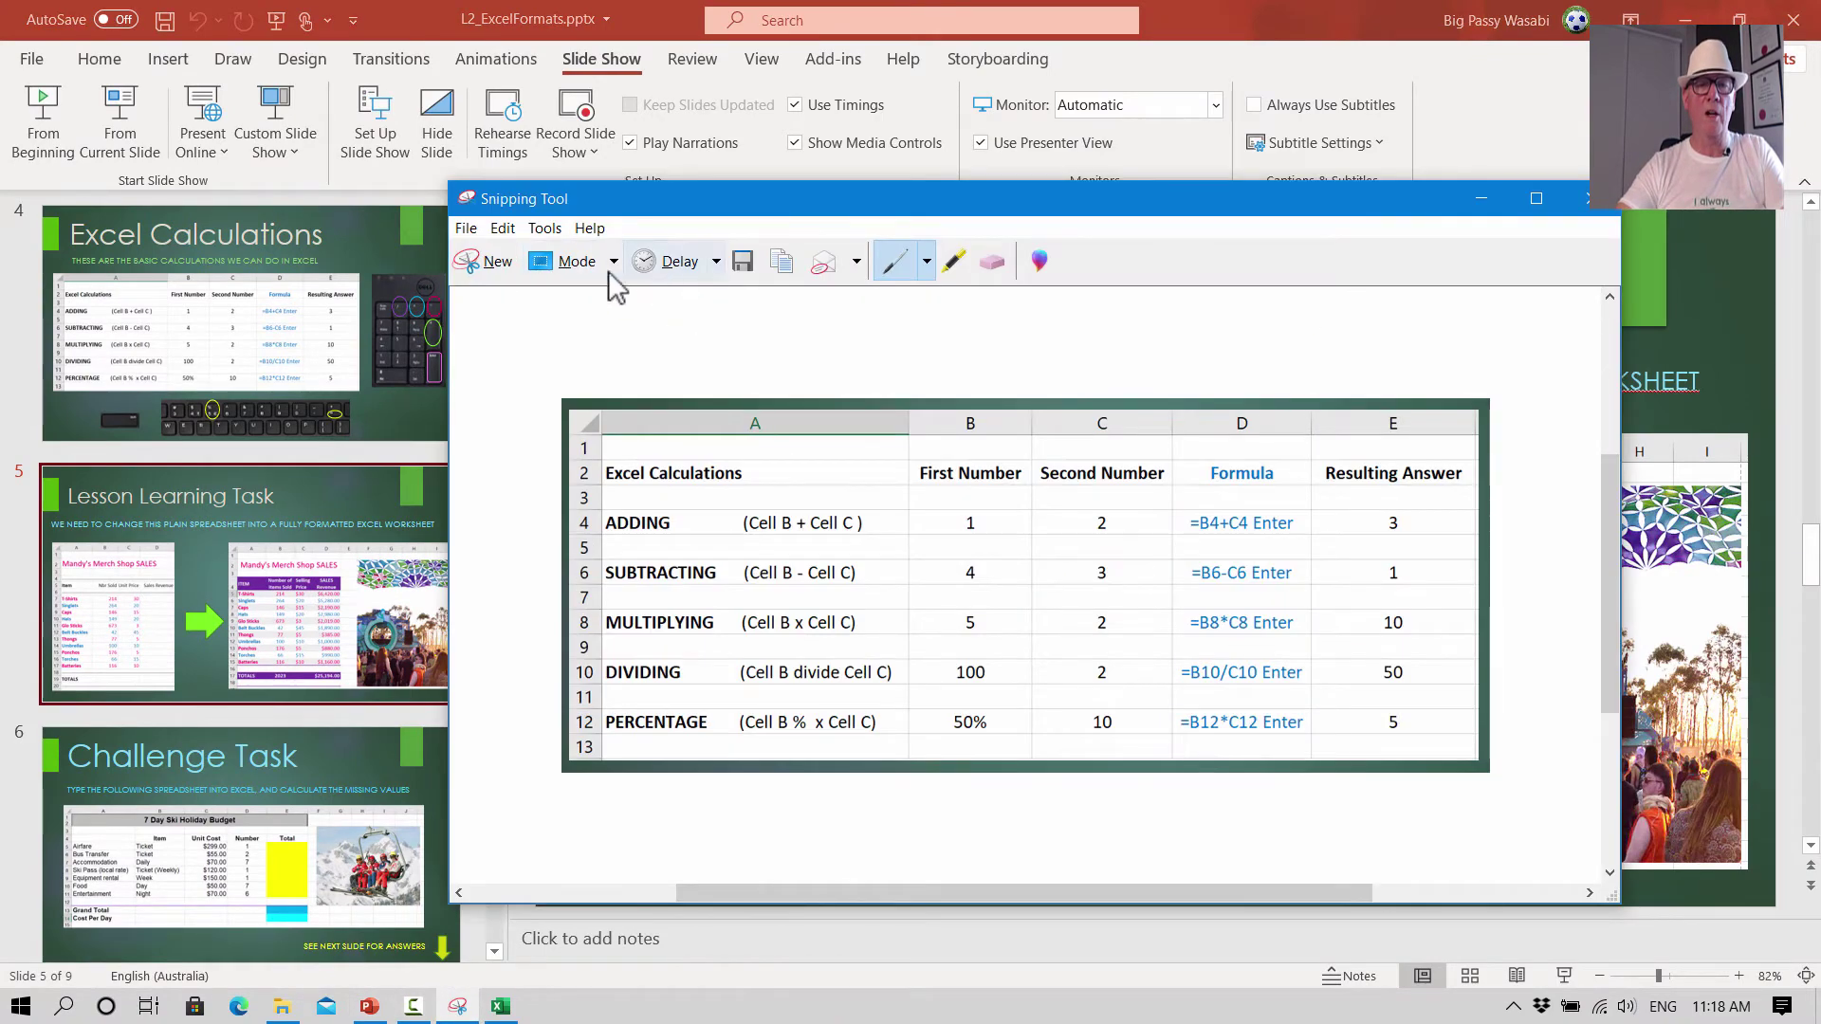
click(486, 261)
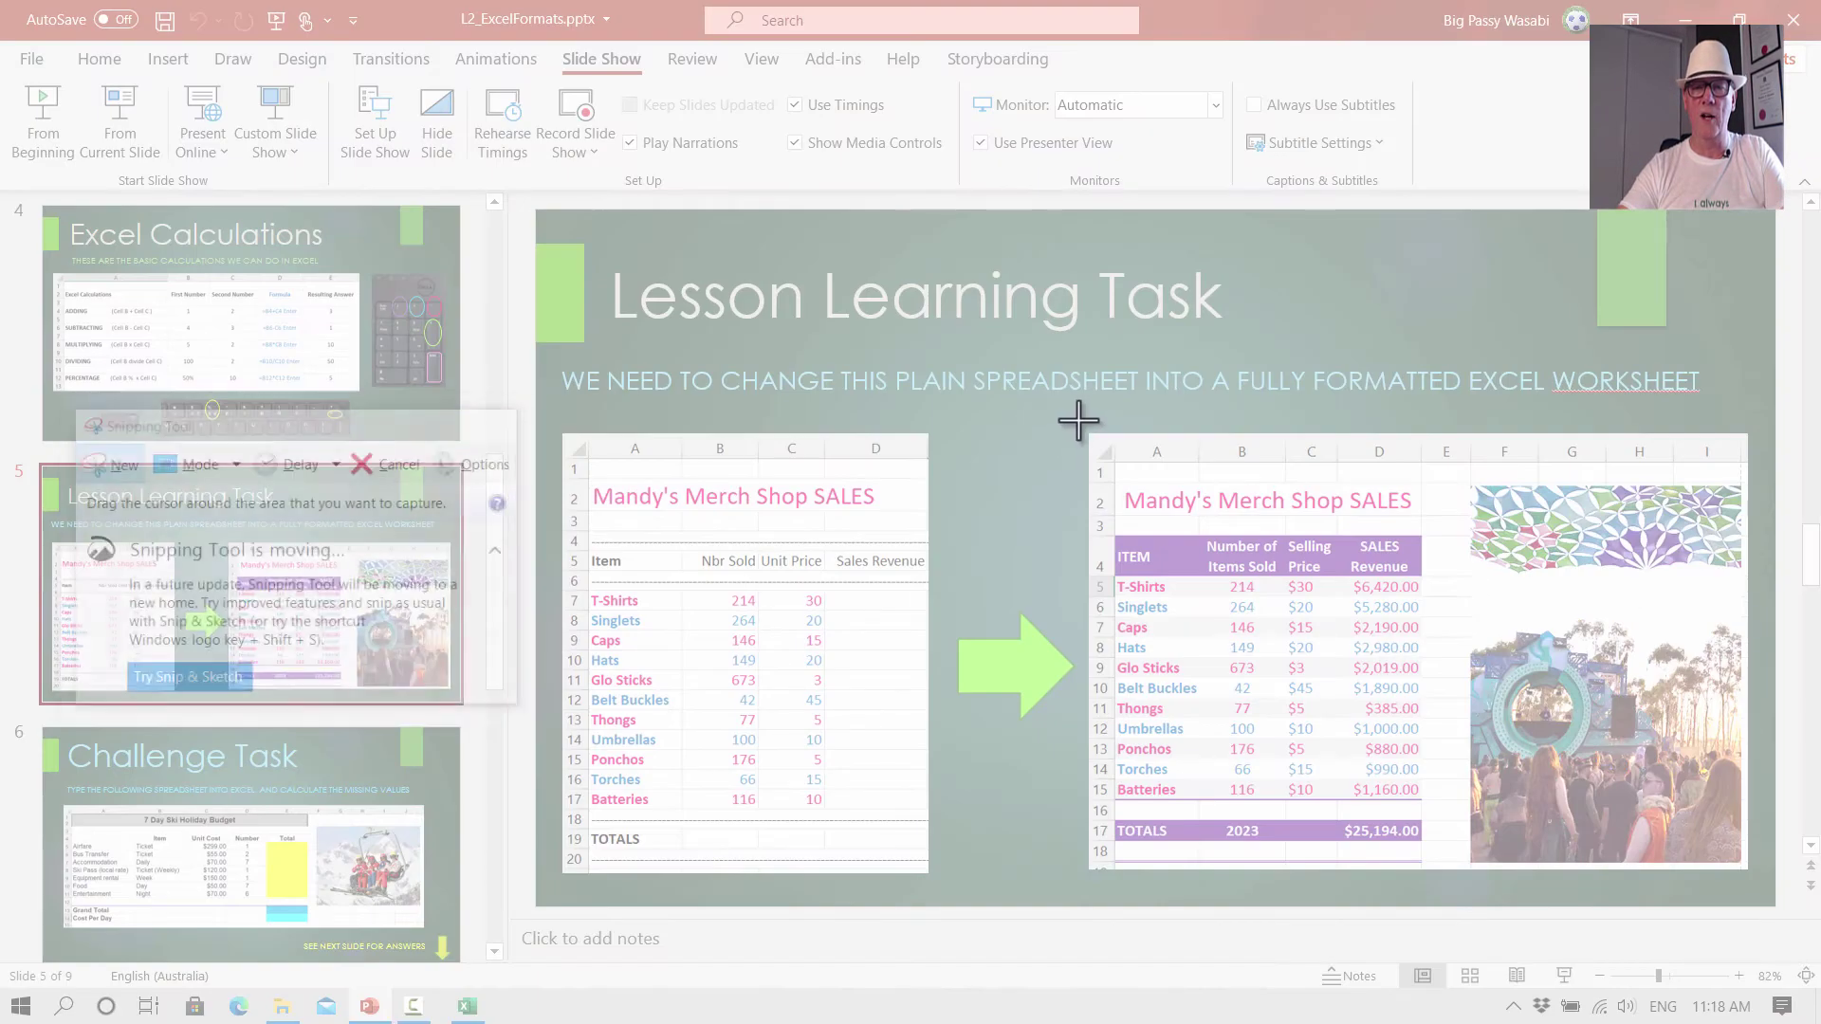
drag(1078, 420, 1760, 880)
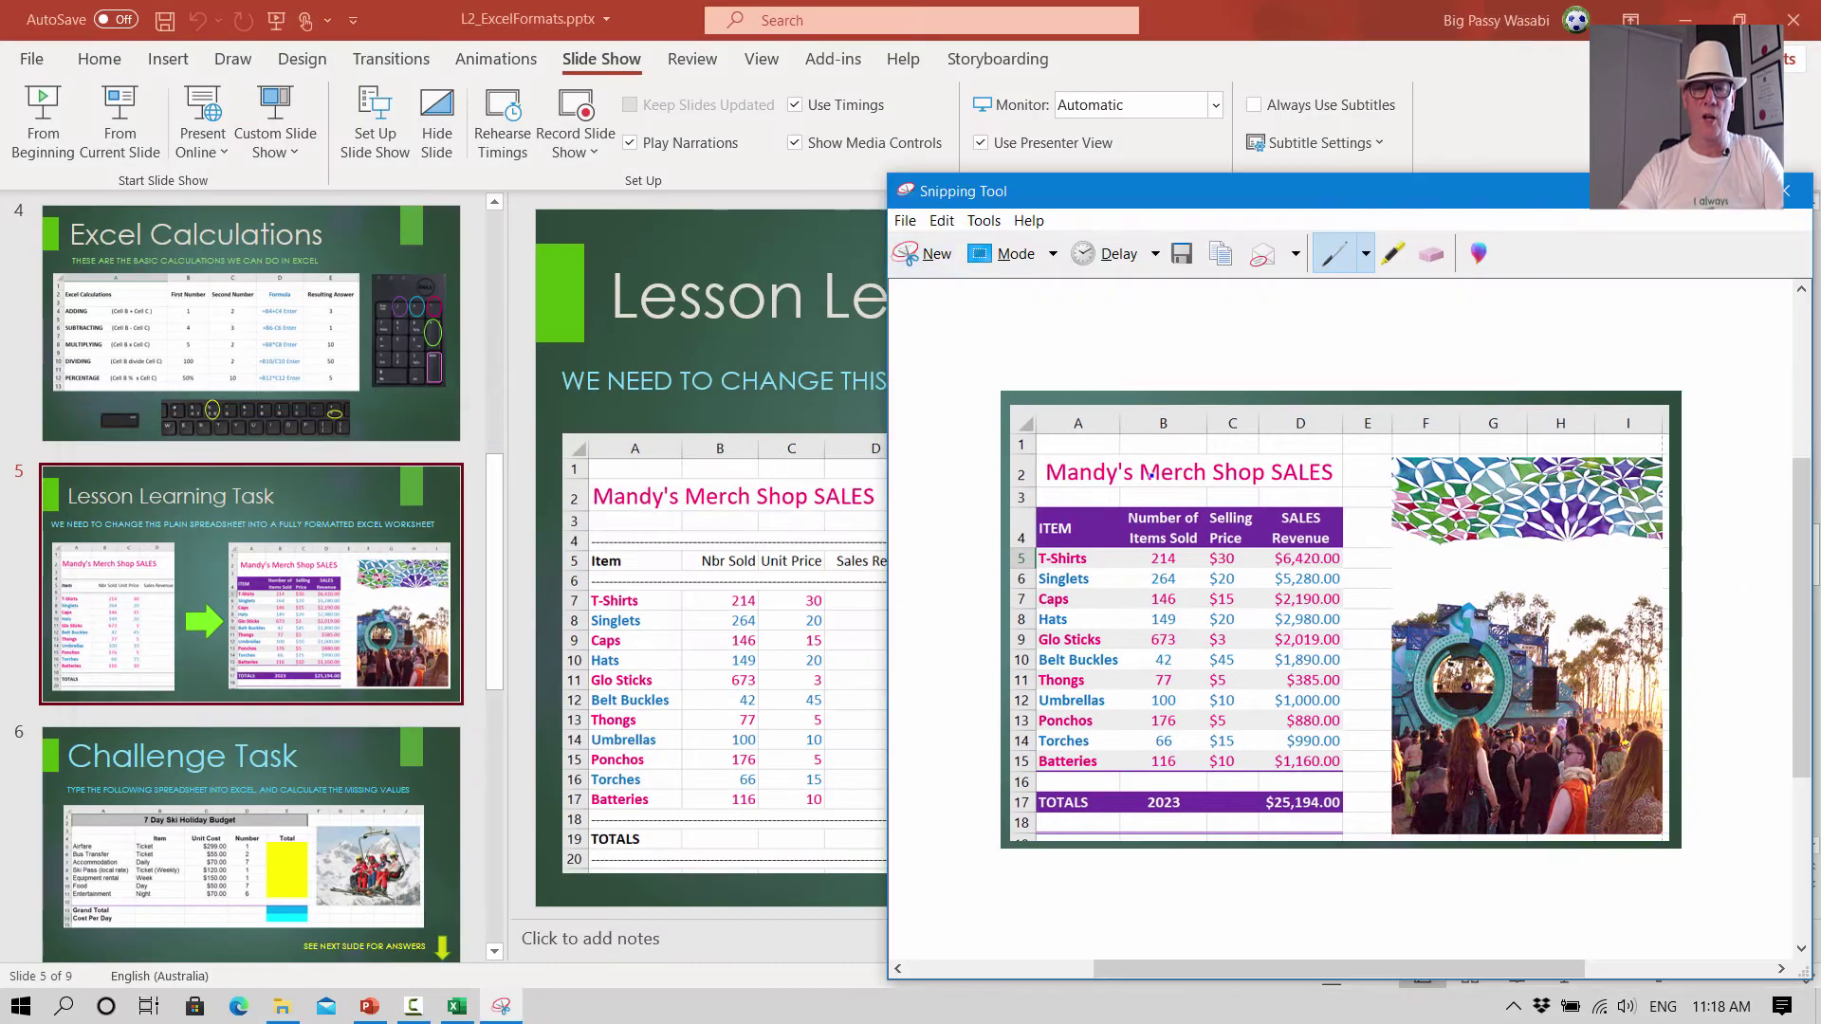
- Switch back to the Excel workbook and rename Sheet1 as calcs
click(458, 1006)
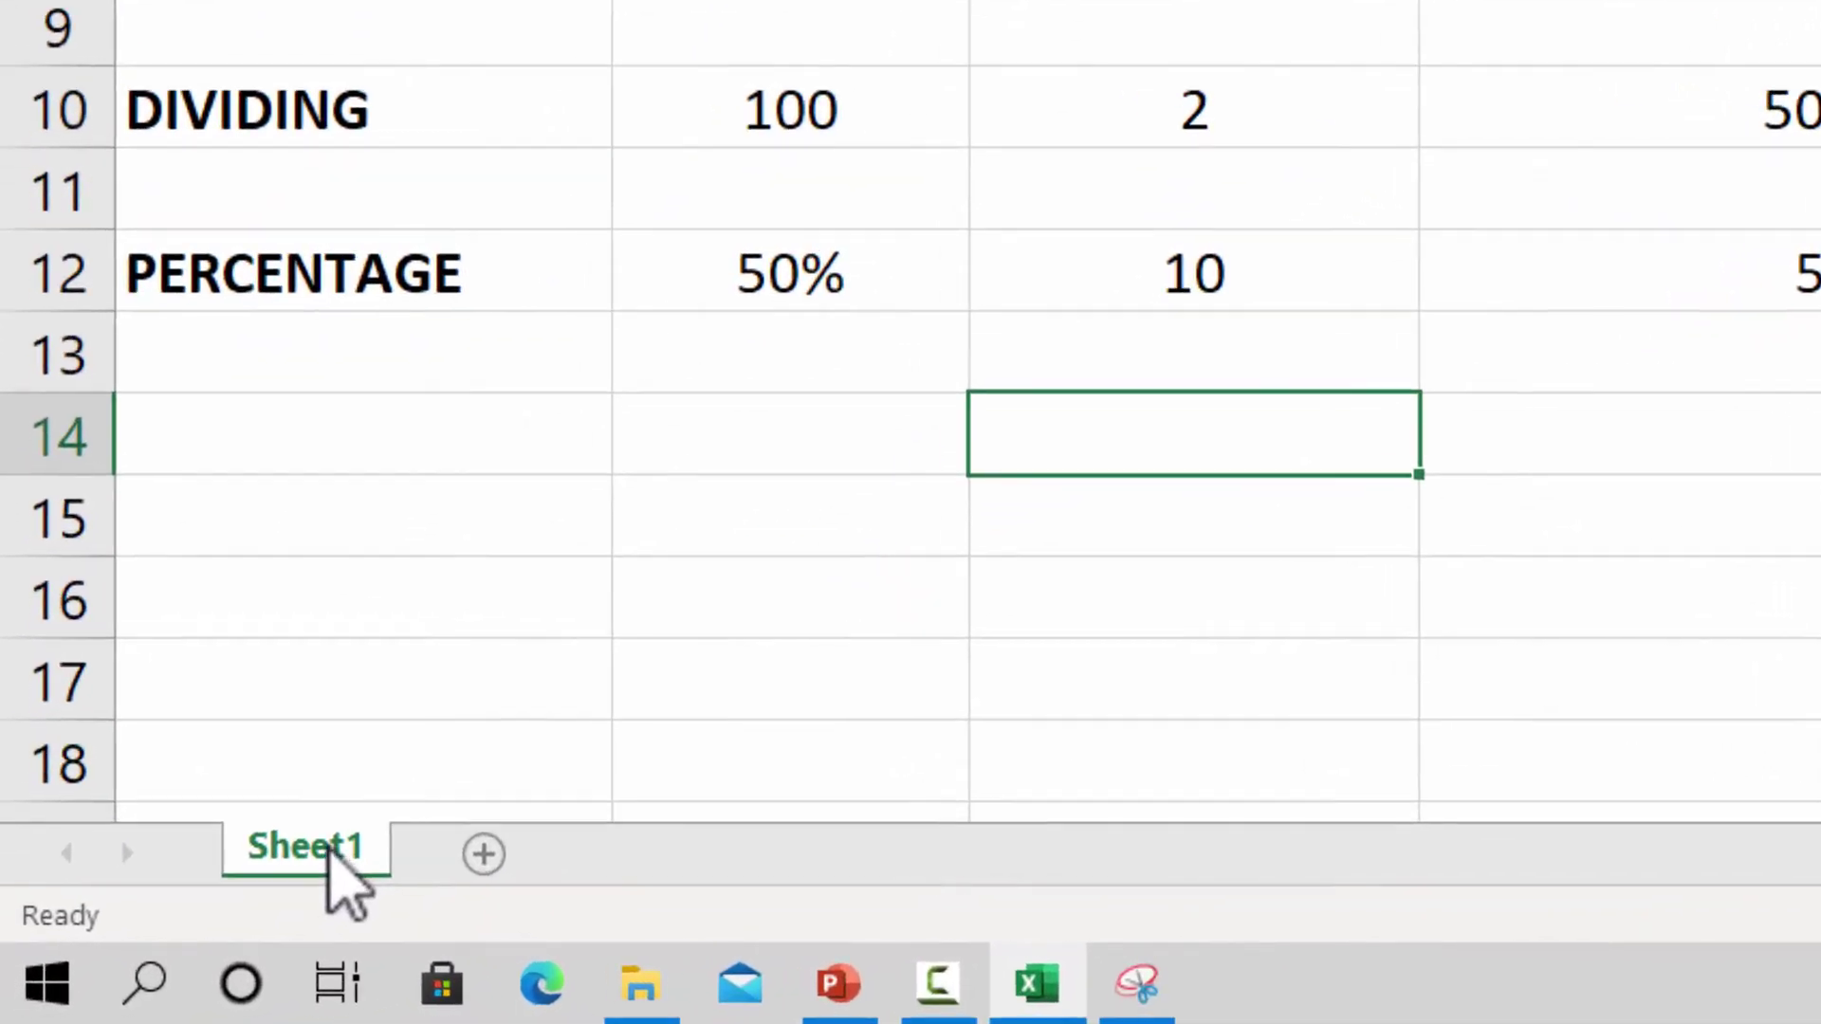
double_click(302, 847)
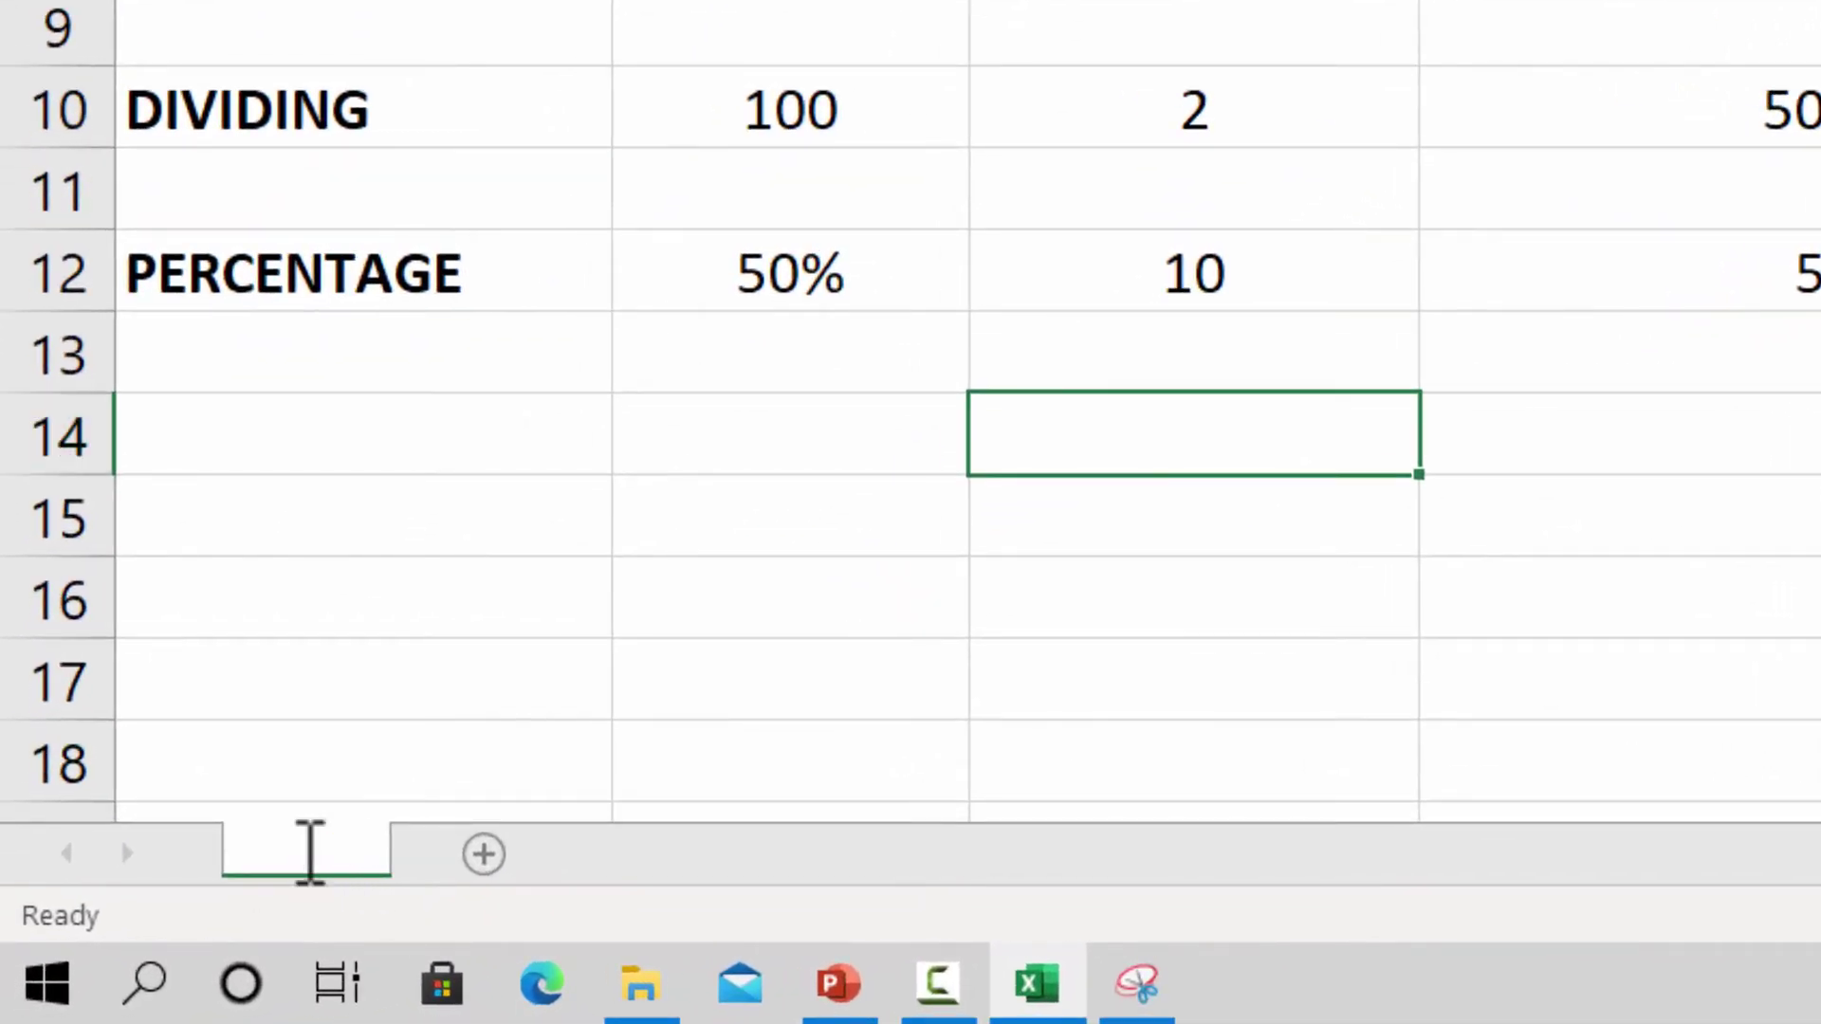
key(BackSpace)
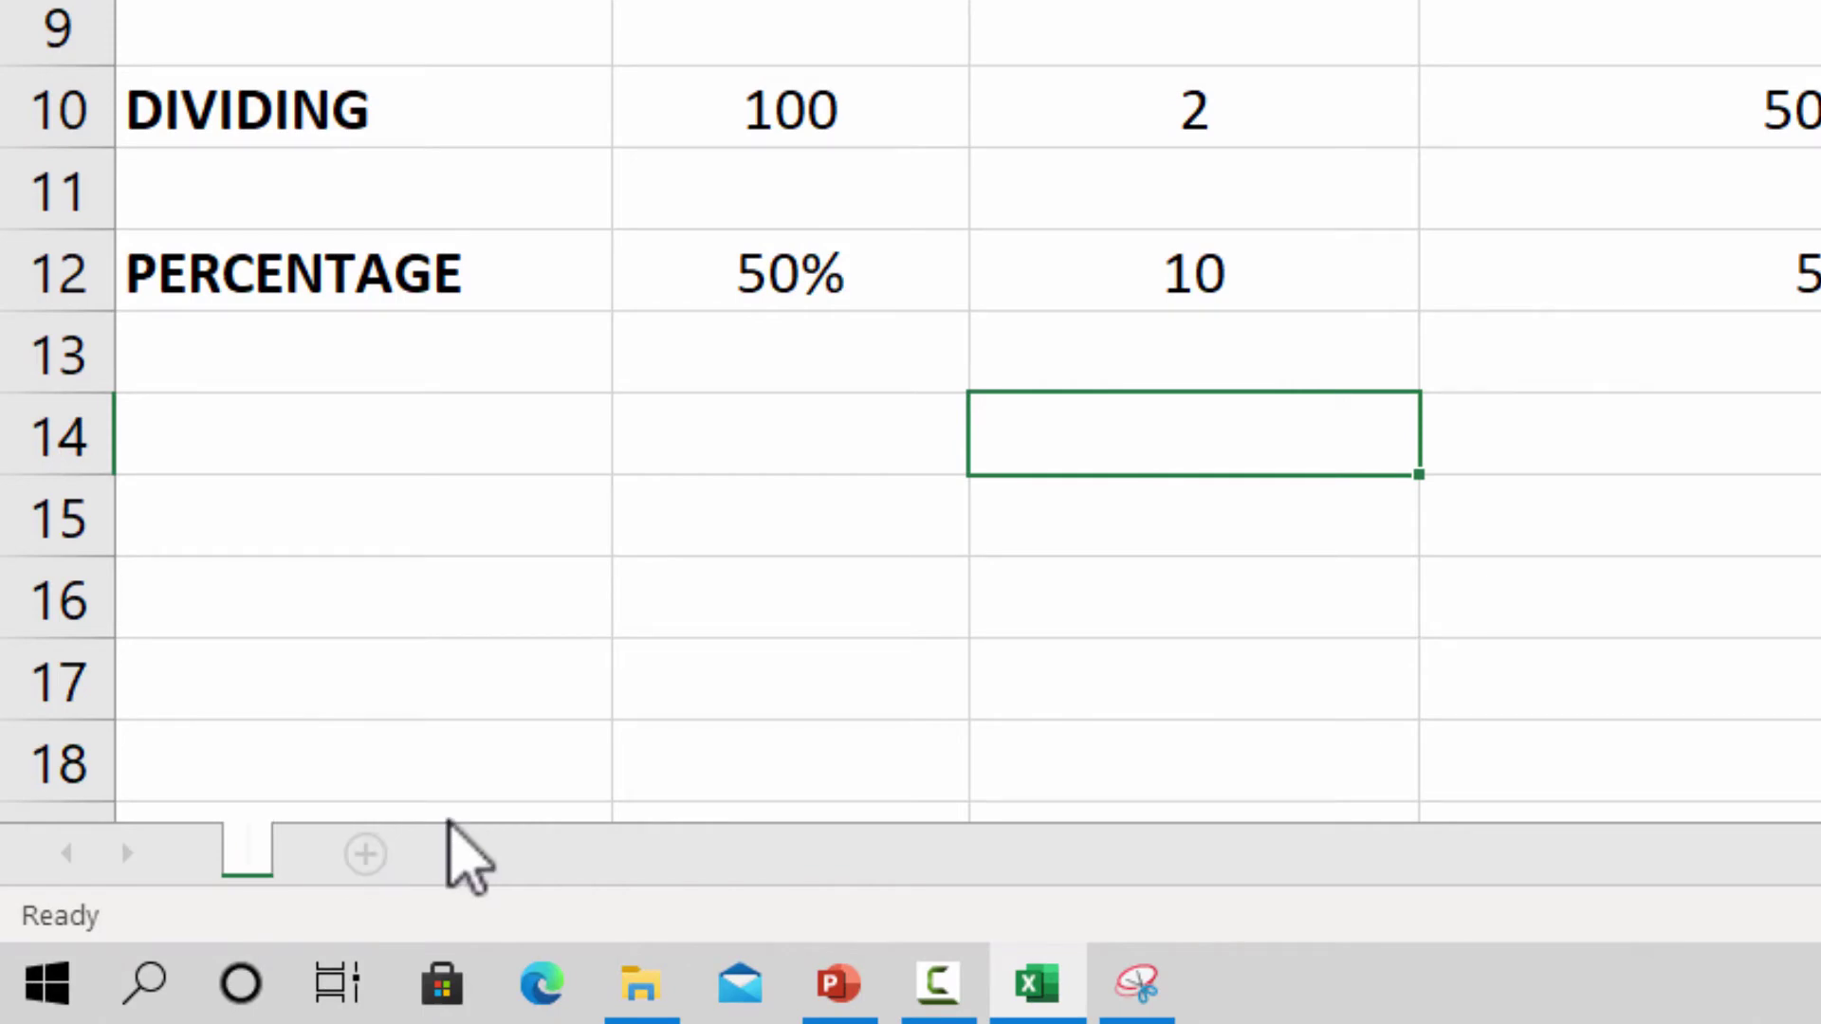
text(cL)
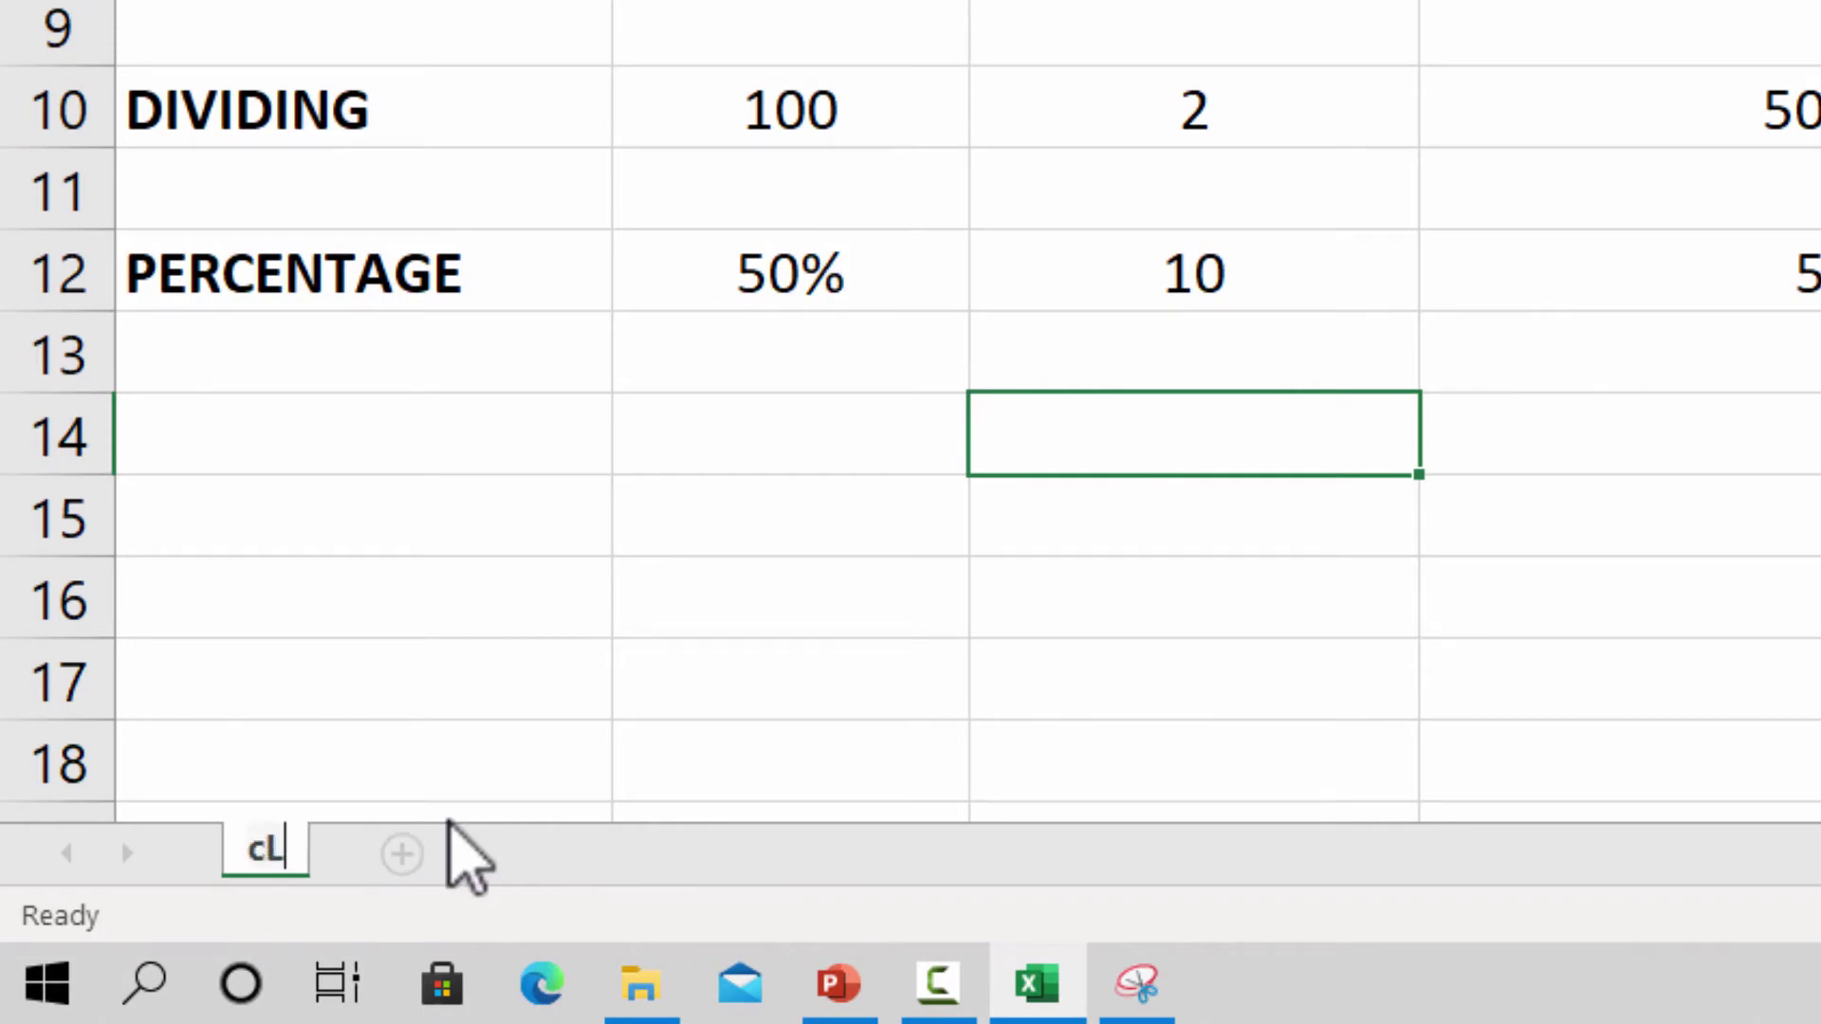
key(BackSpace)
key(BackSpace)
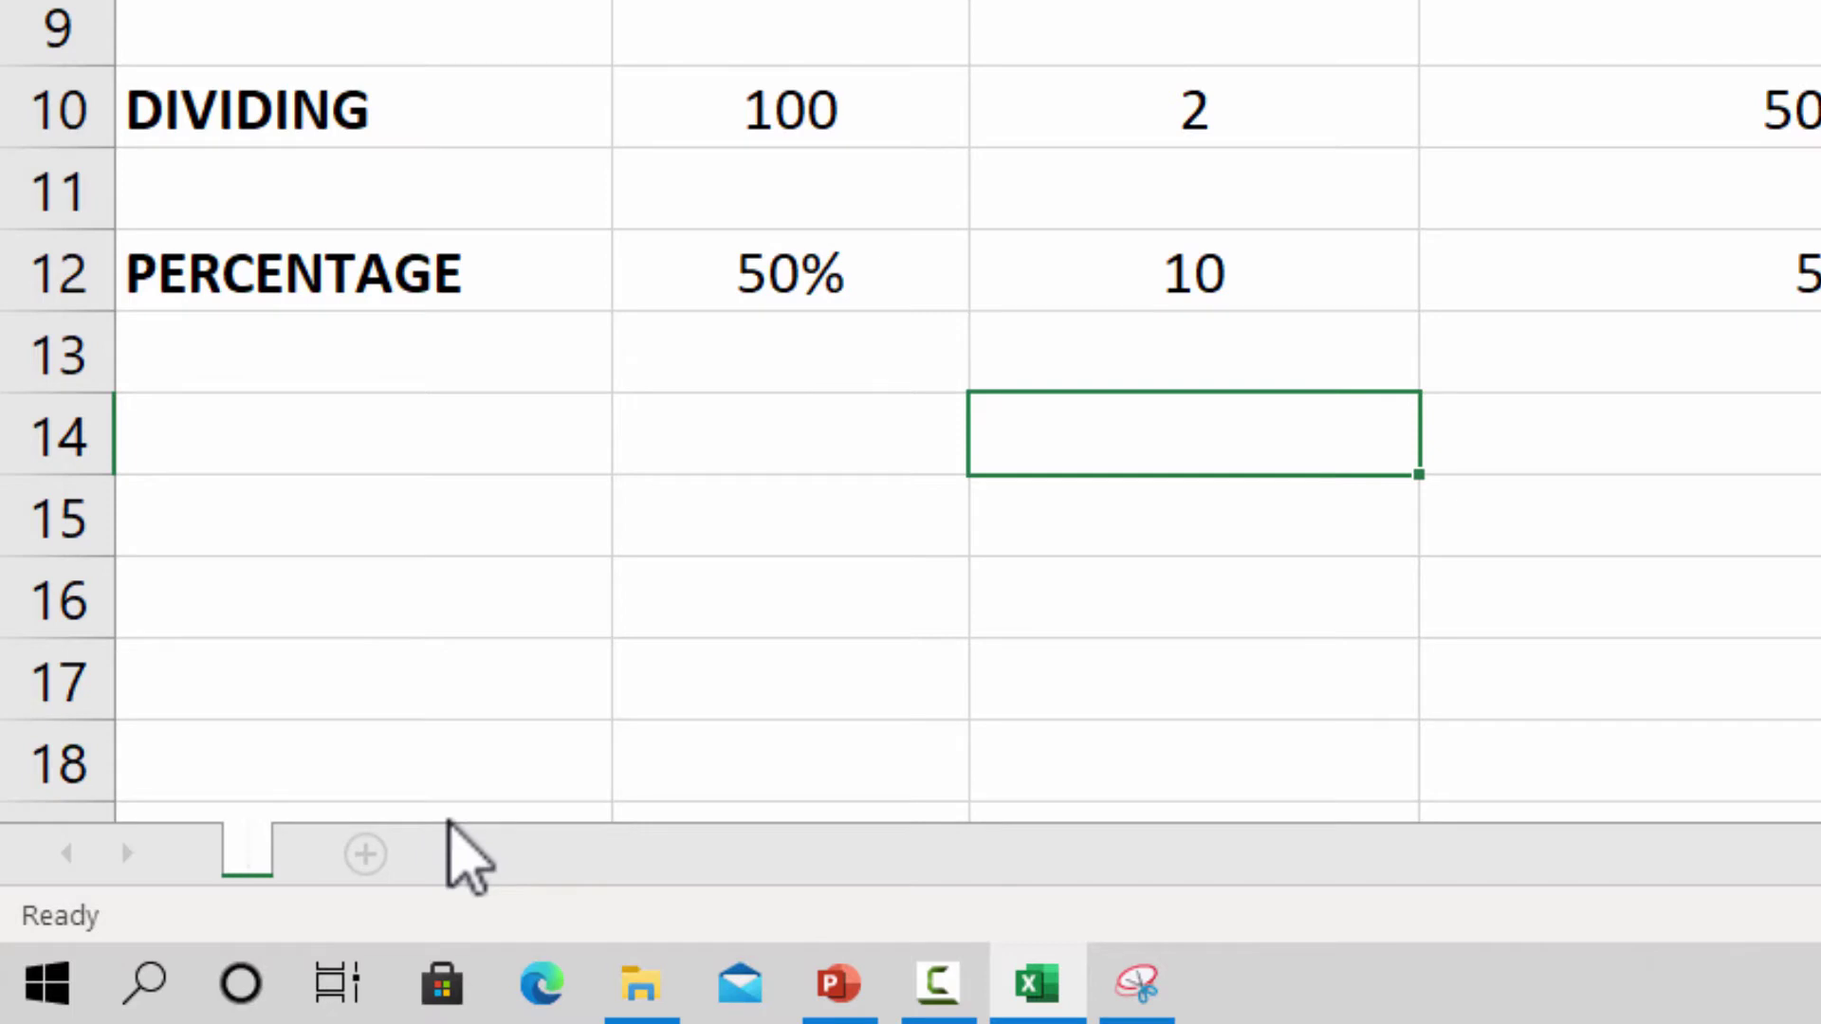
text(calcs)
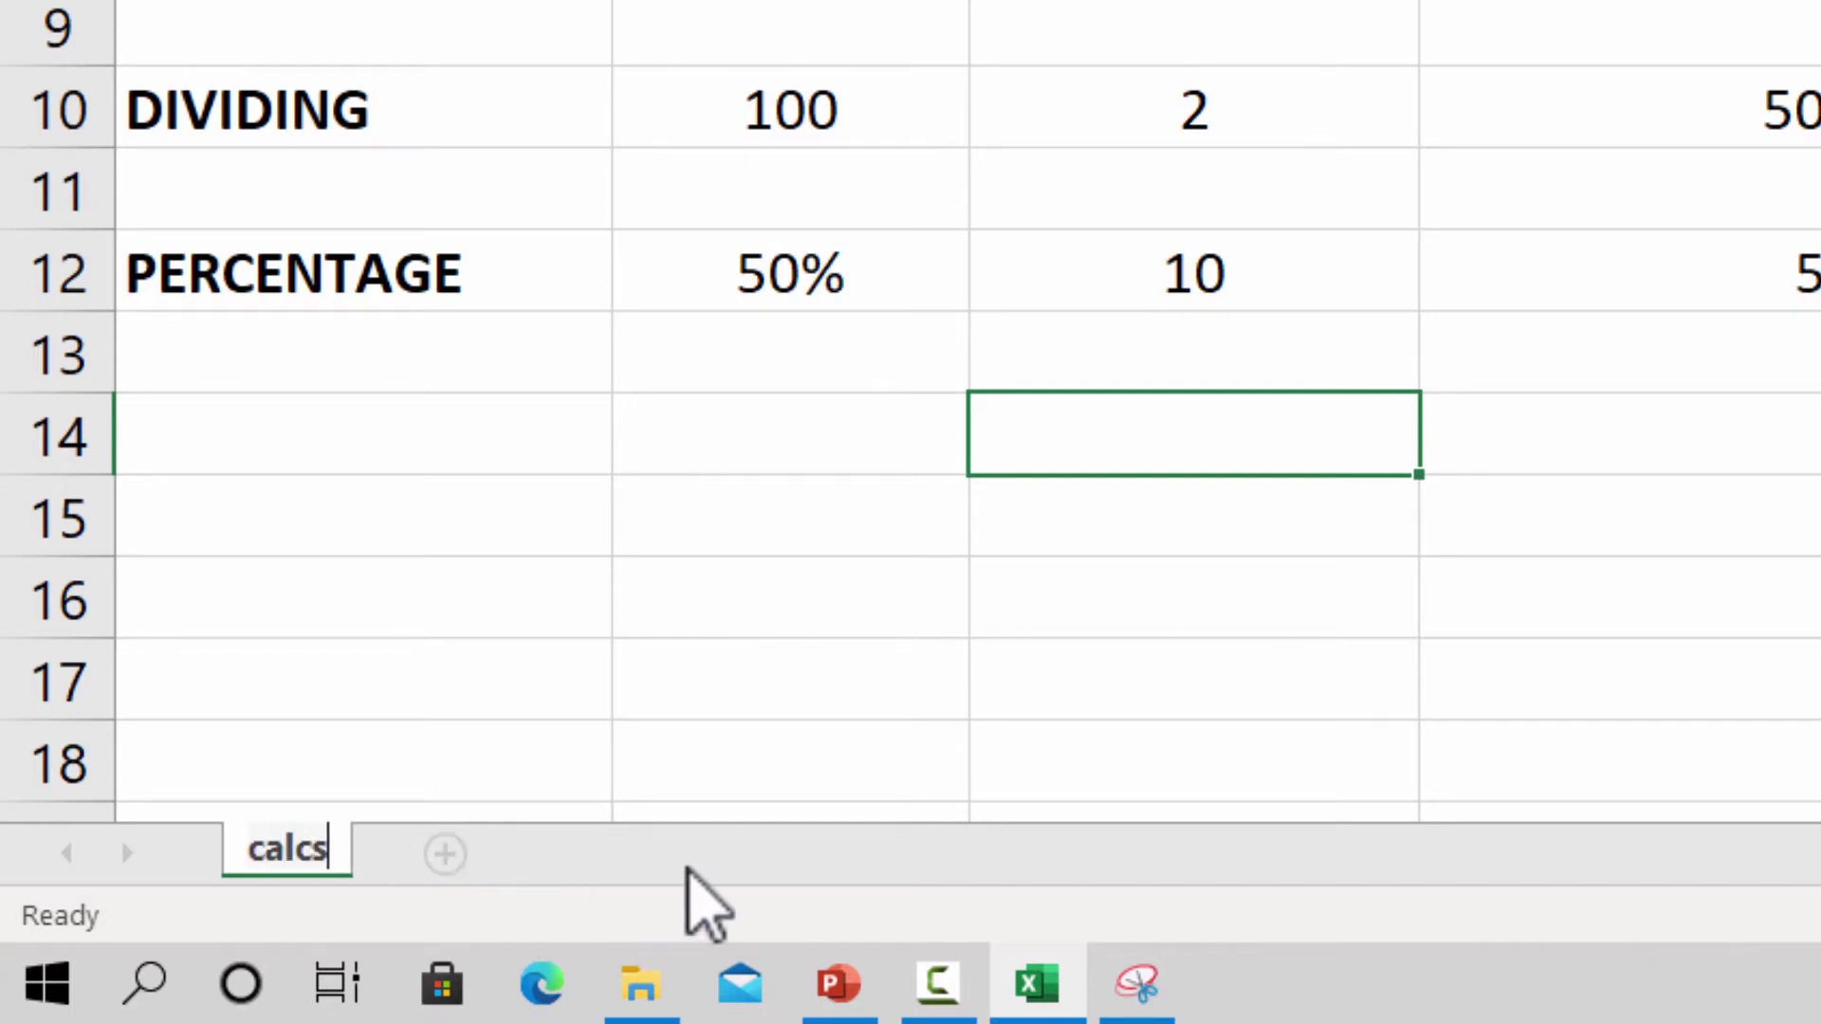
key(Return)
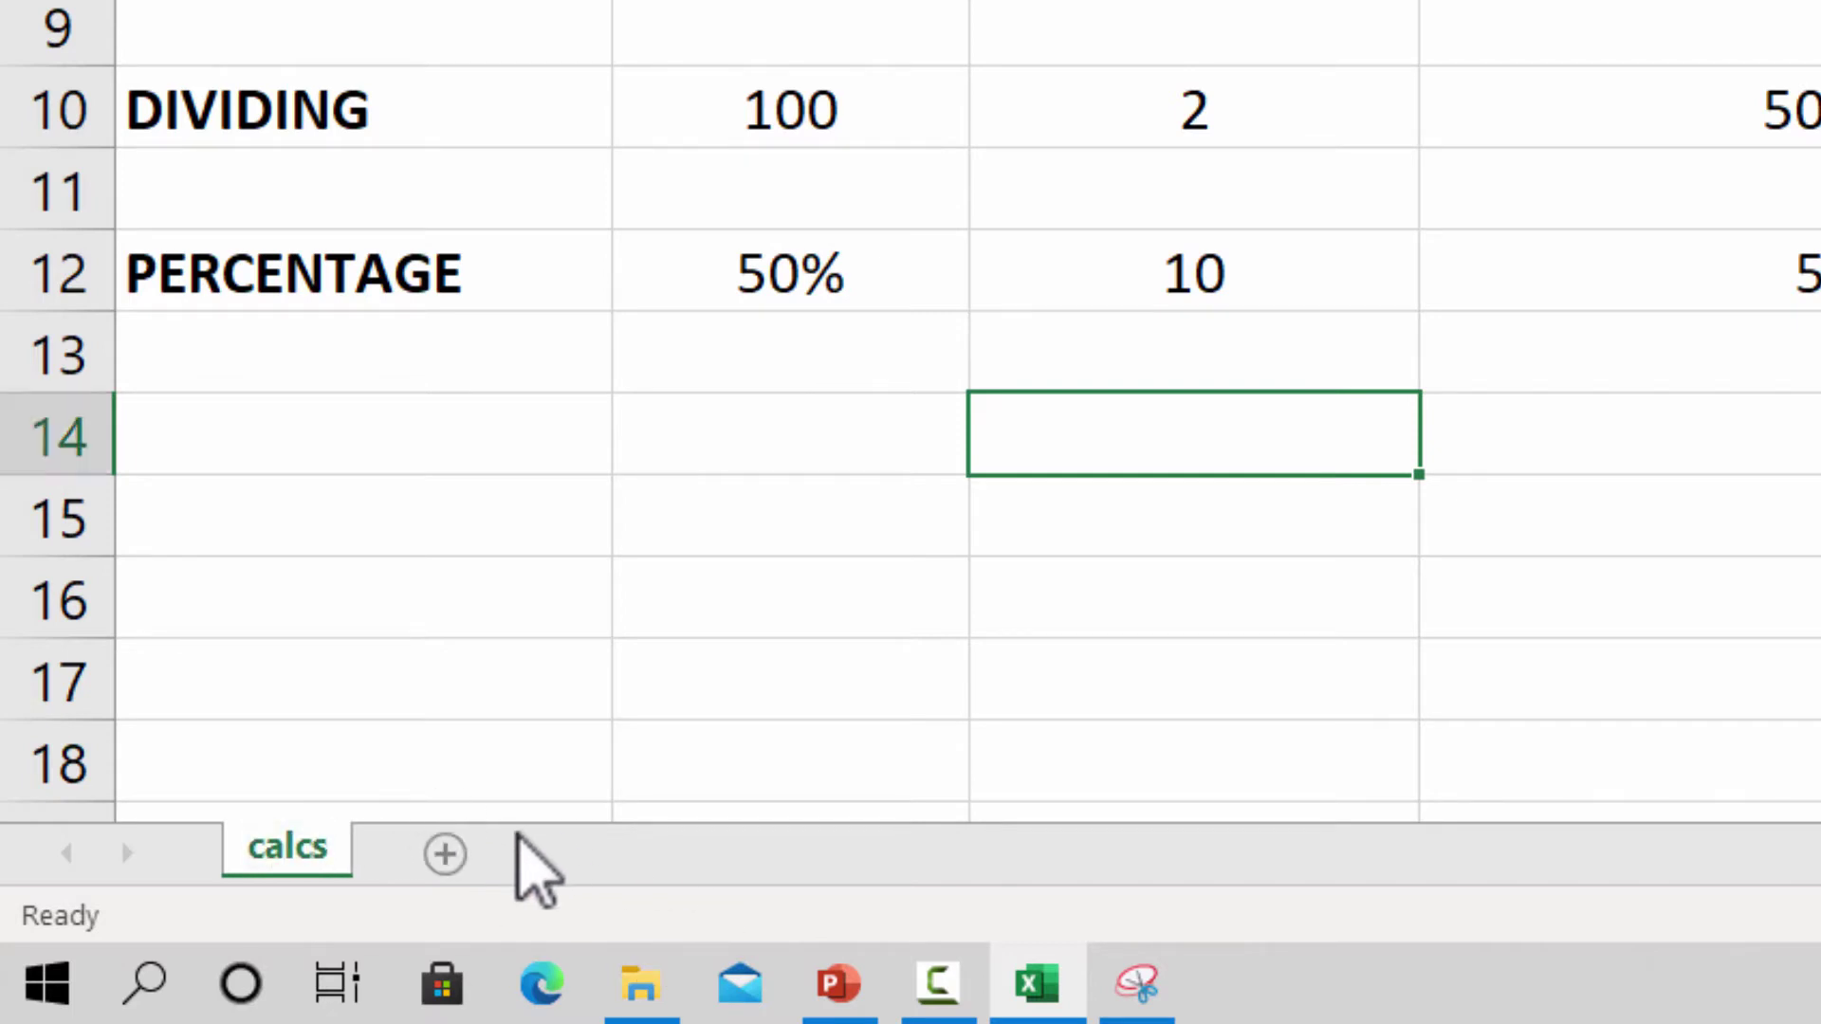
- Add a new worksheet after calcs and rename it mandy
click(448, 856)
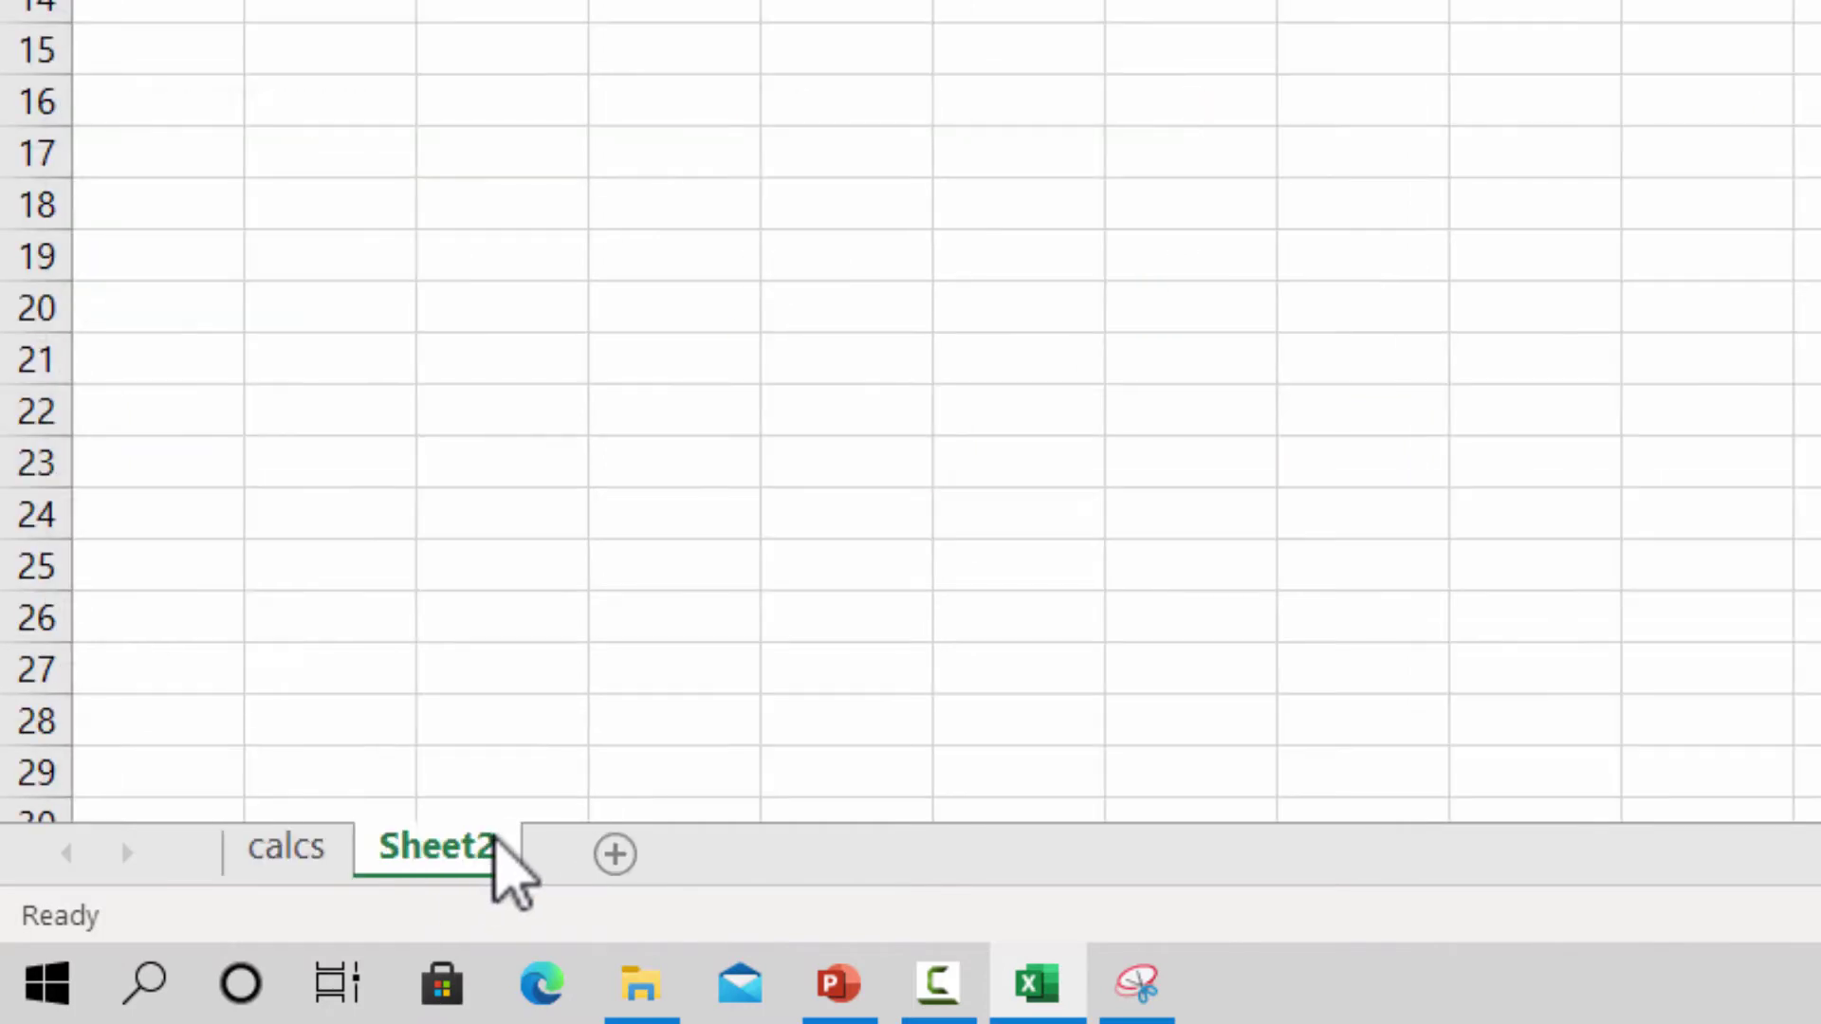
double_click(494, 838)
key(BackSpace)
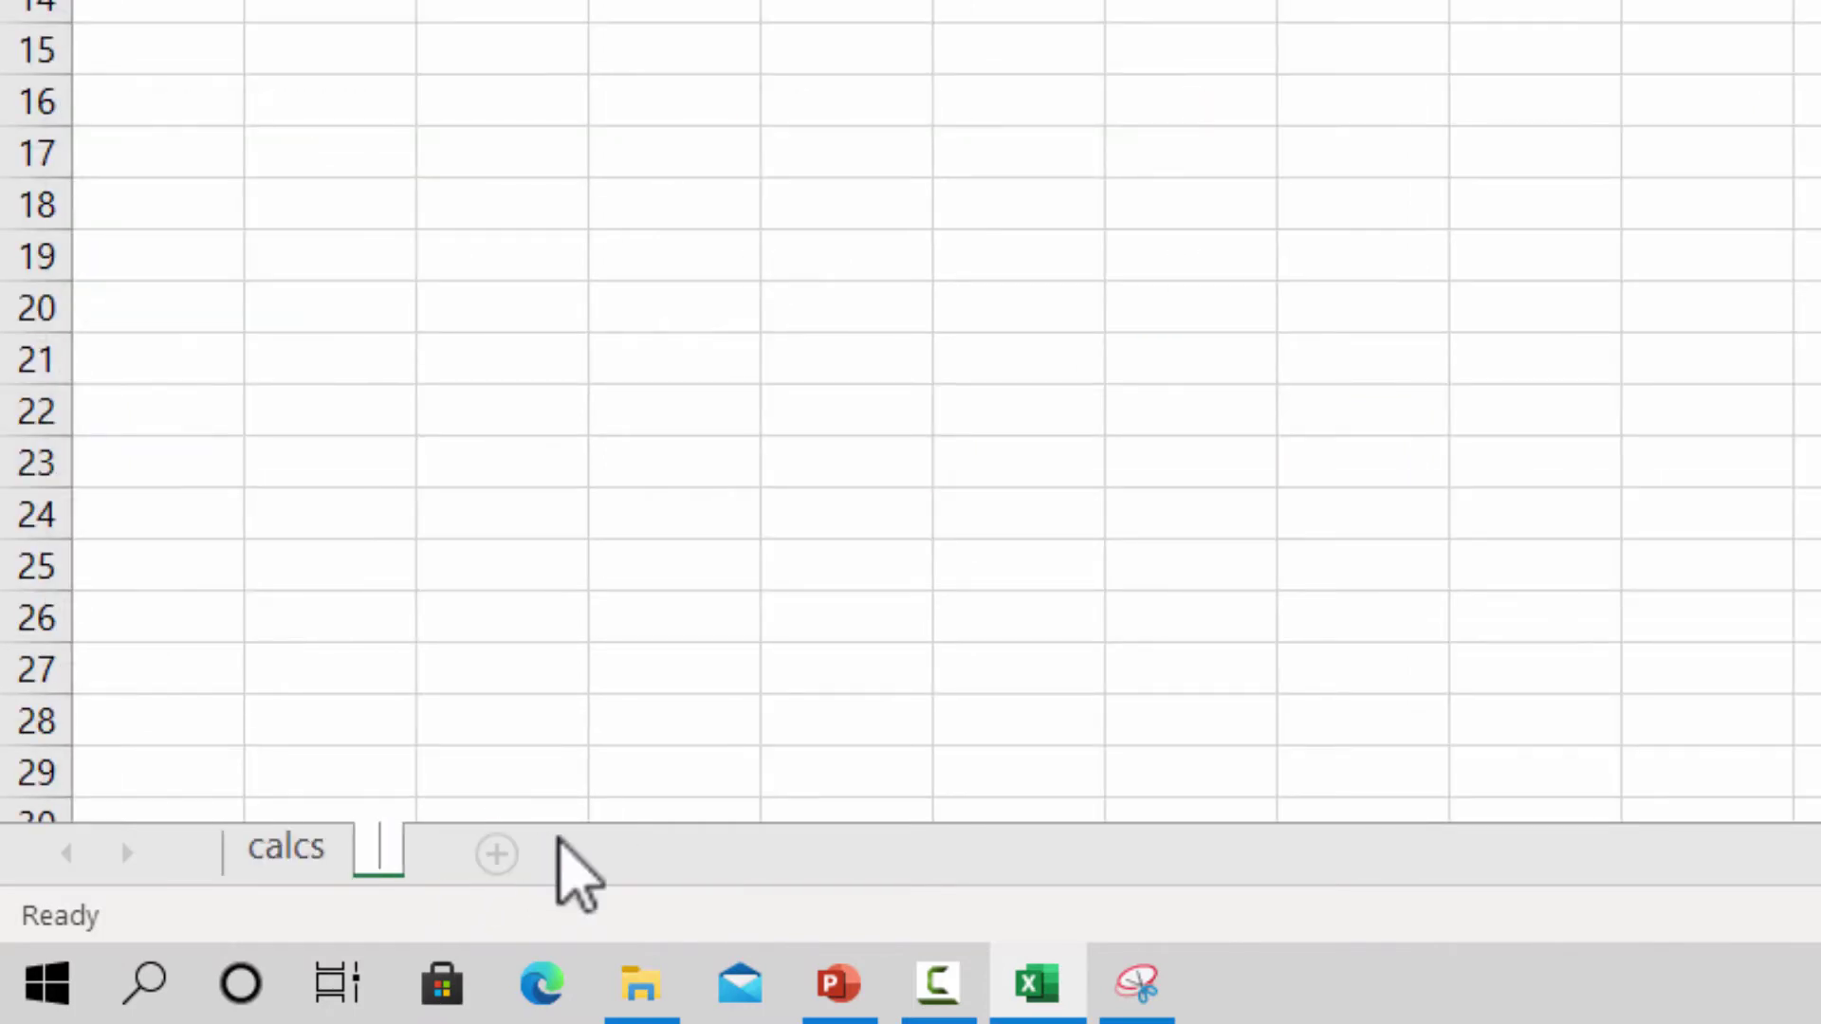
text(mand)
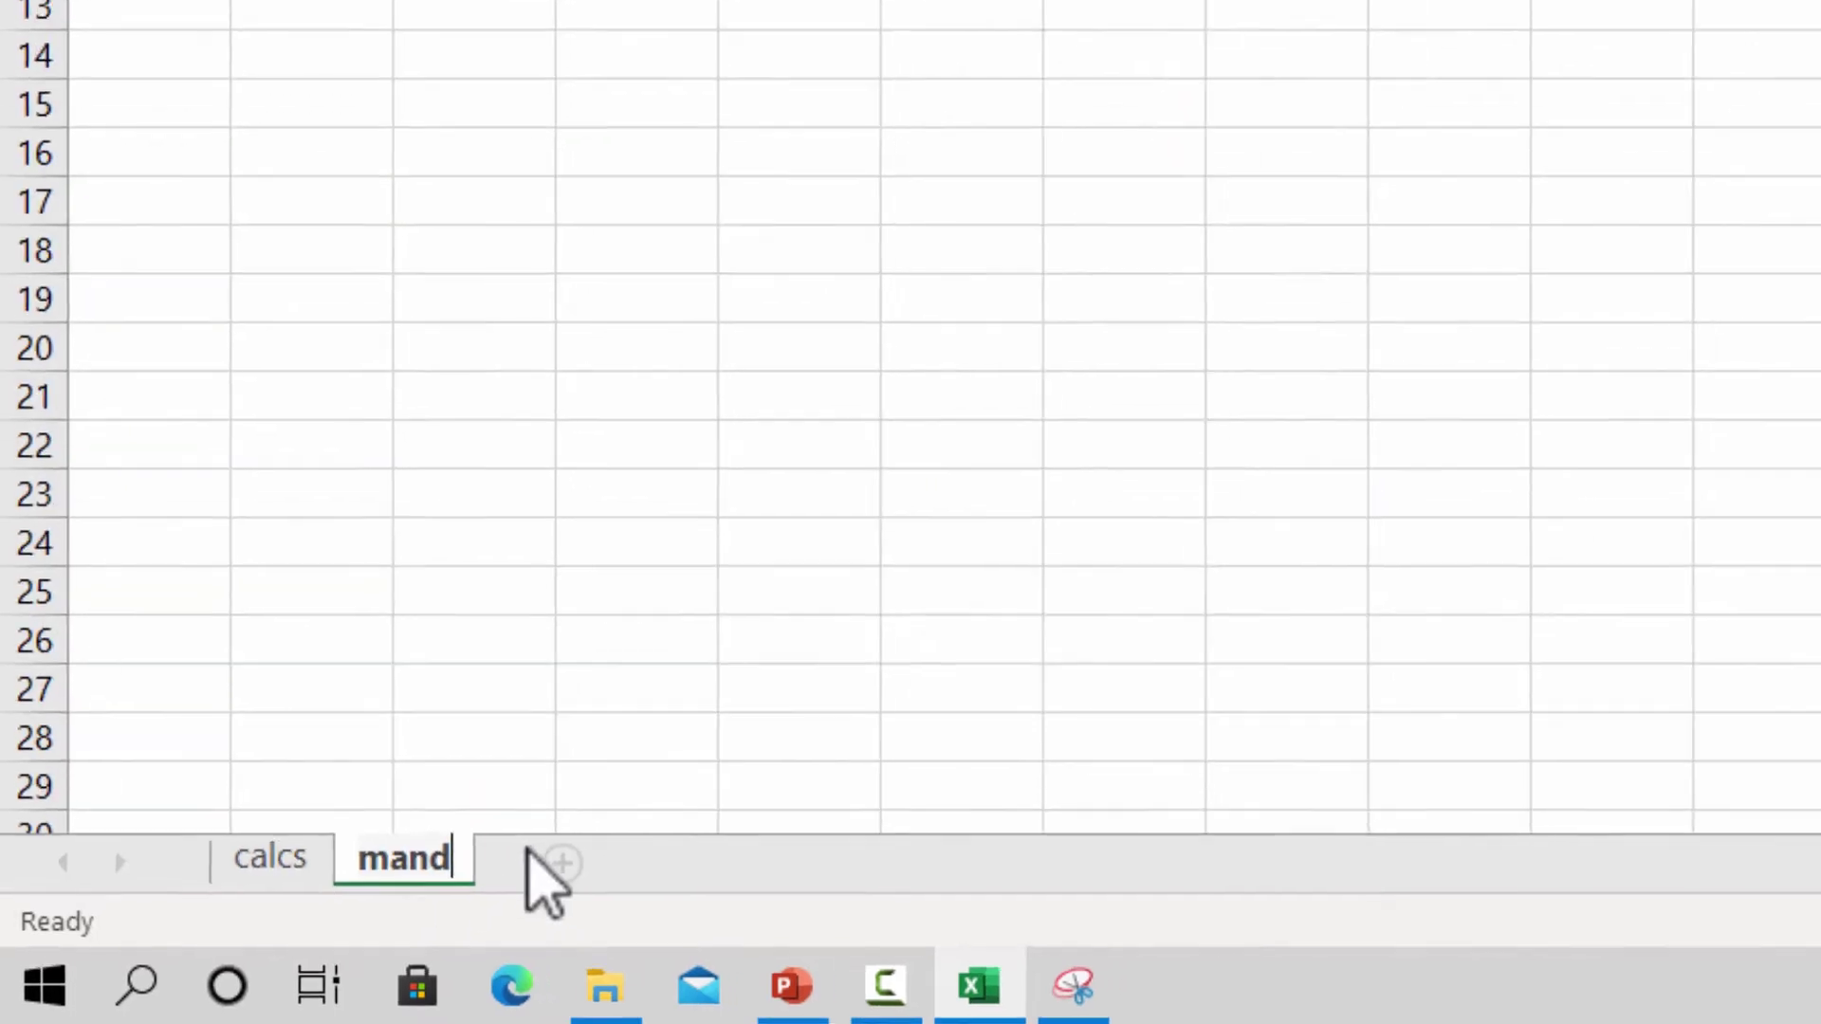
text(y)
key(Return)
- Copy the captured snip from Snipping Tool and paste it at cell I5 of the mandy sheet
click(110, 321)
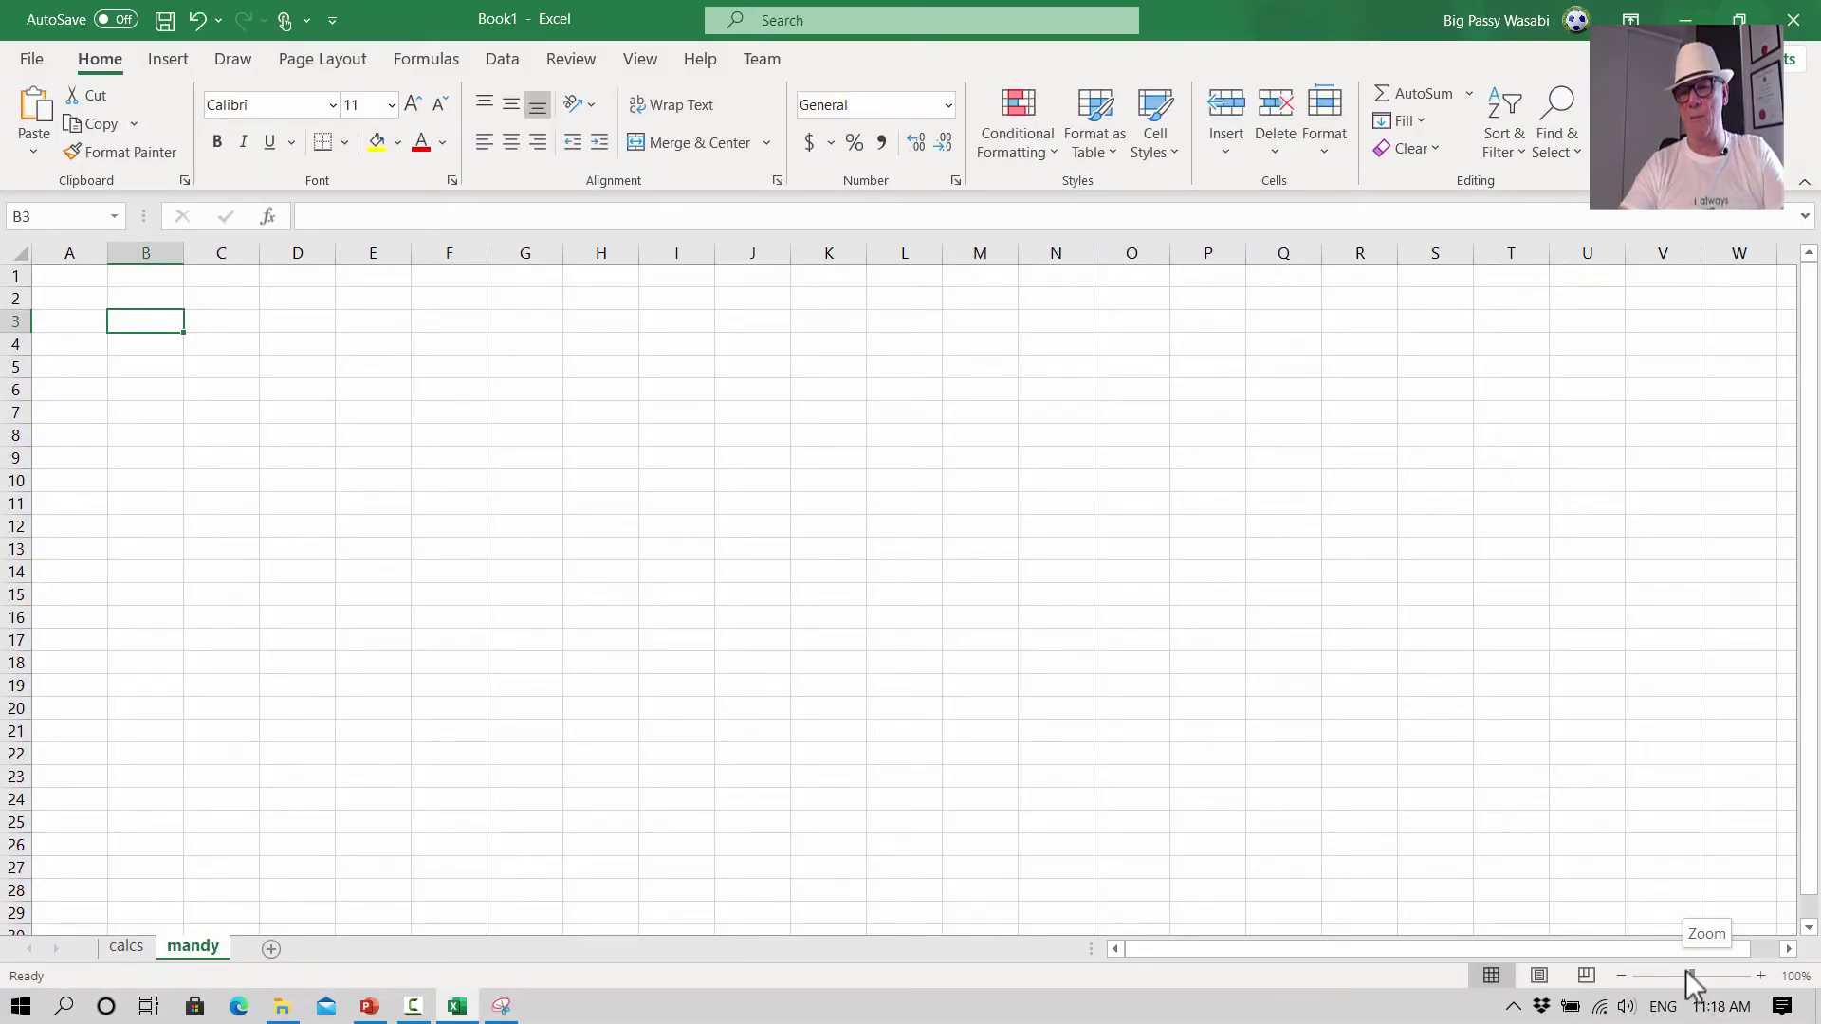
drag(1690, 976, 1703, 976)
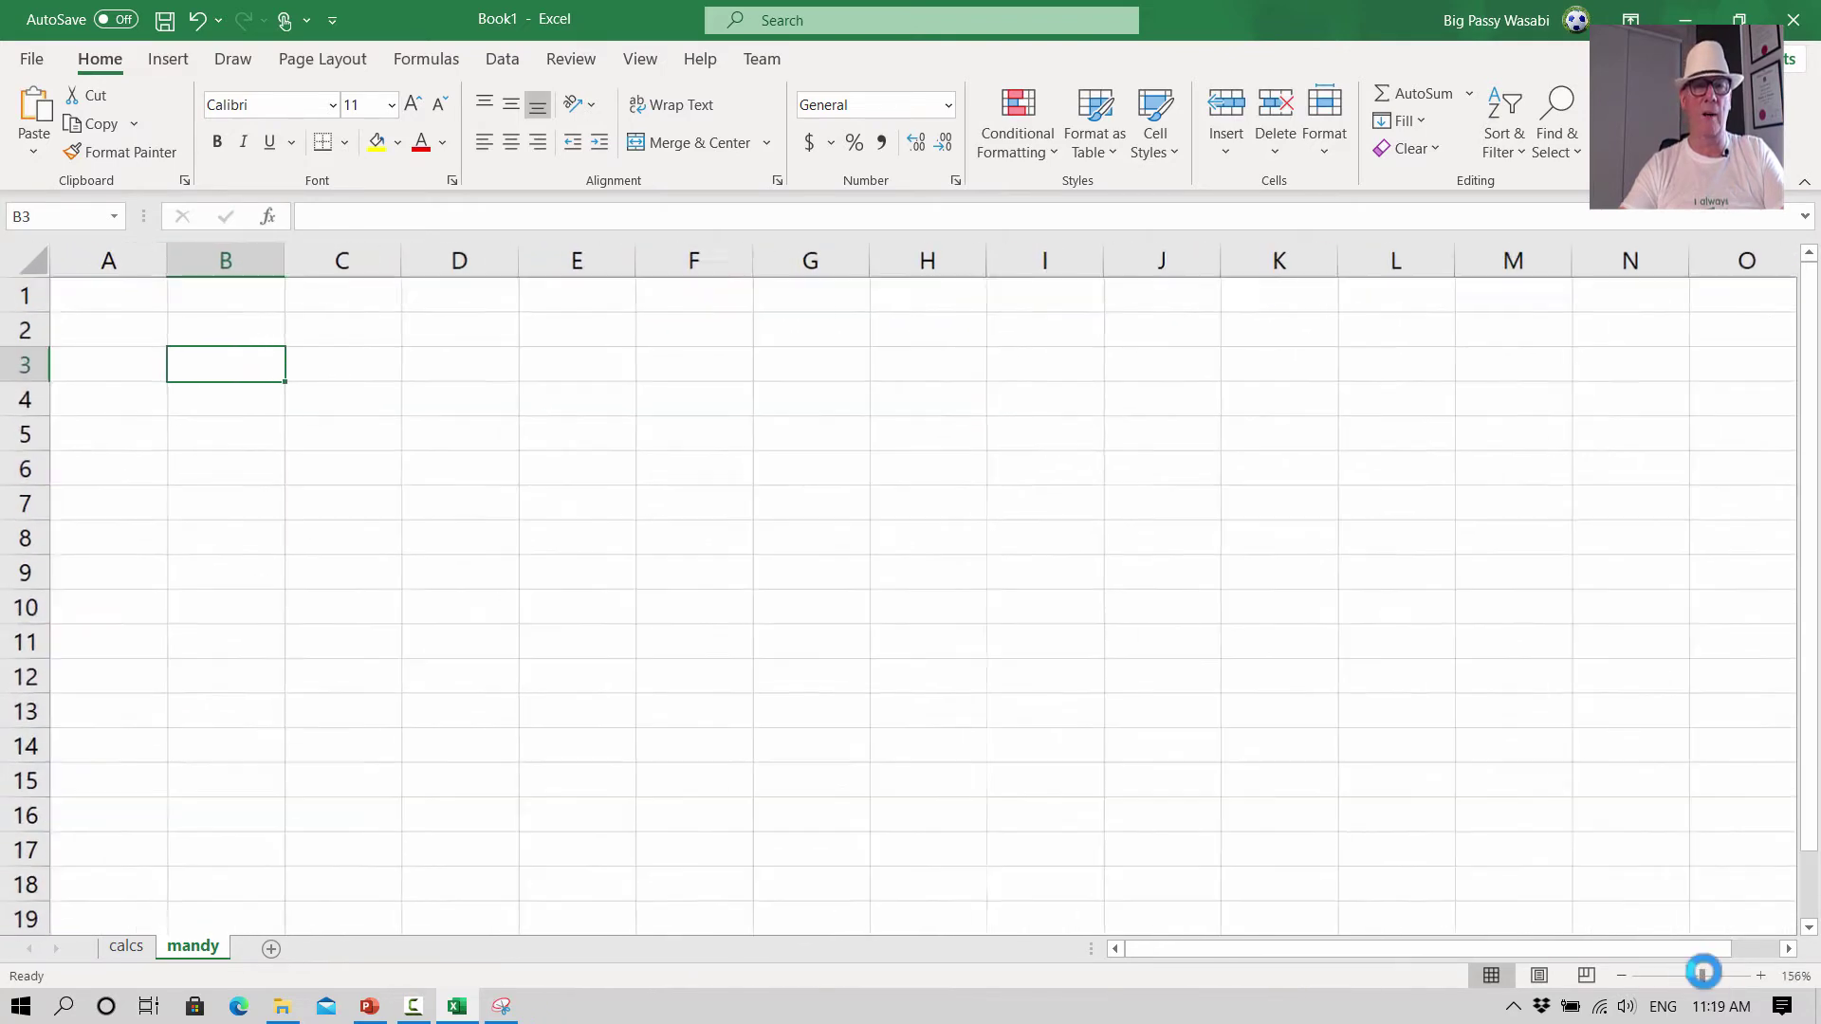
click(503, 1004)
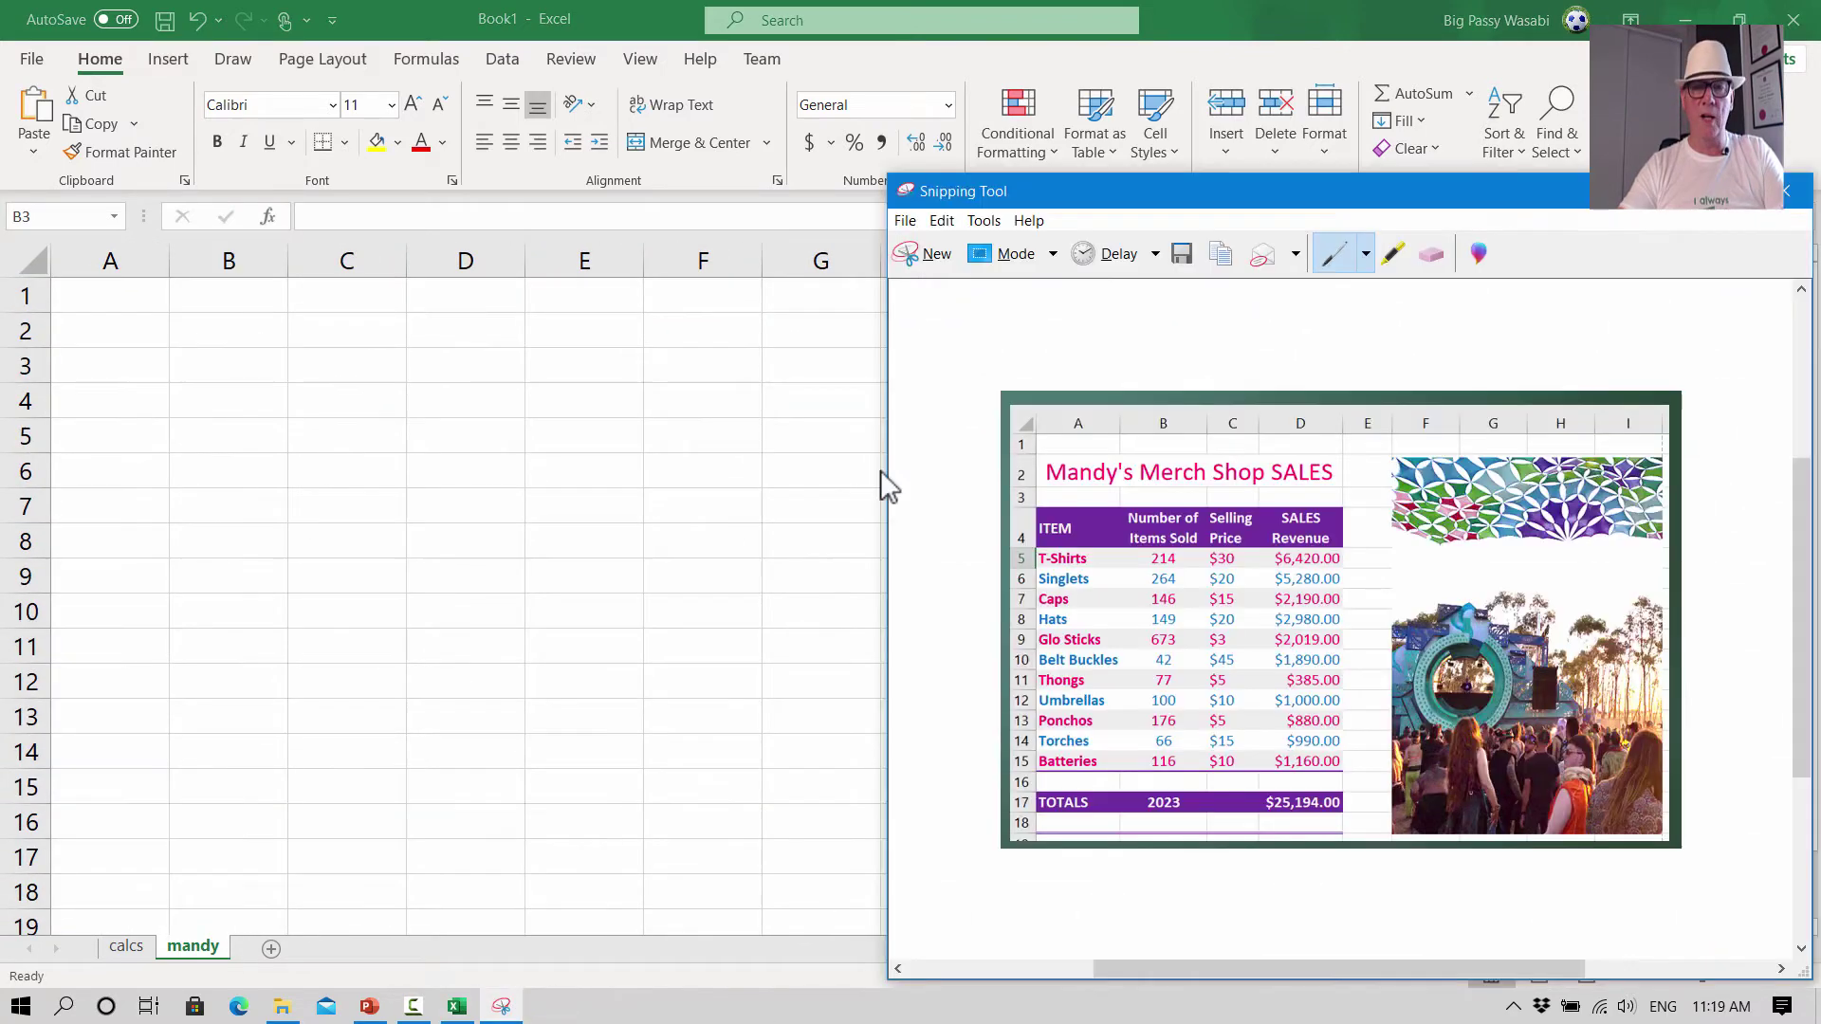
click(934, 221)
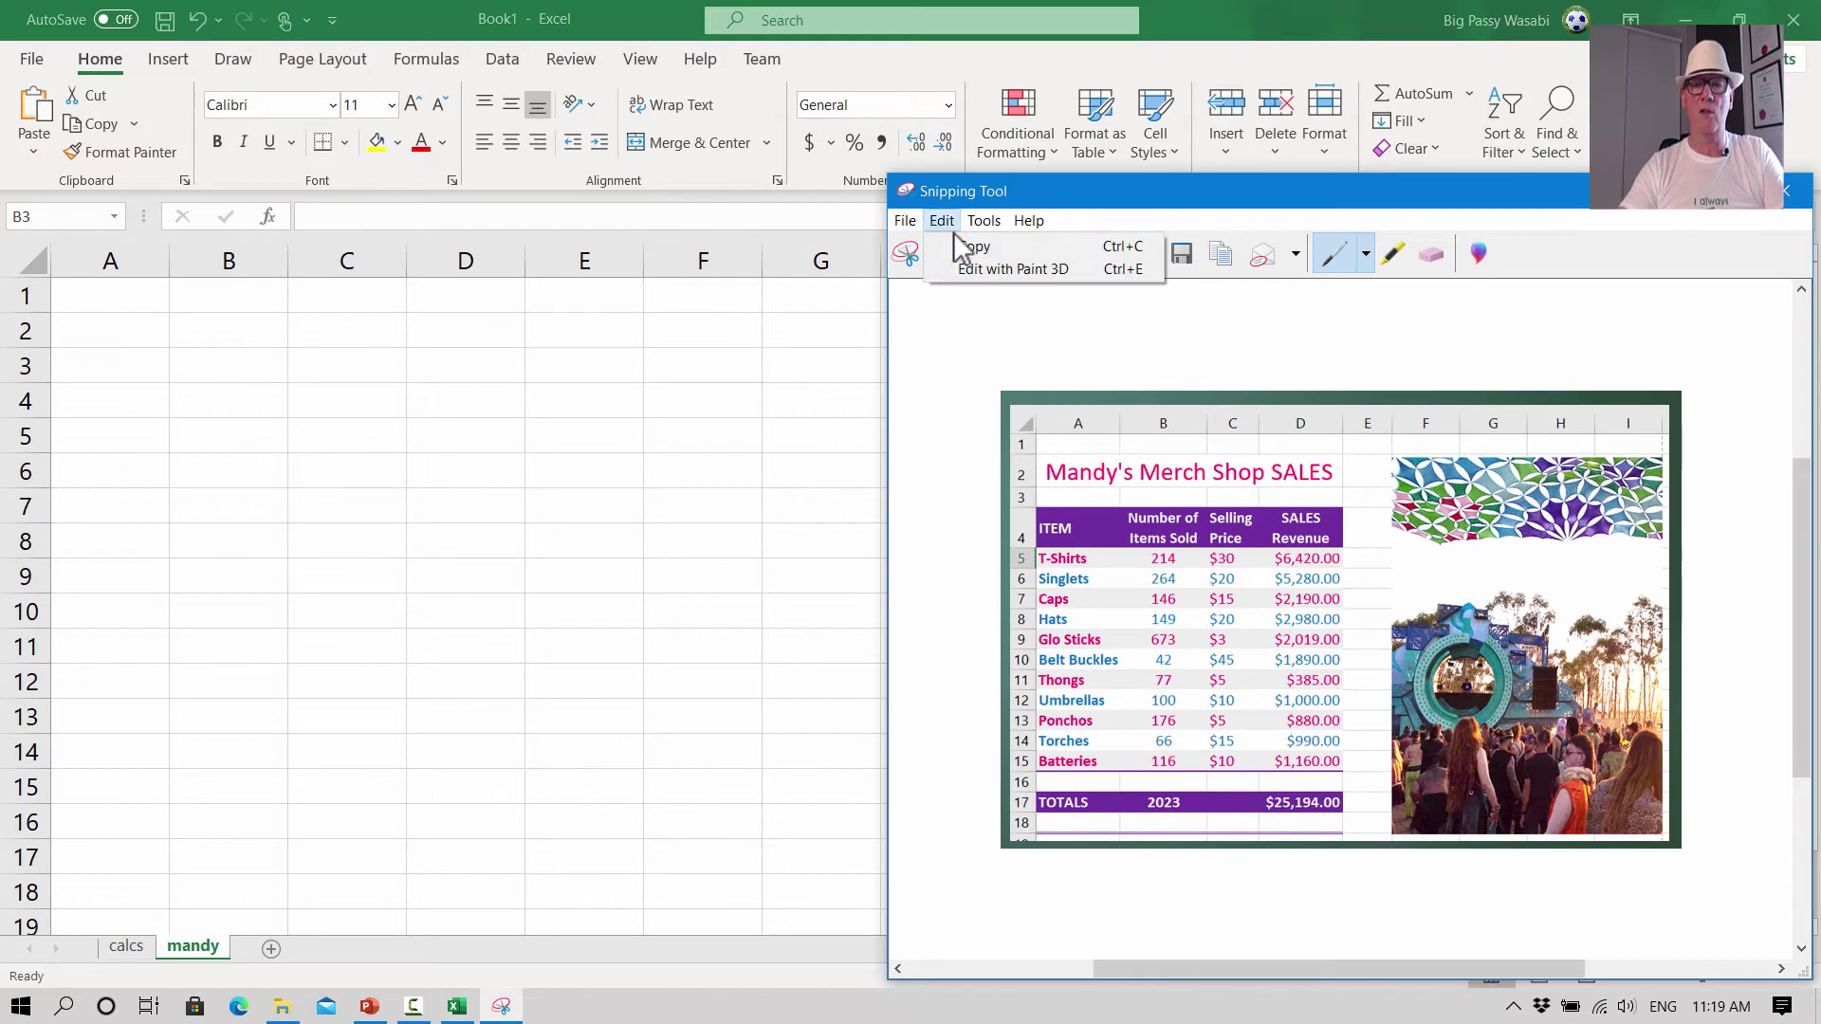
click(969, 249)
key(alt+Tab)
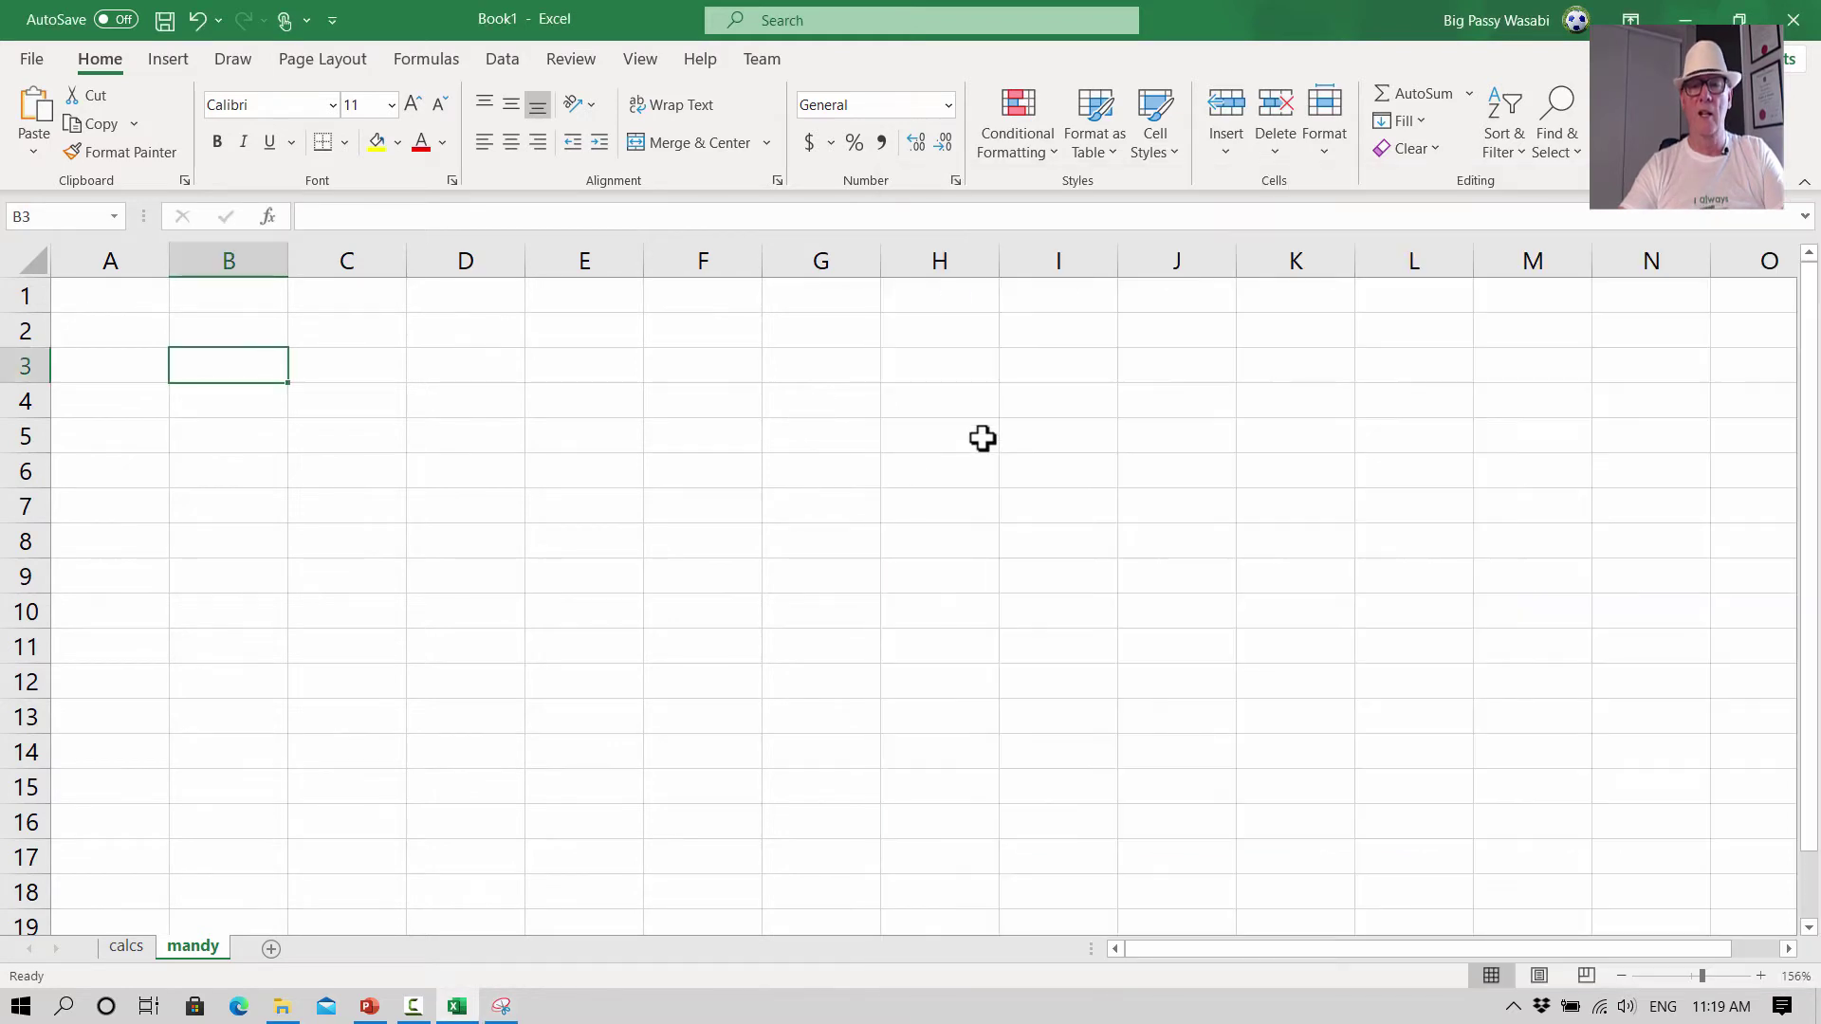
click(983, 434)
click(1073, 434)
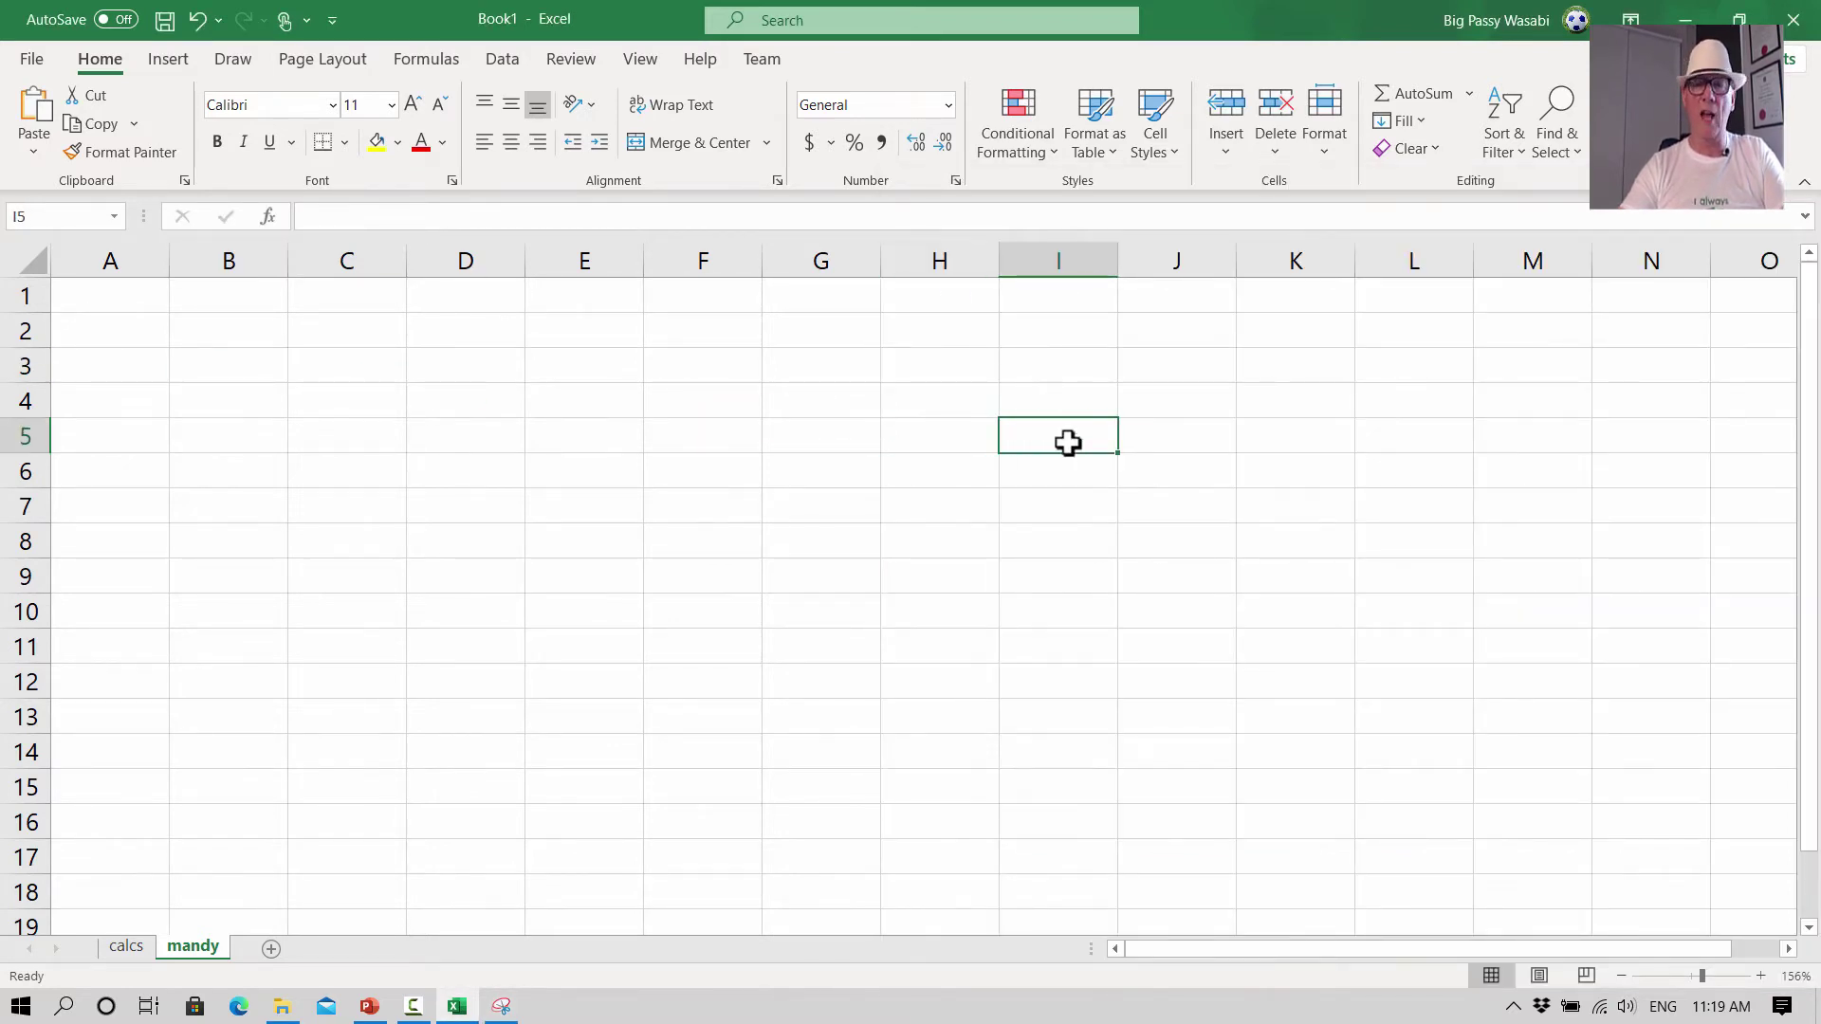
right_click(1069, 444)
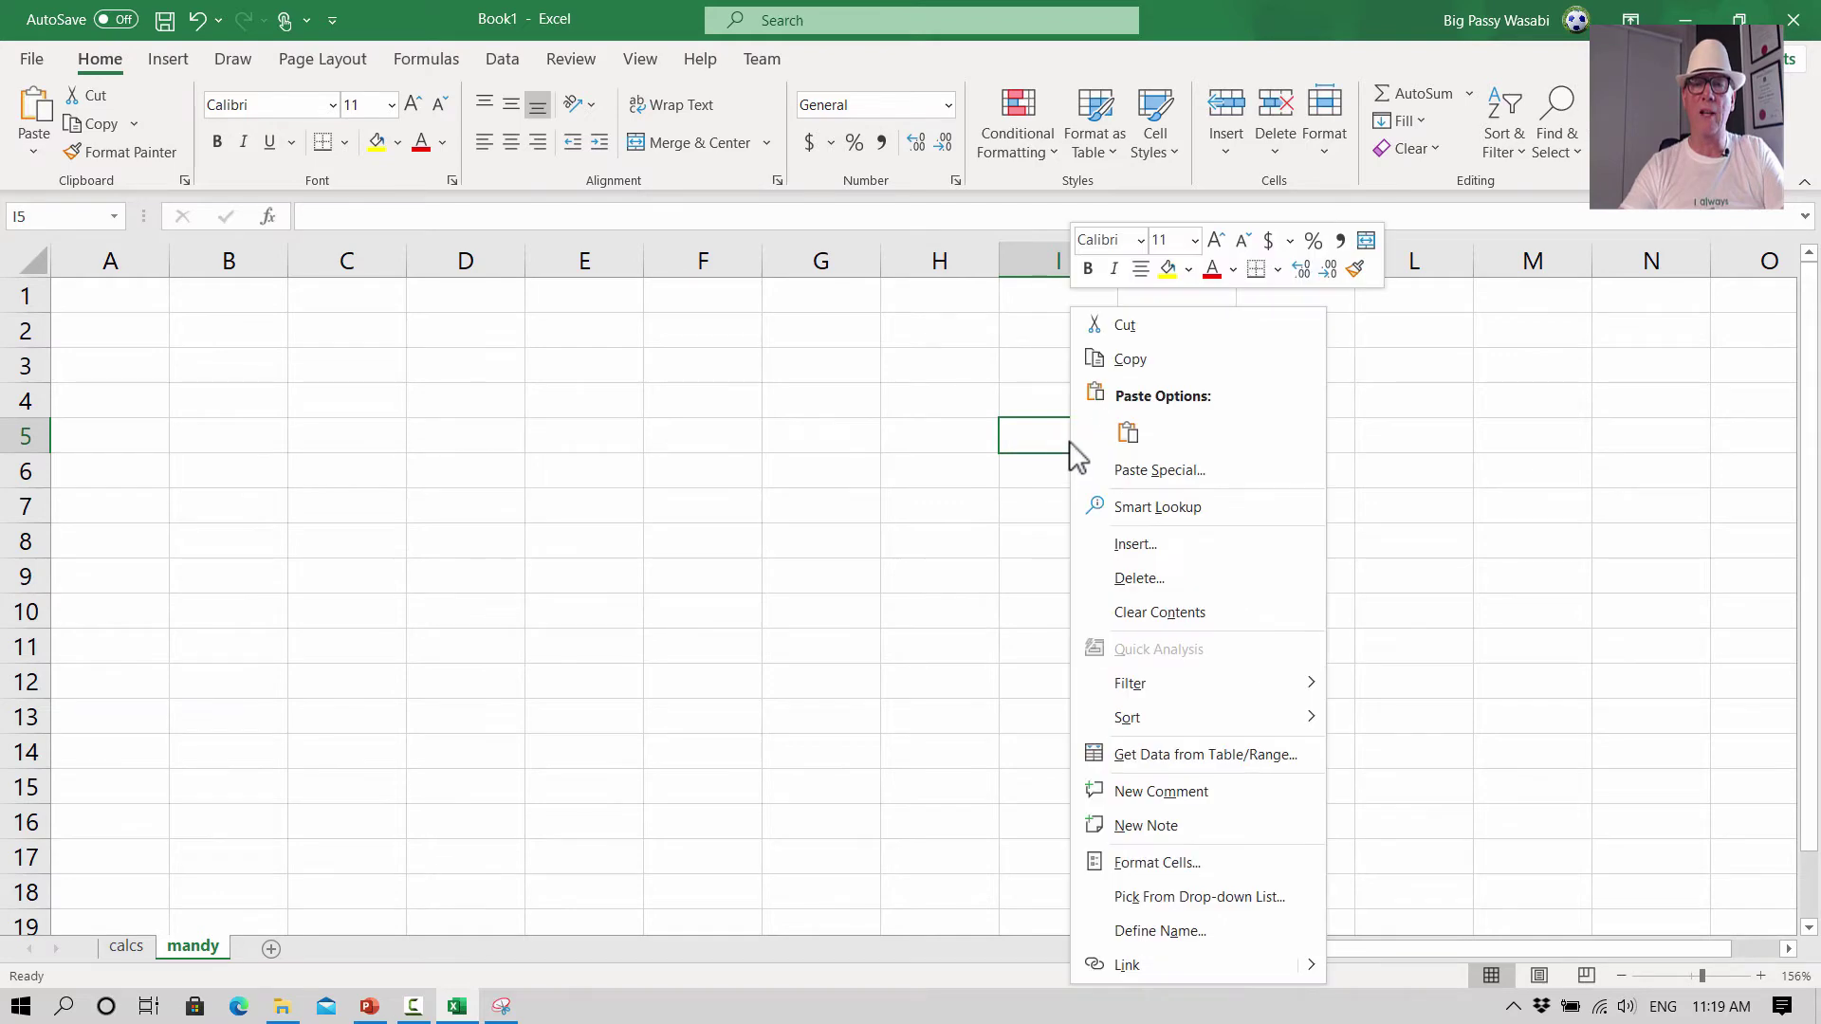
click(1129, 434)
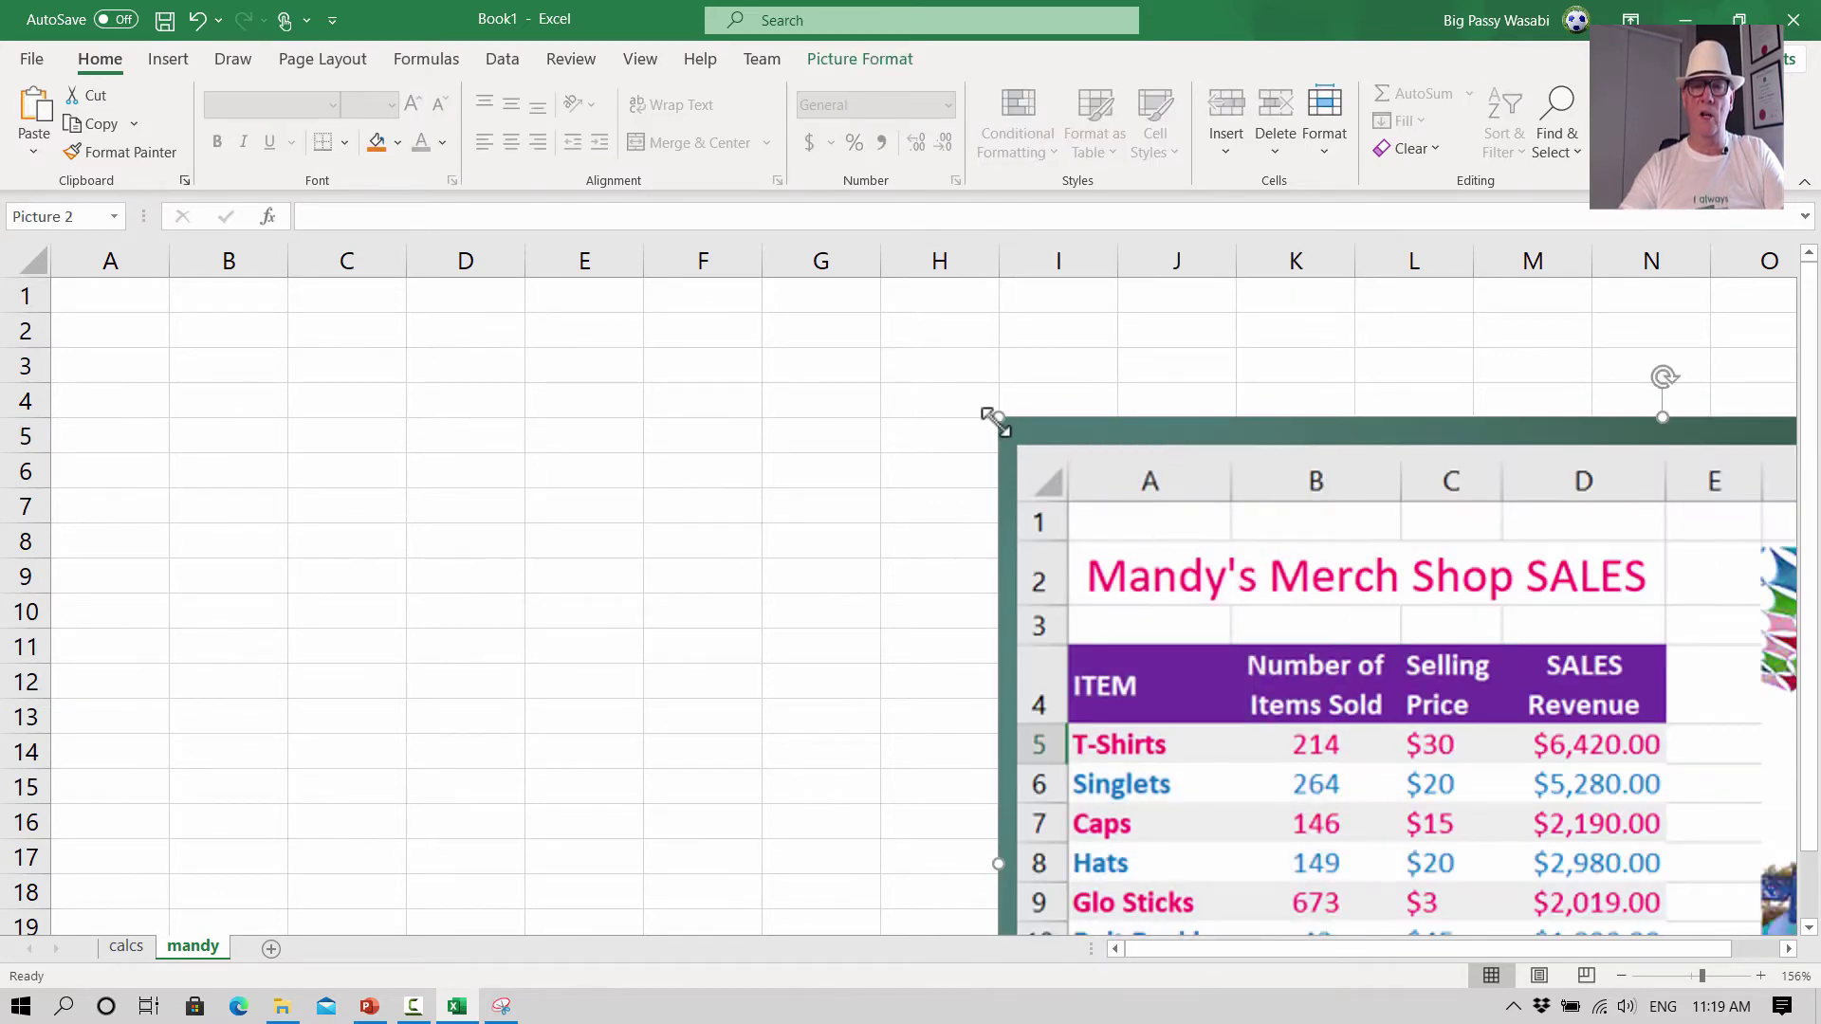
- Shrink the pasted sales picture proportionally and place it over about columns H to N, clear of the data area
drag(993, 422, 1075, 367)
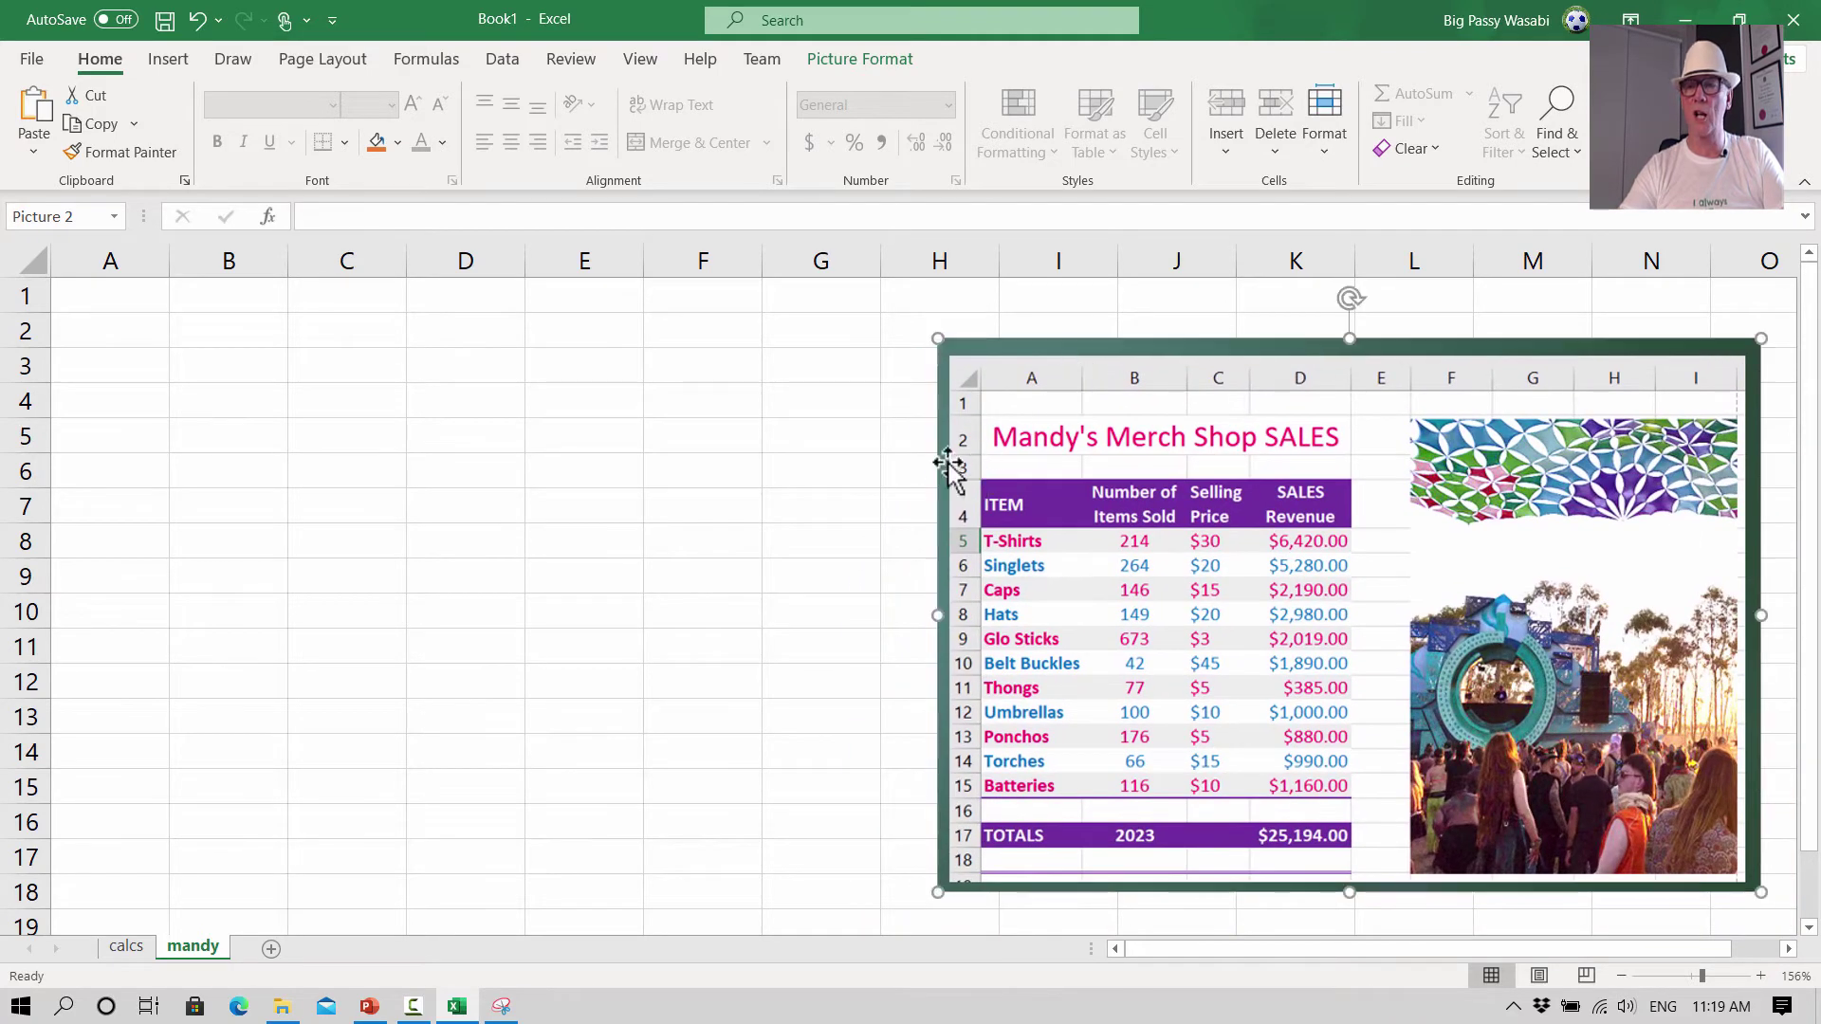
mouse_move(938, 332)
mouse_down()
mouse_move(1072, 440)
mouse_move(955, 350)
mouse_up()
drag(1100, 468, 1017, 458)
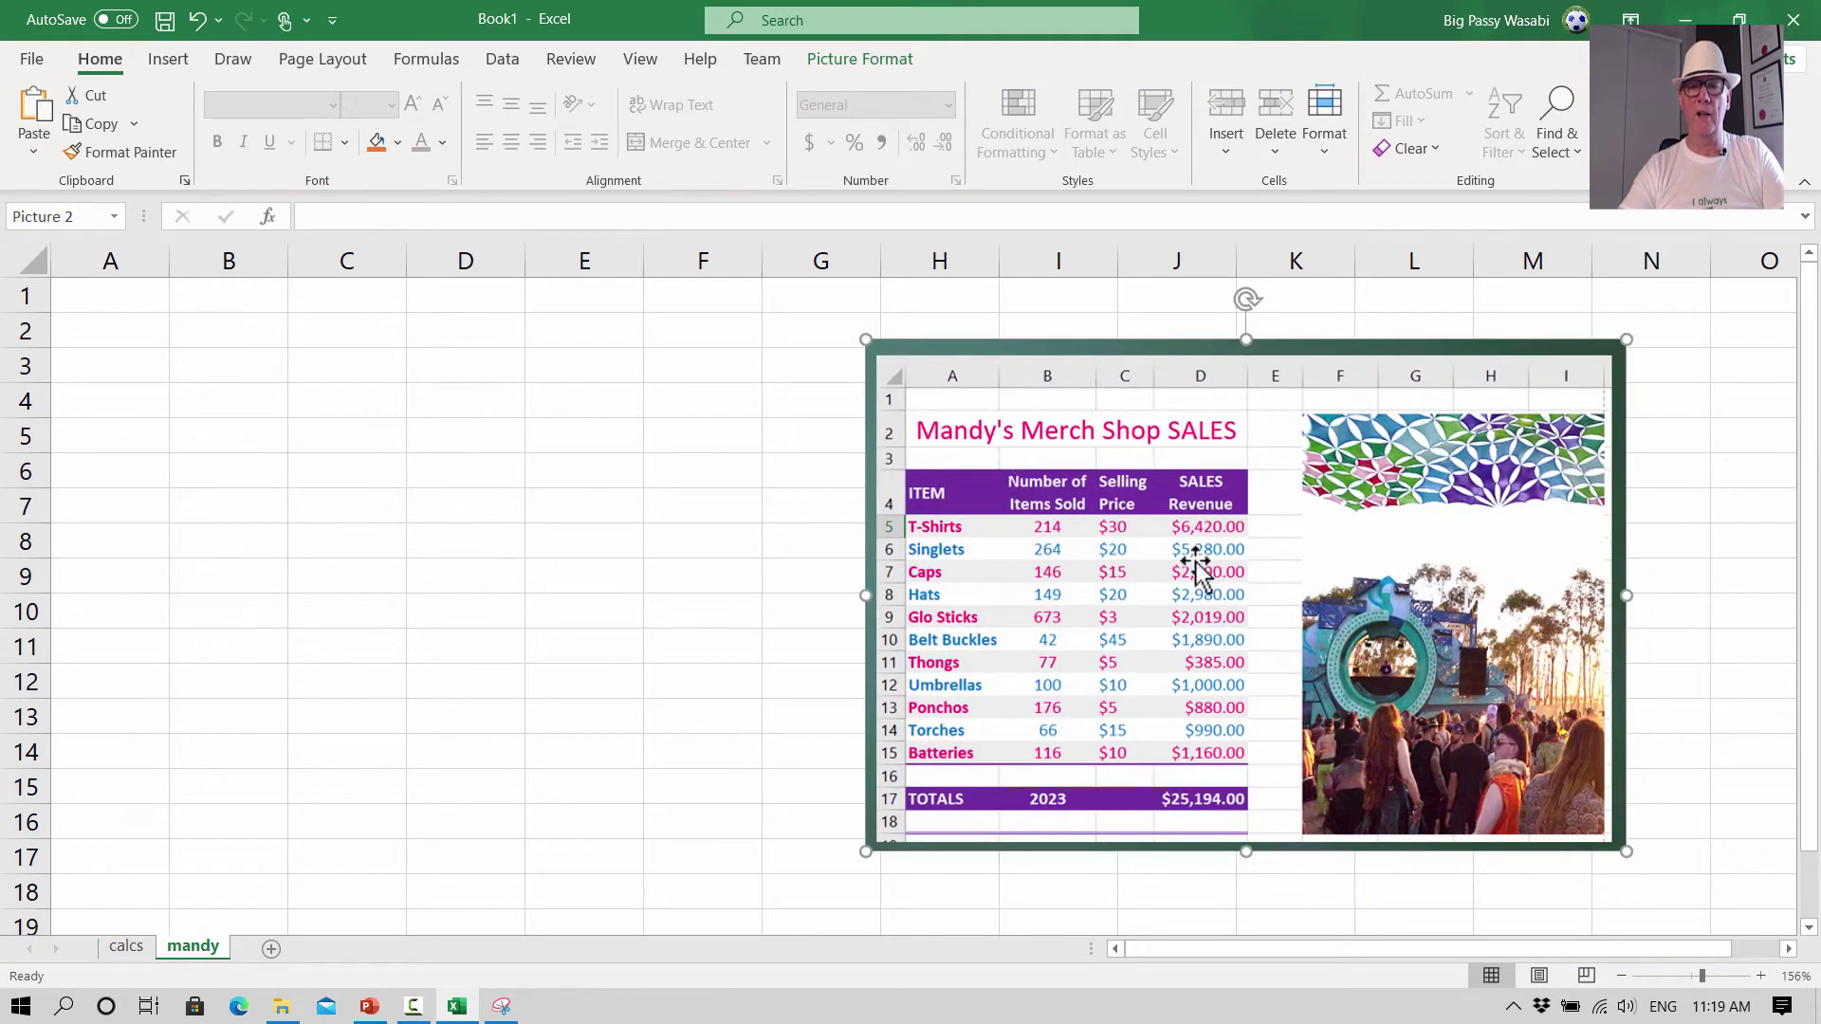
drag(1197, 518, 1211, 528)
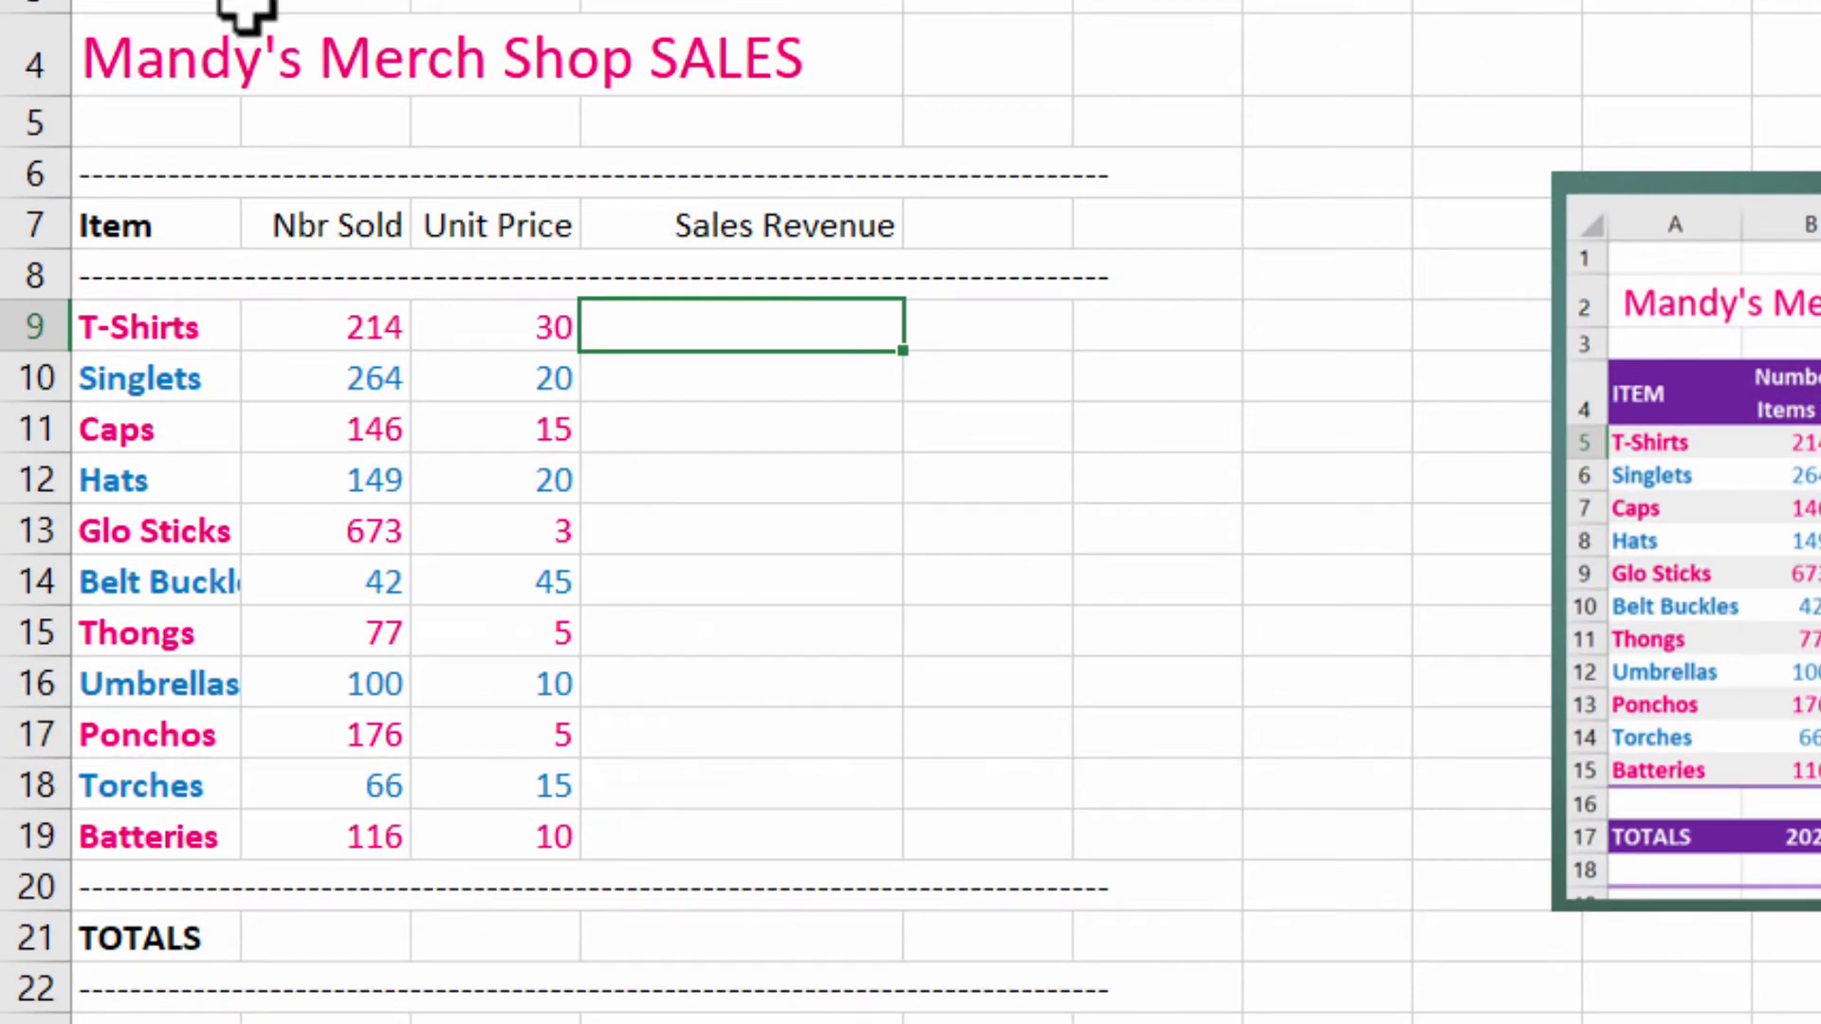
click(102, 230)
click(352, 331)
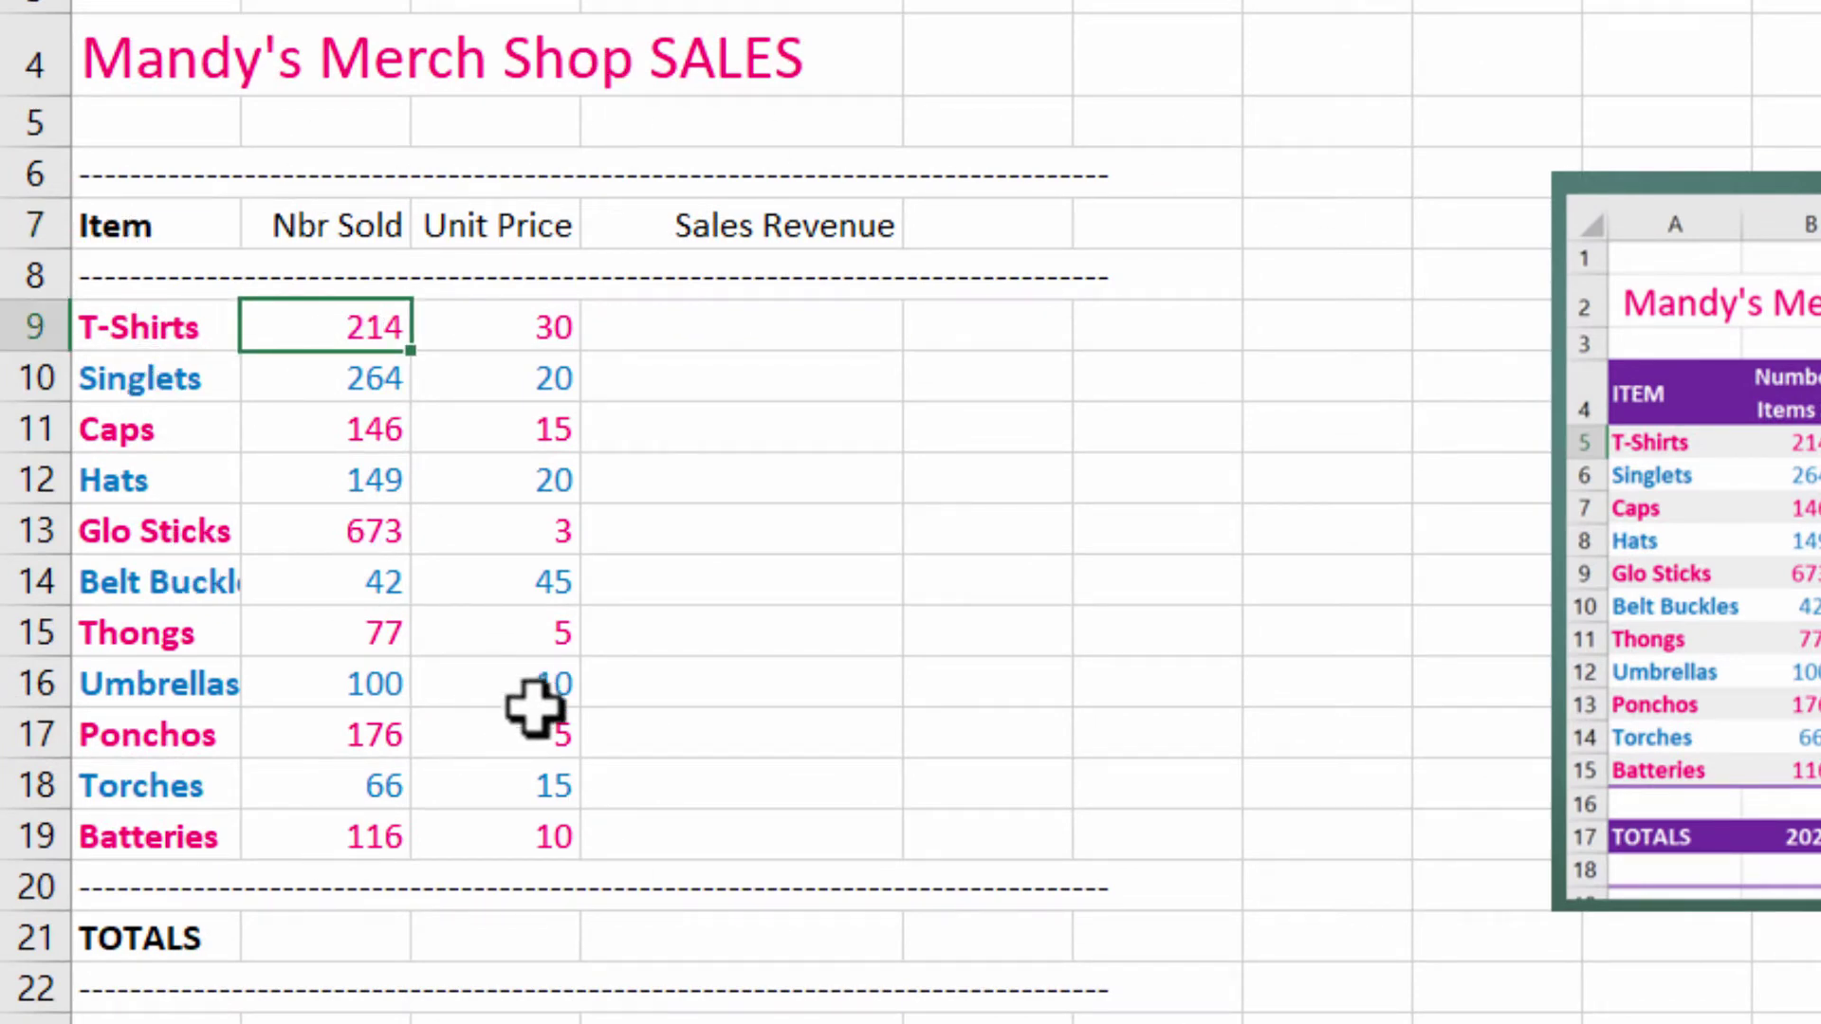
click(536, 835)
click(531, 332)
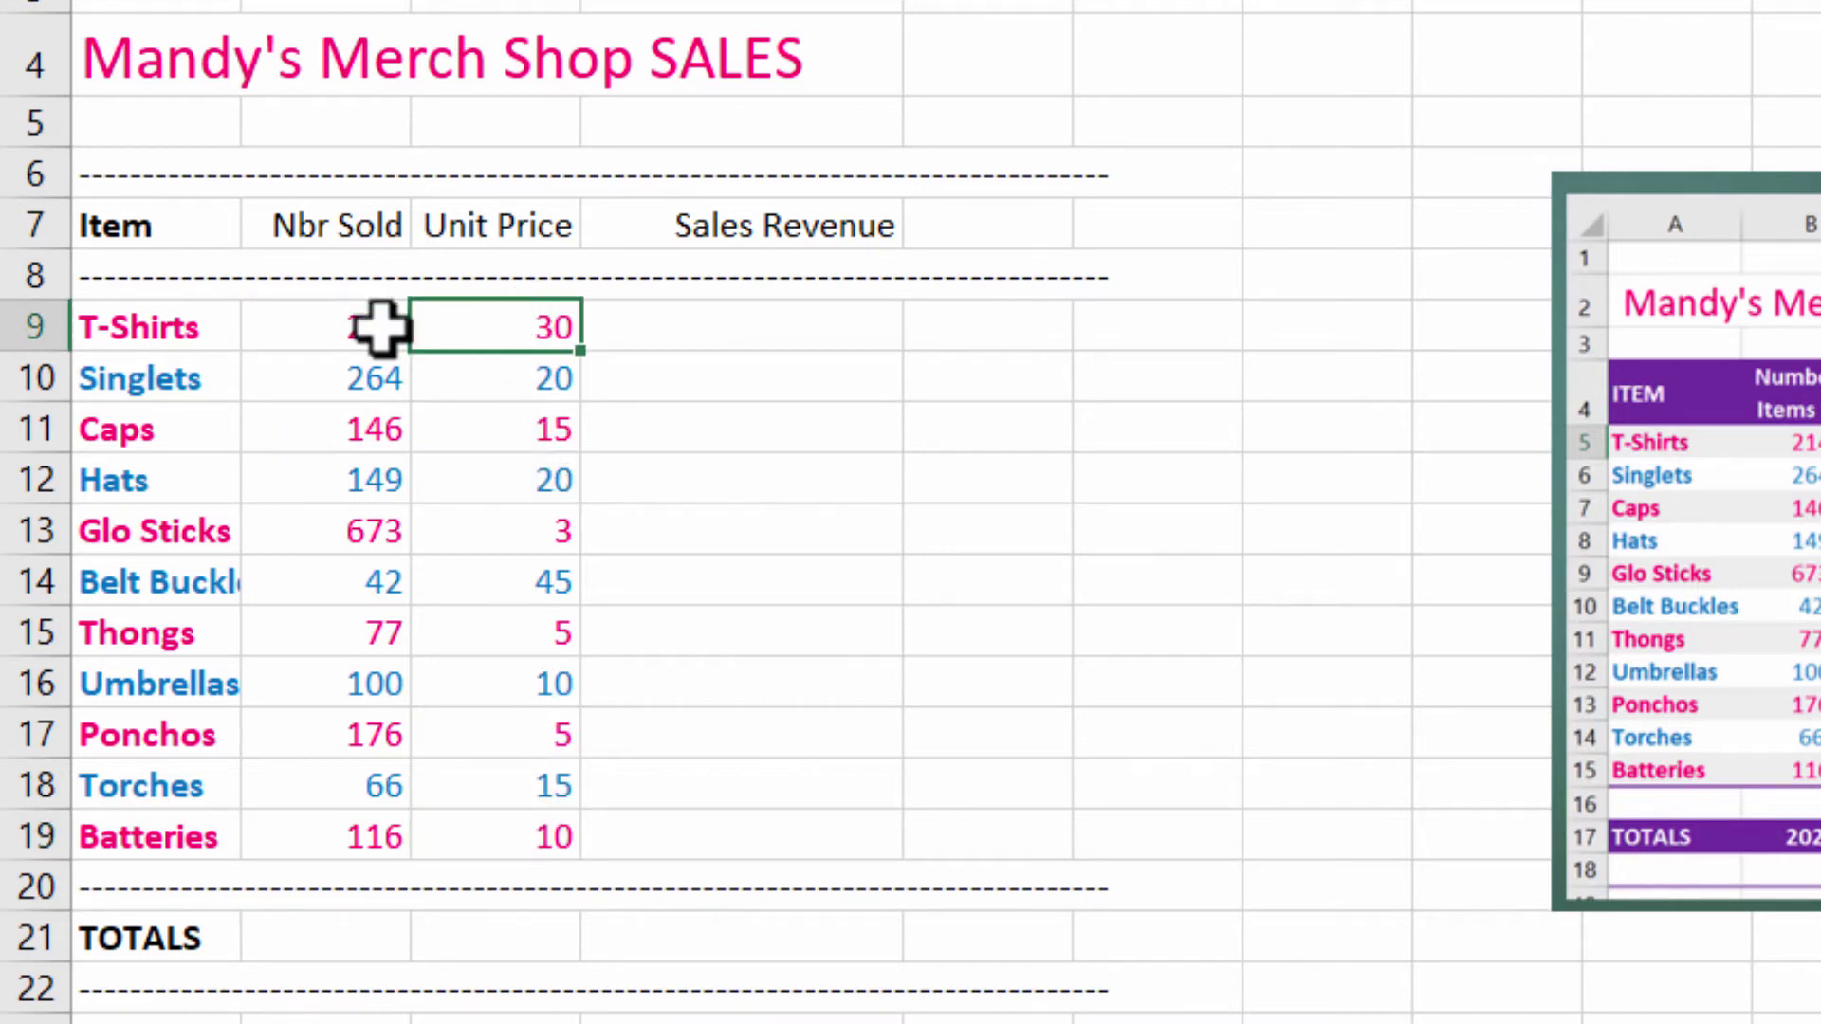
- Set the font color of the T-Shirts row, cells A9 to C9, to the deep pink from the standard color palette
drag(90, 330, 519, 363)
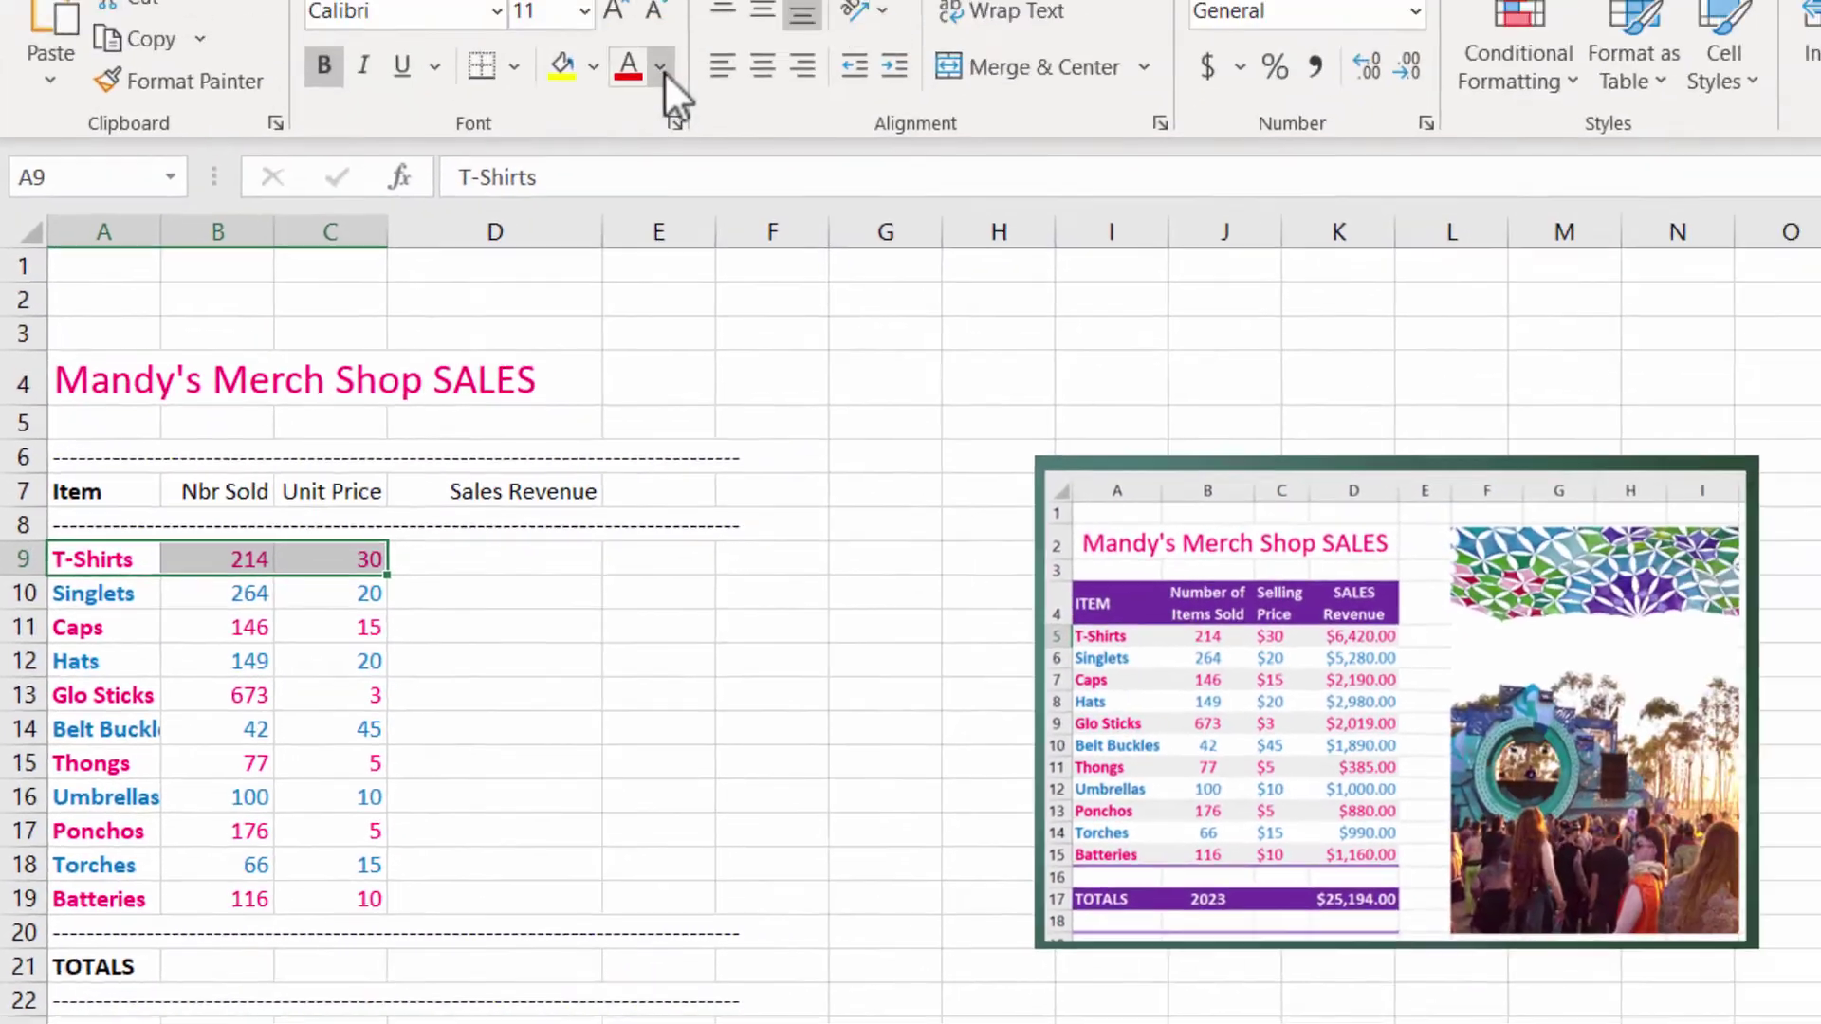
click(578, 186)
click(641, 567)
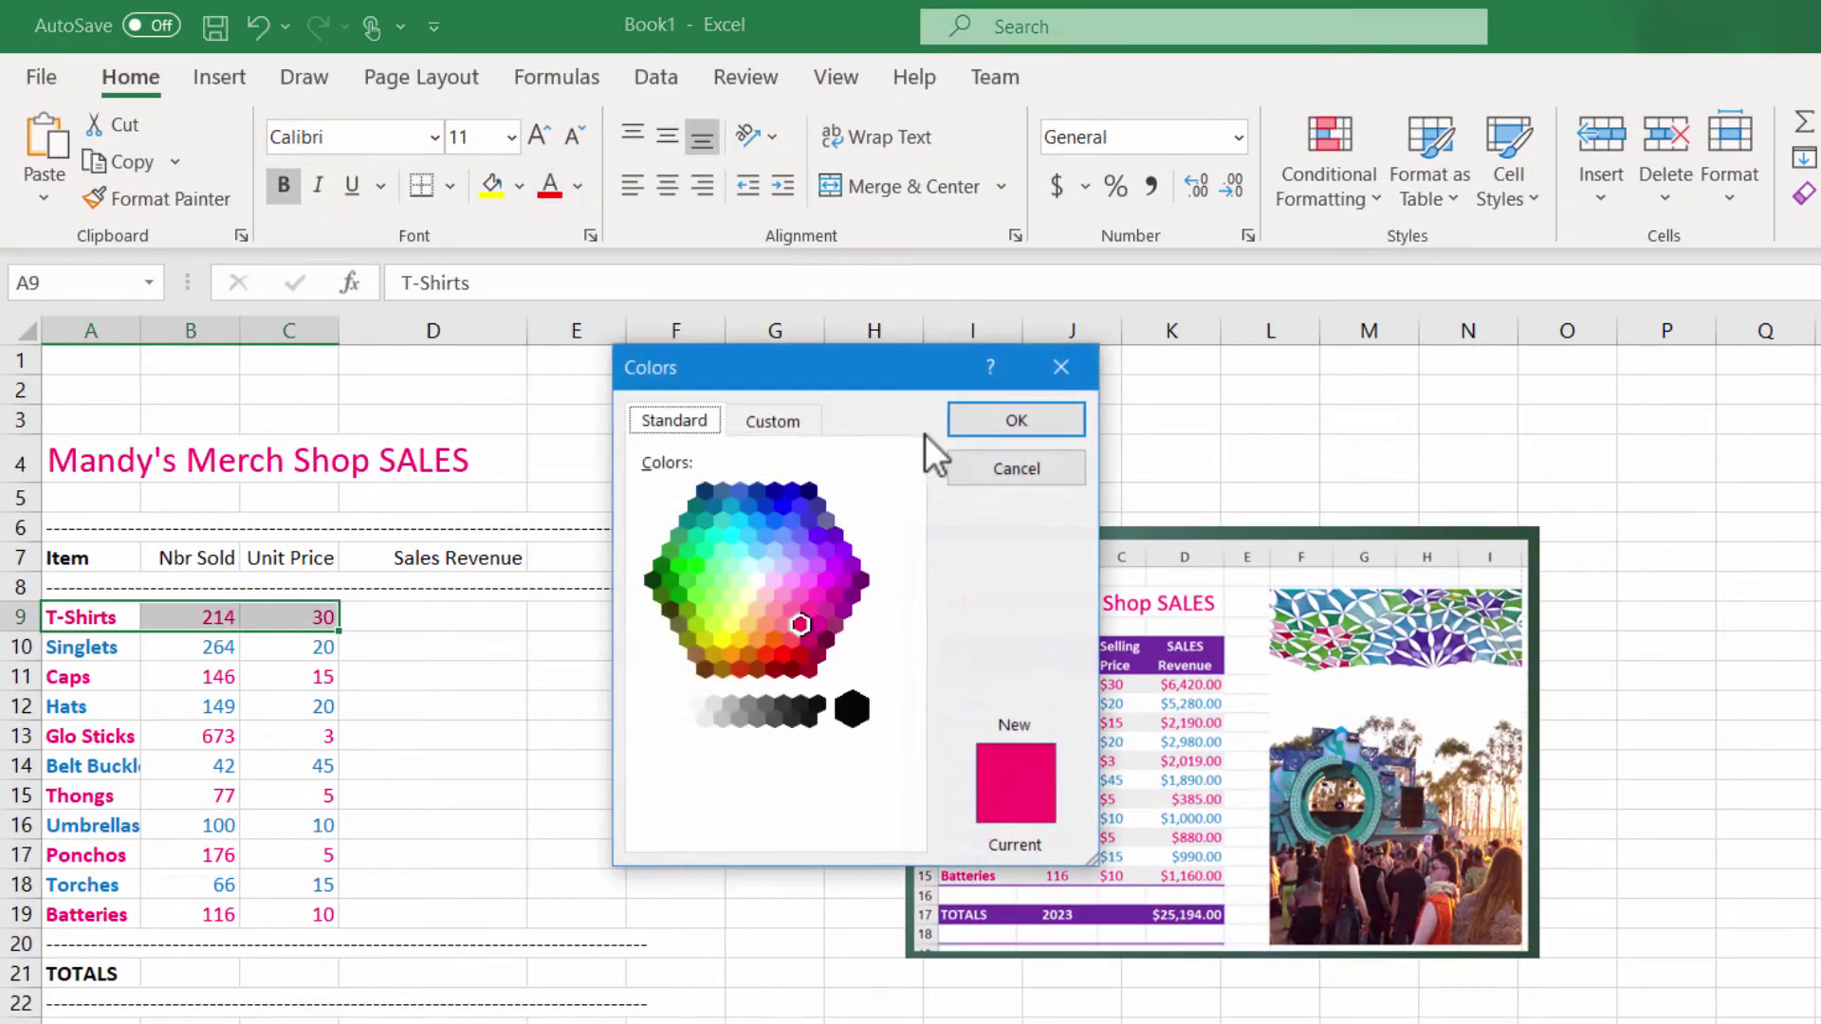
click(800, 624)
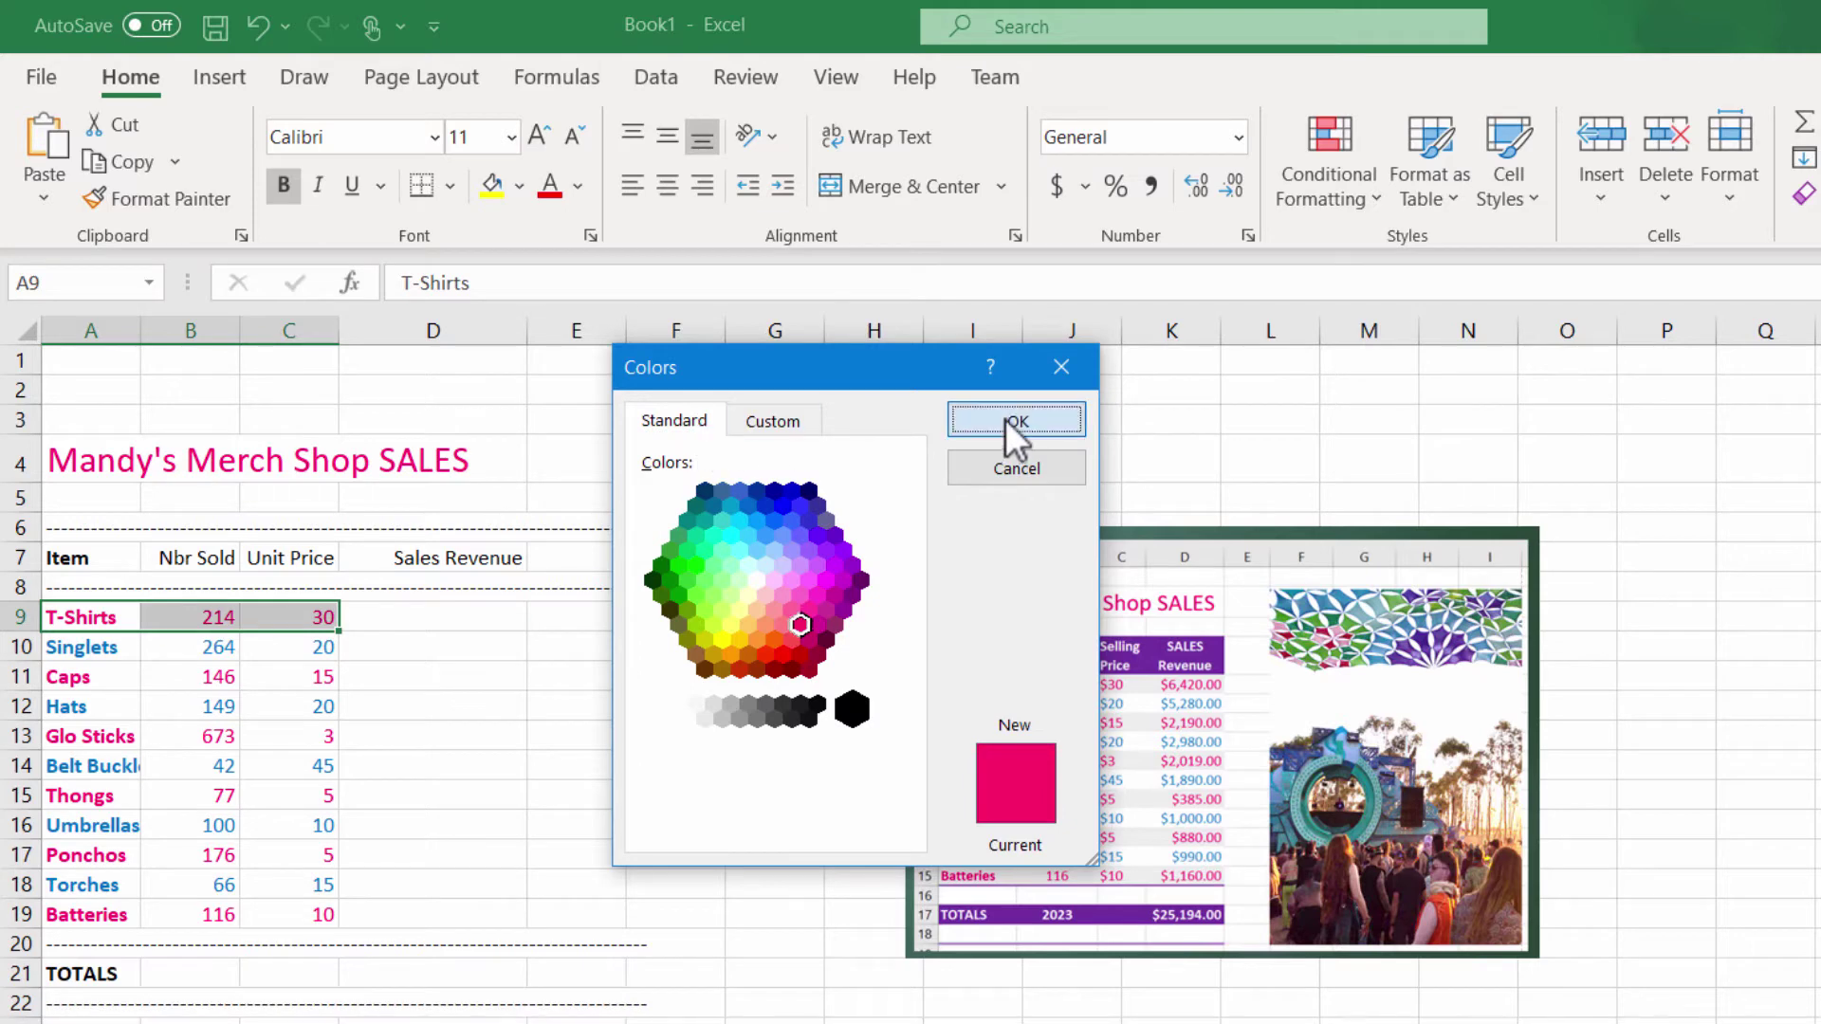
click(968, 422)
- Set the font color of the Singlets row, cells A10 to C10, to the standard blue
click(87, 645)
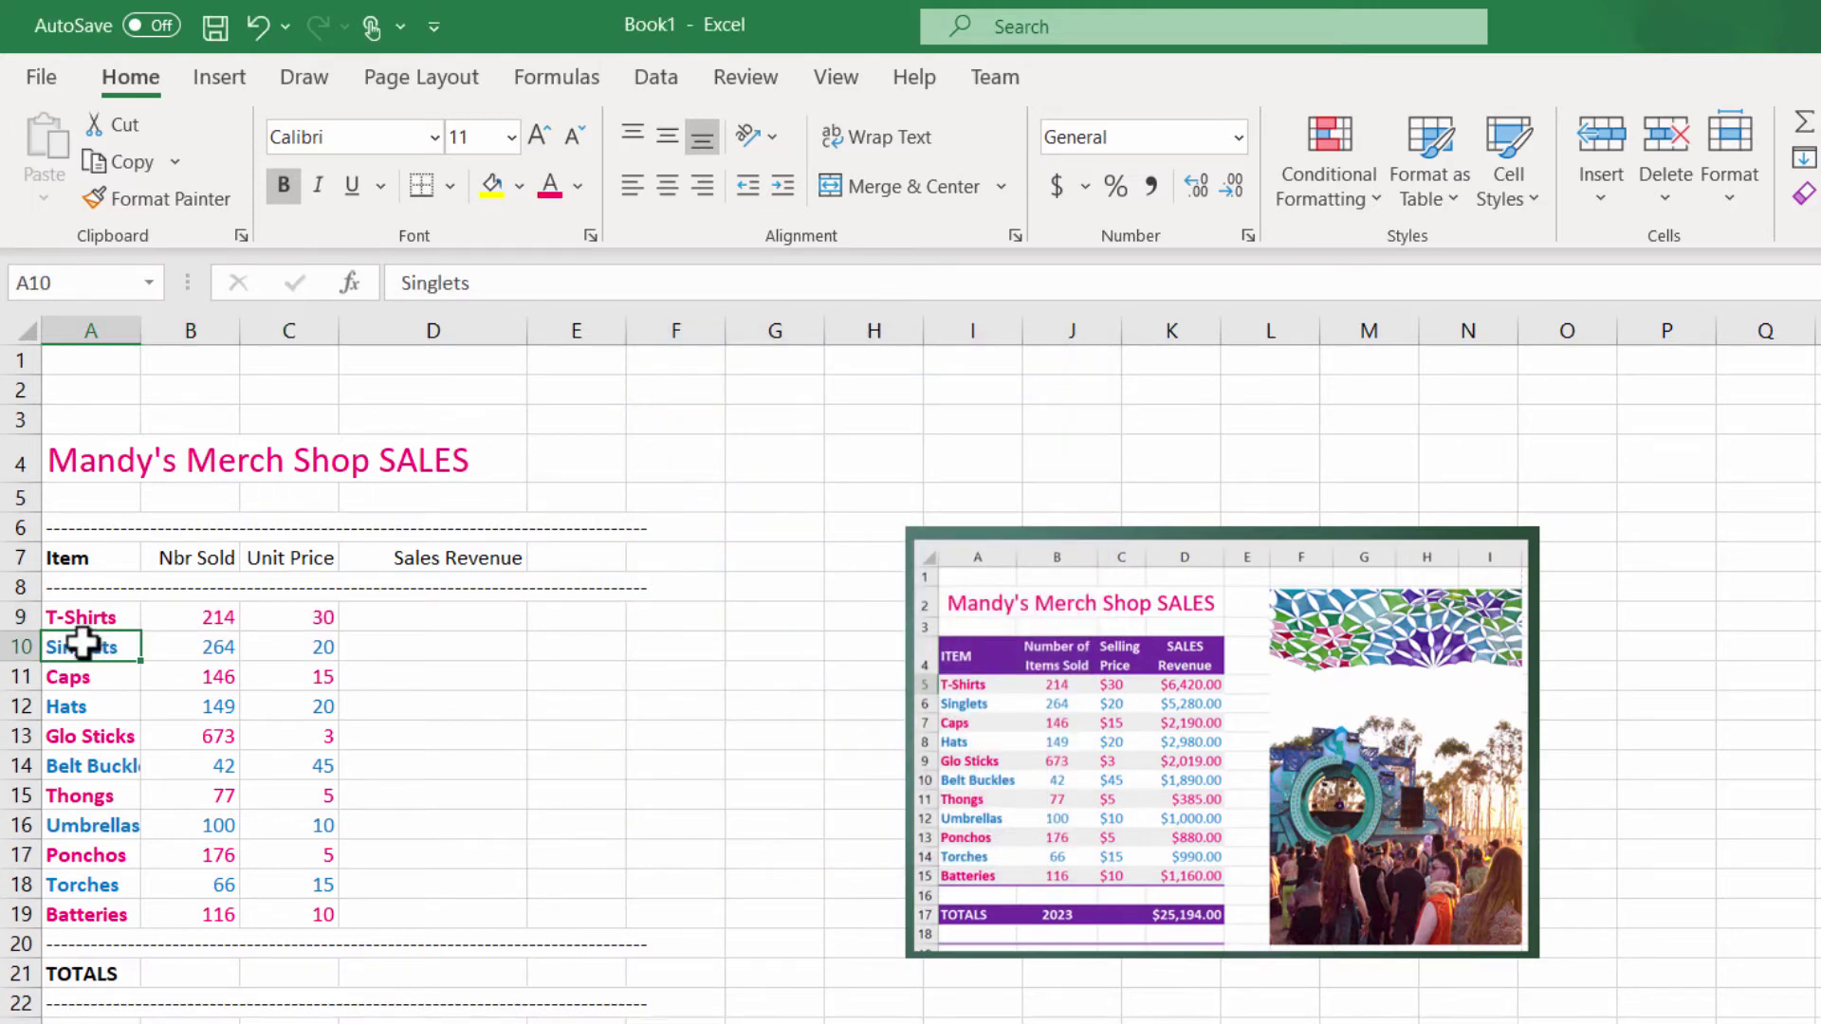
drag(88, 645, 296, 646)
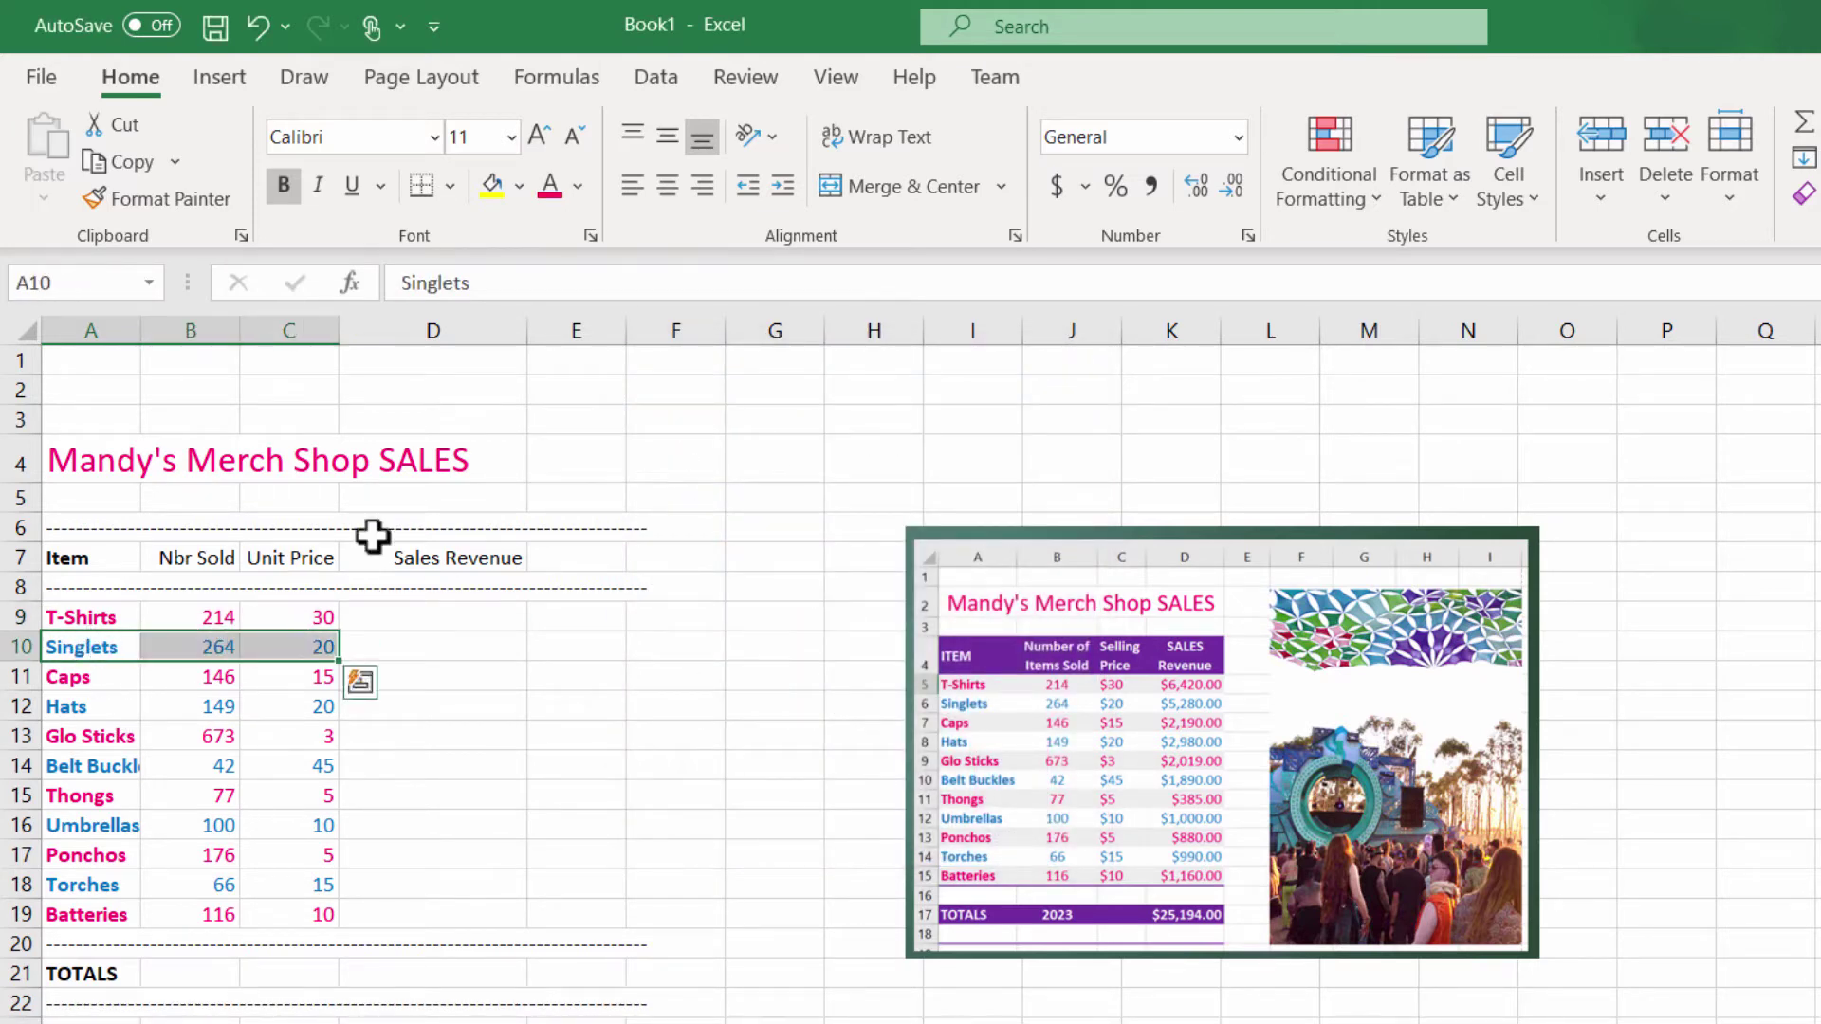
click(576, 186)
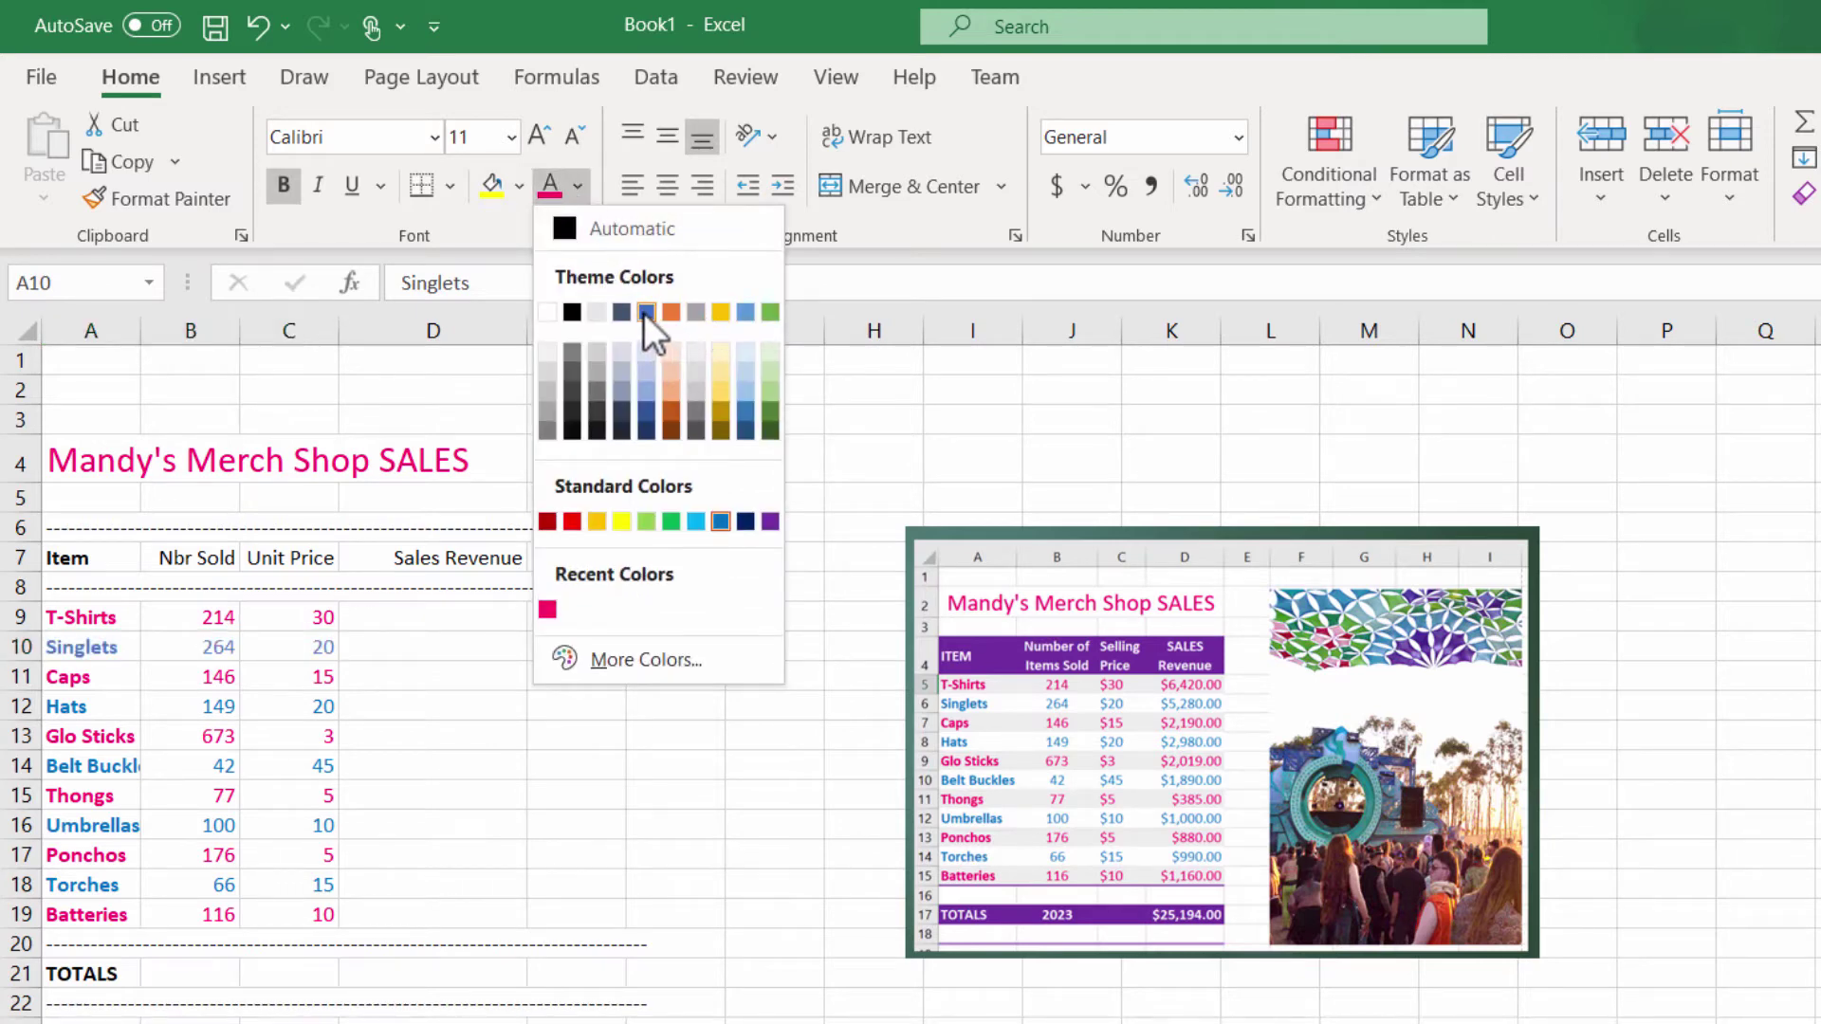
click(721, 521)
click(459, 684)
click(474, 859)
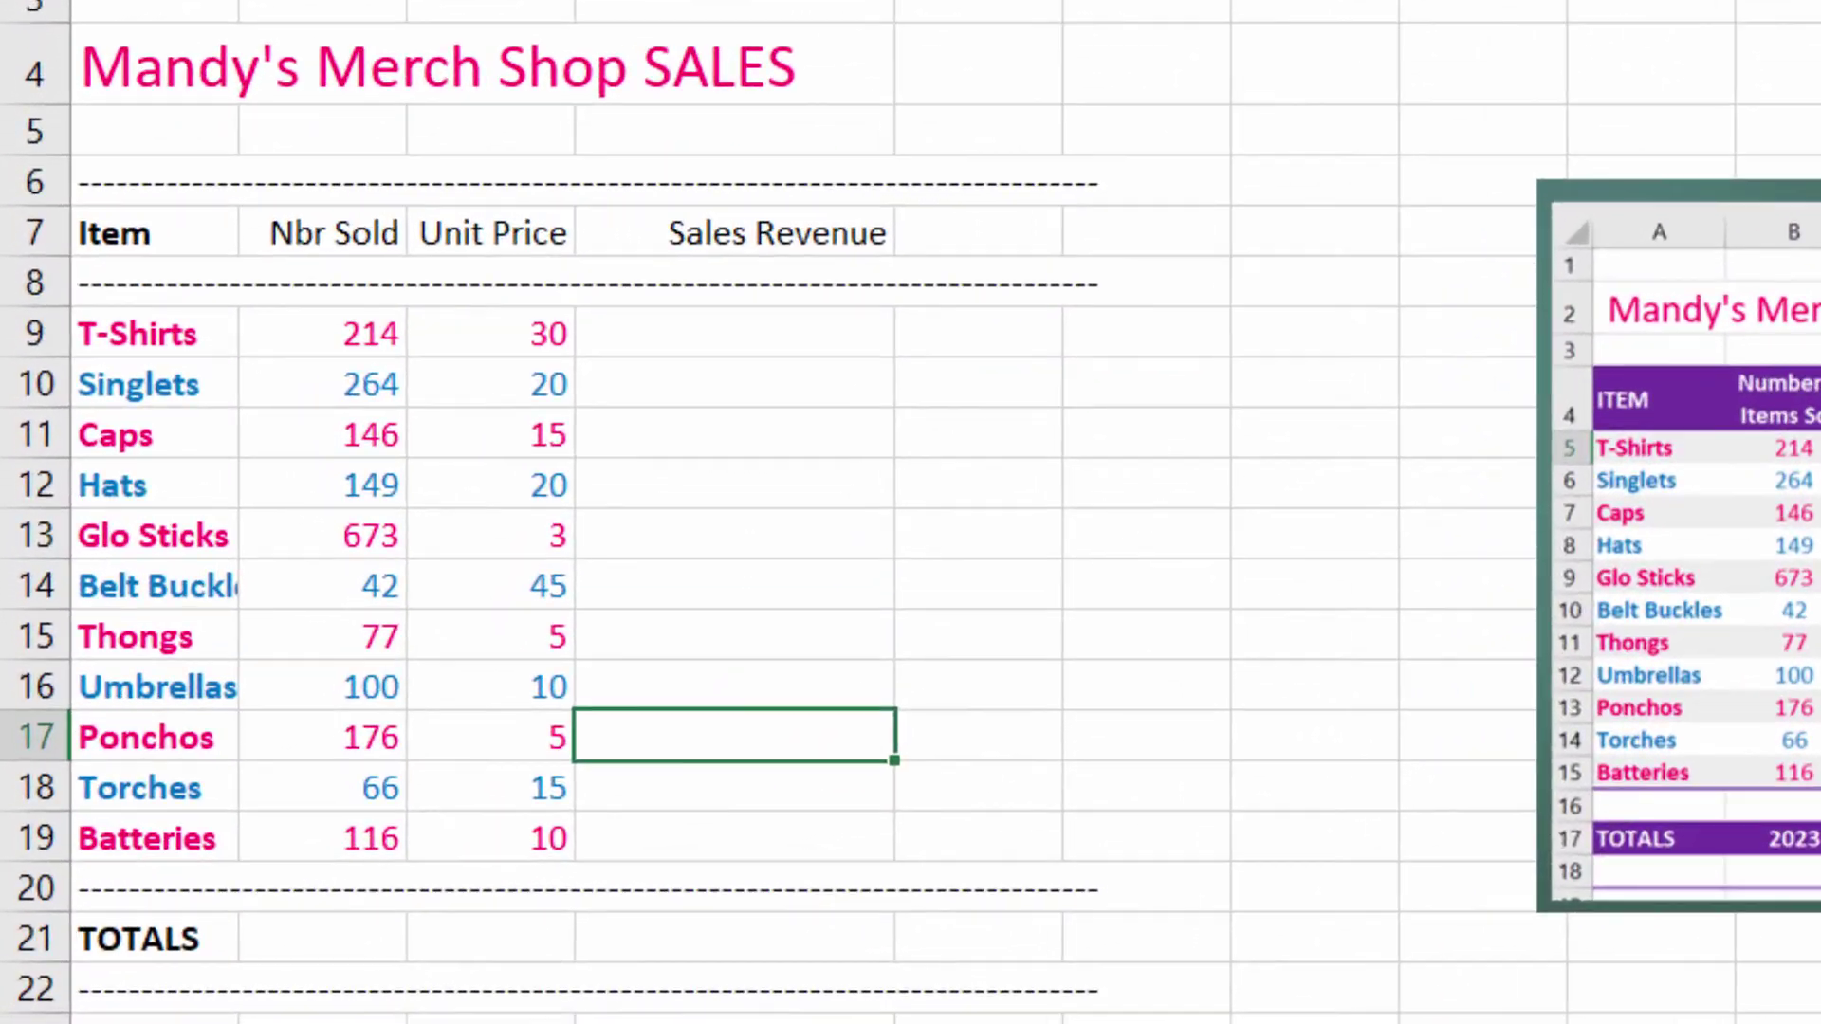
key(ctrl+Home)
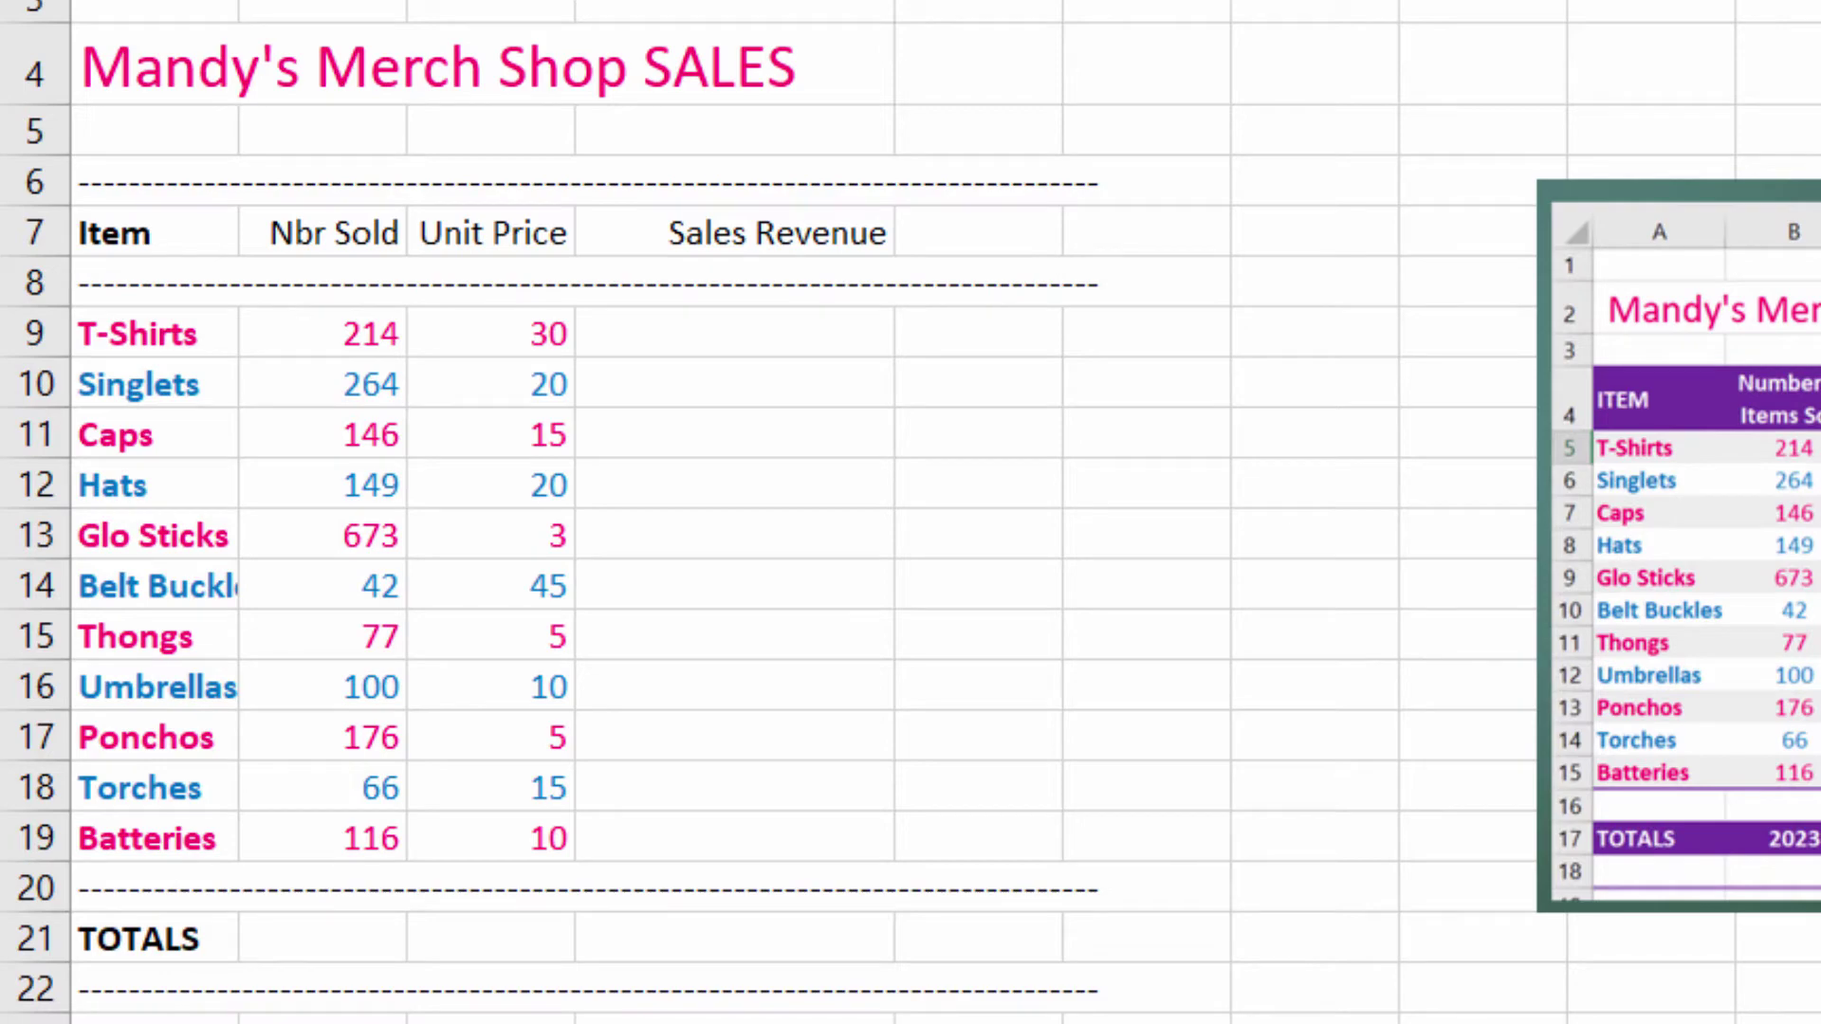
- Enlarge the reference sales picture proportionally and place it beside the data, starting at about column H, row 2
click(1708, 455)
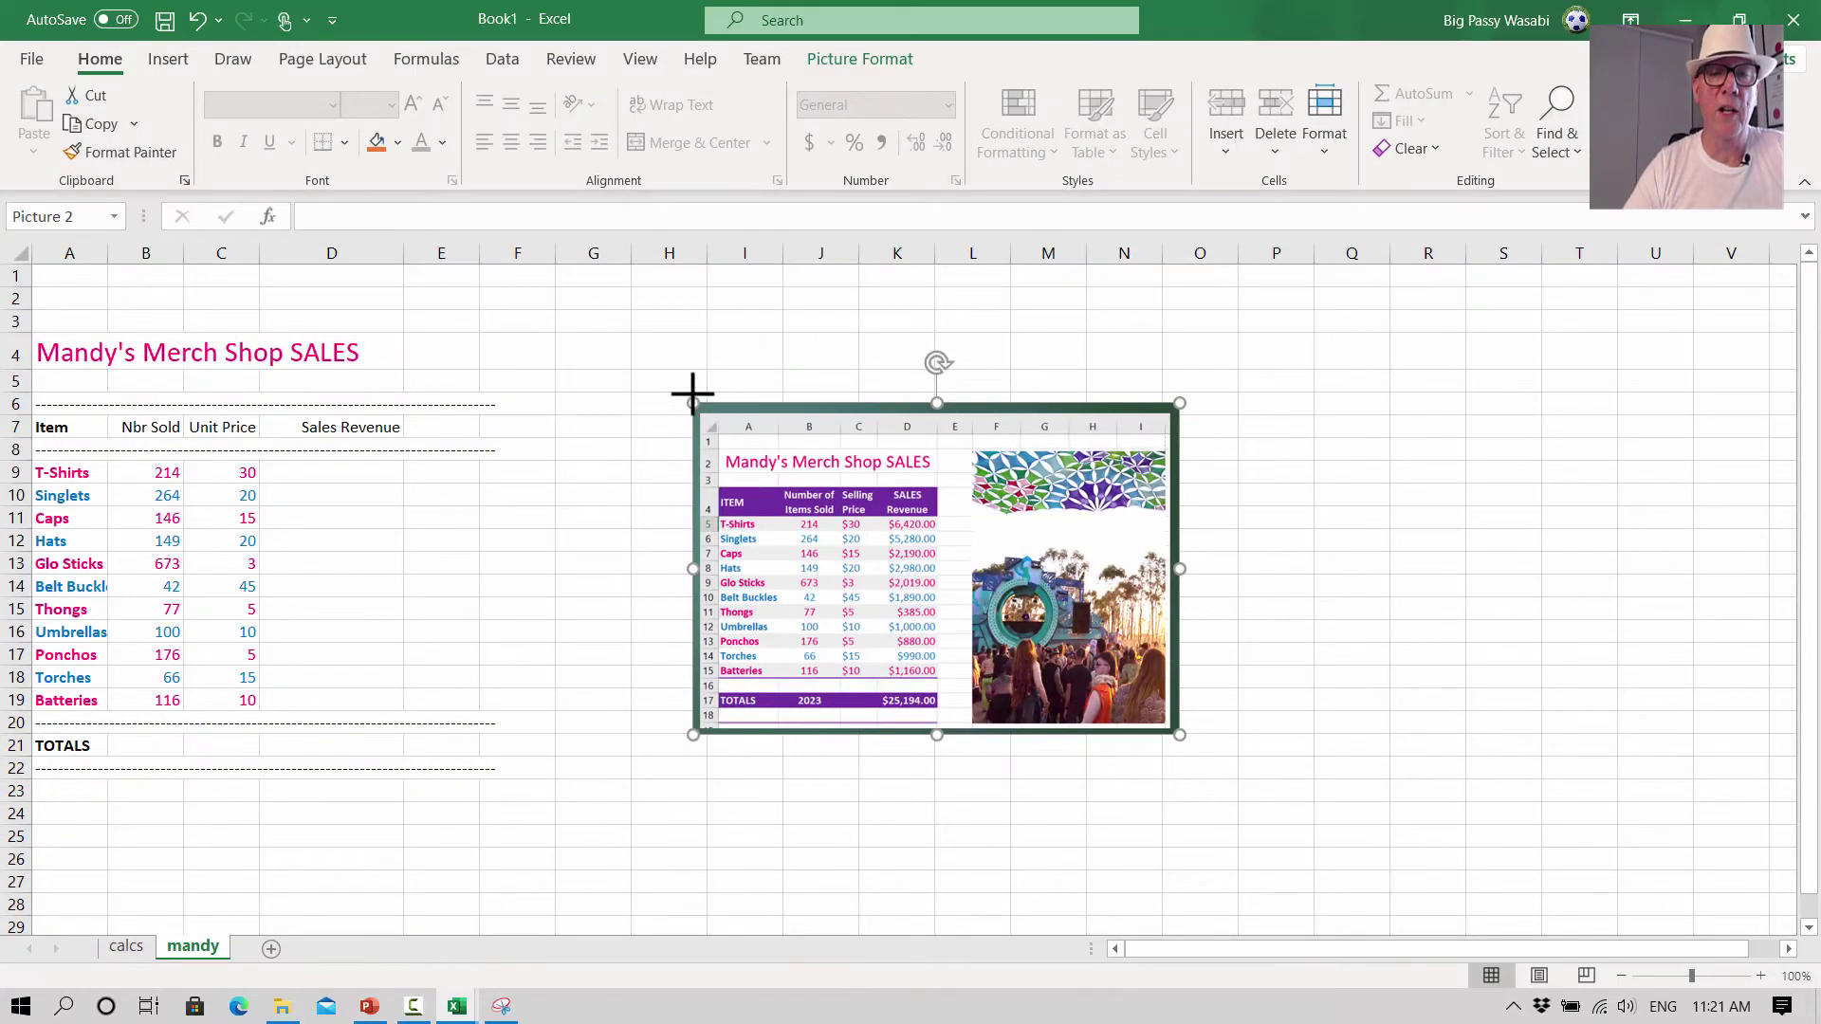
drag(692, 394, 672, 273)
drag(800, 378, 1028, 420)
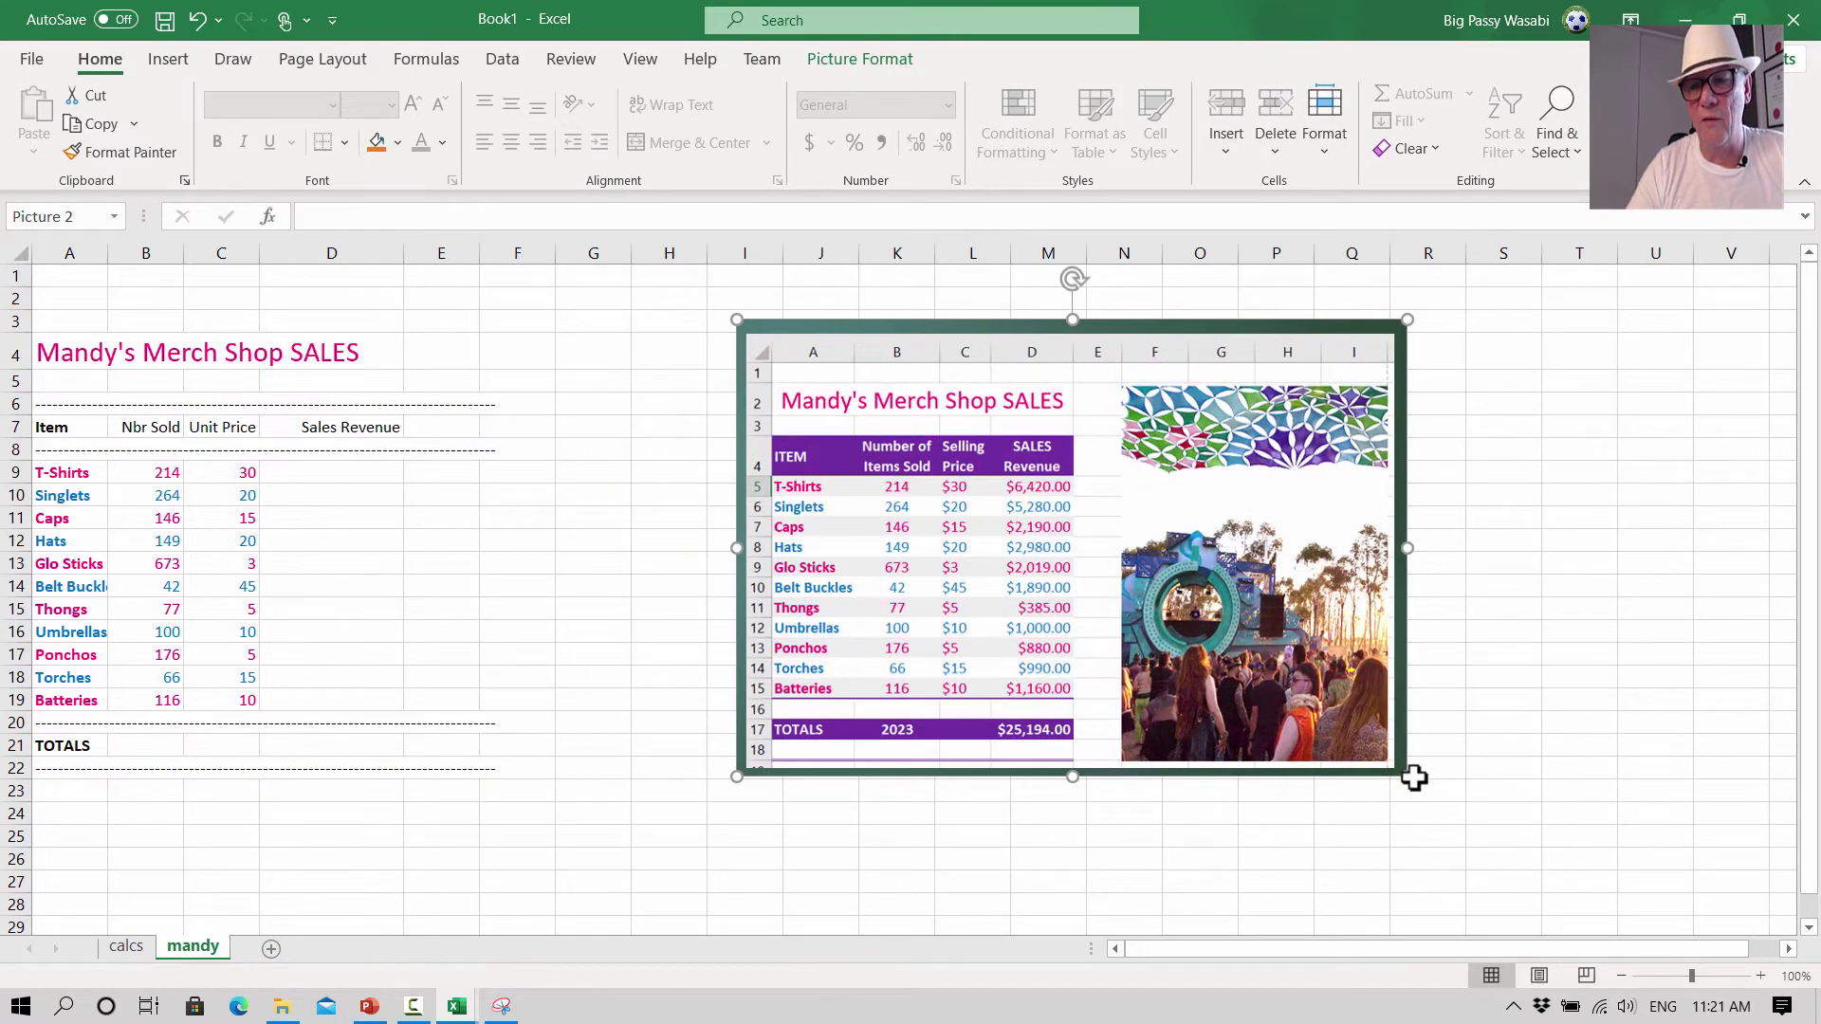
drag(1409, 775, 1573, 870)
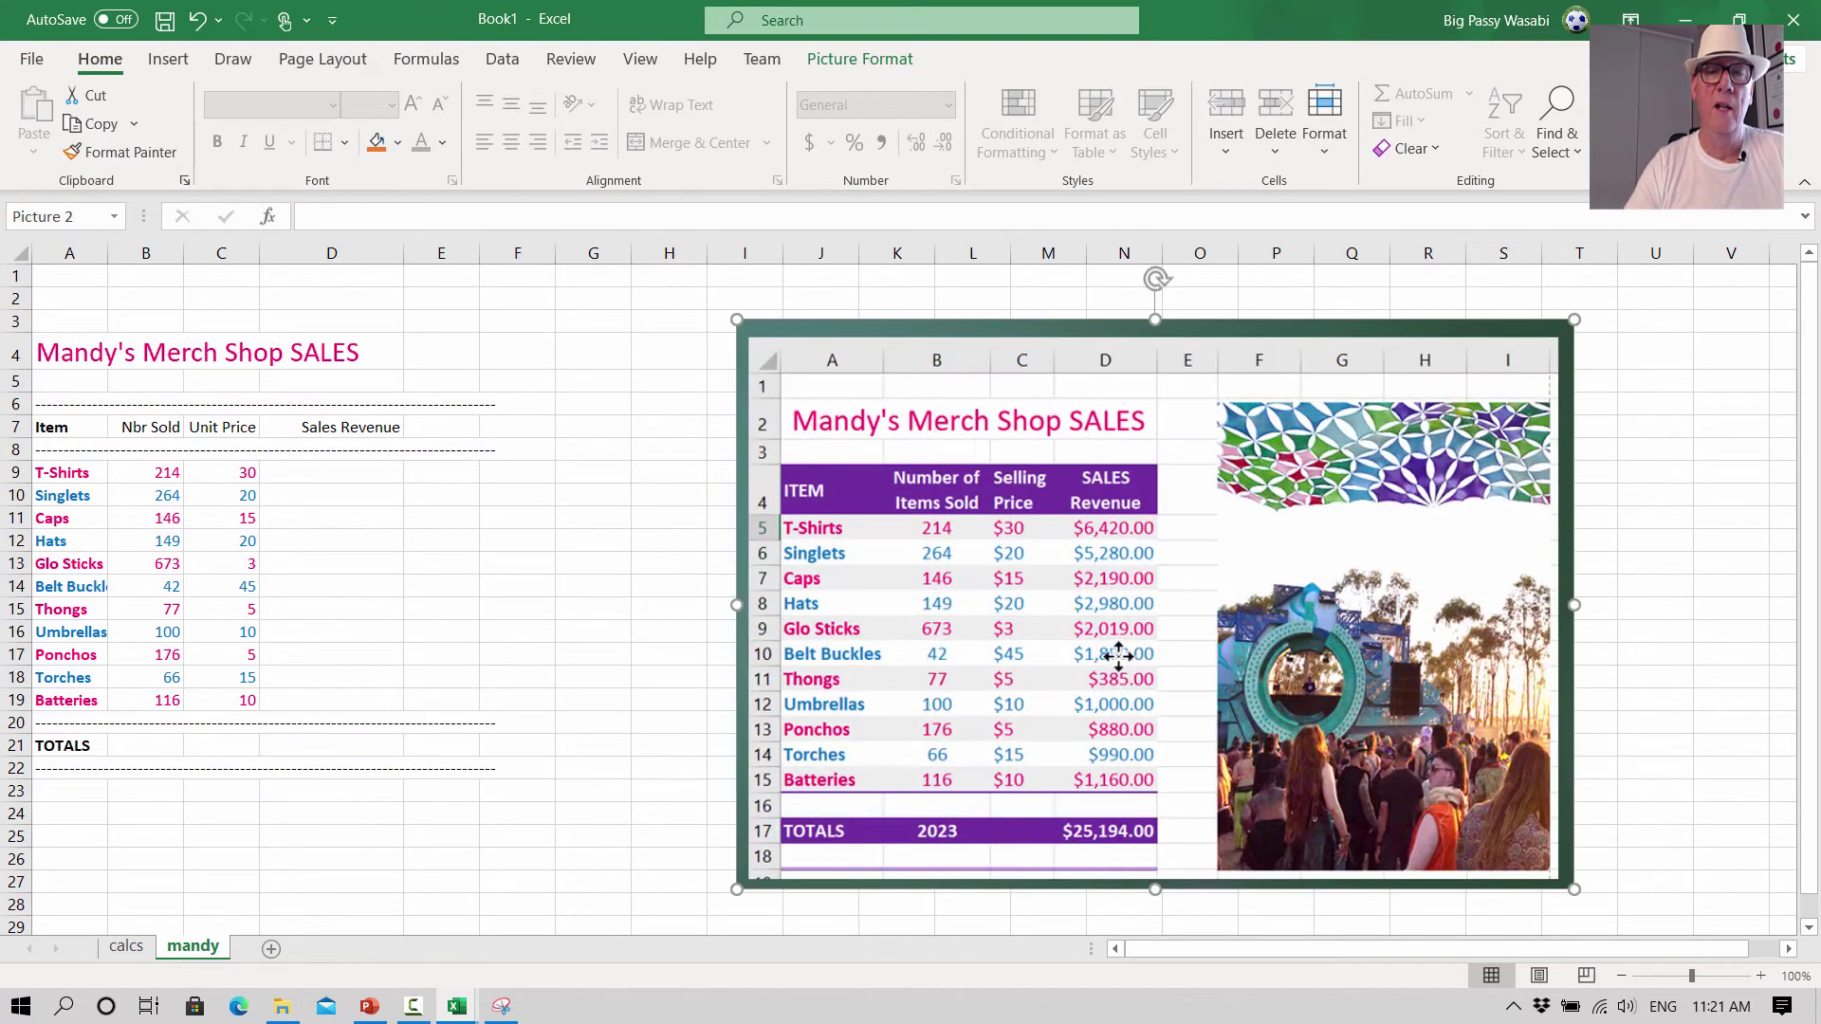
drag(1170, 617, 1036, 629)
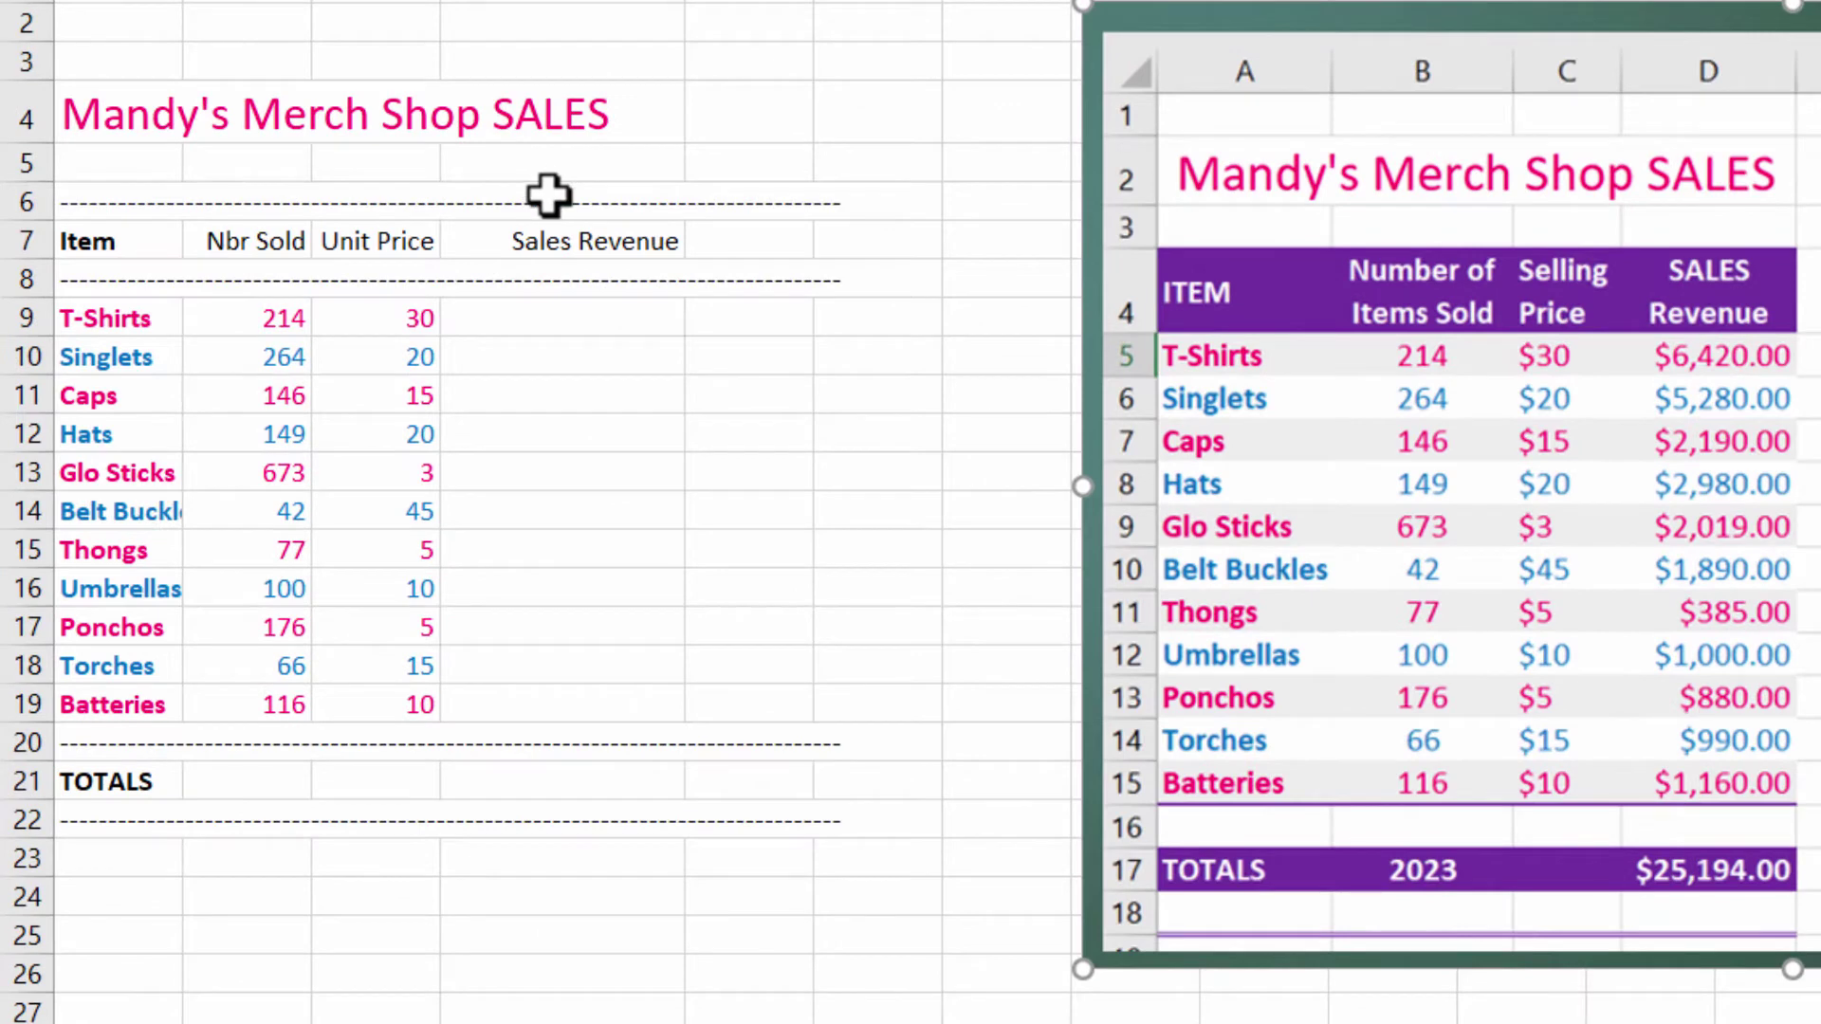
- Delete the dashed-line row 6 directly above the column headings
click(322, 400)
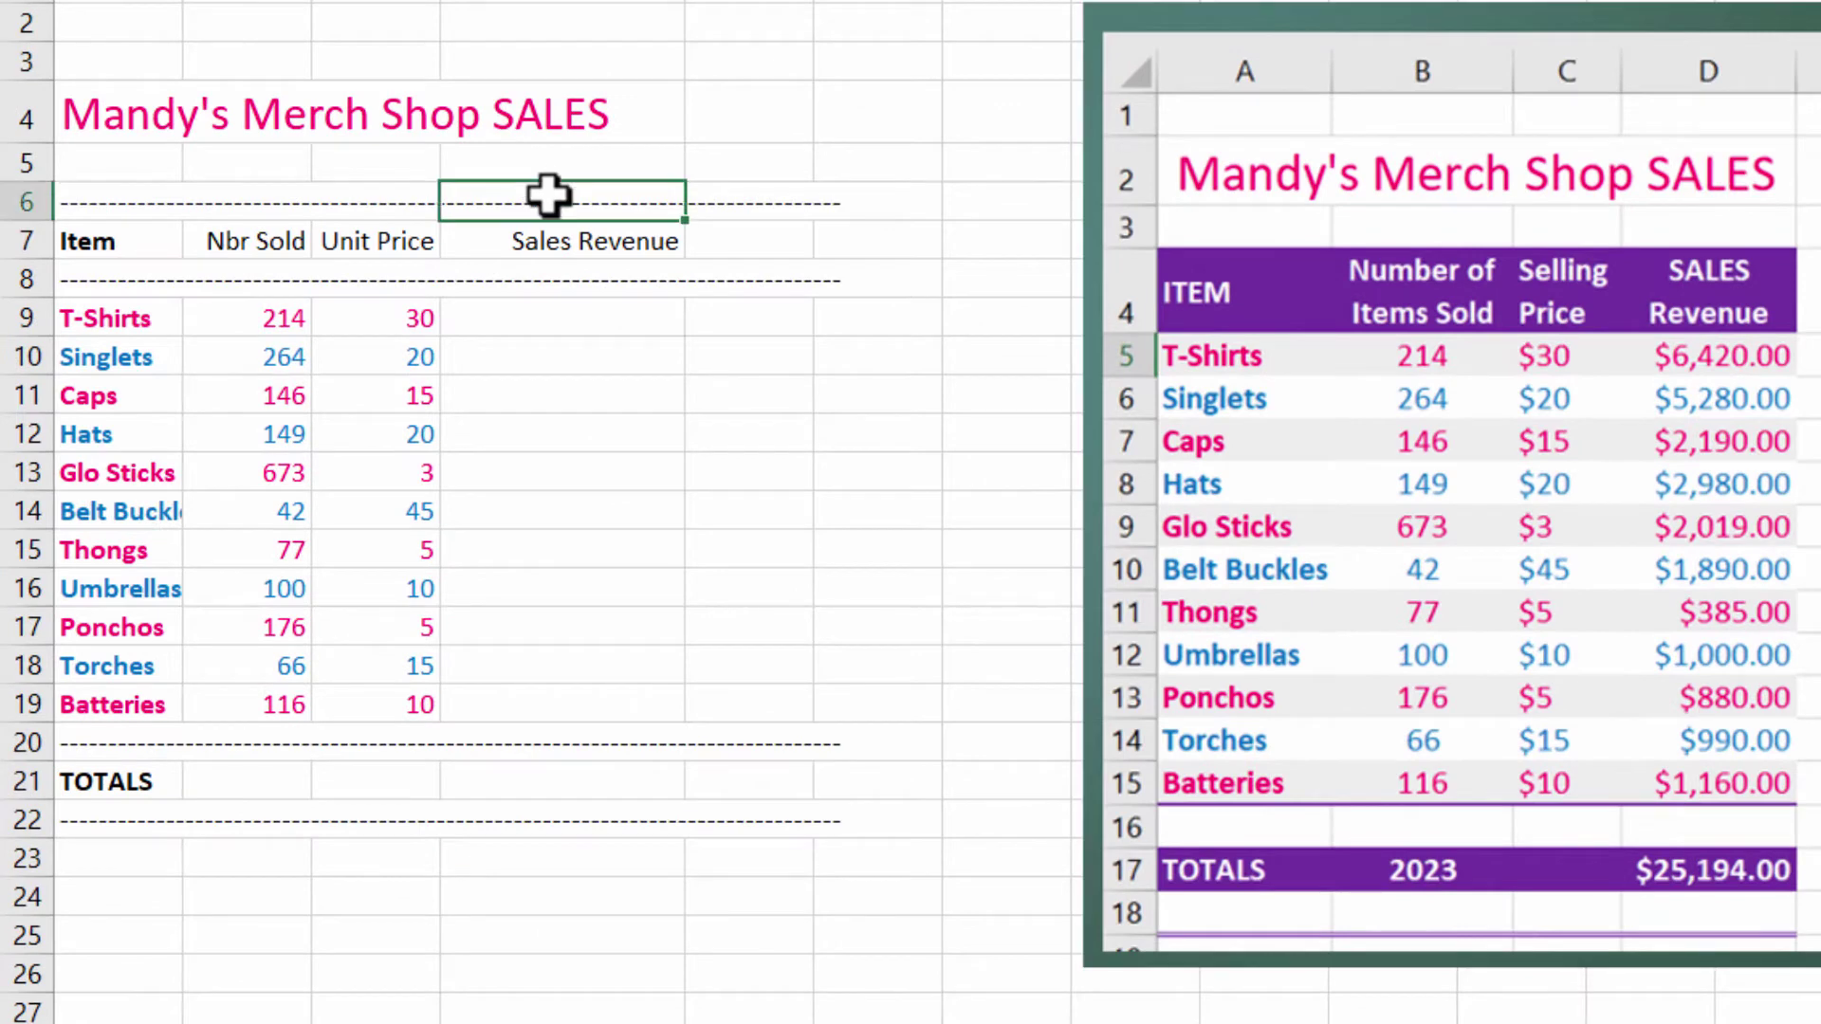
click(200, 204)
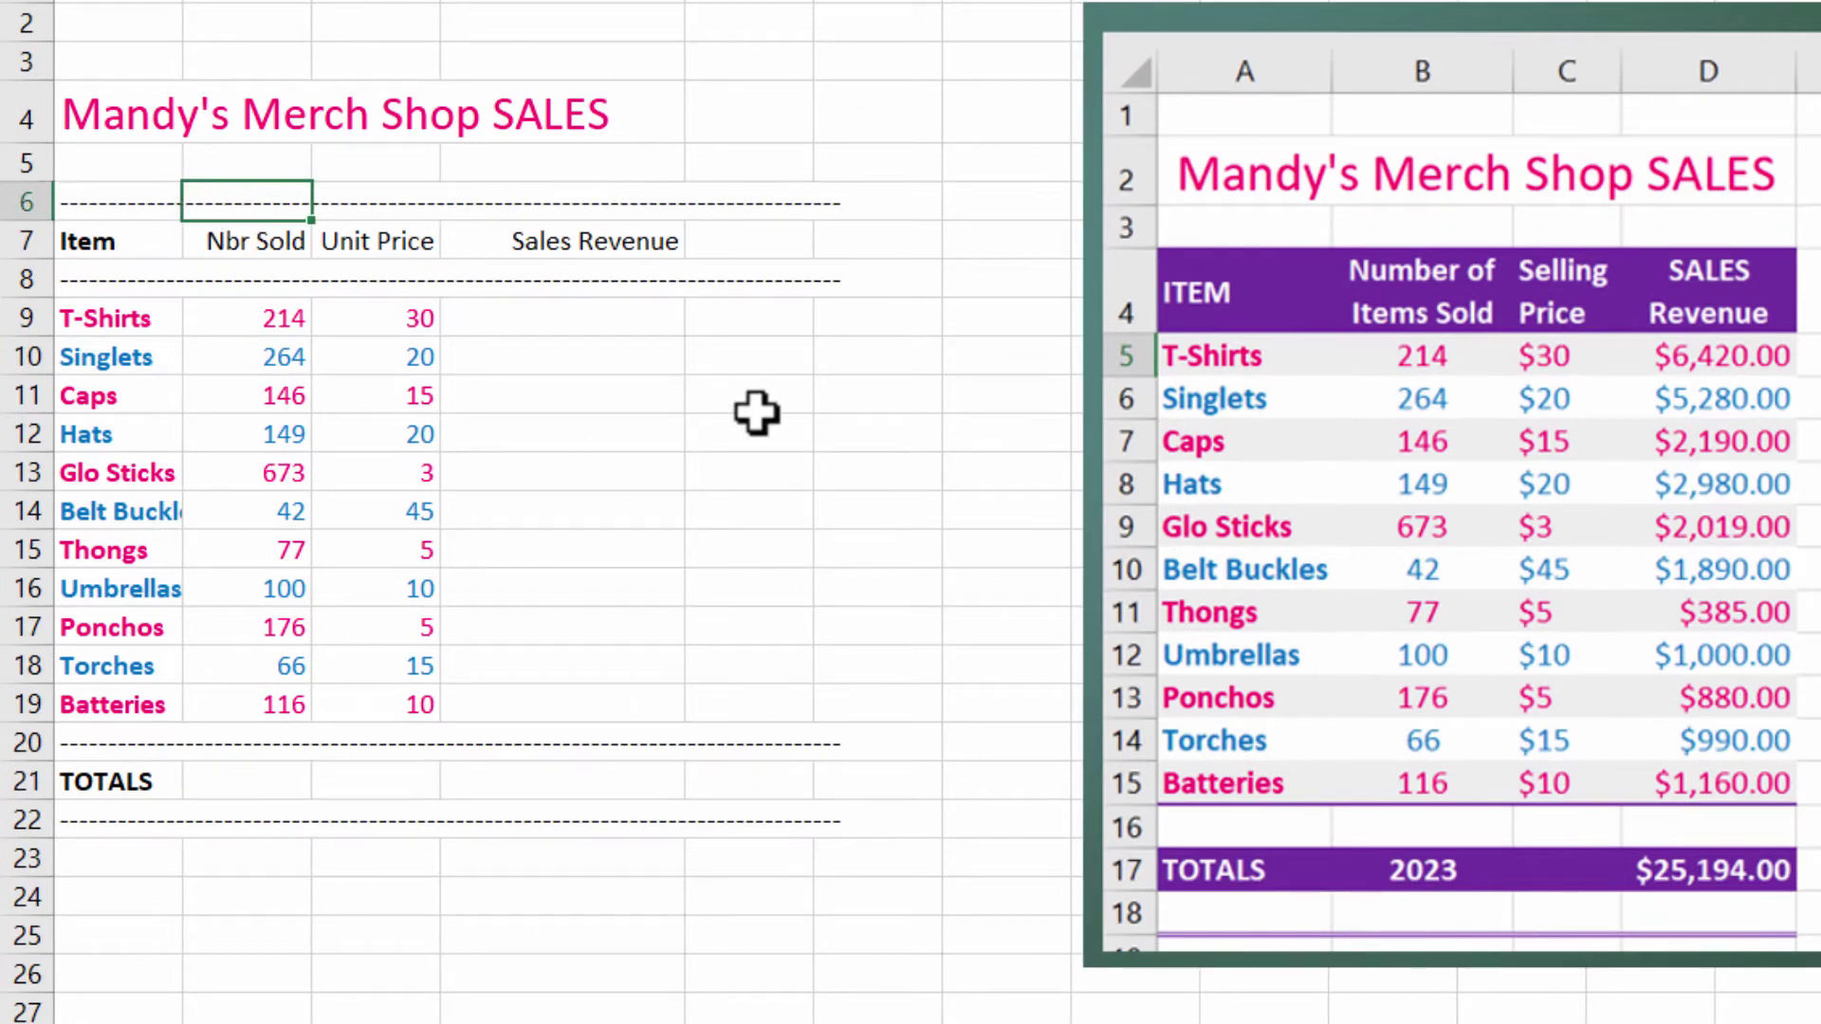
click(99, 201)
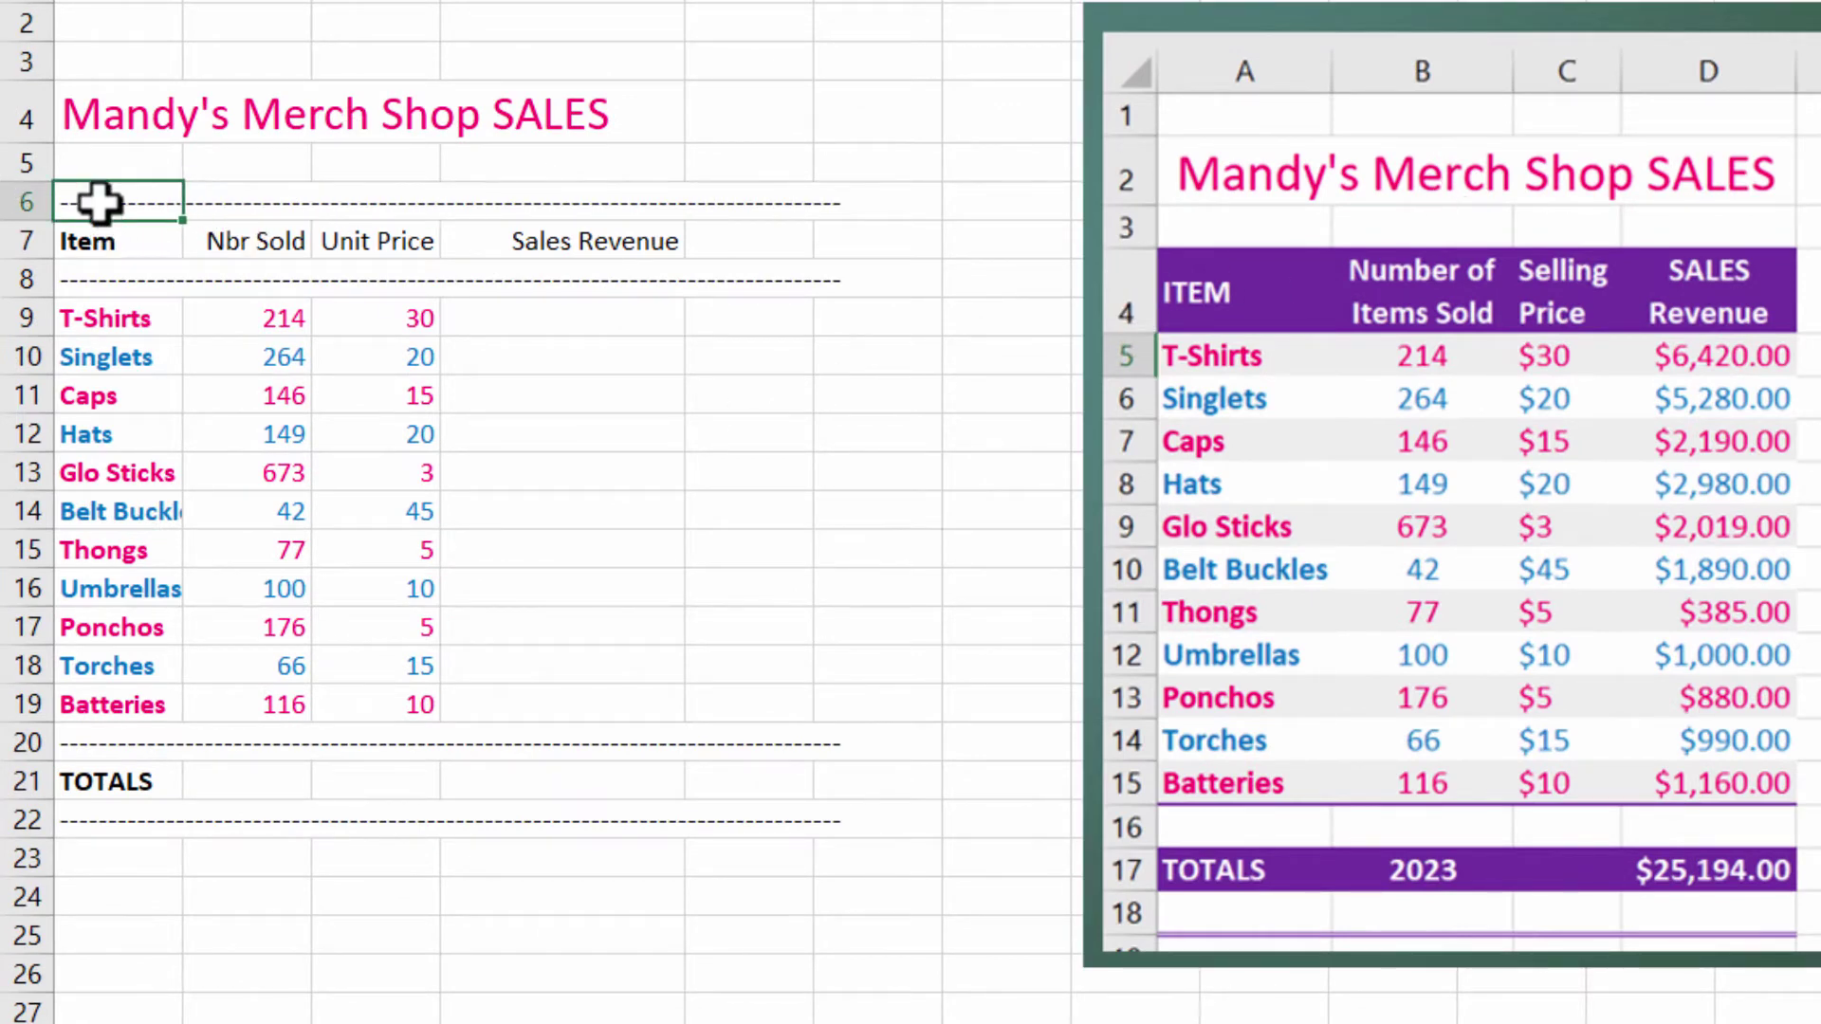
click(15, 200)
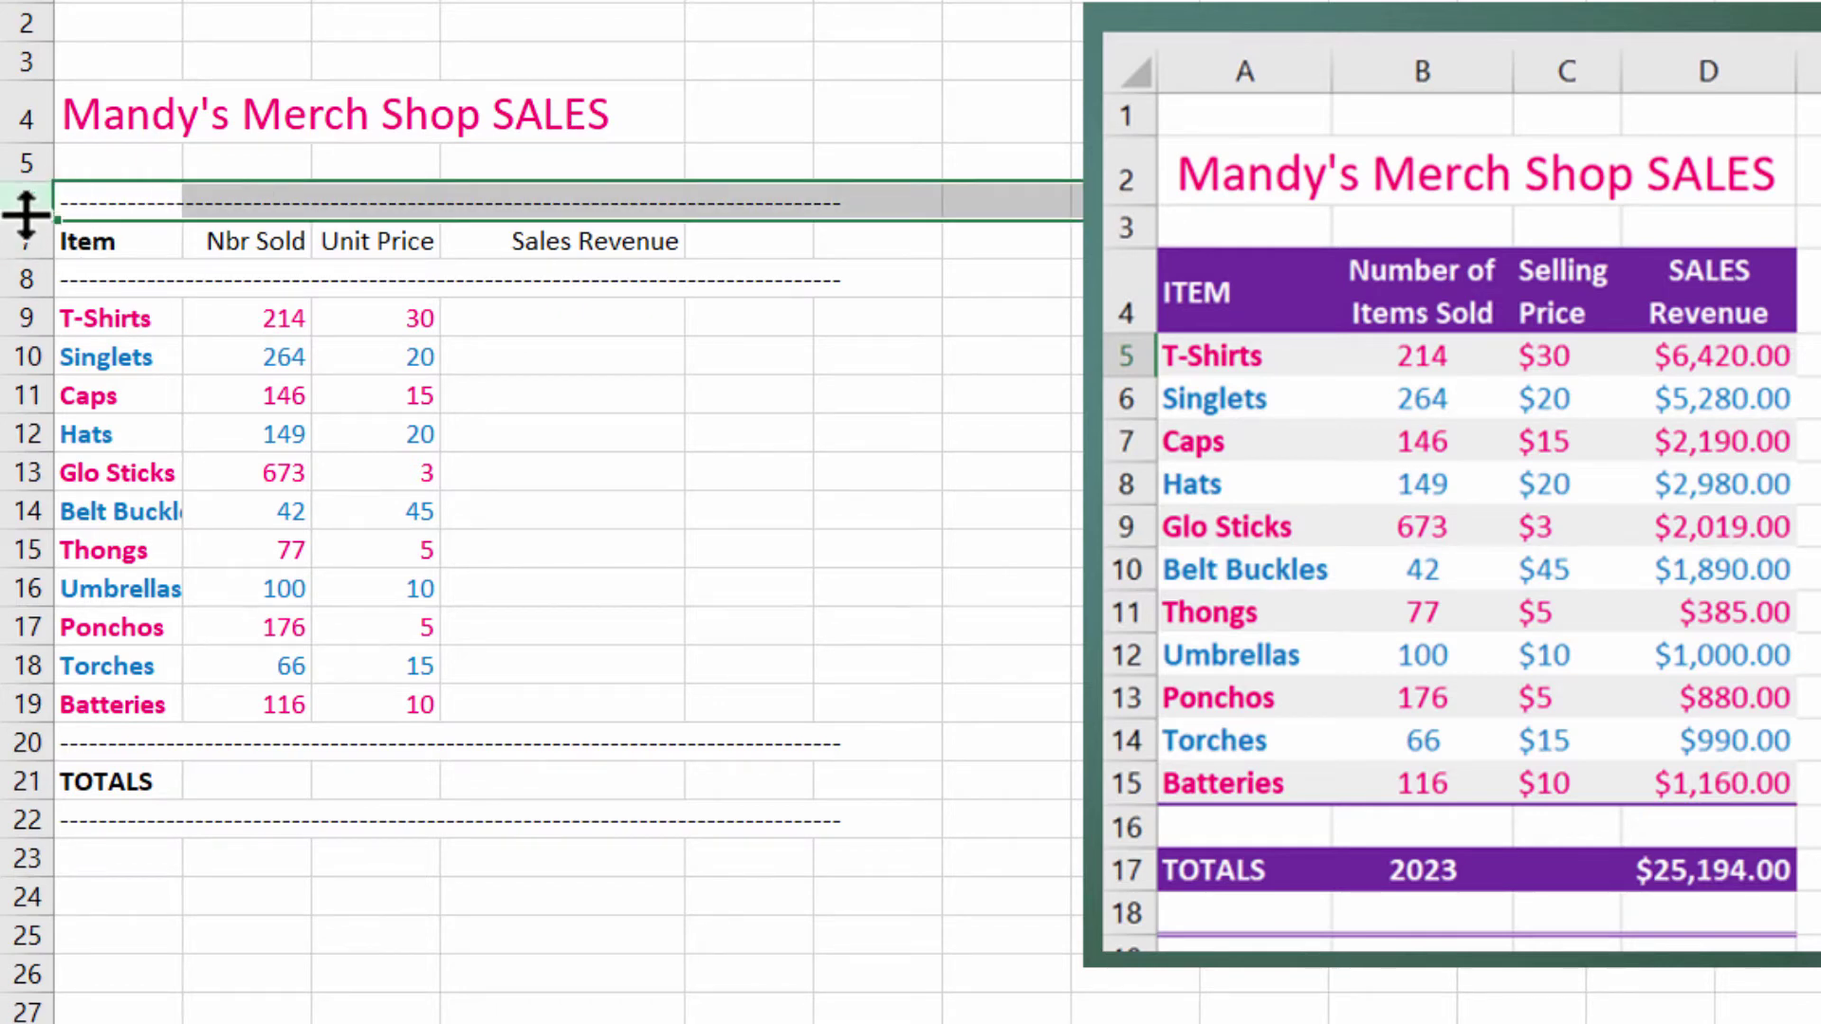
right_click(14, 200)
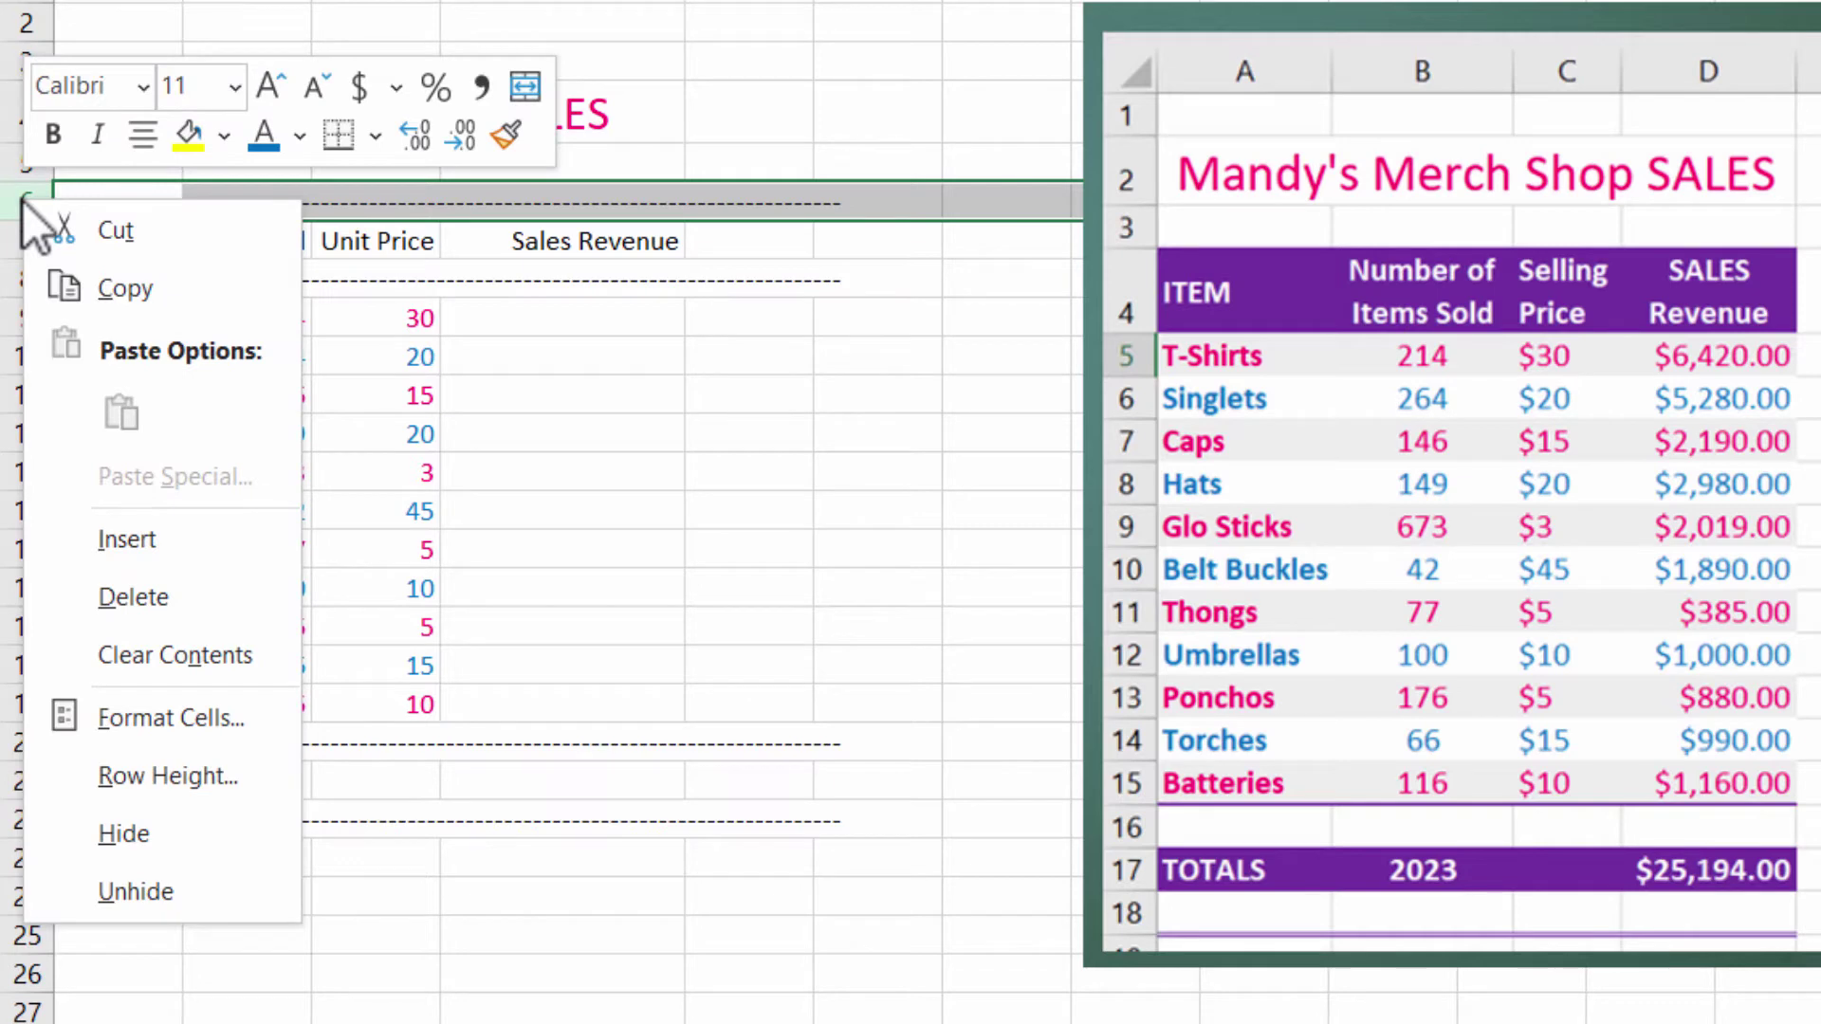
click(157, 599)
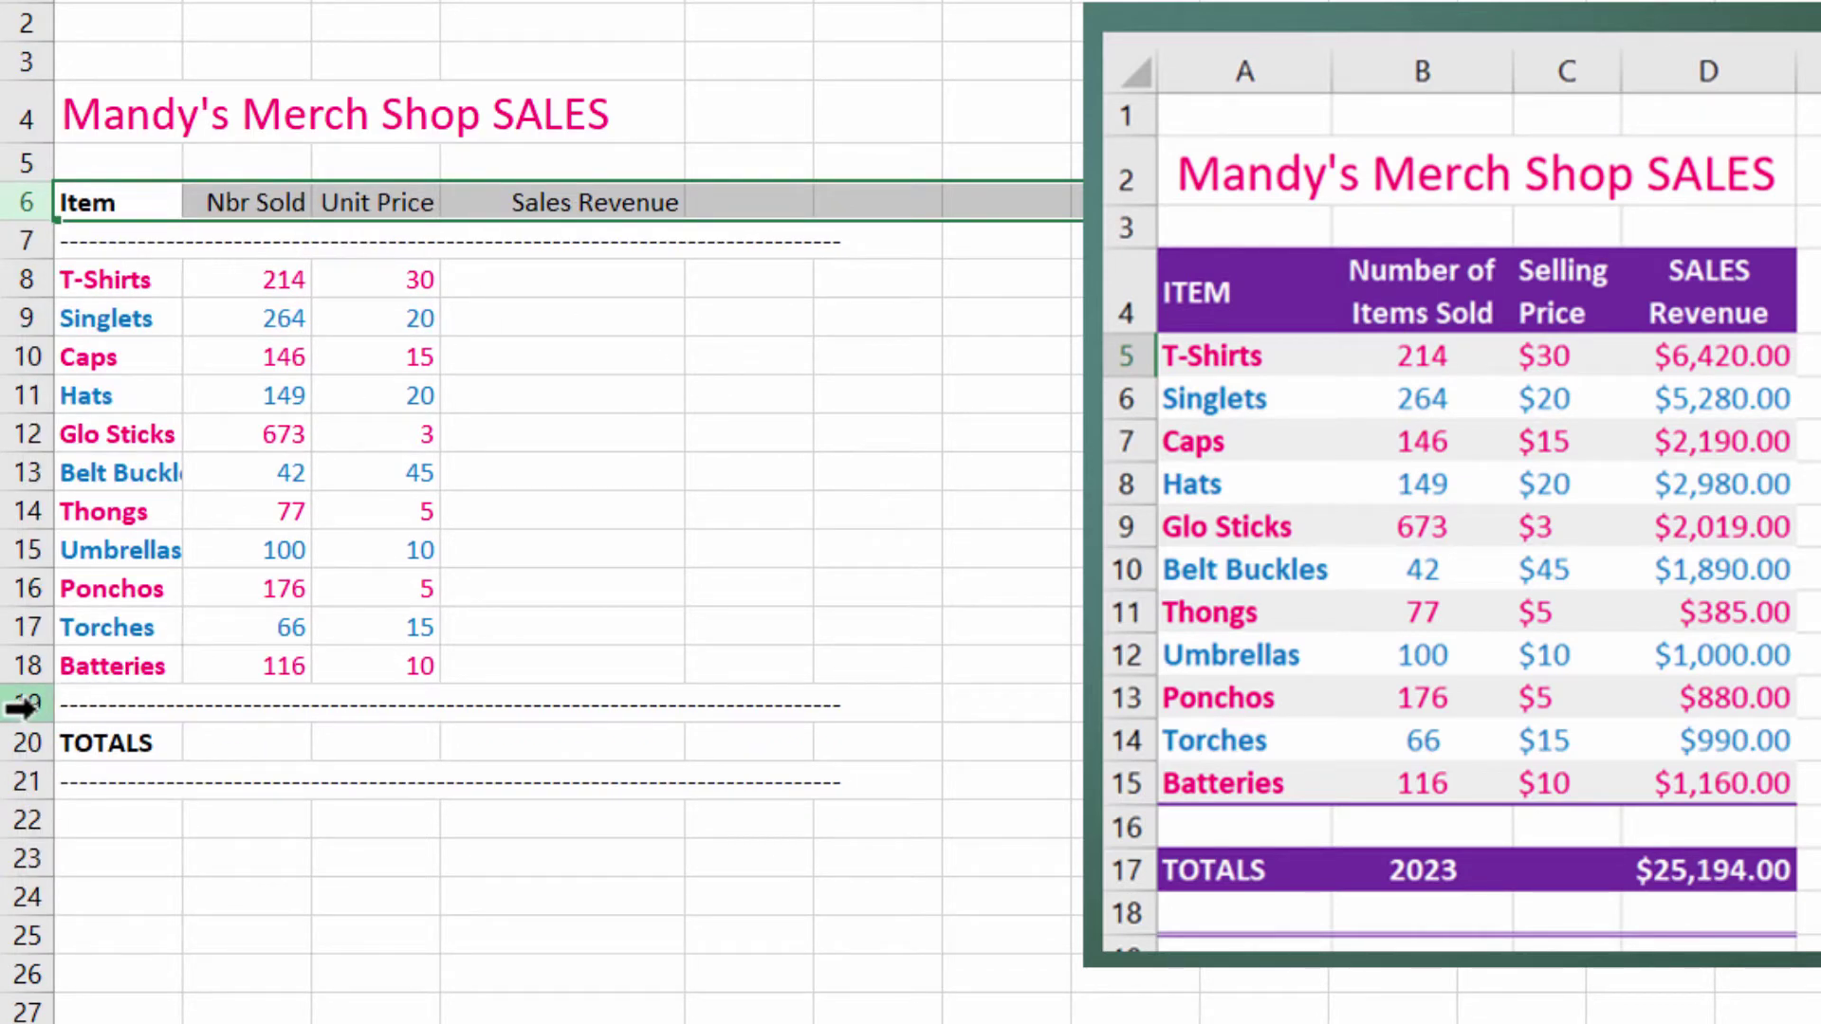
- Delete the dashed-line row 19 between the Batteries and TOTALS rows
click(83, 706)
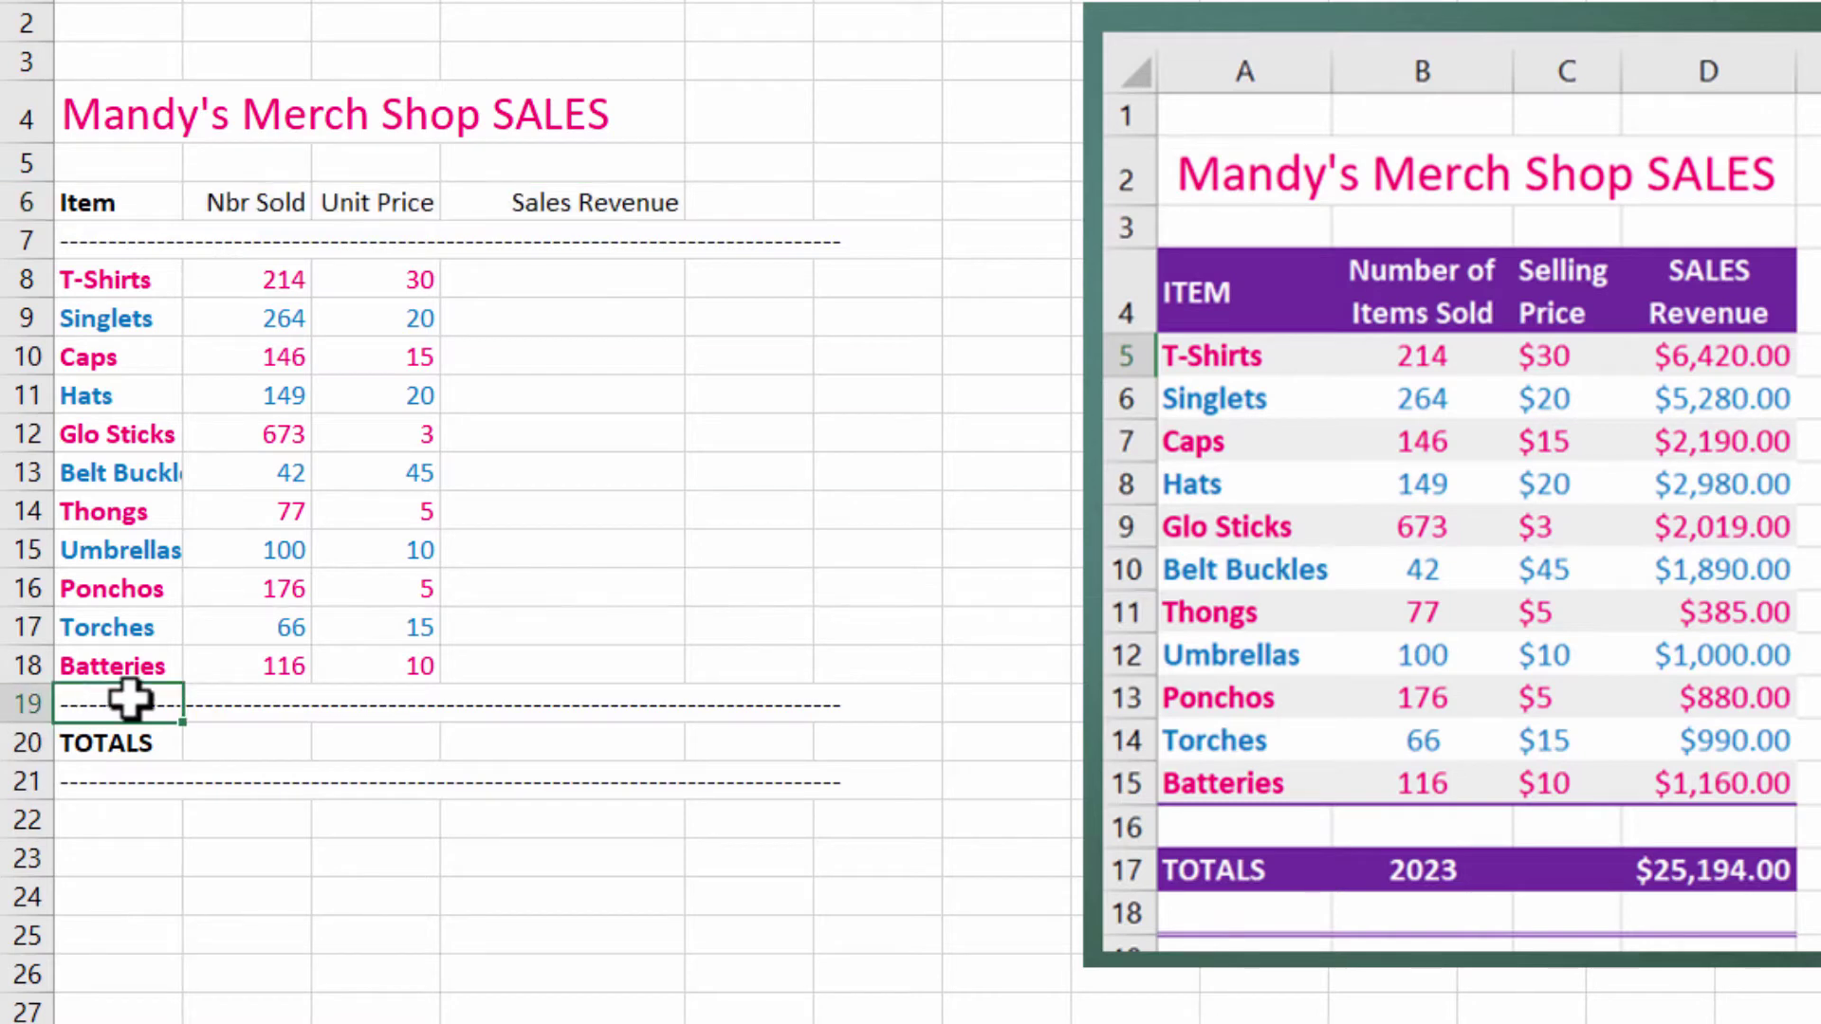
click(27, 703)
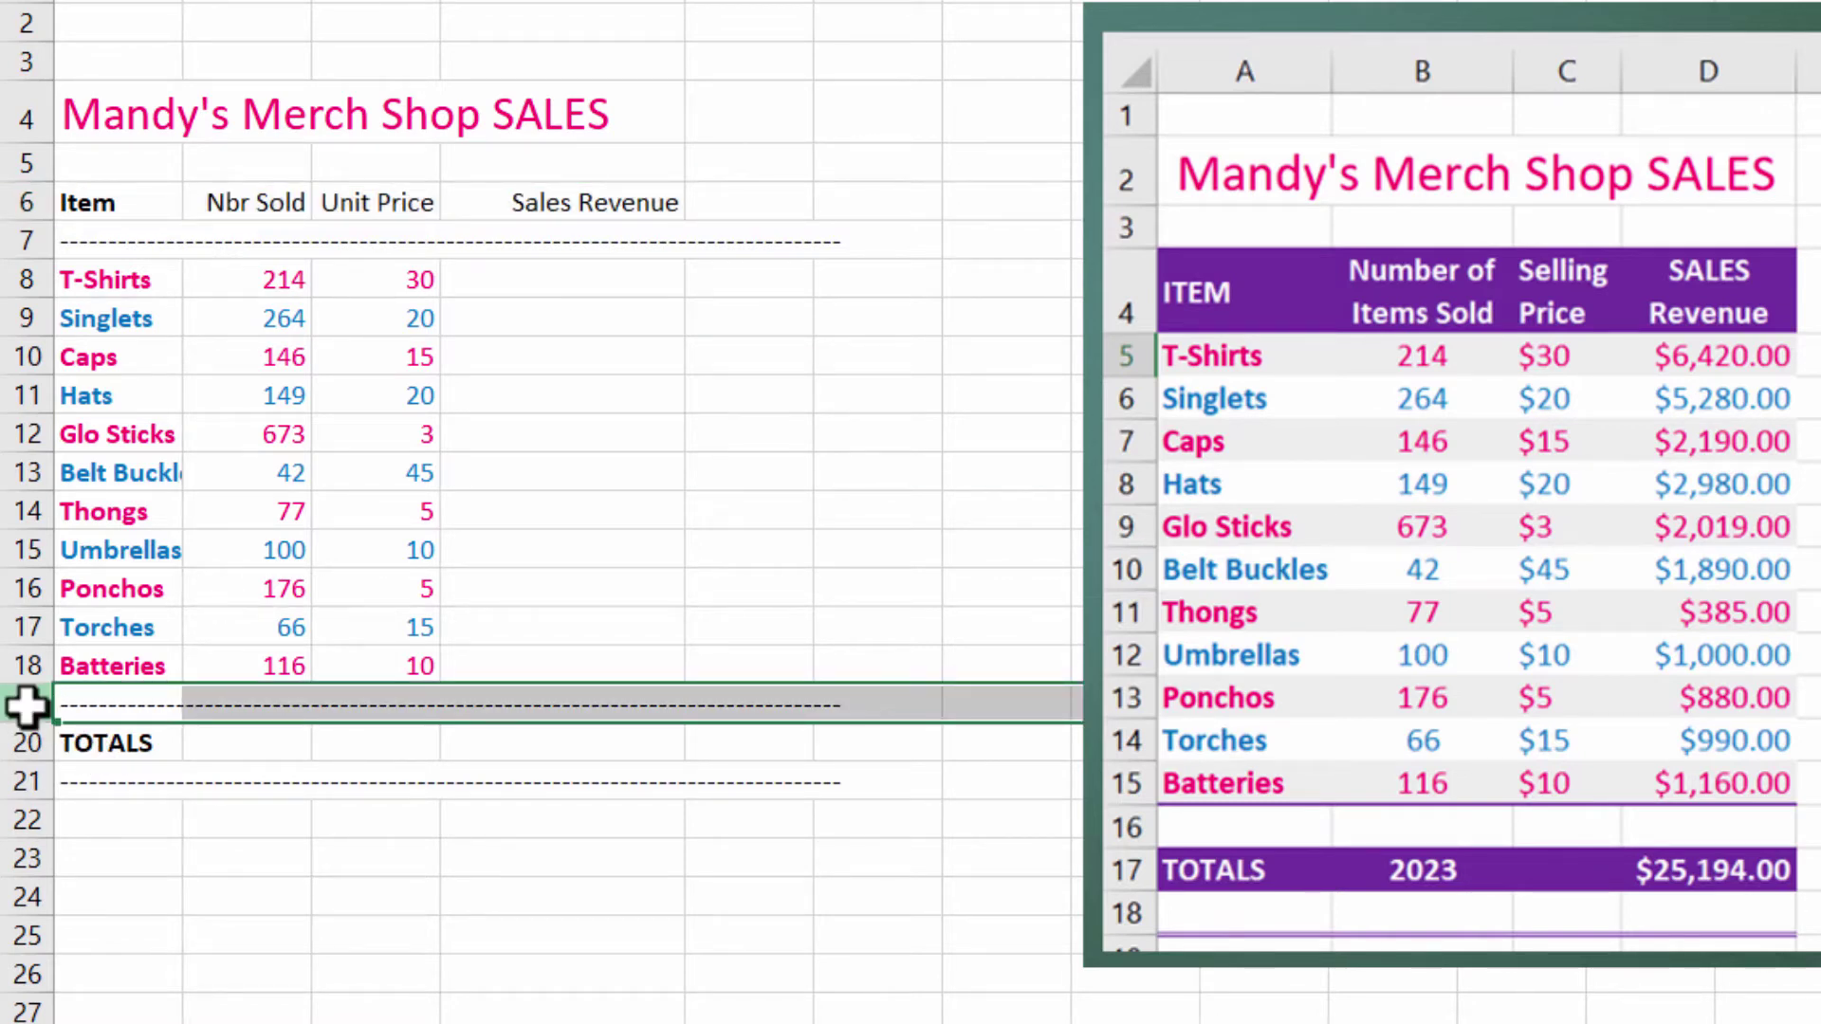
right_click(27, 704)
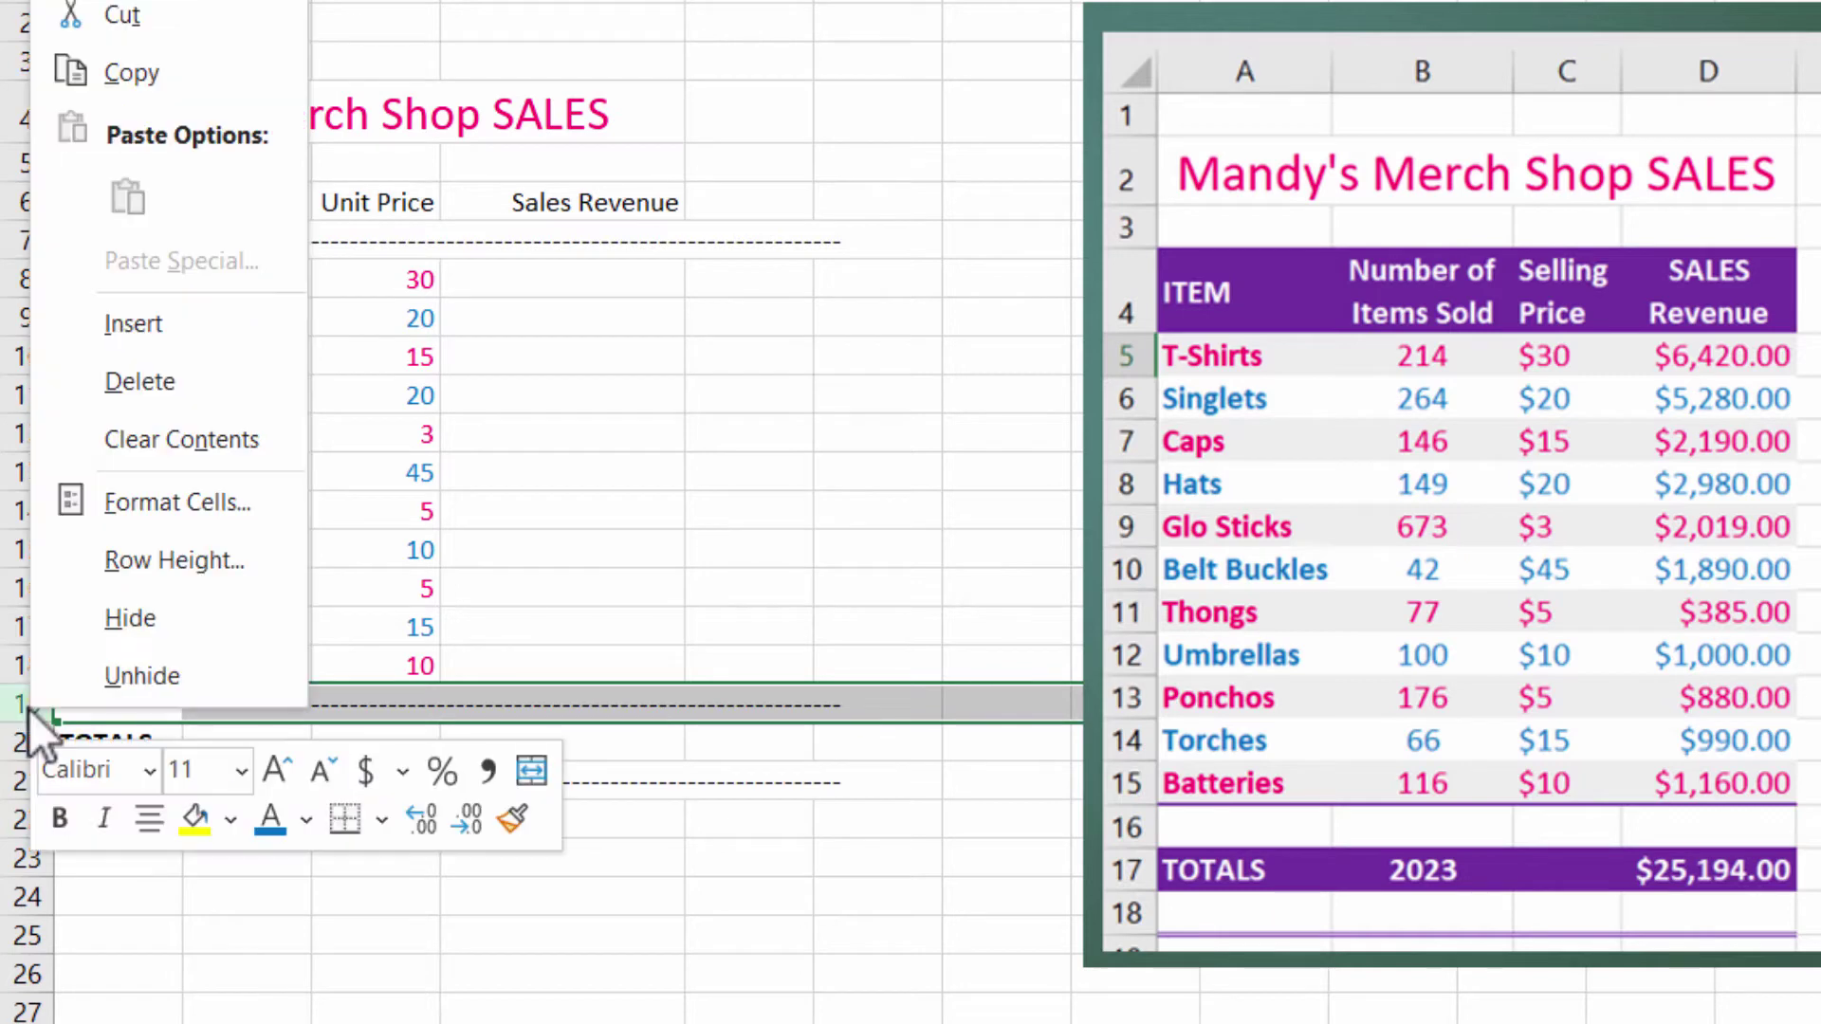
click(130, 389)
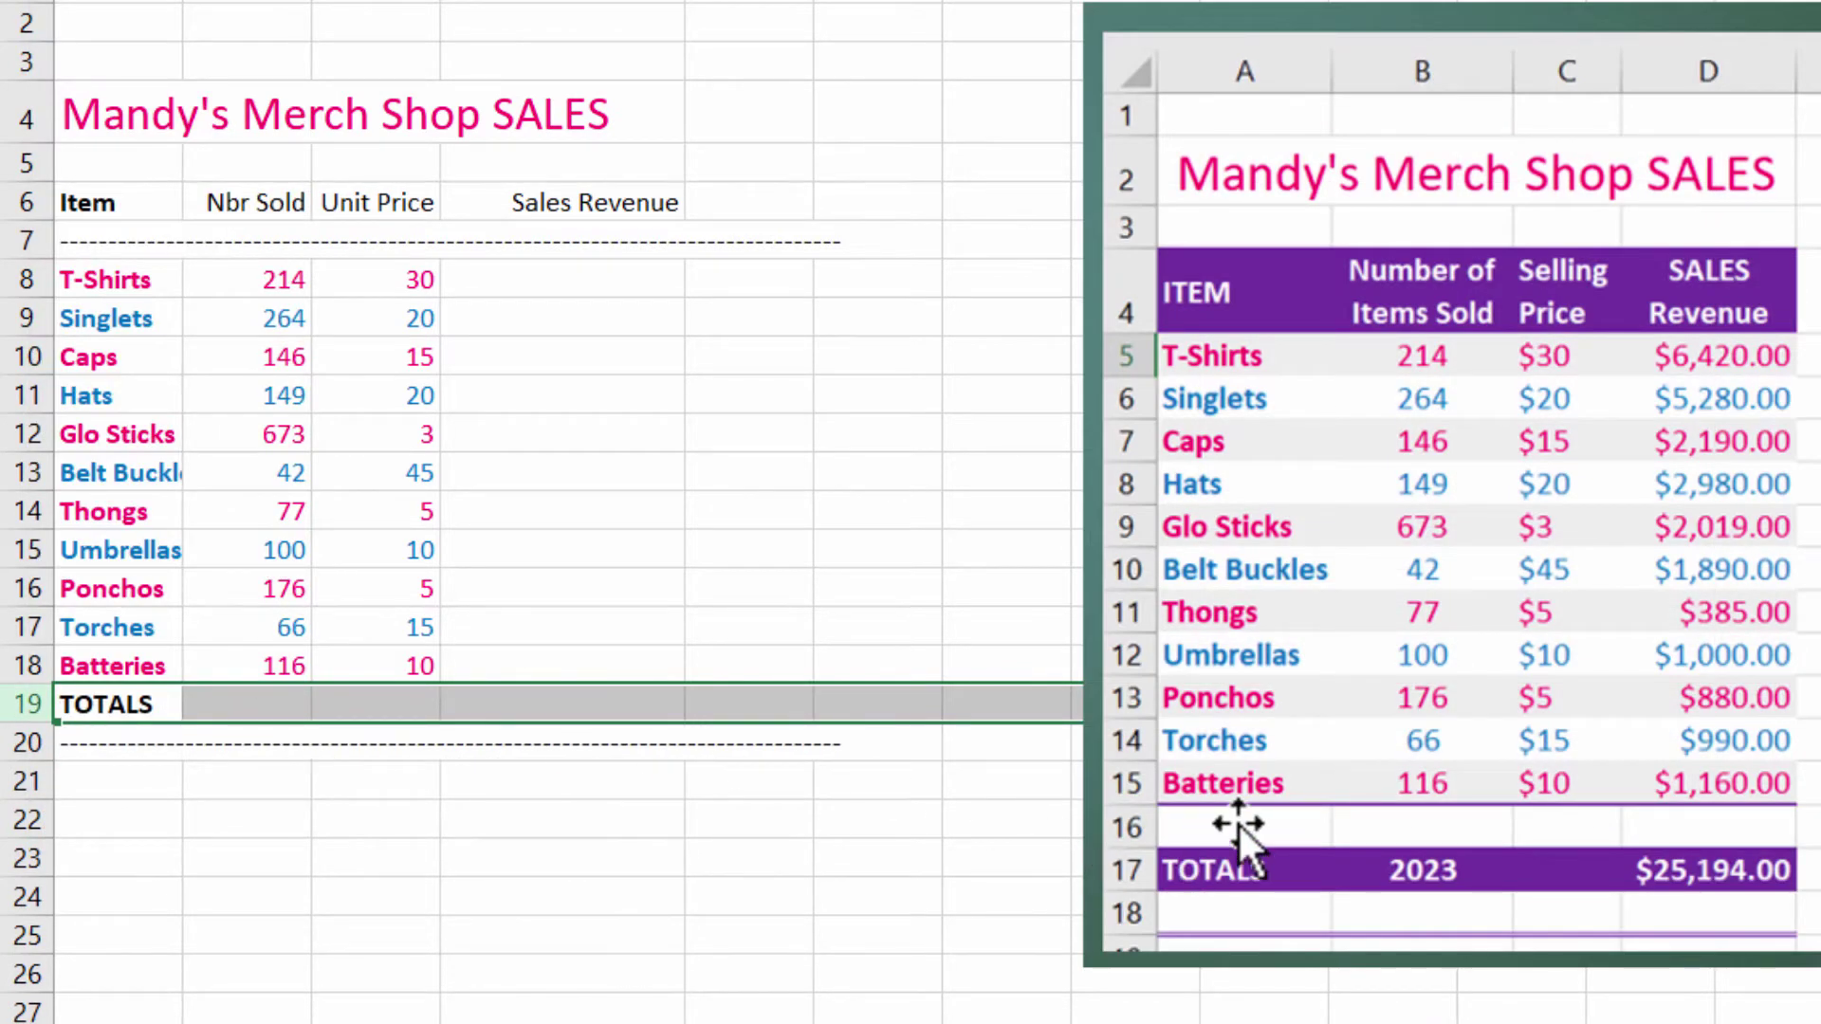
- Insert a blank row at row 19, between the Batteries row and the TOTALS row
click(1214, 823)
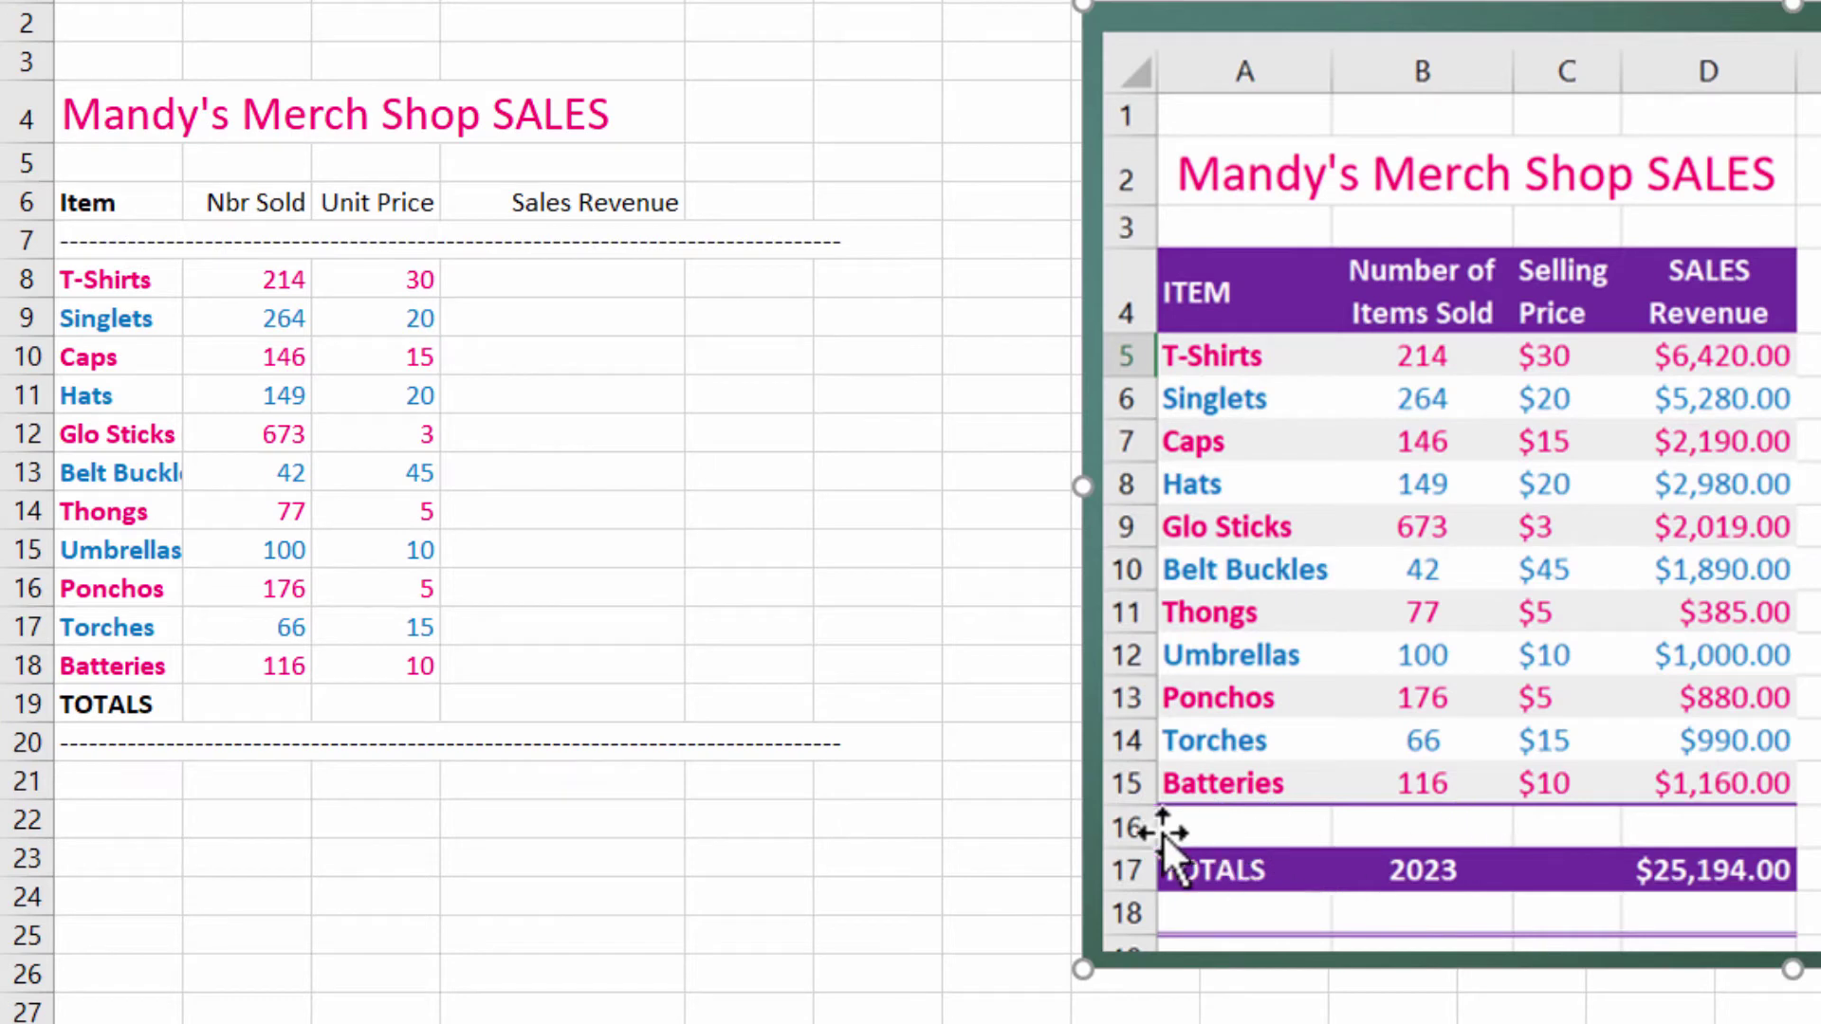
click(112, 707)
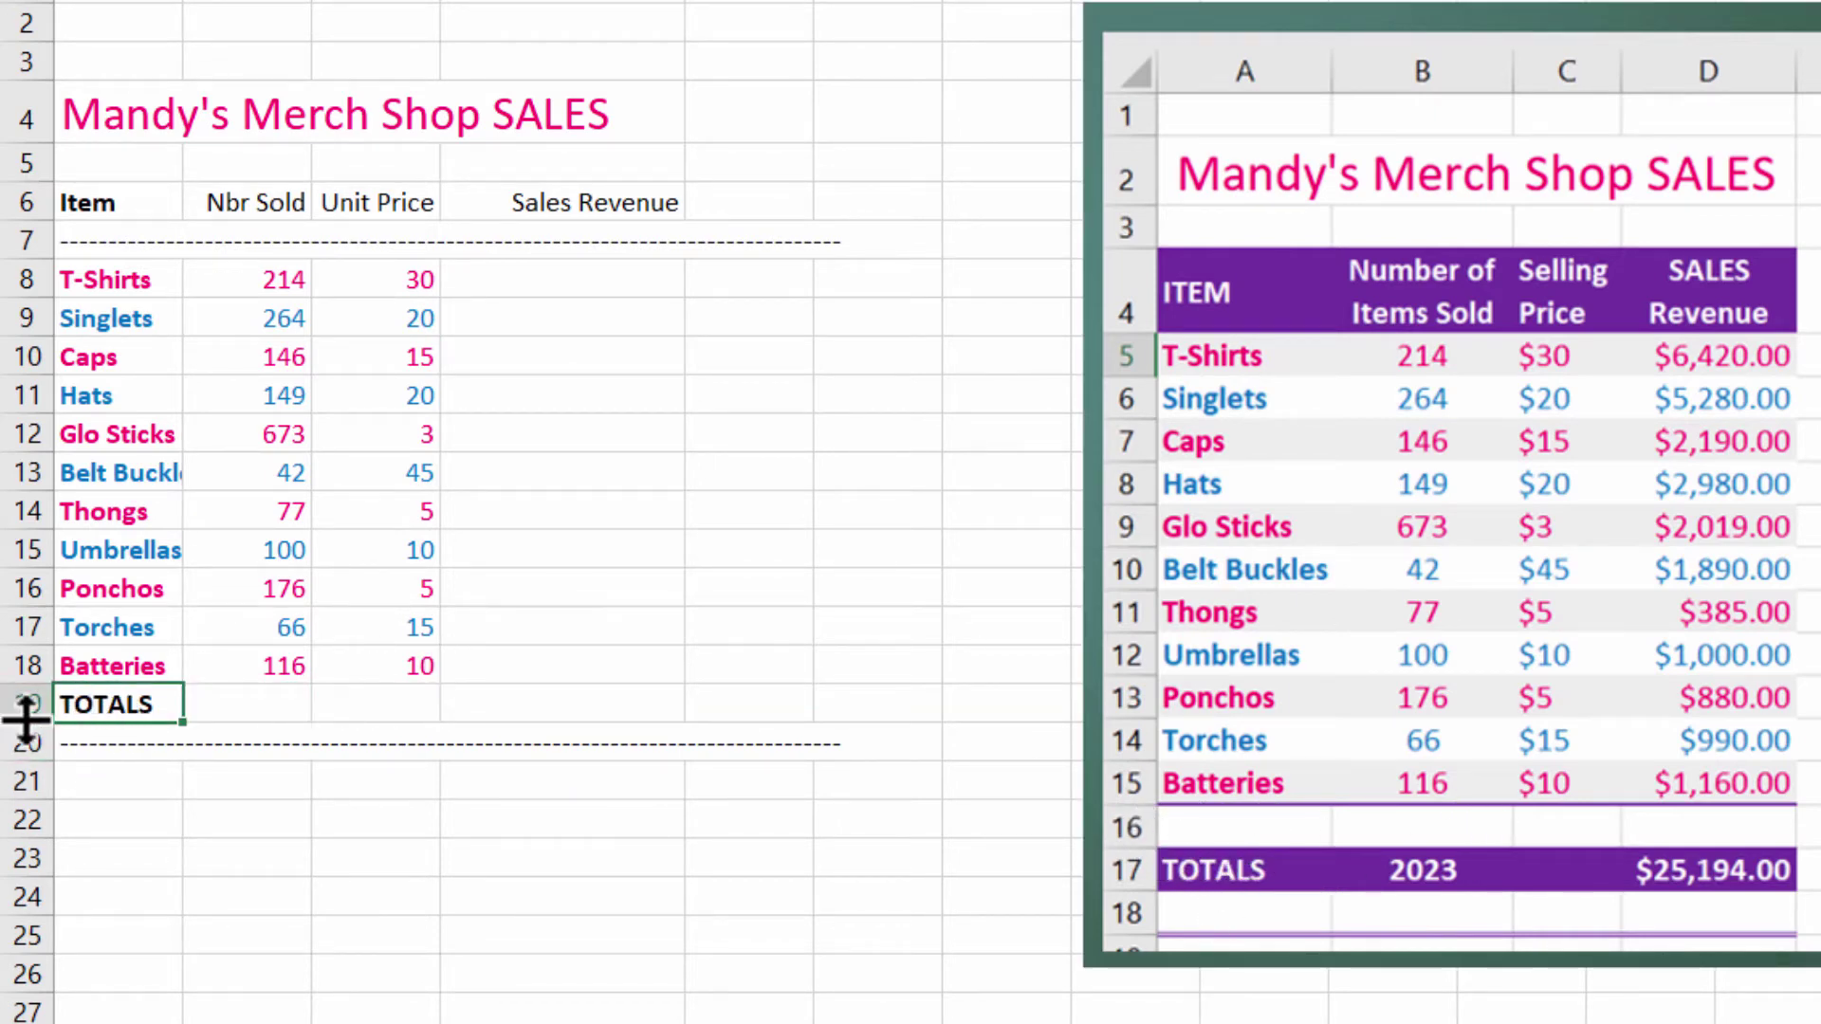
click(27, 703)
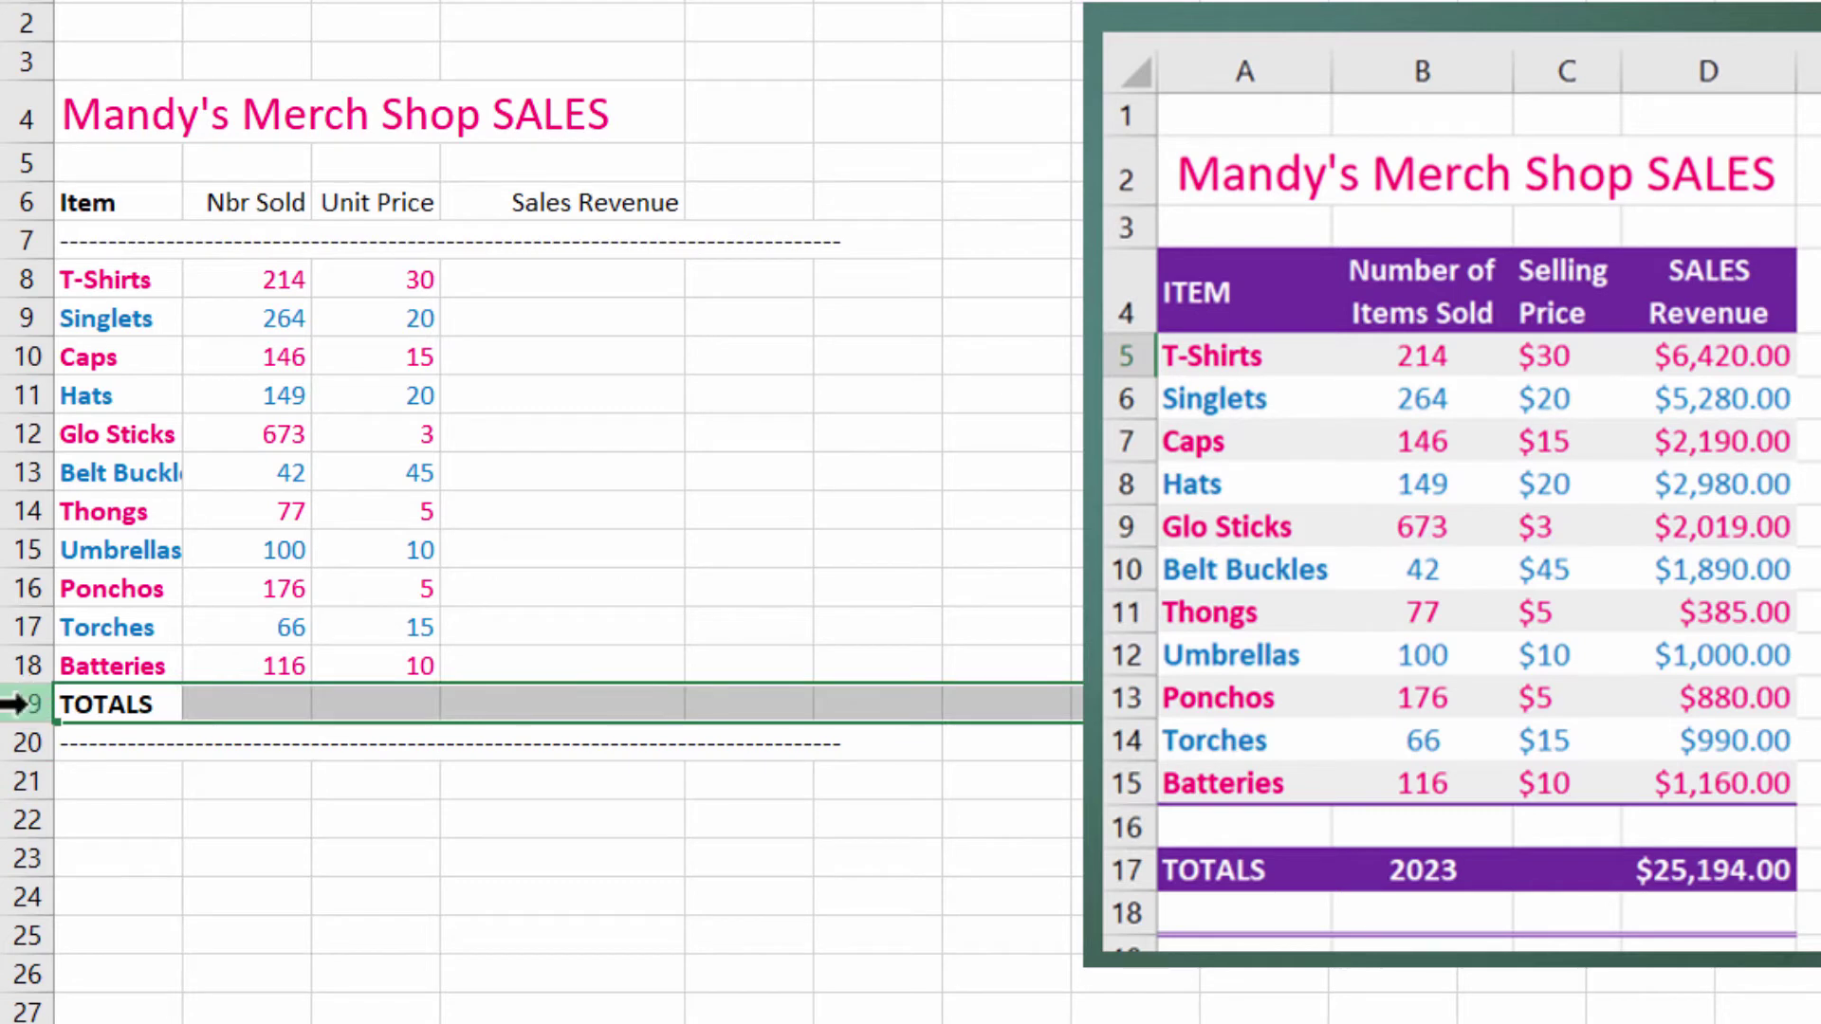
right_click(29, 706)
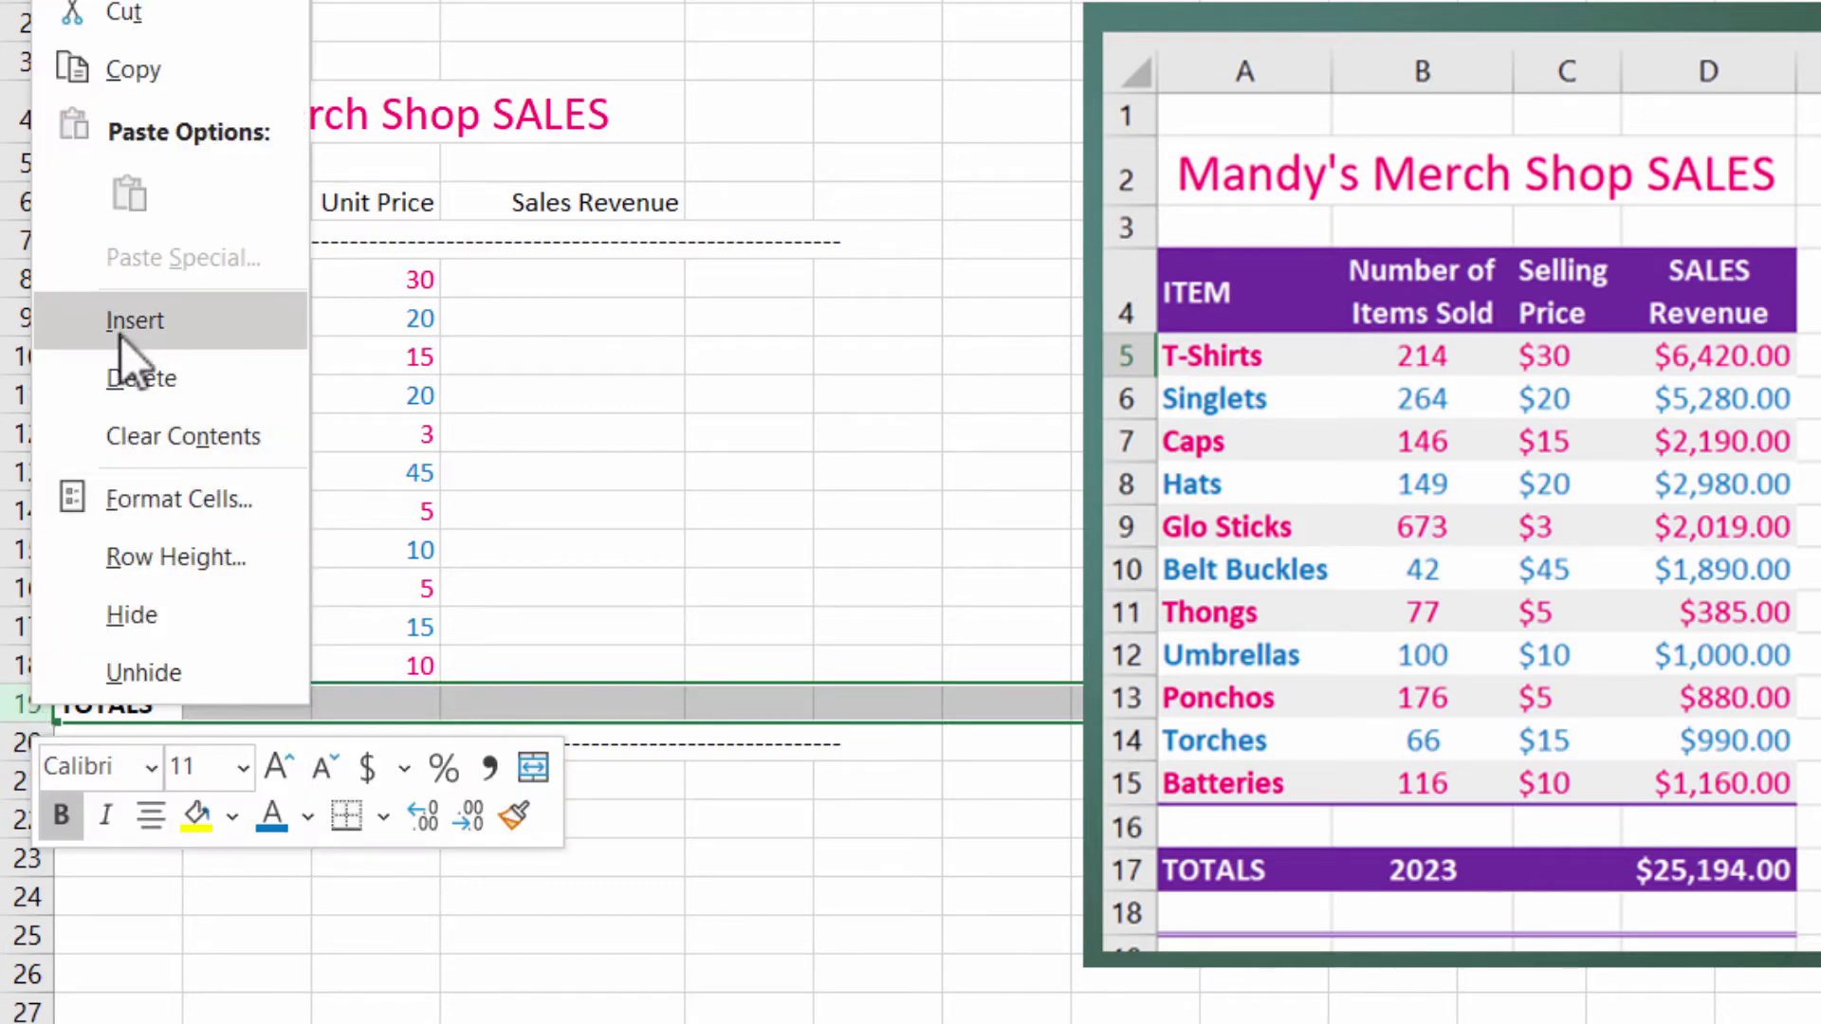
click(121, 332)
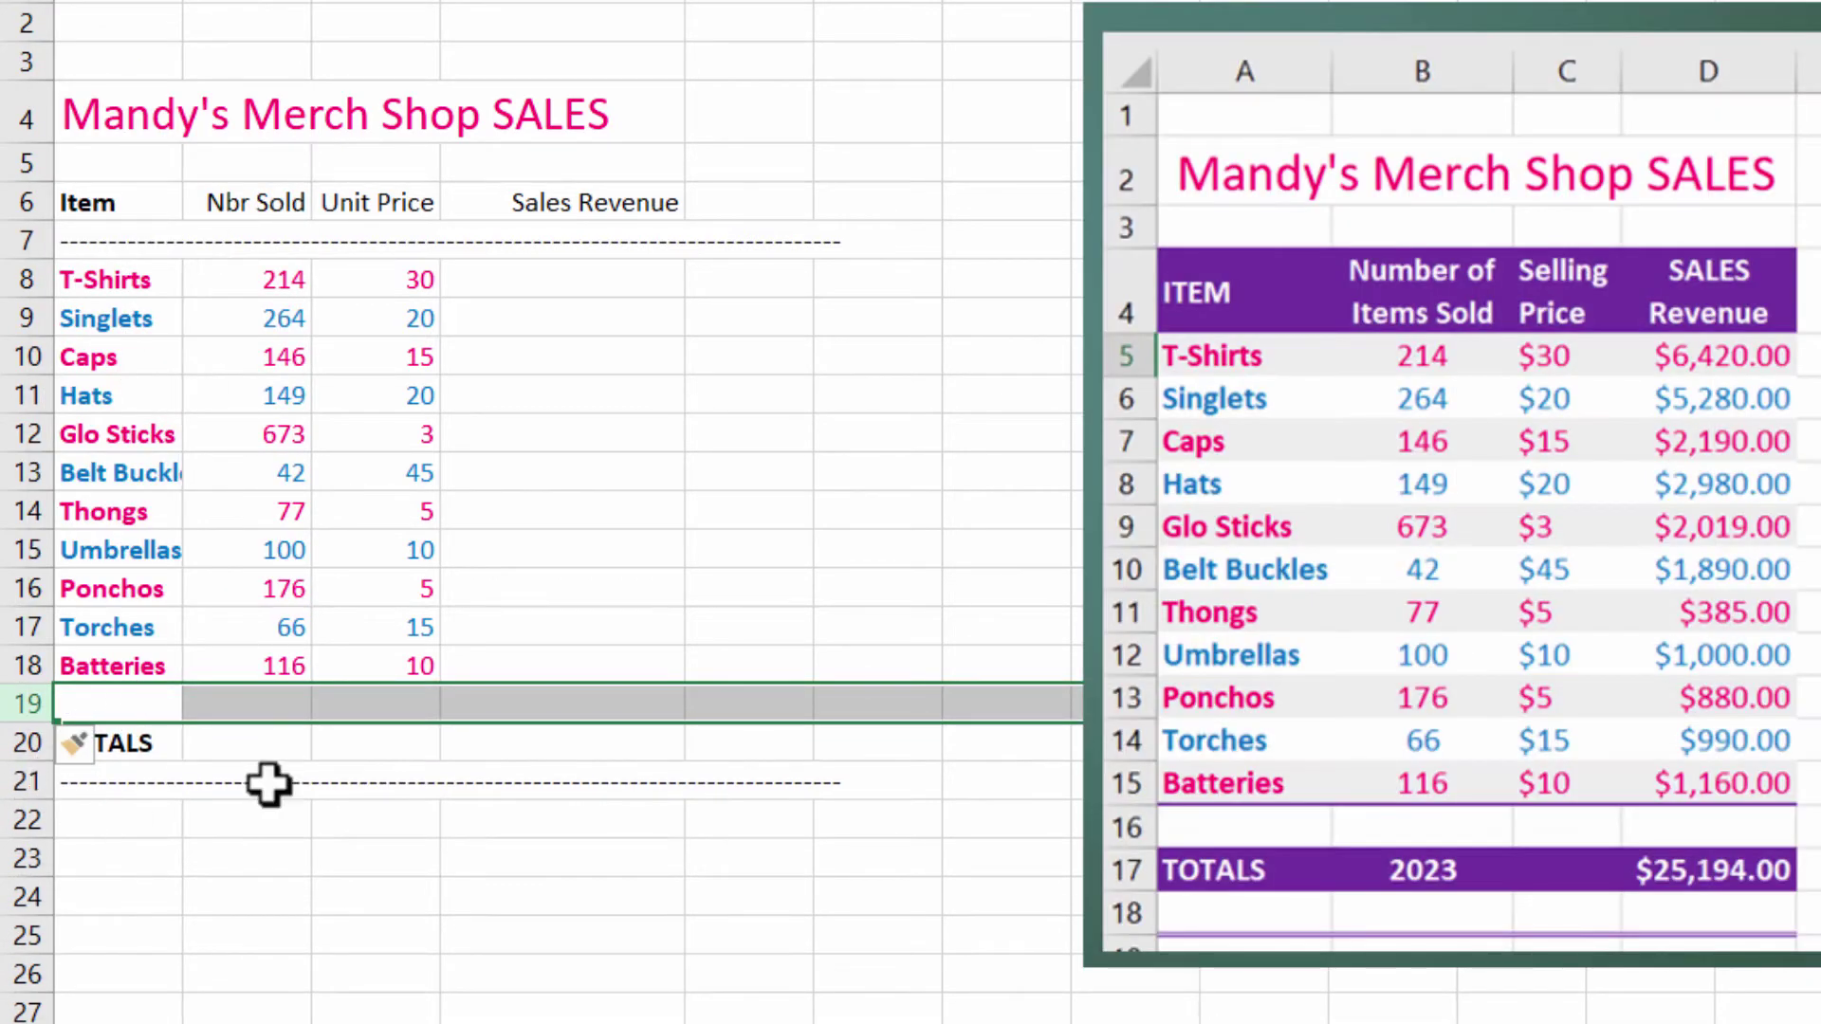
click(332, 737)
click(149, 834)
click(126, 857)
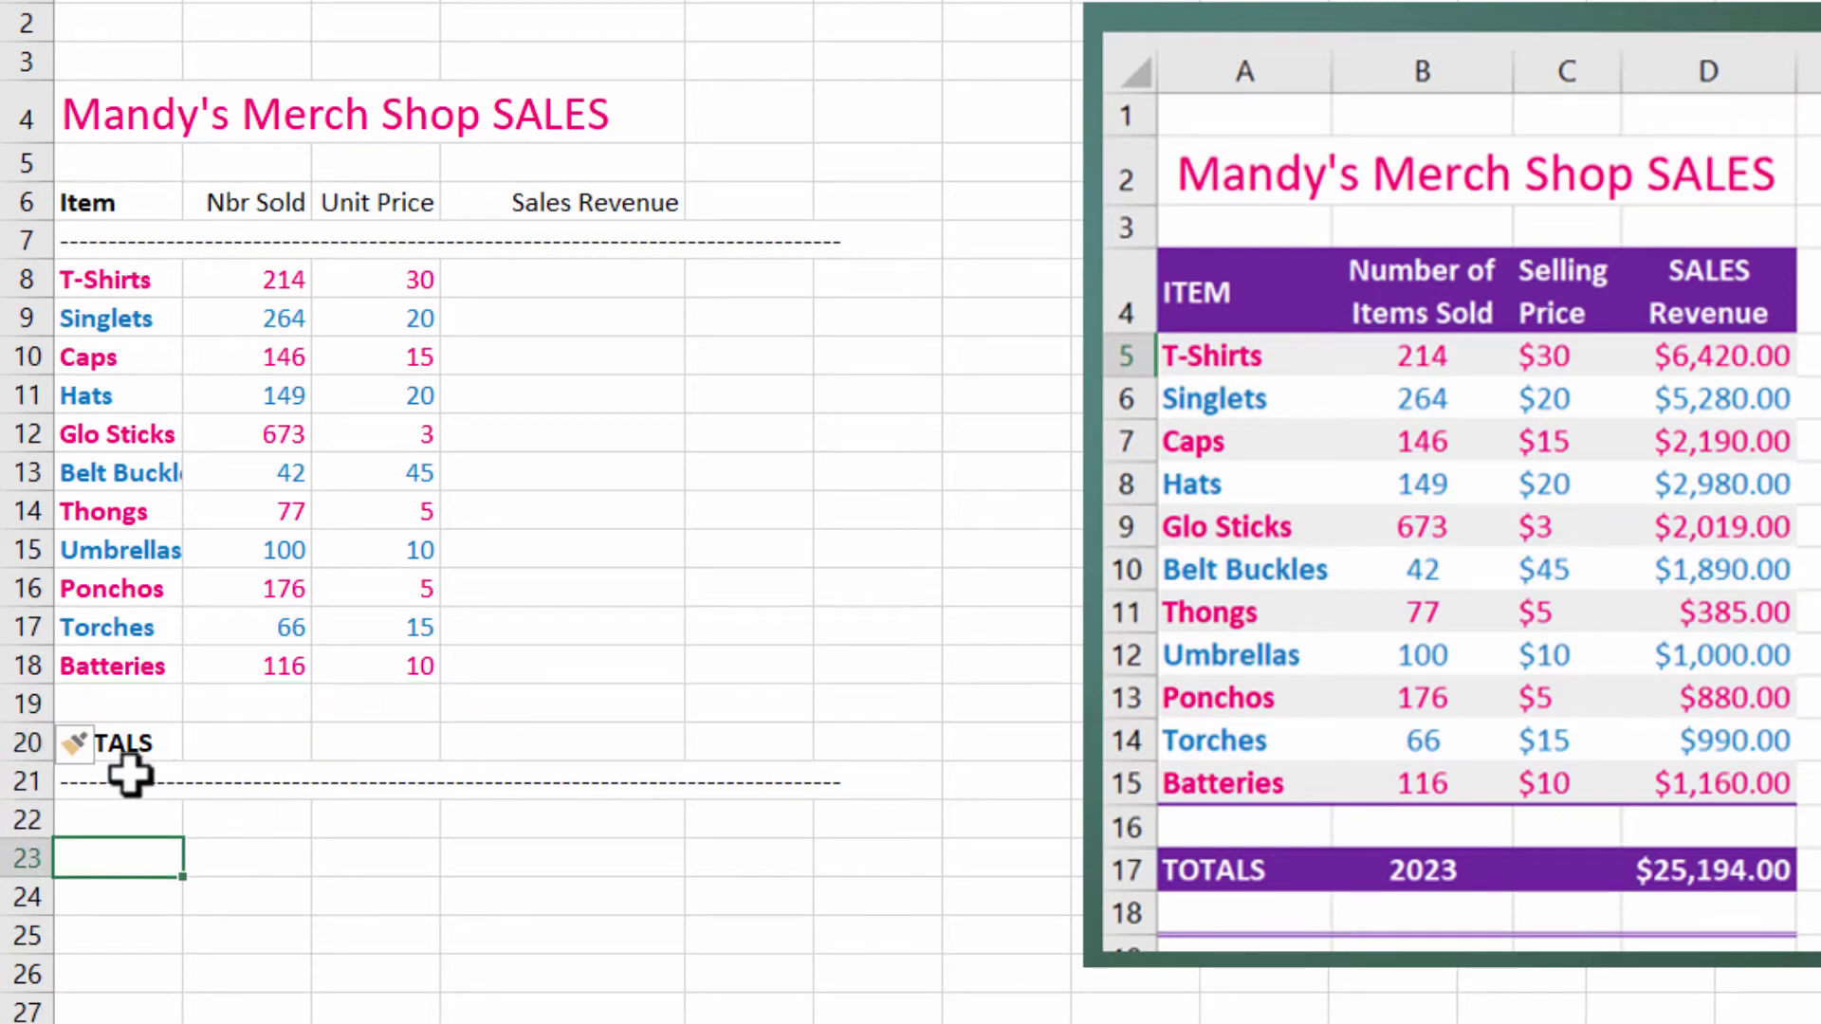
click(104, 669)
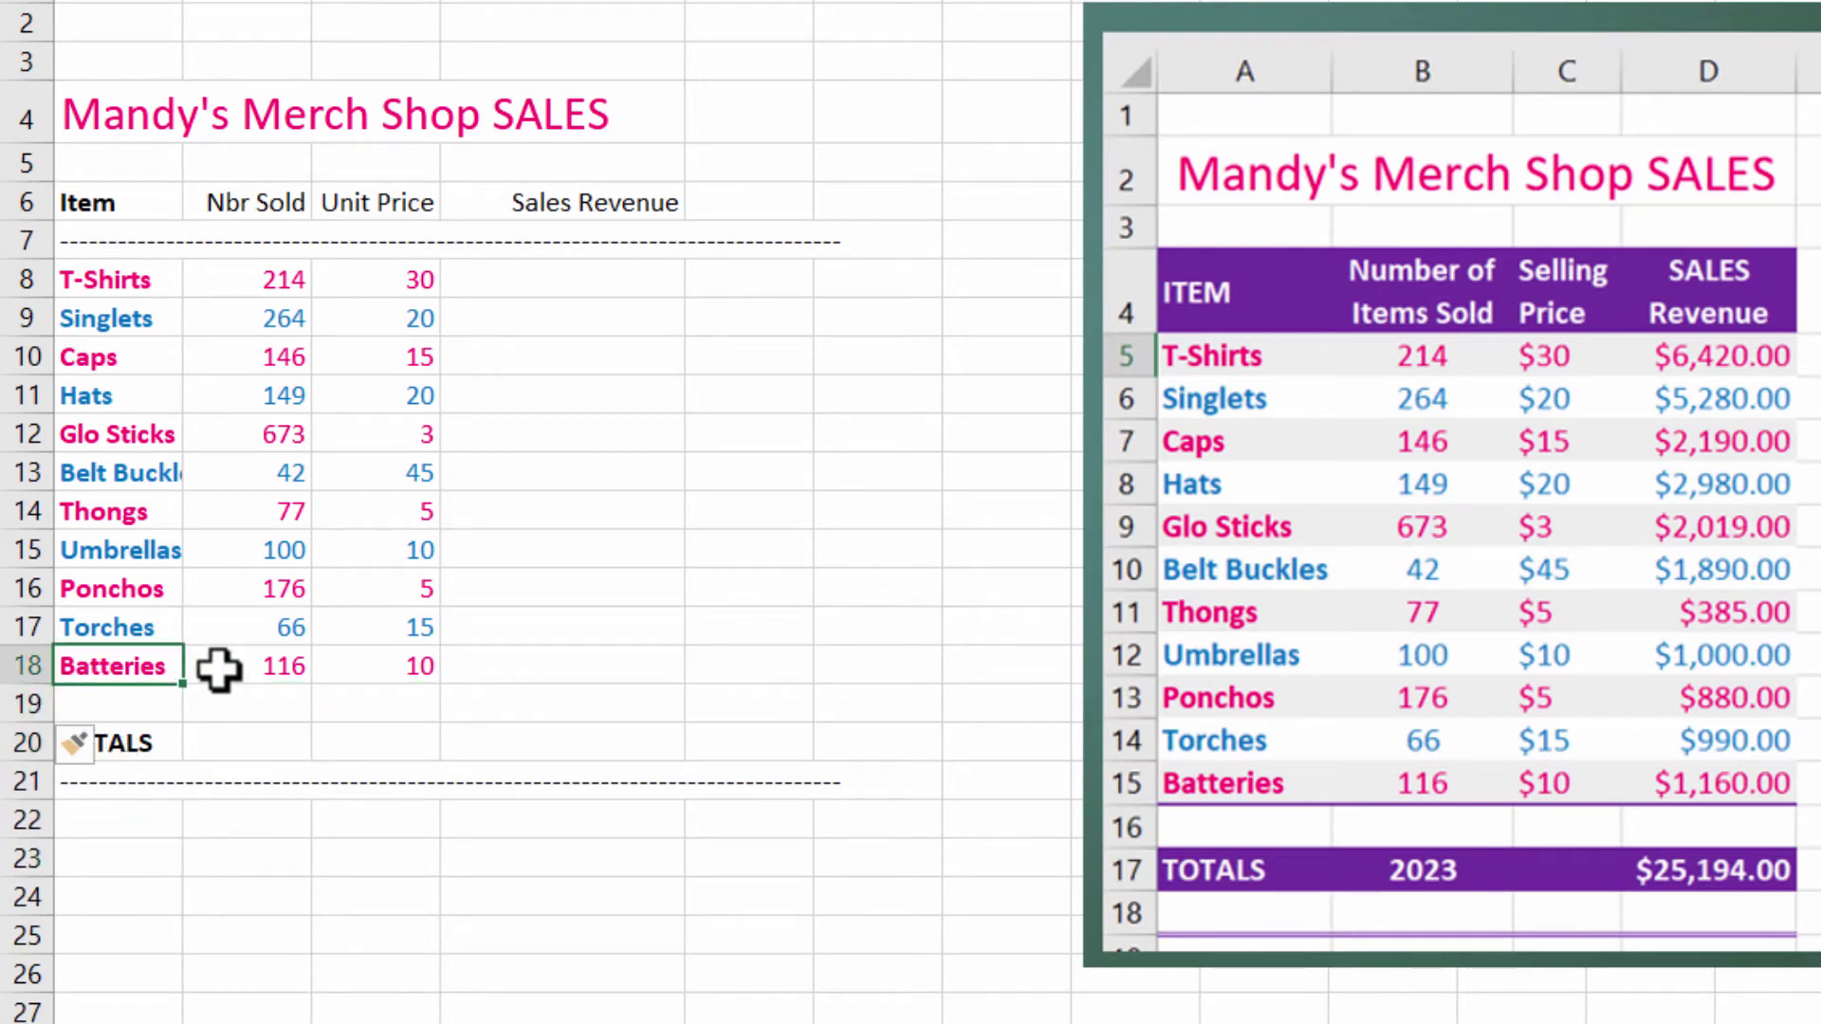
click(276, 770)
click(276, 672)
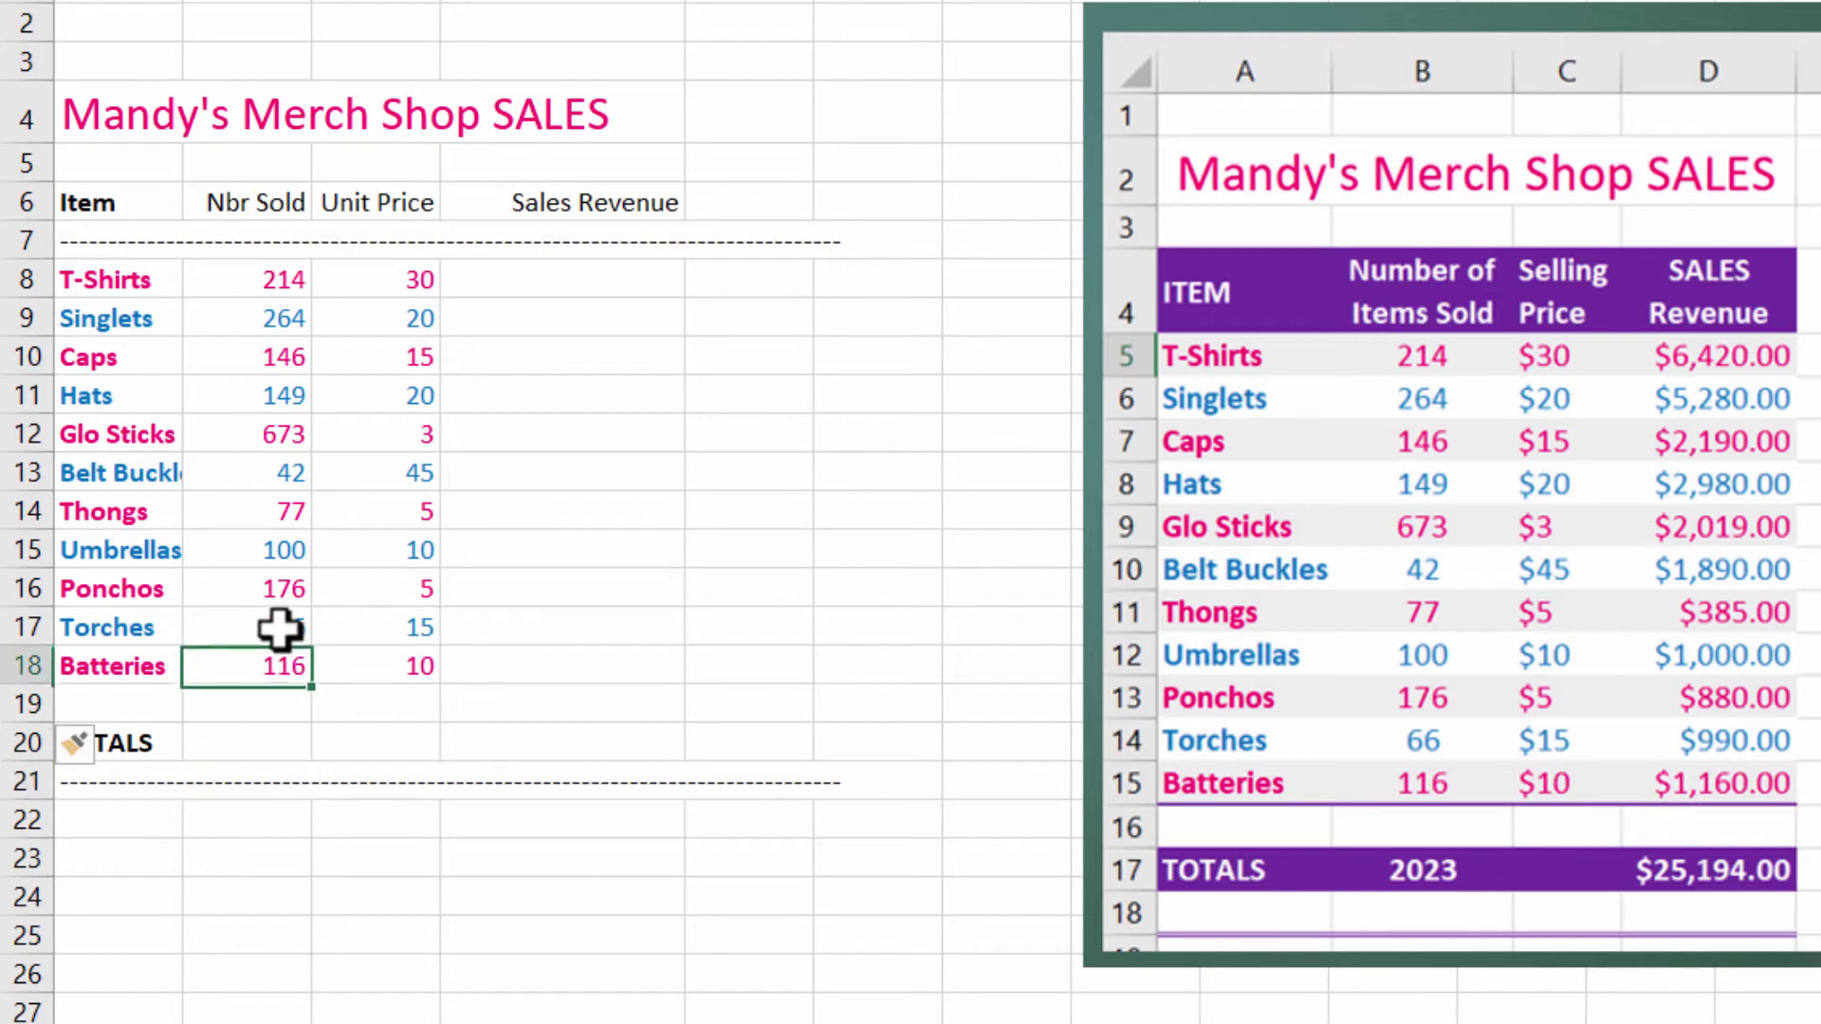
click(784, 203)
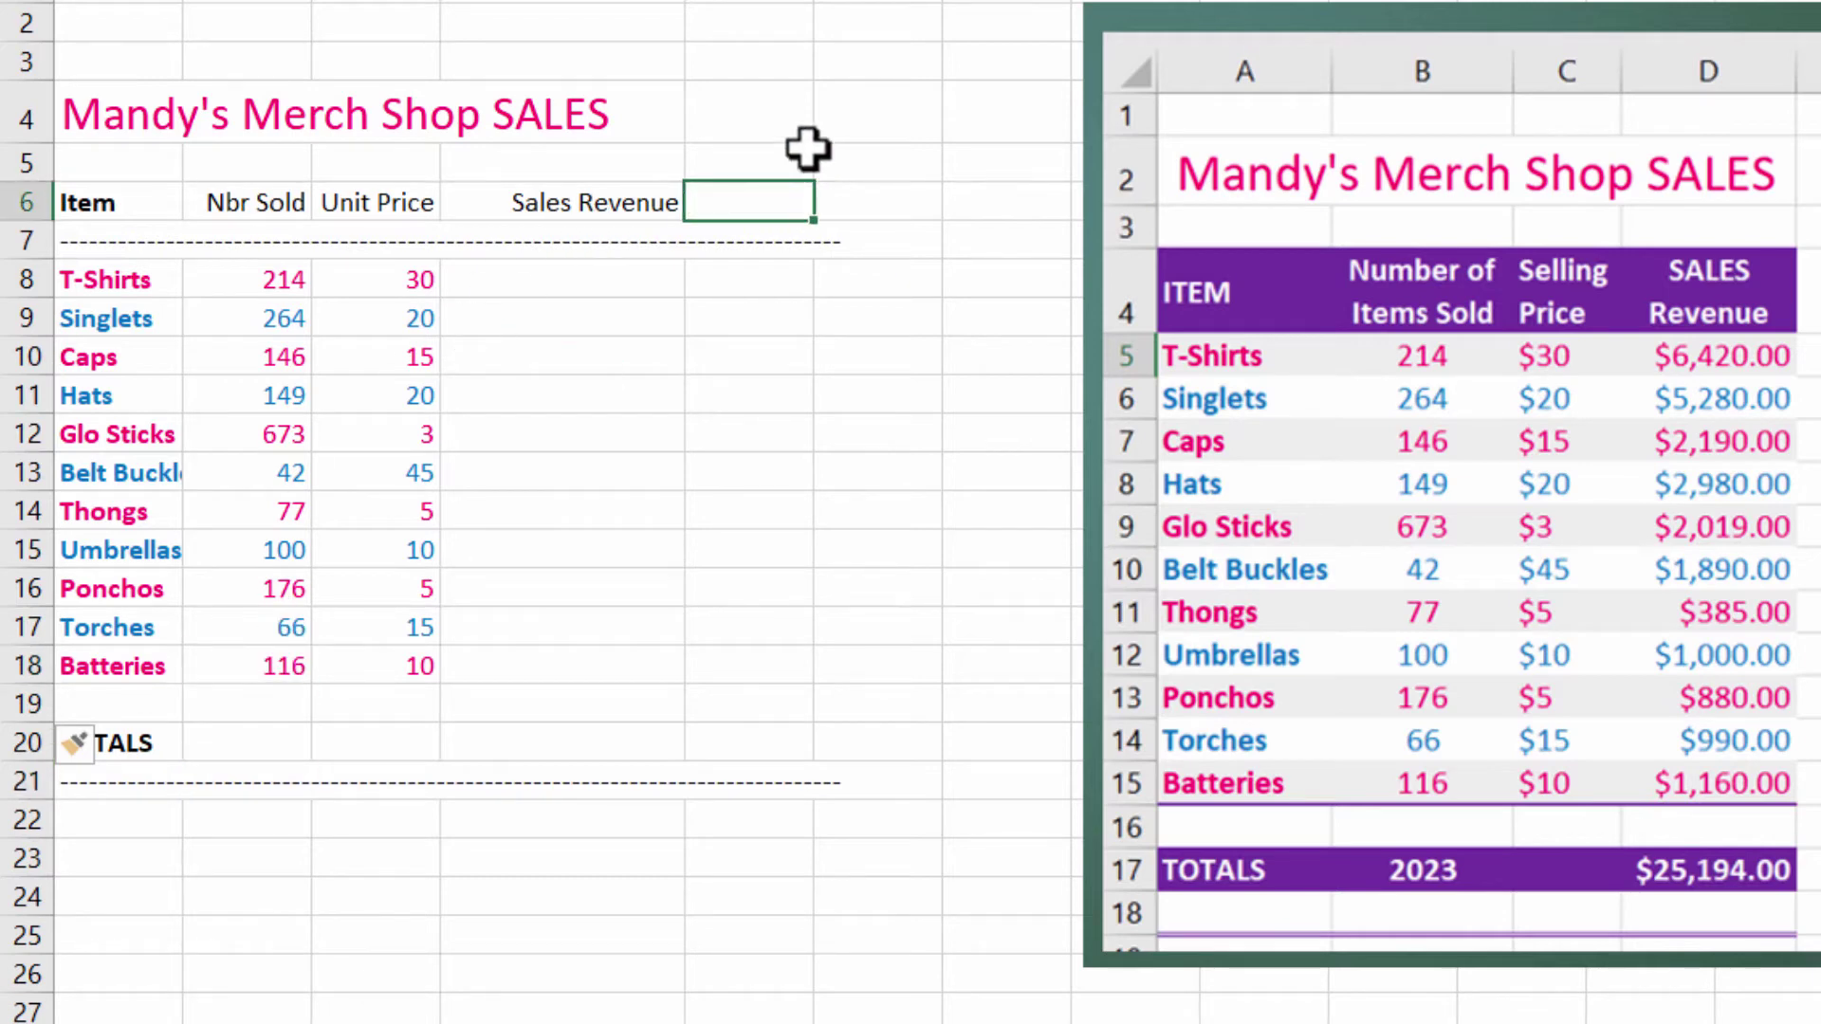
click(562, 280)
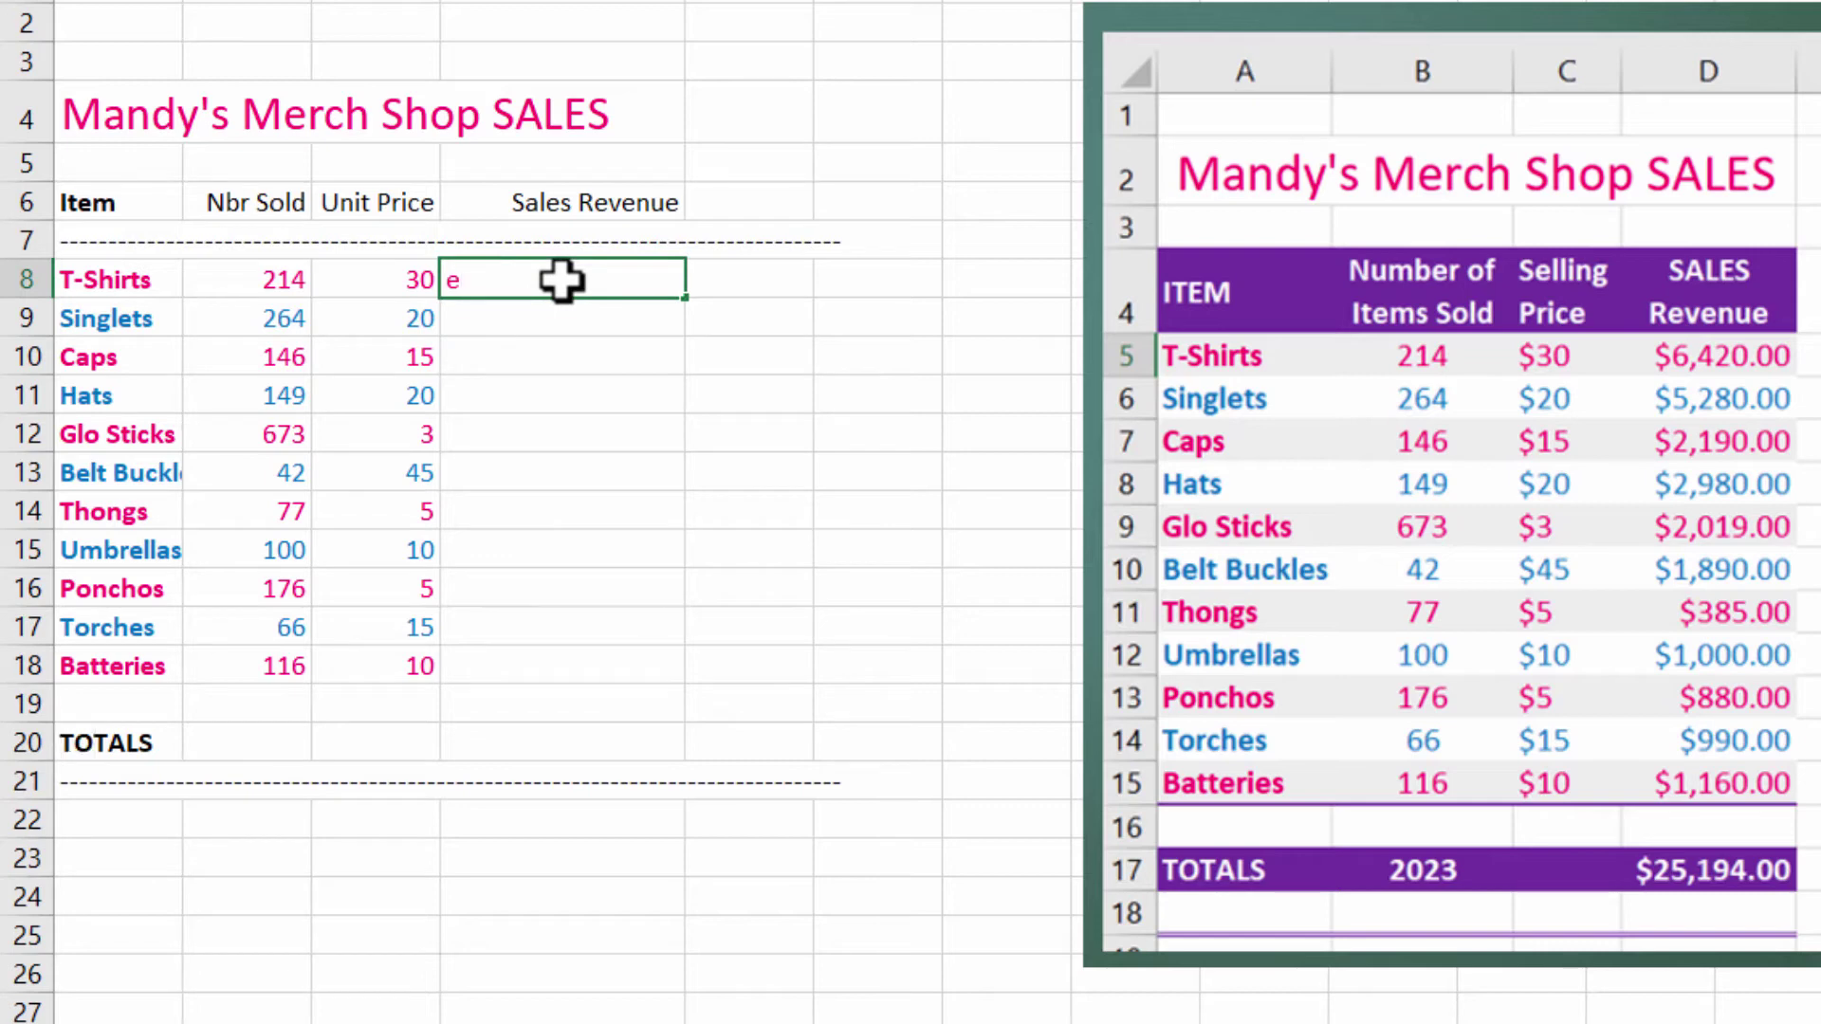
click(209, 747)
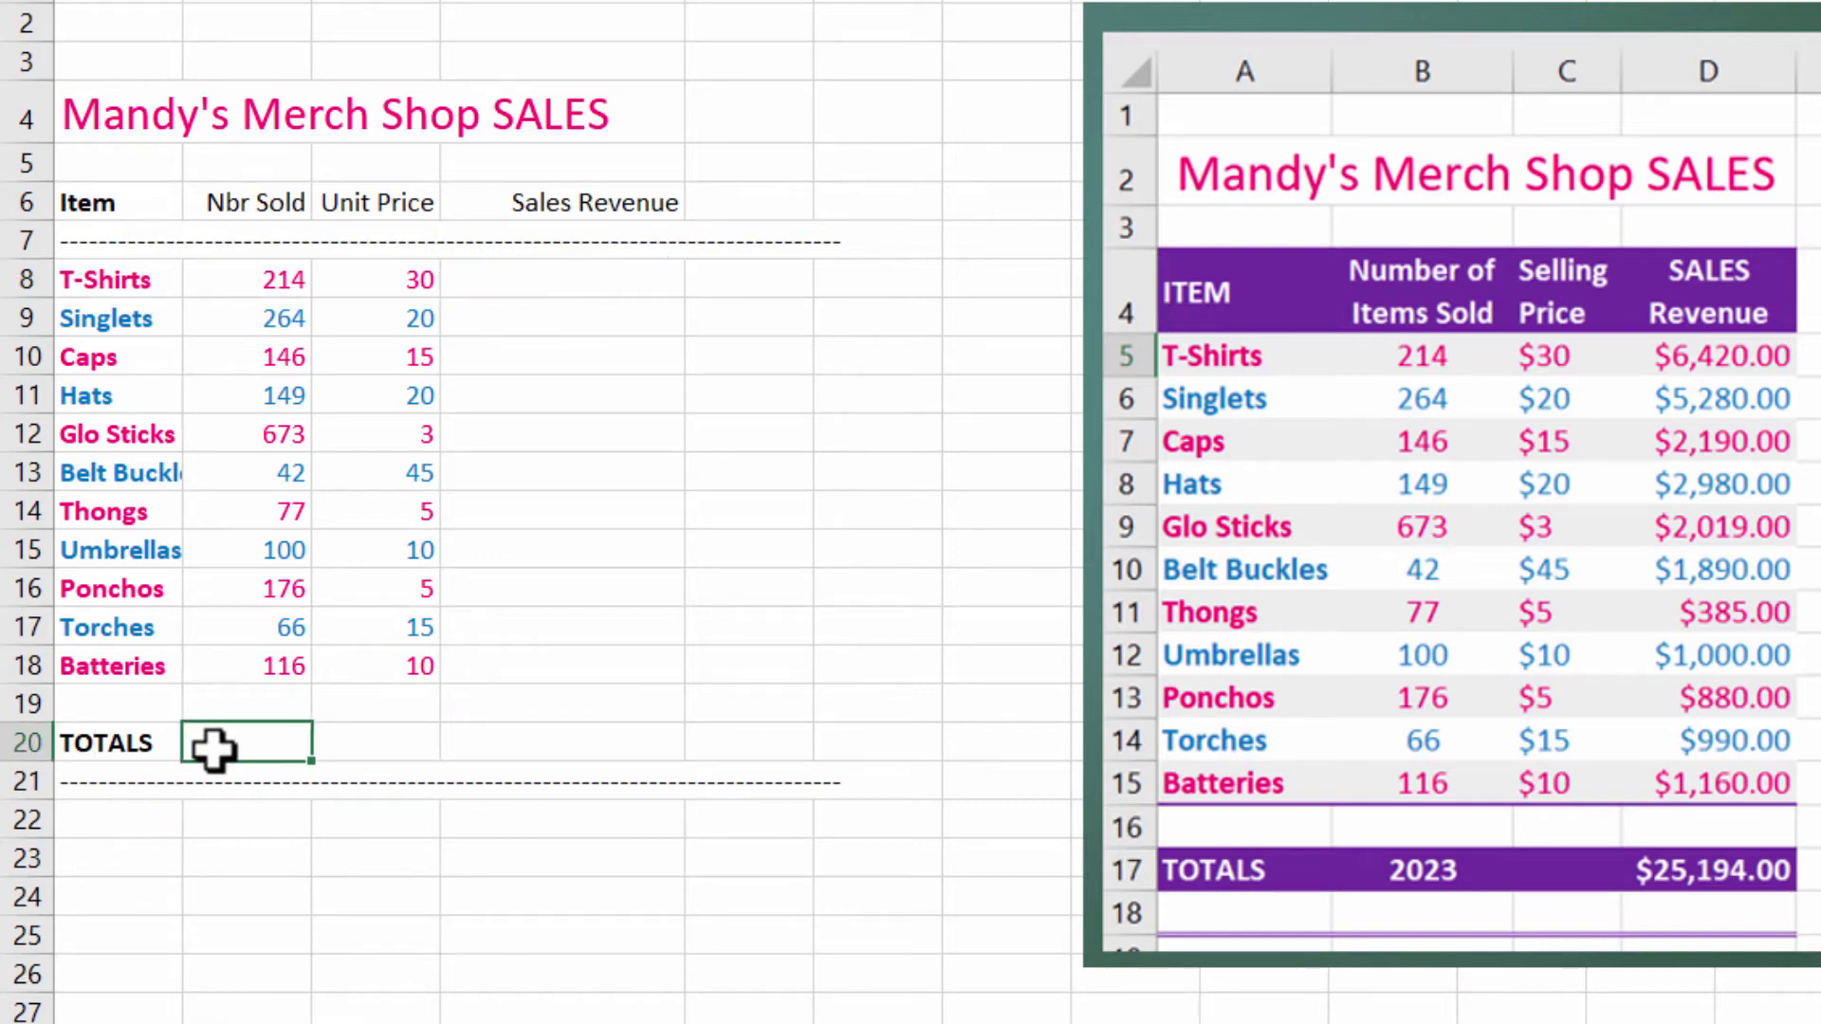
- Insert a second blank row at row 19 above TOTALS and delete it again
click(28, 704)
right_click(28, 704)
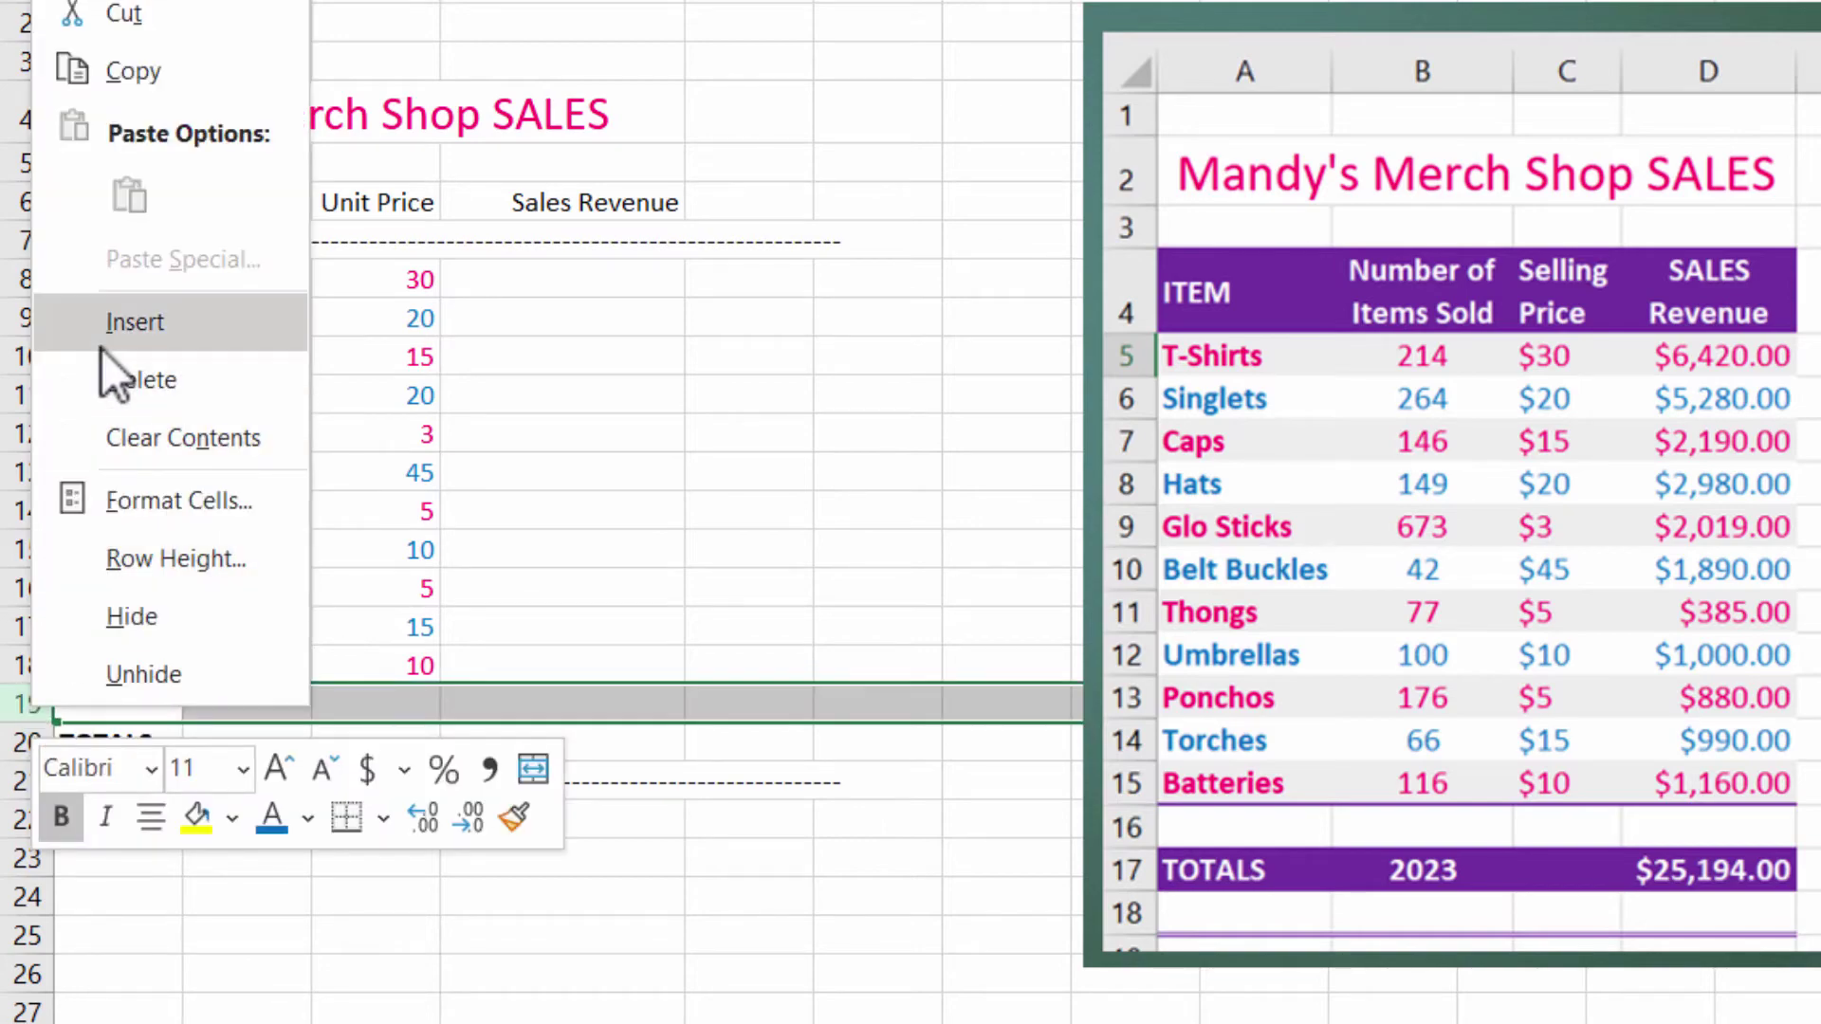
click(100, 337)
right_click(28, 704)
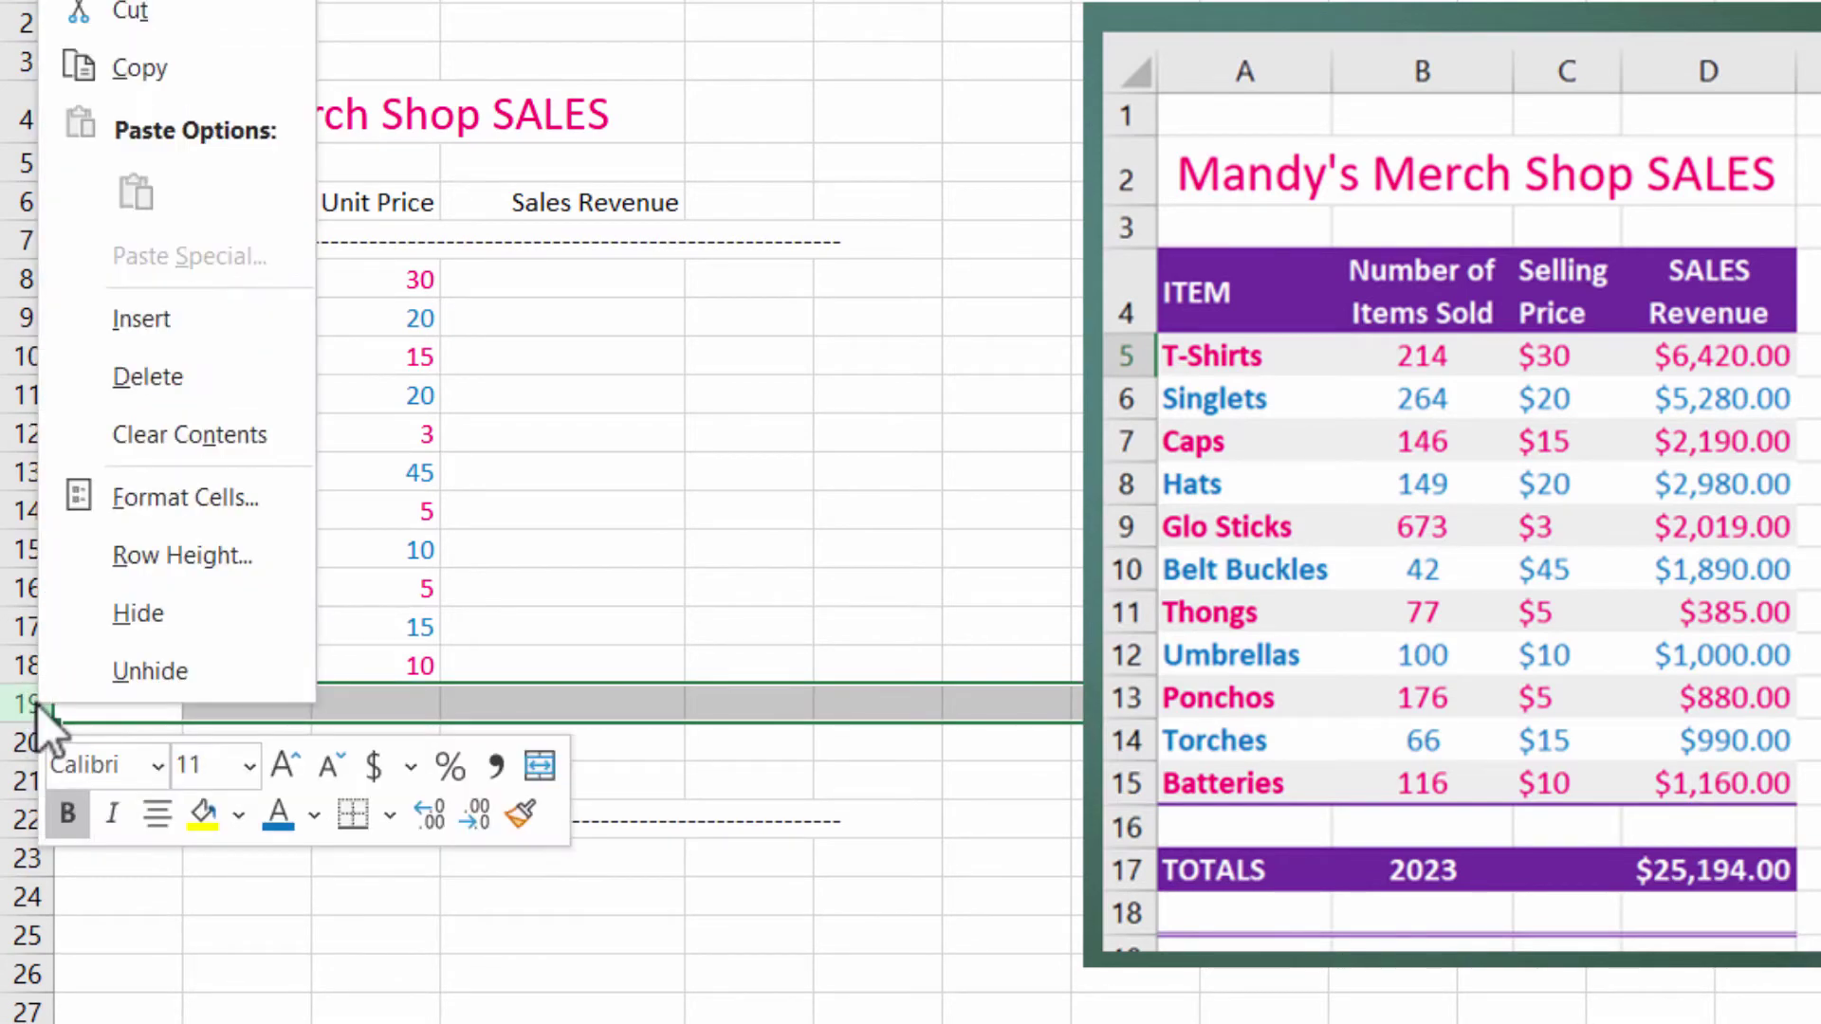
click(373, 868)
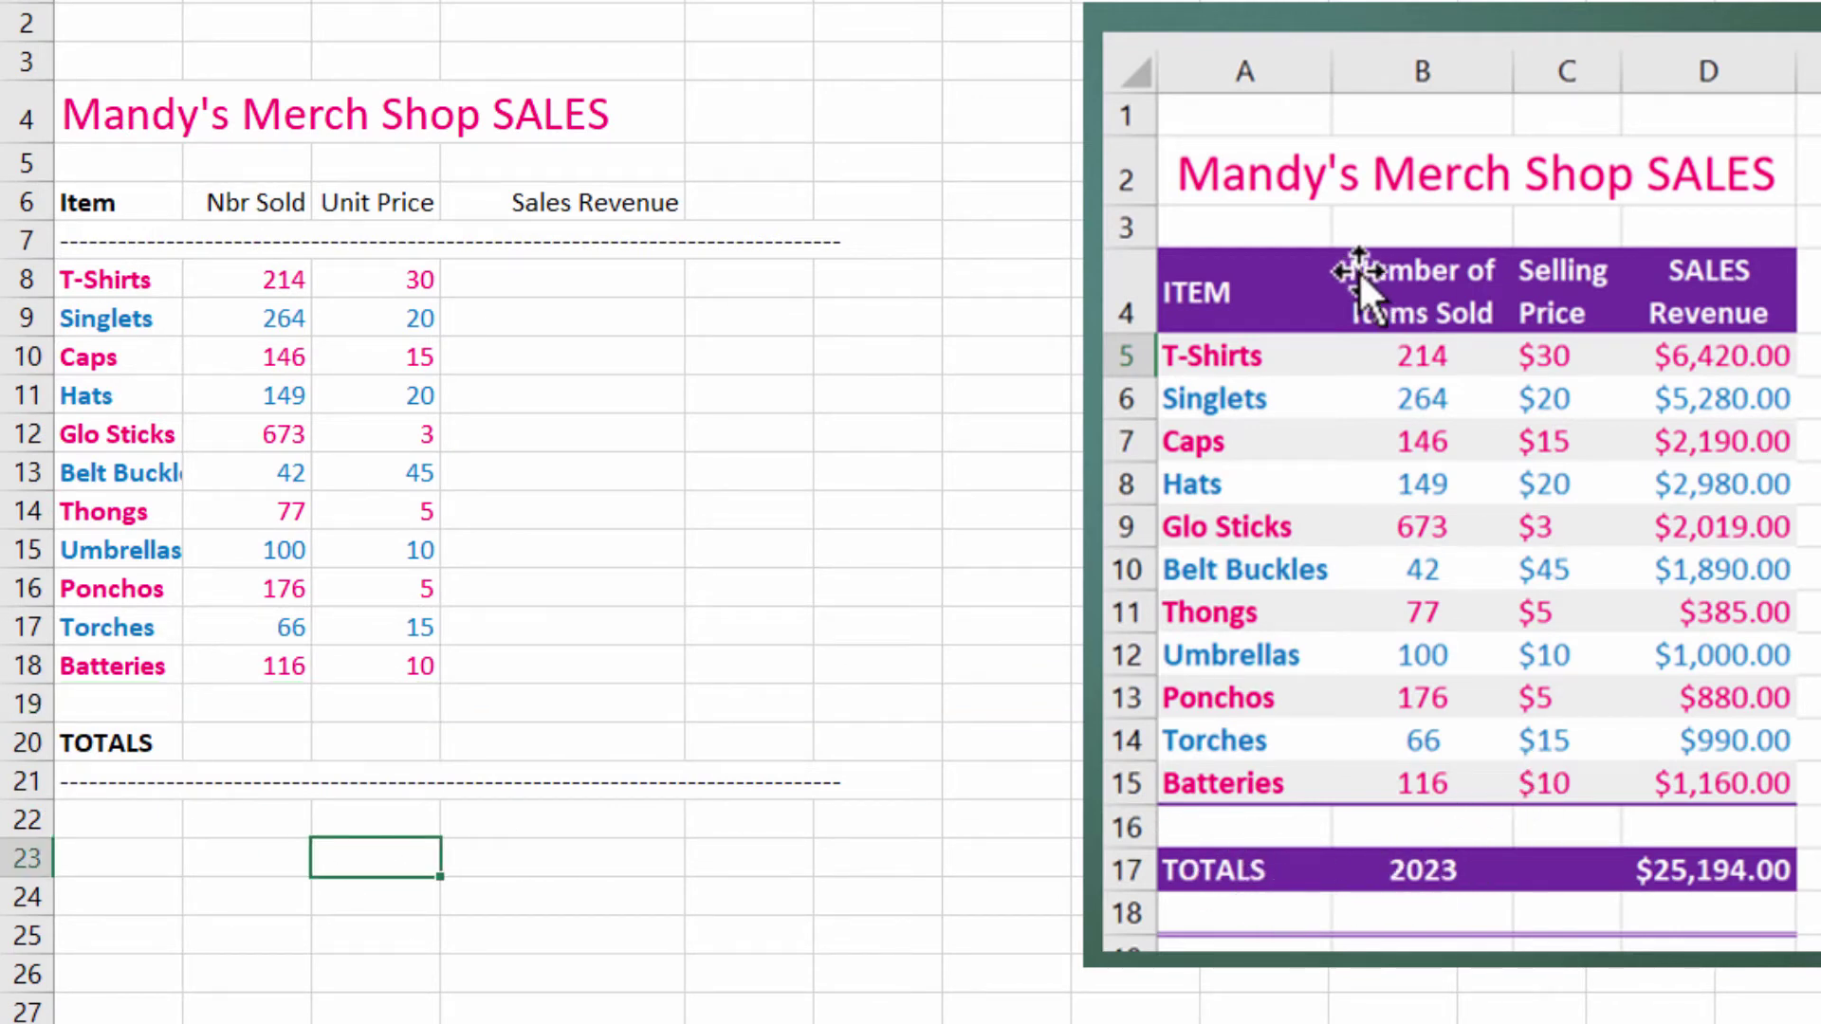
- Change the Nbr Sold heading in cell B6 to "Number Of Items Sold"
click(1245, 281)
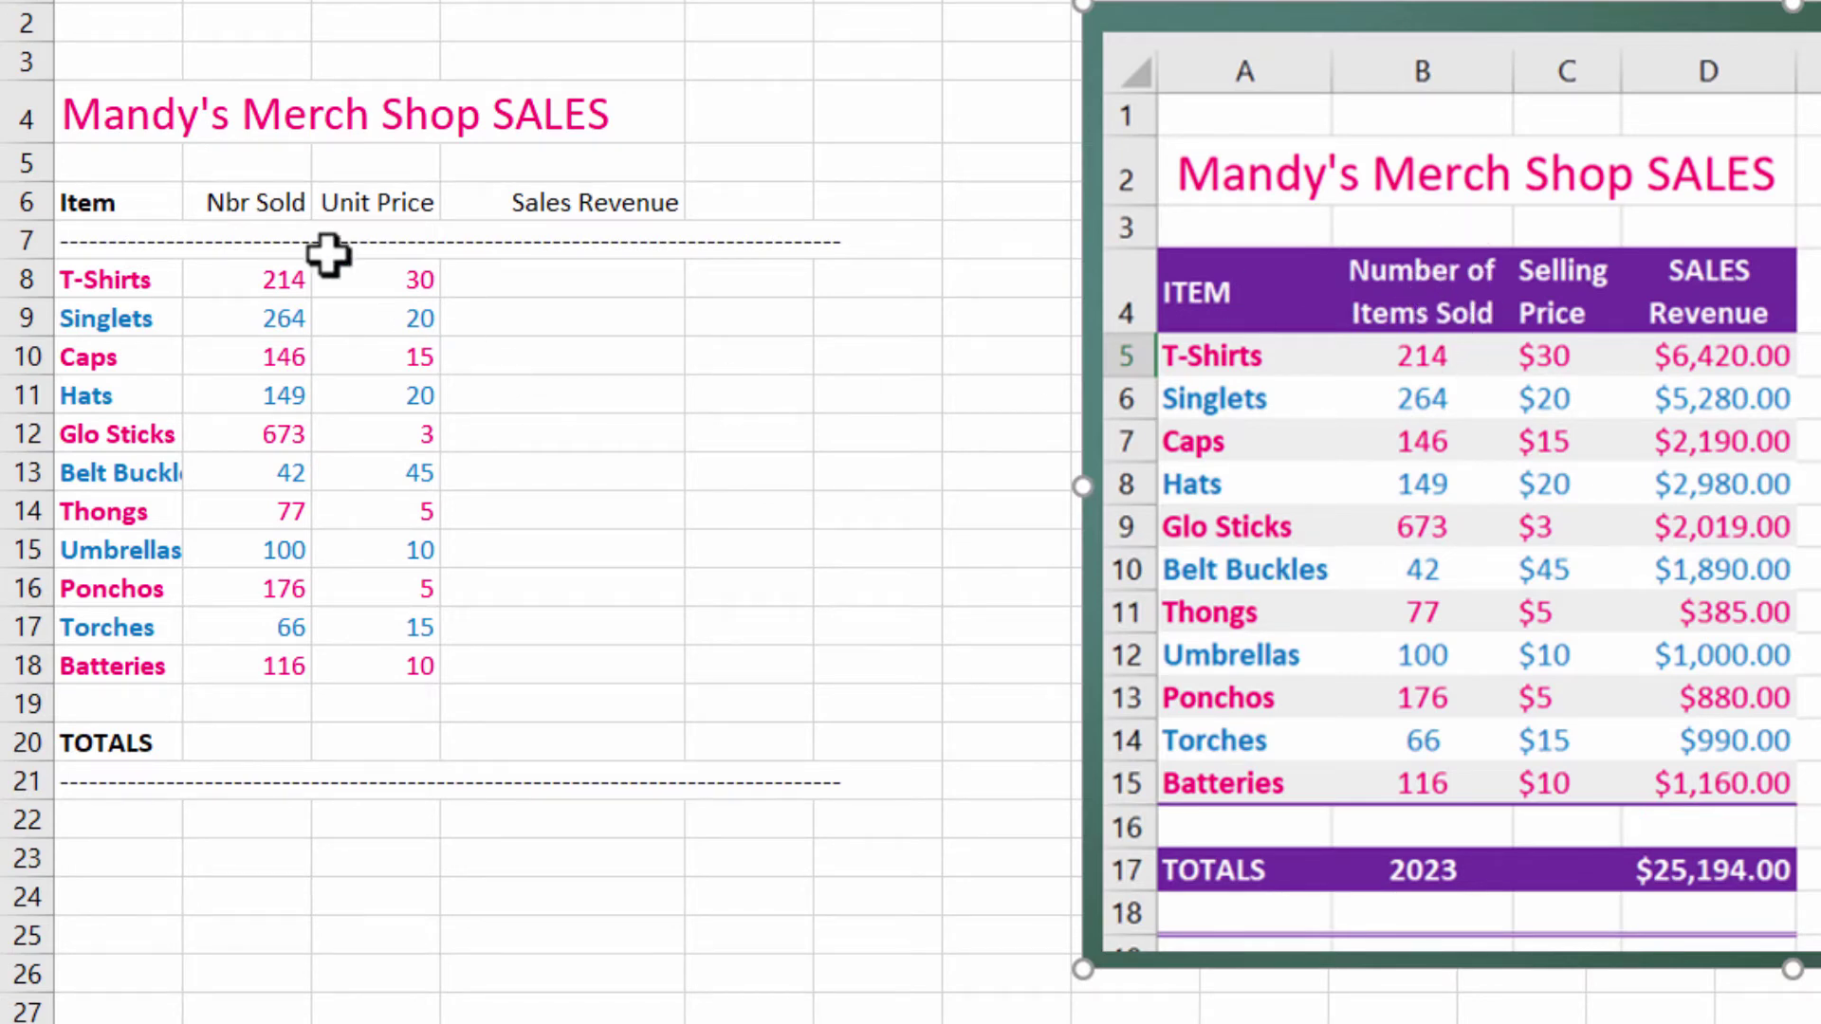
click(256, 198)
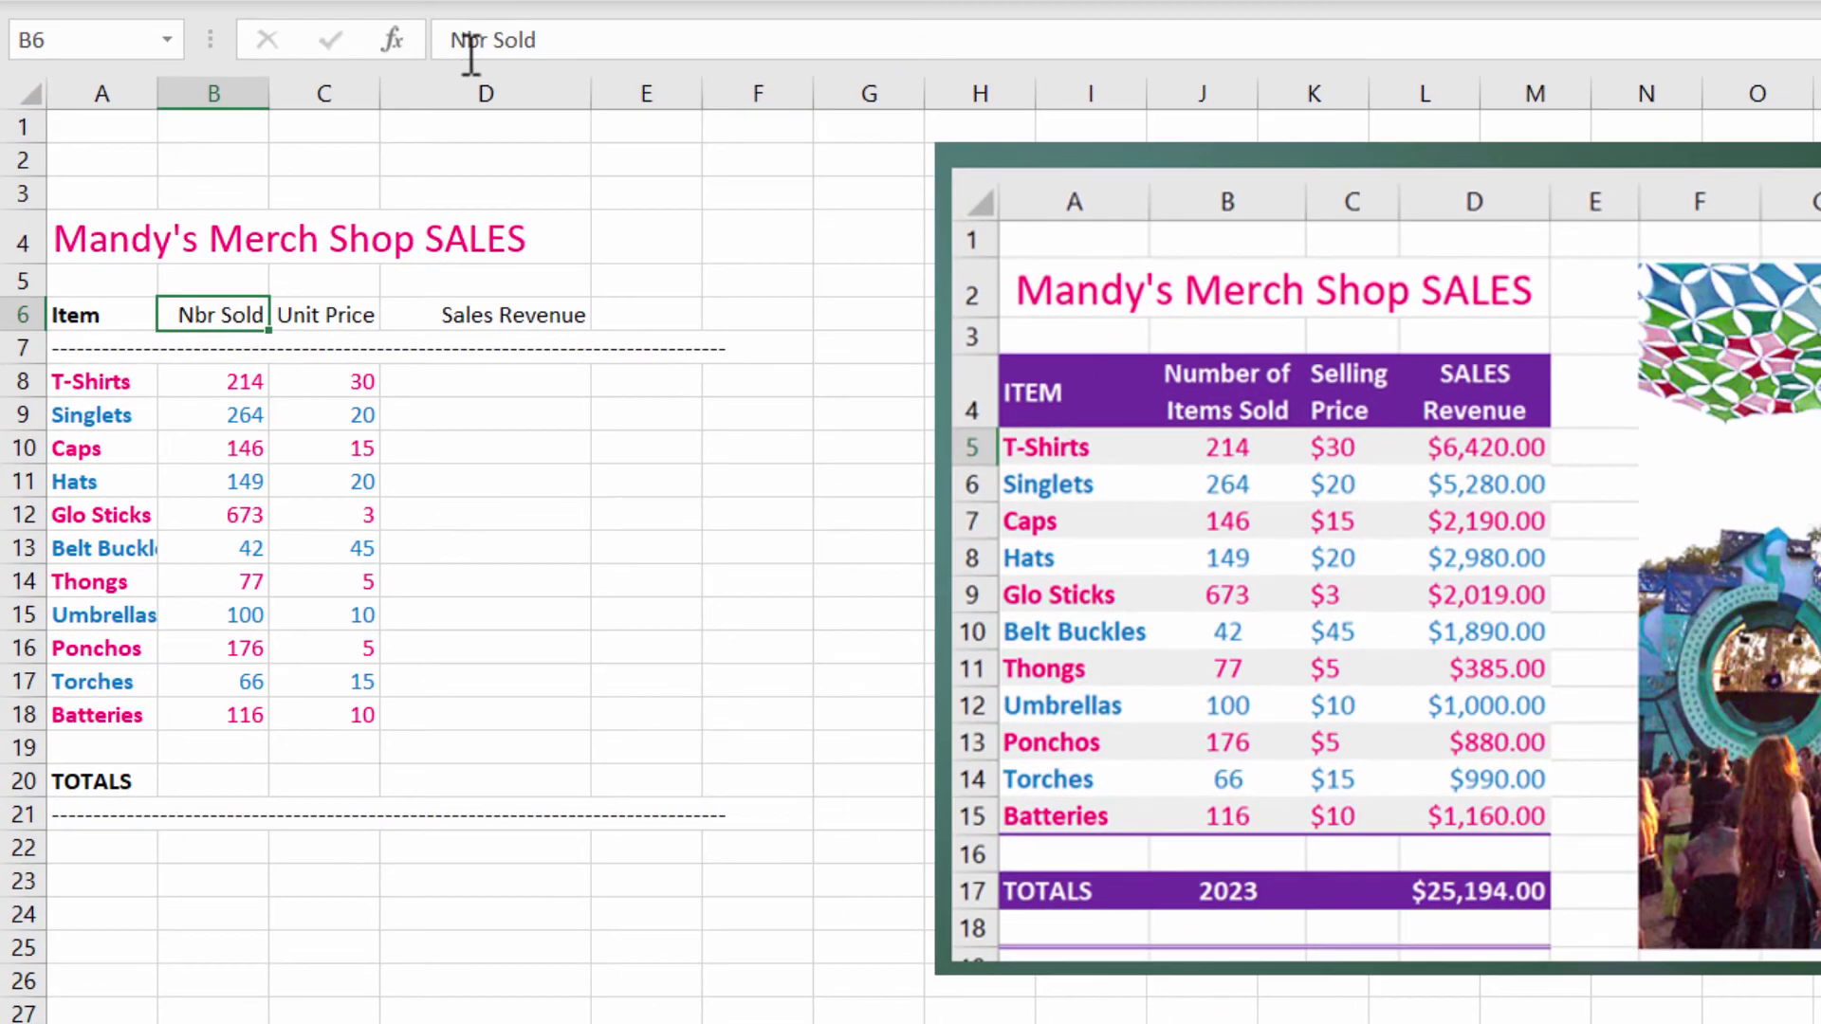
click(468, 41)
text(umb)
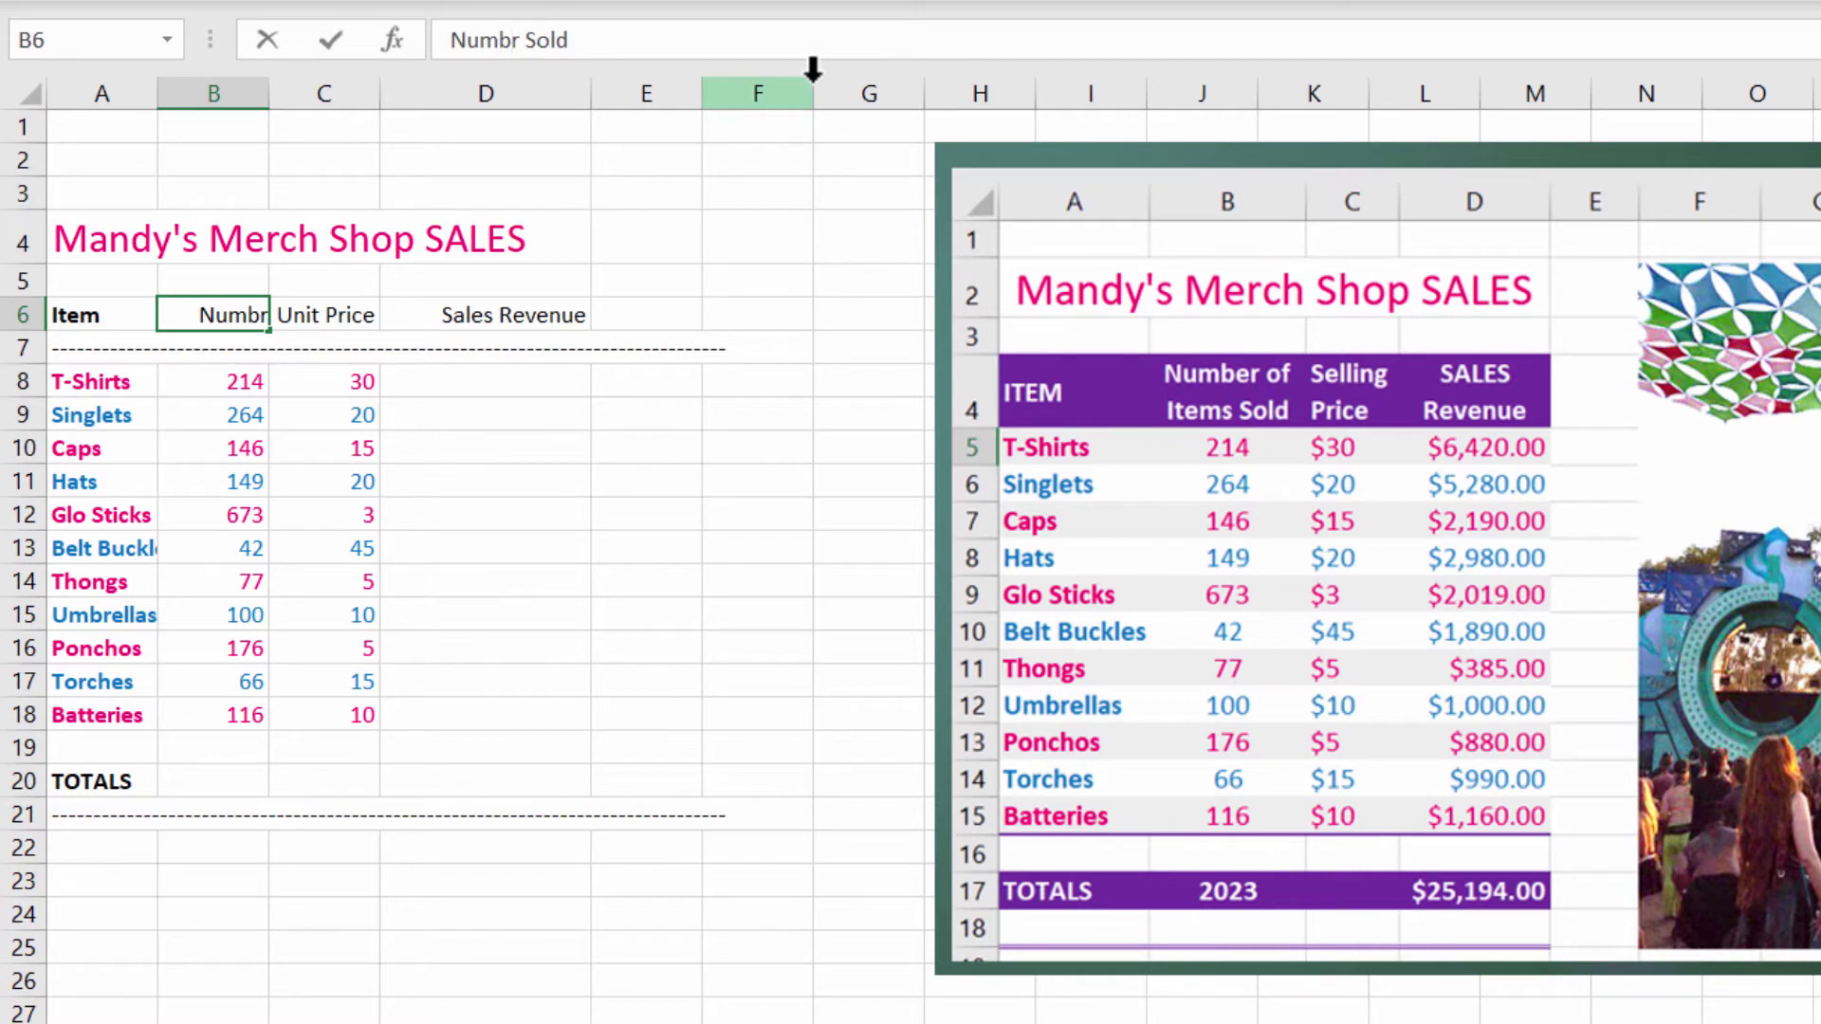
text(er)
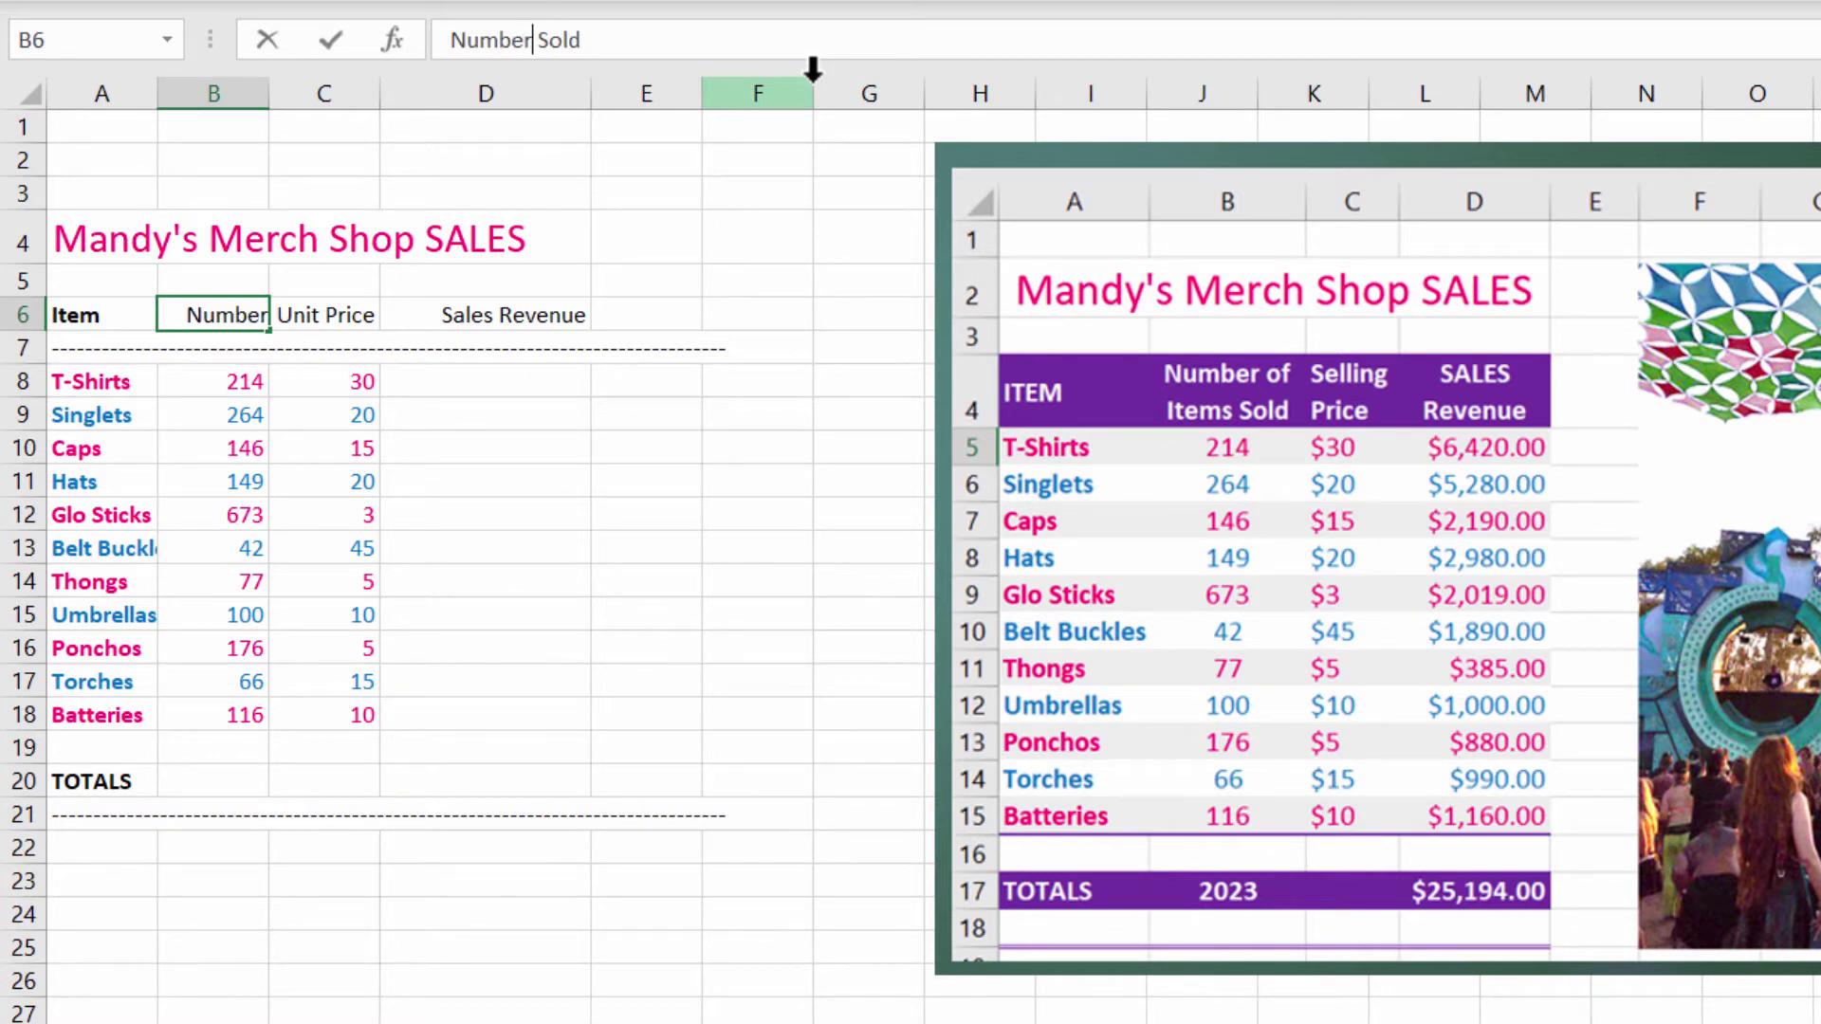
text( Of Ite)
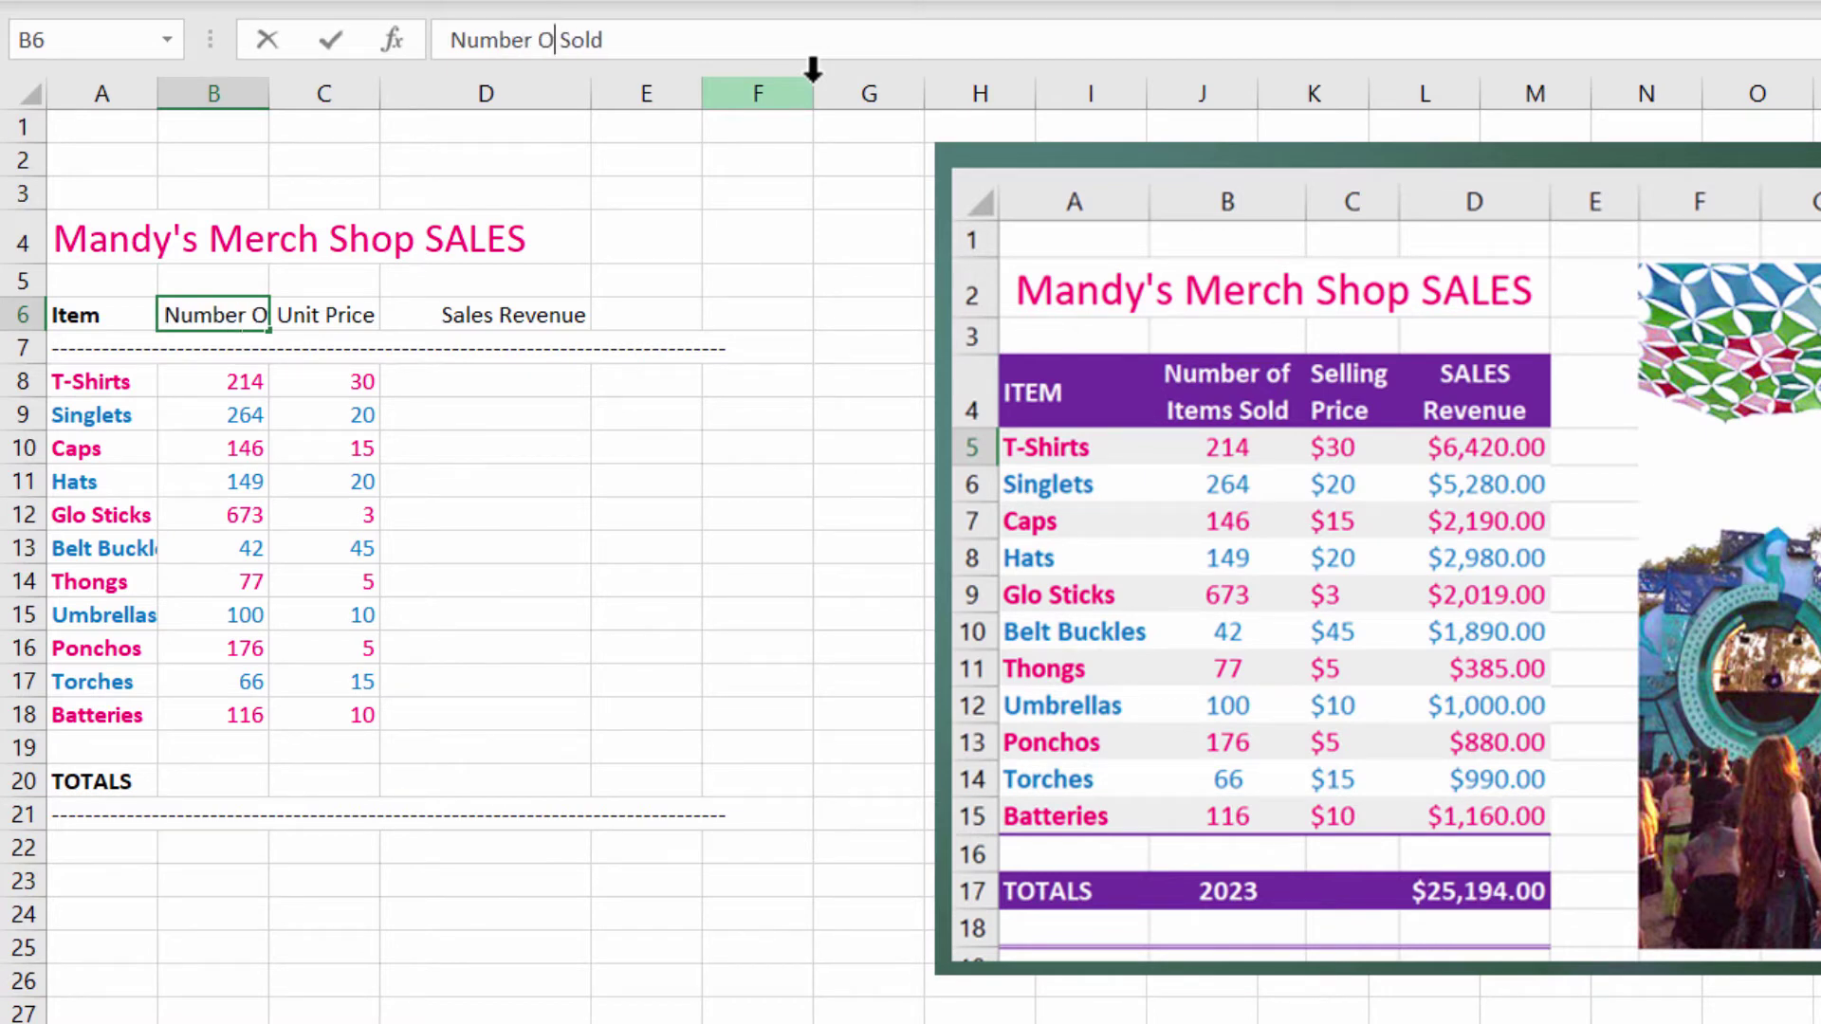
text(ms)
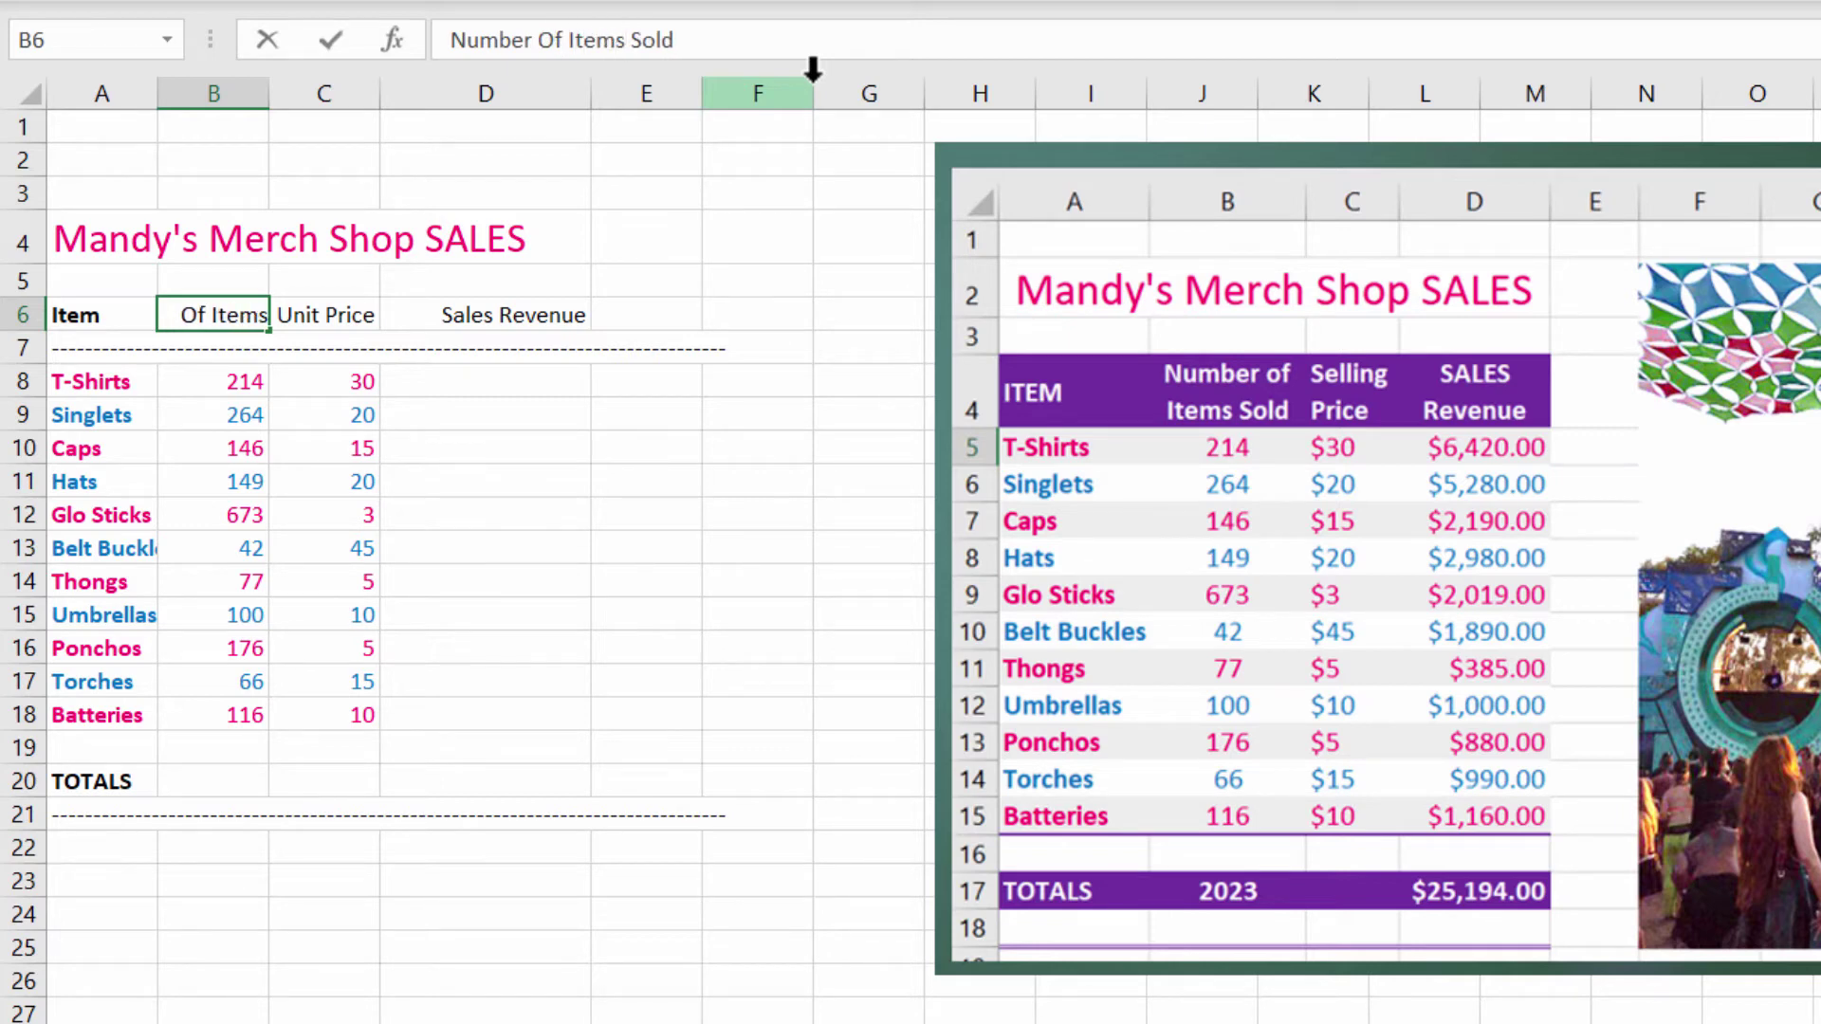
- Edit the header in B6 to read "Number of Items Sold" with a lowercase "of"
key(BackSpace)
key(BackSpace)
text(of)
key(Return)
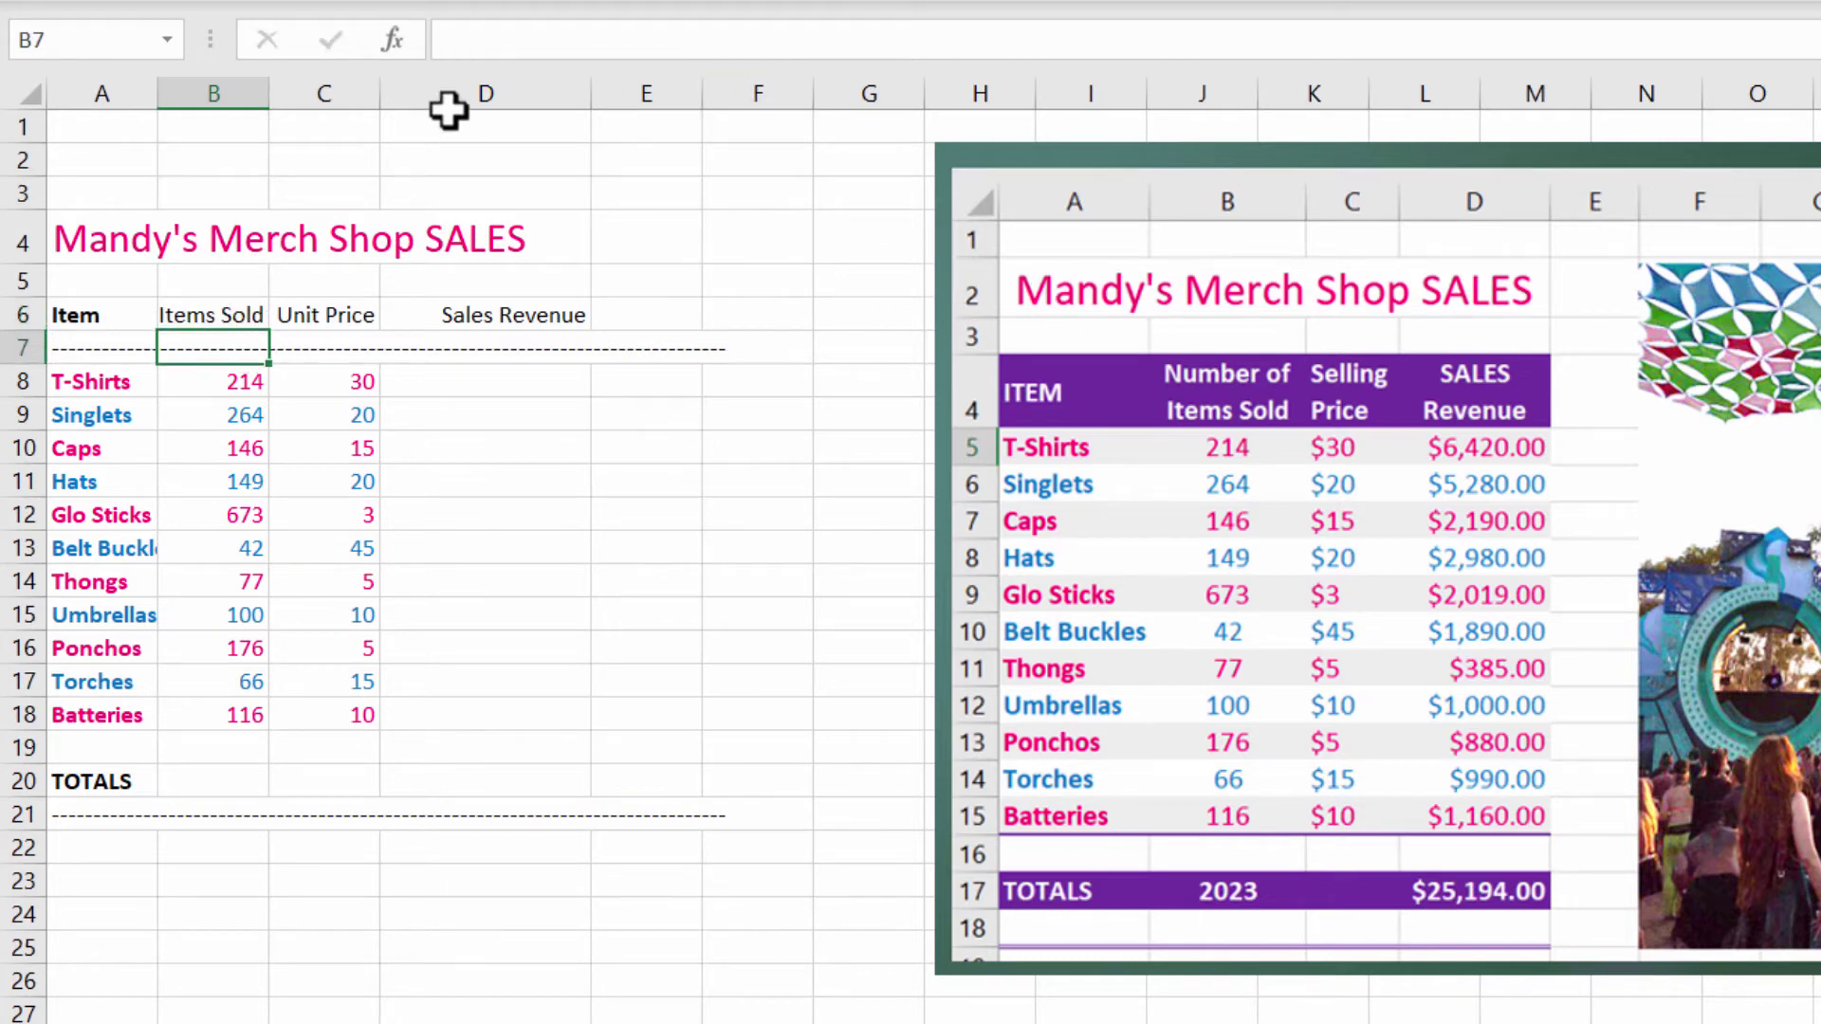
click(236, 317)
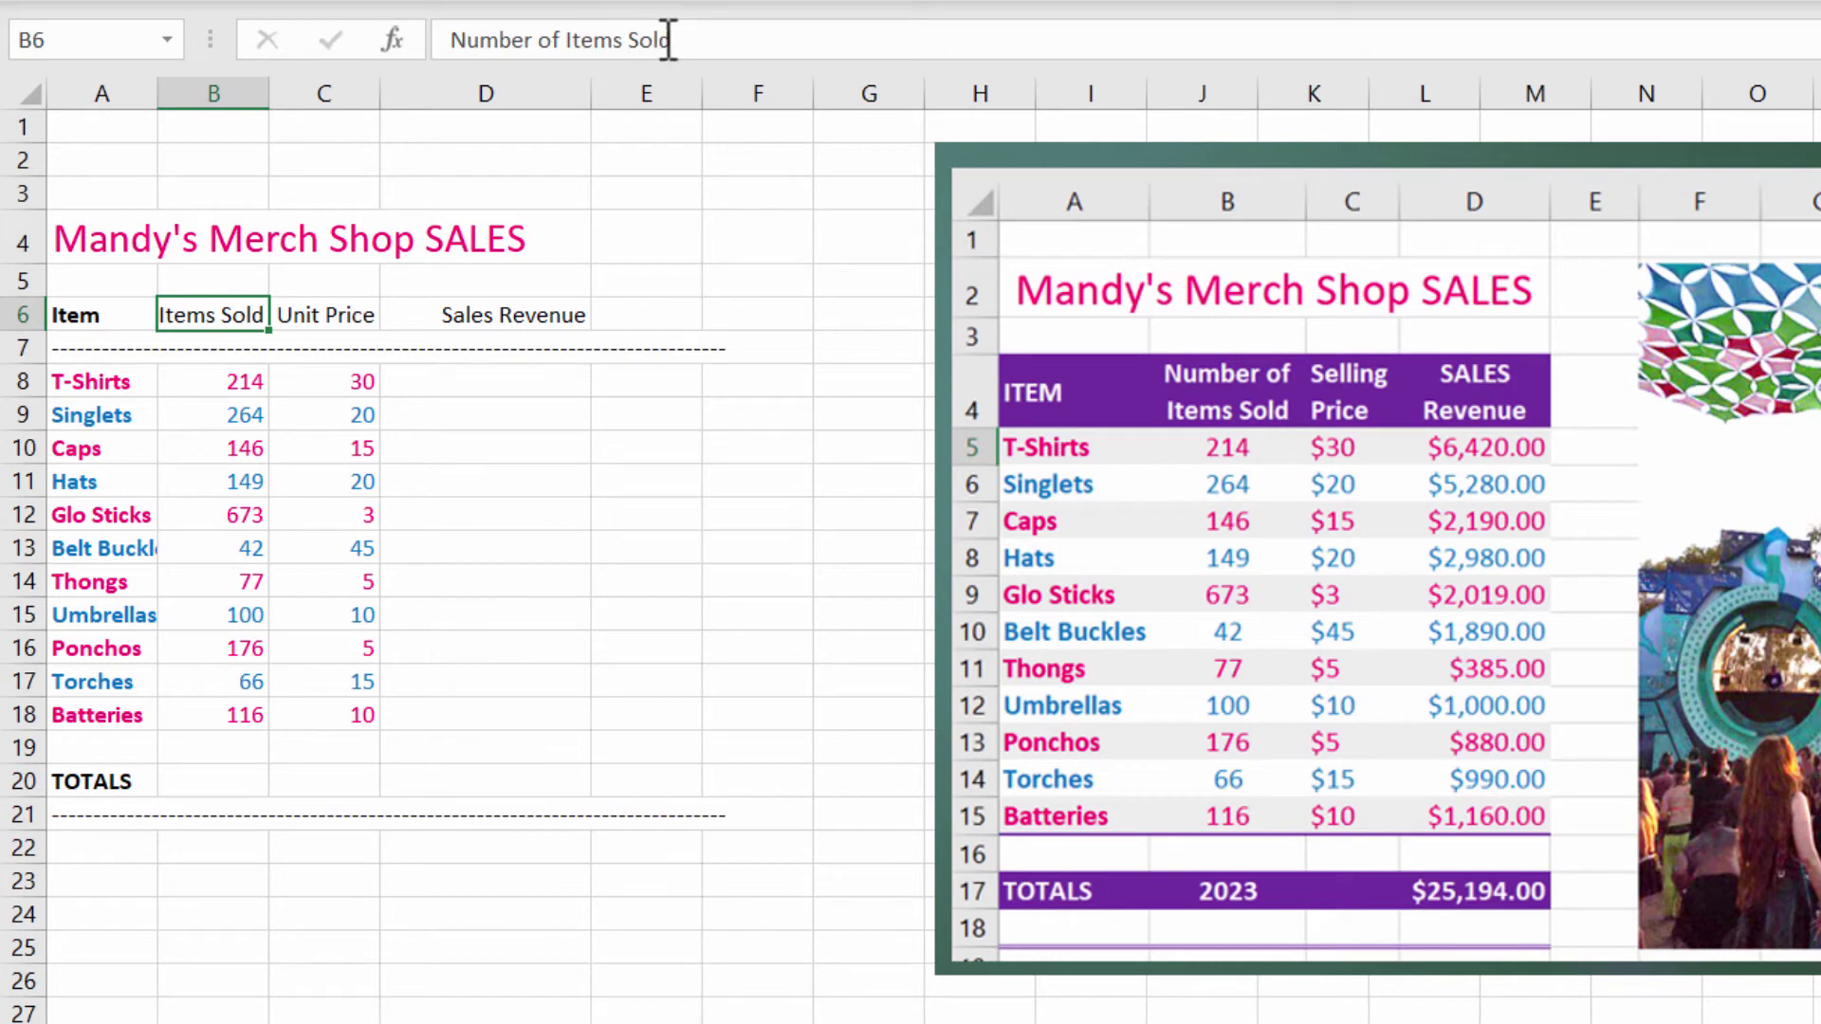
click(700, 40)
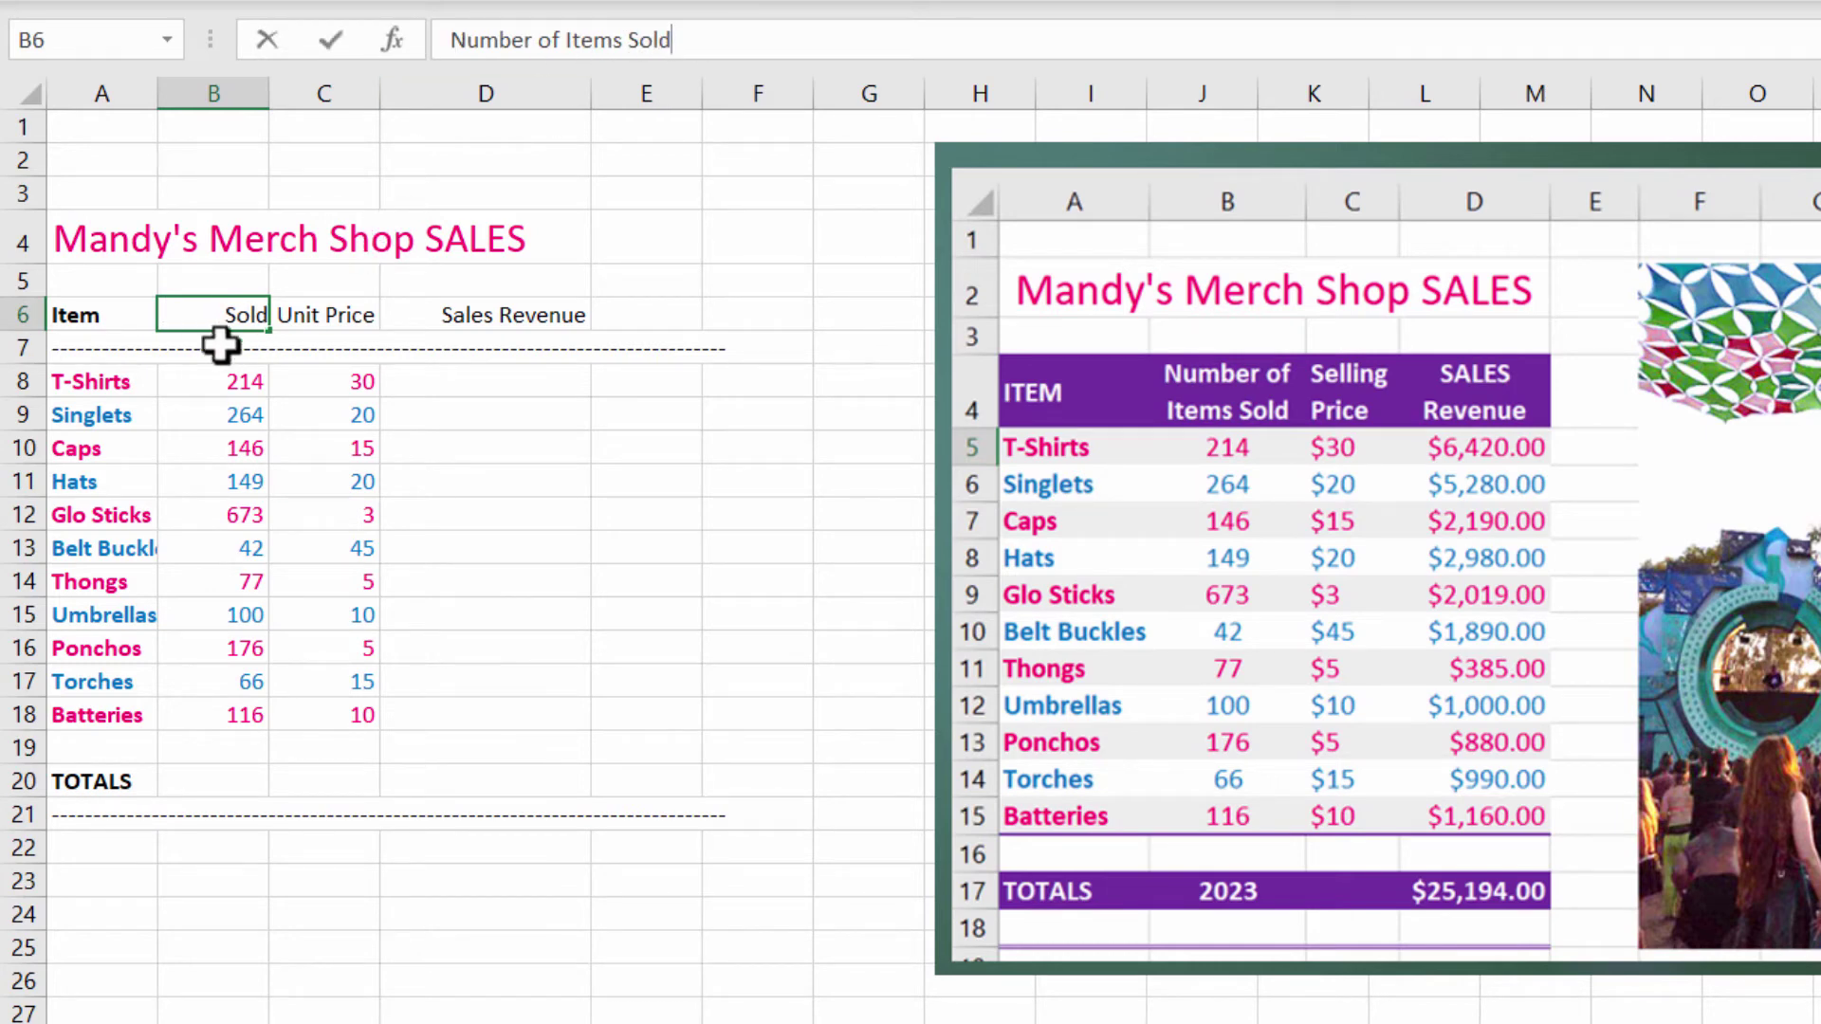
click(218, 384)
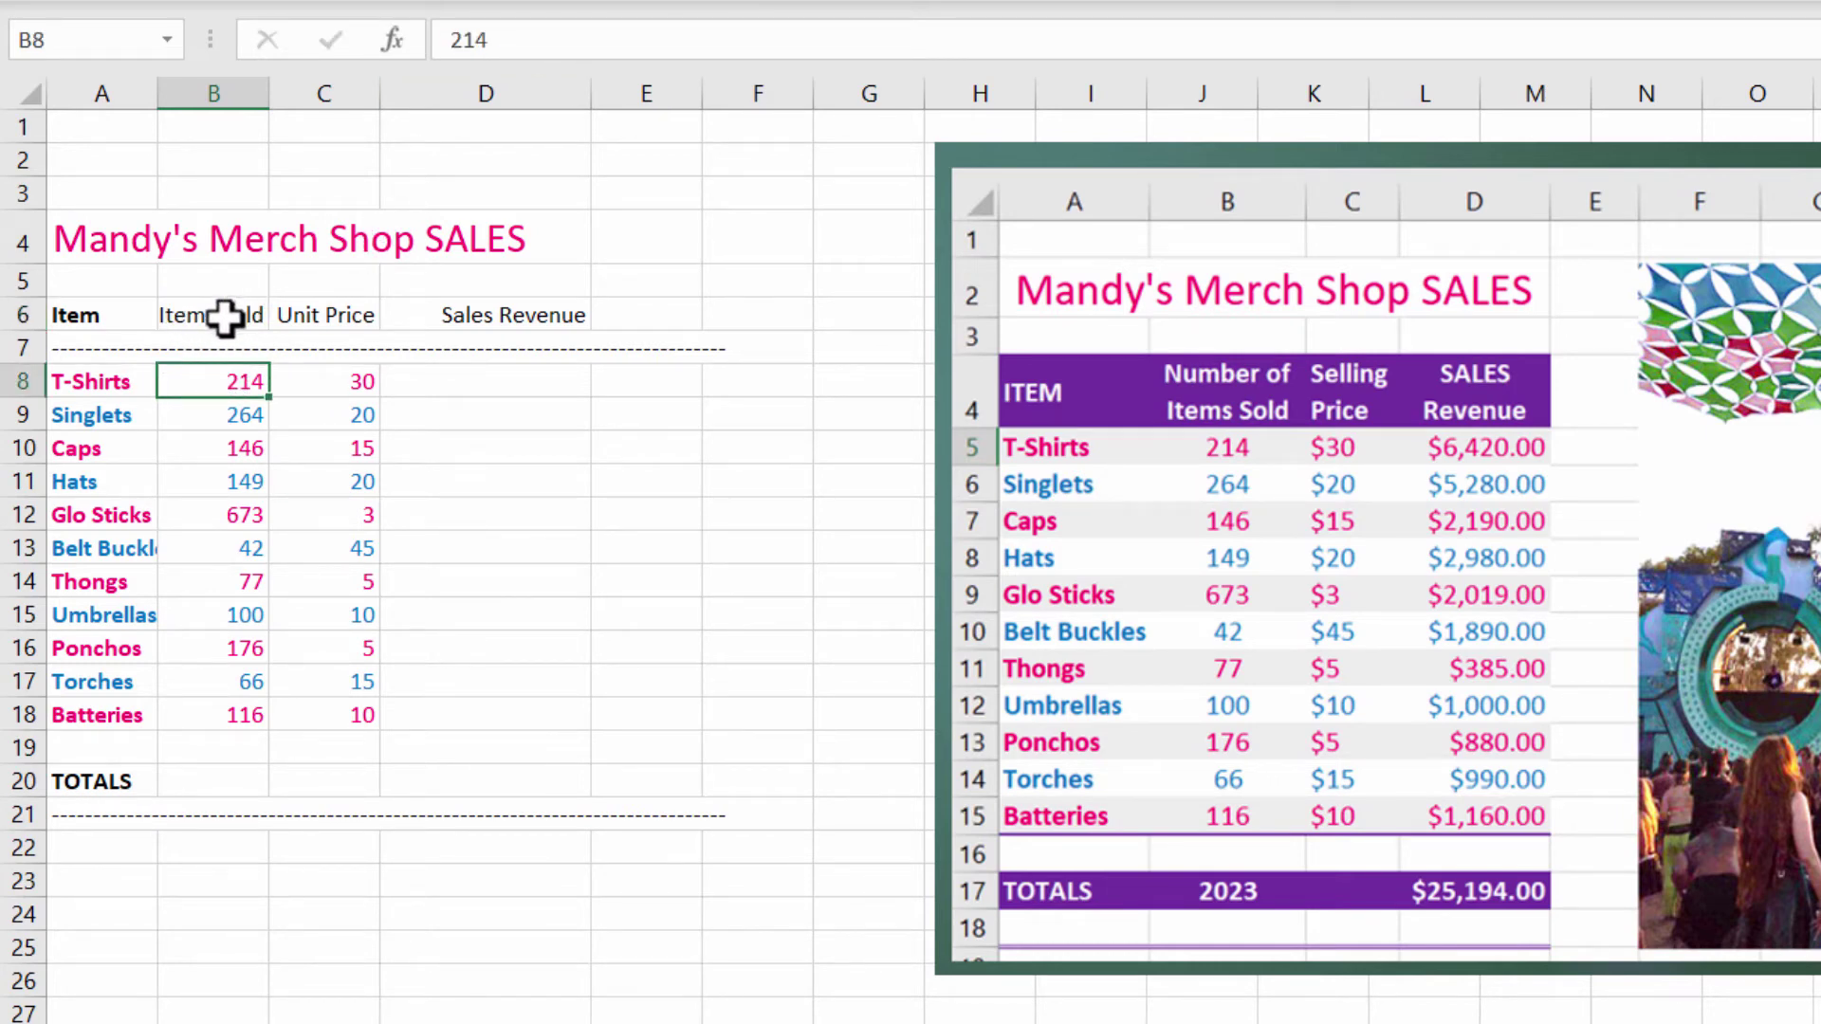
- Resize column B to just over half the full header width and wrap the "Number of Items Sold" header in B6
drag(270, 87, 418, 85)
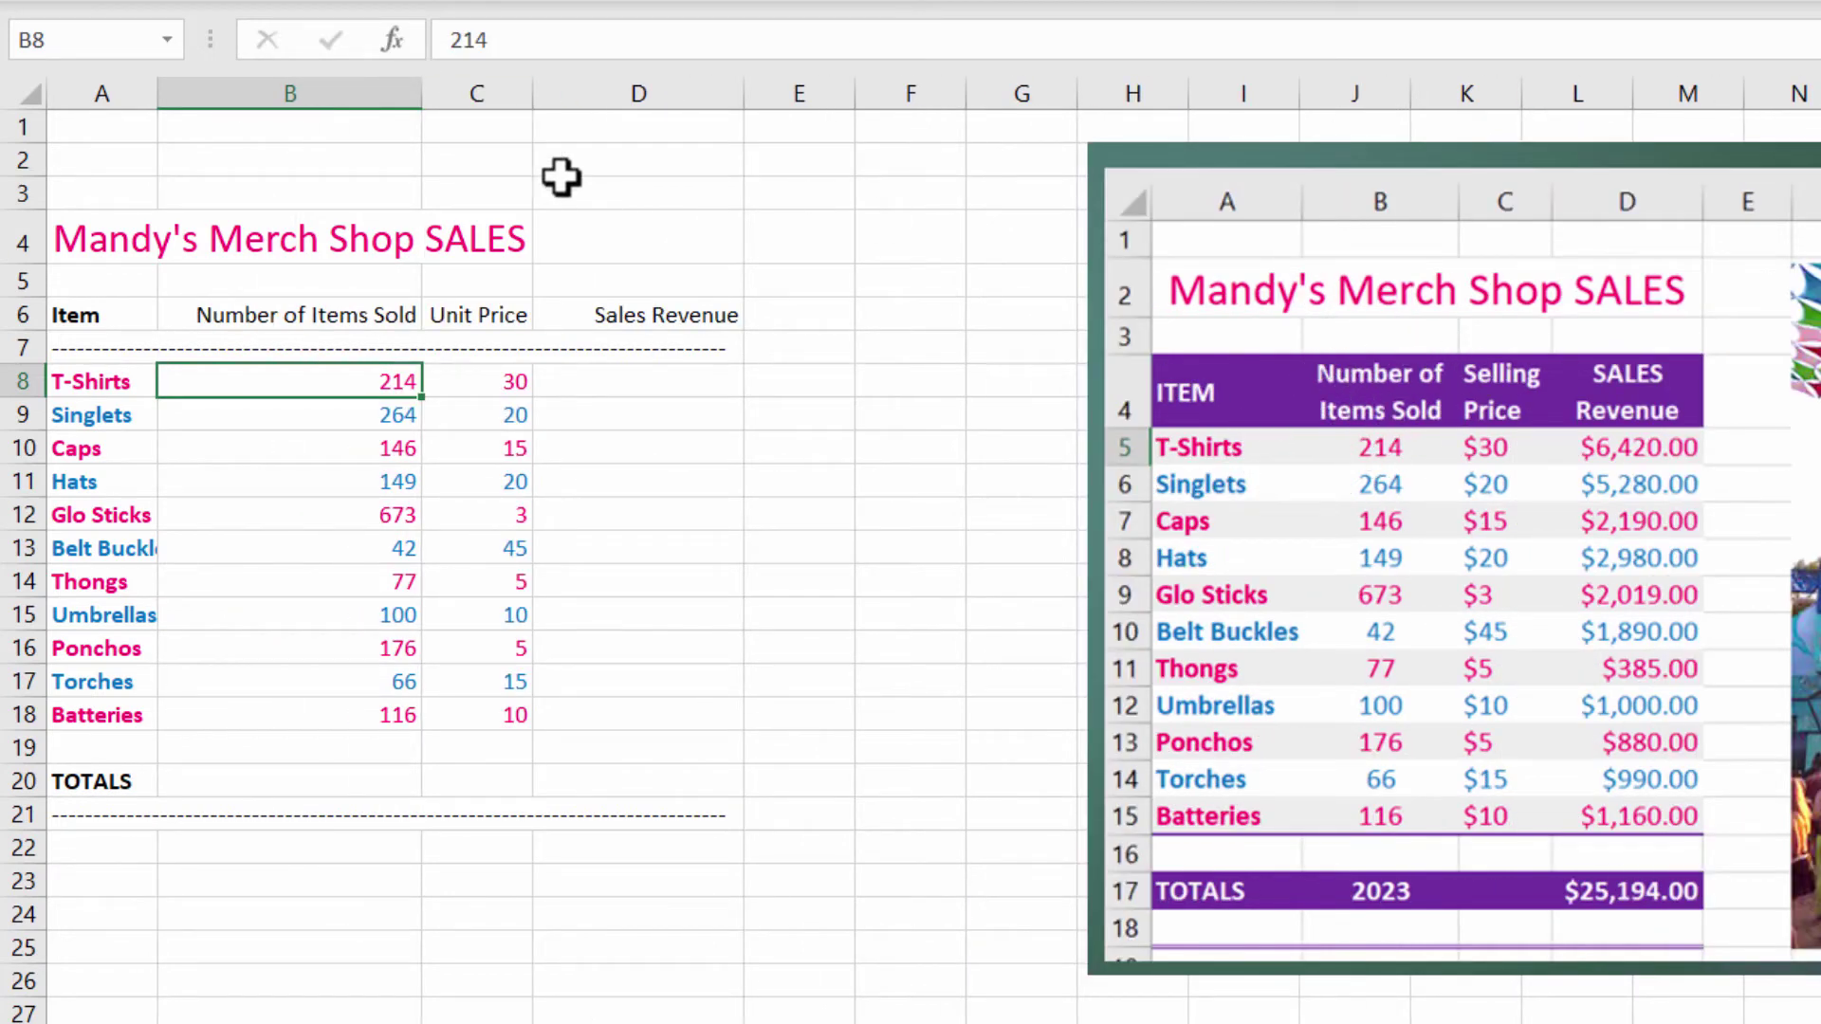
drag(421, 92, 319, 144)
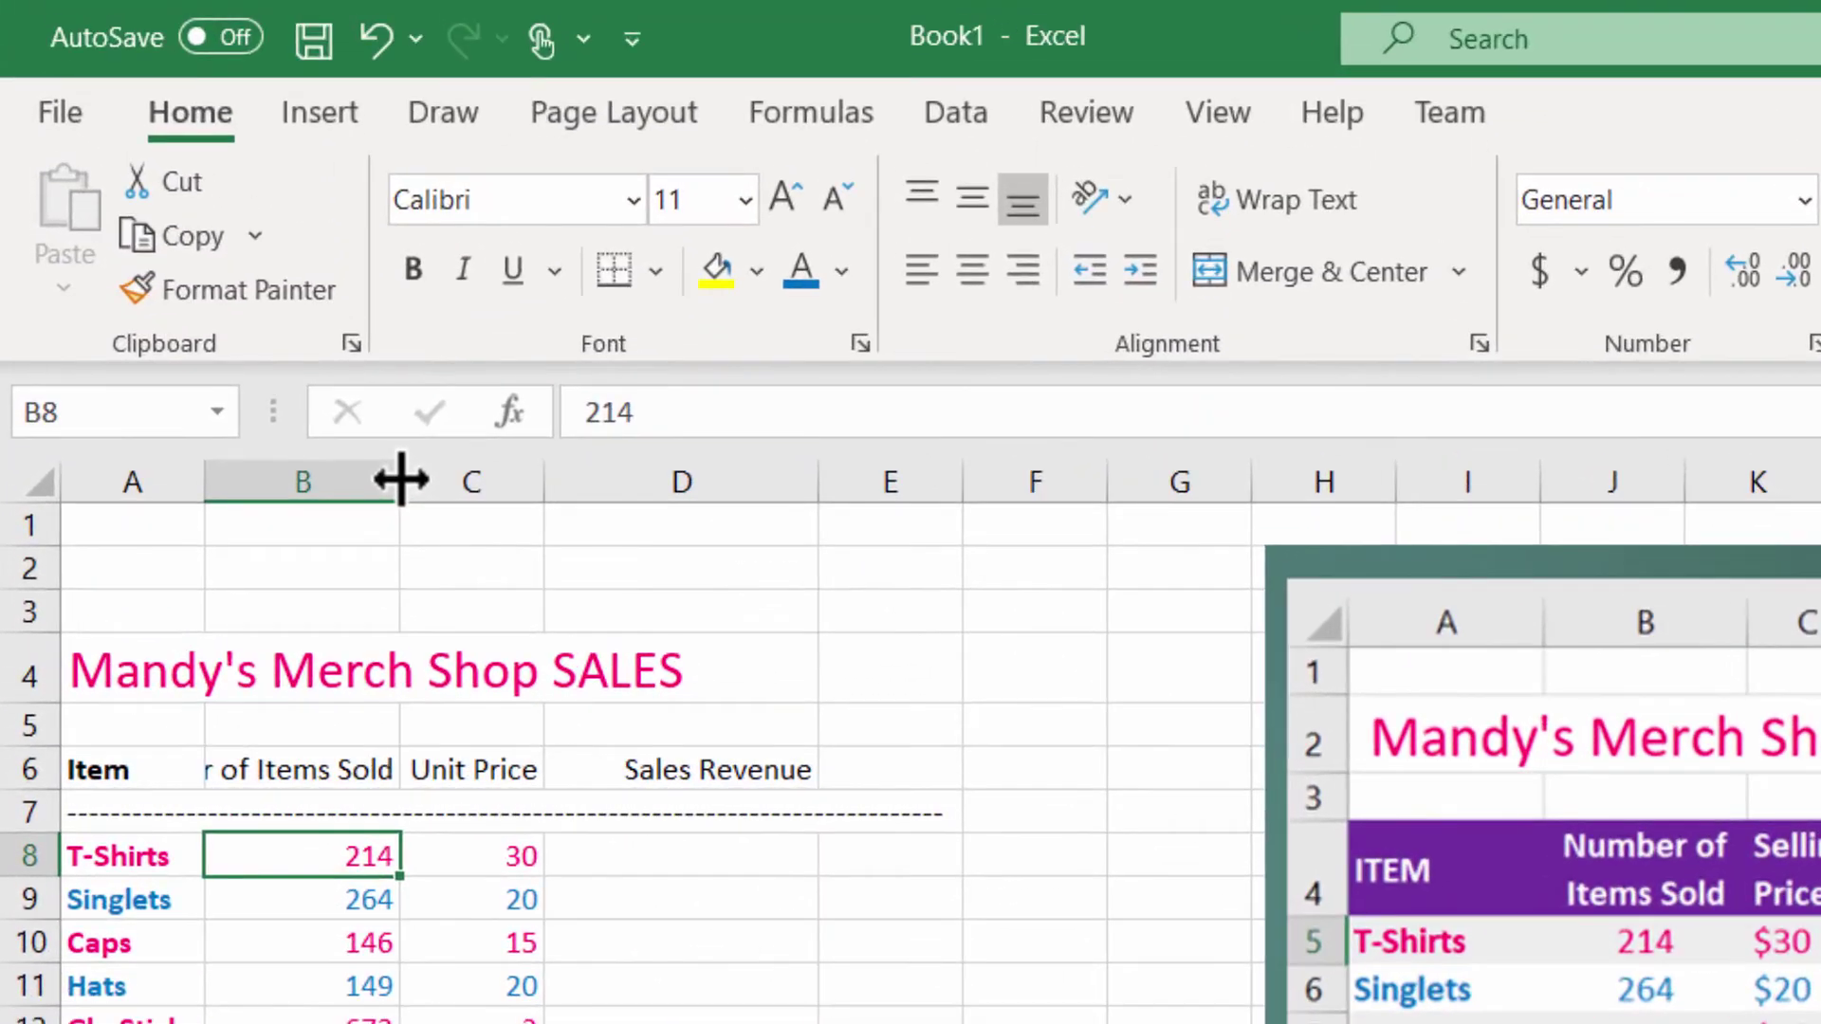
drag(401, 479, 382, 479)
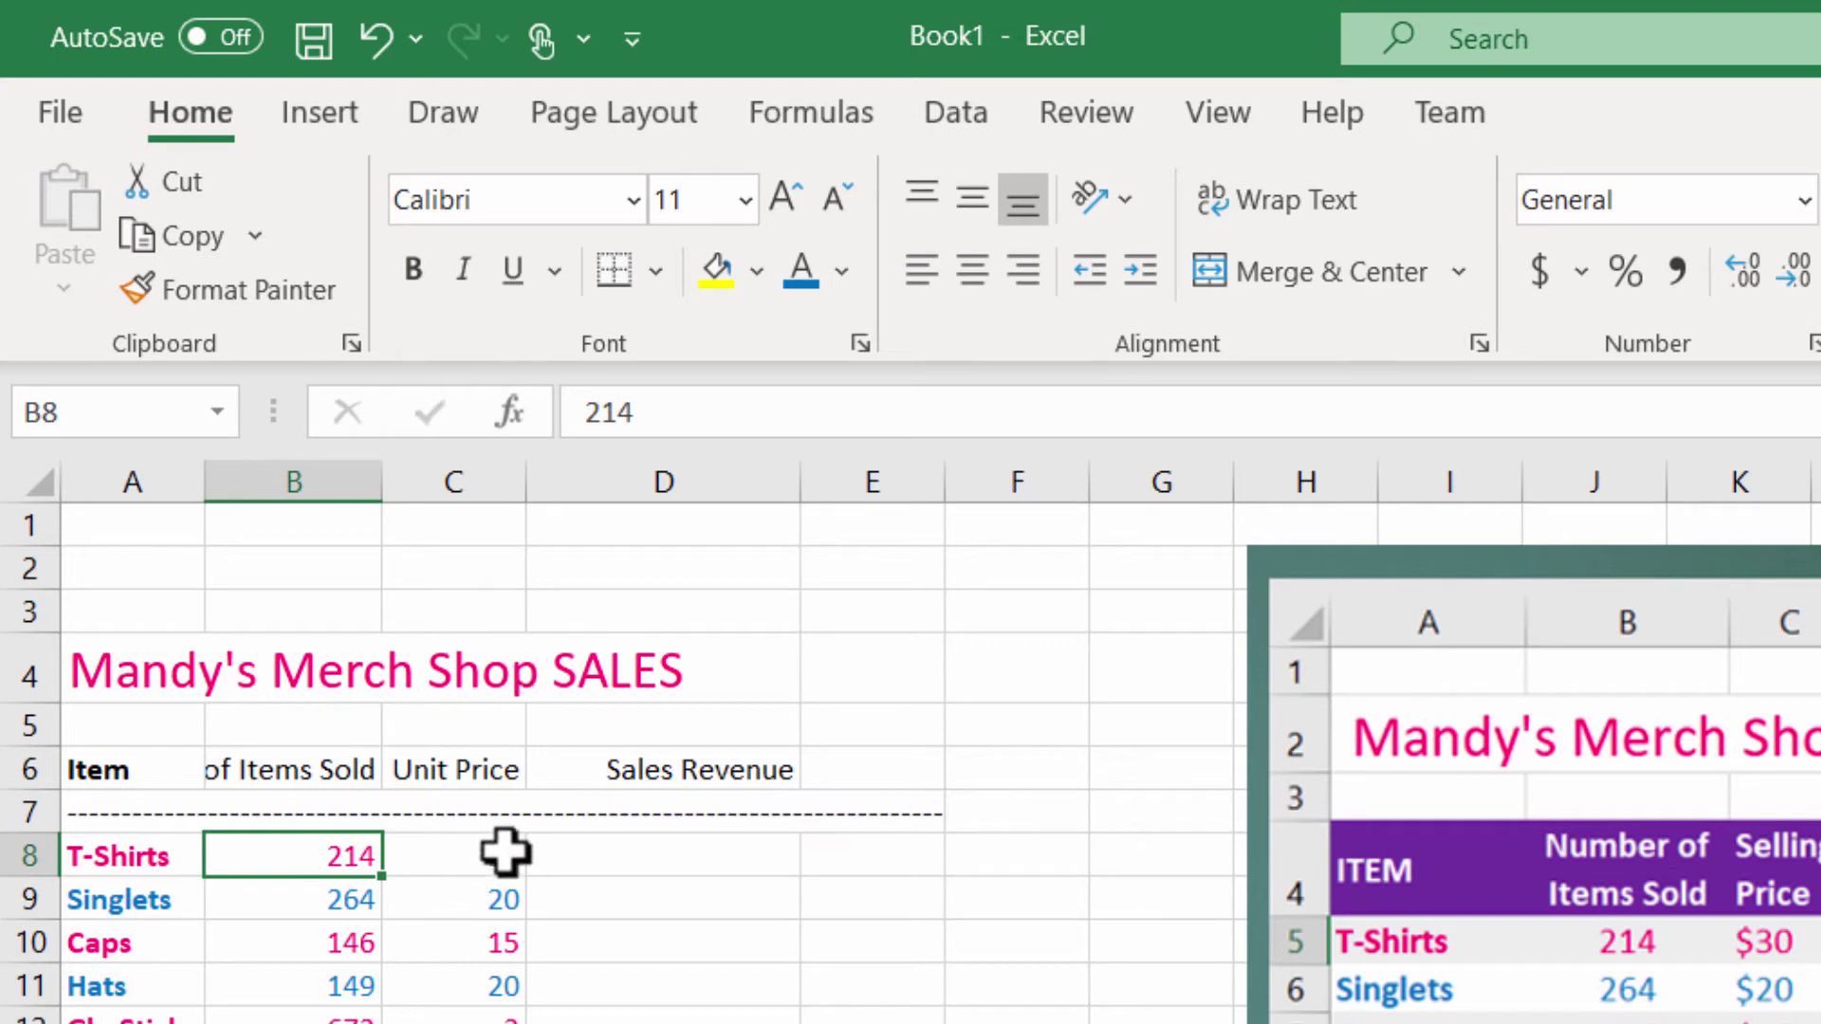
click(334, 770)
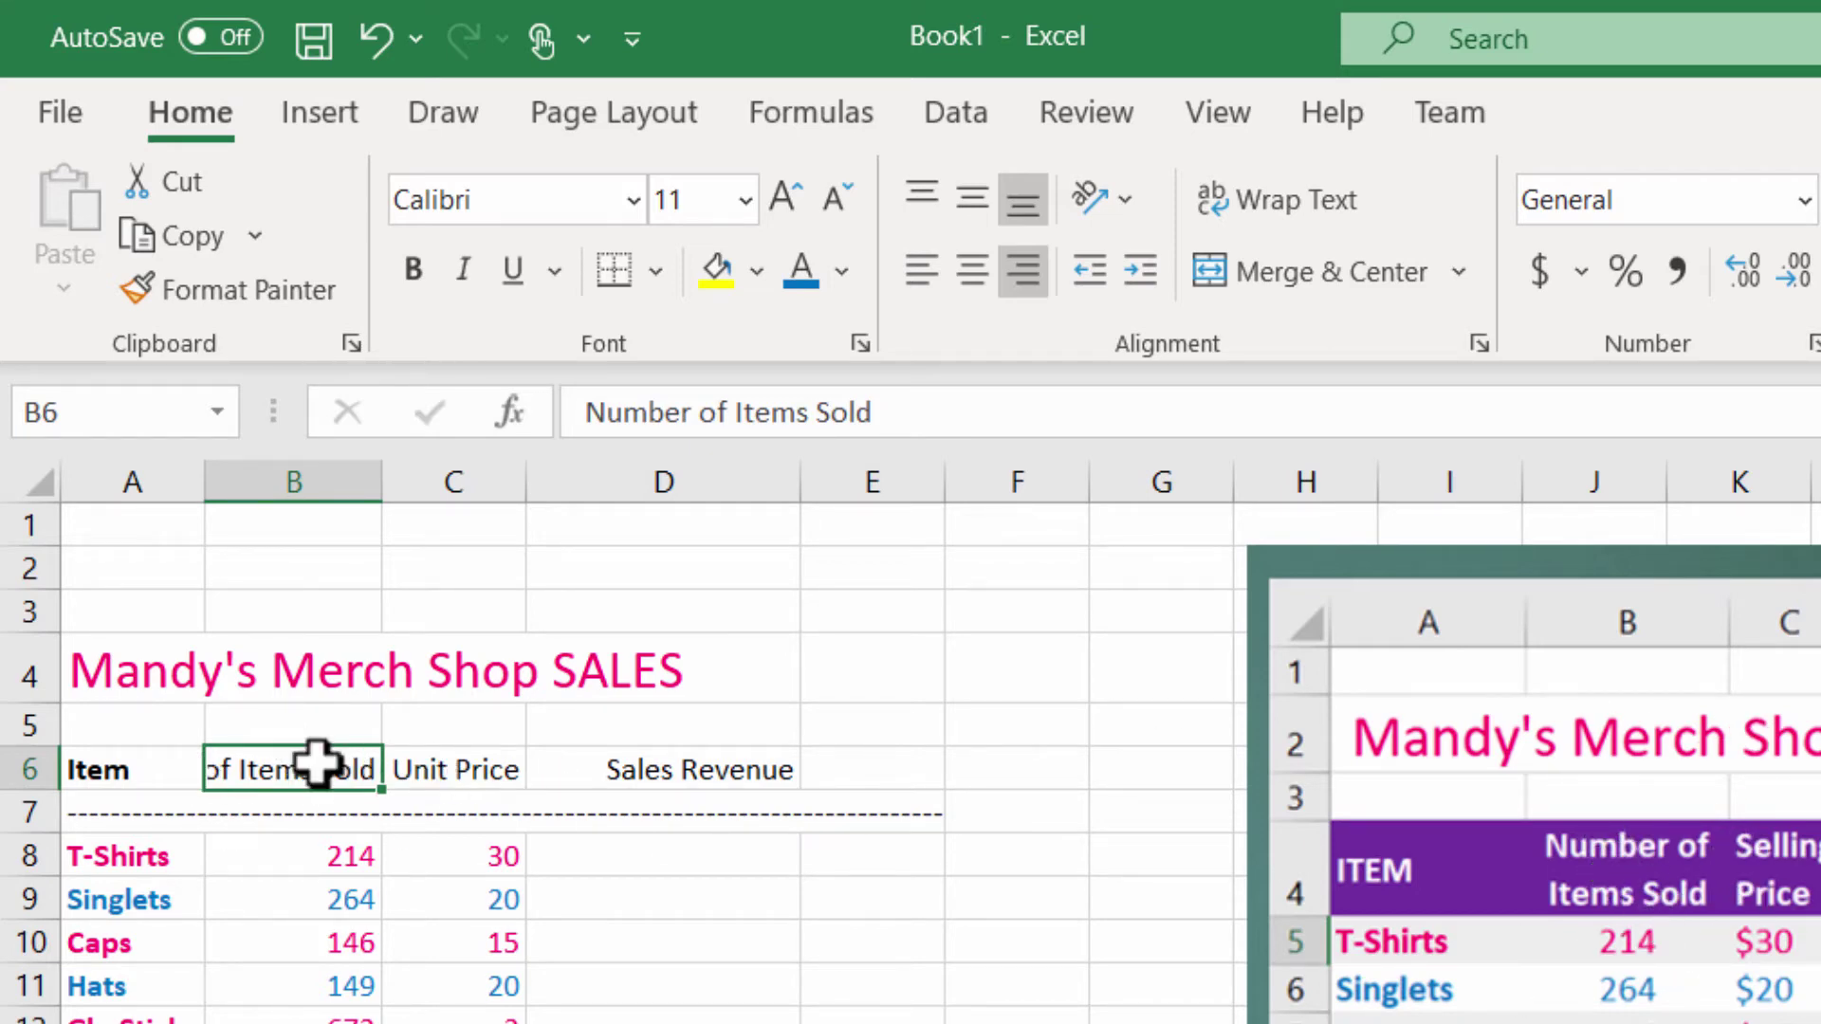
click(1281, 201)
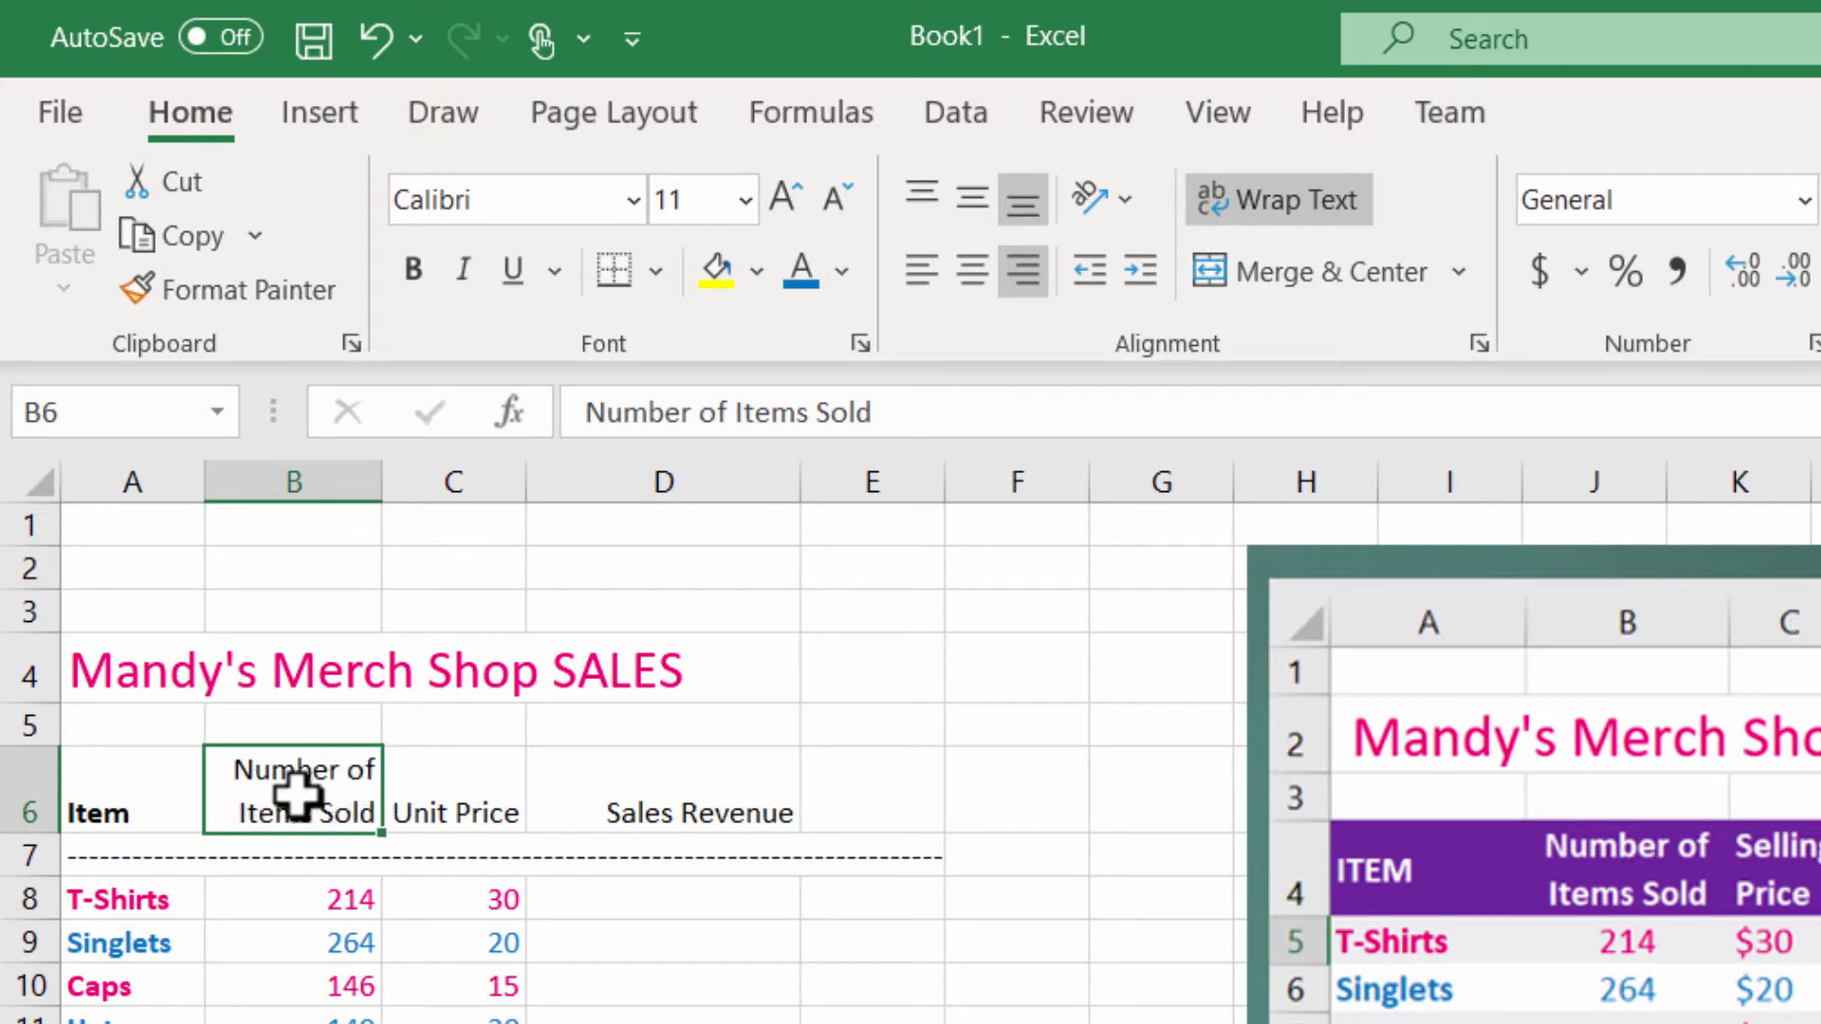
- Change the header in C6 to "Selling Price" and wrap its text within the cell
click(446, 790)
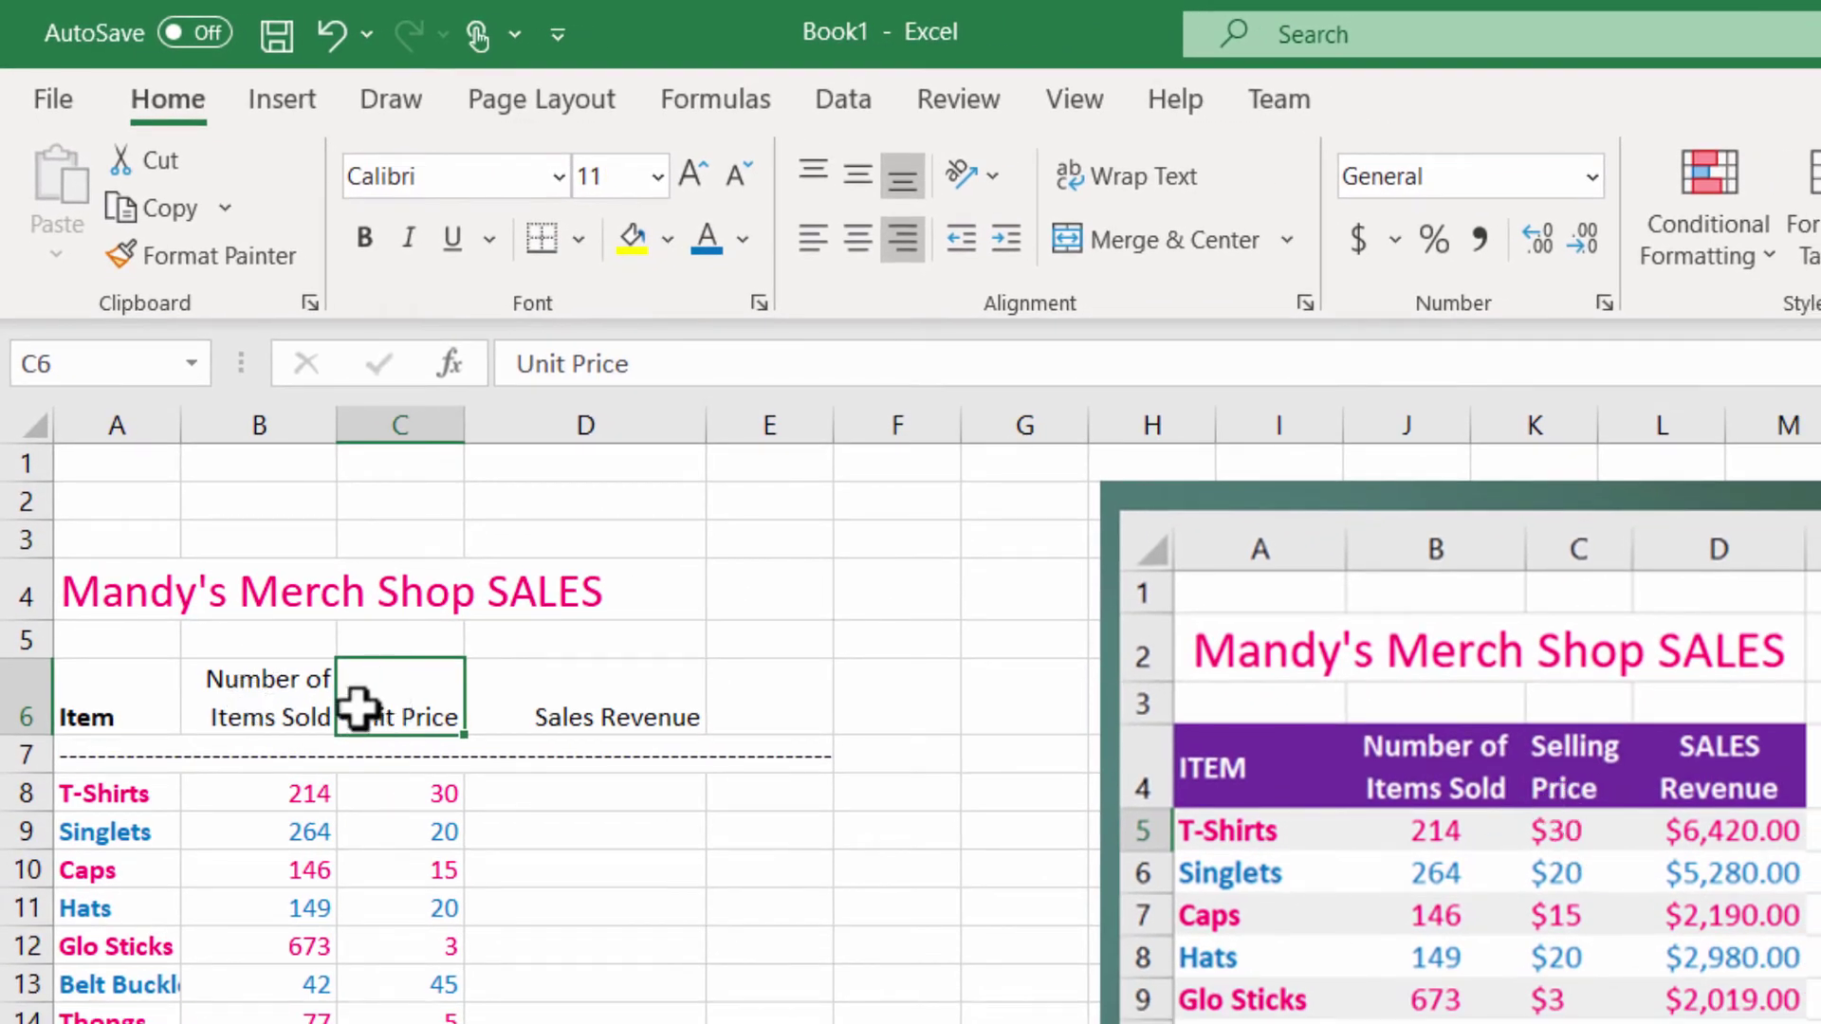
click(566, 365)
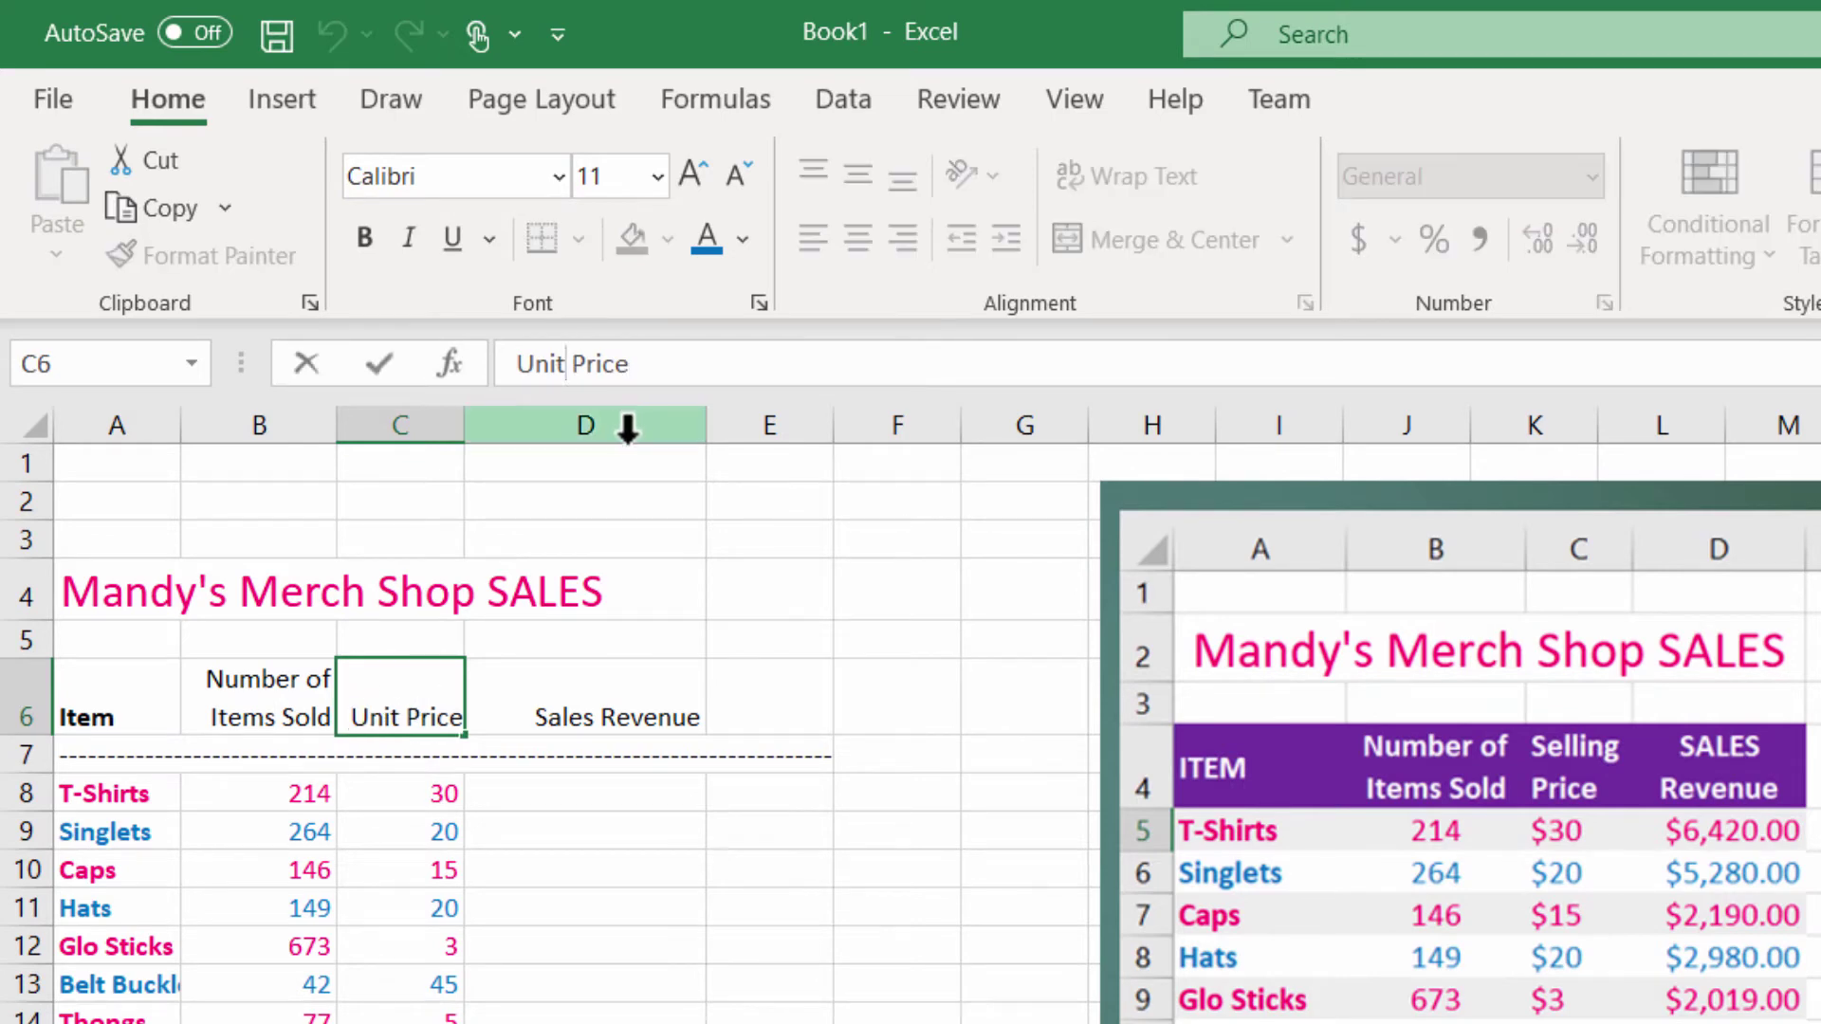
key(BackSpace)
key(BackSpace)
key(BackSpace)
key(BackSpace)
text(Sellinmj)
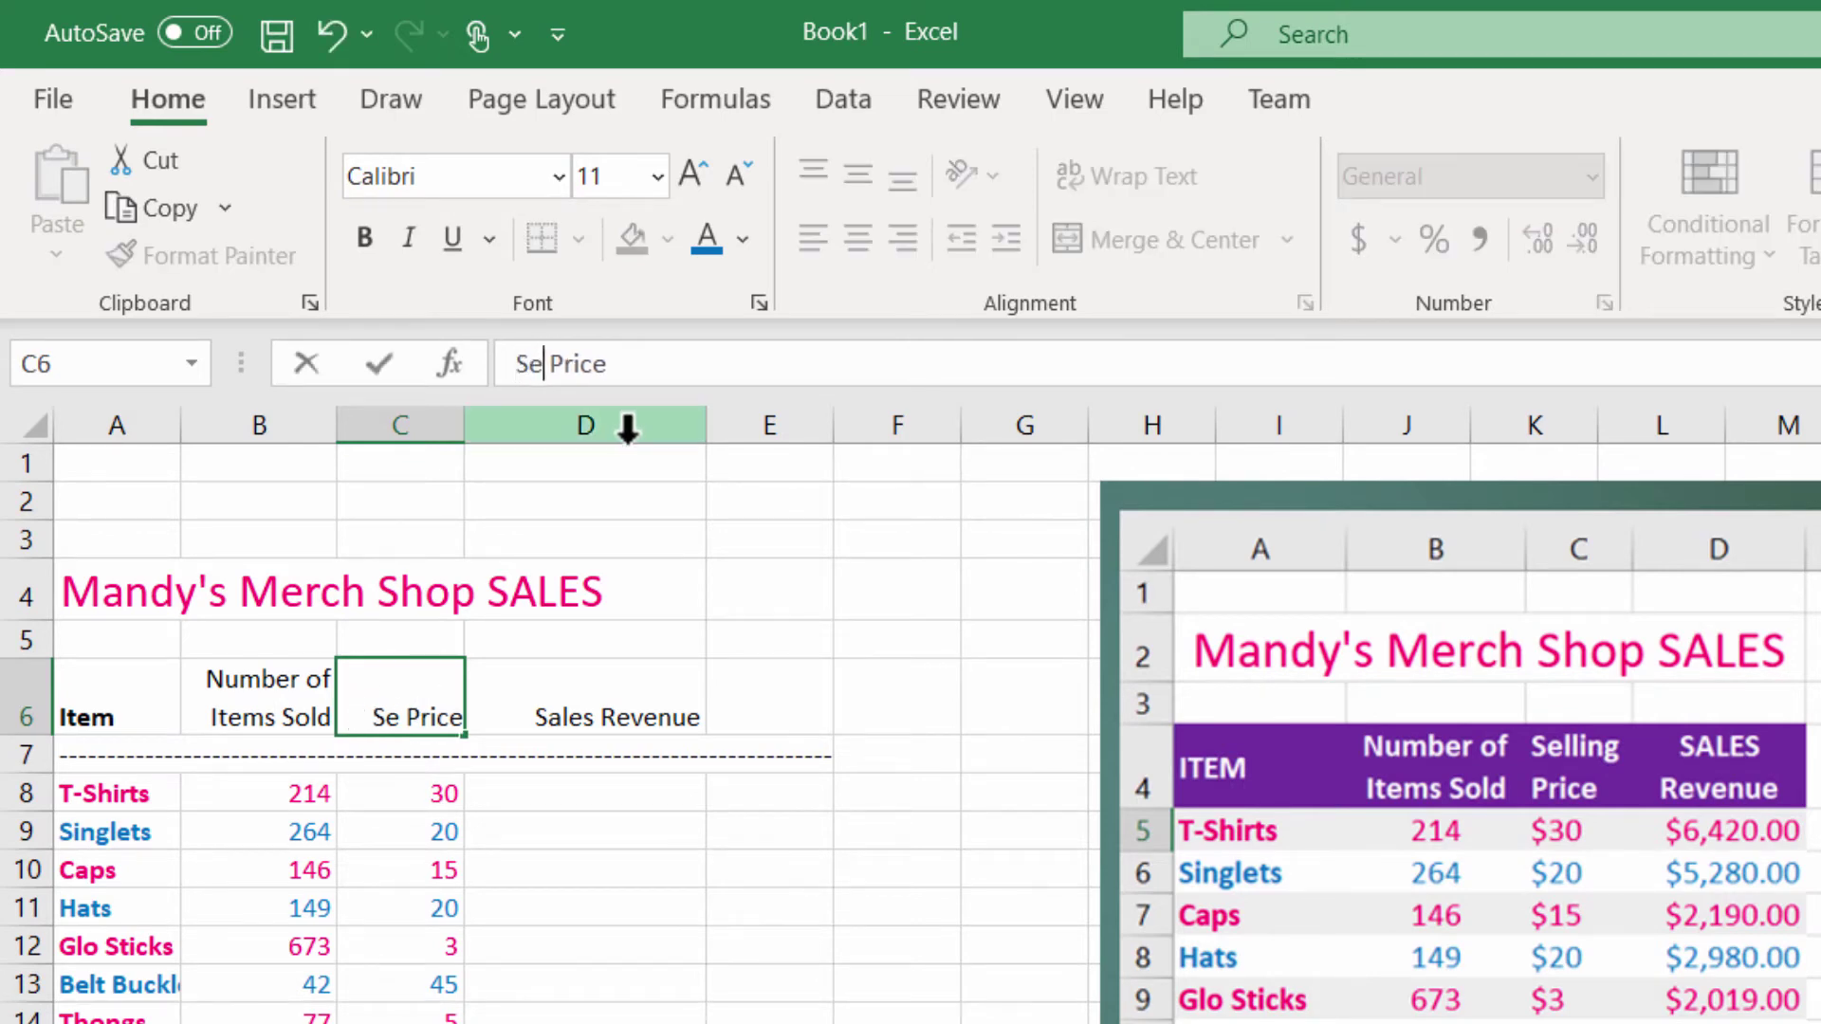
key(BackSpace)
key(BackSpace)
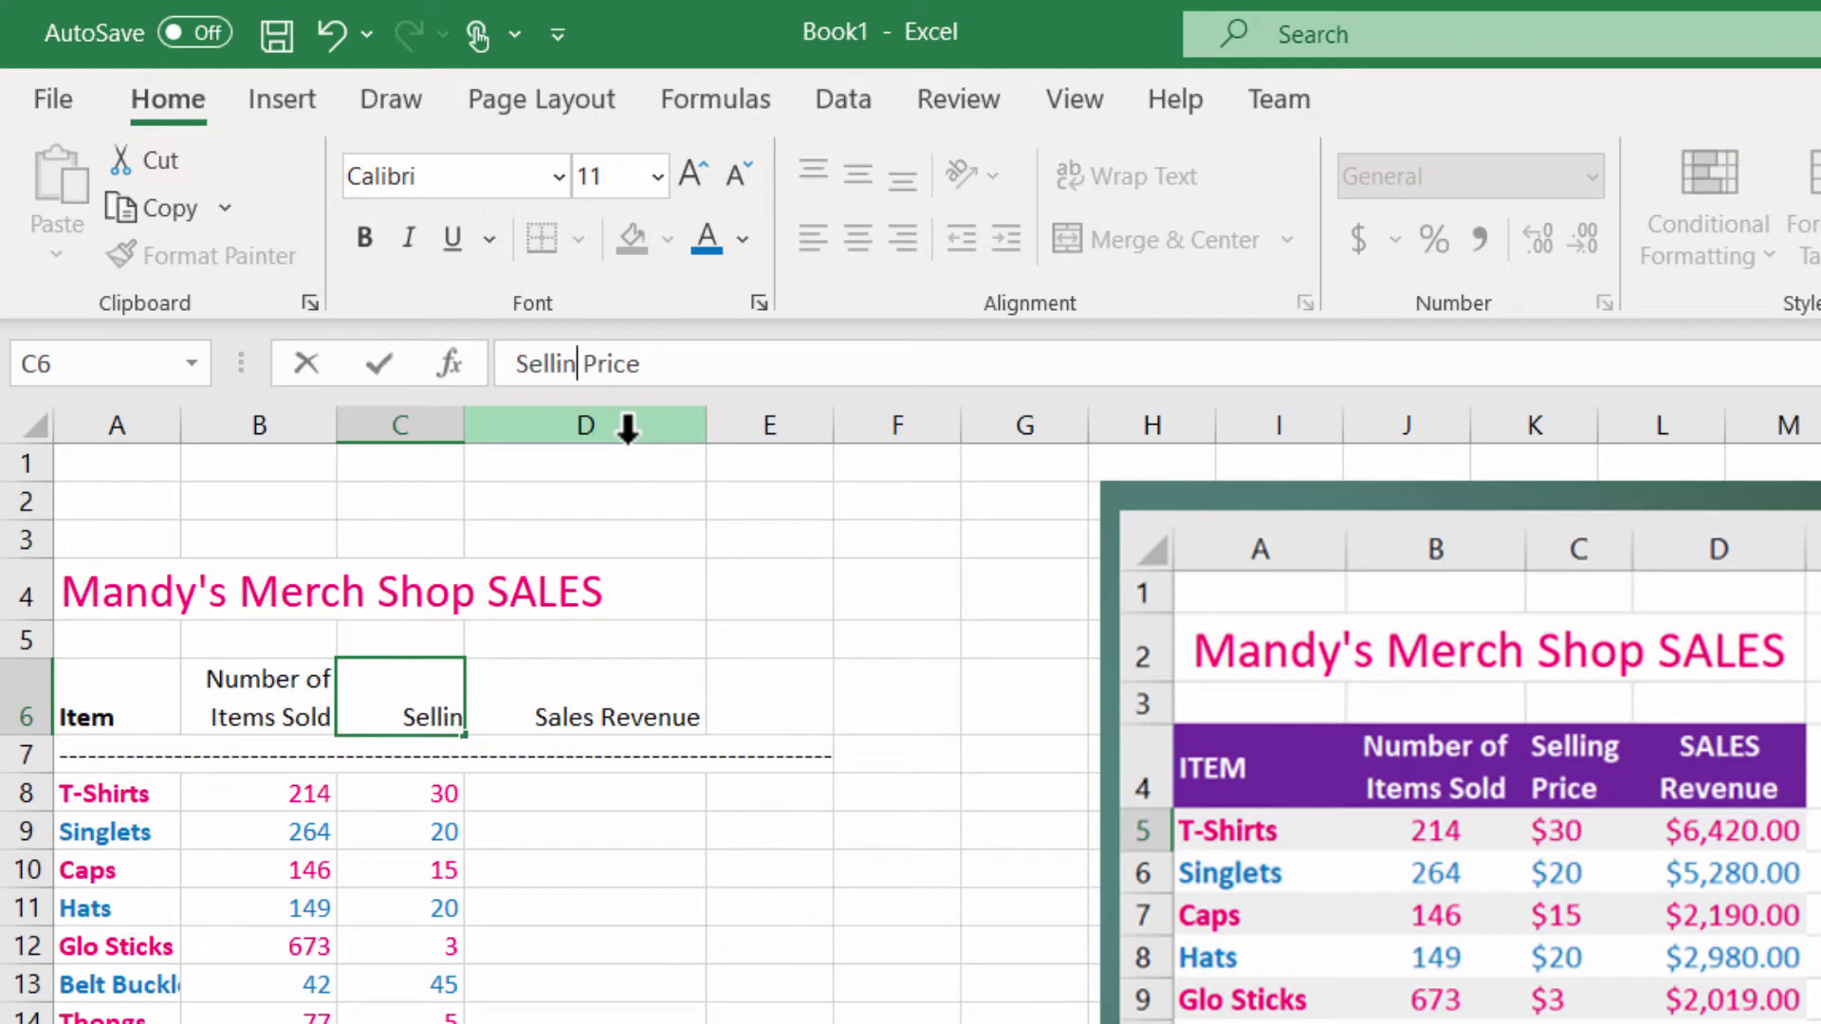
text(g)
key(Return)
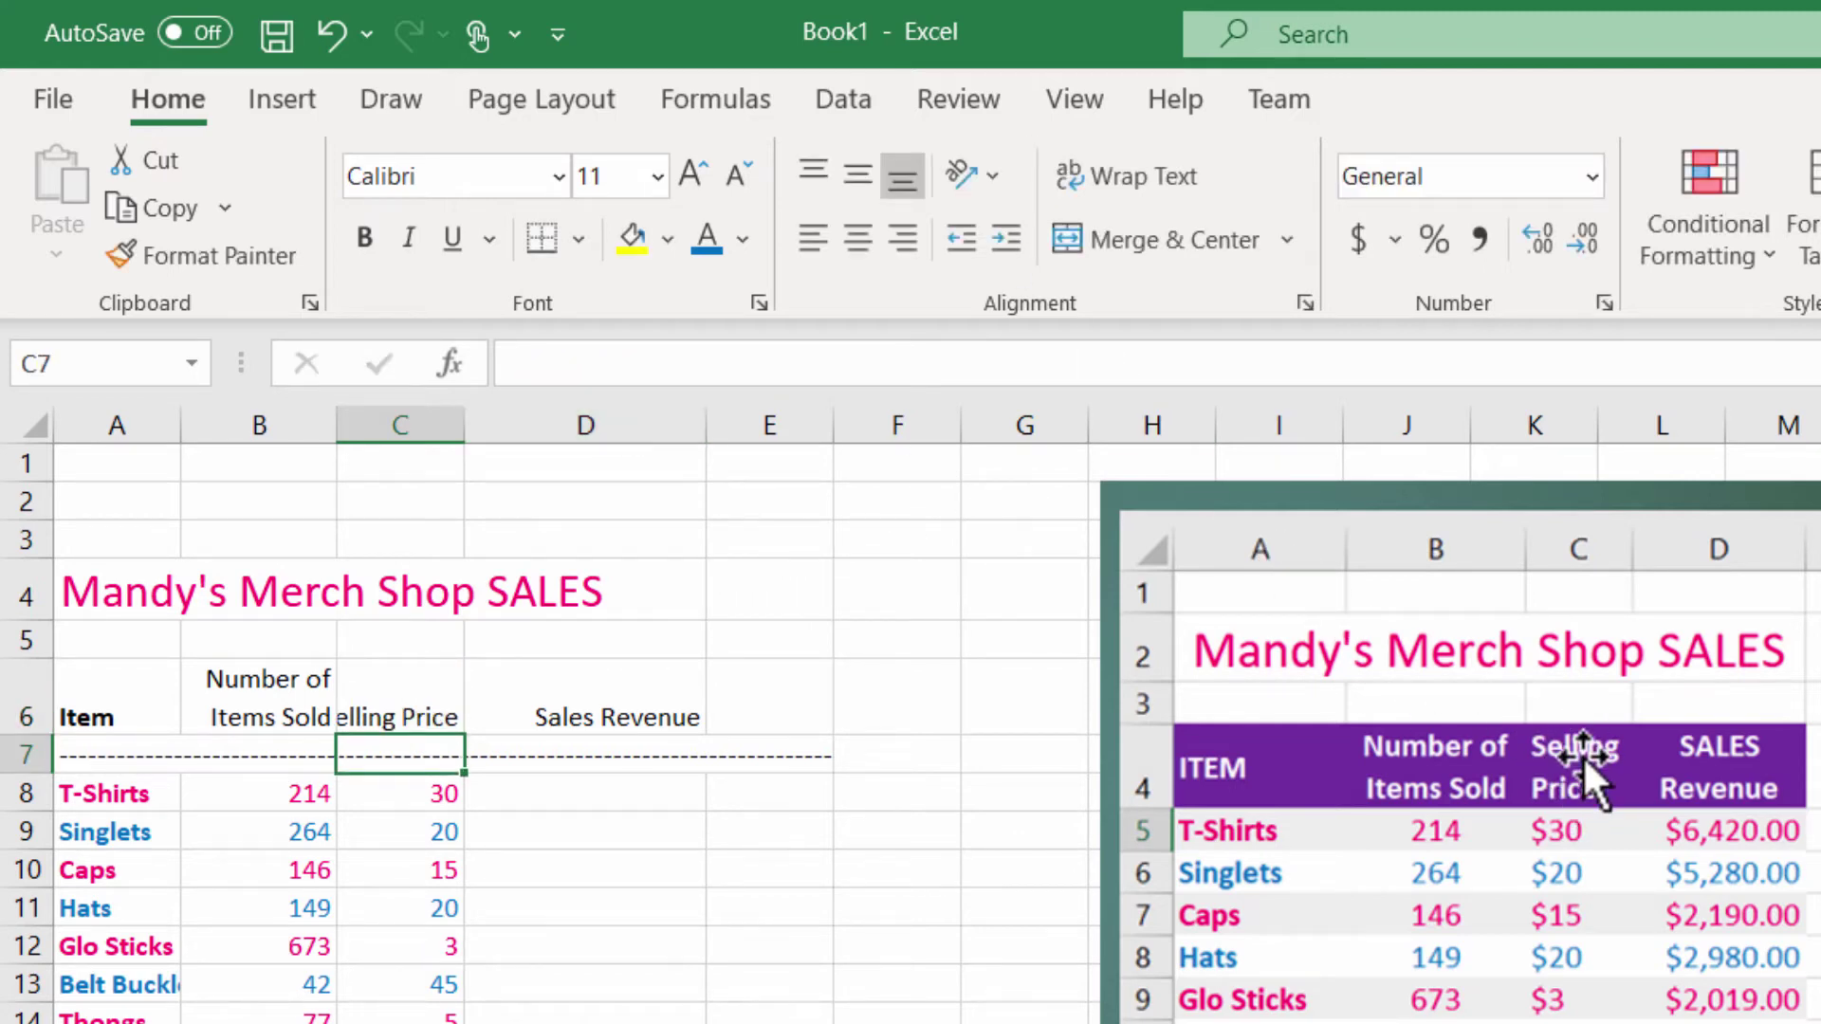
click(390, 702)
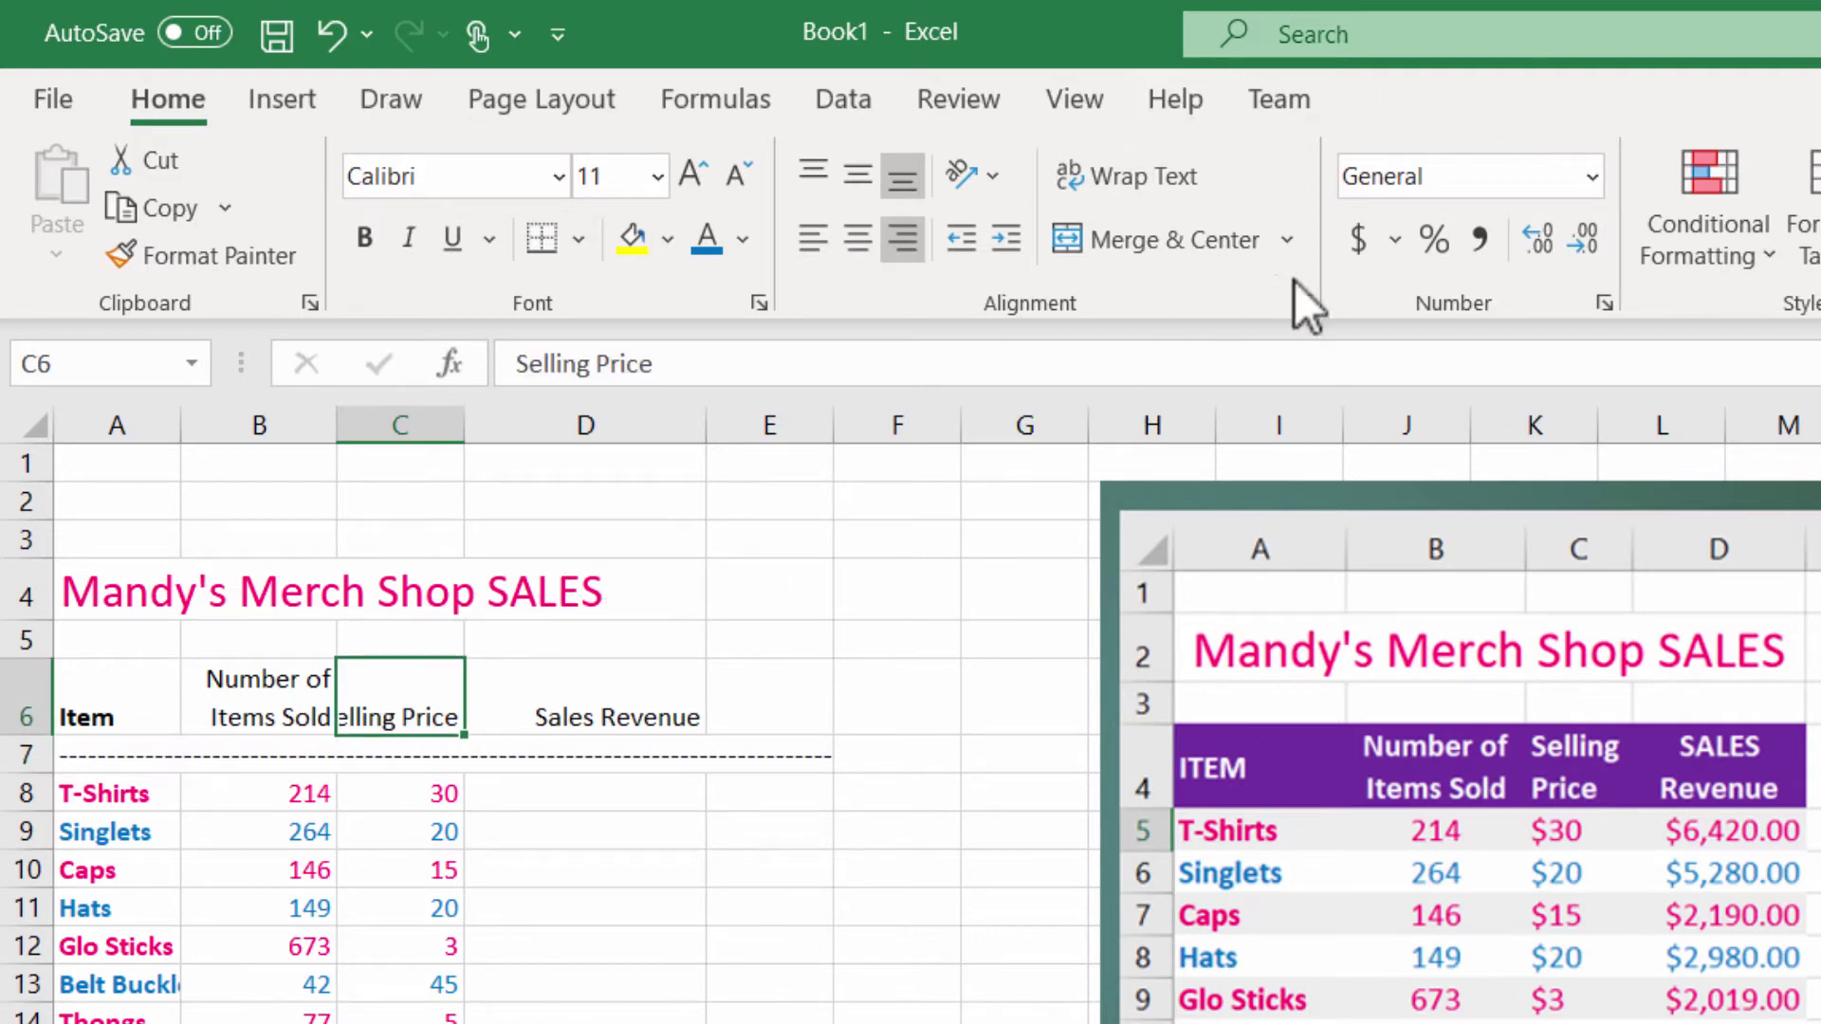
click(1168, 185)
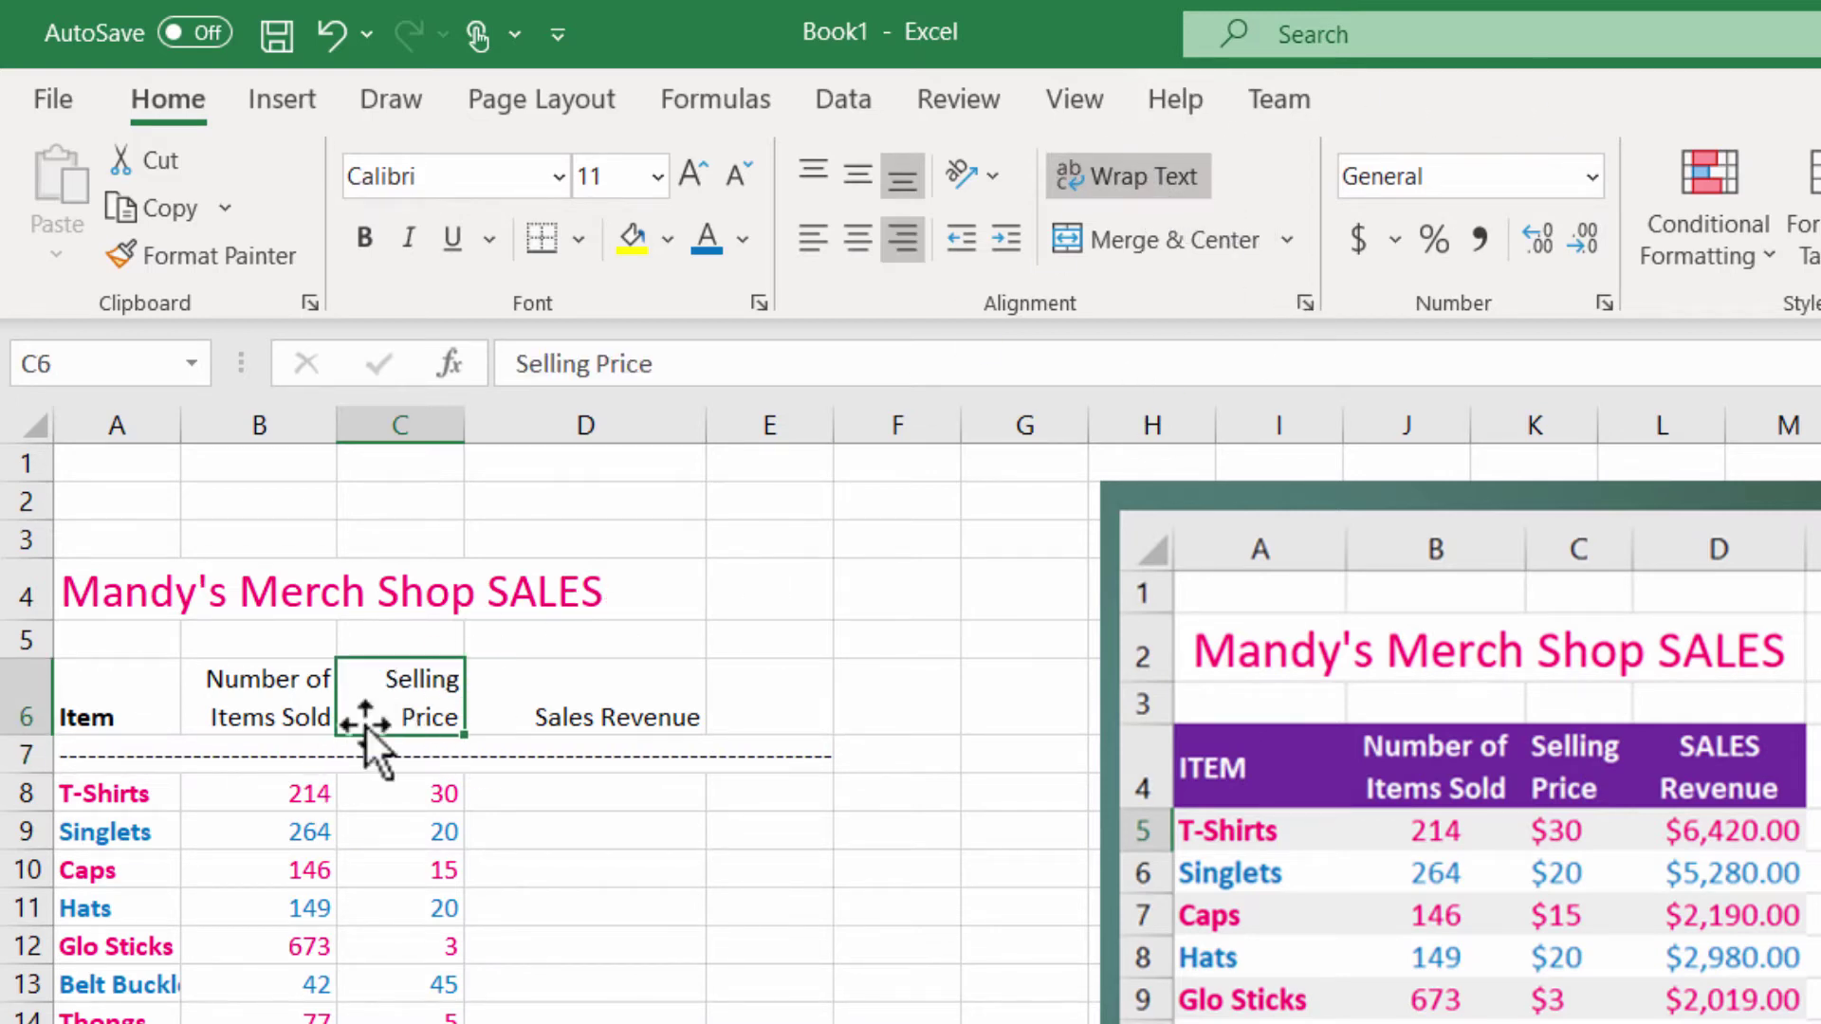
- Edit the header in D6 to read "SALES Revenue" with the first word in capitals
click(1712, 743)
click(638, 708)
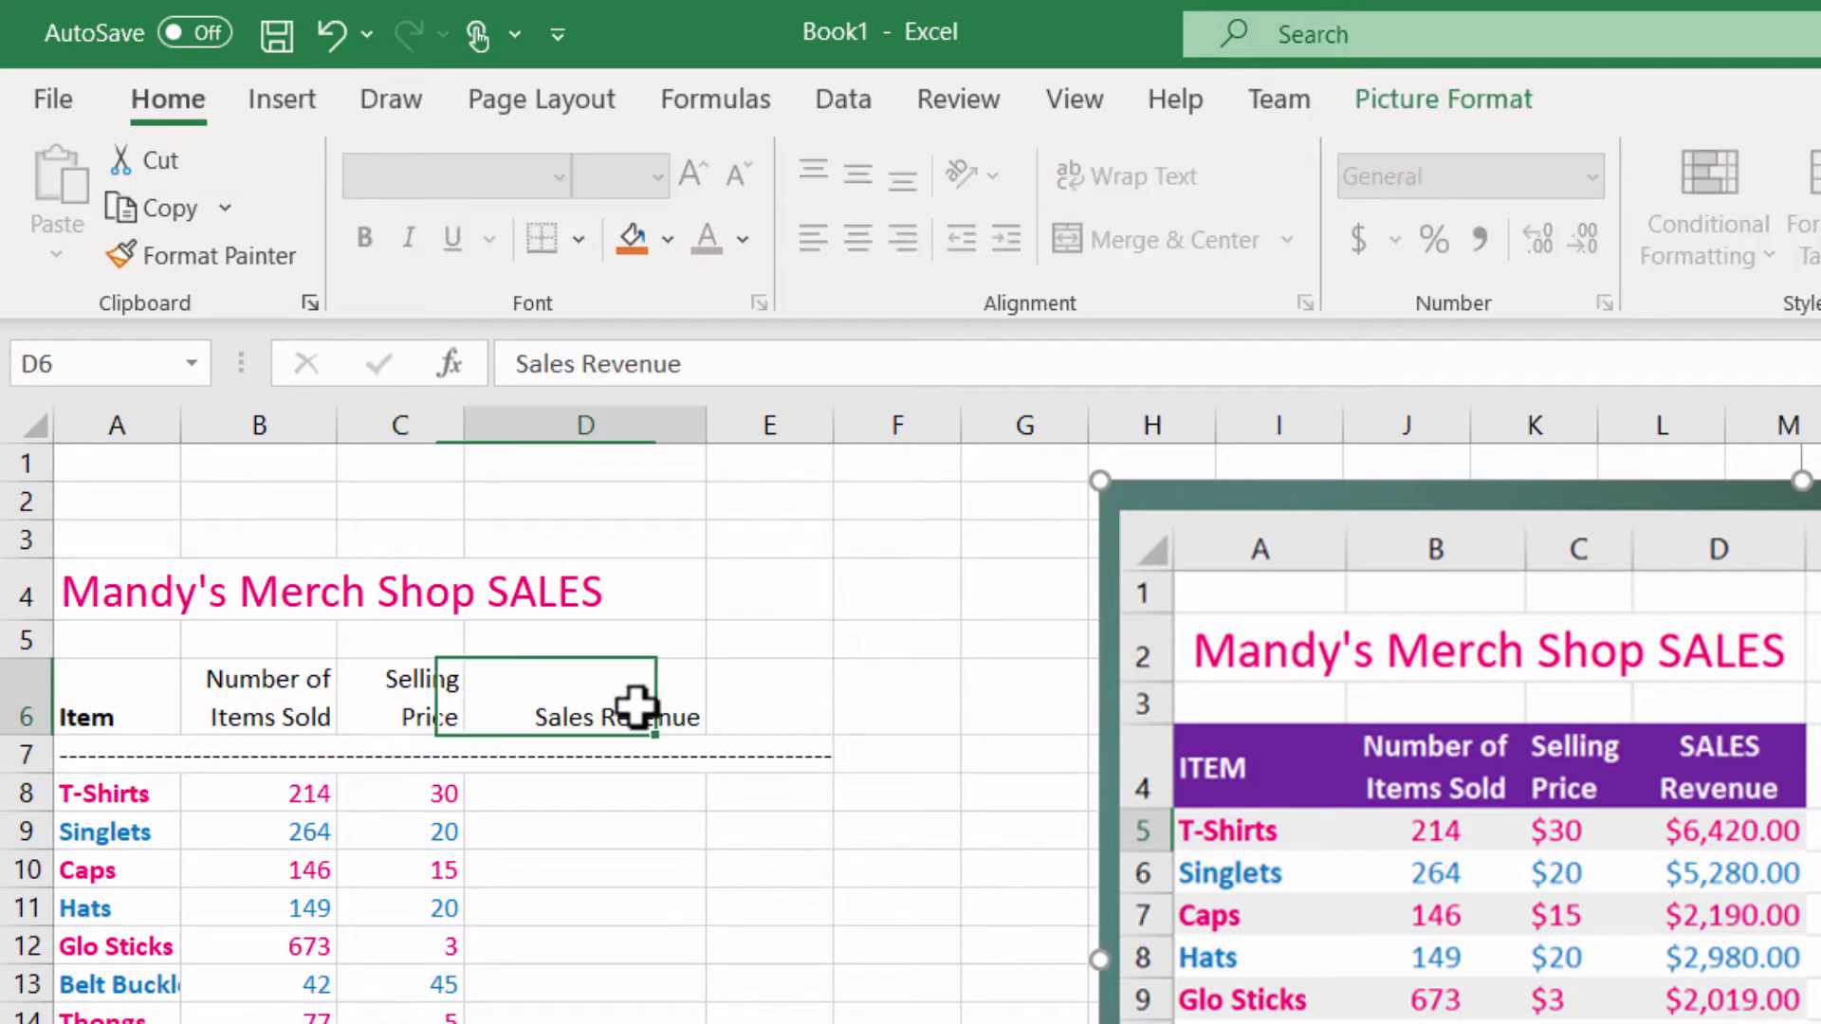
click(582, 359)
key(BackSpace)
key(BackSpace)
key(BackSpace)
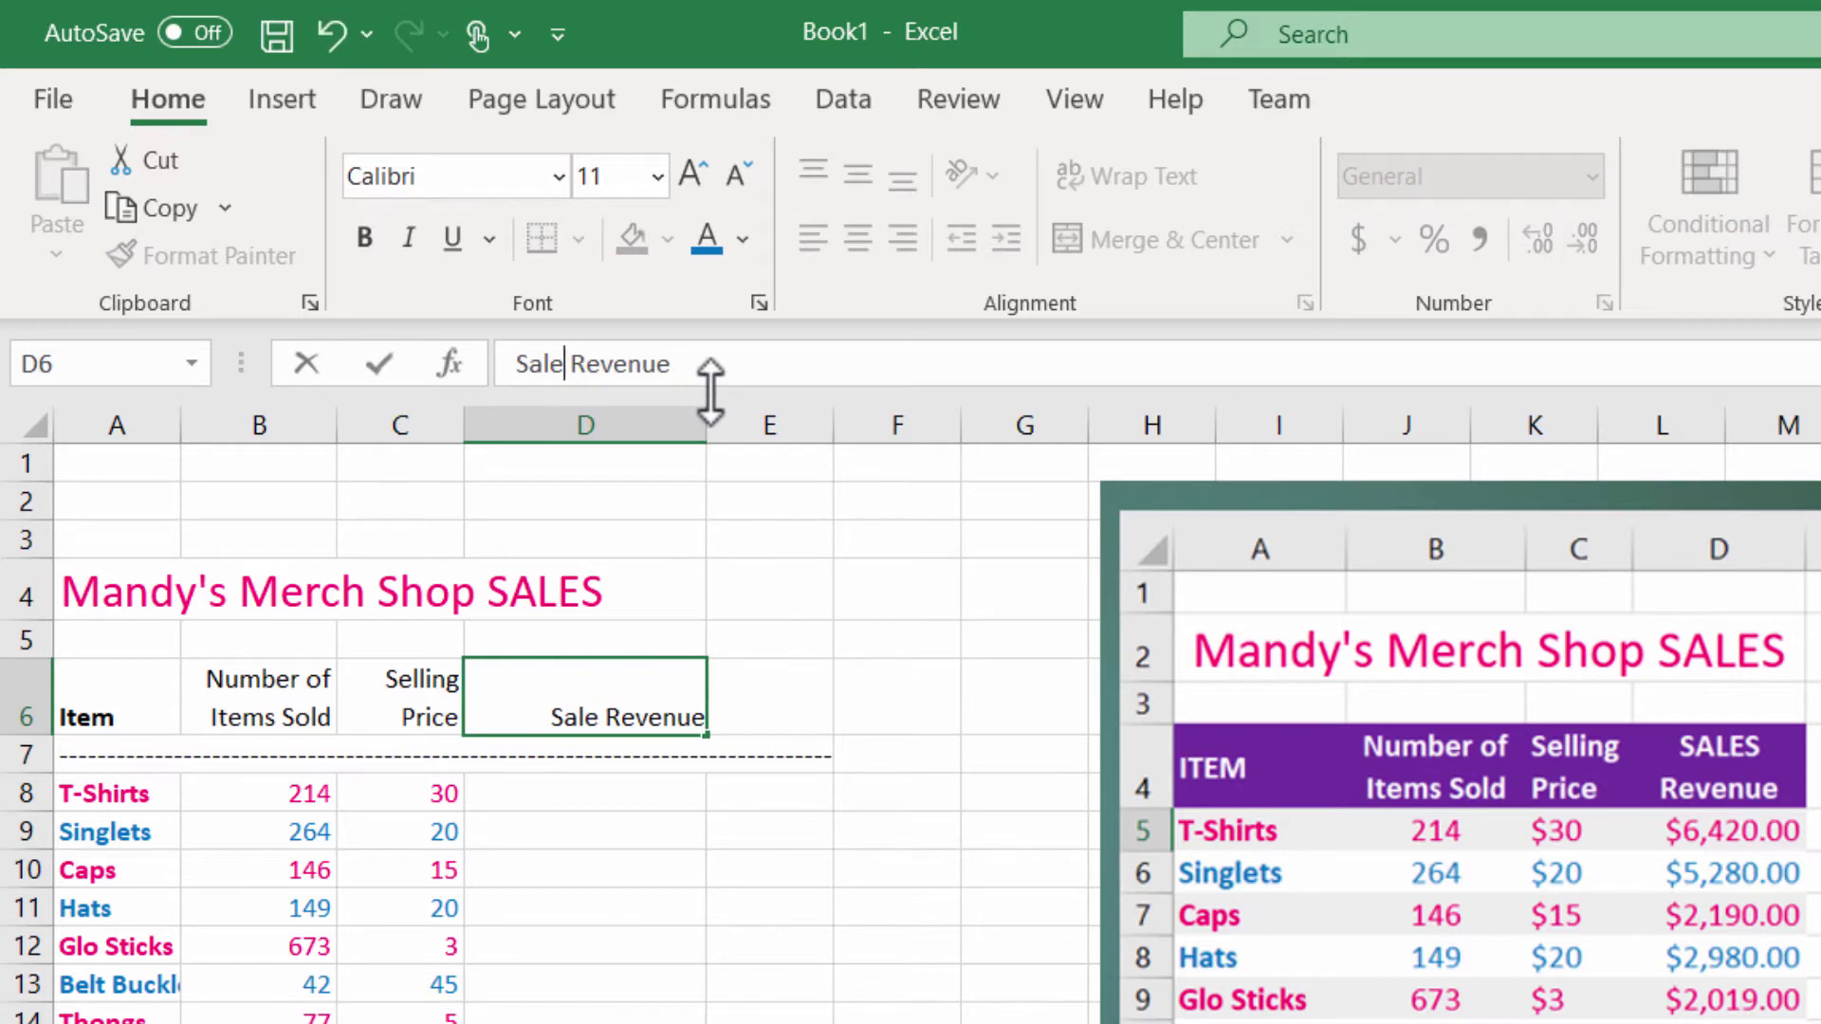
key(BackSpace)
text(ALES)
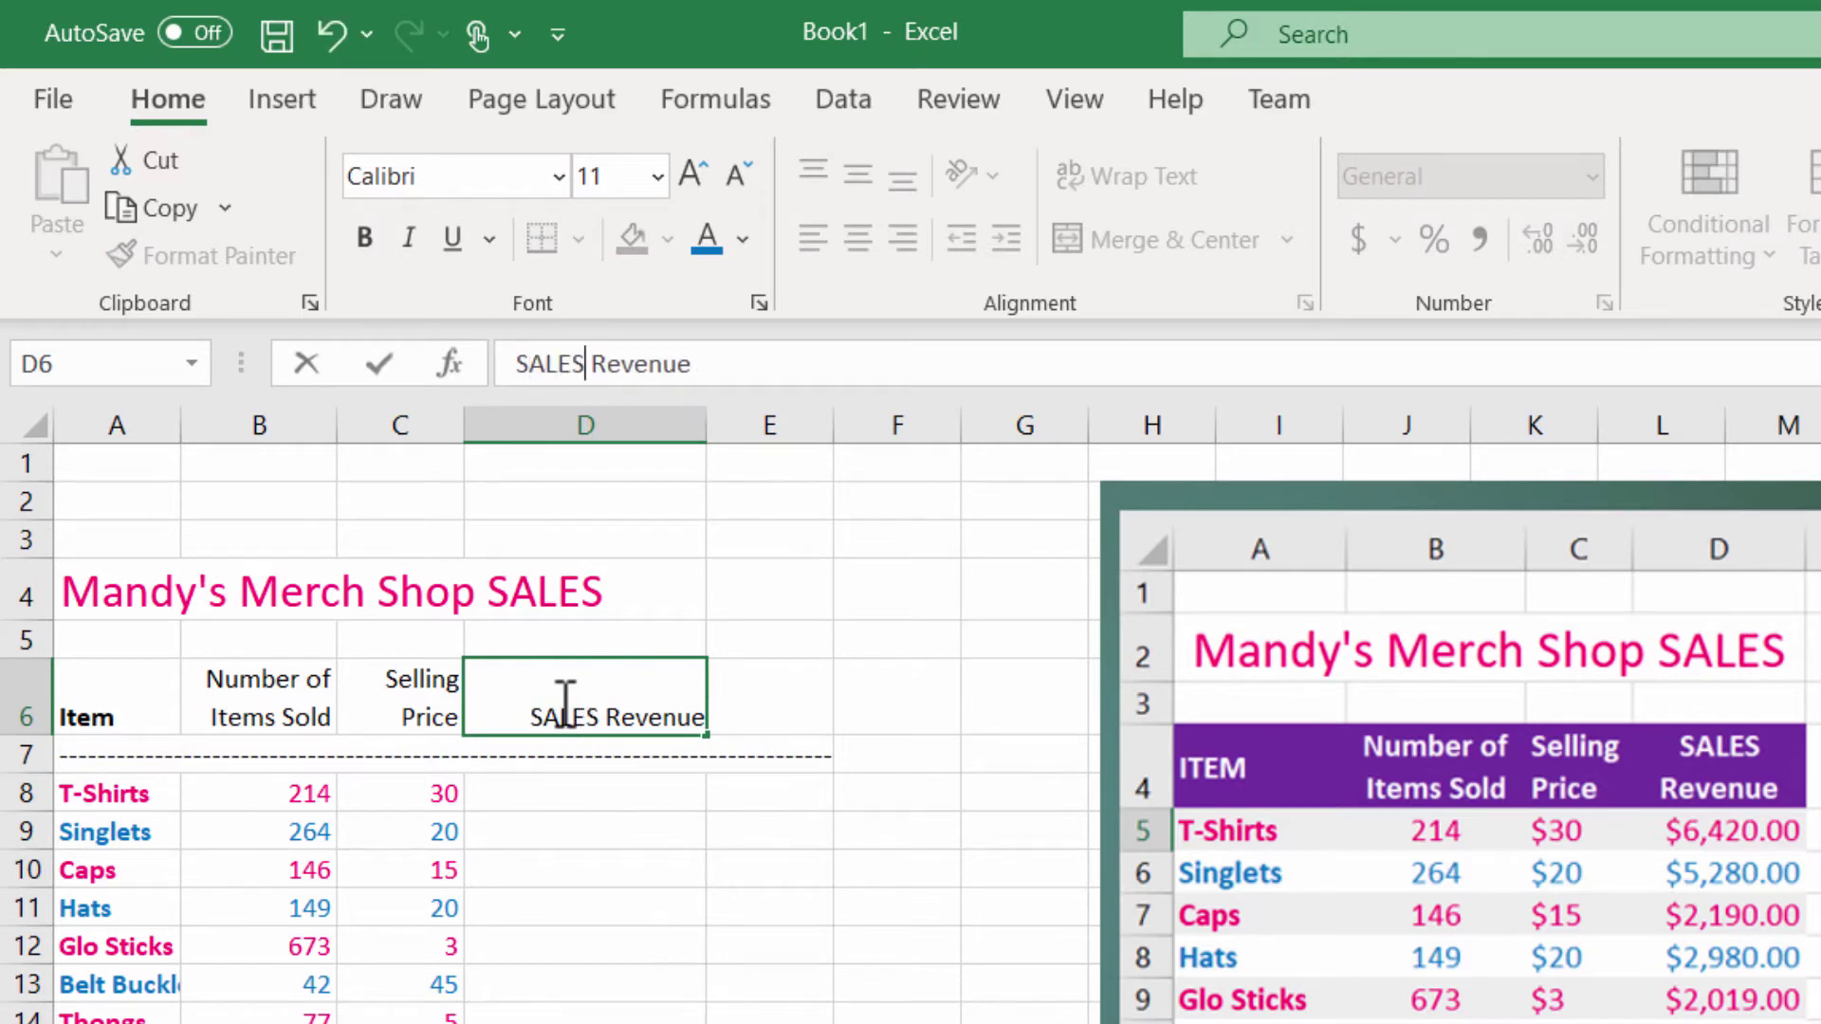
click(617, 764)
click(608, 716)
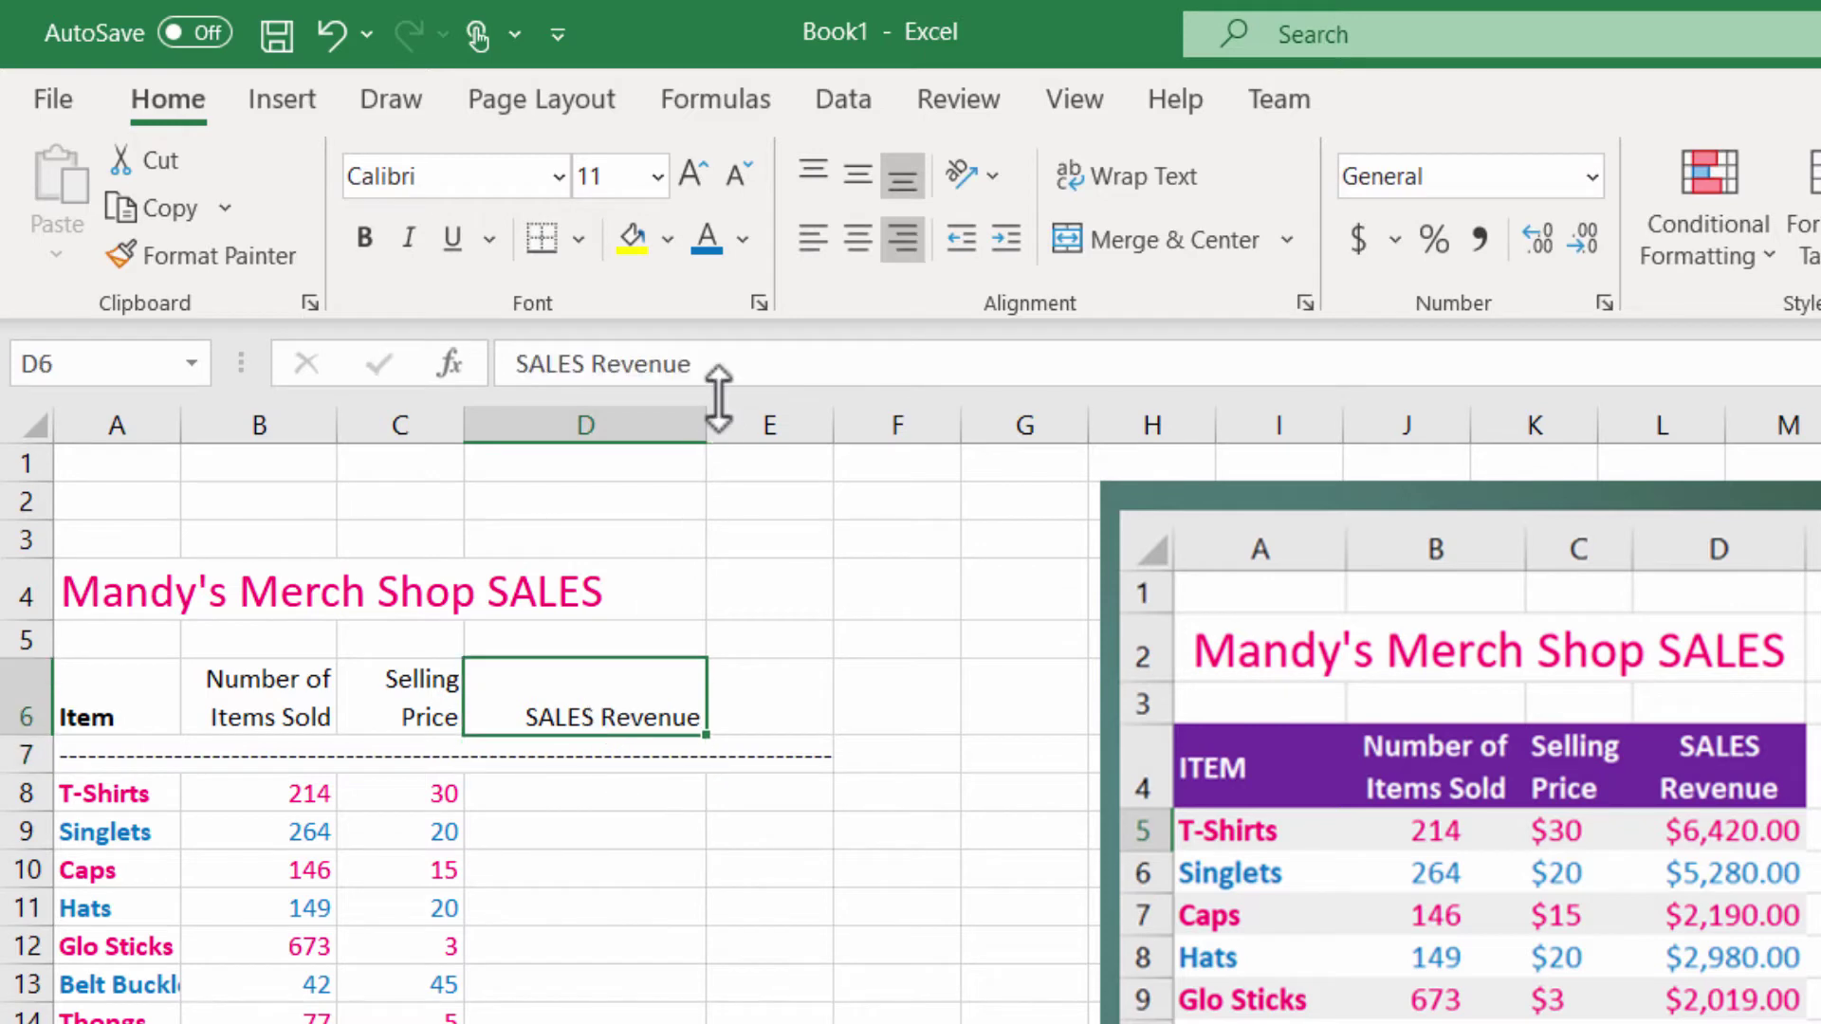
- Wrap the "SALES Revenue" header text in D6 and narrow column D so it splits onto two lines
drag(705, 428, 667, 429)
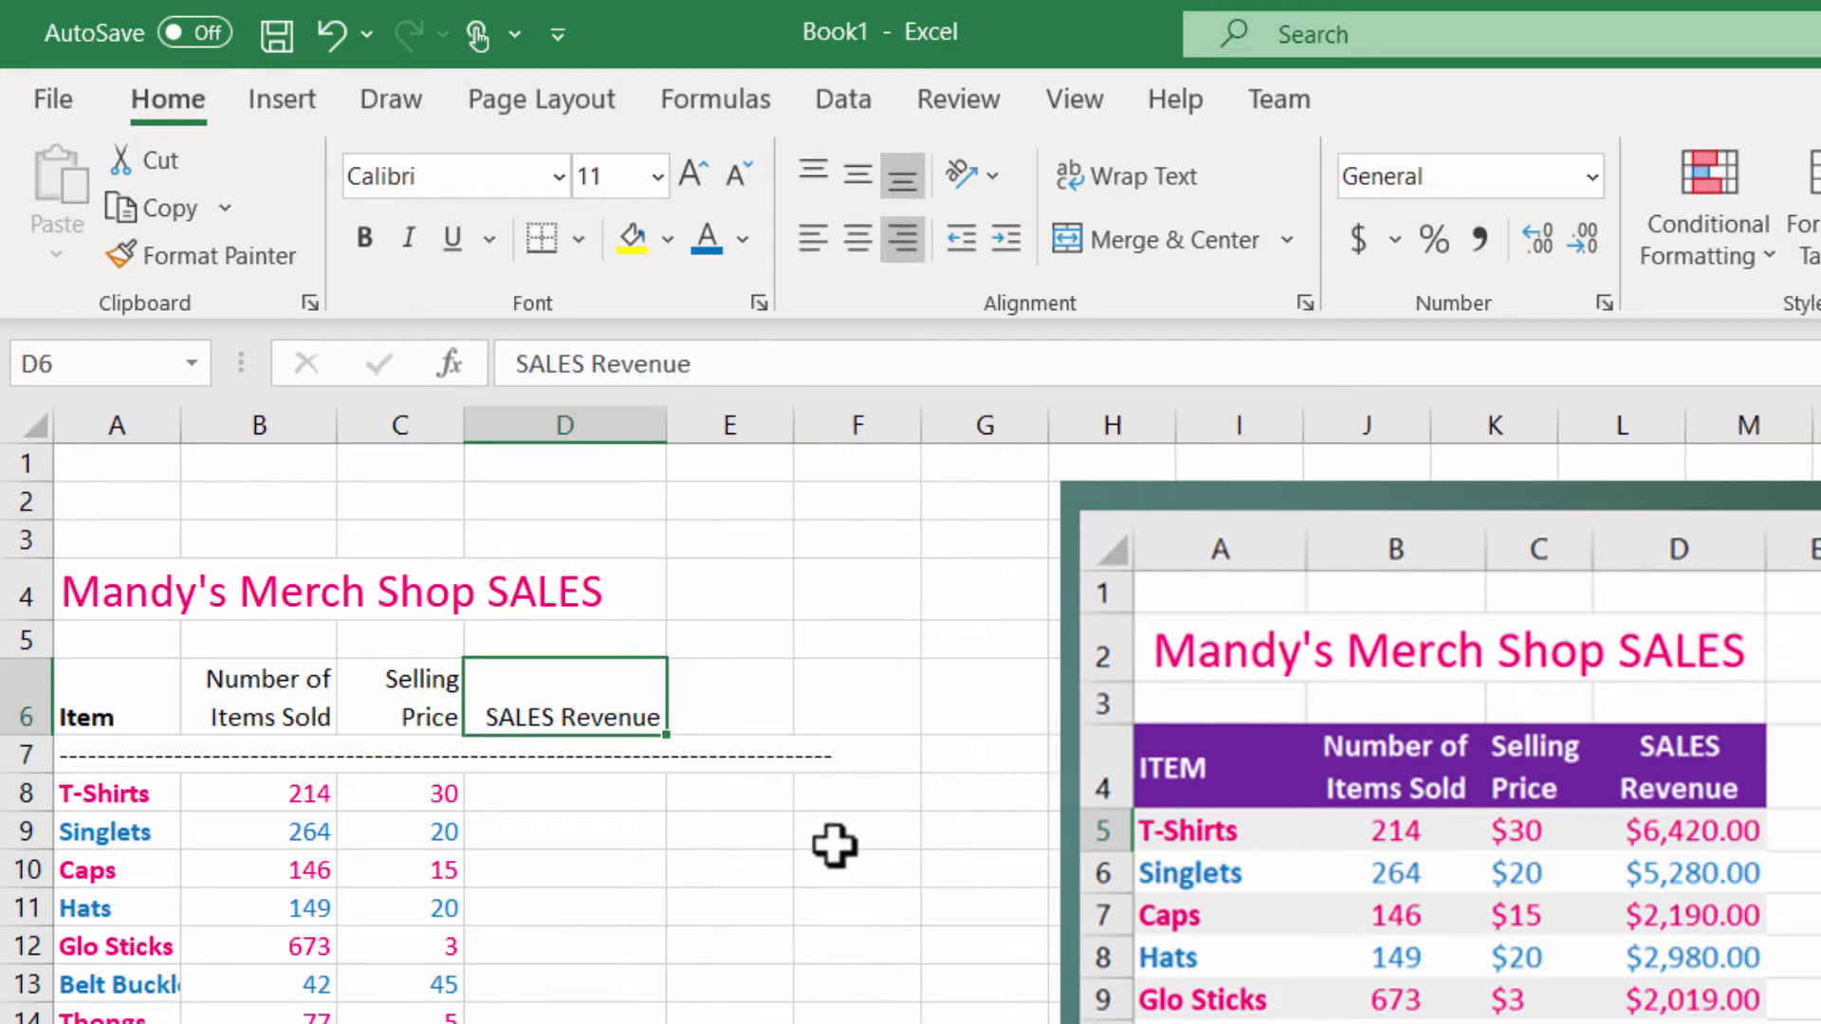
click(1130, 174)
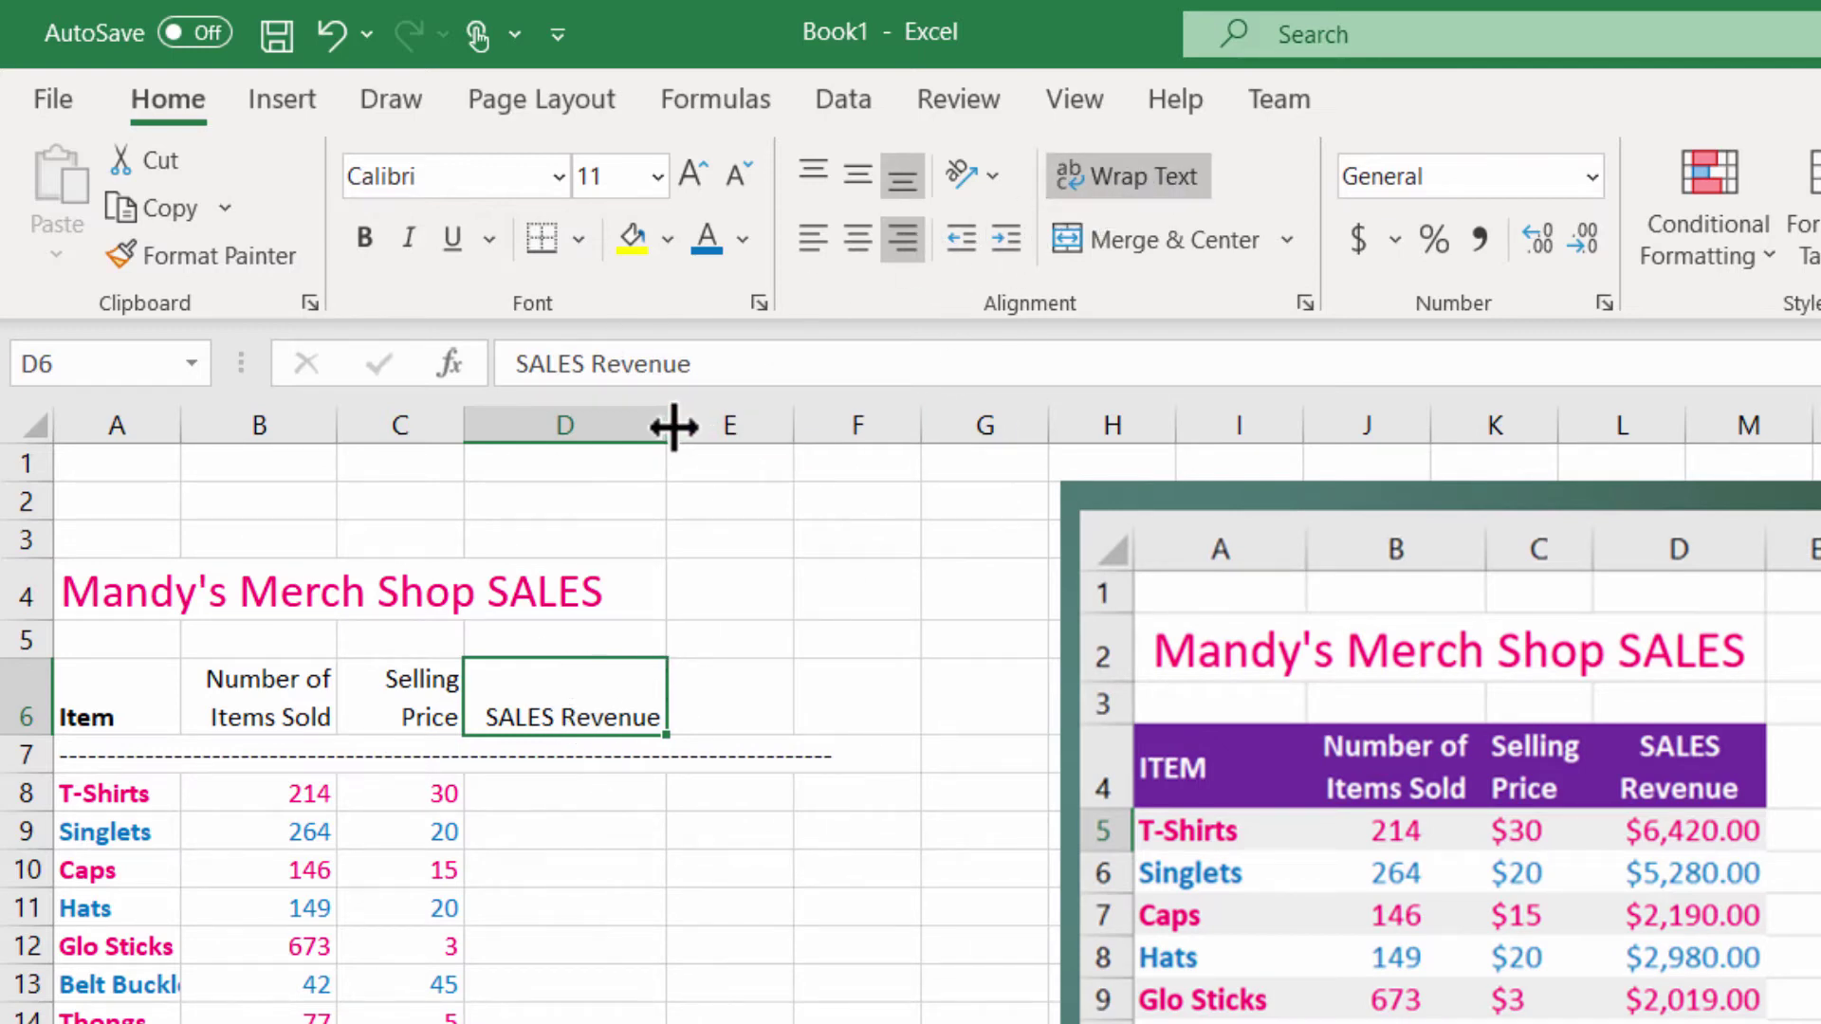
drag(663, 426, 605, 427)
click(715, 805)
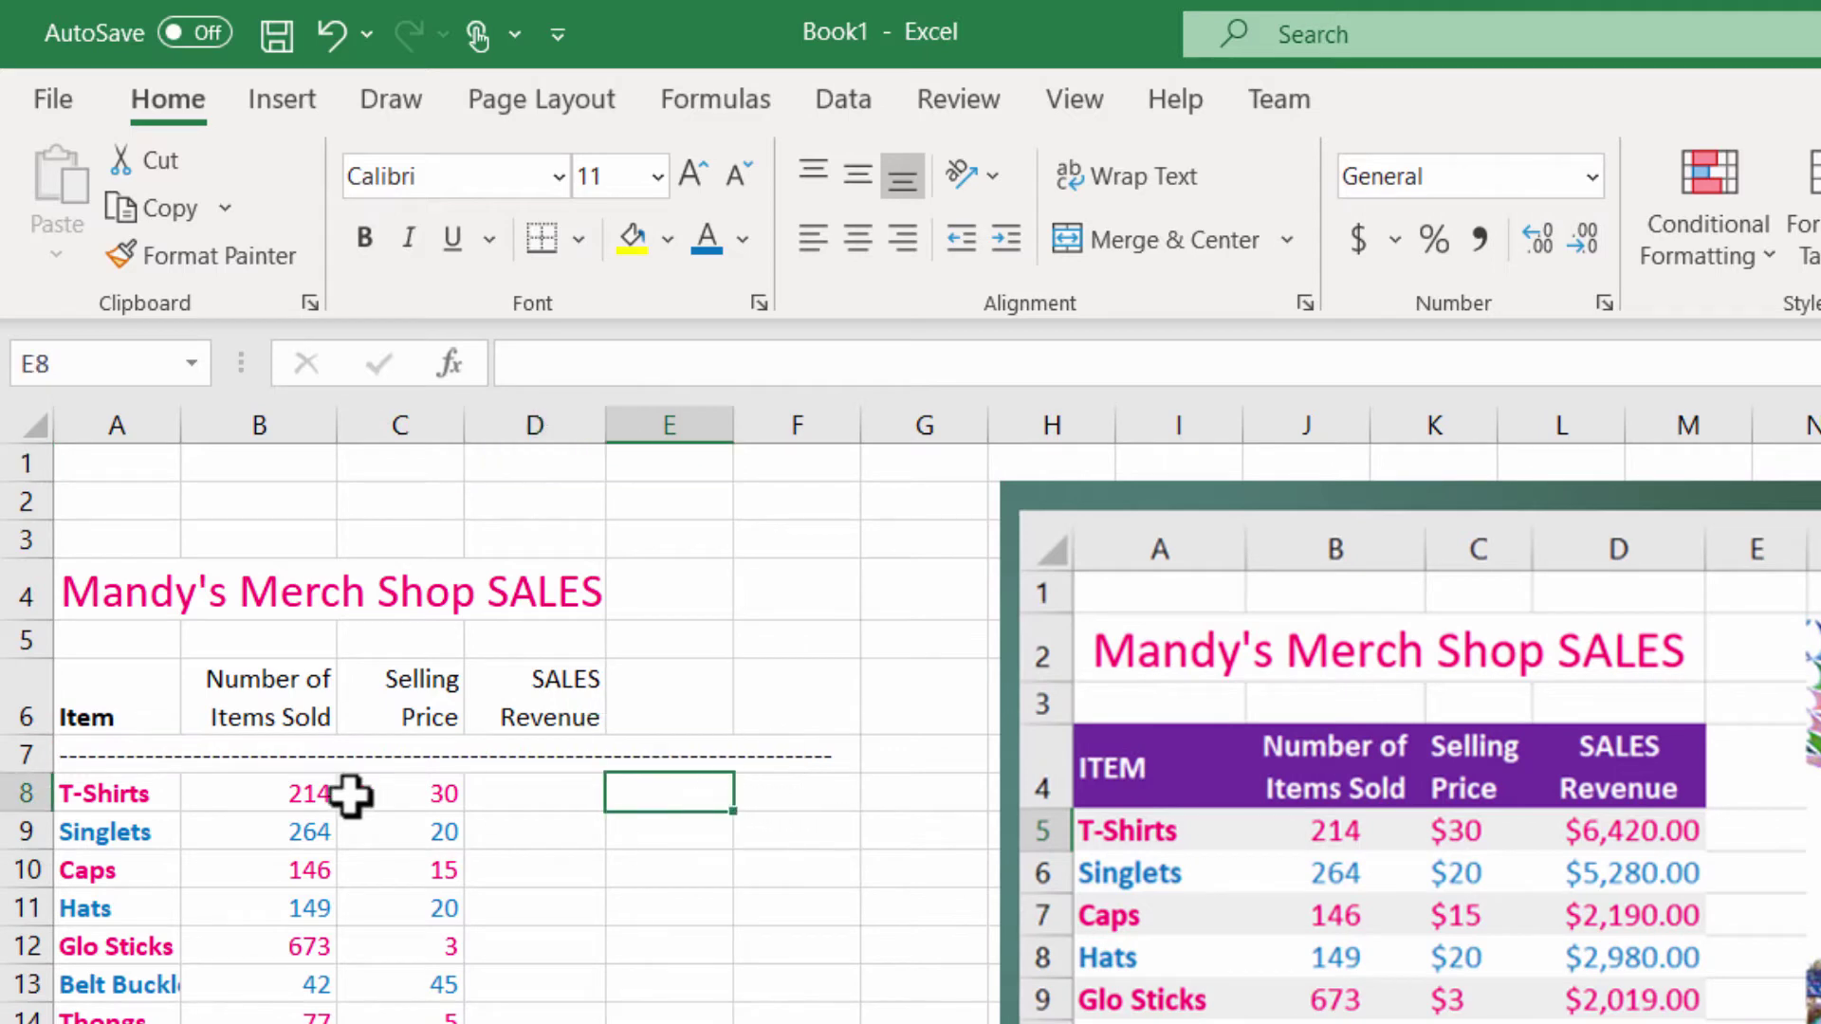
- Delete the two rows of dashes, one under the column headers and one under the TOTALS row
click(123, 753)
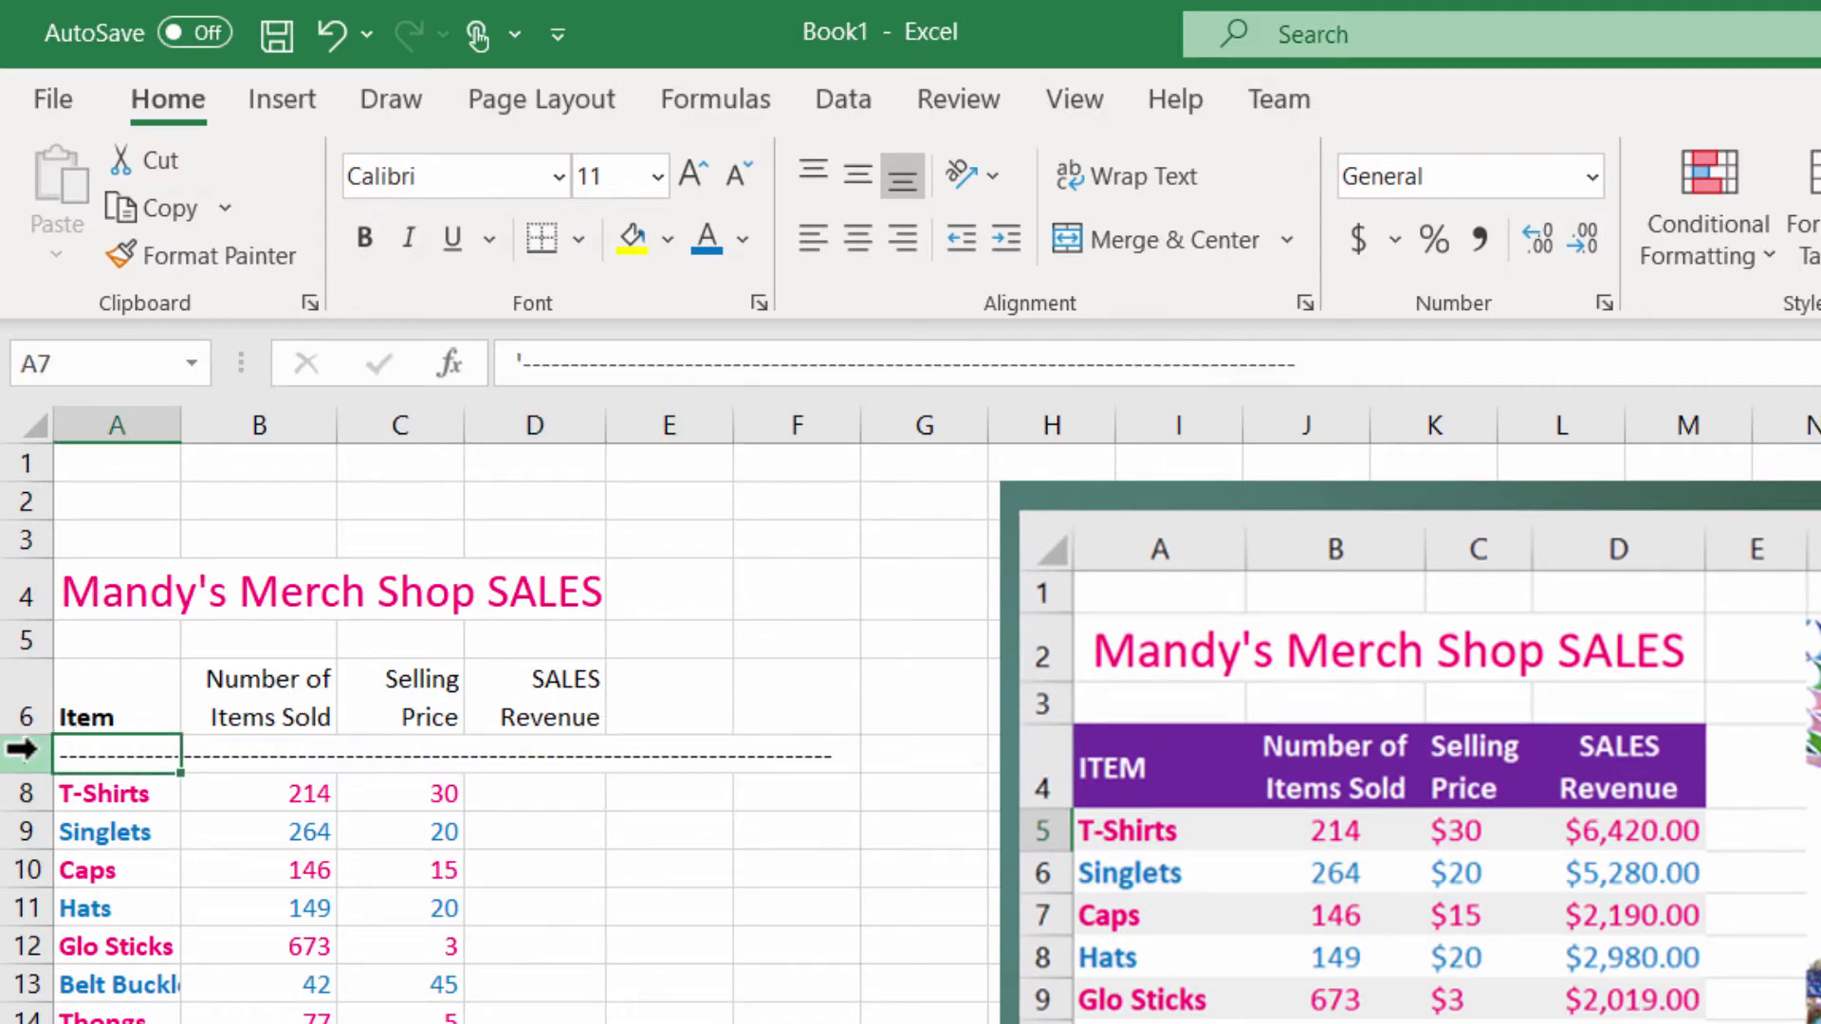
click(21, 749)
right_click(20, 750)
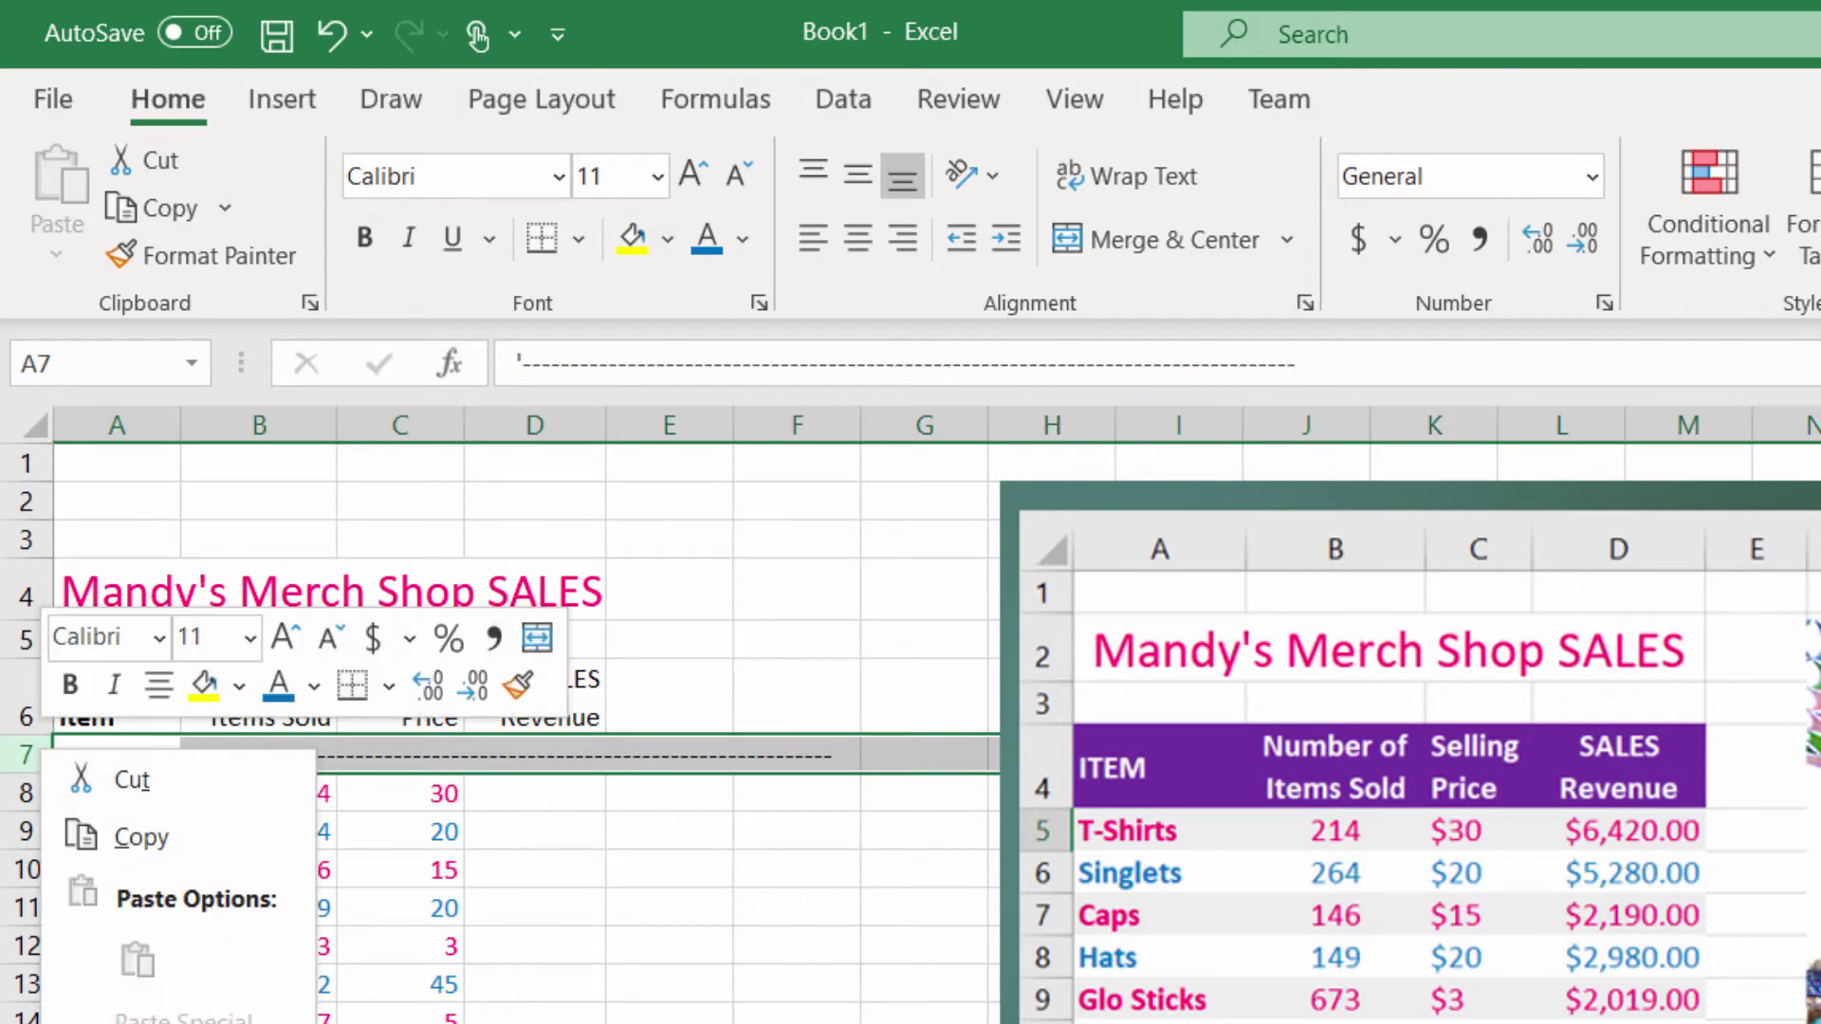
click(130, 1023)
click(25, 1023)
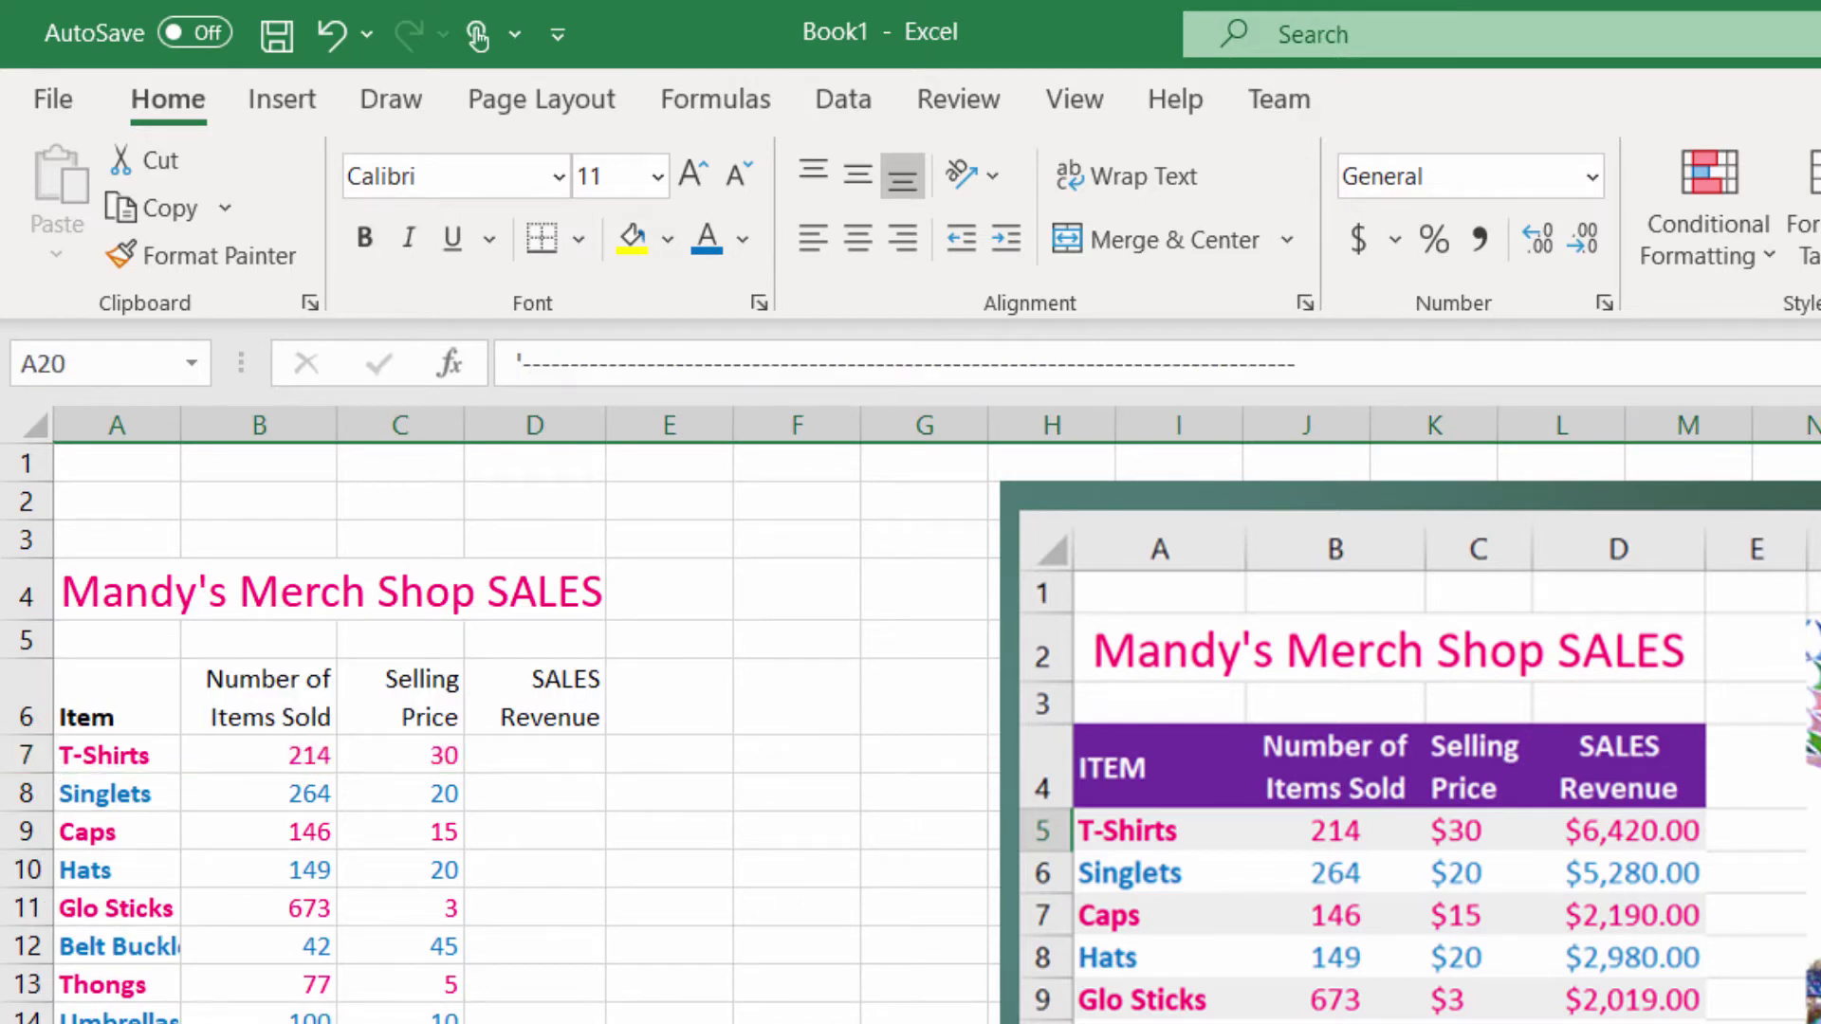
right_click(34, 1023)
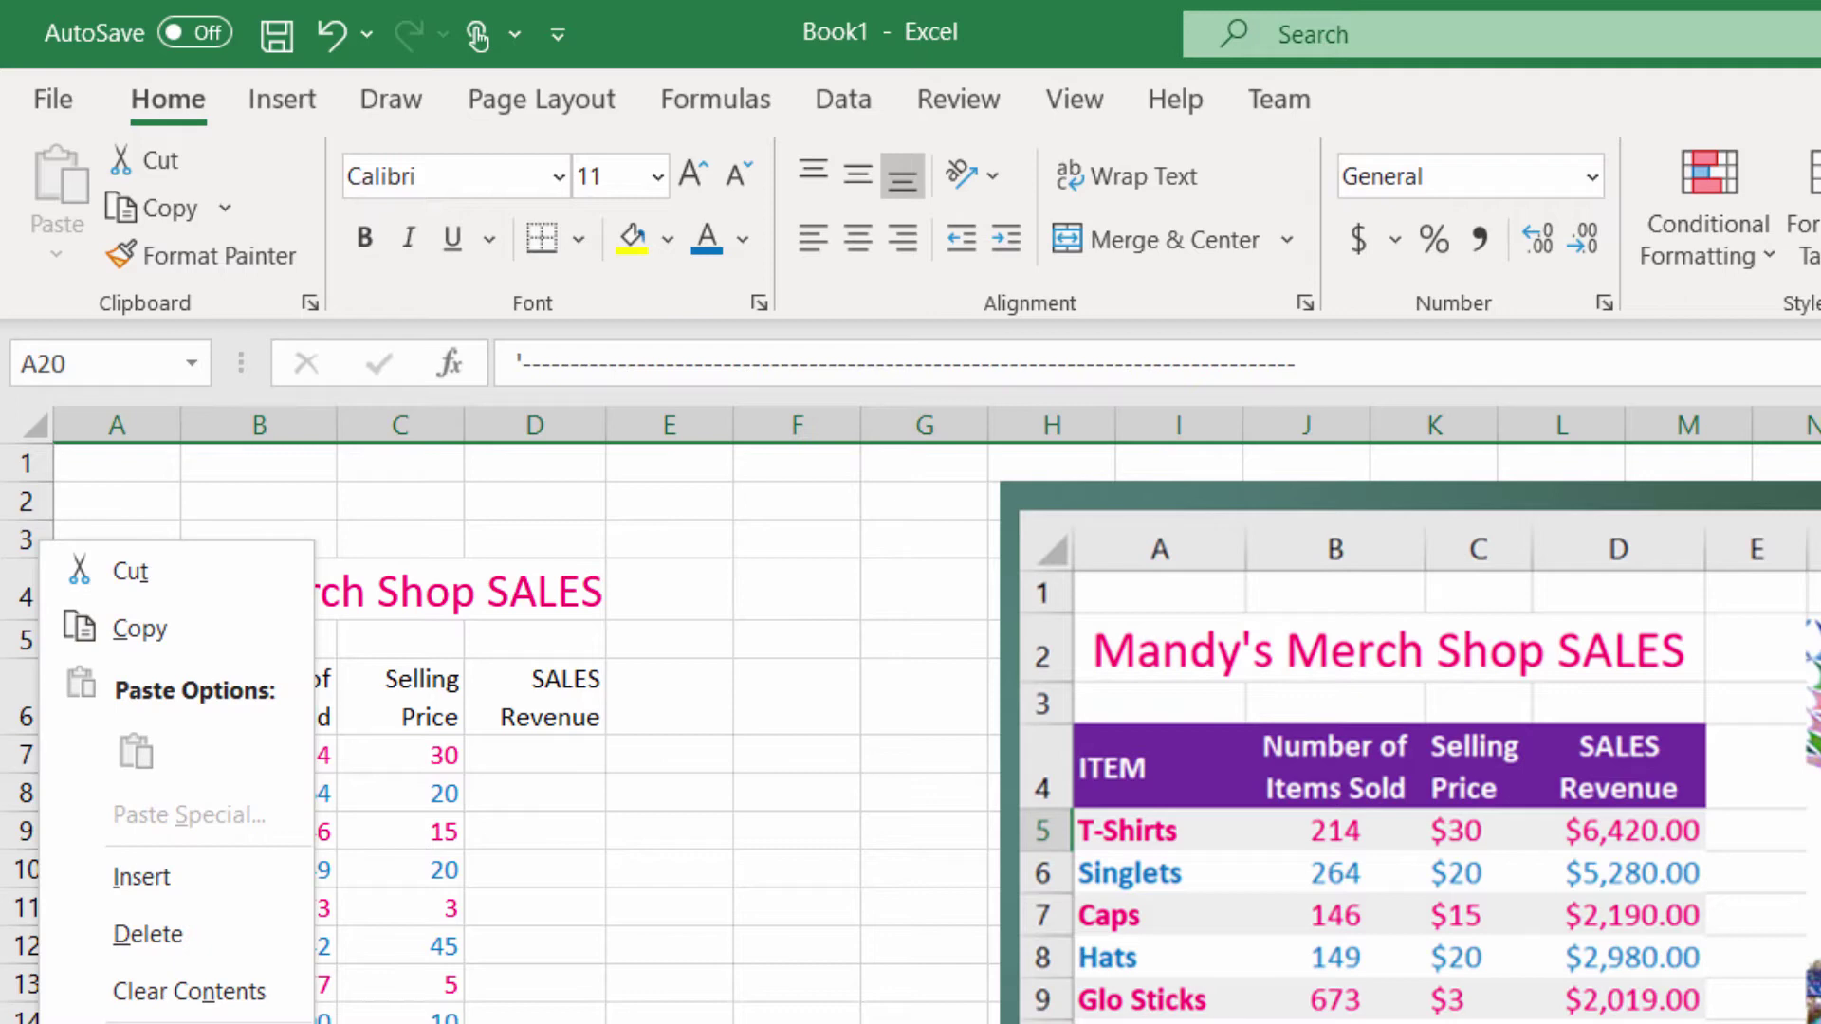
click(167, 947)
- Move the reference picture closer to the sales table so that it starts around column F
click(535, 1023)
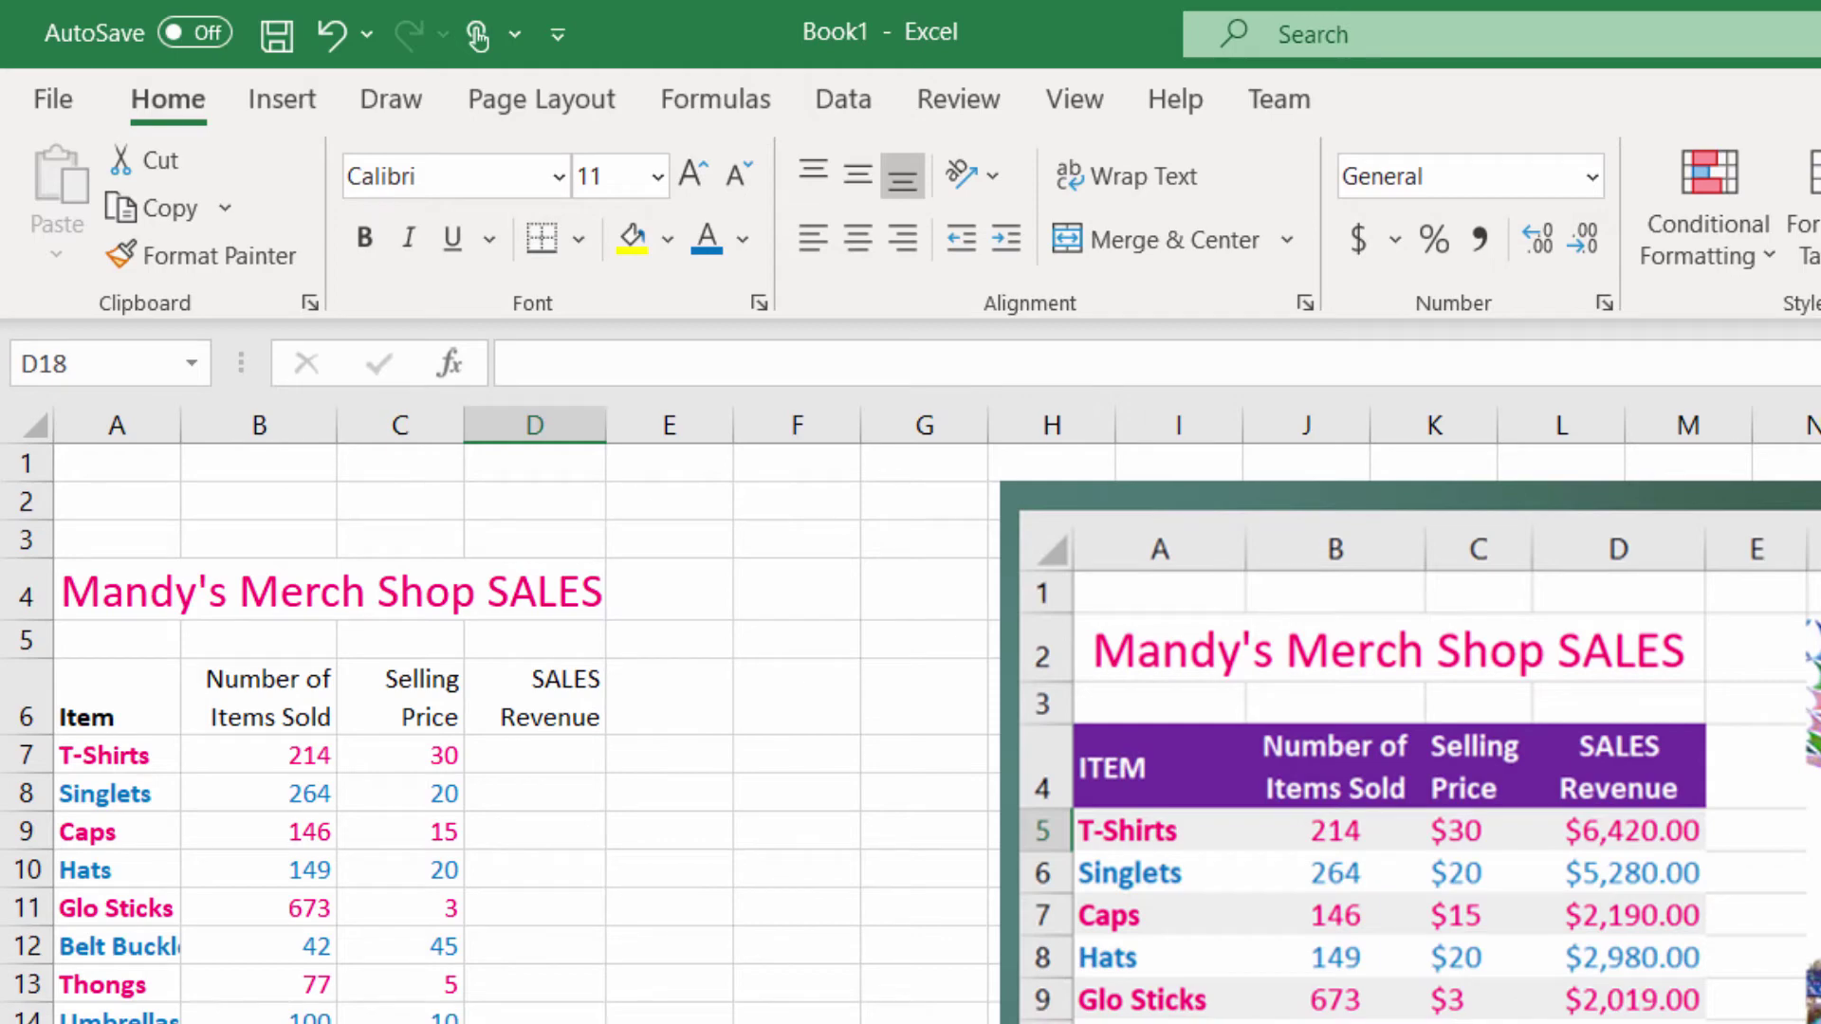
scroll(911, 730, up, 3)
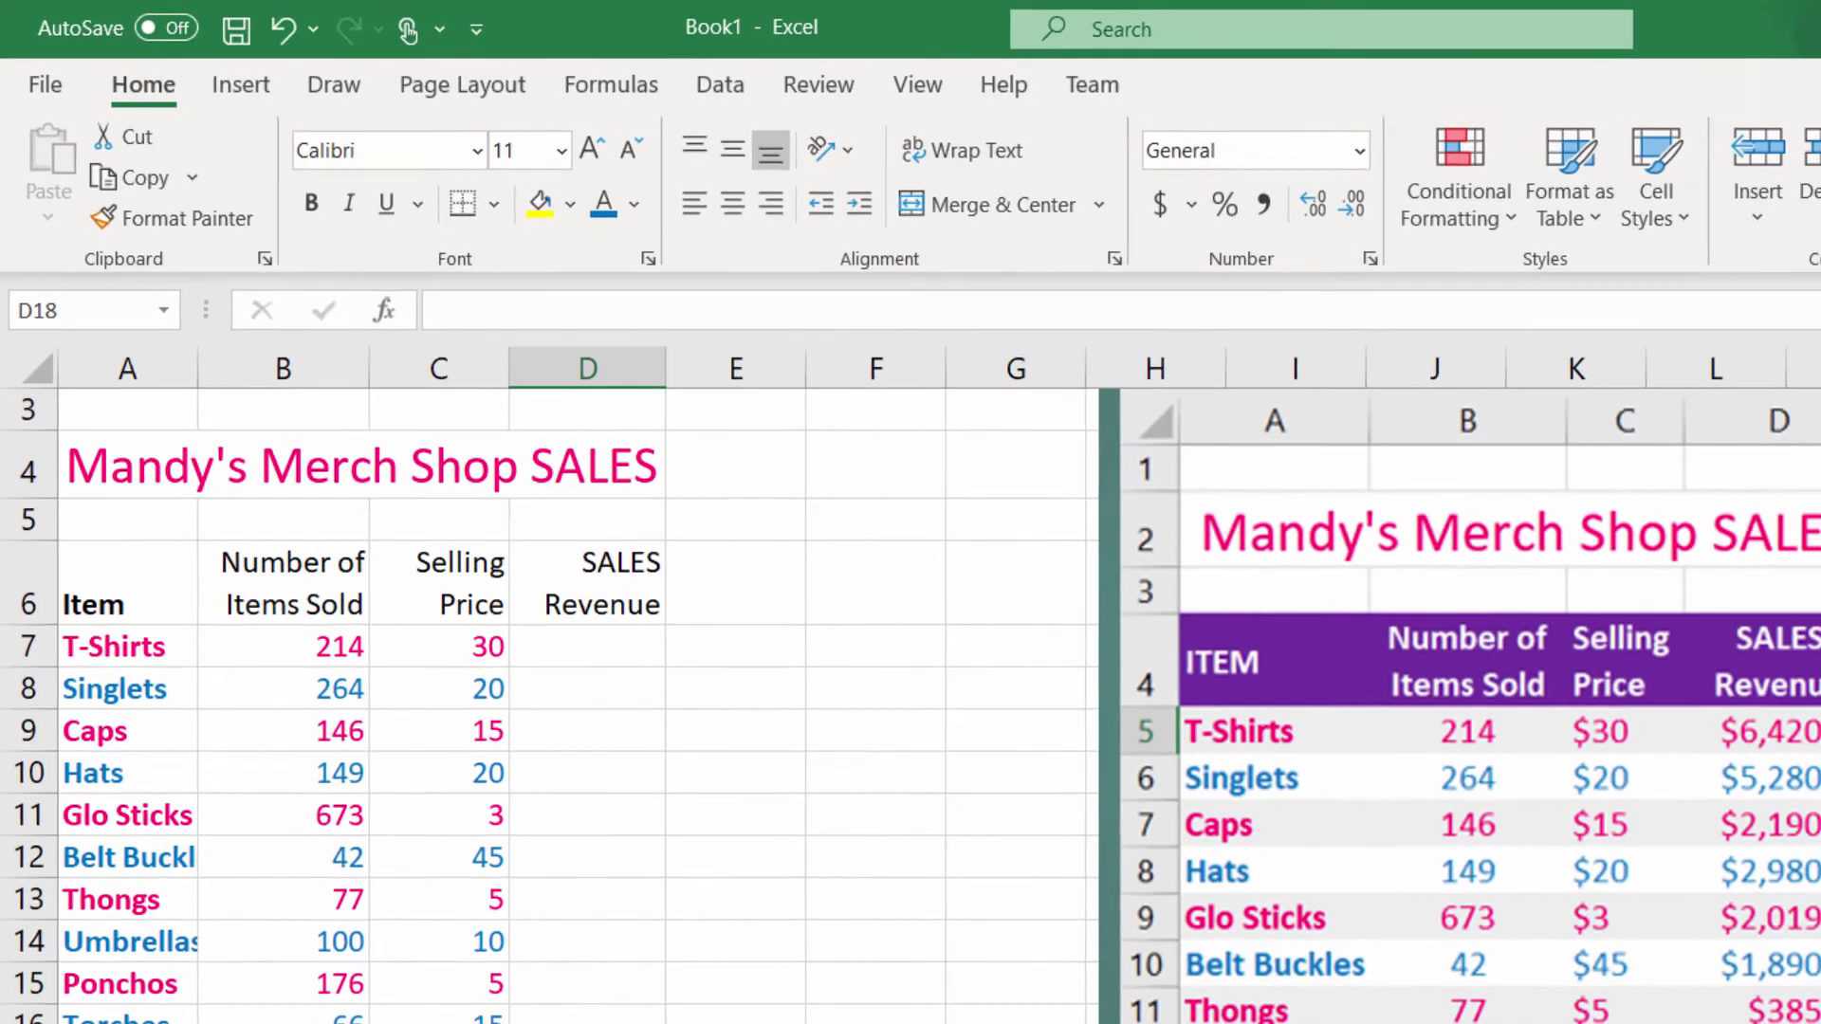
drag(1745, 848, 1487, 718)
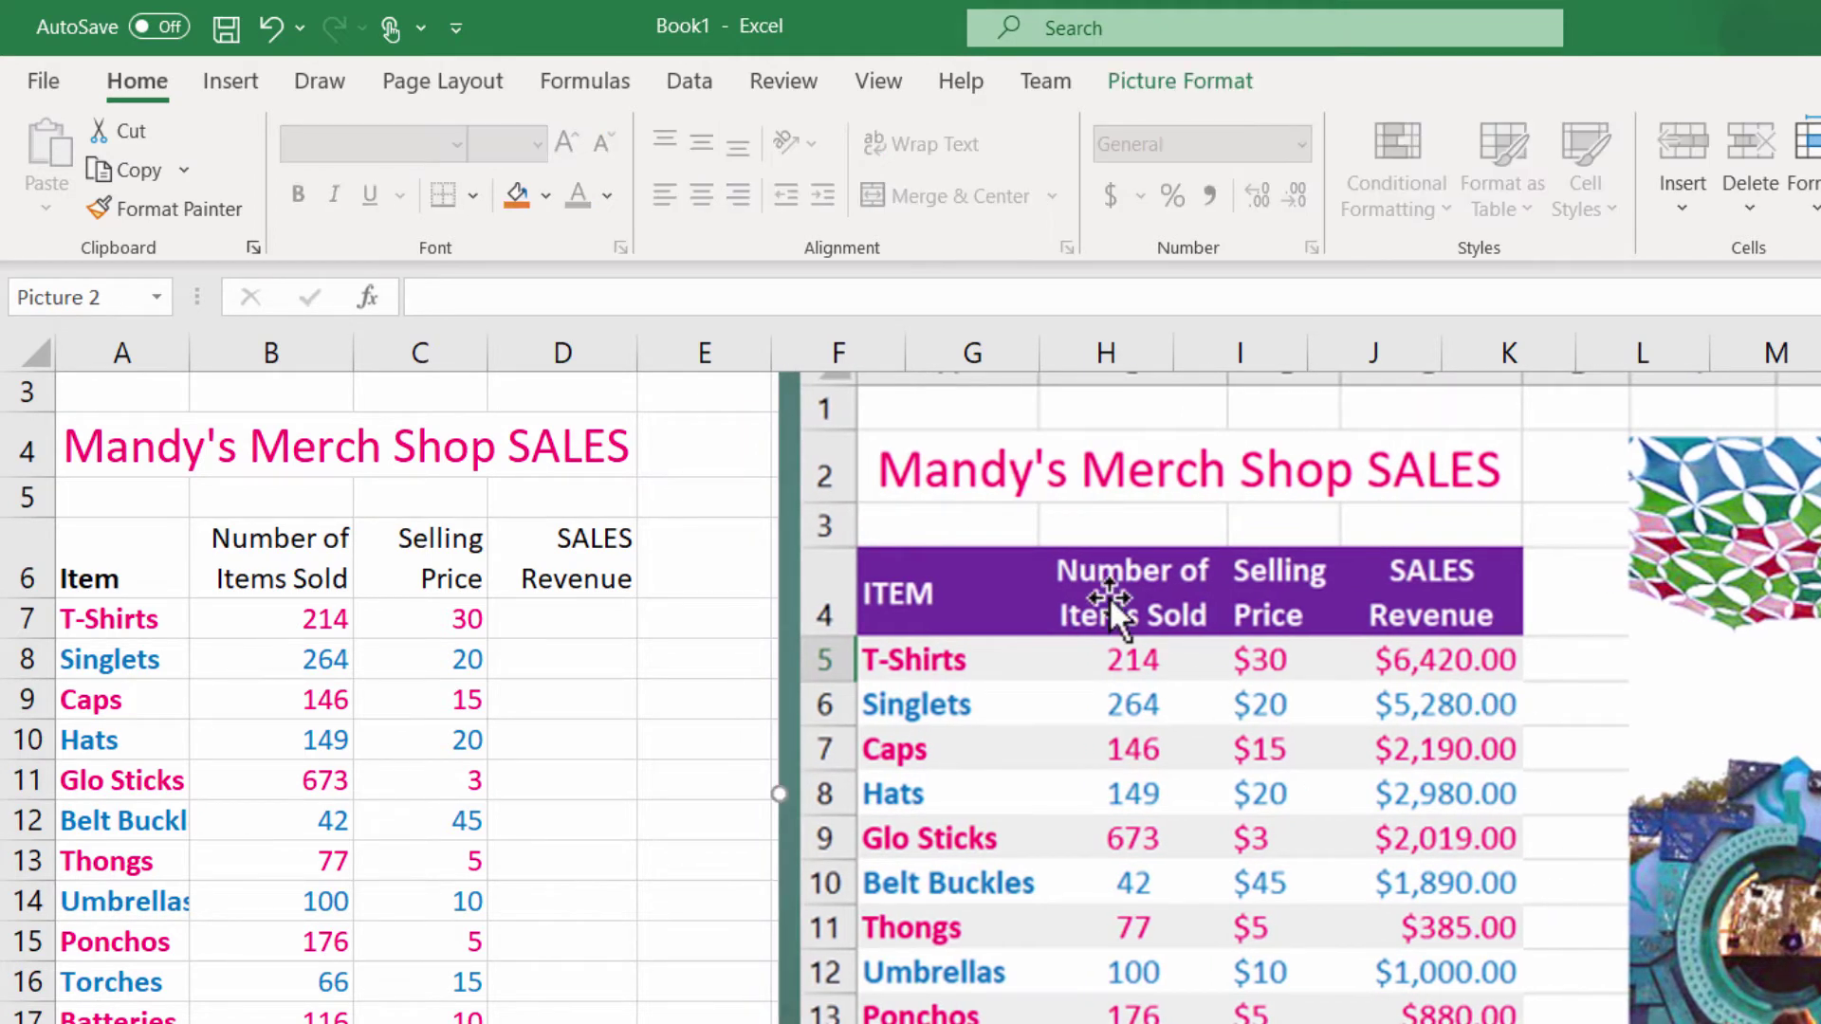
- Change the header in A6 to "ITEM" in capitals and reselect that cell
click(120, 577)
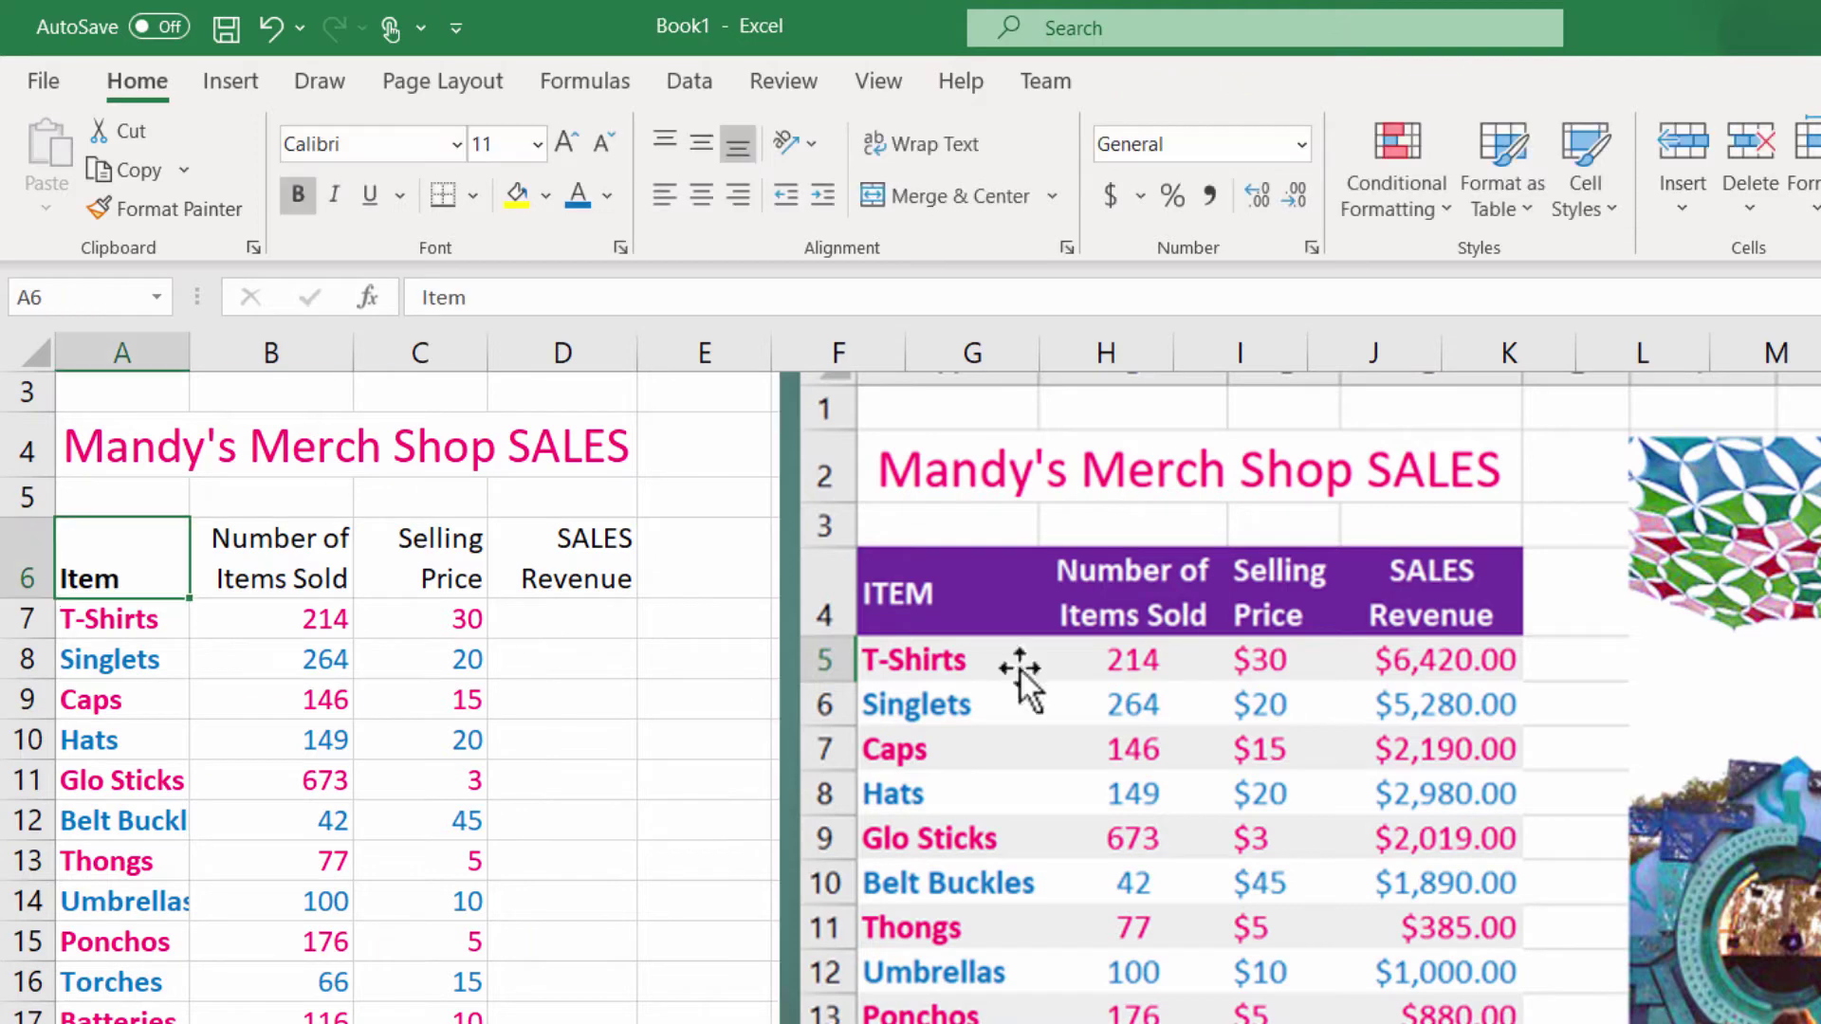
click(490, 297)
key(BackSpace)
key(BackSpace)
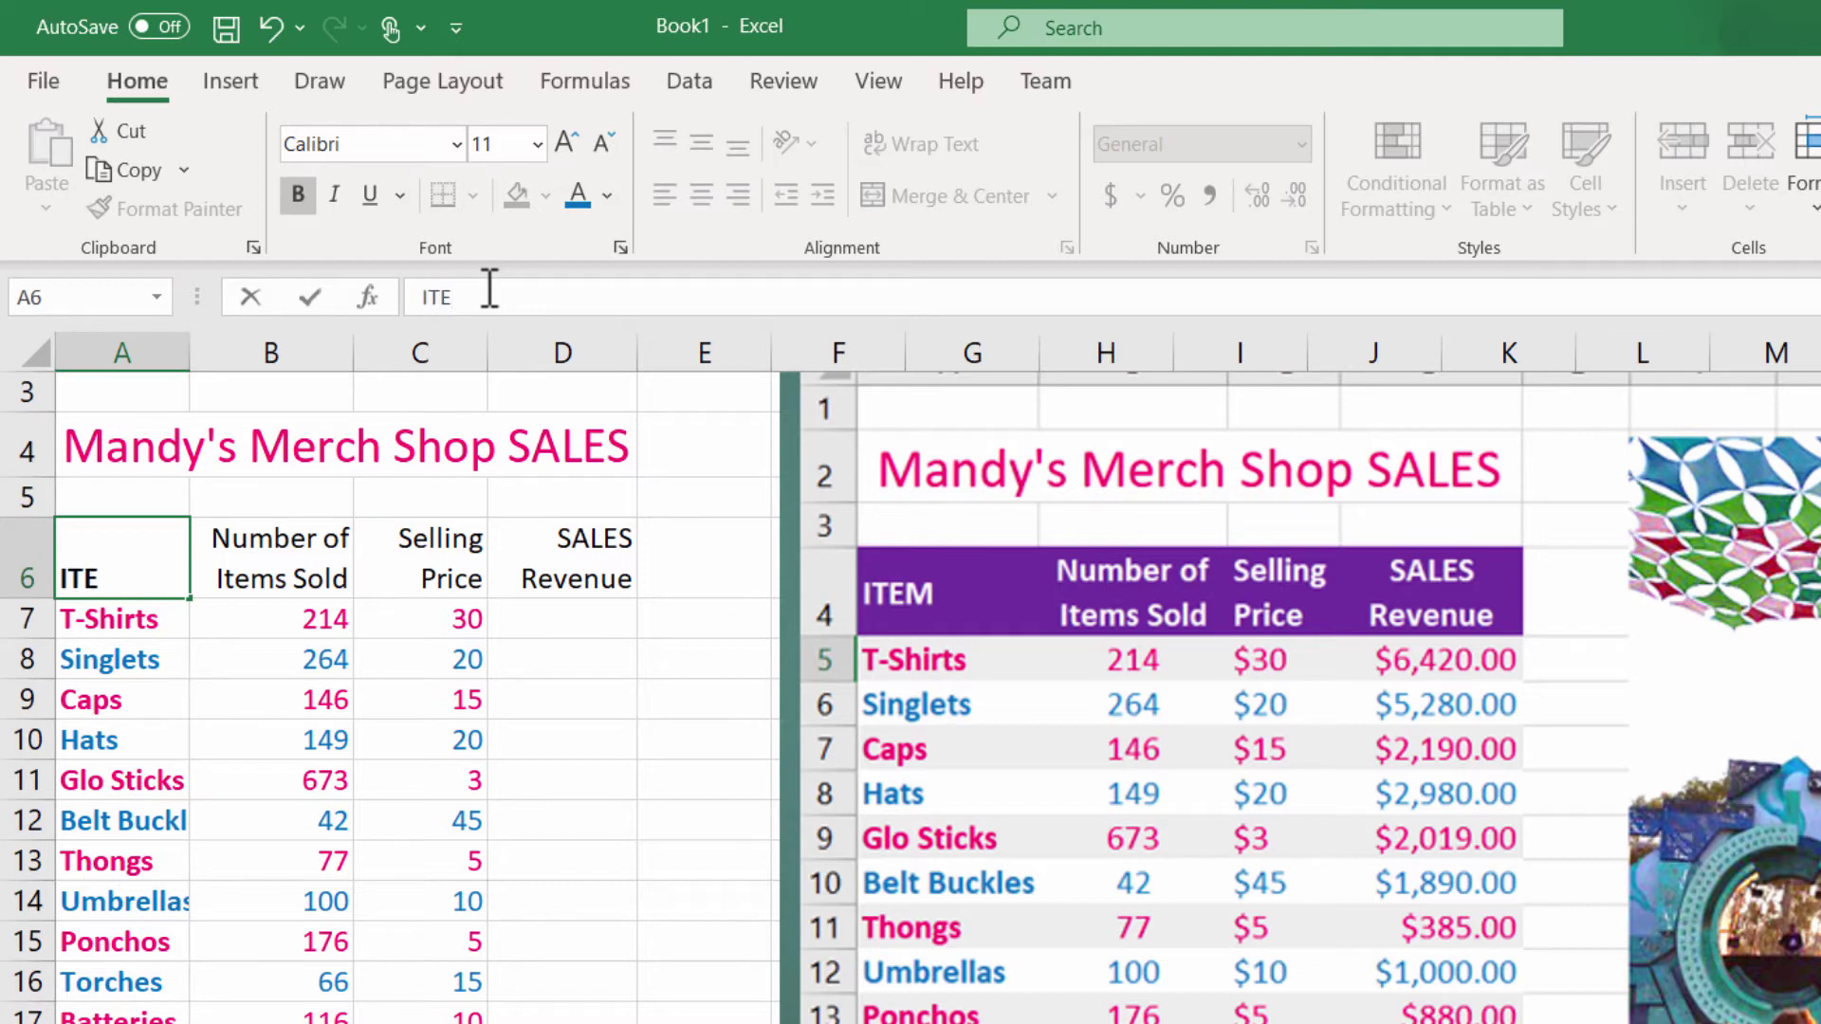
text(TEM)
click(129, 654)
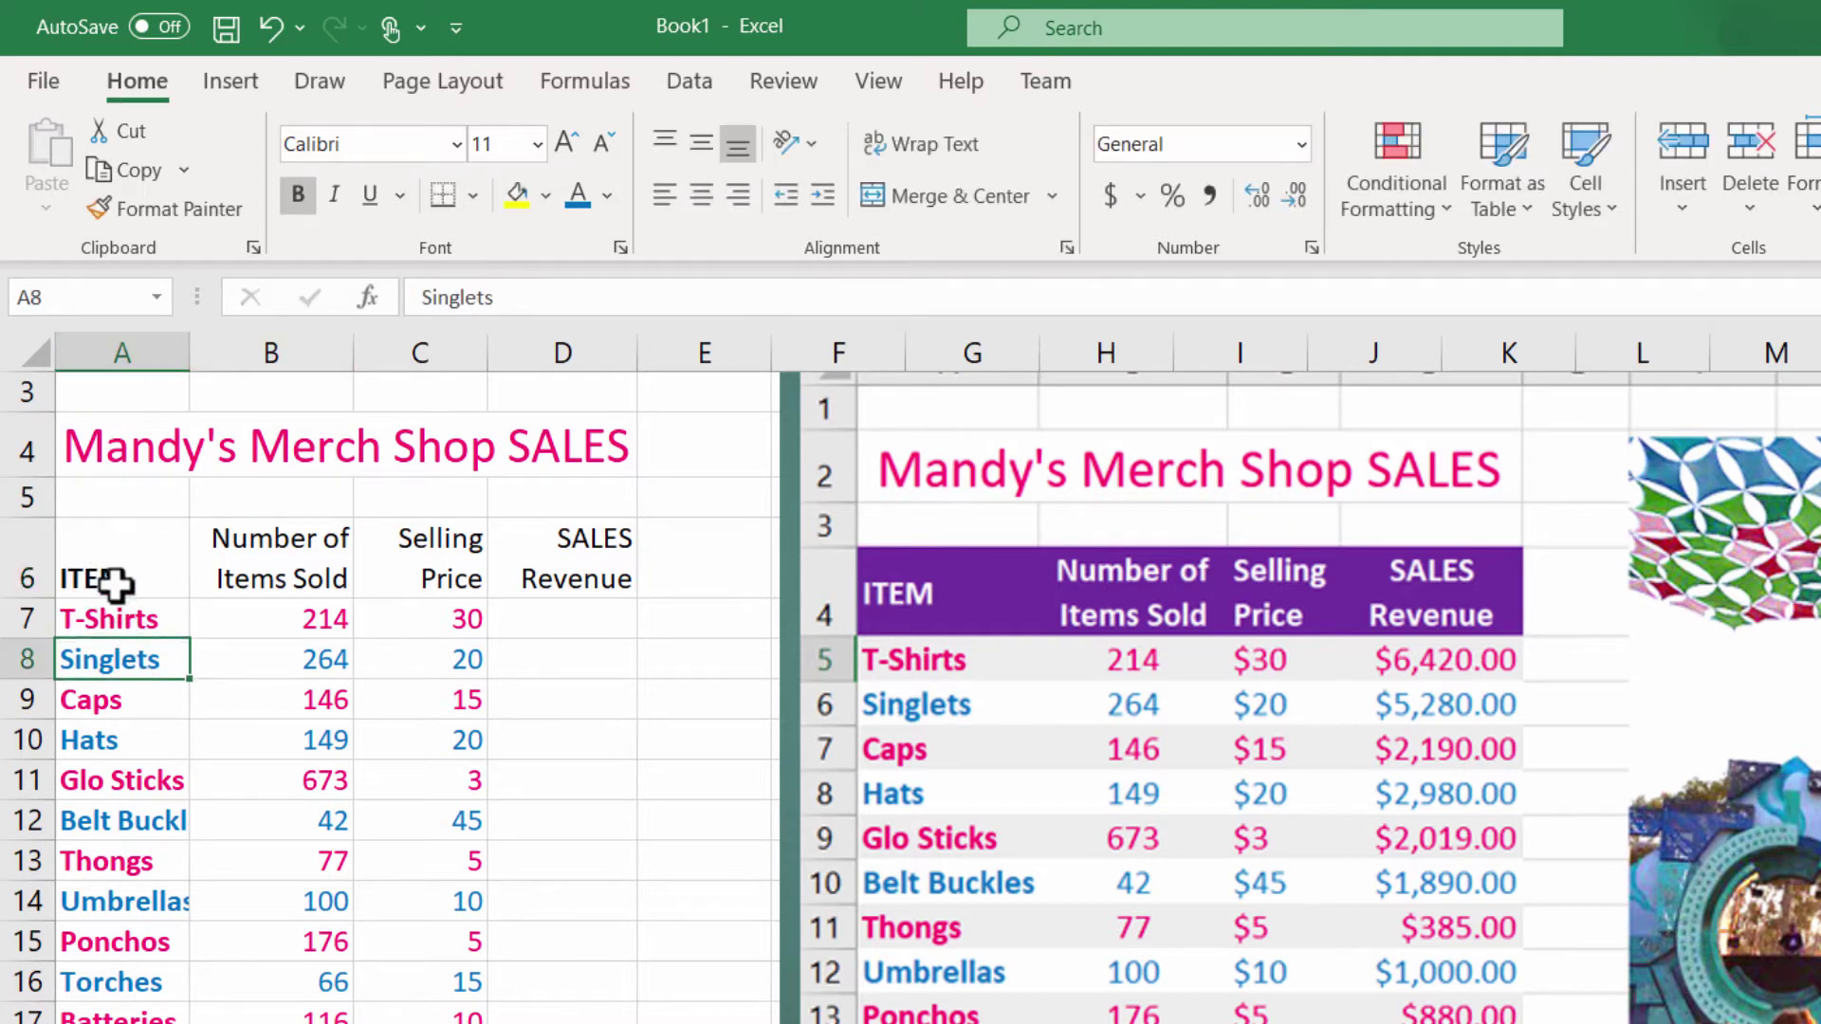
click(123, 578)
click(935, 580)
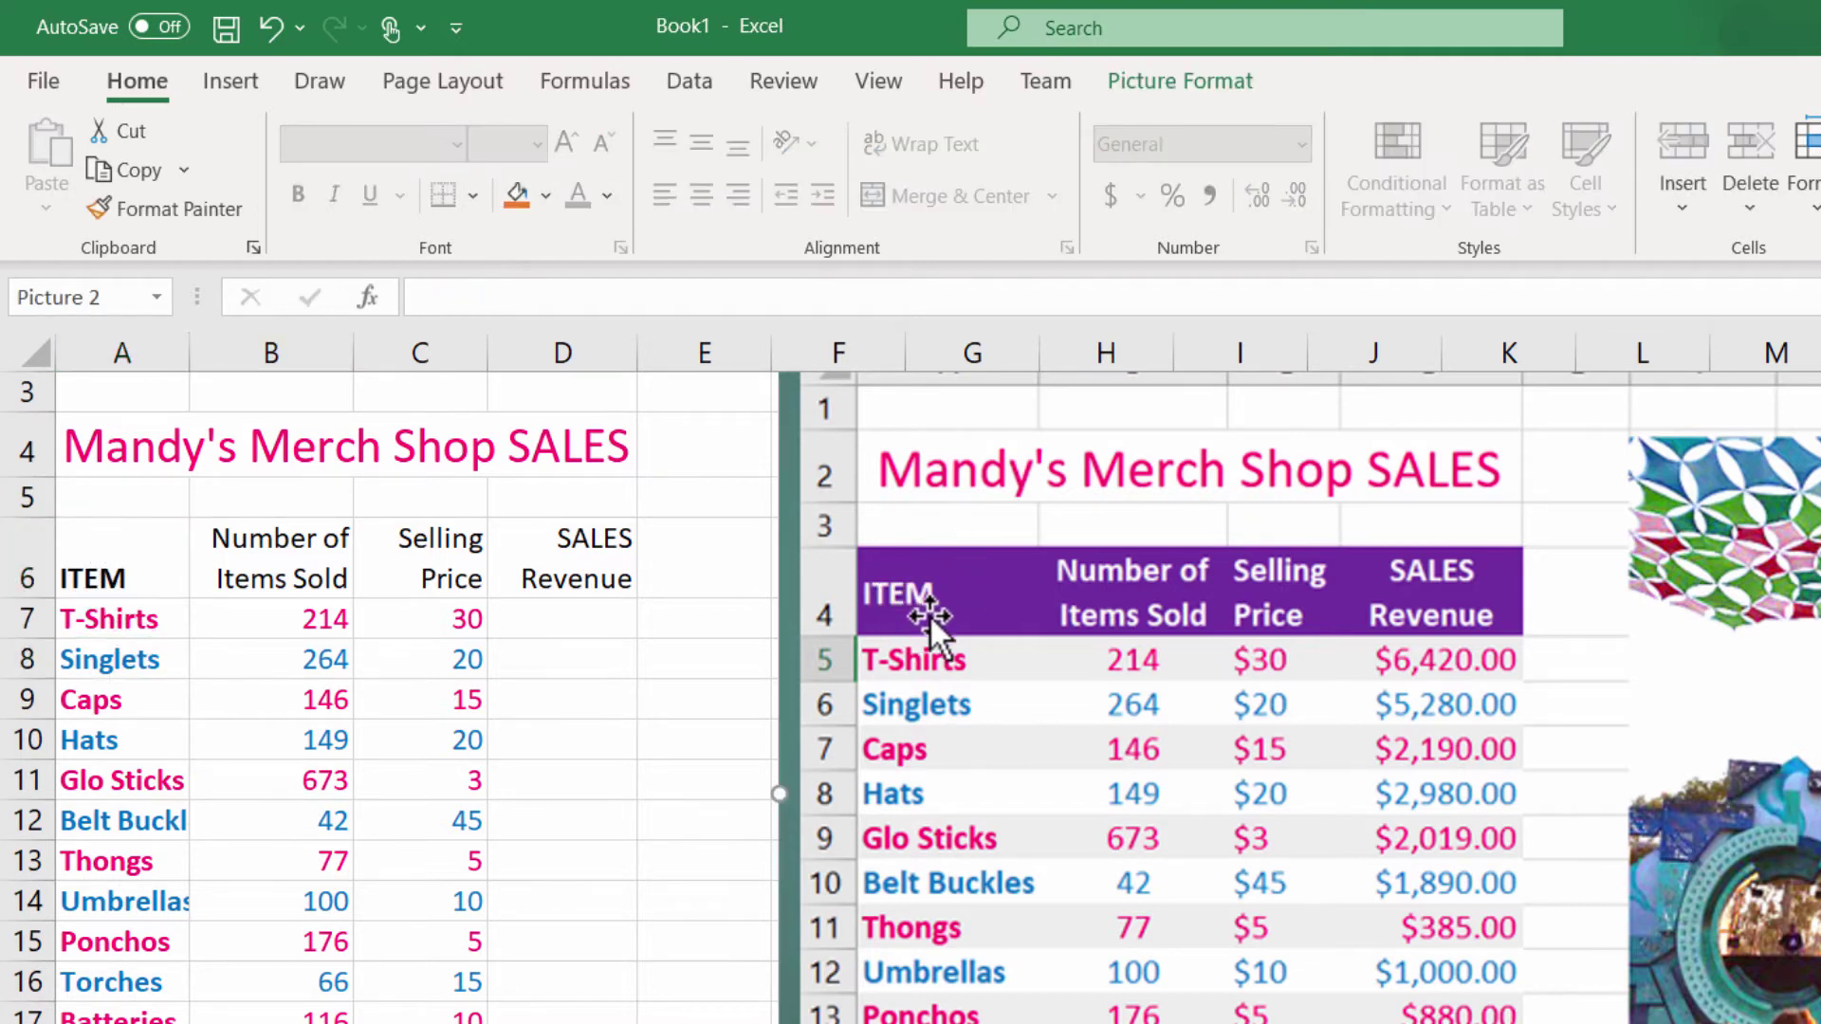
click(114, 561)
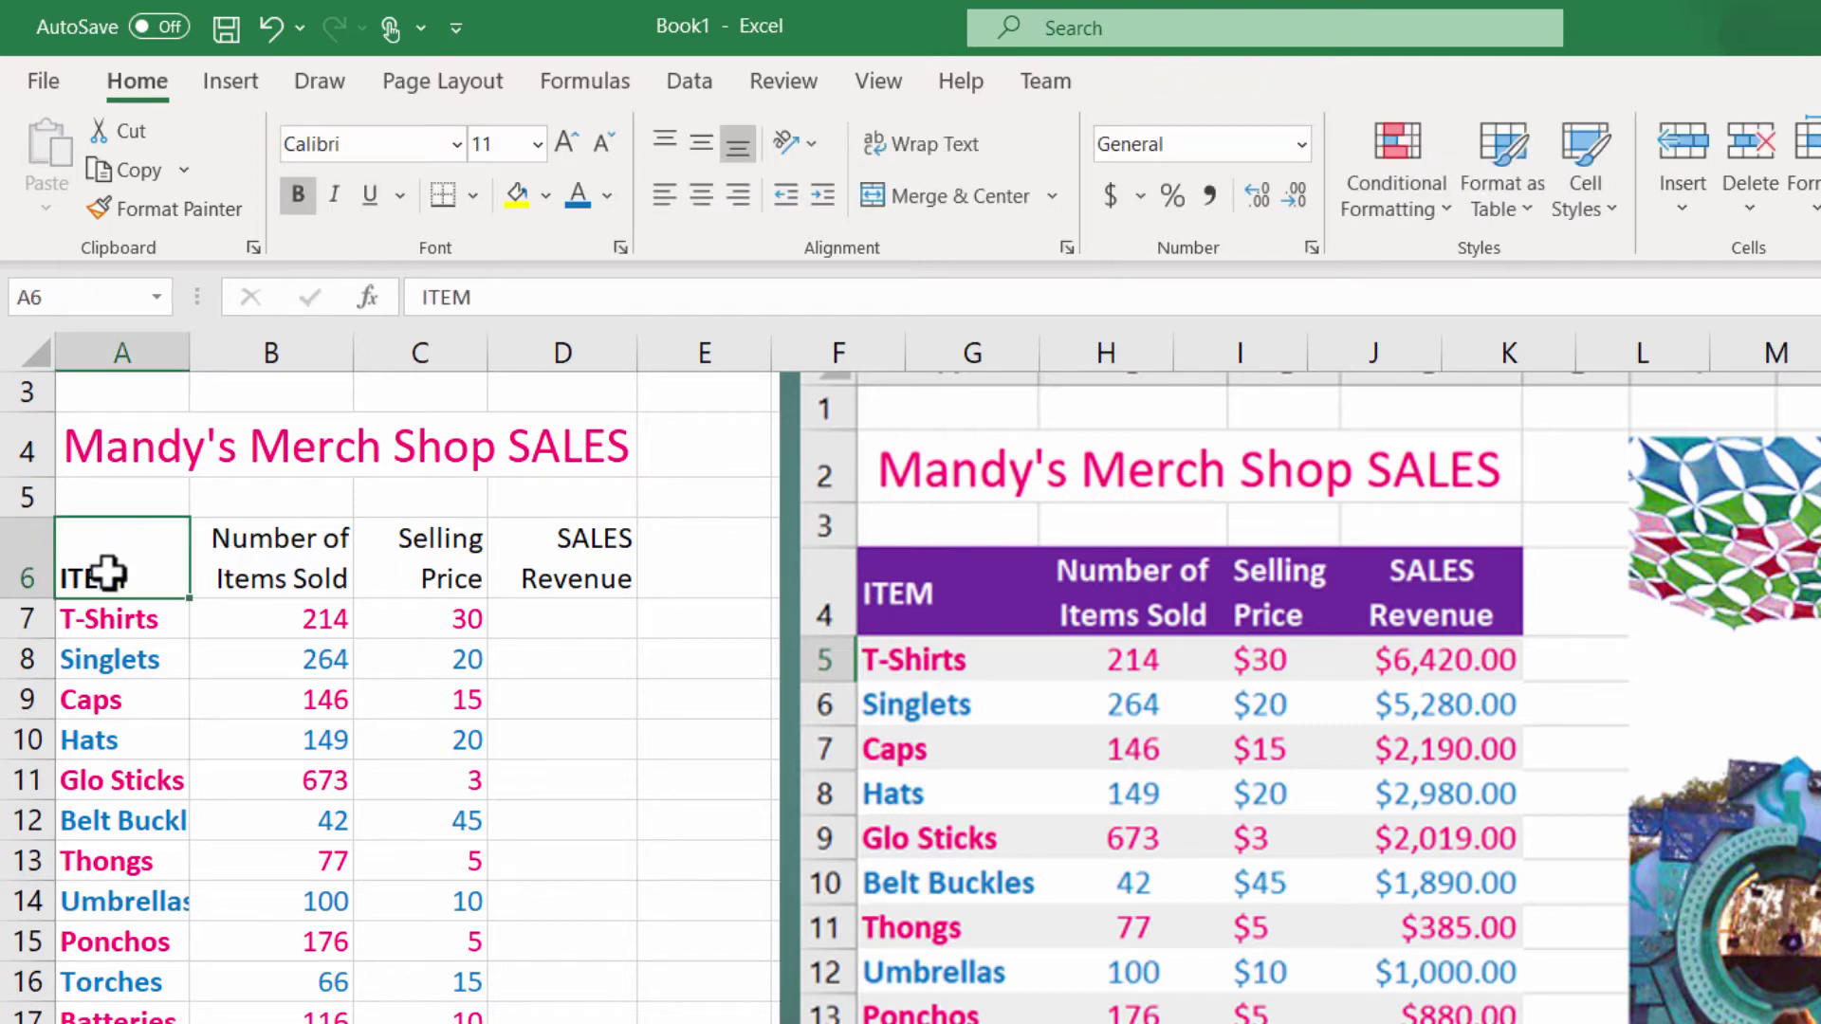
- Middle-align the ITEM header in A6 vertically and fill the header row A6:D6 with the standard purple colour
click(700, 142)
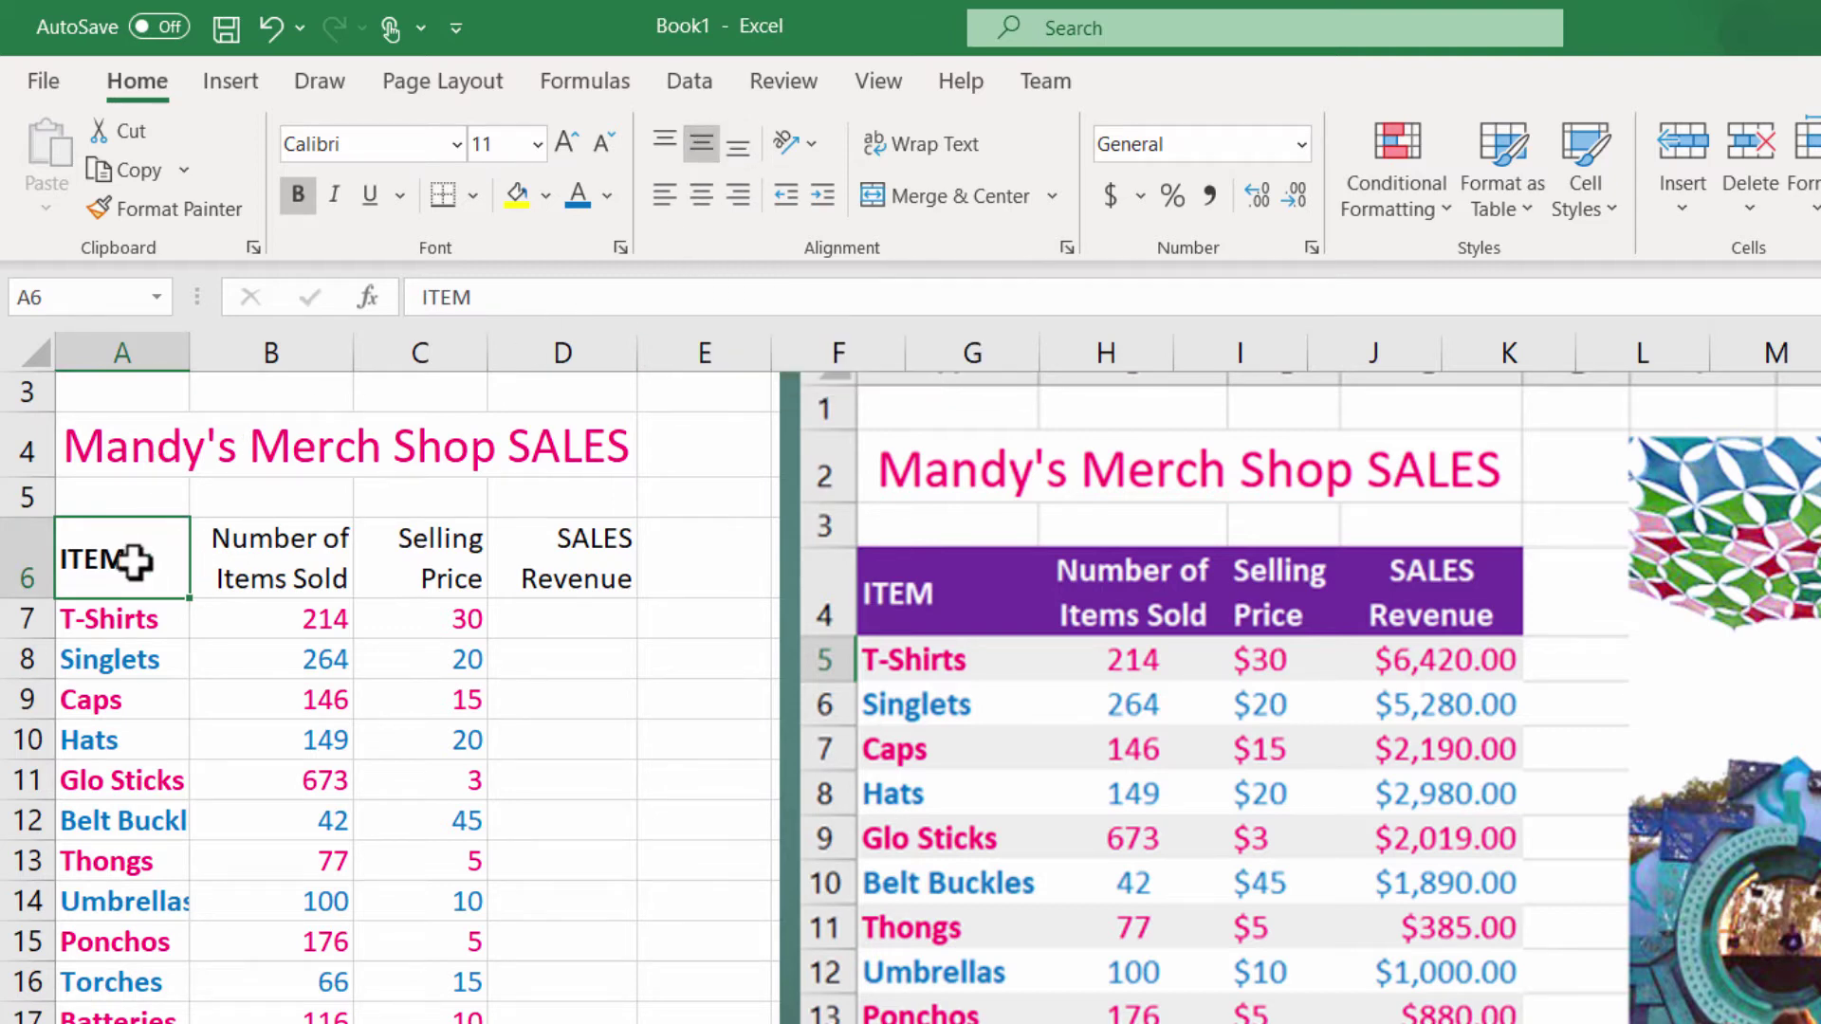
click(273, 552)
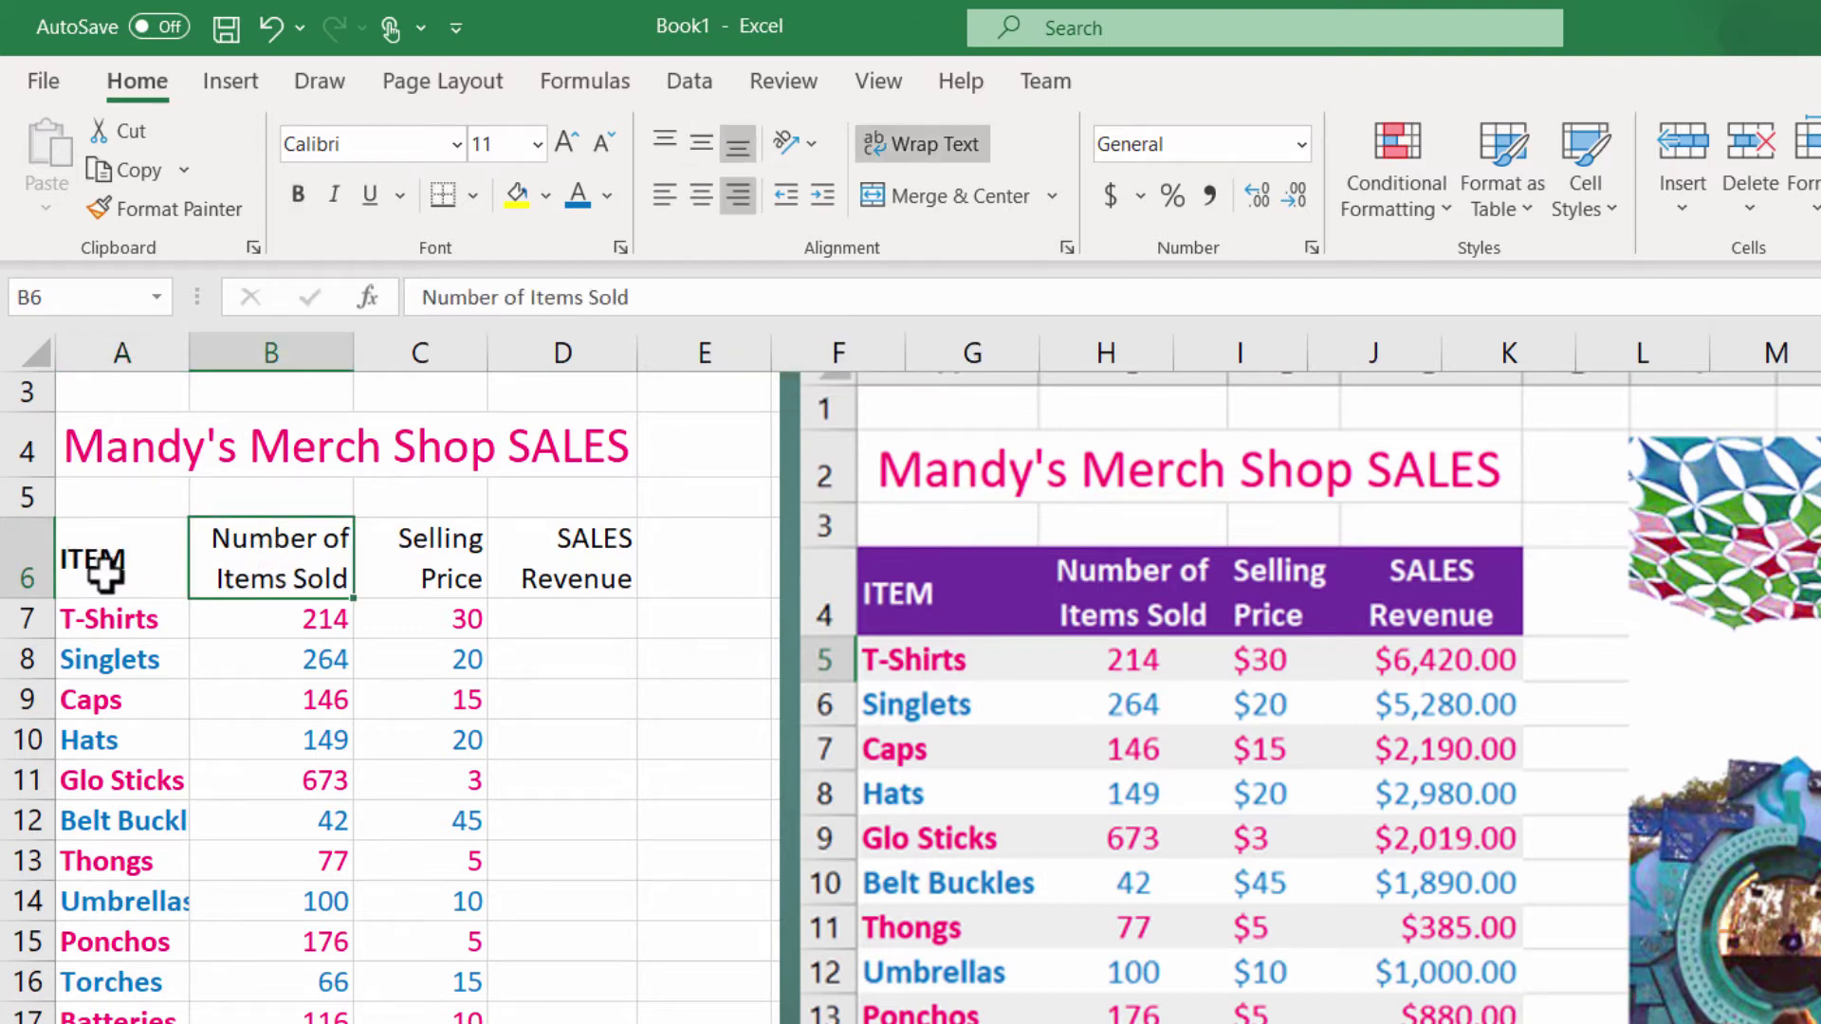
drag(106, 567, 554, 571)
click(298, 193)
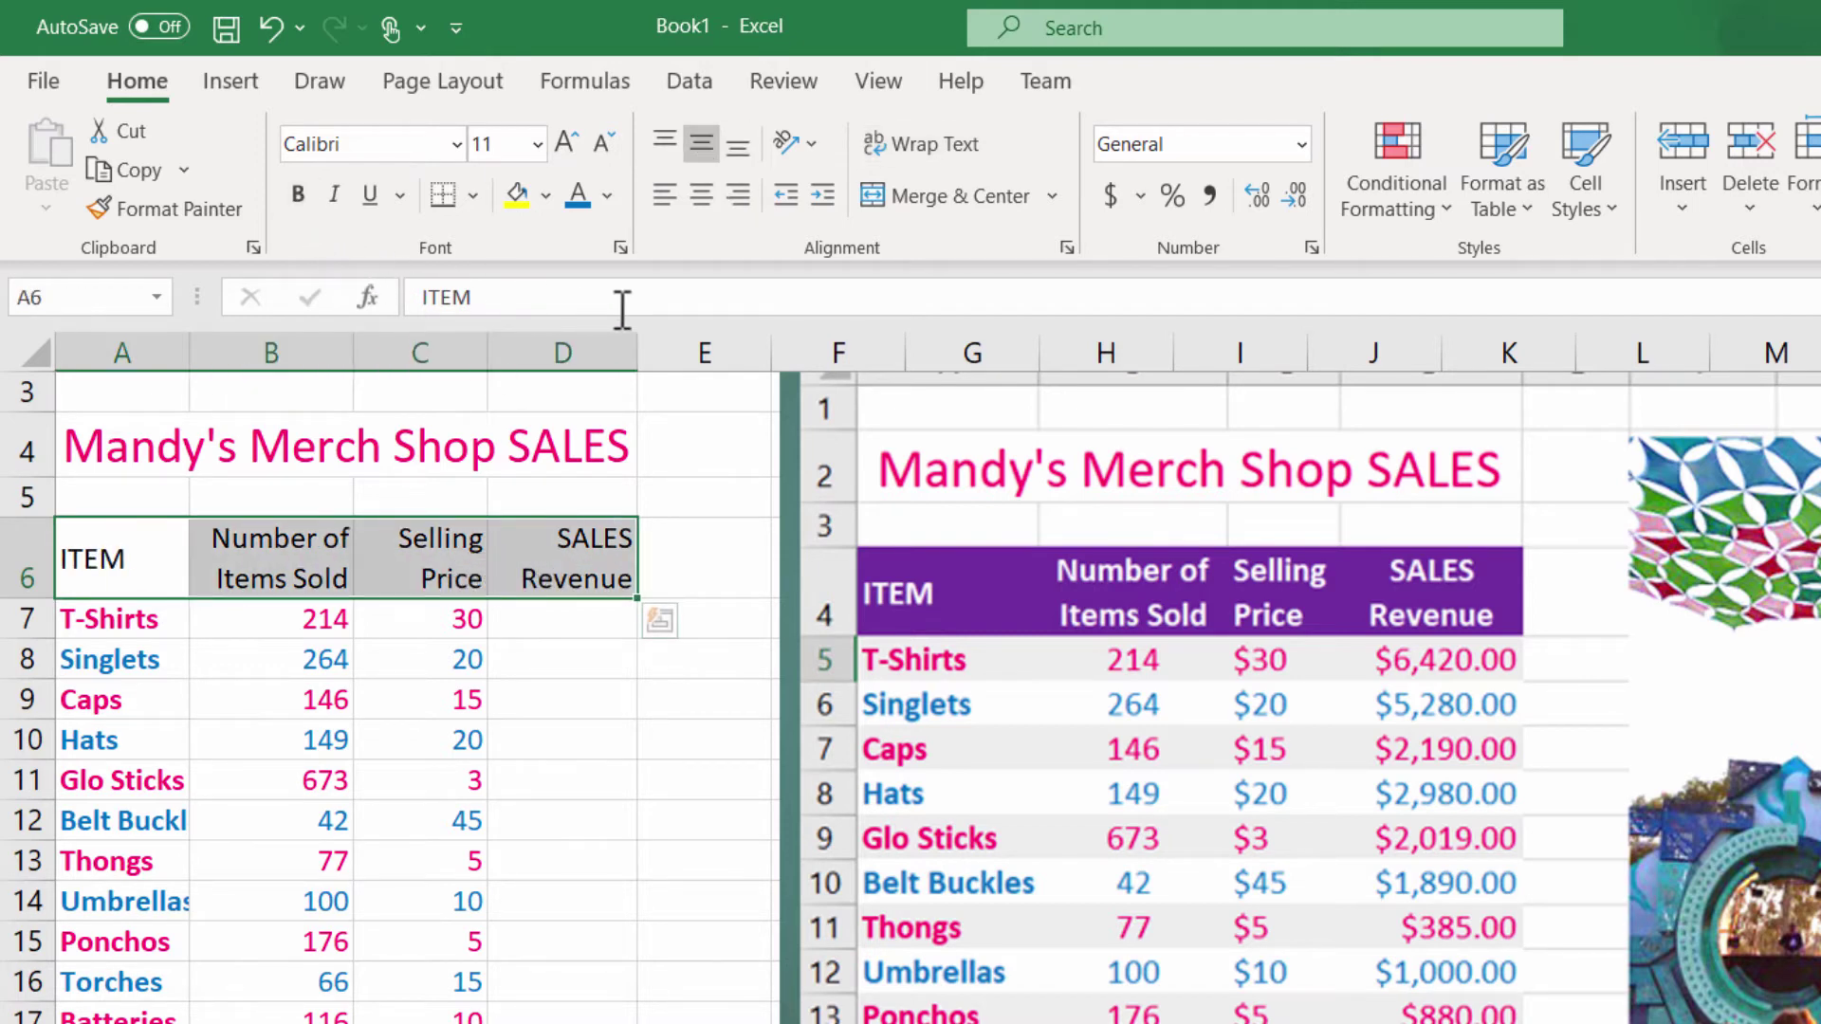
click(548, 194)
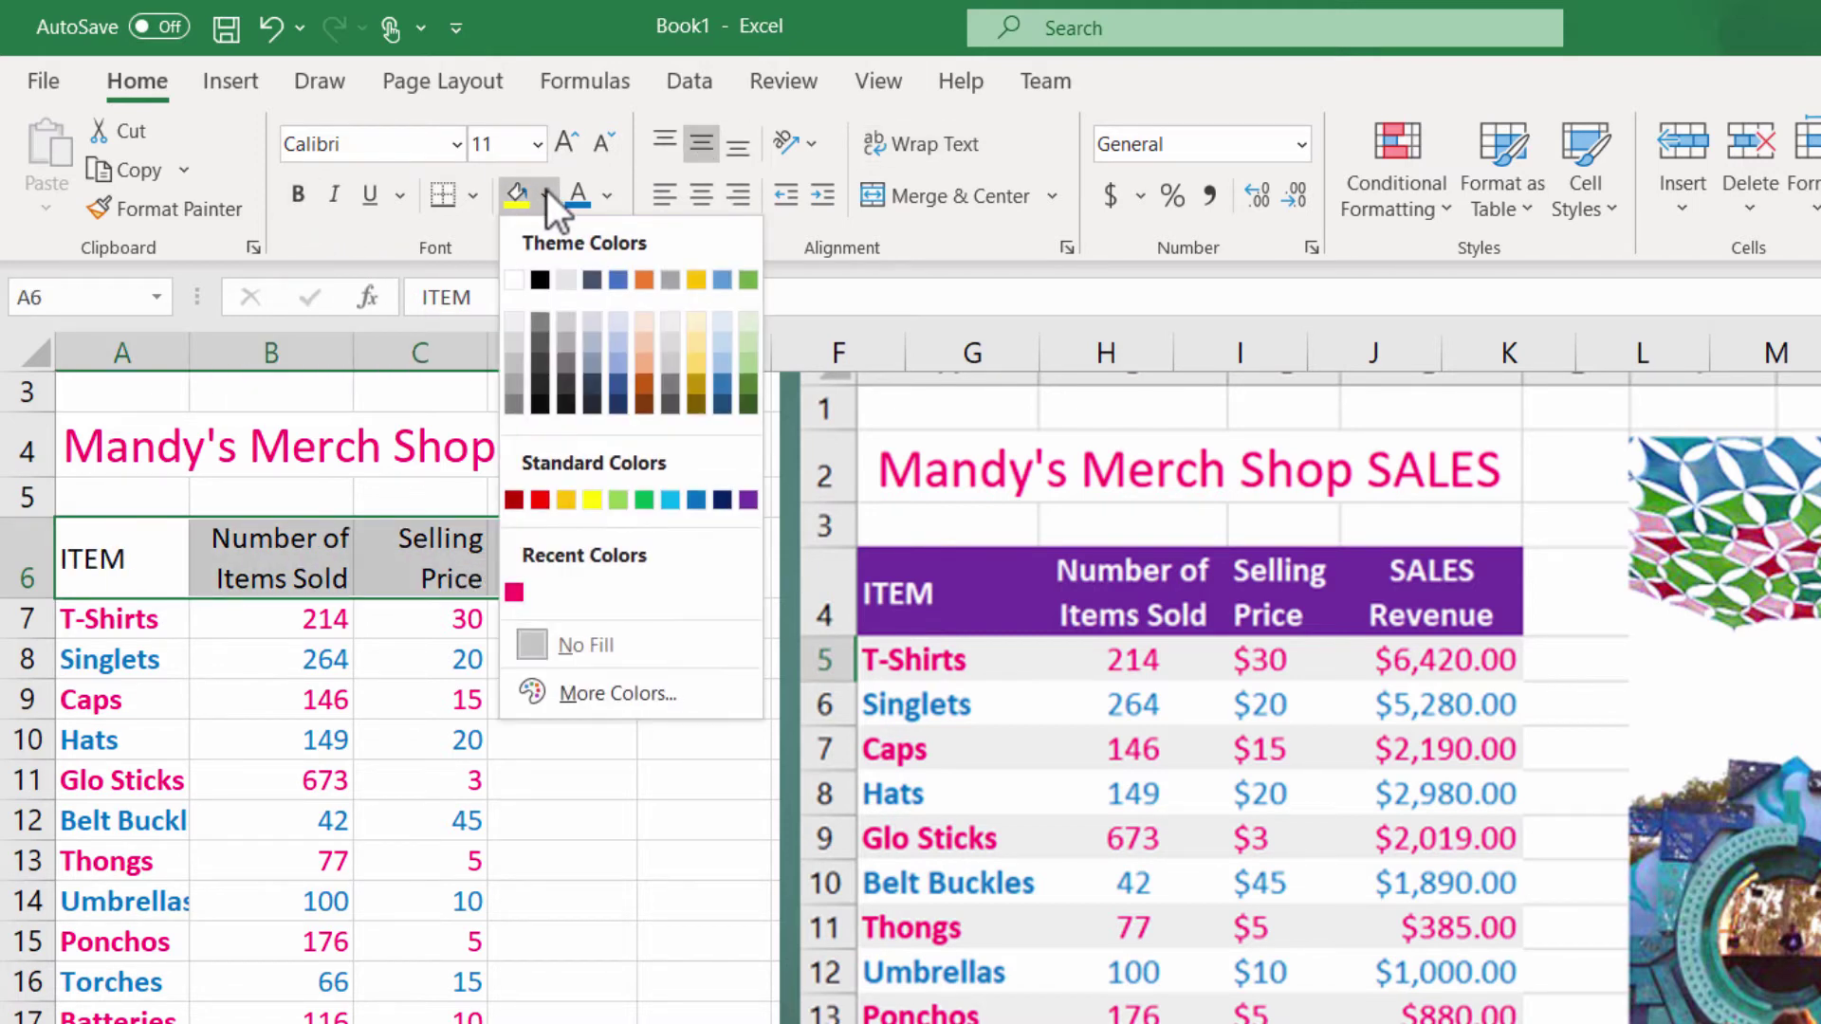
click(748, 500)
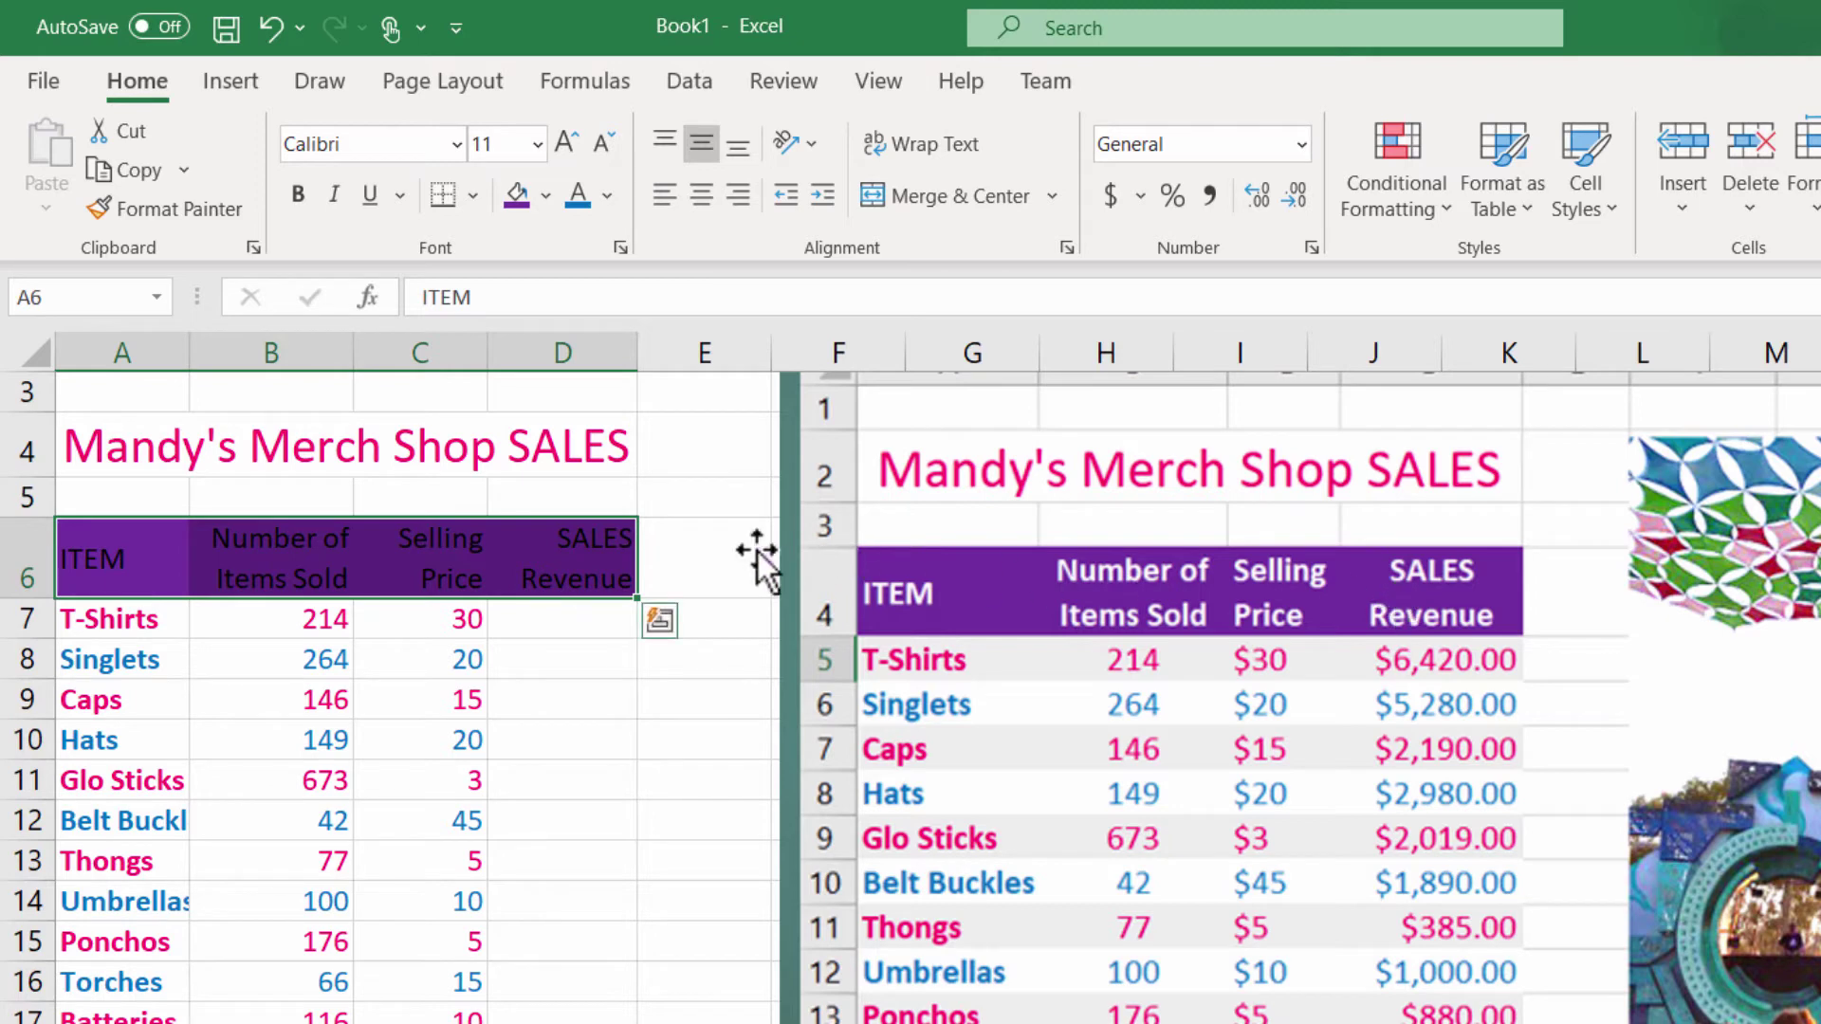
- Make the header text in A6:D6 white and bold
click(606, 197)
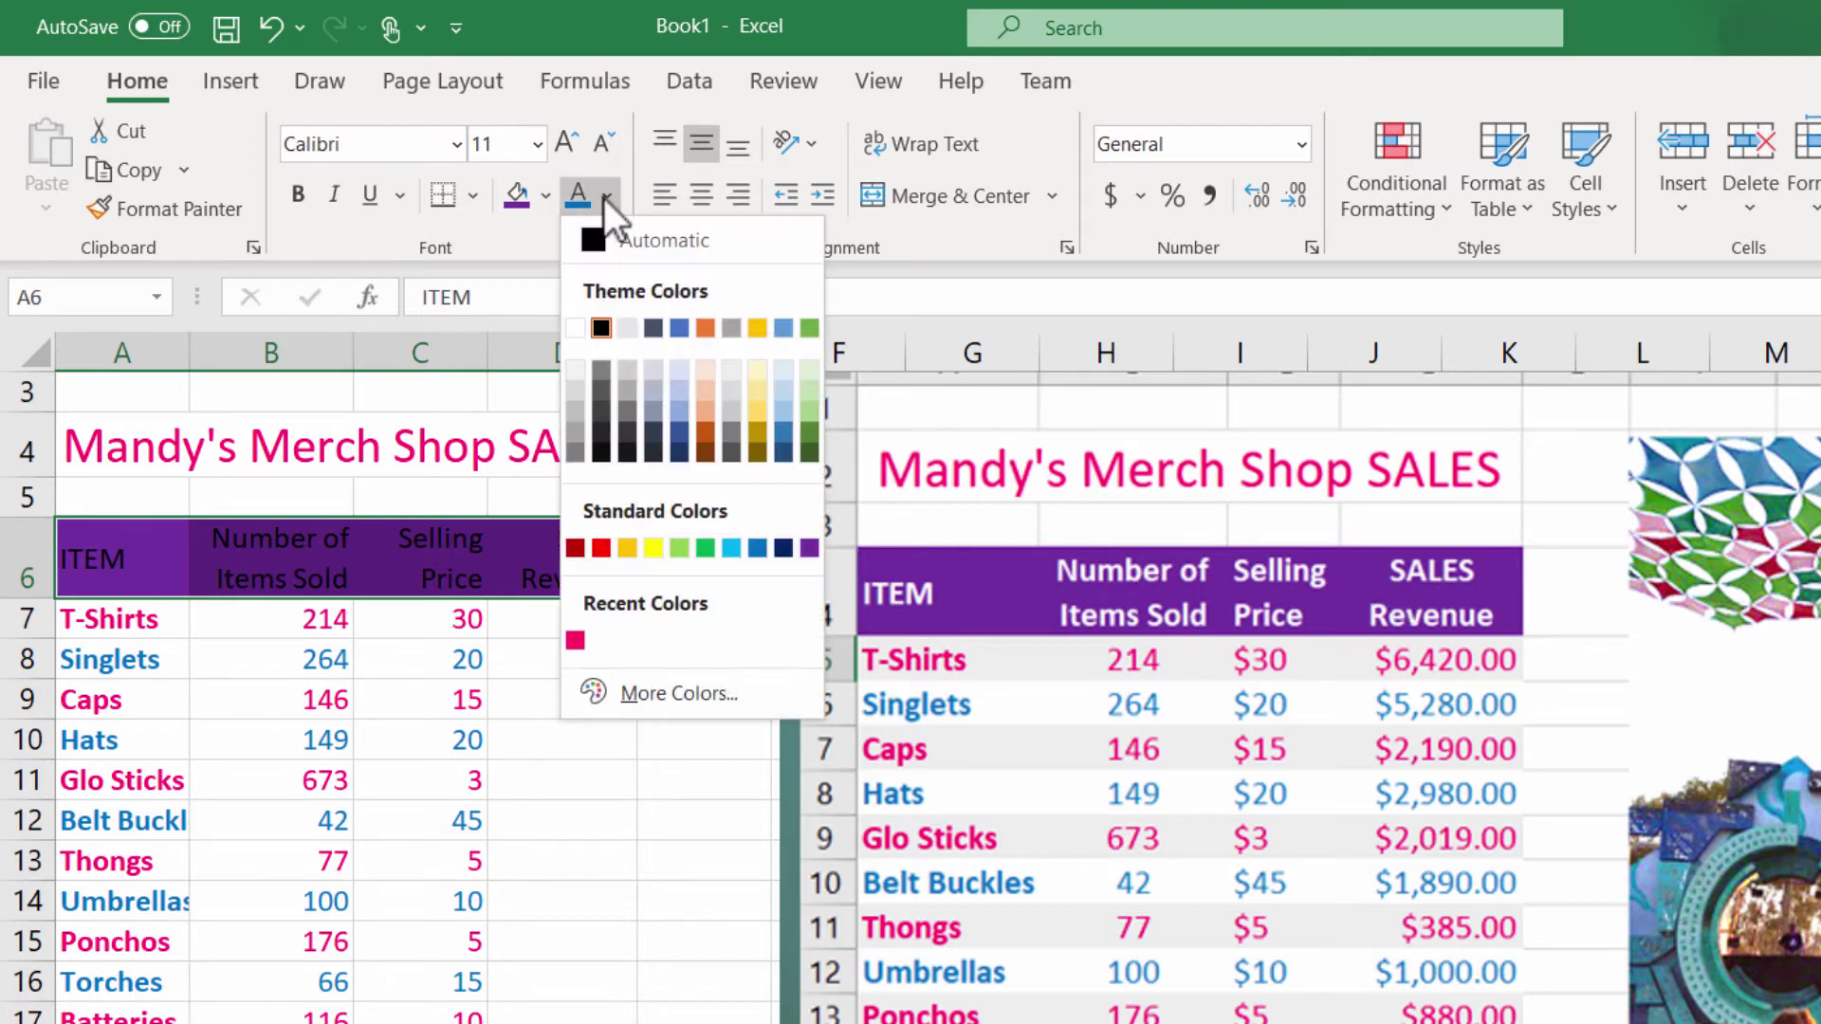
click(576, 329)
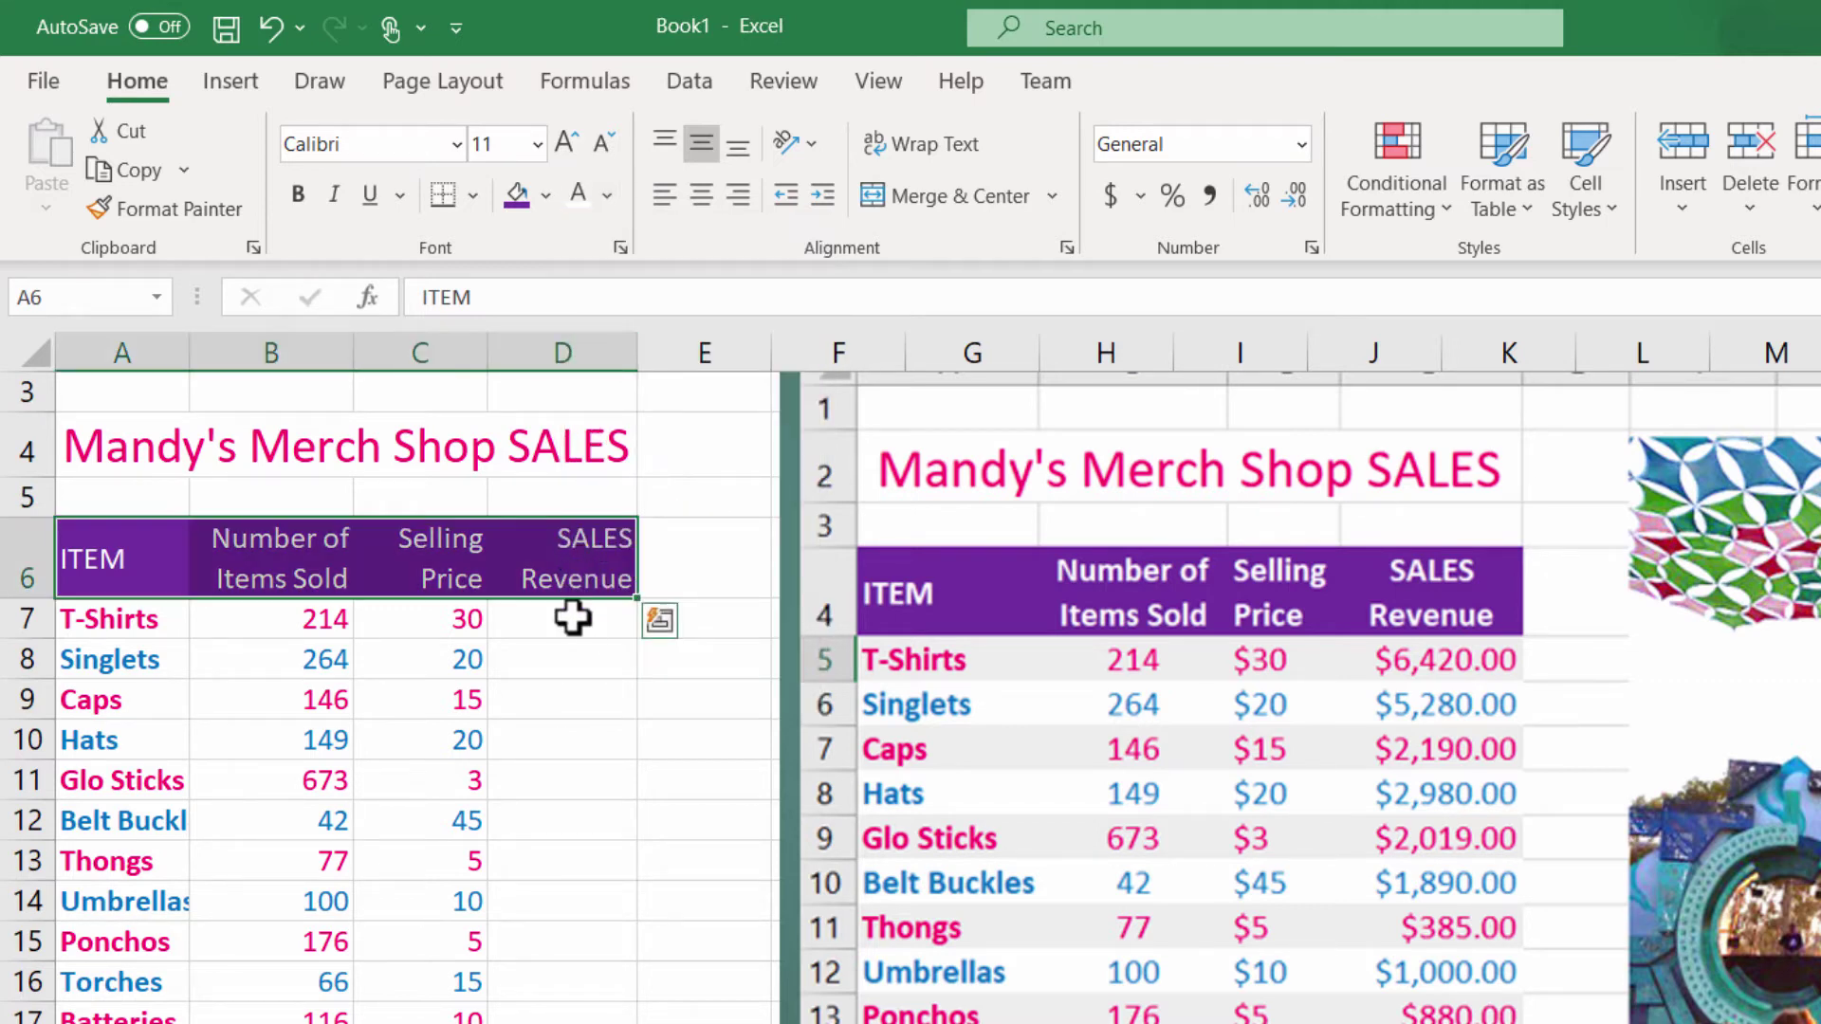
click(290, 201)
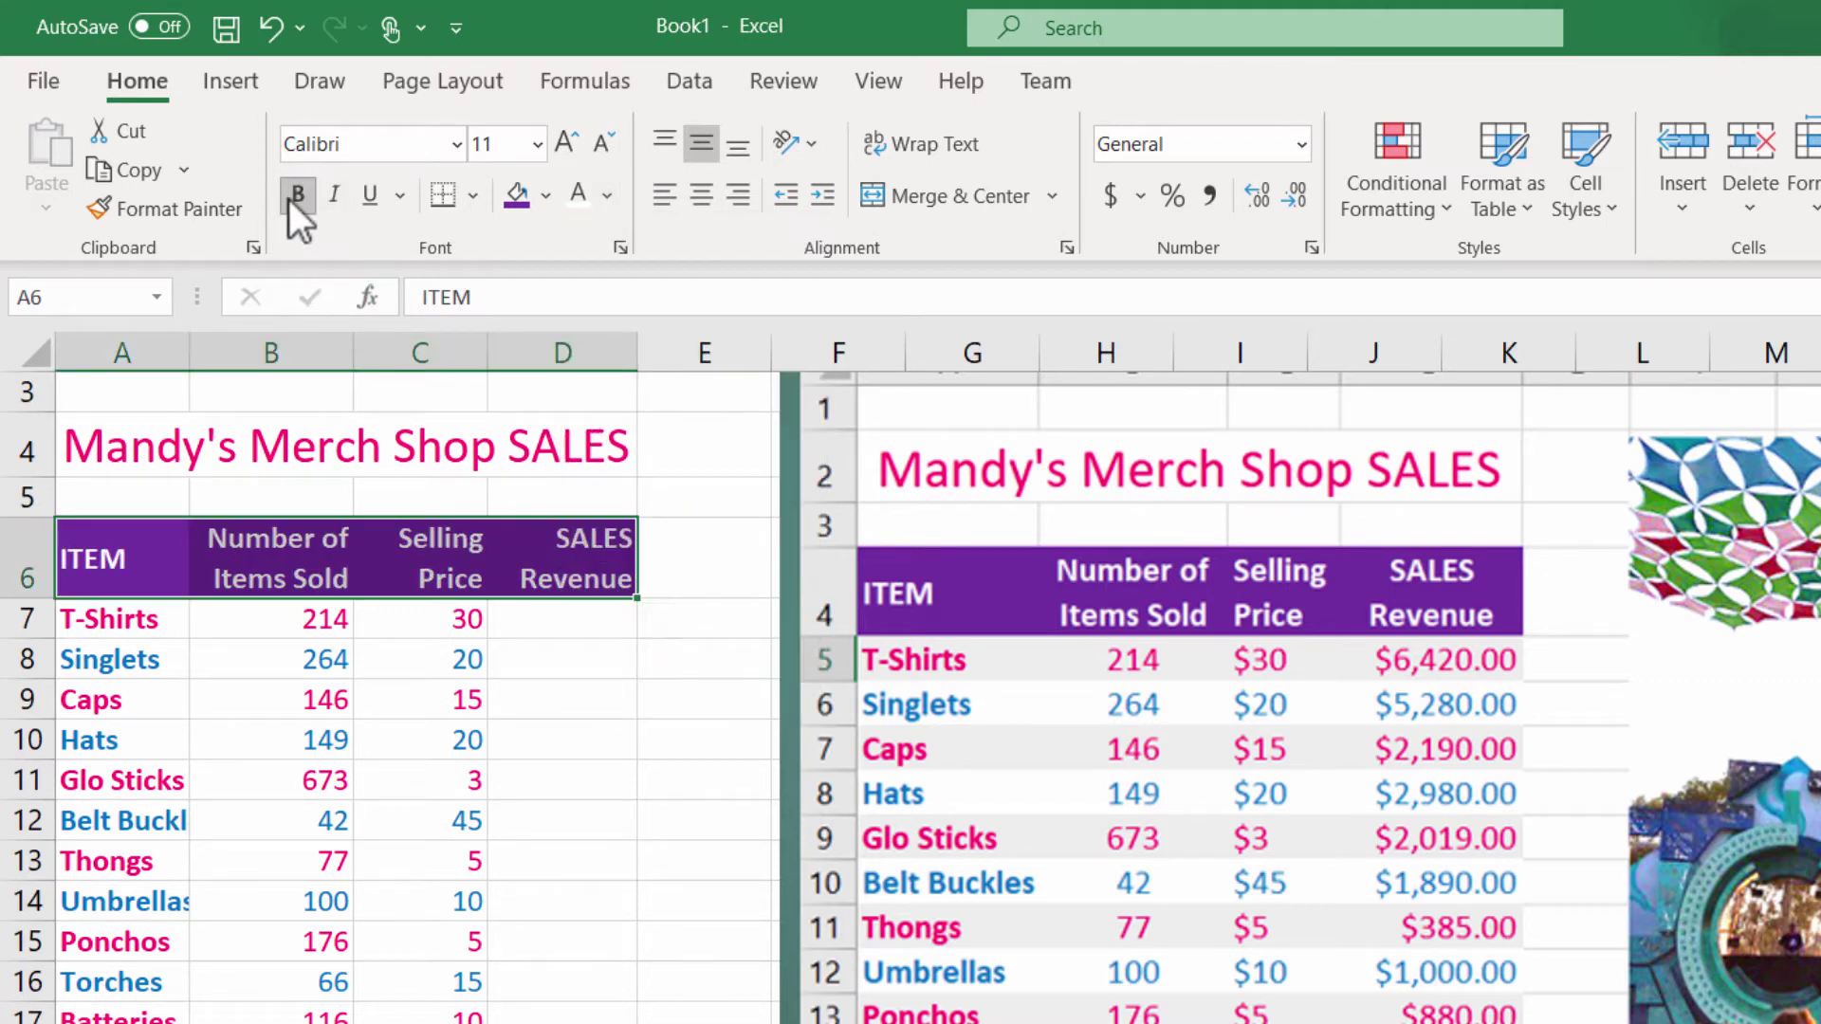
click(536, 616)
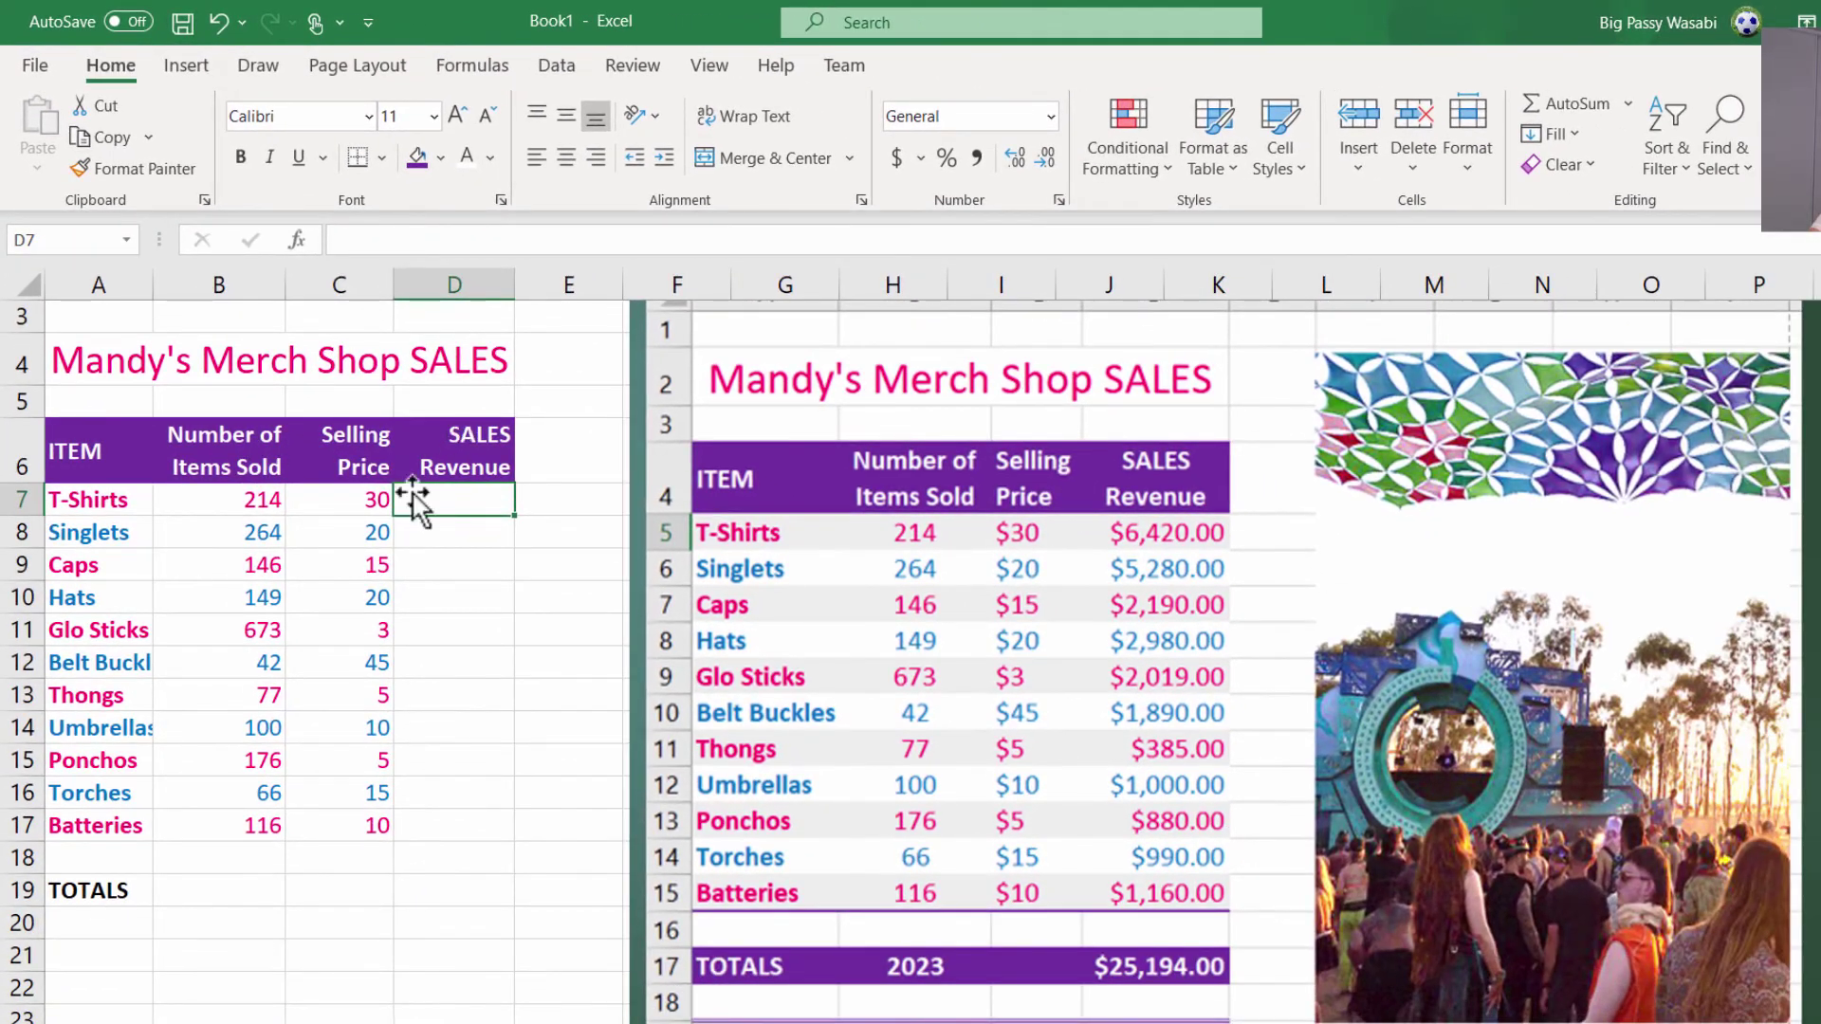
- Add a thick bottom border beneath the Batteries row, A17:D17
click(237, 503)
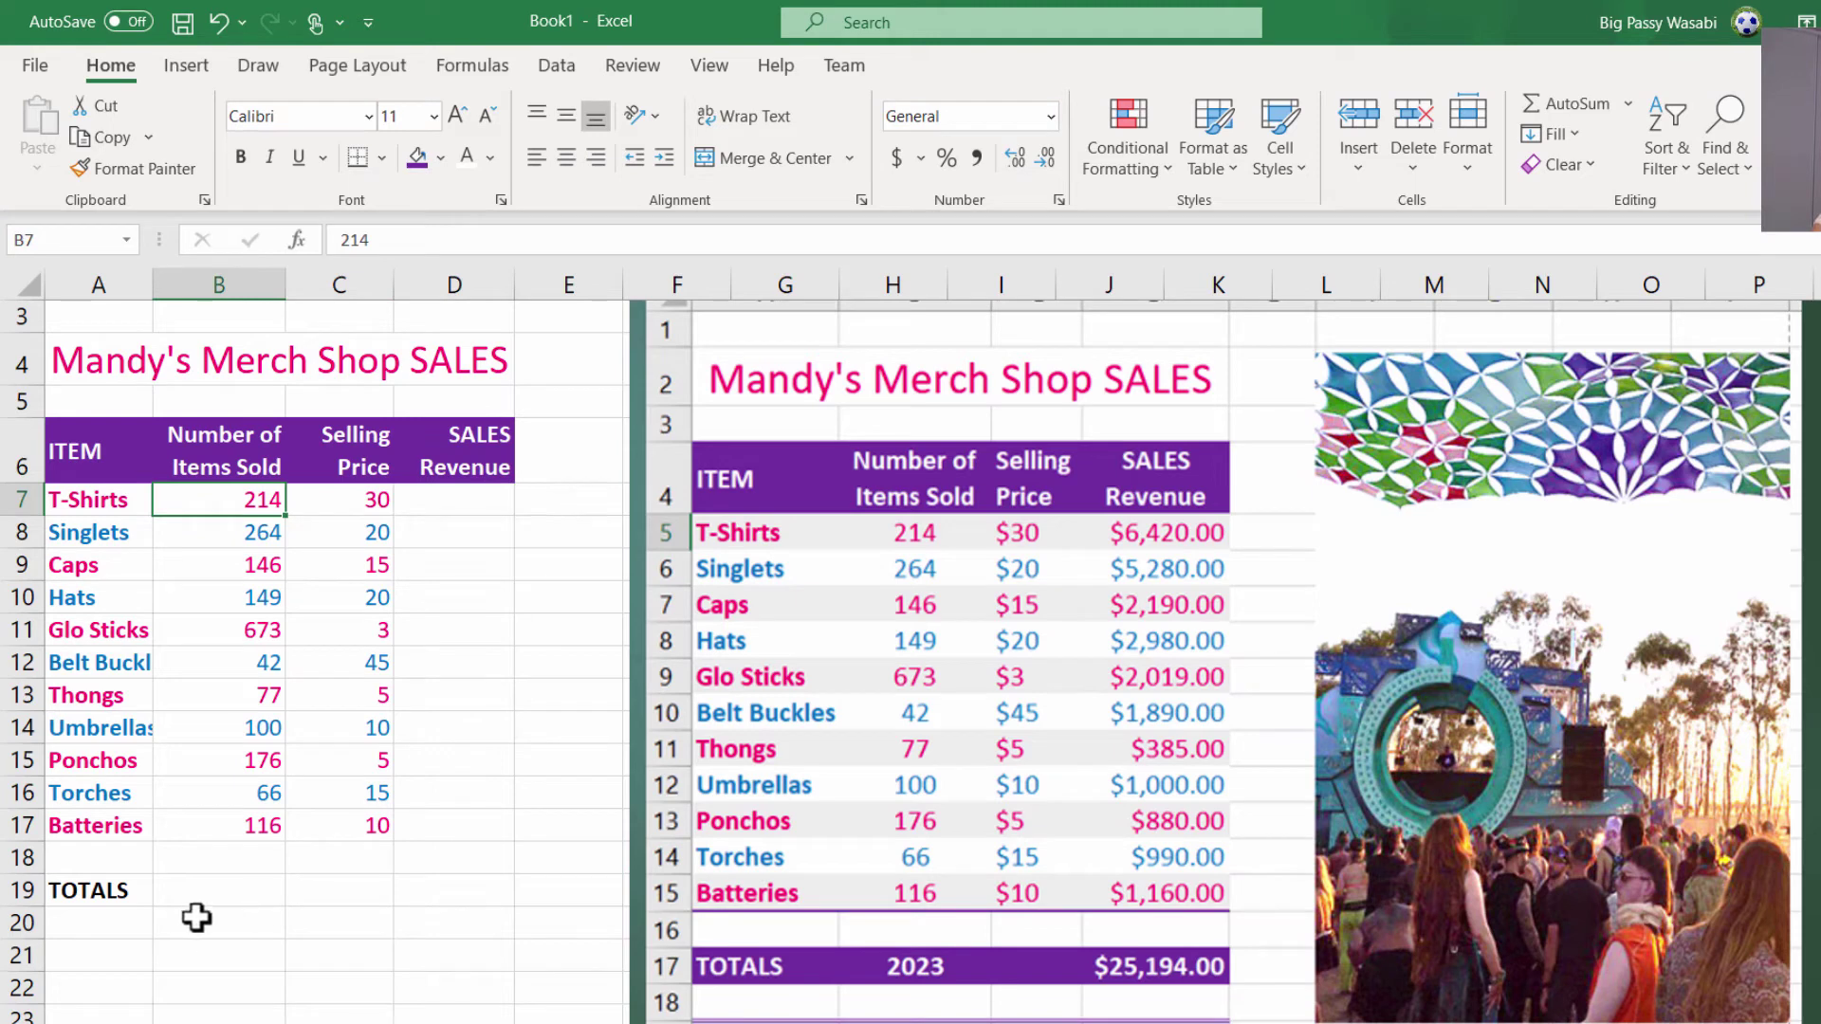
click(102, 894)
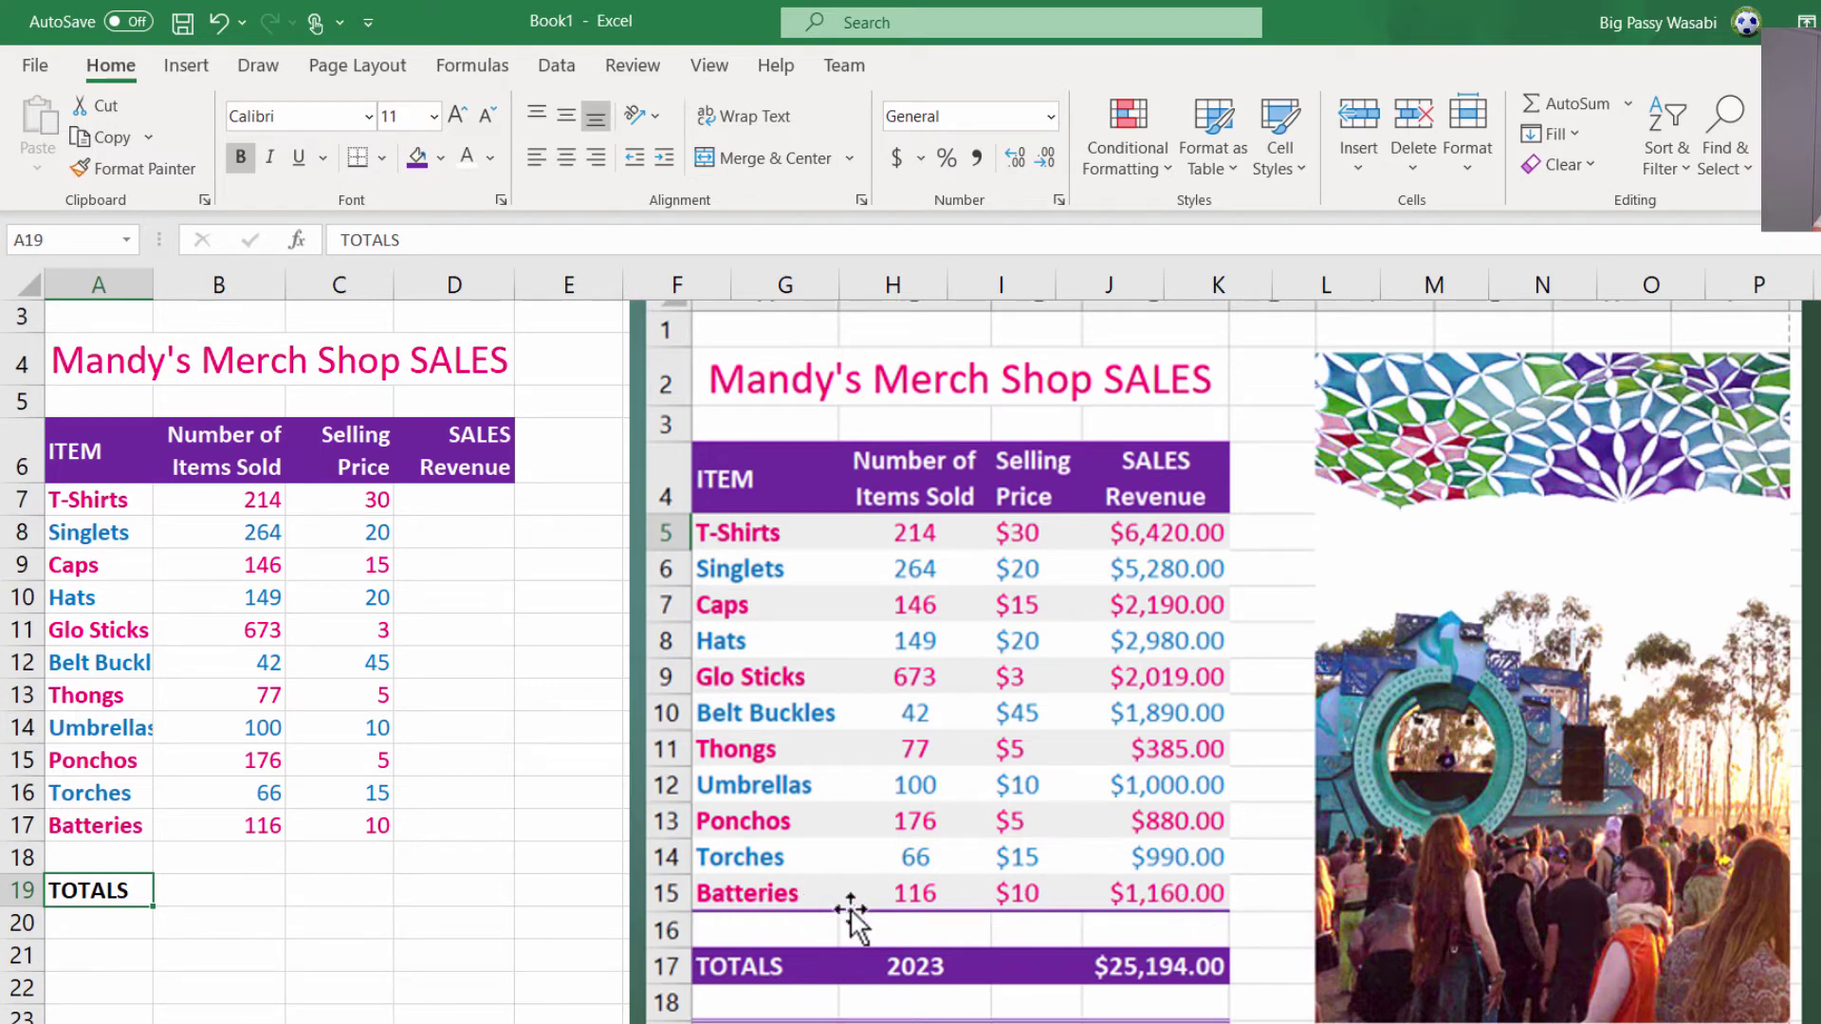
click(121, 825)
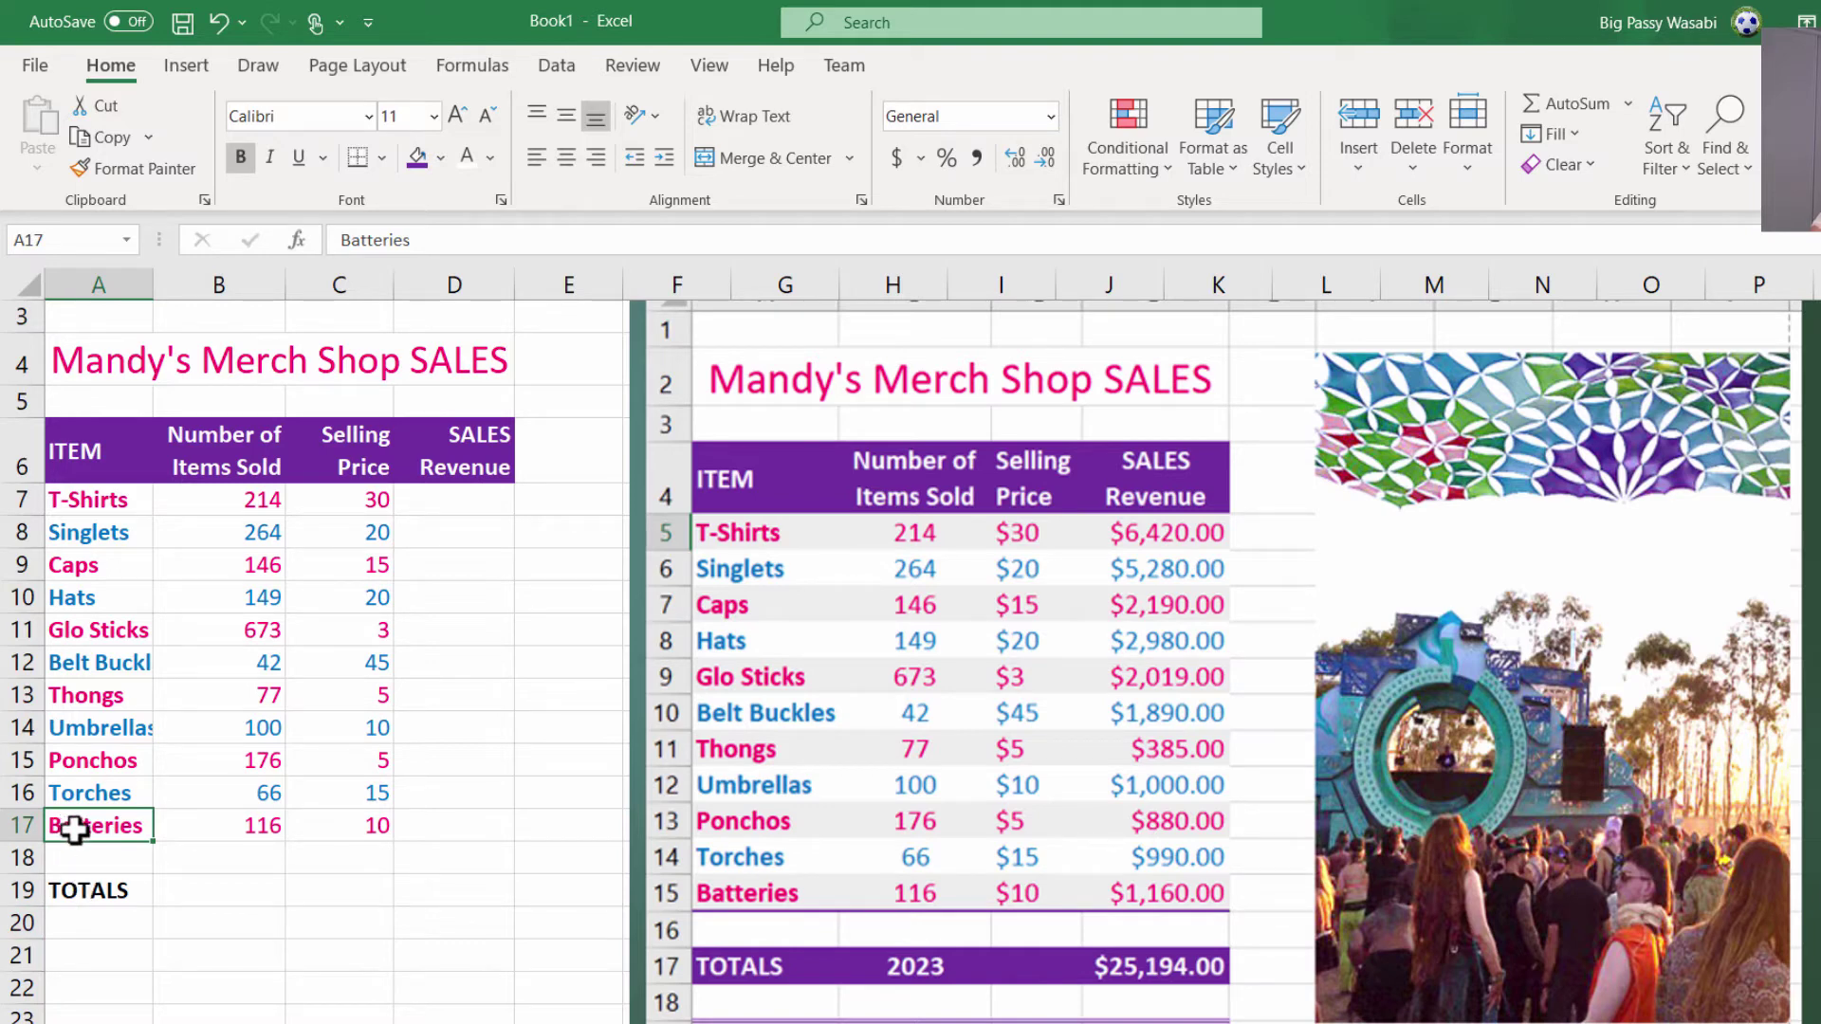
drag(76, 827, 437, 823)
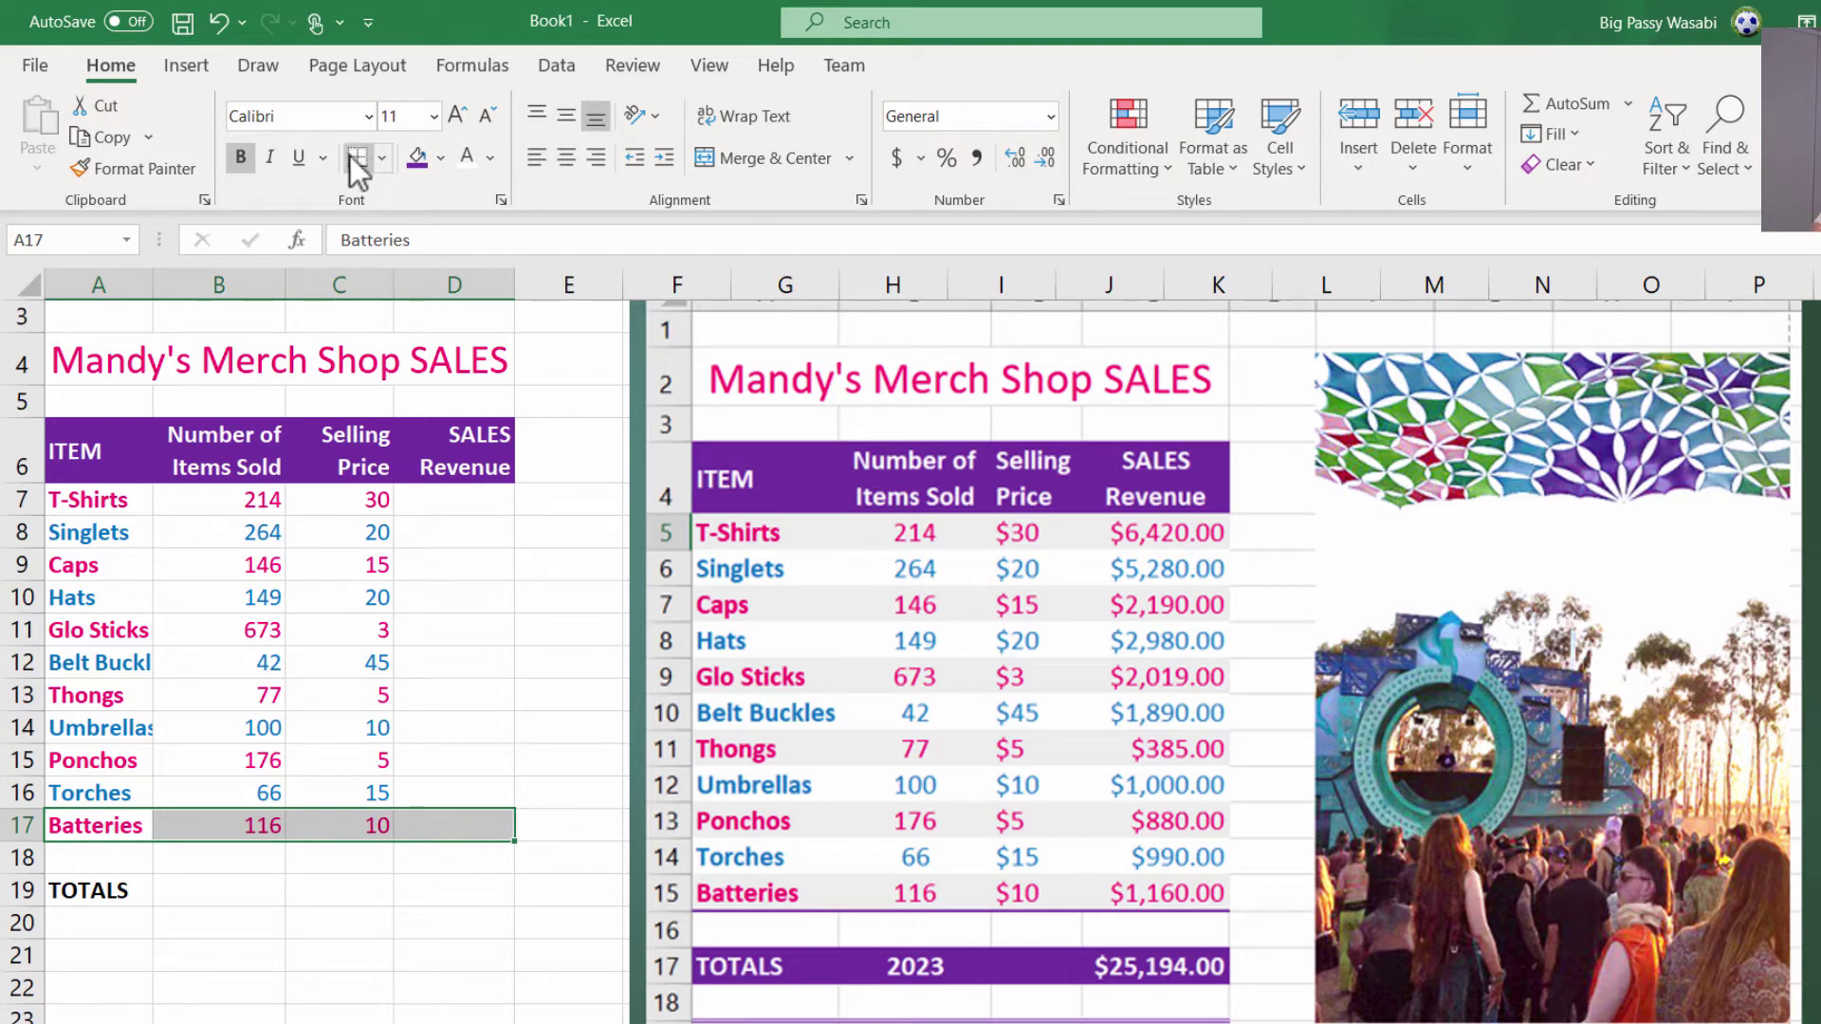
click(384, 157)
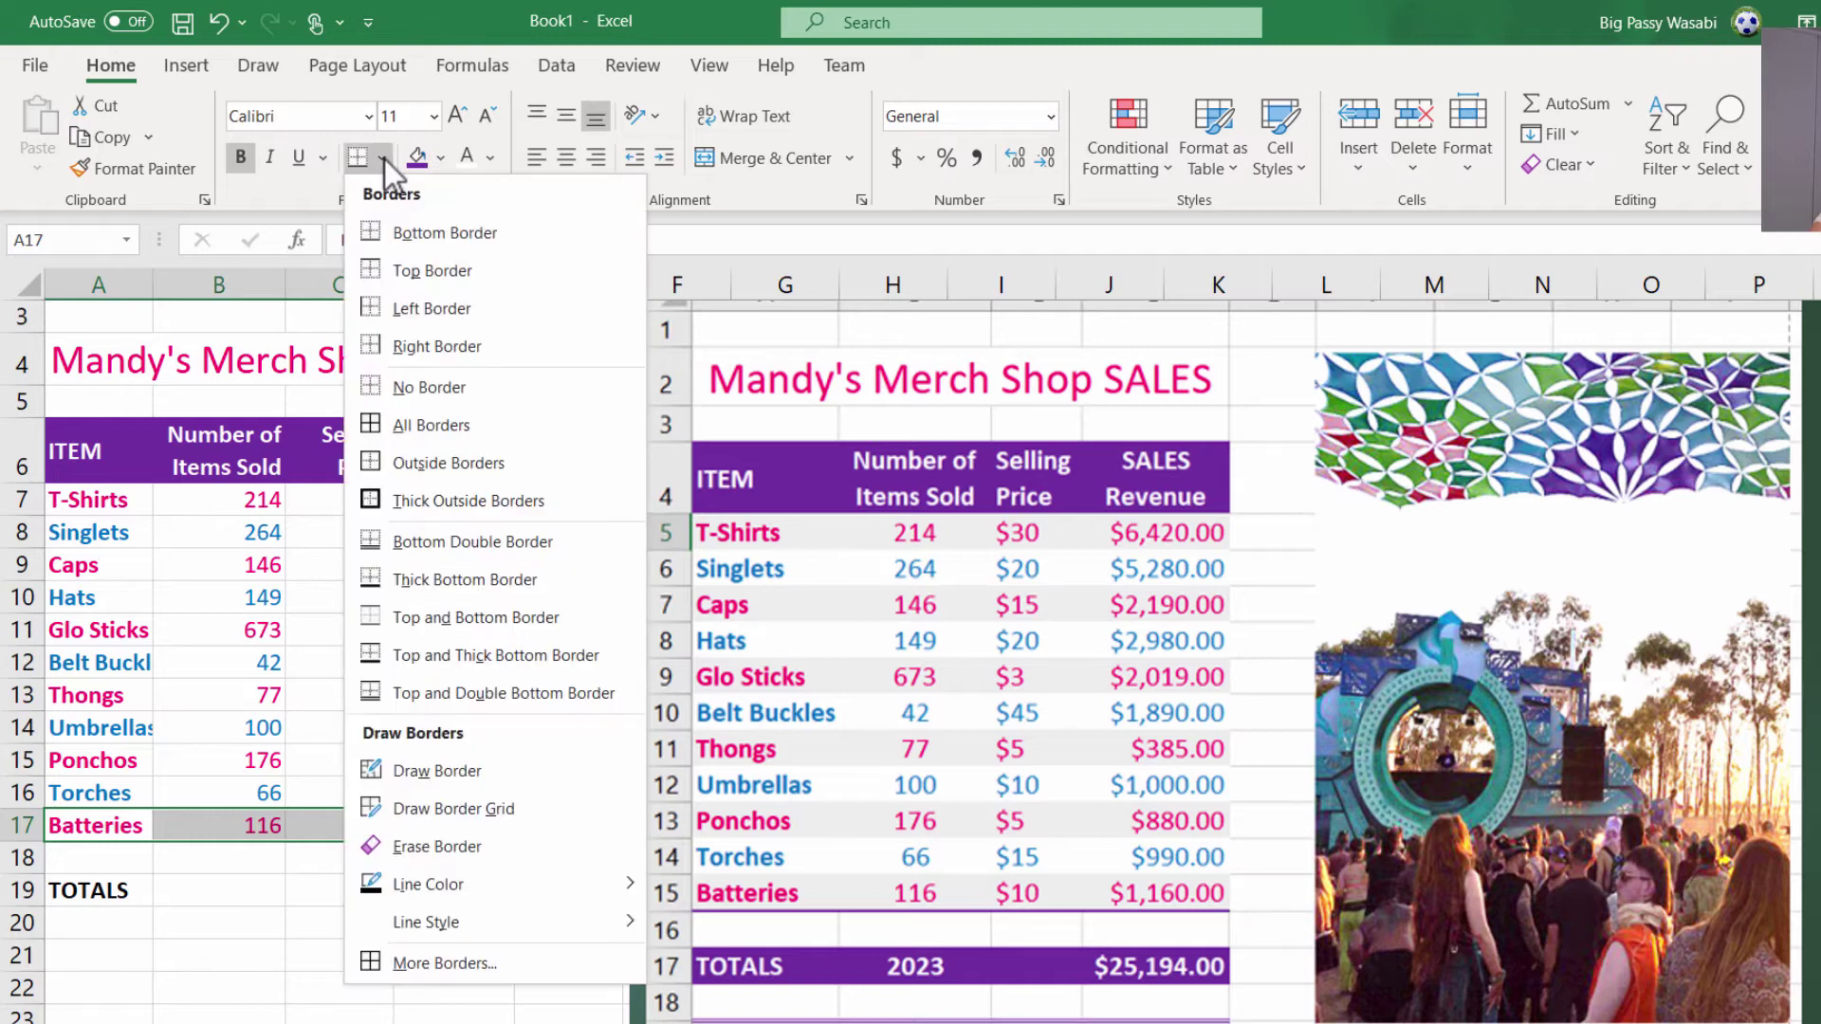
click(383, 153)
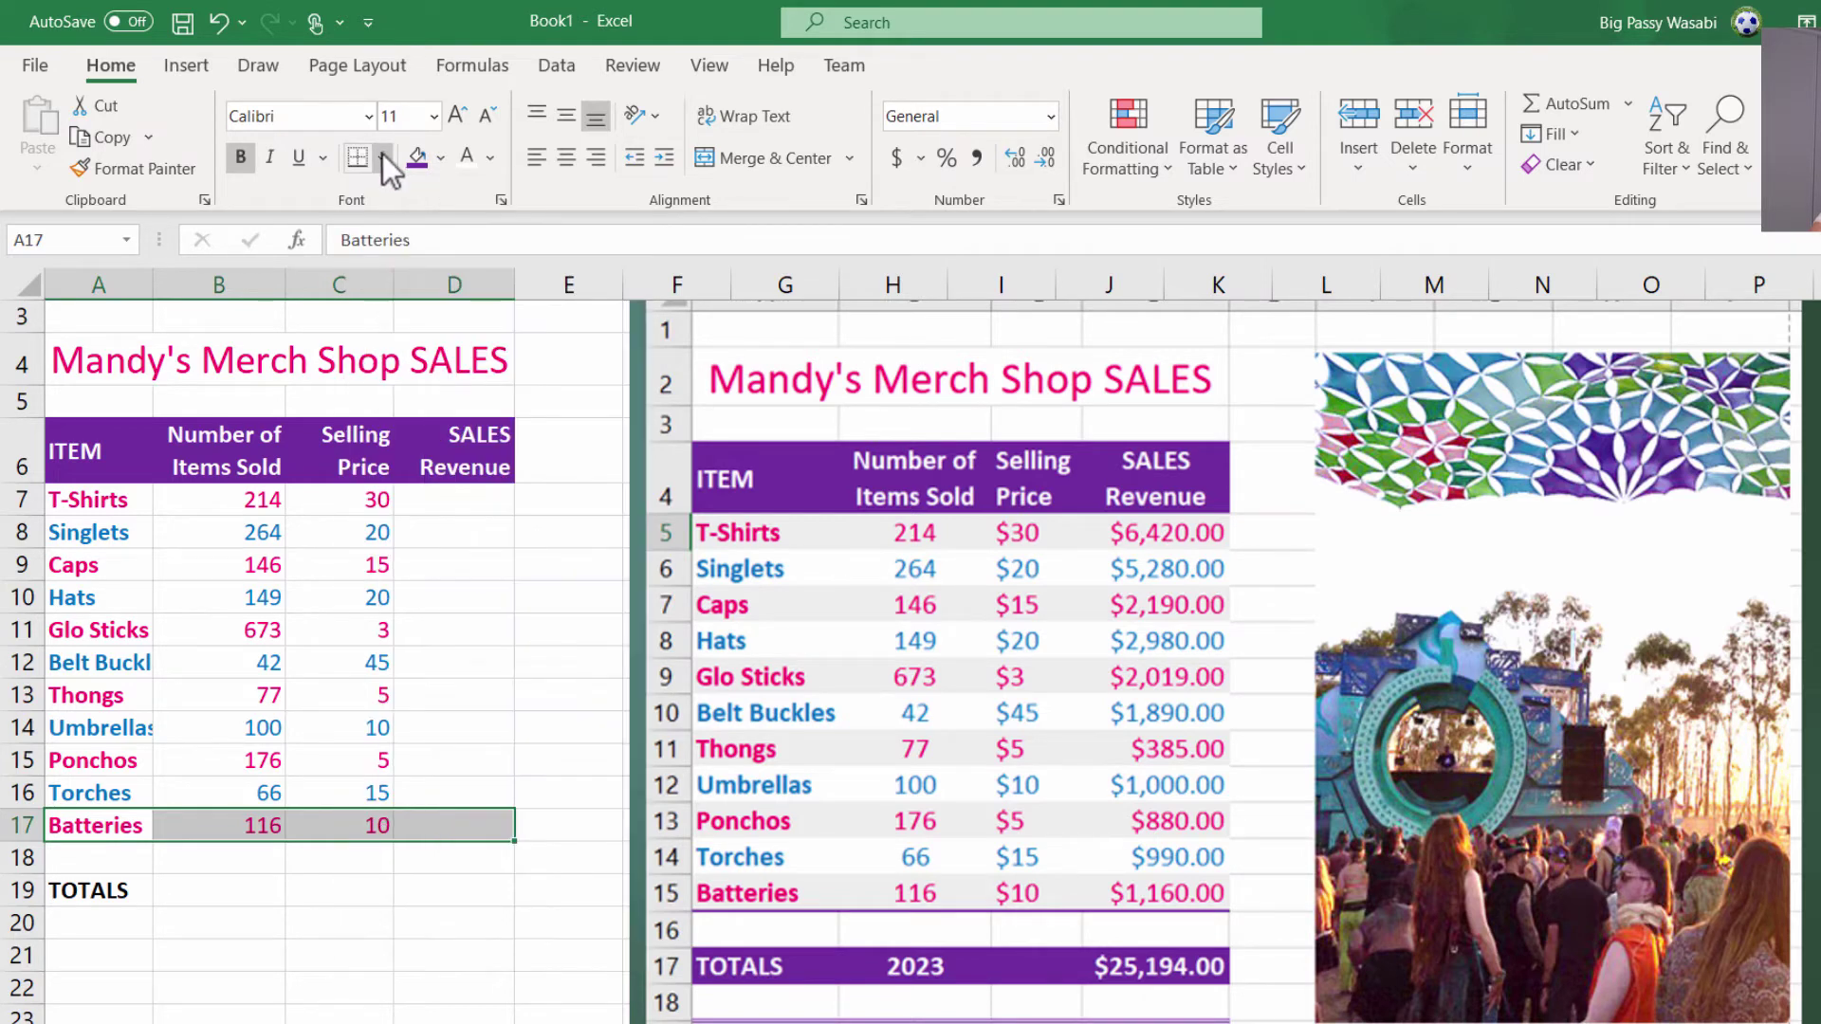
click(381, 157)
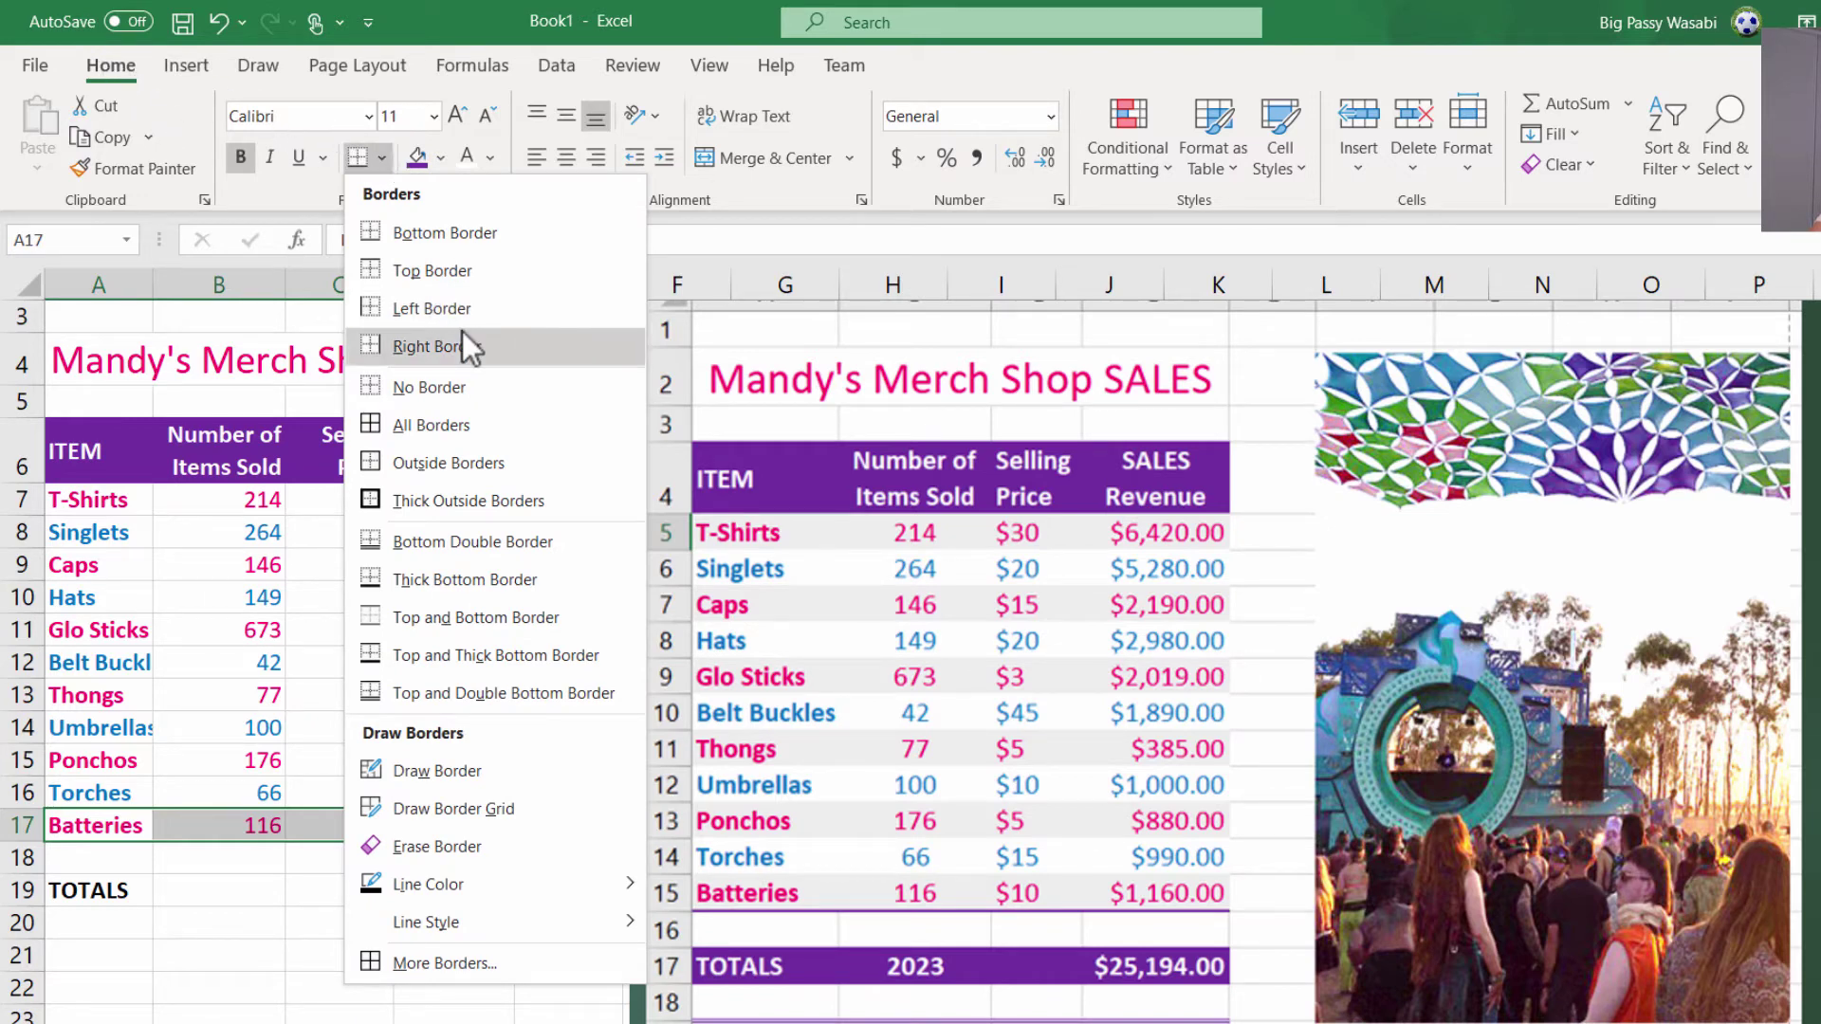
click(442, 582)
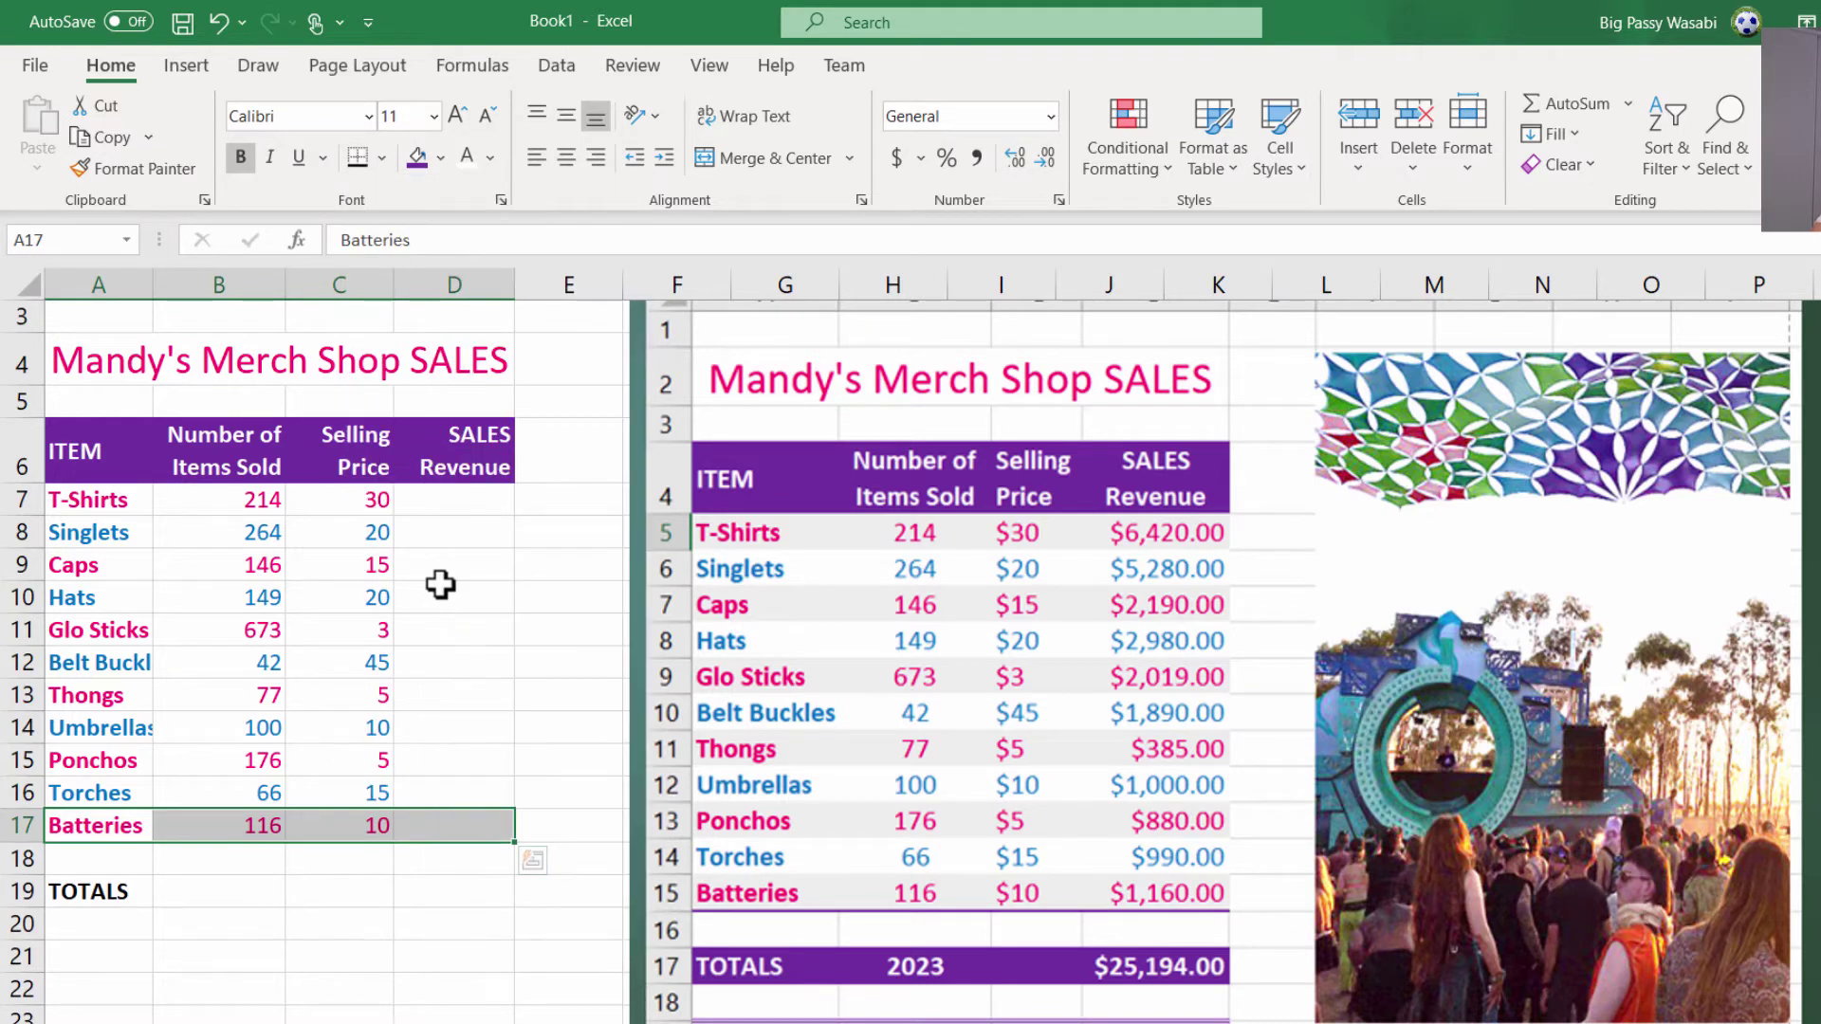
click(339, 926)
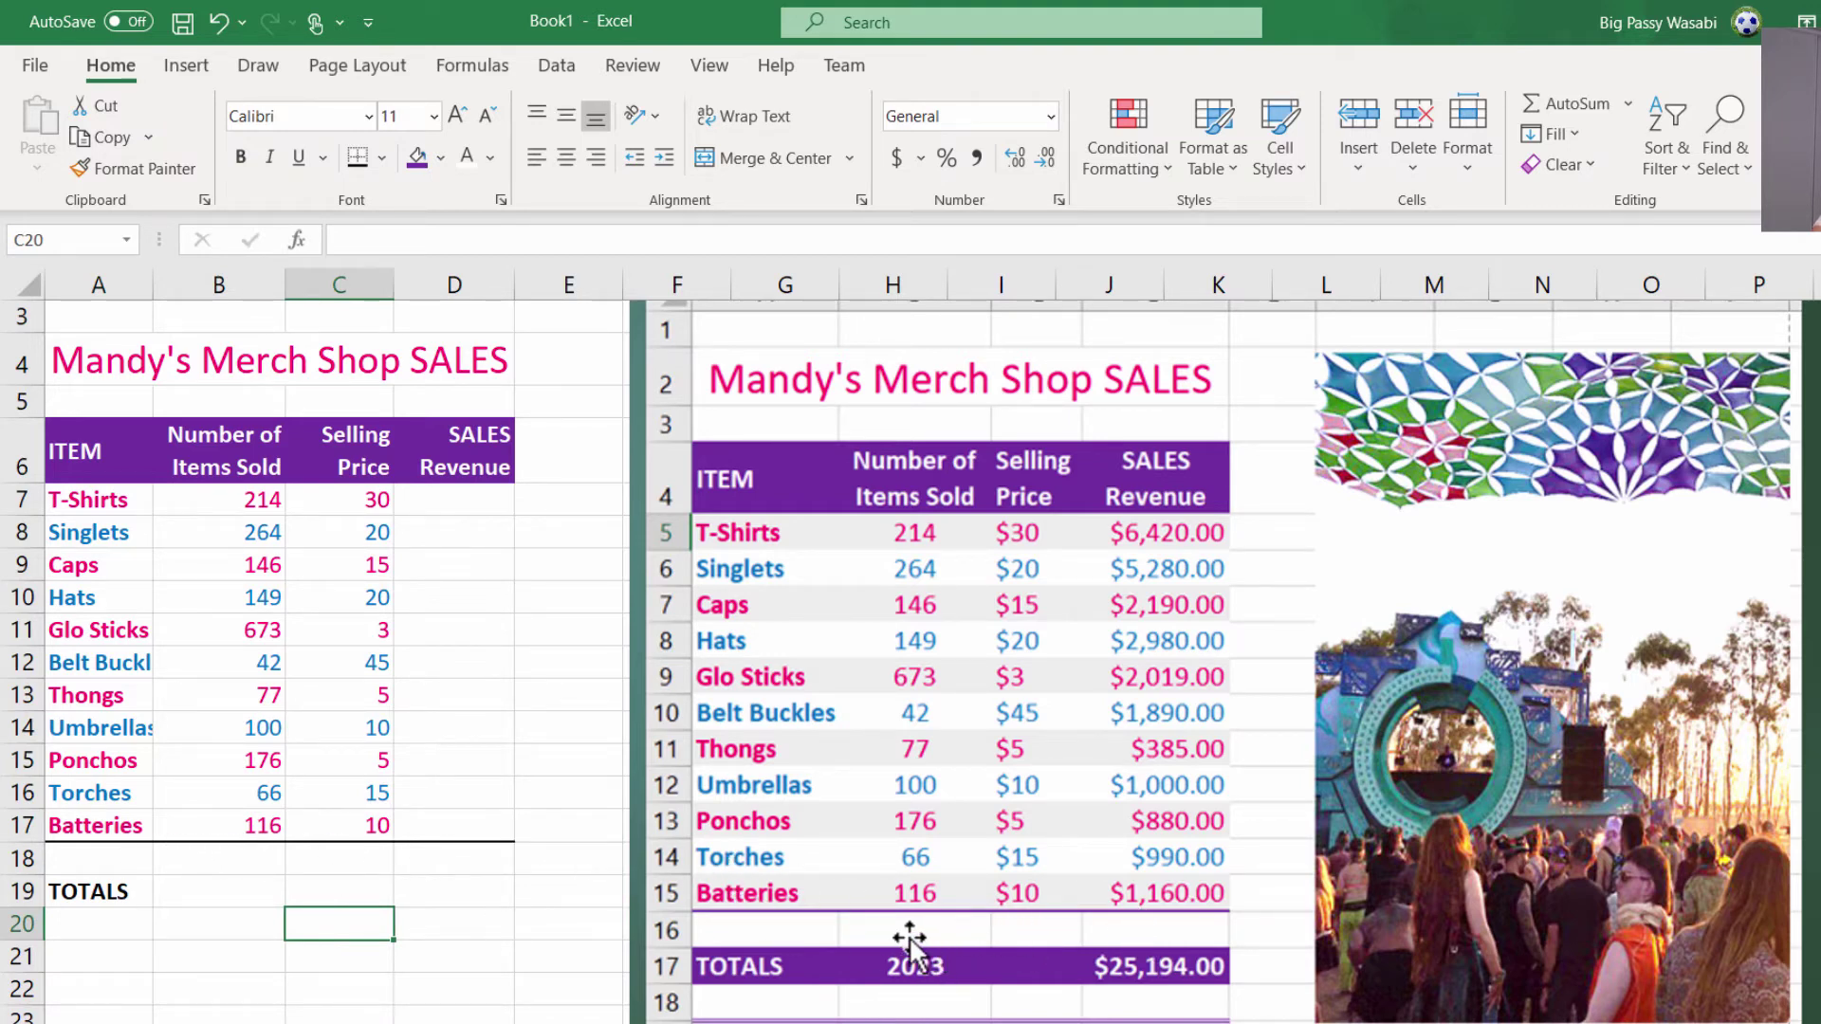
- Set the border line colour to purple and draw it along the bottom edges of cells A17 to D17
click(123, 853)
drag(105, 814, 427, 821)
click(385, 155)
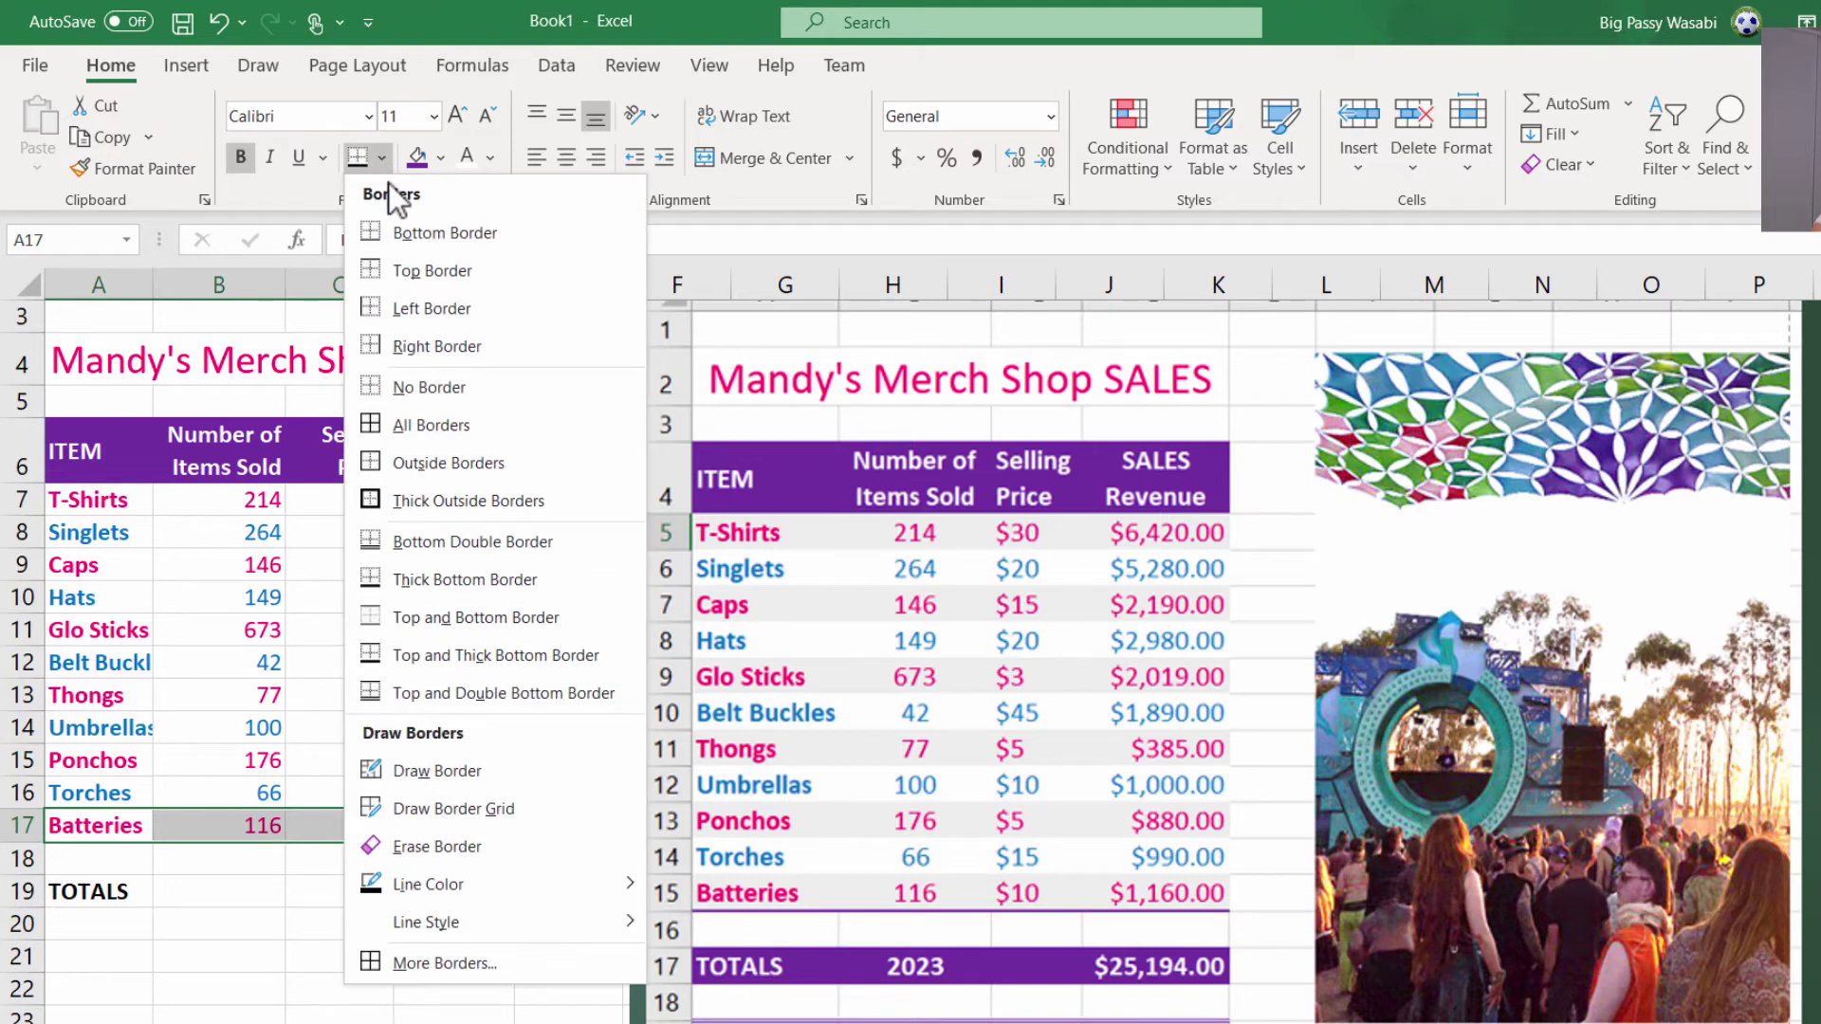
mouse_move(464, 890)
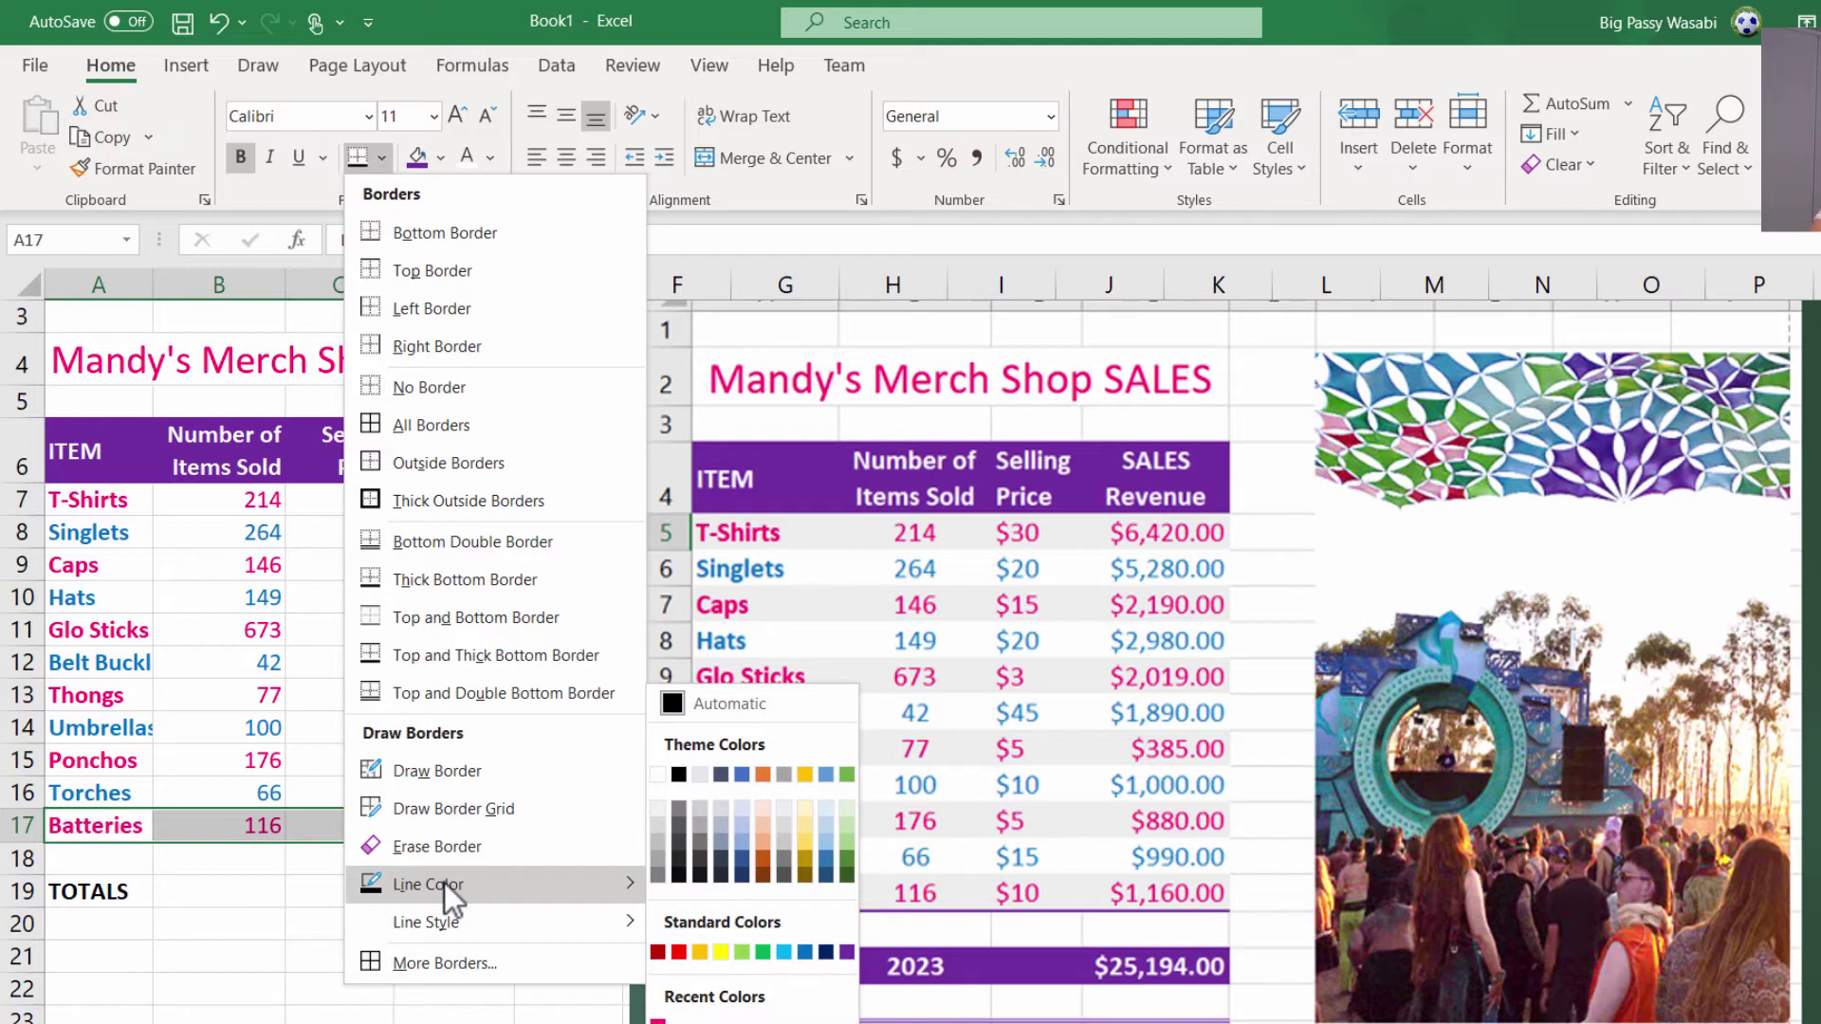
click(847, 952)
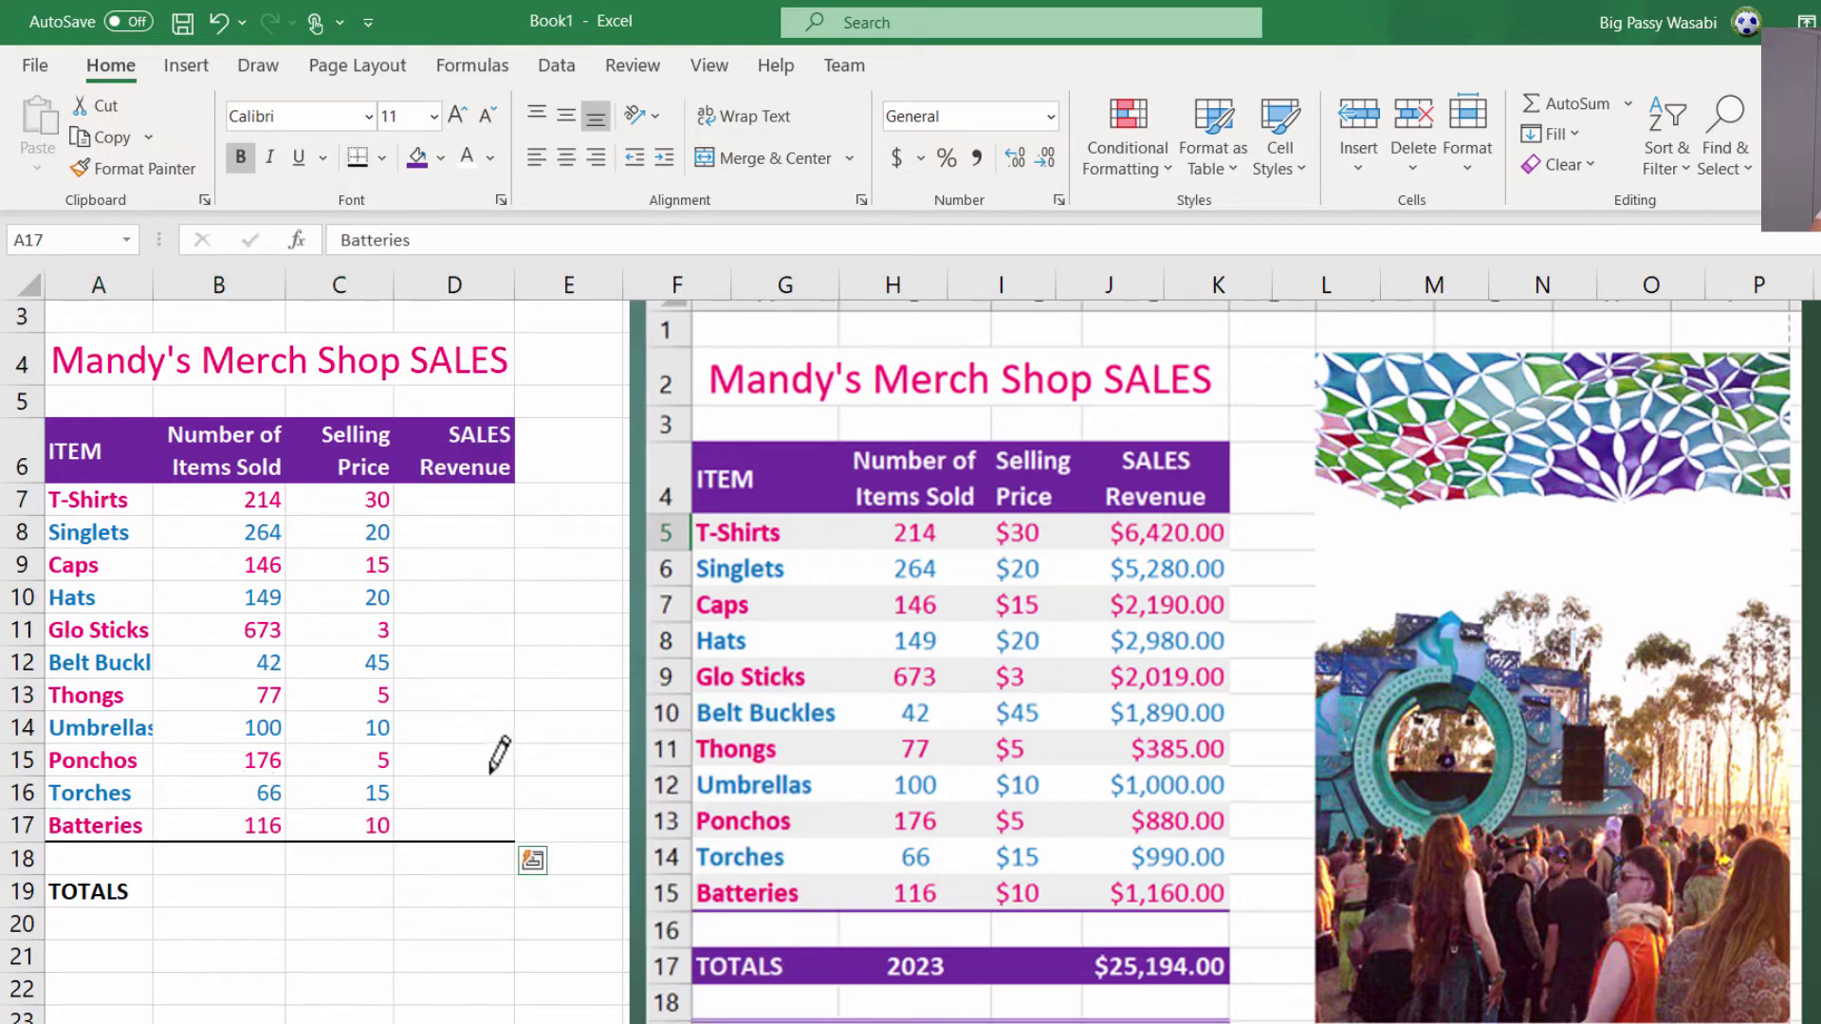
click(105, 840)
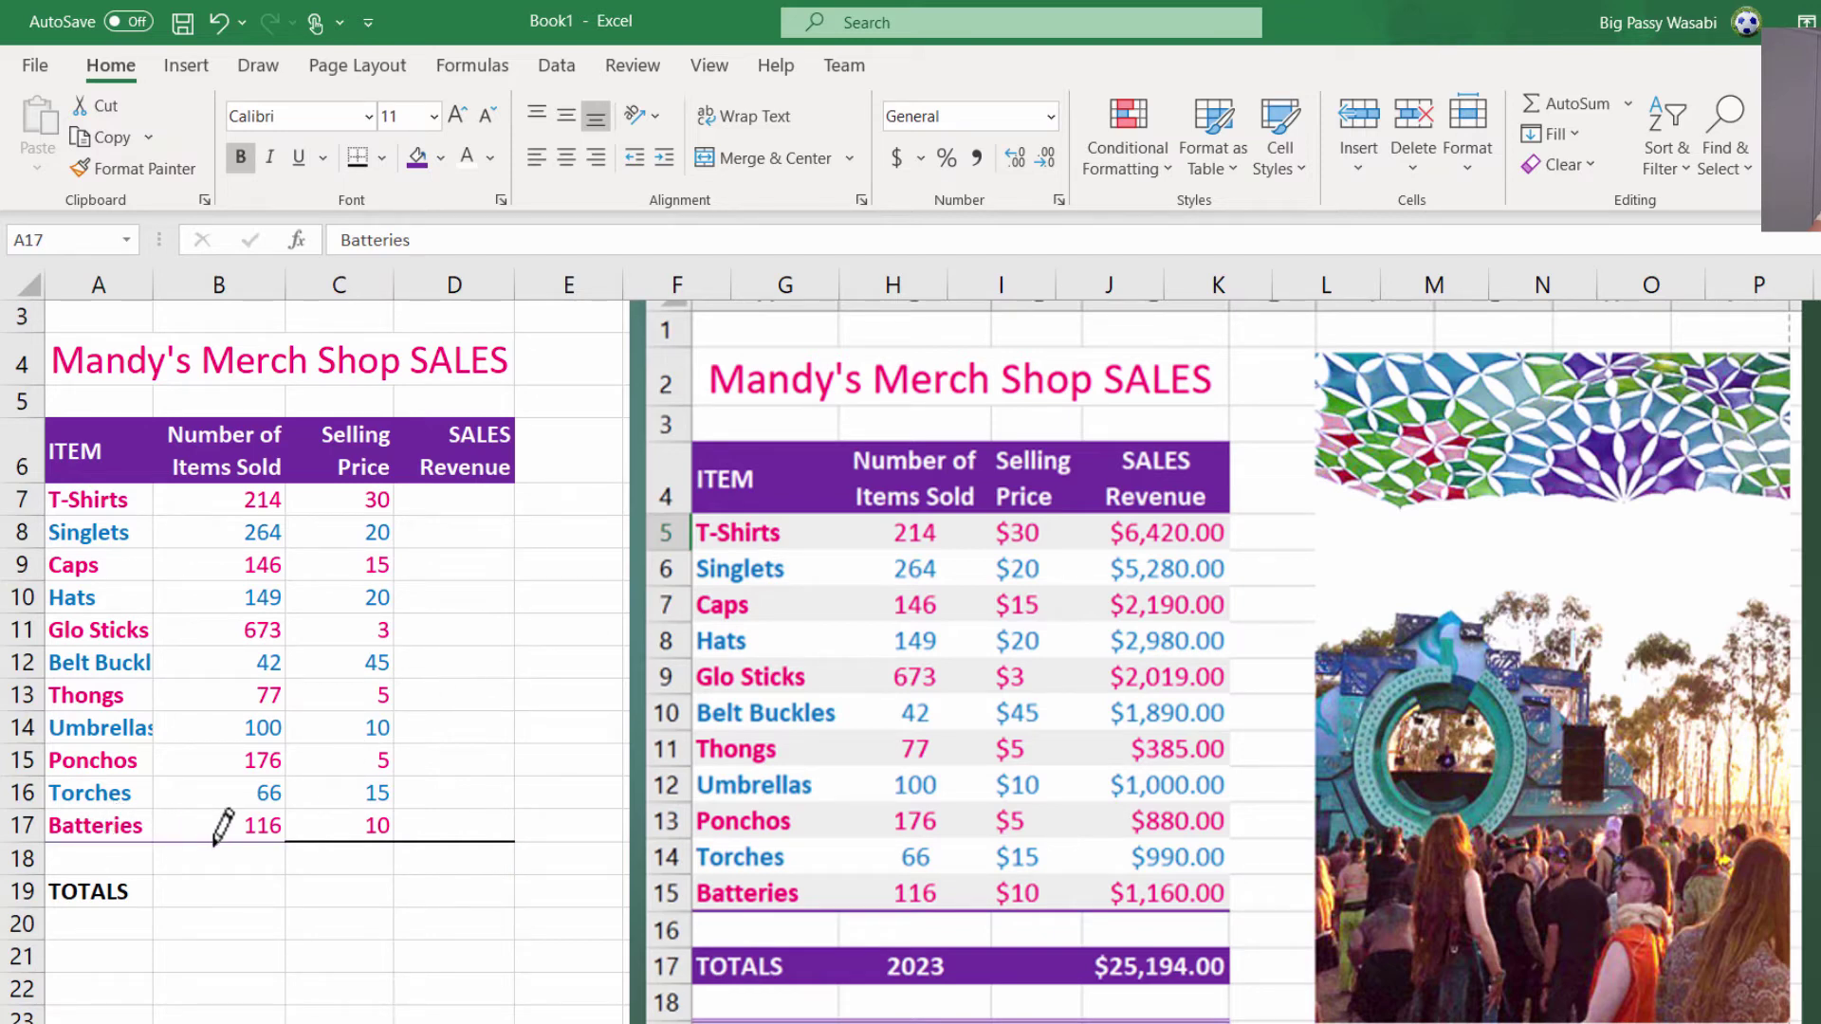
click(256, 841)
click(327, 841)
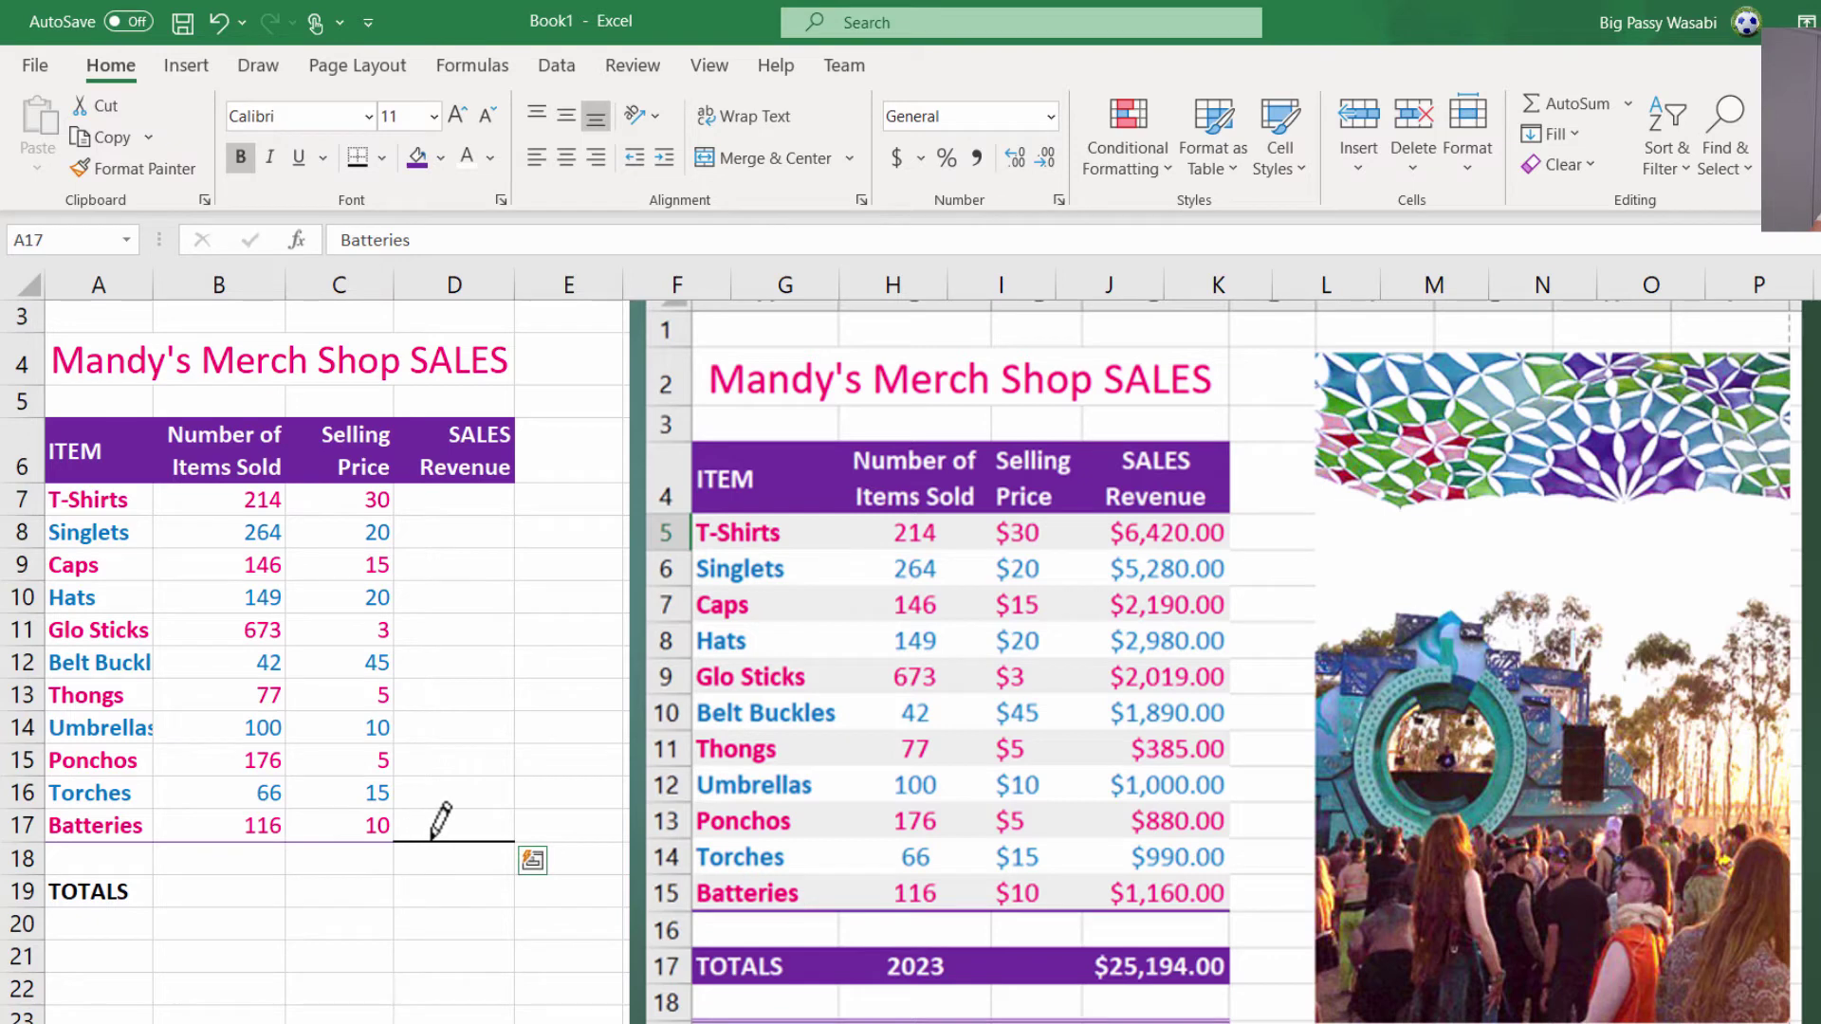
click(437, 840)
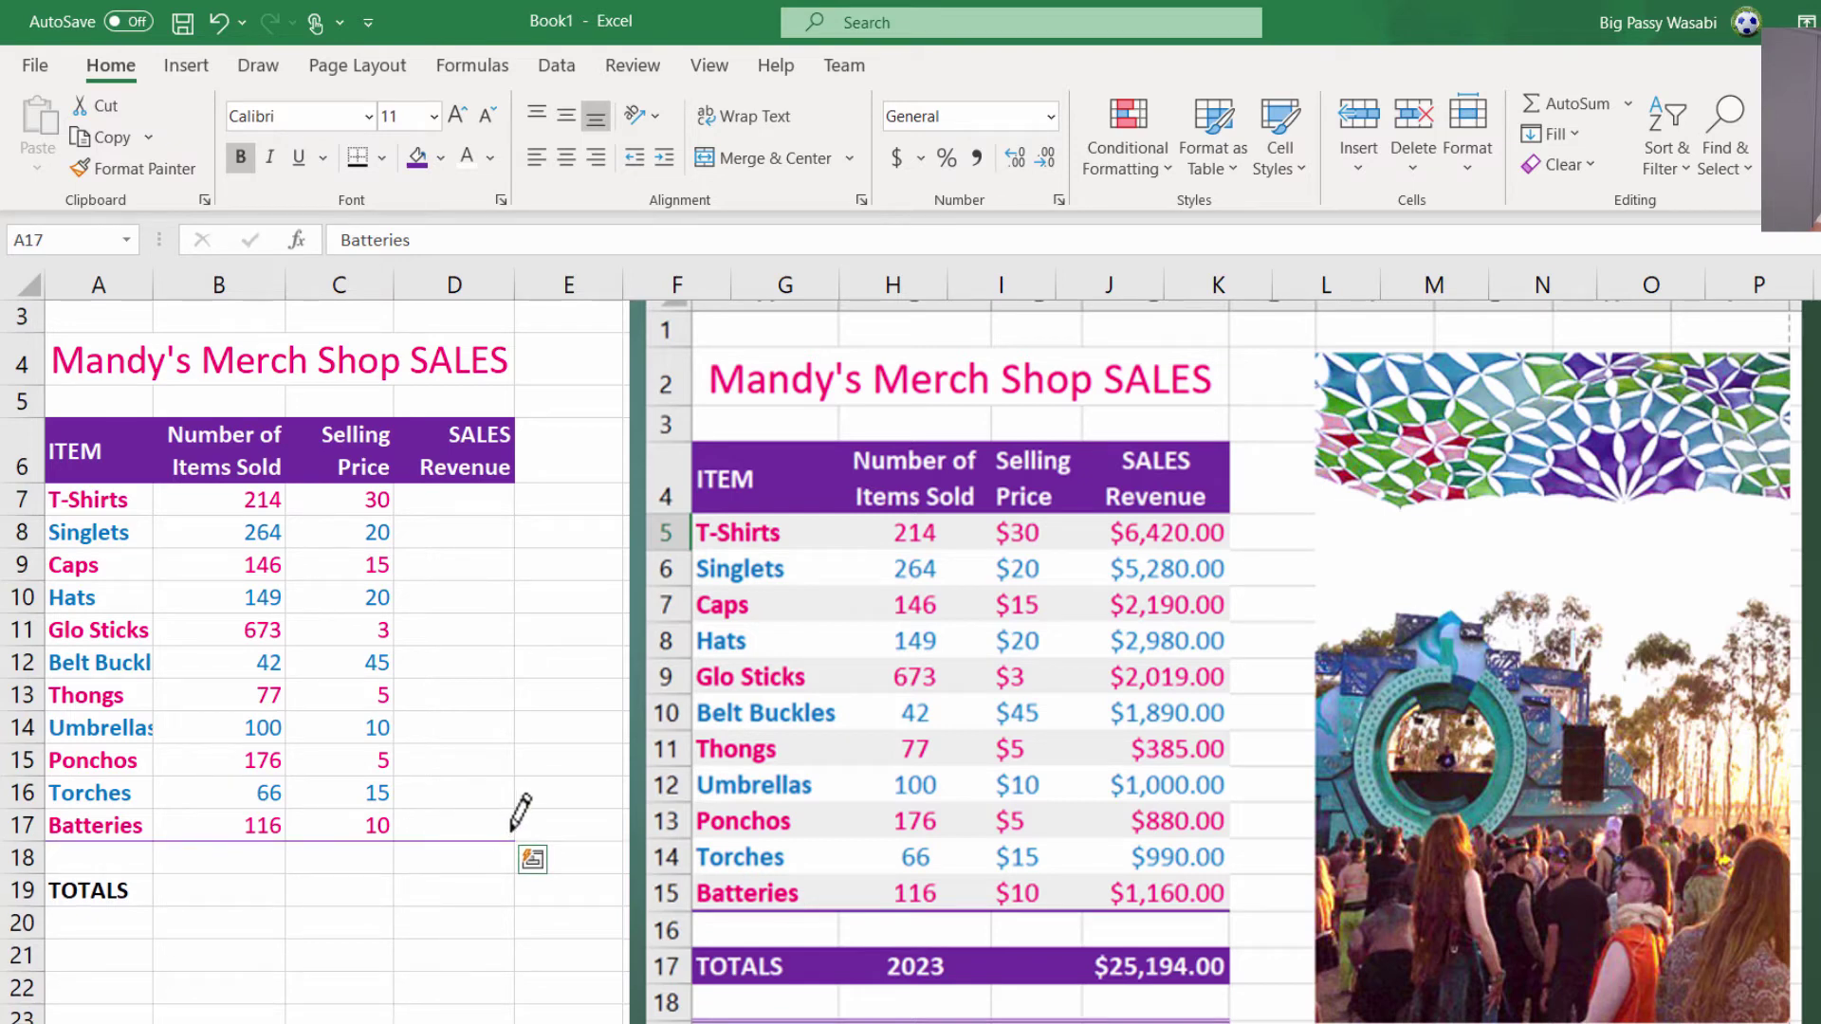
key(Escape)
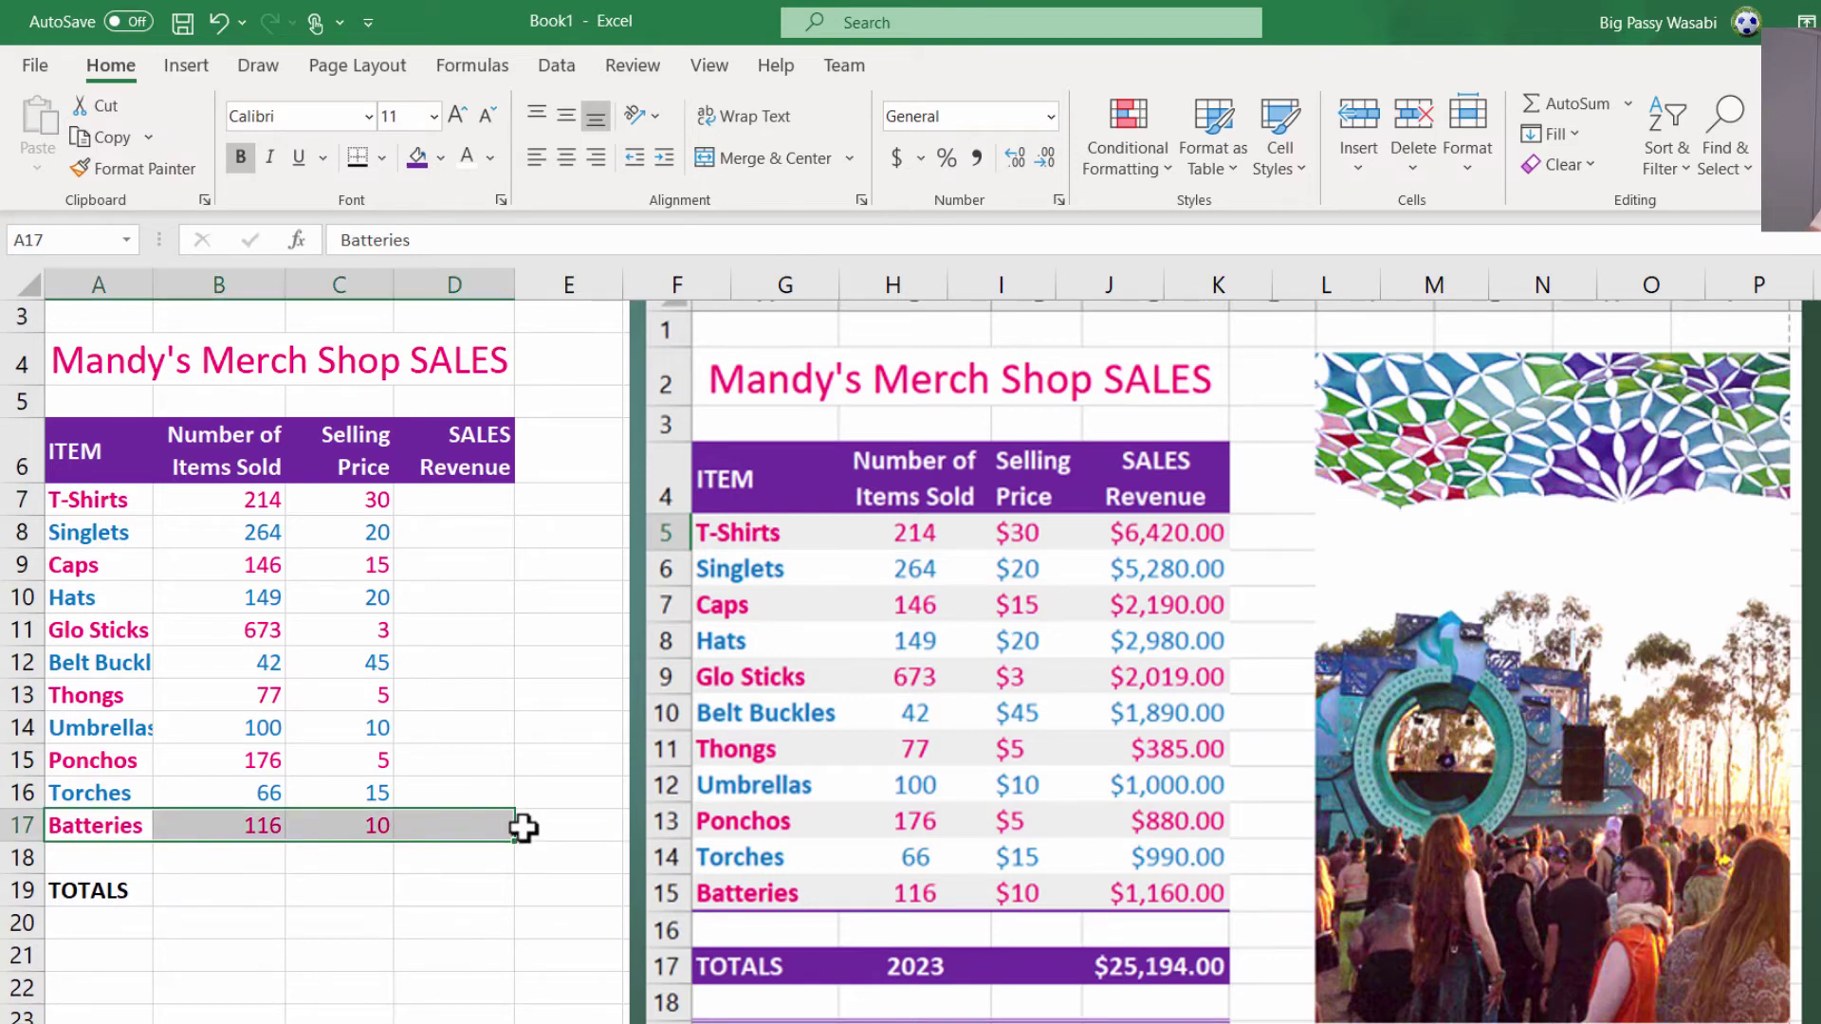
click(417, 887)
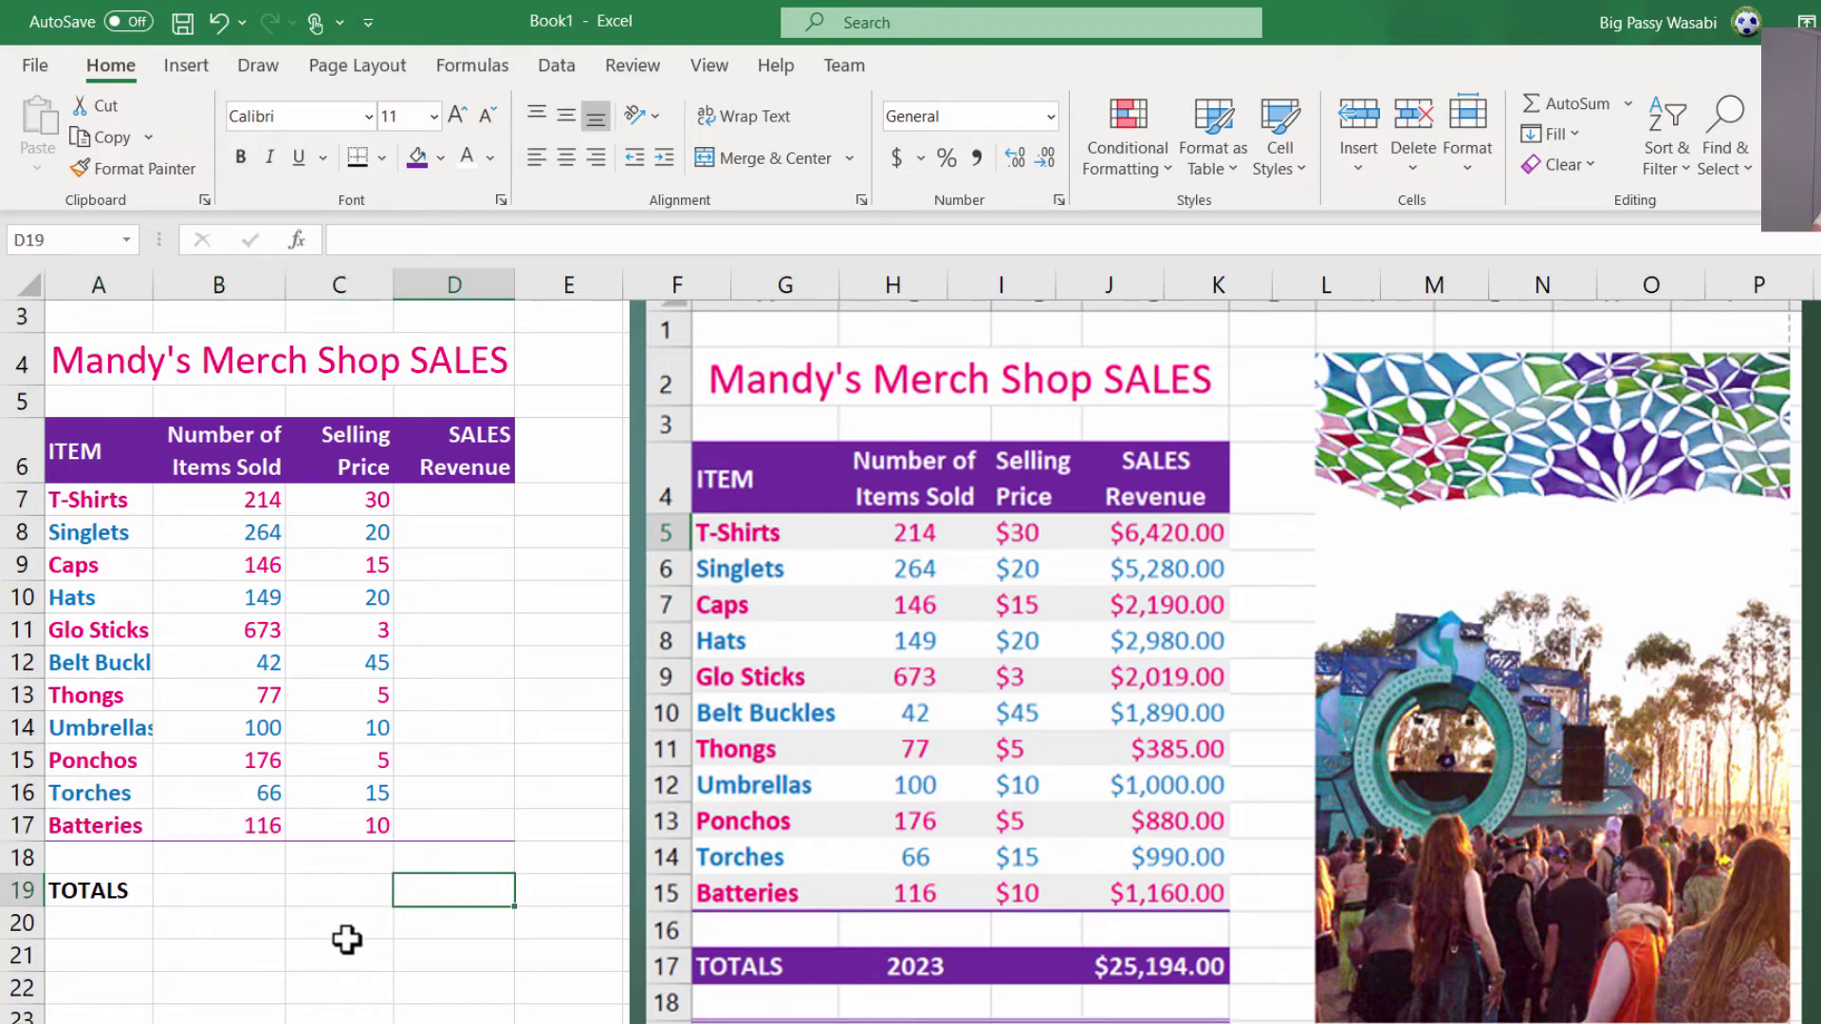
- Apply a thick bottom border in purple to the Batteries row, A17:D17
click(106, 825)
drag(180, 825, 442, 822)
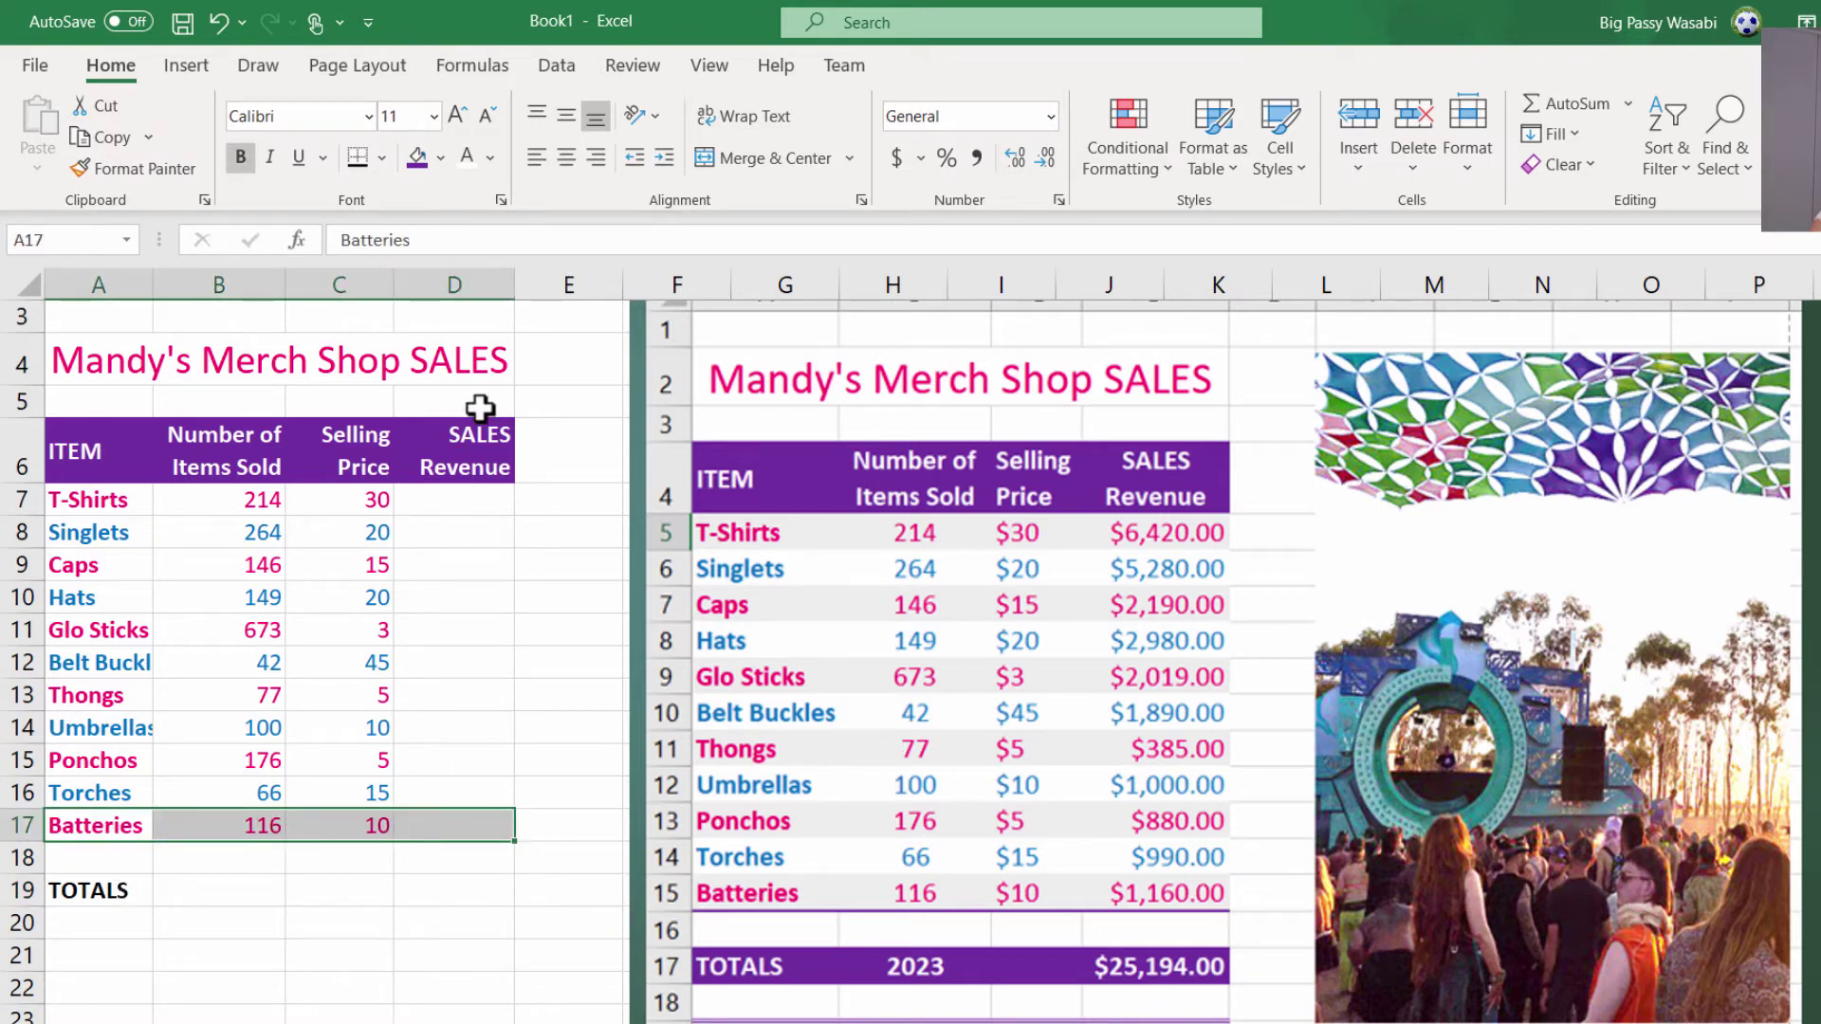
click(381, 157)
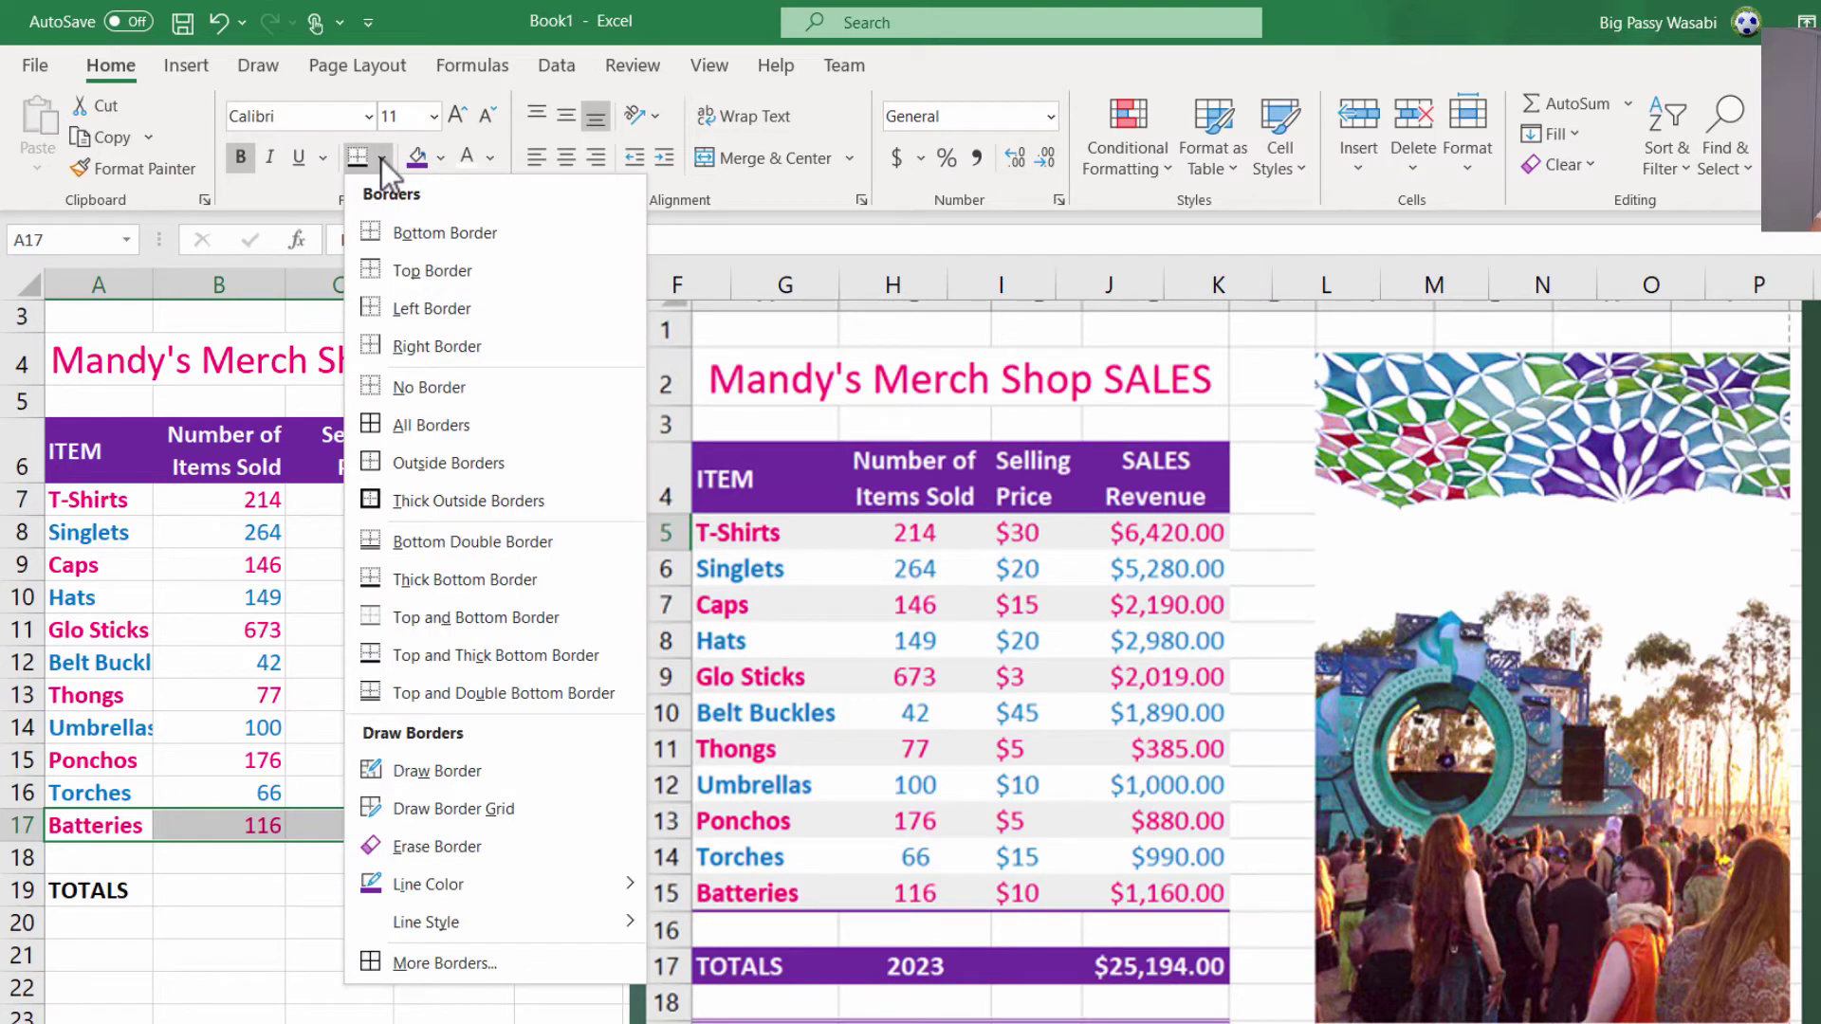
click(429, 579)
click(313, 896)
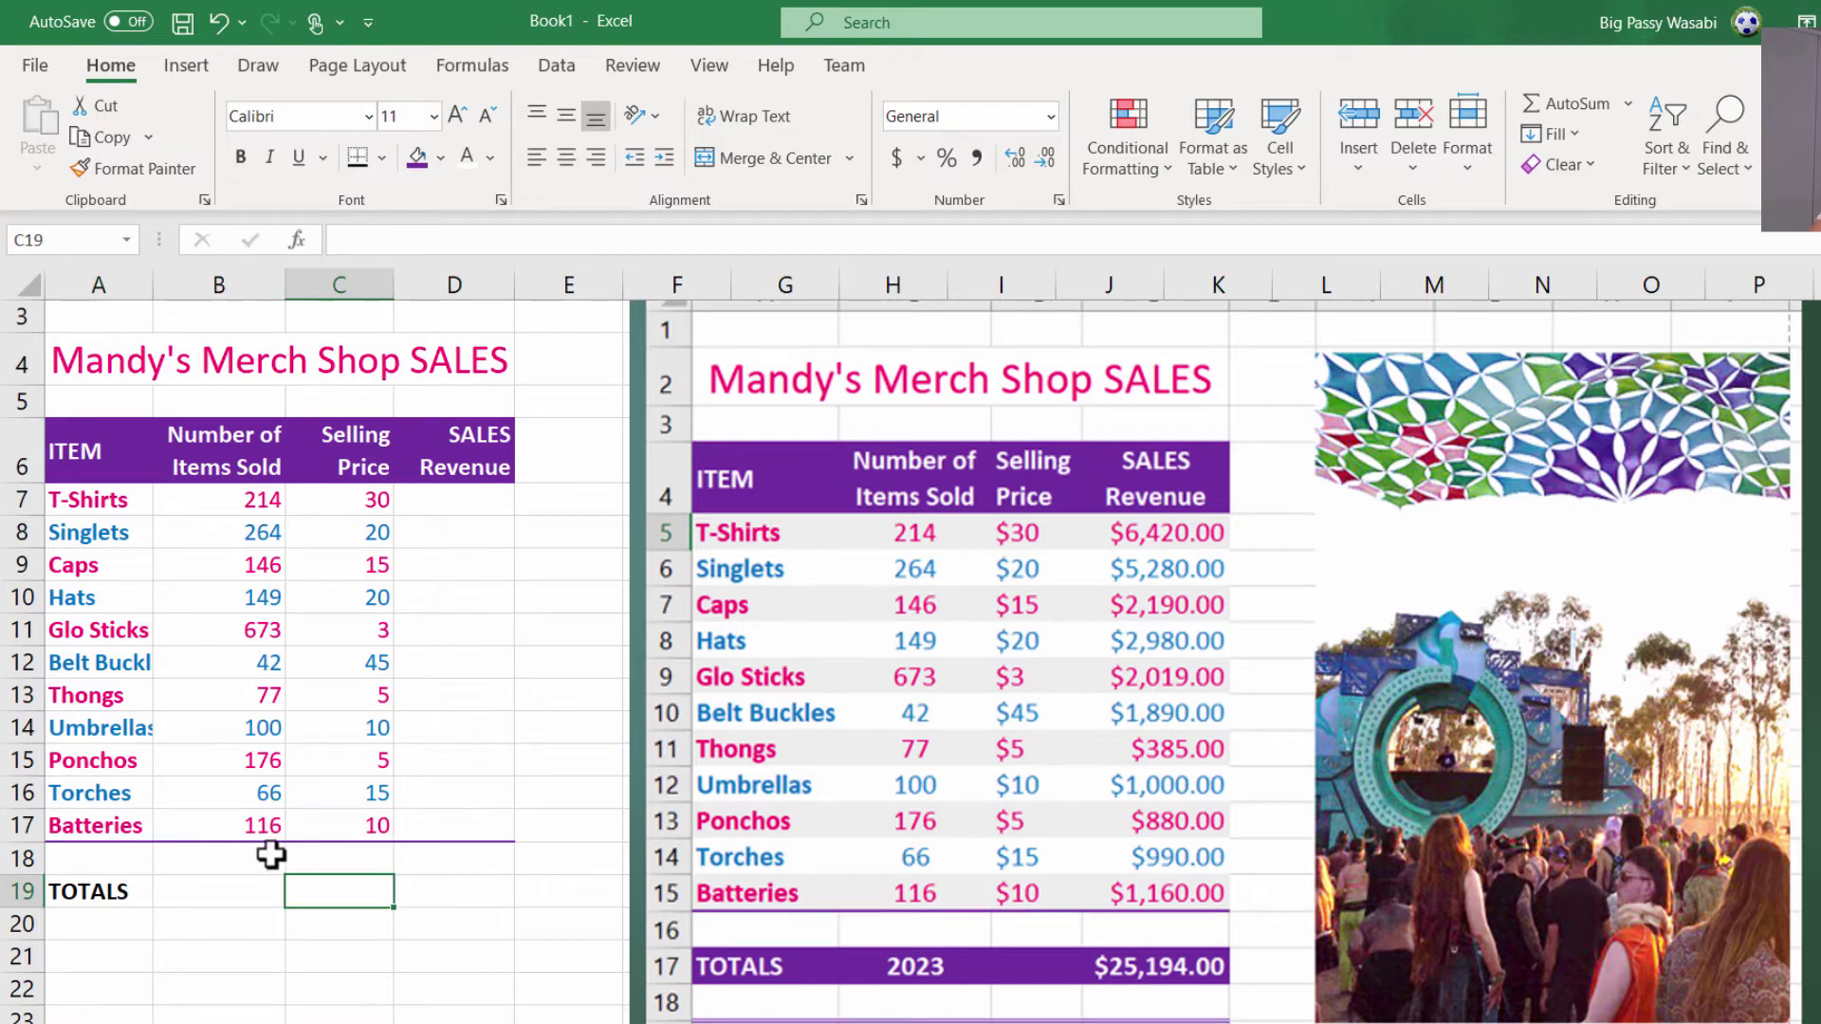
- Set the border line style to the thickest solid line and draw it along the bottom edges of cells A17 to C17
drag(104, 823, 471, 812)
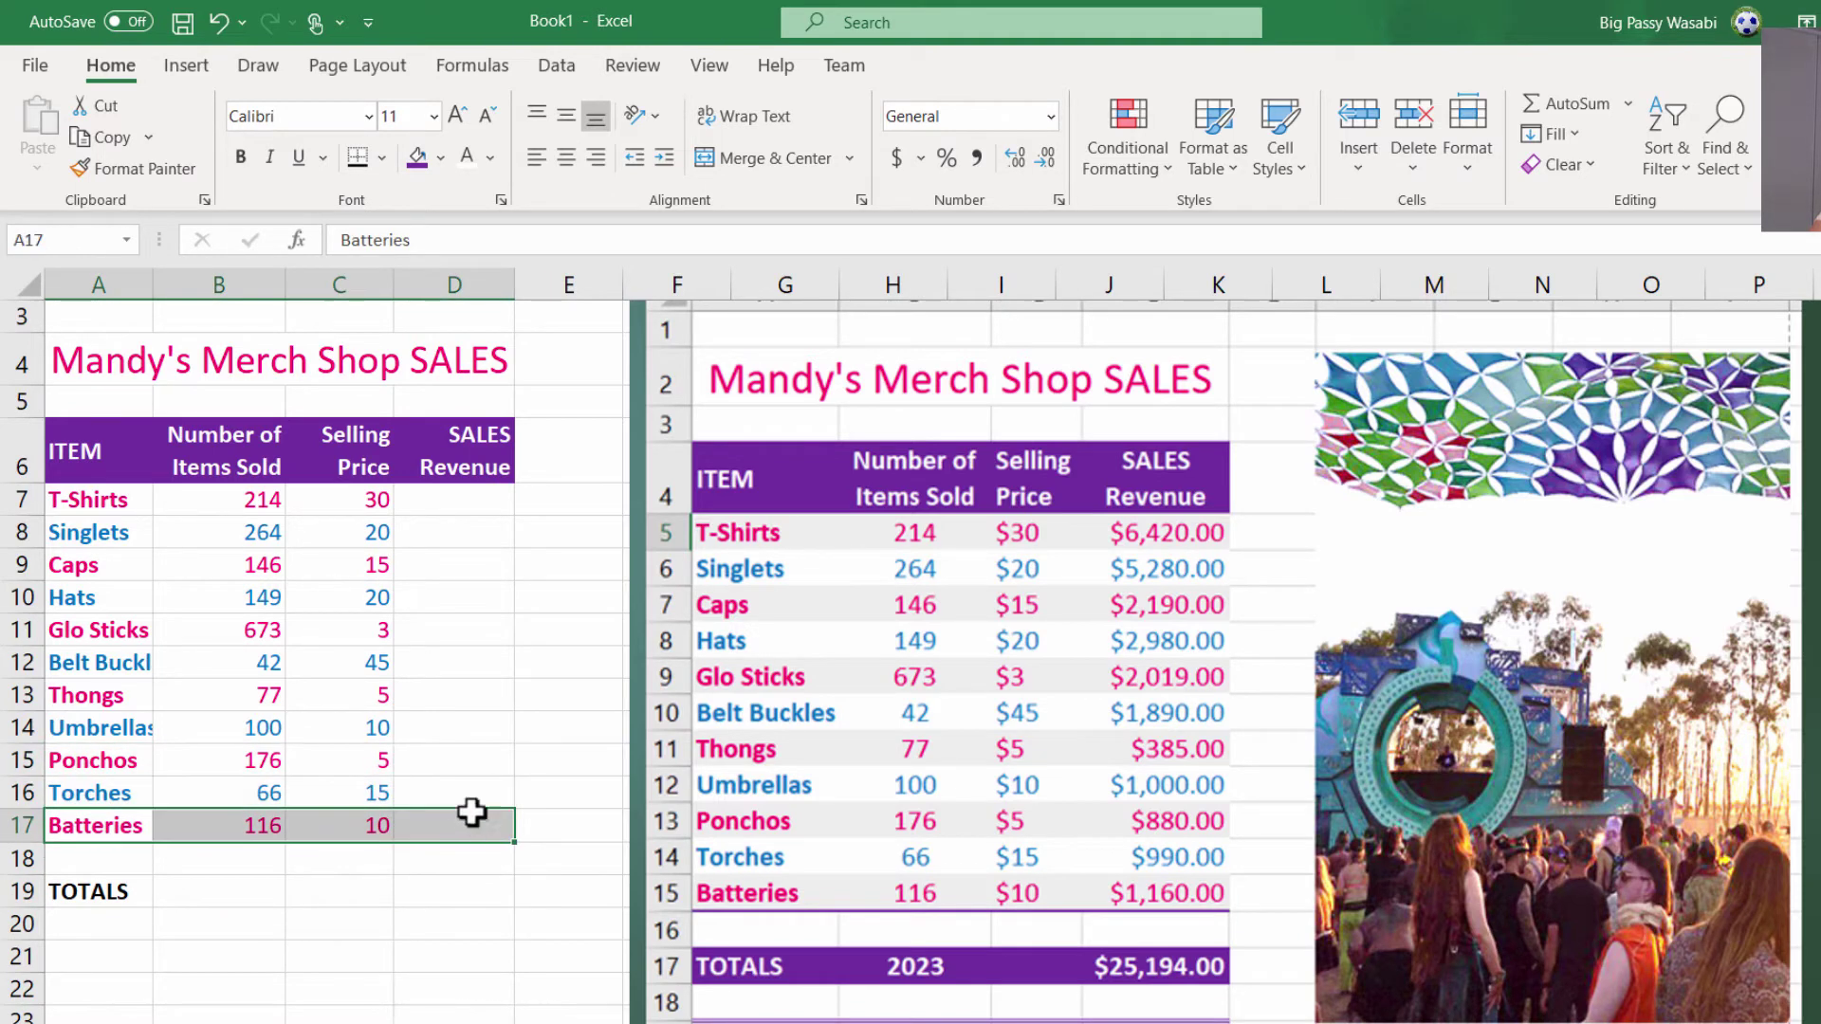
click(389, 163)
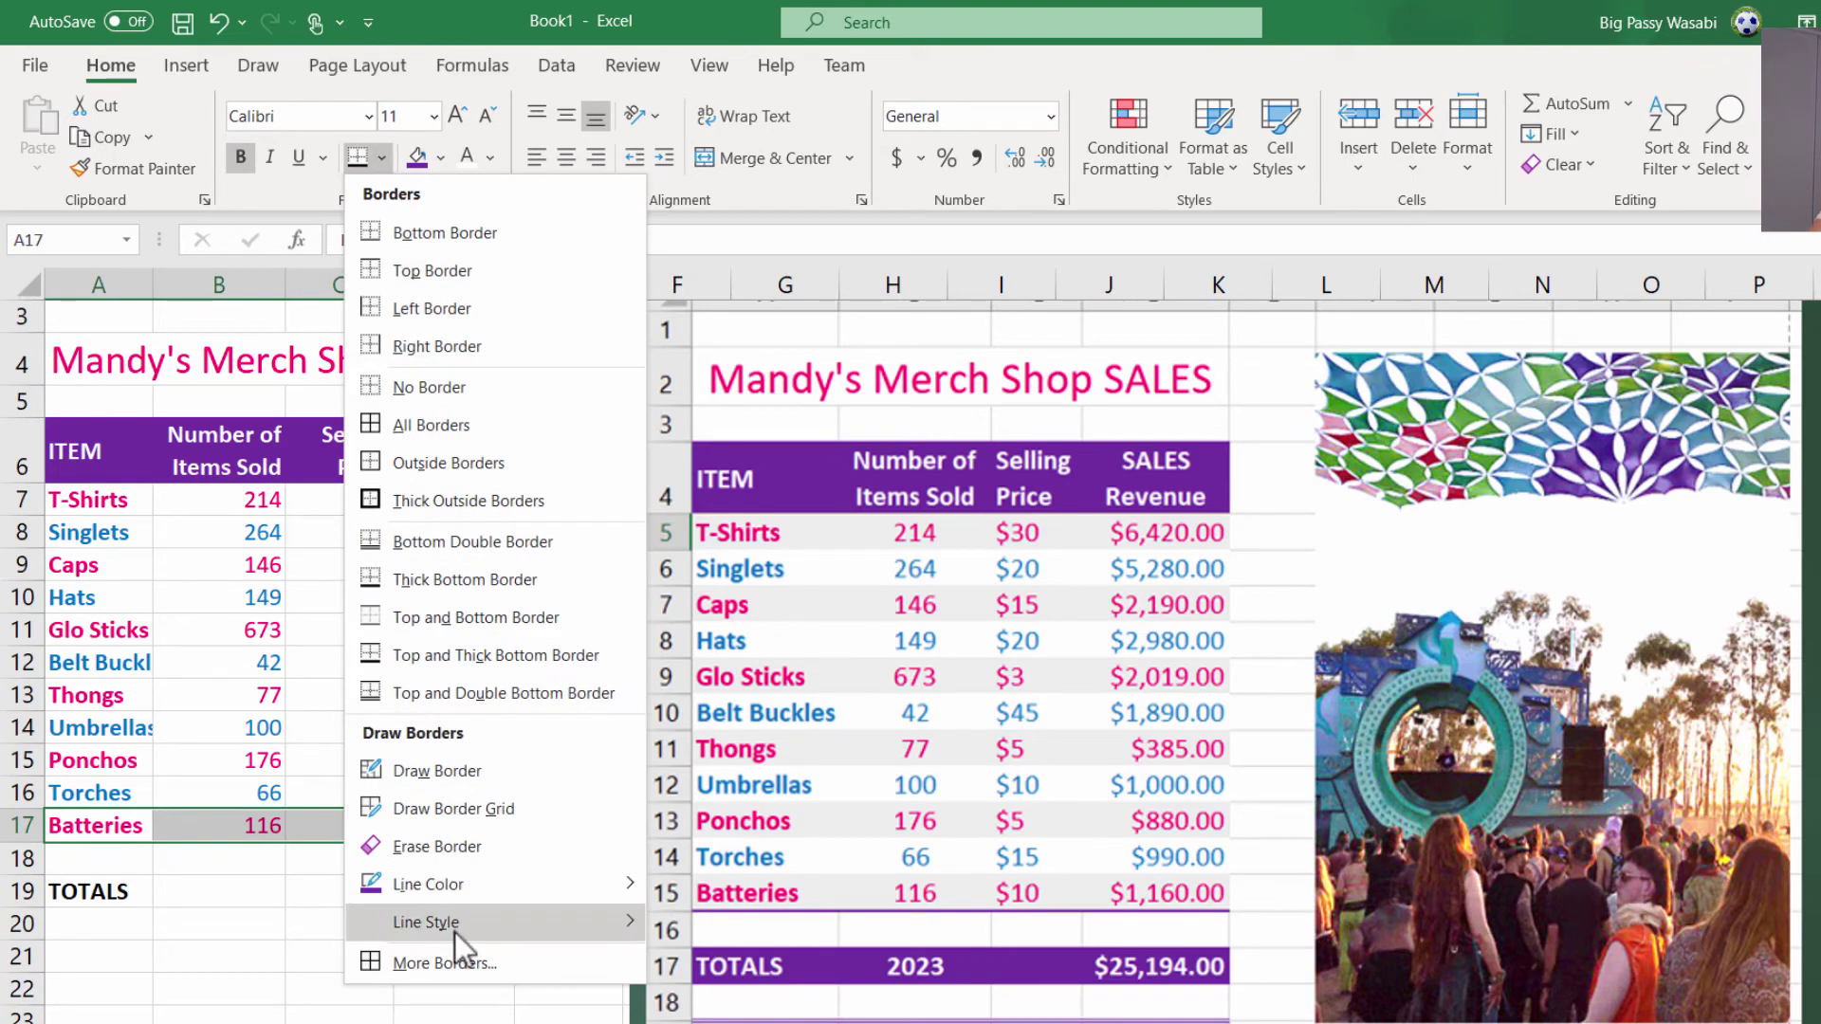
mouse_move(453, 932)
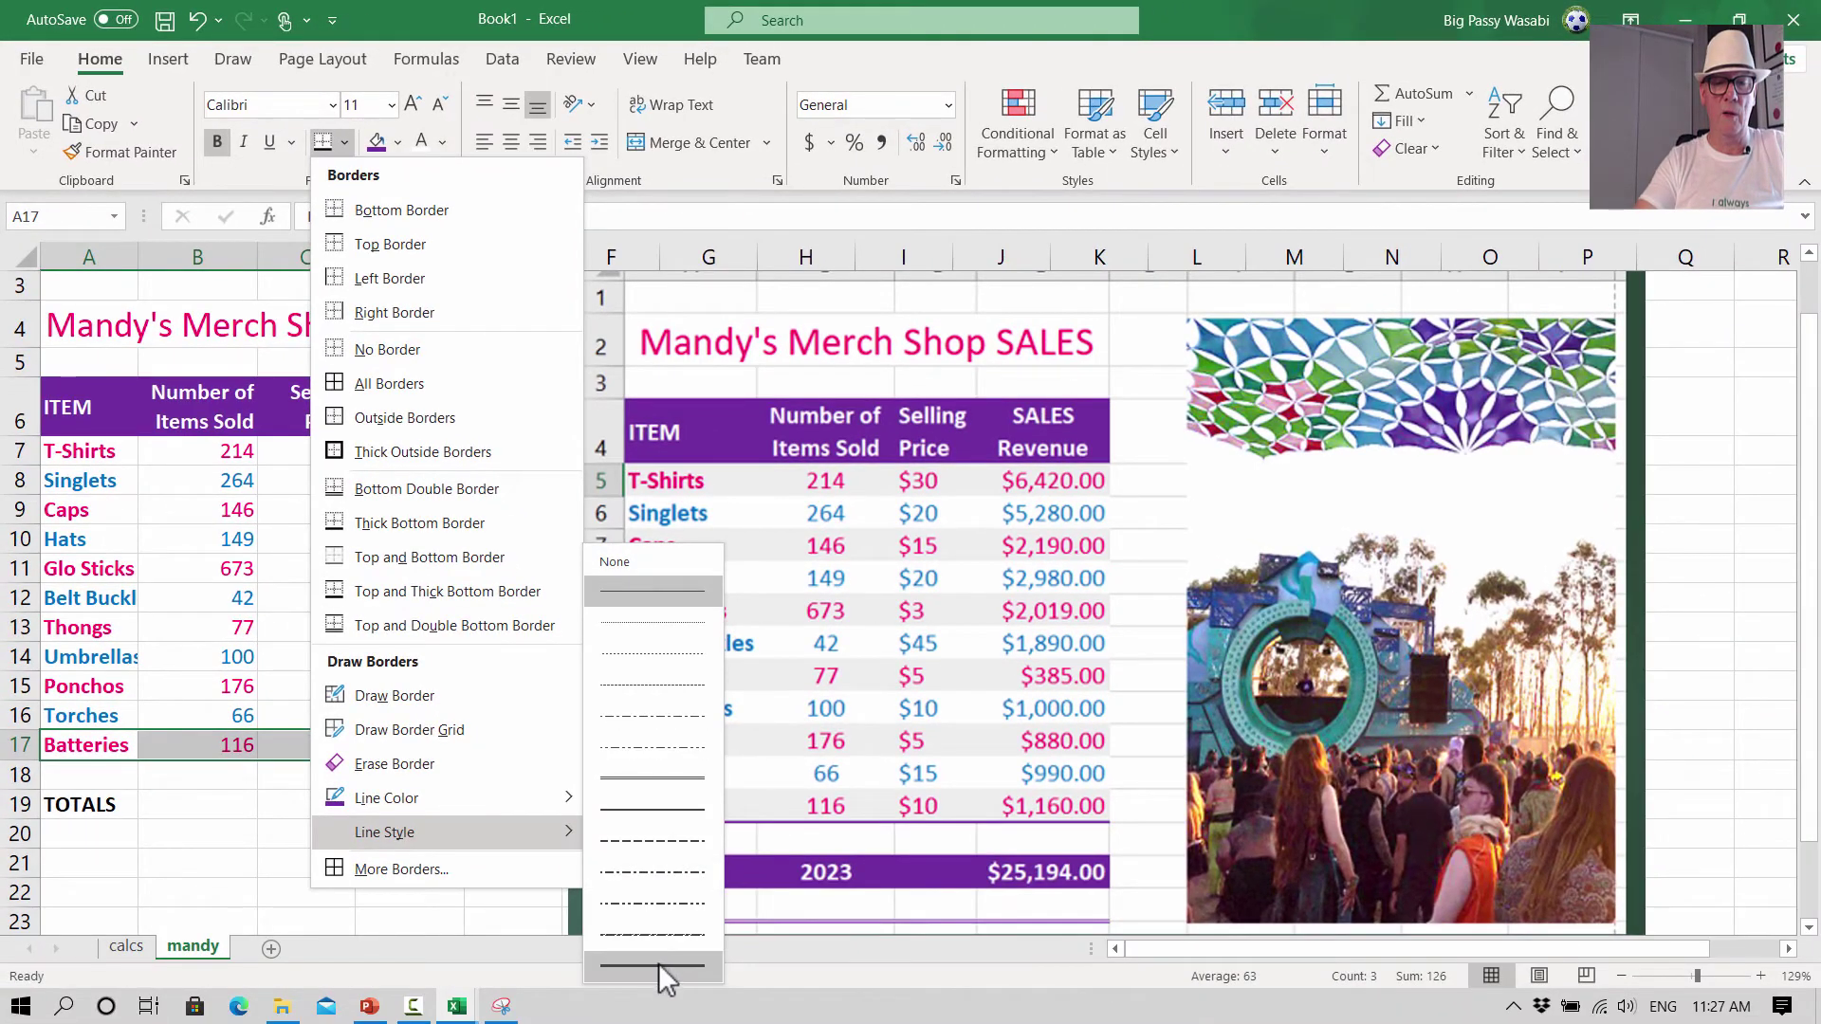
click(662, 966)
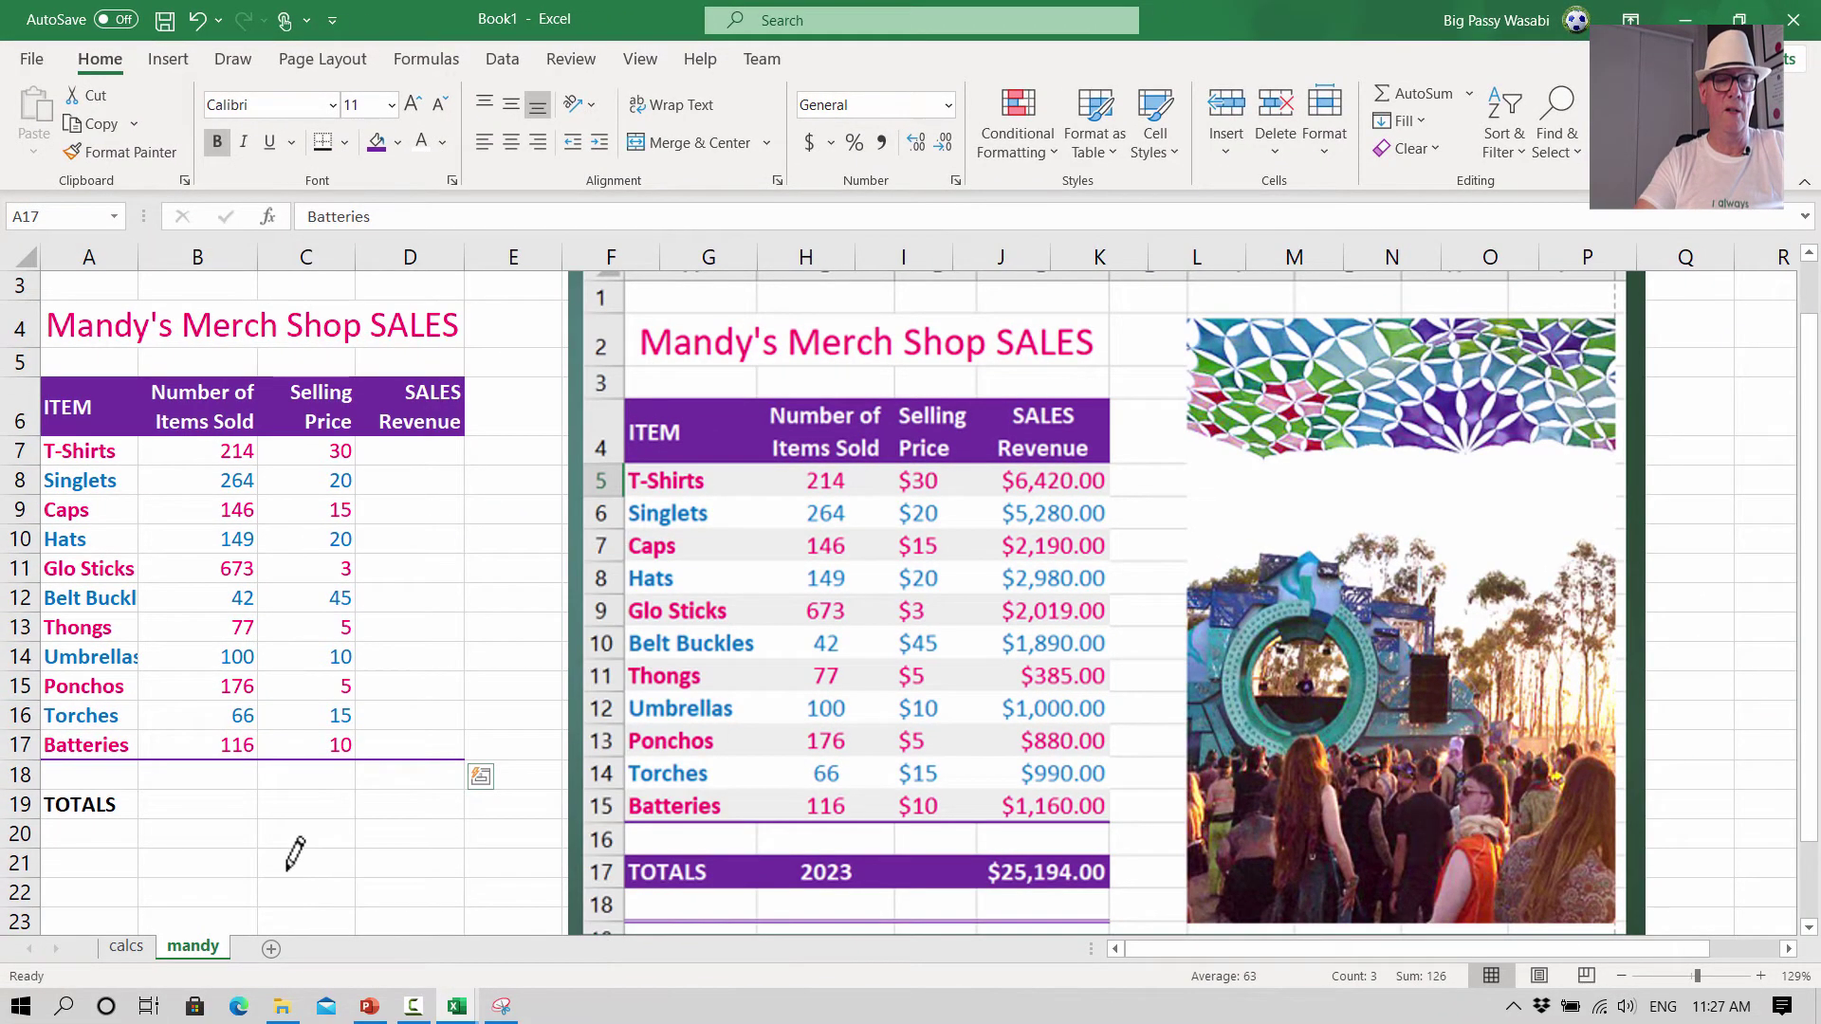
click(132, 755)
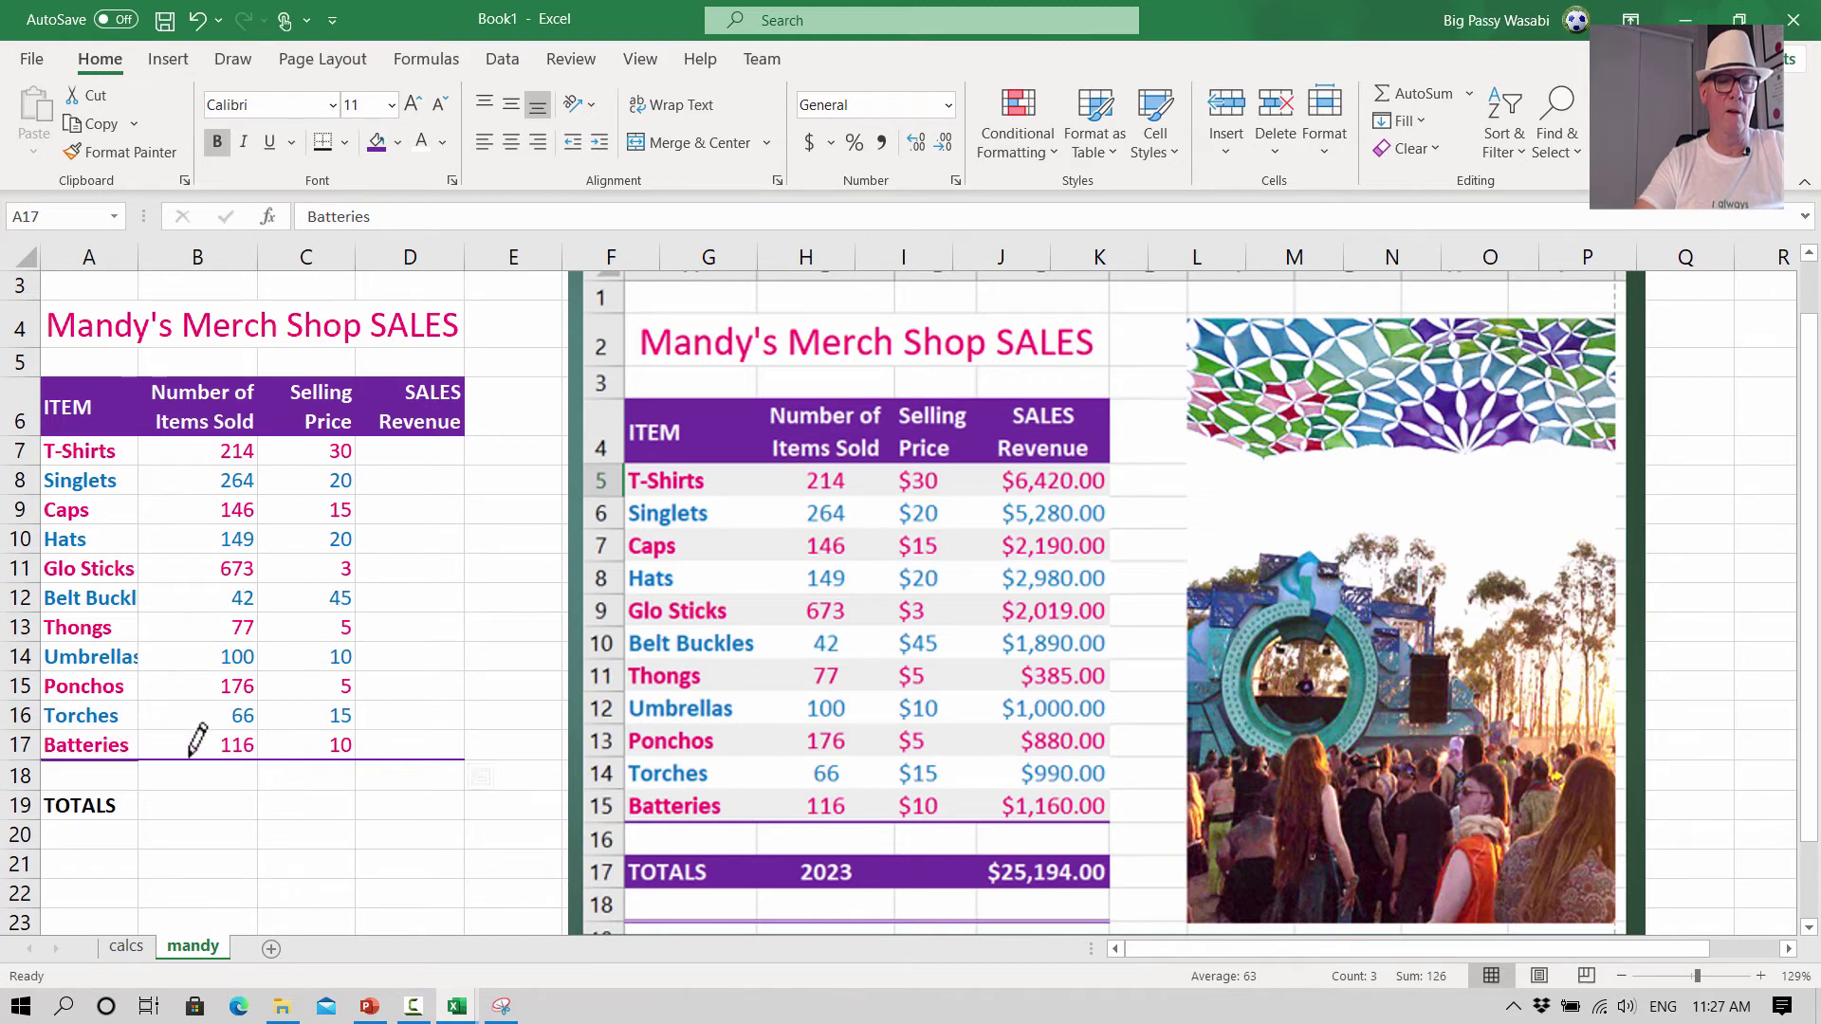
click(190, 756)
click(285, 756)
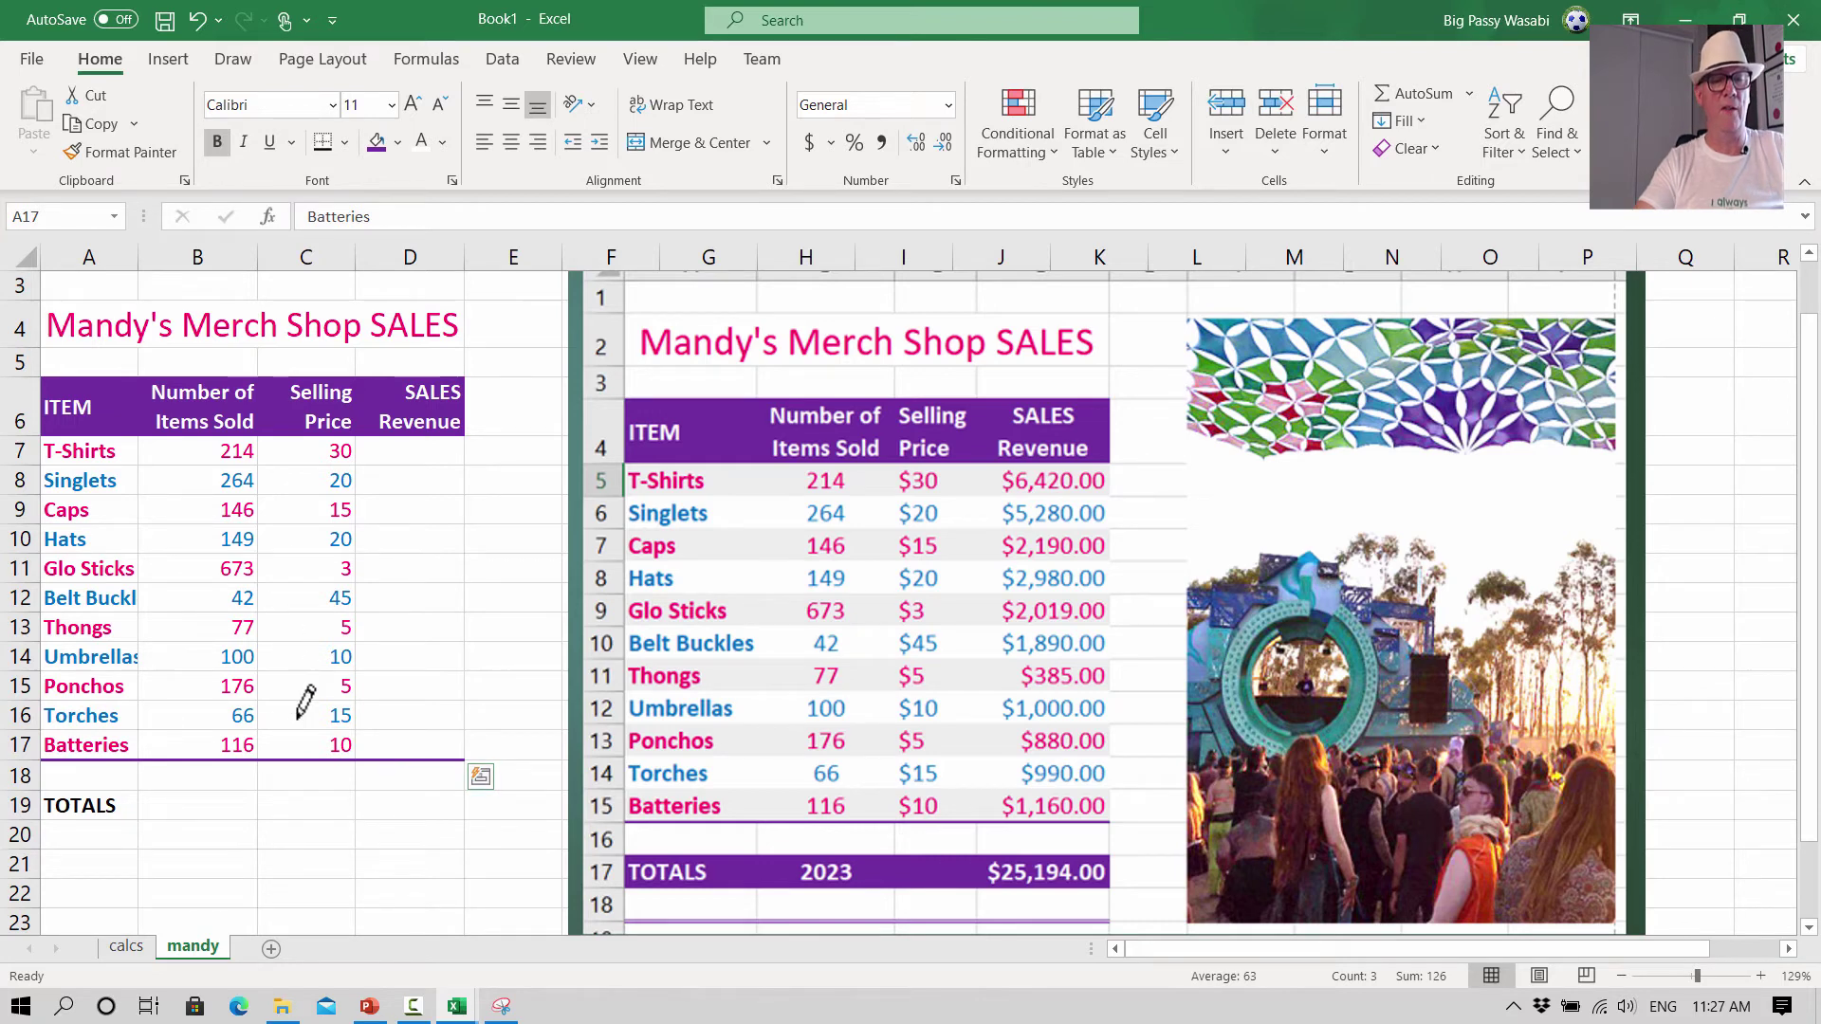
key(Escape)
click(392, 808)
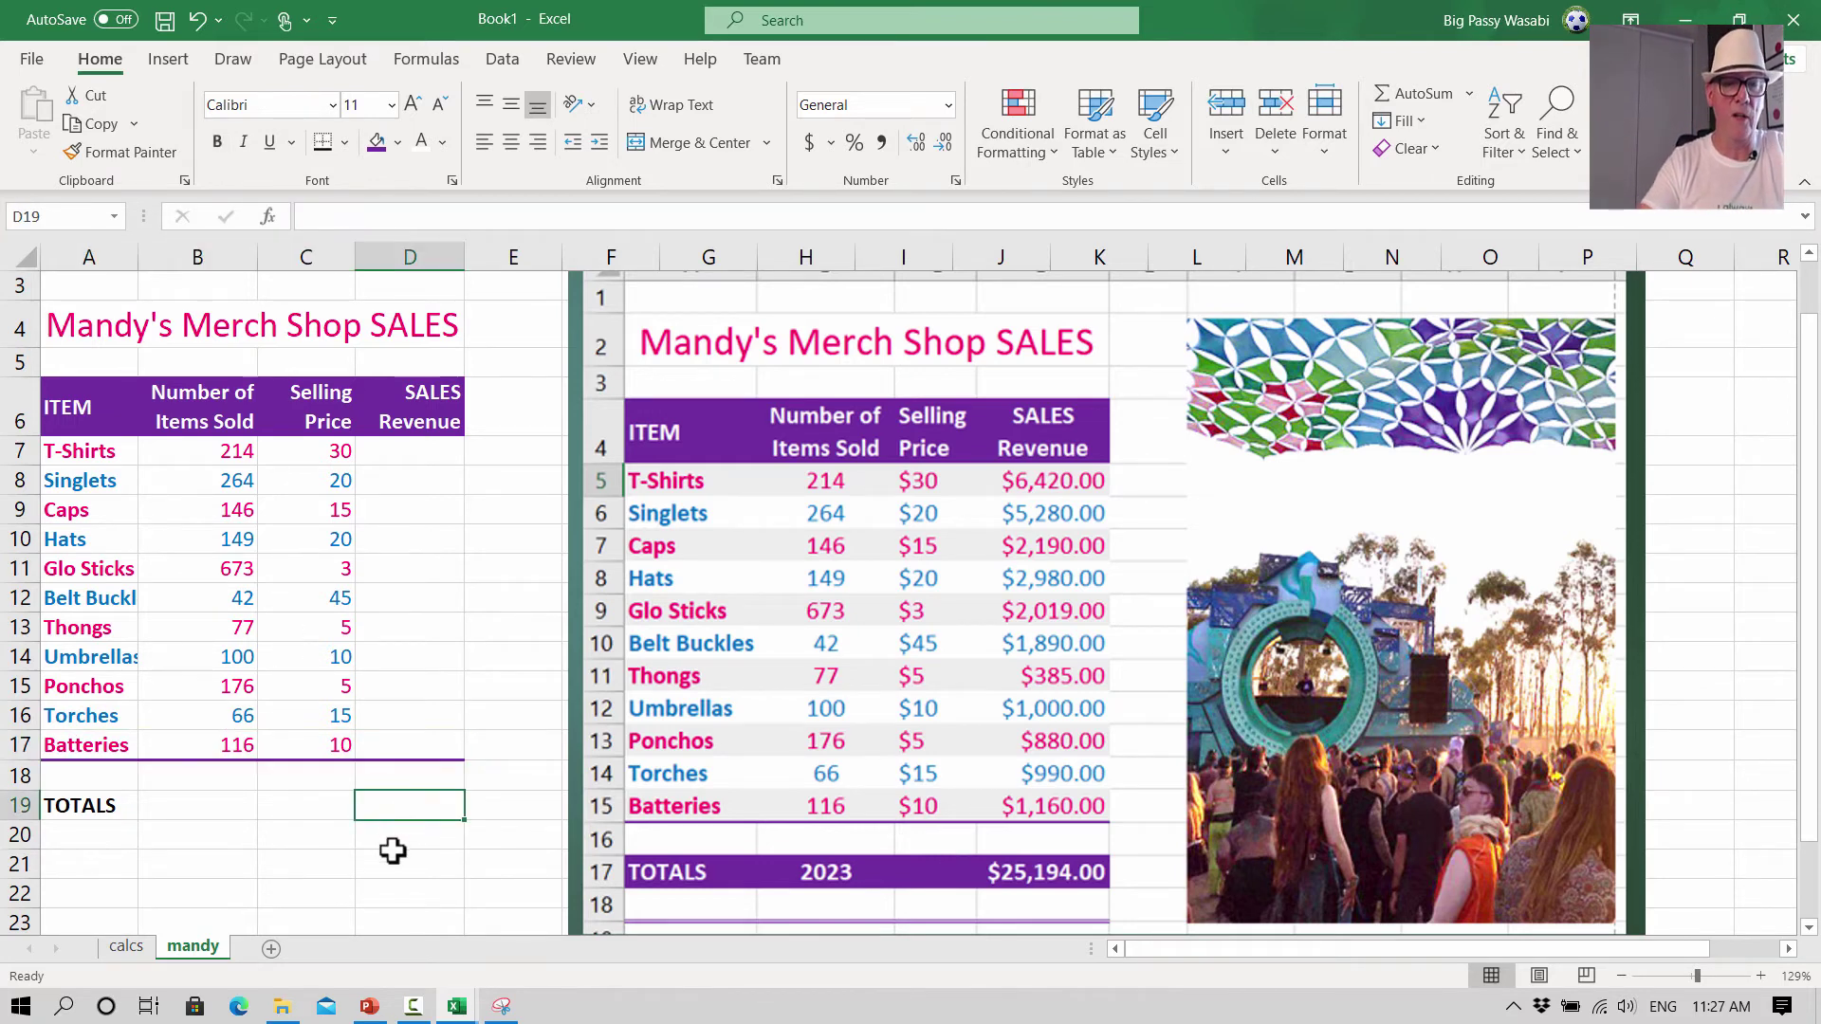
- Total the Number of Items Sold in cell B19 with AutoSum over the range B7:B17
click(94, 807)
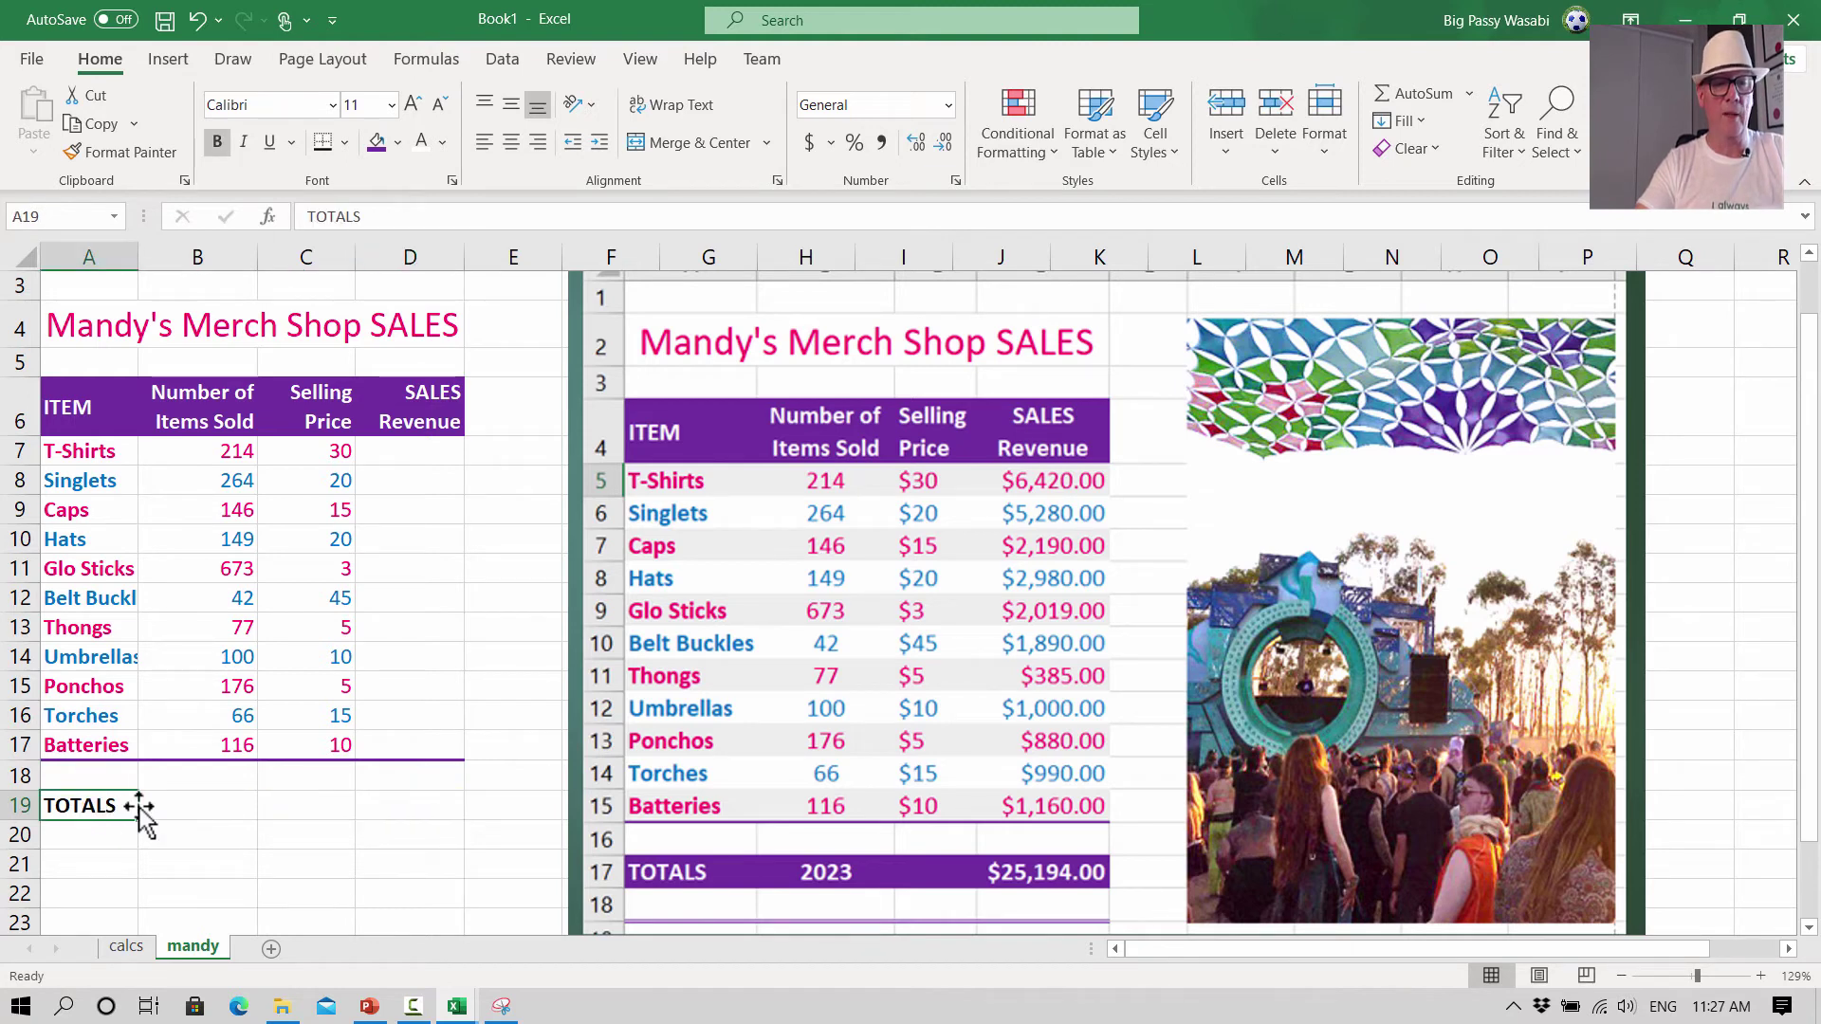
click(199, 811)
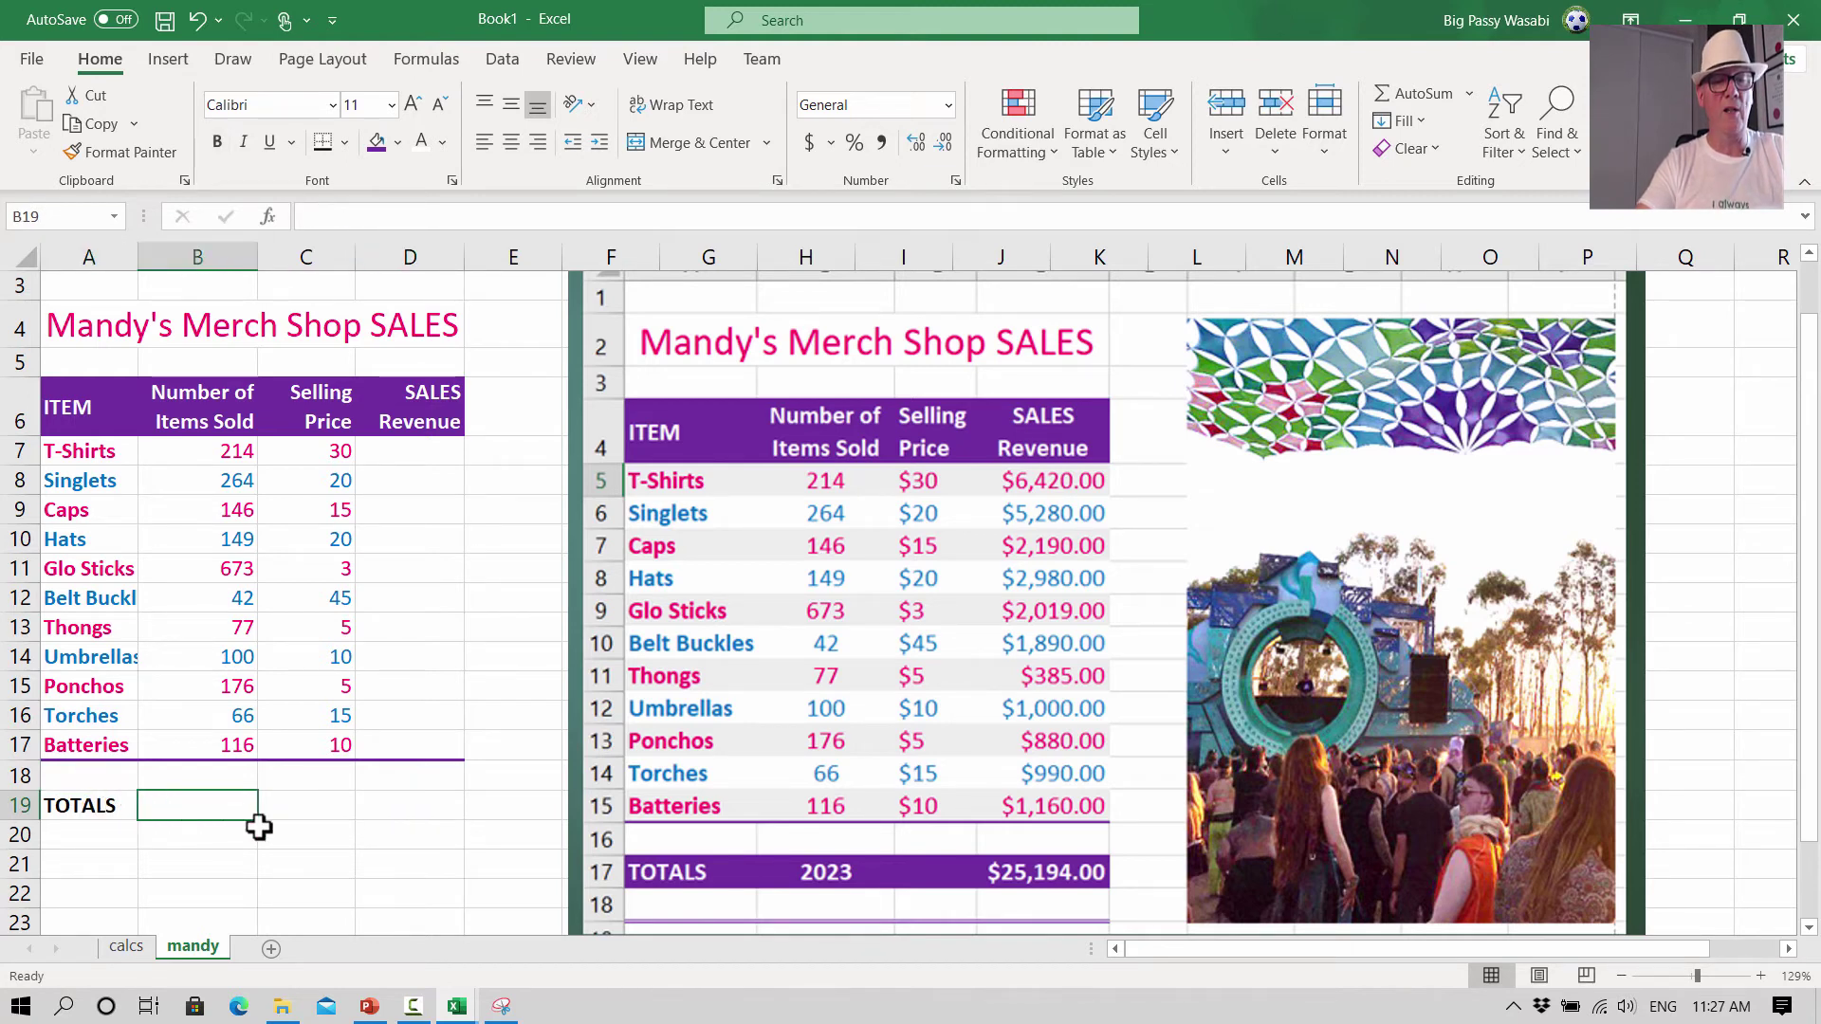
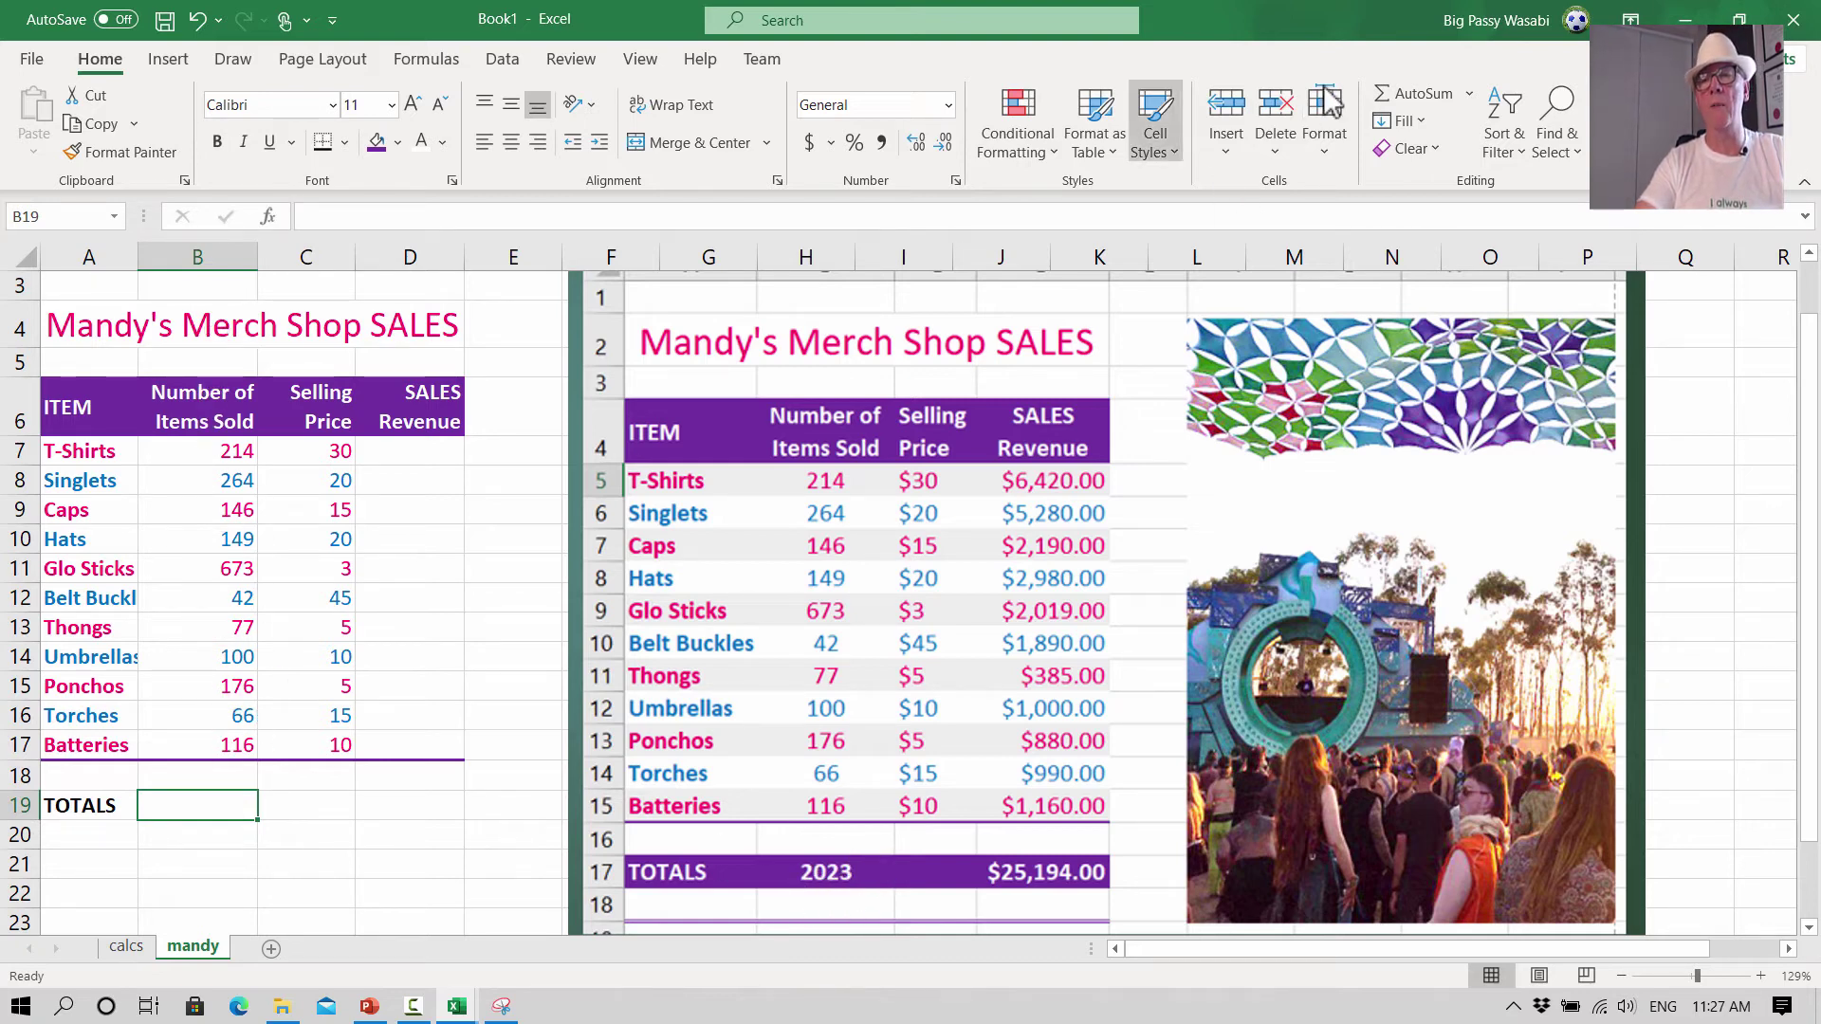
click(1413, 109)
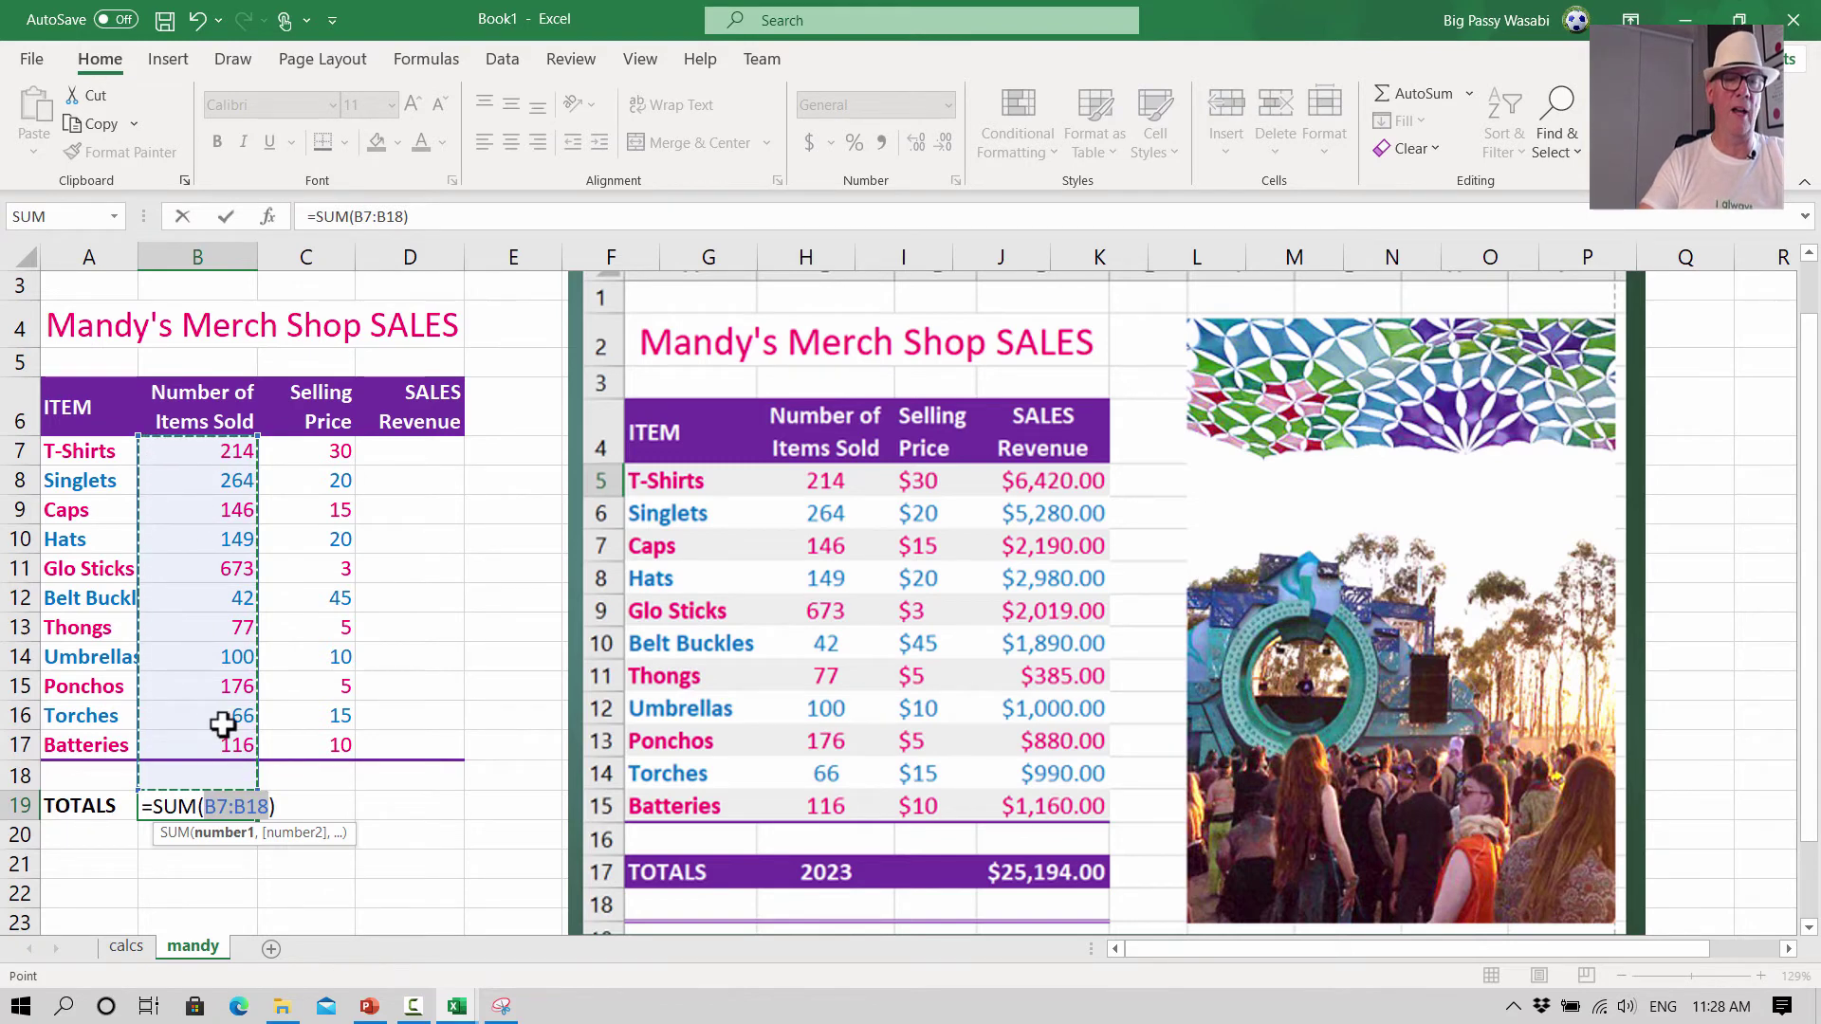
click(217, 453)
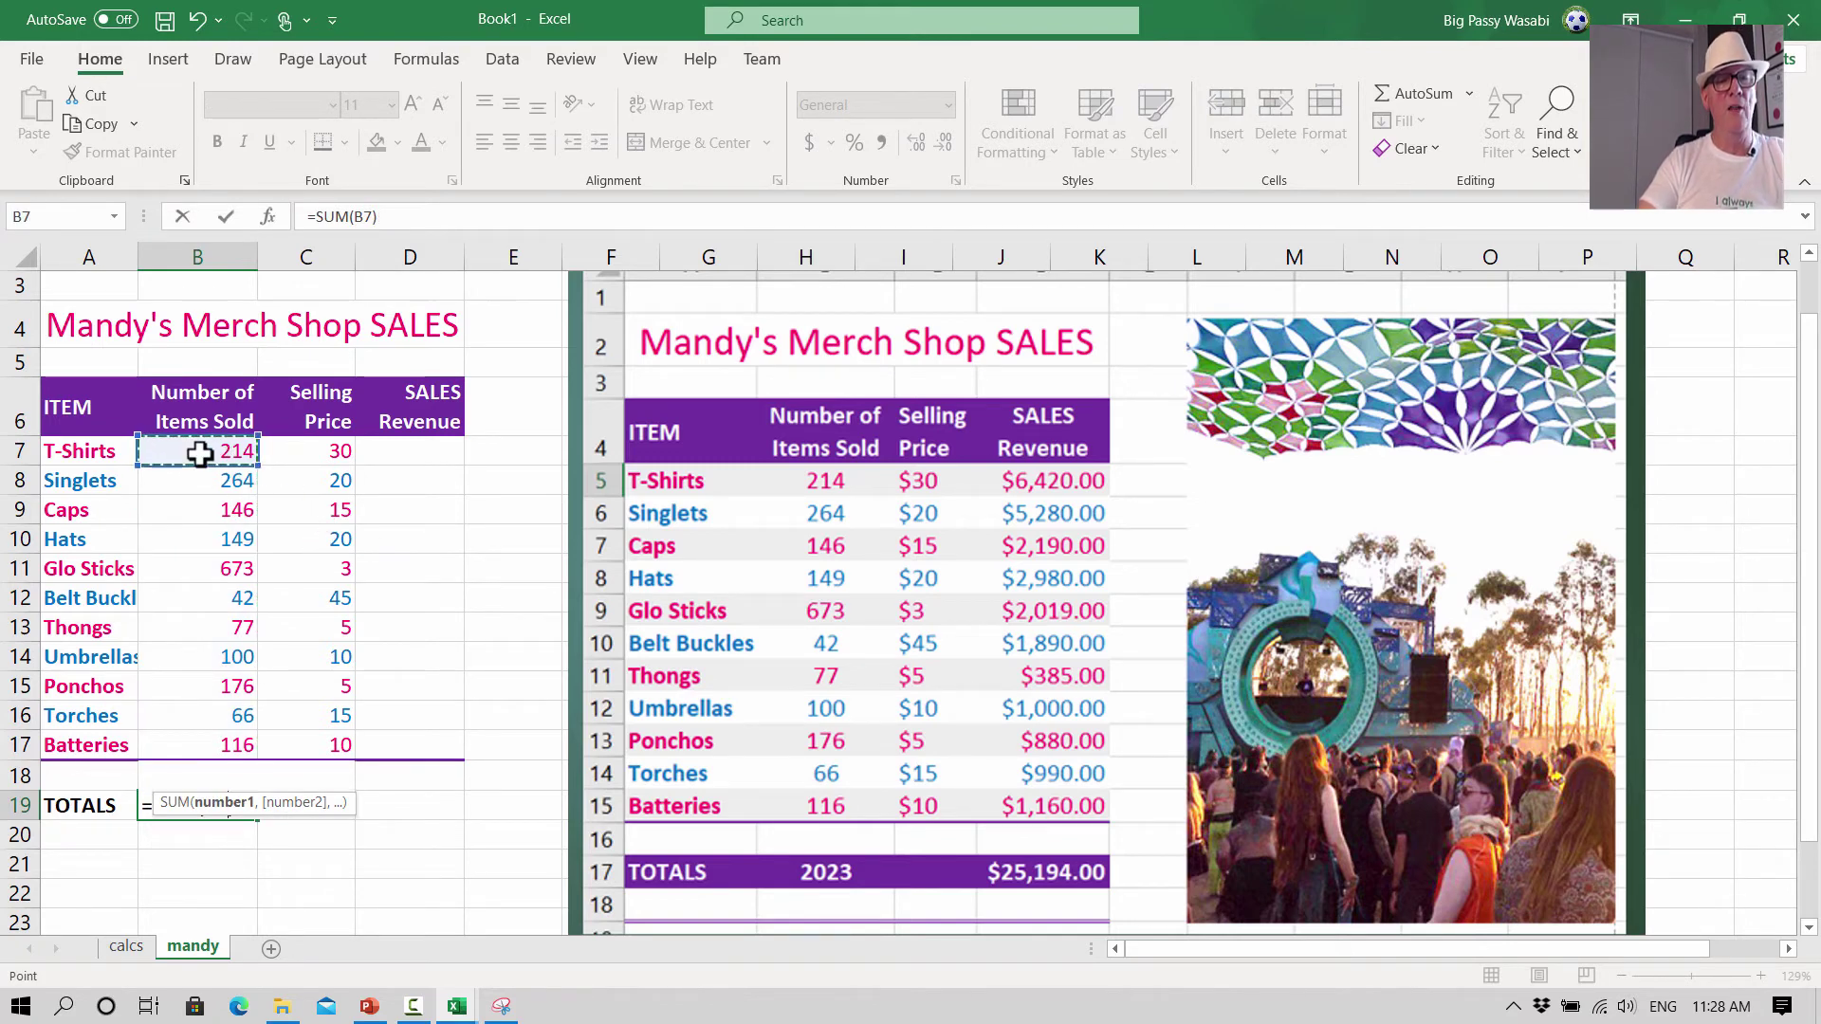
drag(194, 451, 224, 745)
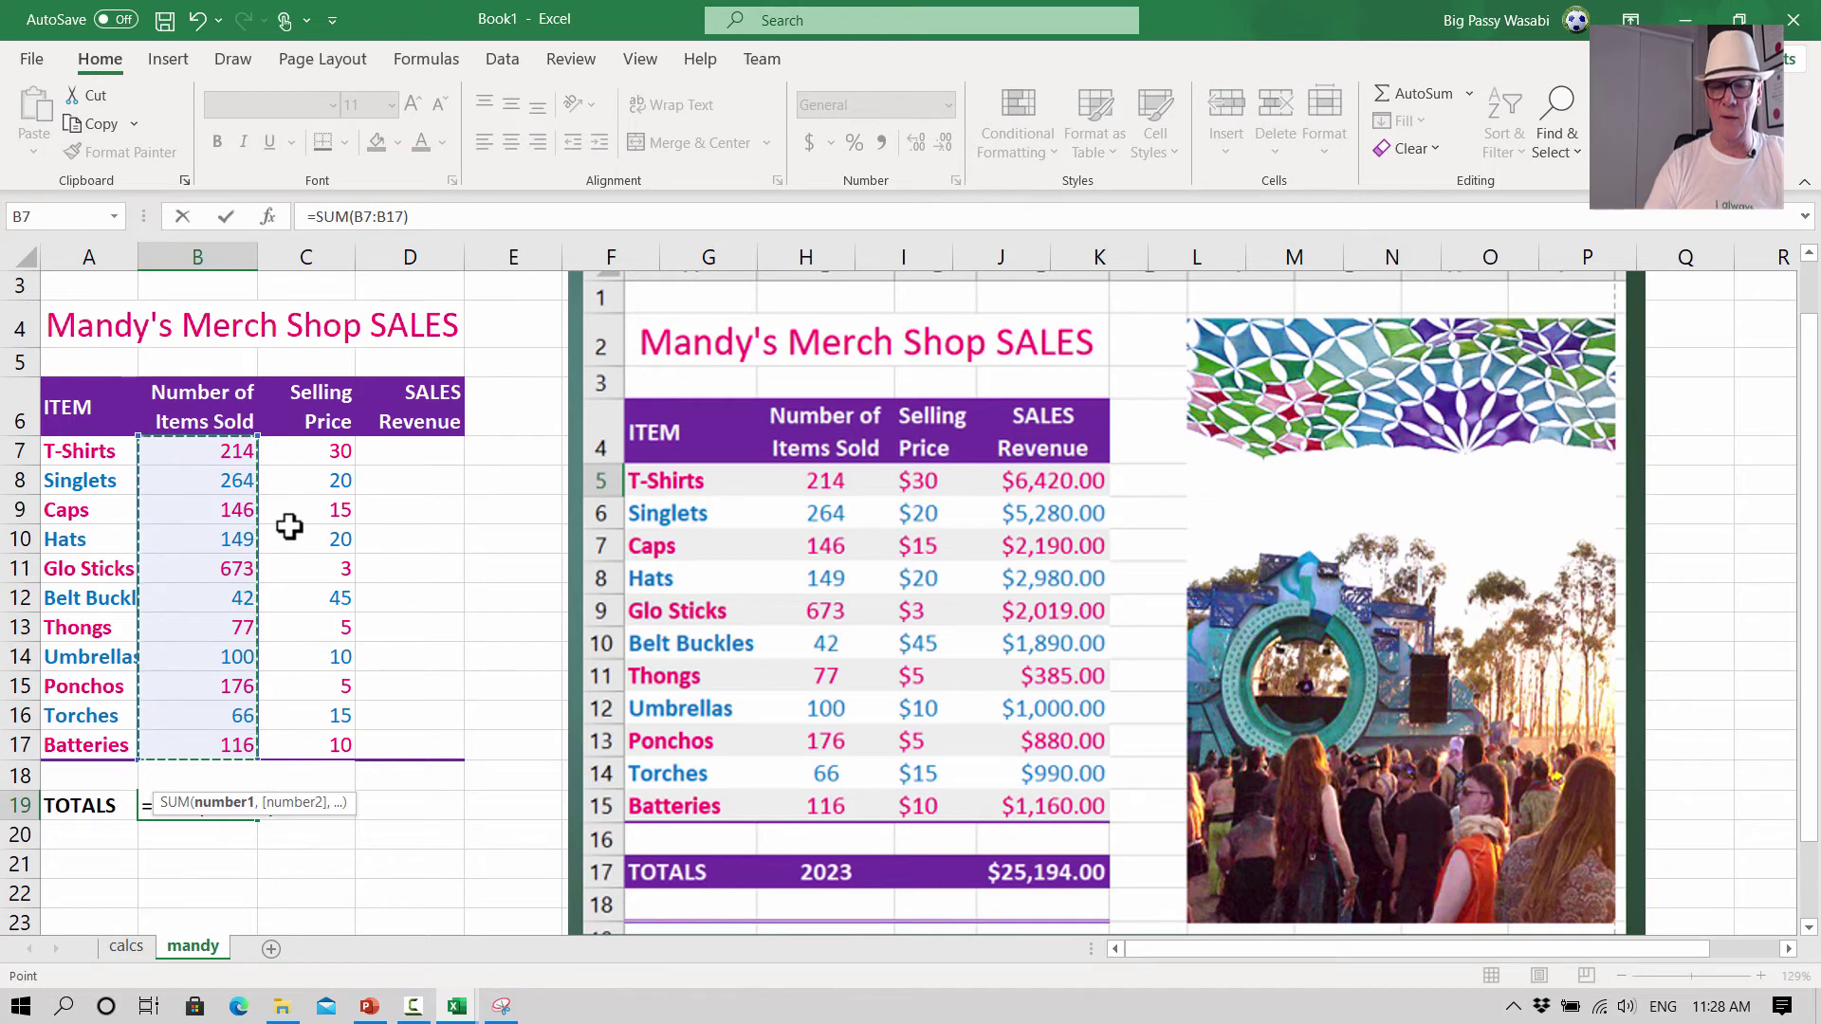
key(Return)
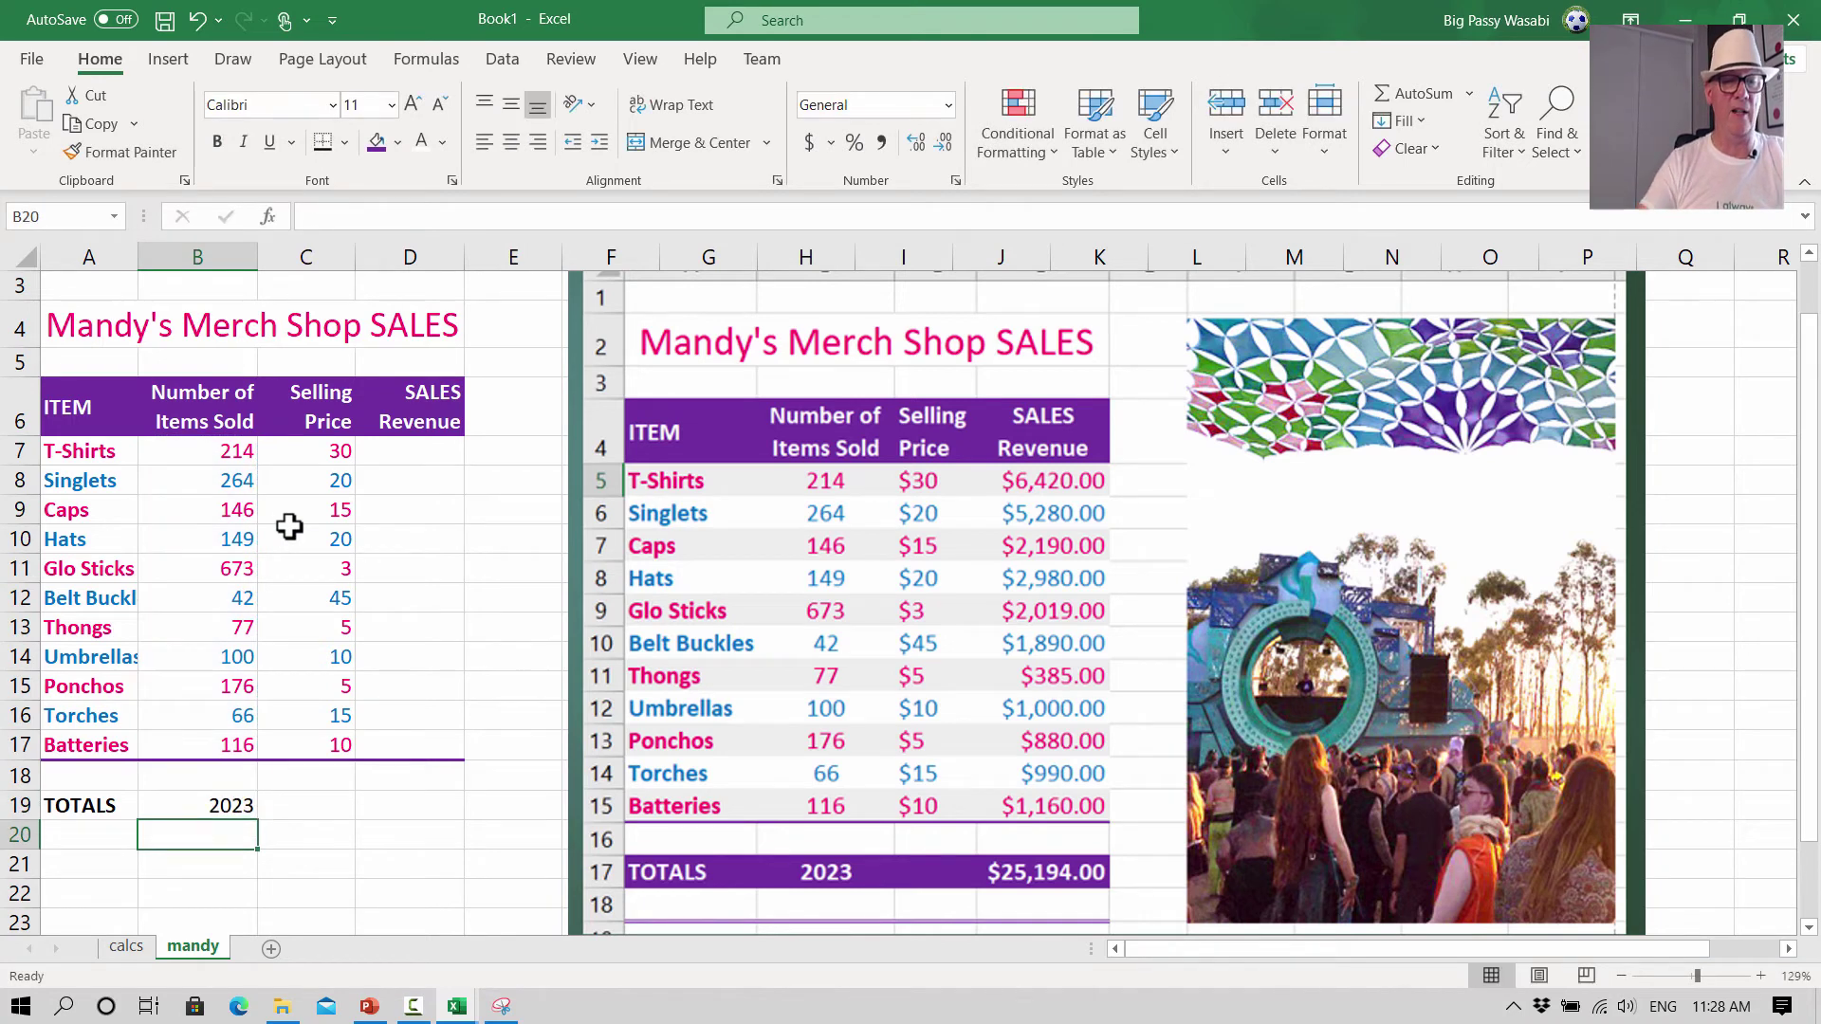
click(231, 805)
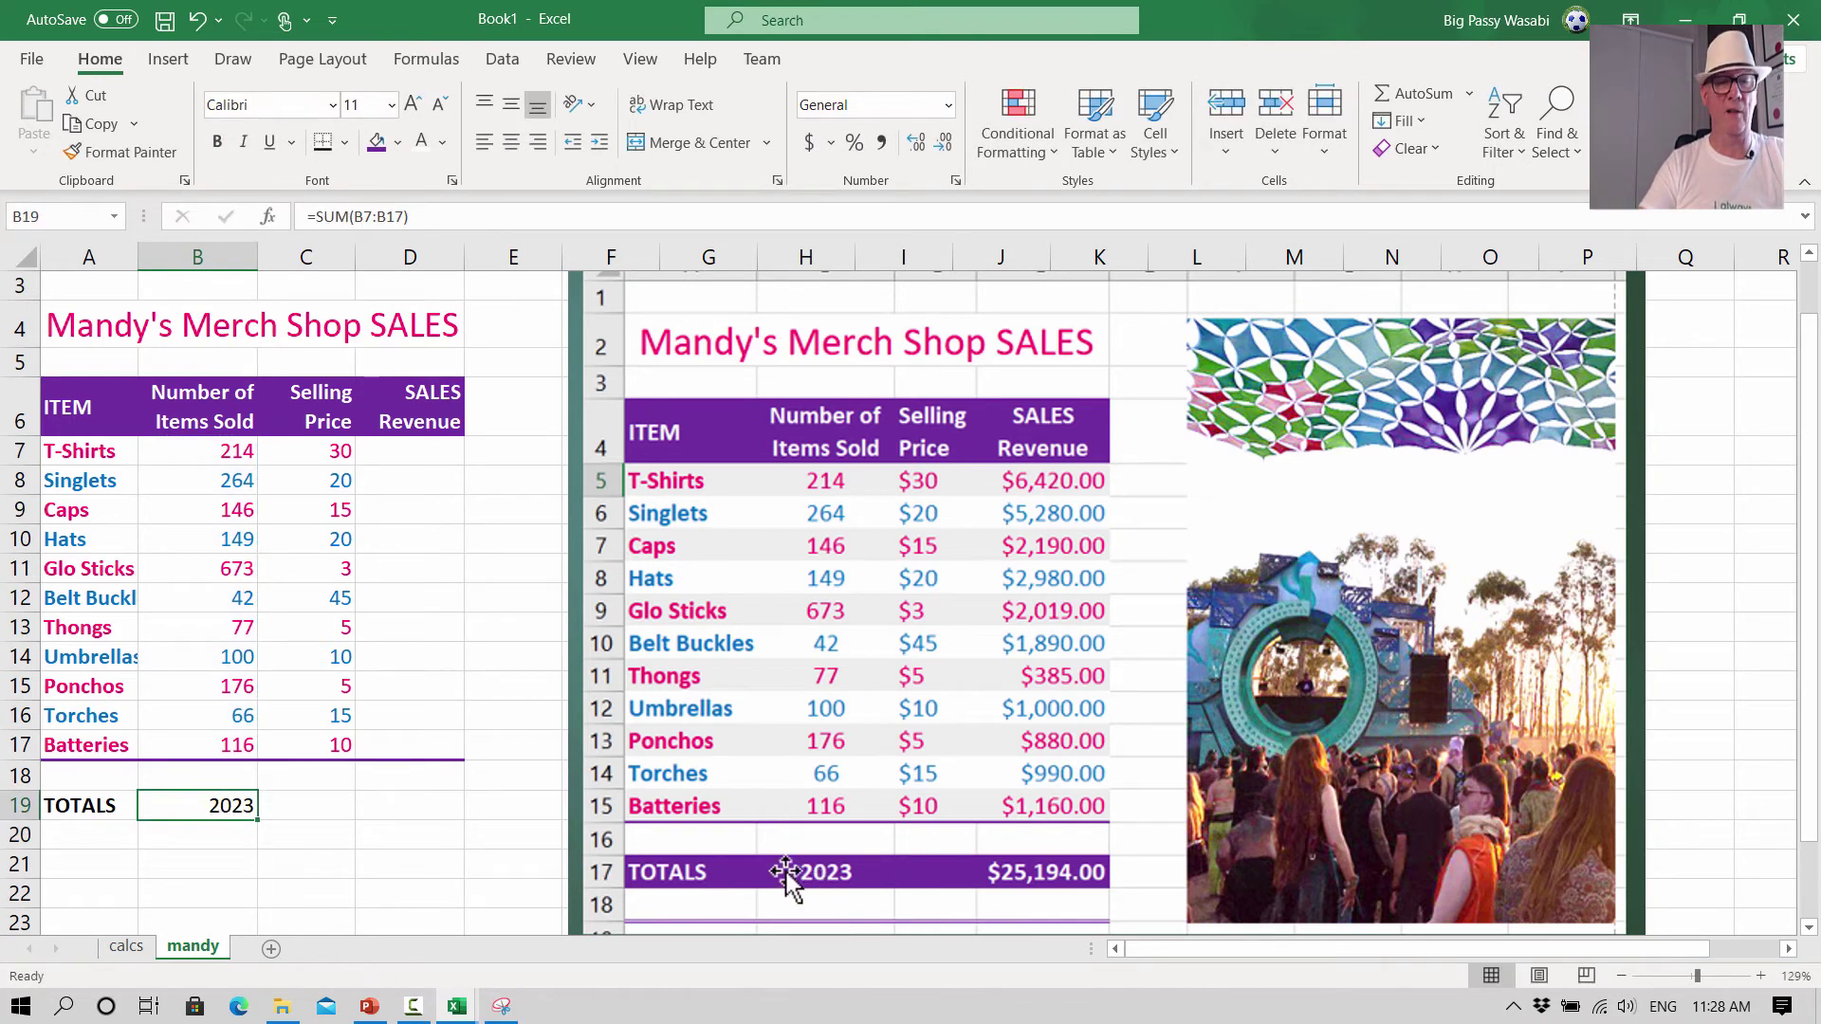
- Calculate the T-Shirts sales revenue in D7 with the formula =B7*C7
click(423, 446)
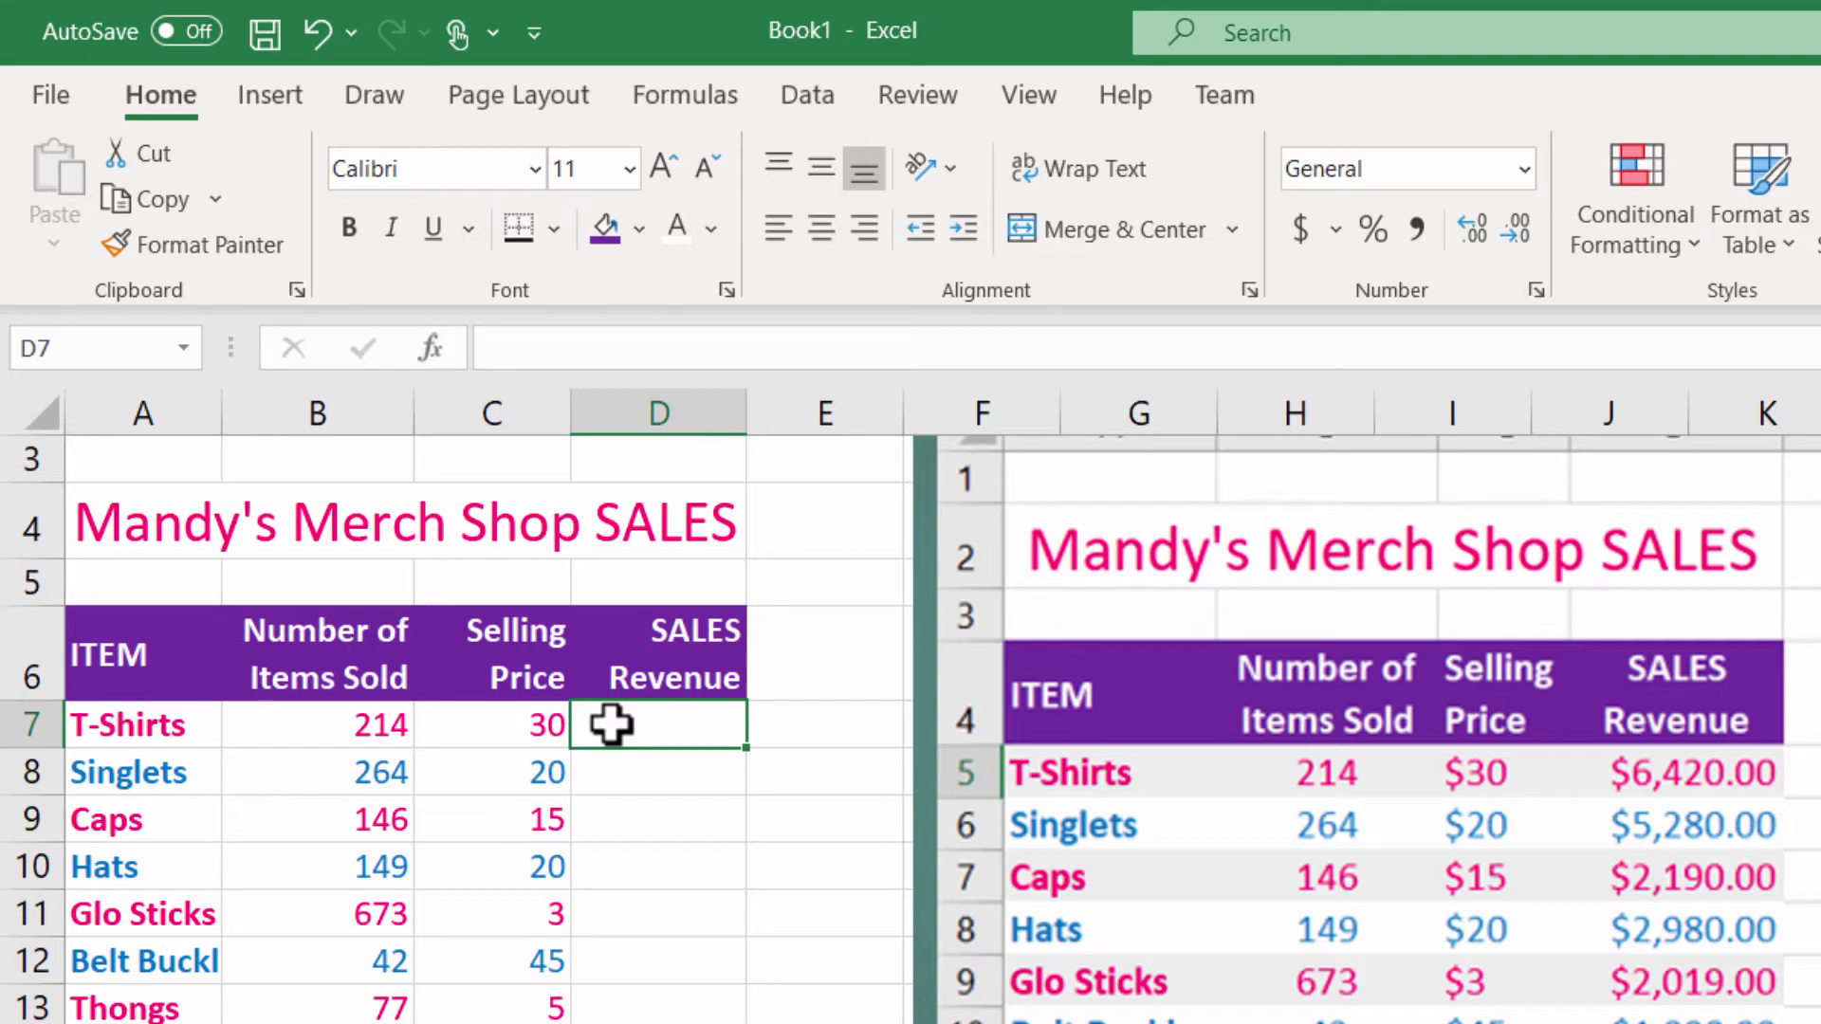
text(=)
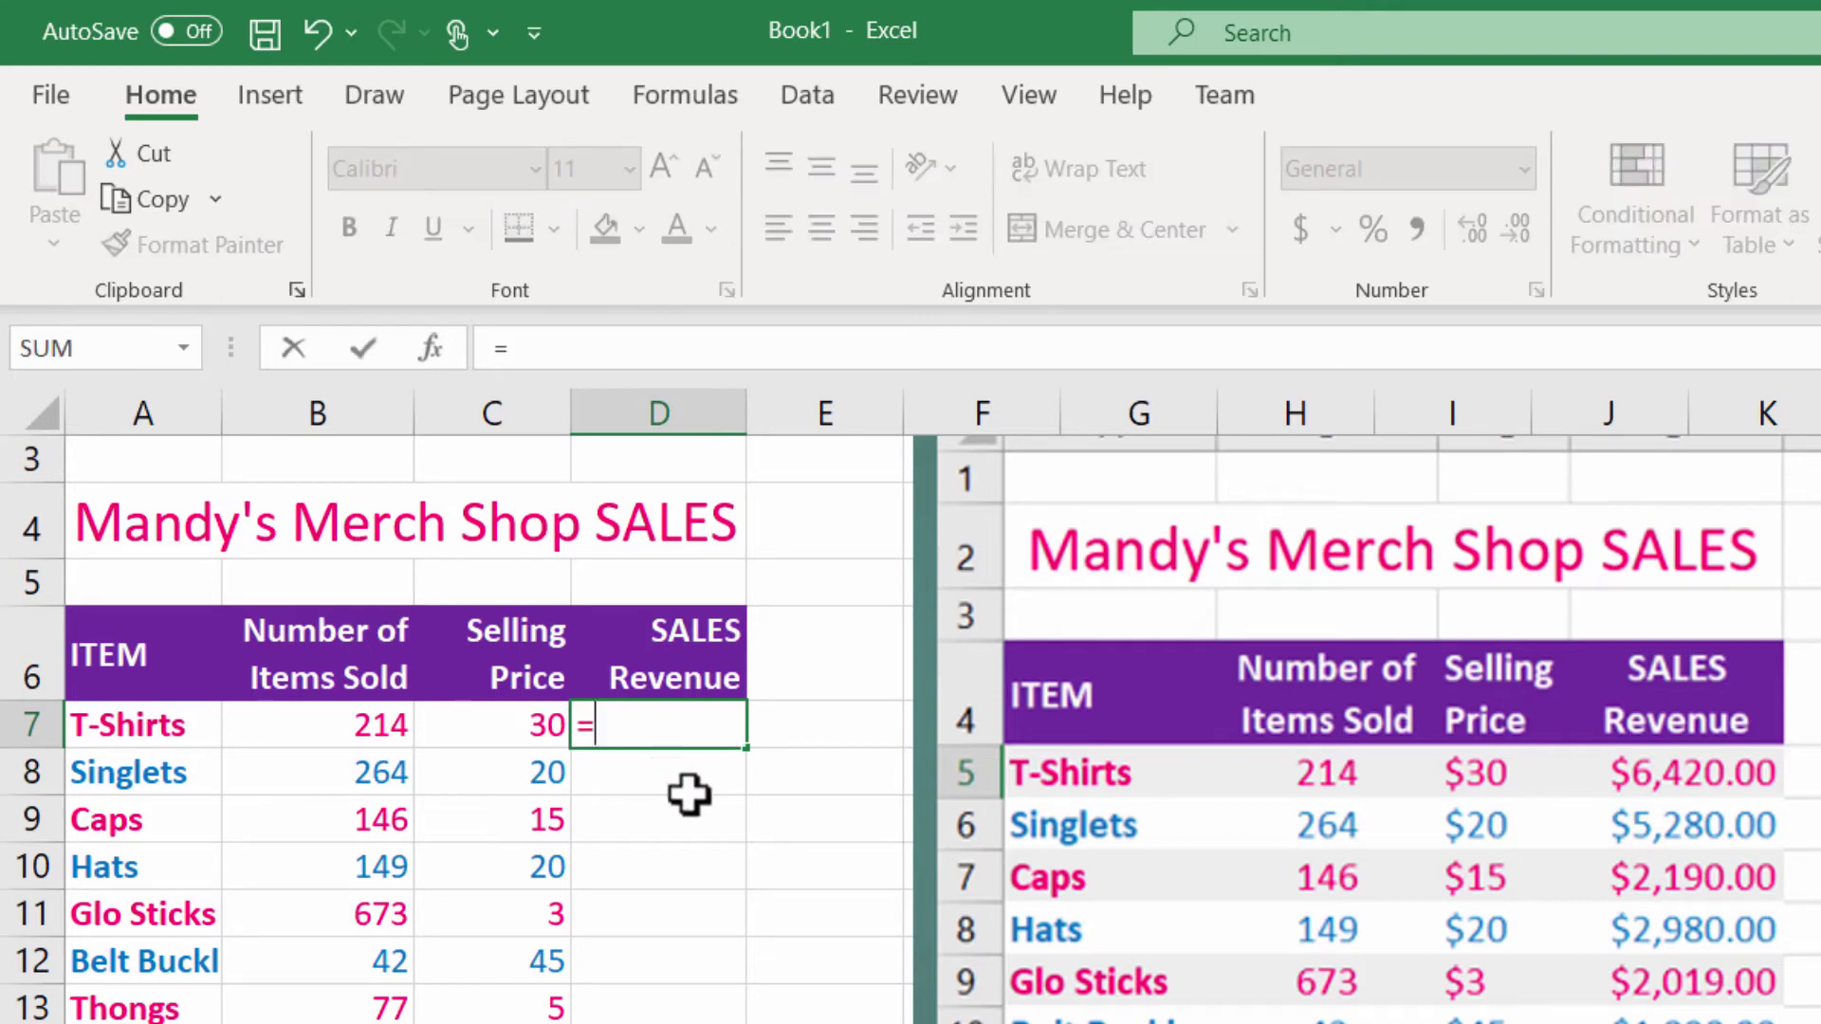
click(354, 733)
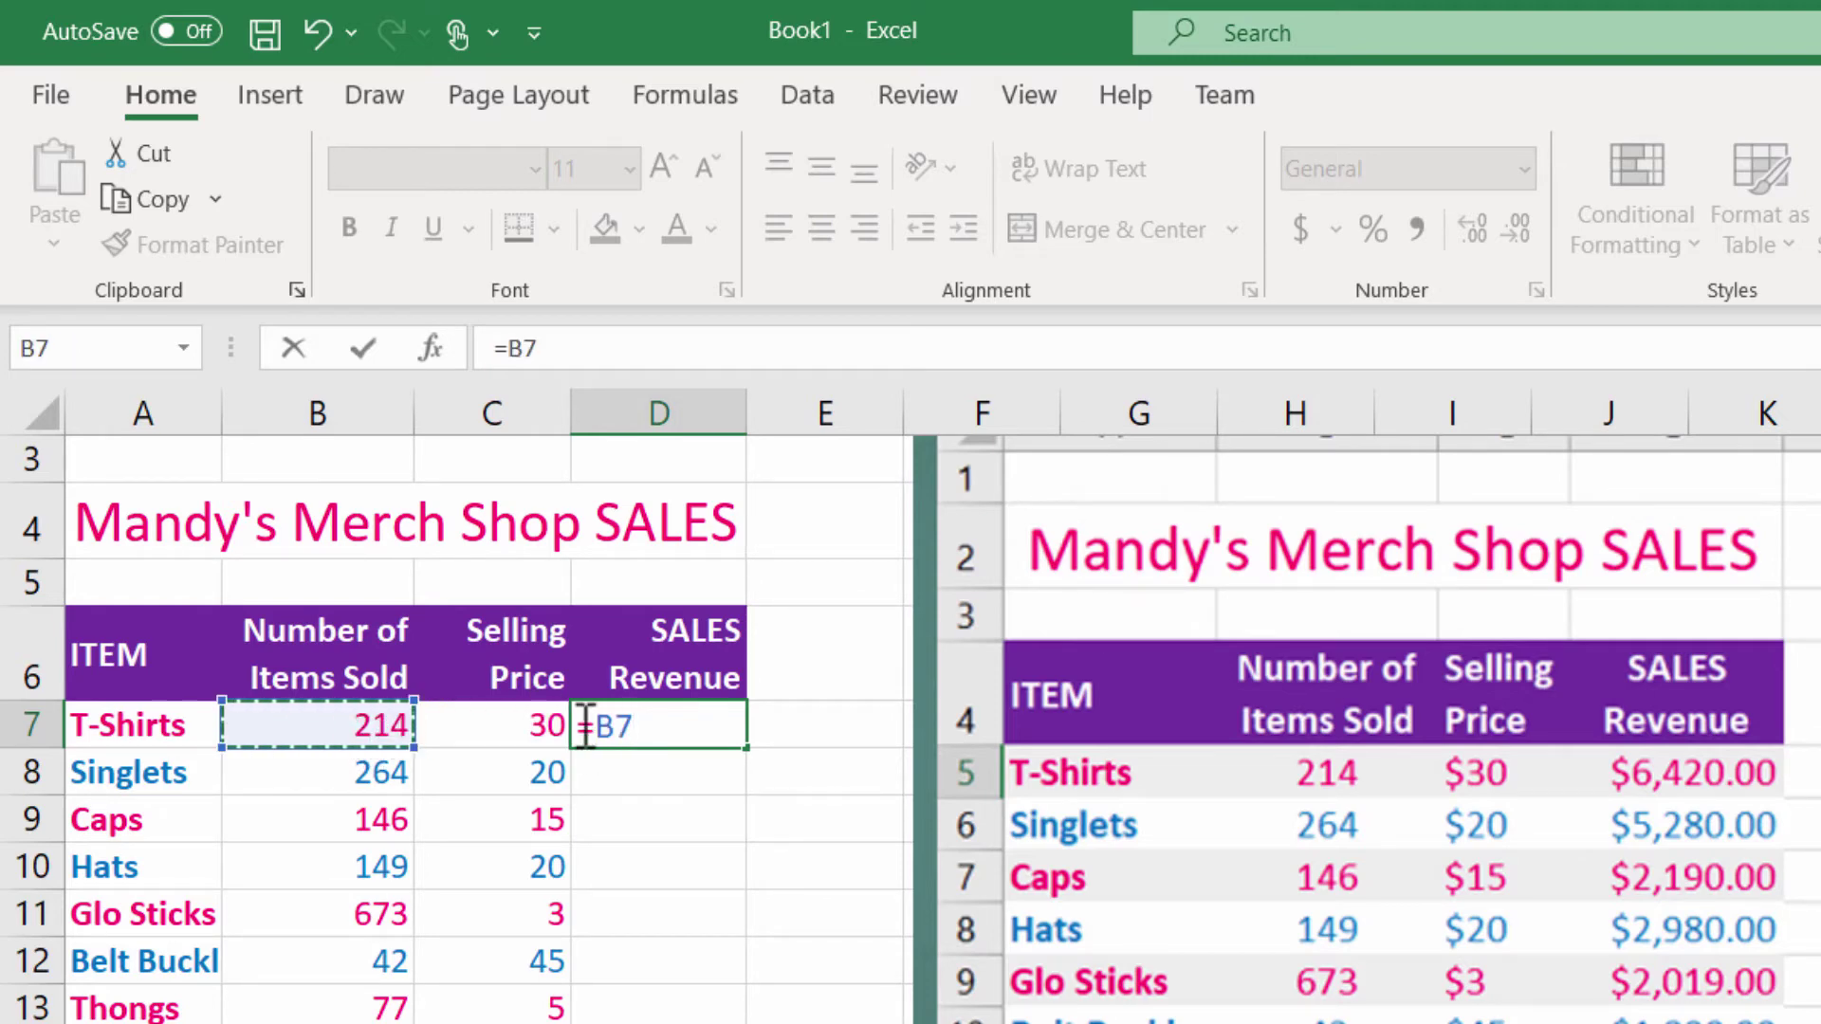
text(*)
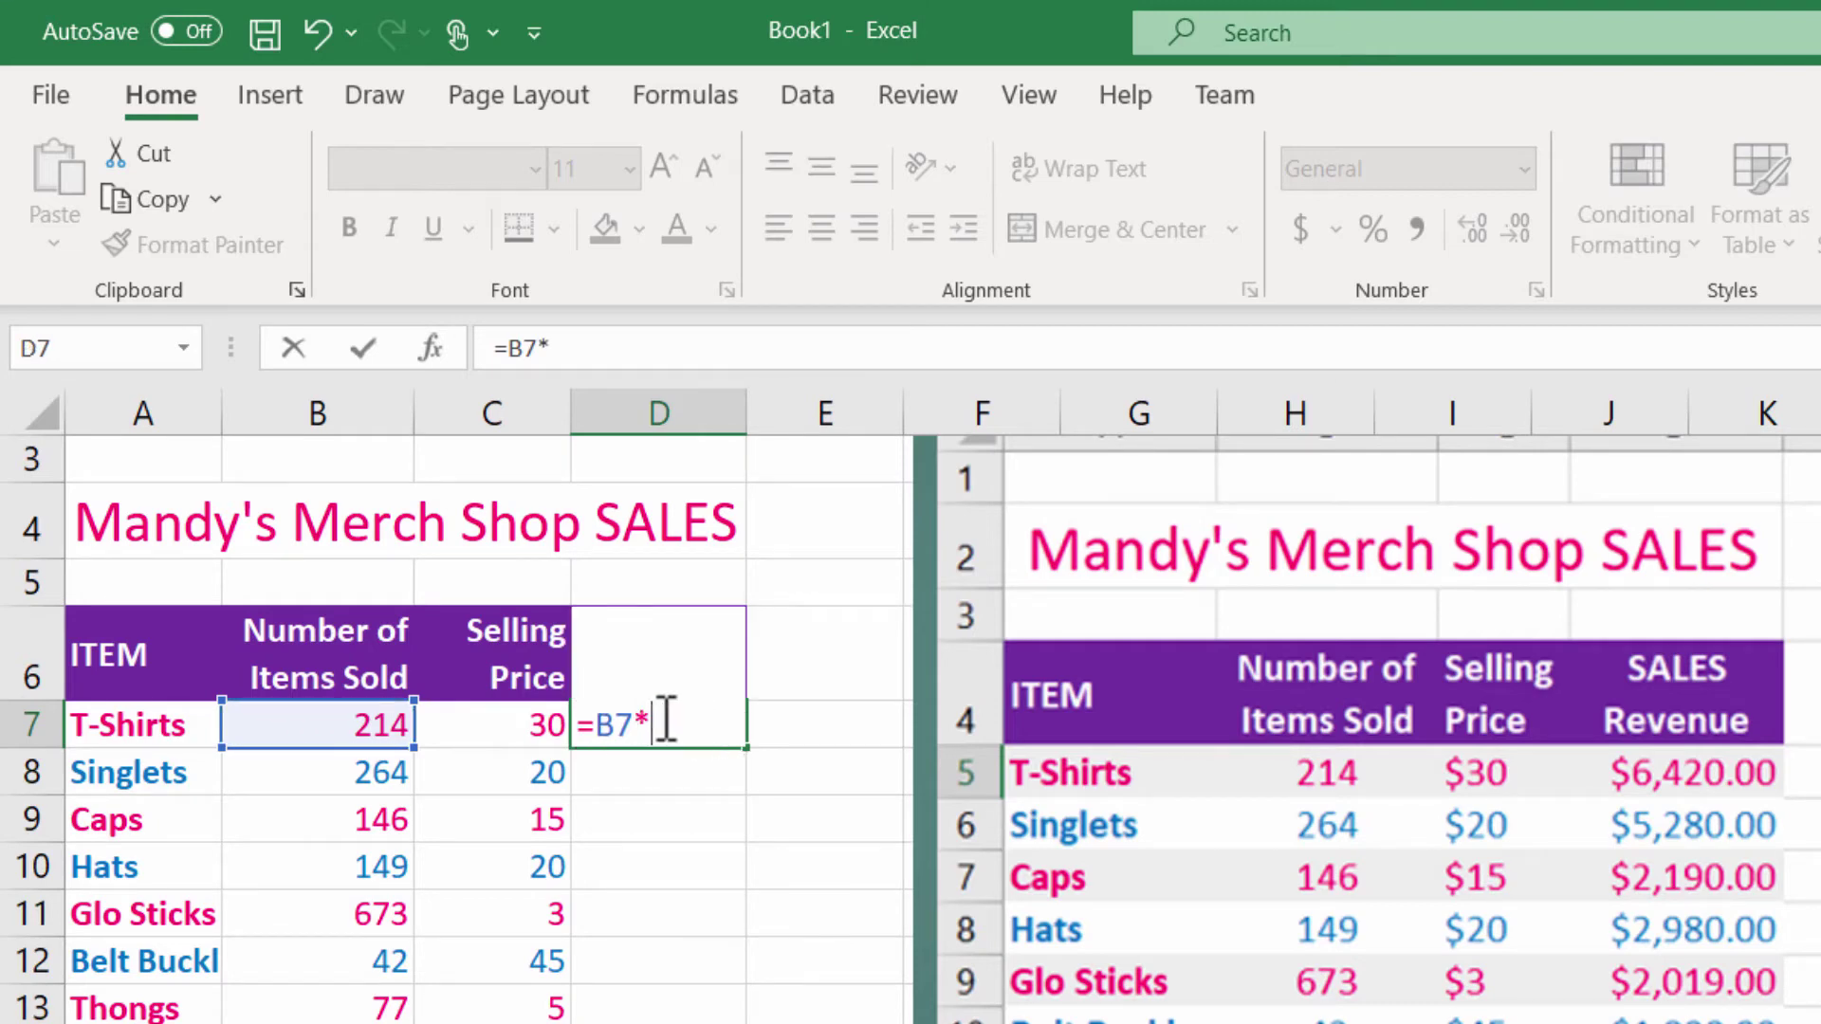
click(513, 720)
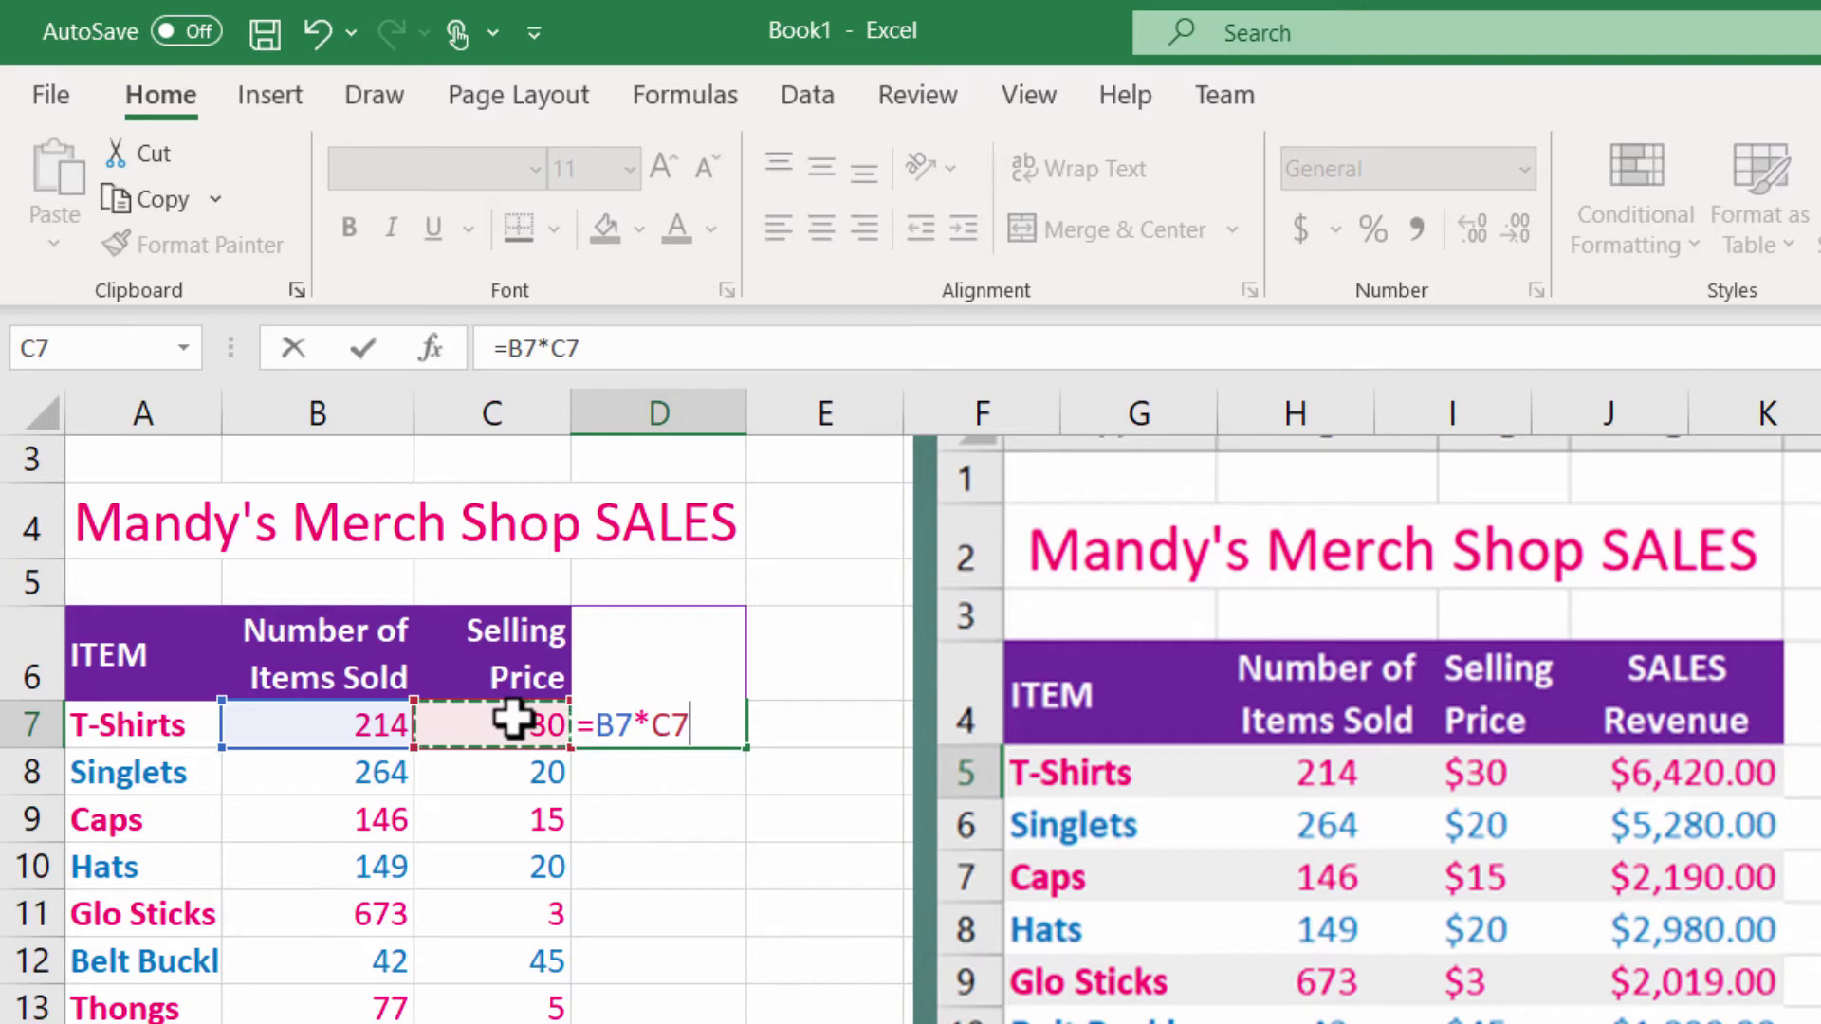
key(Return)
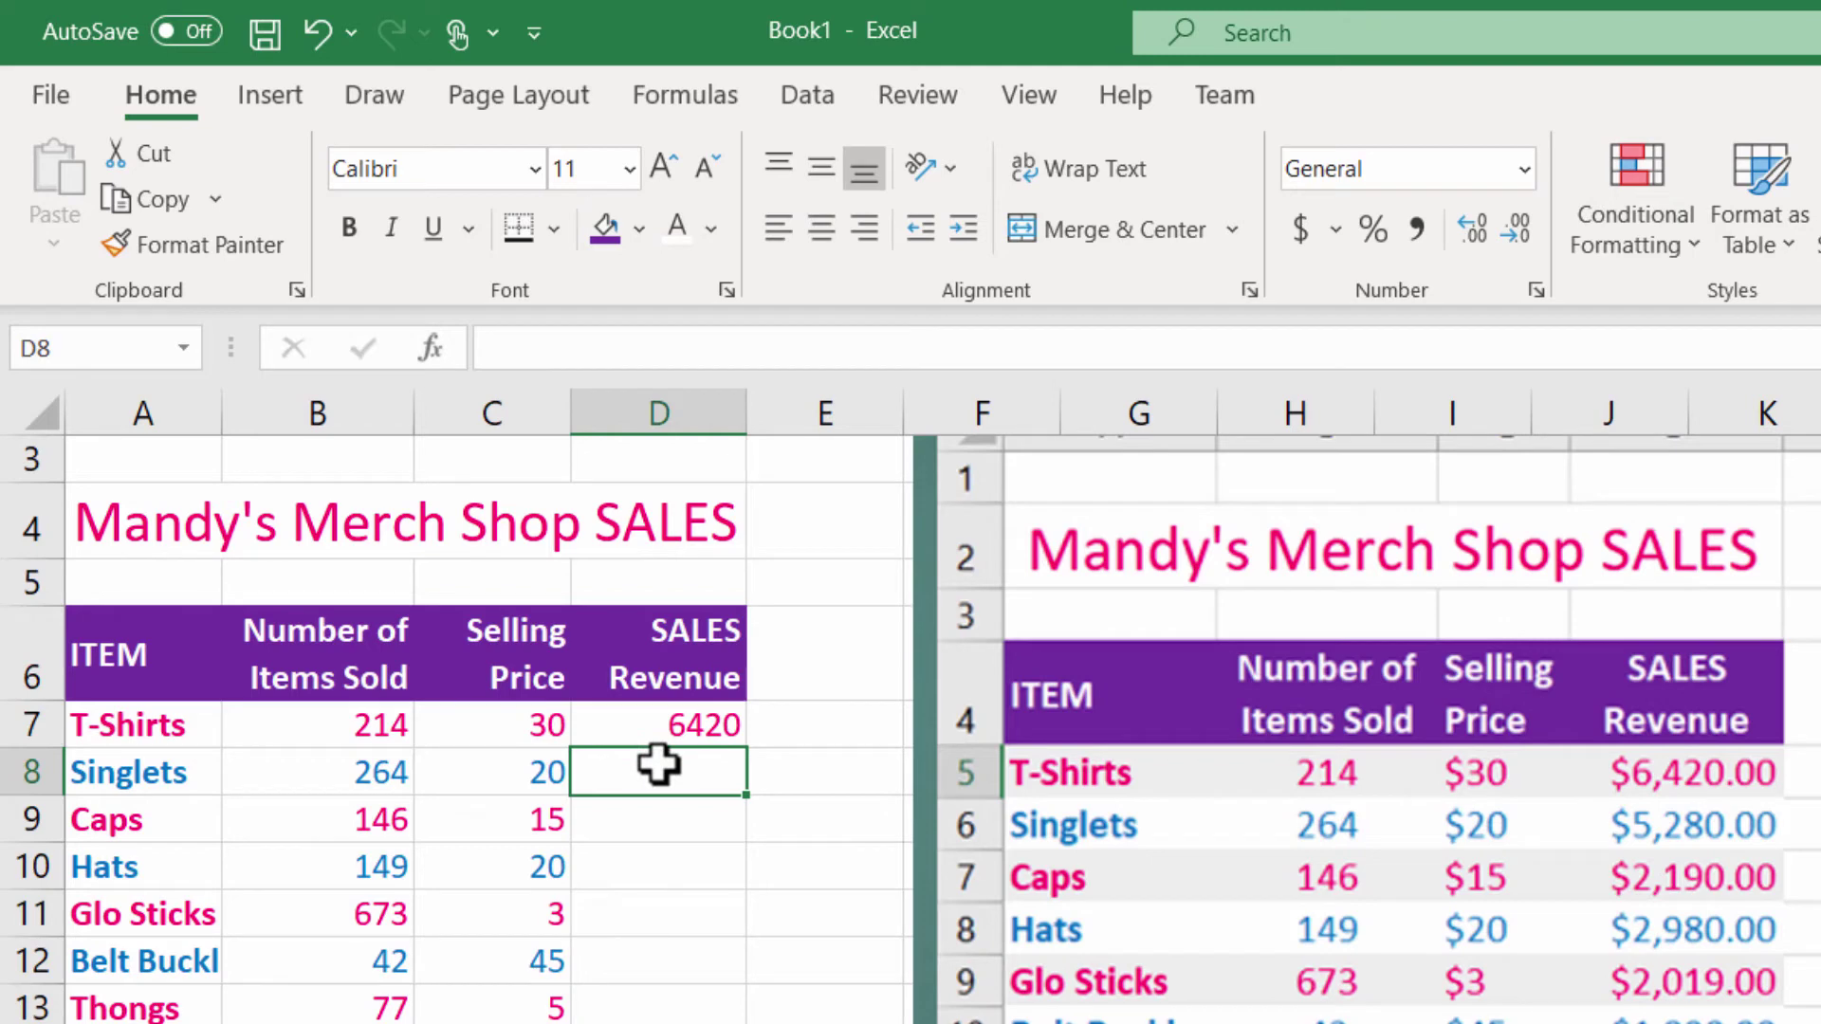
- Calculate the Singlets sales revenue in D8 with the formula =B8*C8
text(=)
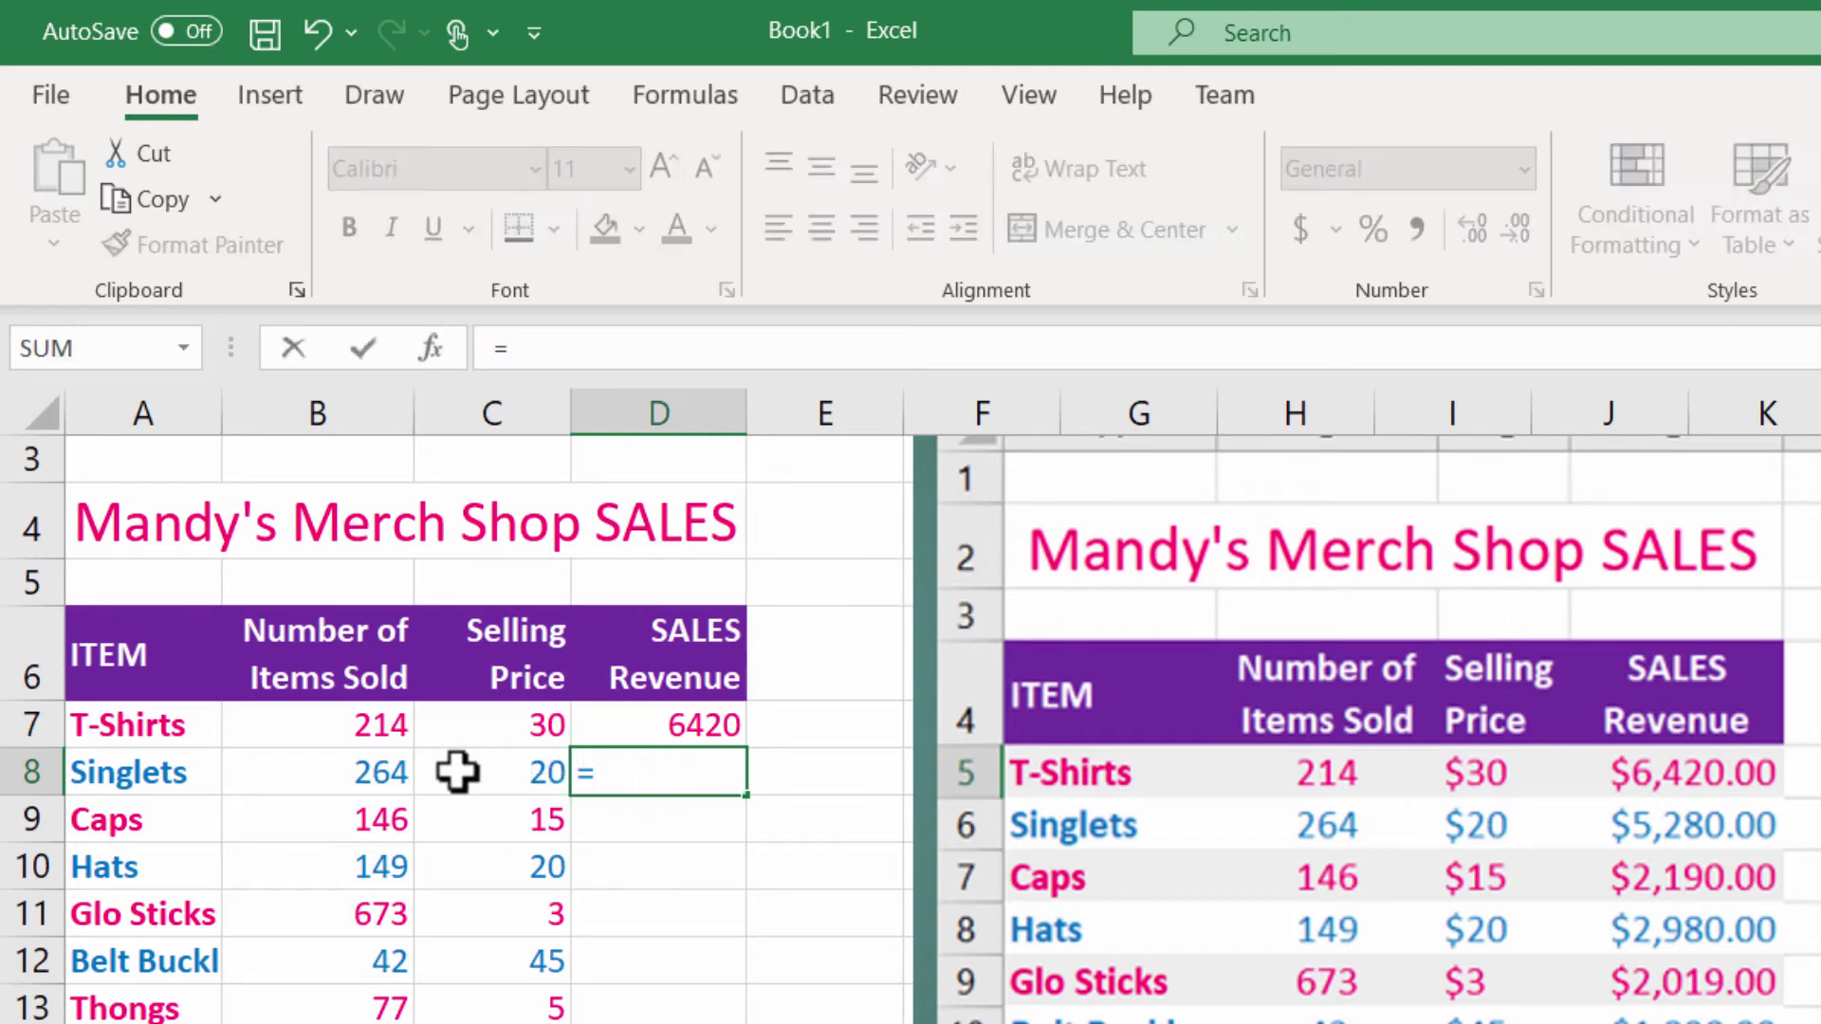
click(383, 774)
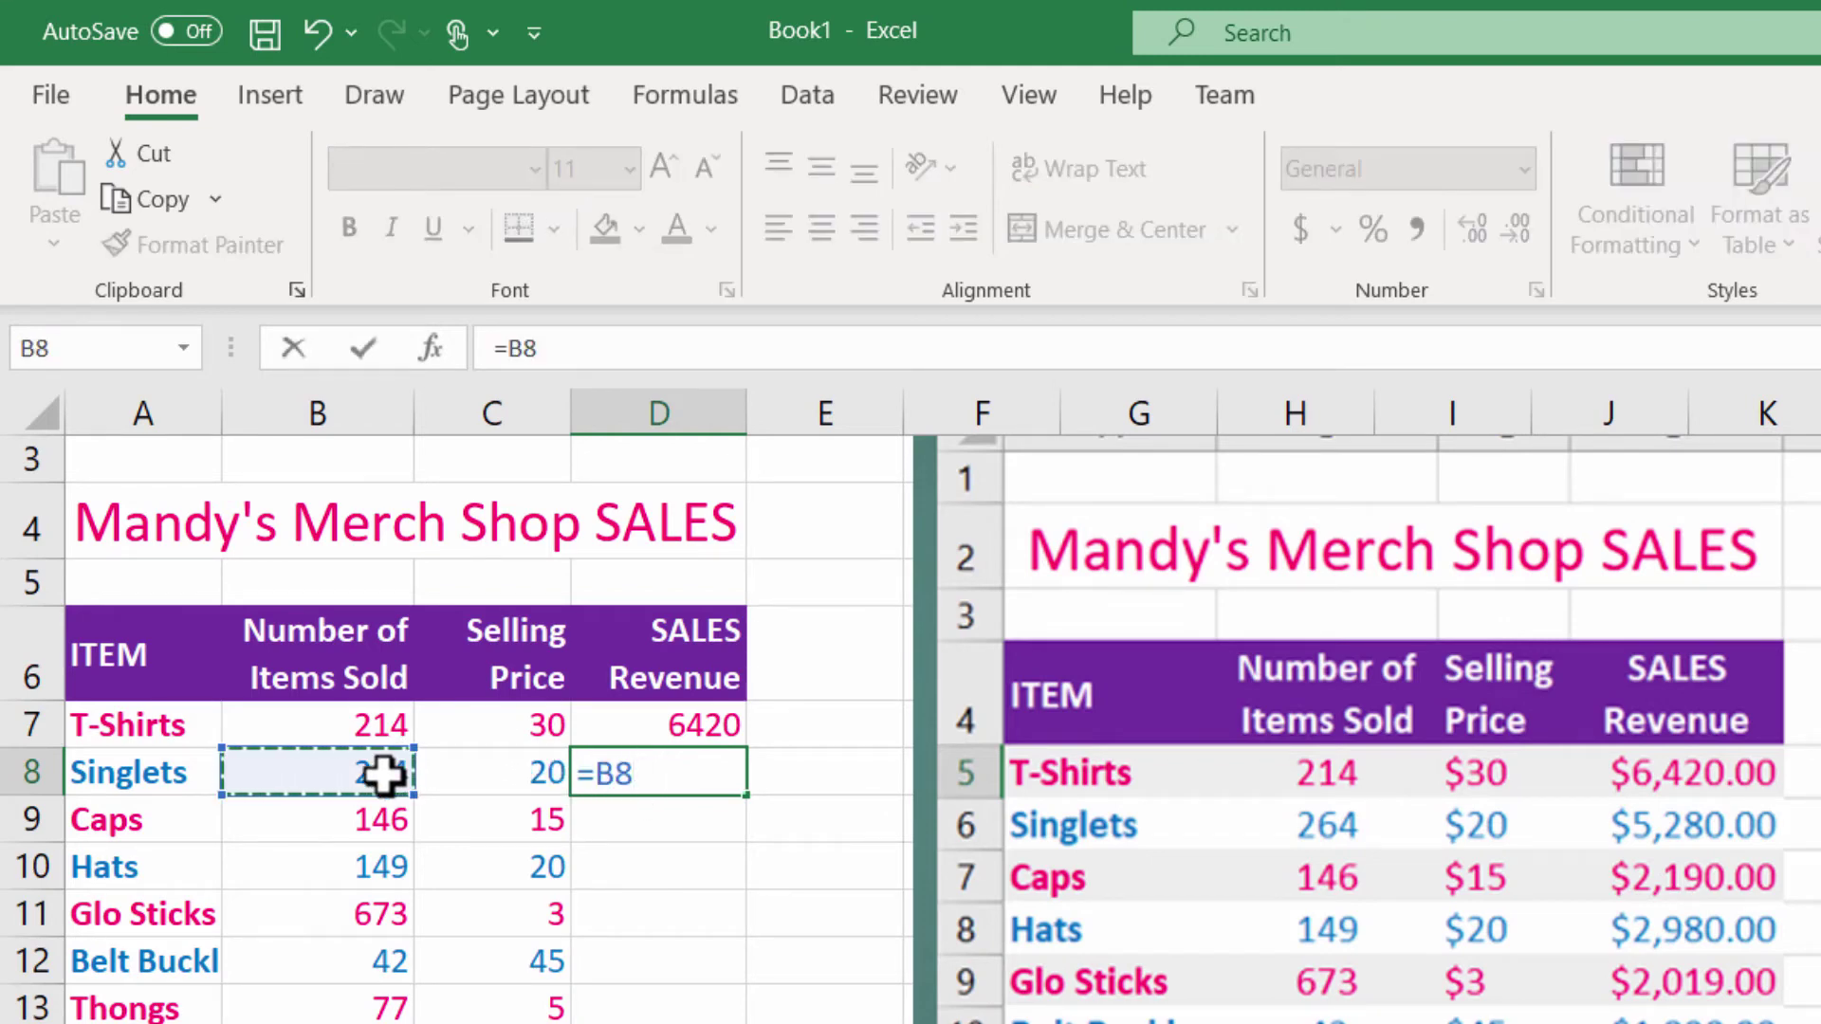
text(*)
click(521, 774)
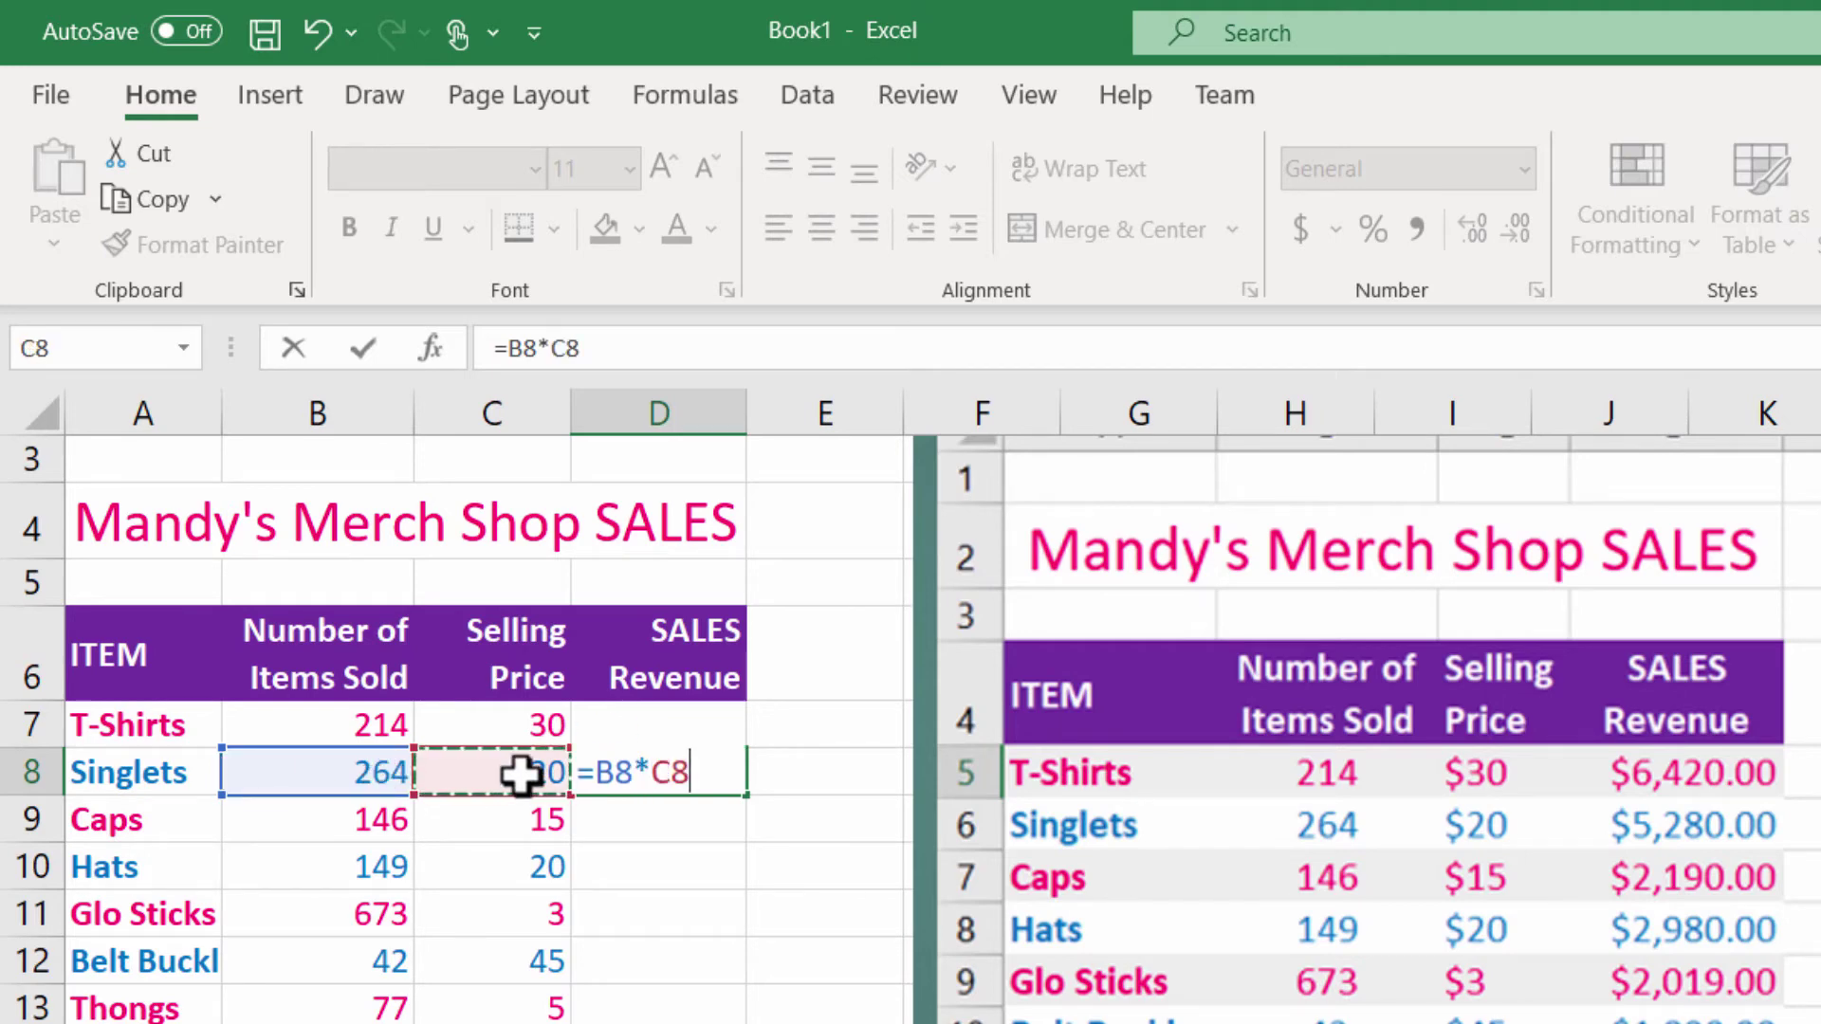
key(Return)
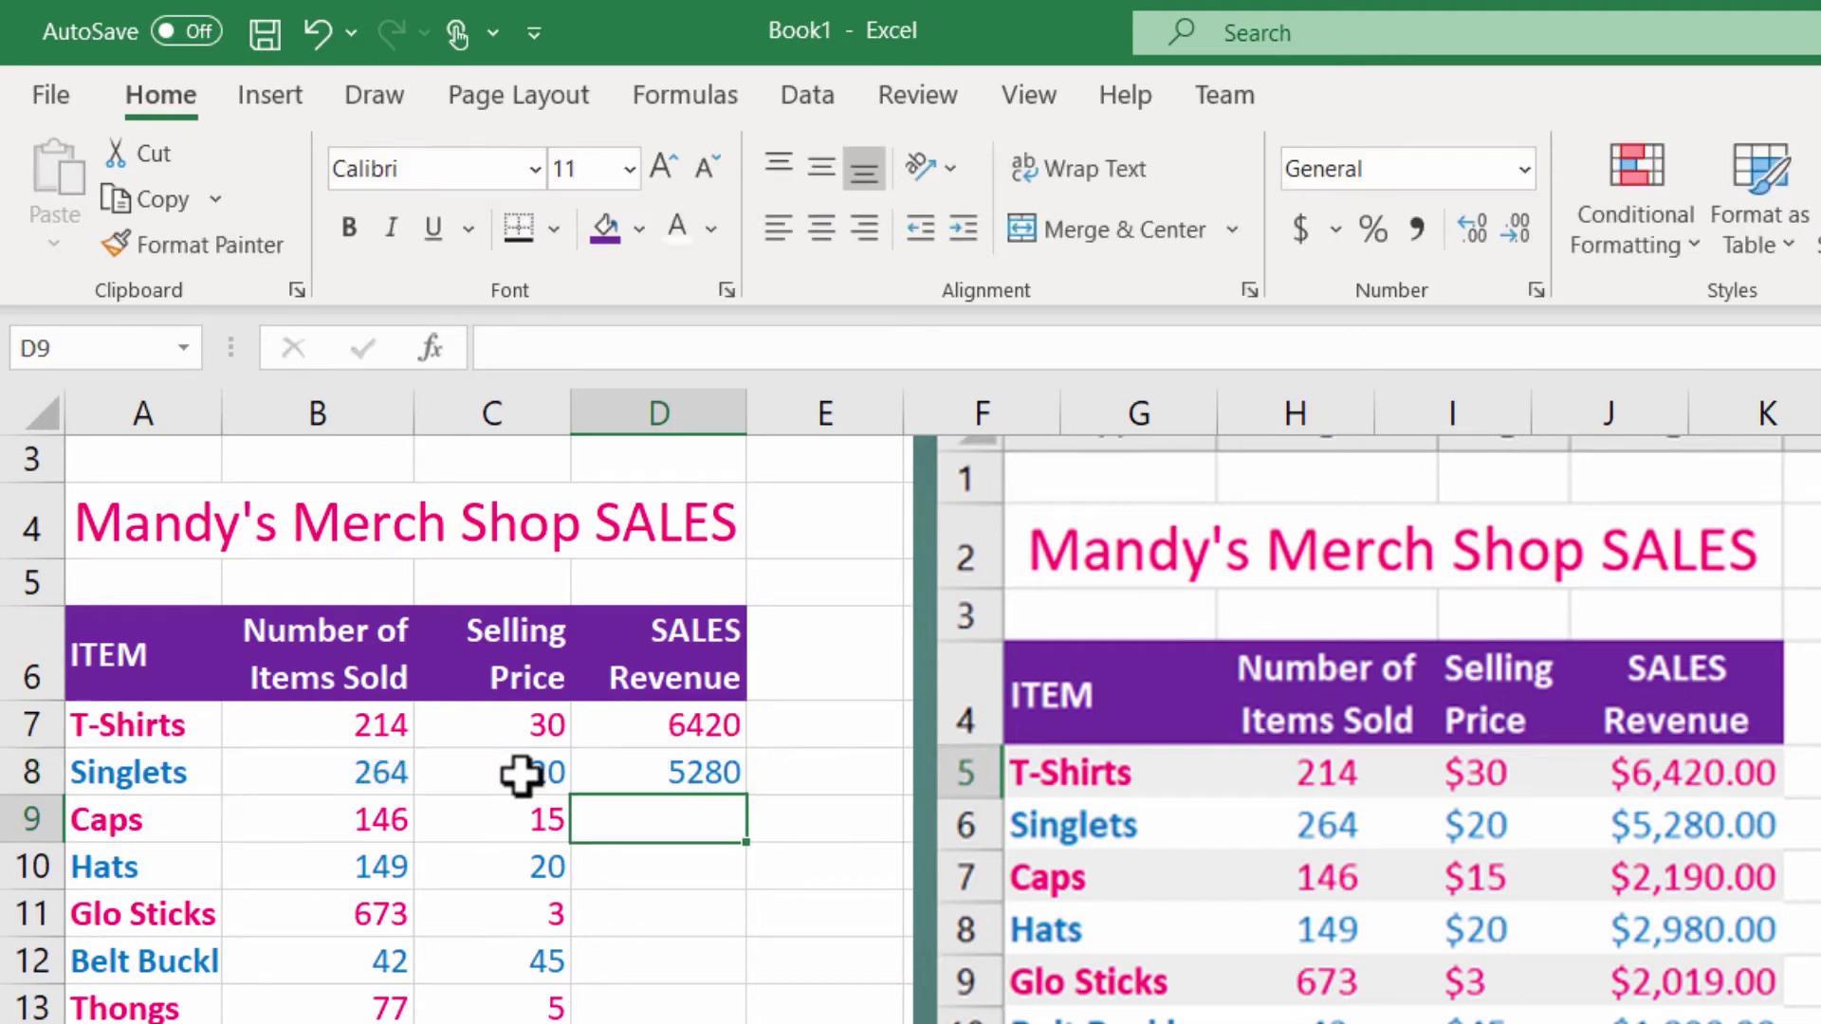
- Calculate the Caps sales revenue in D9 with the formula =B9*C9
click(382, 822)
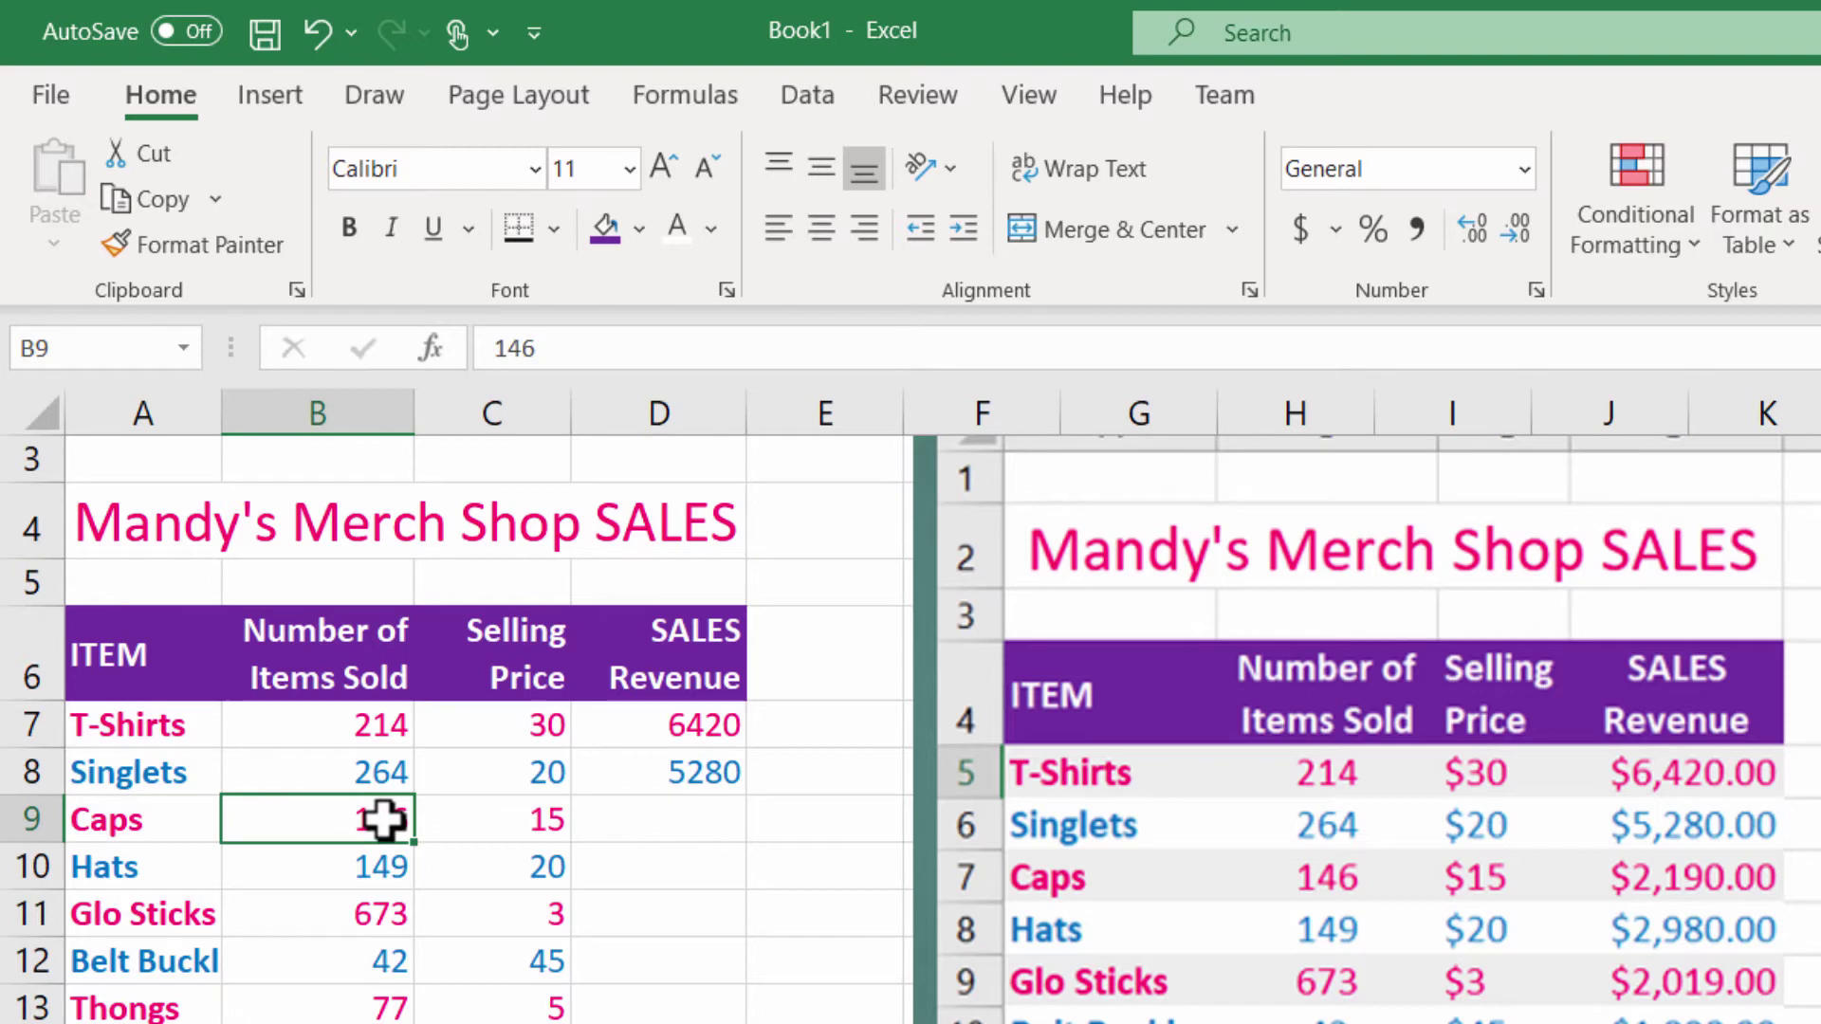
click(679, 833)
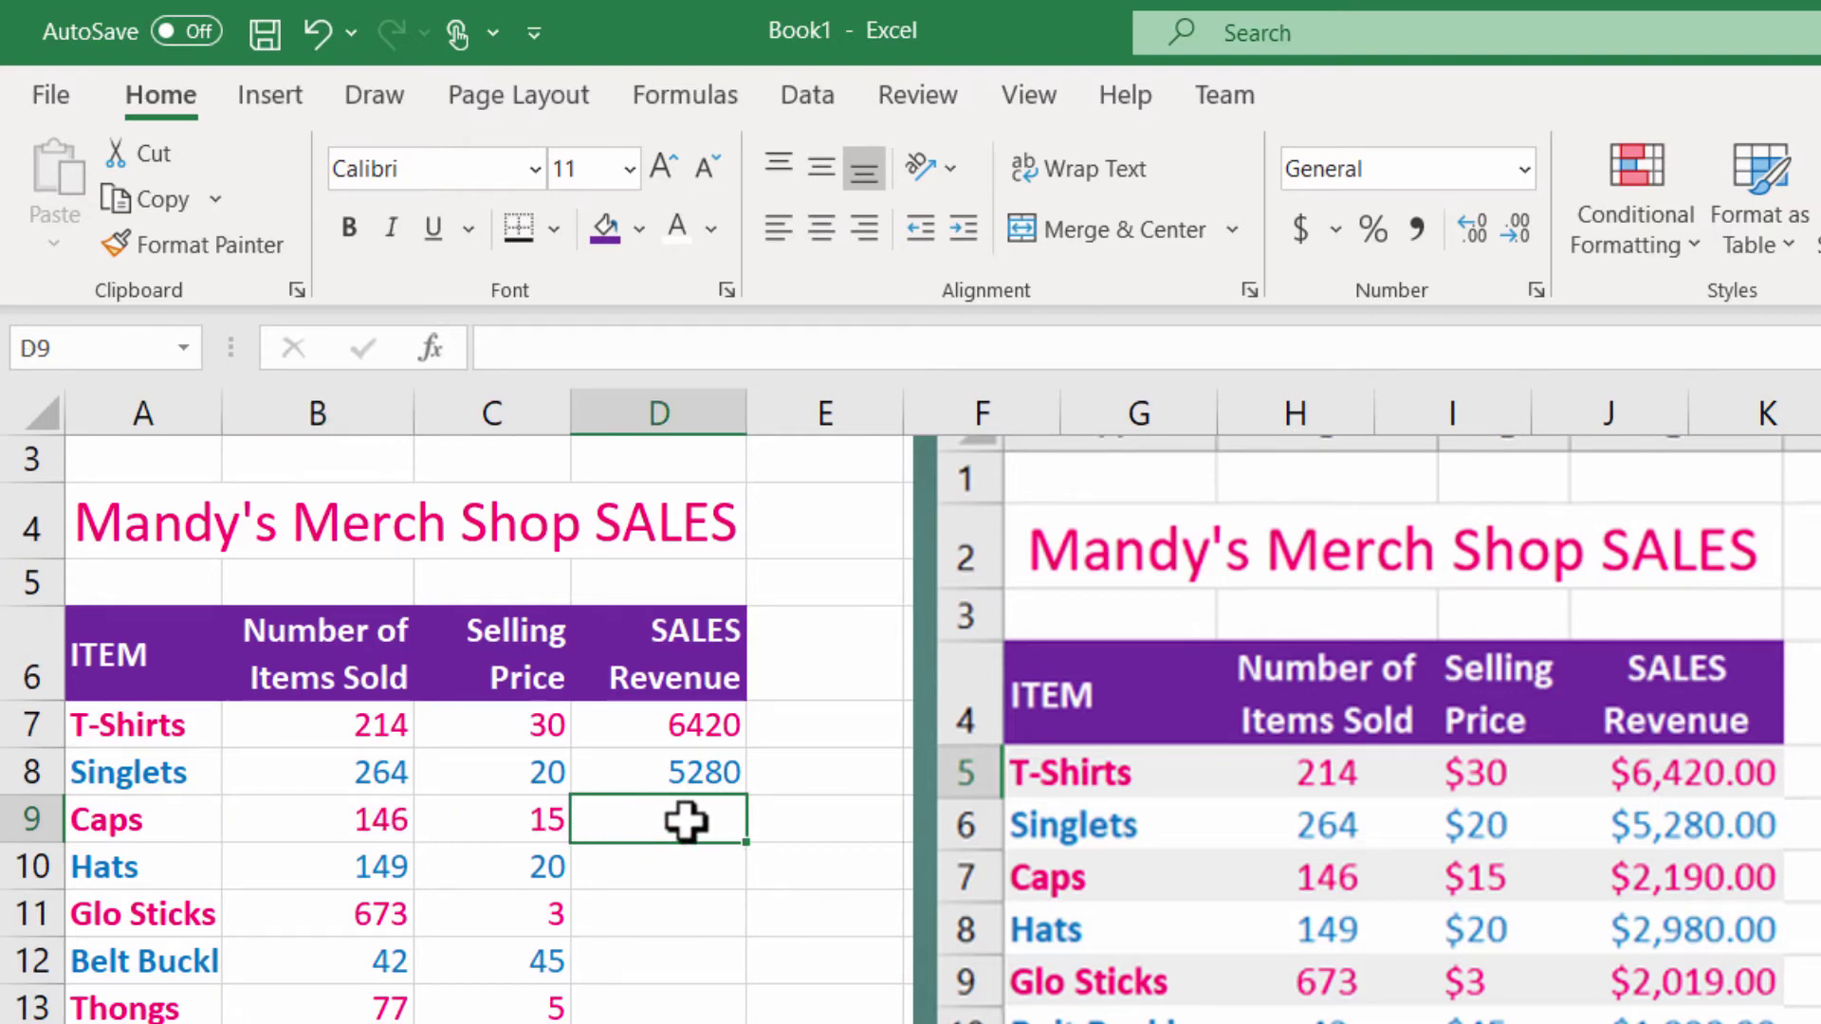
text(=)
click(387, 823)
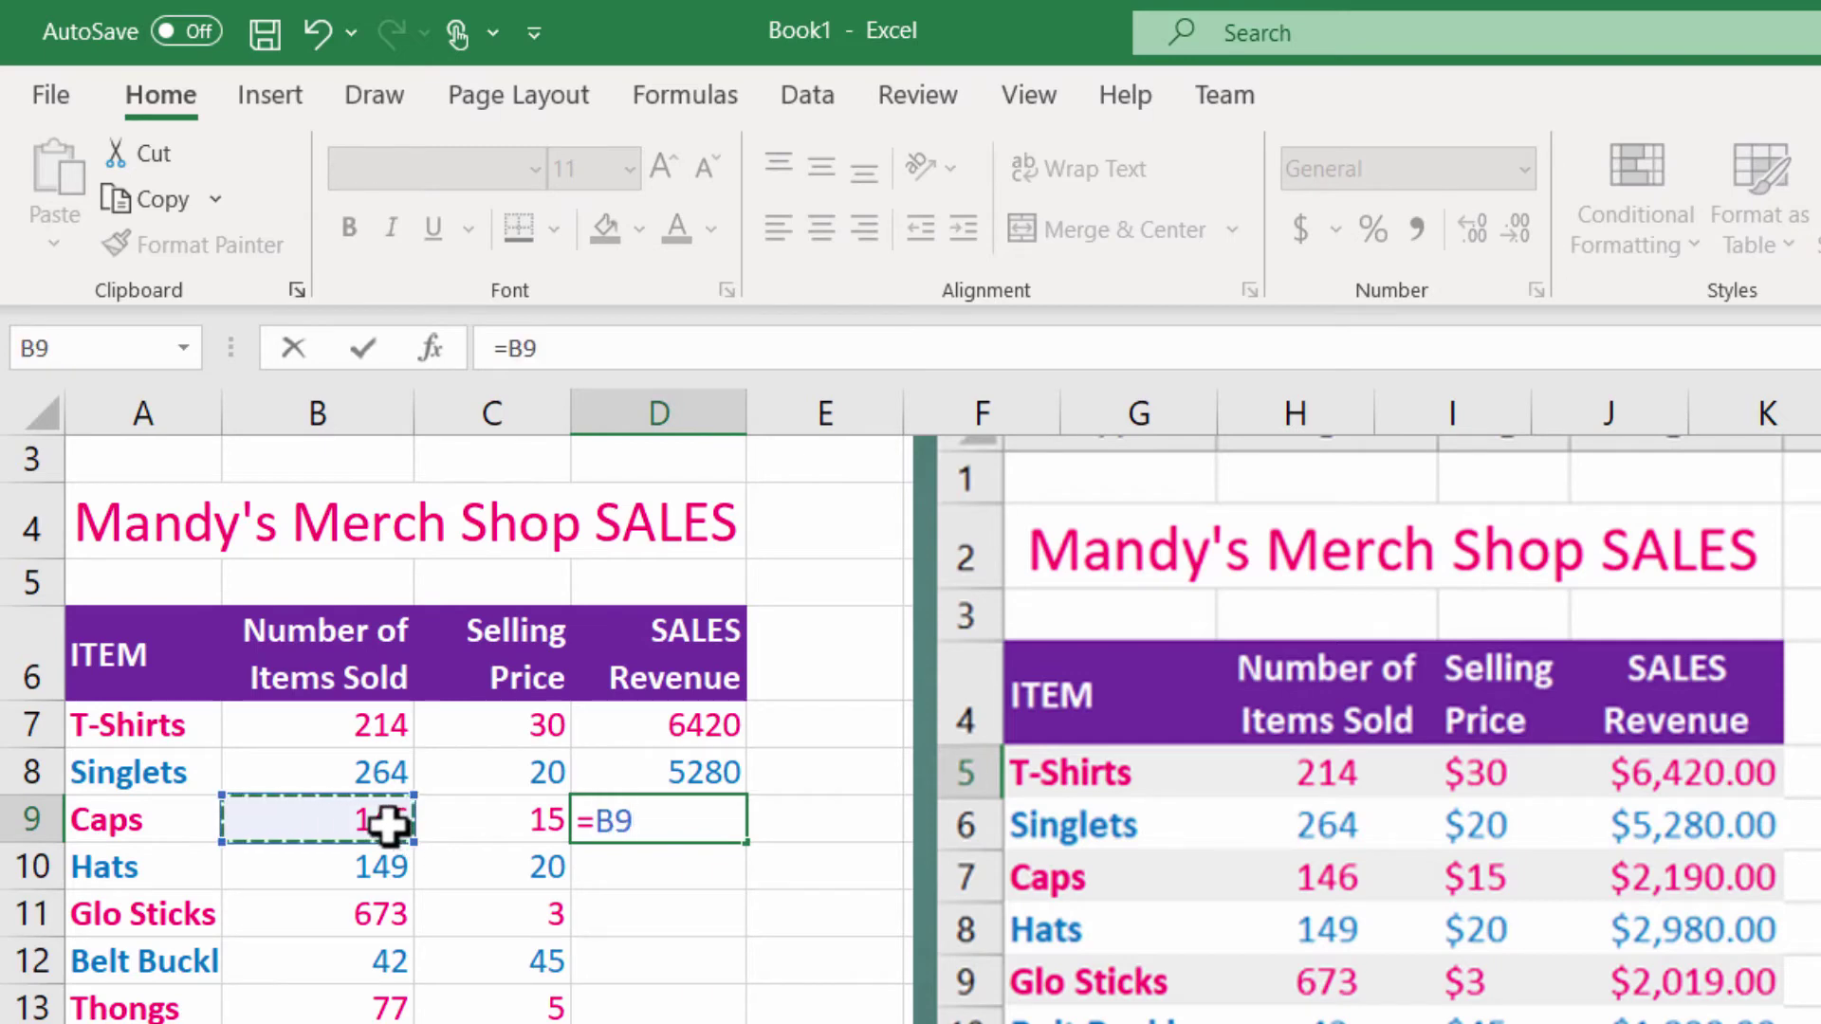
text(*)
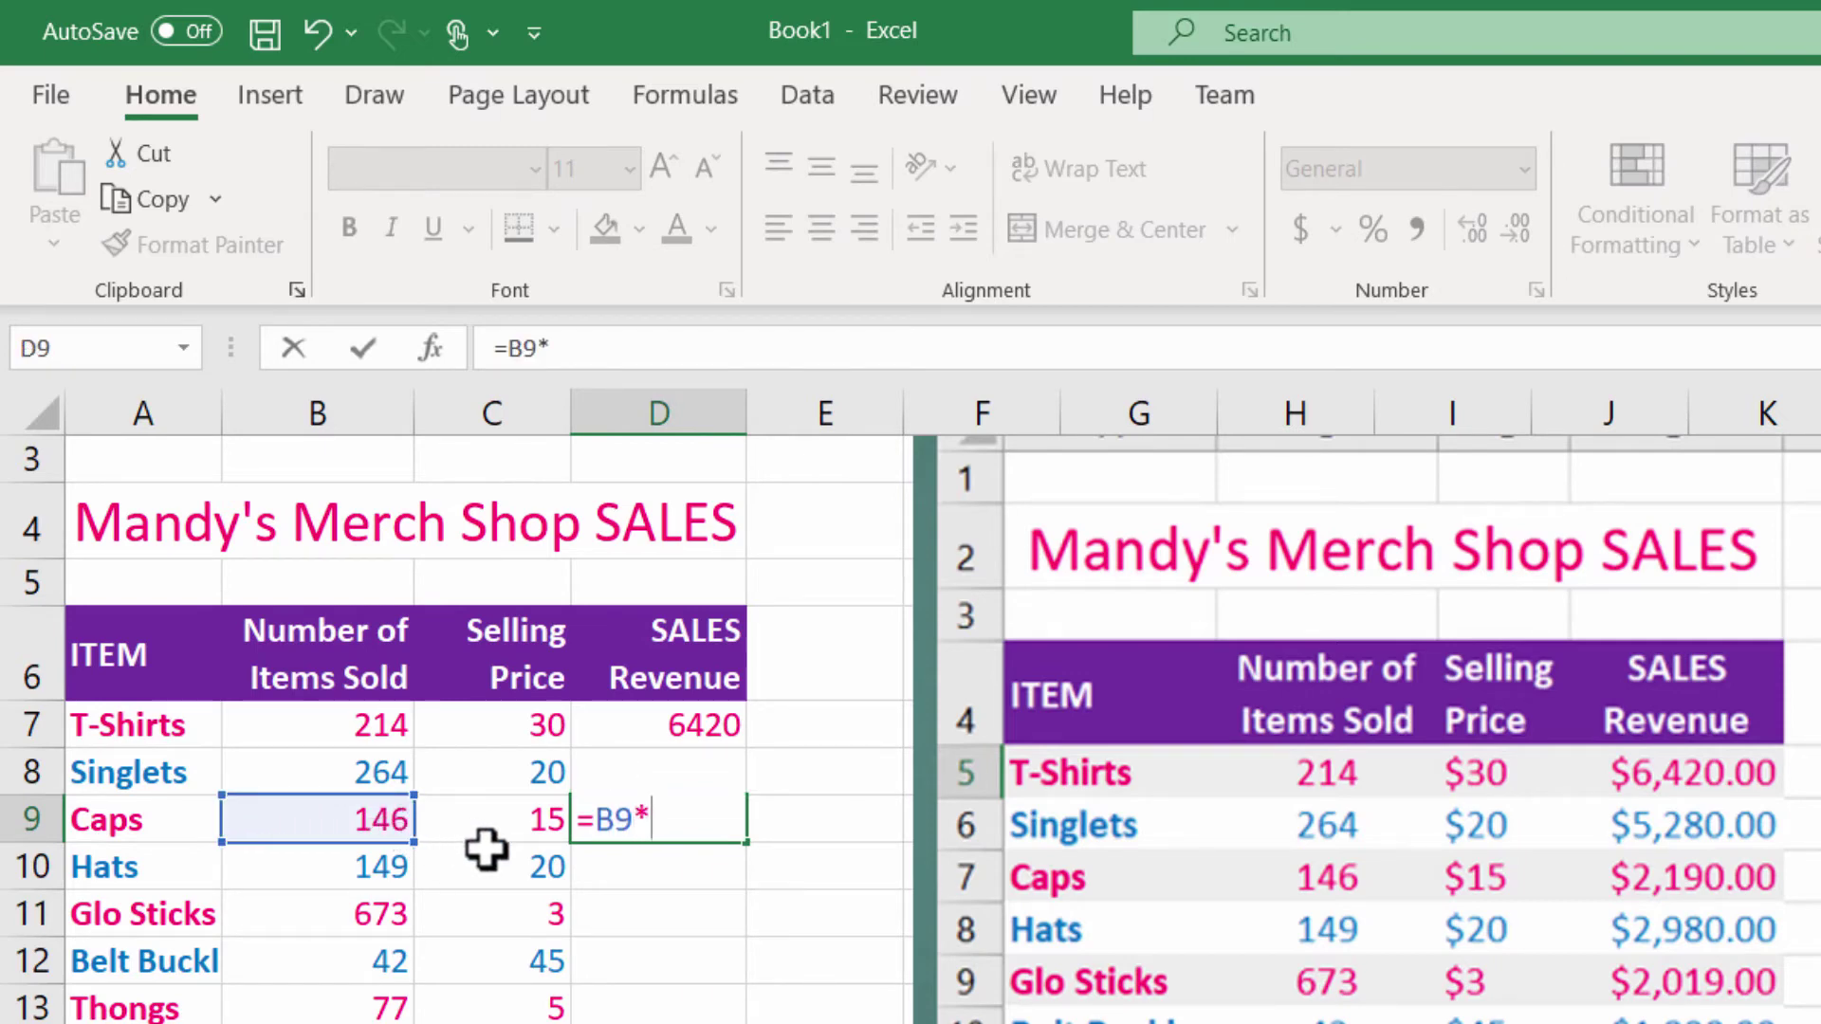
click(517, 825)
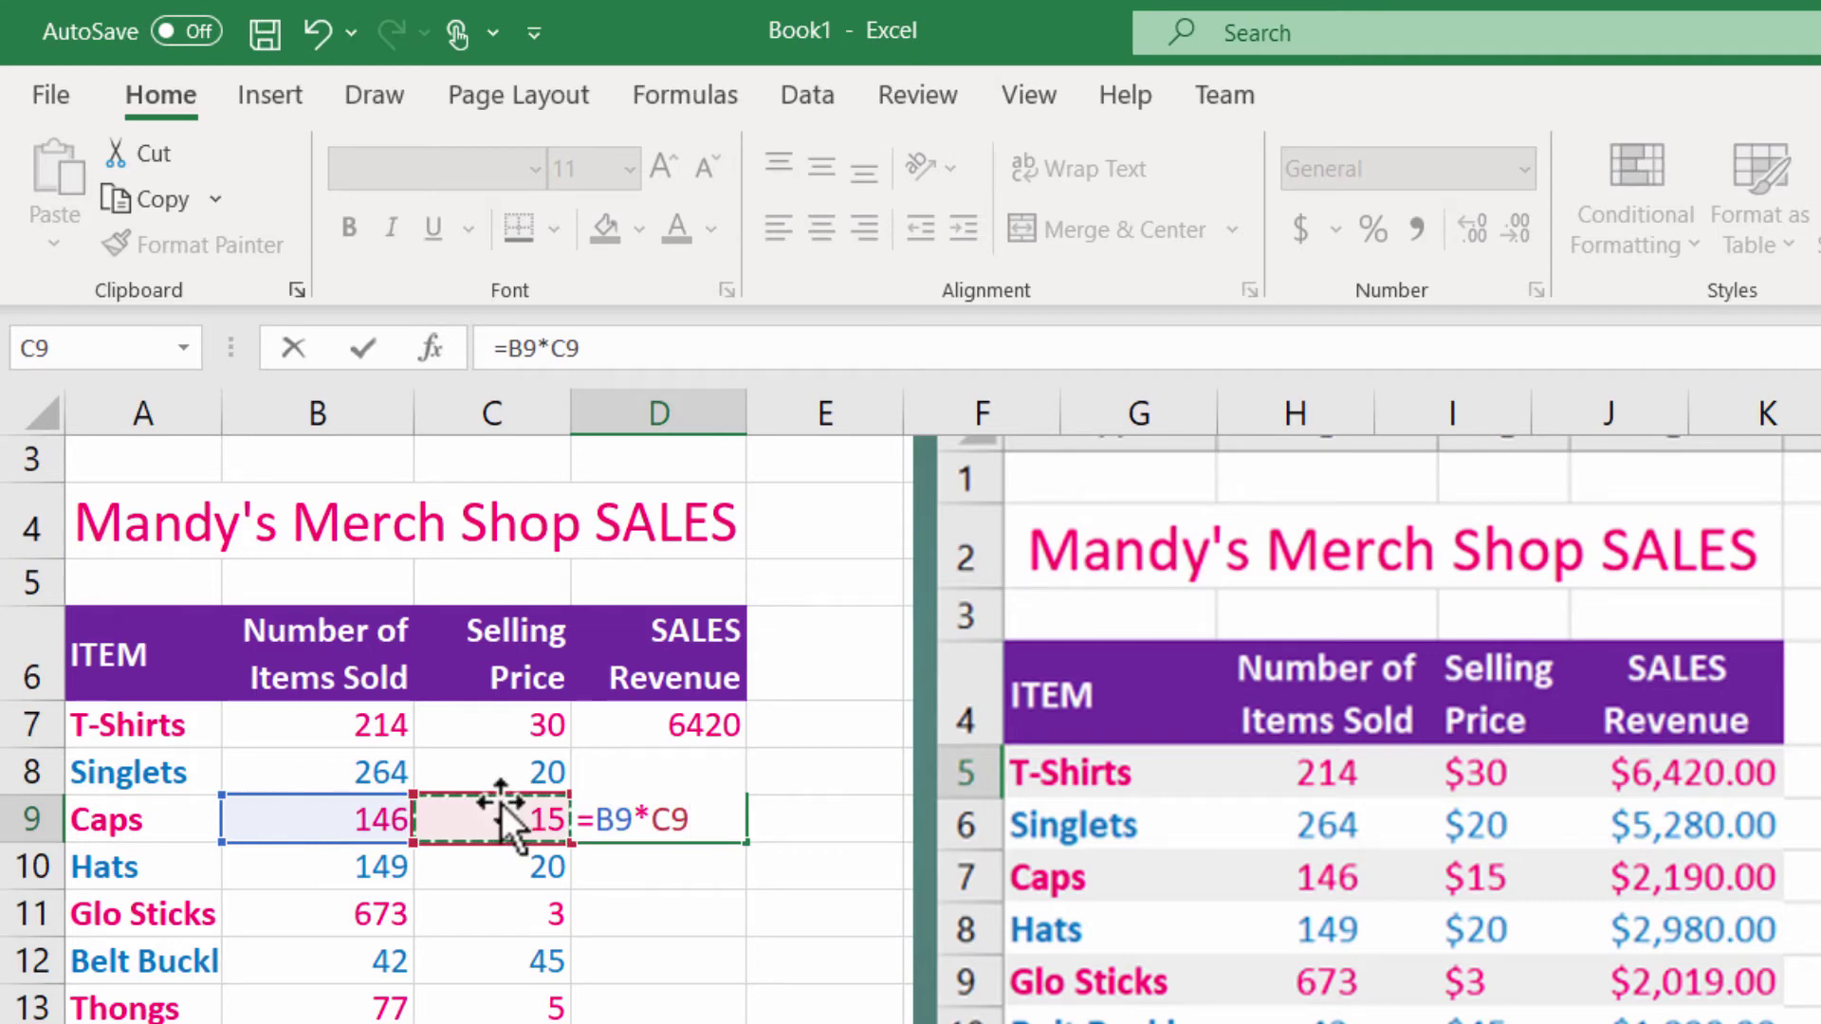
key(Return)
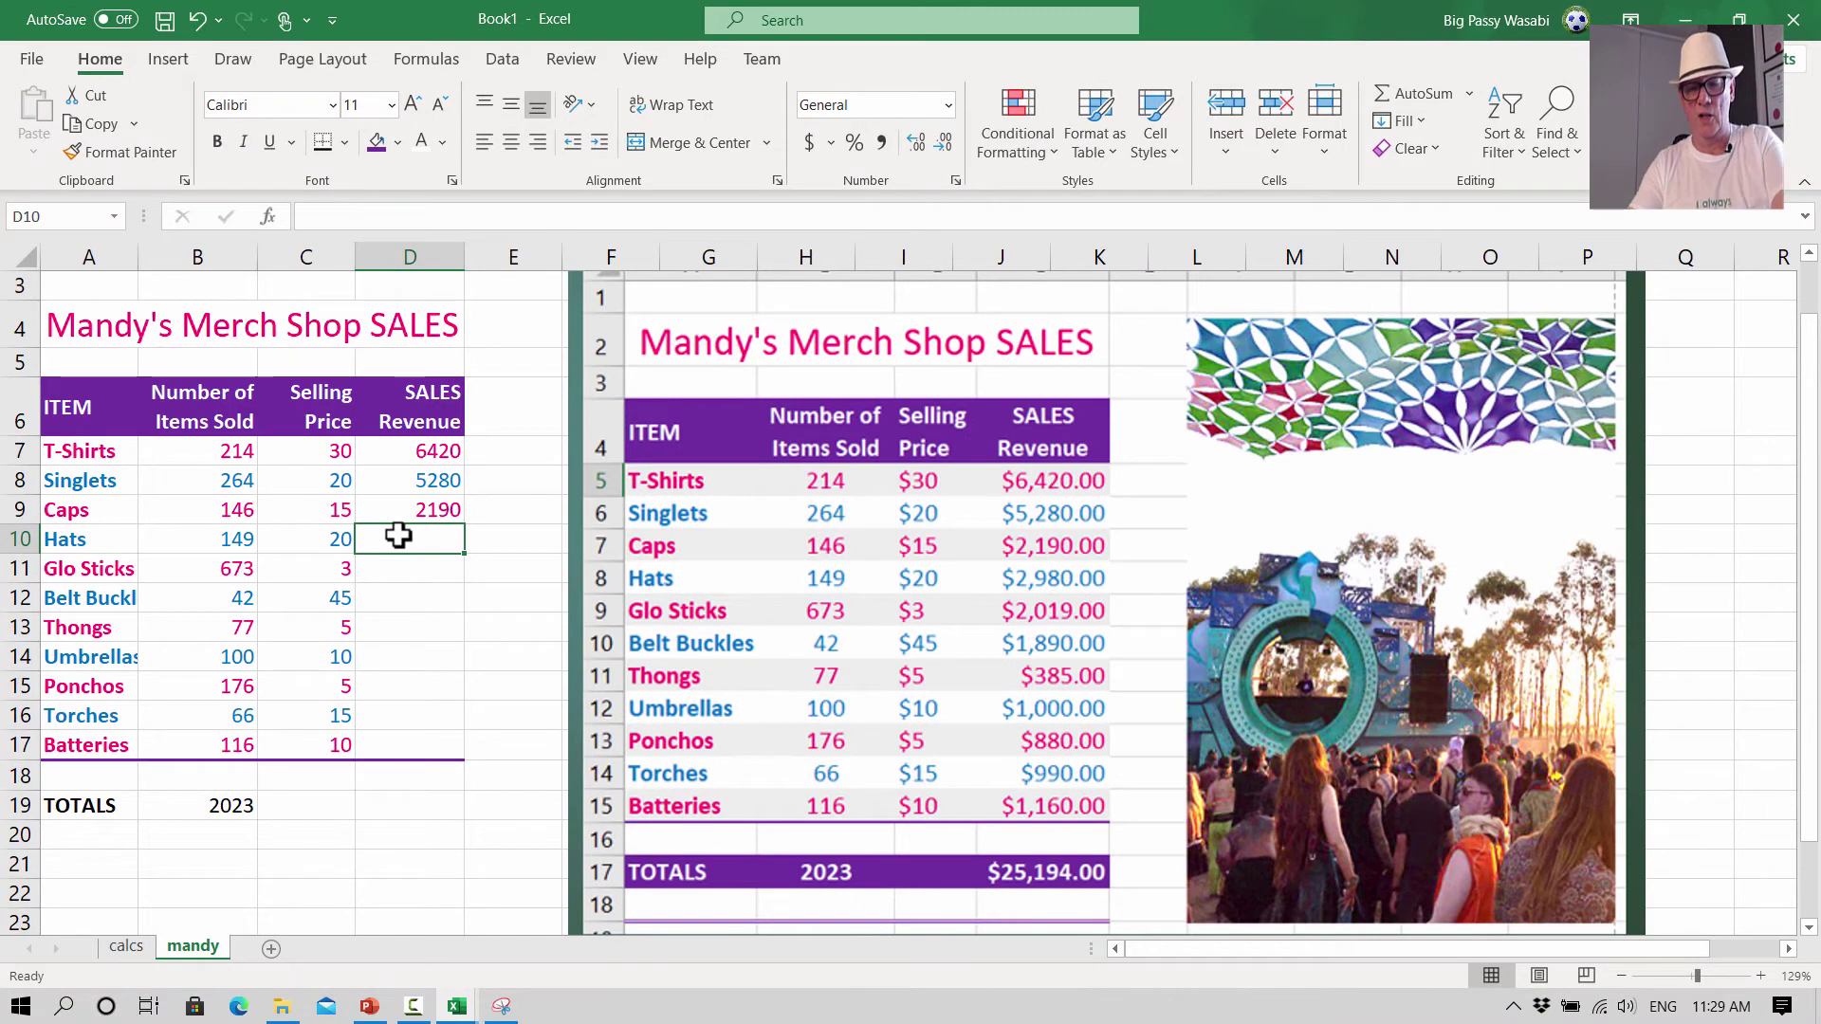
- Calculate the Hats sales revenue in D10 with the formula =B10*C10
text(=)
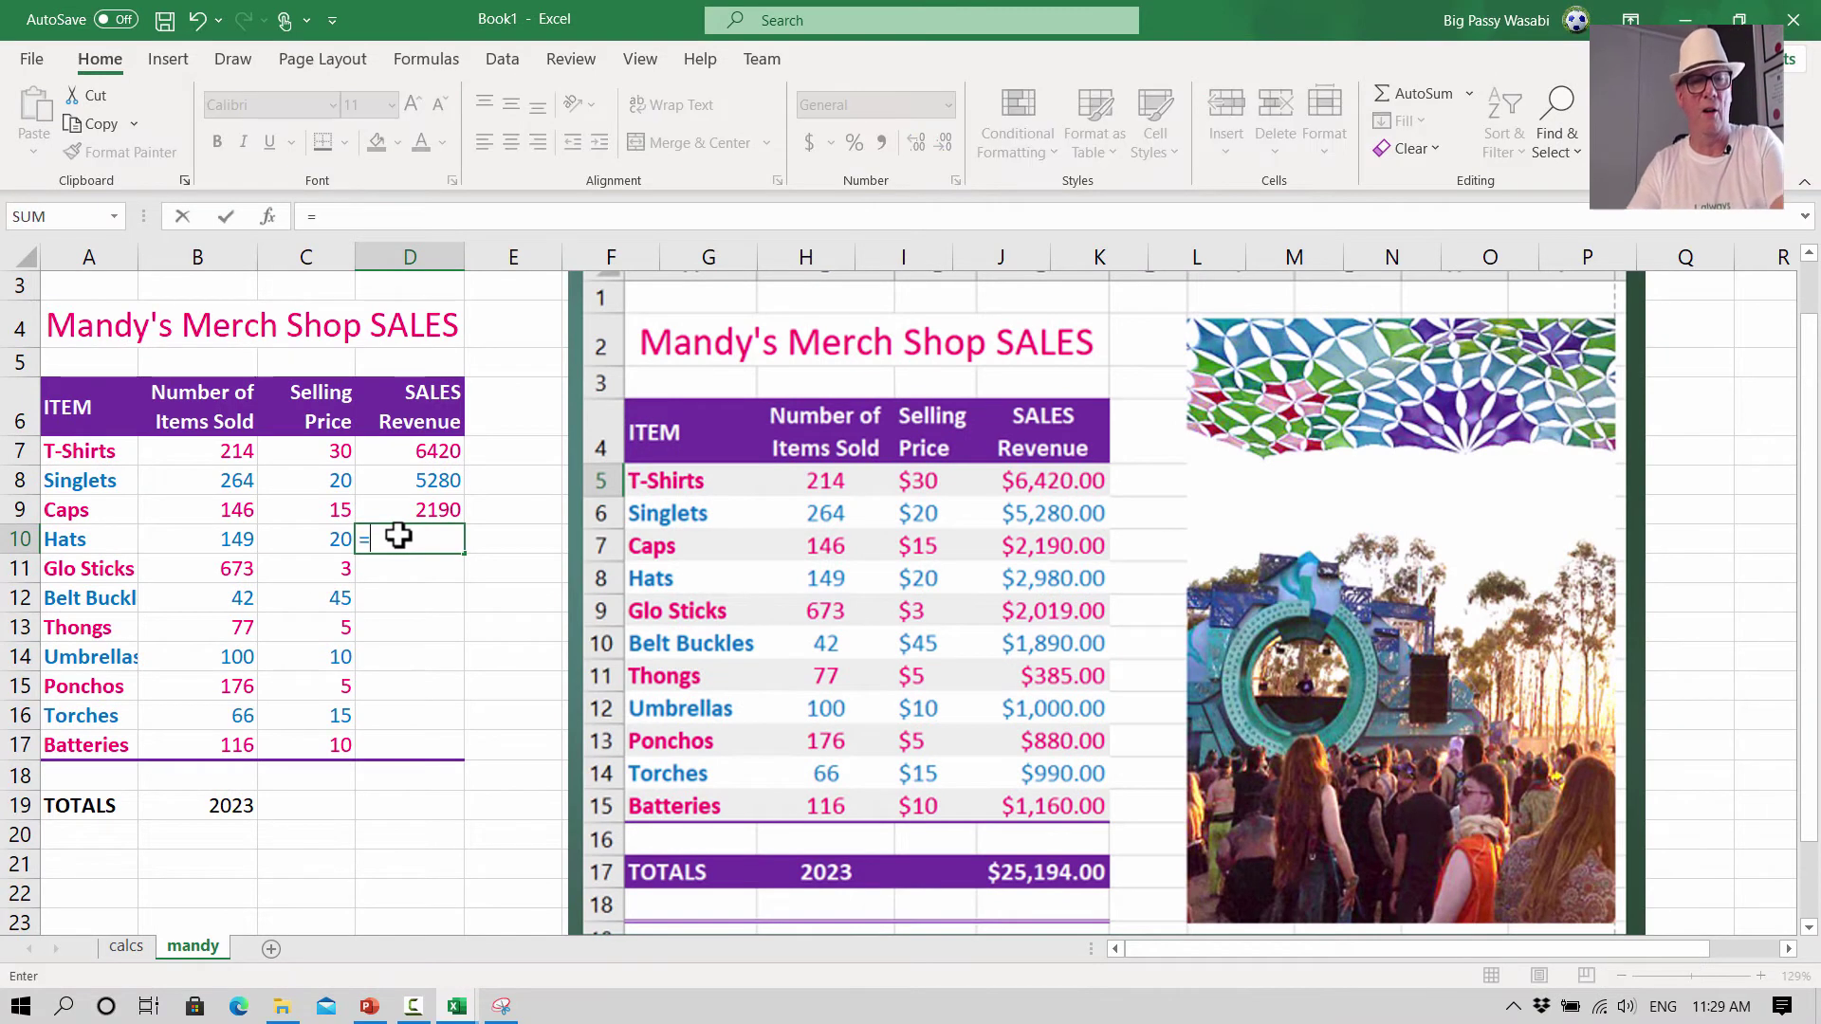
click(250, 538)
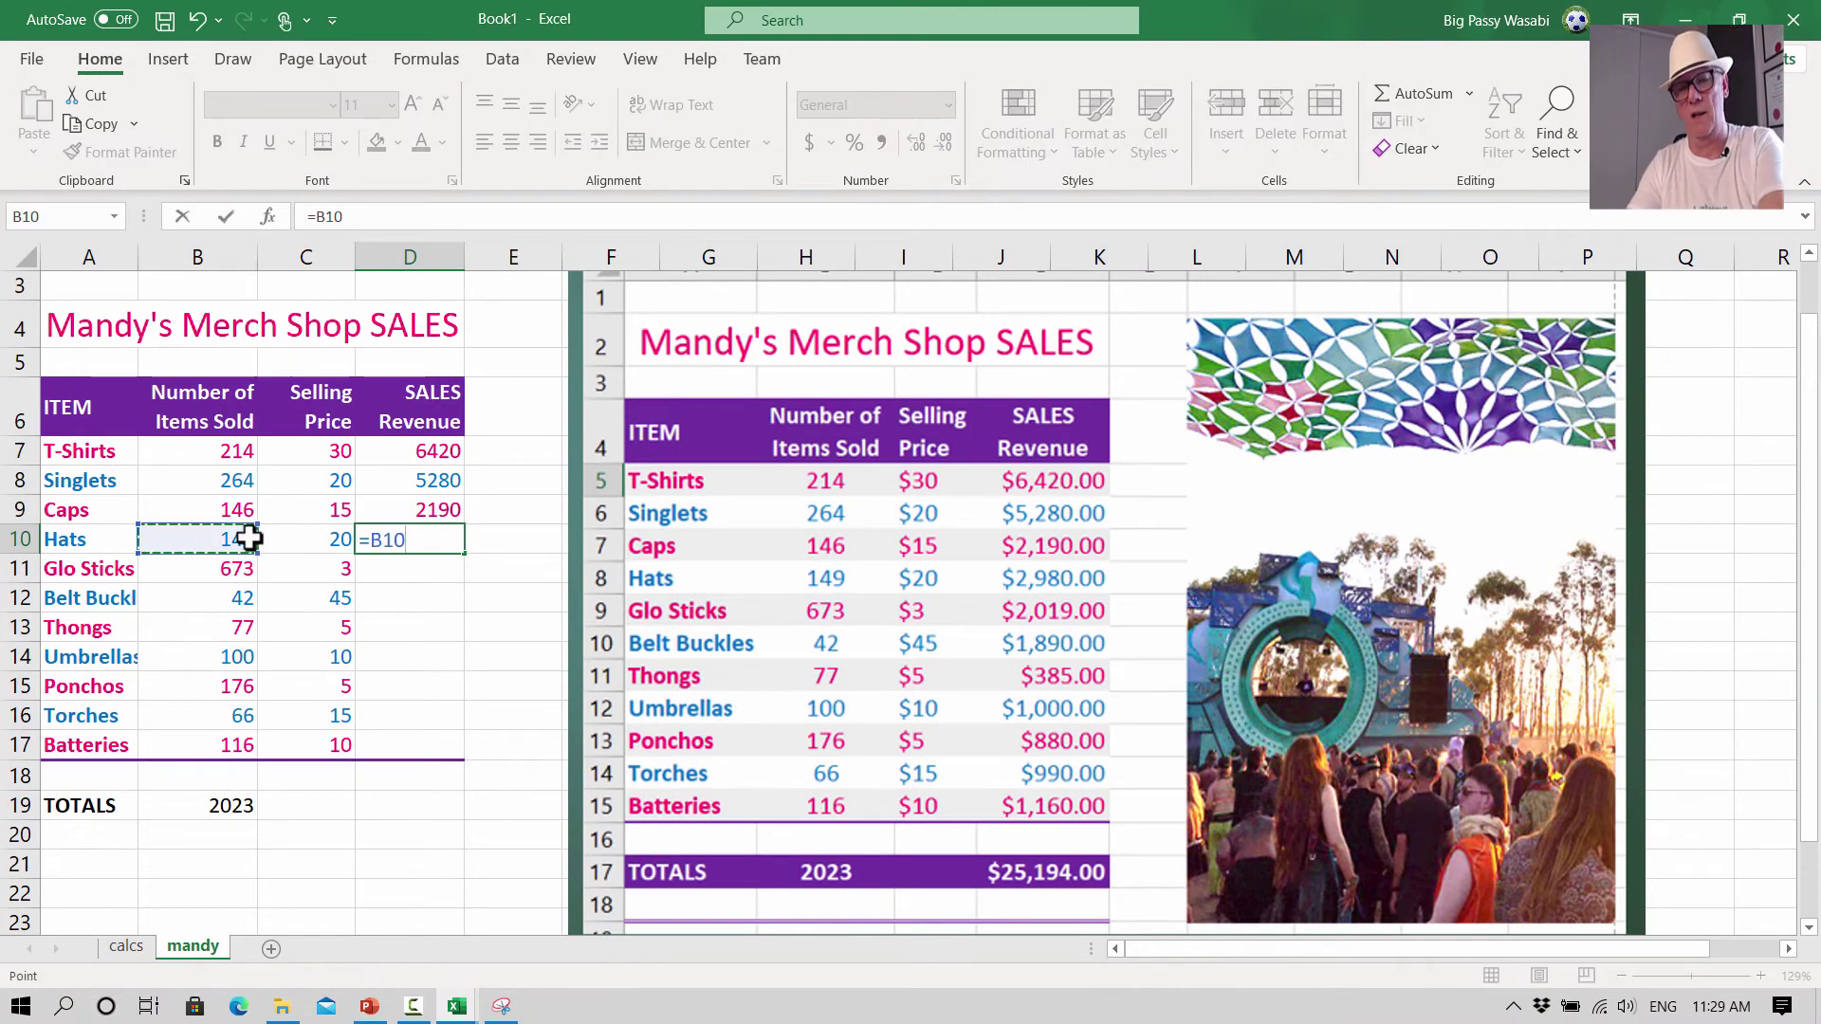
text(*)
click(325, 543)
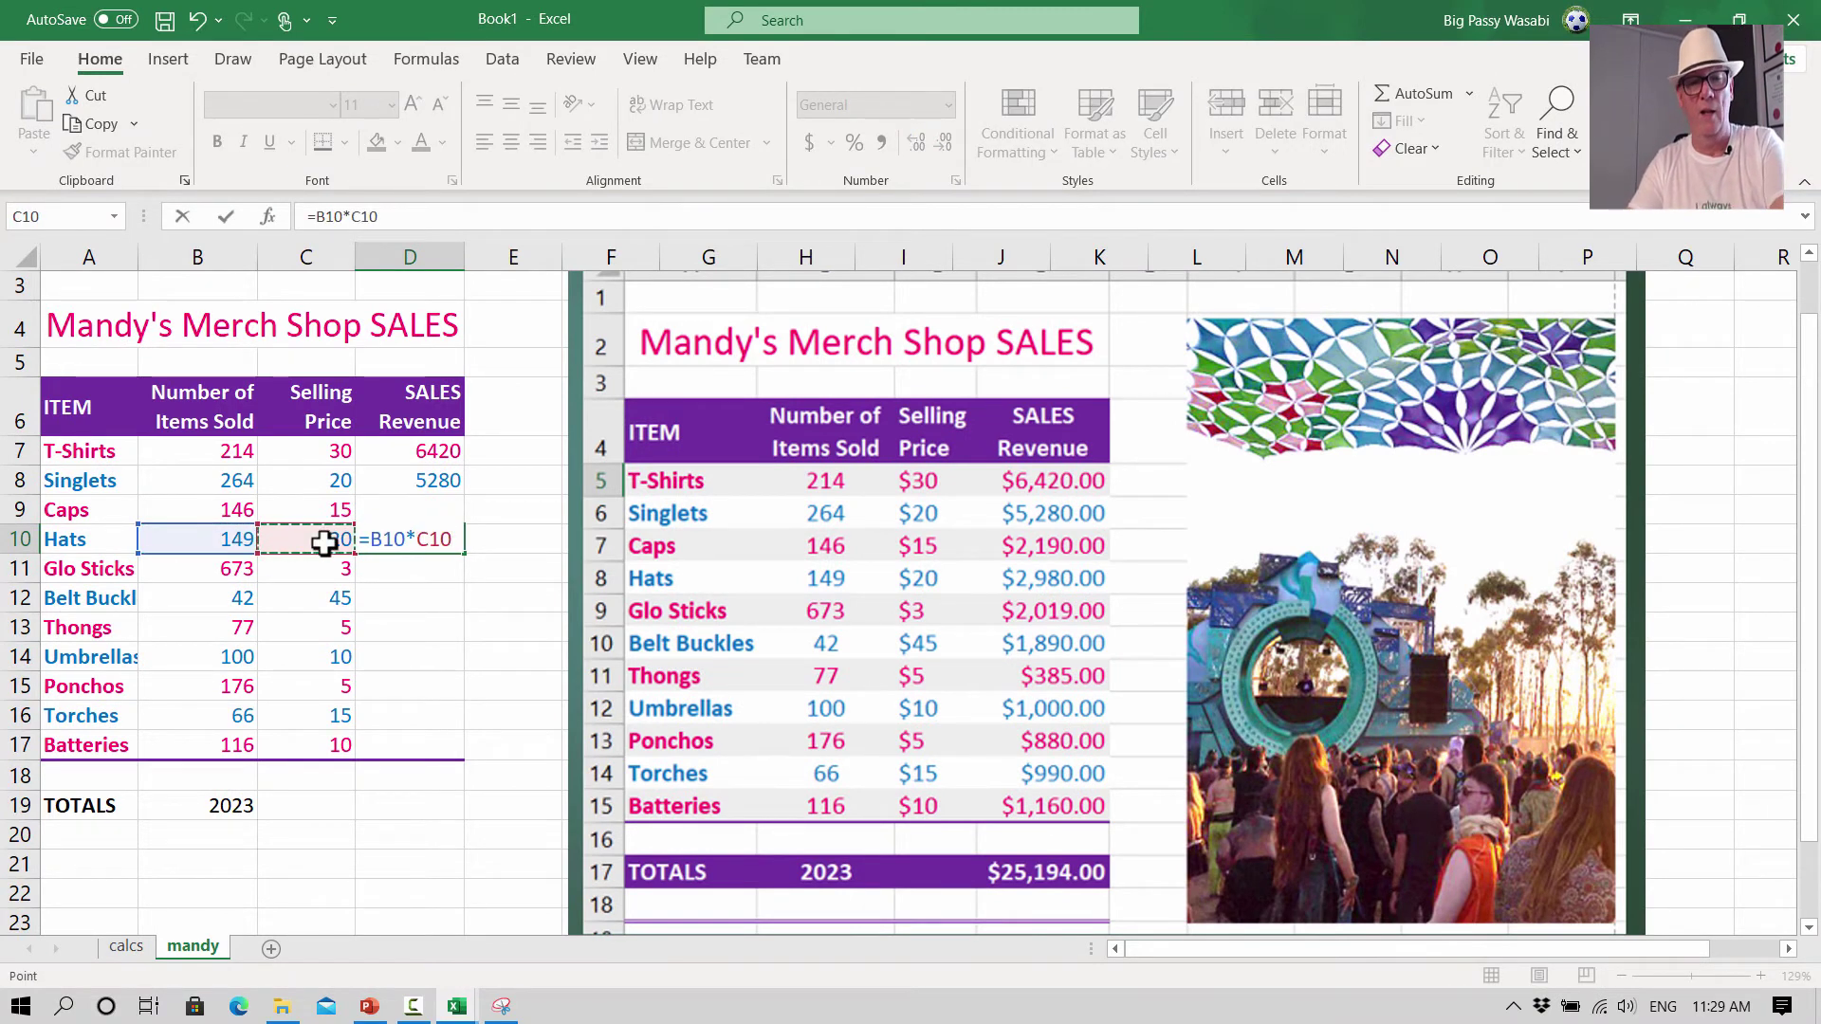
key(Return)
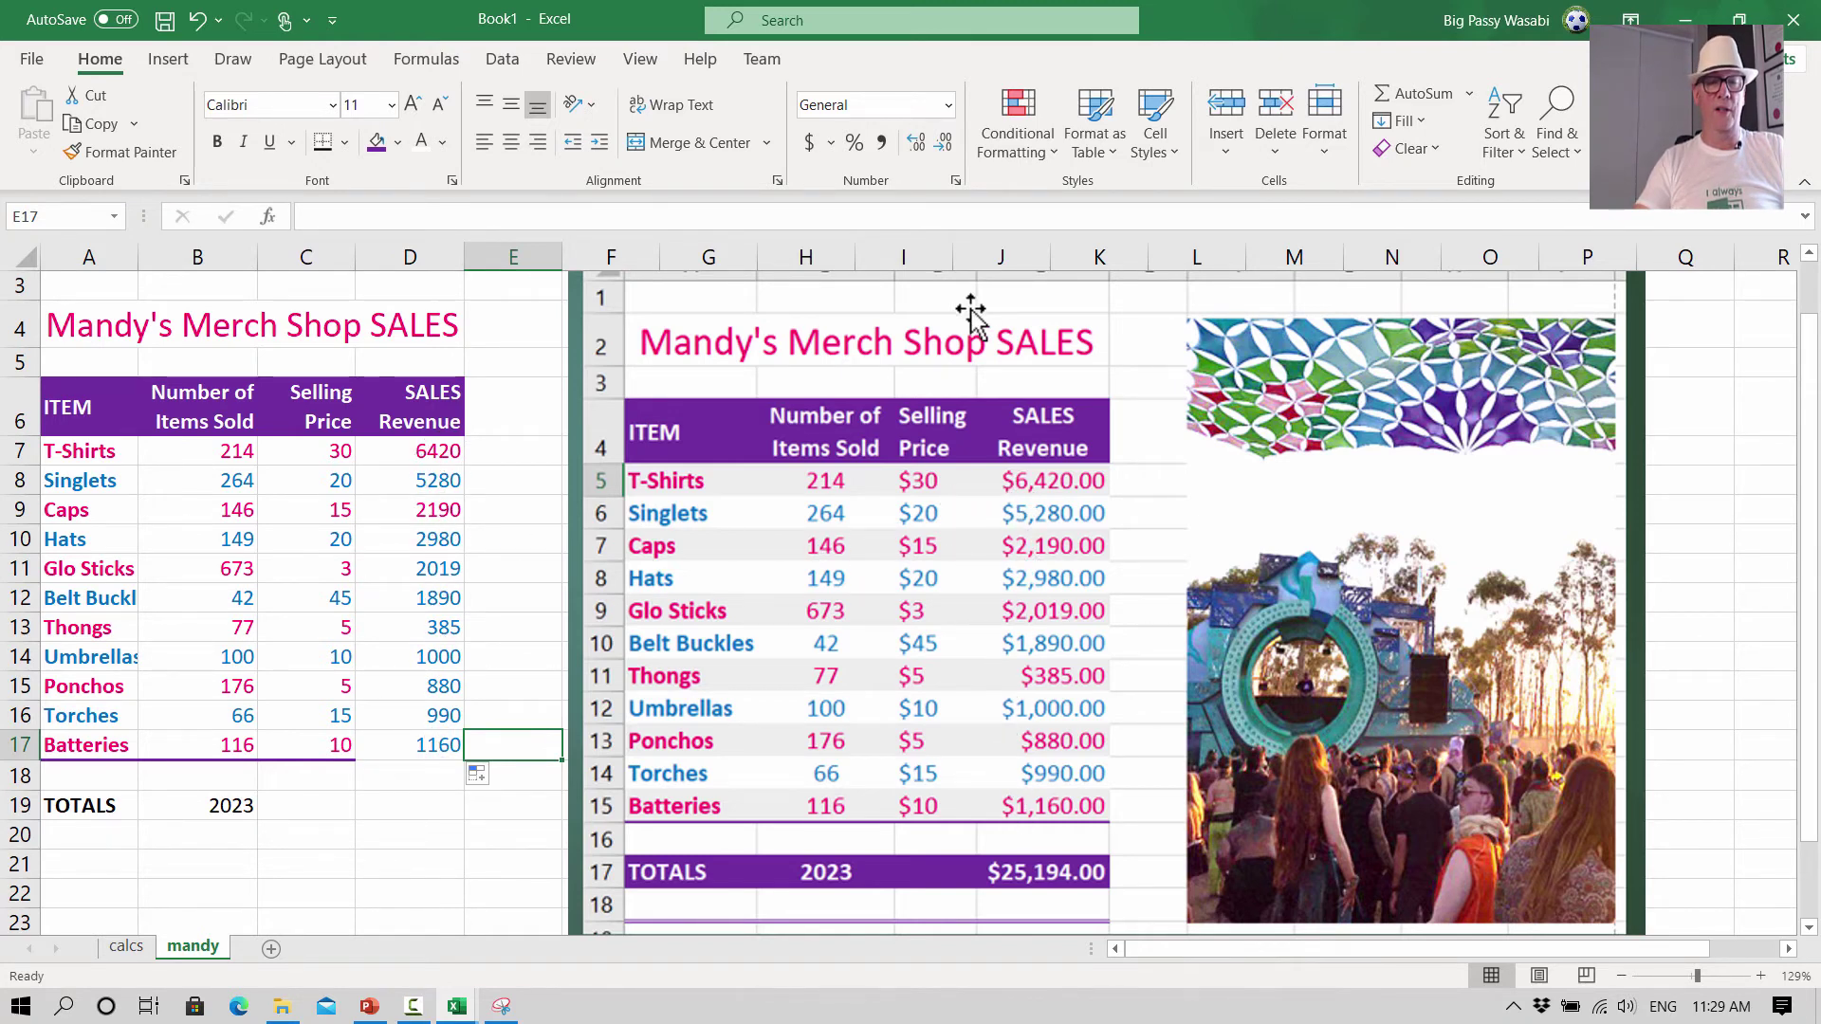
- Total the sales revenue in D19 with the formula =SUM(D7:D17)
click(423, 803)
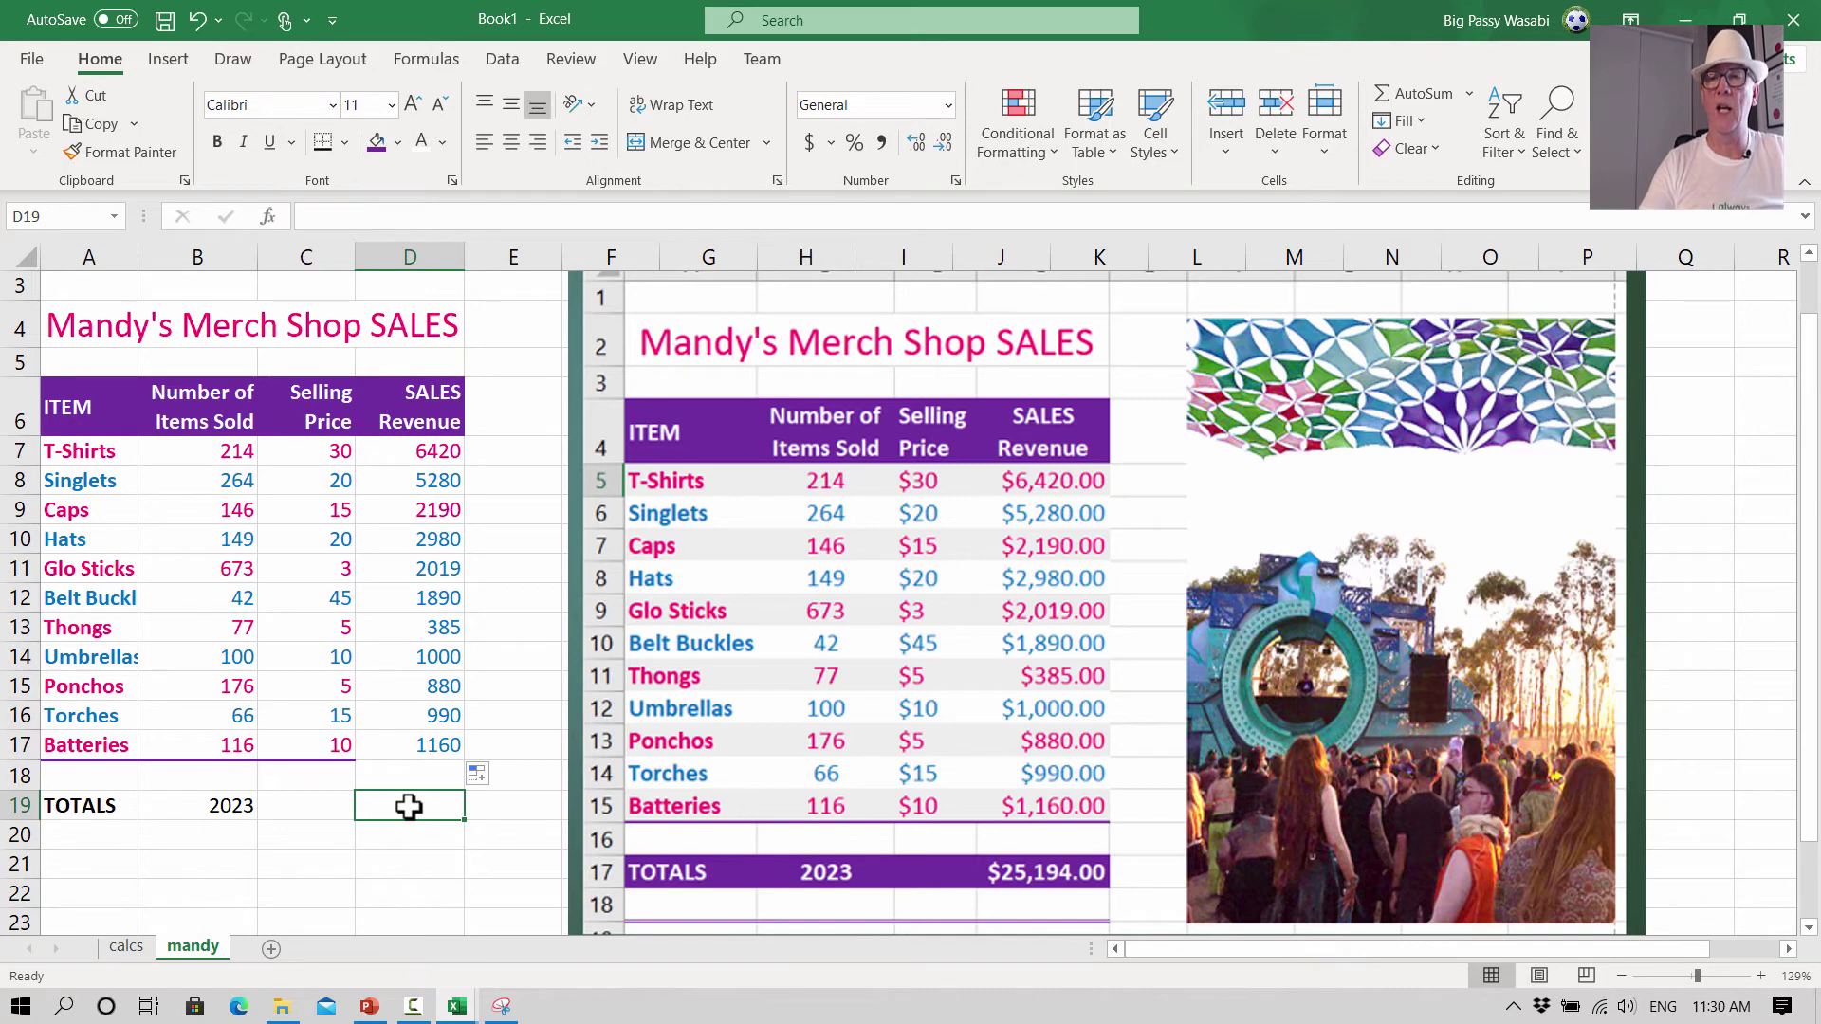
click(1410, 95)
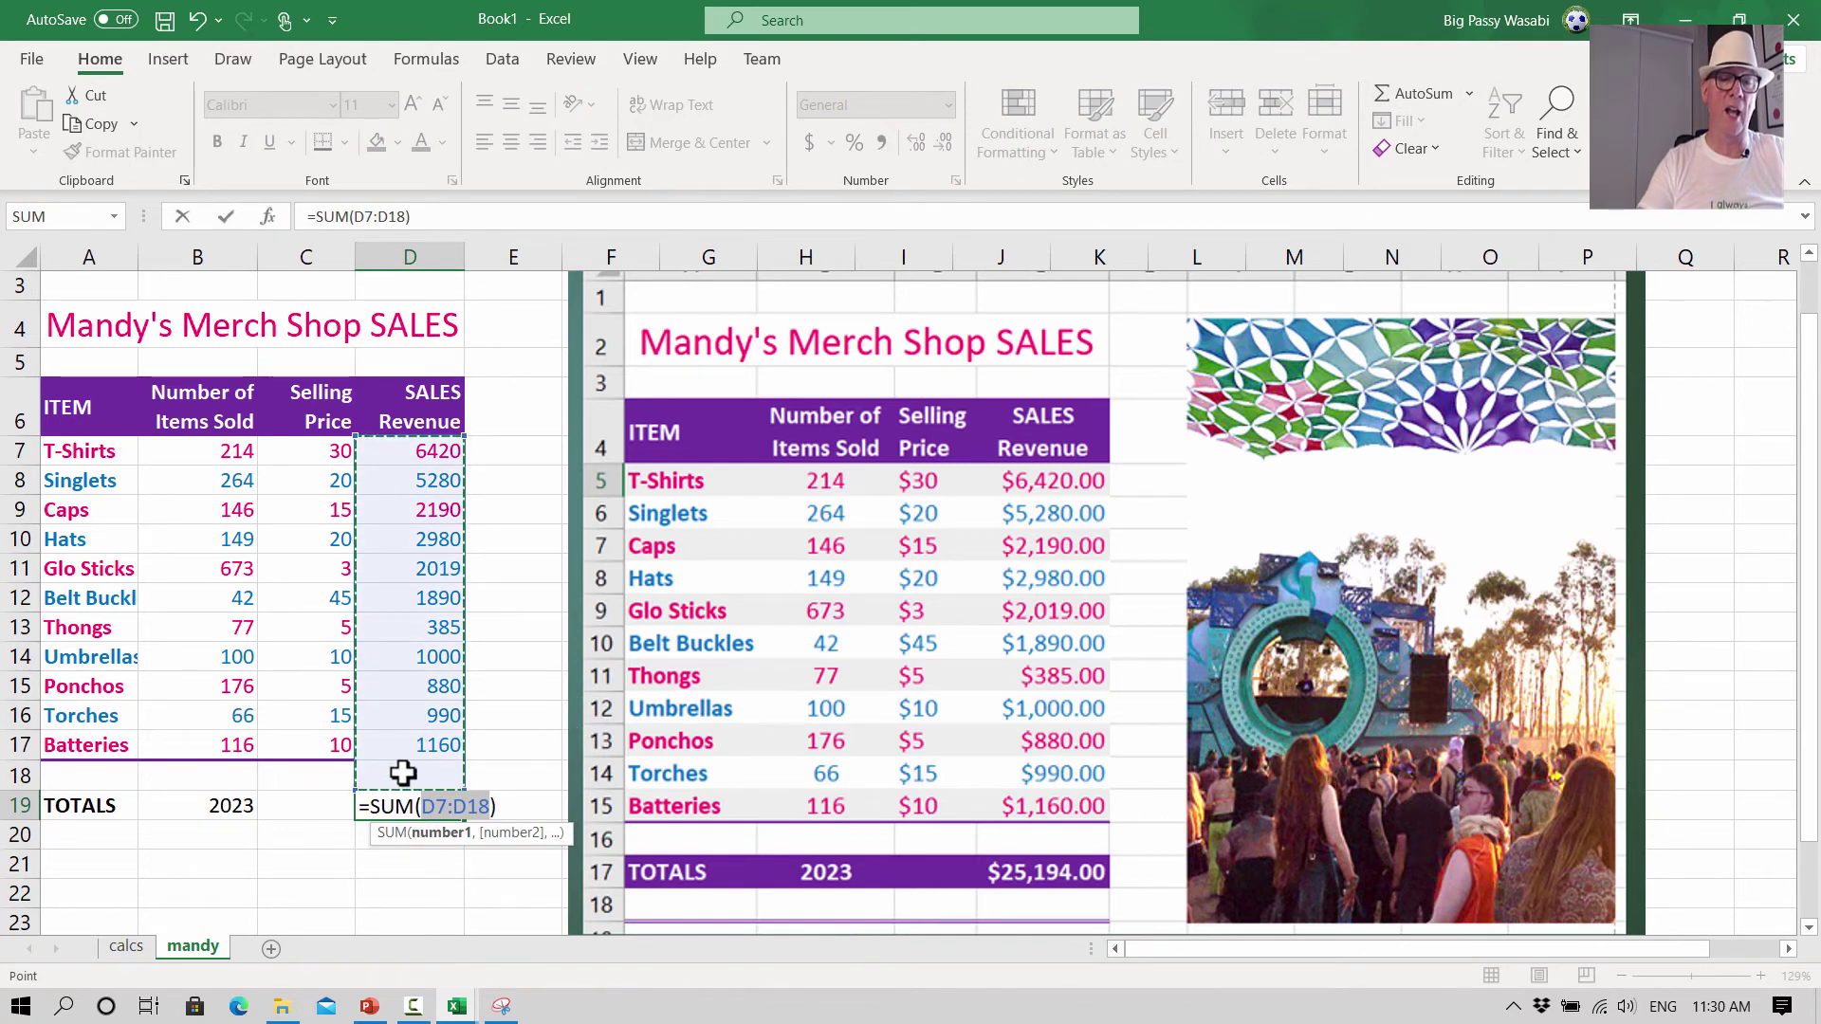
click(423, 454)
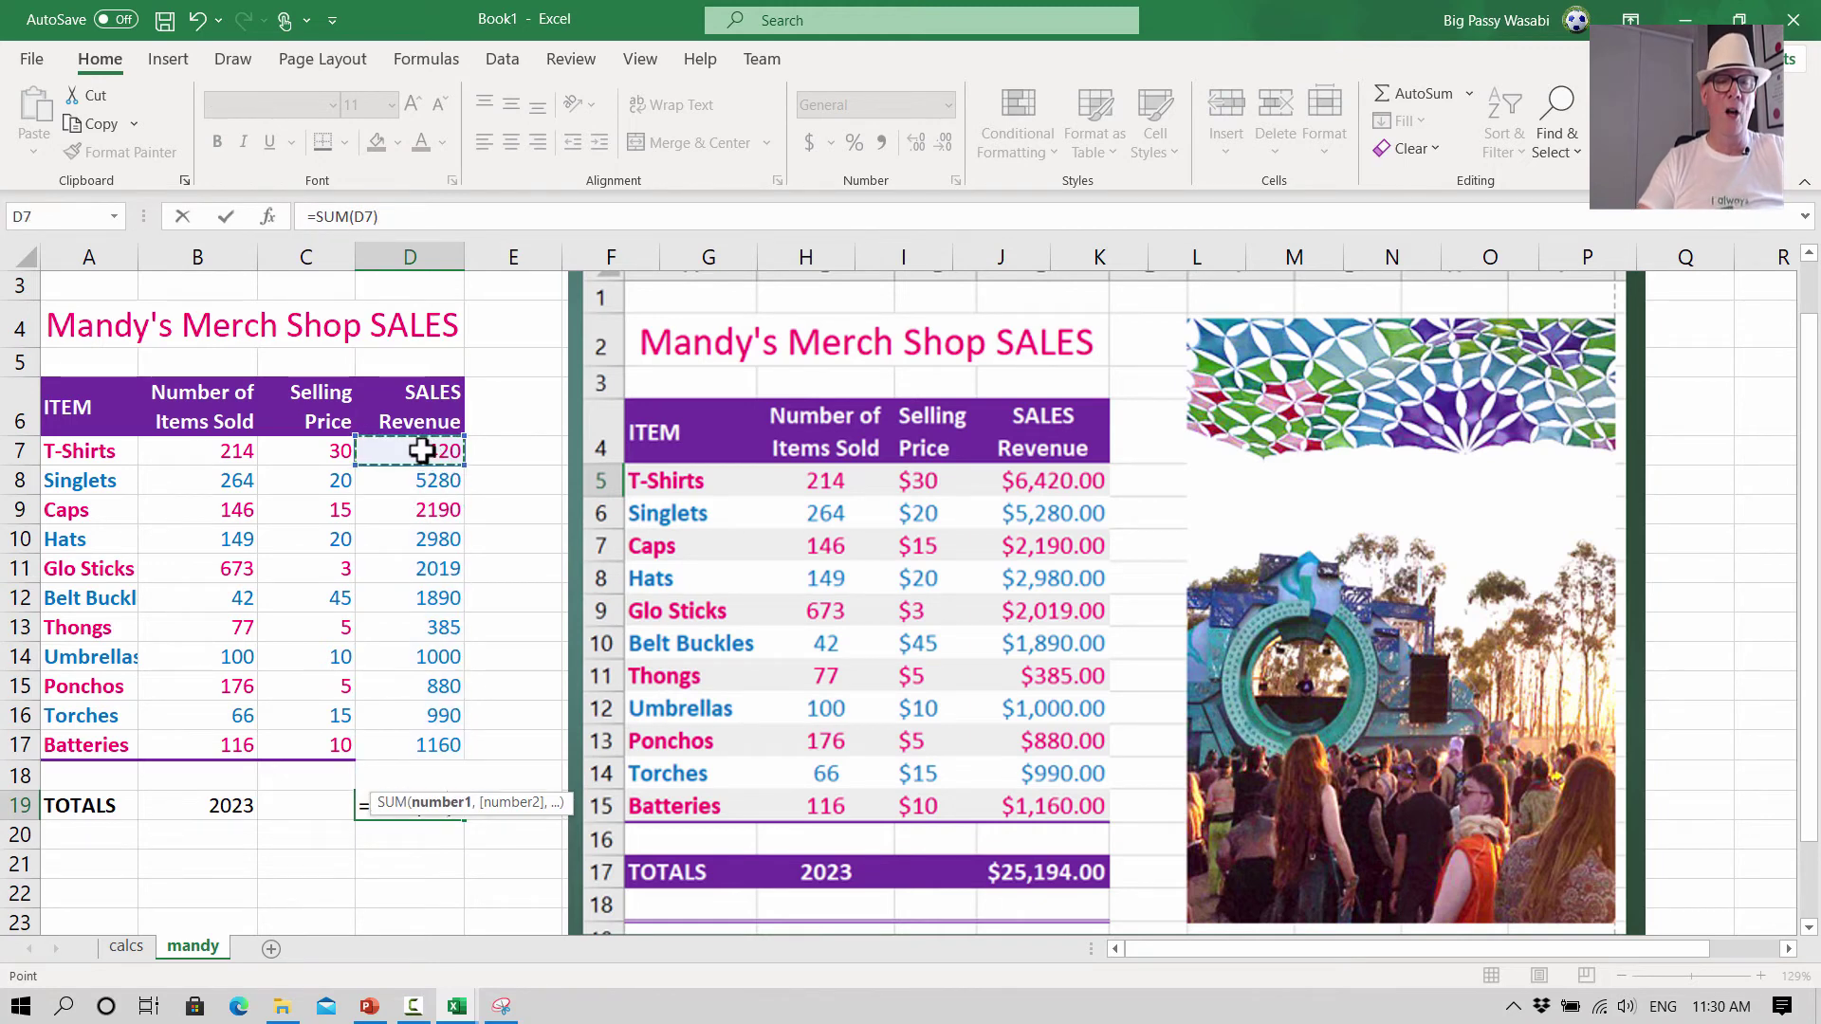
drag(423, 453, 441, 742)
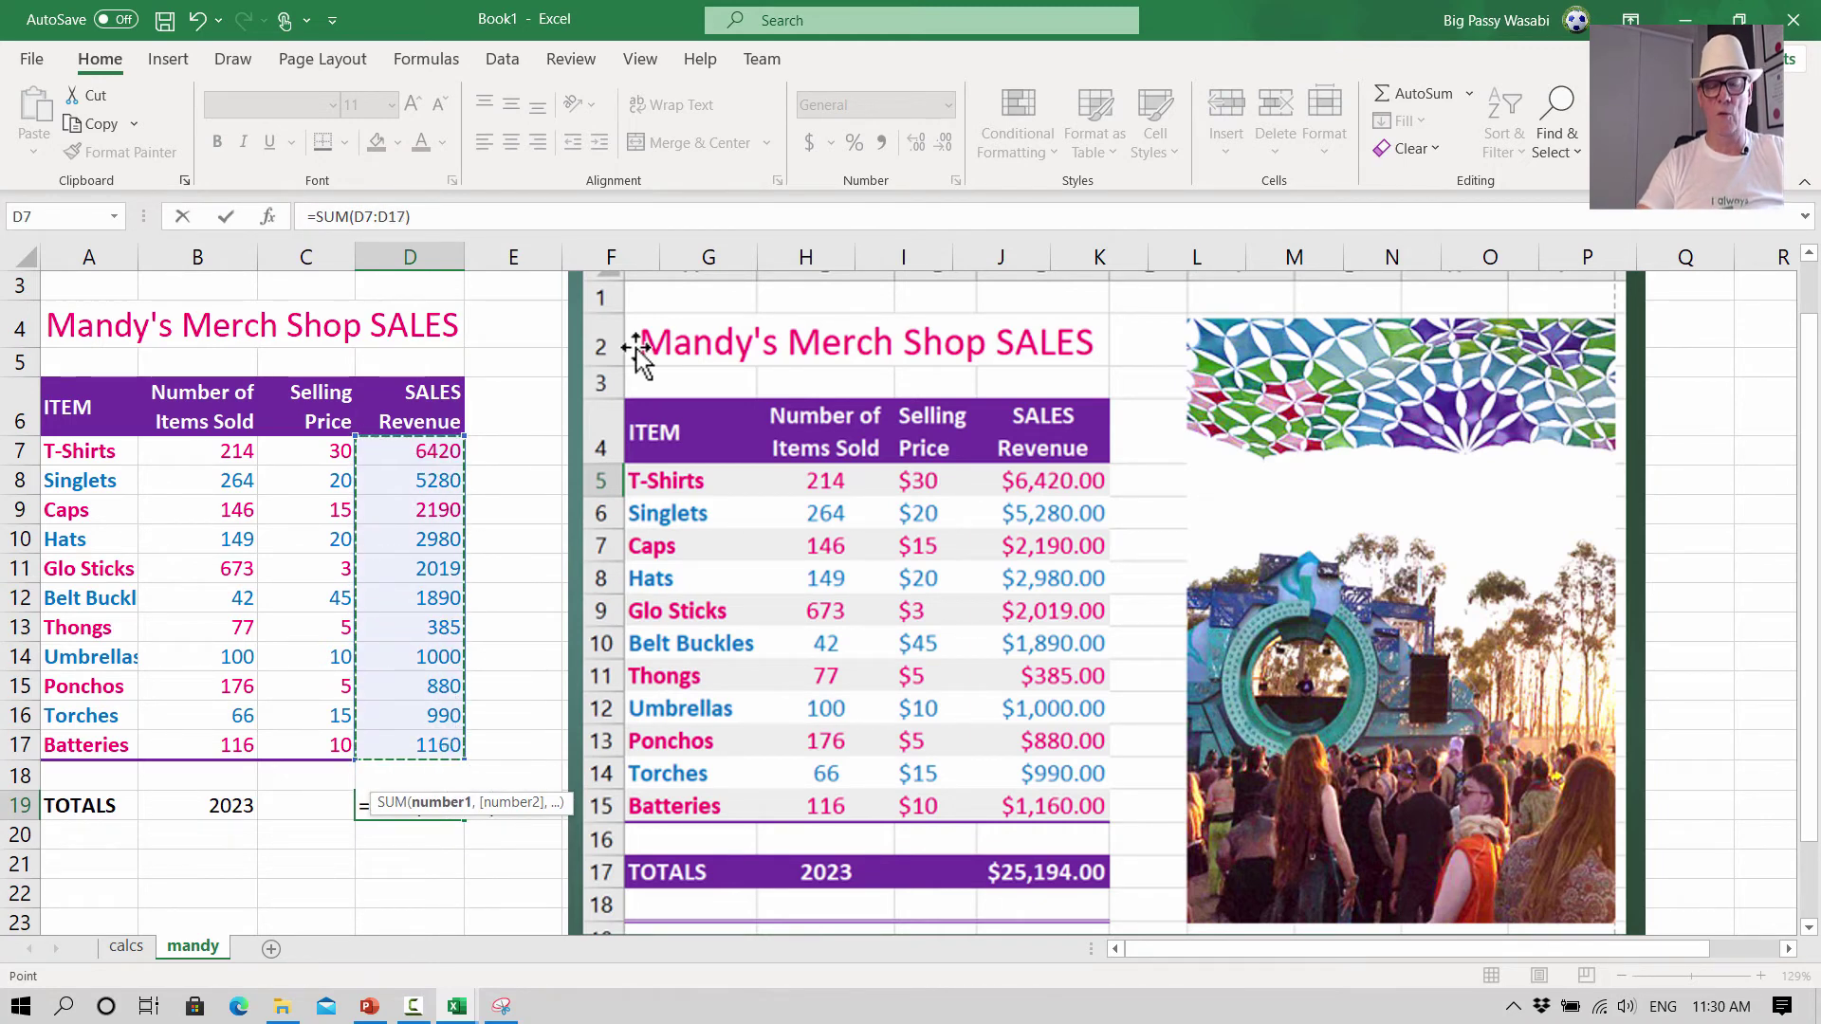
key(Return)
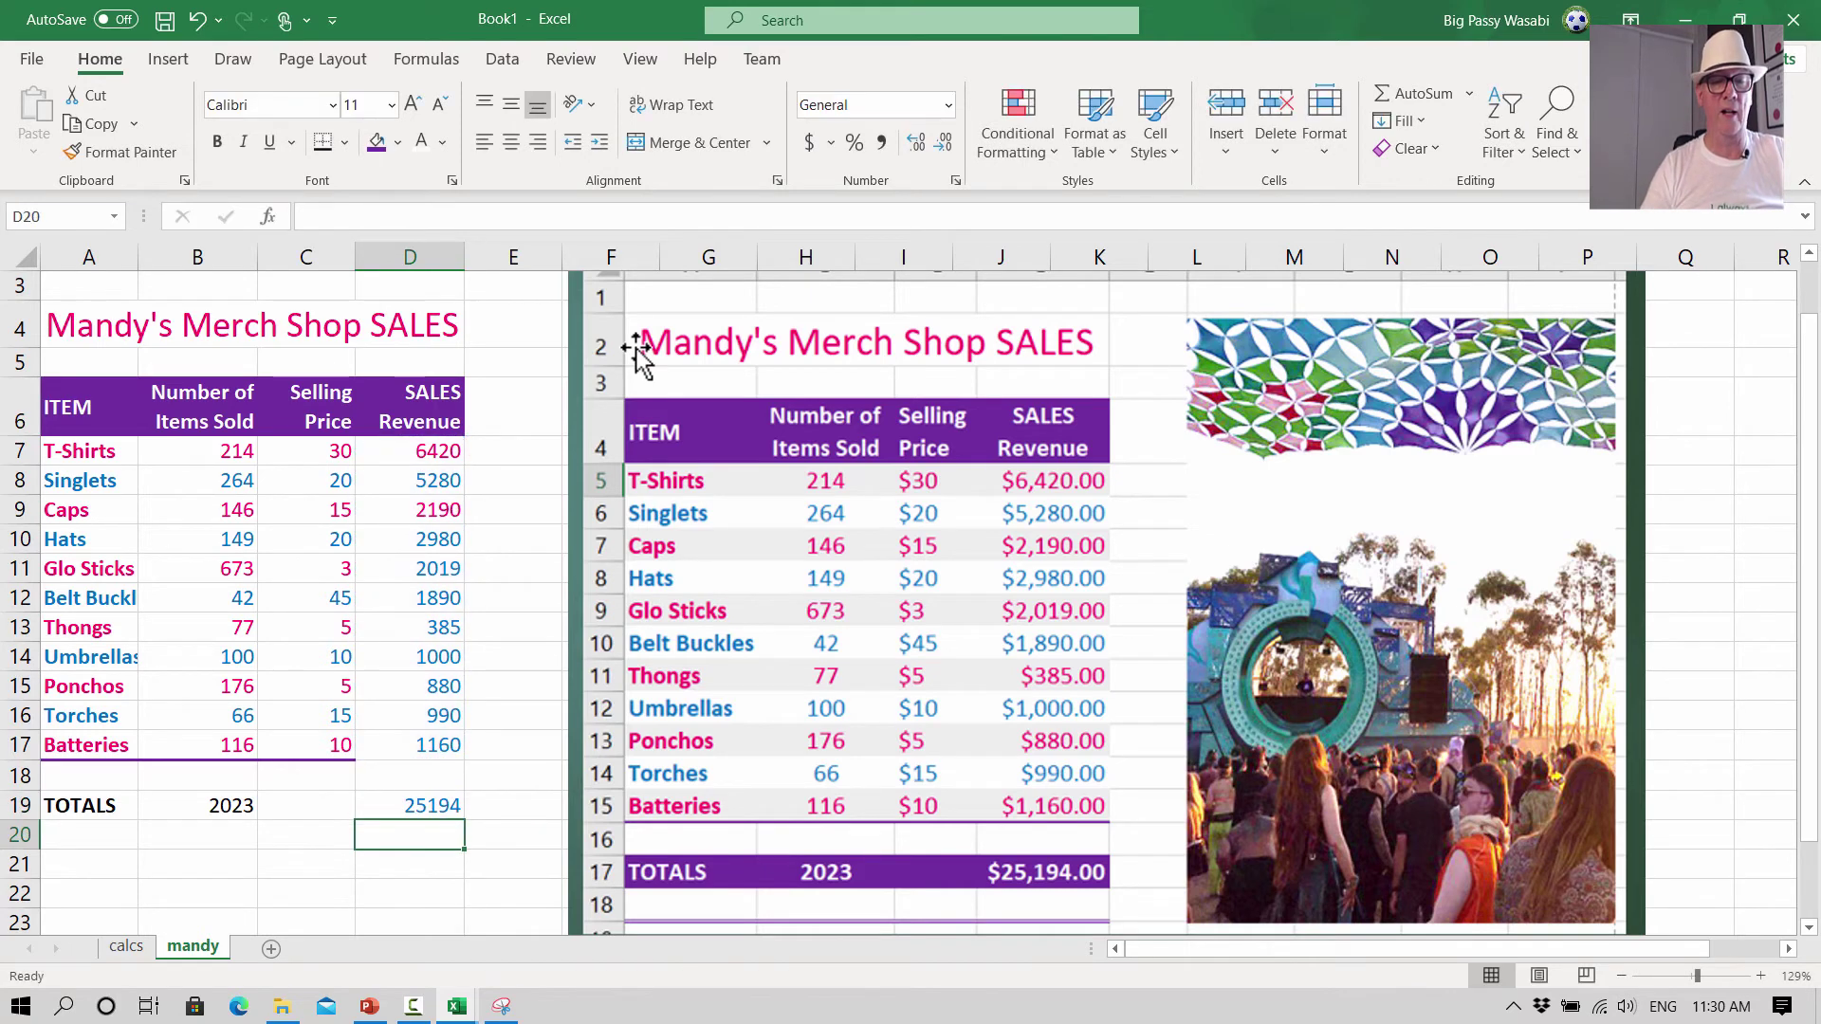
click(413, 808)
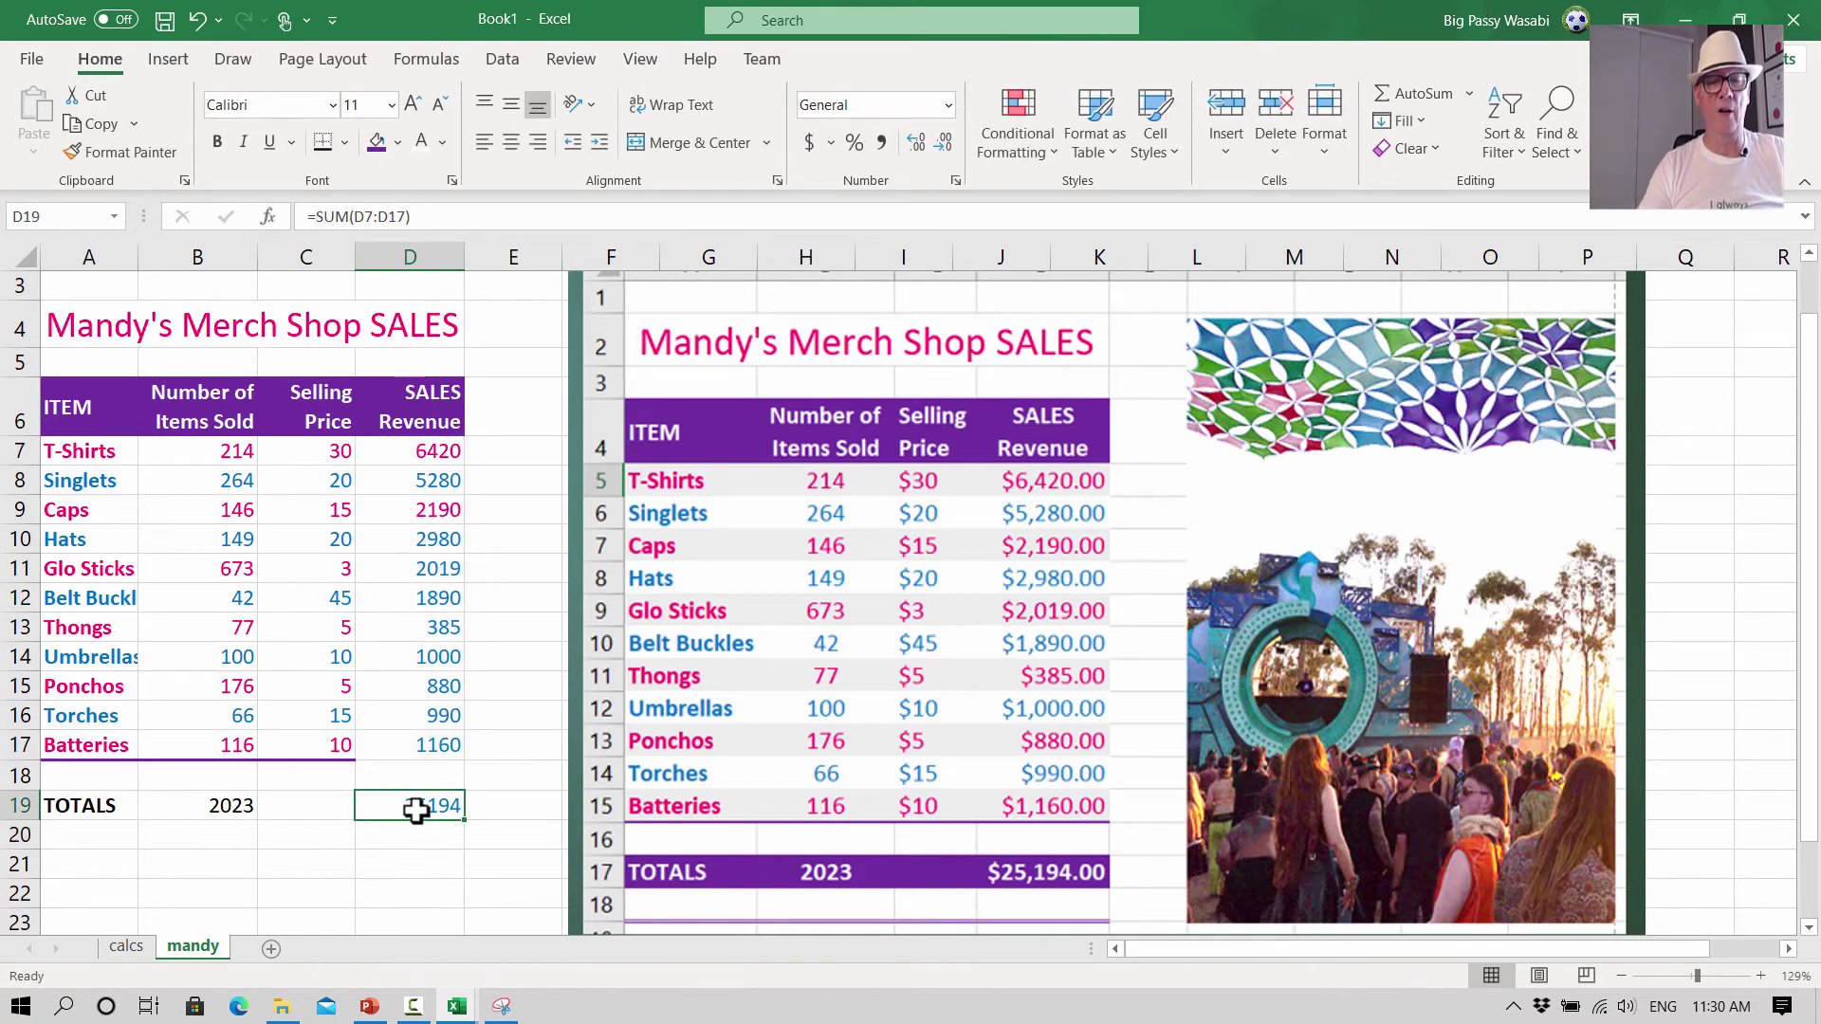
- Fill the TOTALS row cells A19:D19 with purple and set their font colour to white
drag(90, 806, 403, 806)
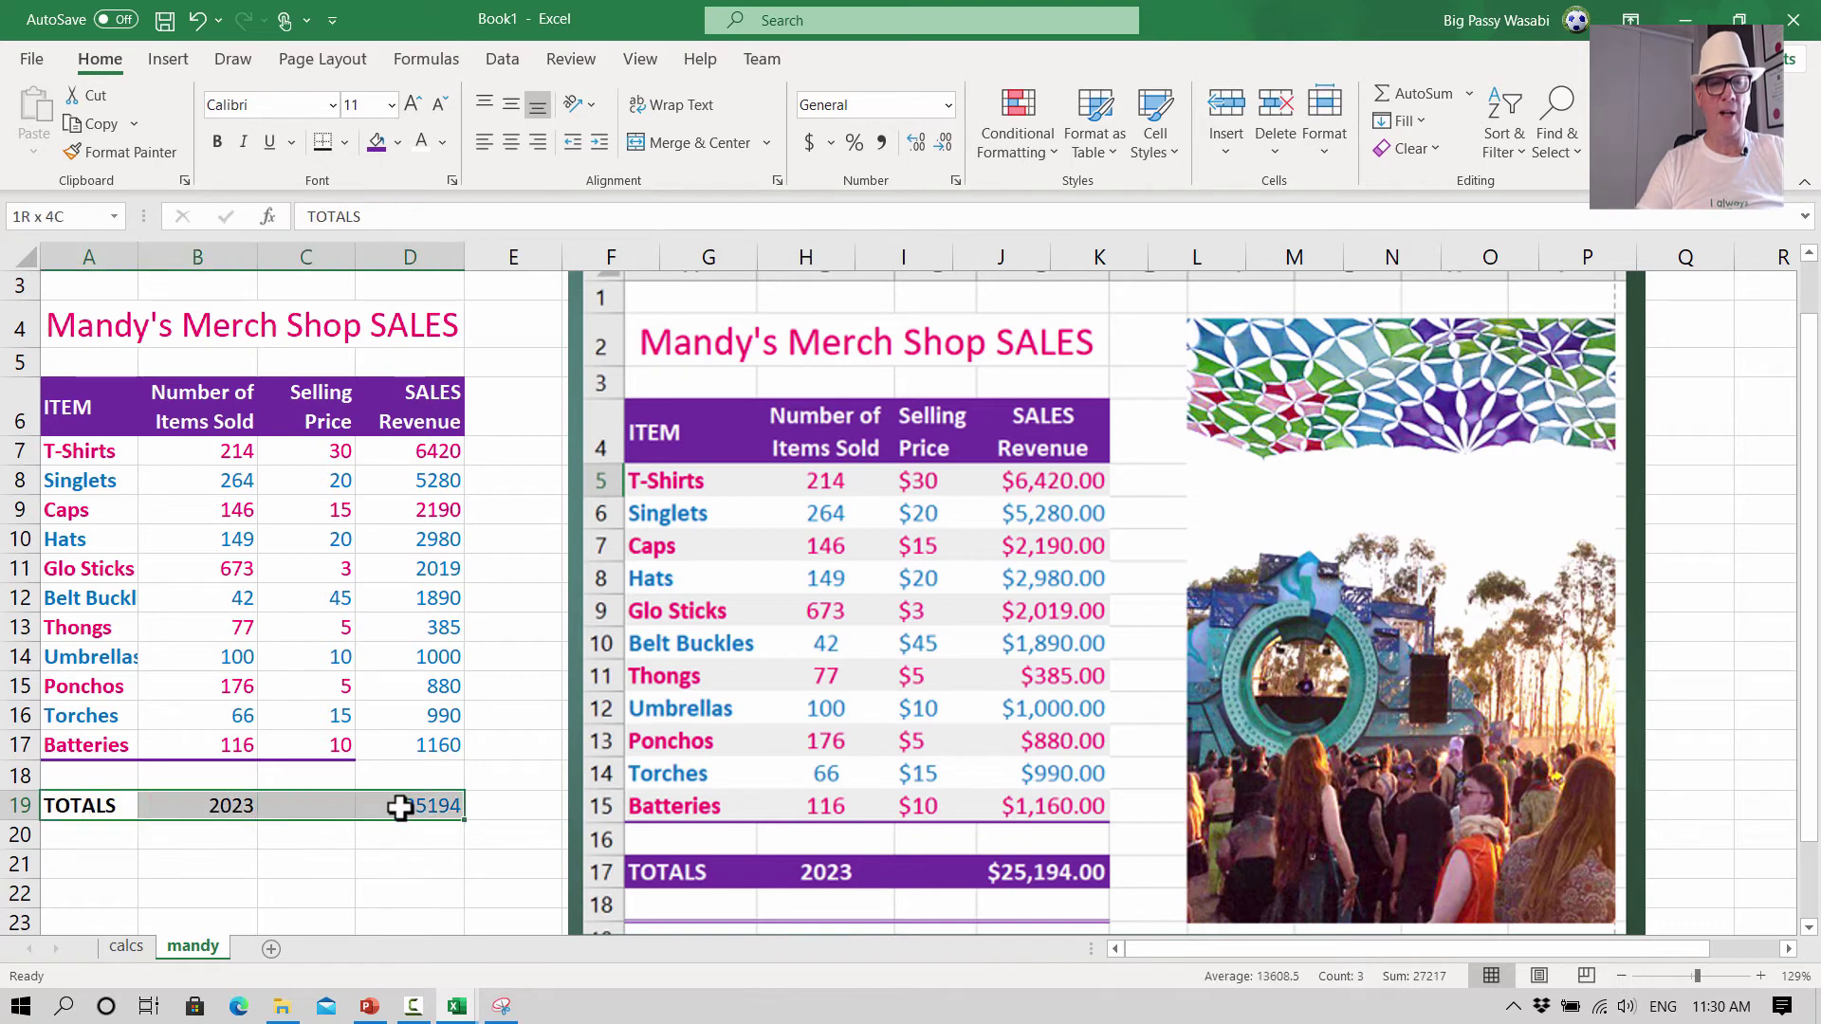
click(376, 142)
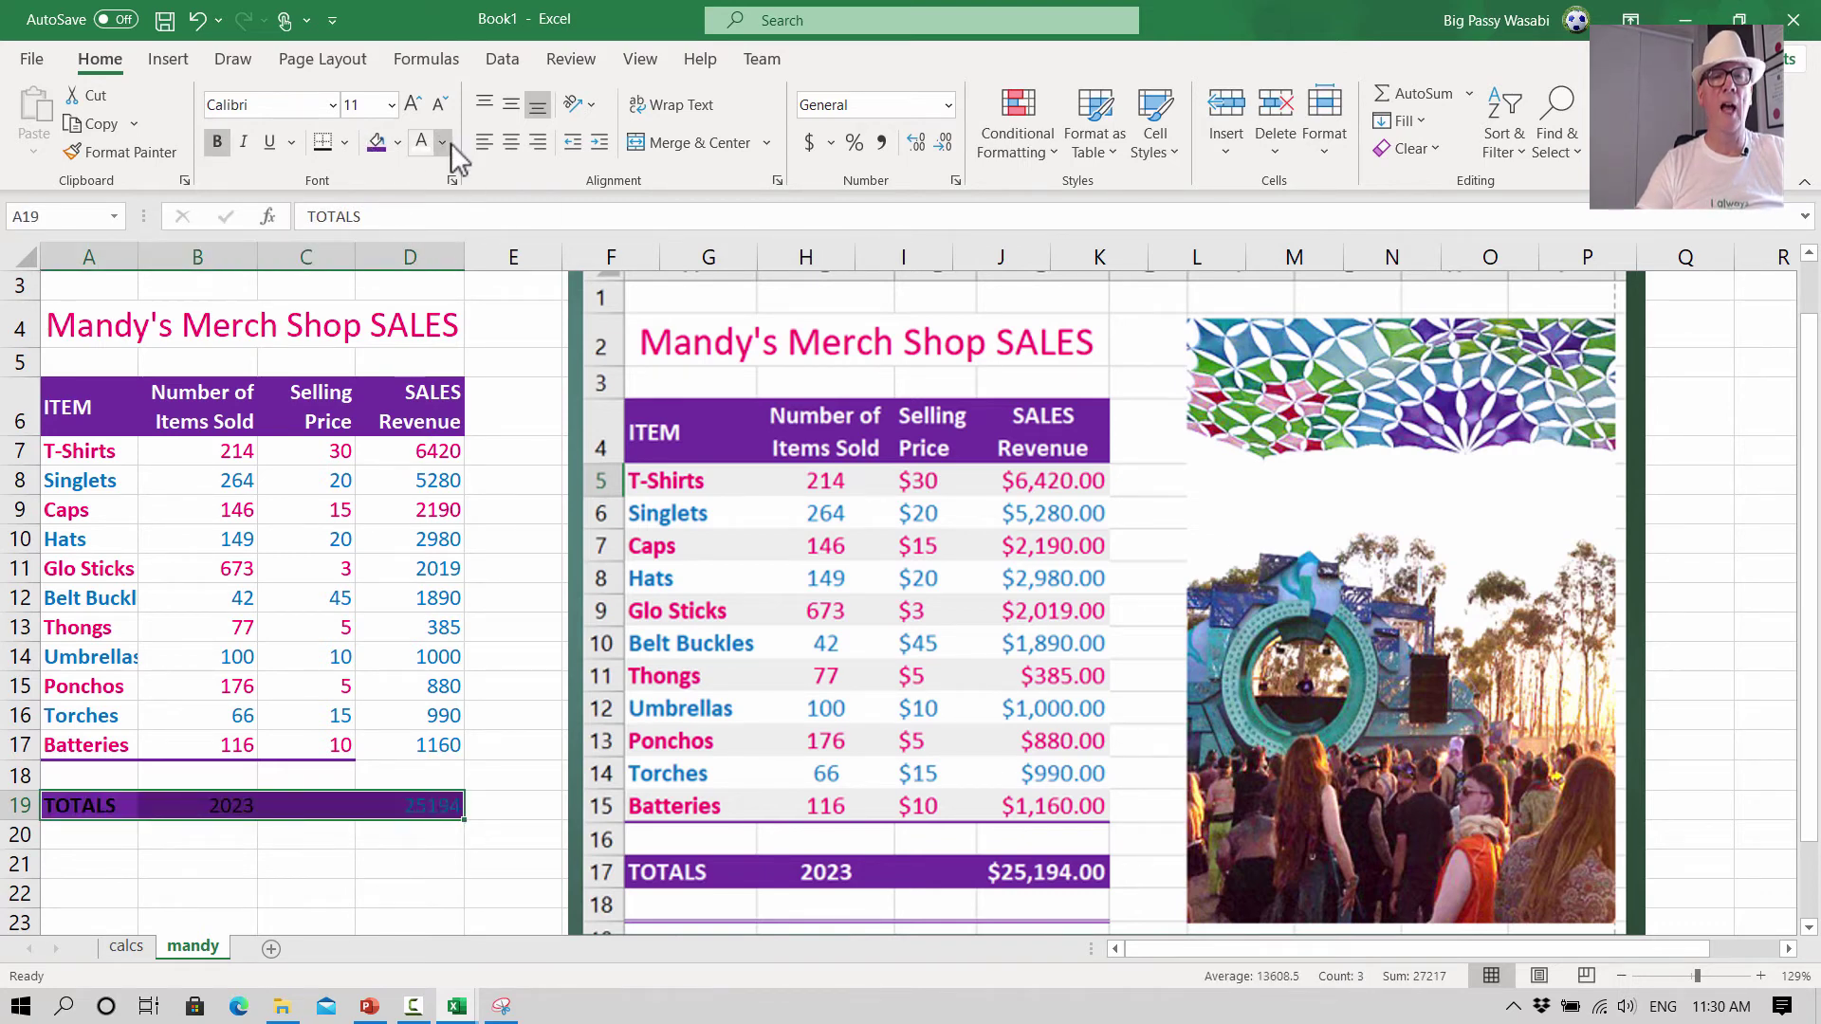
click(422, 142)
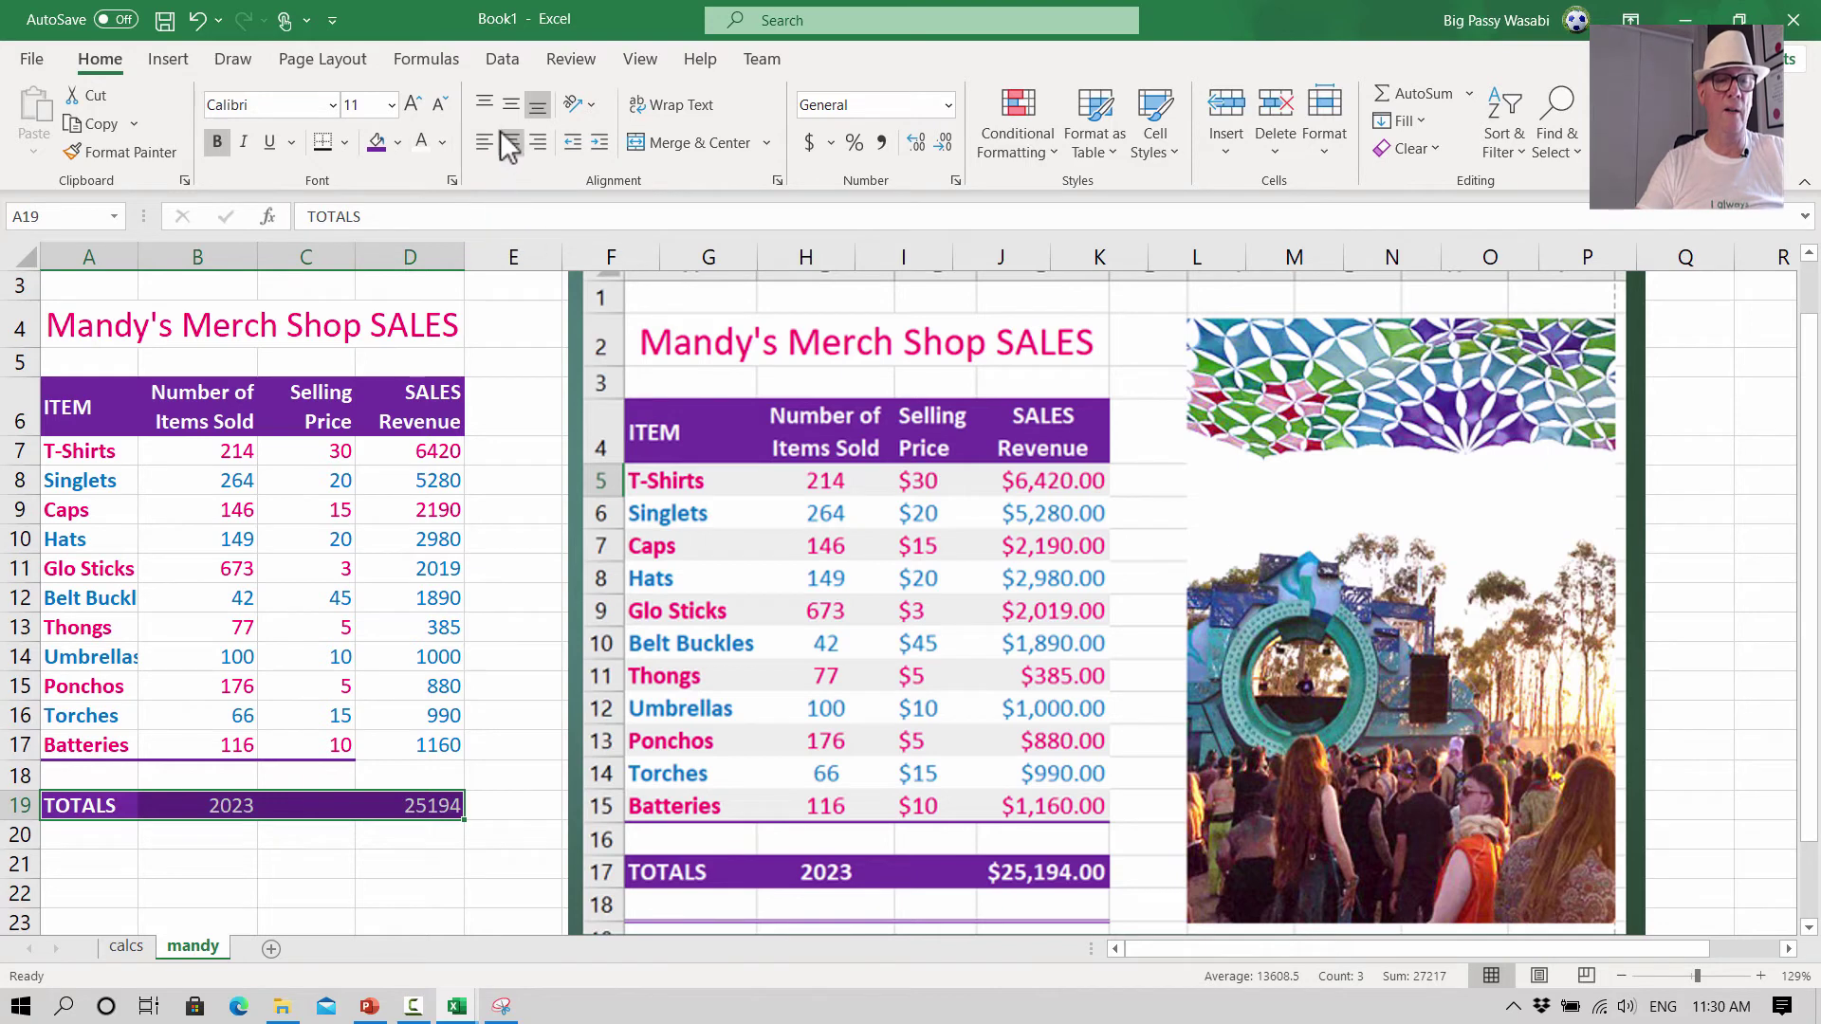
click(442, 142)
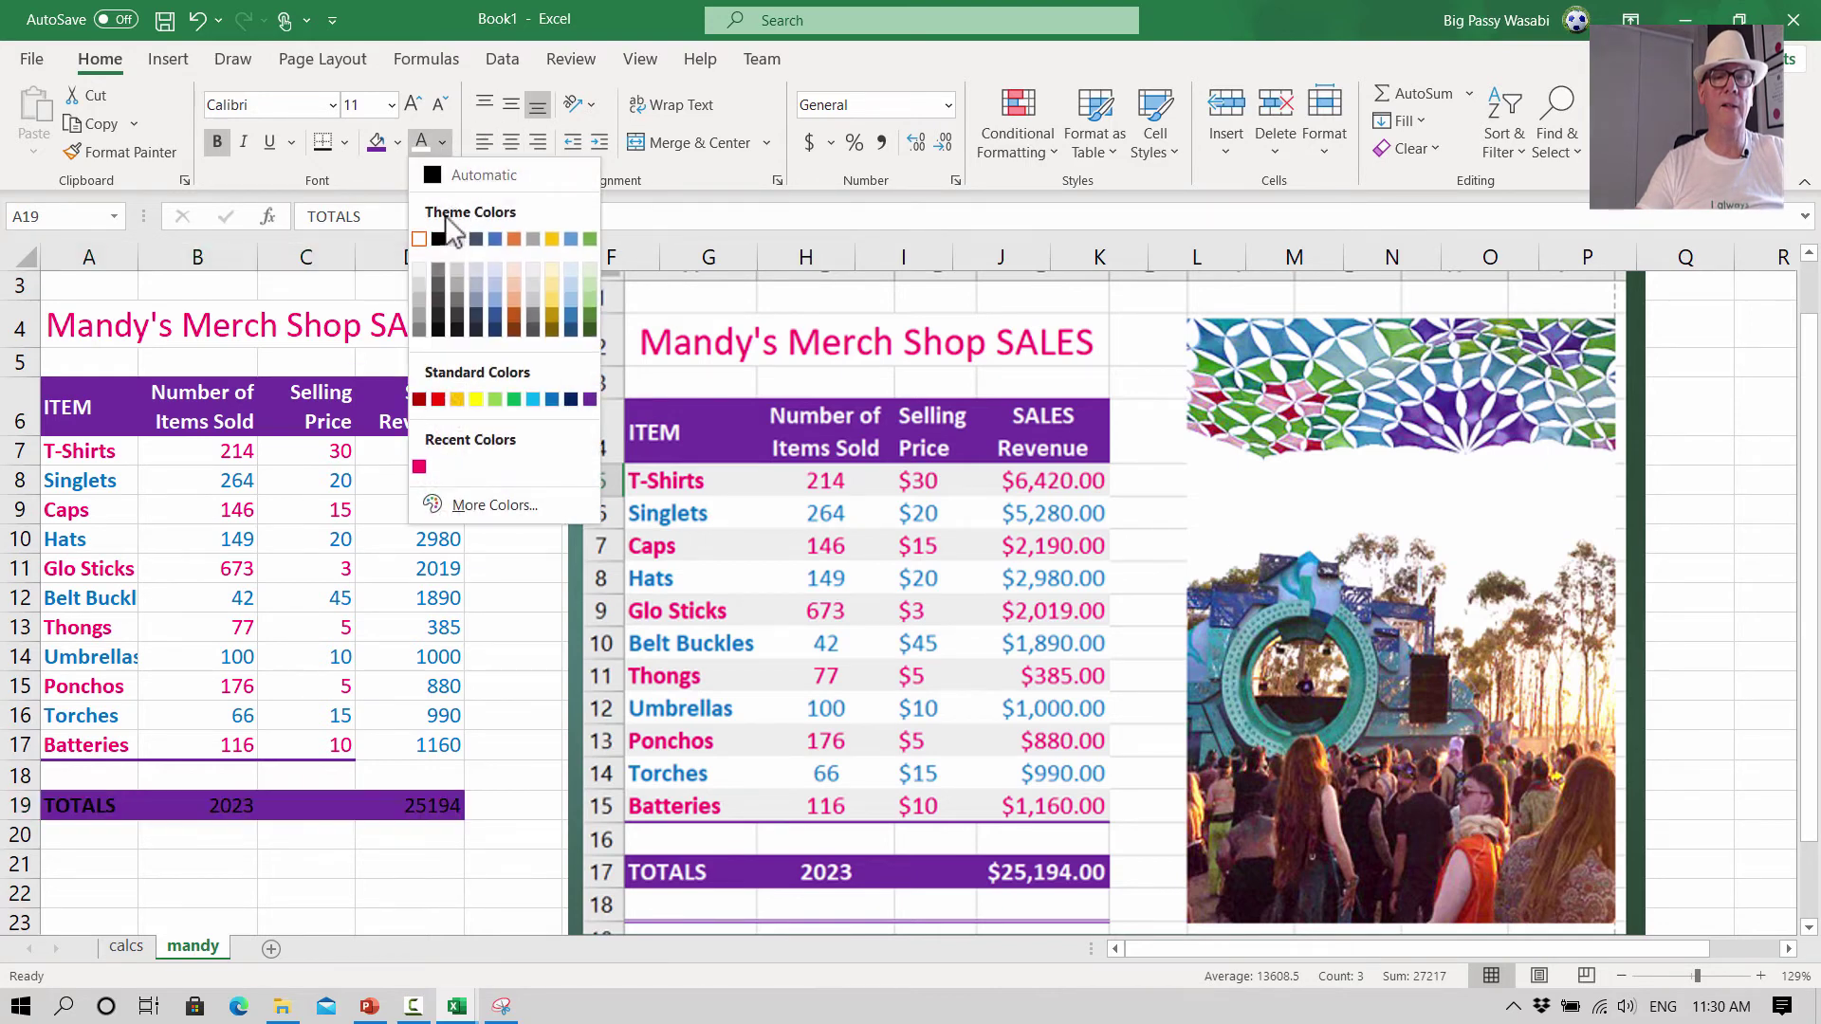
click(423, 243)
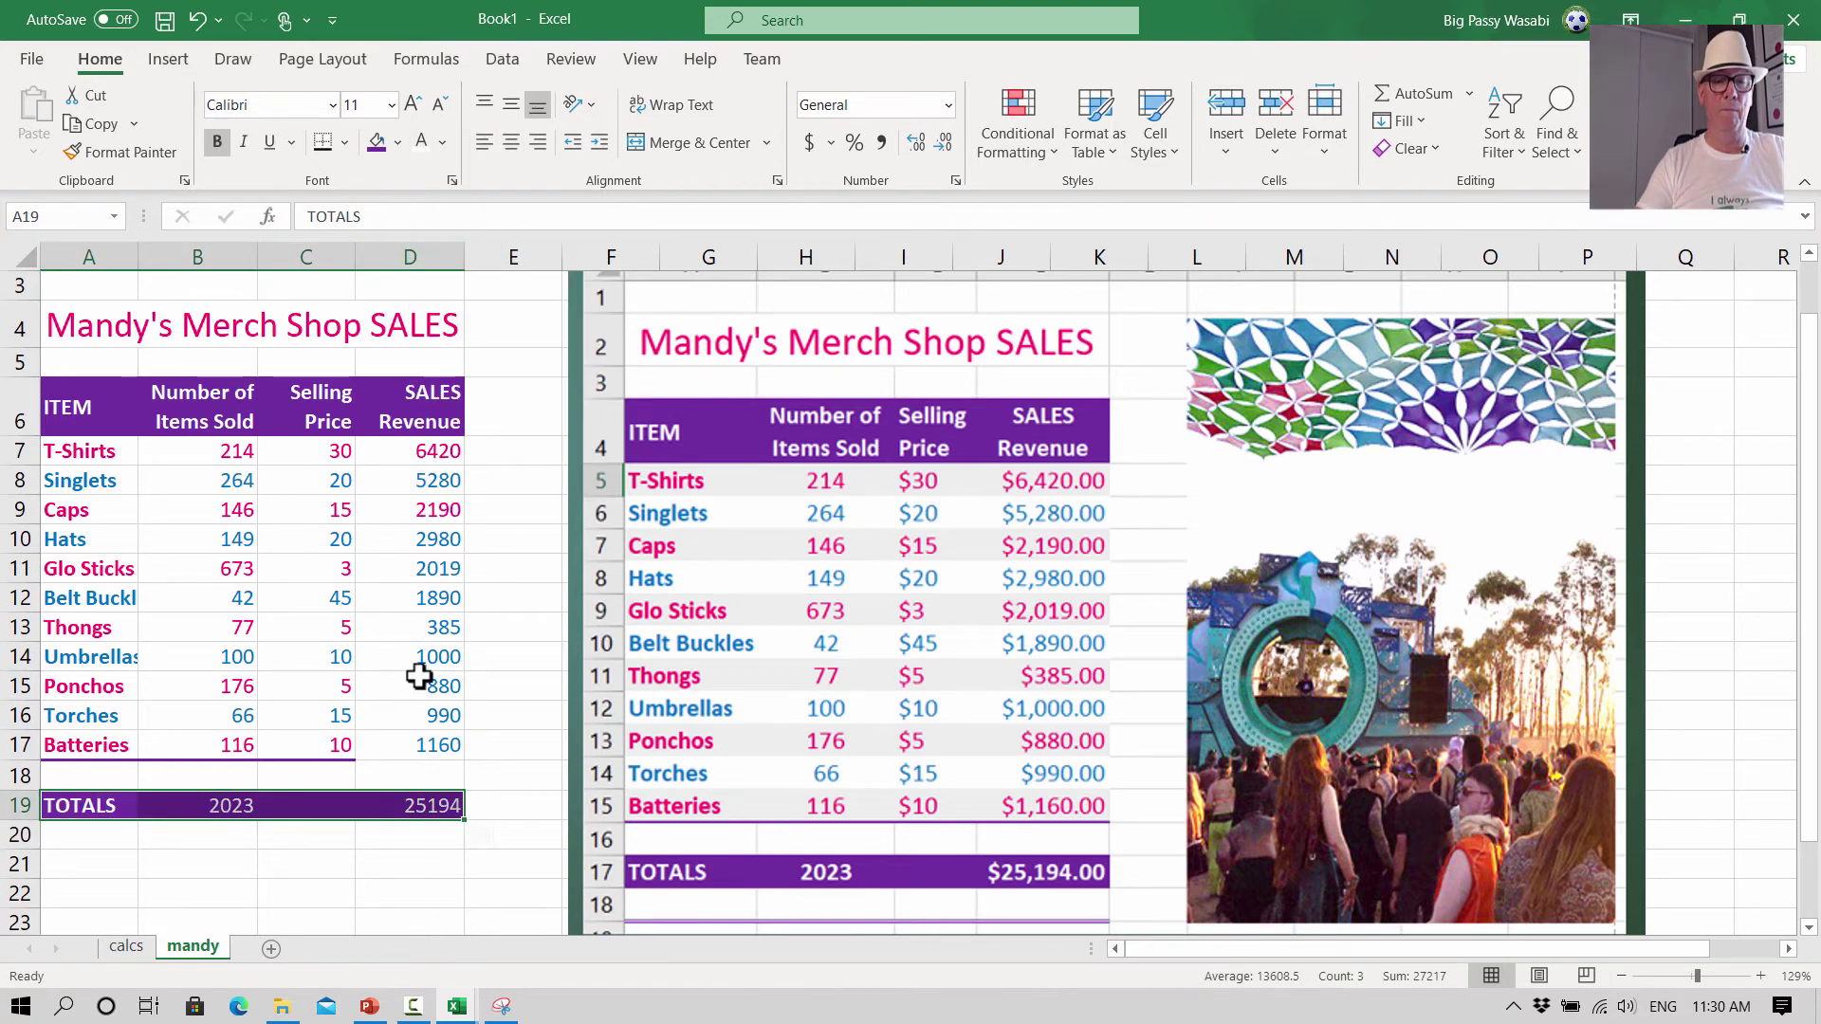
click(390, 850)
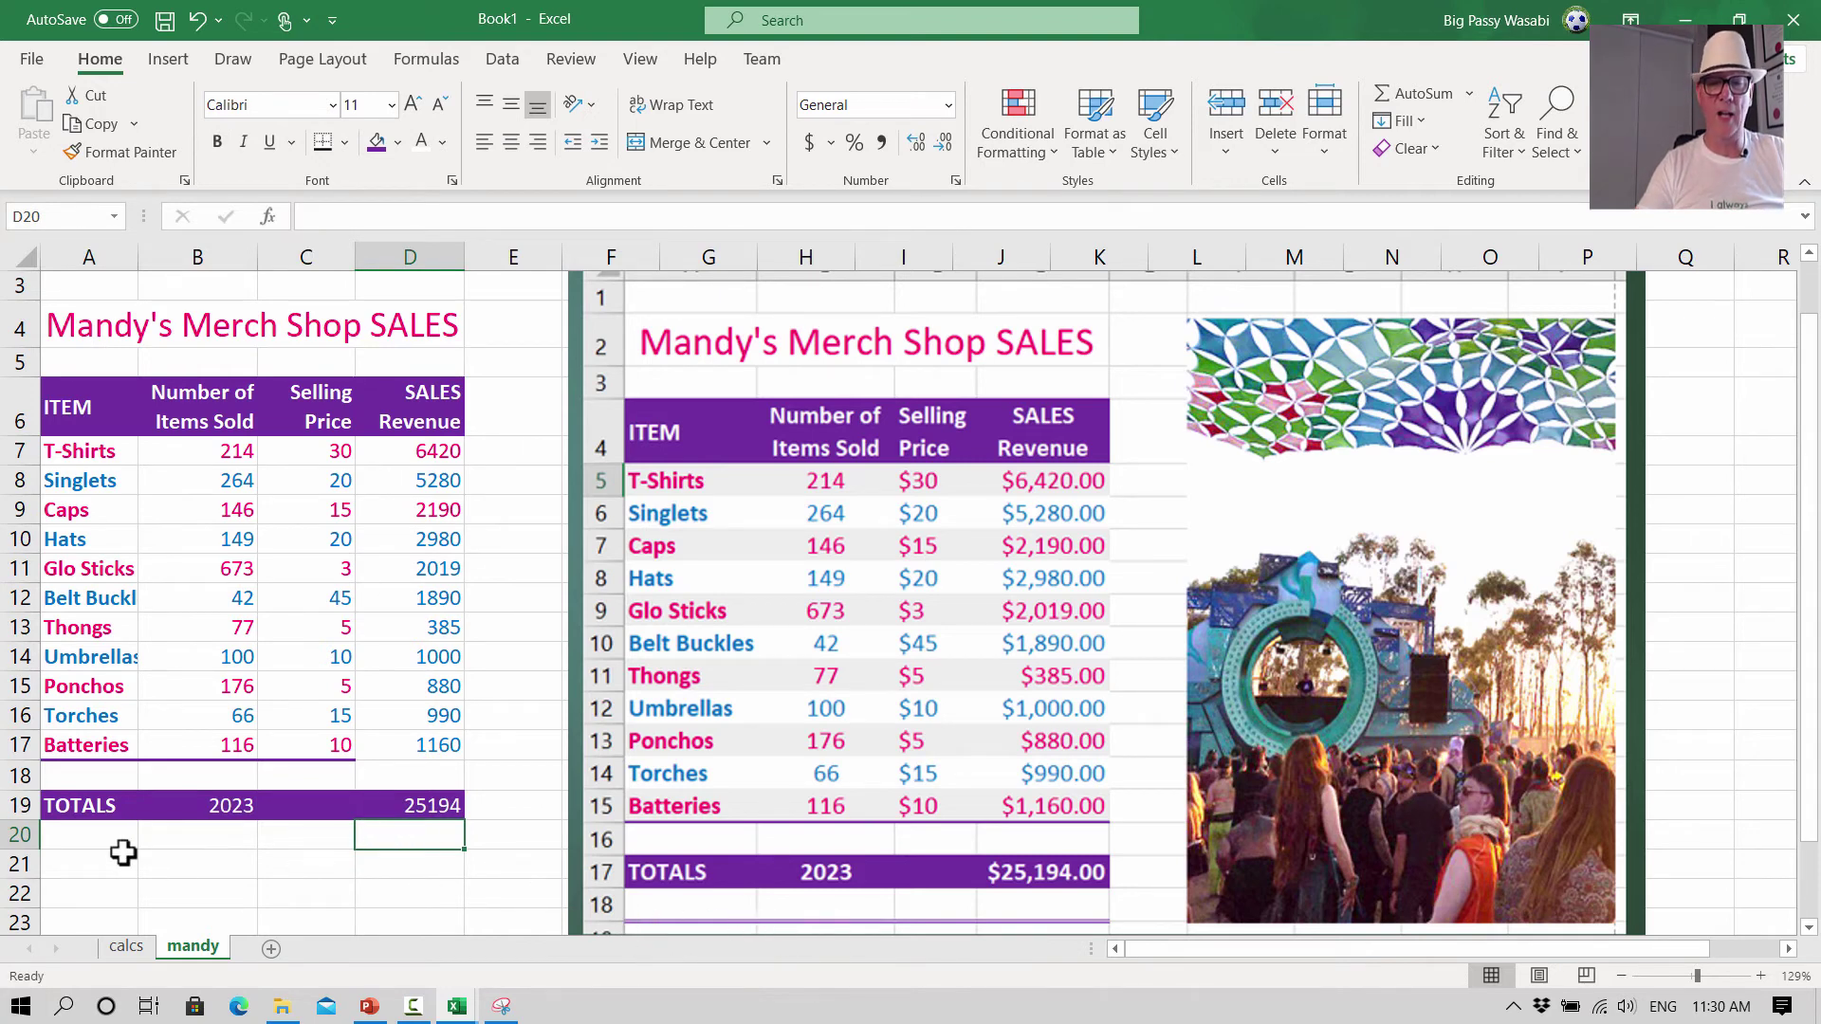
- Apply a bottom double border to cells A20:D20 beneath the TOTALS row
click(90, 840)
drag(80, 839, 399, 828)
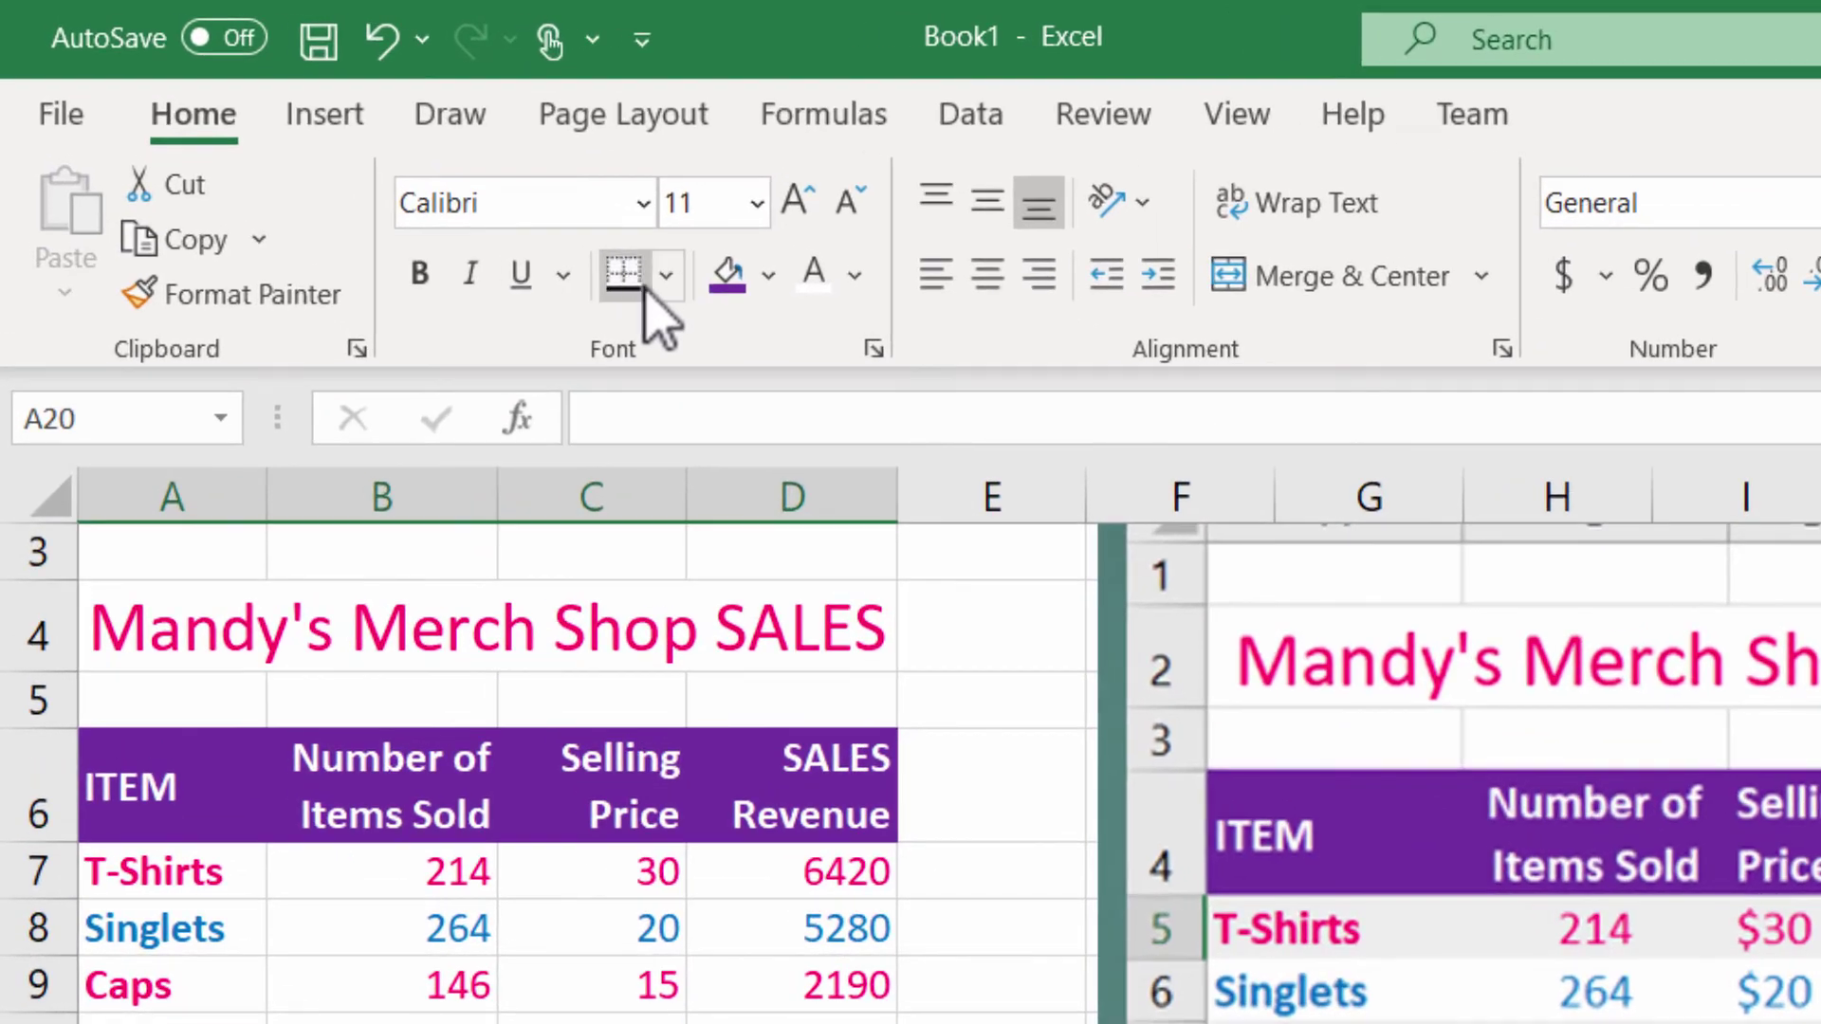
click(665, 275)
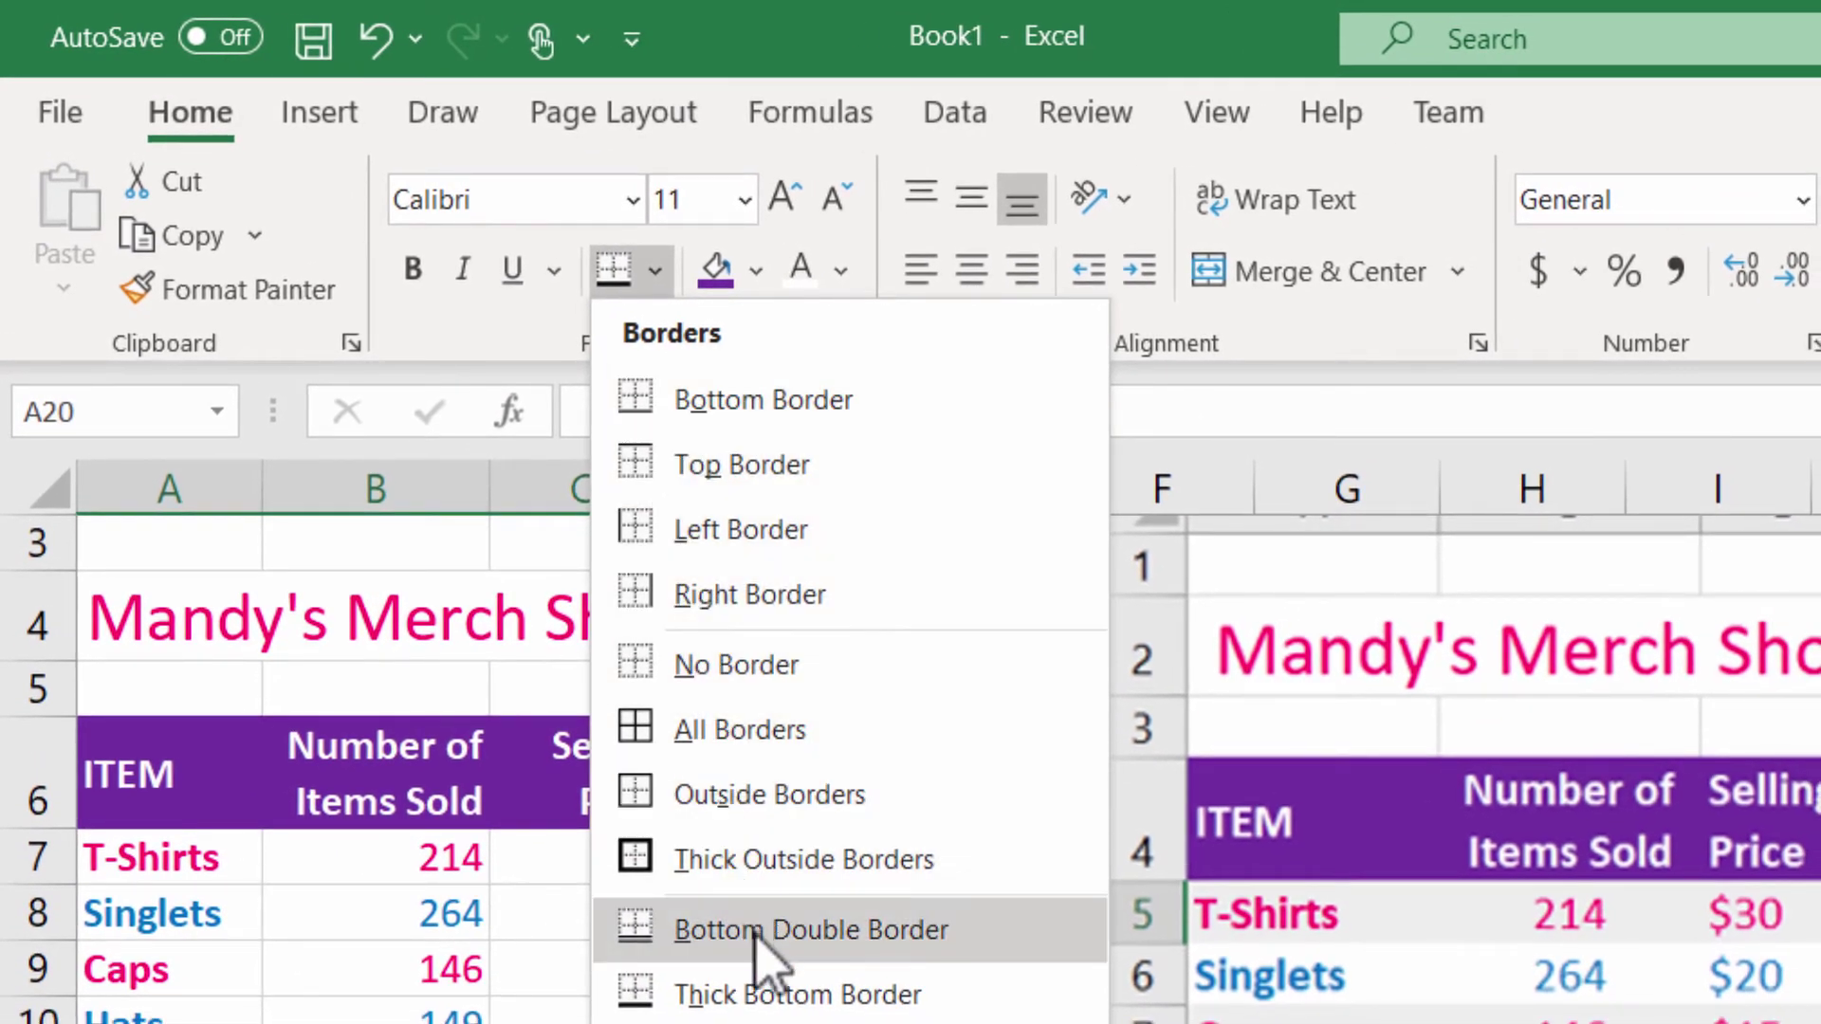
click(756, 930)
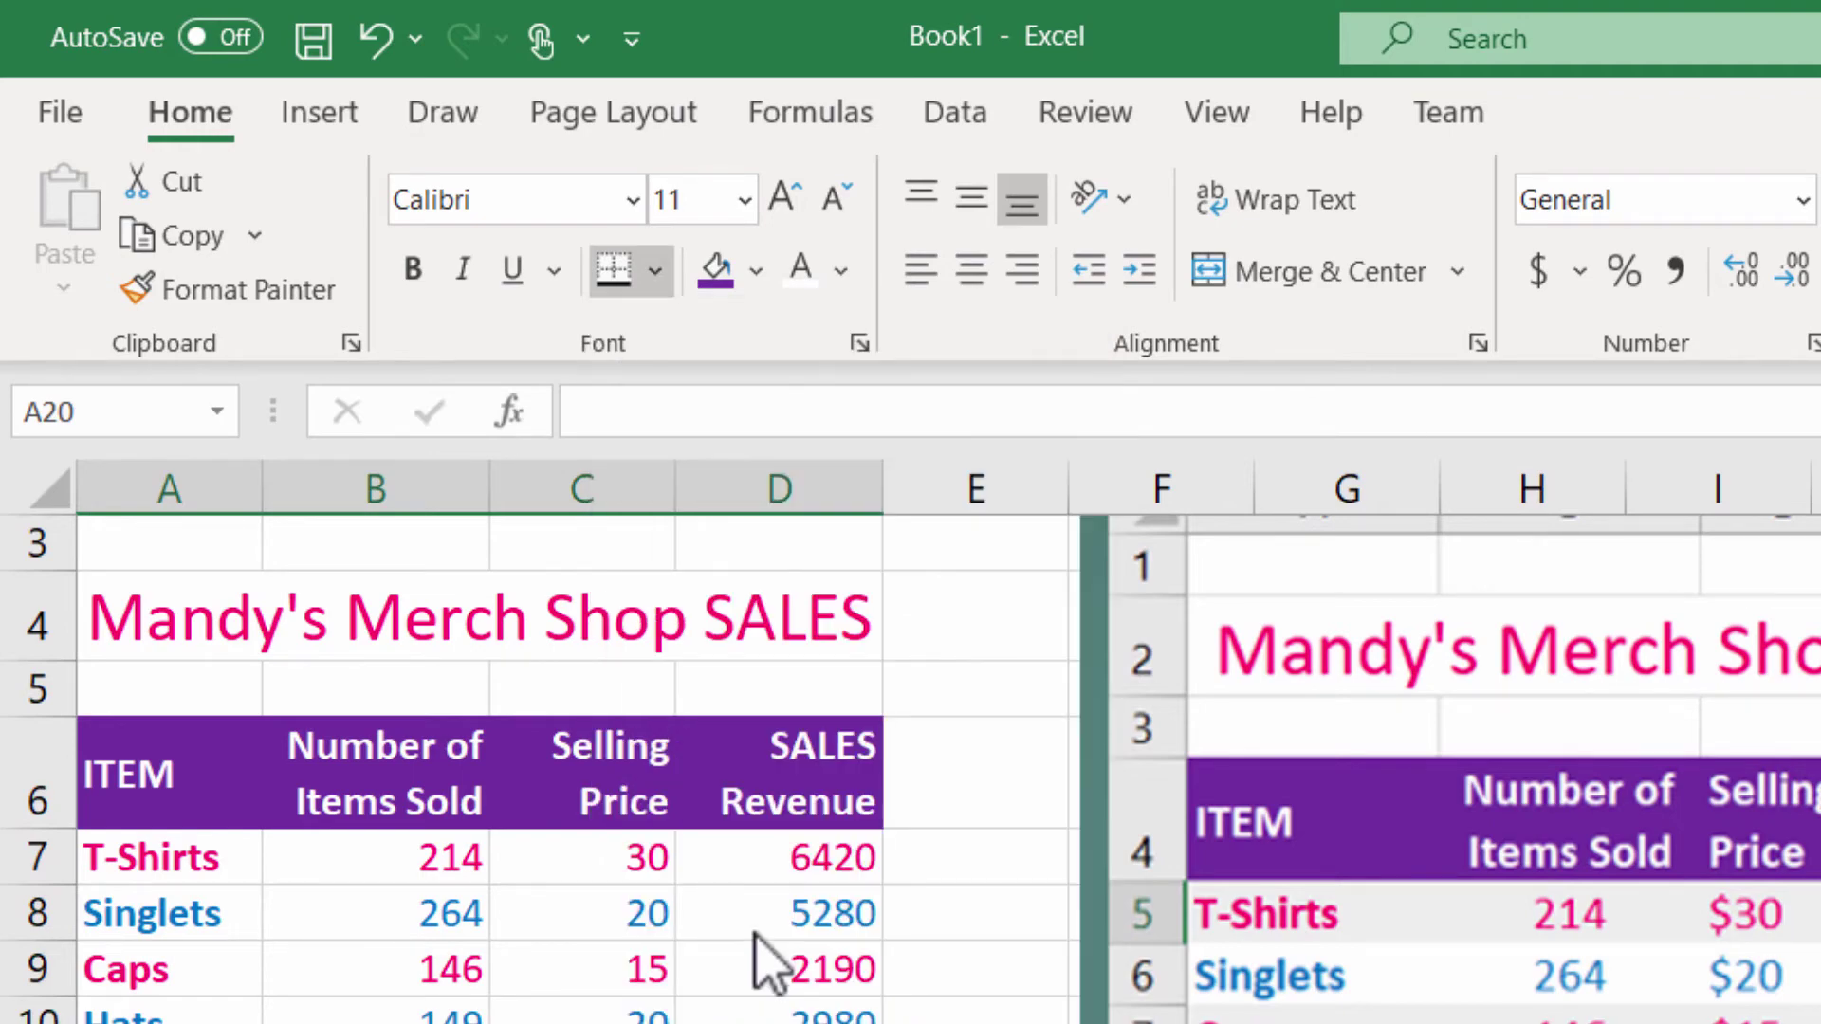
click(330, 934)
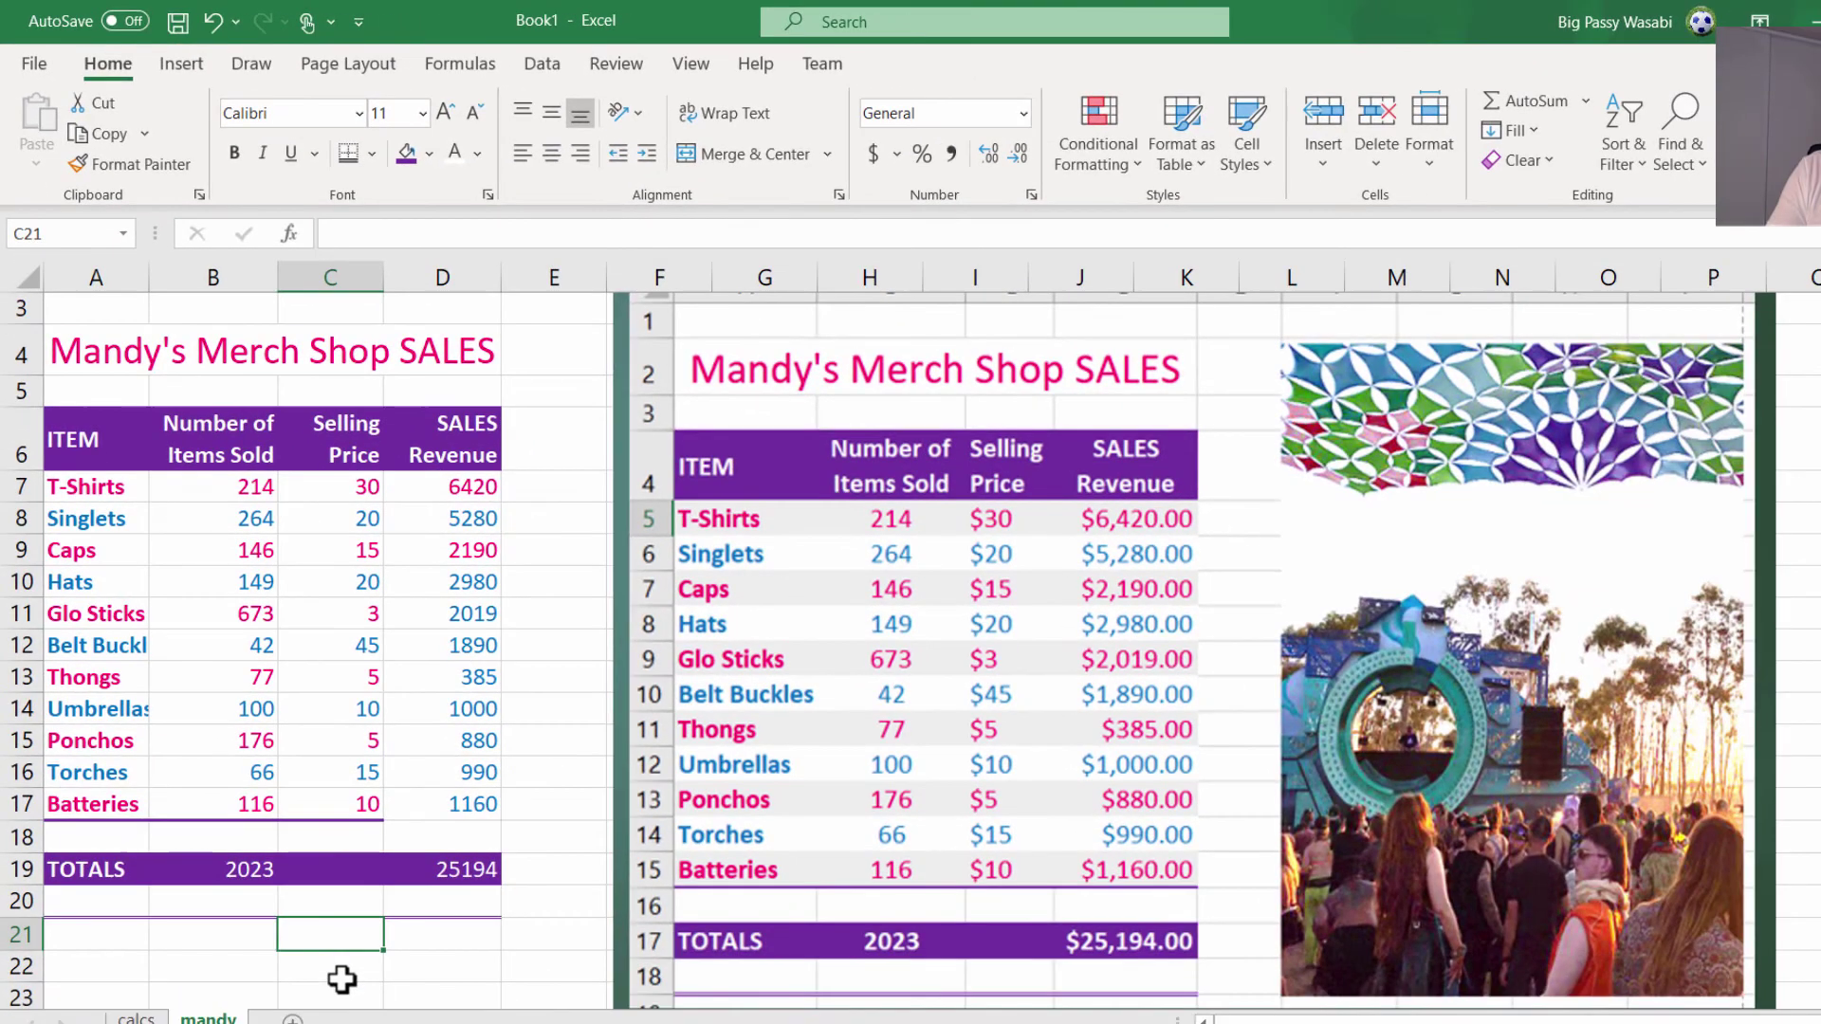
click(341, 975)
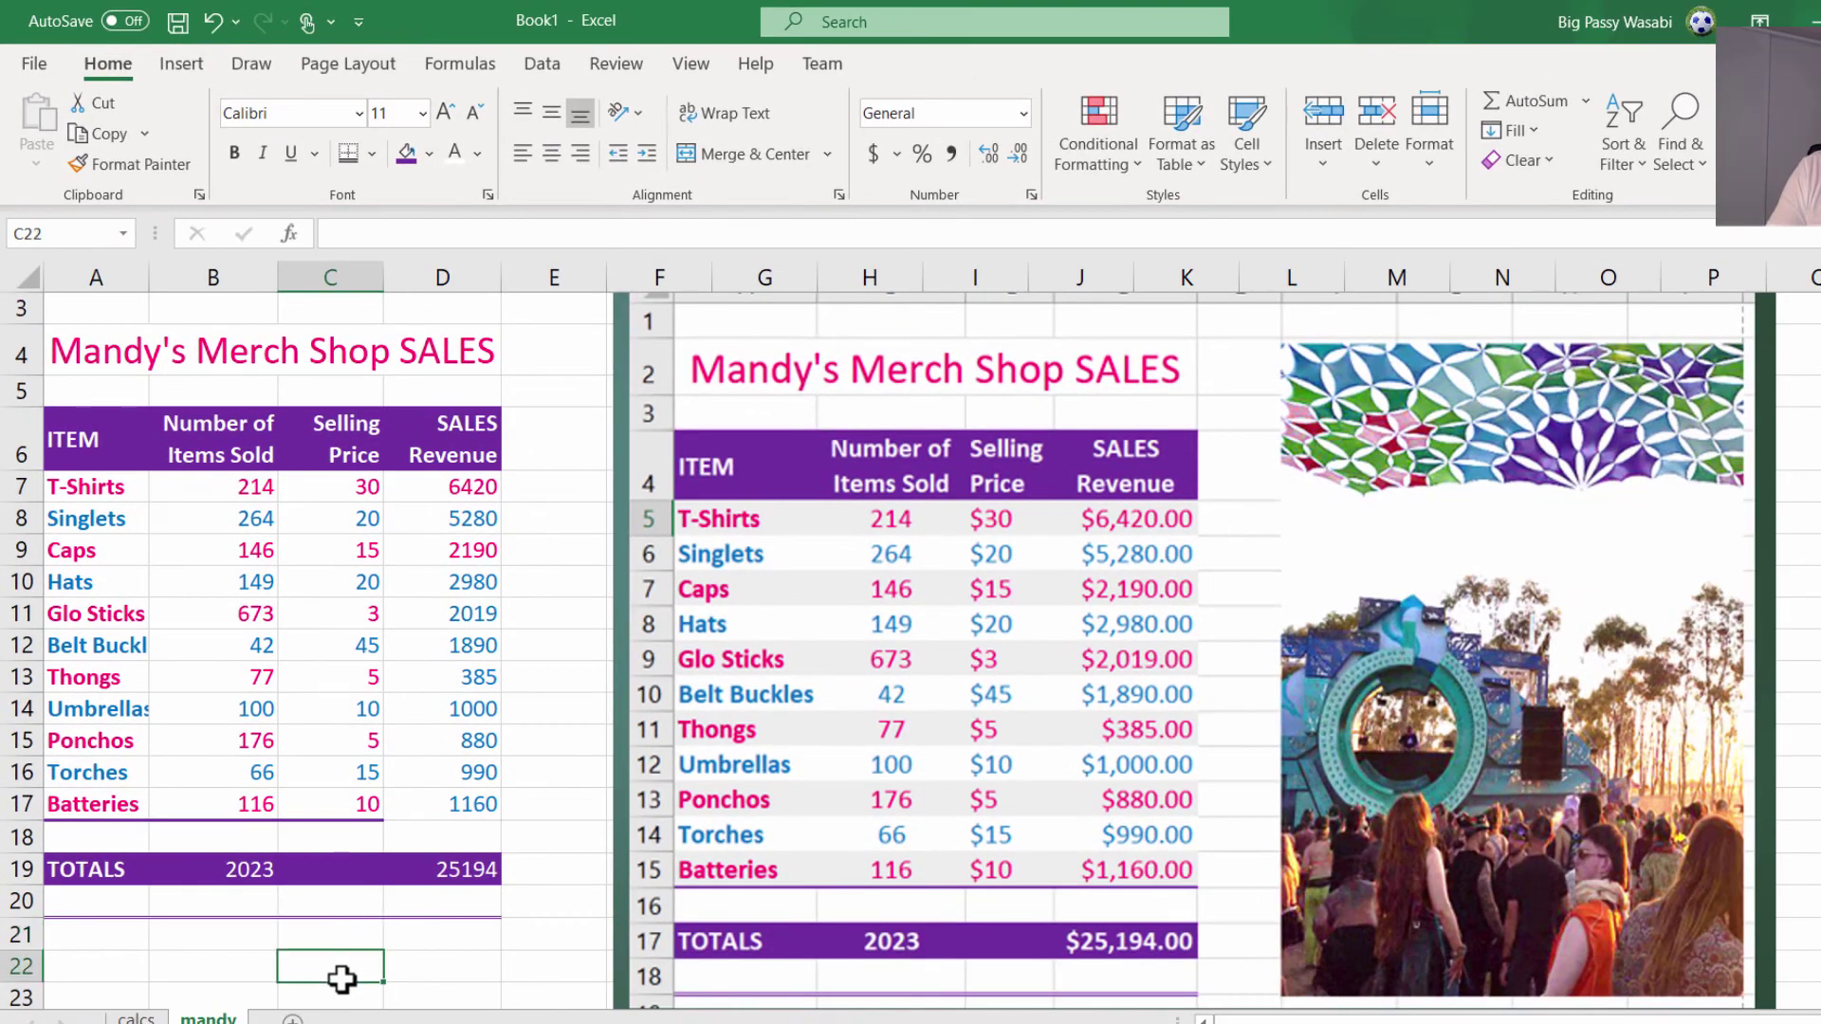
- Apply a thick bottom border to the Batteries sales revenue cell D17
click(167, 830)
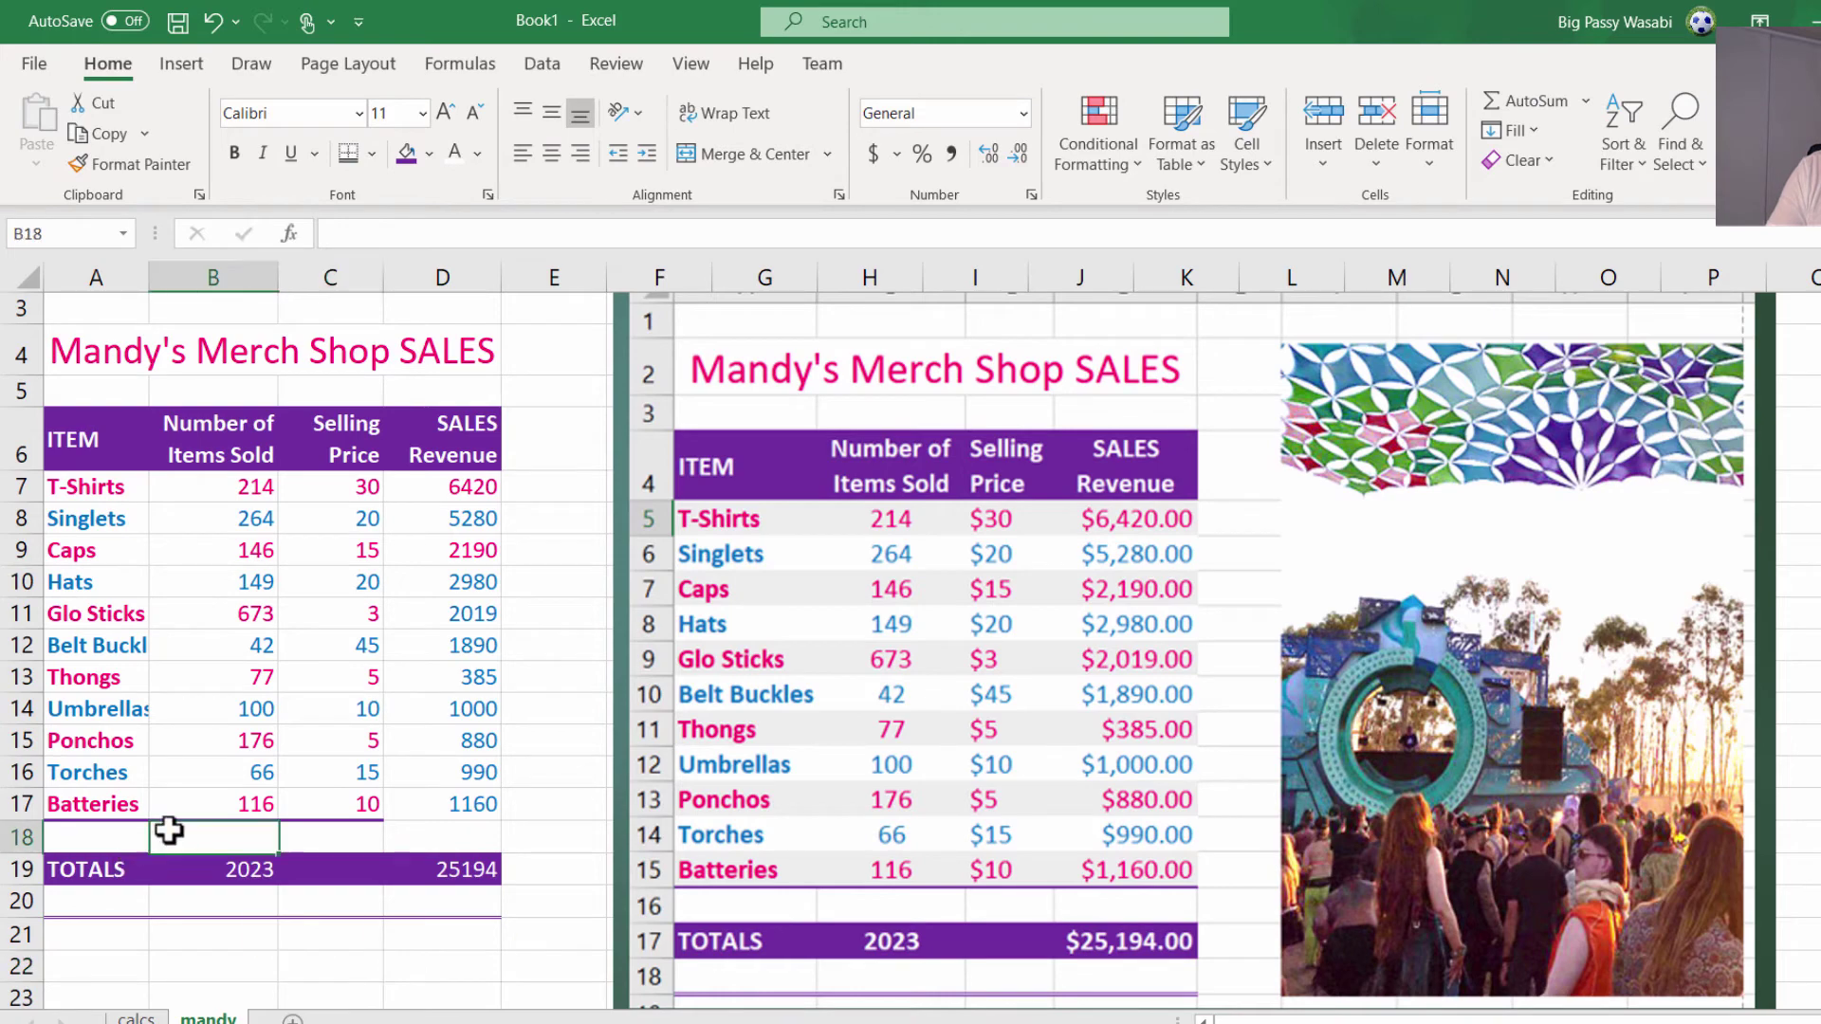
click(113, 806)
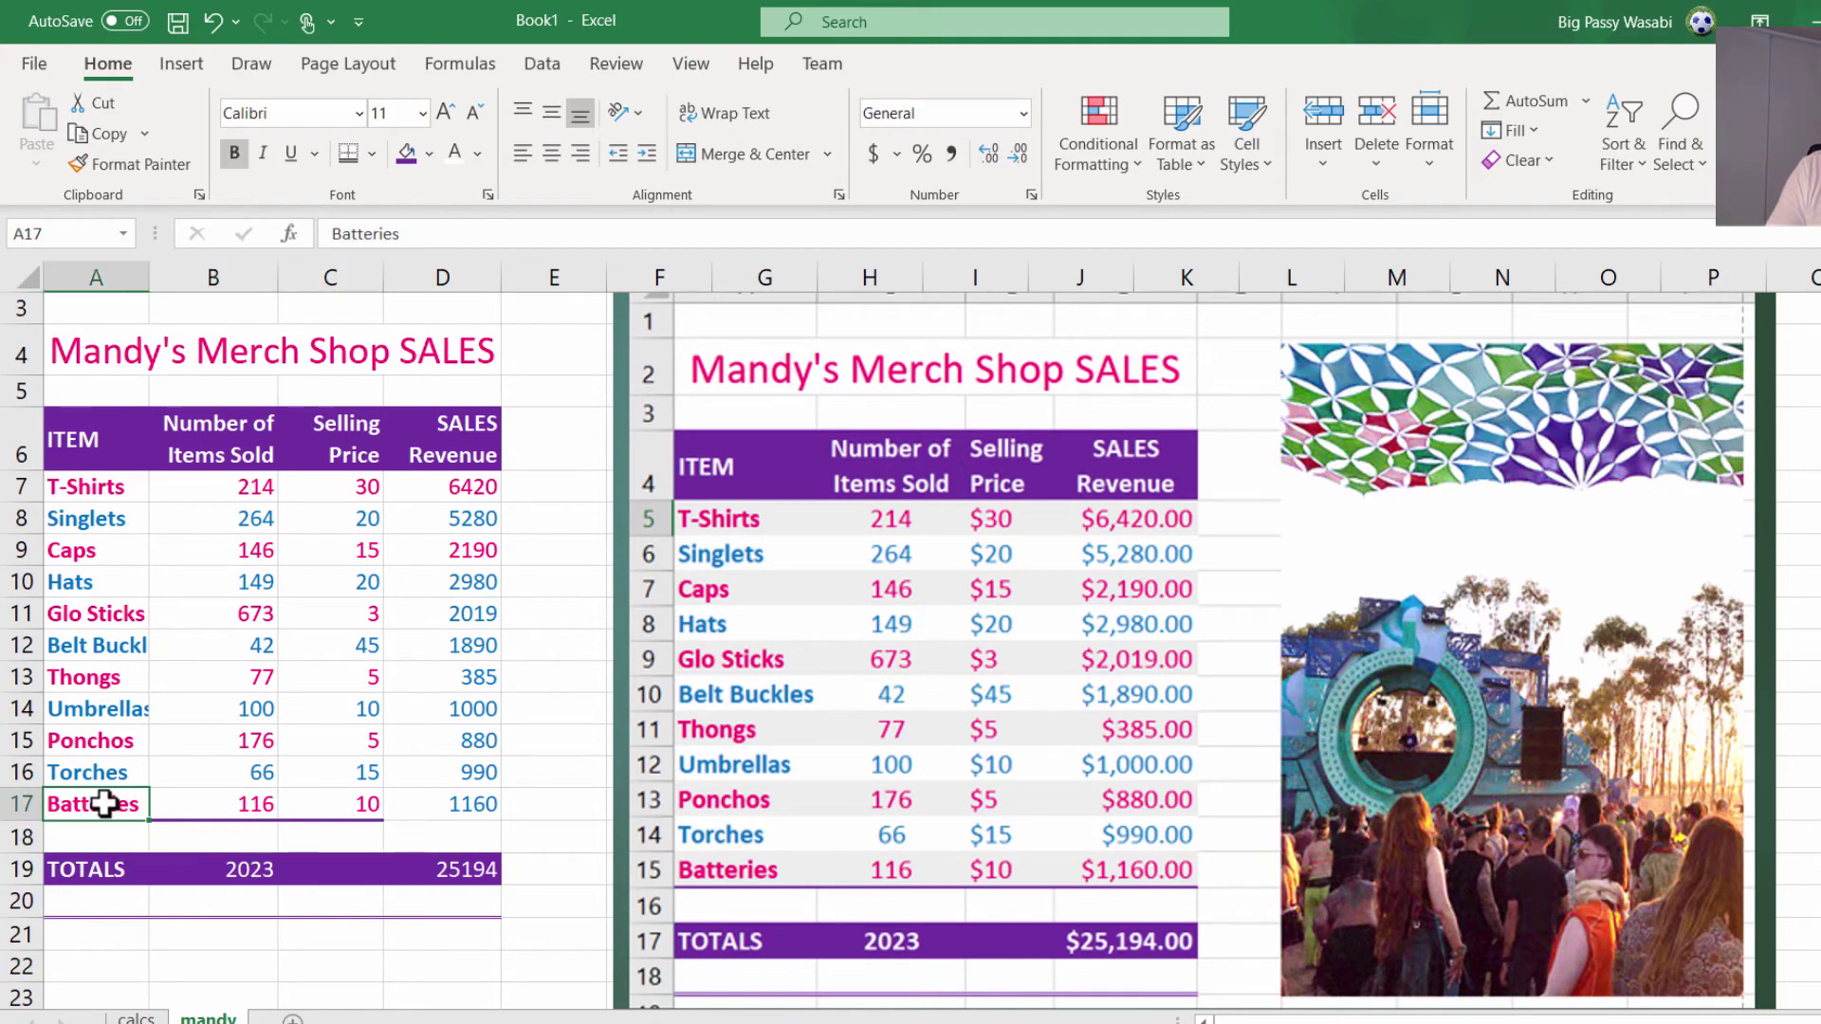
drag(113, 806, 446, 802)
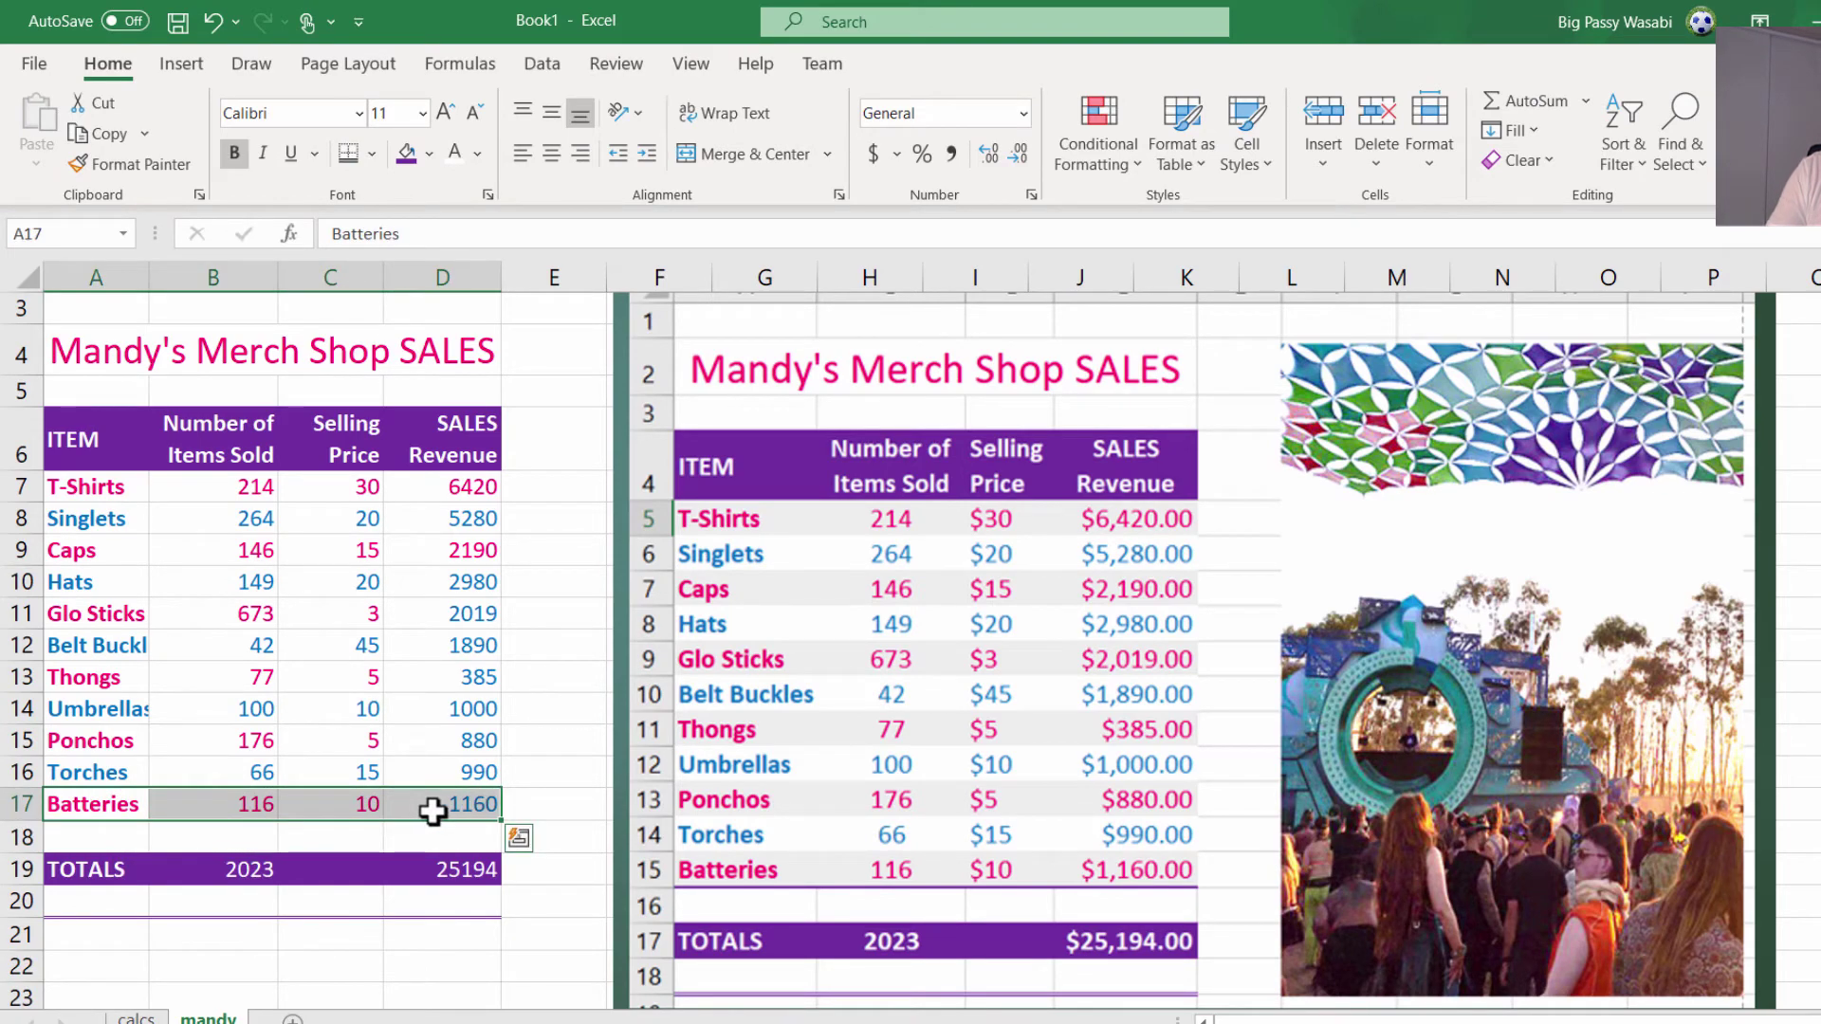
click(445, 806)
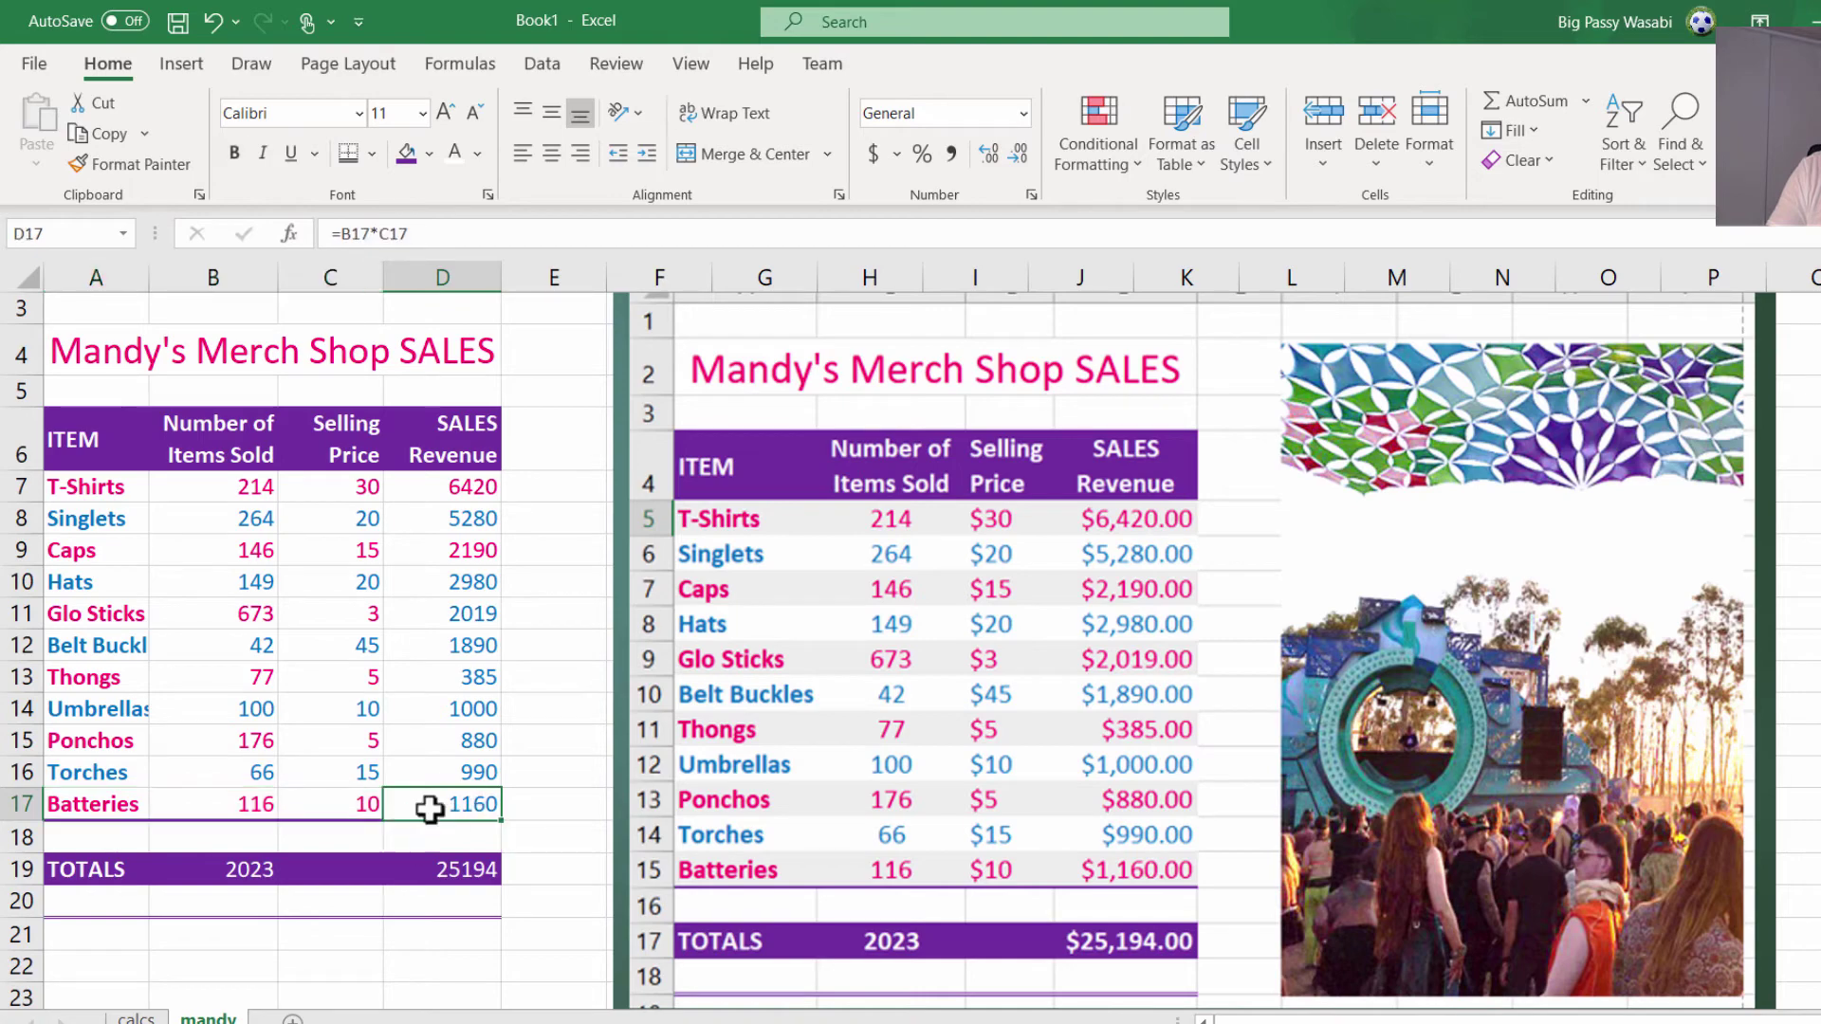
click(432, 904)
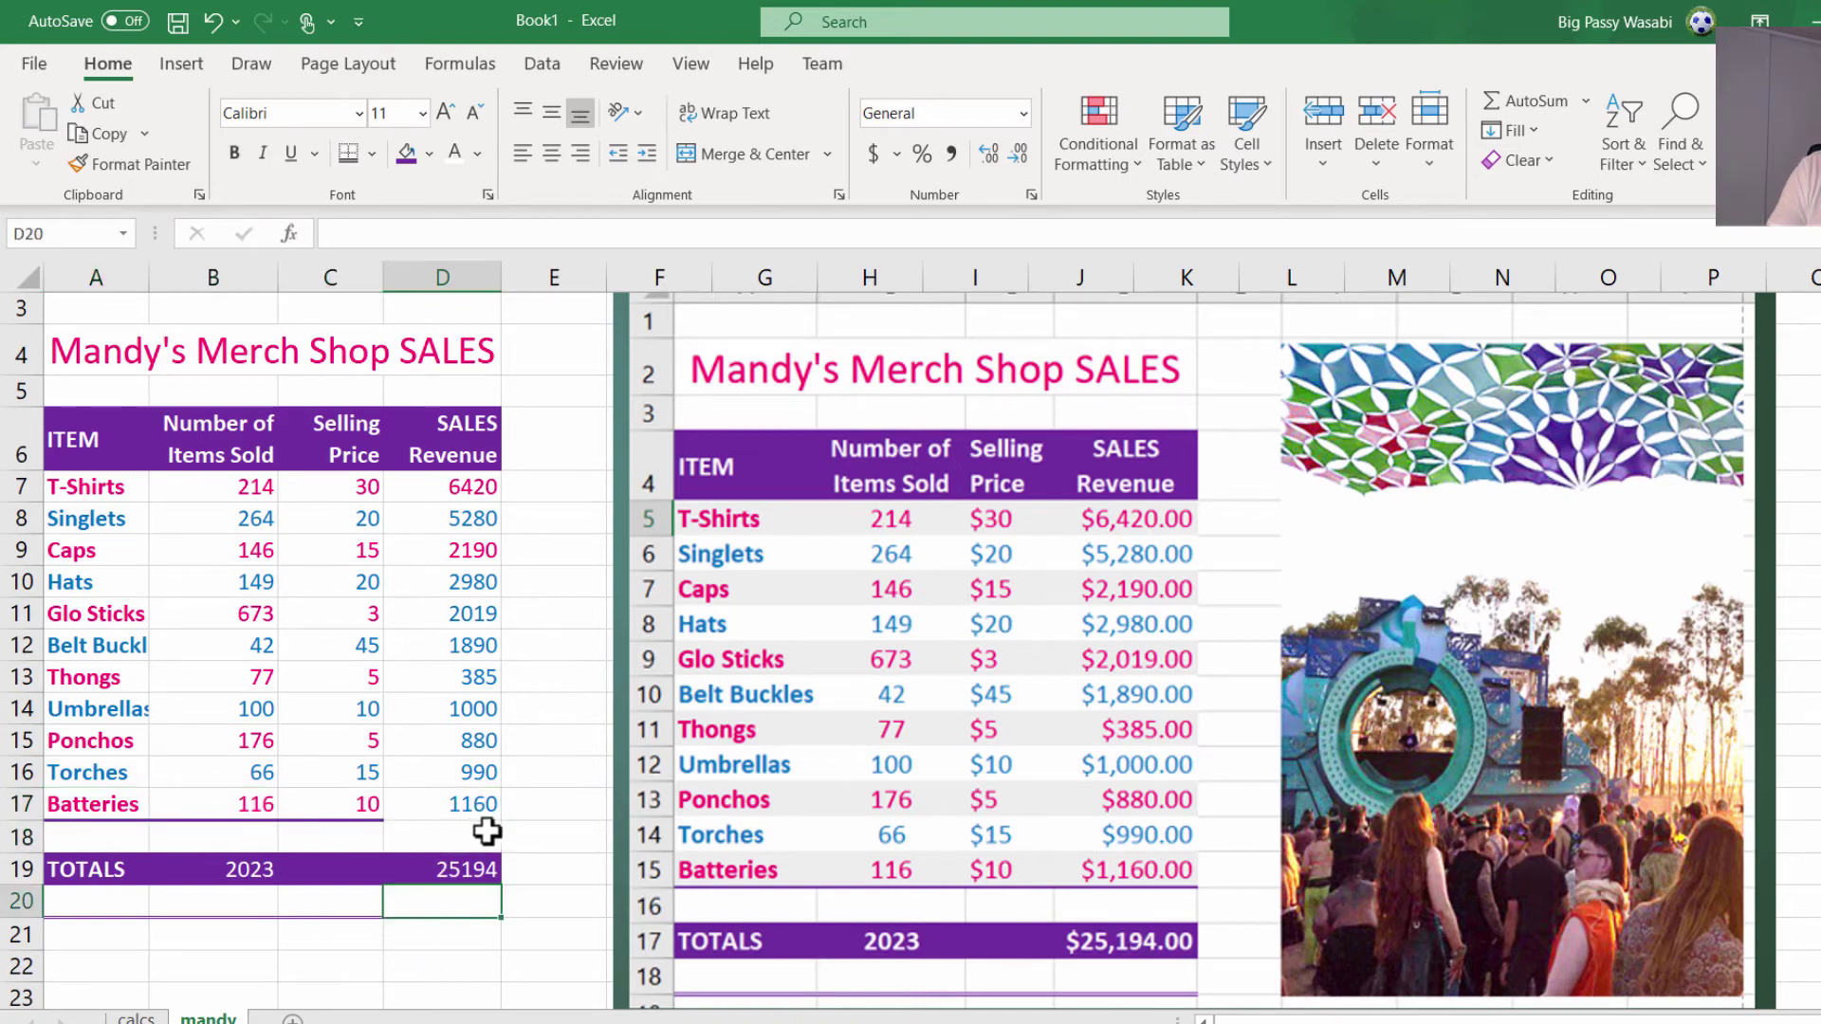
click(462, 799)
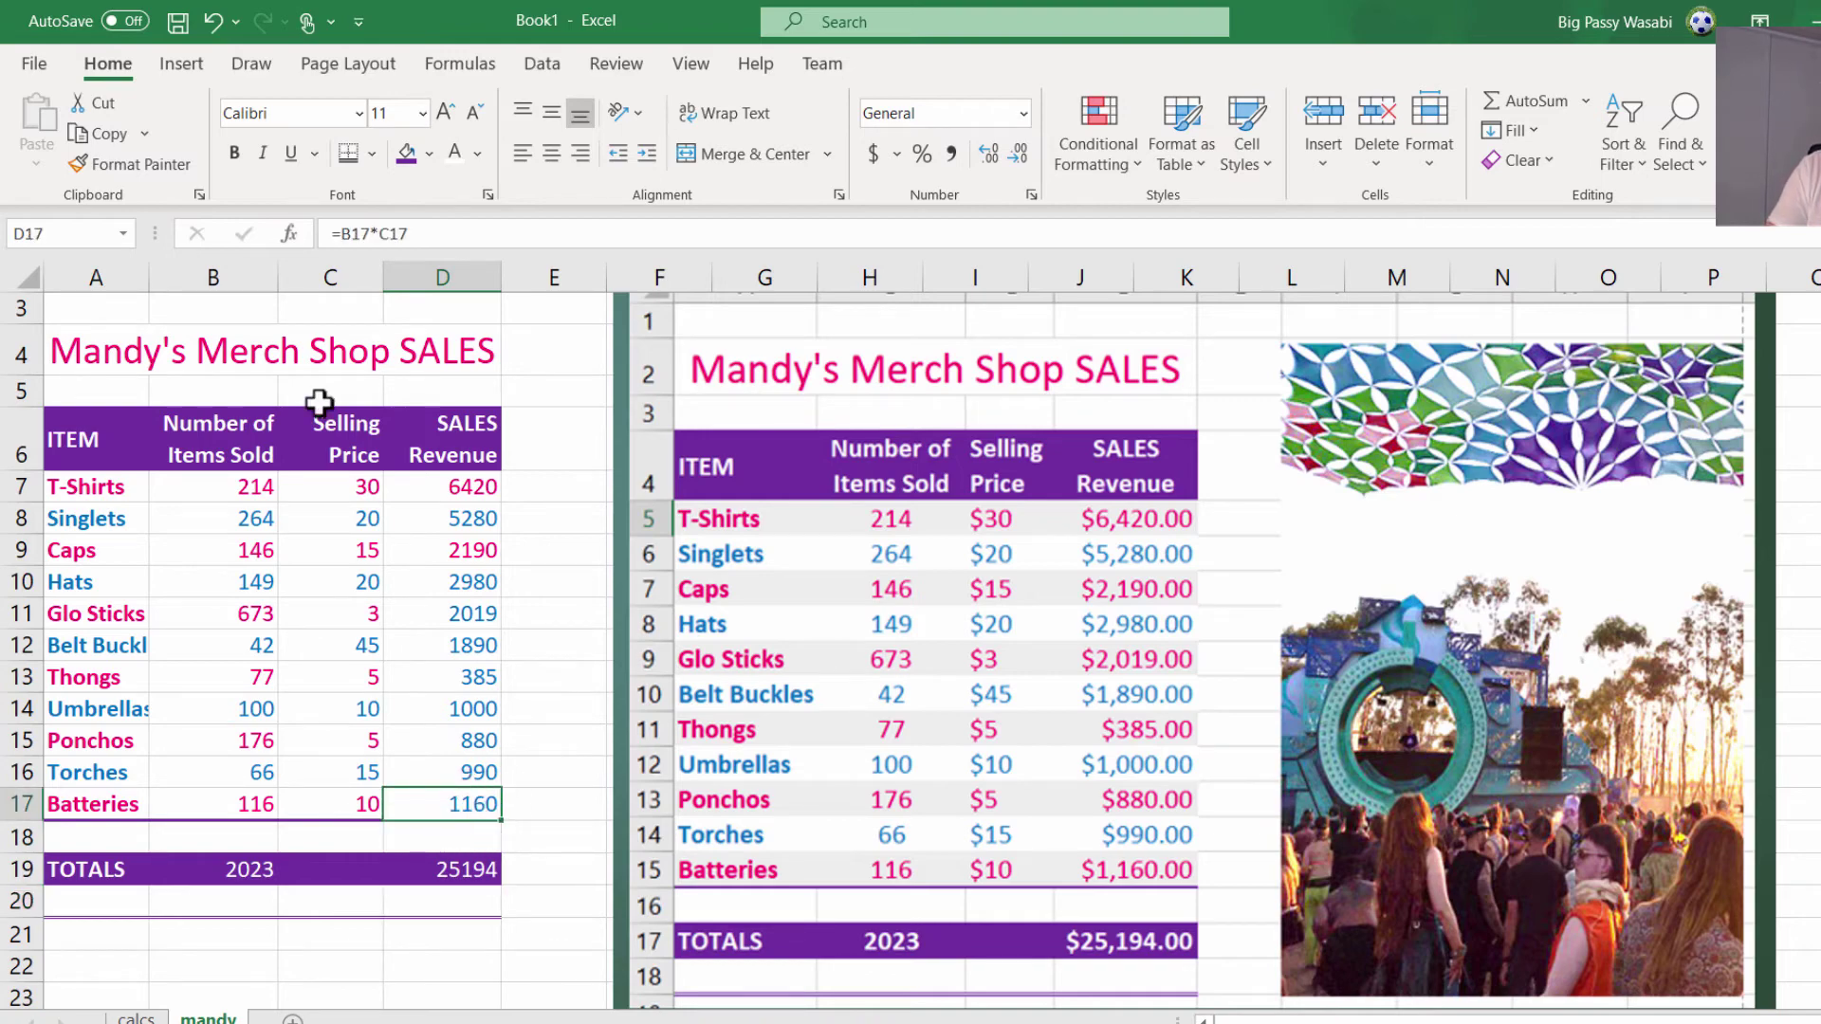
click(373, 154)
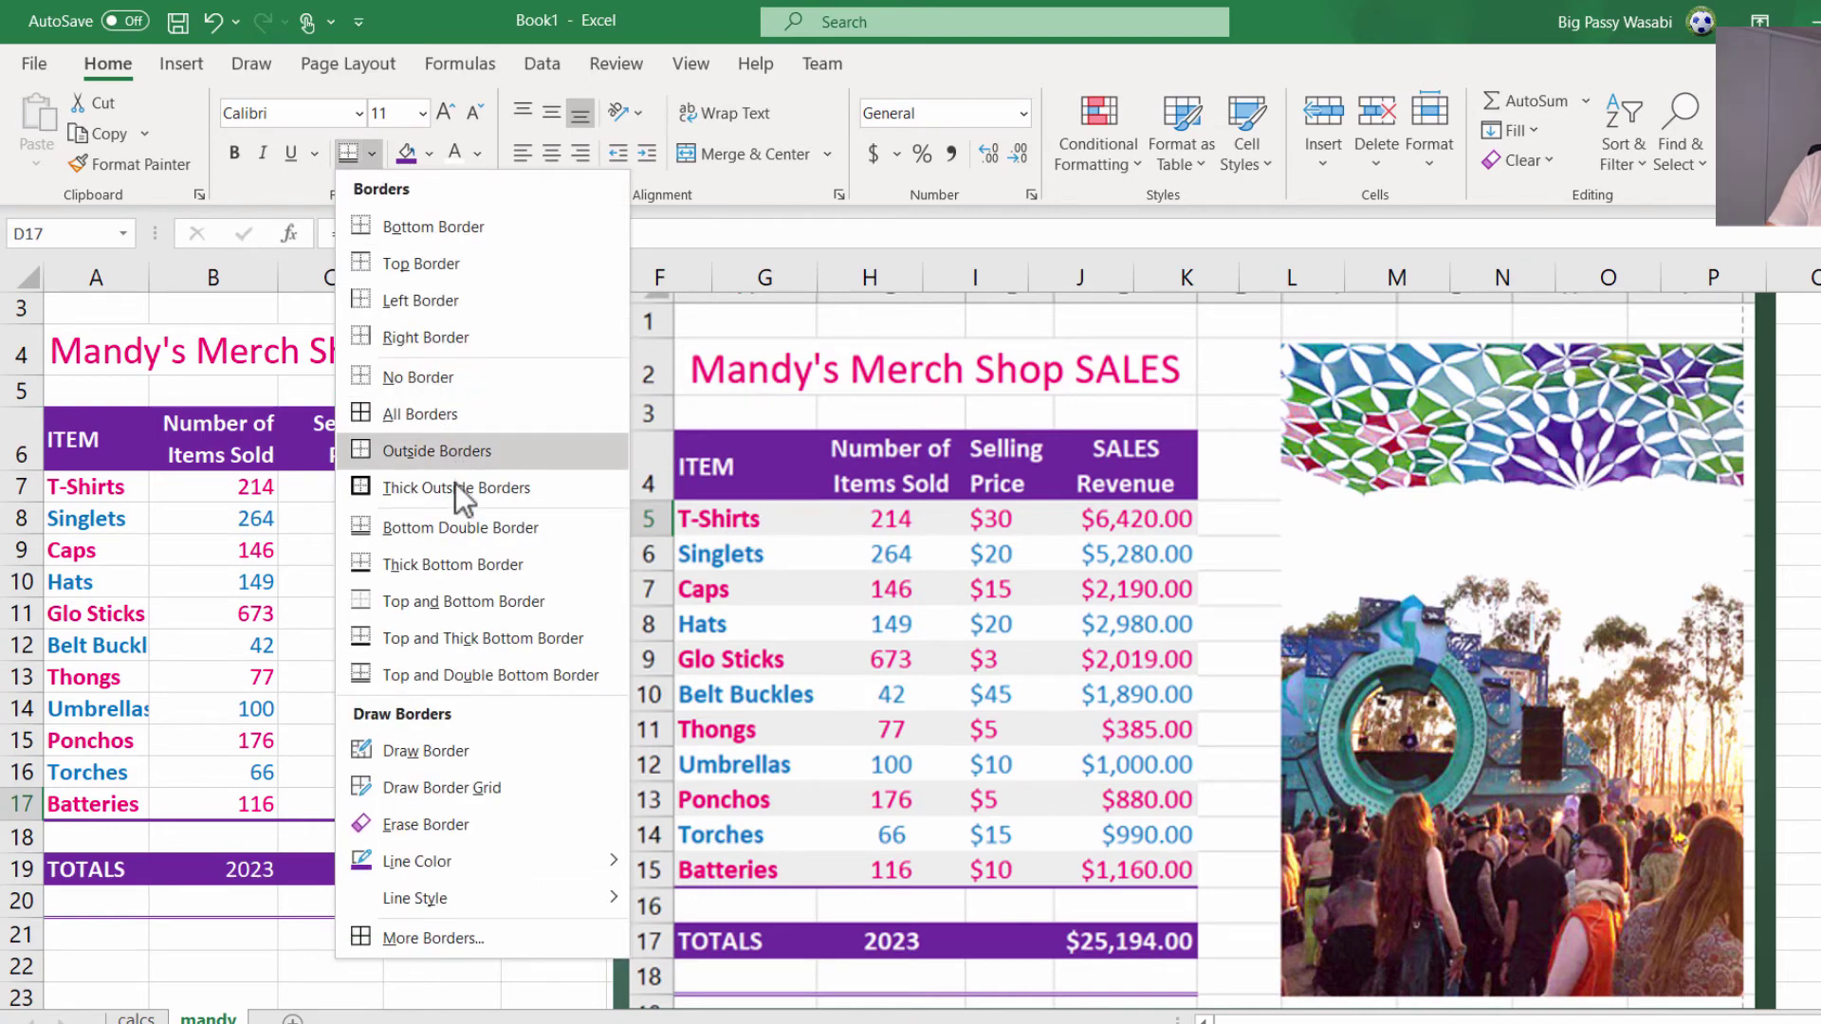
click(453, 563)
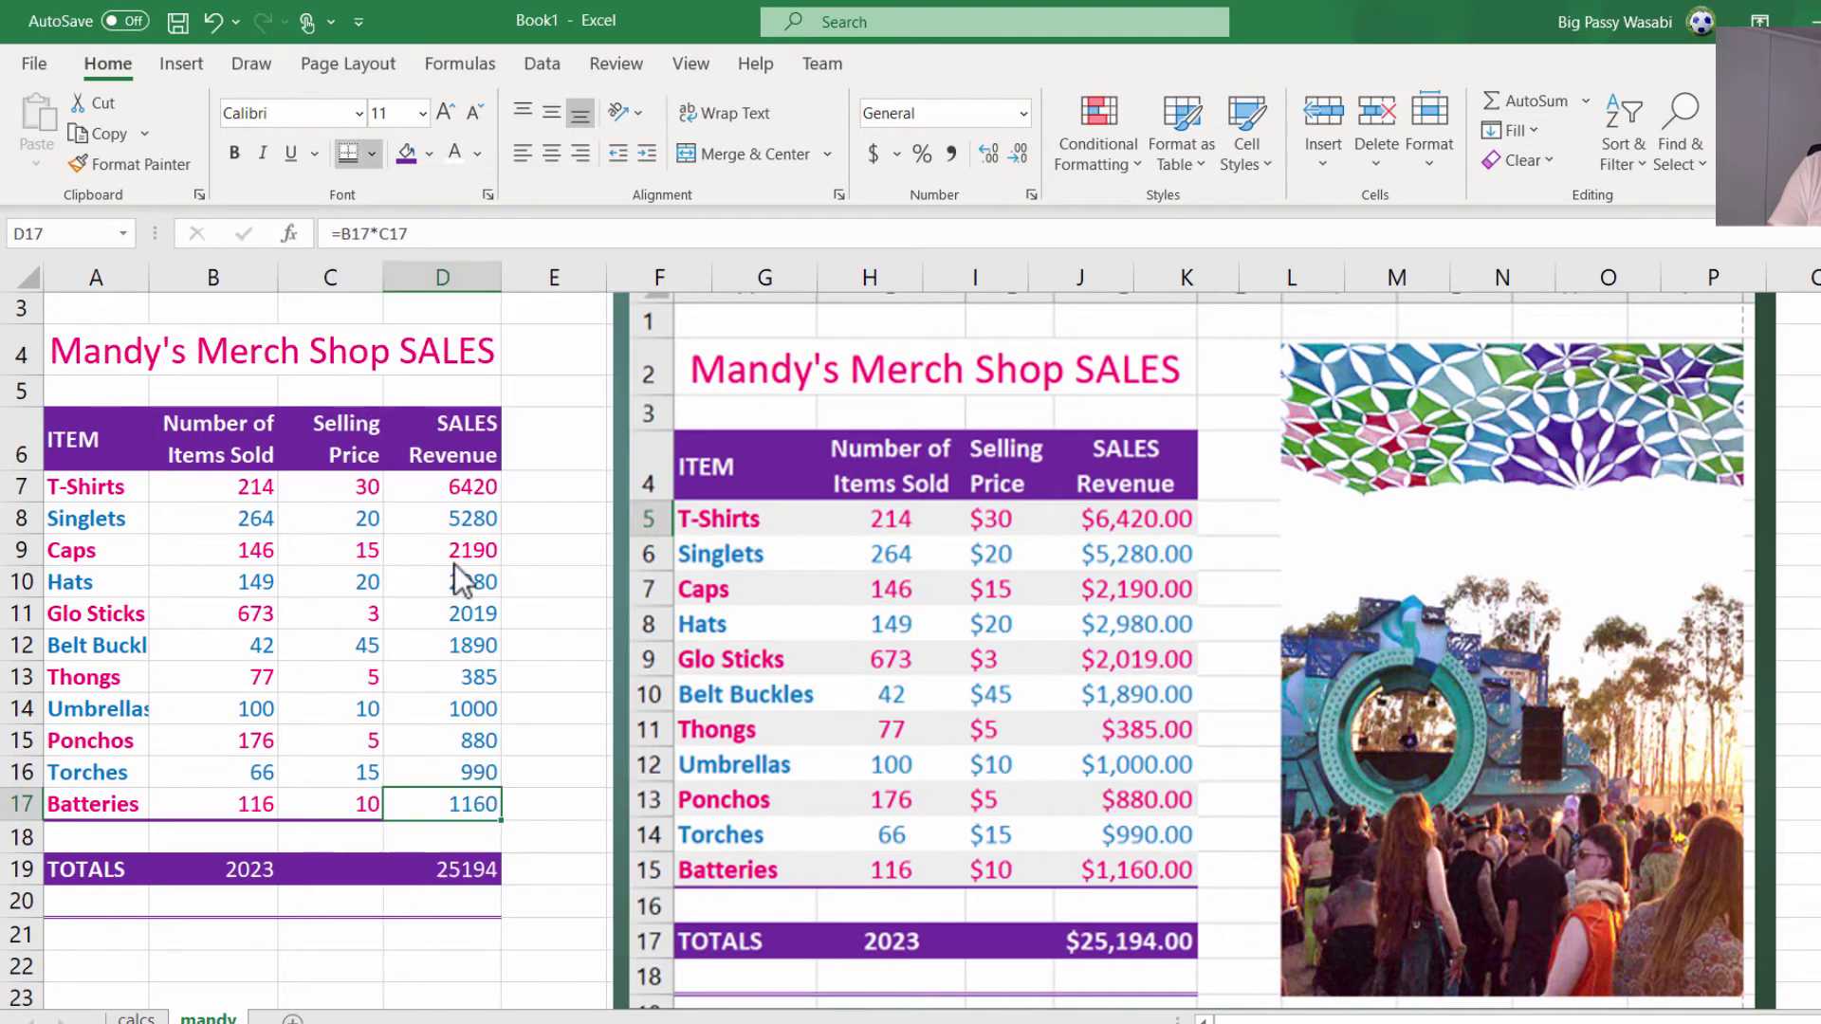
click(449, 972)
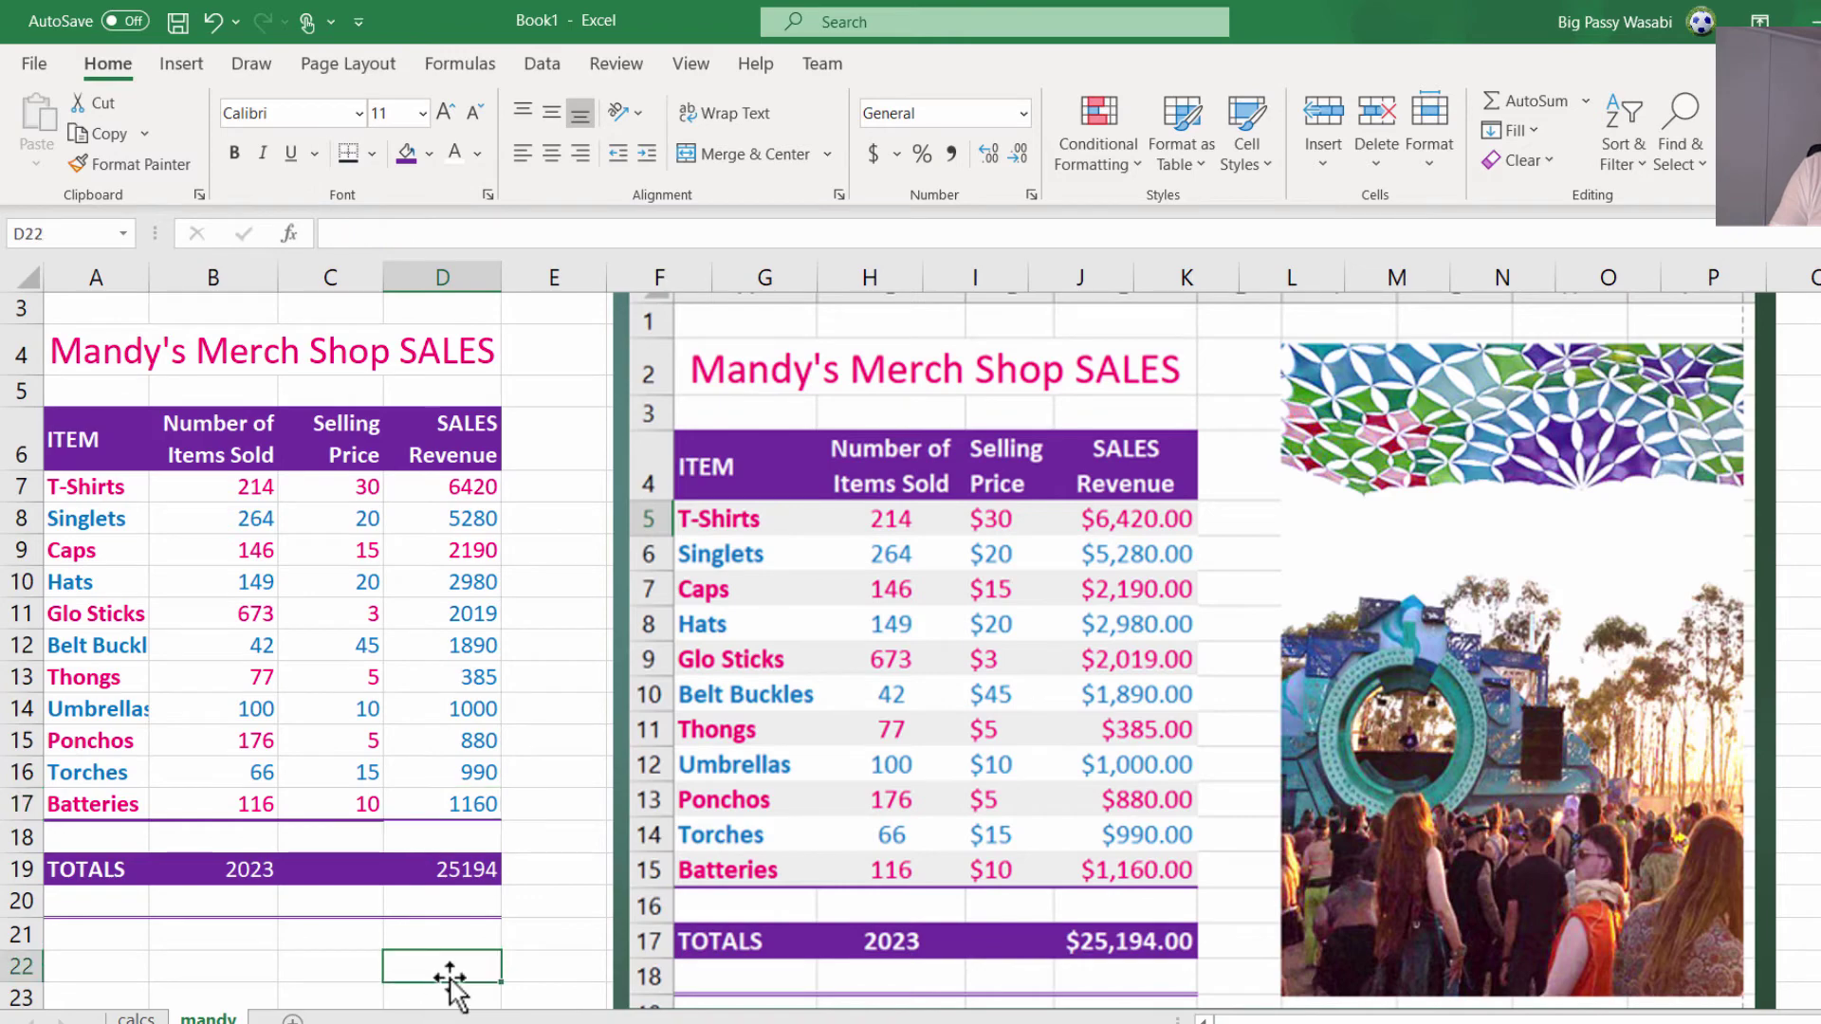
- Try the thickest solid border line style for the Batteries sales revenue cell D17
click(423, 808)
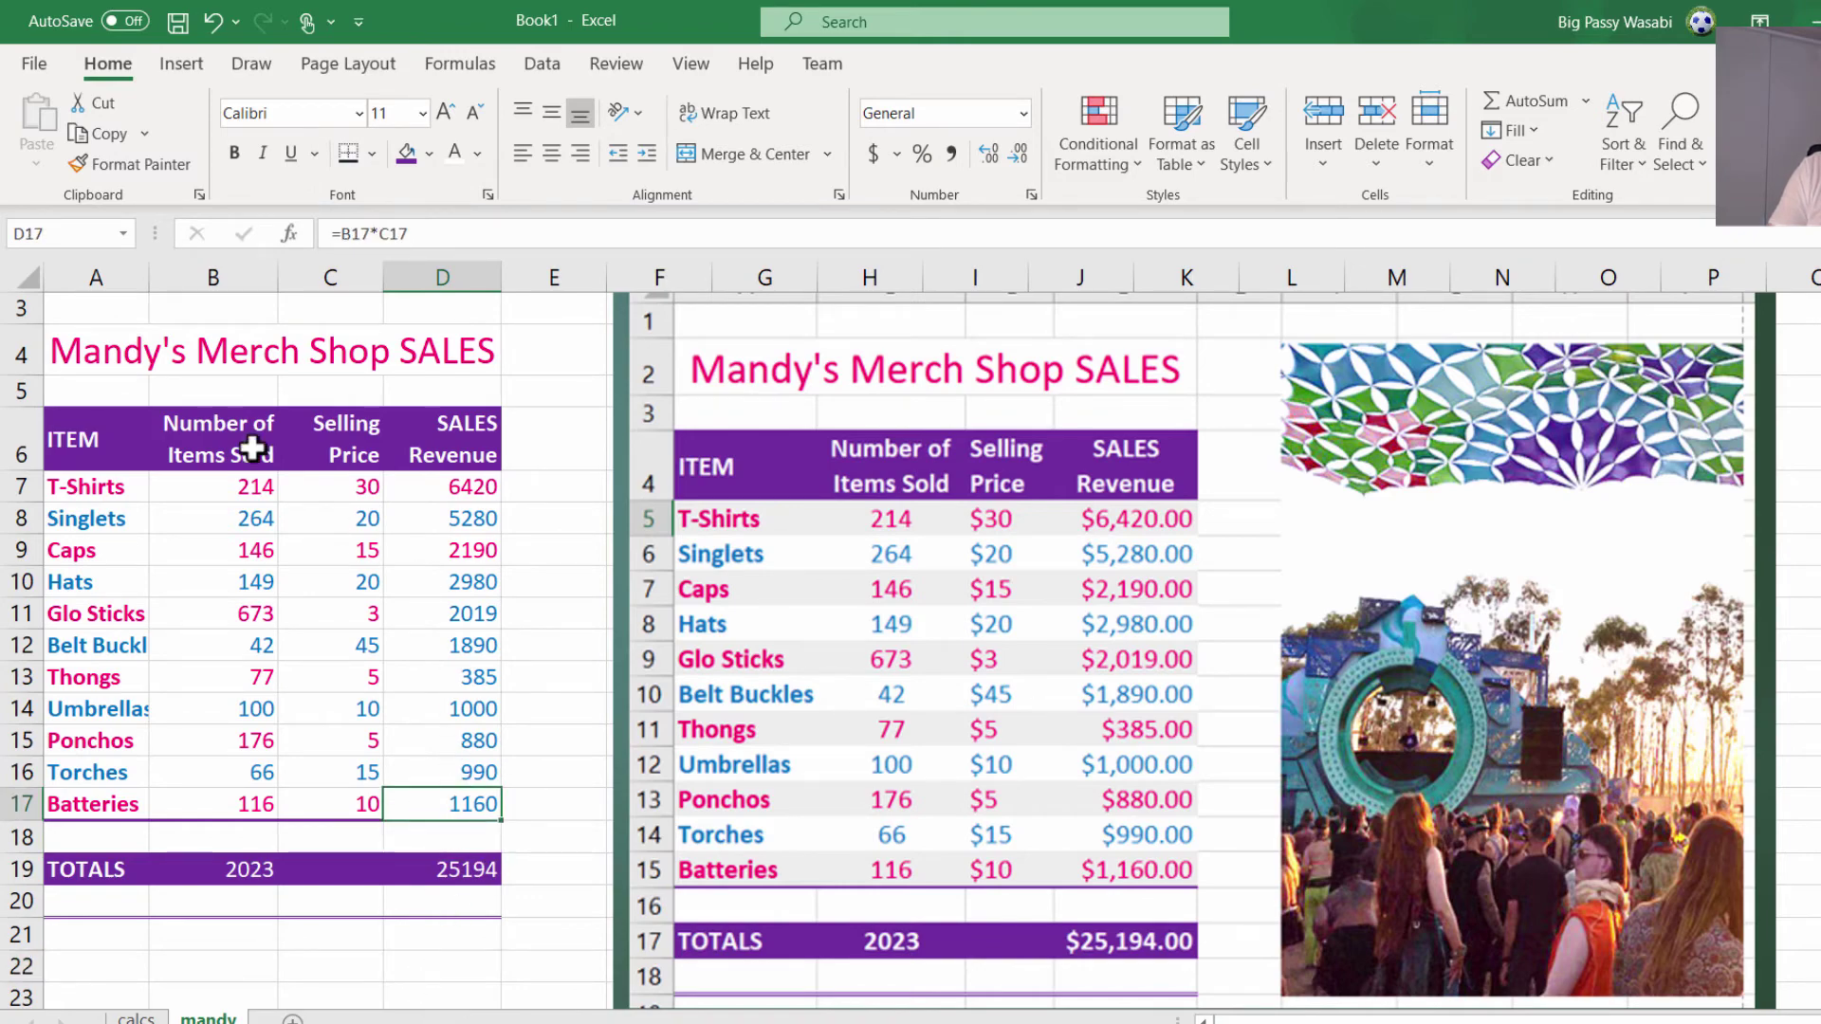
click(379, 151)
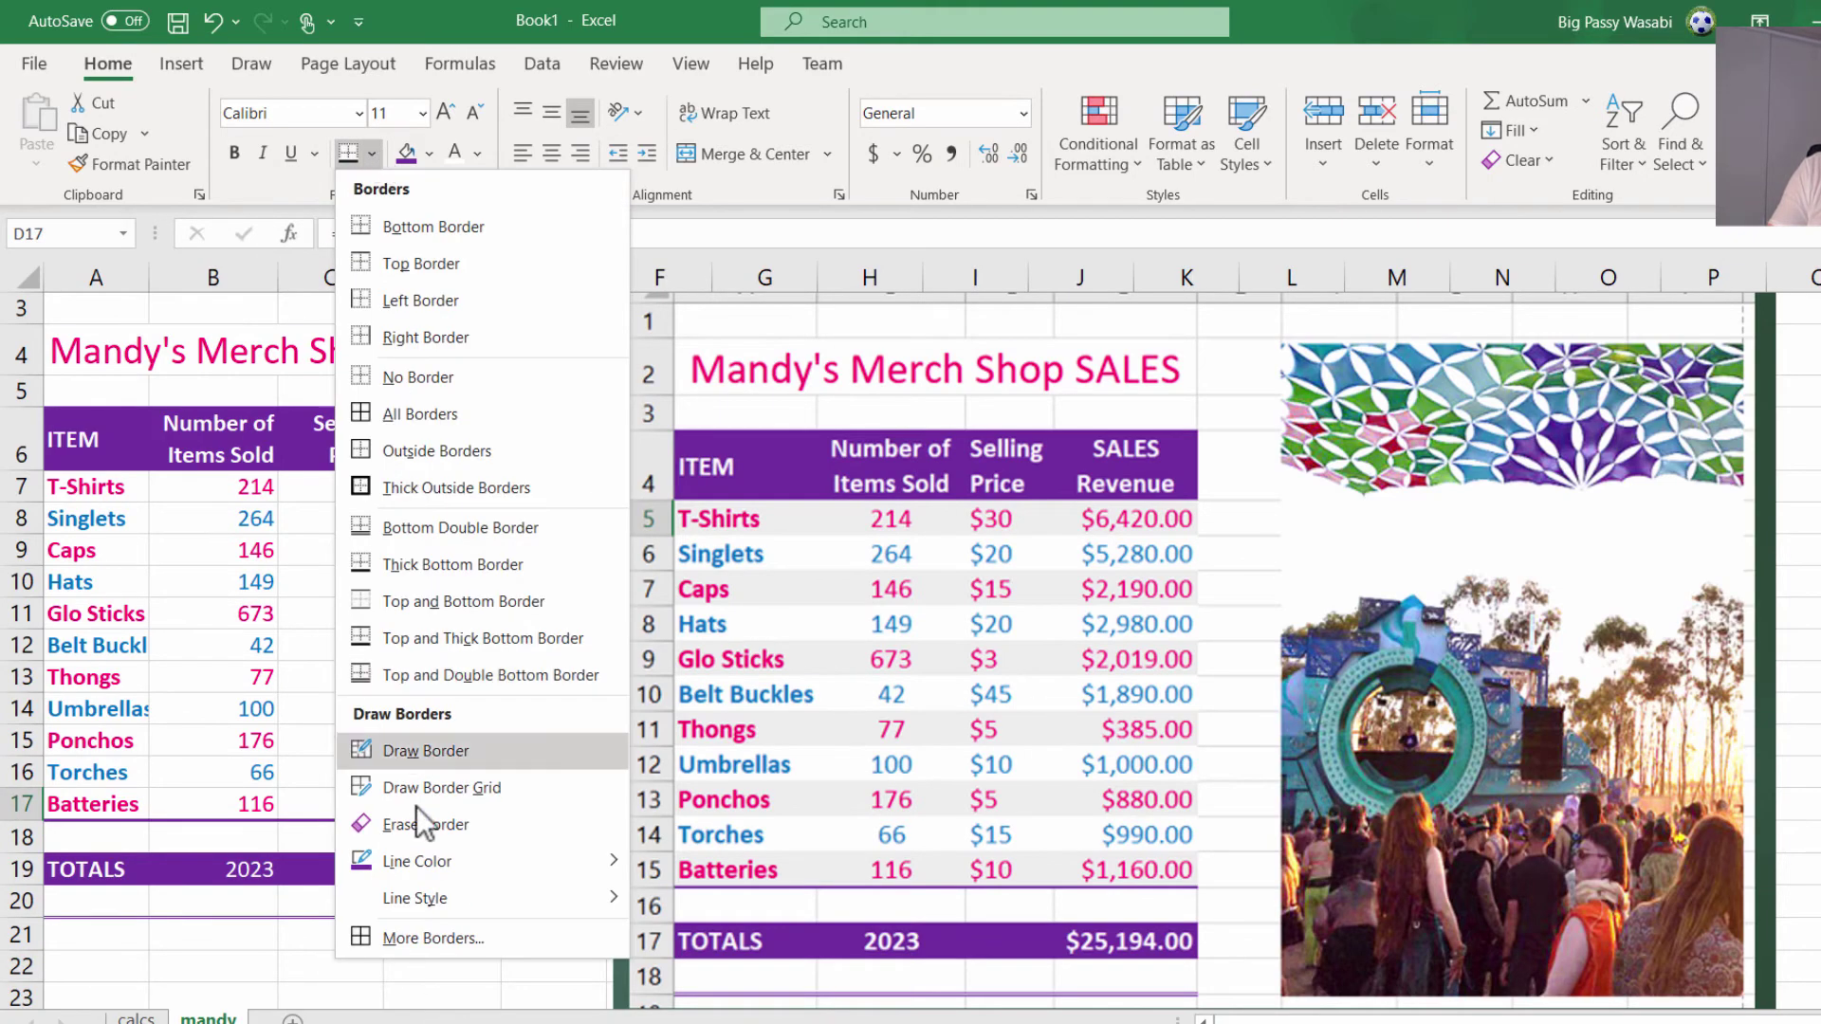
mouse_move(612, 901)
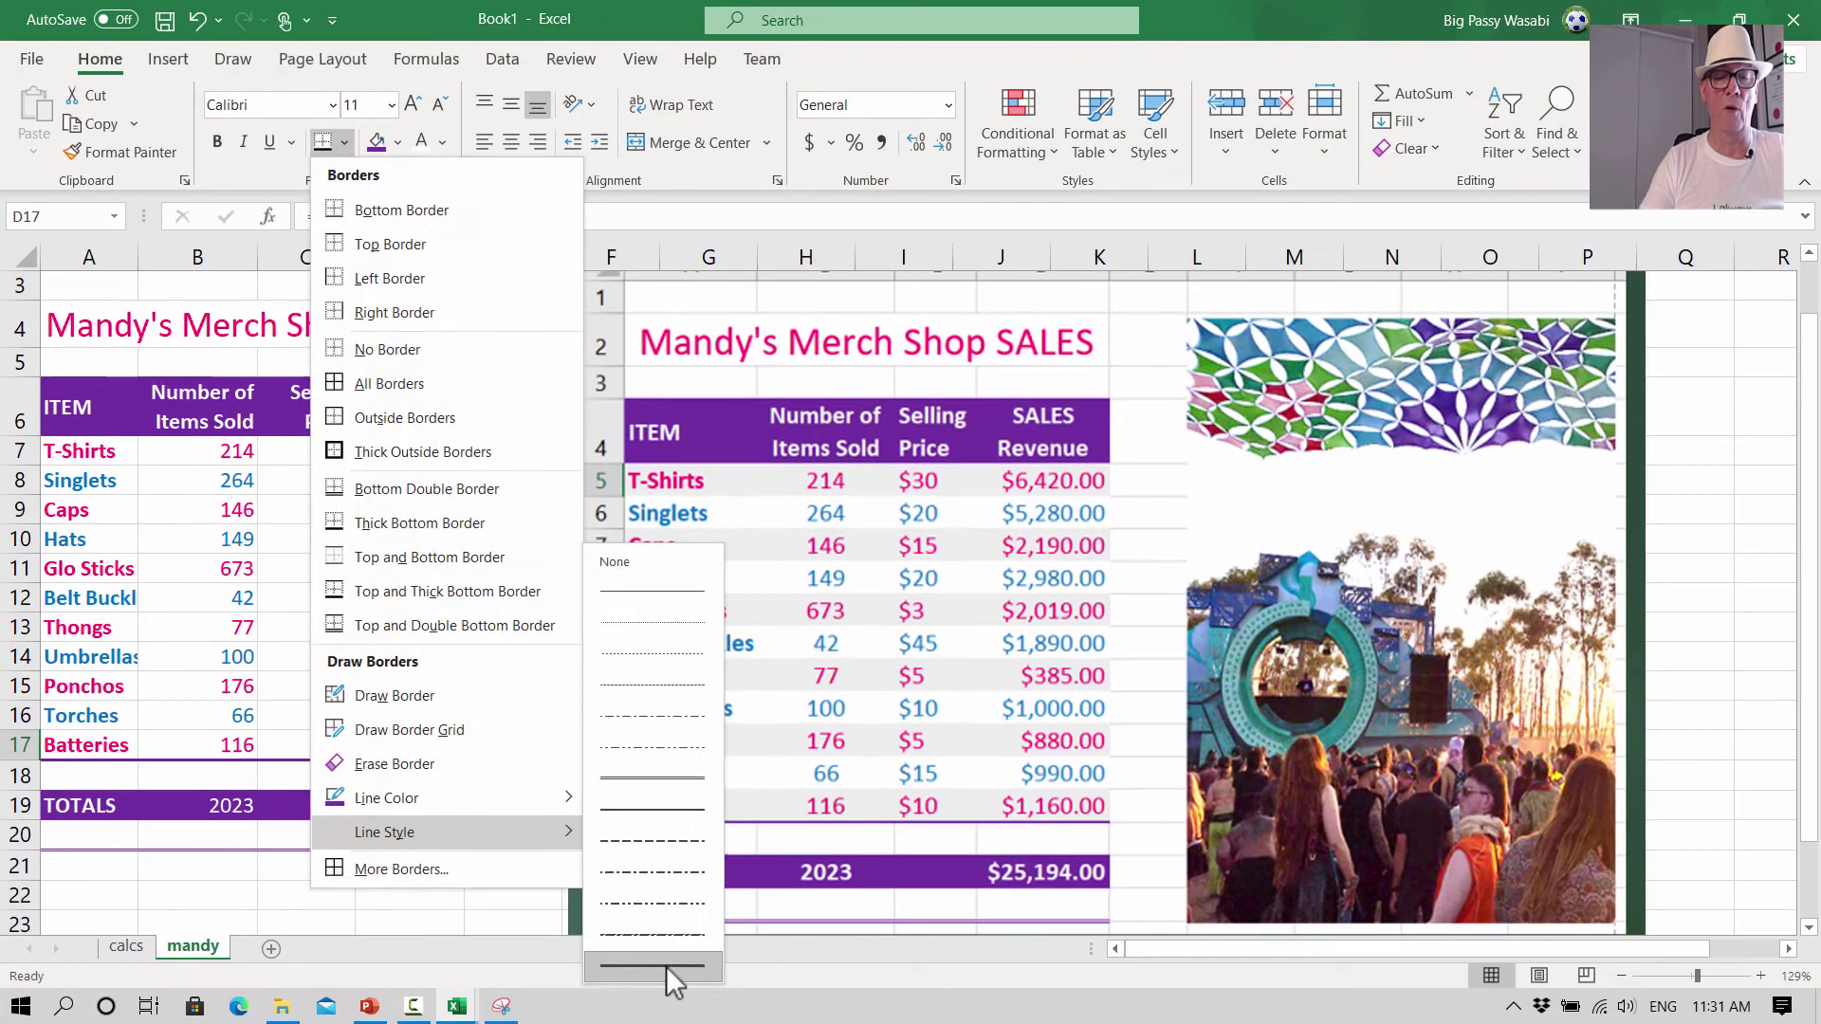
click(665, 966)
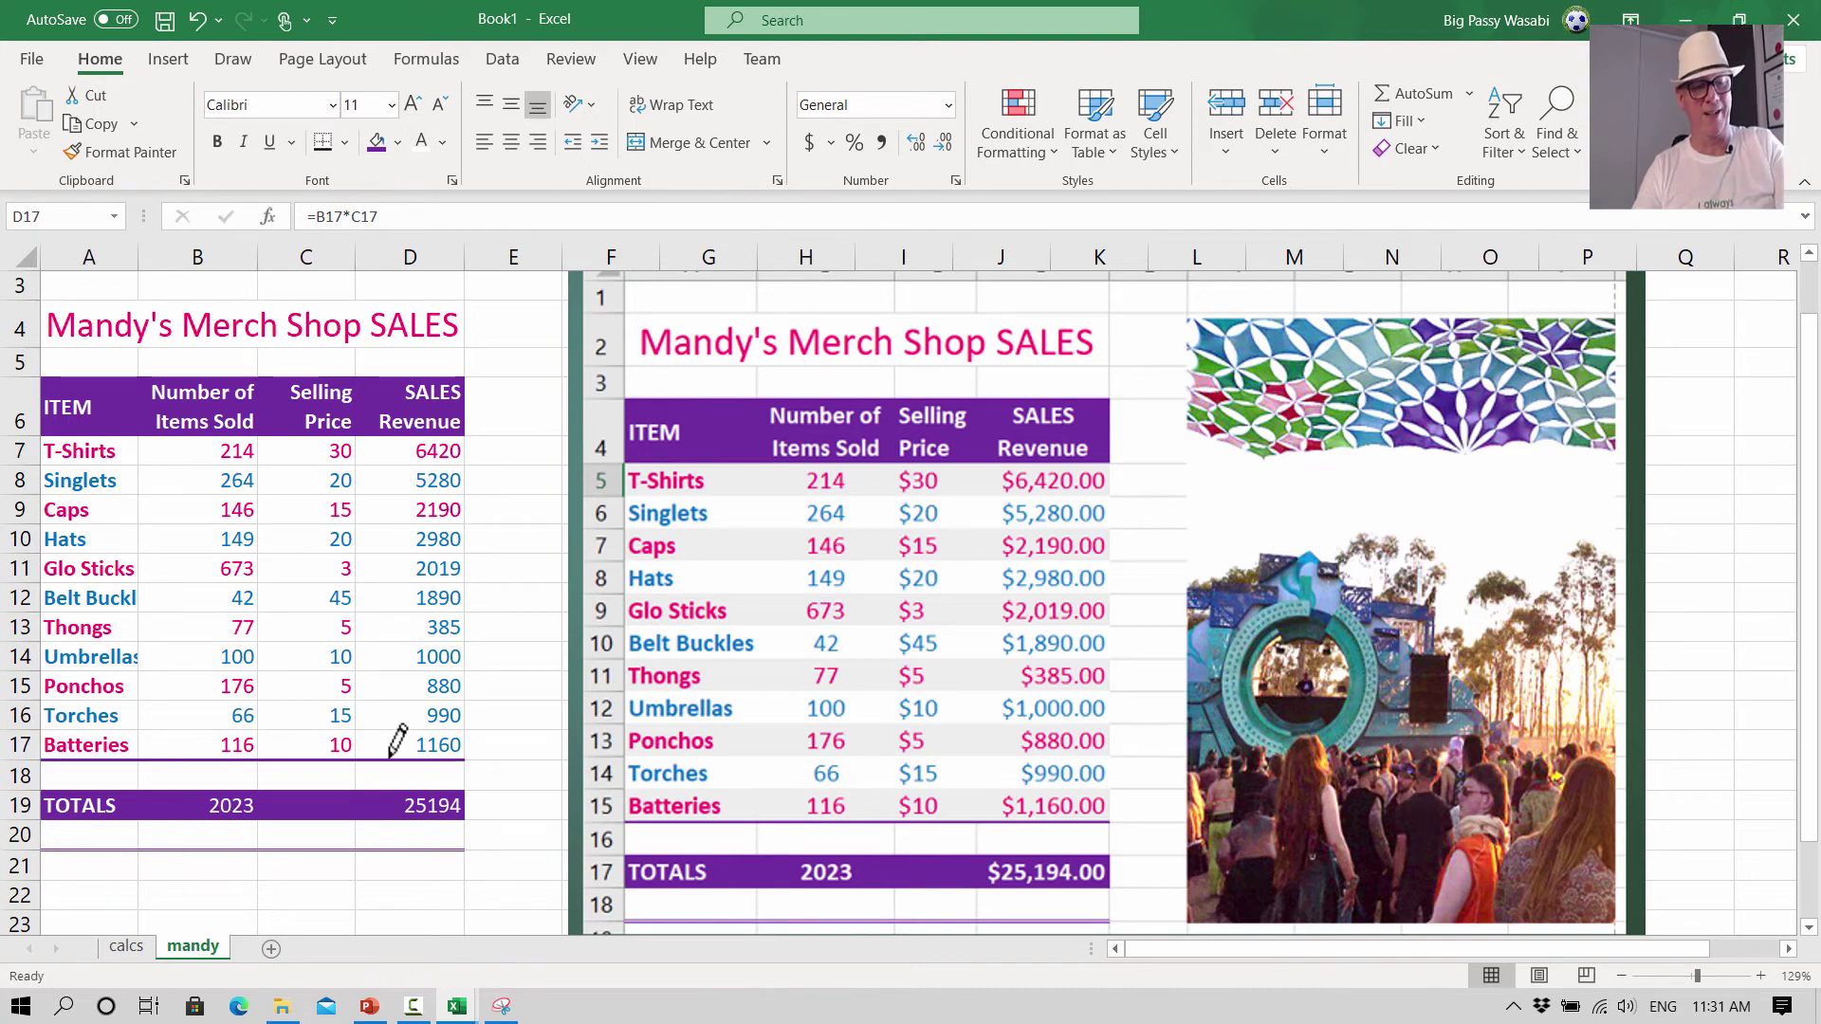
key(Escape)
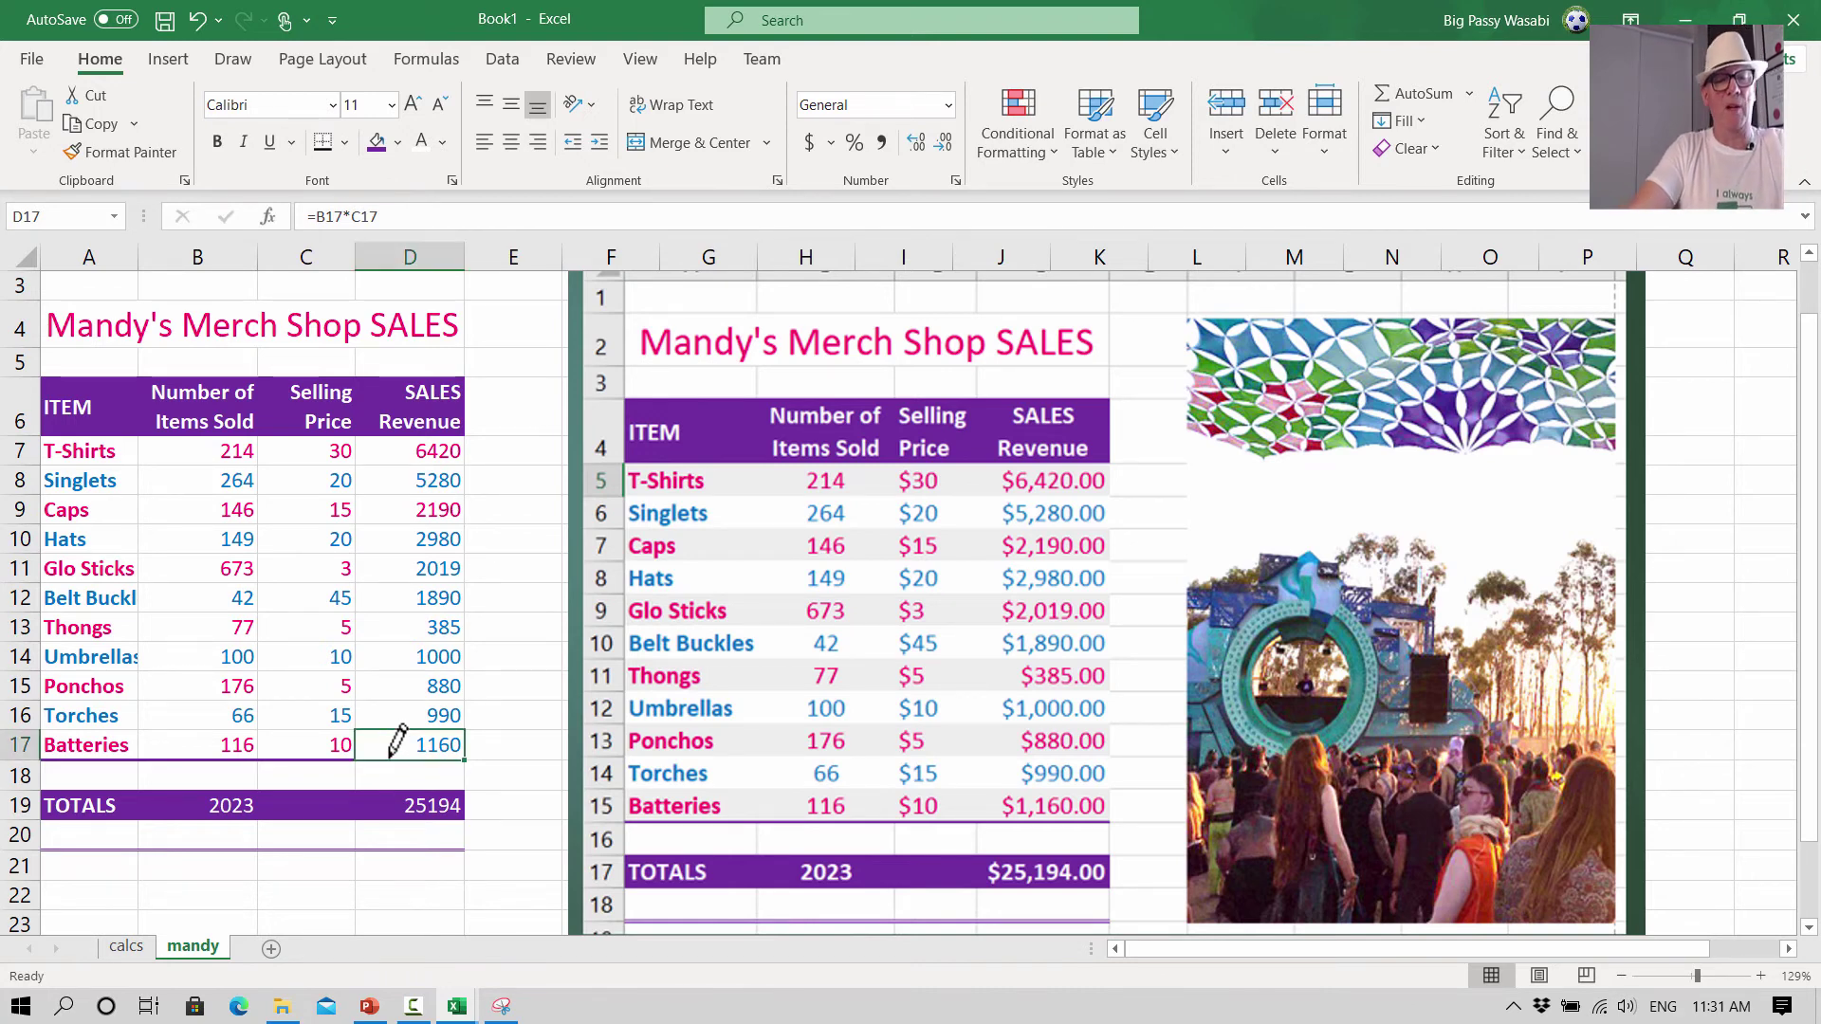
click(422, 876)
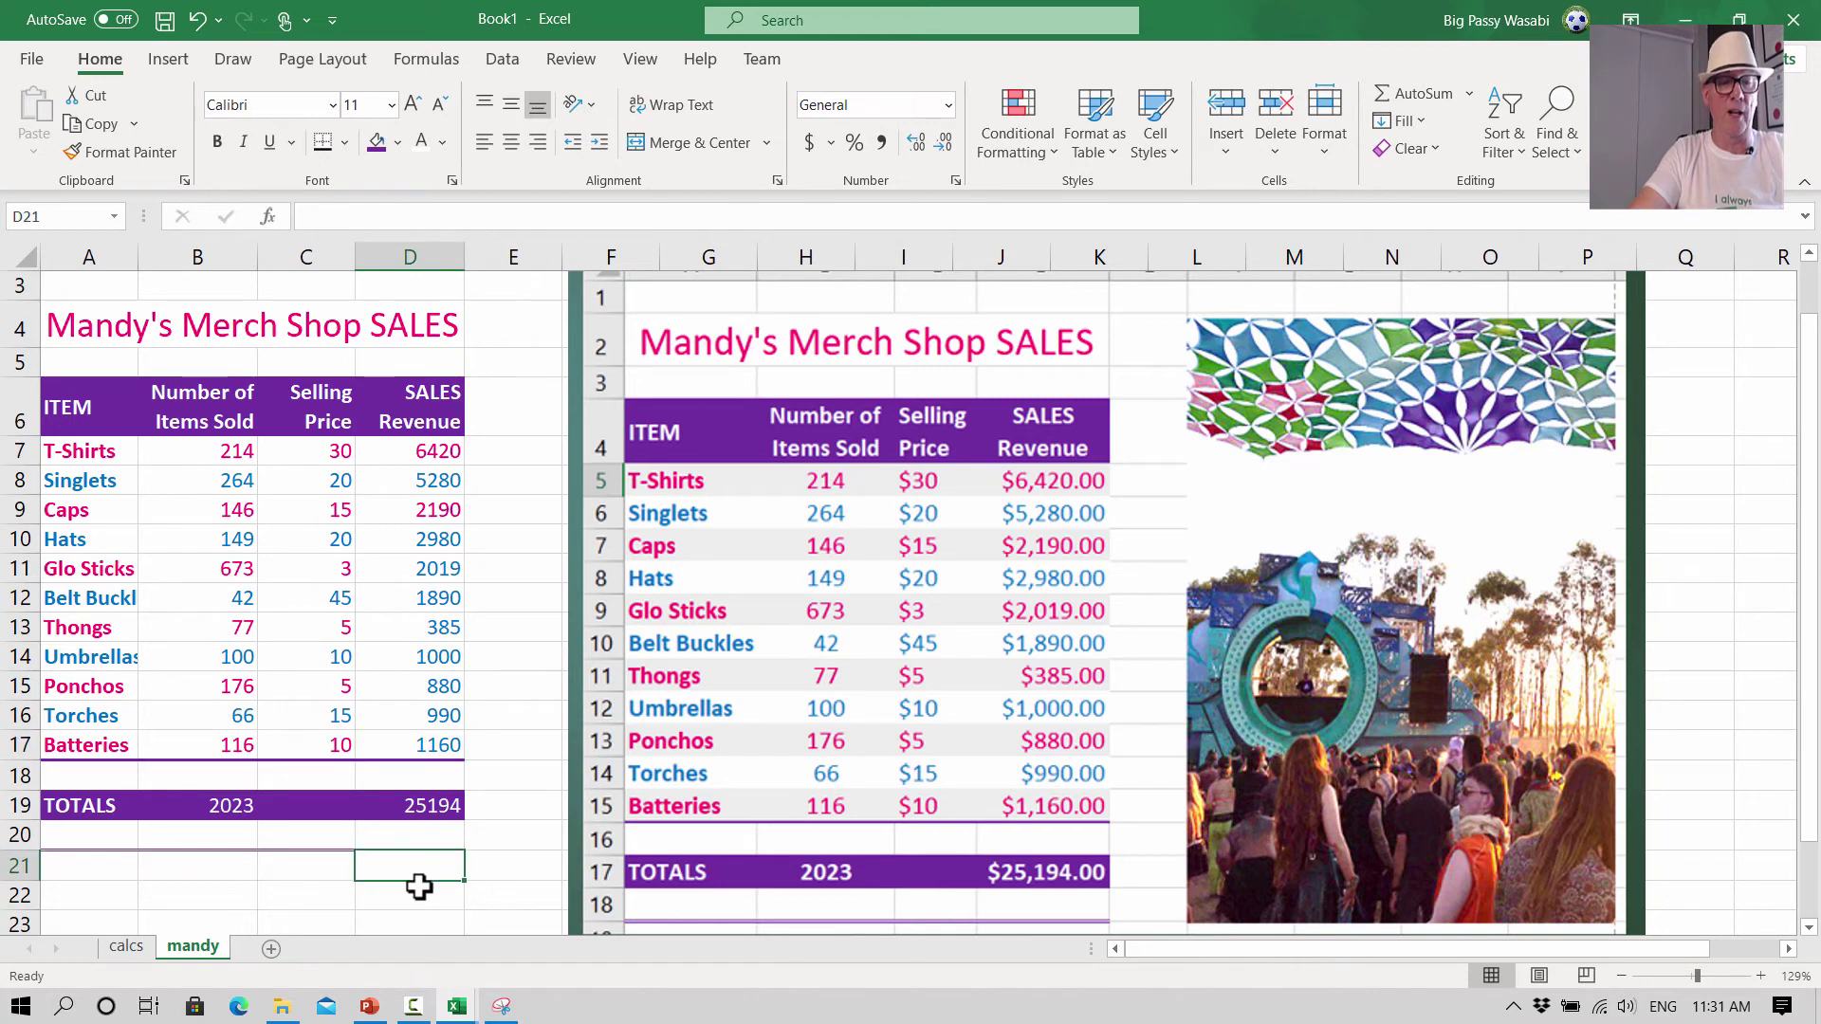
click(210, 896)
click(101, 835)
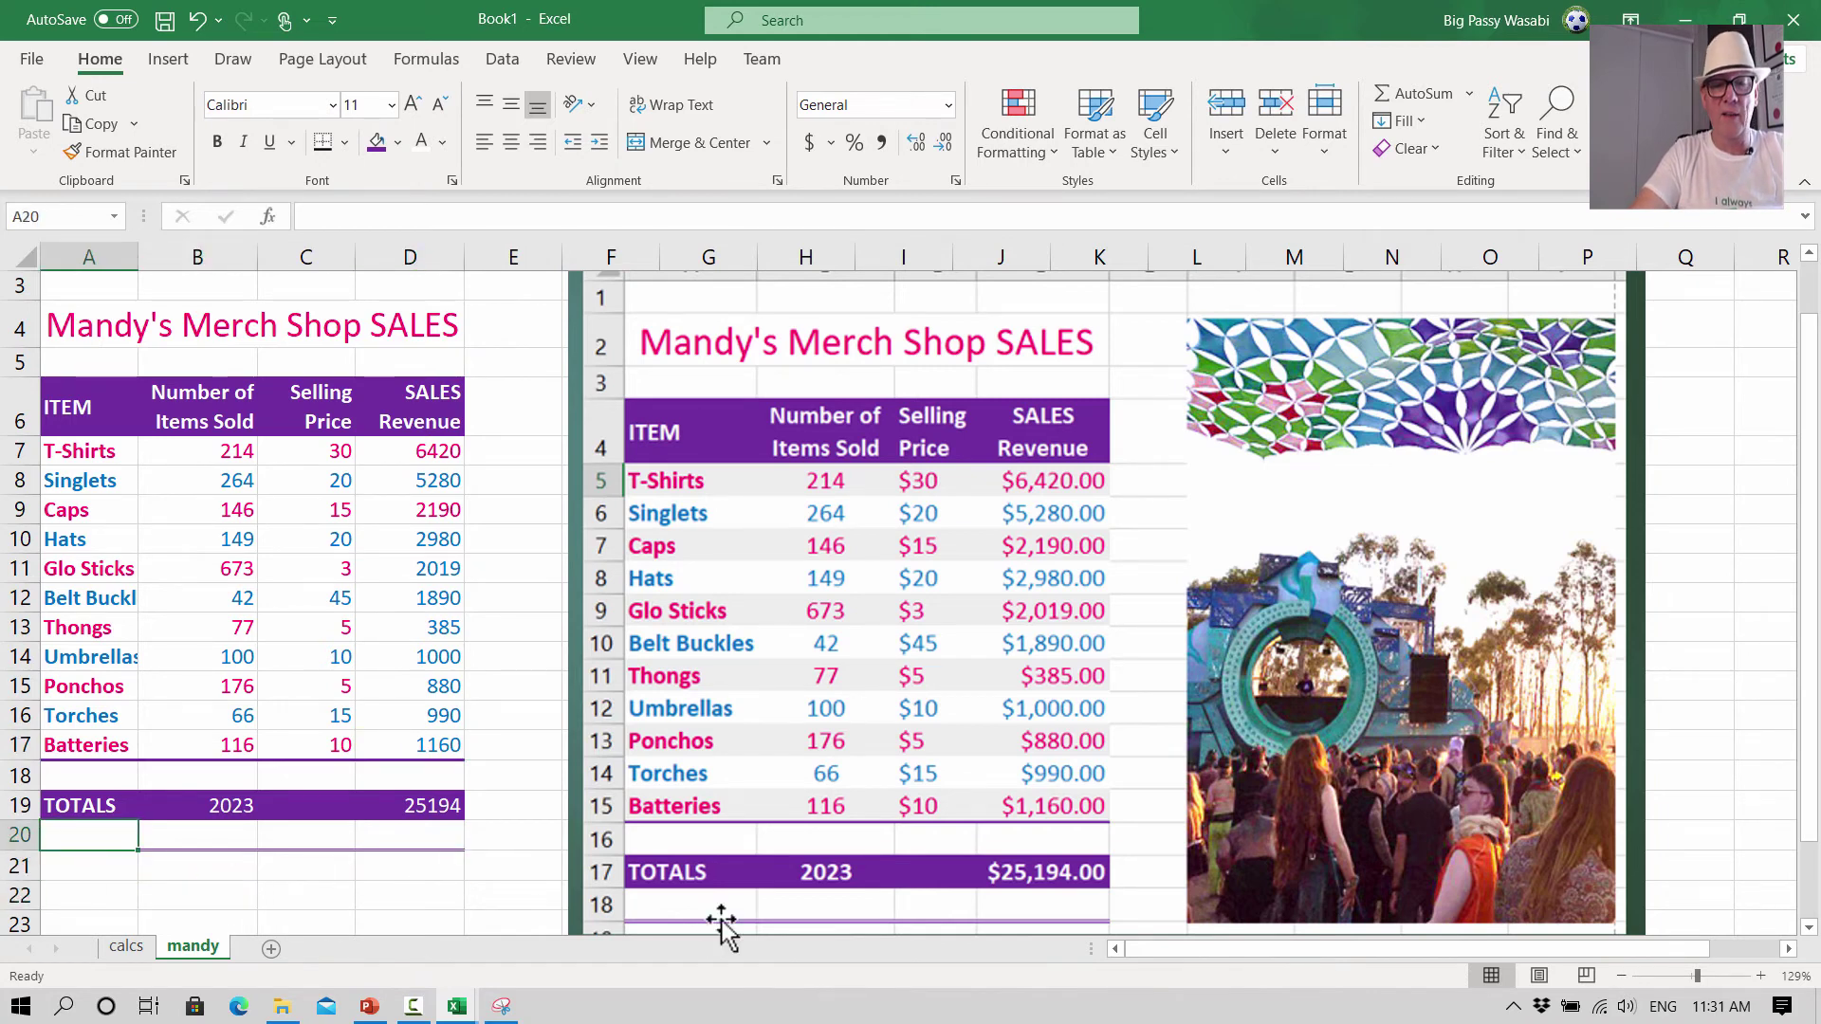
click(380, 901)
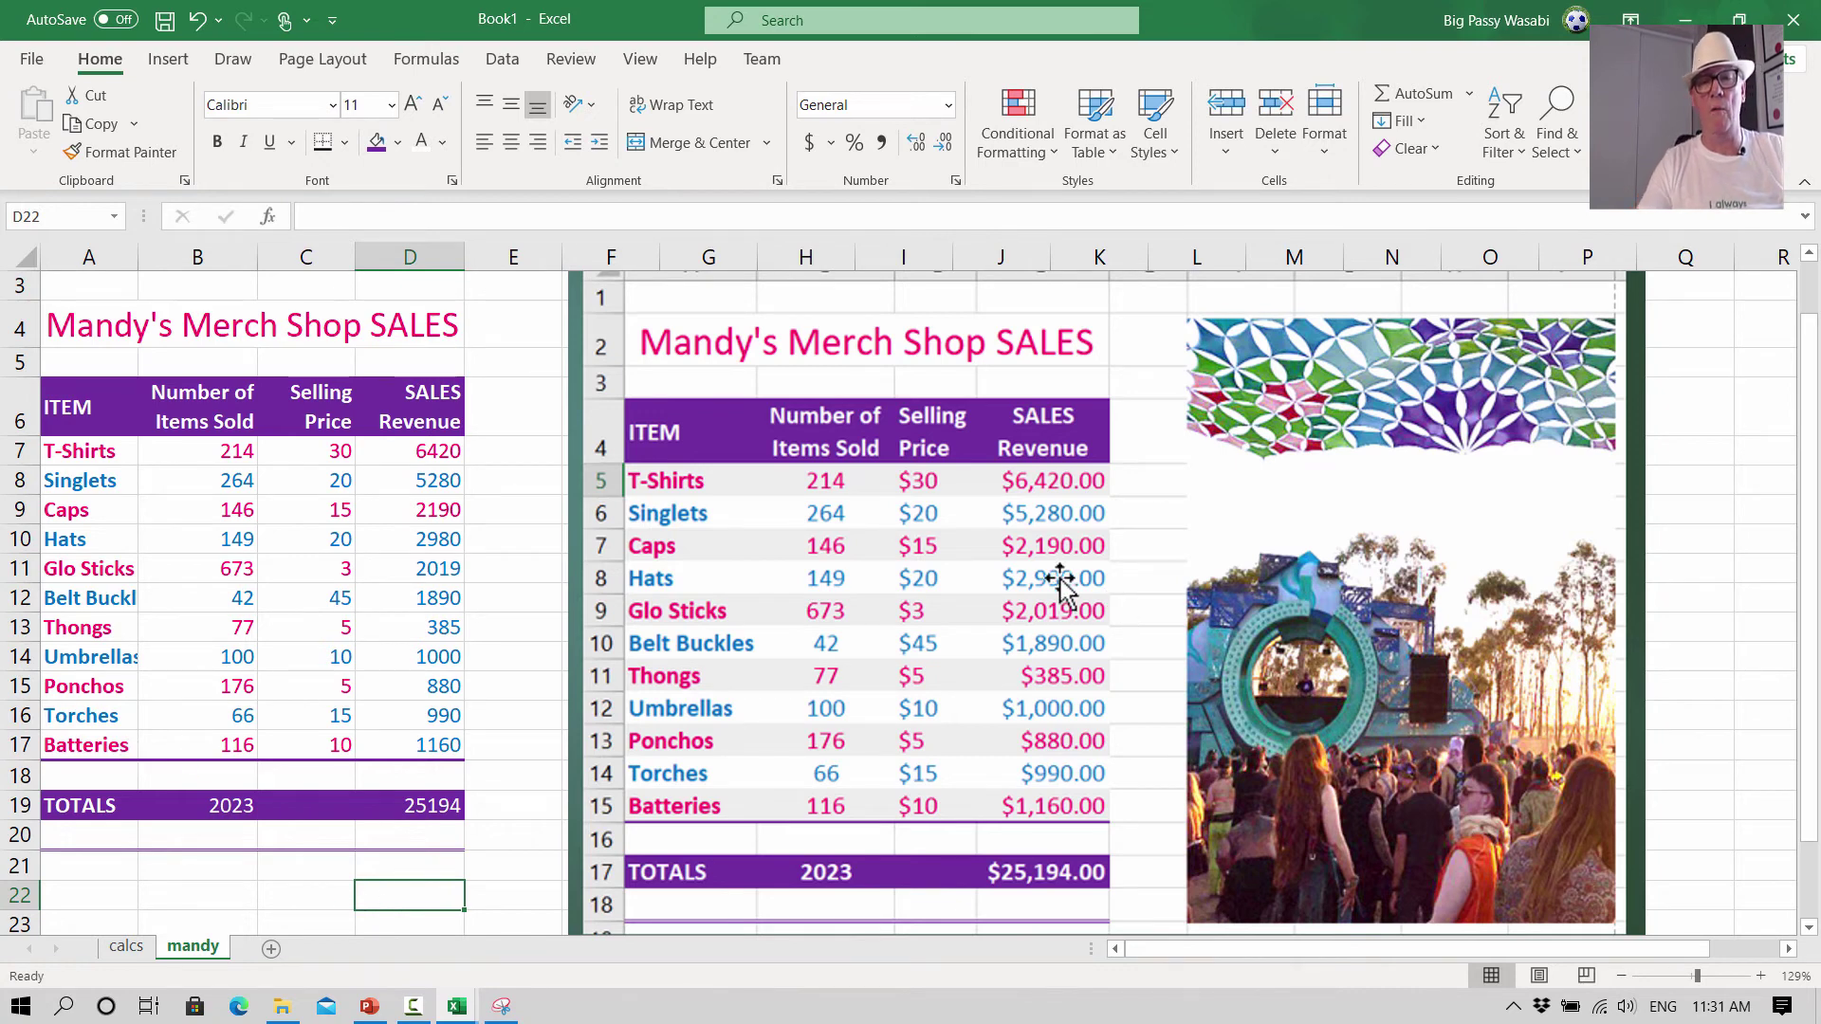
- Set the font colour of the sales revenue cells D11, D13, D15 and D17 to the recently used pink
click(391, 564)
click(442, 142)
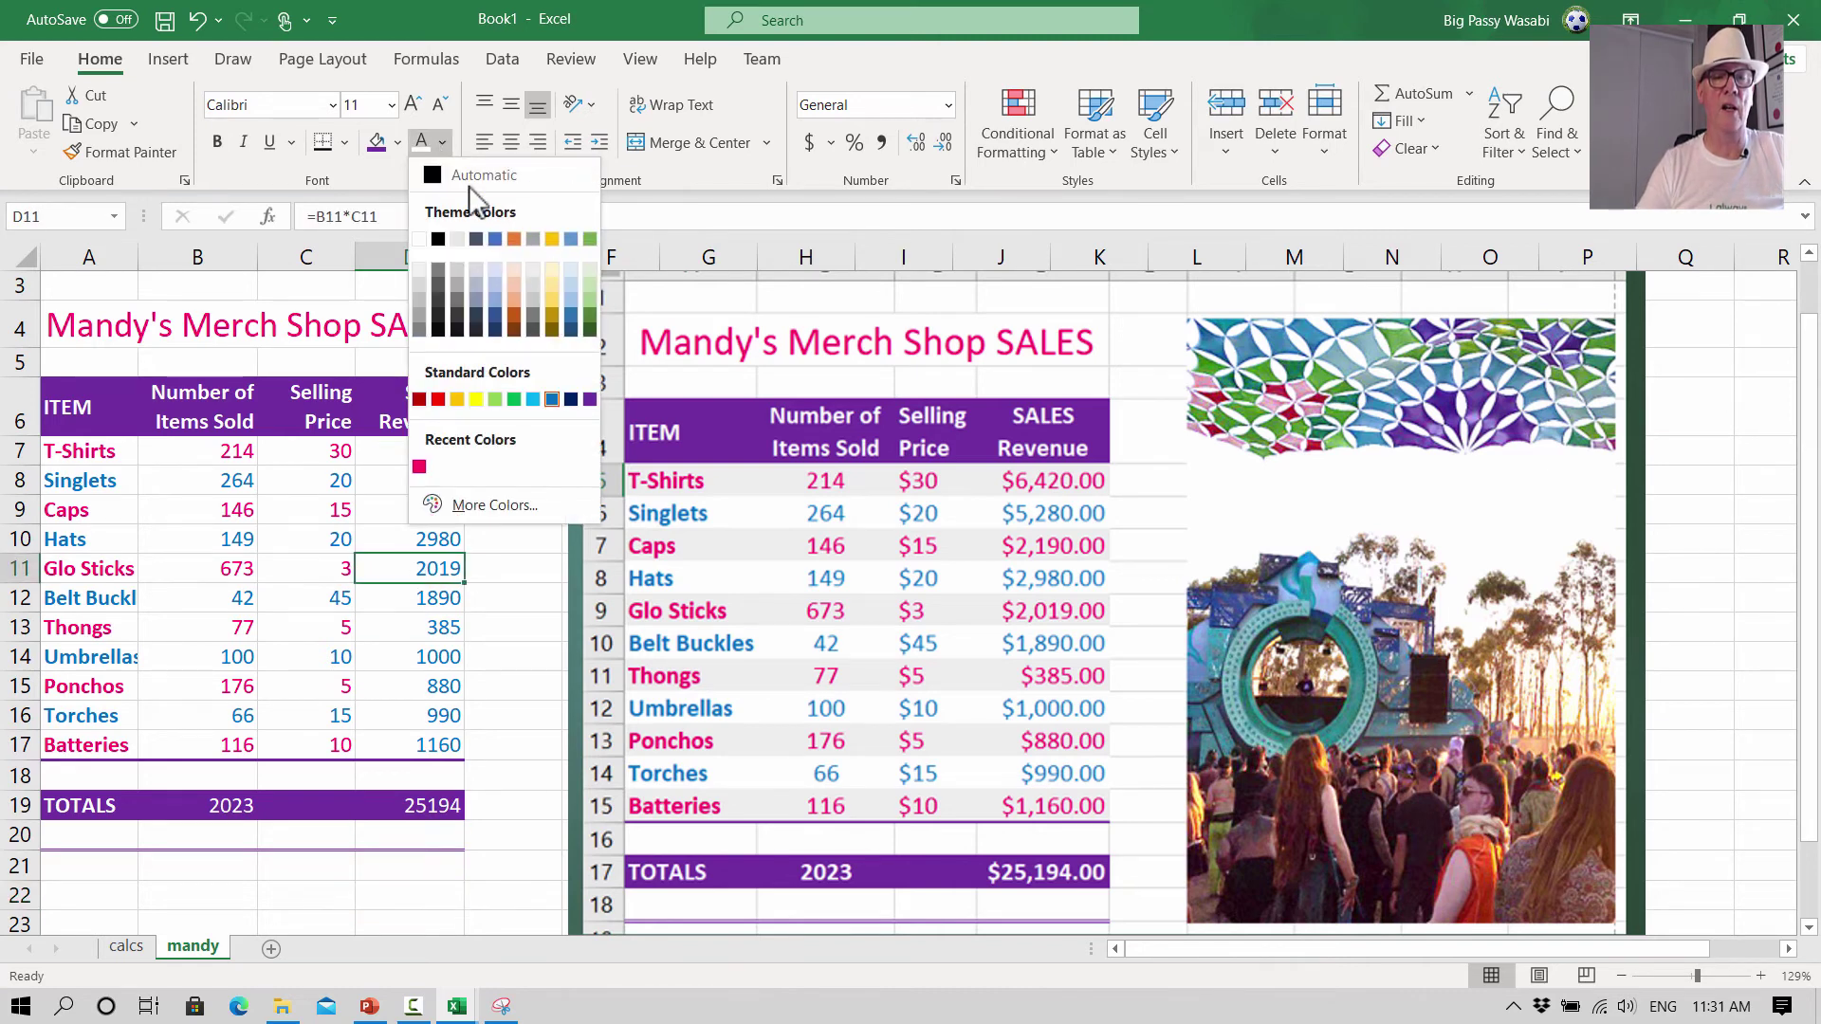
click(419, 467)
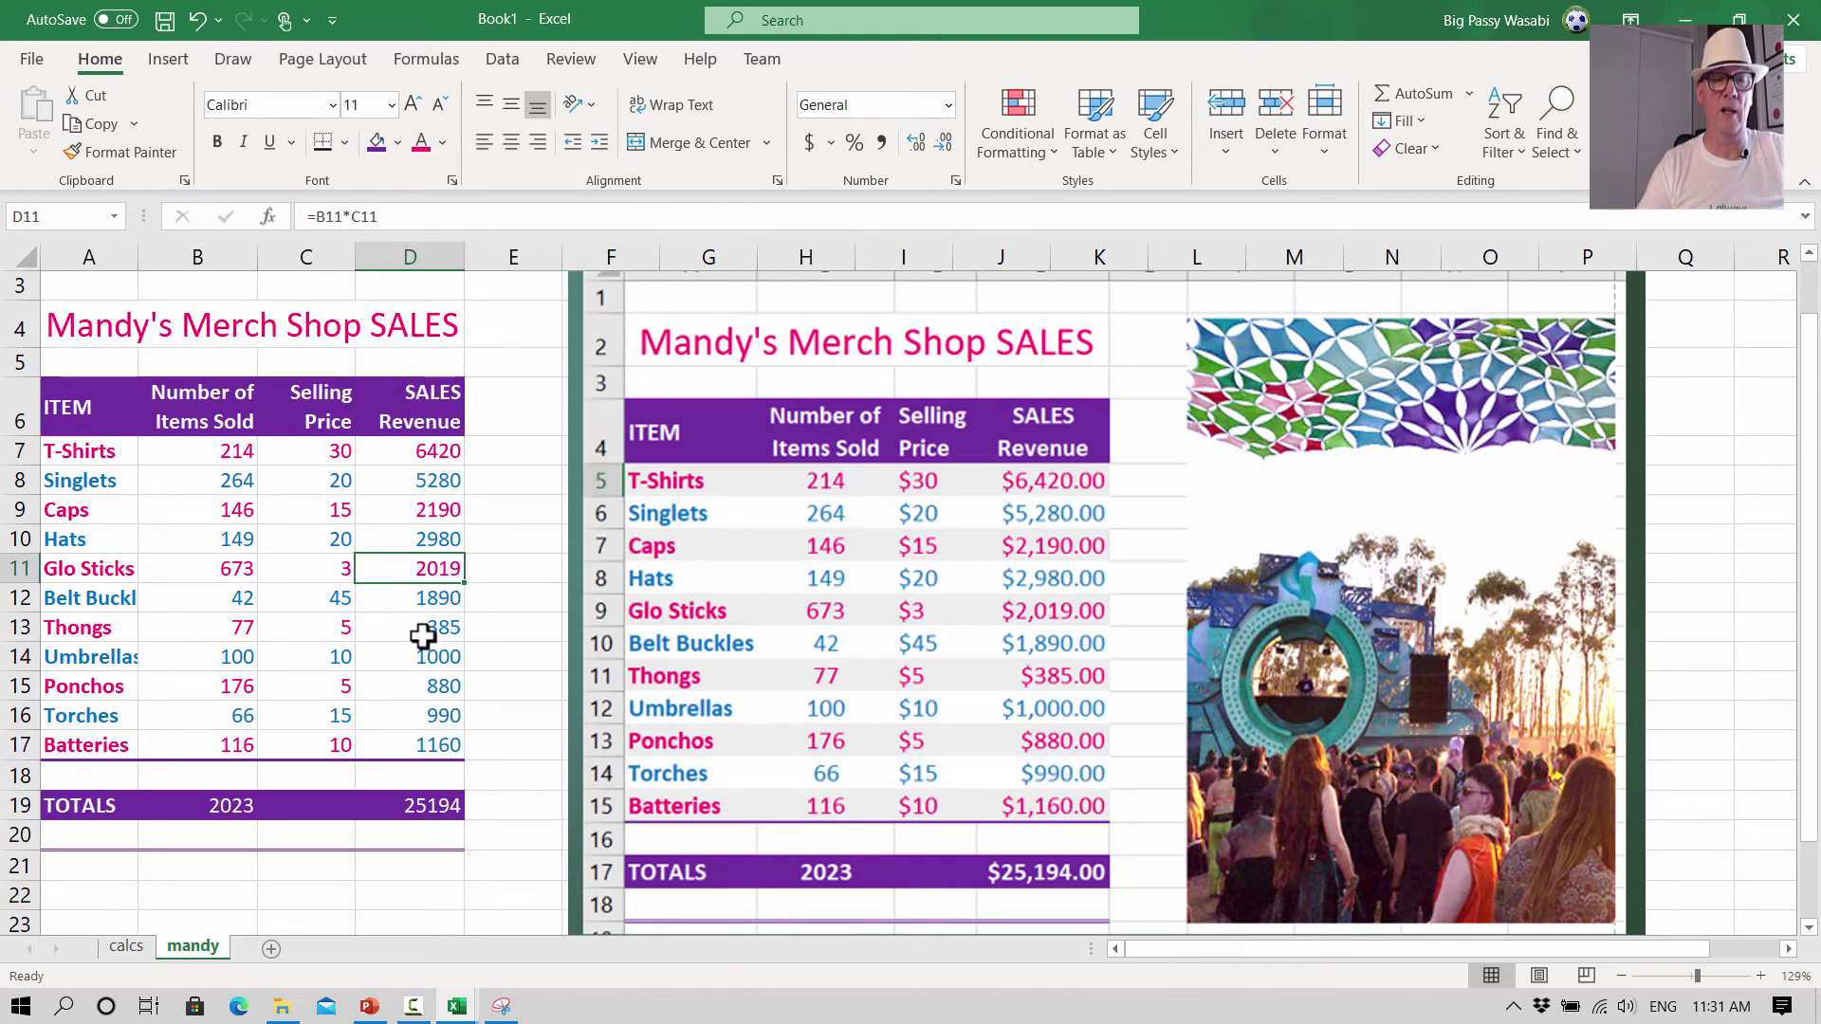
click(423, 631)
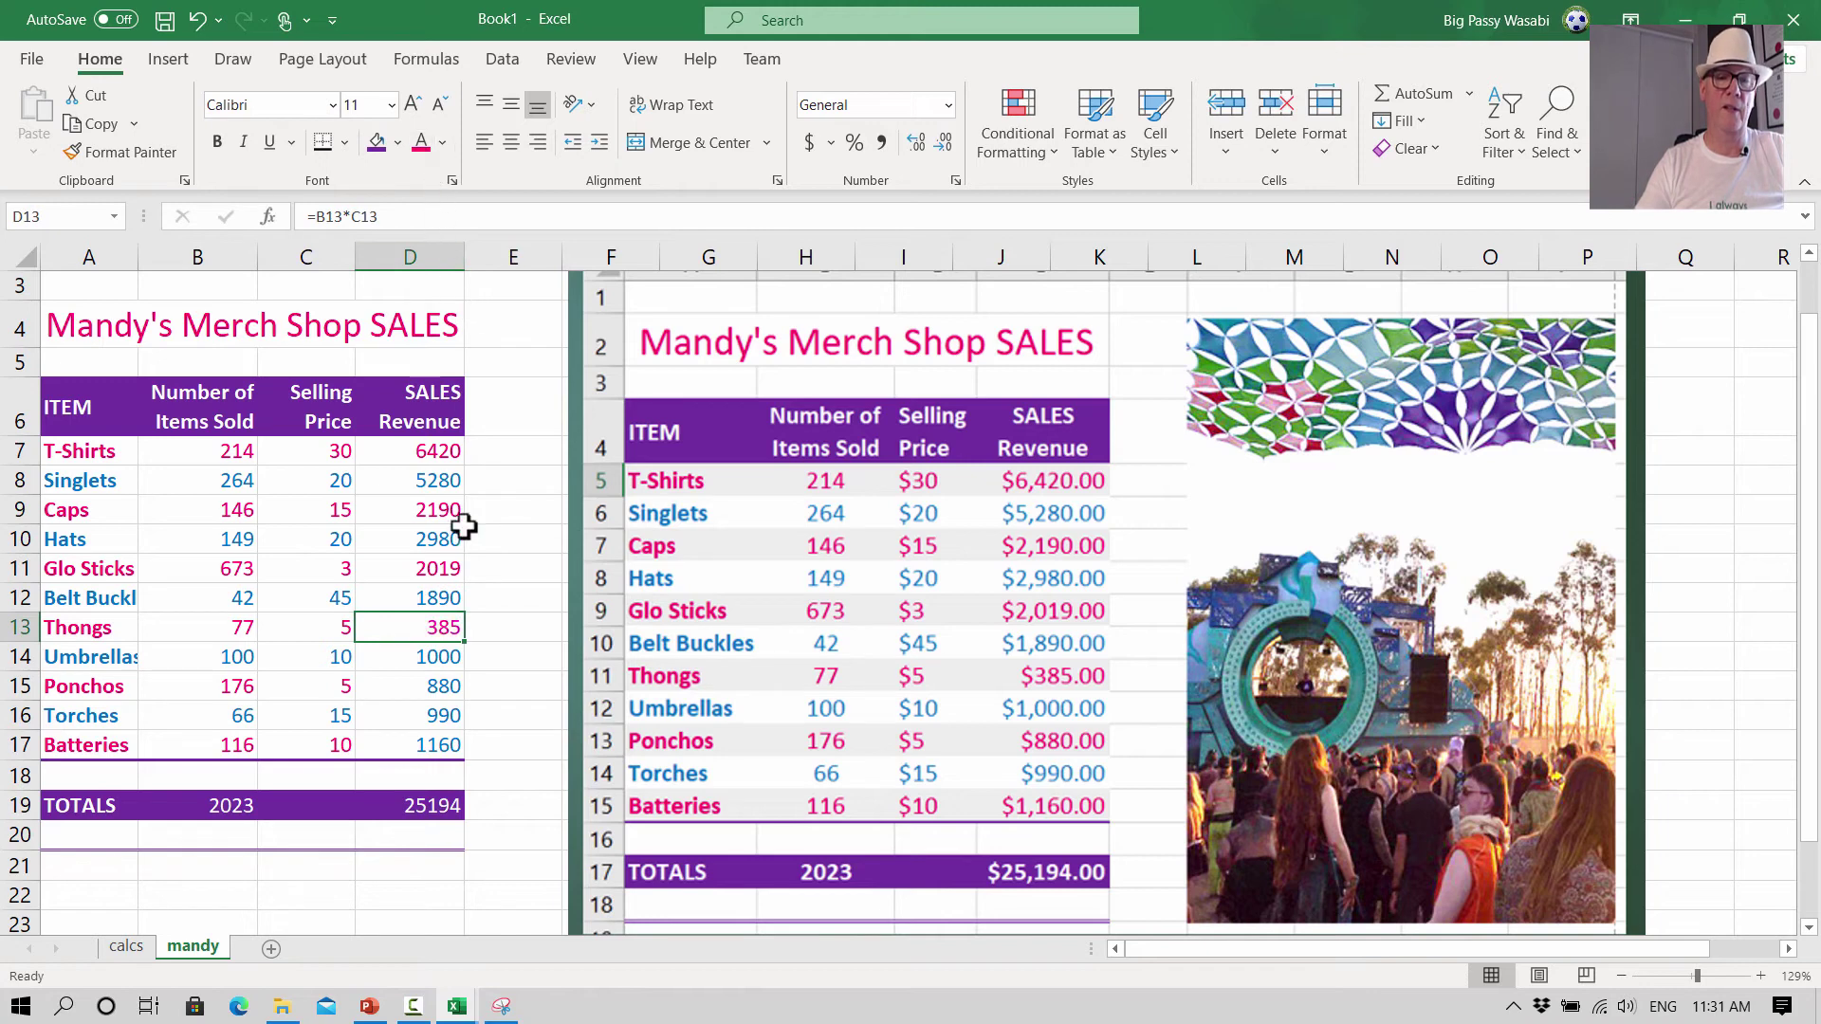
click(454, 693)
key(F4)
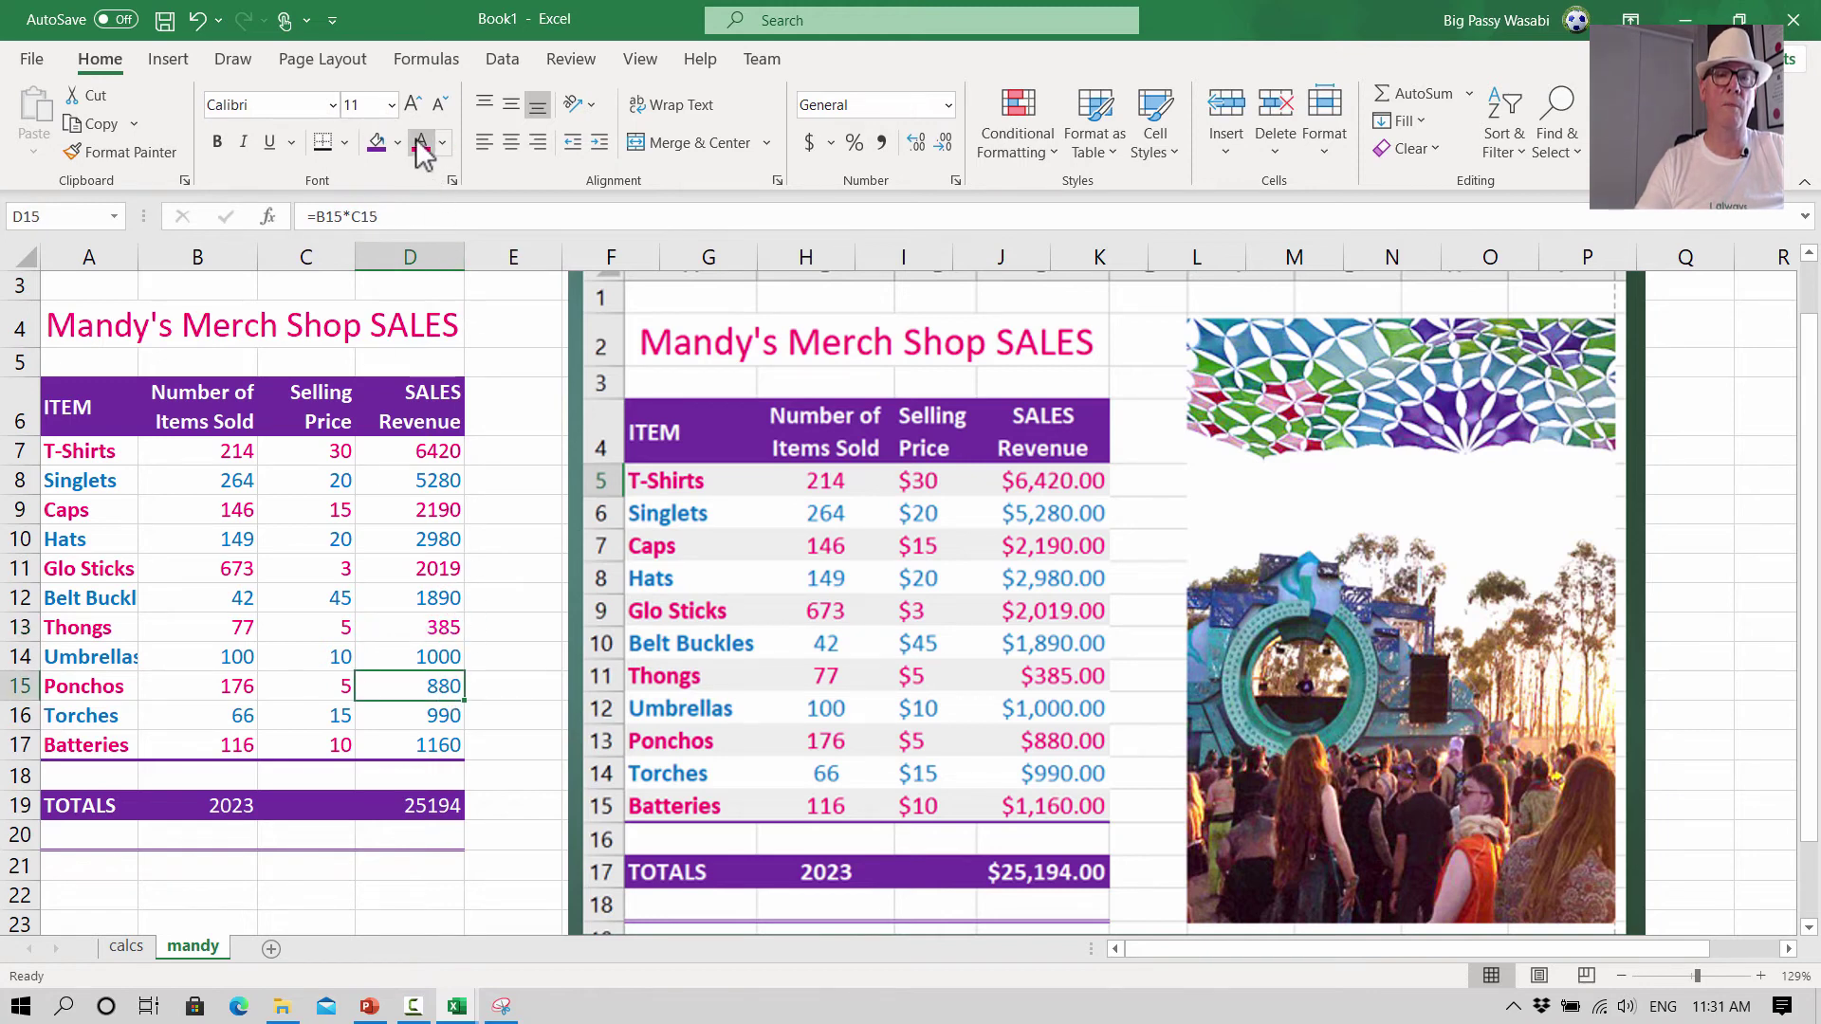
click(444, 744)
key(F4)
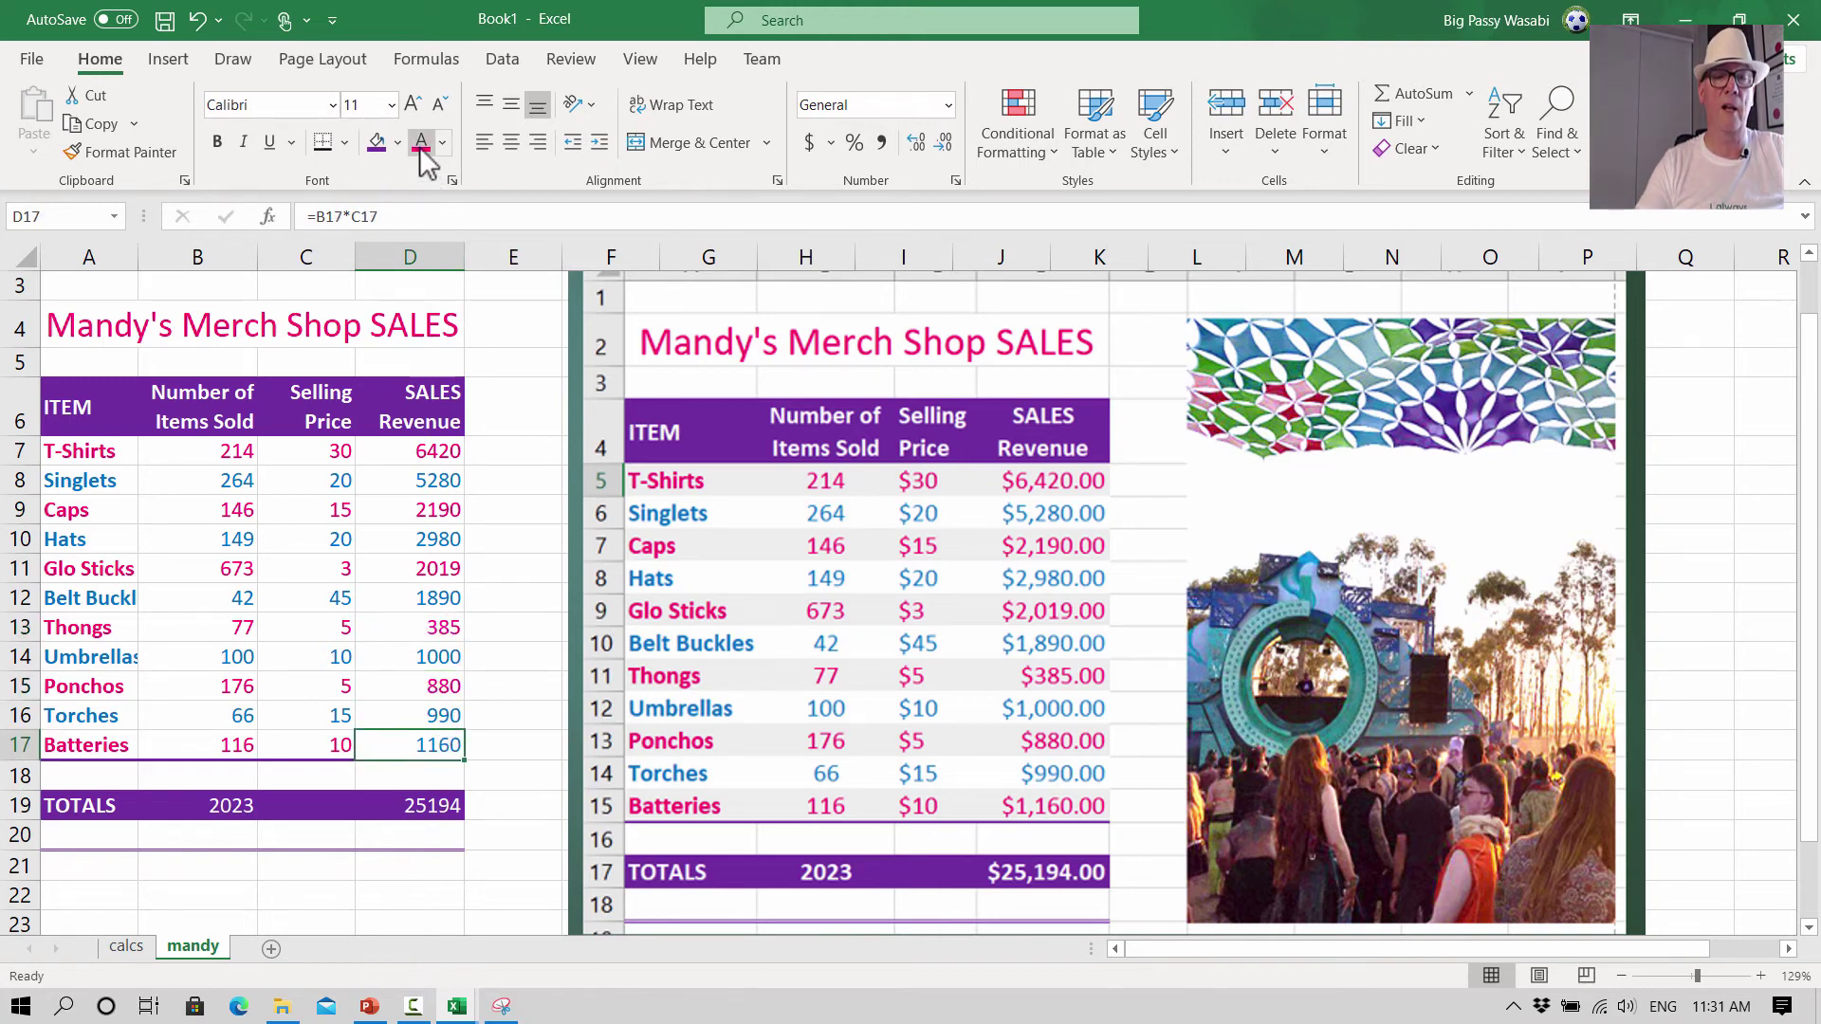
click(516, 693)
- Try the Currency number format on the selling prices C7:C17 and return them to General
click(427, 451)
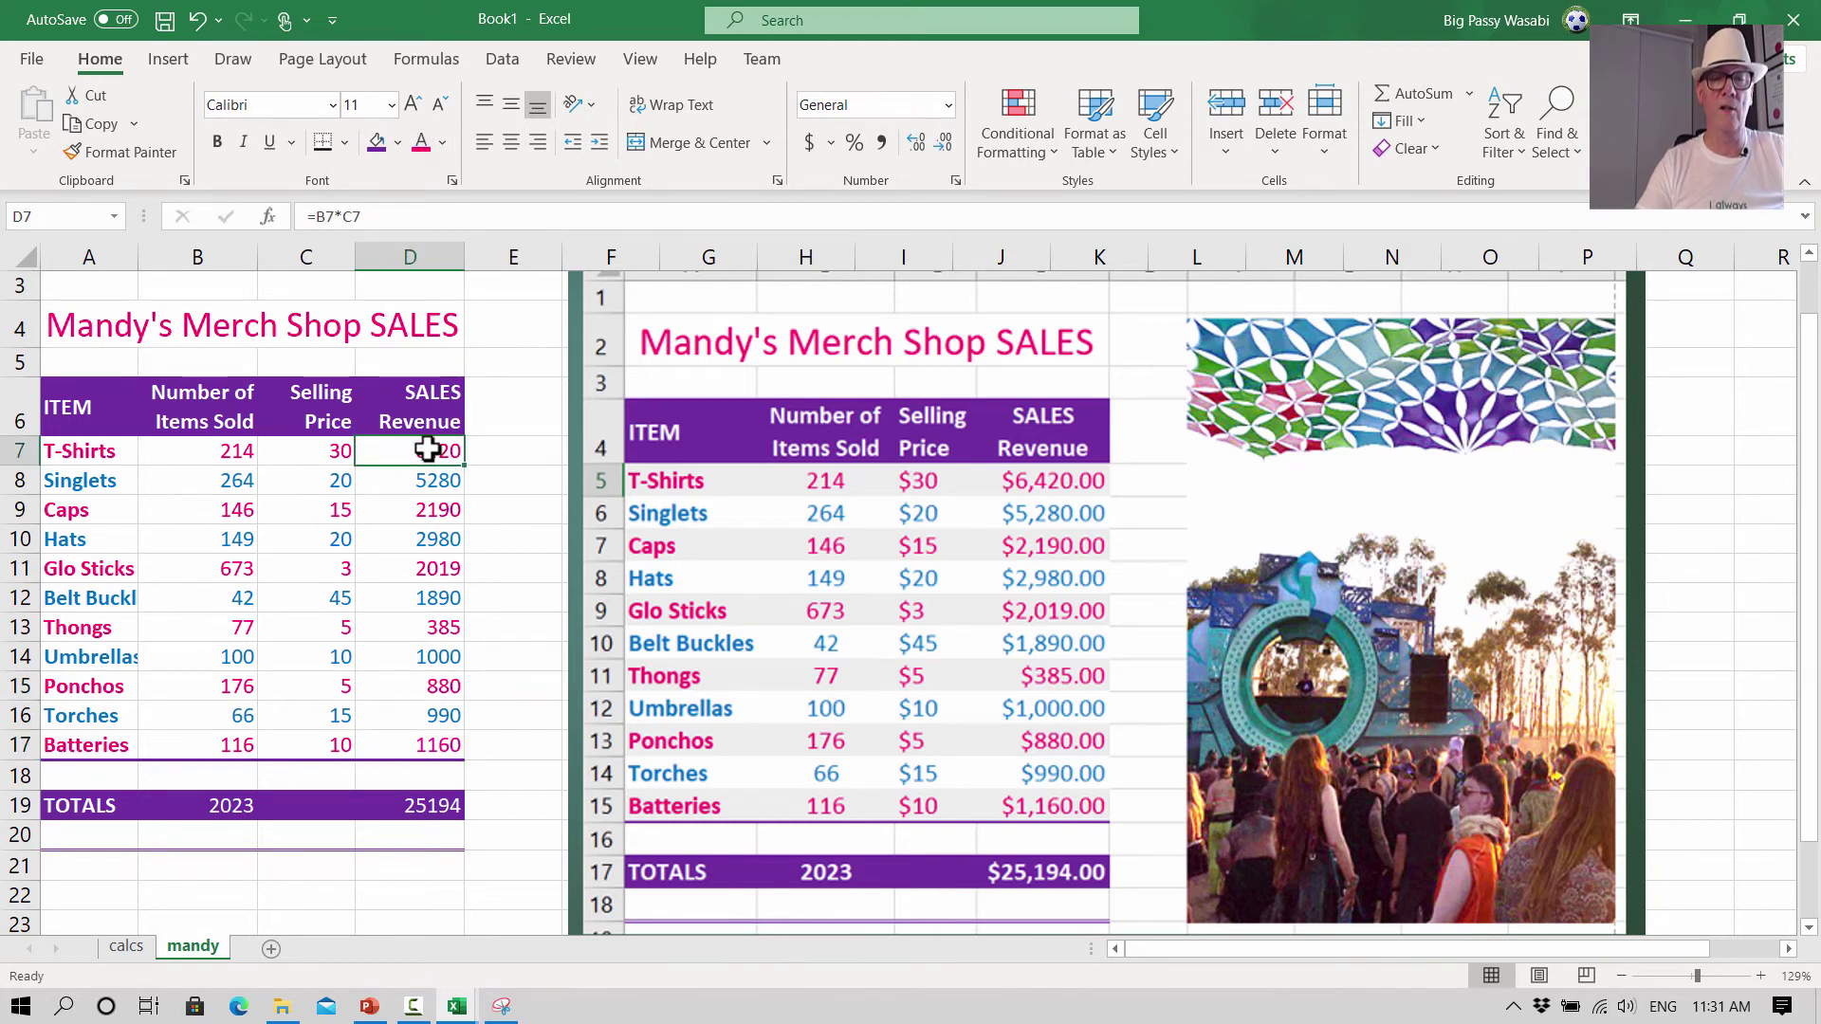
click(323, 458)
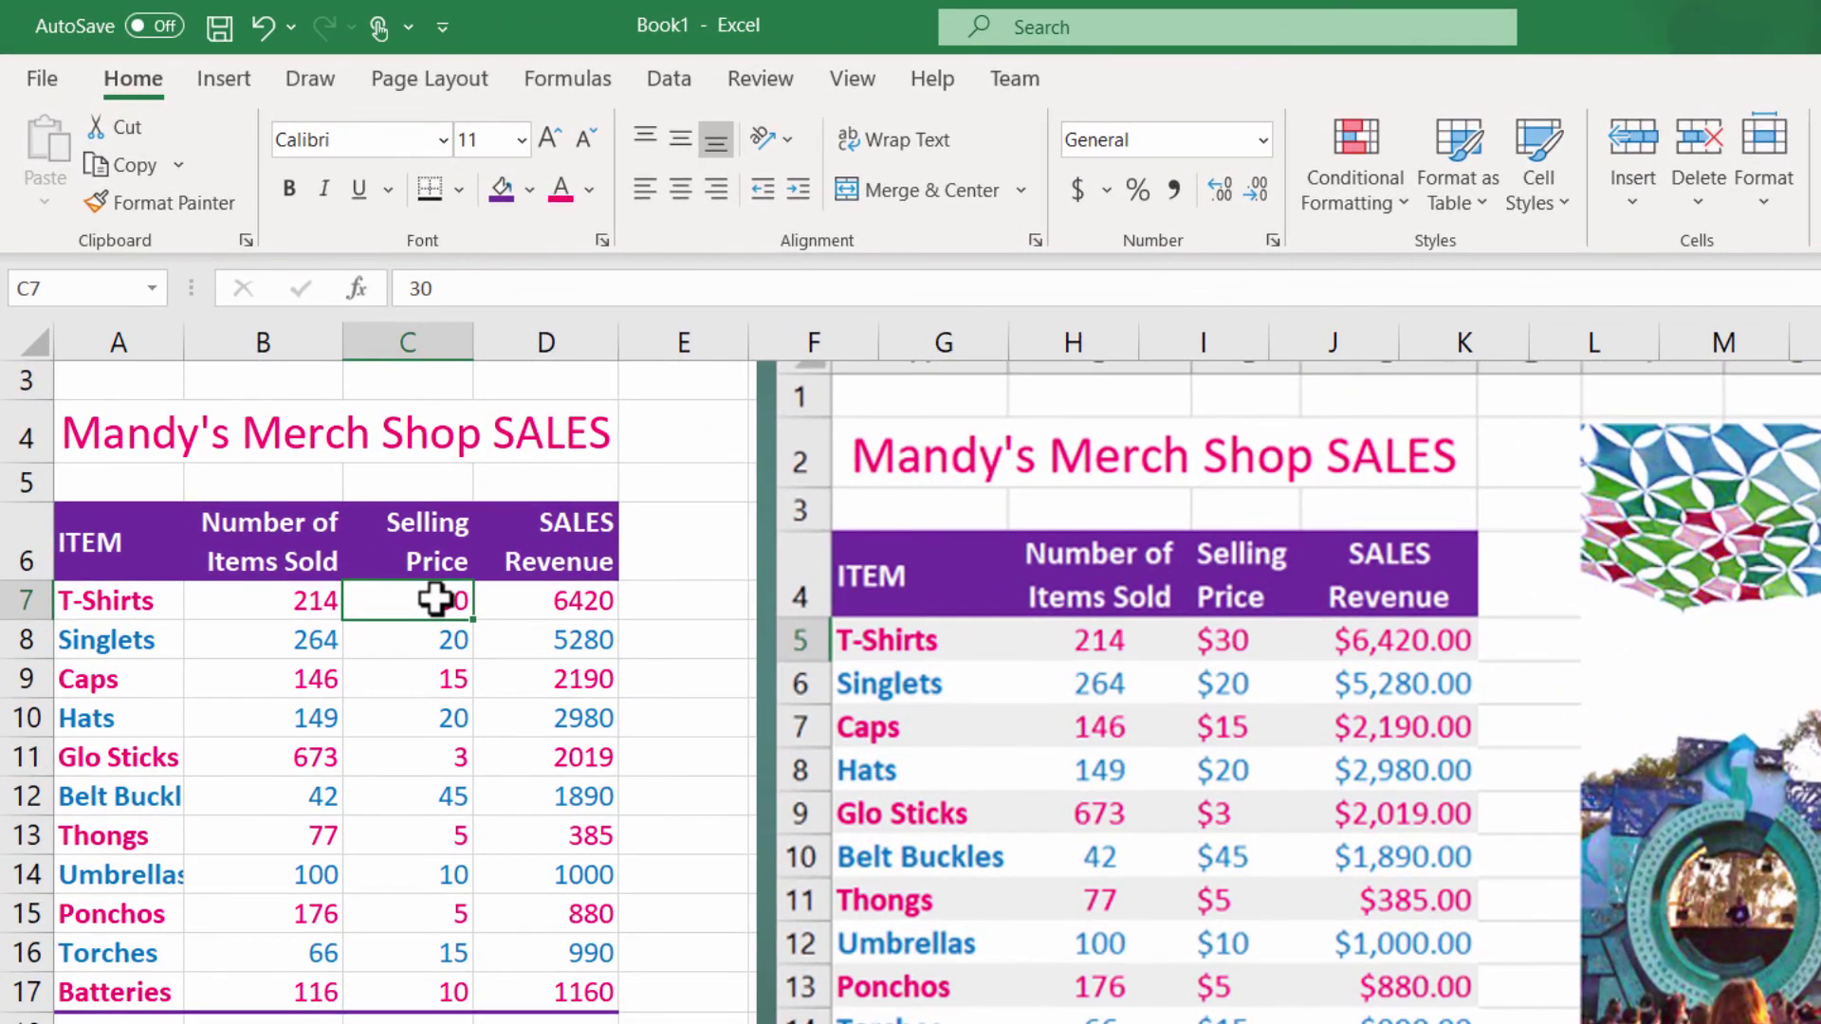
drag(435, 598, 469, 988)
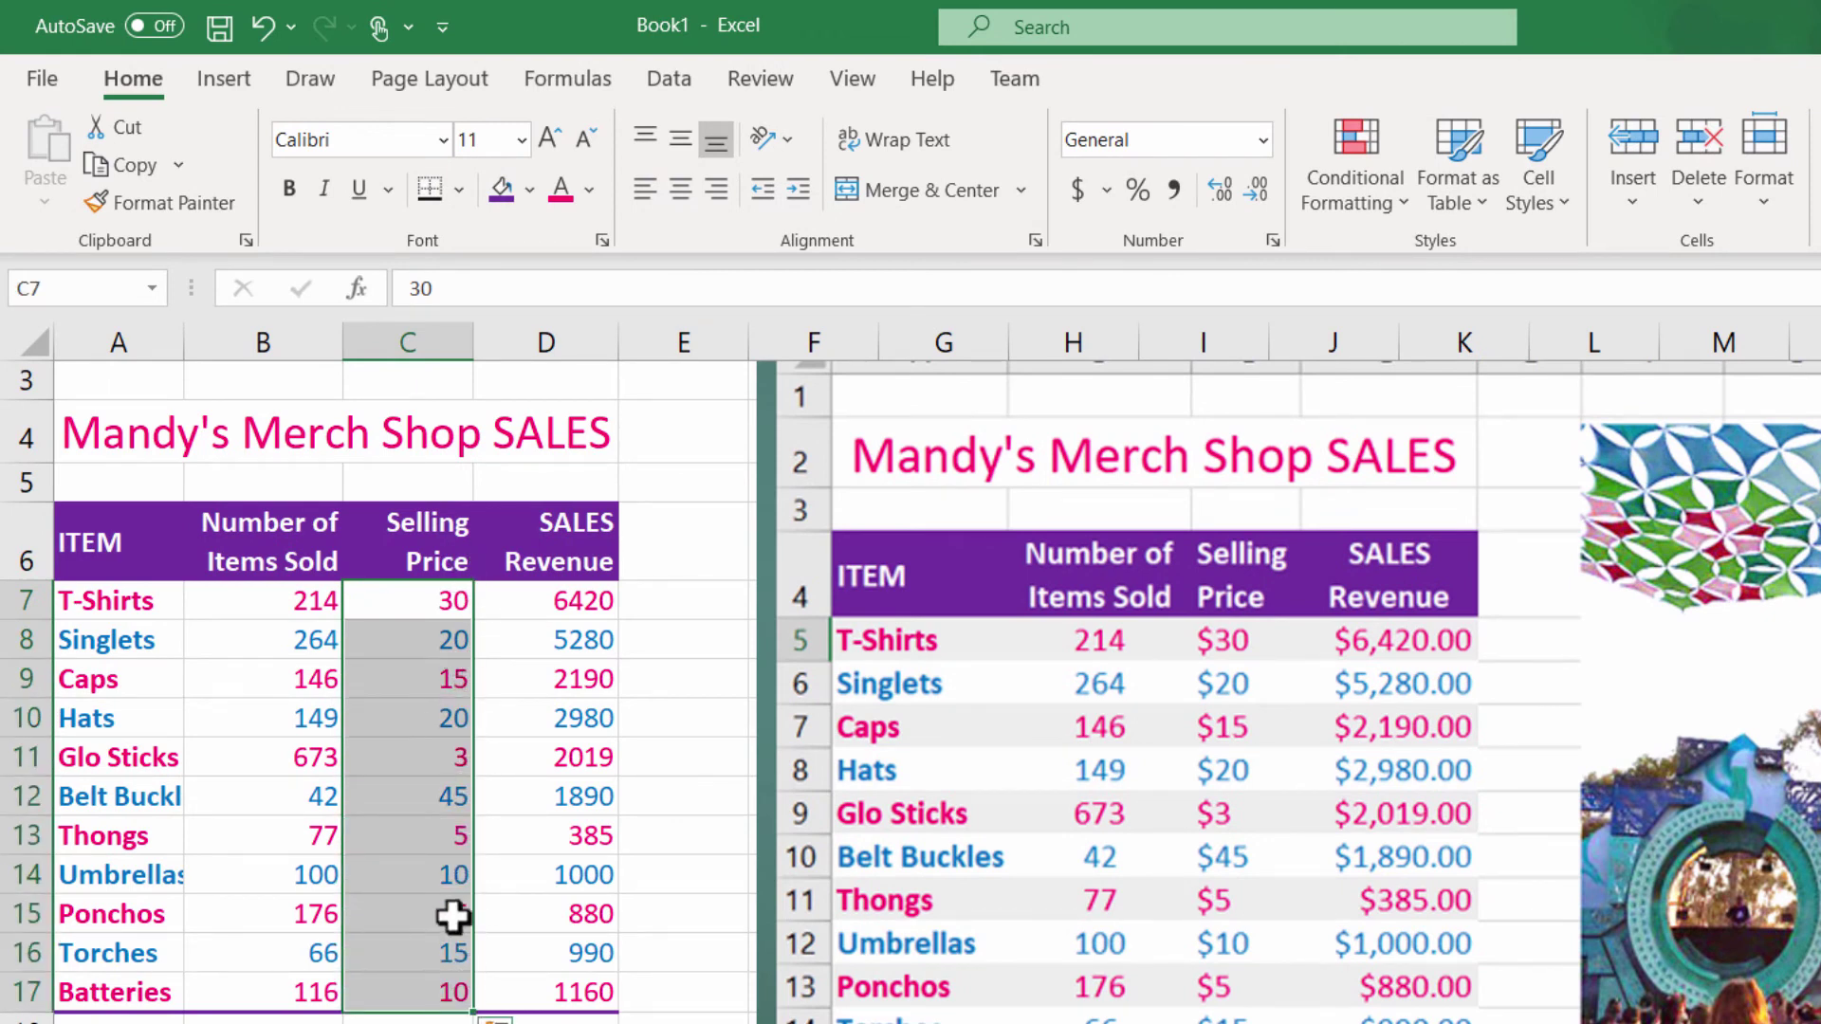
click(1106, 193)
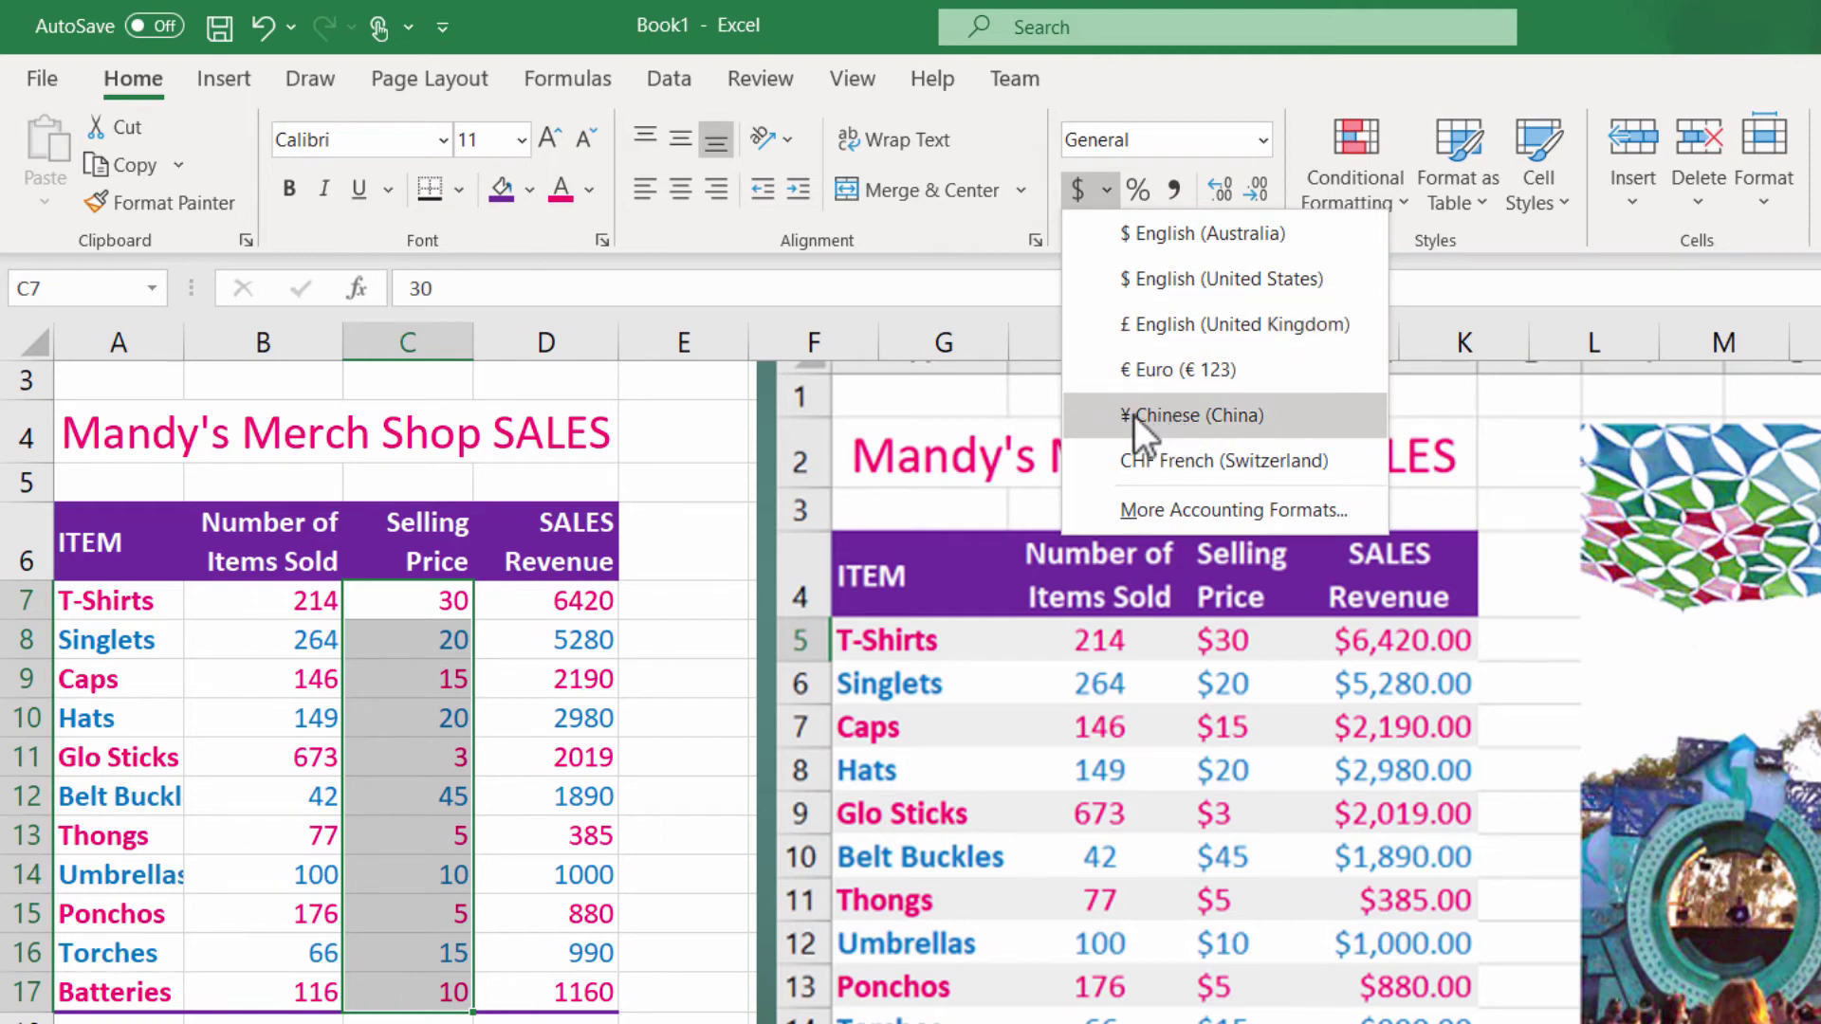
click(1108, 195)
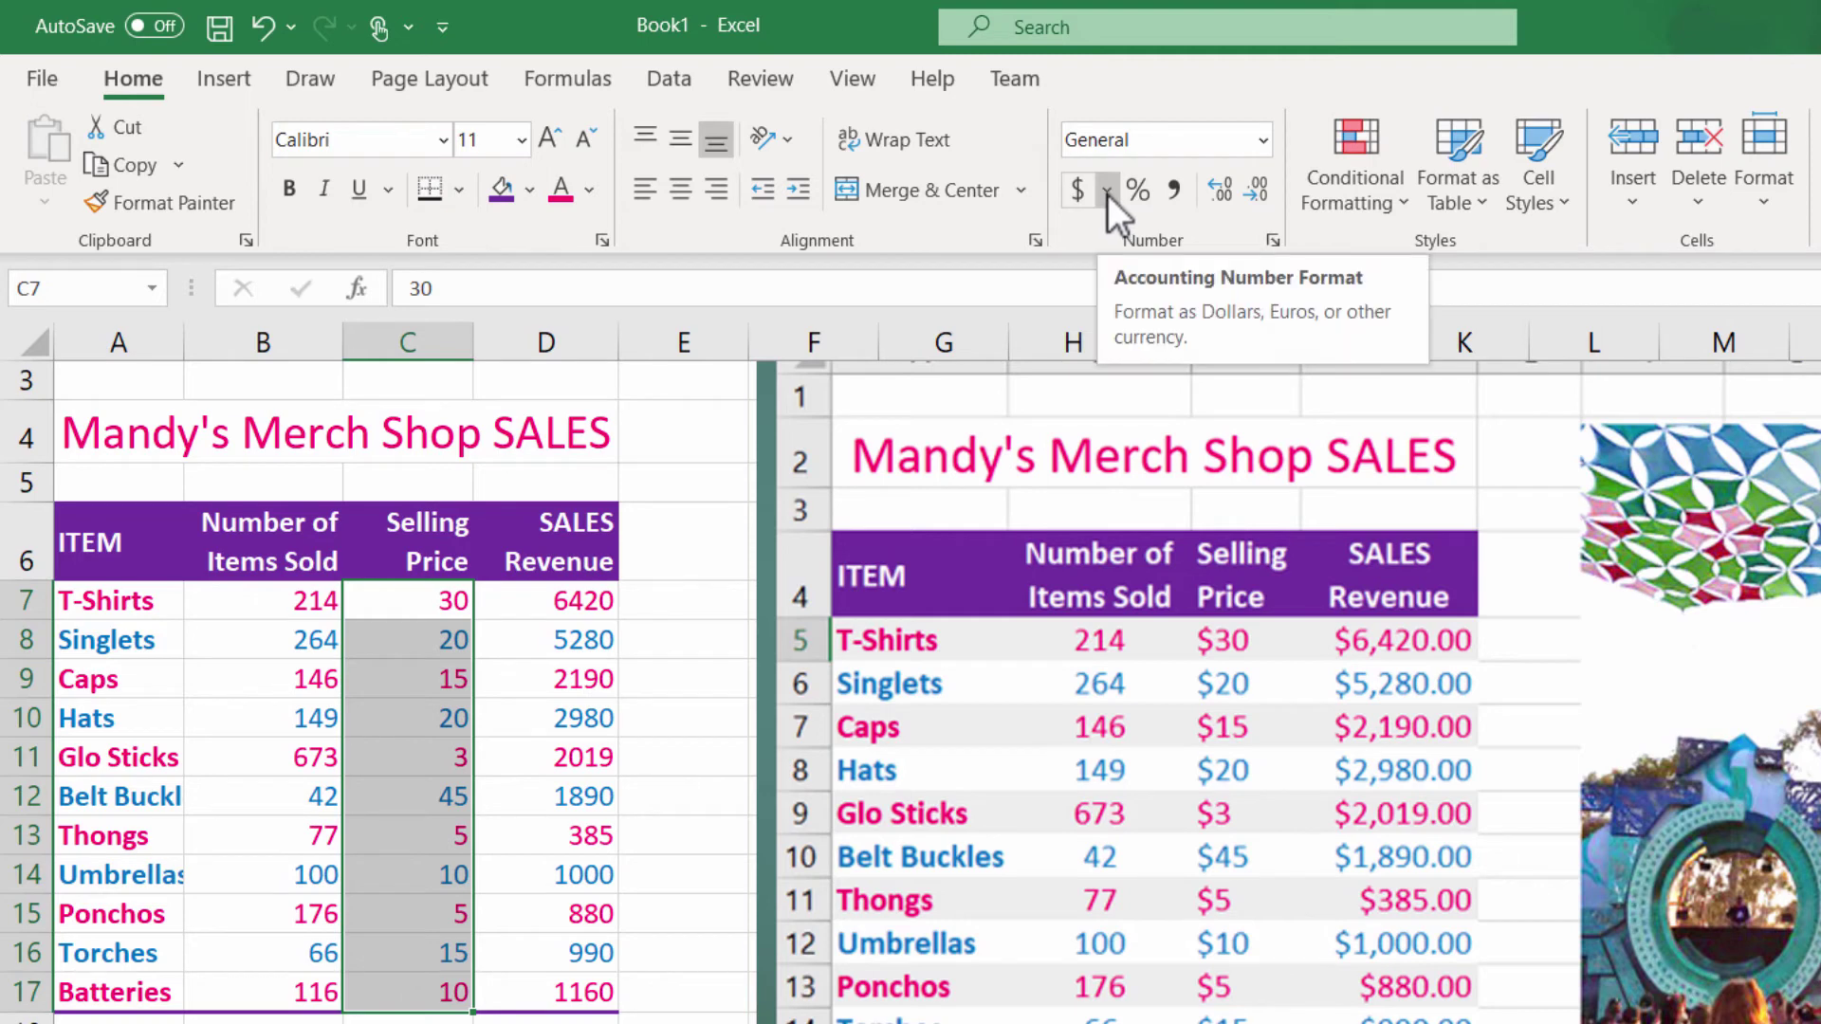
click(1263, 141)
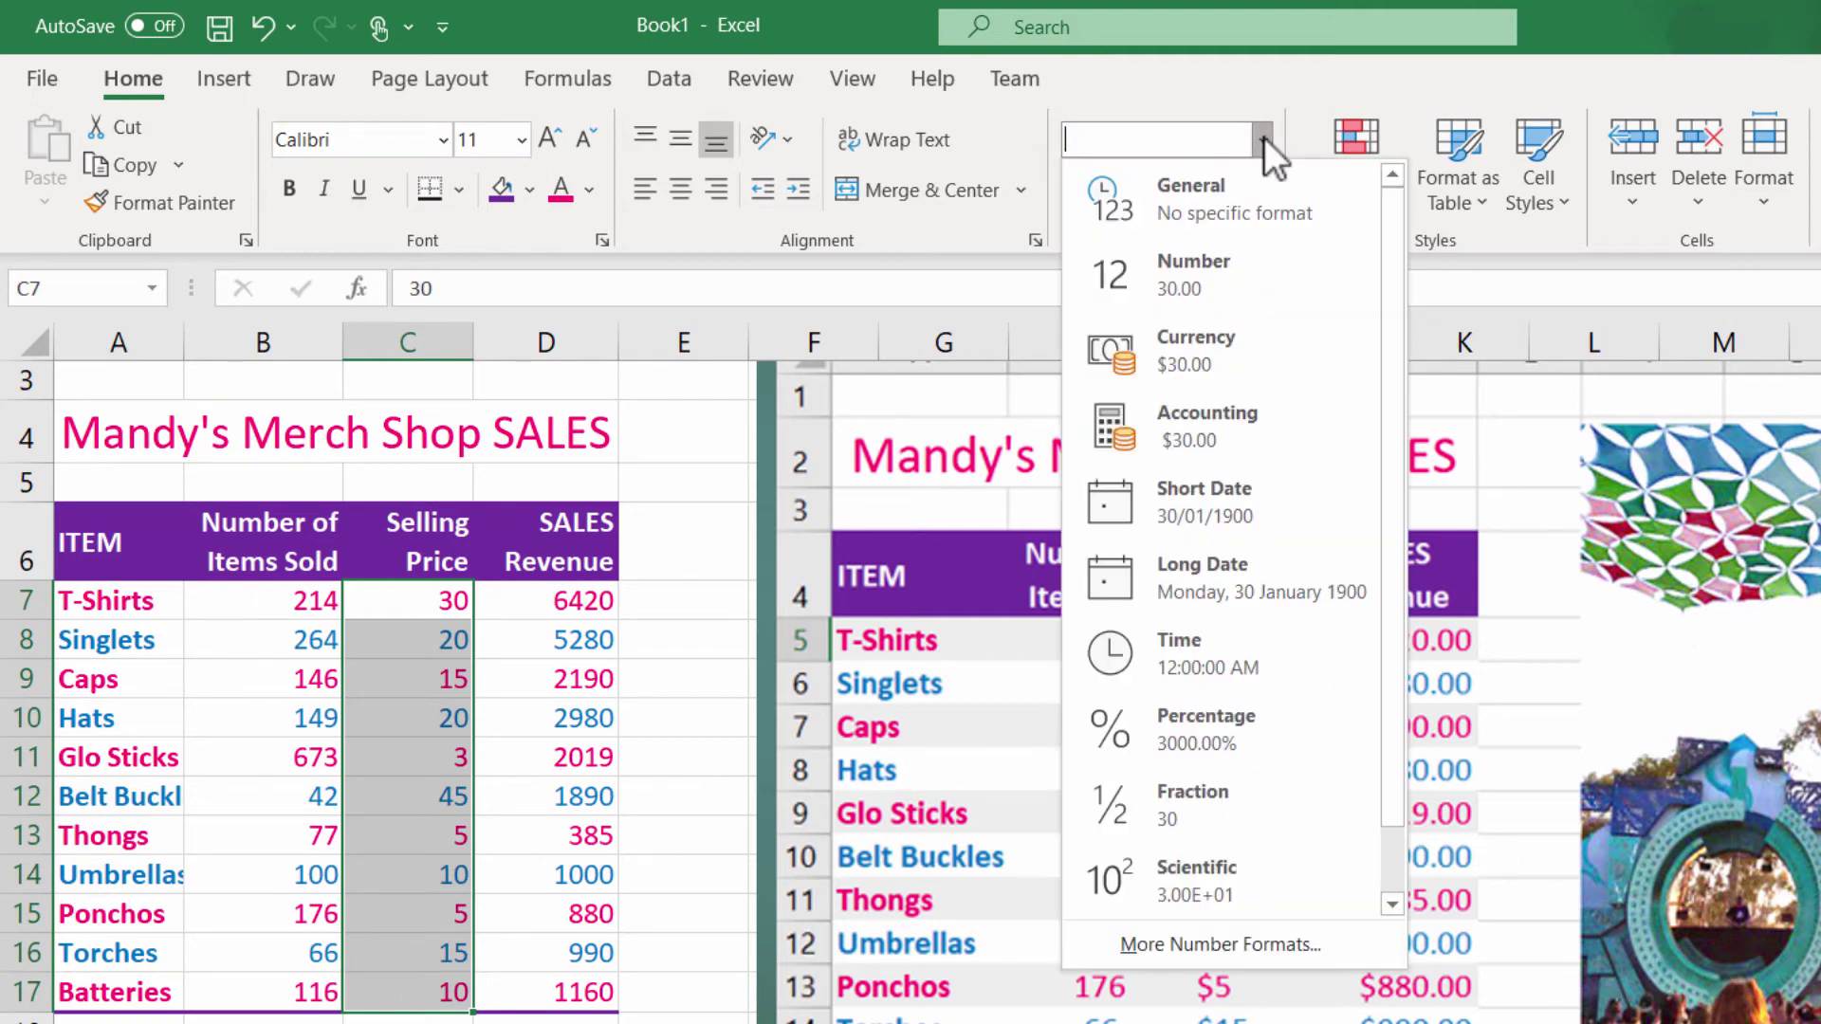
click(1209, 350)
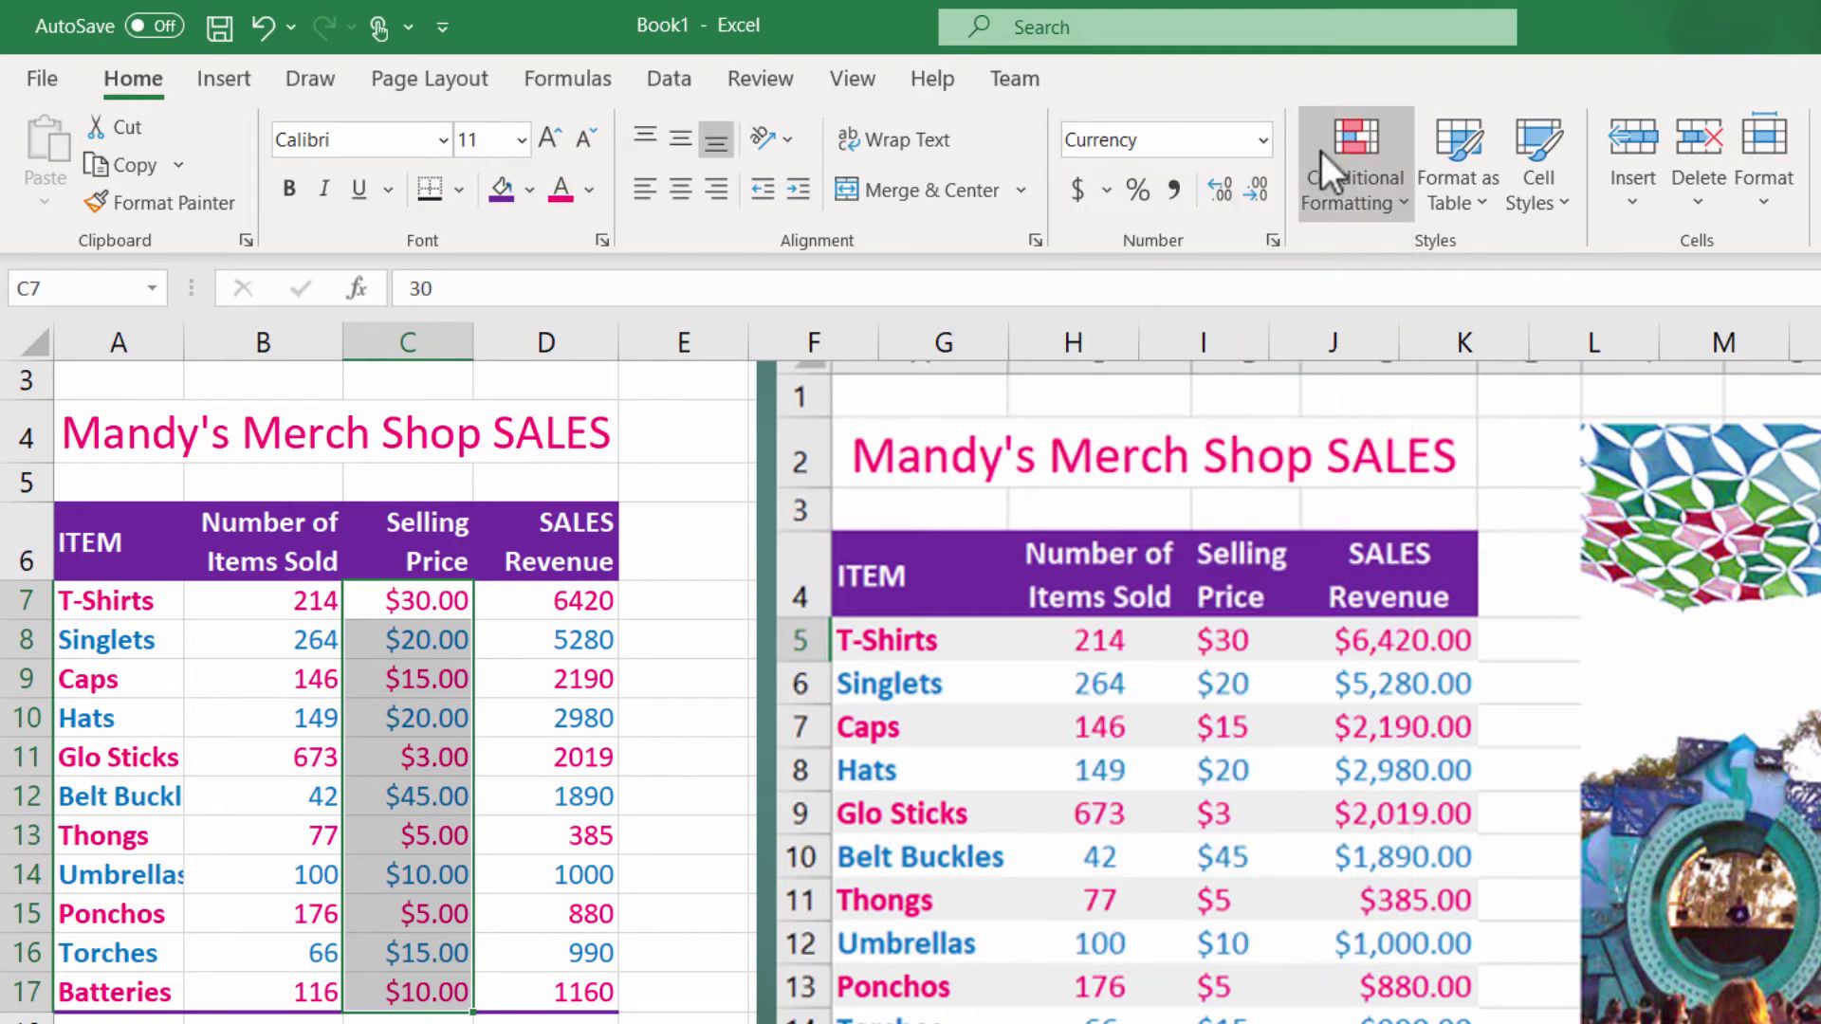
click(1263, 141)
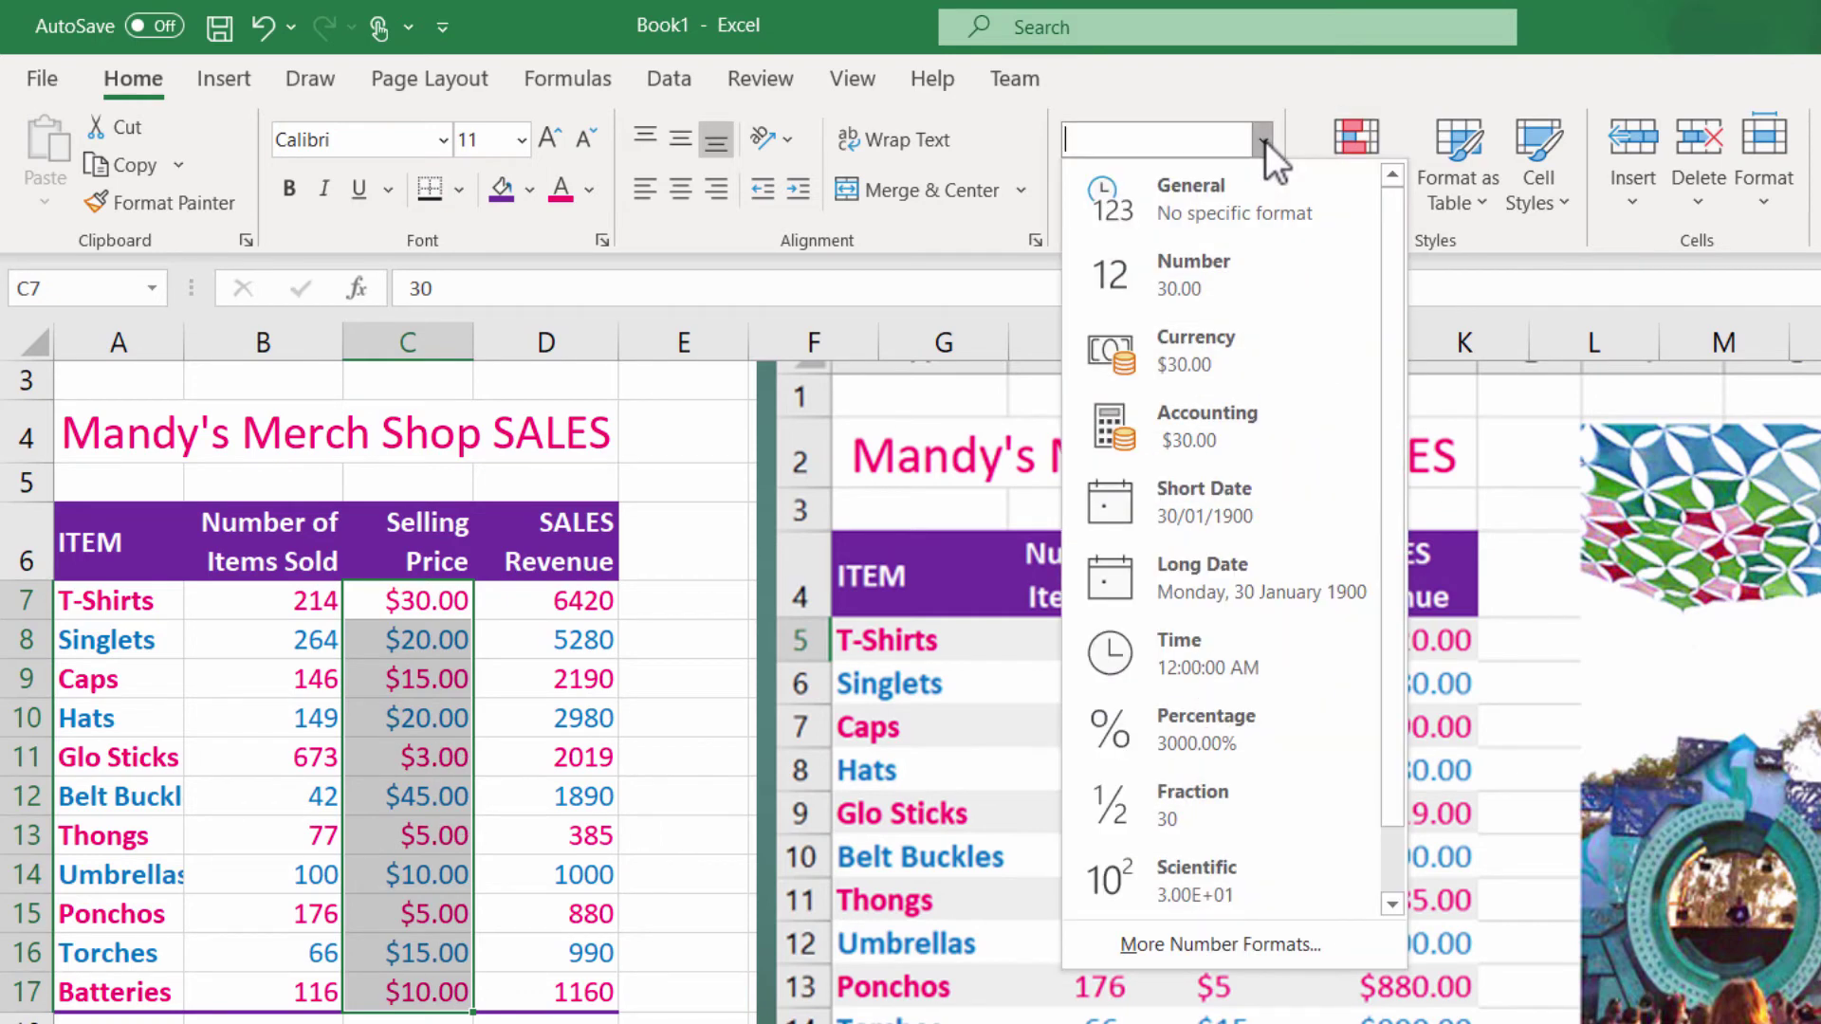
click(1238, 186)
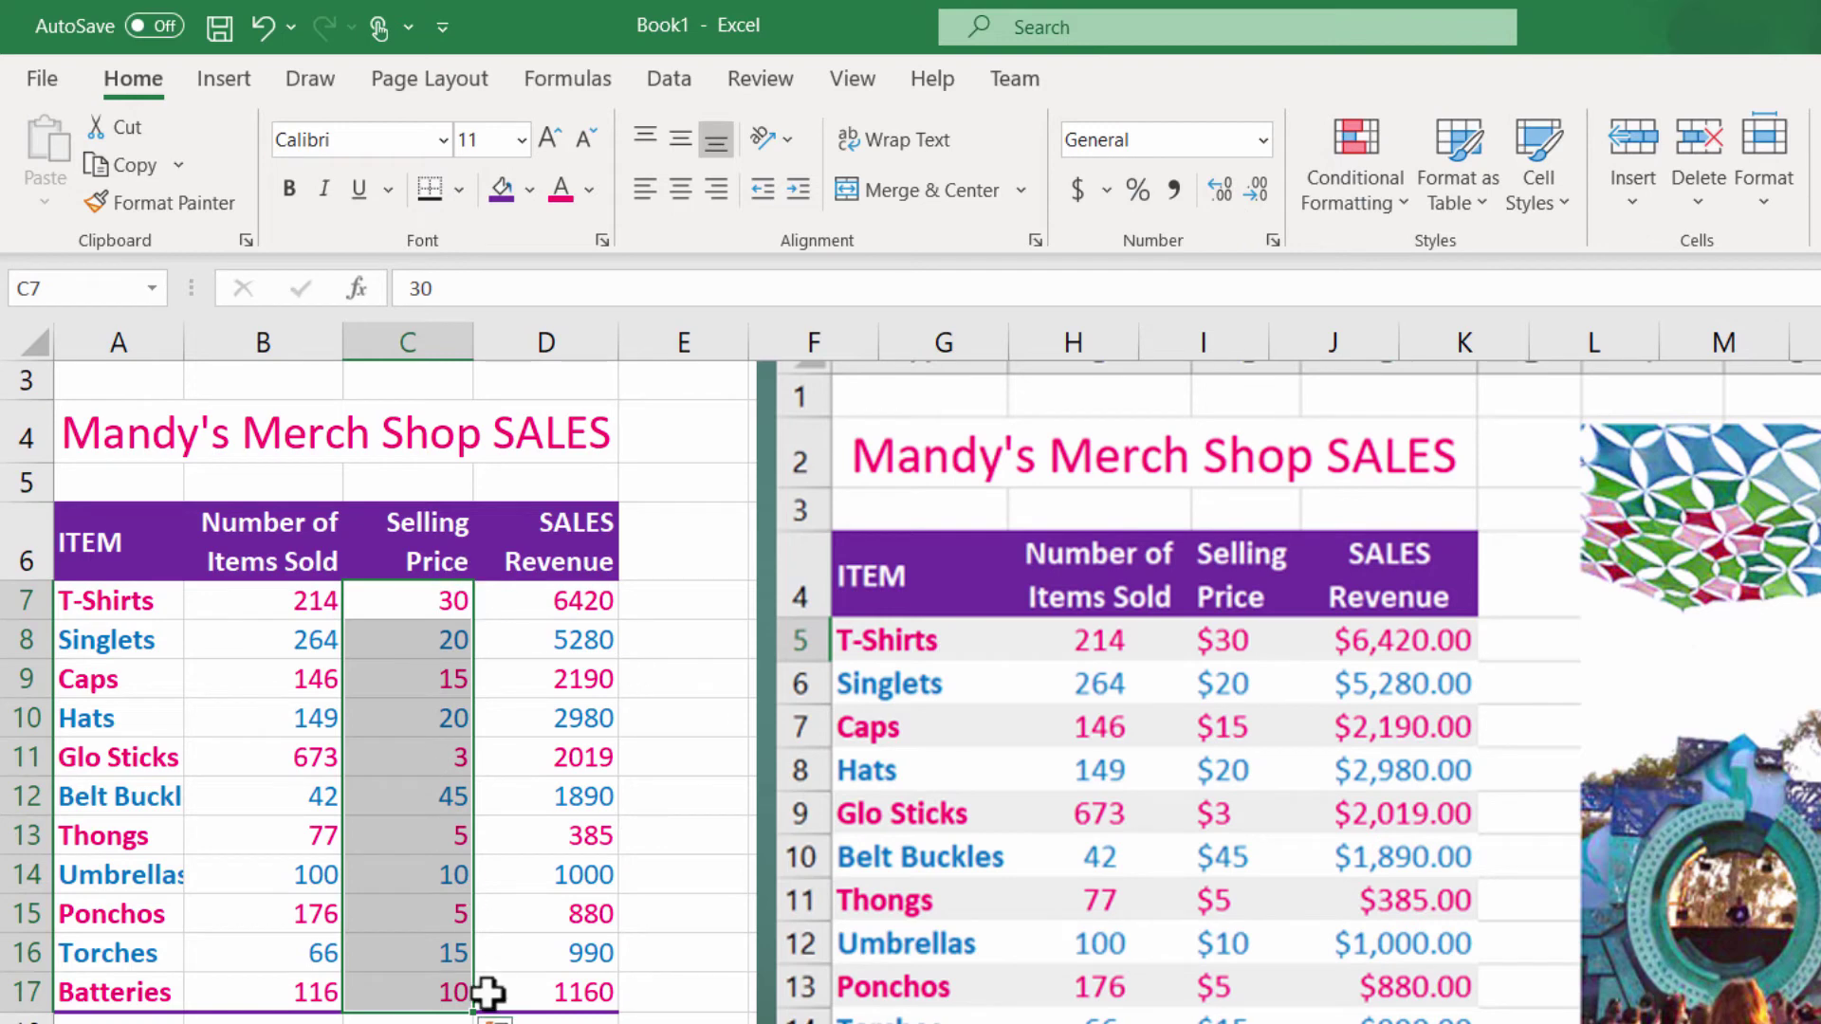
- Format the selling prices C7:C17 as Currency with no decimal places
click(1261, 140)
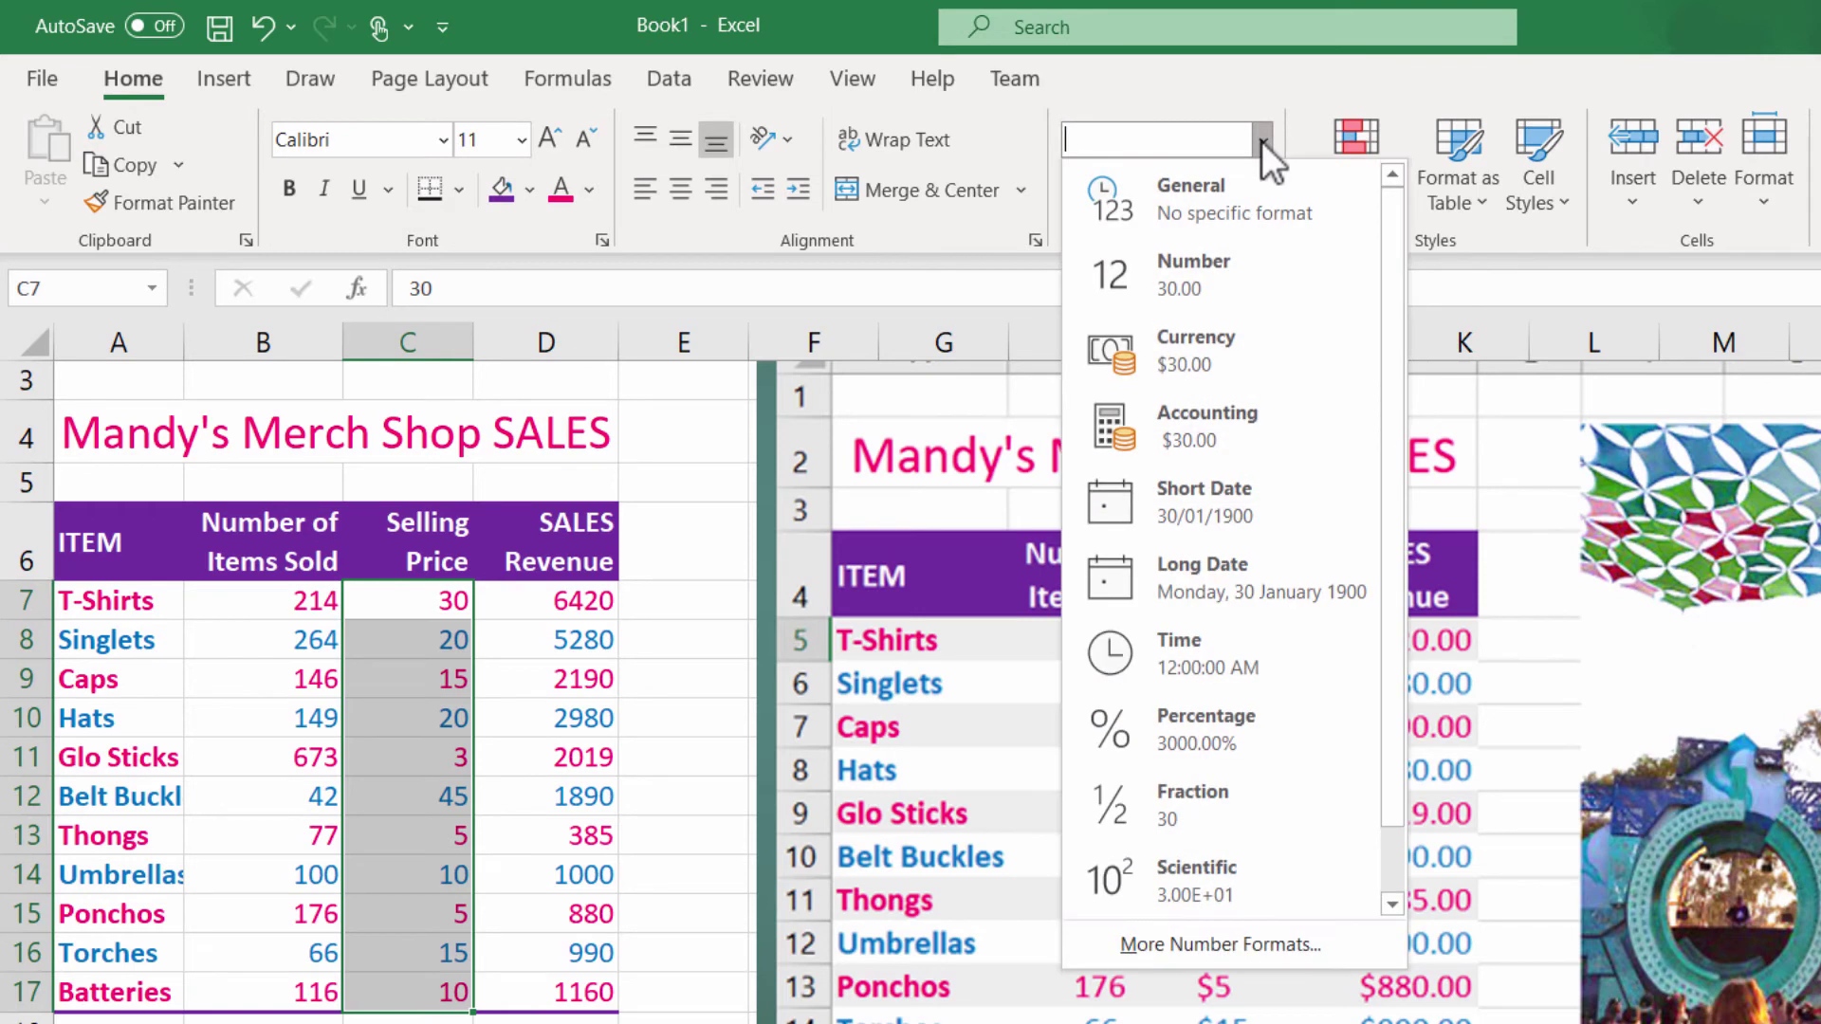
click(1211, 352)
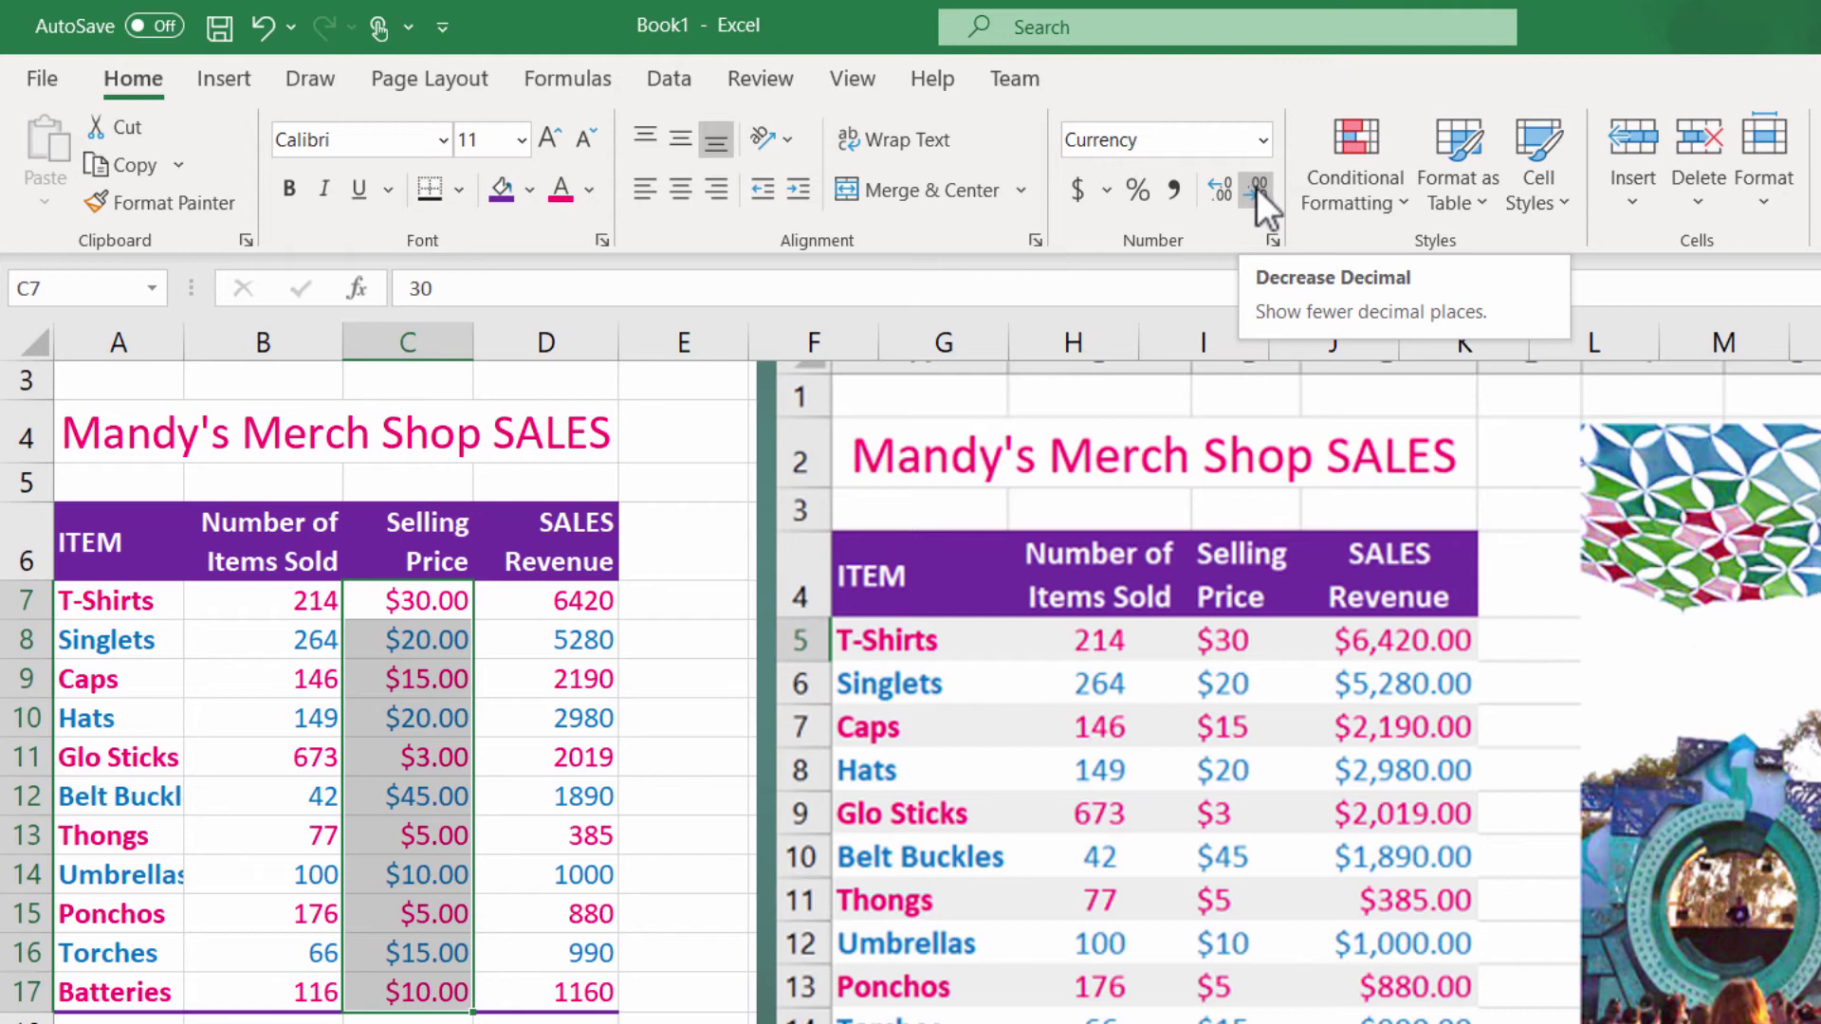
click(1255, 188)
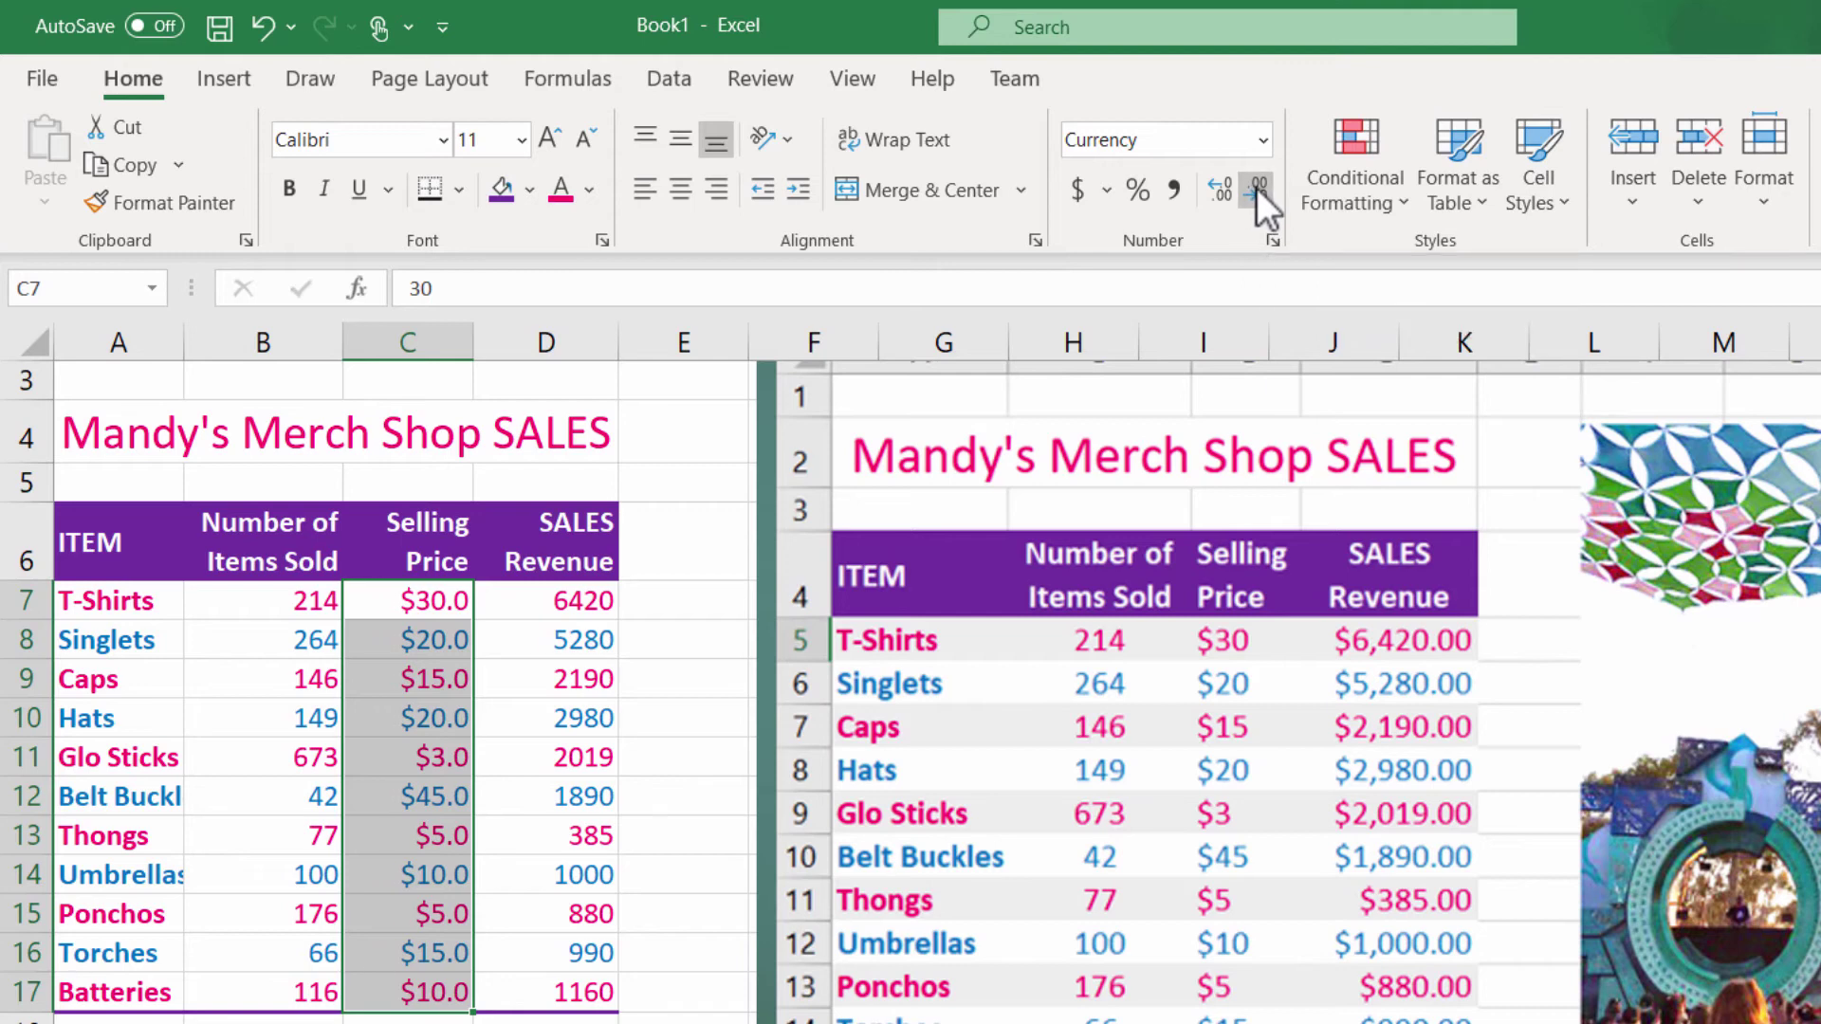
click(1256, 190)
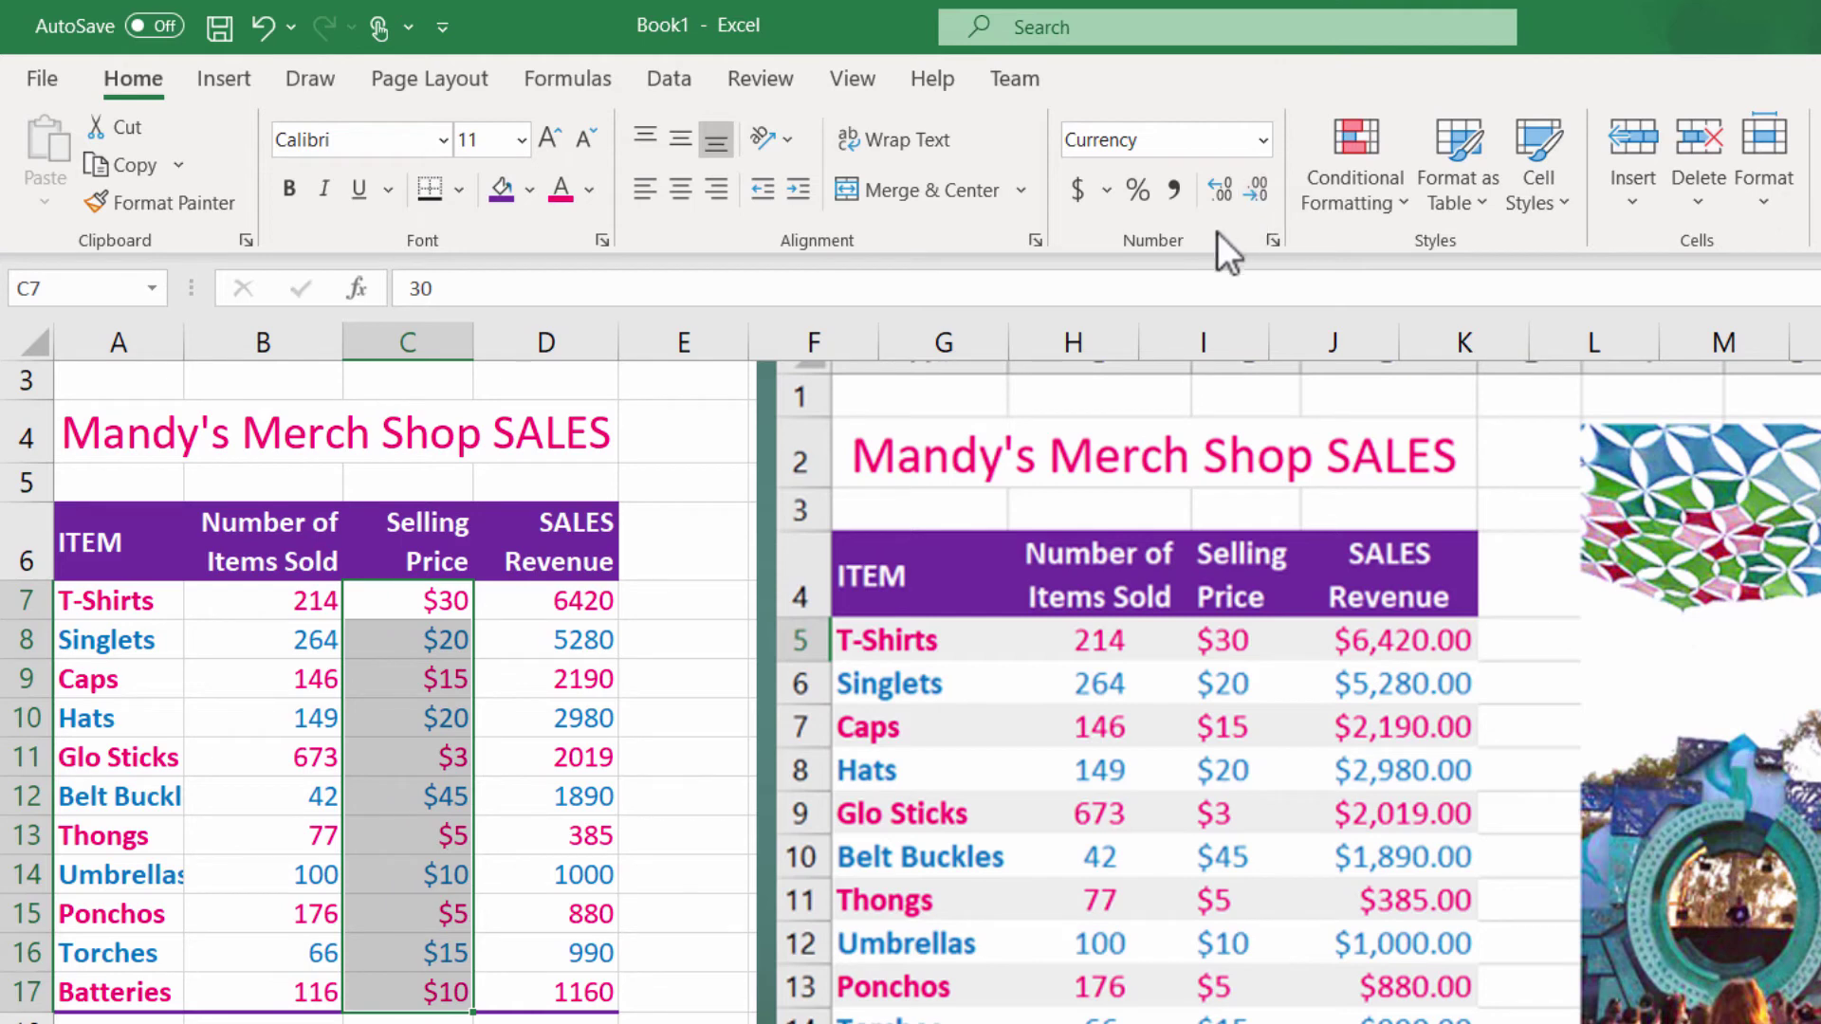
- Extend the selling prices in C7:C17 to seven decimal places and reduce them back to none
click(1210, 185)
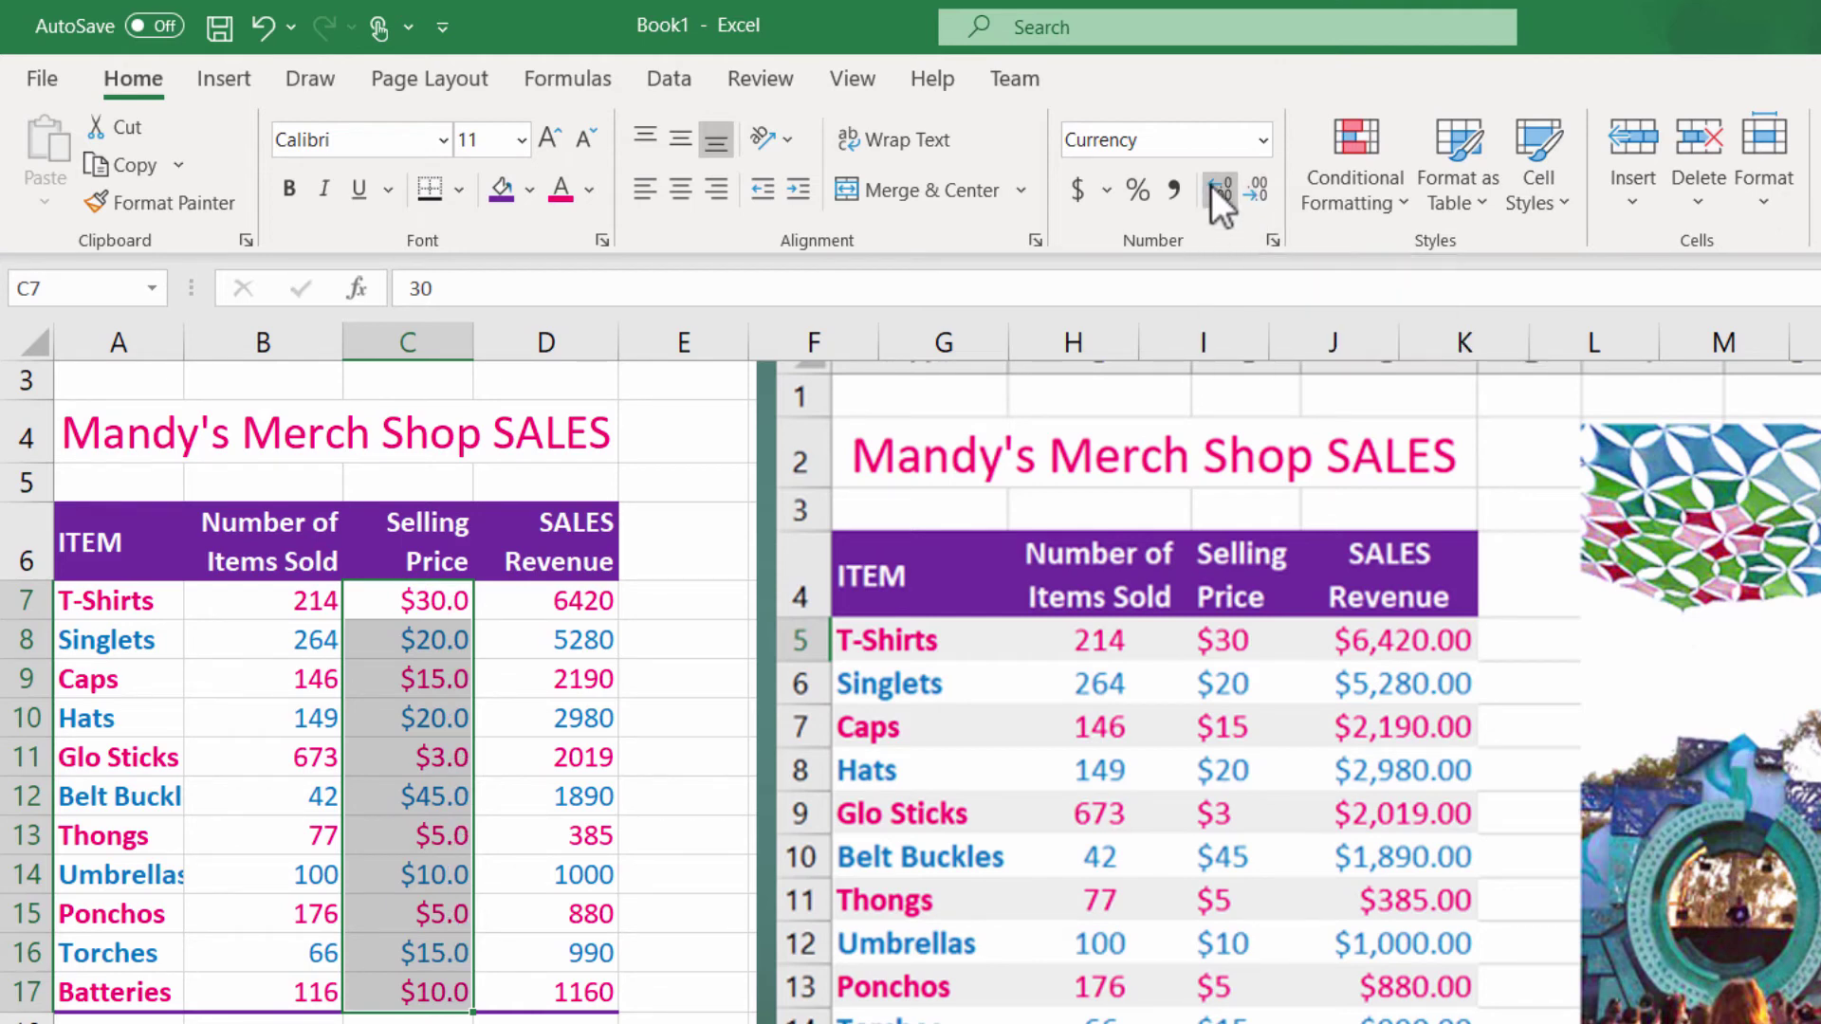
click(1210, 186)
click(1210, 186)
click(1210, 186)
click(1210, 186)
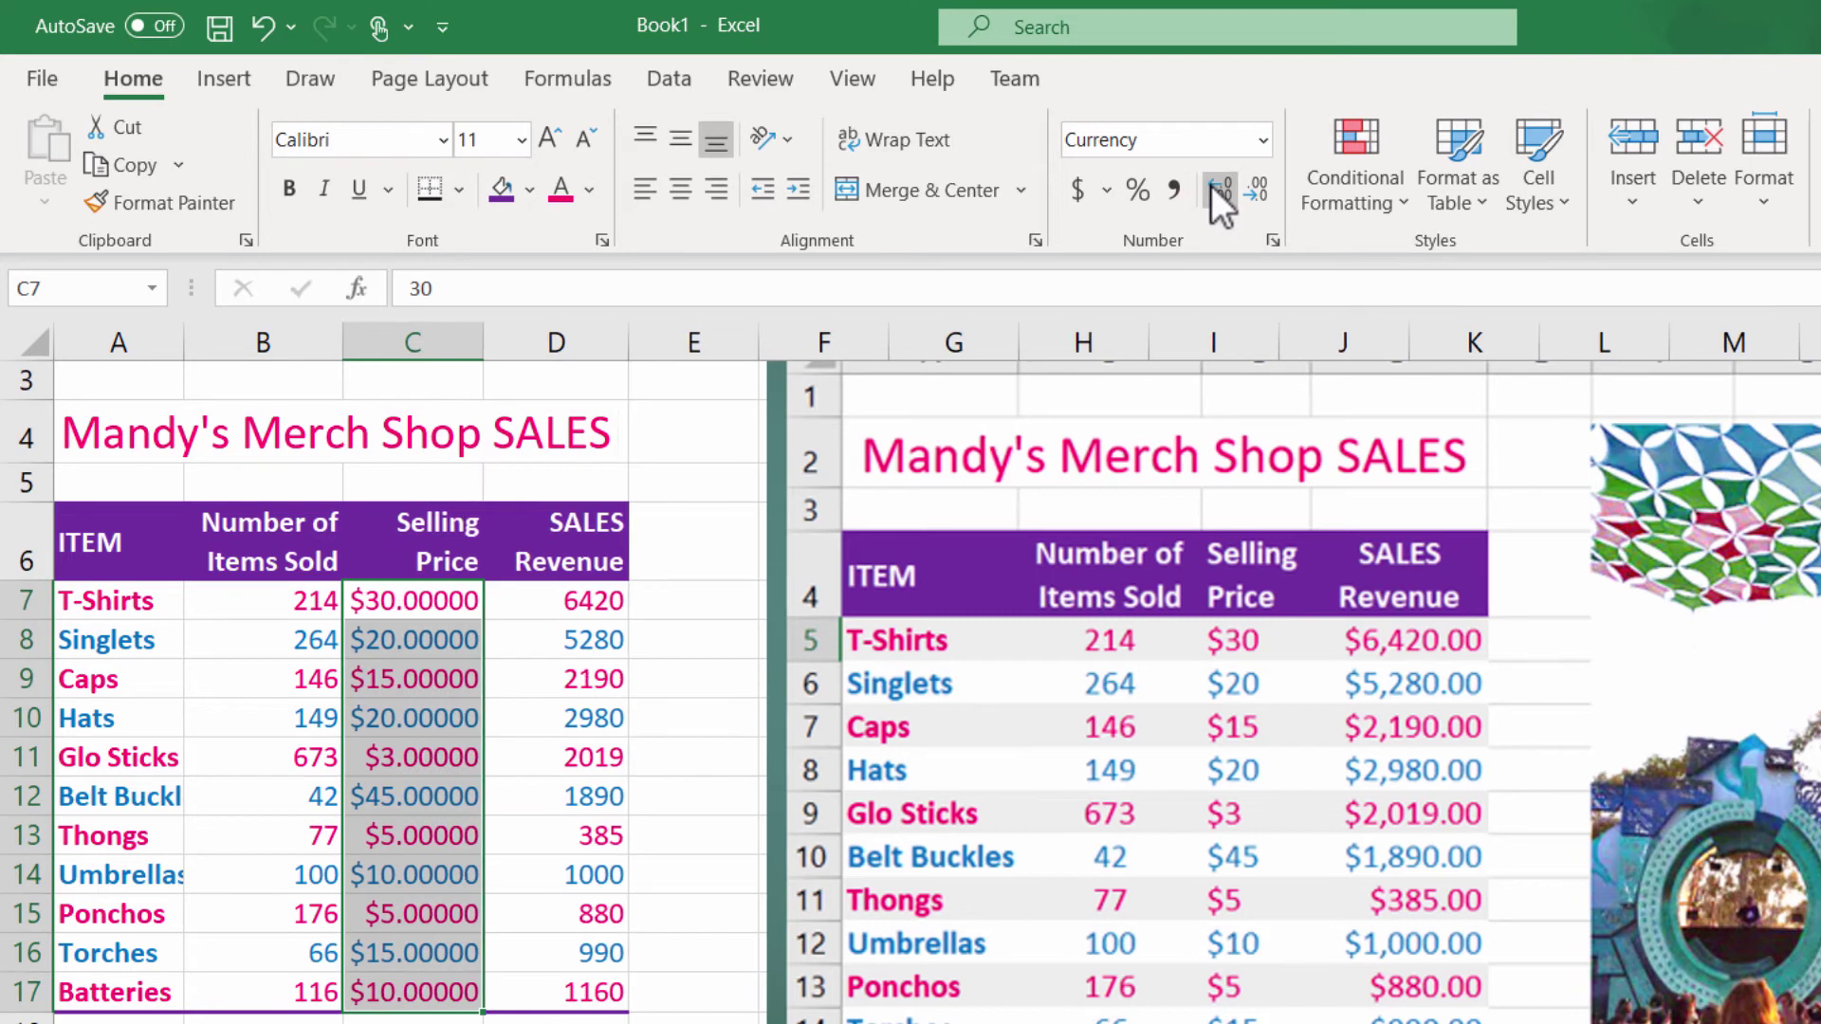
click(1210, 185)
click(1210, 186)
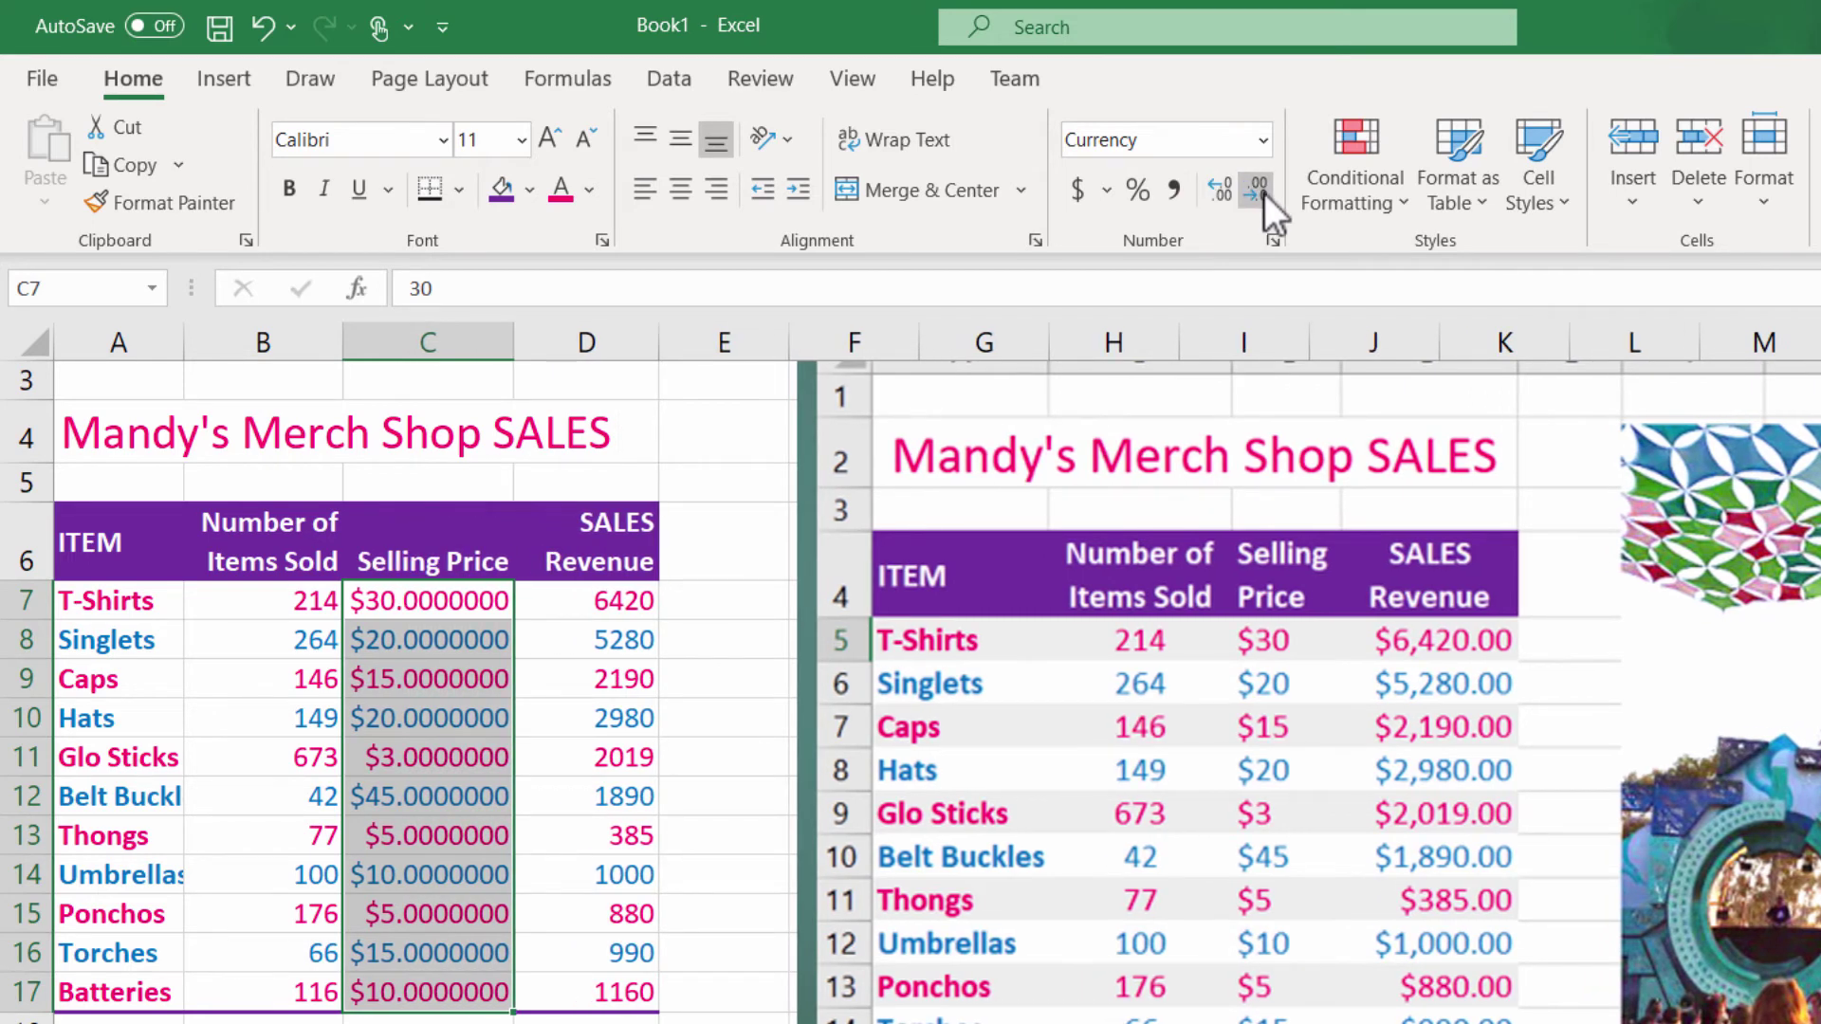
click(1265, 194)
click(1265, 193)
click(1265, 194)
click(1265, 194)
click(1265, 196)
click(1266, 196)
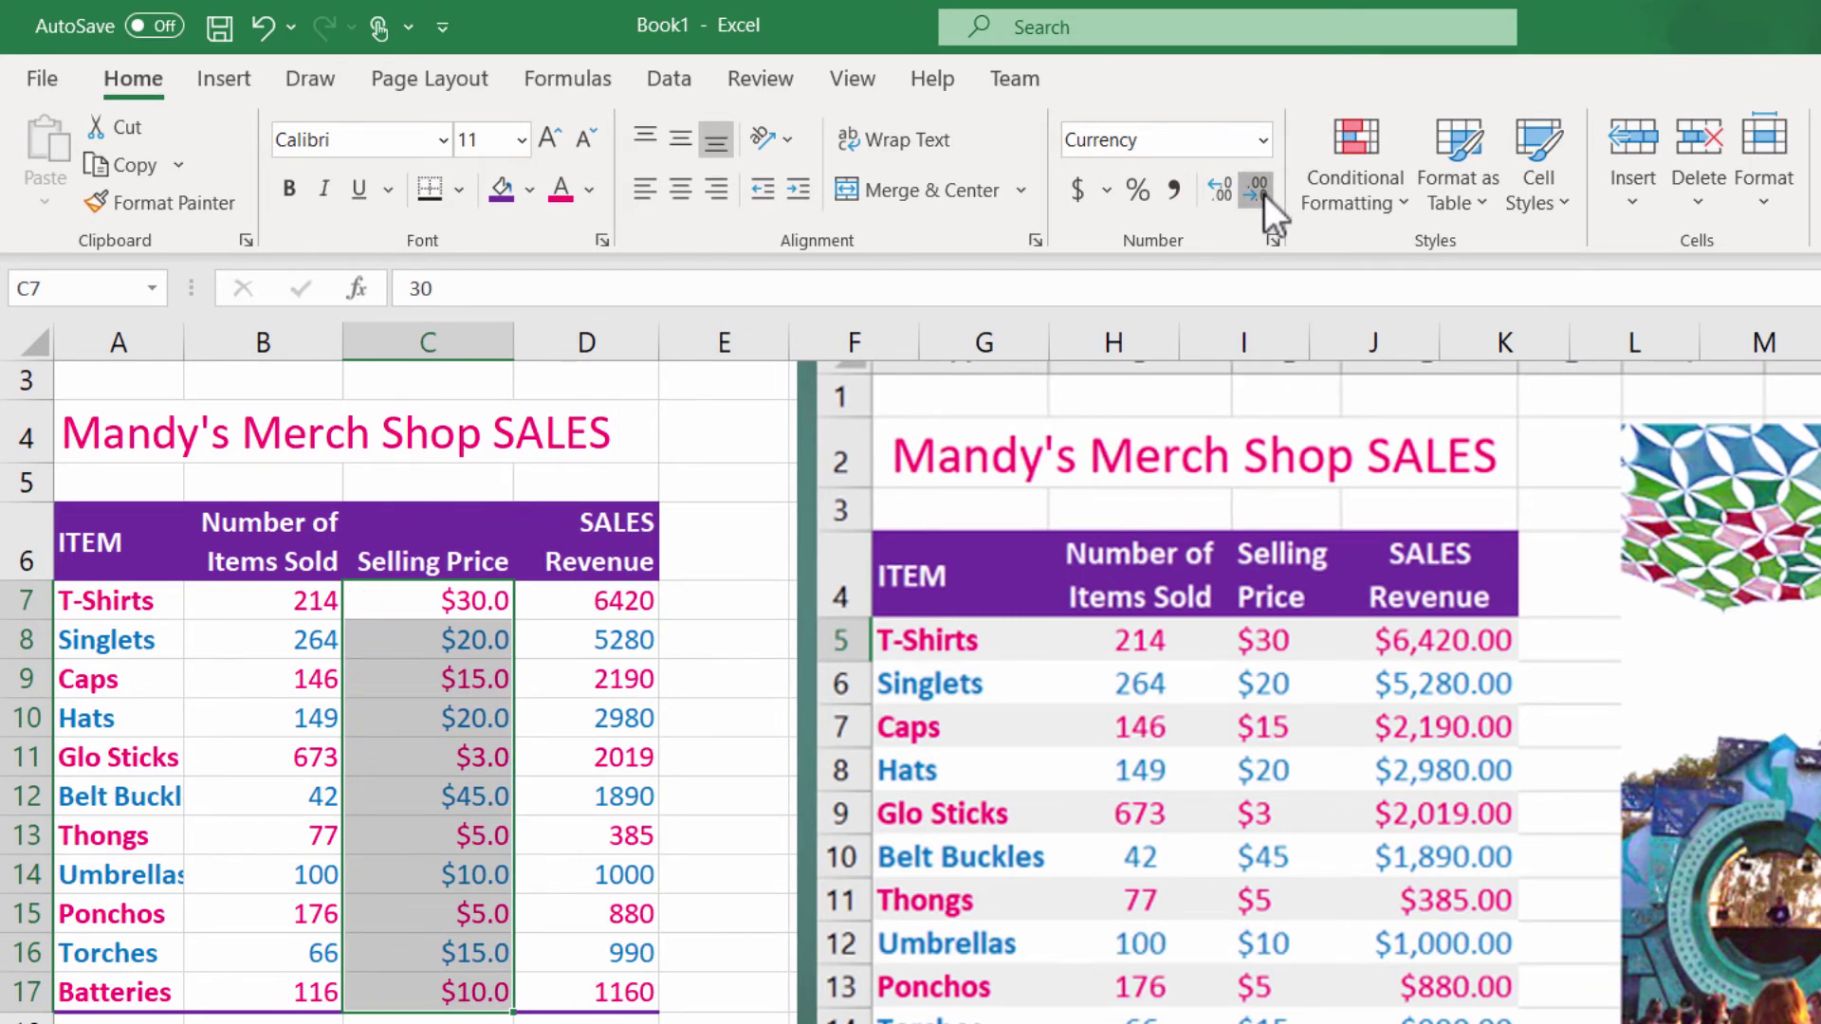
click(1265, 195)
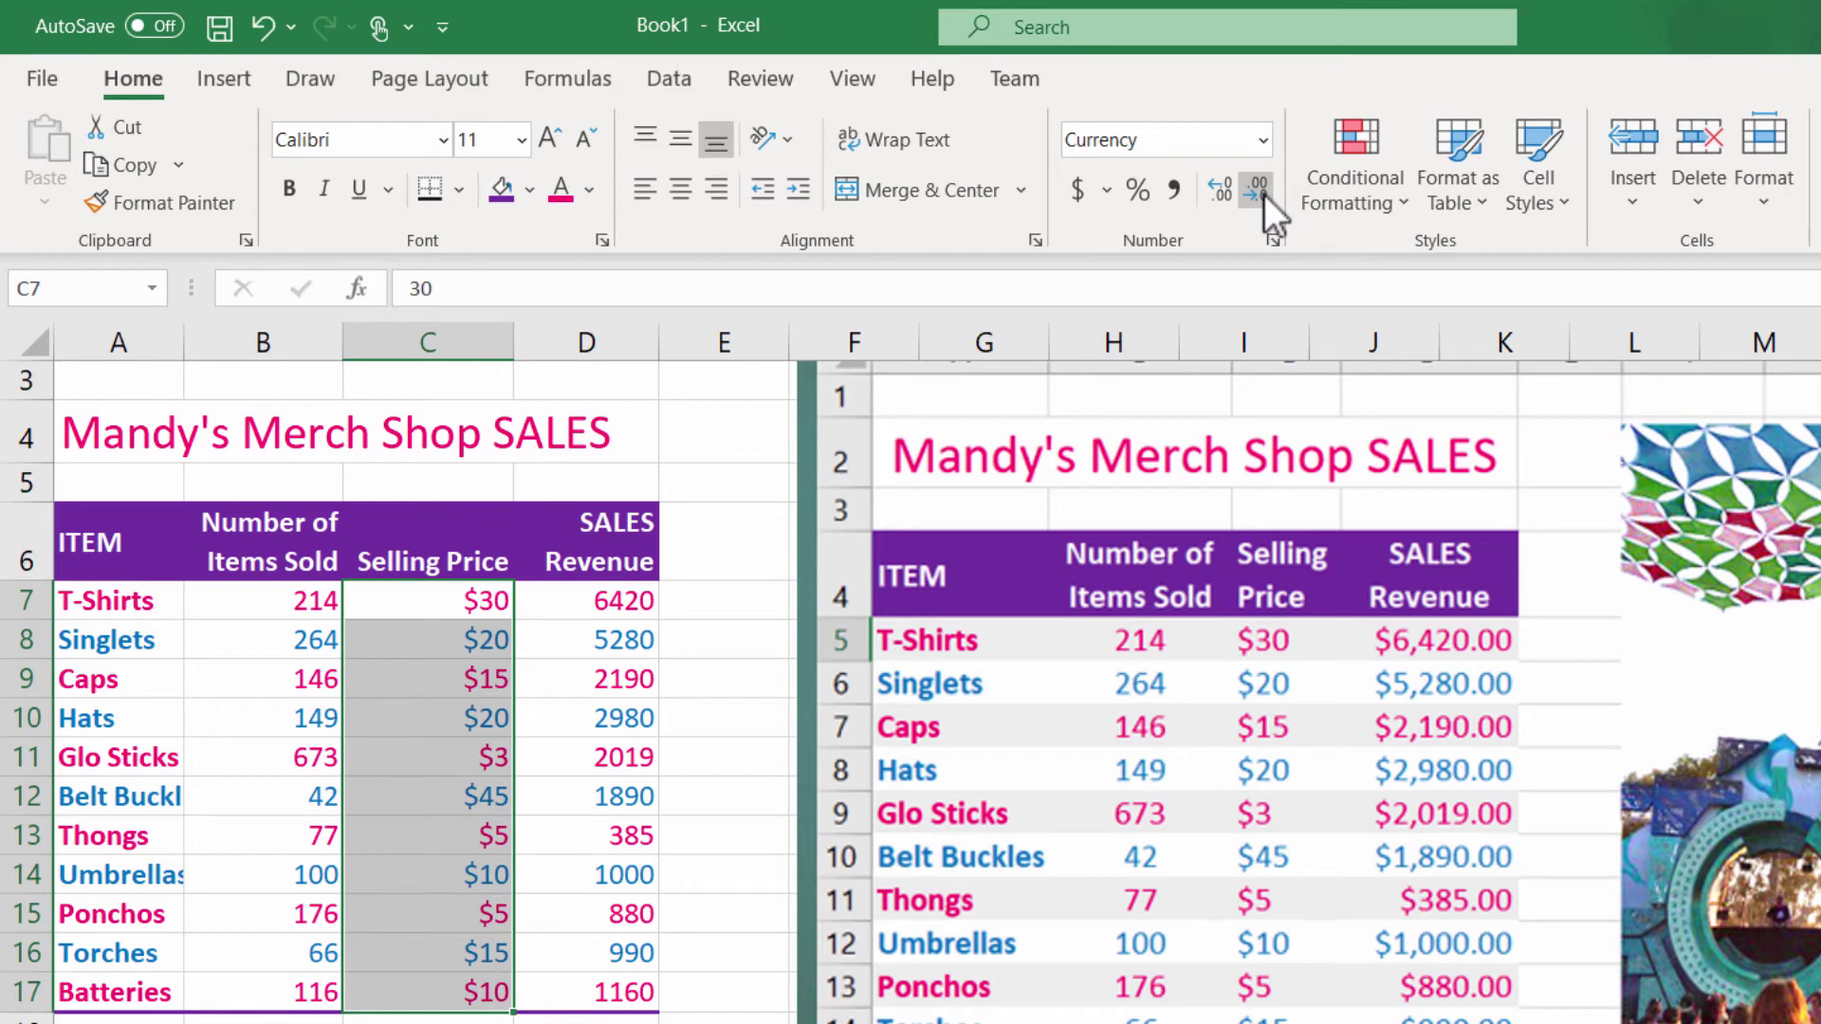
- Narrow column C so the Selling Price heading wraps onto two lines with a little spare width
click(439, 560)
drag(508, 350, 438, 361)
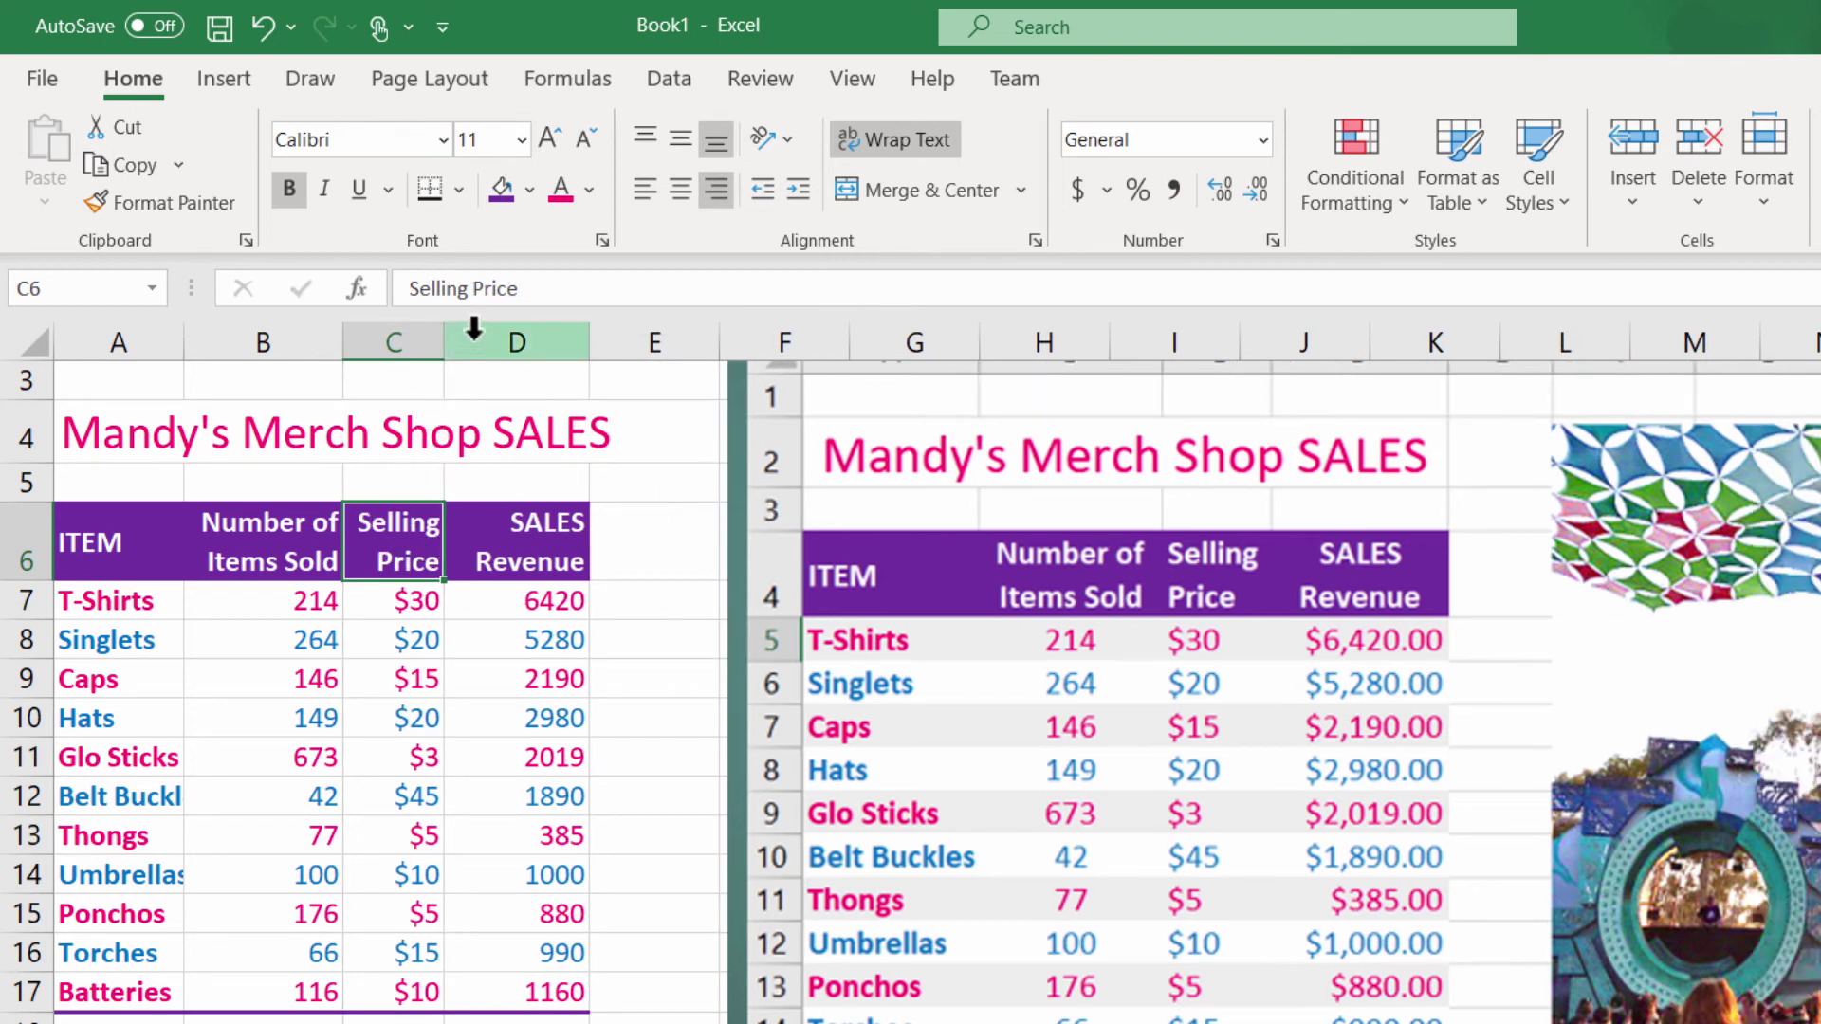
drag(444, 342, 462, 343)
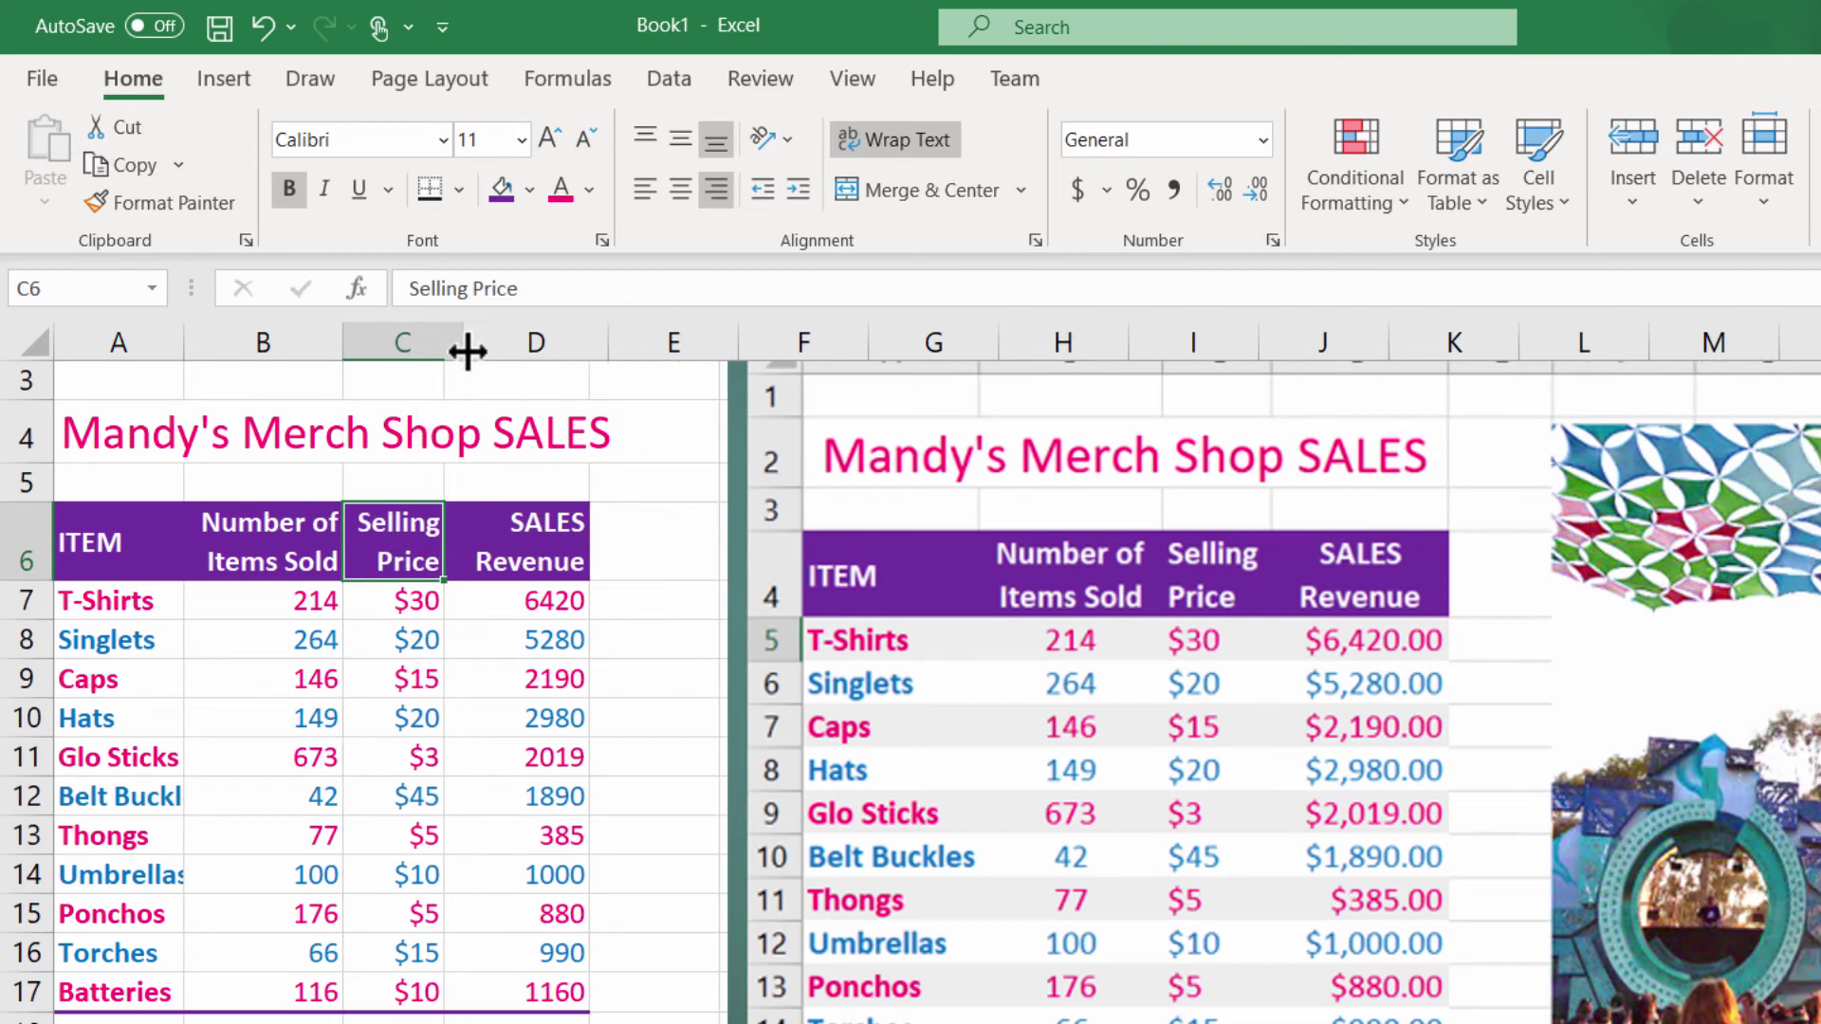
- Format the sales revenue values D7:D17 as Currency with two decimal places
click(548, 598)
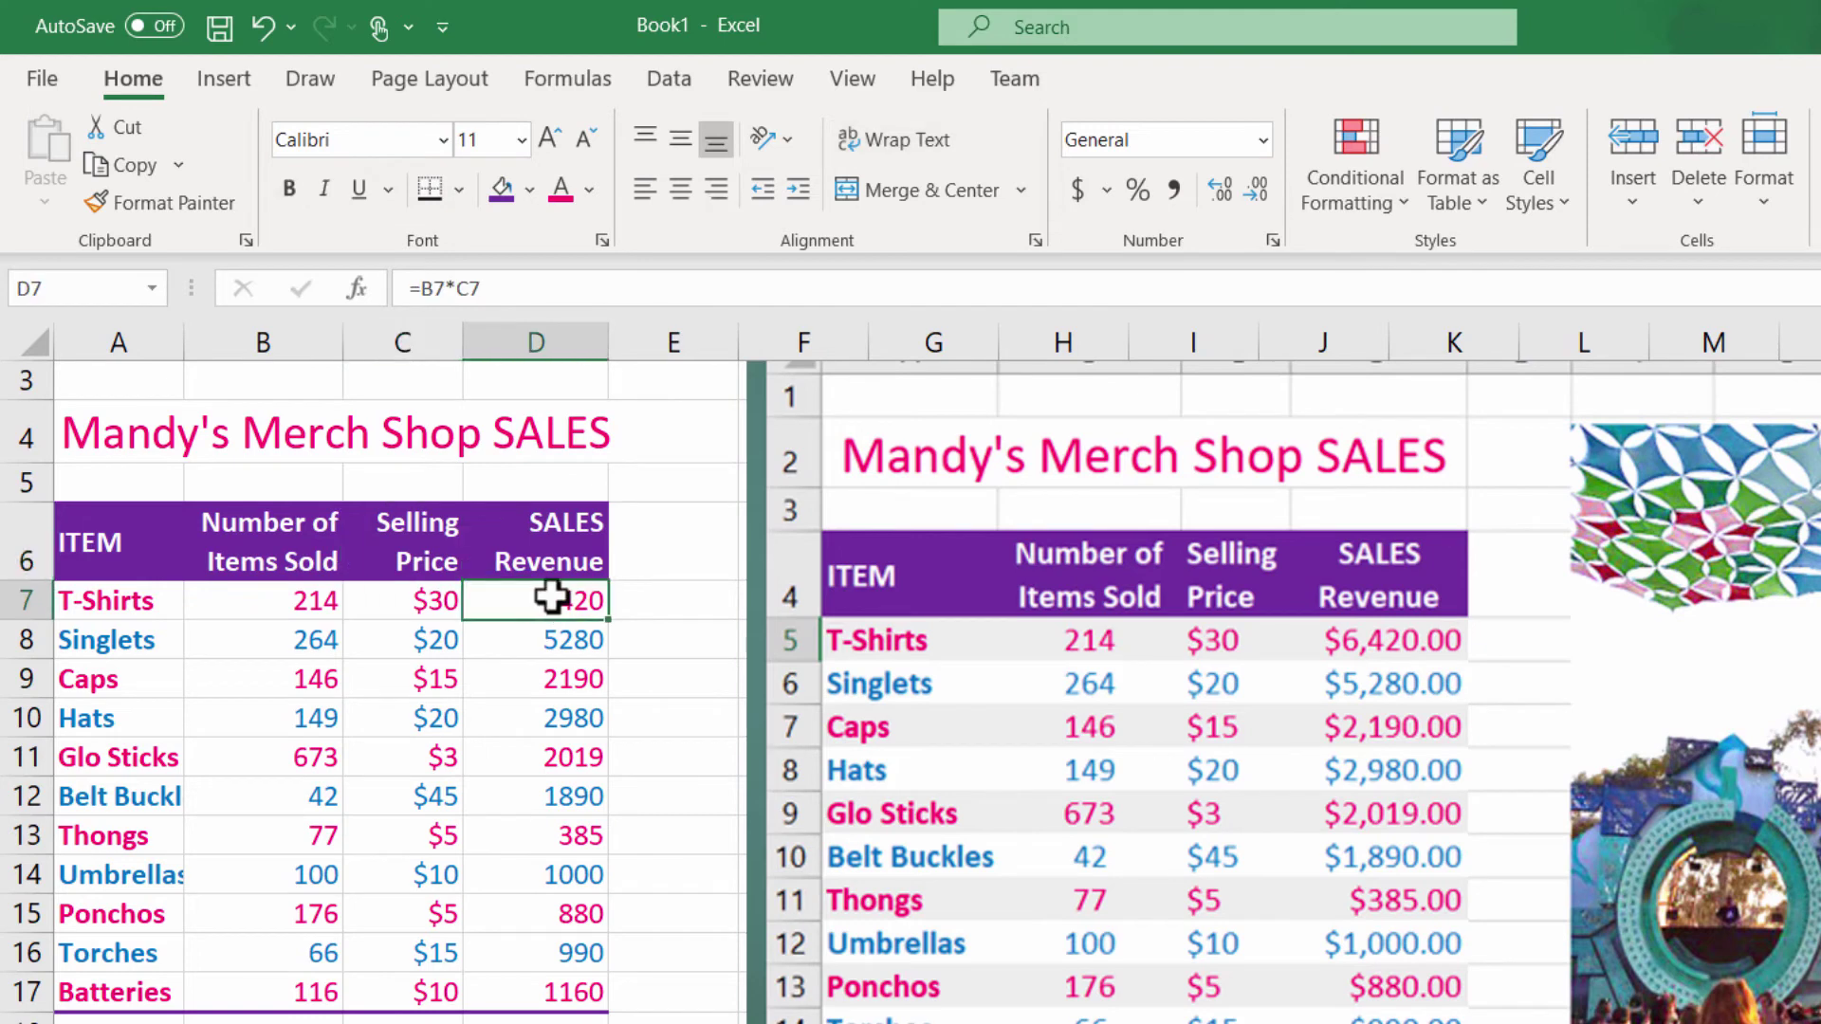
drag(550, 598, 589, 987)
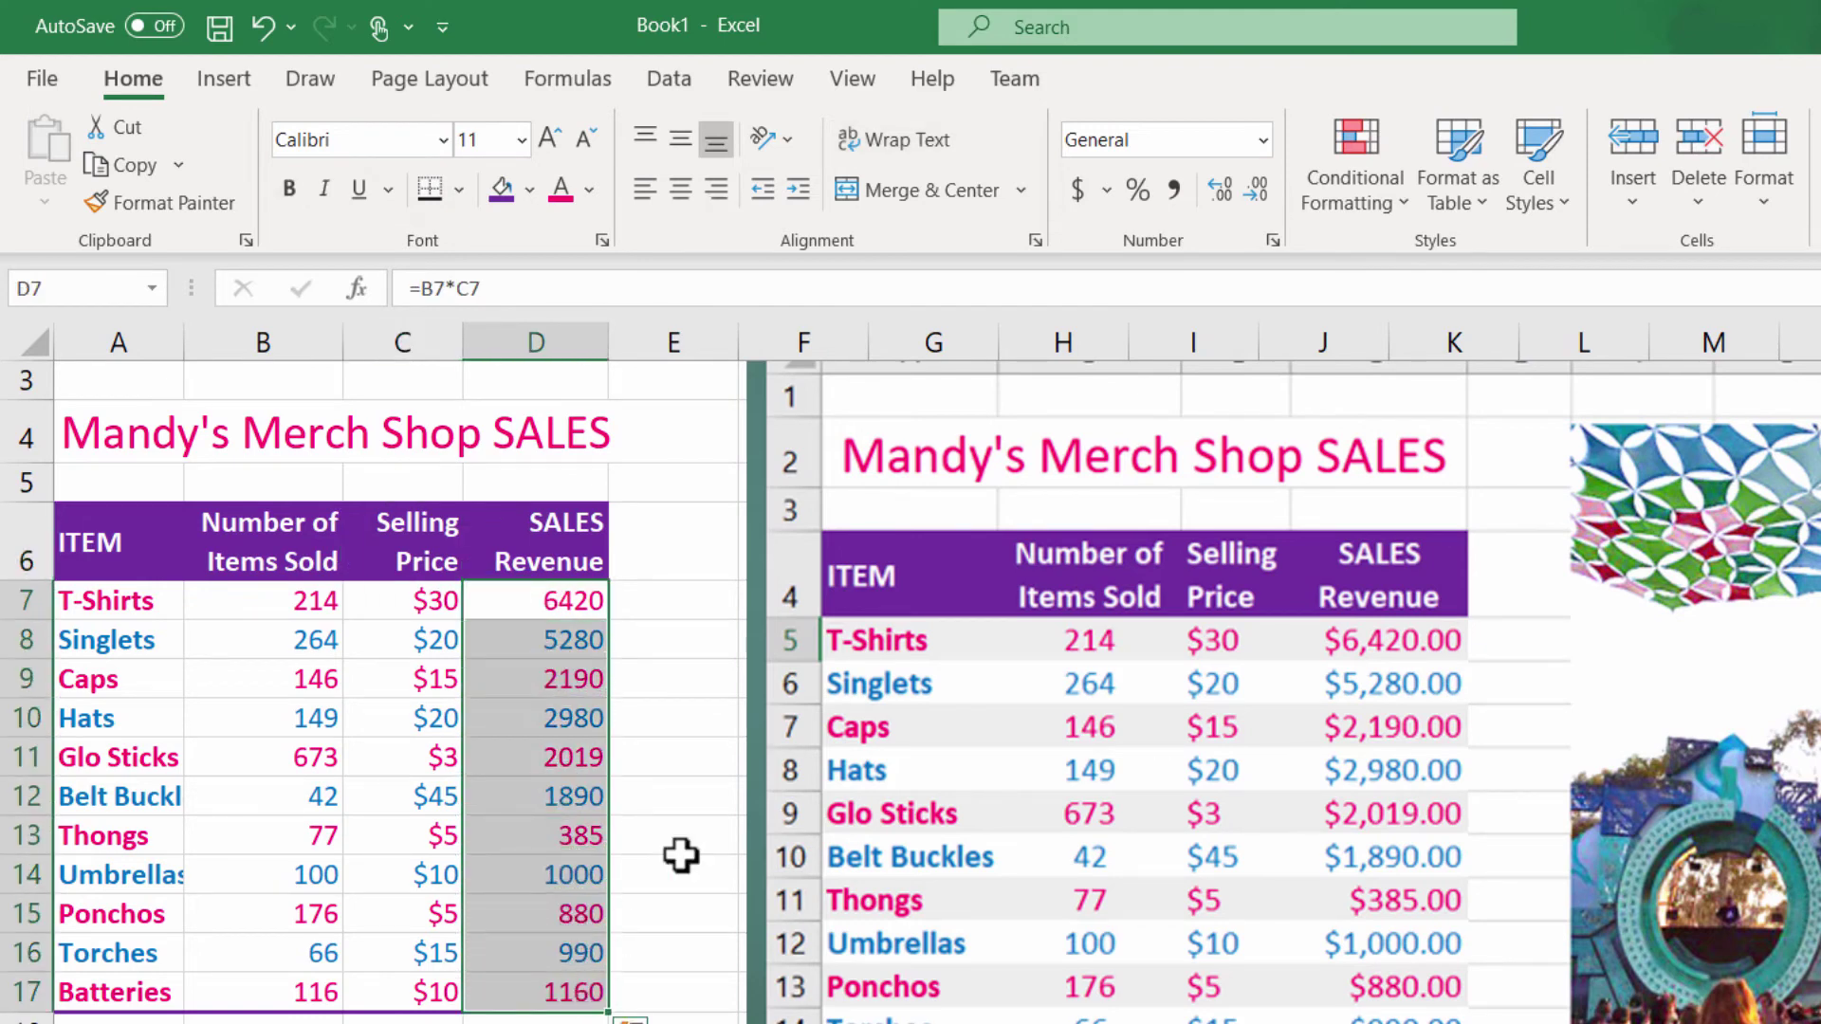
drag(558, 600, 598, 987)
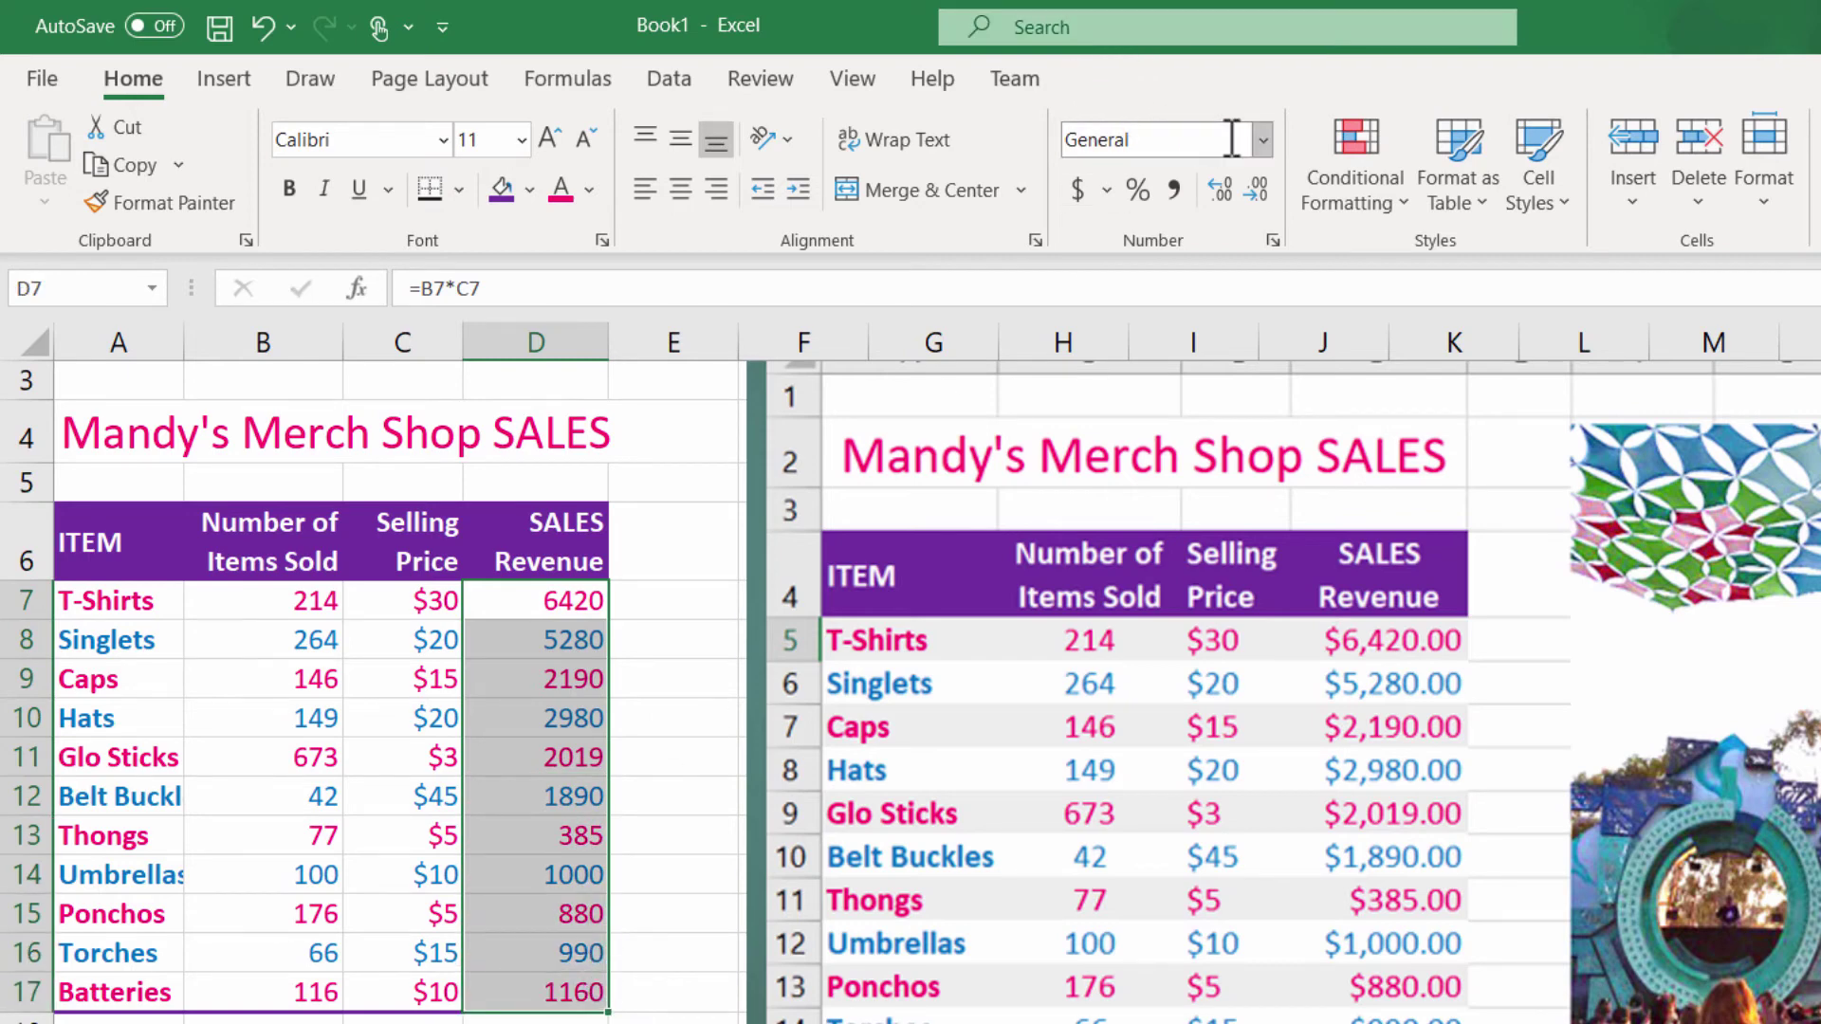
click(1262, 140)
click(1216, 349)
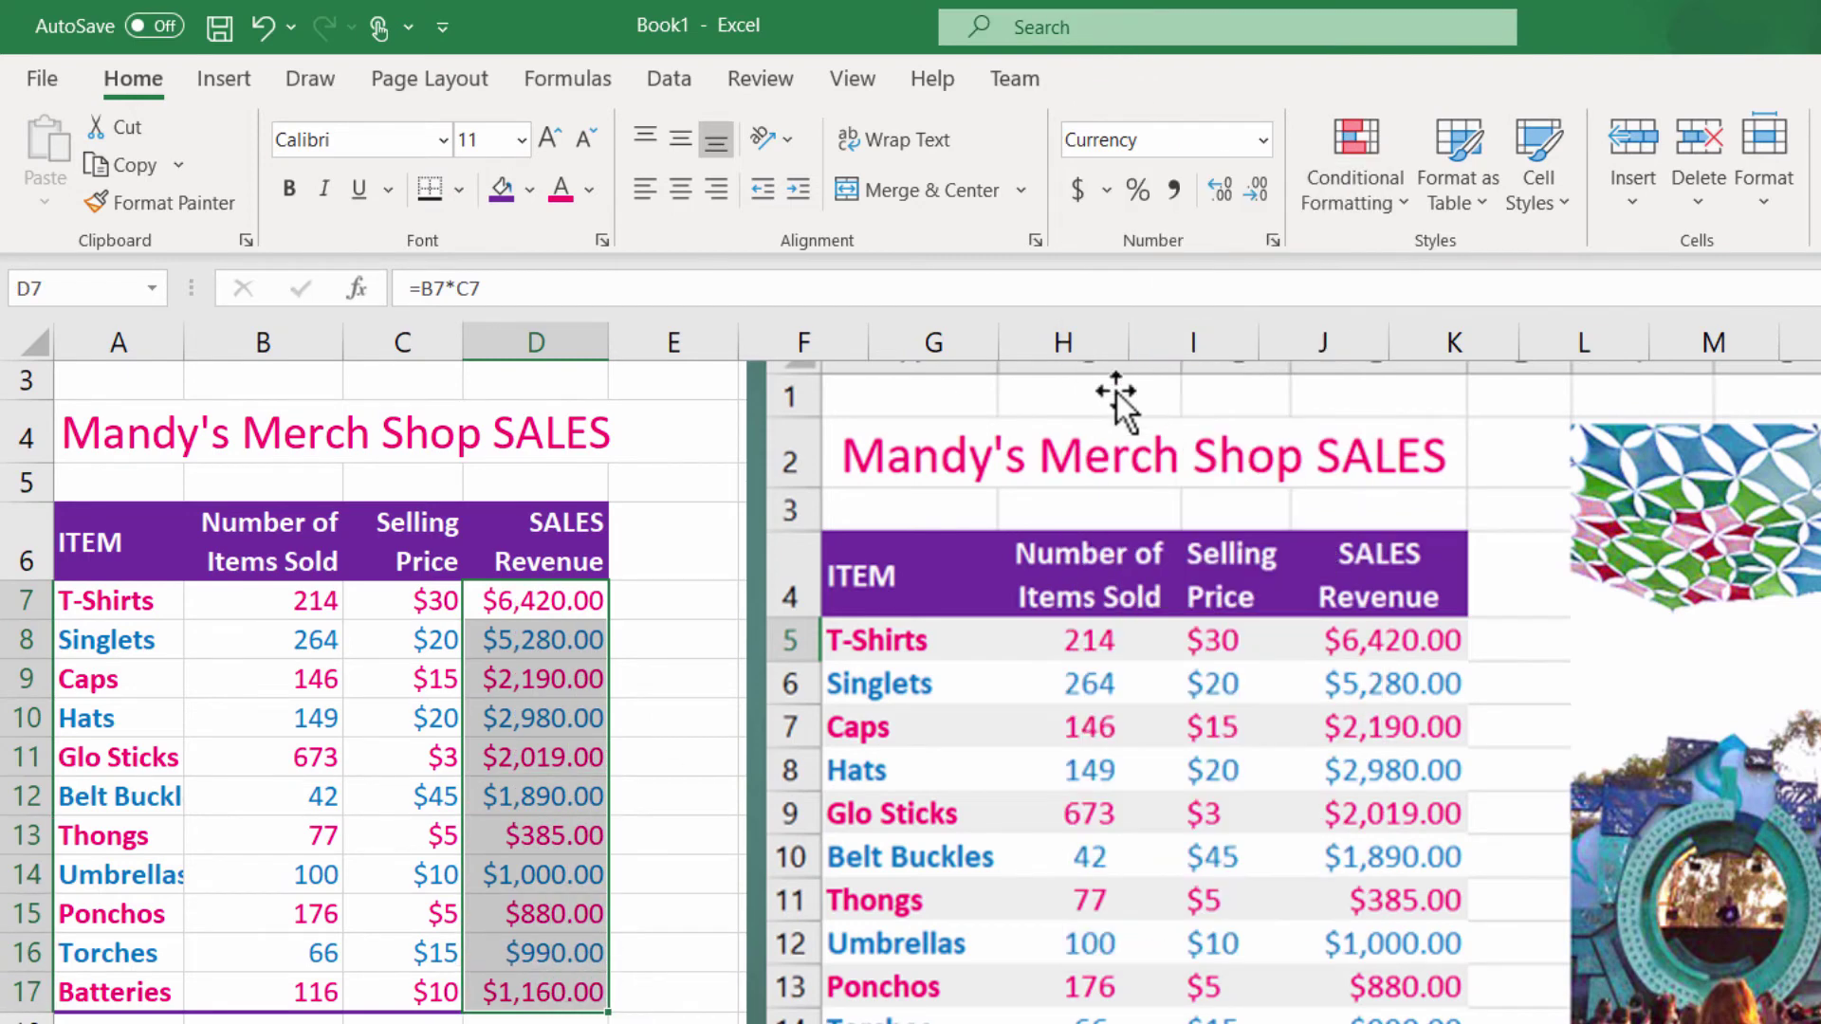
- Format the total sales revenue in cell D19 as Currency with two decimal places
click(493, 969)
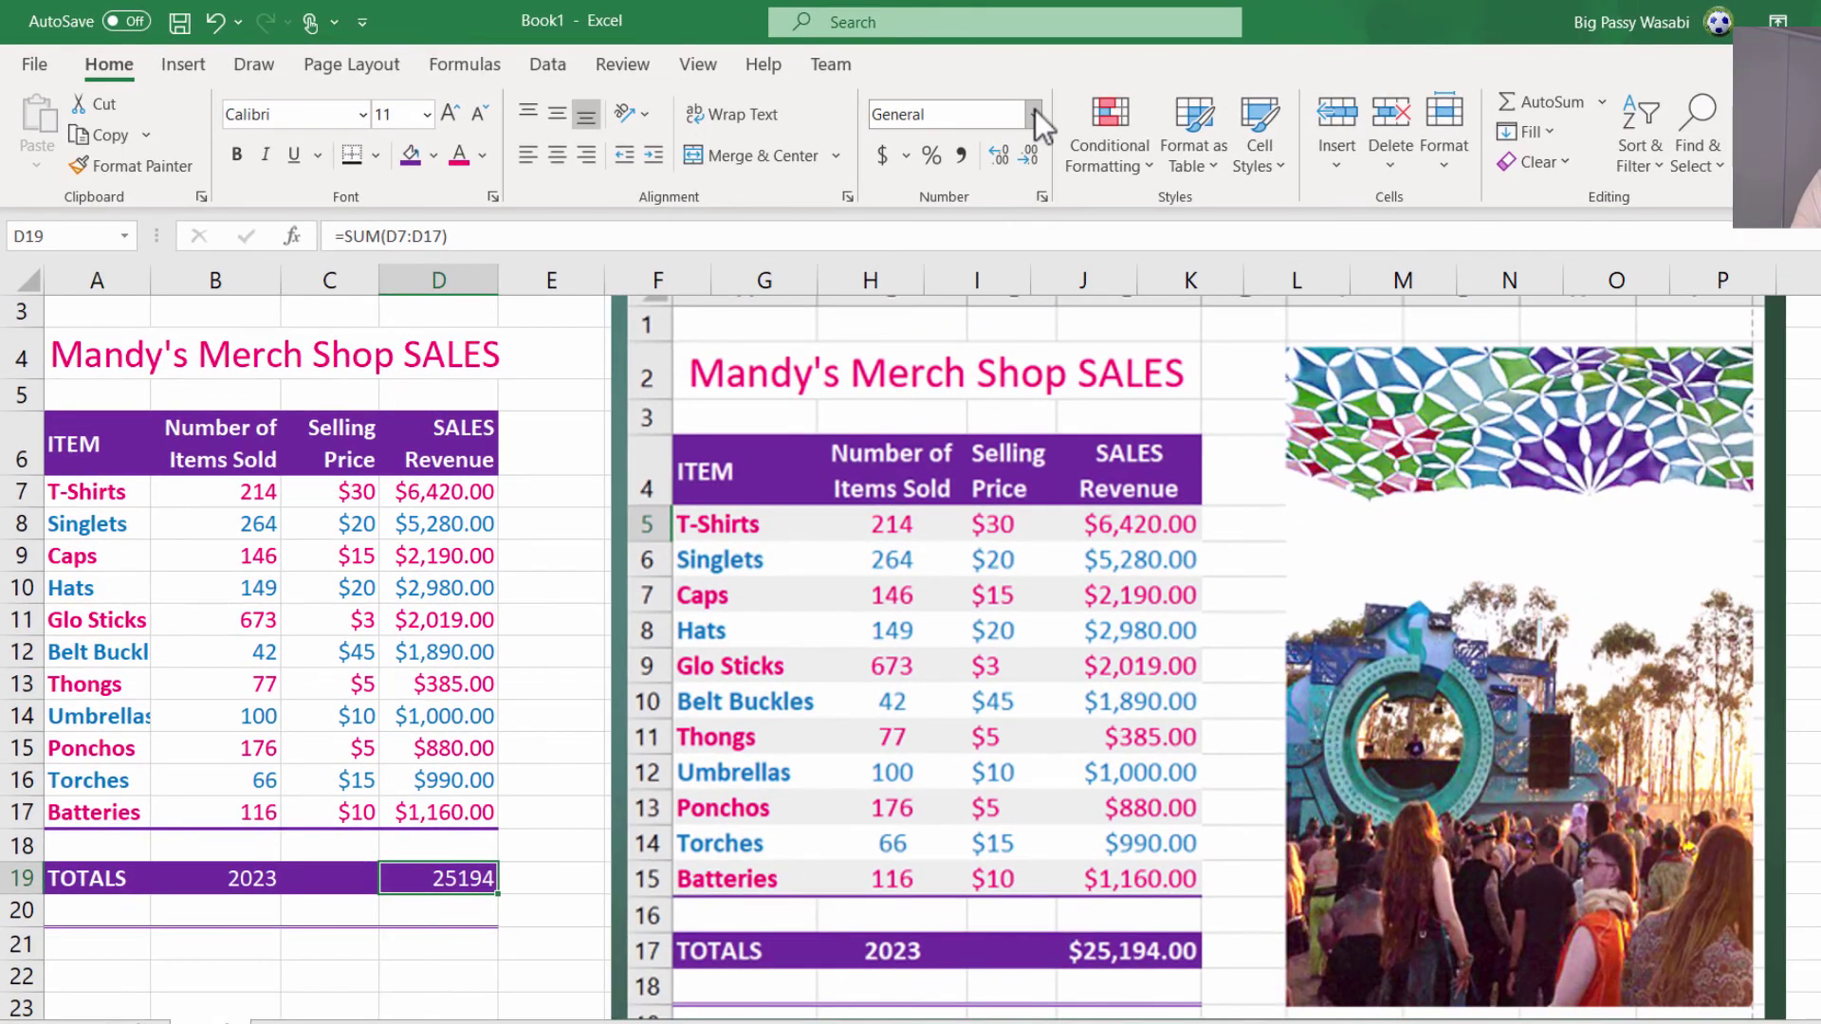
click(1034, 112)
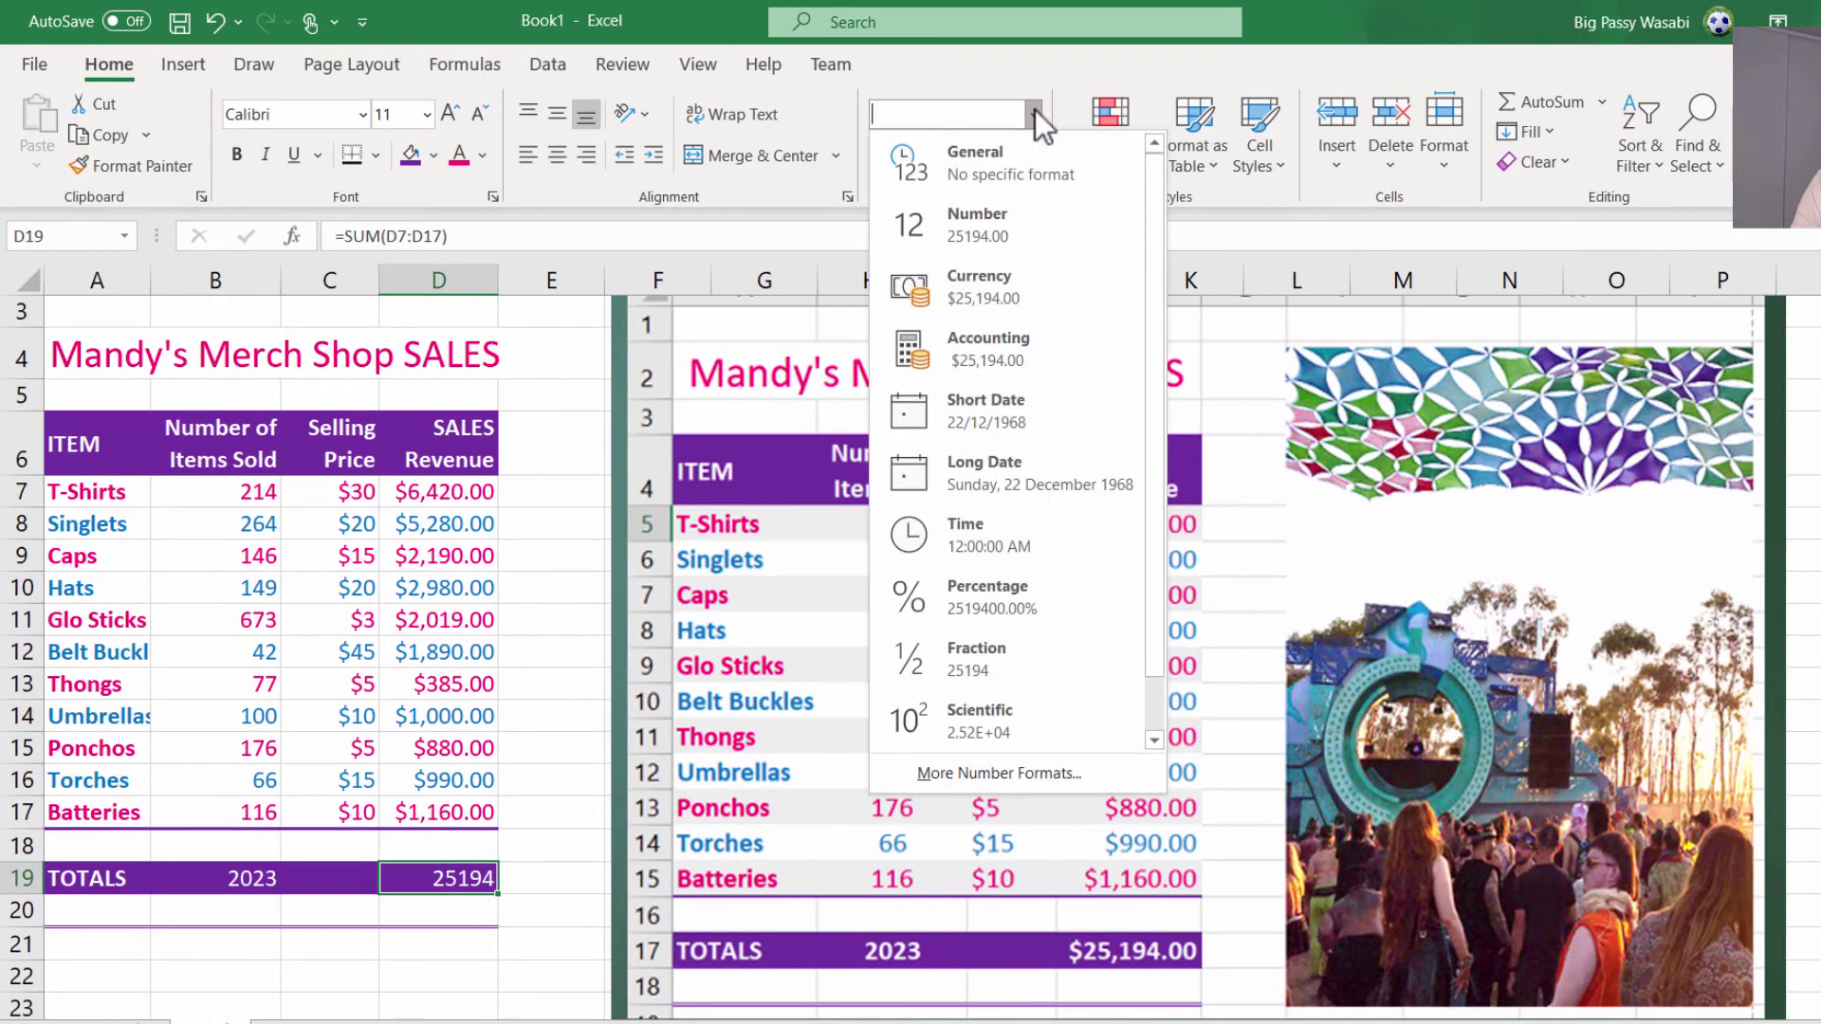
click(1017, 284)
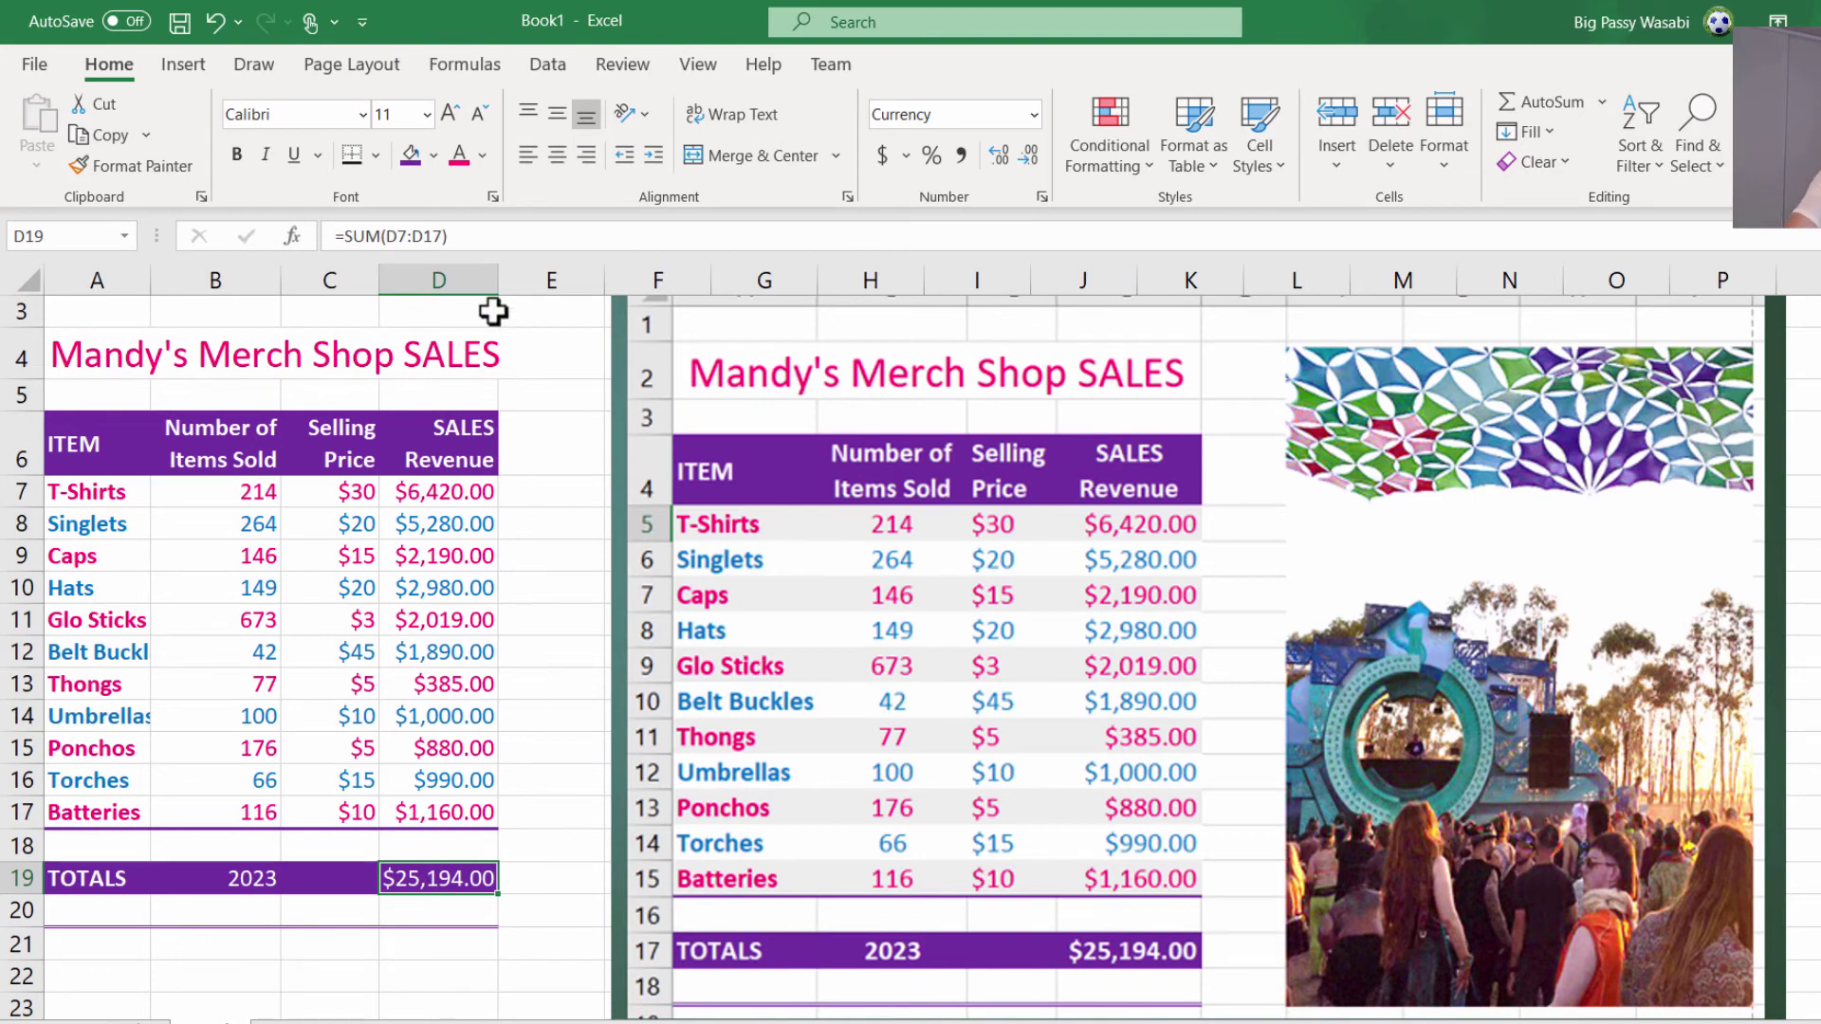
- Narrow column D until its amounts no longer fit, and widen it enough to display all the revenue figures
drag(496, 278, 464, 279)
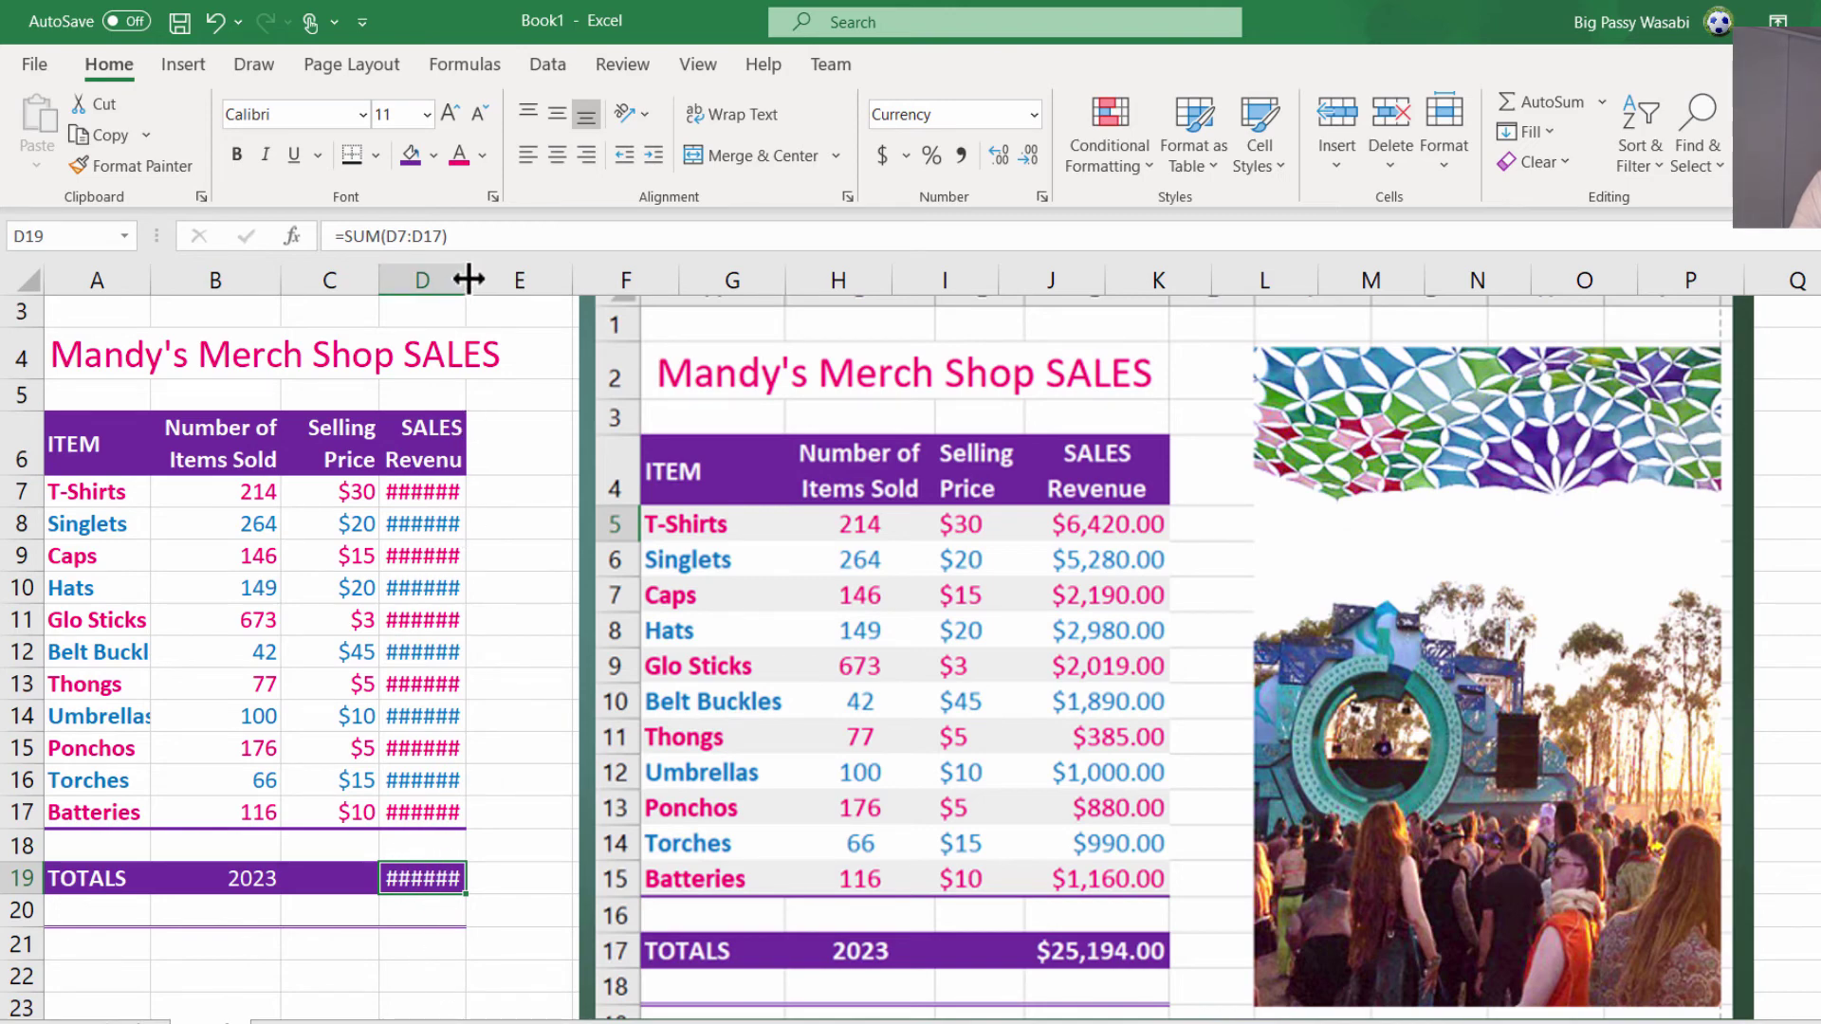
drag(465, 280, 529, 280)
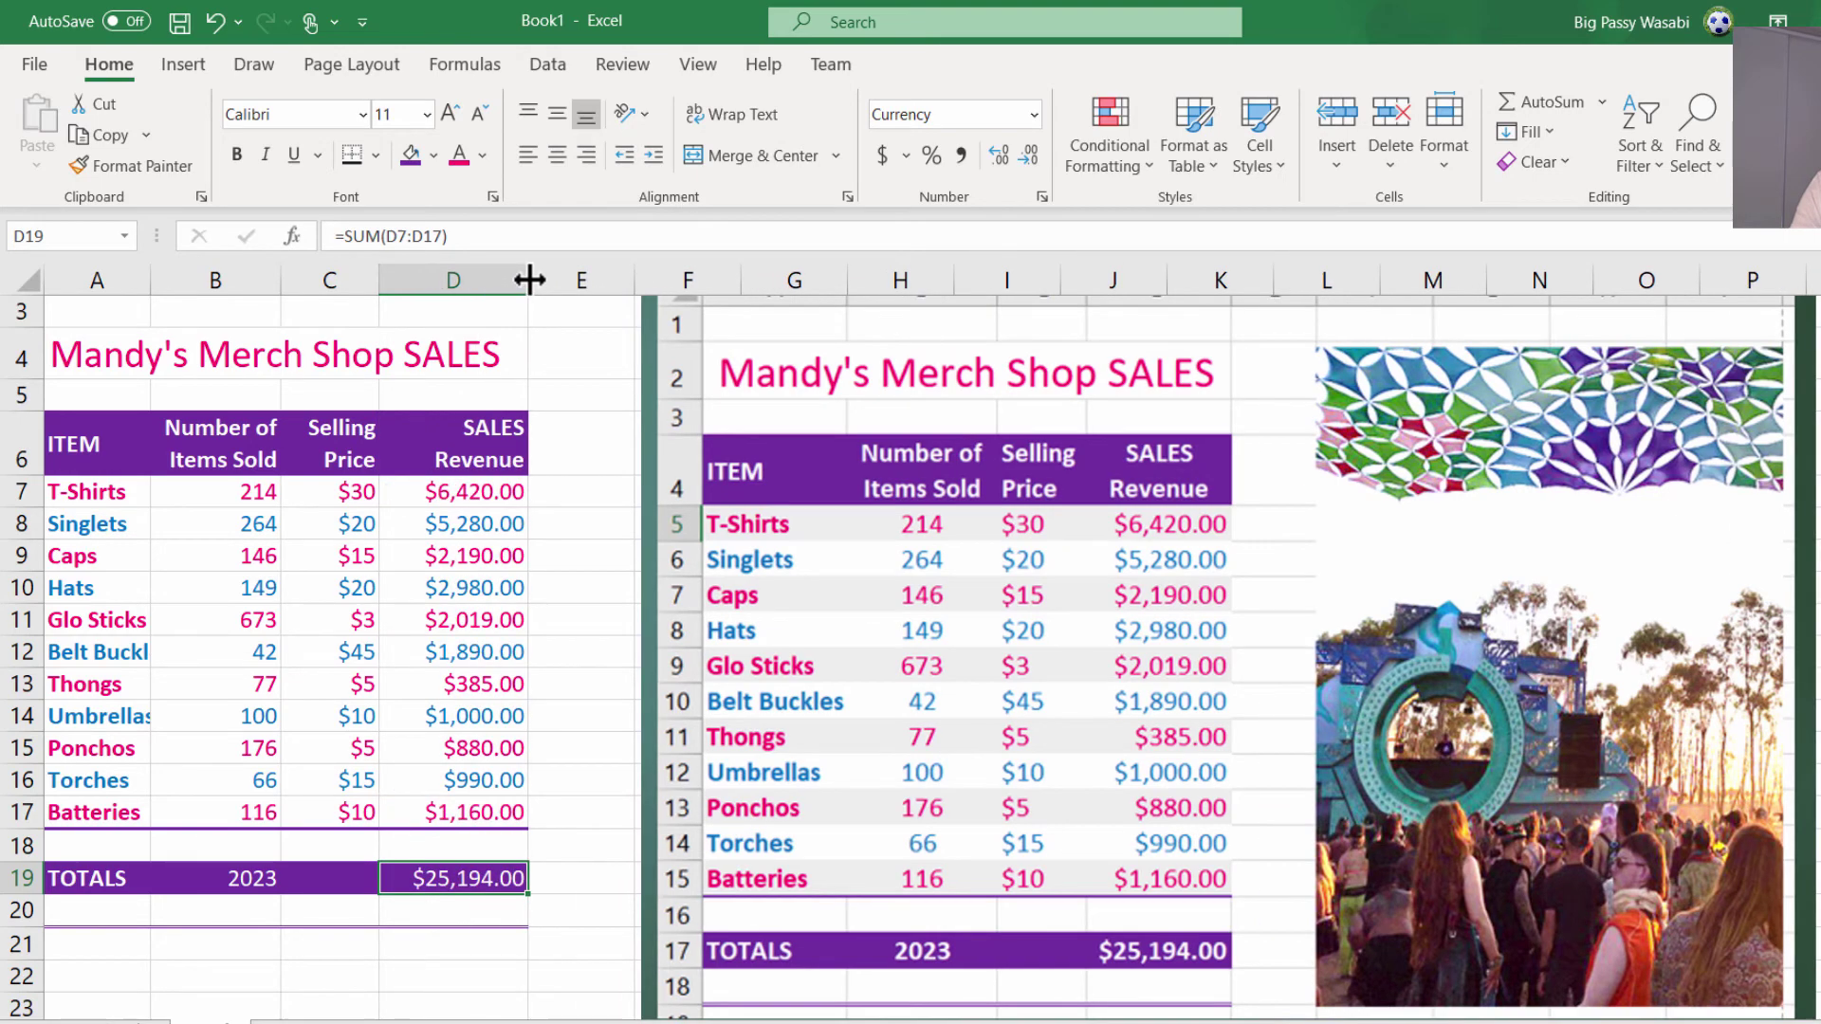
click(566, 878)
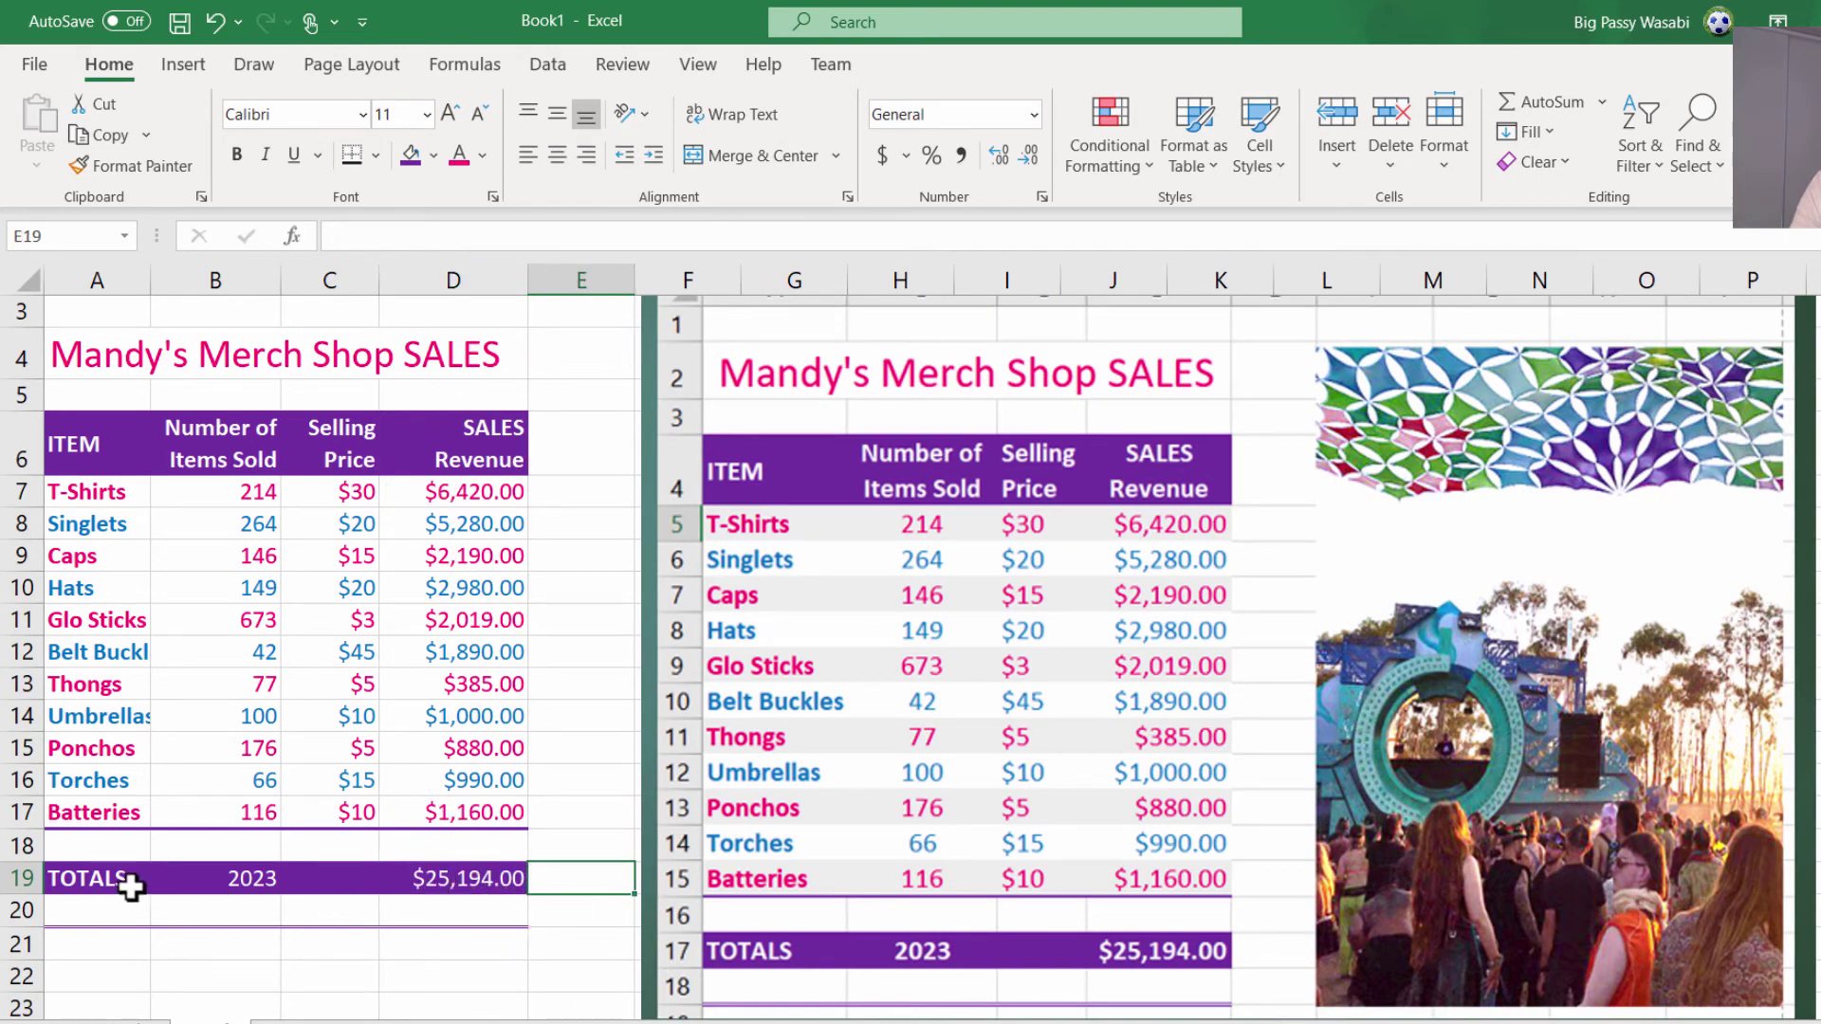
- Make the total sales revenue in cell D19 bold
click(448, 878)
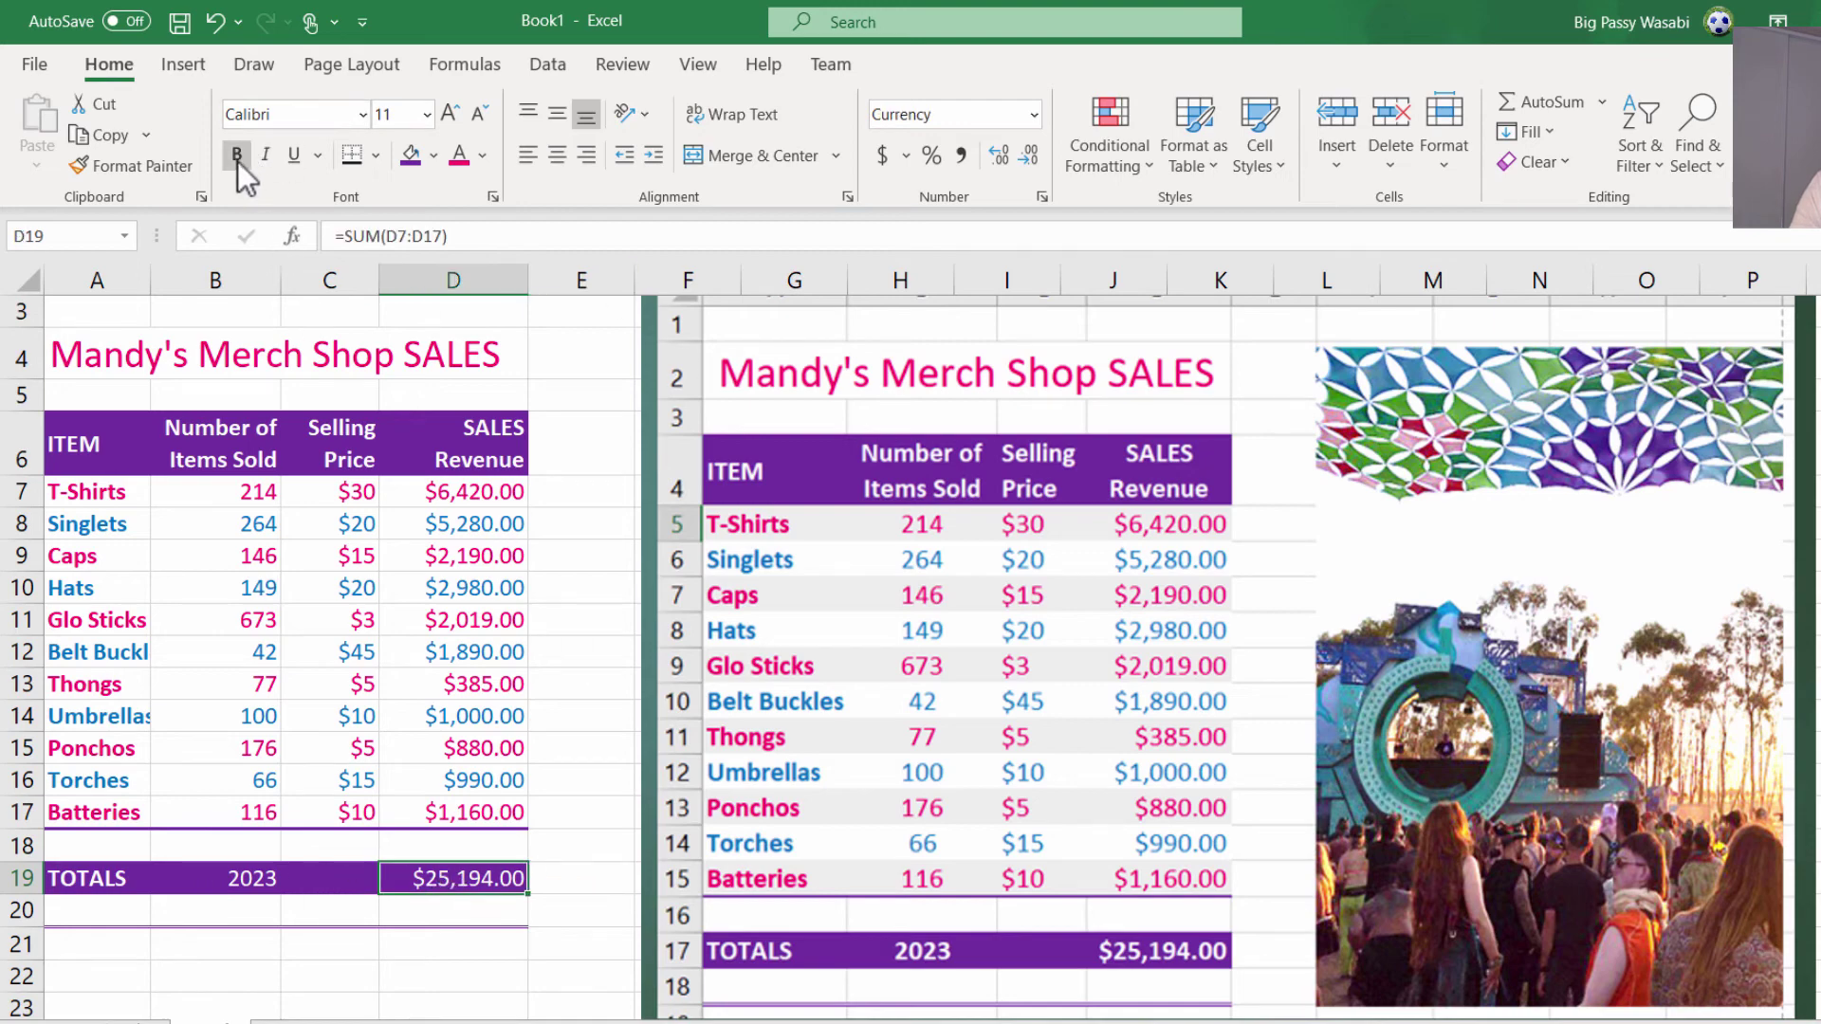
click(566, 908)
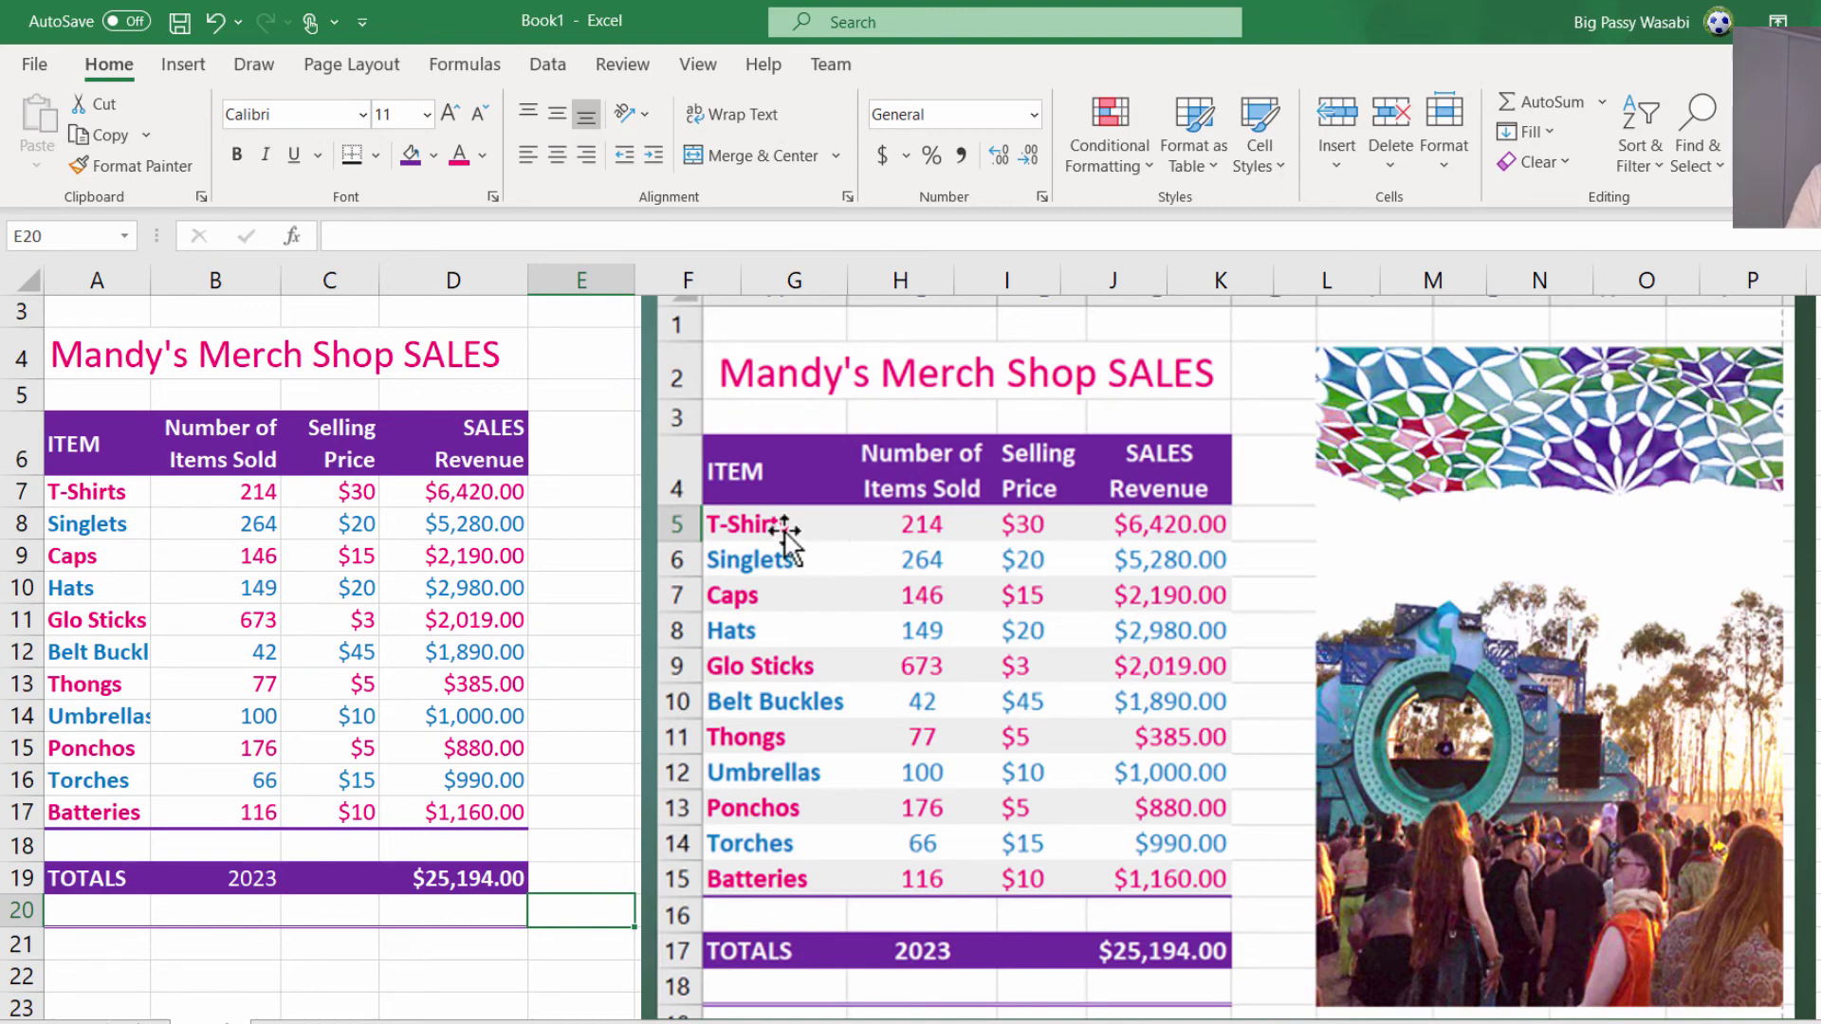
- Fill the T-Shirts row A7:D7 with the light grey White, Background 1, Darker 5%
click(85, 484)
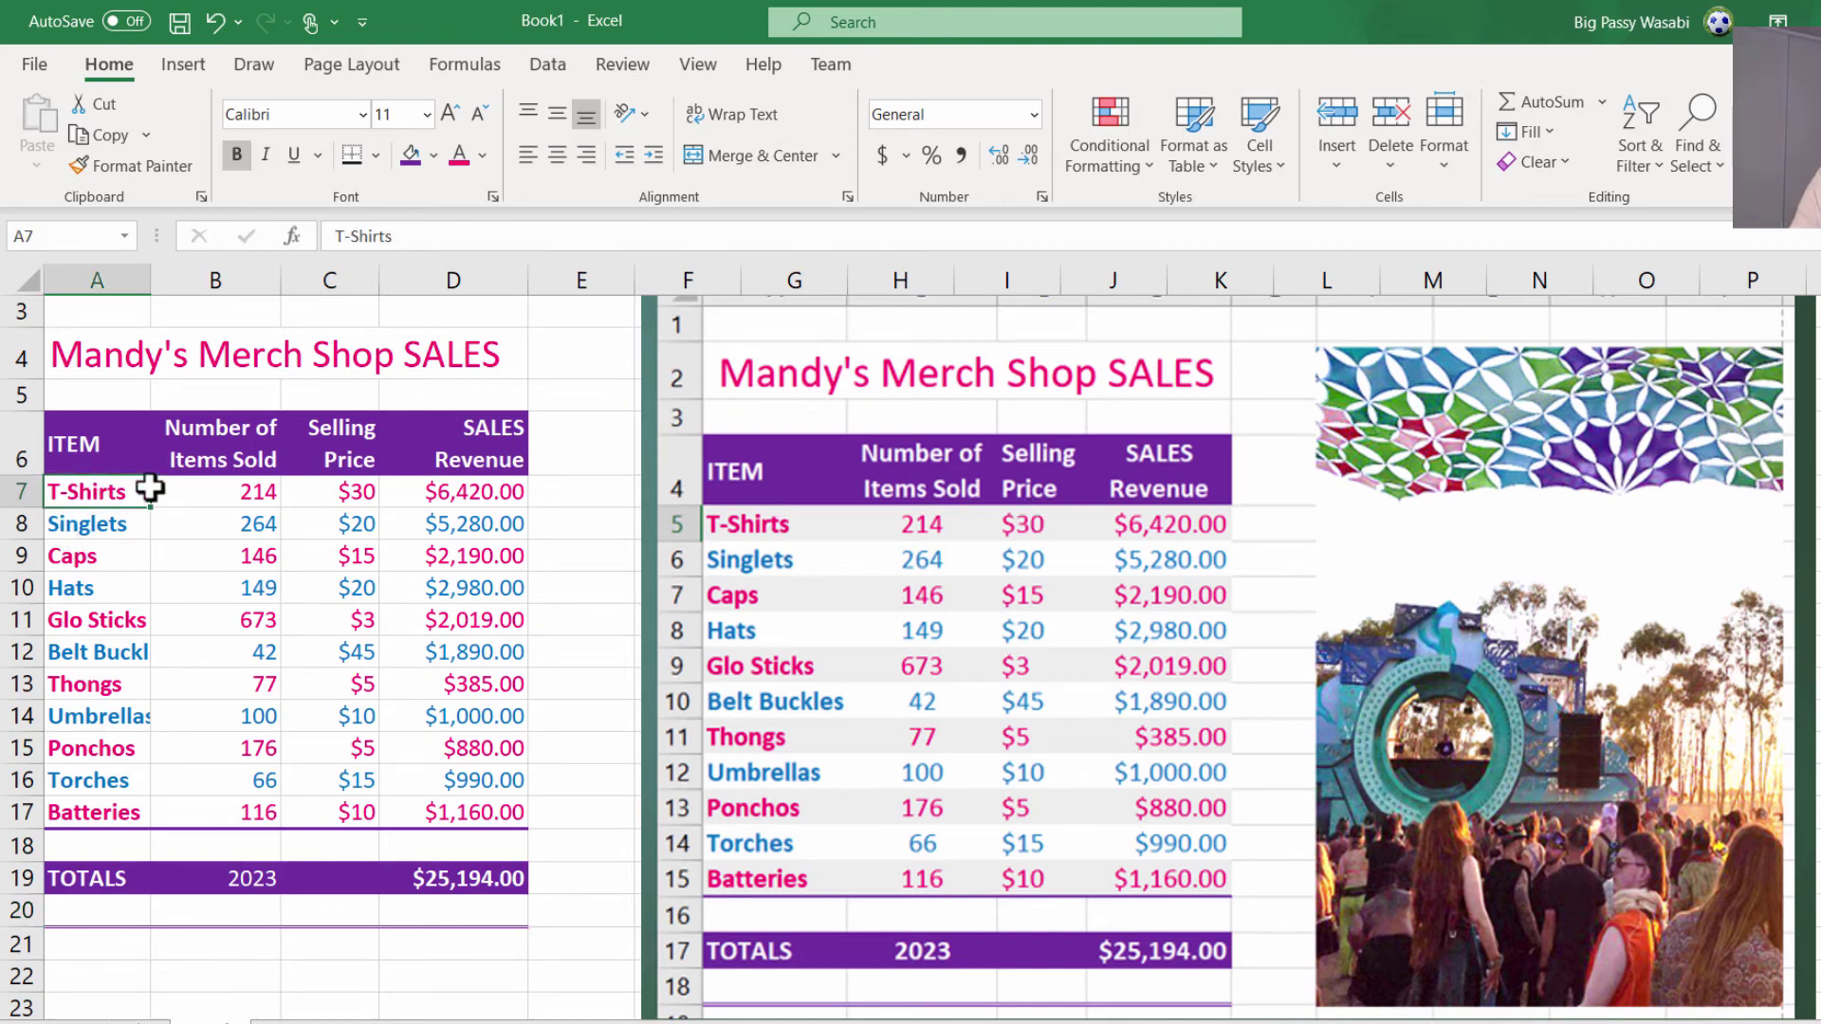
drag(150, 489, 483, 490)
click(432, 157)
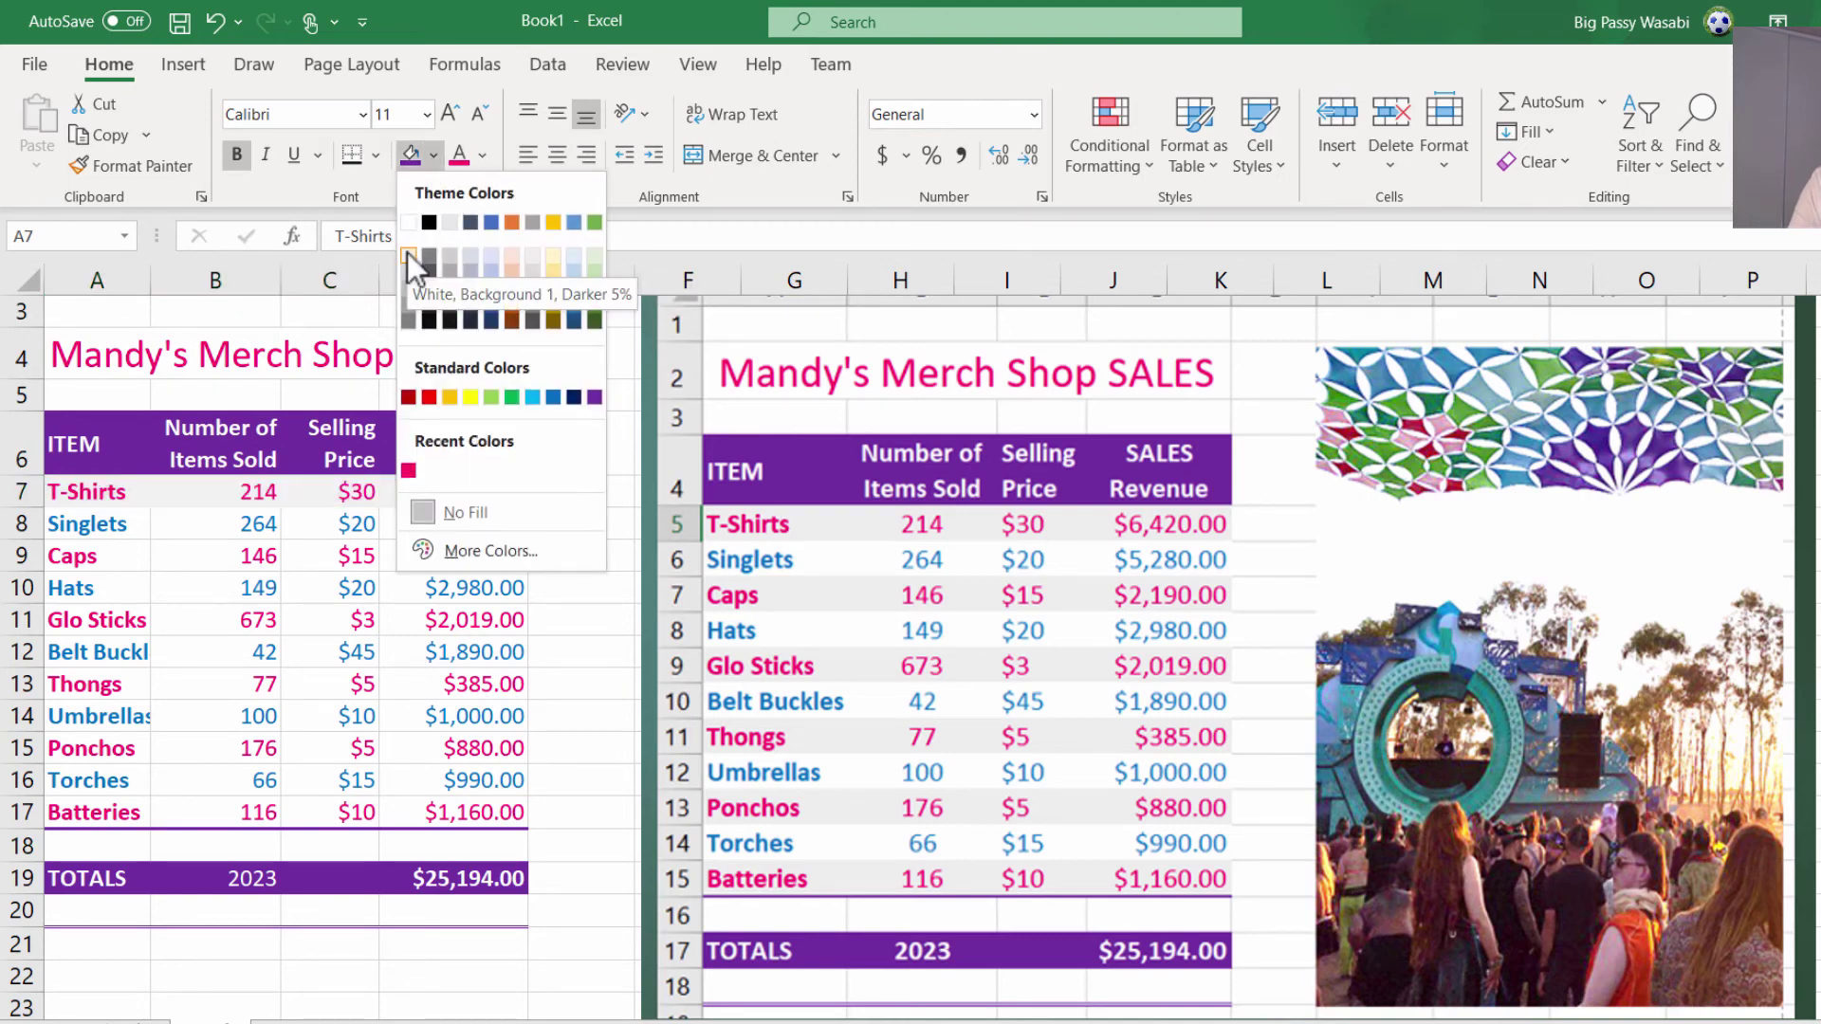
click(407, 252)
- Apply the same light grey fill to columns A to D of the Caps, Glo Sticks, Thongs, Ponchos and Batteries rows
drag(81, 557, 446, 555)
click(410, 159)
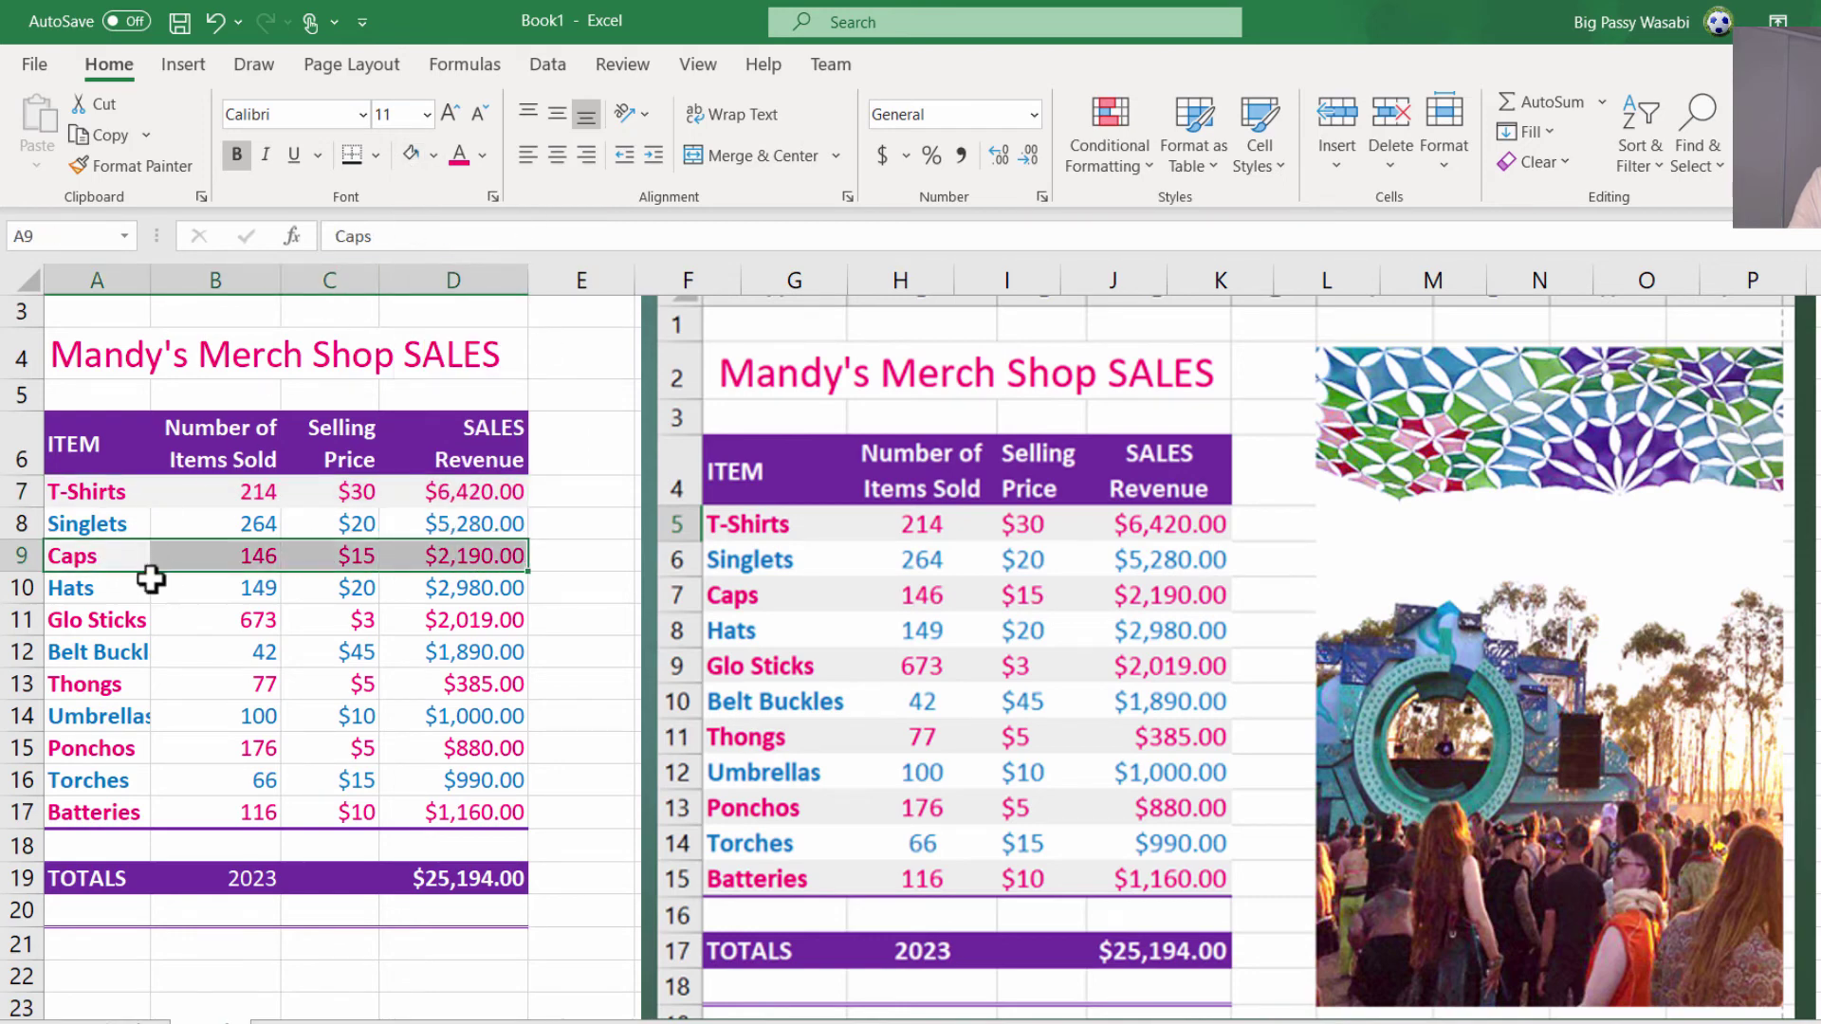
drag(66, 626, 441, 617)
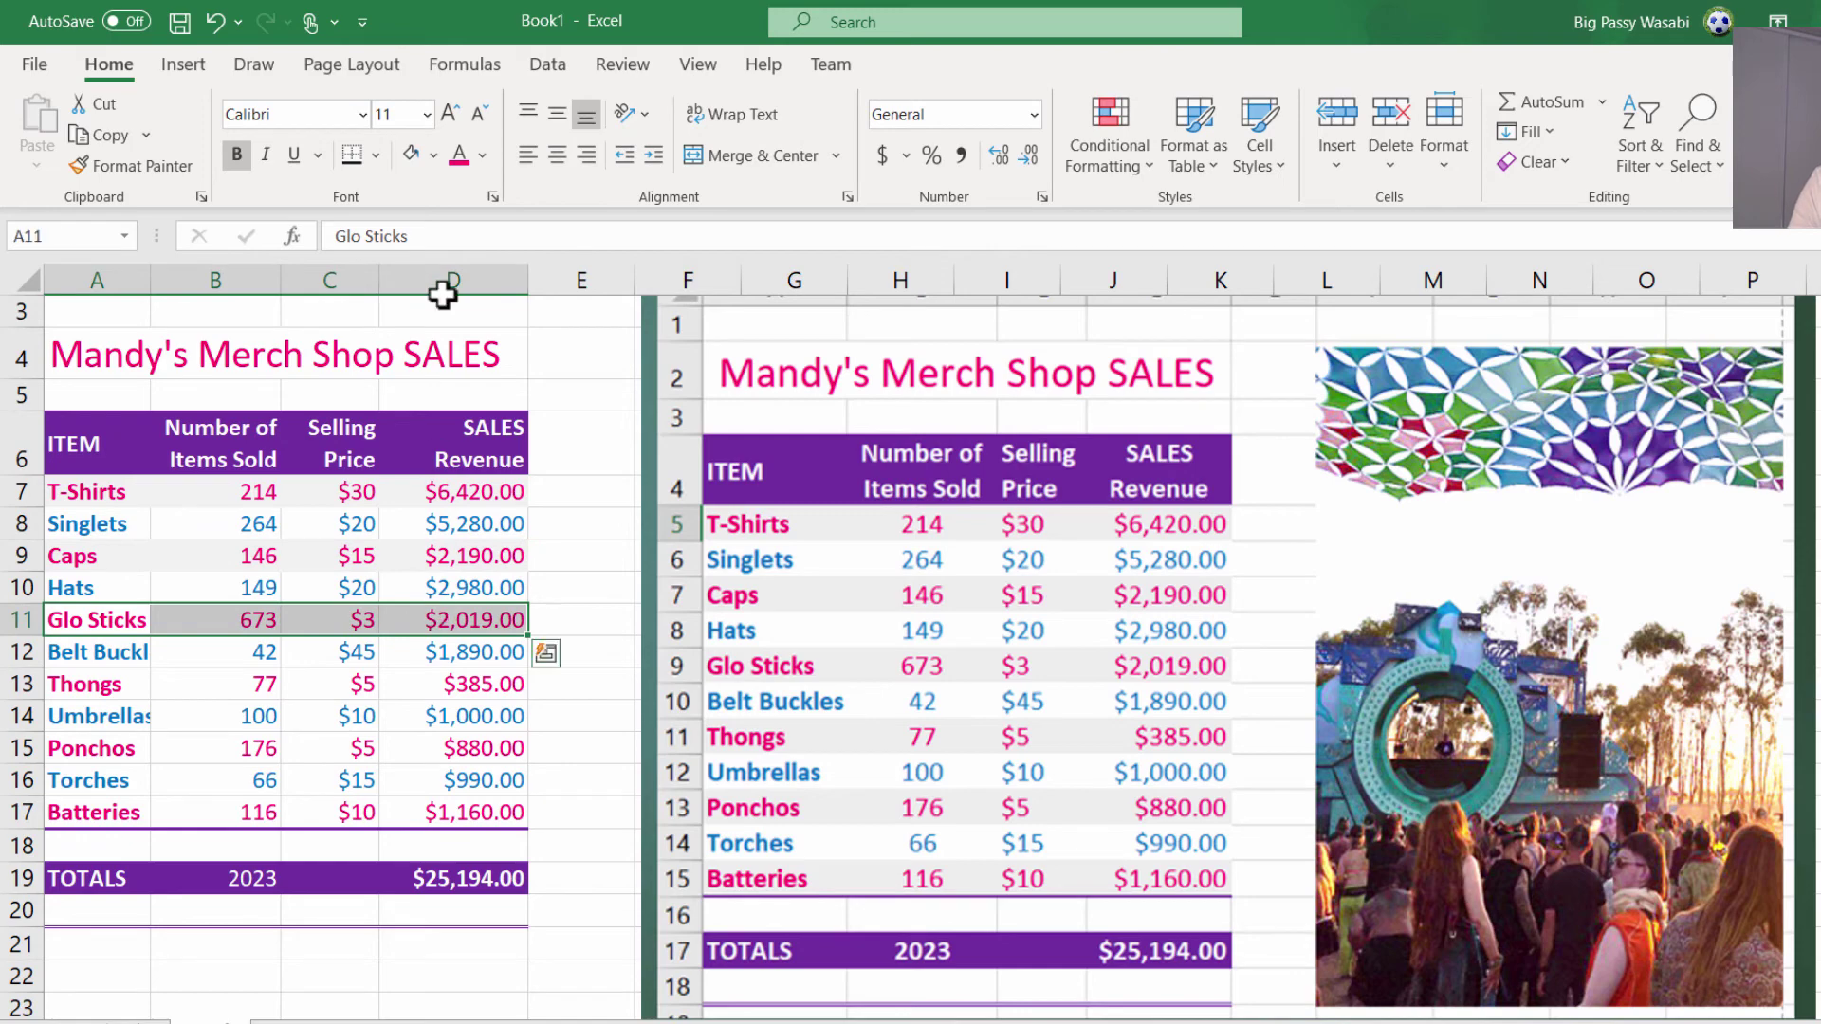
click(410, 154)
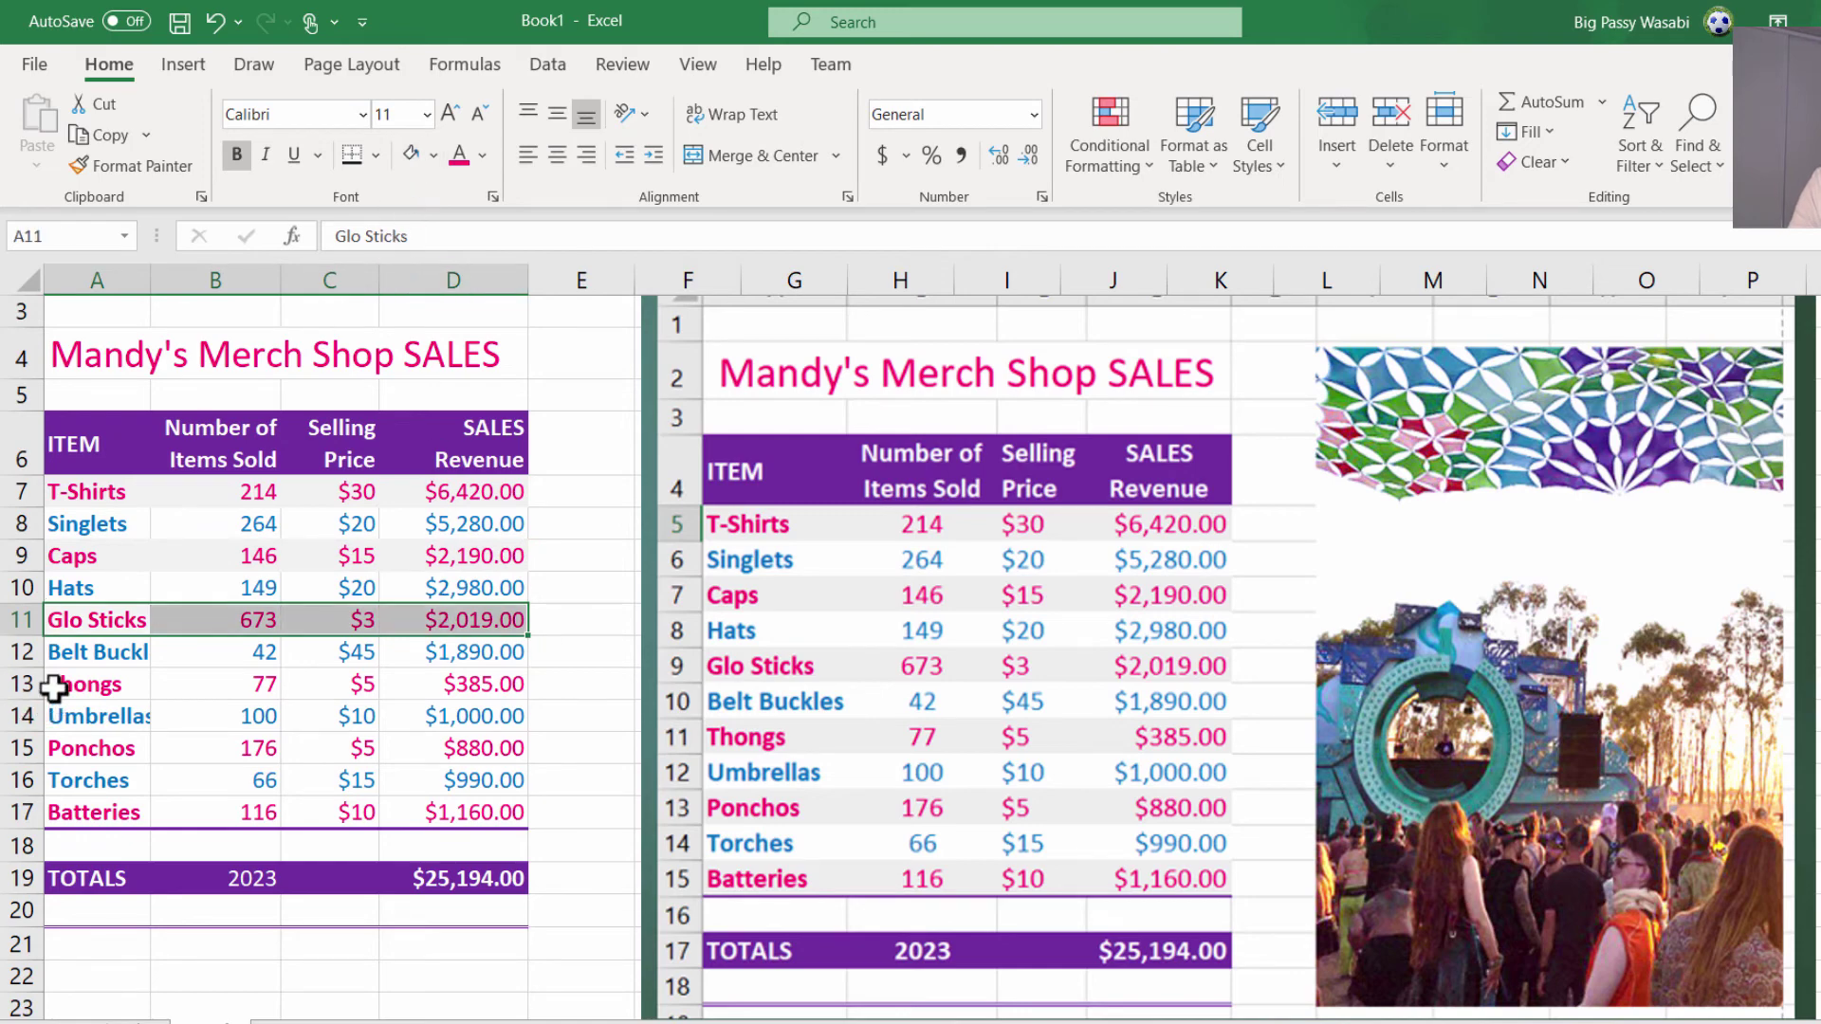
drag(52, 684, 415, 684)
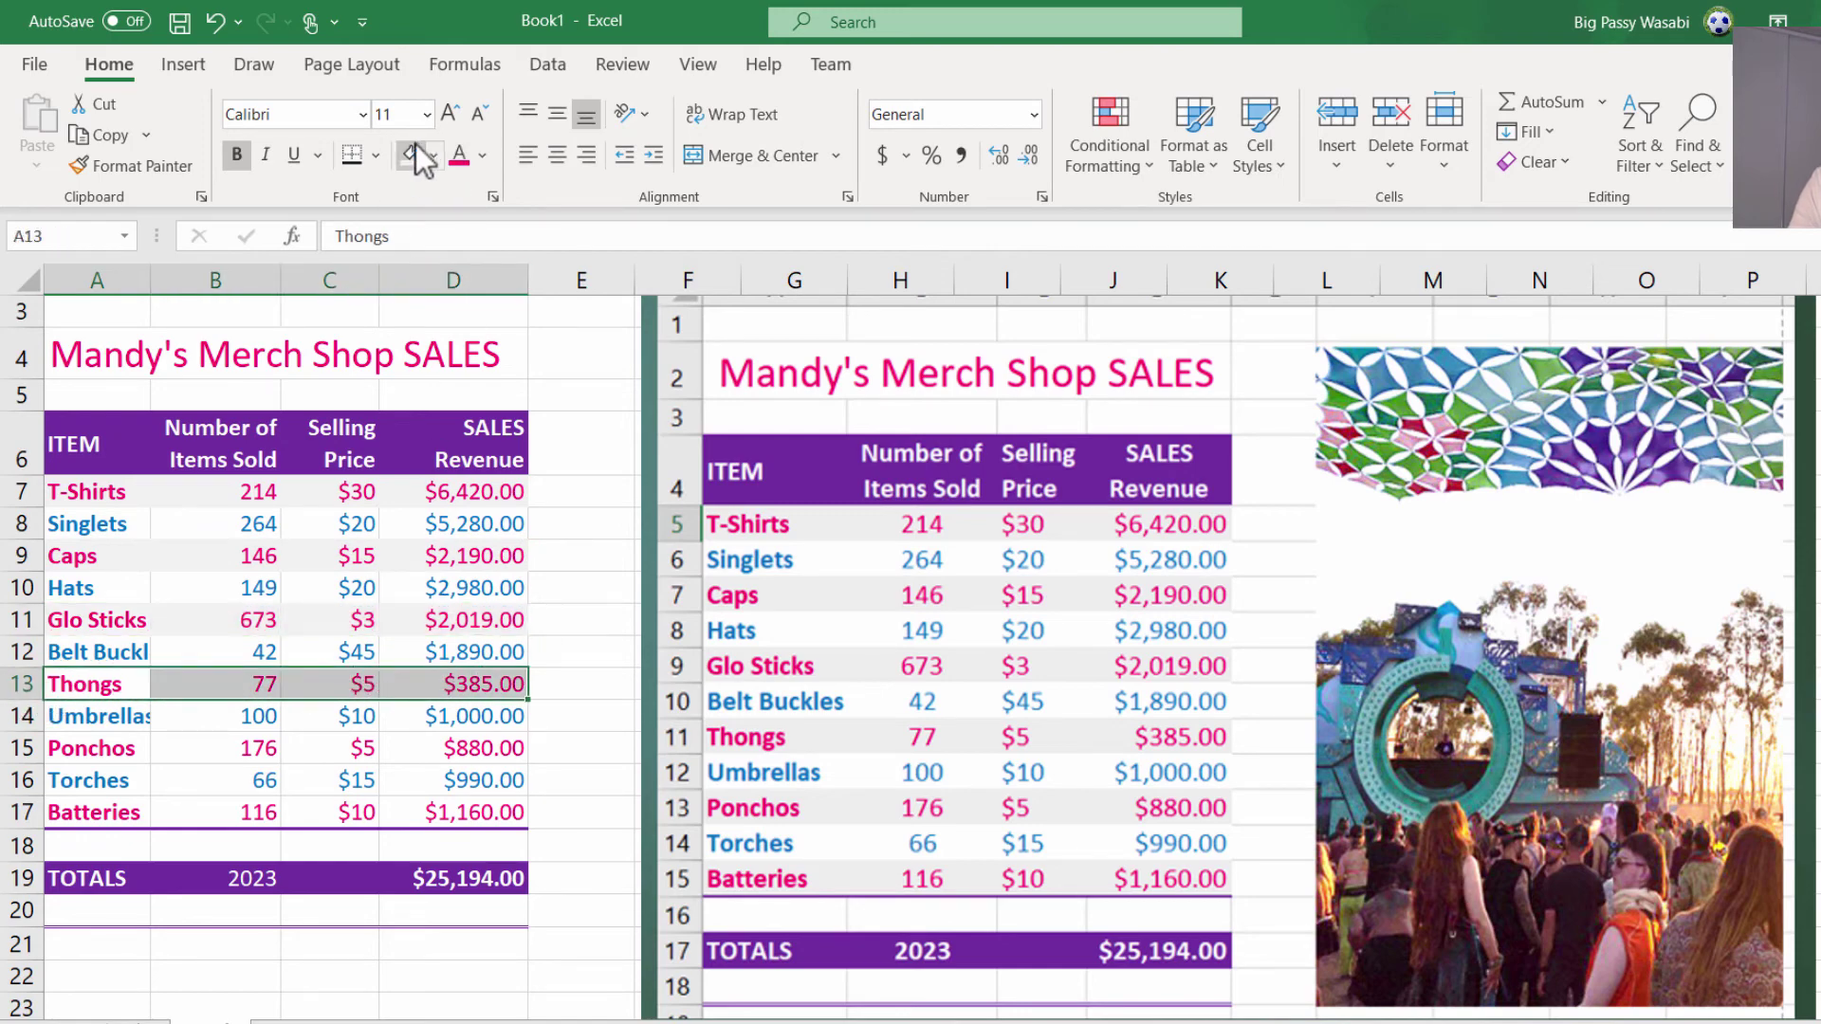
click(410, 154)
drag(98, 749, 447, 739)
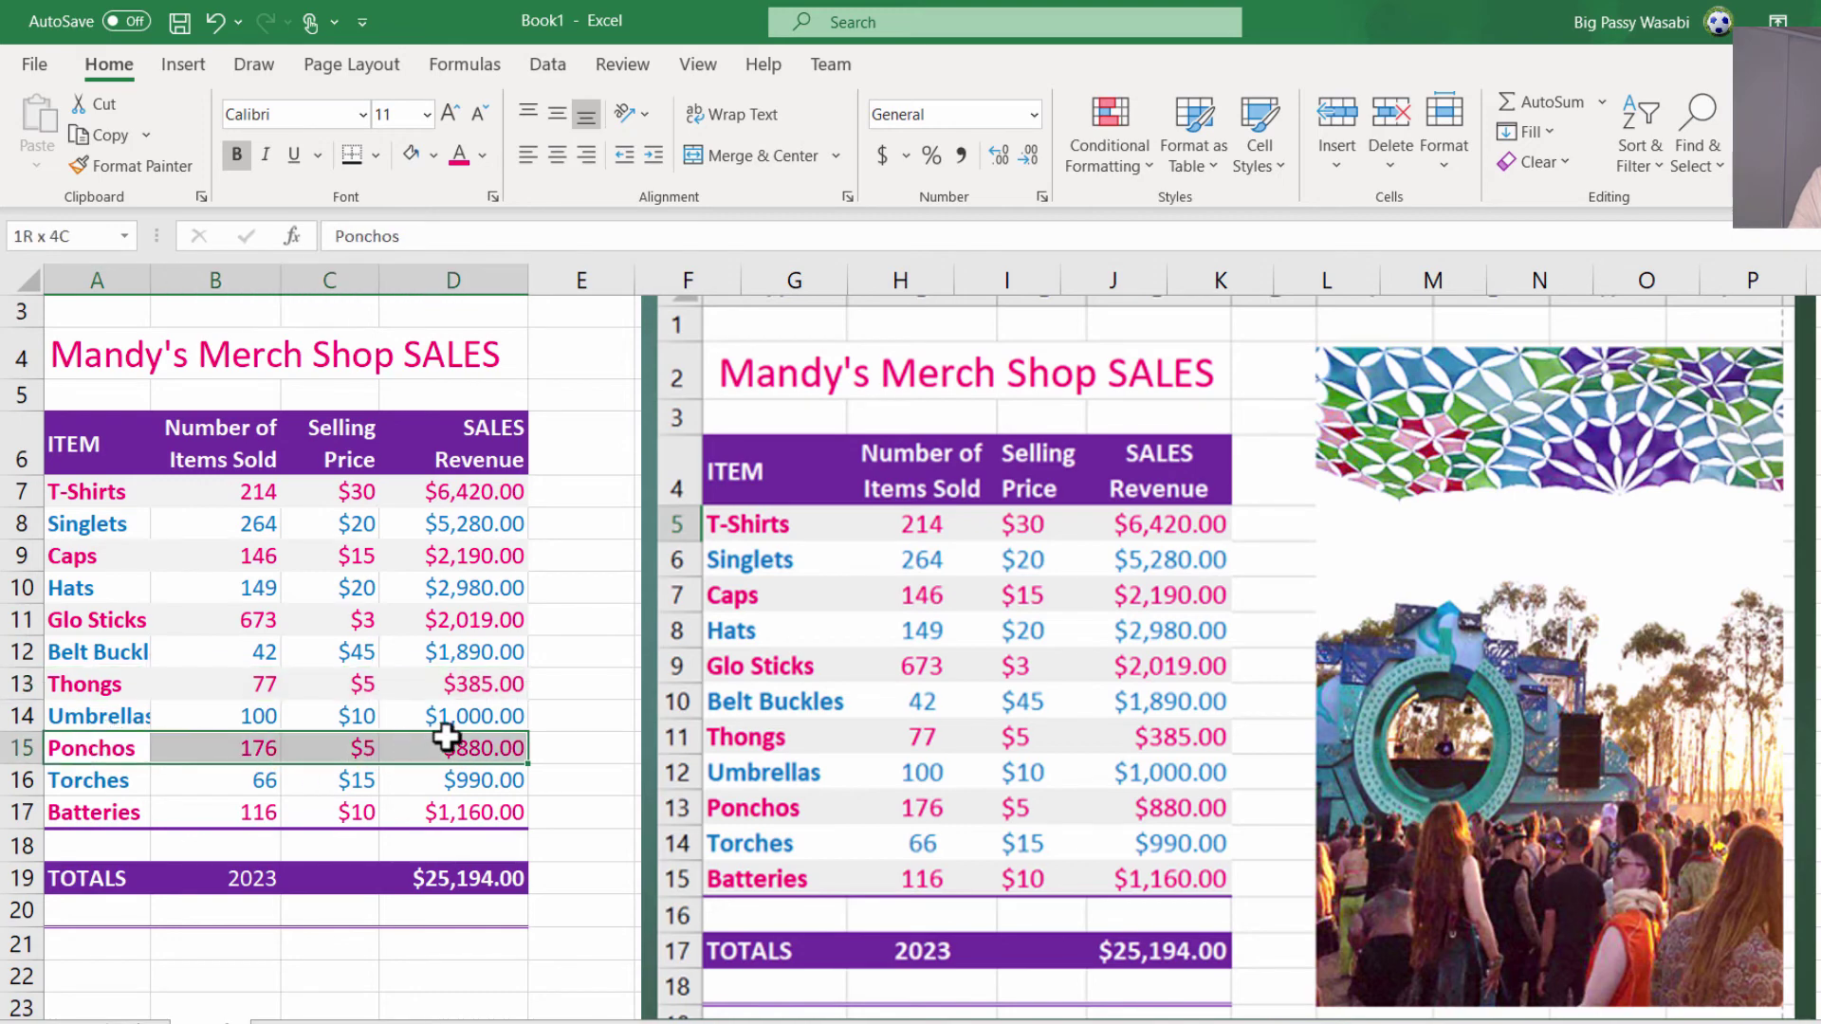
click(409, 154)
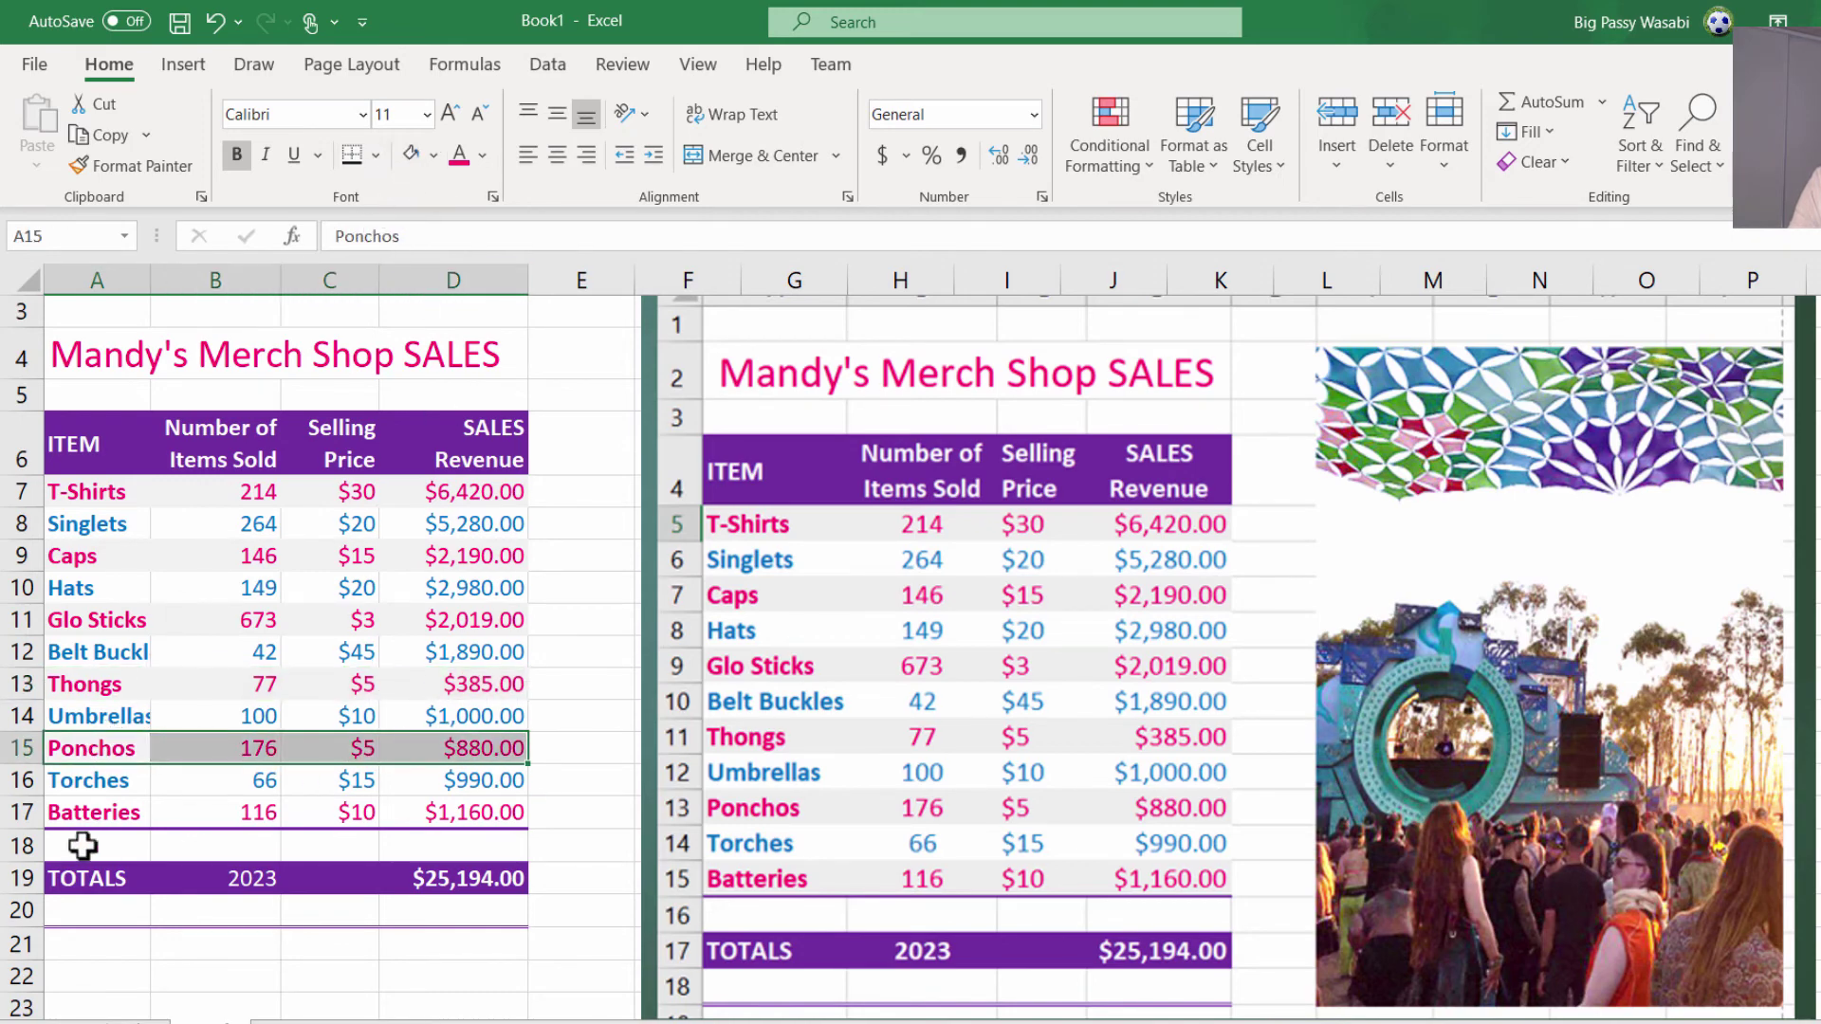
drag(81, 811, 502, 806)
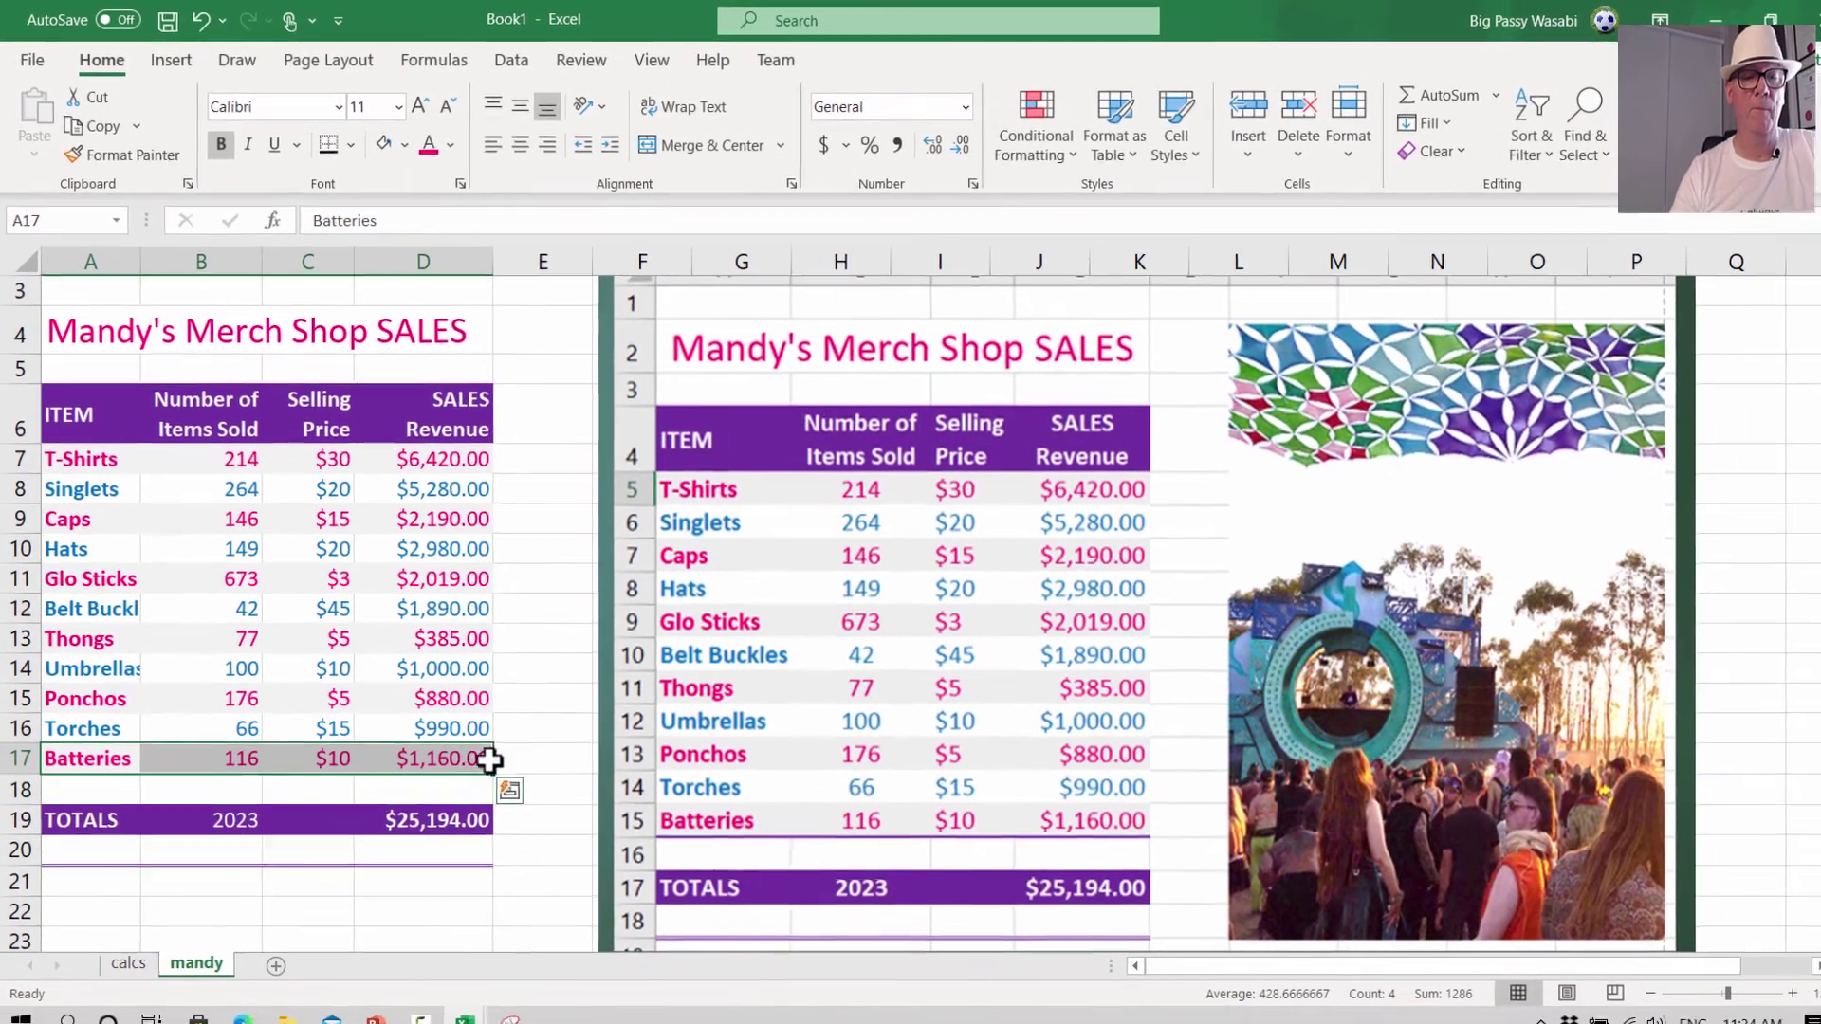
click(541, 812)
click(115, 573)
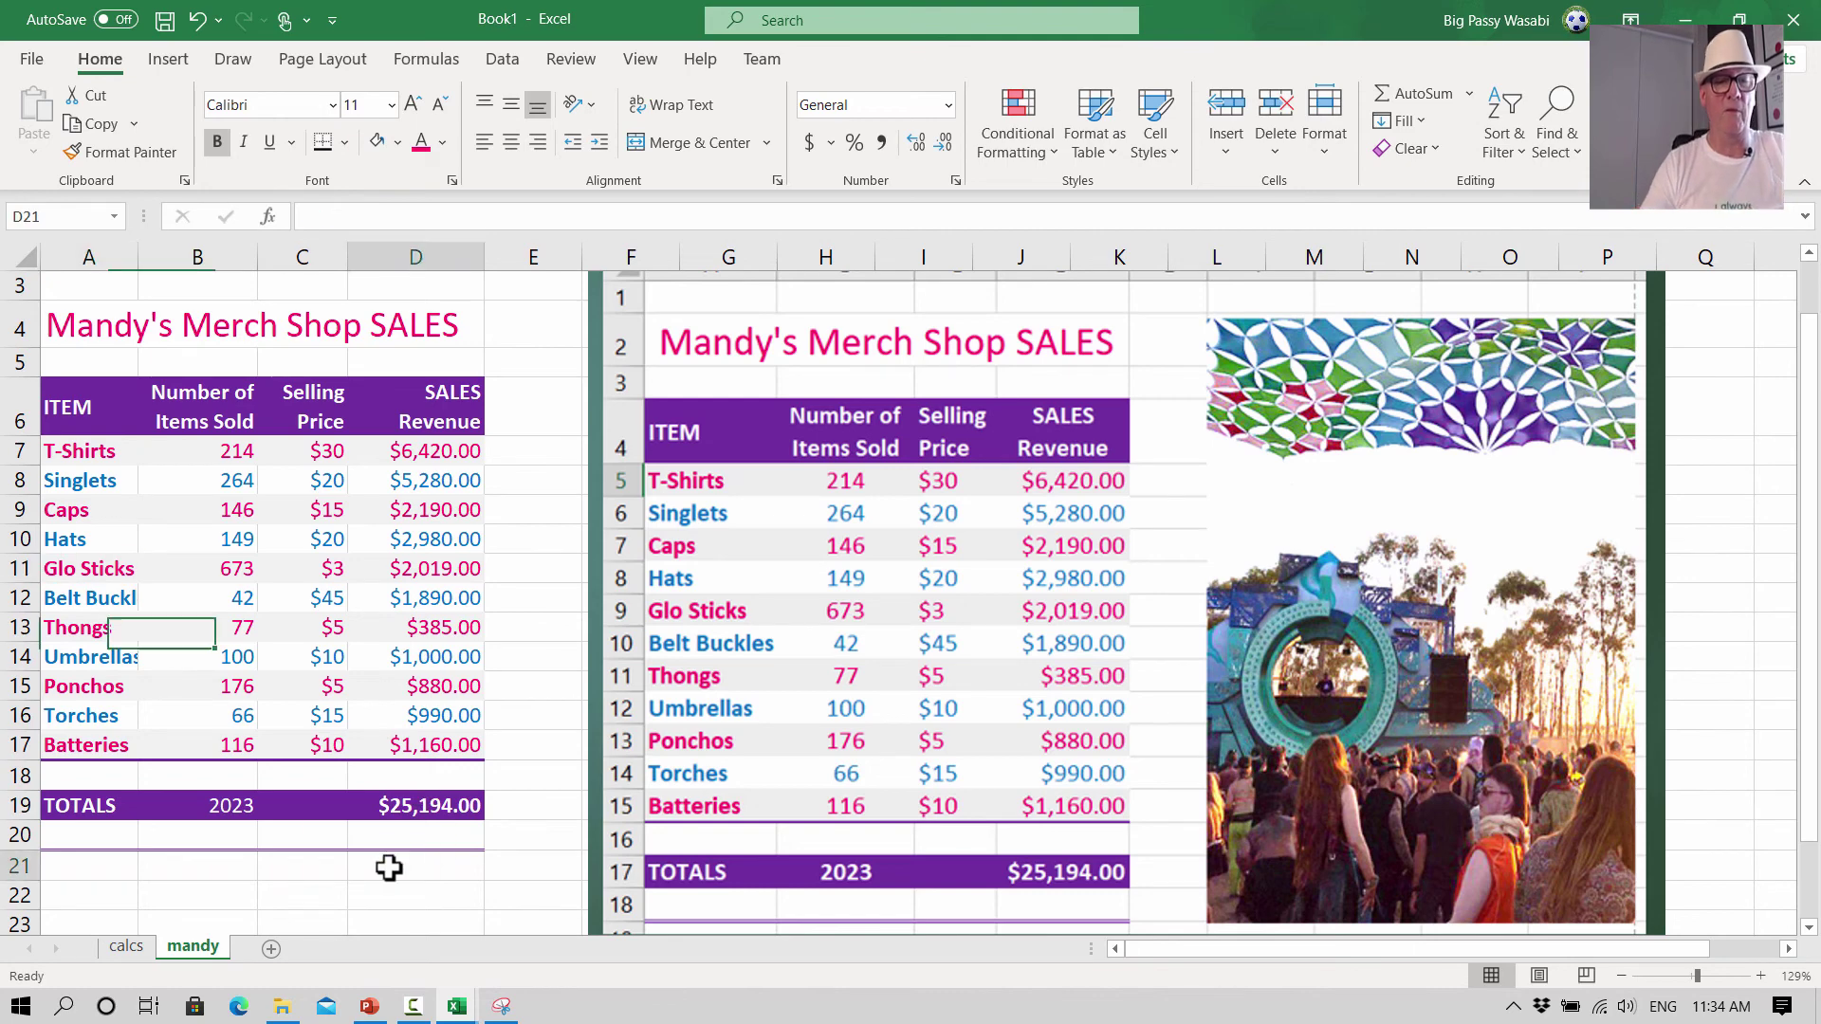
- Shrink the finished example picture to about half its size and move it clear of the table, over columns J to O
click(858, 517)
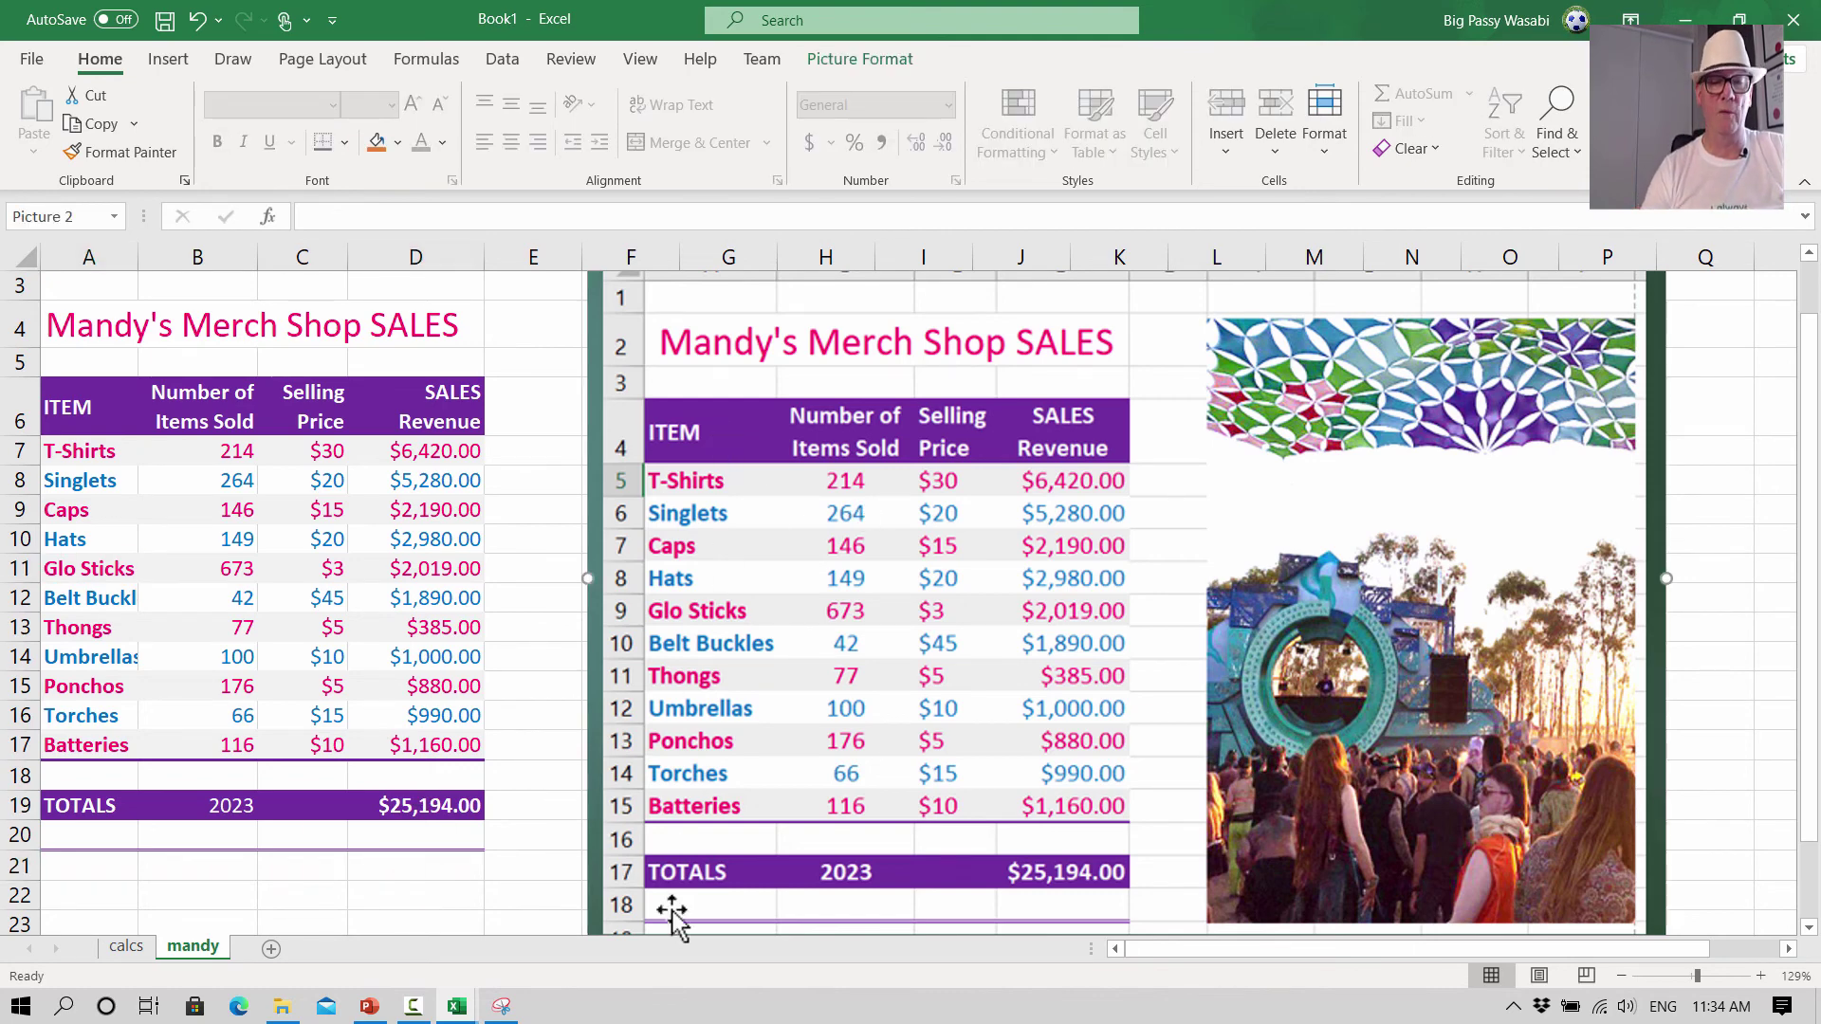
drag(669, 355, 717, 483)
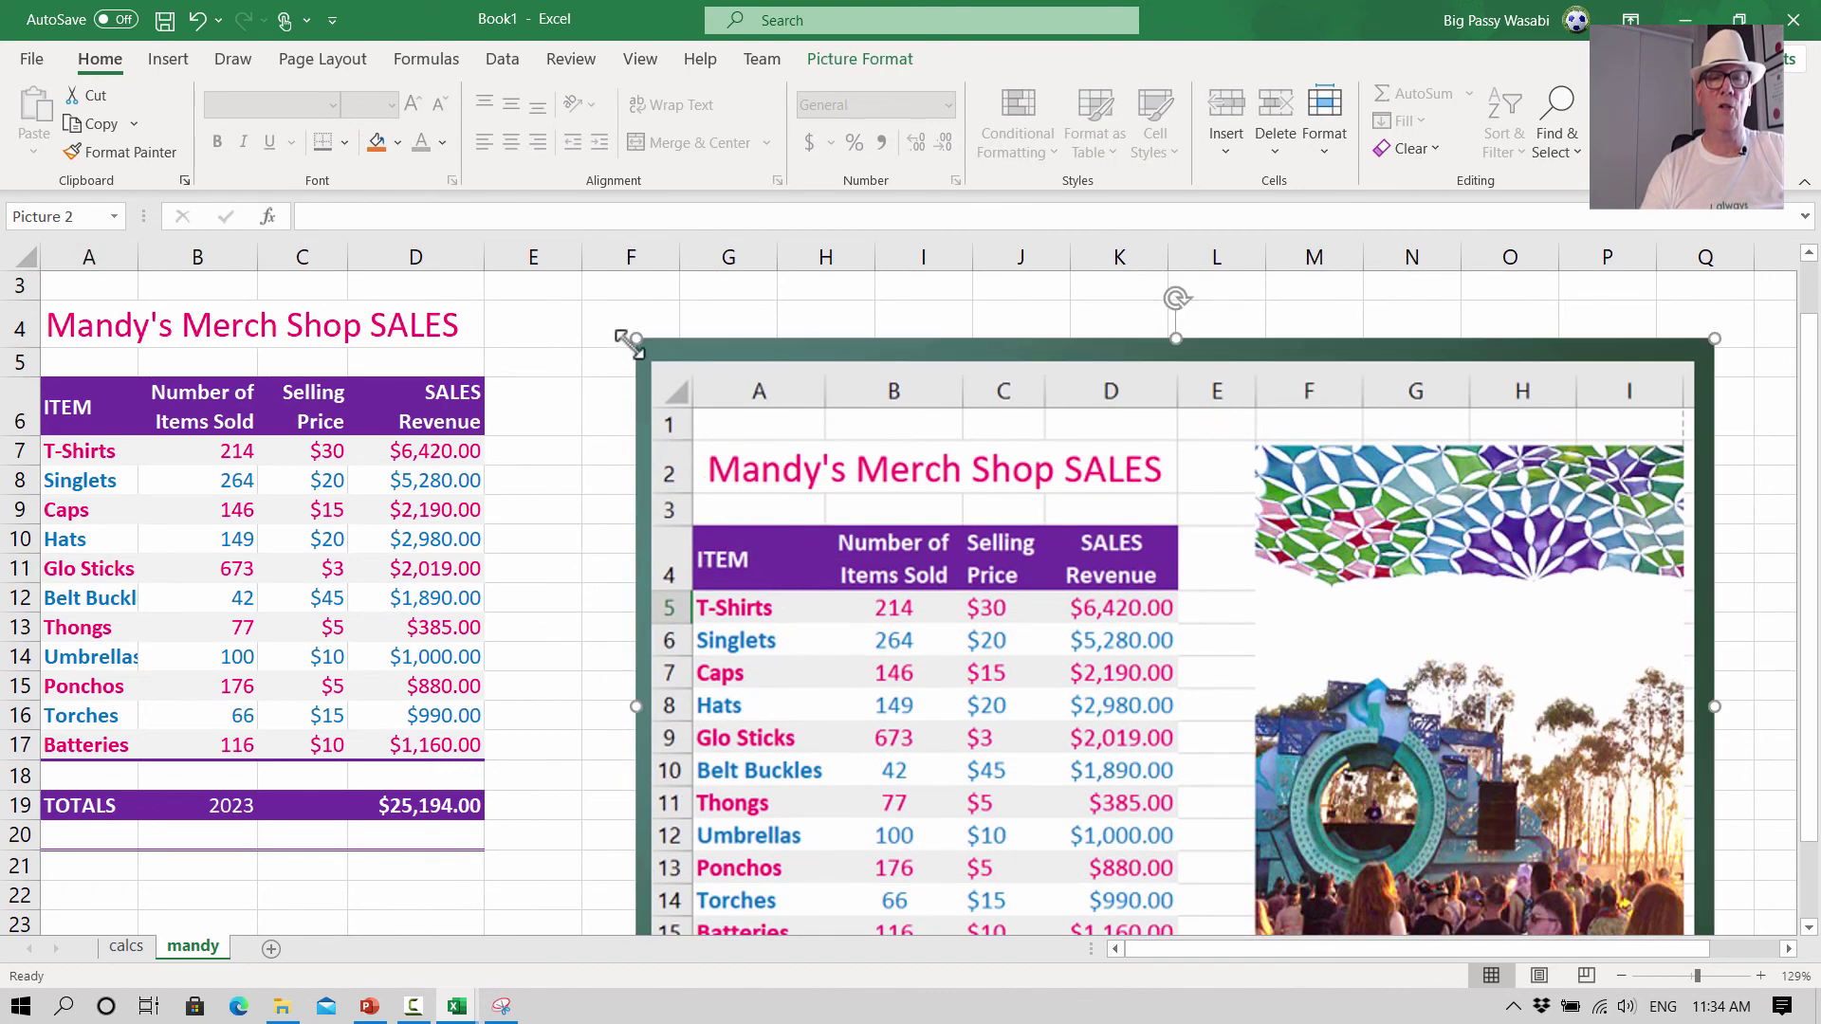
drag(635, 339, 1176, 652)
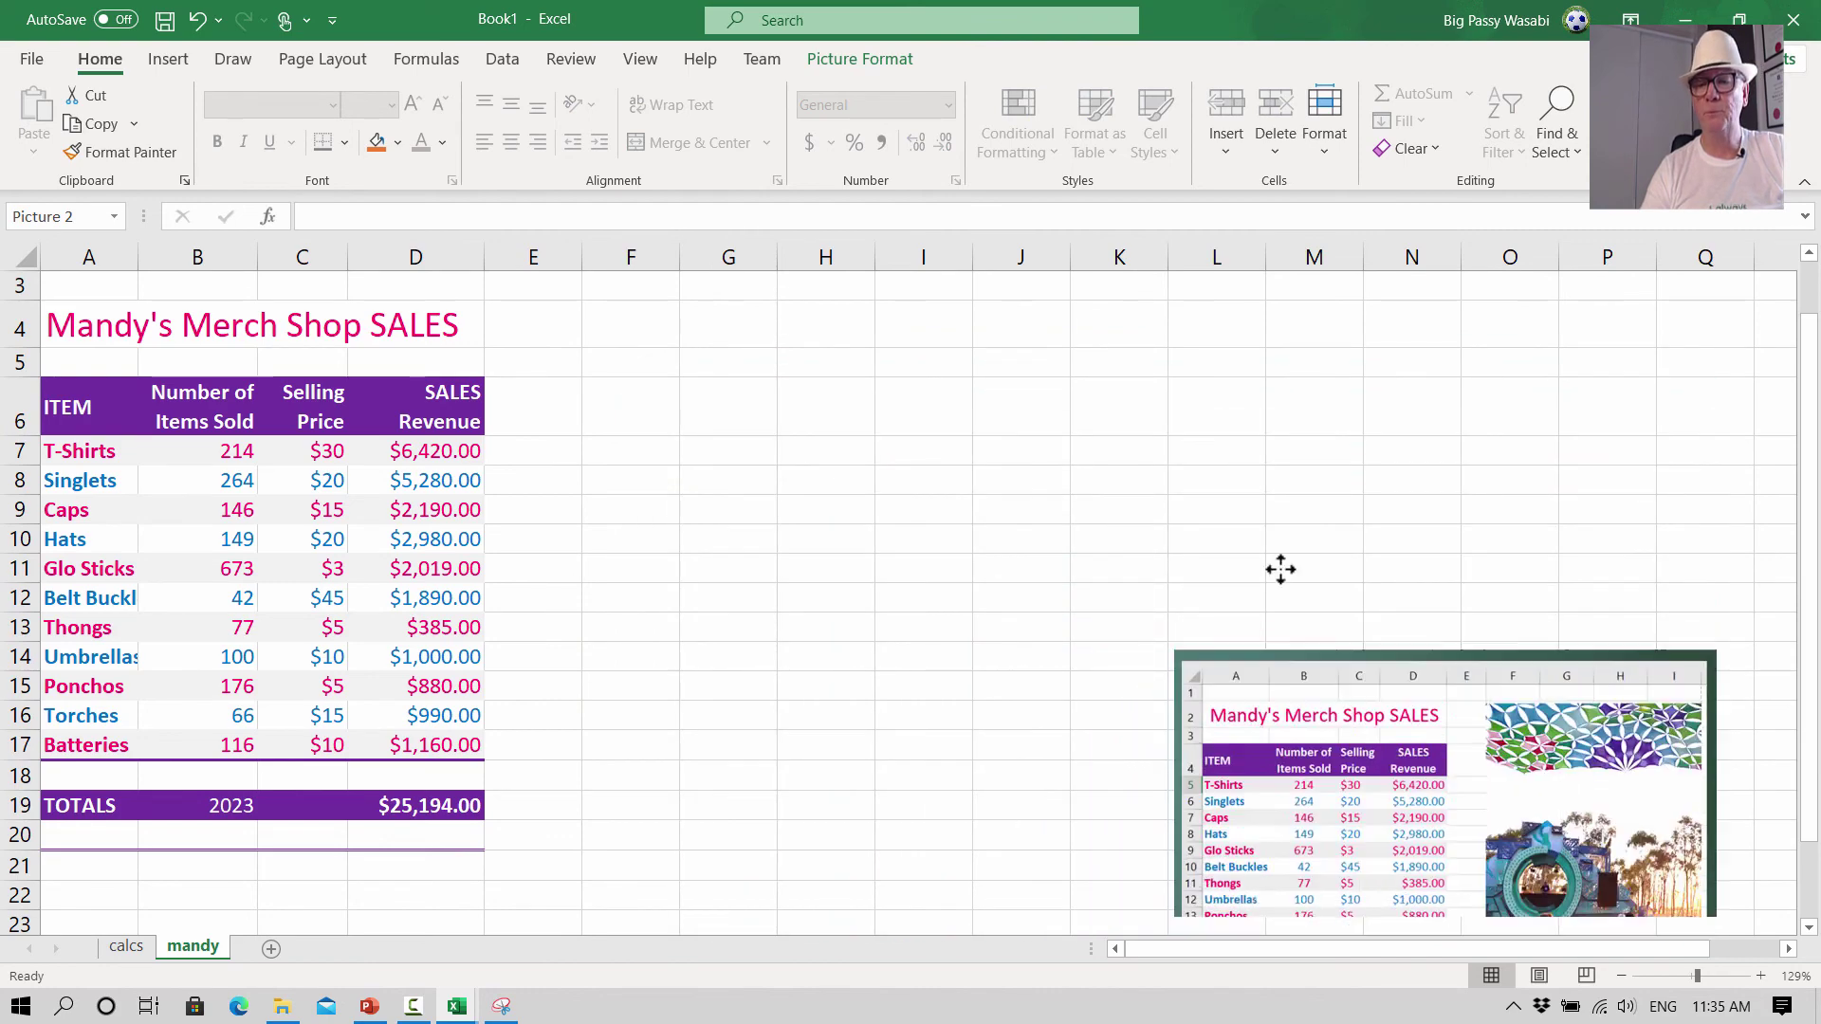
drag(1531, 775, 1347, 483)
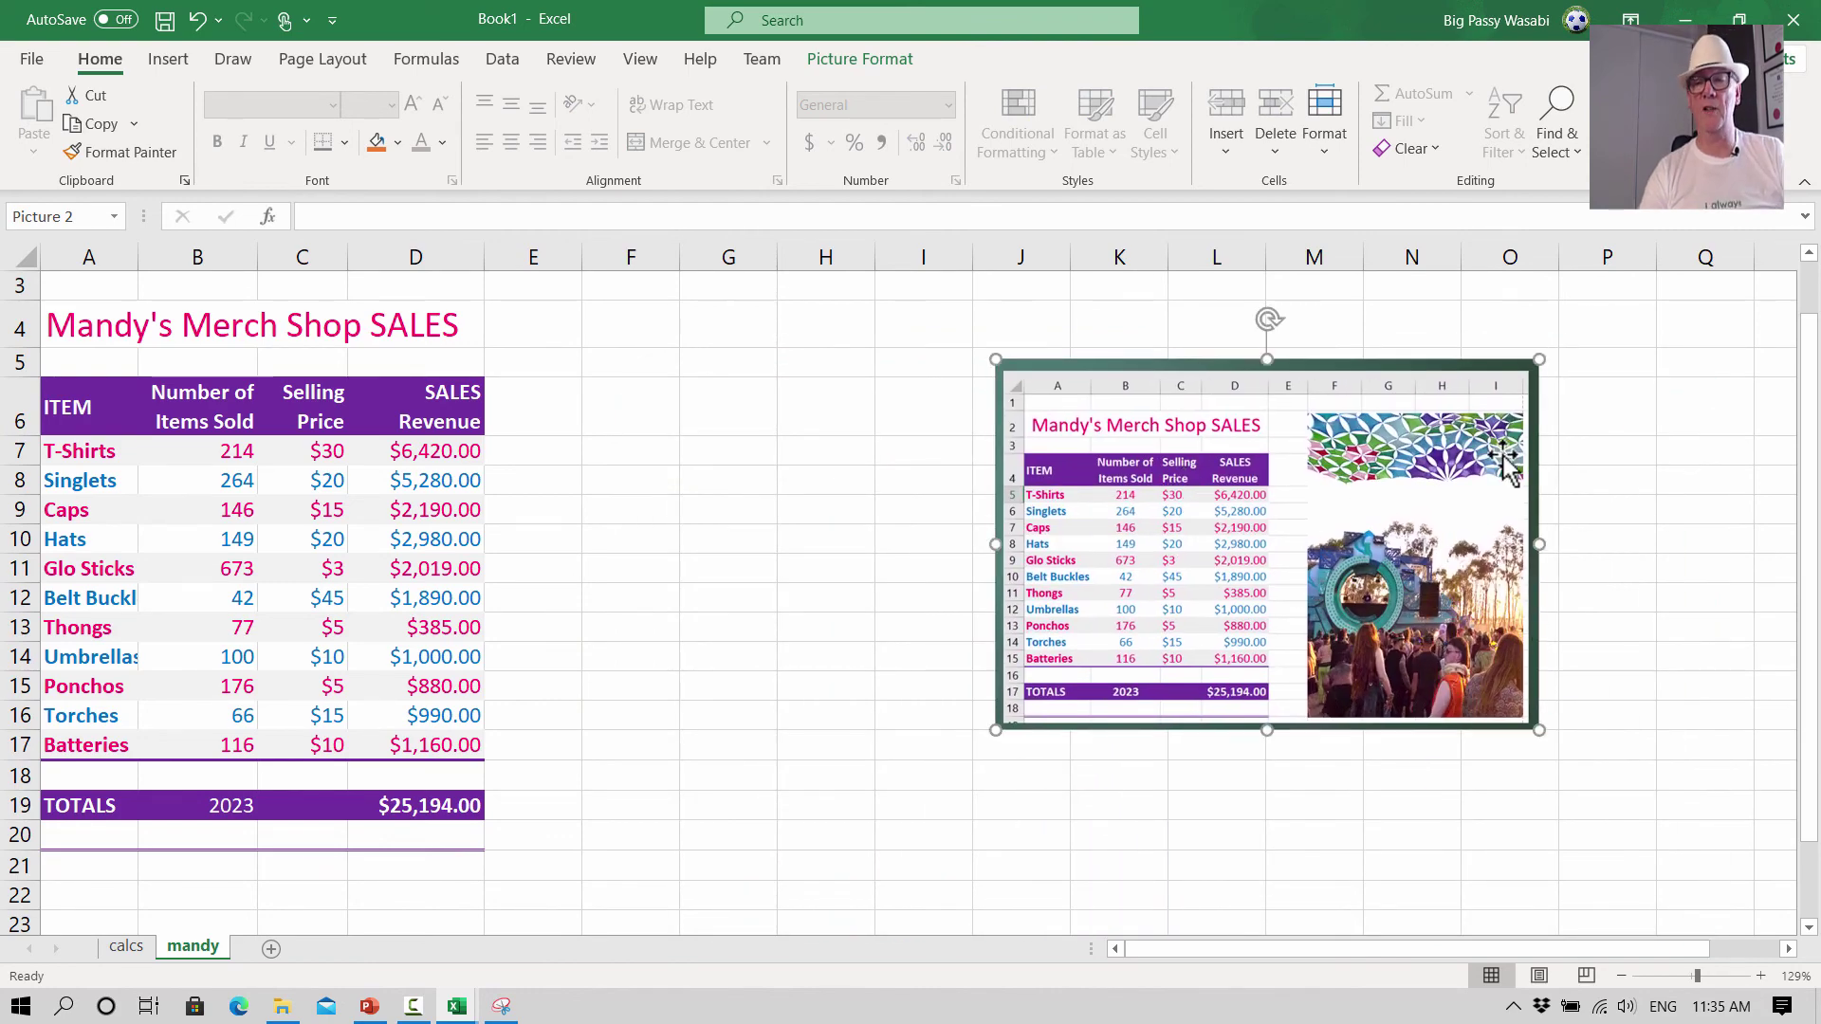
drag(1471, 509, 1529, 604)
drag(1168, 436, 1117, 388)
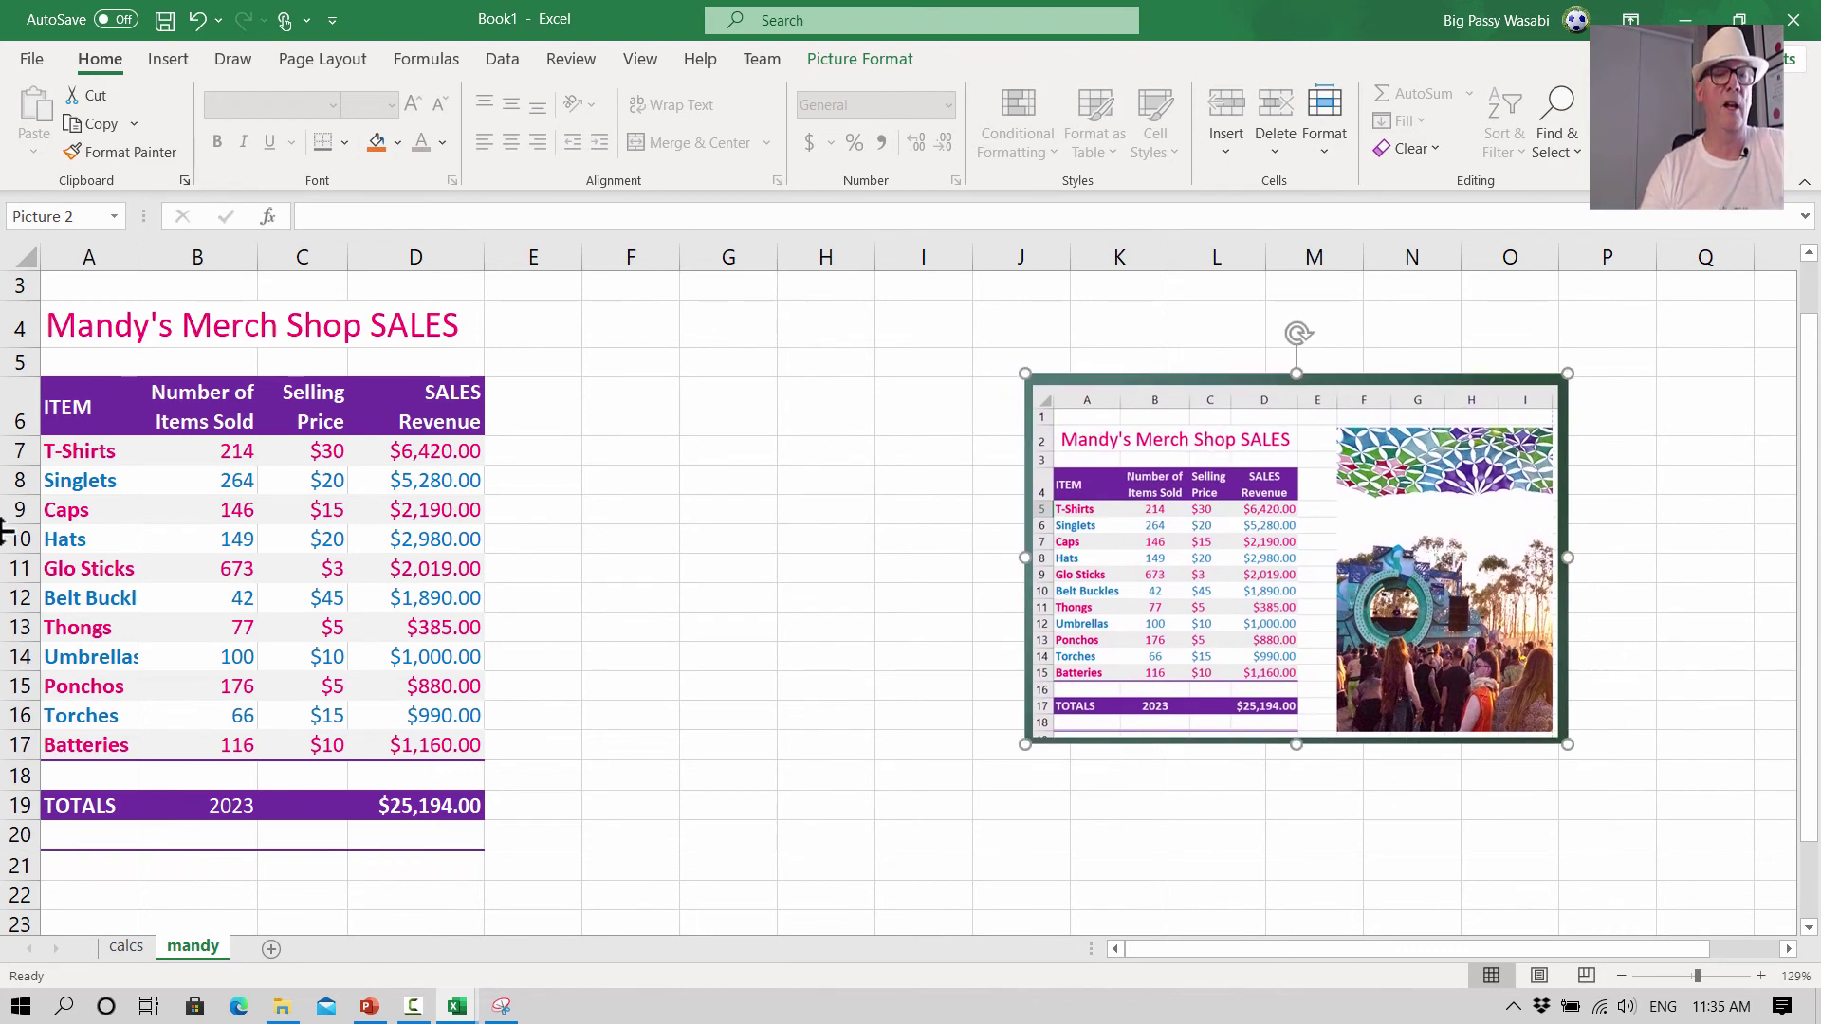
- With cell F6 selected, start inserting a picture from this device and open the 1TB WD SSD (E:) drive
click(617, 410)
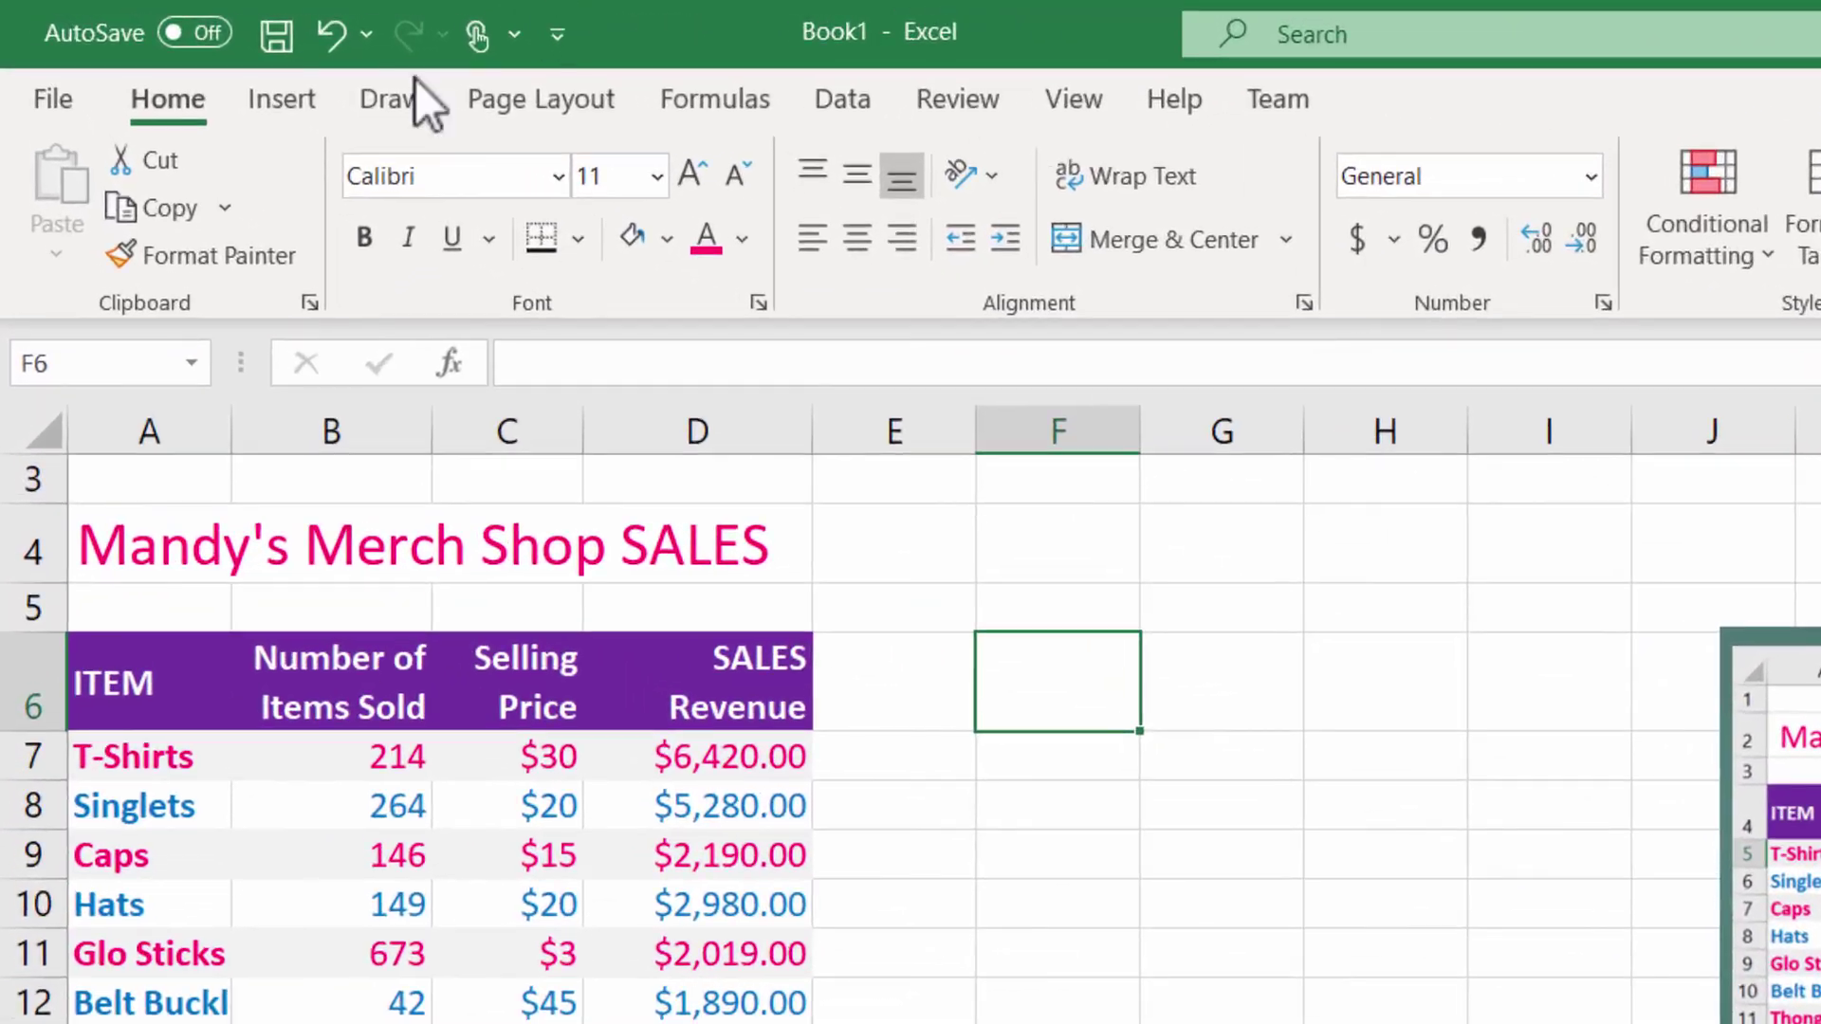
click(261, 111)
click(447, 213)
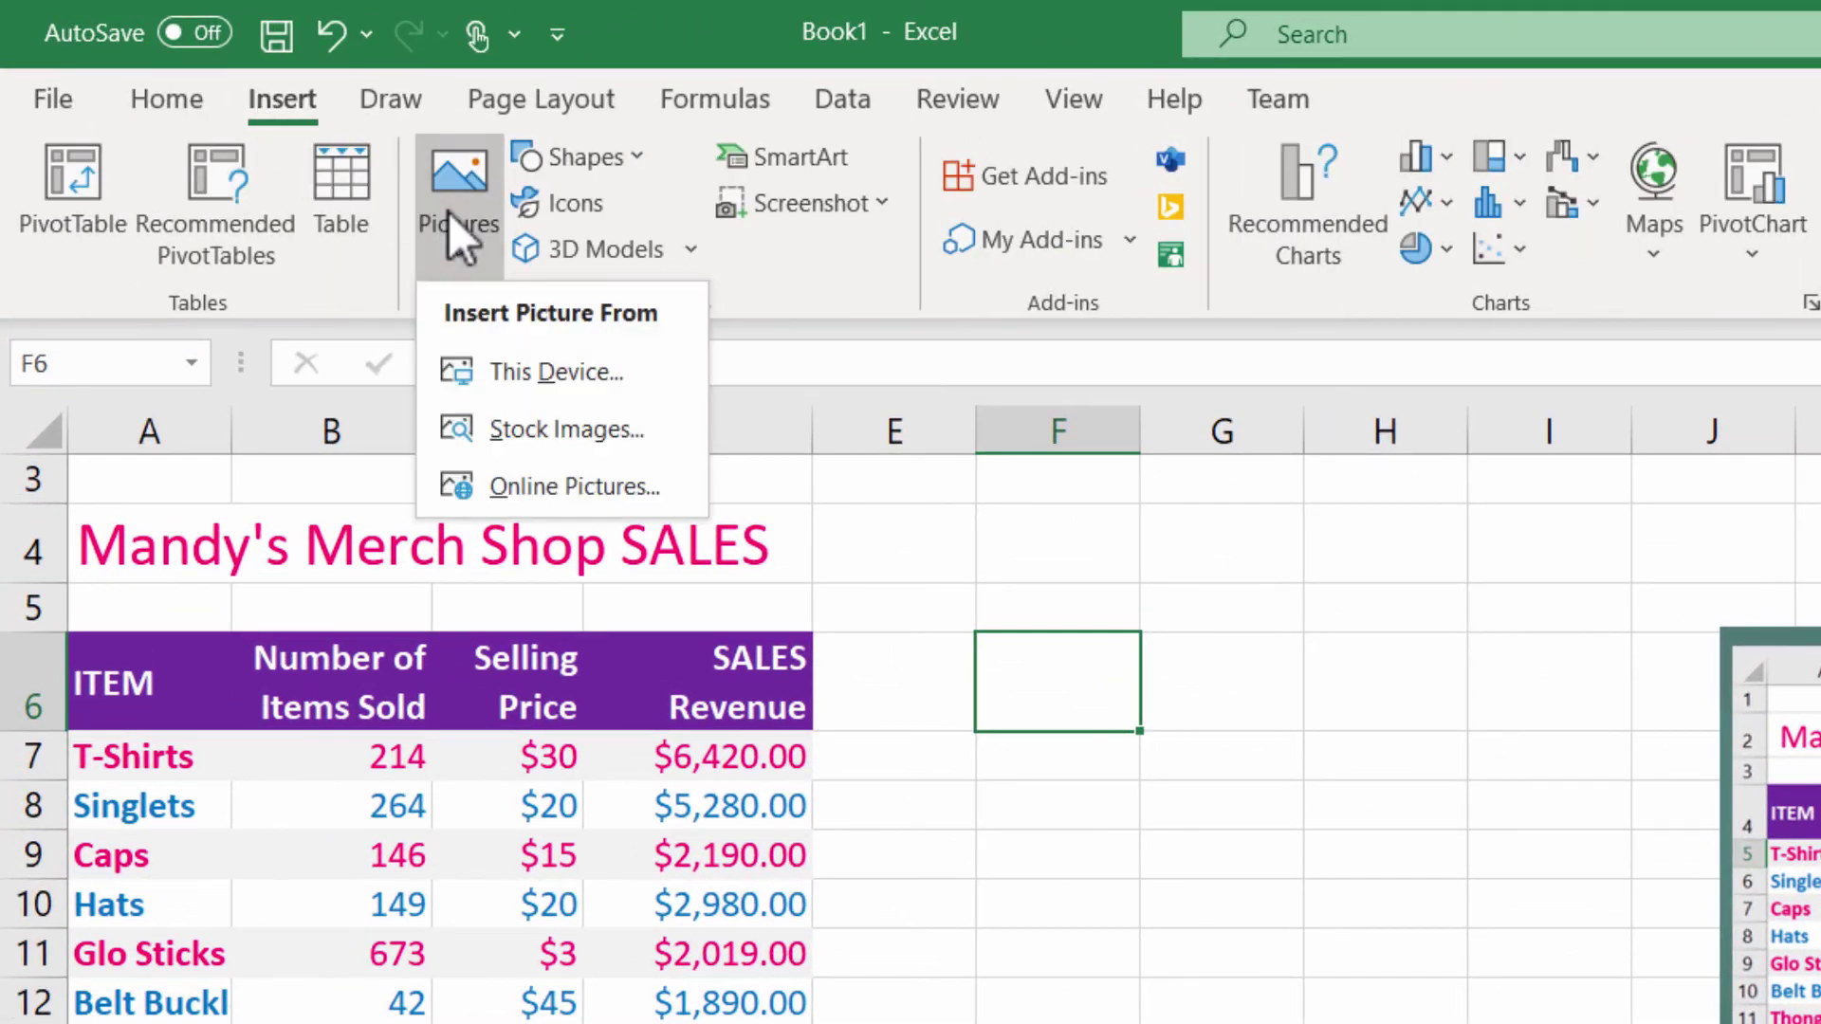
click(586, 378)
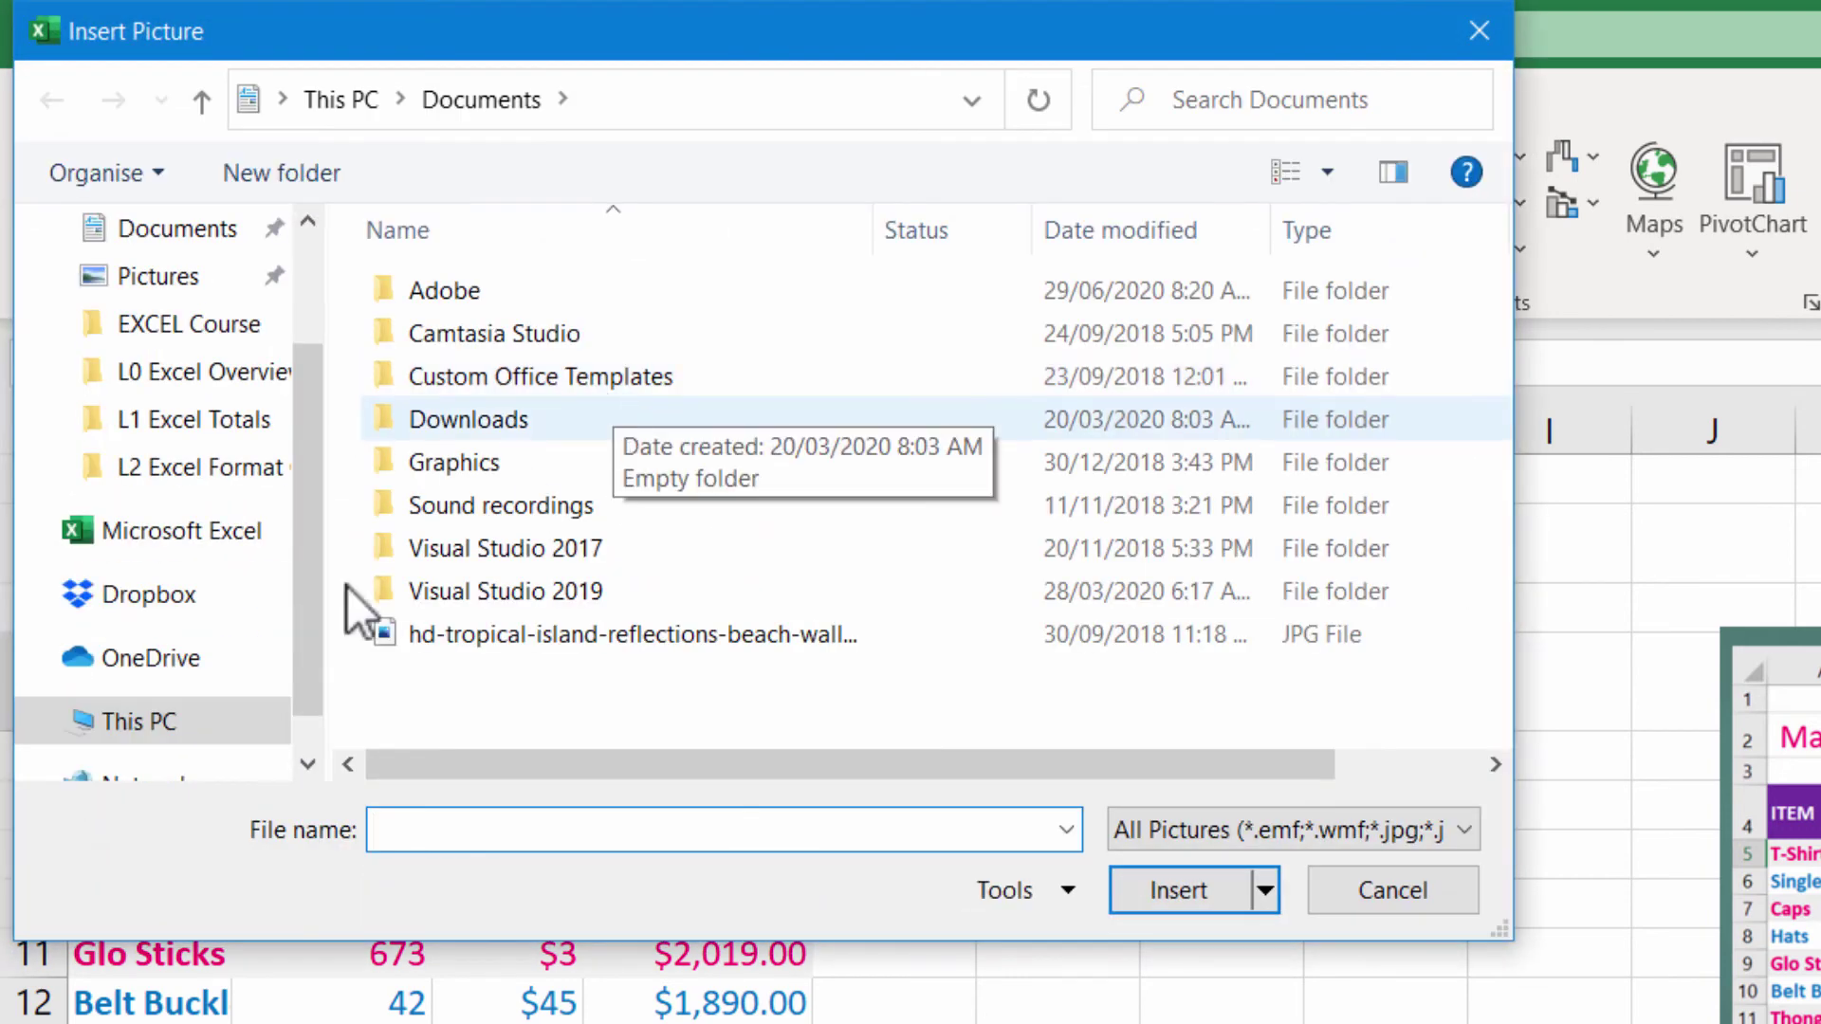
scroll(213, 655, down, 1)
click(151, 674)
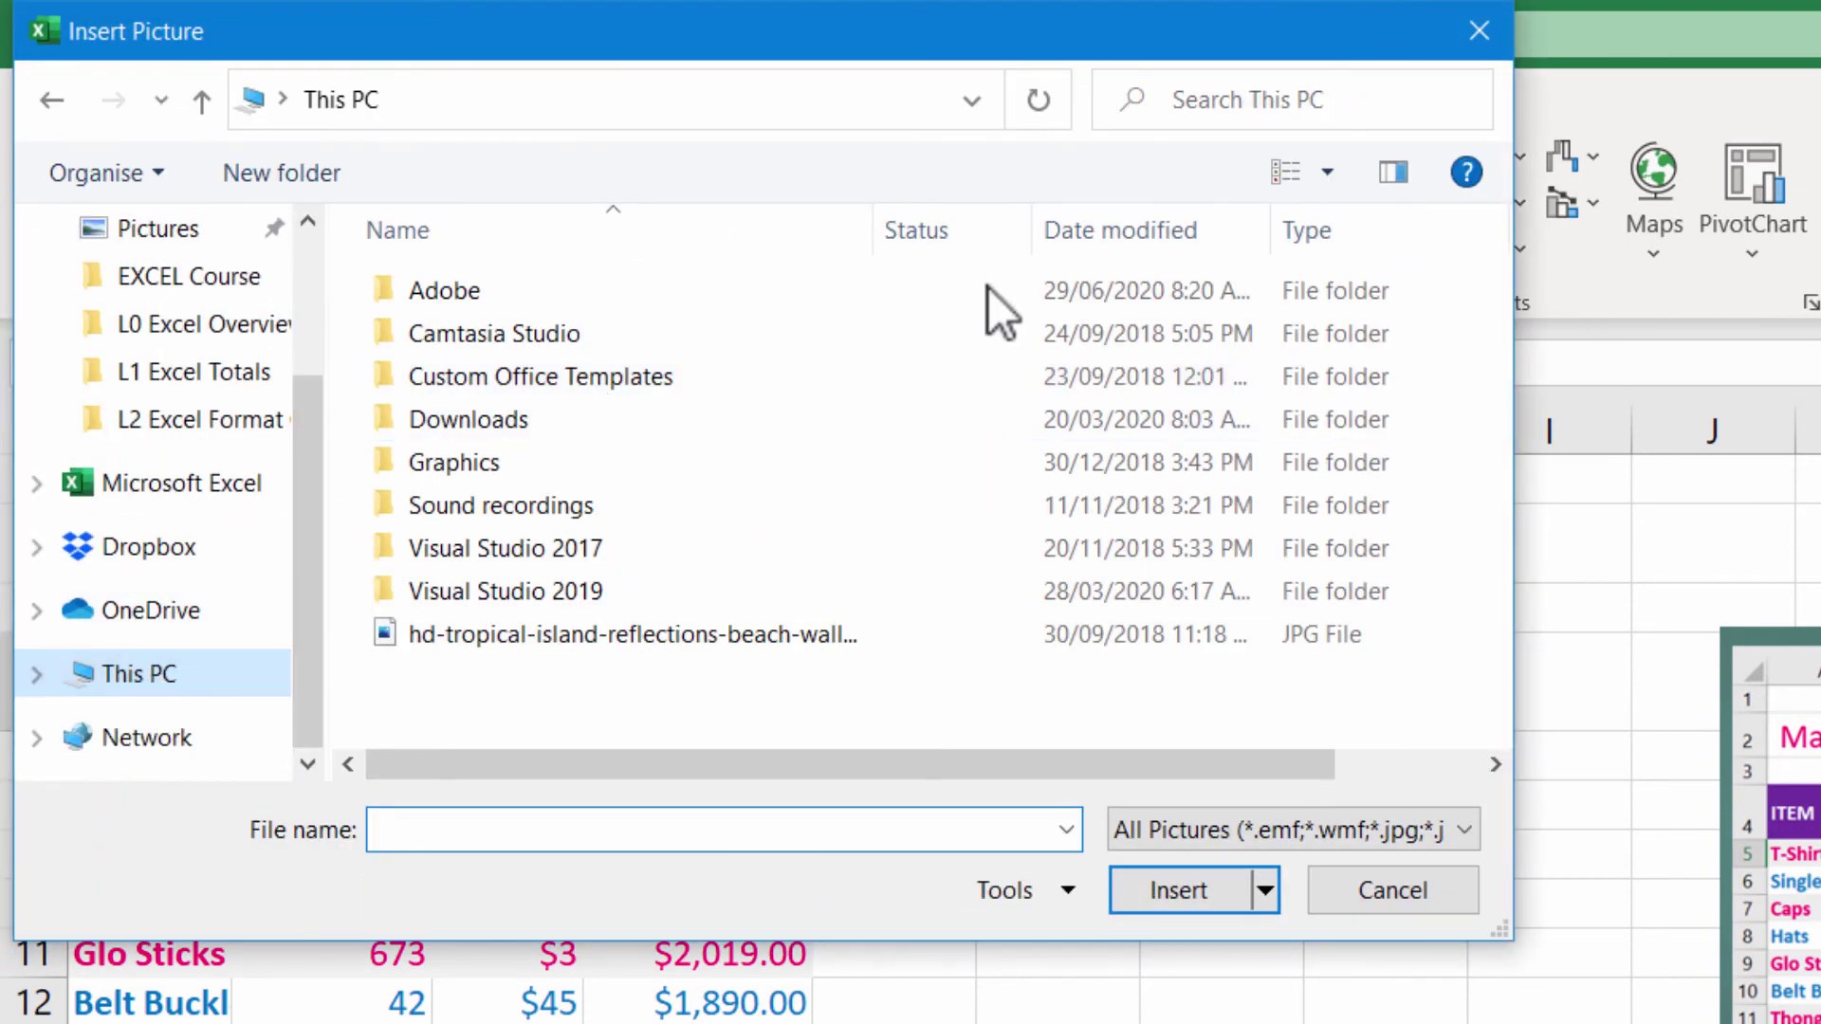
double_click(1096, 517)
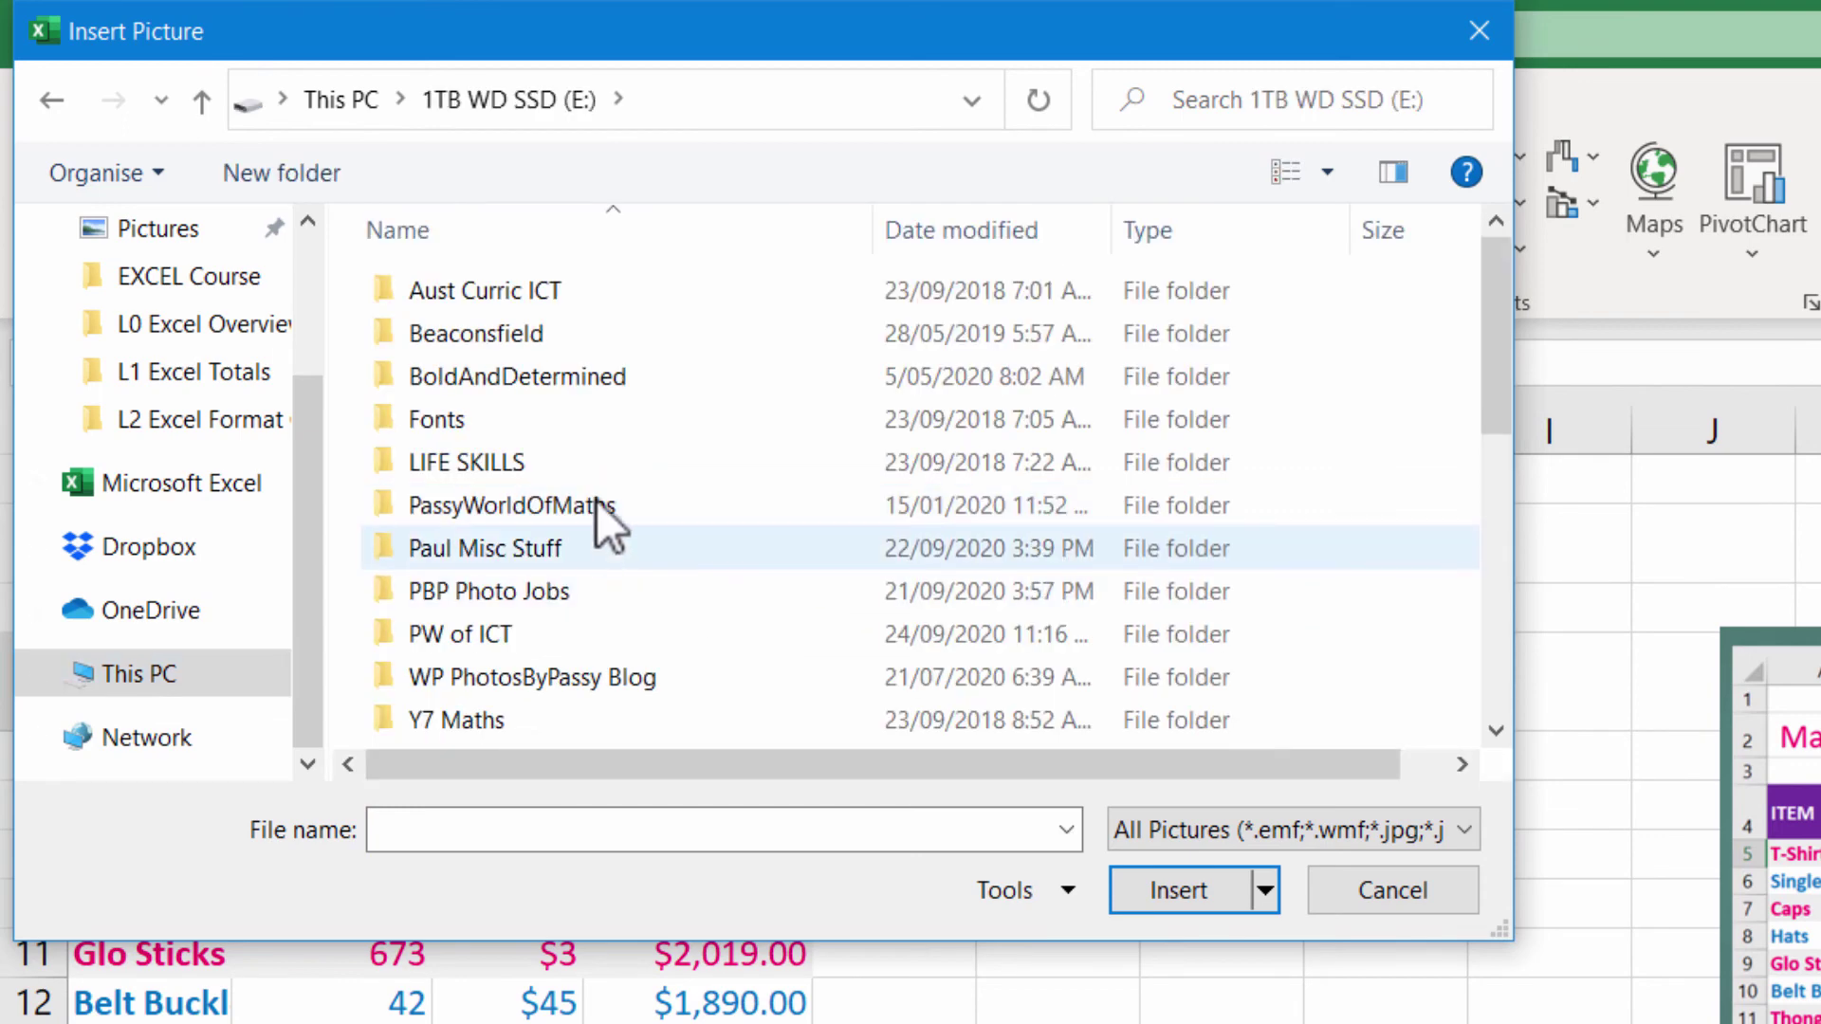
- Insert the picture Festival3PS.jpg from the L2 Excel Format Calcs folder, inside PW of ICT and EXCEL Course
double_click(527, 634)
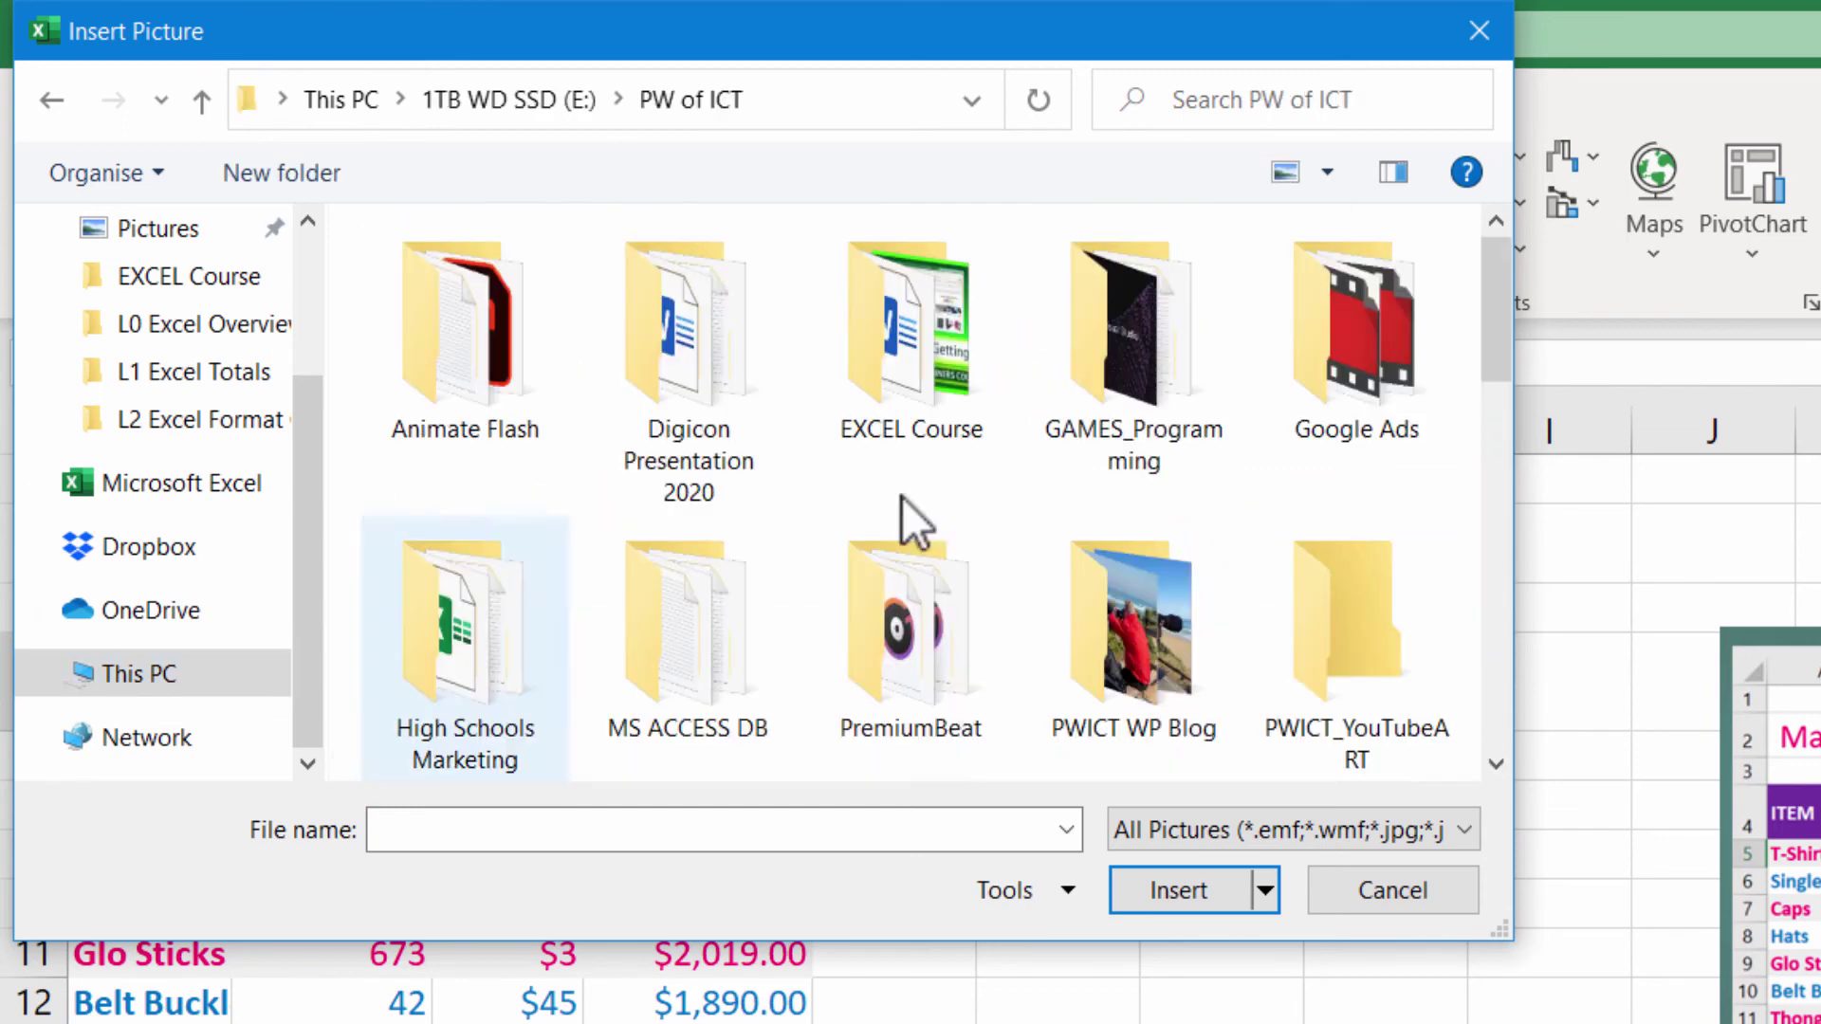
double_click(941, 374)
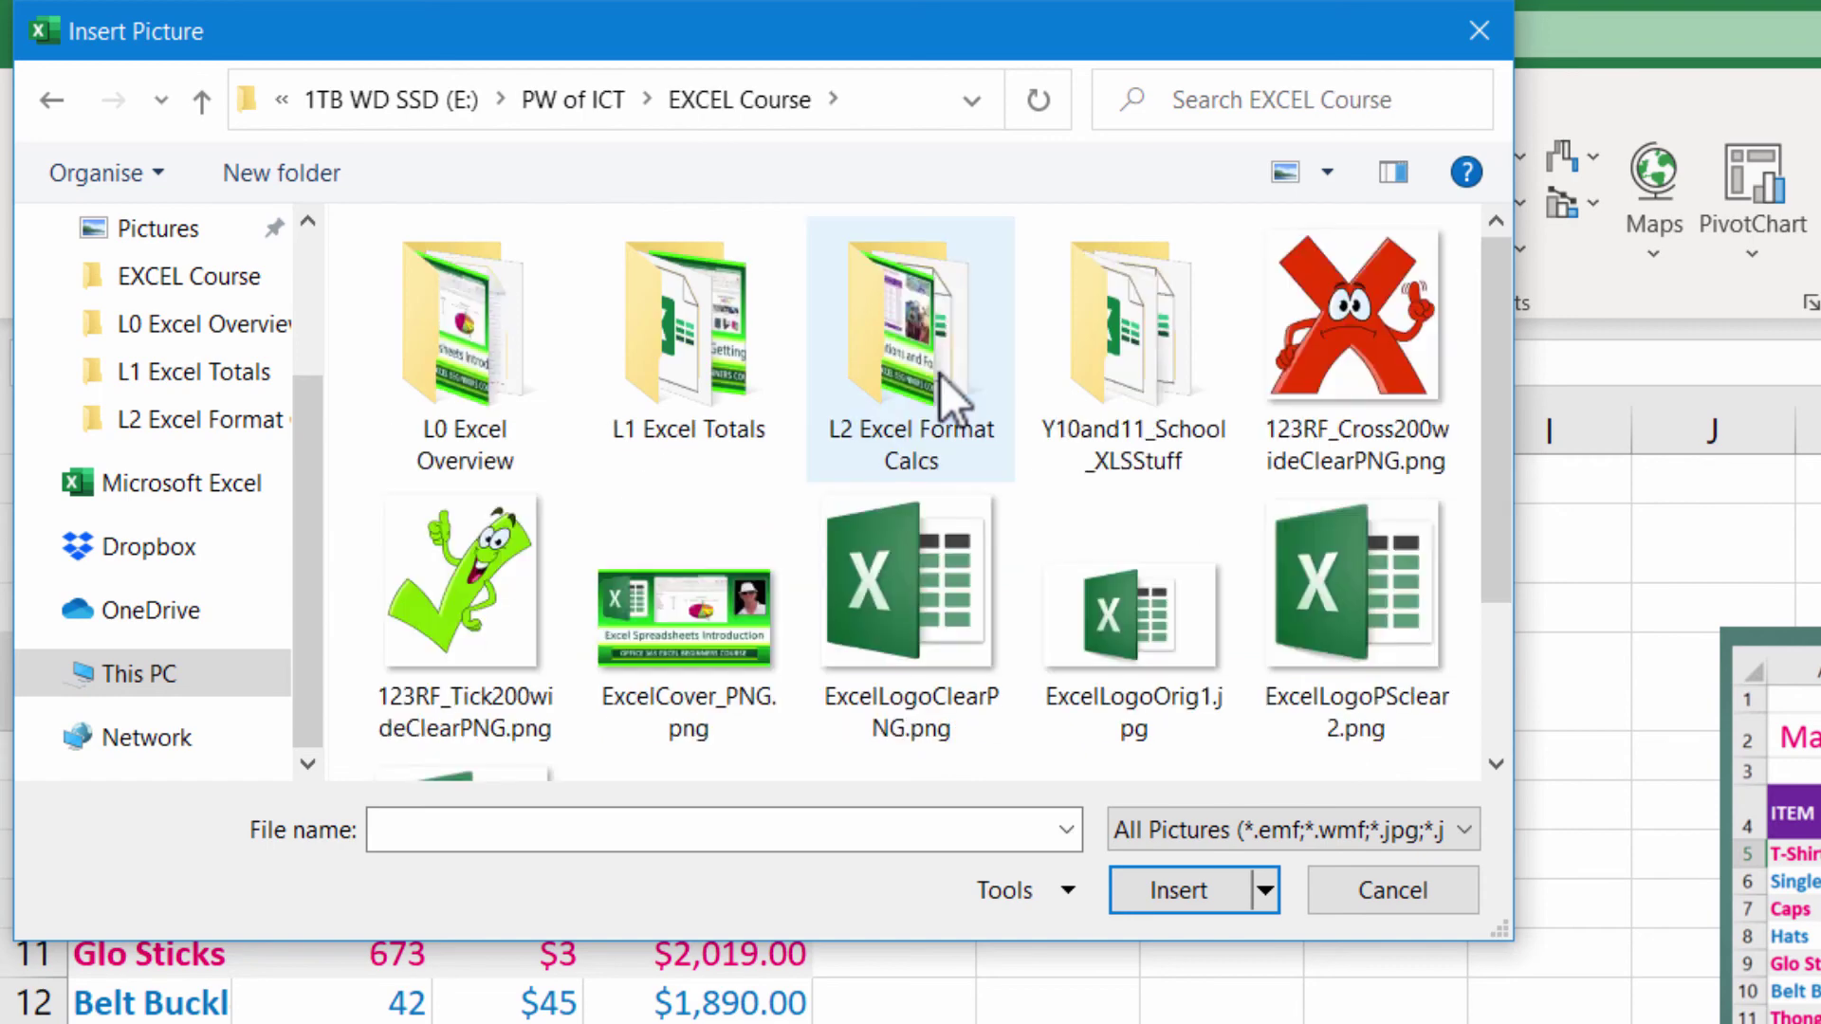
click(681, 340)
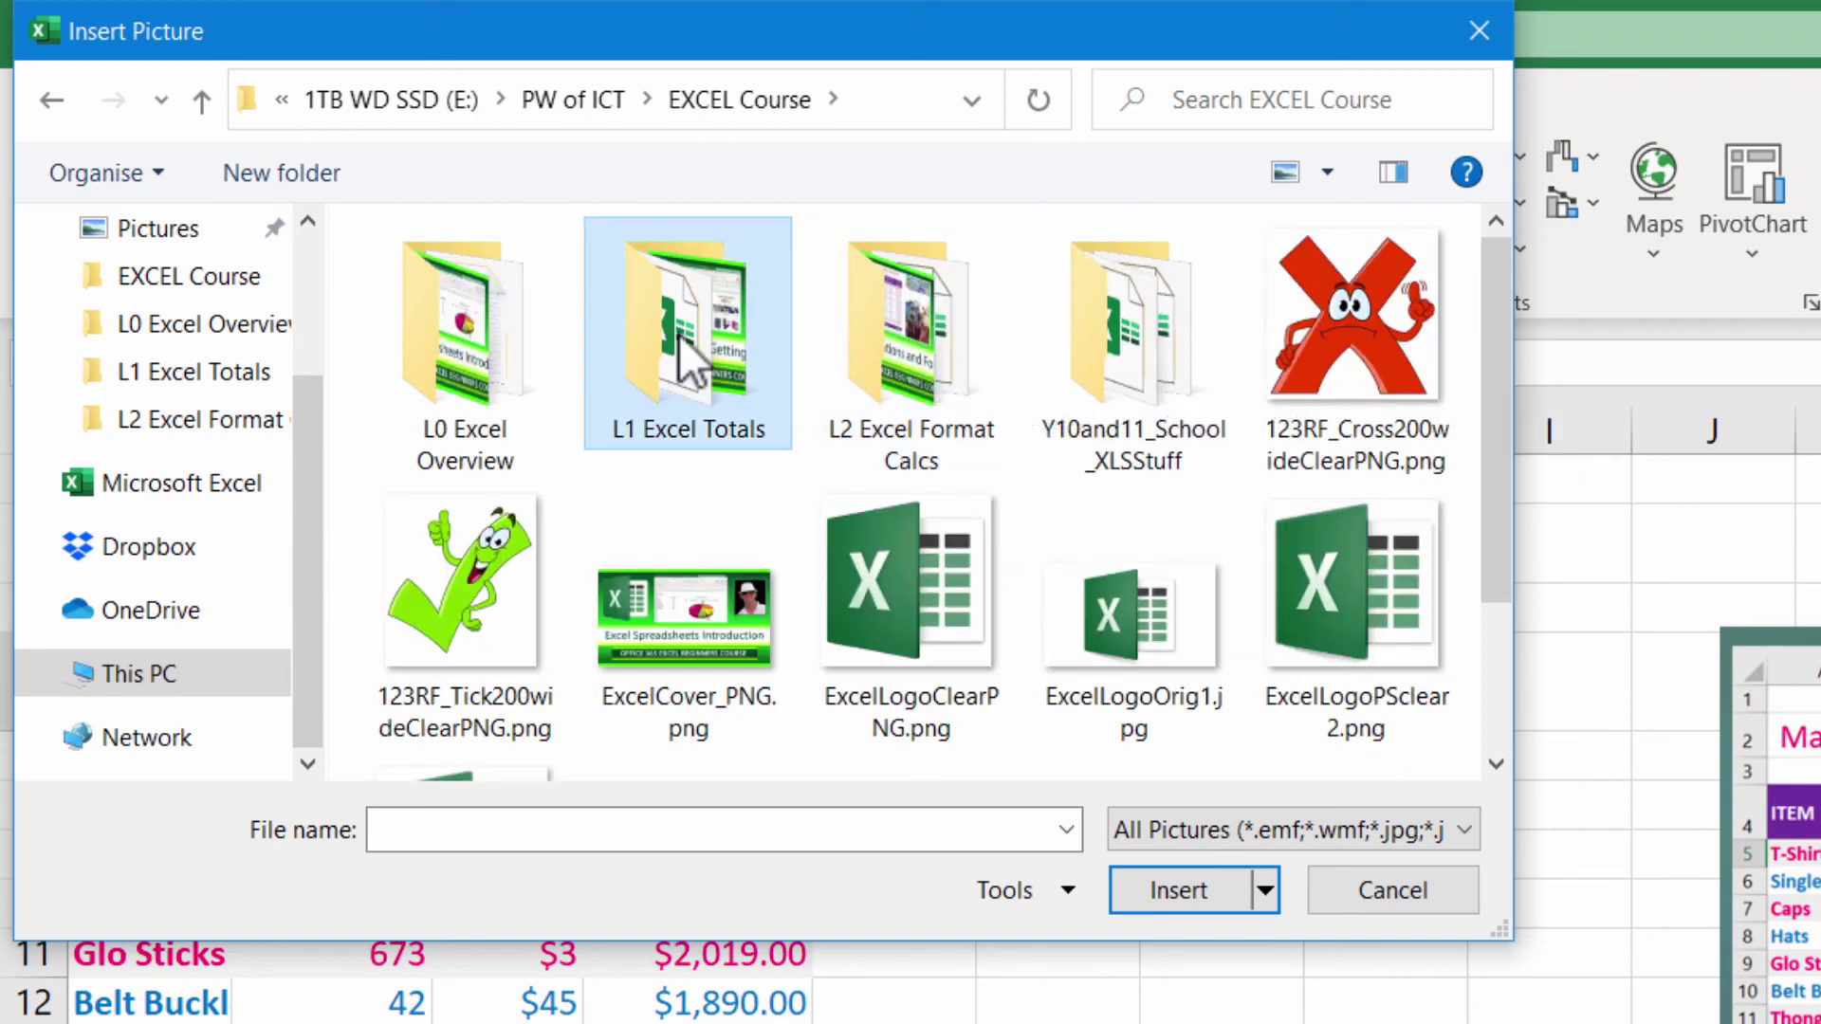
double_click(901, 370)
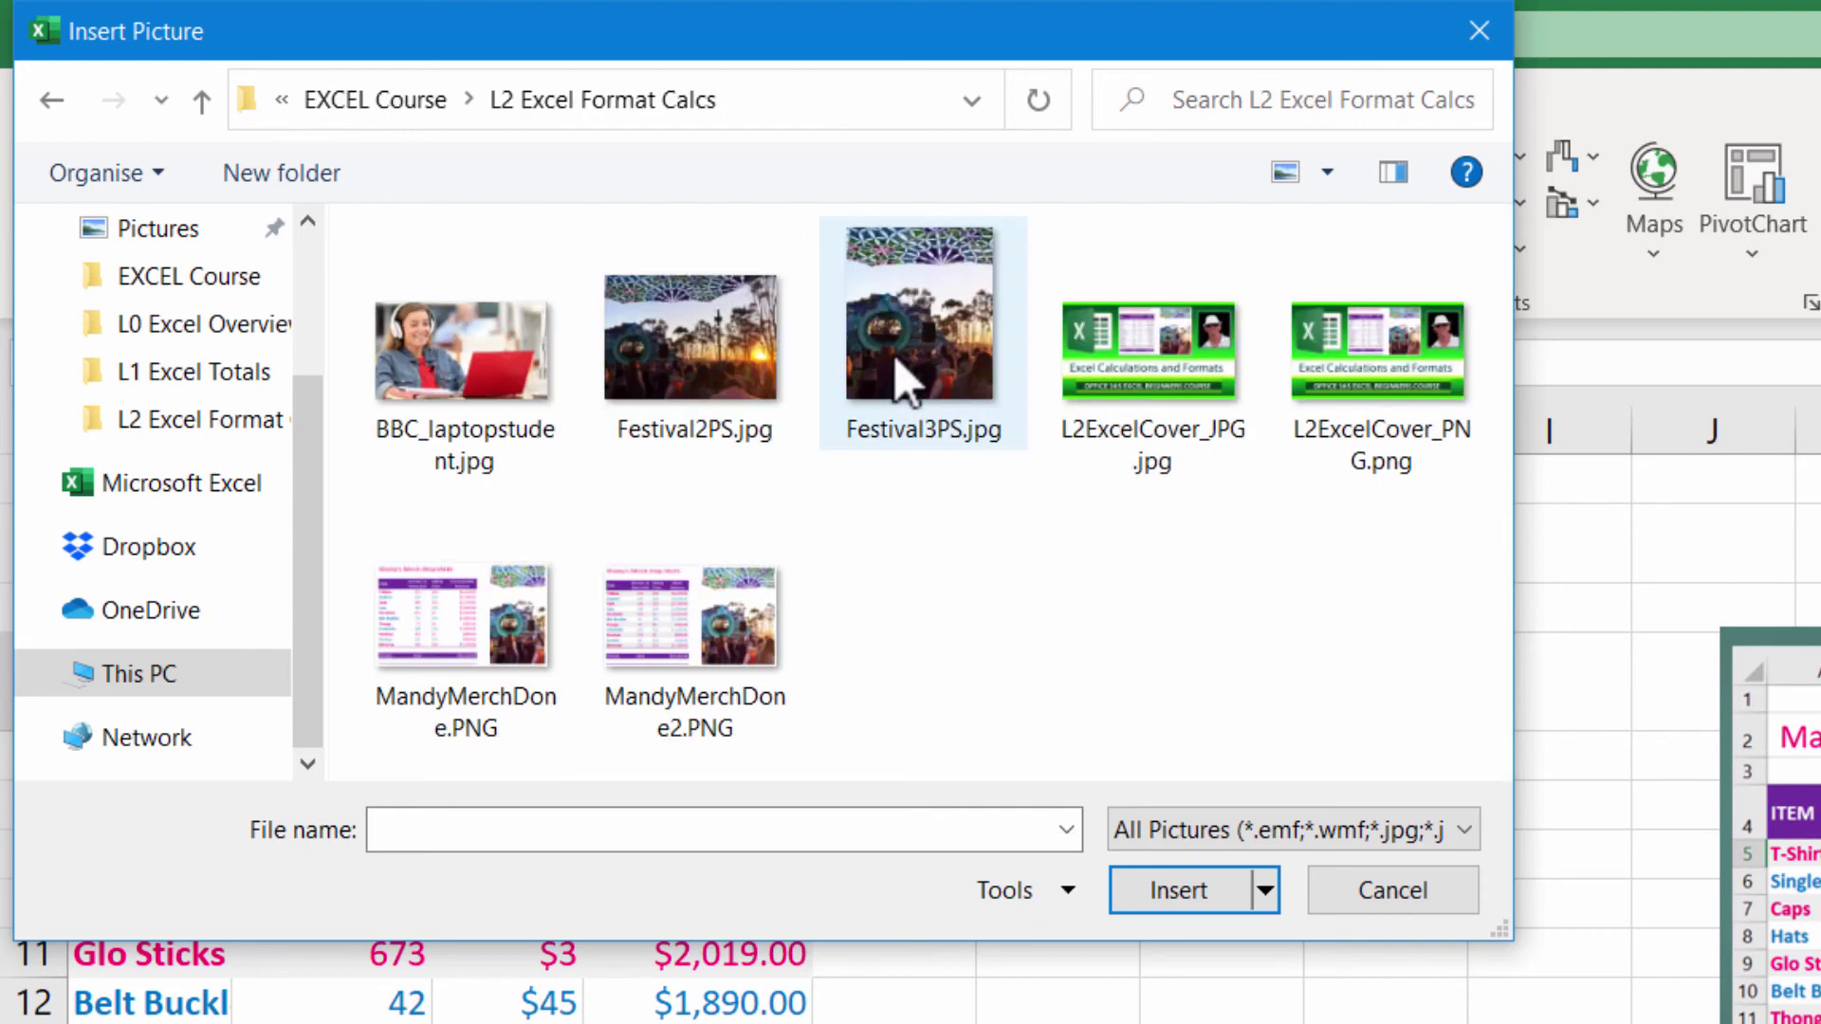
click(920, 301)
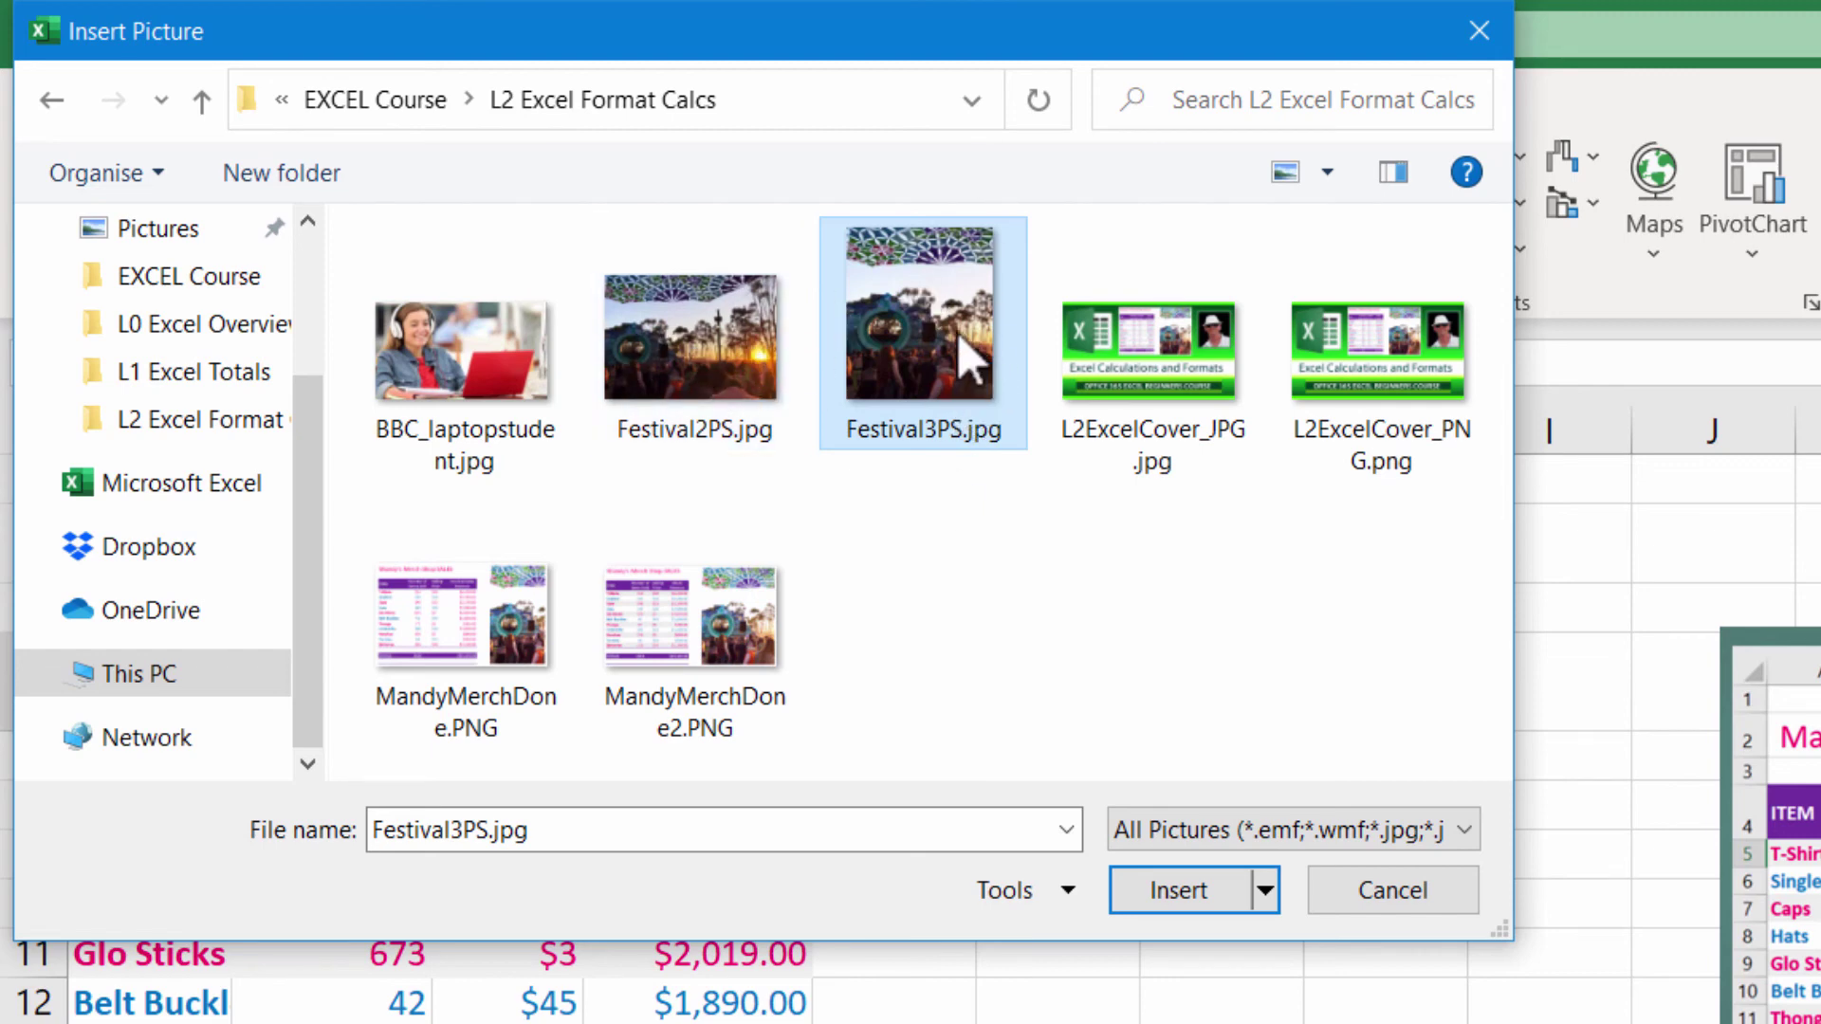
click(1181, 889)
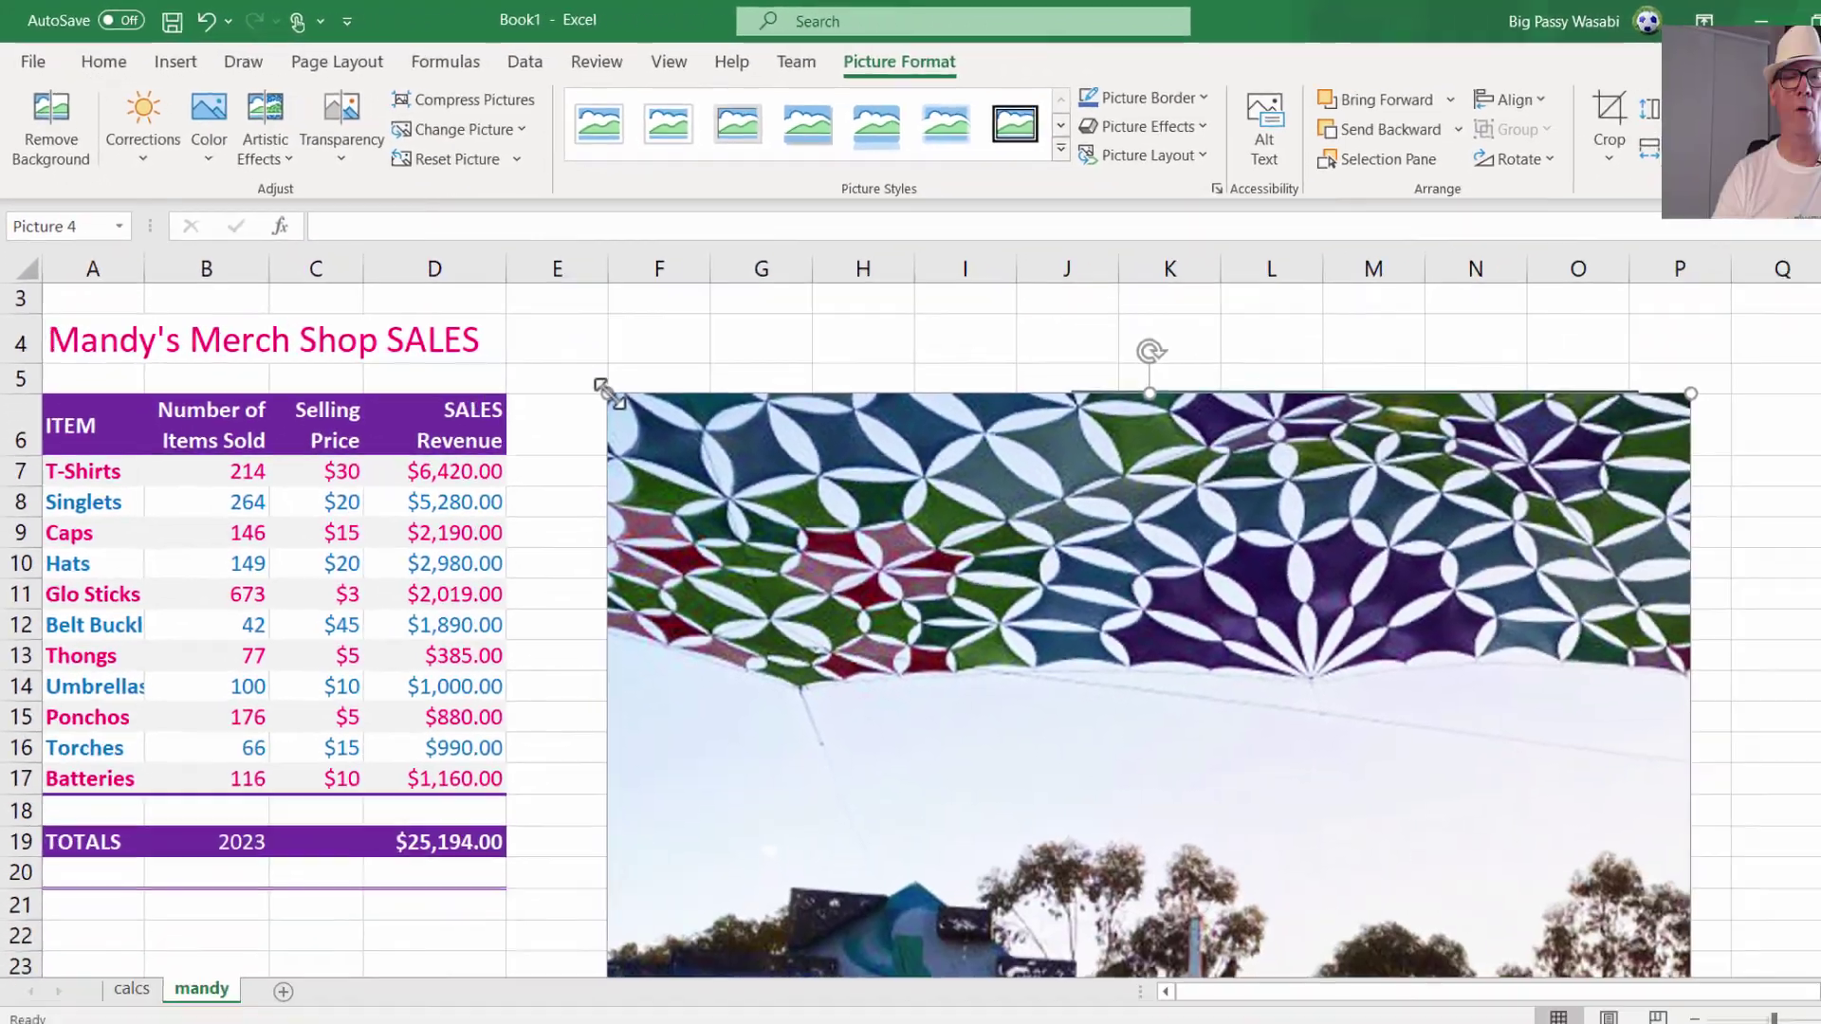
- Shrink the festival photo and place it beside the sales table, with its upper corner at column F in row 4
drag(609, 393, 682, 347)
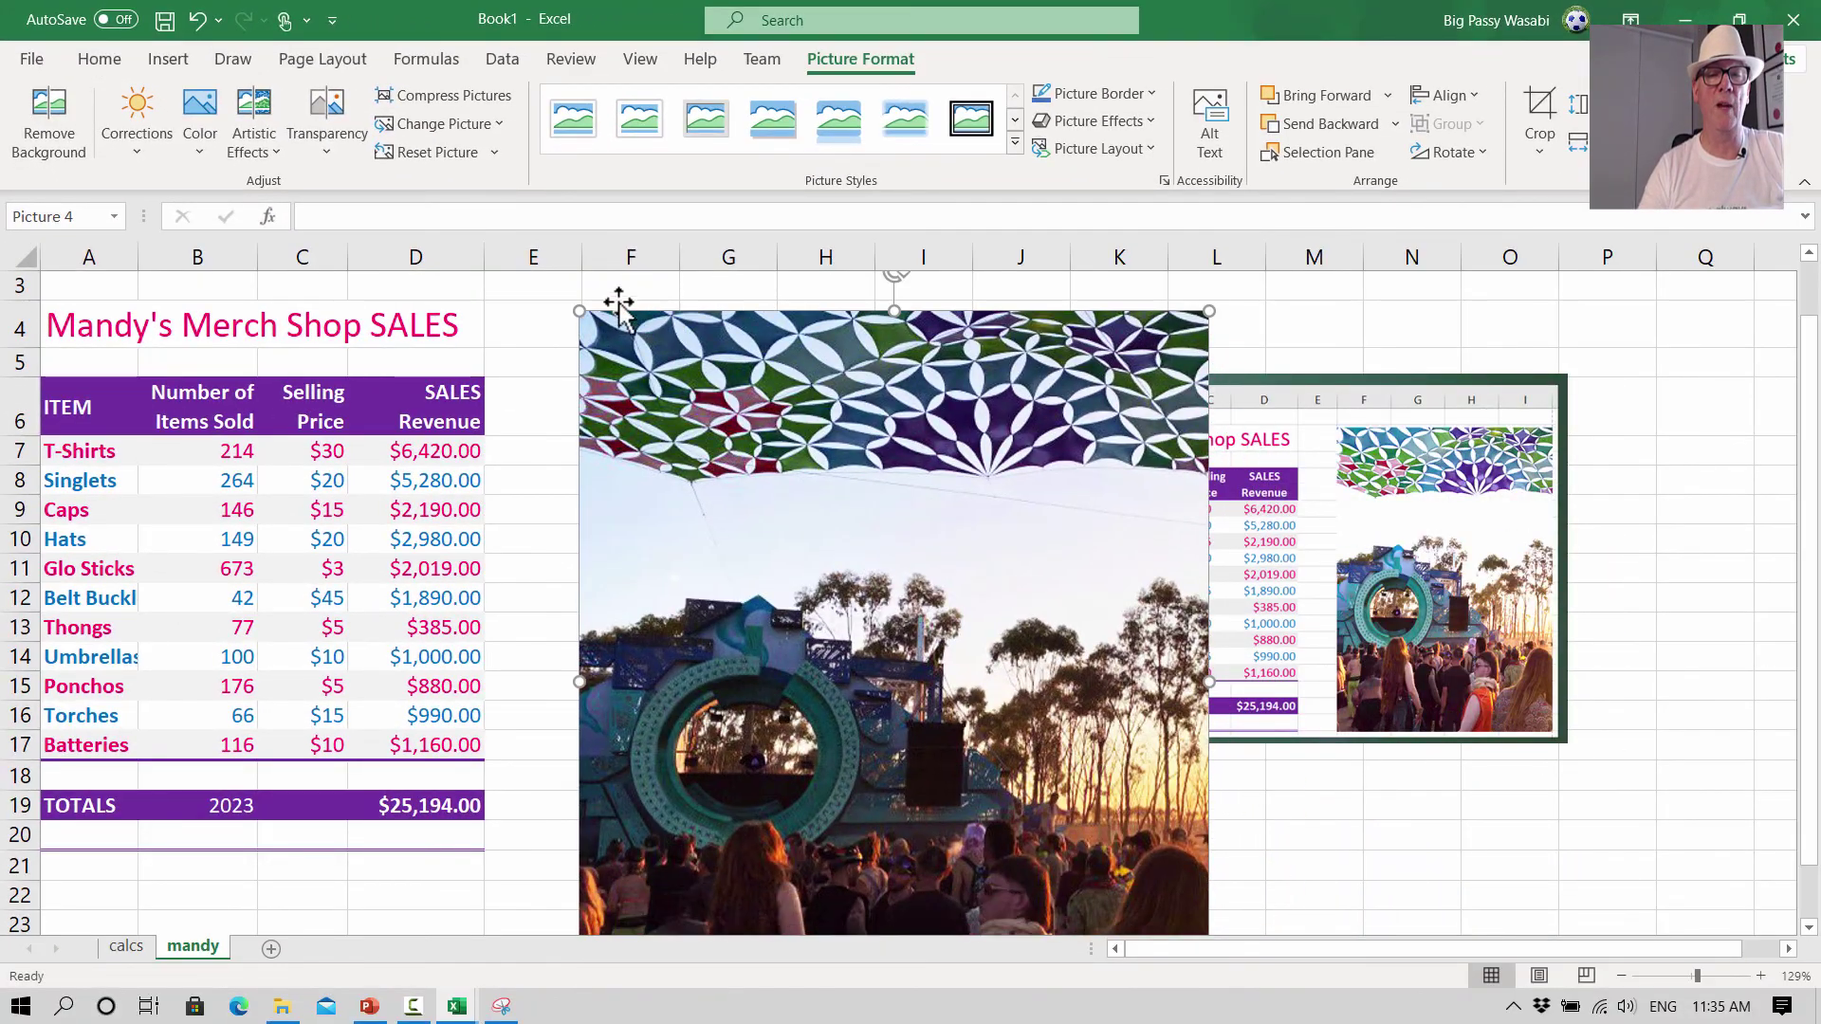
drag(576, 310, 879, 663)
drag(1052, 758, 755, 406)
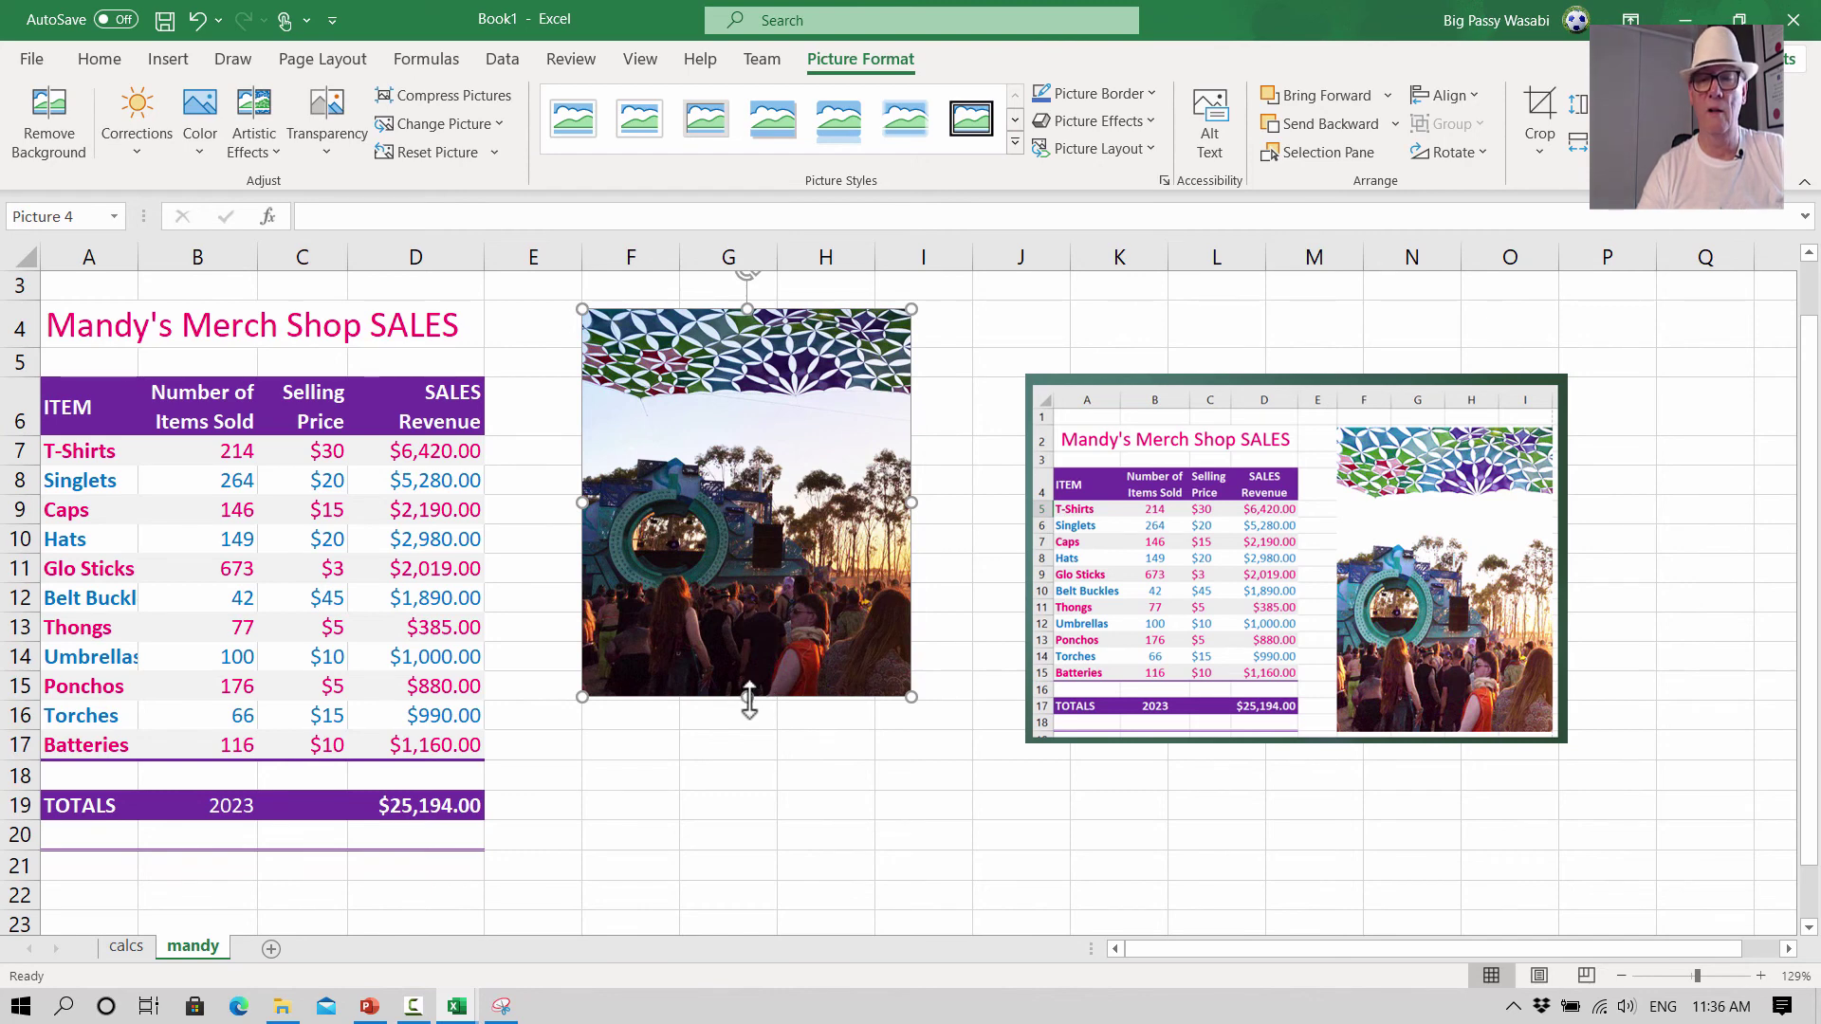
- Stretch the festival photo down to the table's closing border under row 20 and widen it to the end of column I
drag(749, 697, 767, 849)
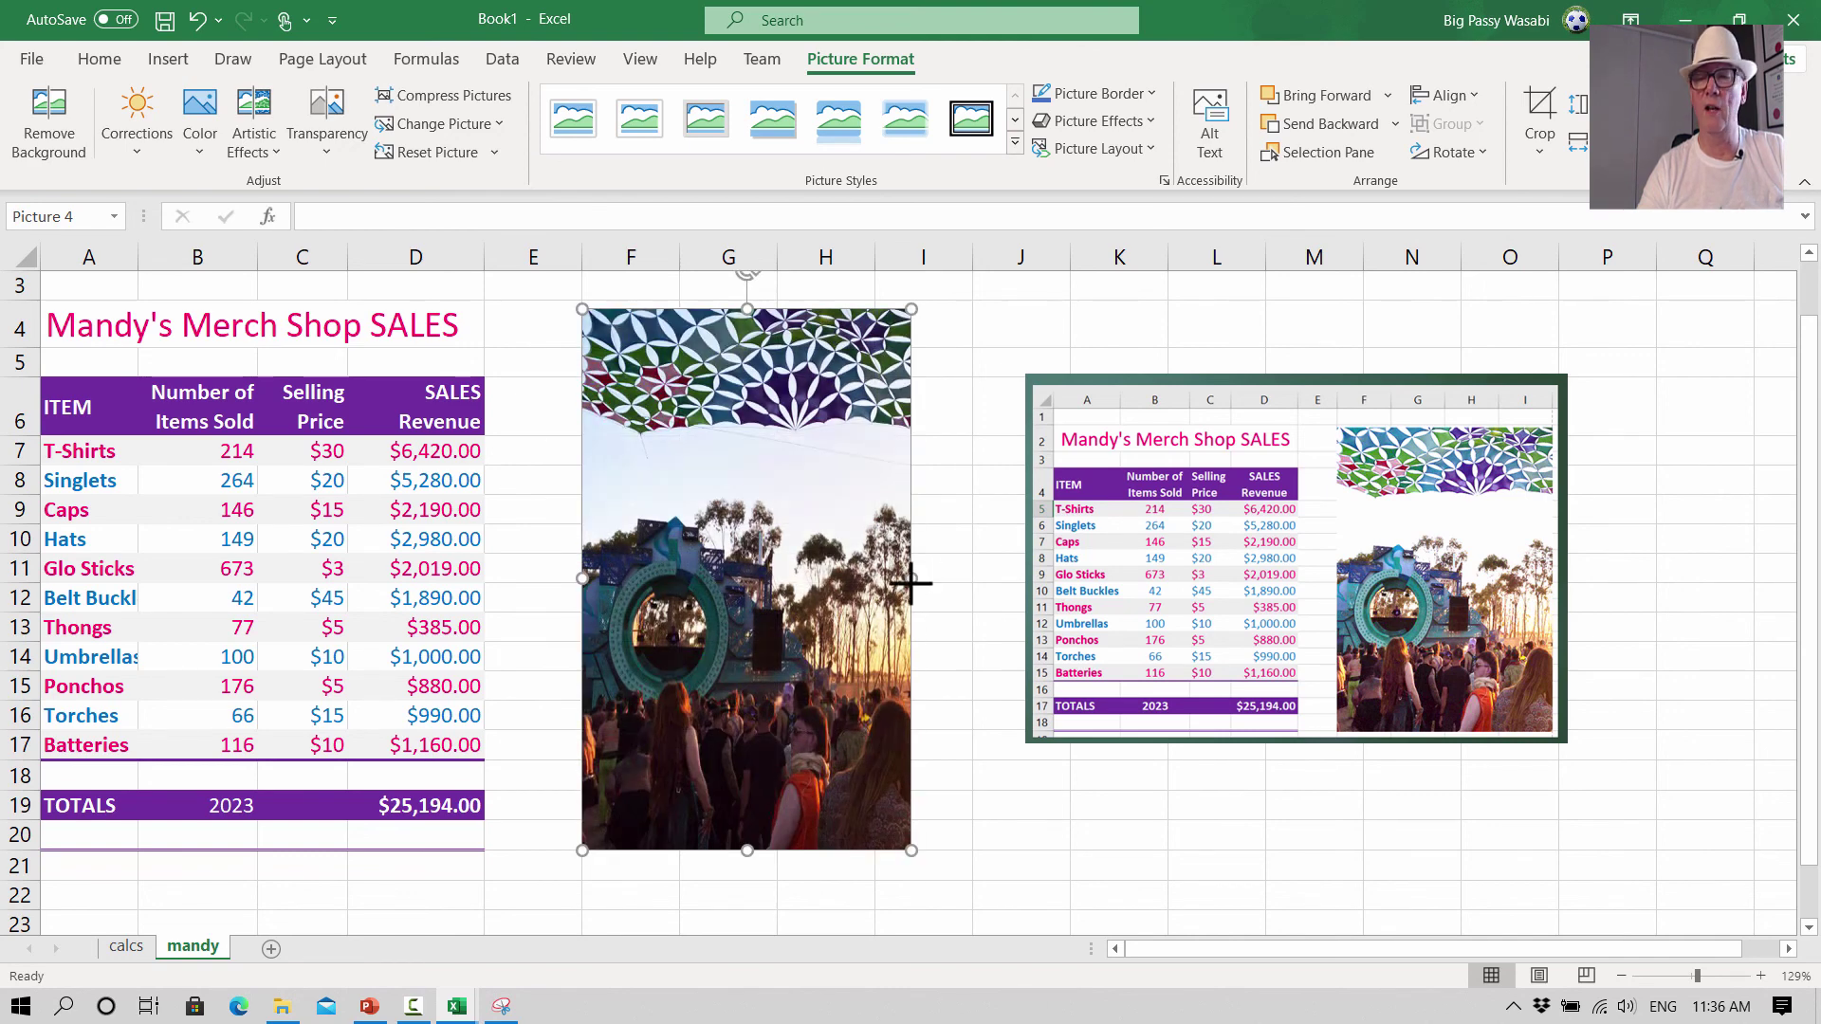
drag(911, 583, 919, 582)
drag(946, 577, 972, 576)
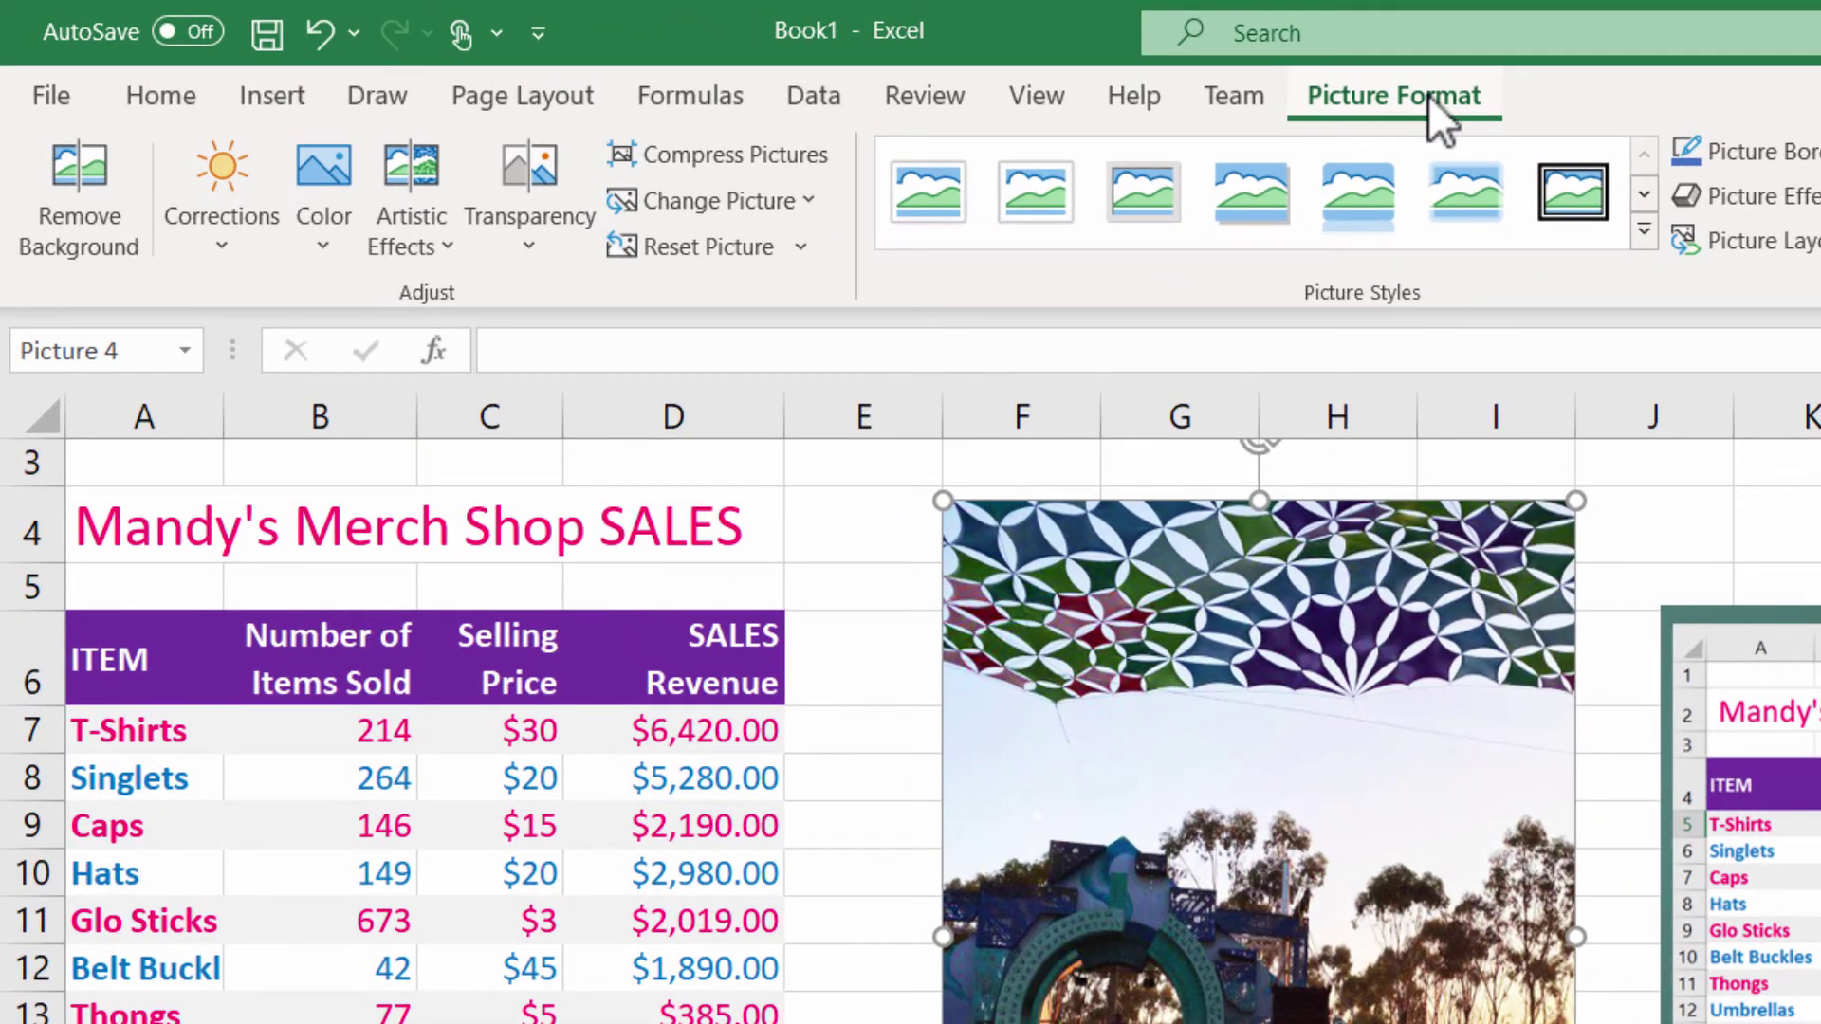
- Sharpen the festival photo by 50% and apply a brighter Brightness/Contrast correction with -20% contrast
click(1693, 501)
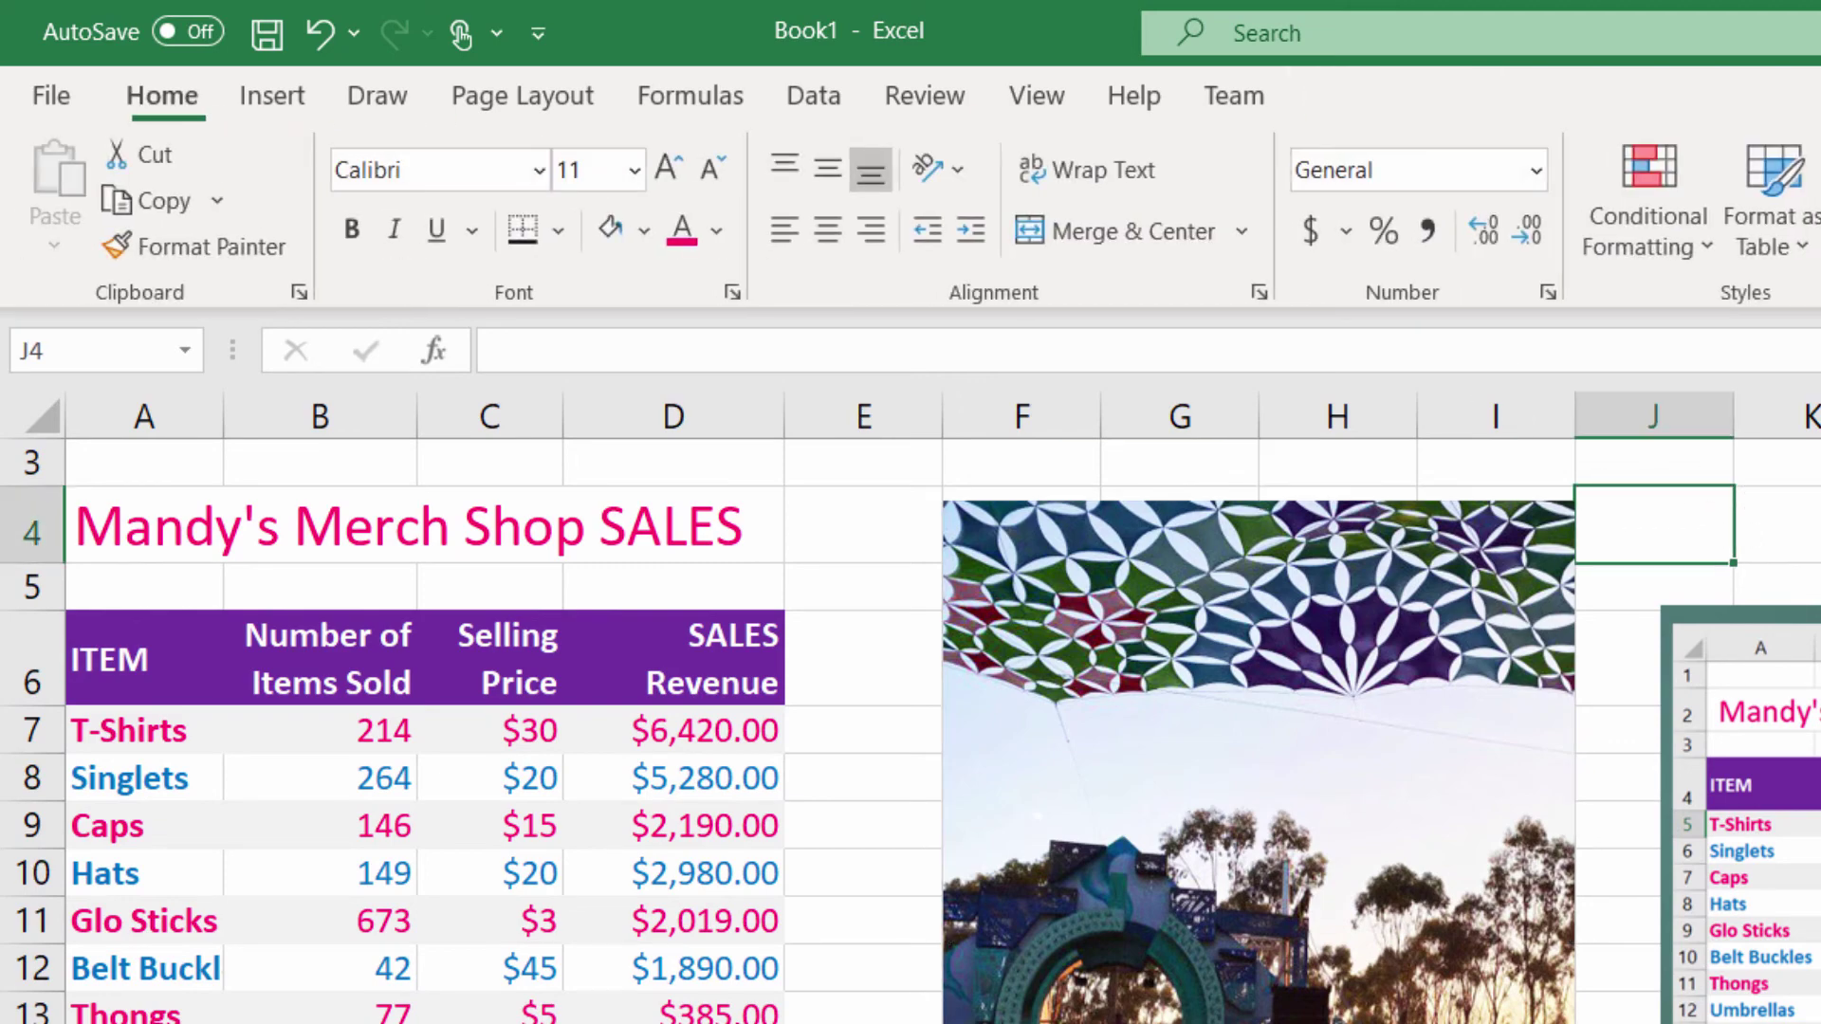
click(1262, 763)
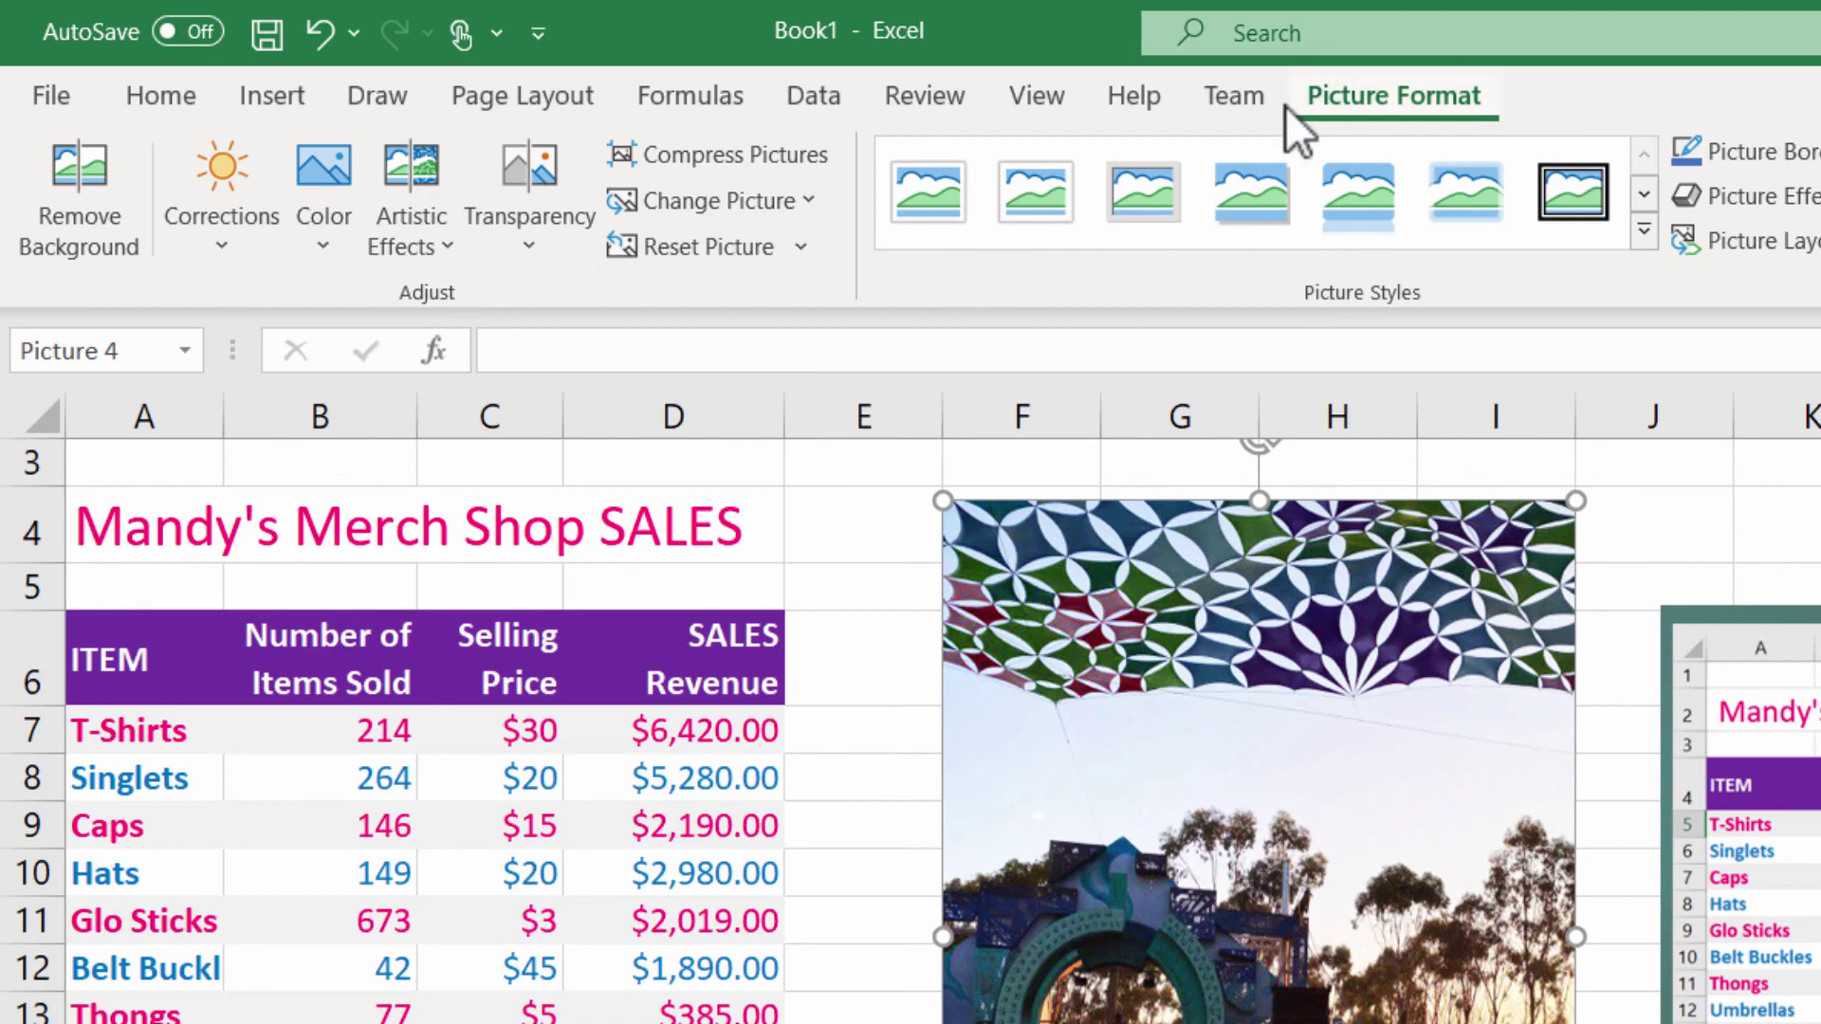
click(225, 235)
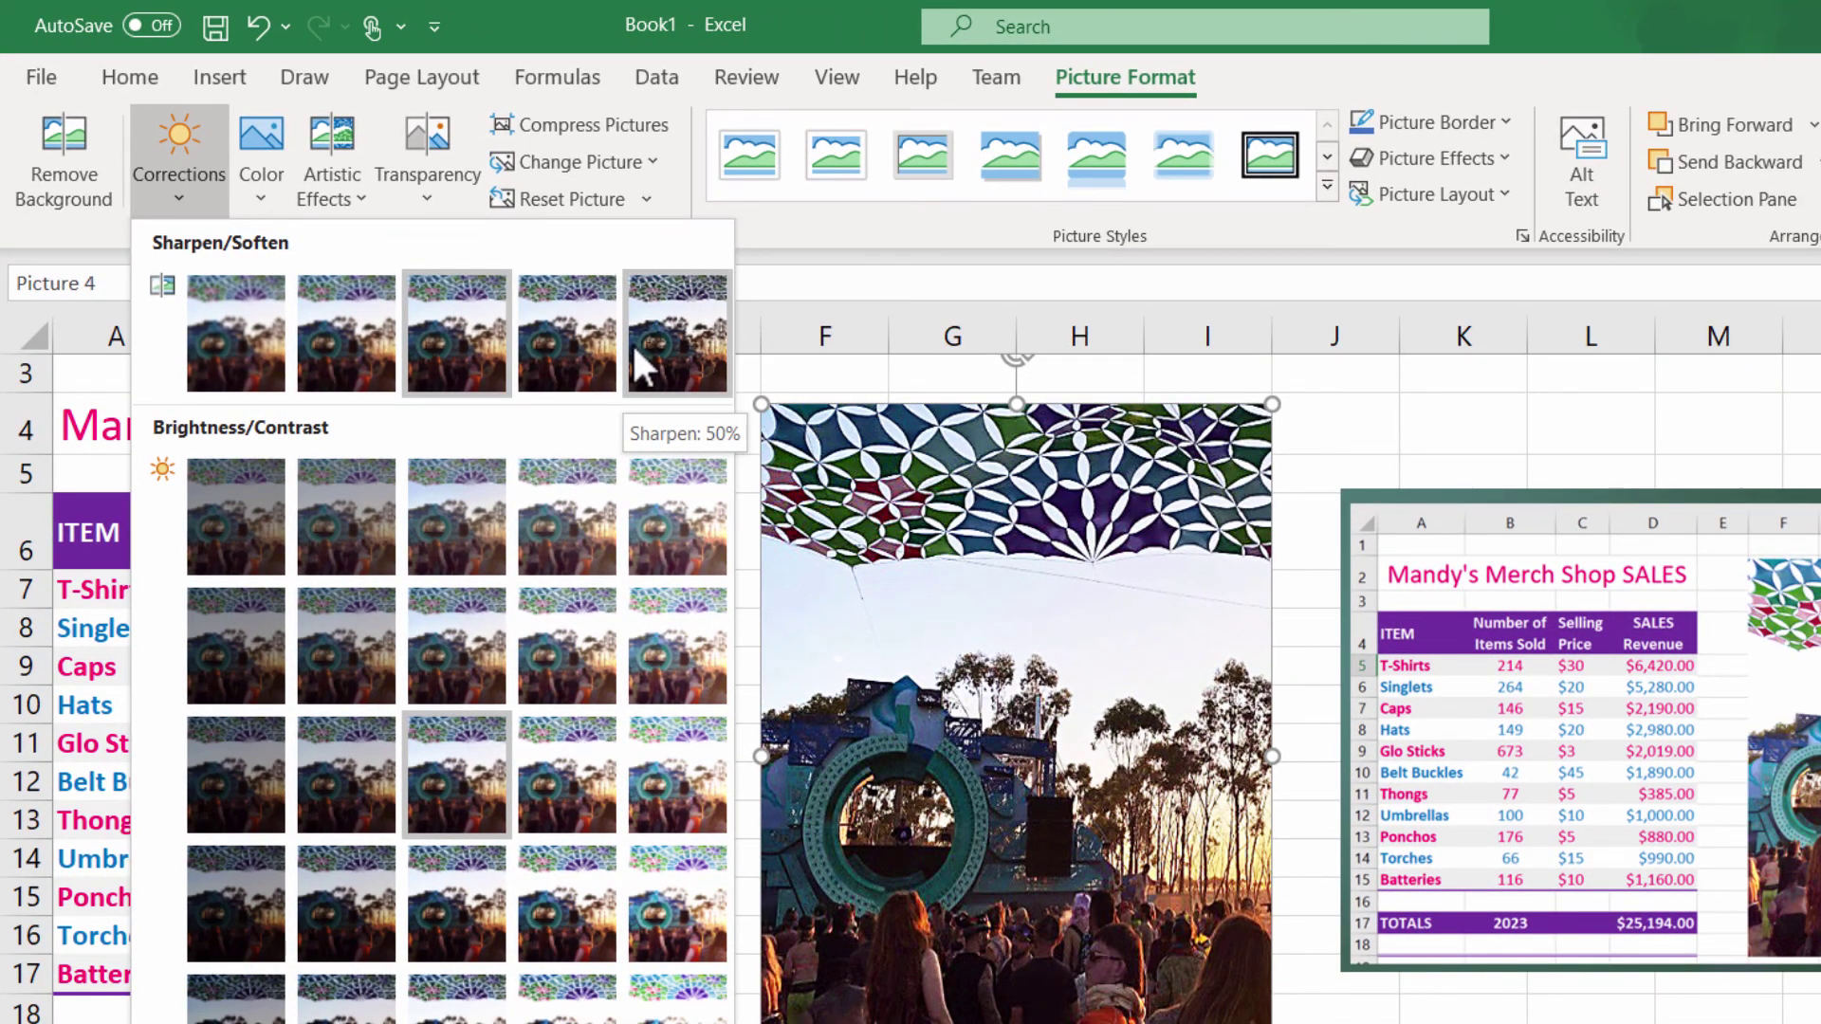
click(679, 342)
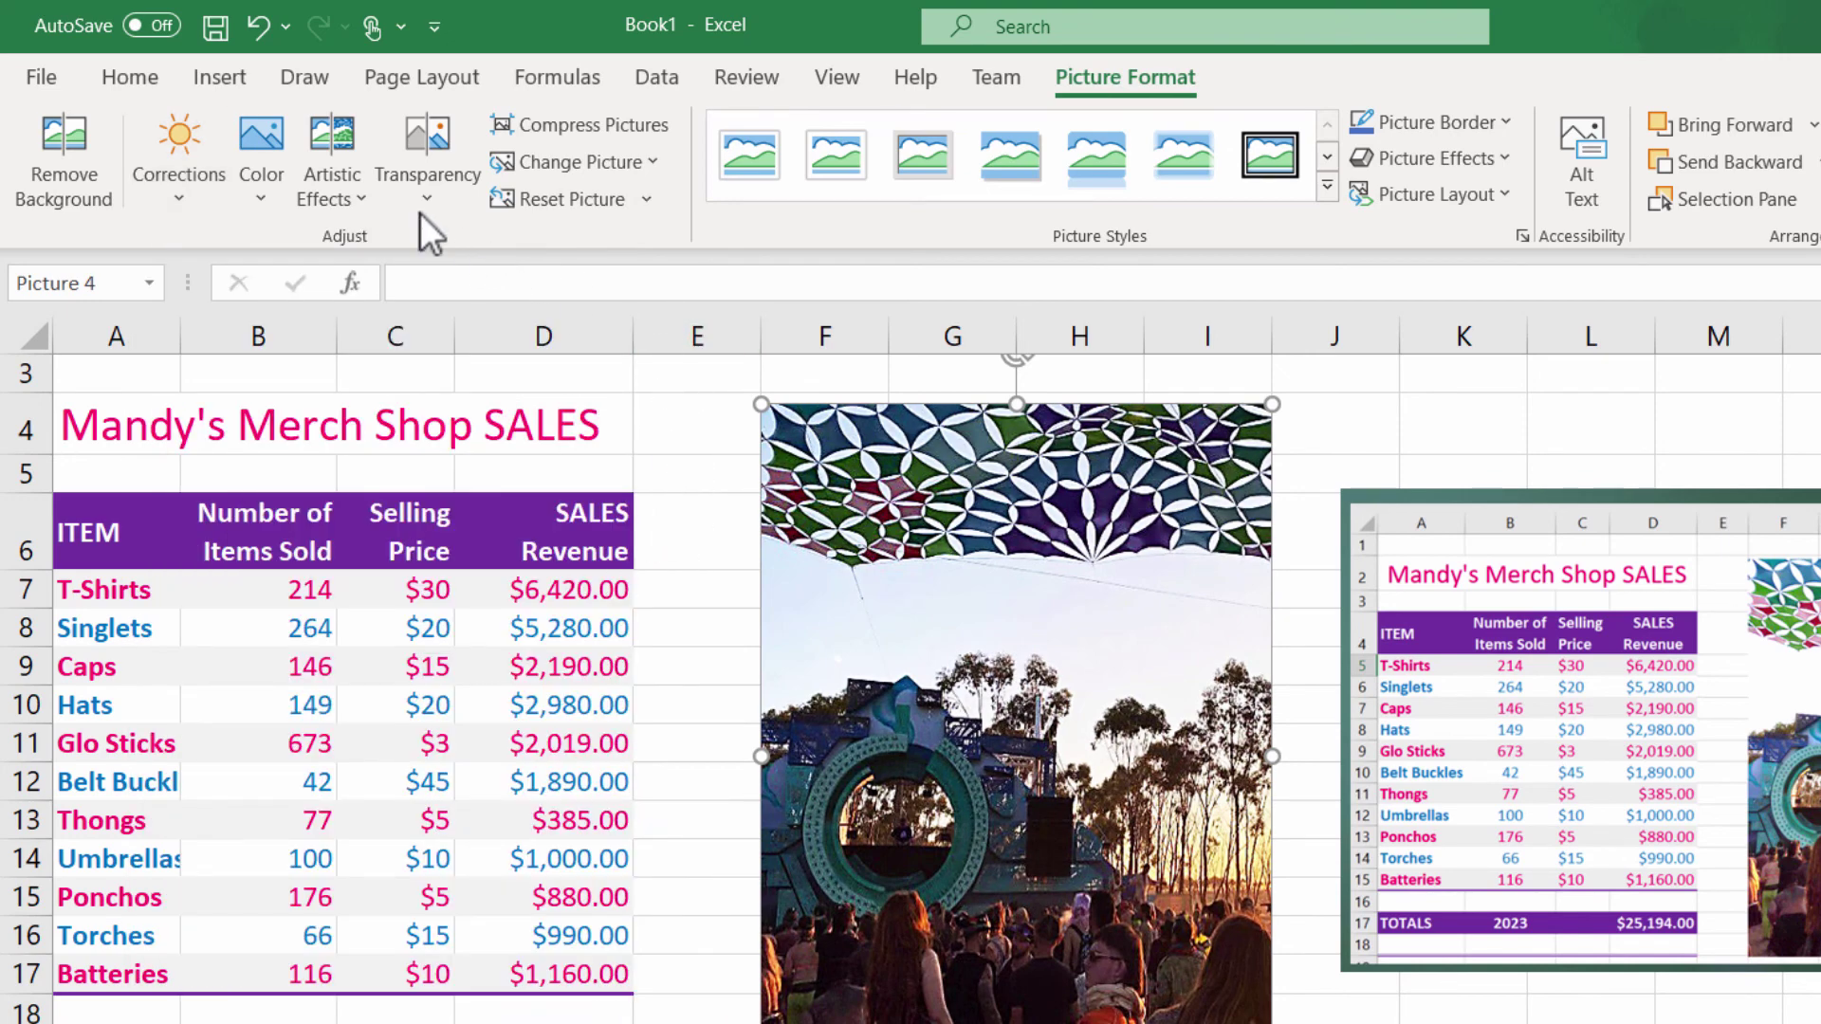
click(205, 201)
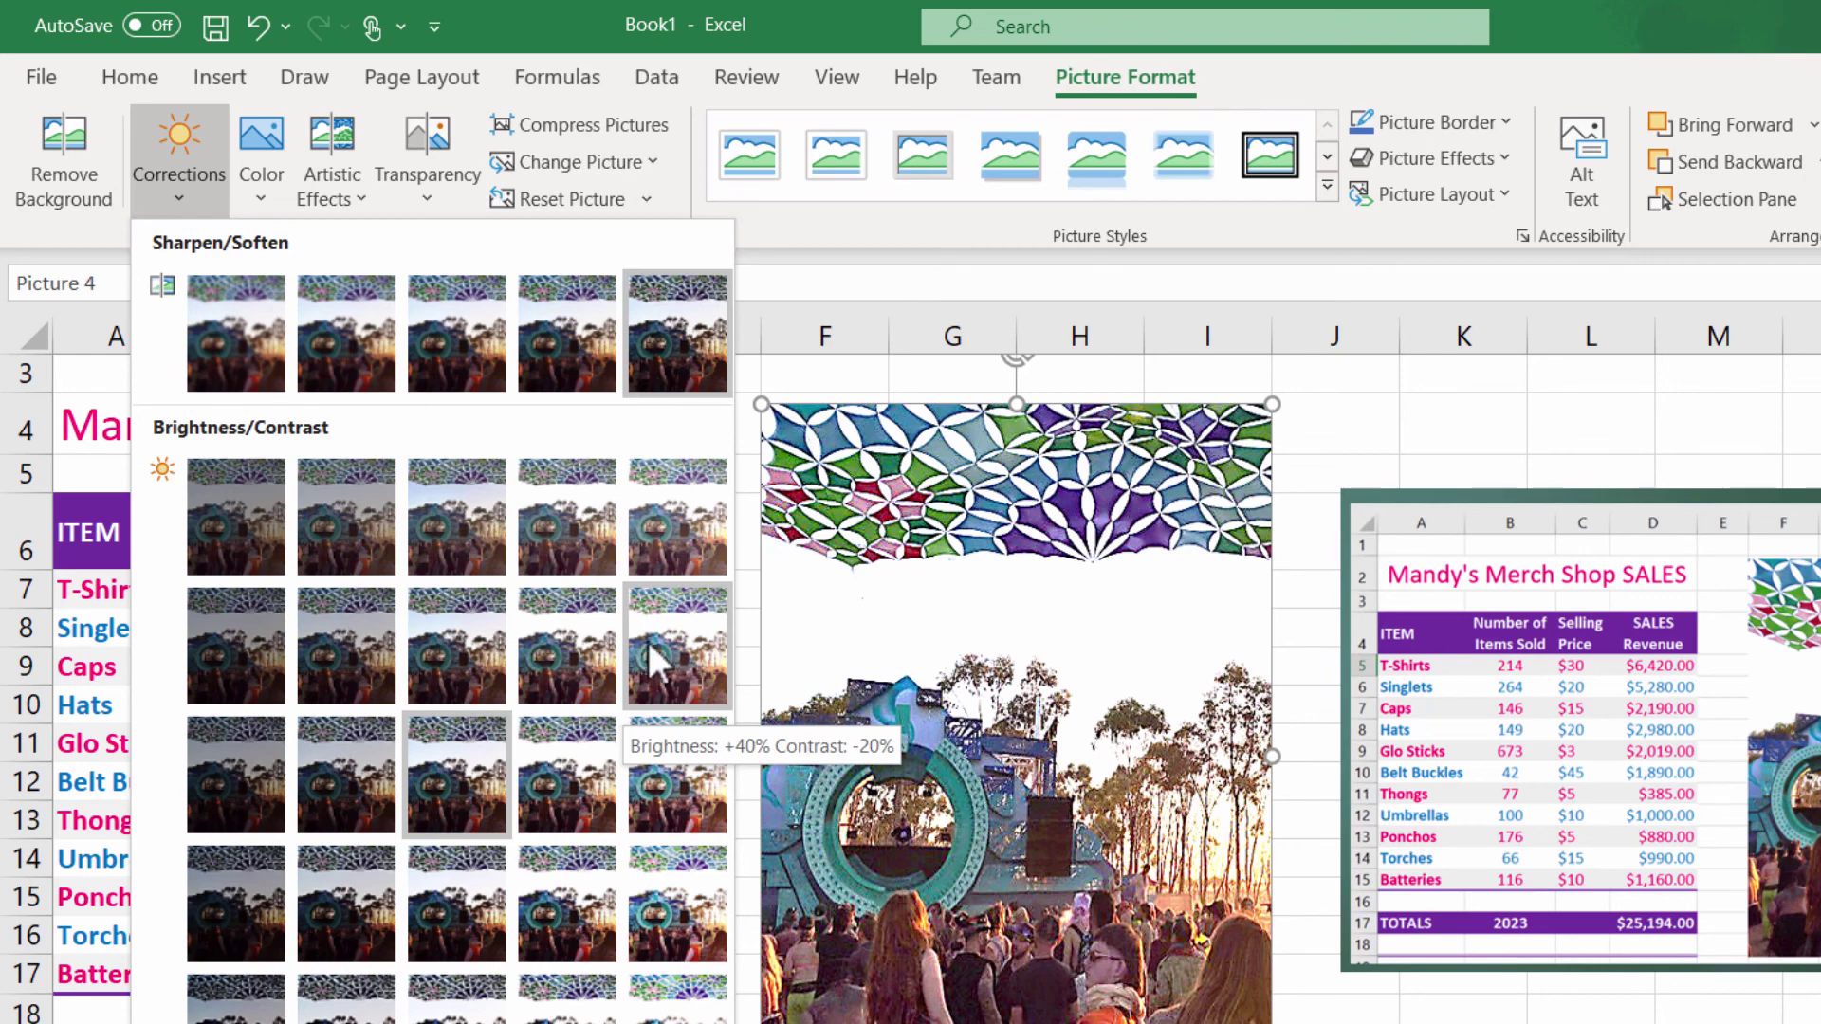
click(595, 661)
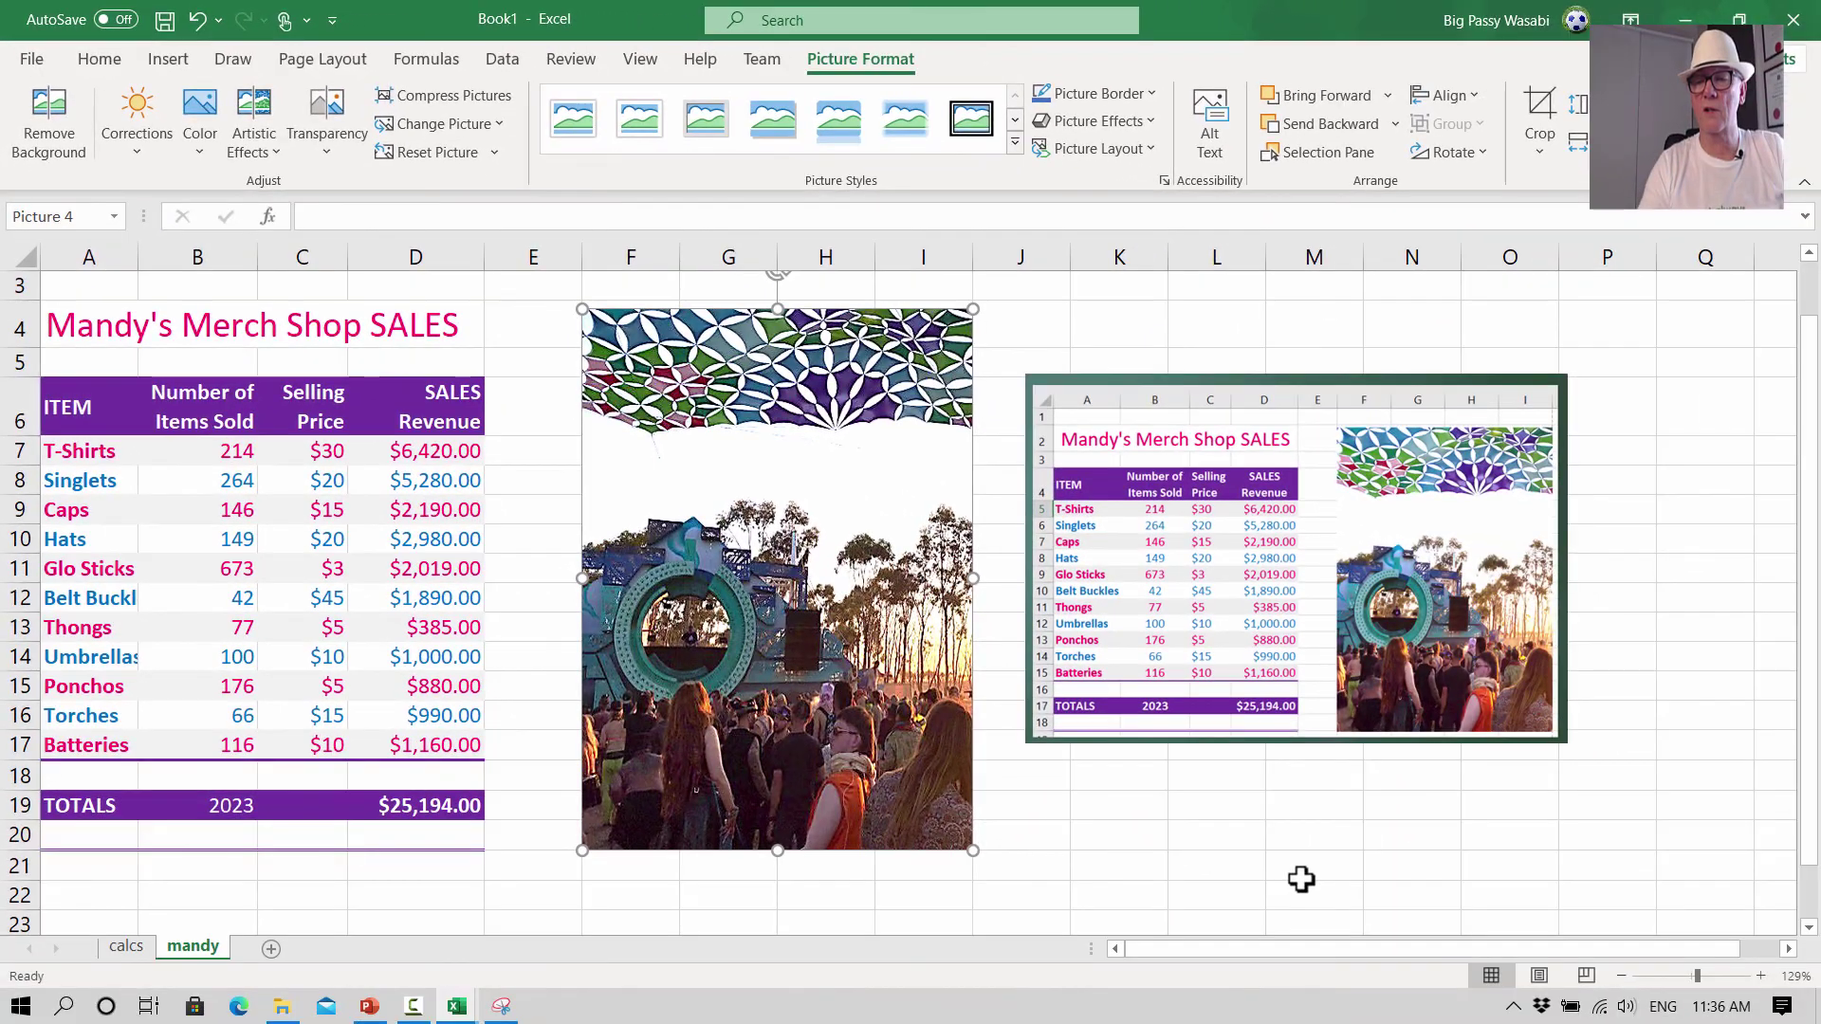
- Delete the finished example picture from the mandy sheet, leaving only the festival photo beside the sales table
click(1301, 877)
click(1247, 495)
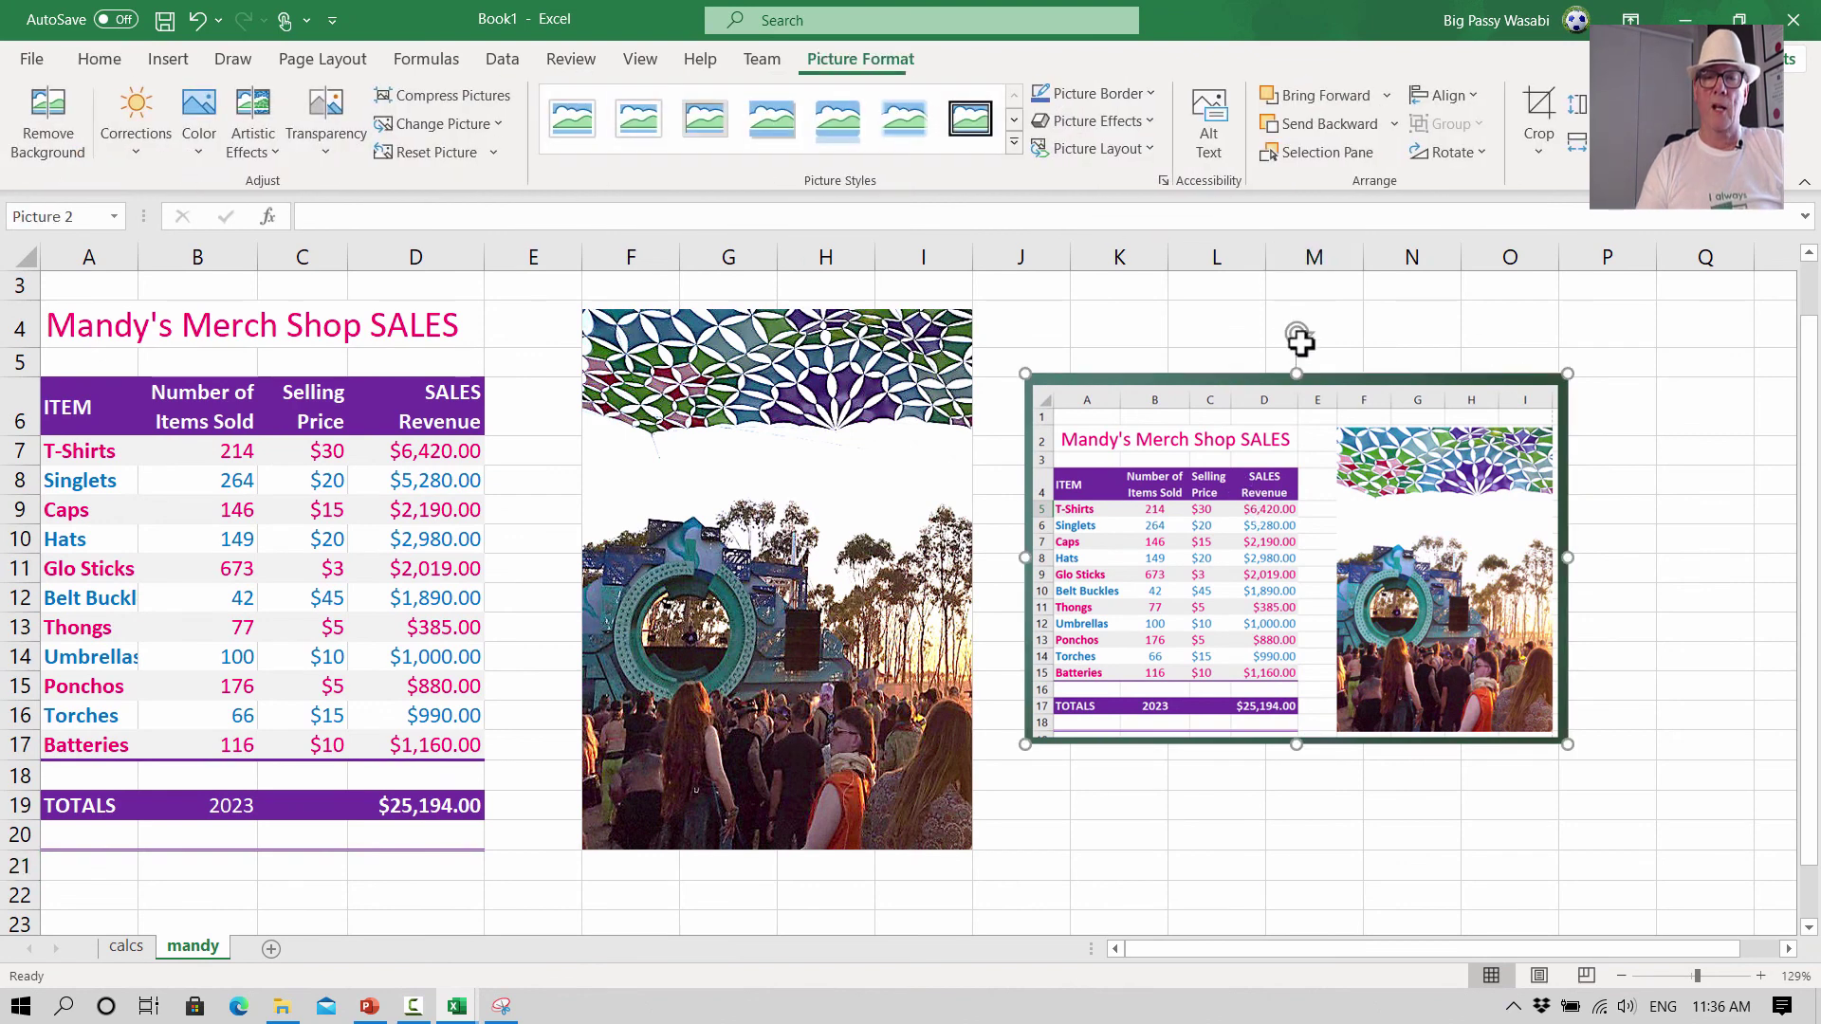
click(1241, 318)
drag(1242, 498, 1386, 536)
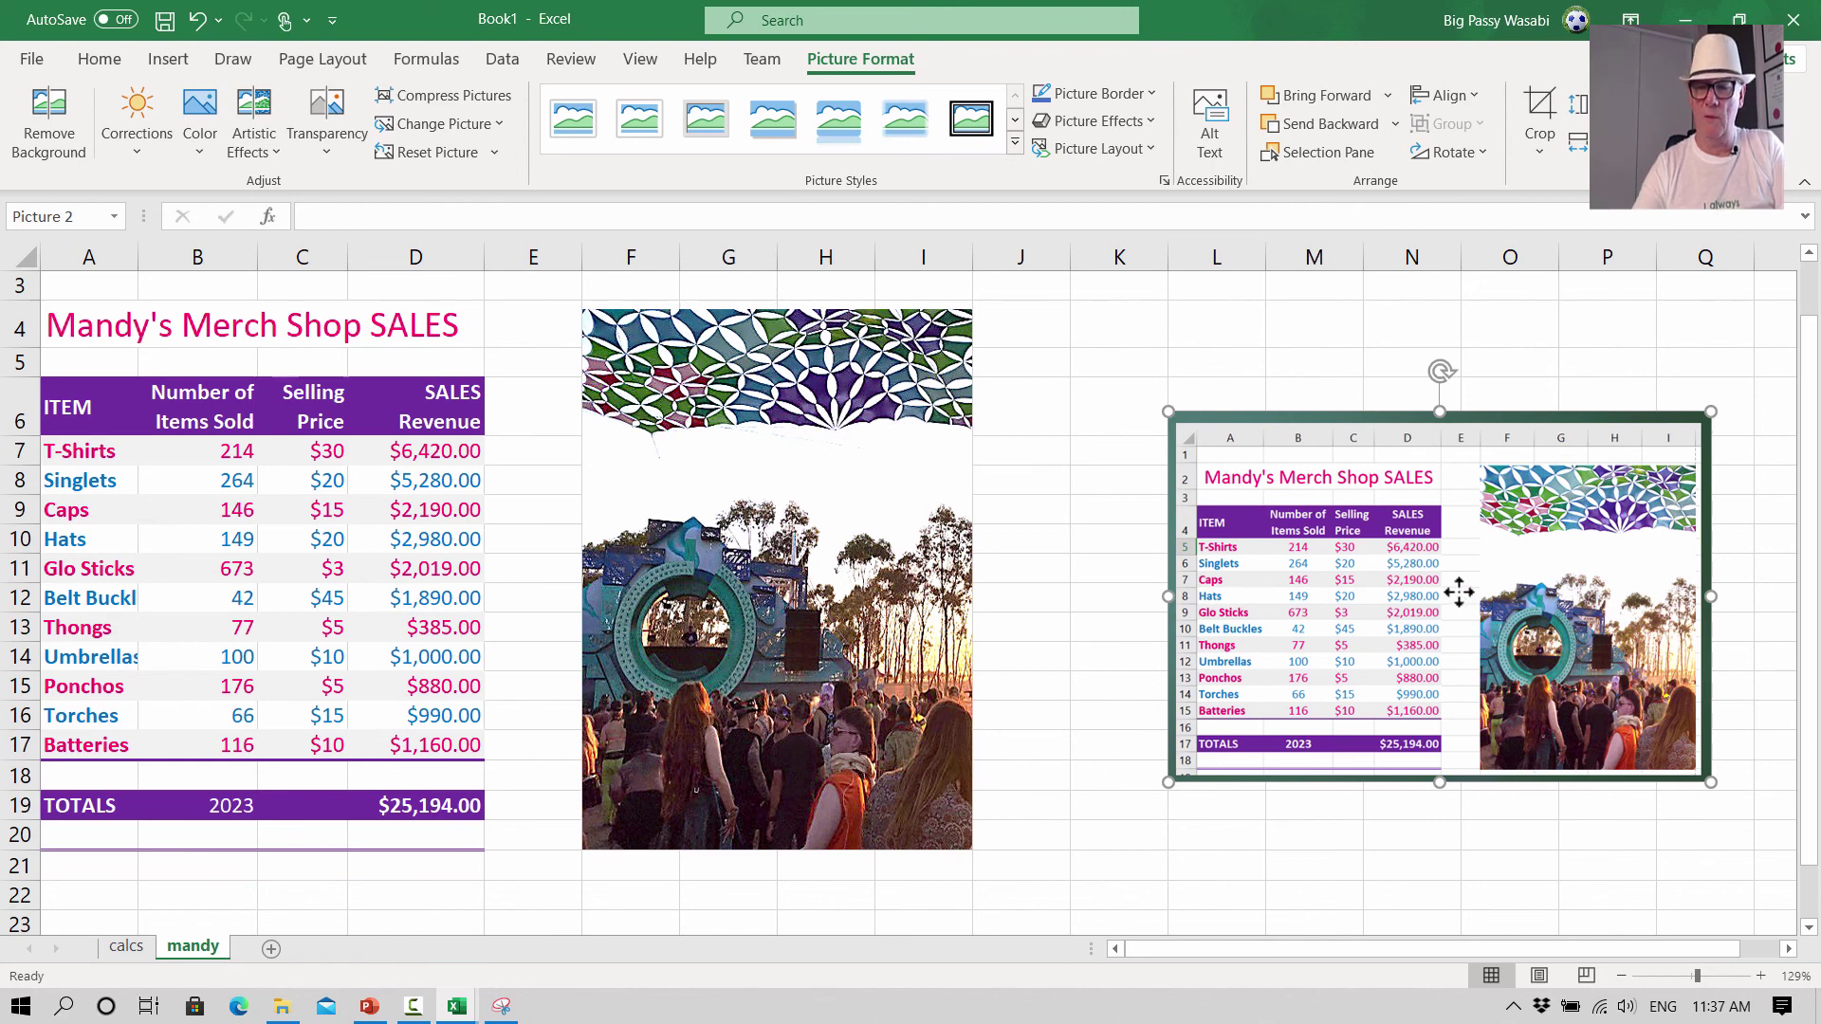
key(Delete)
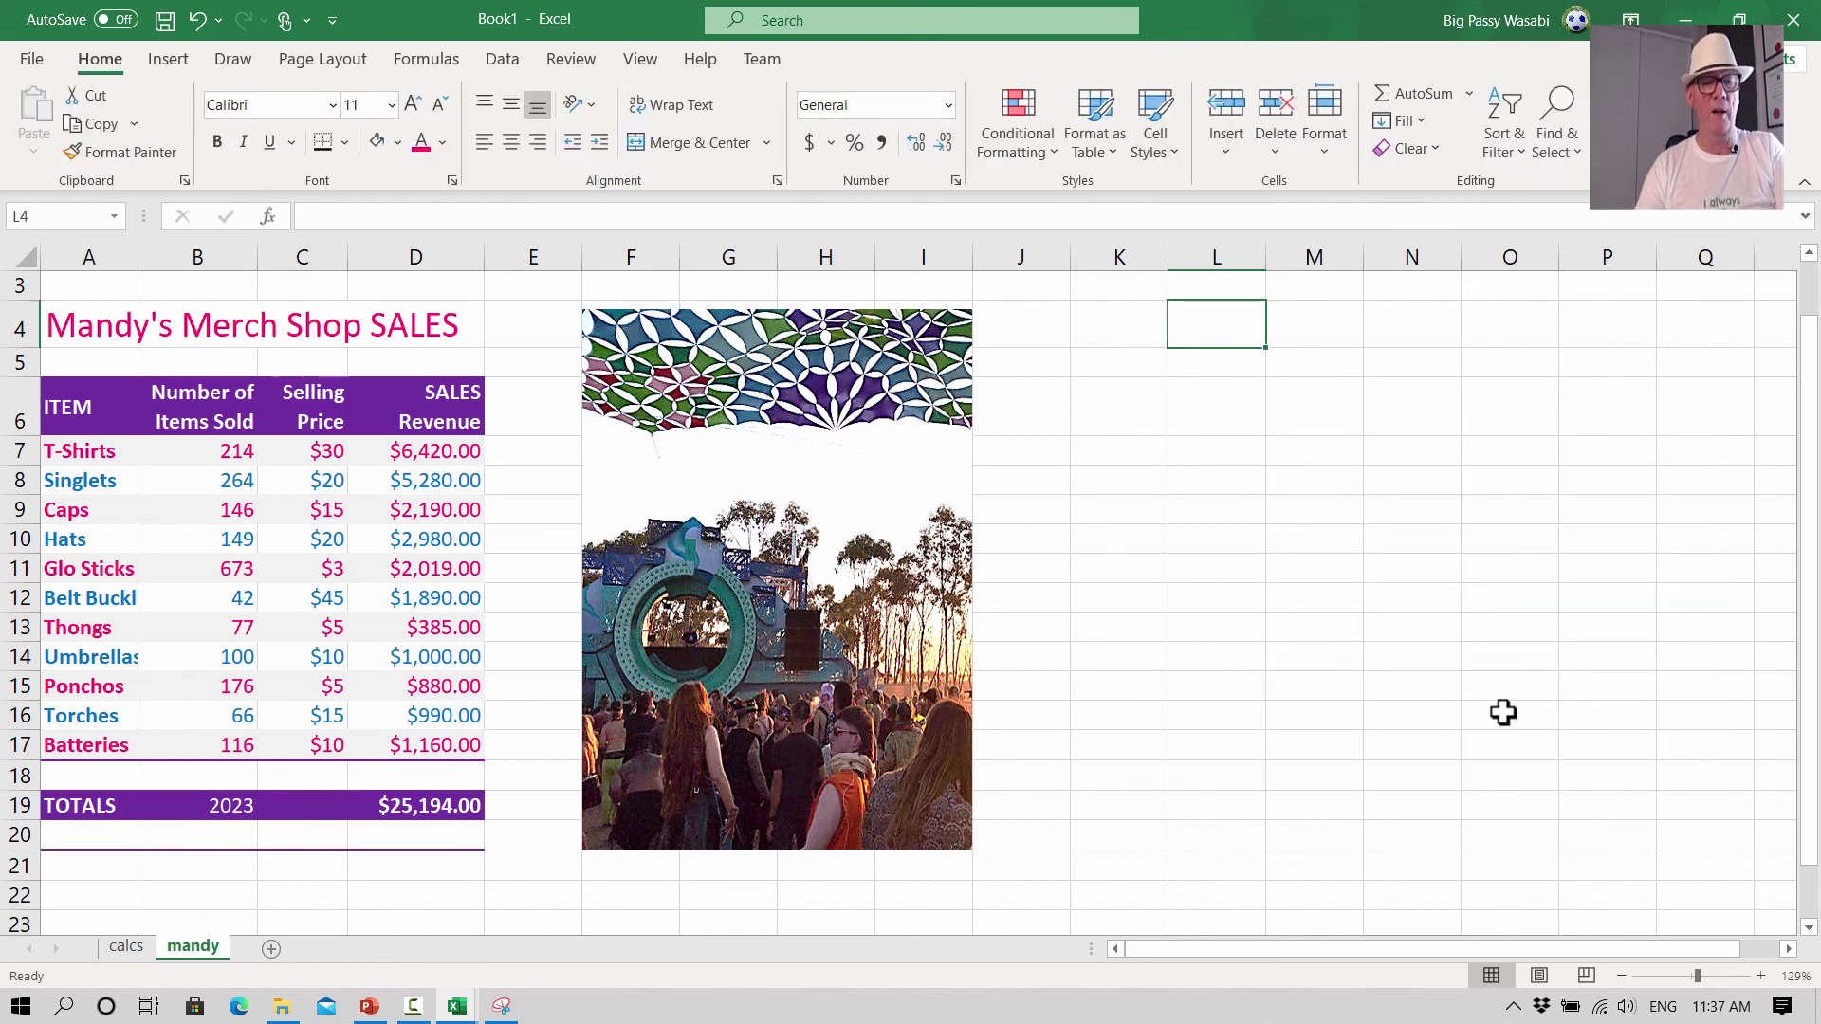
click(1456, 716)
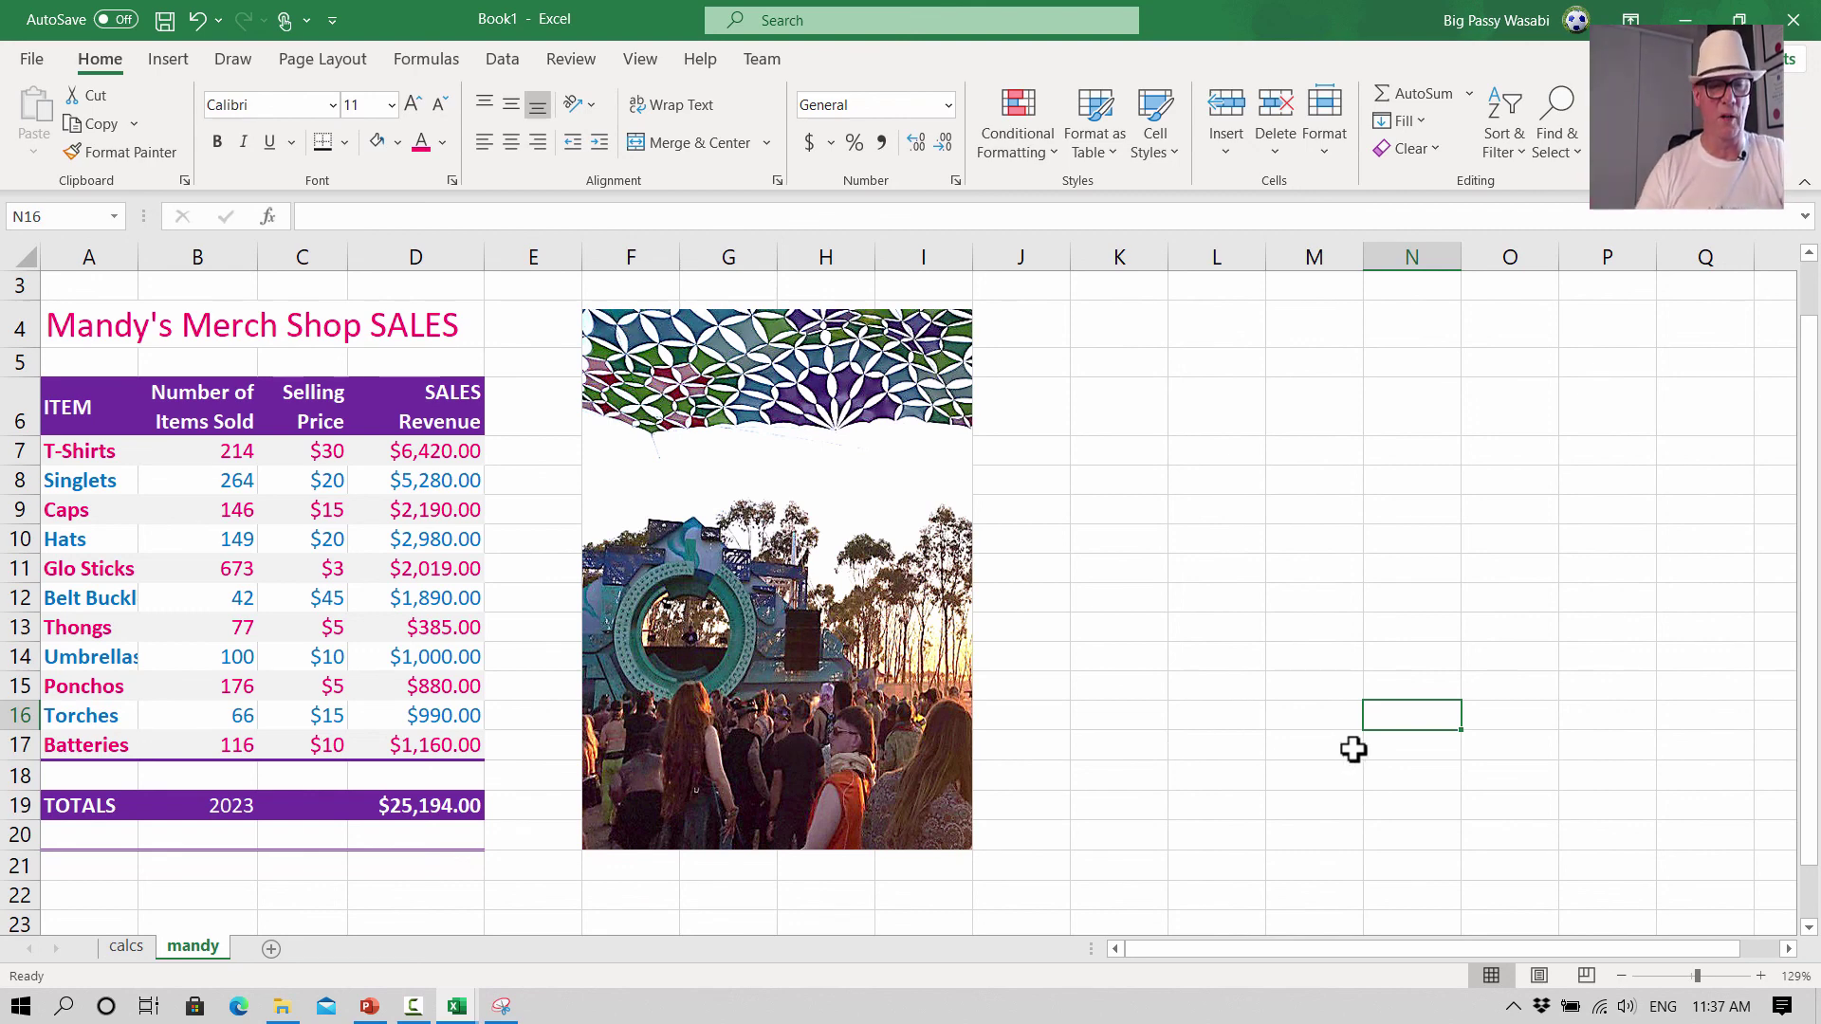
- Switch to the L2_ExcelFormats.pptx presentation in PowerPoint, start the slide show from the Lesson Learning Task slide and advance to the Challenge Task slide
click(369, 1006)
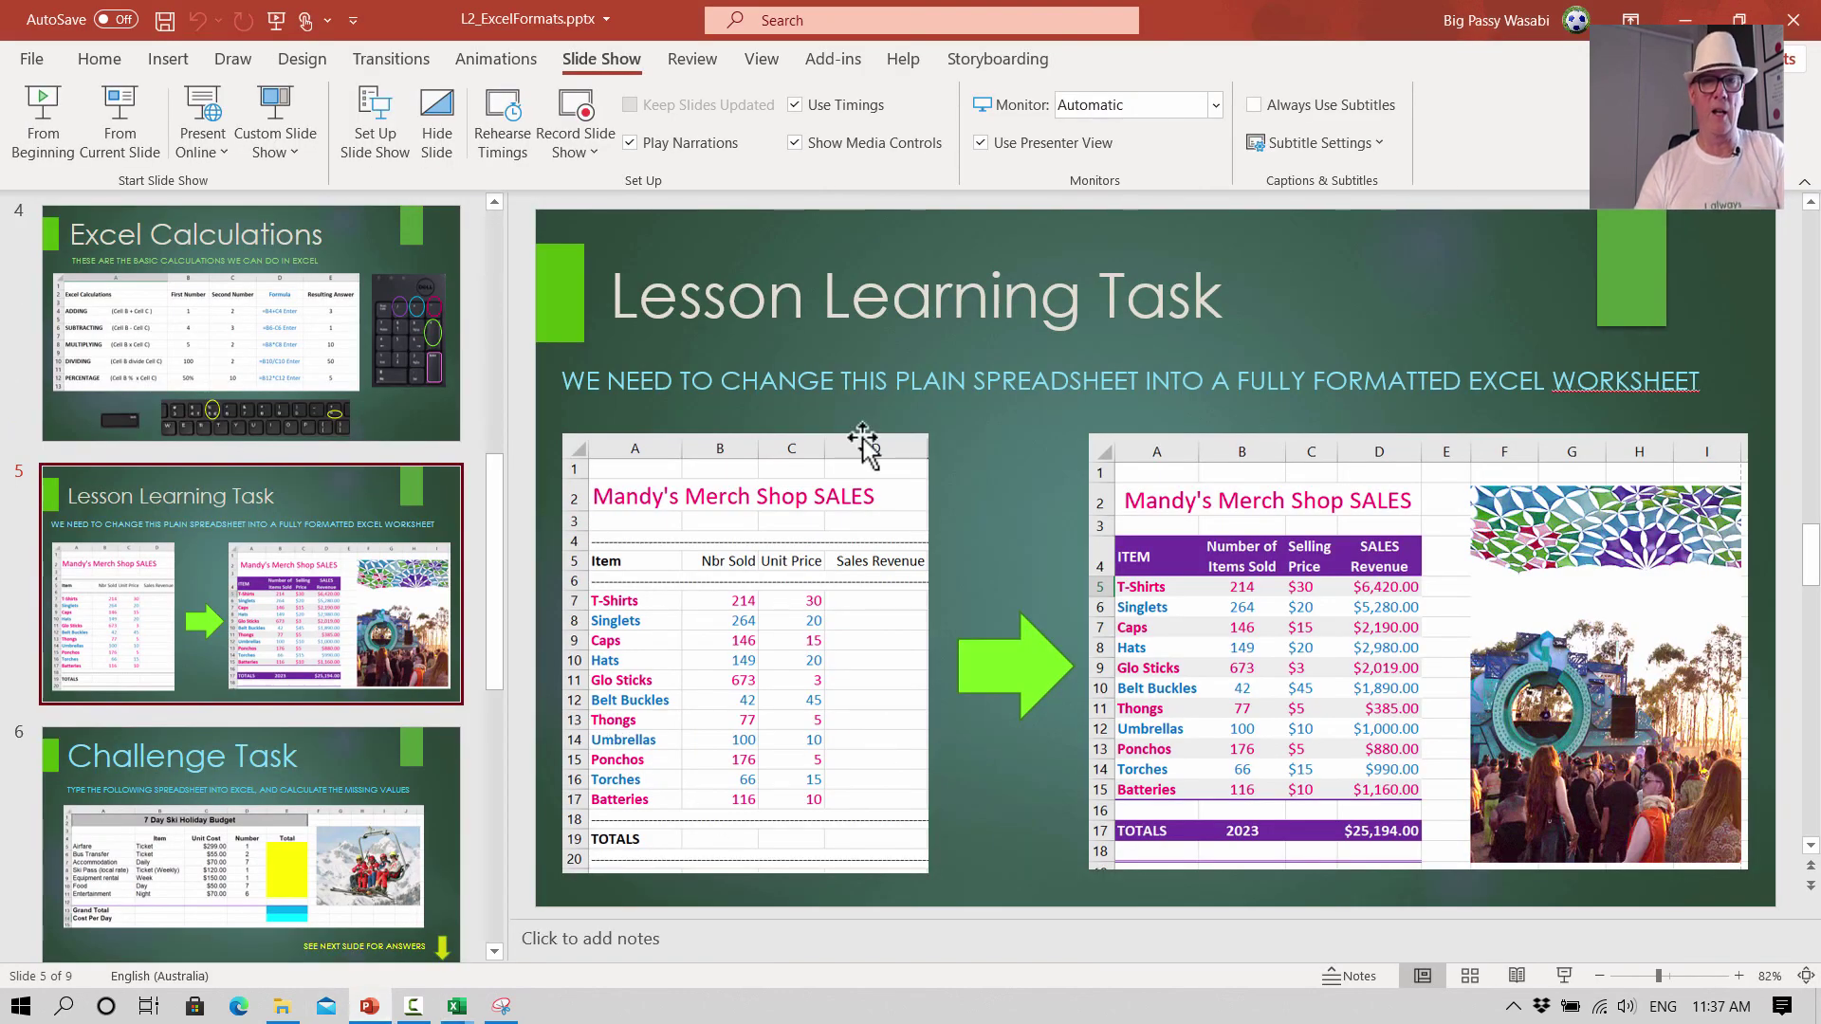
click(94, 101)
key(Right)
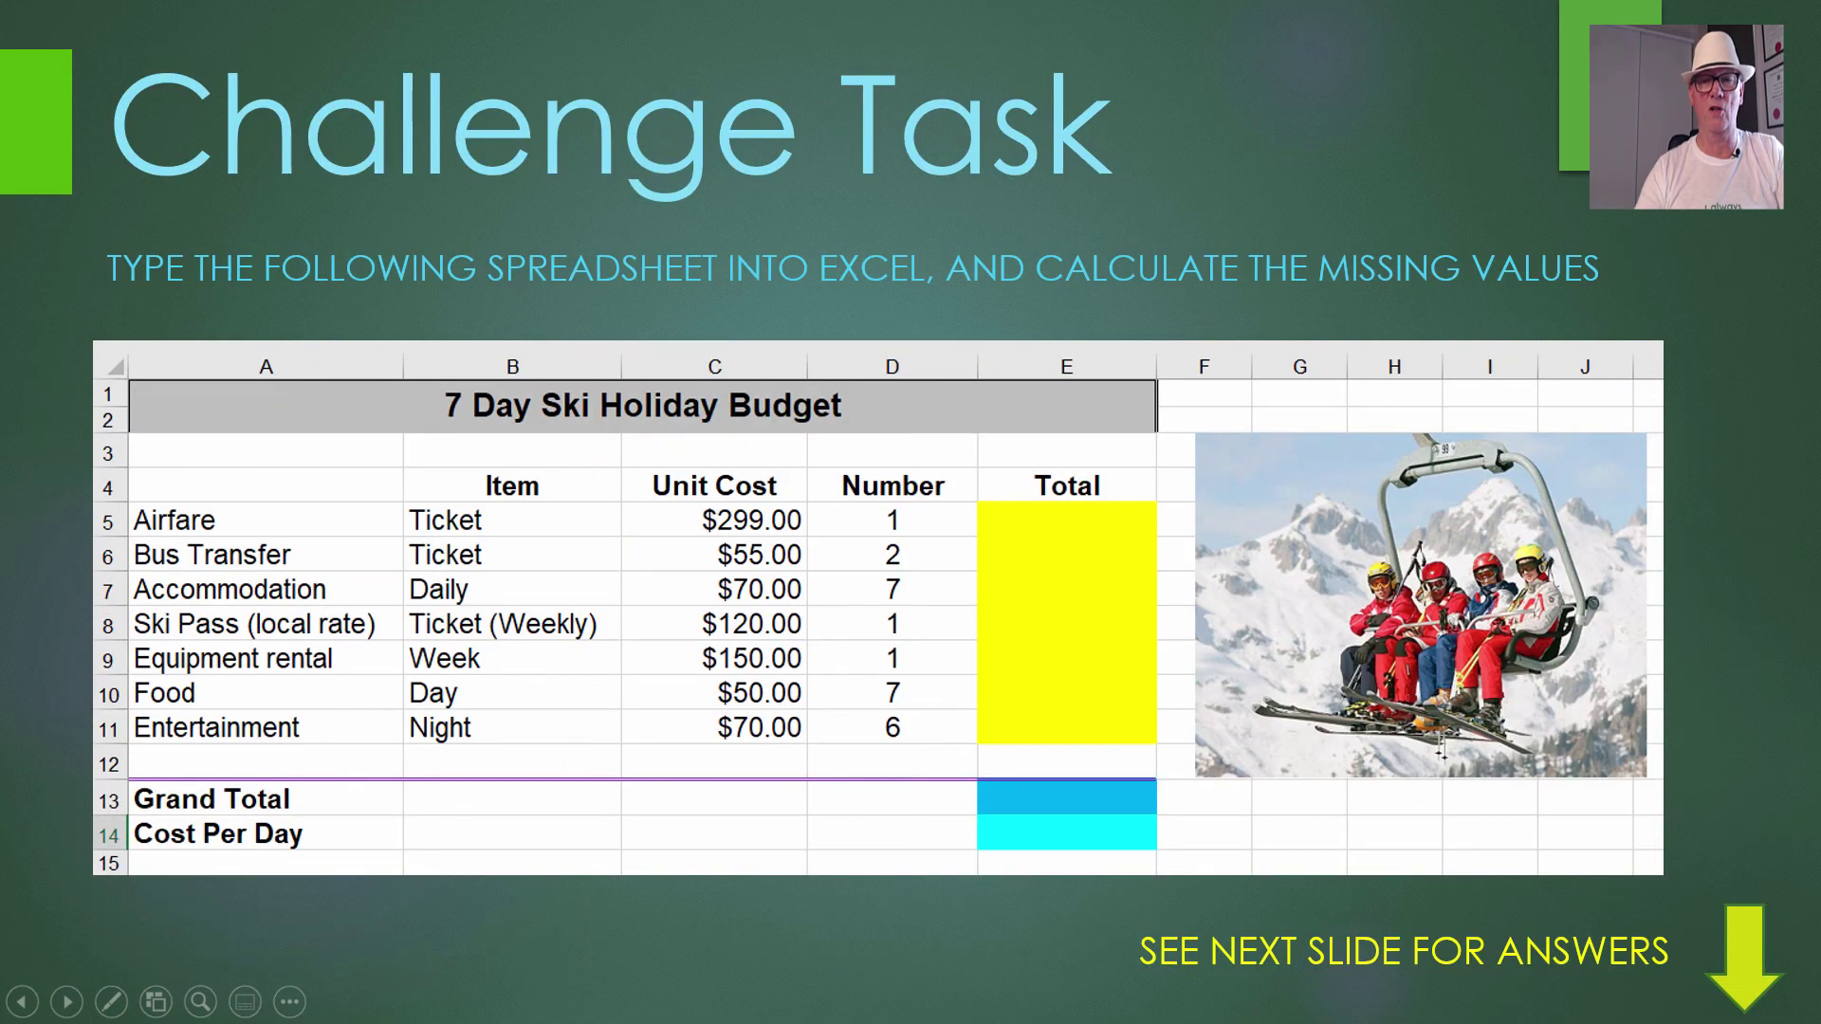